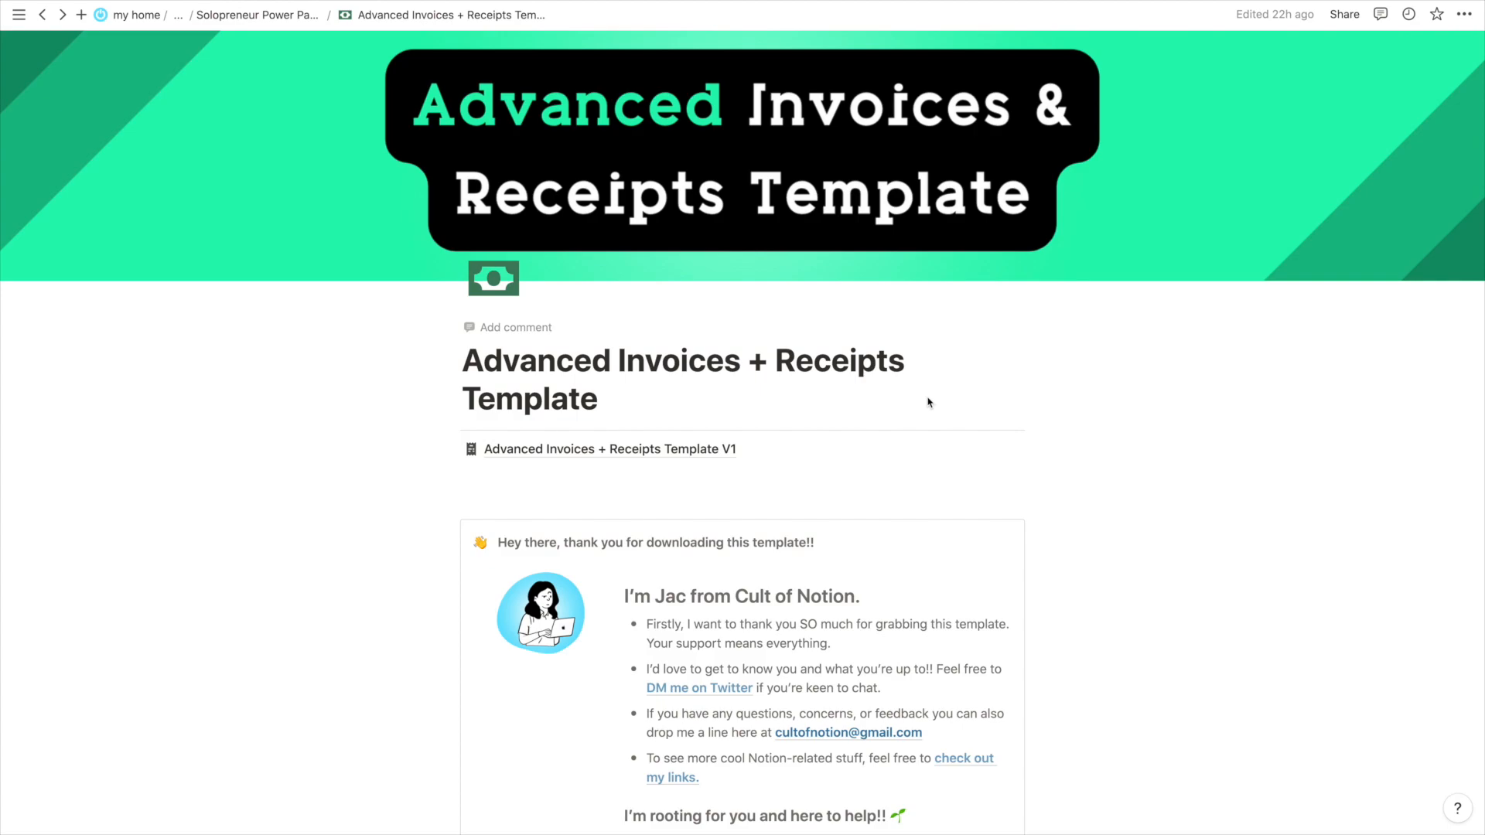
# Look over the welcome page and open the Advanced Invoices + Receipts Template V1 page
pyautogui.scroll(-2, 929, 402)
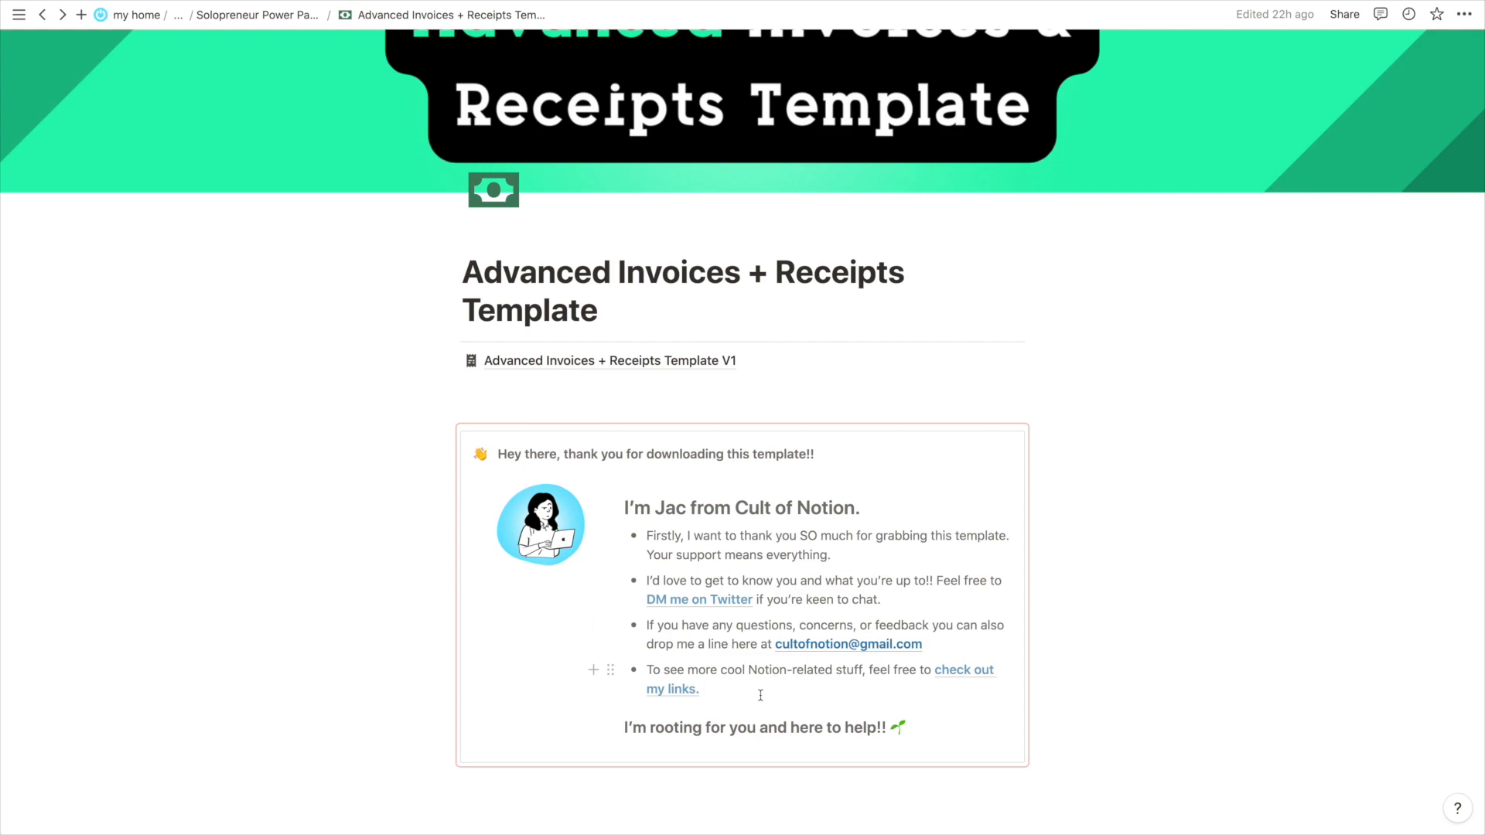
pyautogui.scroll(2, 760, 695)
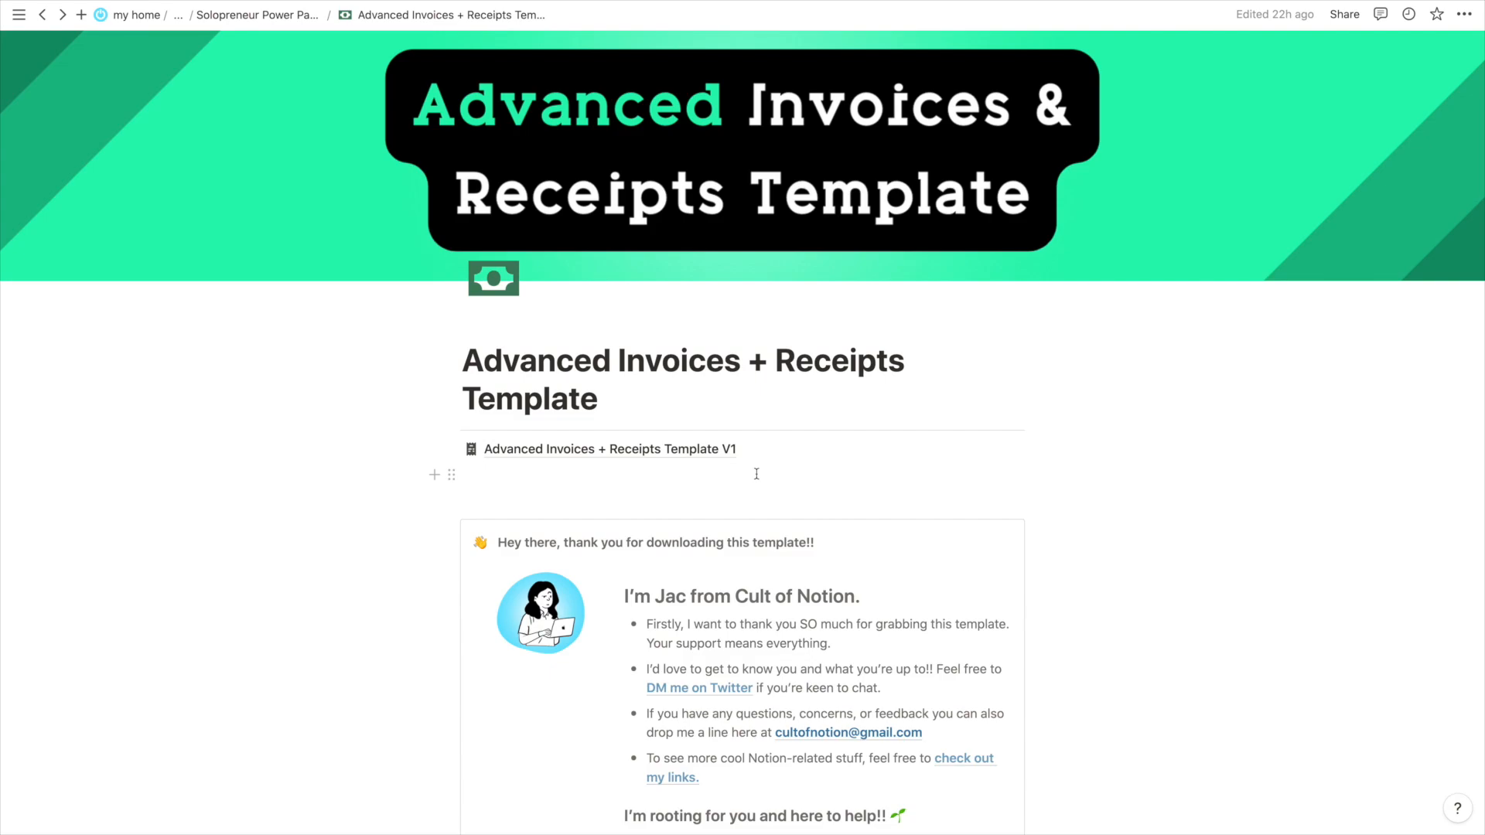
pyautogui.click(661, 463)
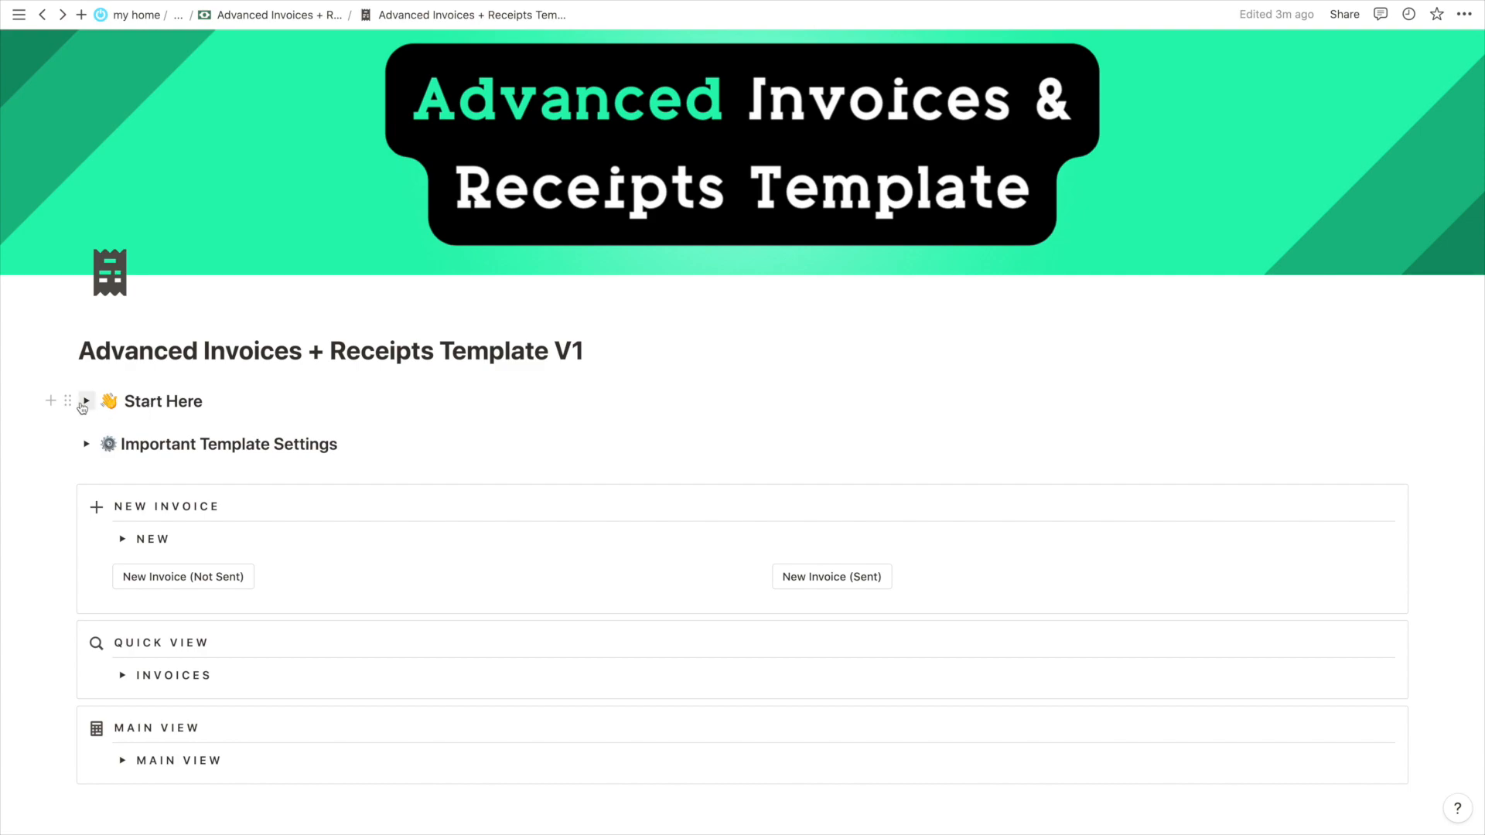
# Expand the Important Template Settings section to review its contents, and collapse it again
pyautogui.scroll(-1, 83, 408)
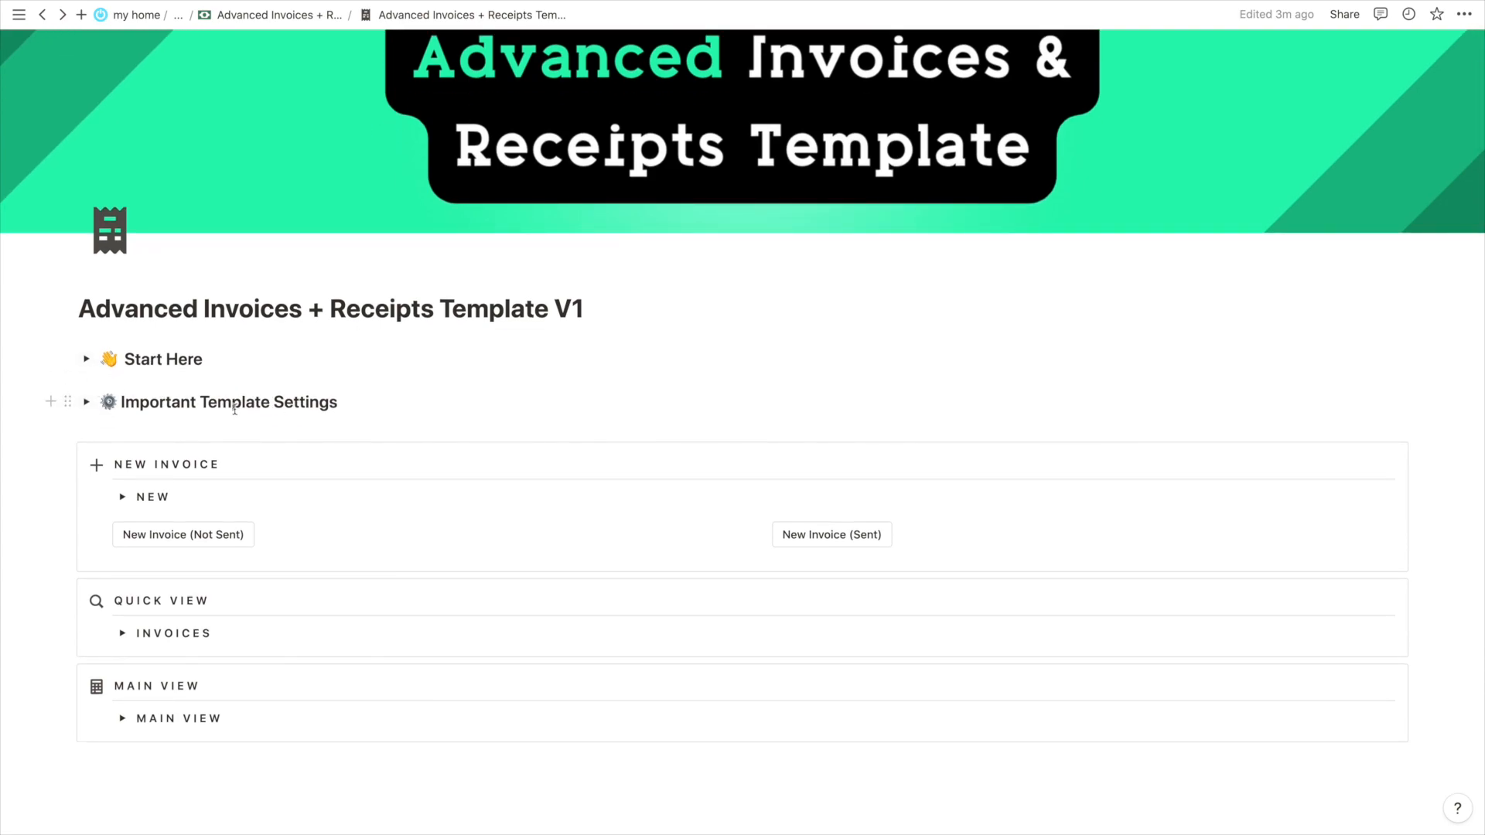
pyautogui.click(87, 402)
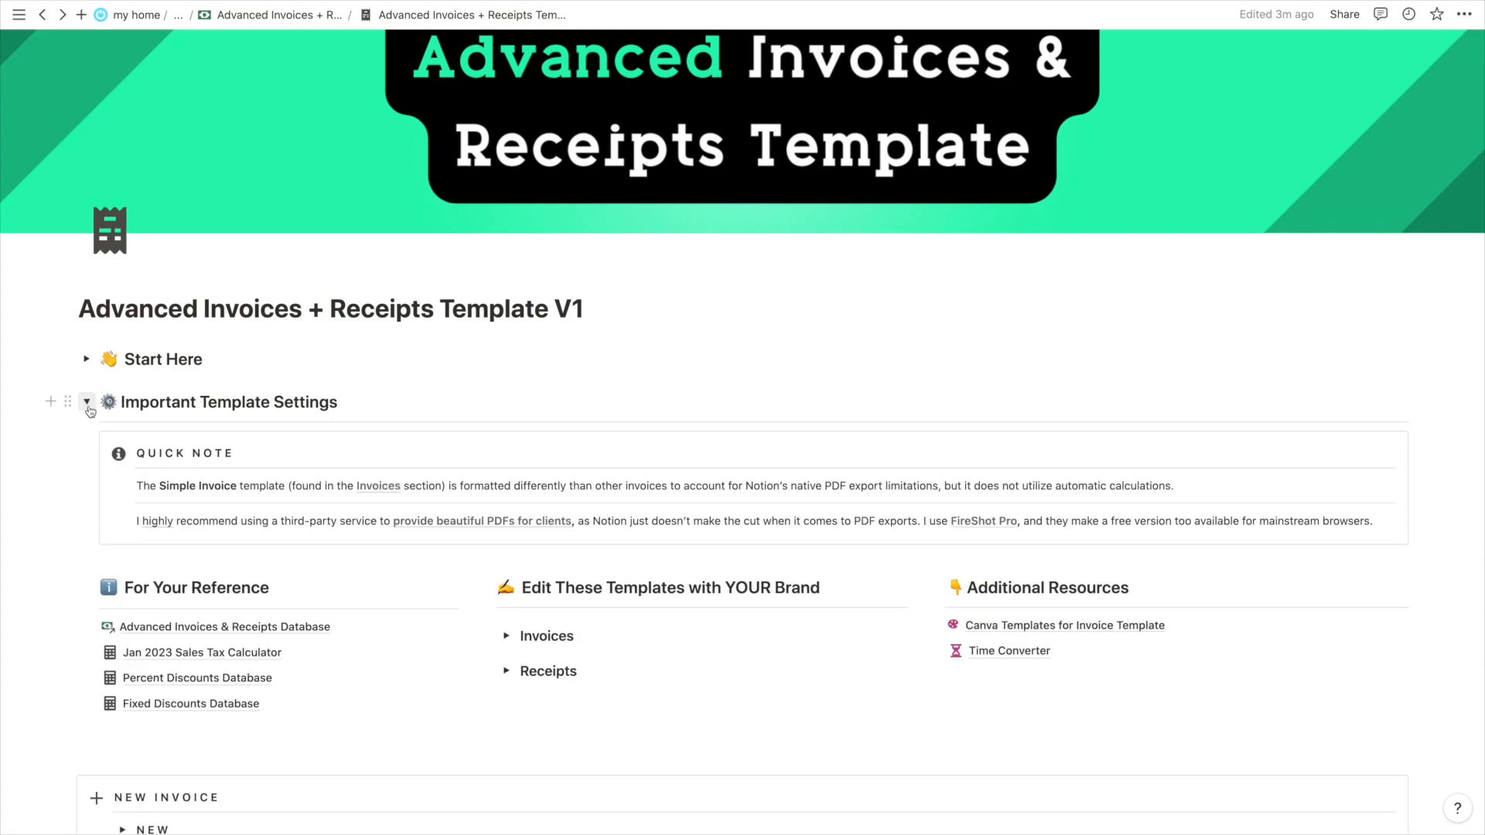
pyautogui.scroll(-3, 90, 410)
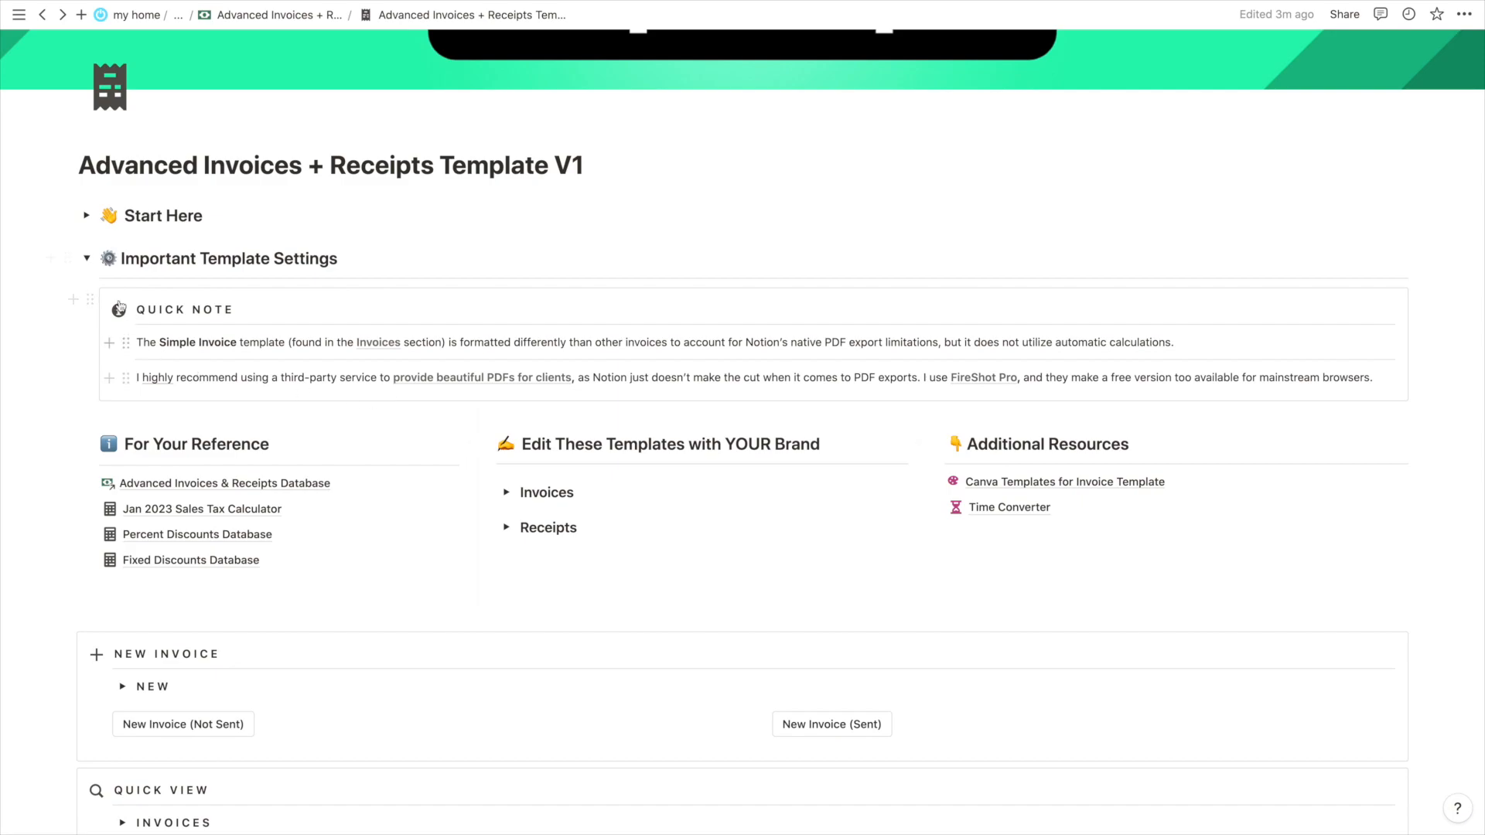
pyautogui.click(86, 260)
pyautogui.scroll(-1, 137, 290)
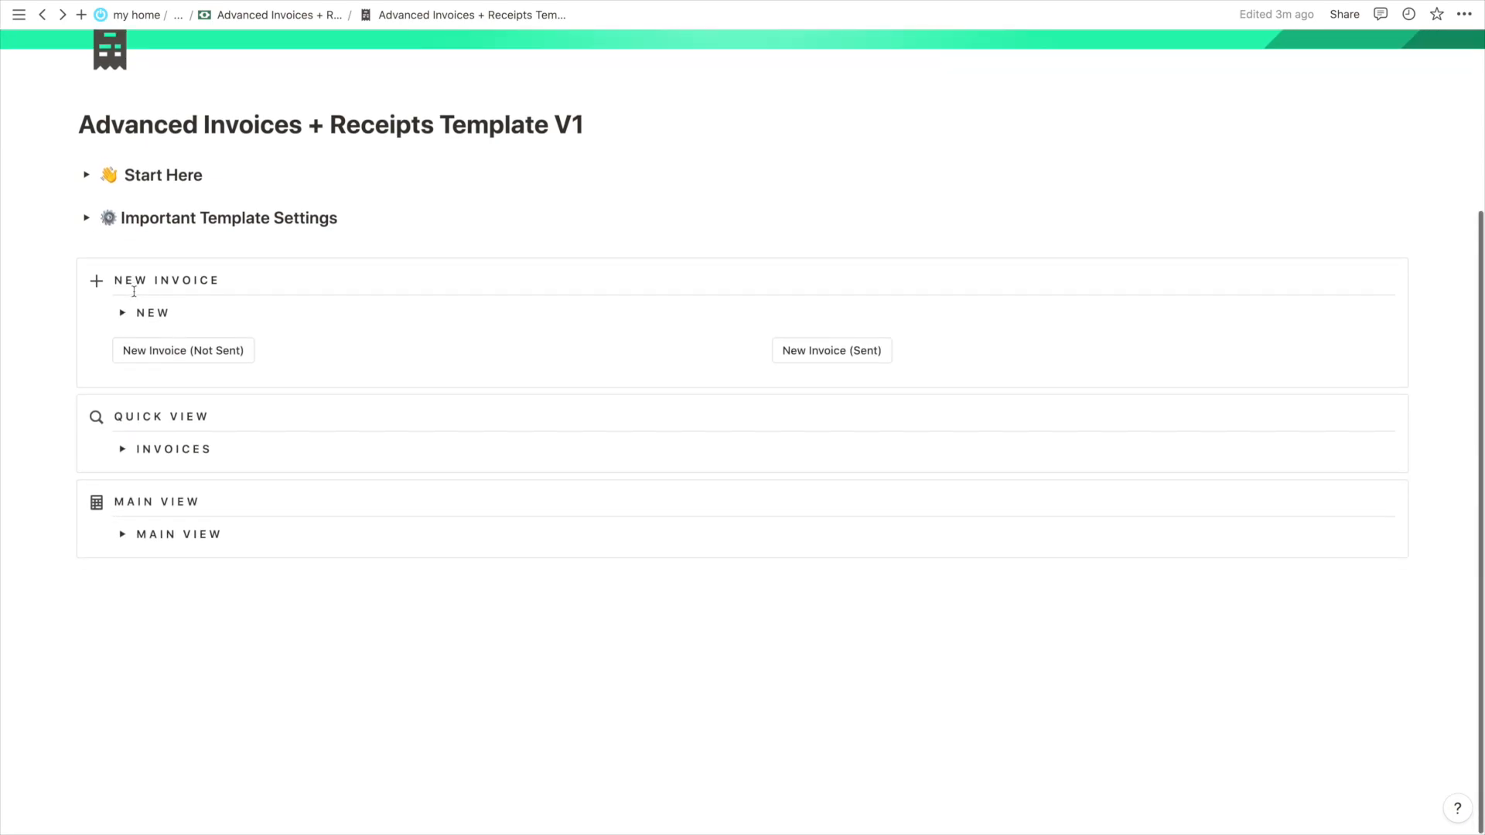
# Expand the New list under New Invoice and the Invoices list under Quick View to review them
pyautogui.click(122, 312)
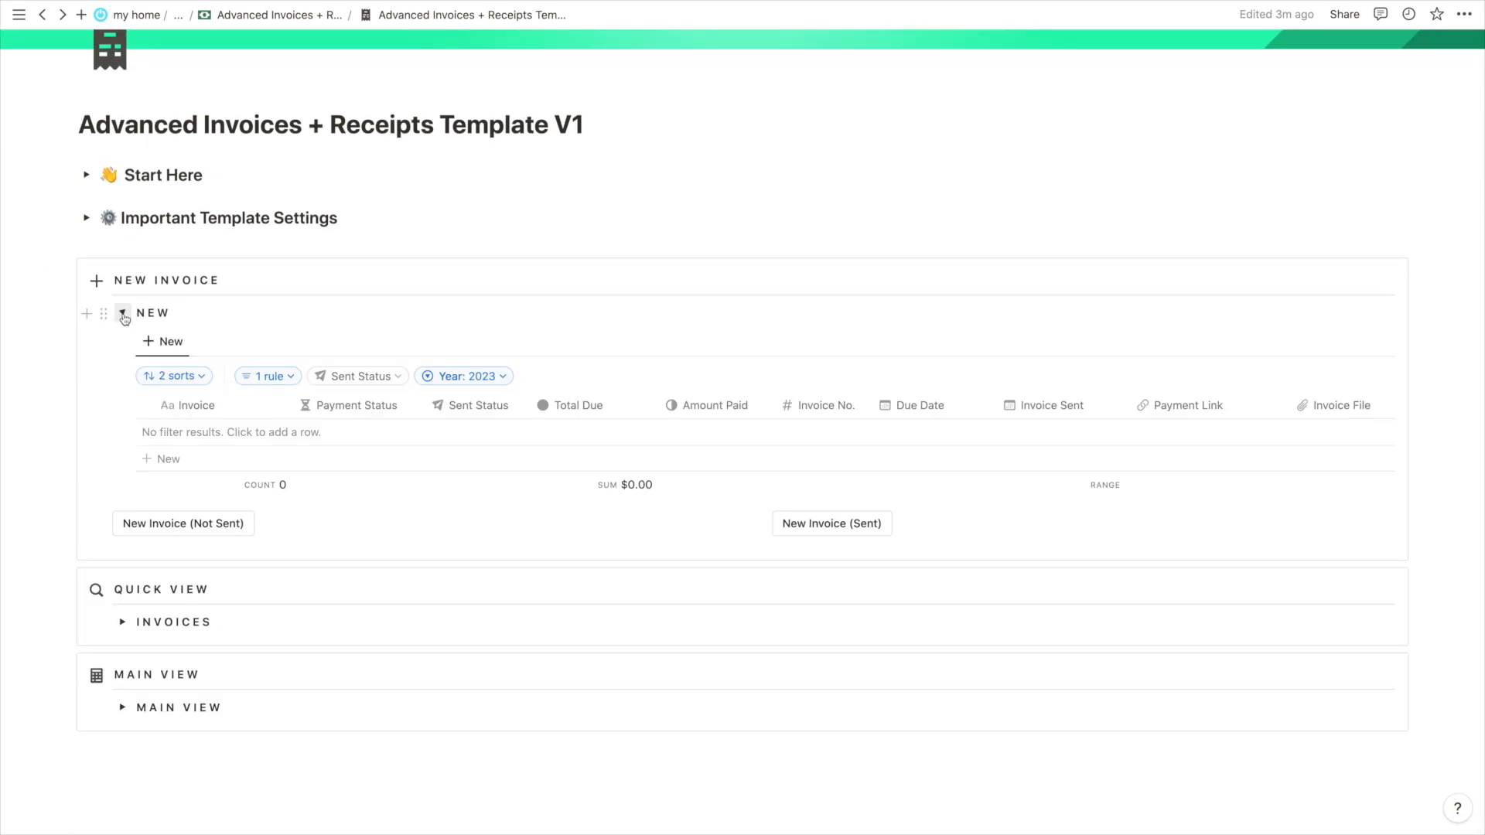
pyautogui.scroll(-1, 232, 387)
pyautogui.scroll(-2, 371, 387)
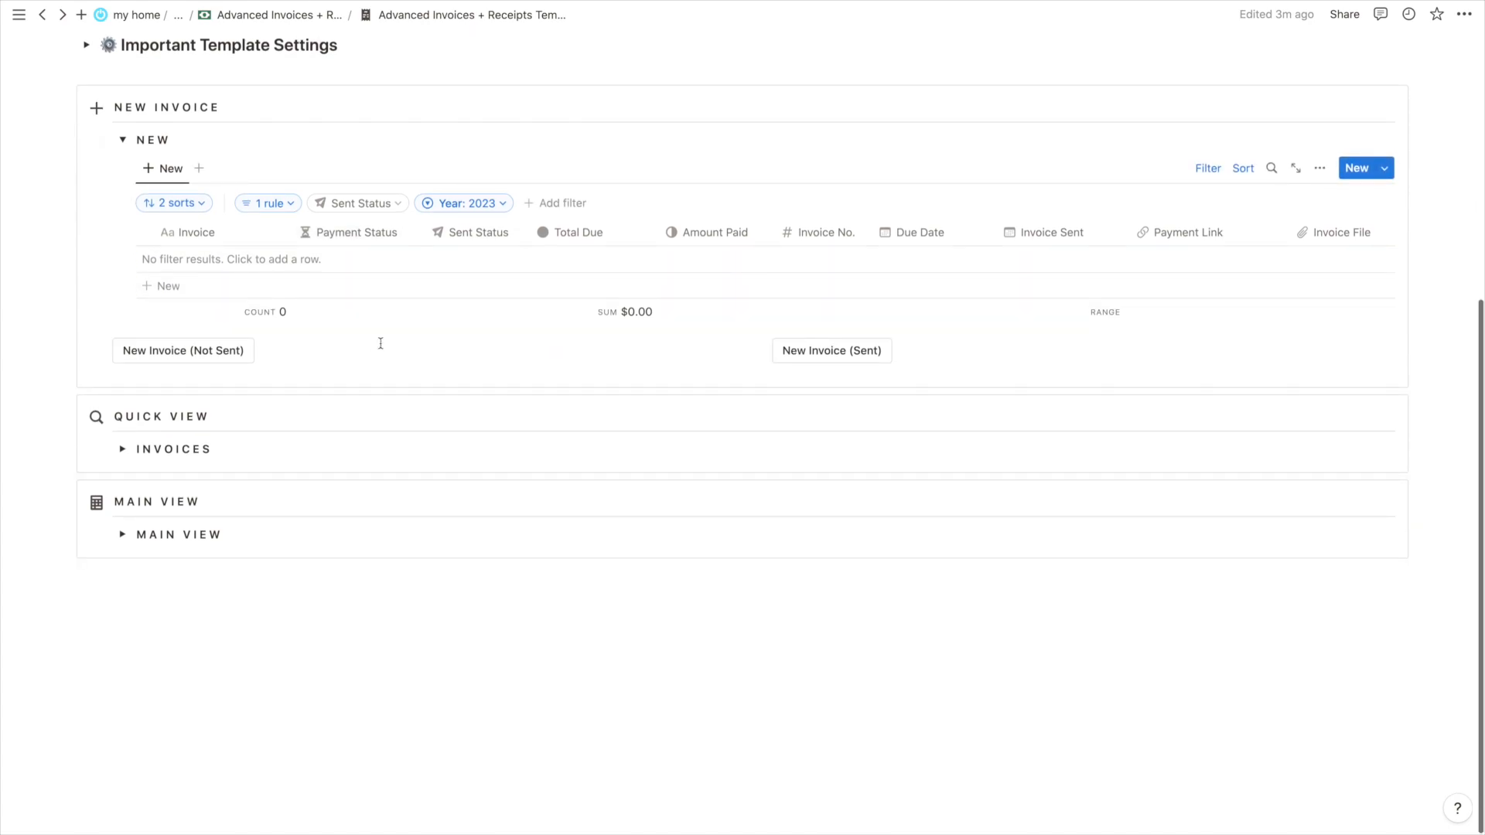
pyautogui.click(122, 449)
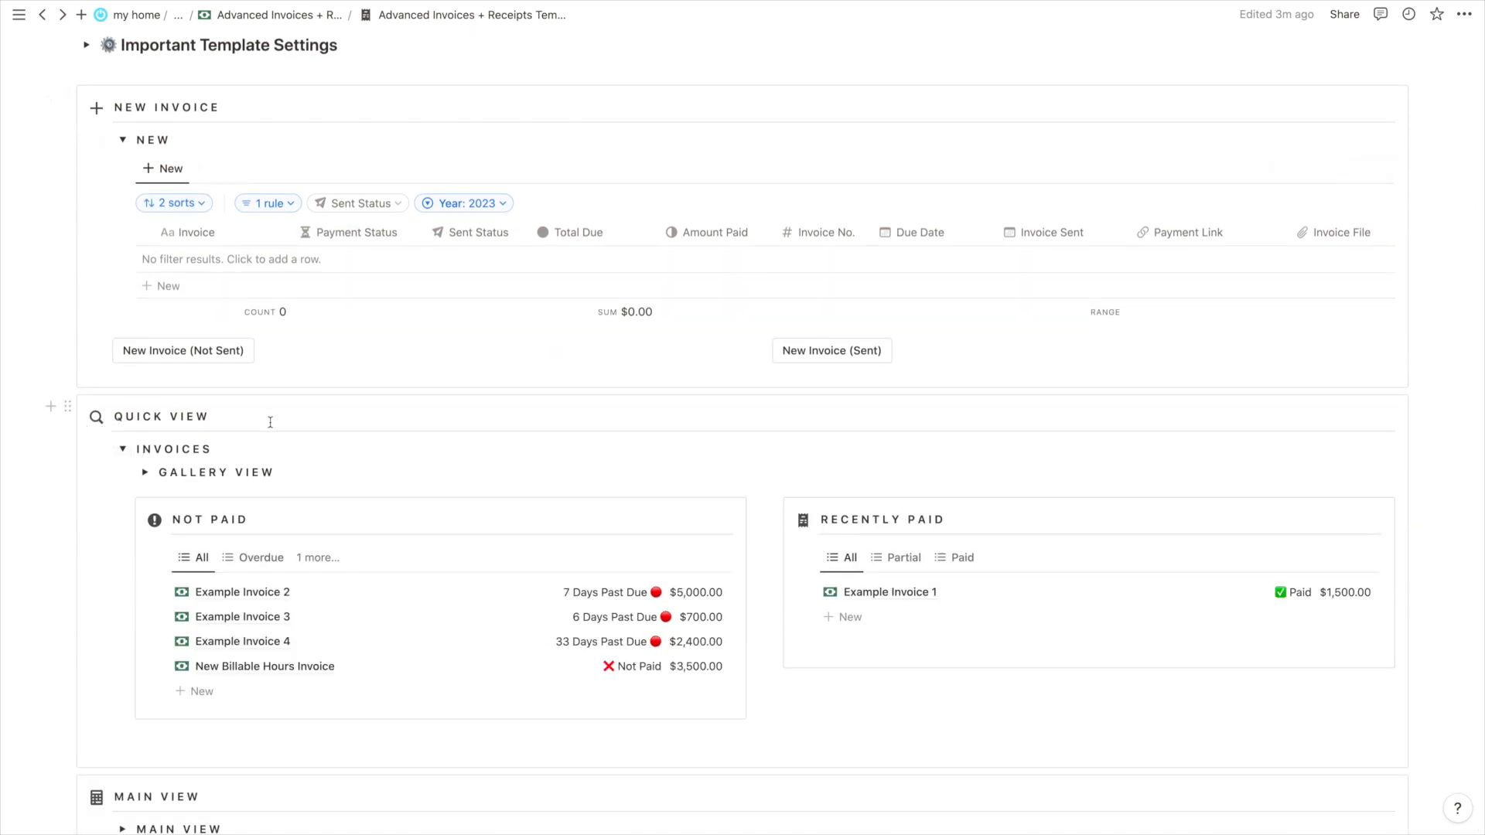
pyautogui.scroll(-2, 269, 421)
pyautogui.scroll(-3, 333, 449)
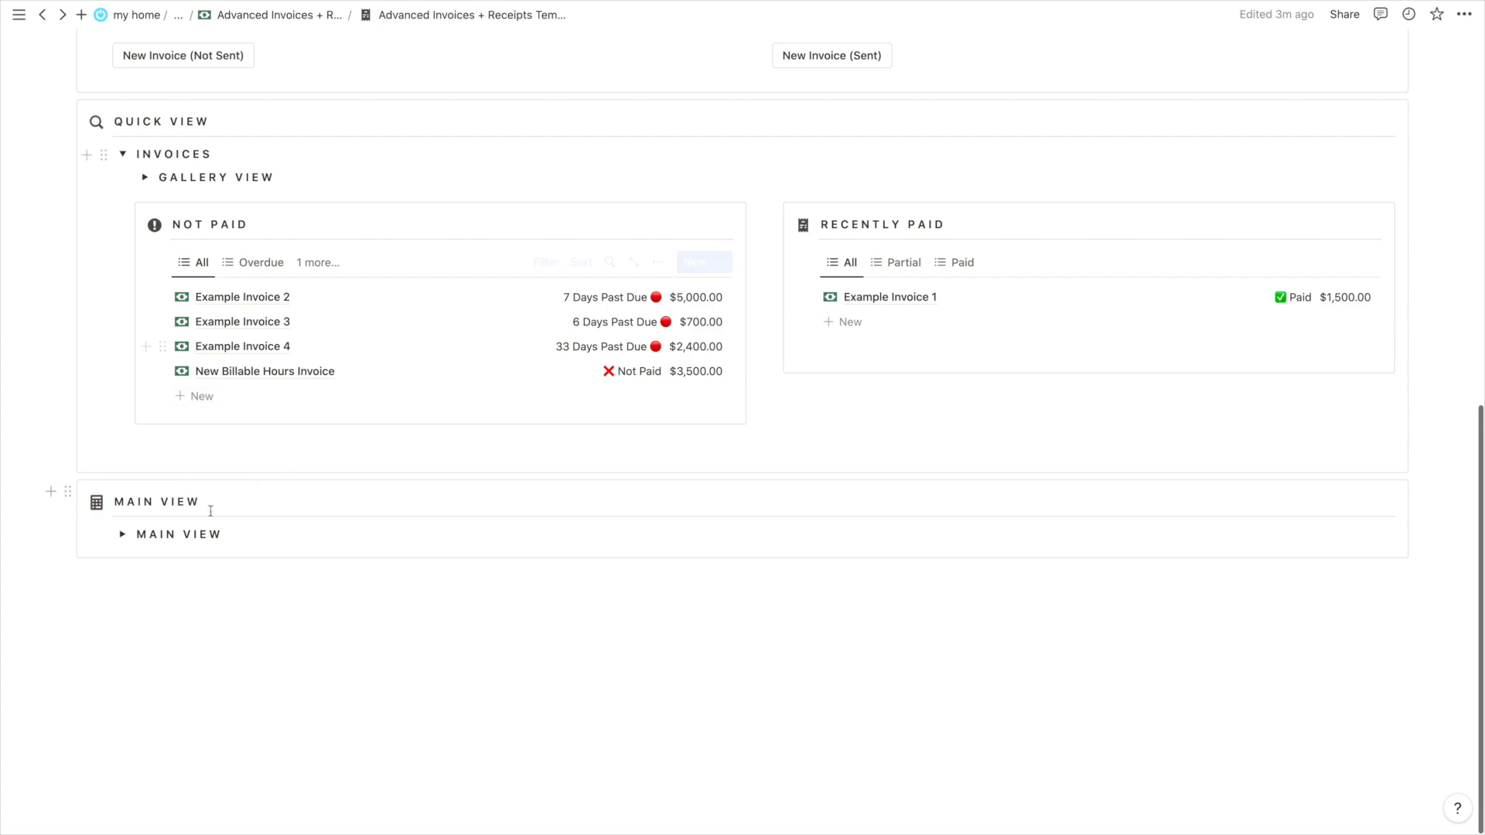
# Expand the Main View section and review its Tax Withholding Calculator and invoice table views
pyautogui.click(123, 534)
pyautogui.scroll(-4, 297, 526)
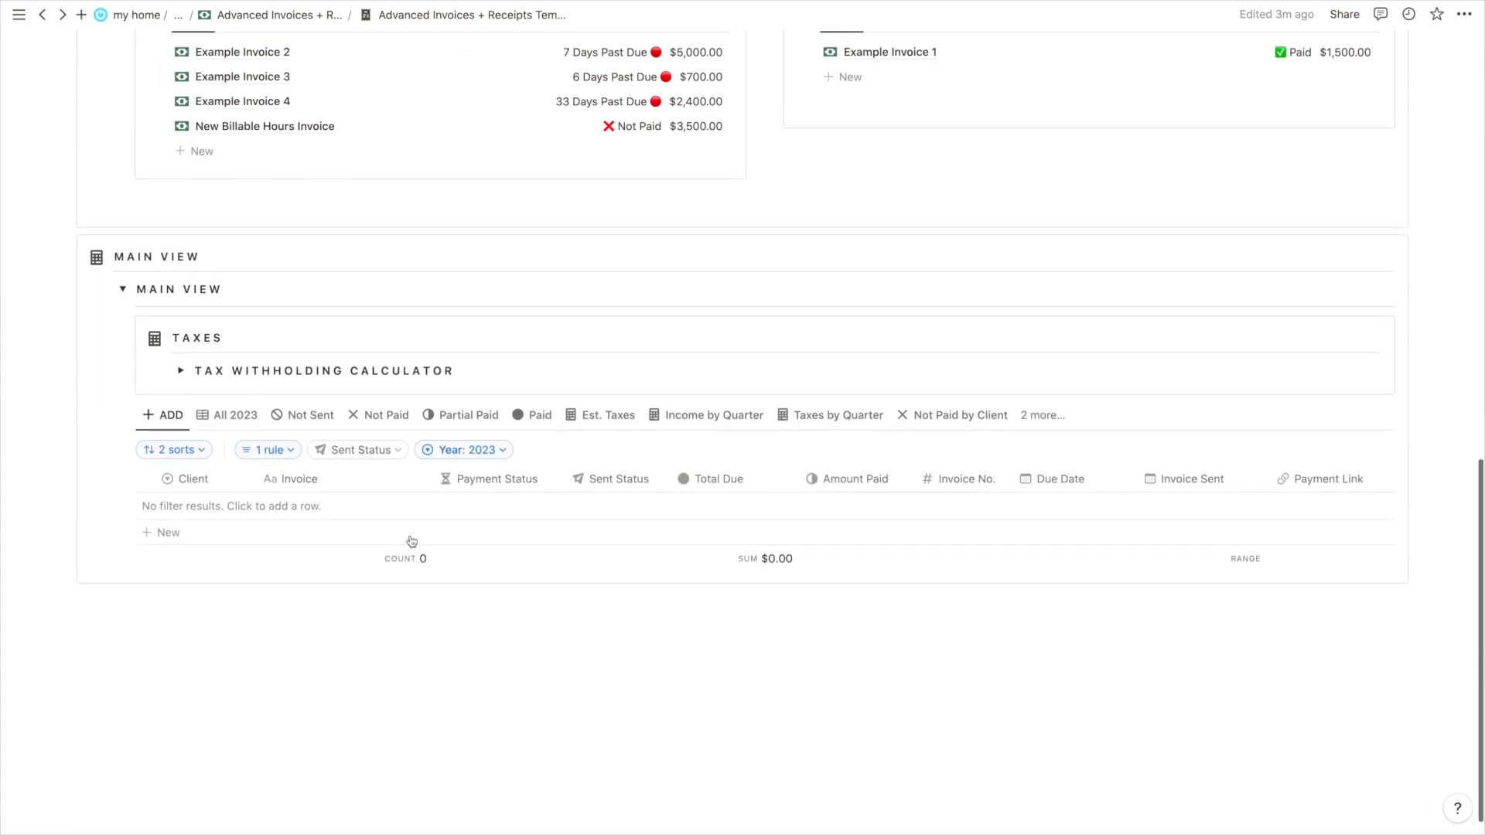
pyautogui.click(181, 365)
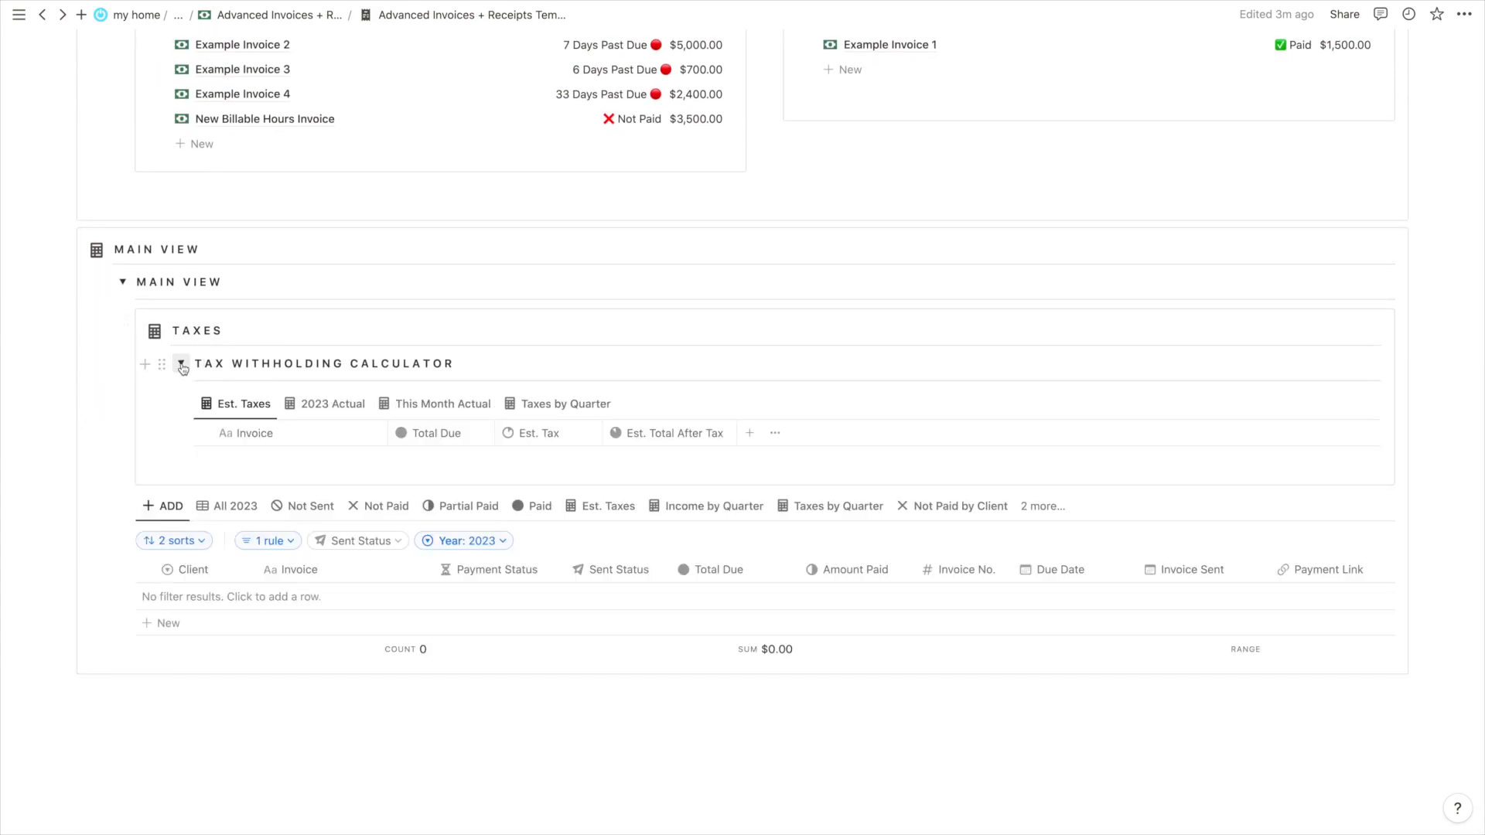
pyautogui.click(181, 364)
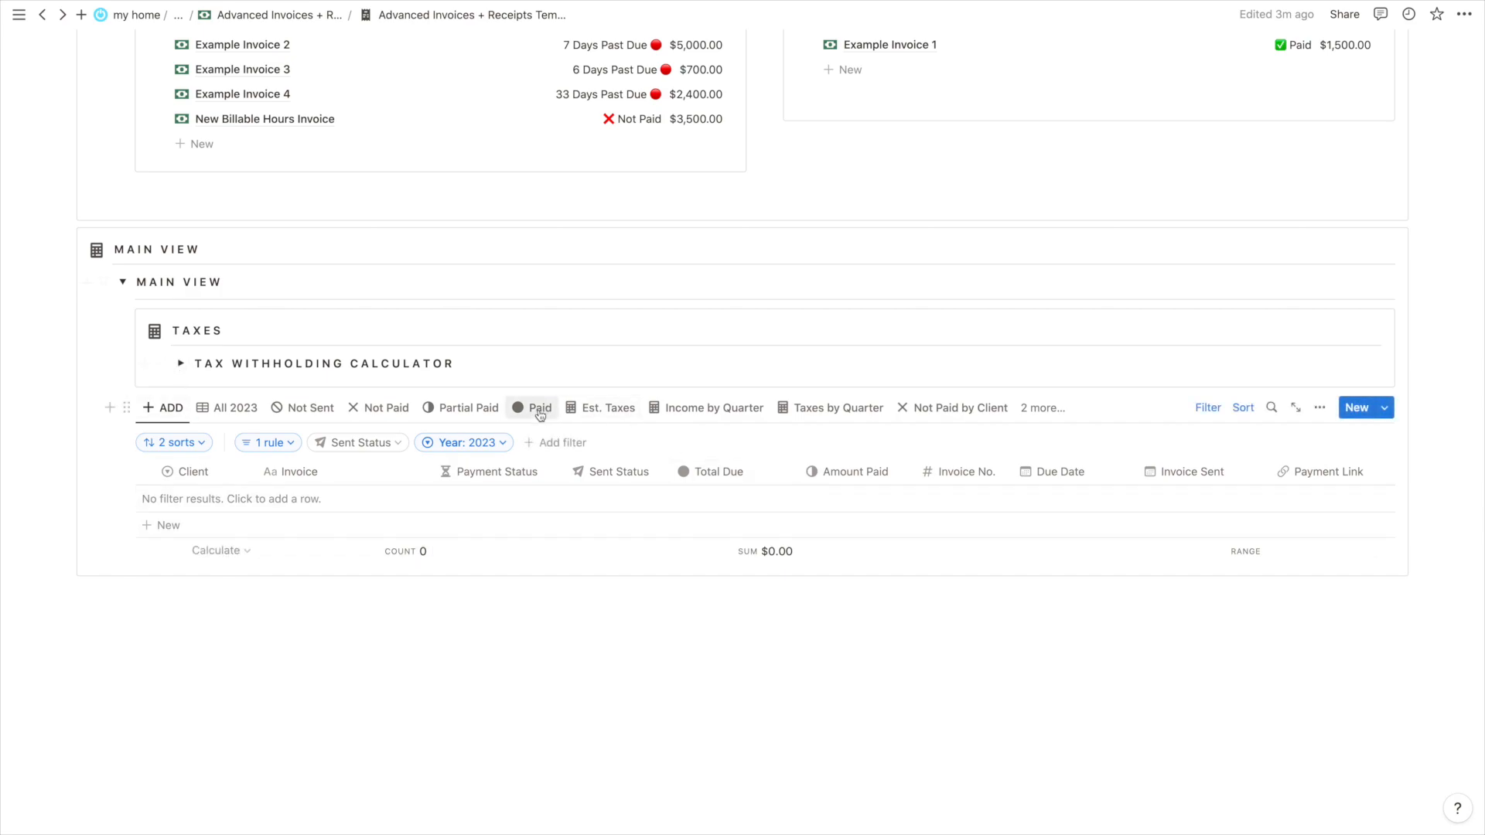
# Collapse the Main View, Quick View invoices and New Invoice lists
pyautogui.click(123, 281)
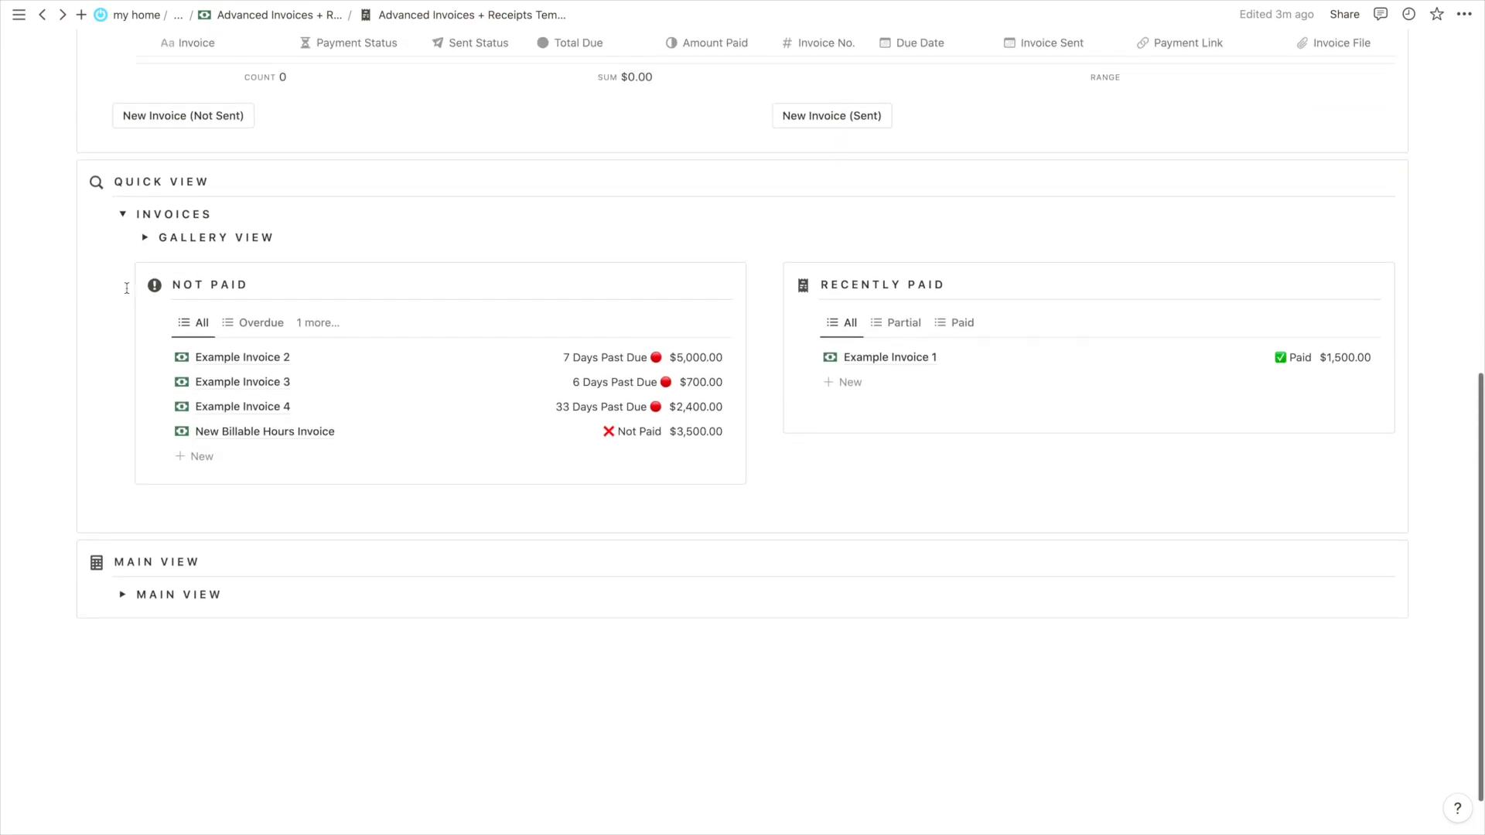
pyautogui.click(122, 284)
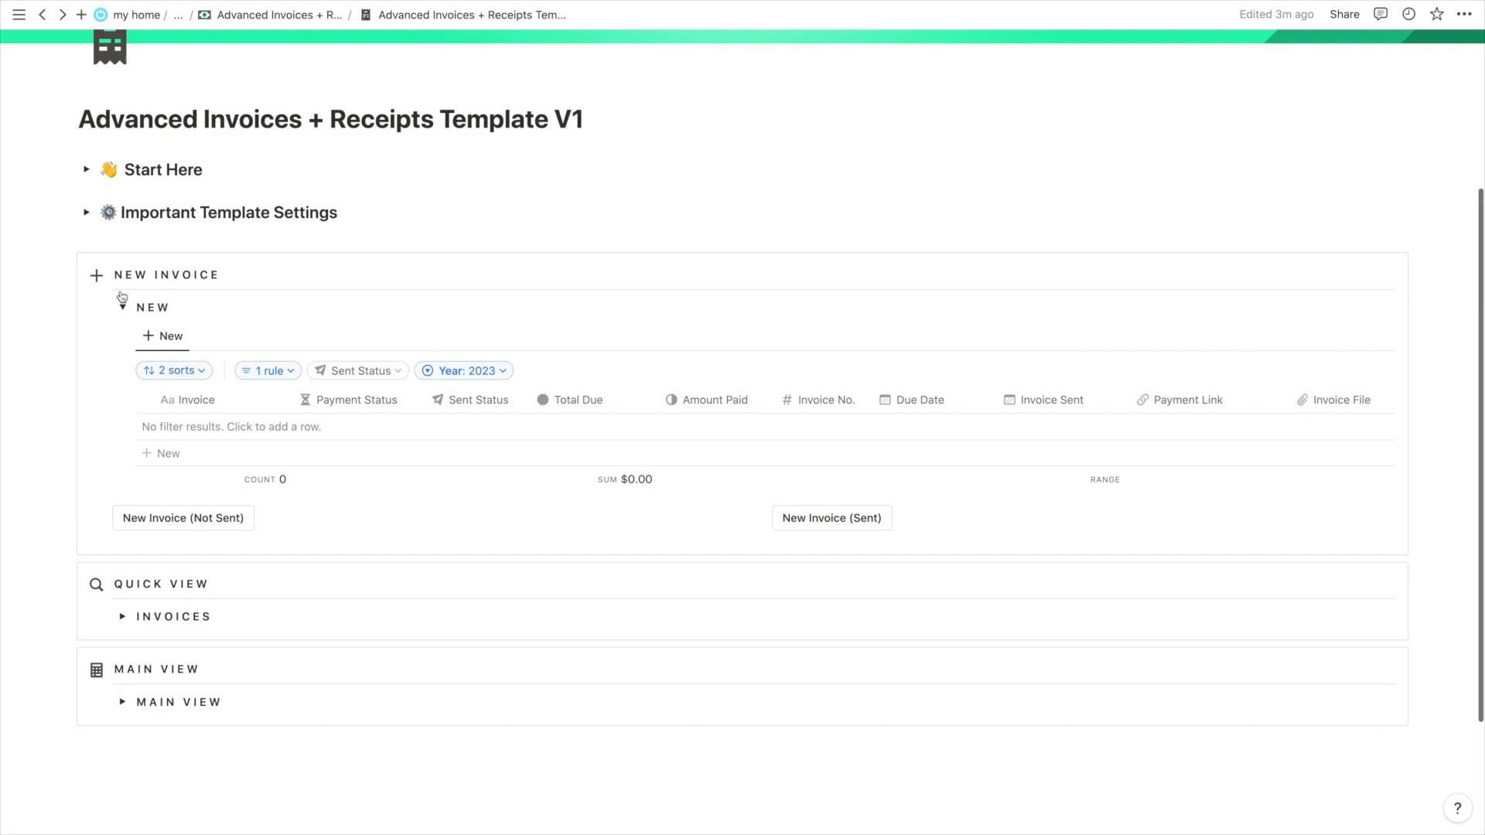
pyautogui.click(122, 346)
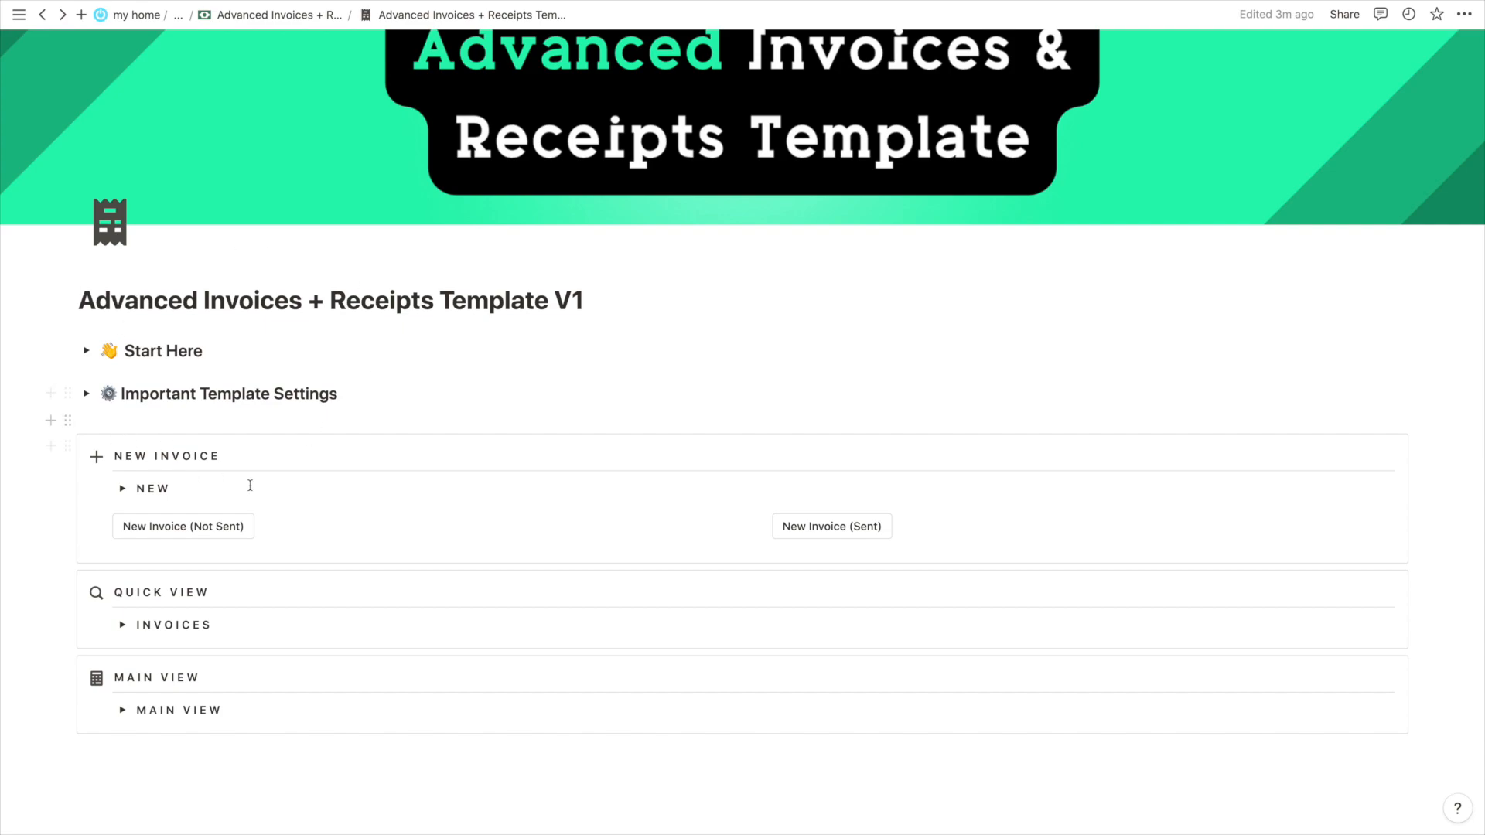
# Expand Important Template Settings along with its Invoices and Receipts template lists
pyautogui.click(88, 394)
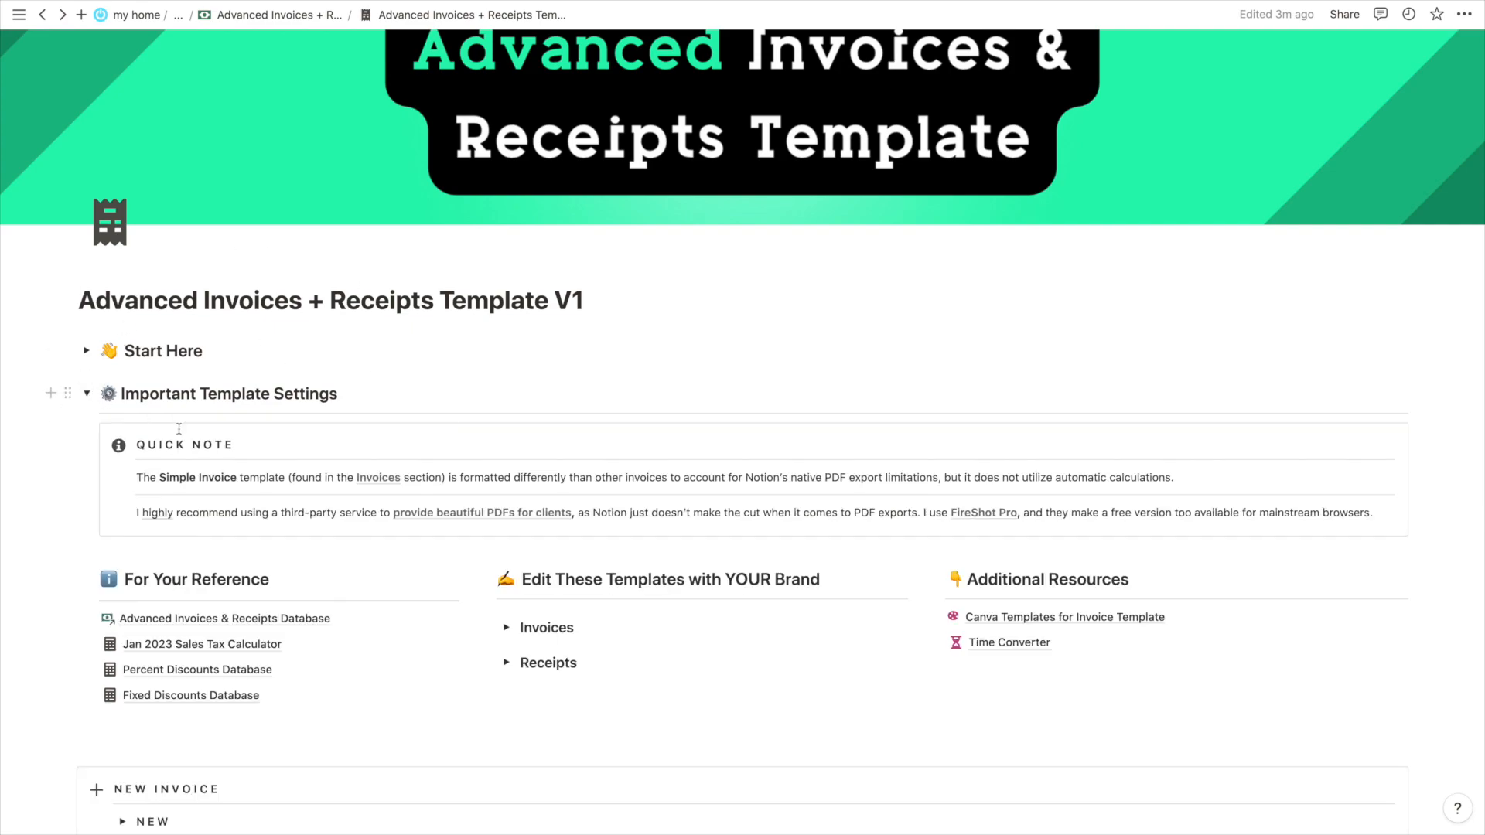
pyautogui.scroll(-1, 232, 464)
pyautogui.scroll(-1, 232, 463)
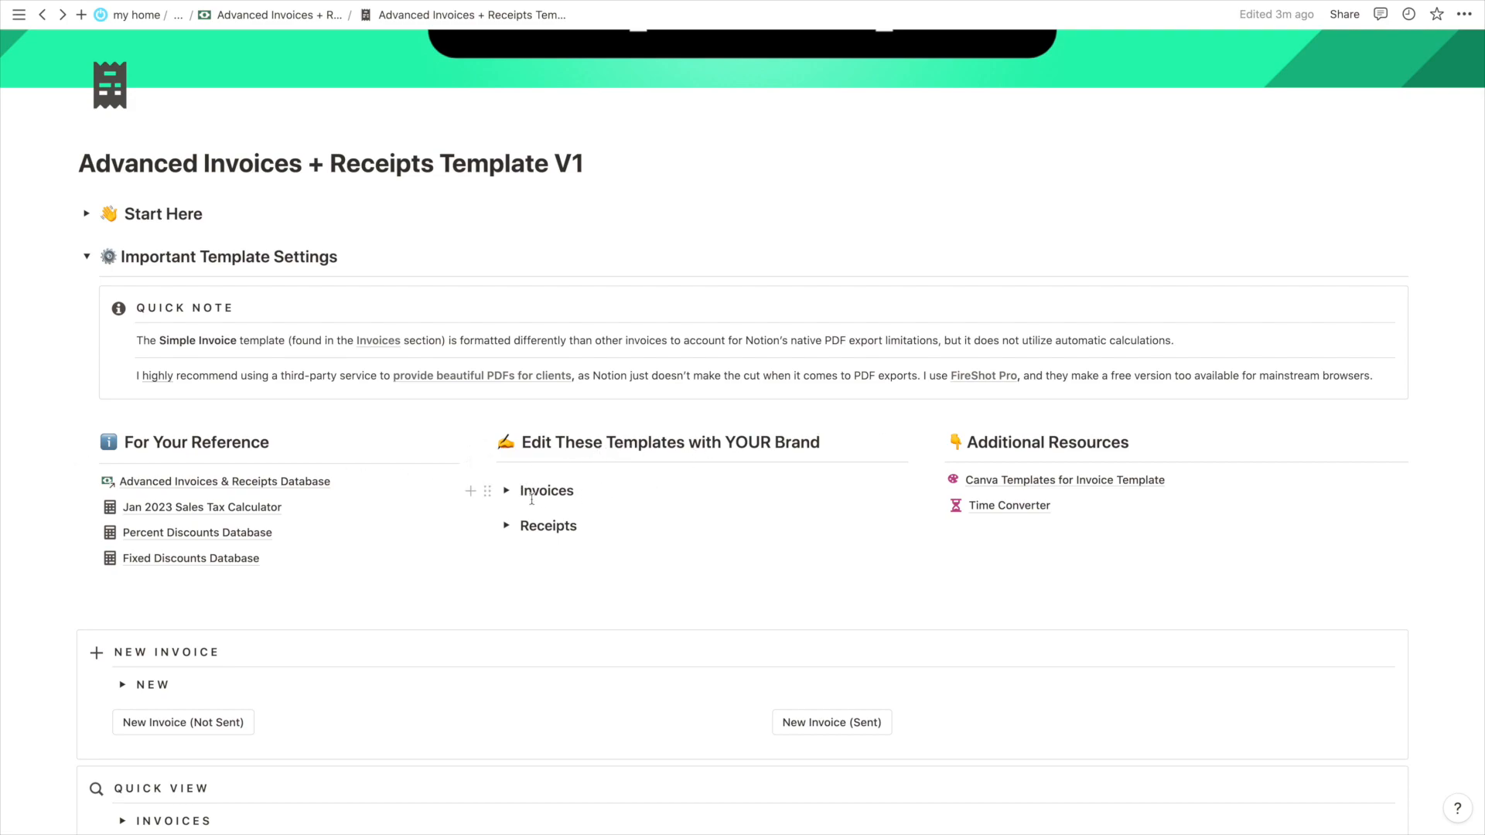
pyautogui.click(506, 490)
pyautogui.scroll(-1, 509, 494)
pyautogui.scroll(-3, 509, 493)
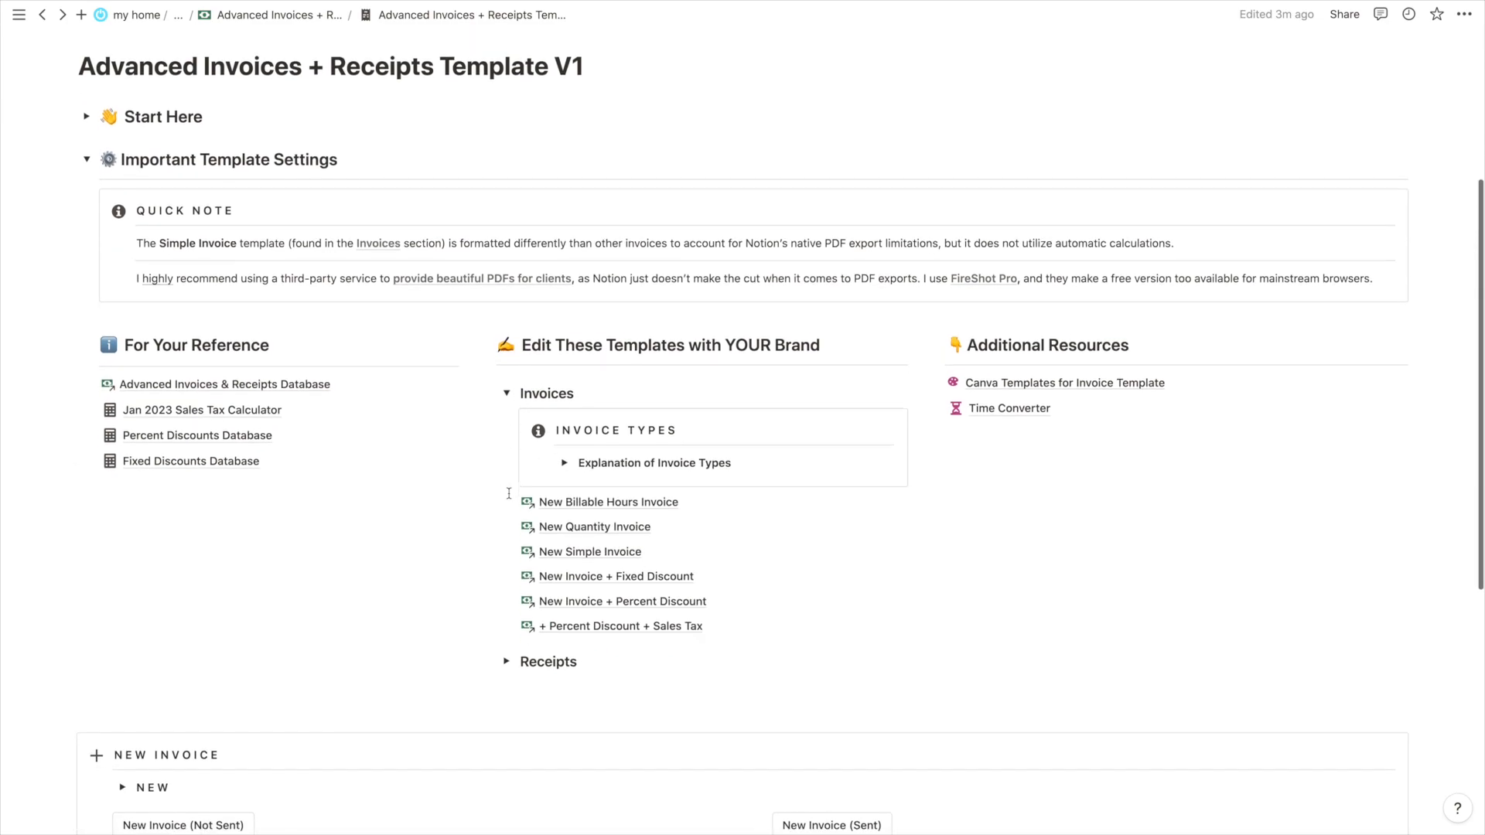
pyautogui.click(506, 610)
pyautogui.scroll(1, 565, 512)
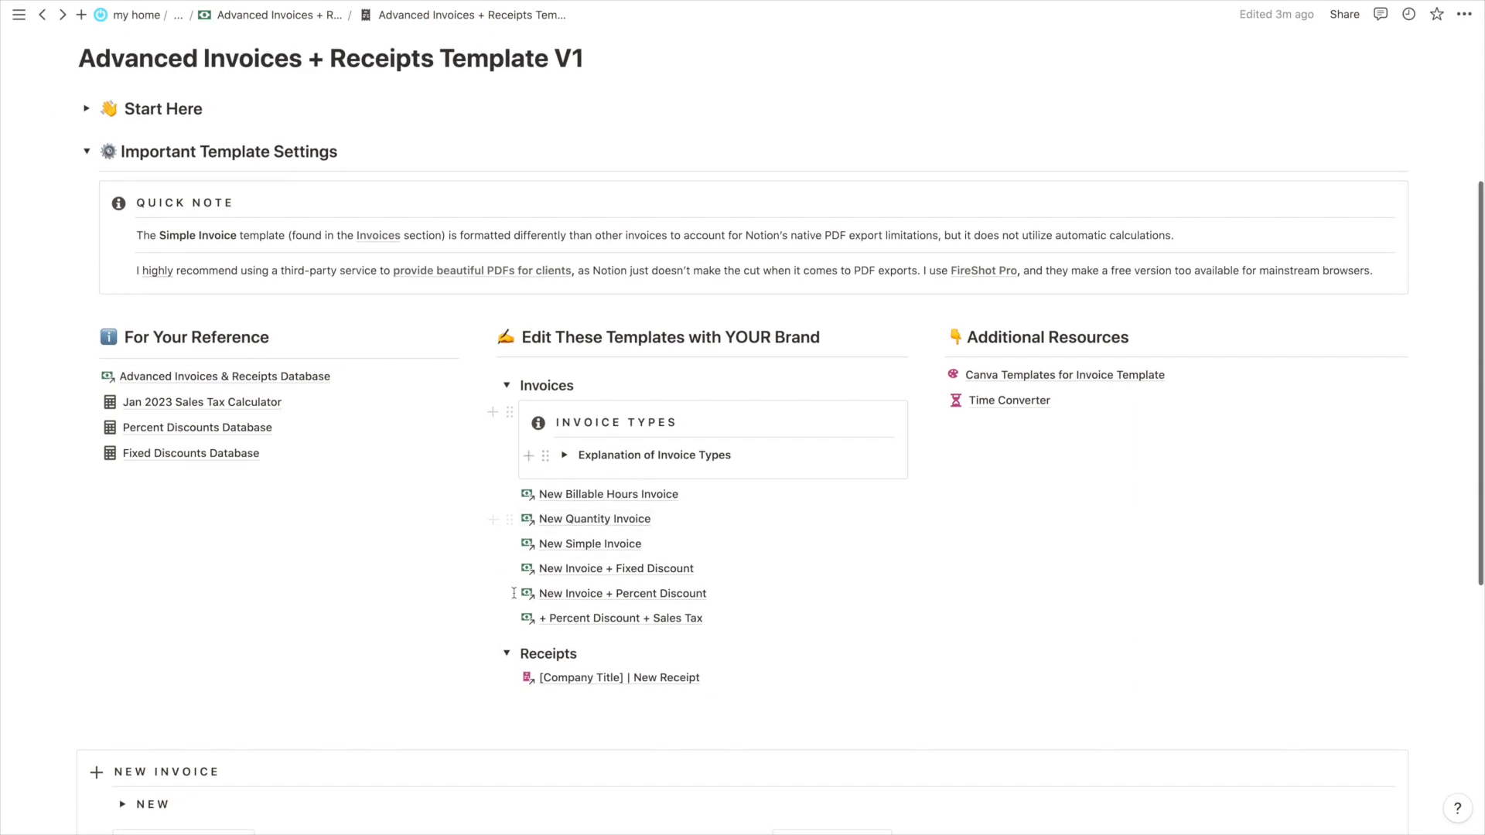
# Expand the Main View section to bring up its invoice table
pyautogui.scroll(-3, 598, 481)
pyautogui.scroll(-5, 571, 335)
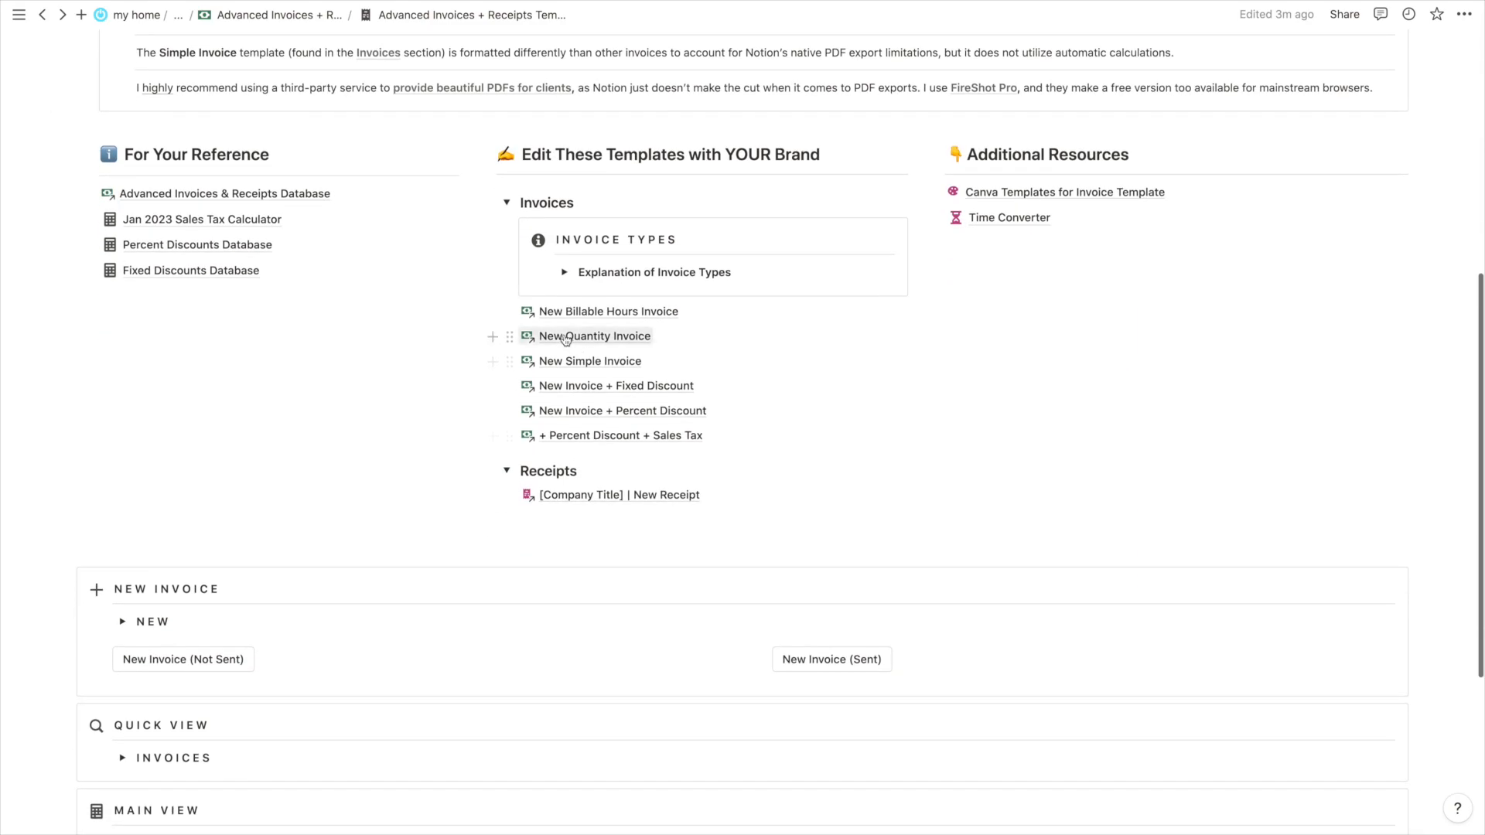
pyautogui.click(121, 612)
pyautogui.scroll(-3, 1306, 517)
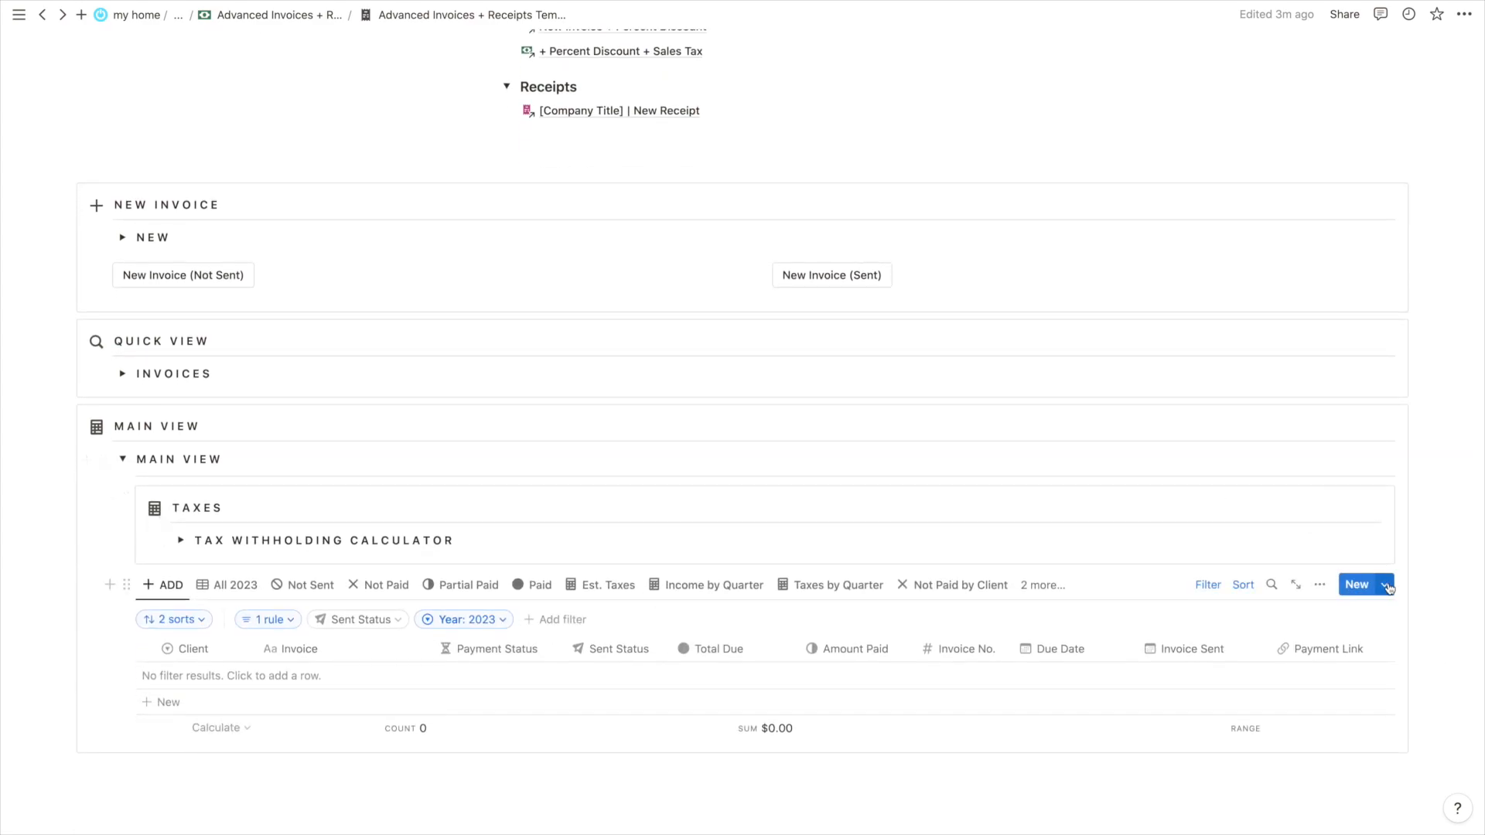
# Review the list of invoice templates available for new entries in the Main View table, and close it
pyautogui.click(1386, 585)
pyautogui.click(1365, 499)
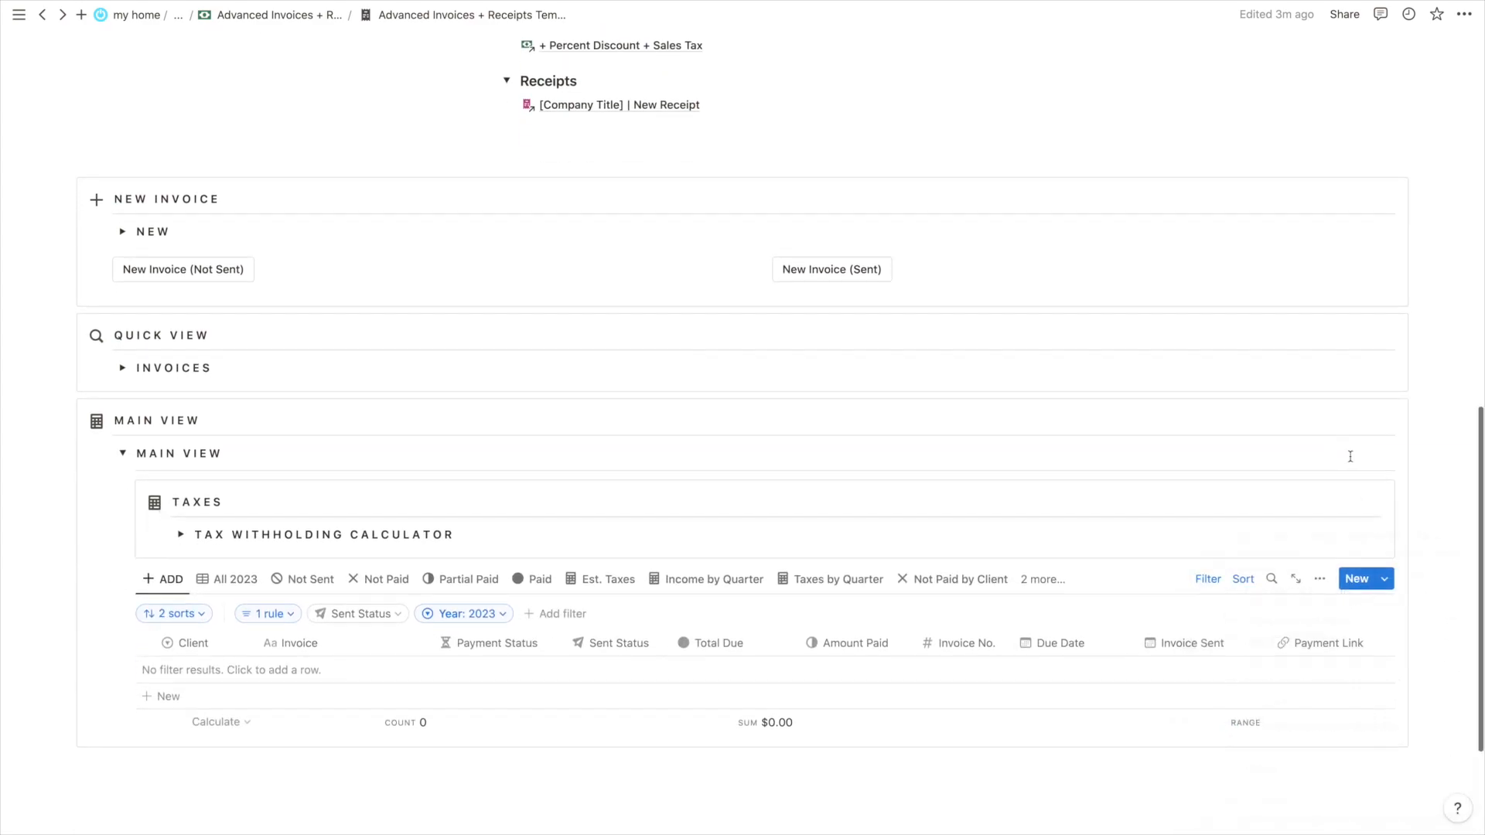
pyautogui.scroll(-3, 1366, 499)
pyautogui.click(1385, 390)
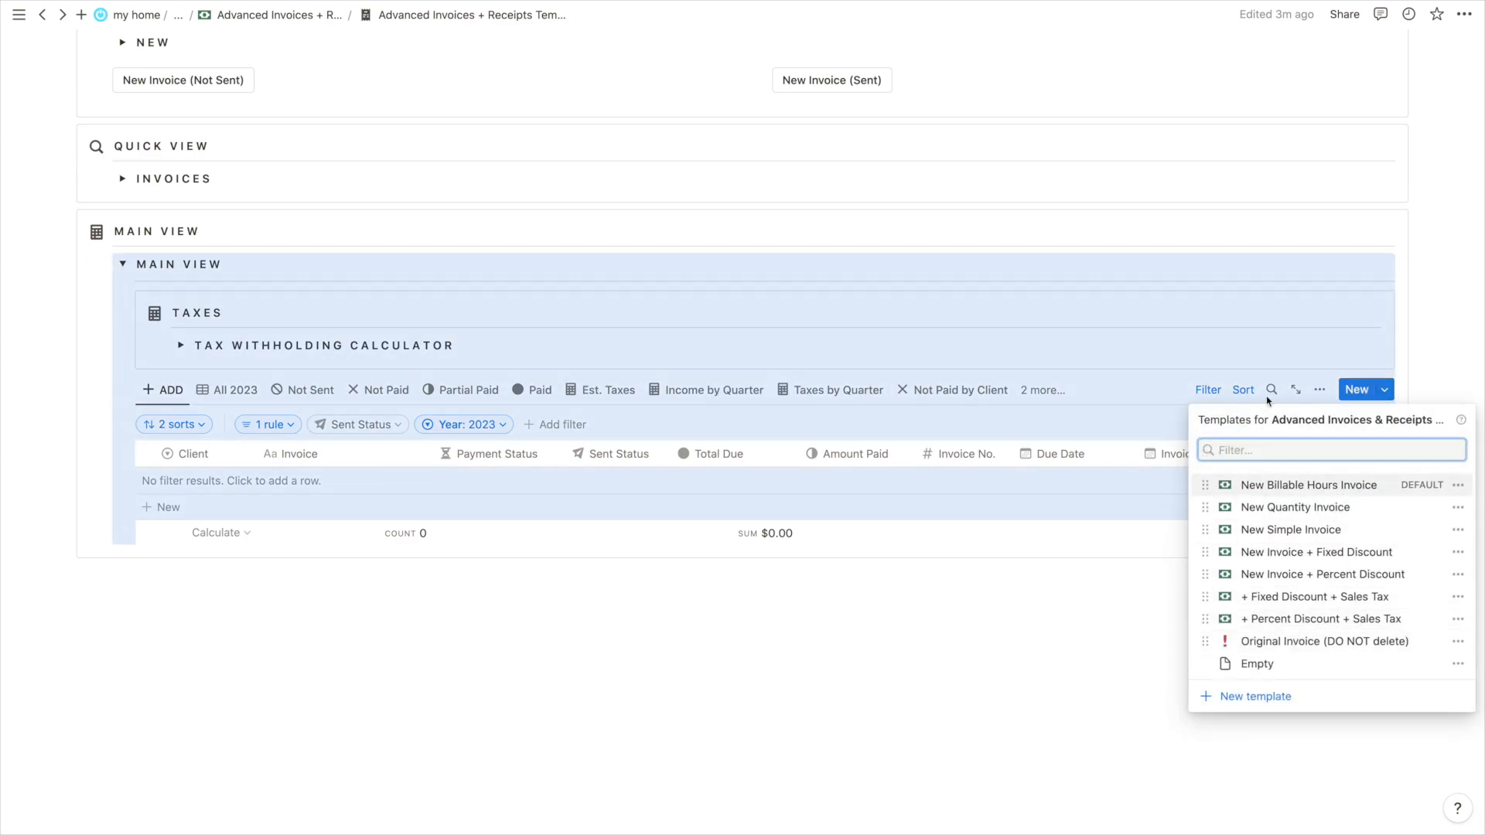
pyautogui.click(1259, 289)
pyautogui.scroll(1, 1258, 290)
pyautogui.scroll(1, 1259, 290)
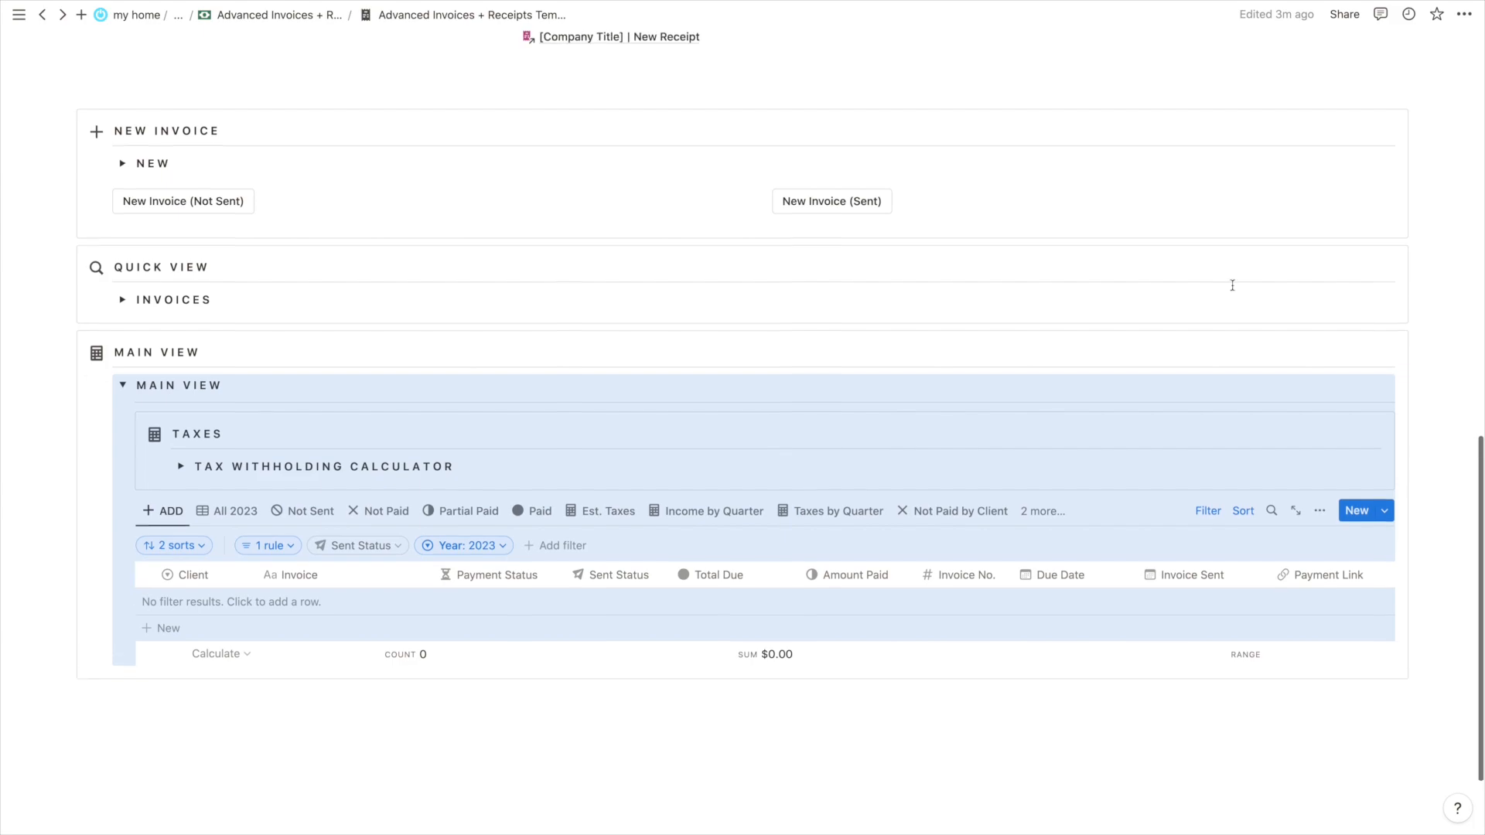
pyautogui.scroll(-2, 1017, 246)
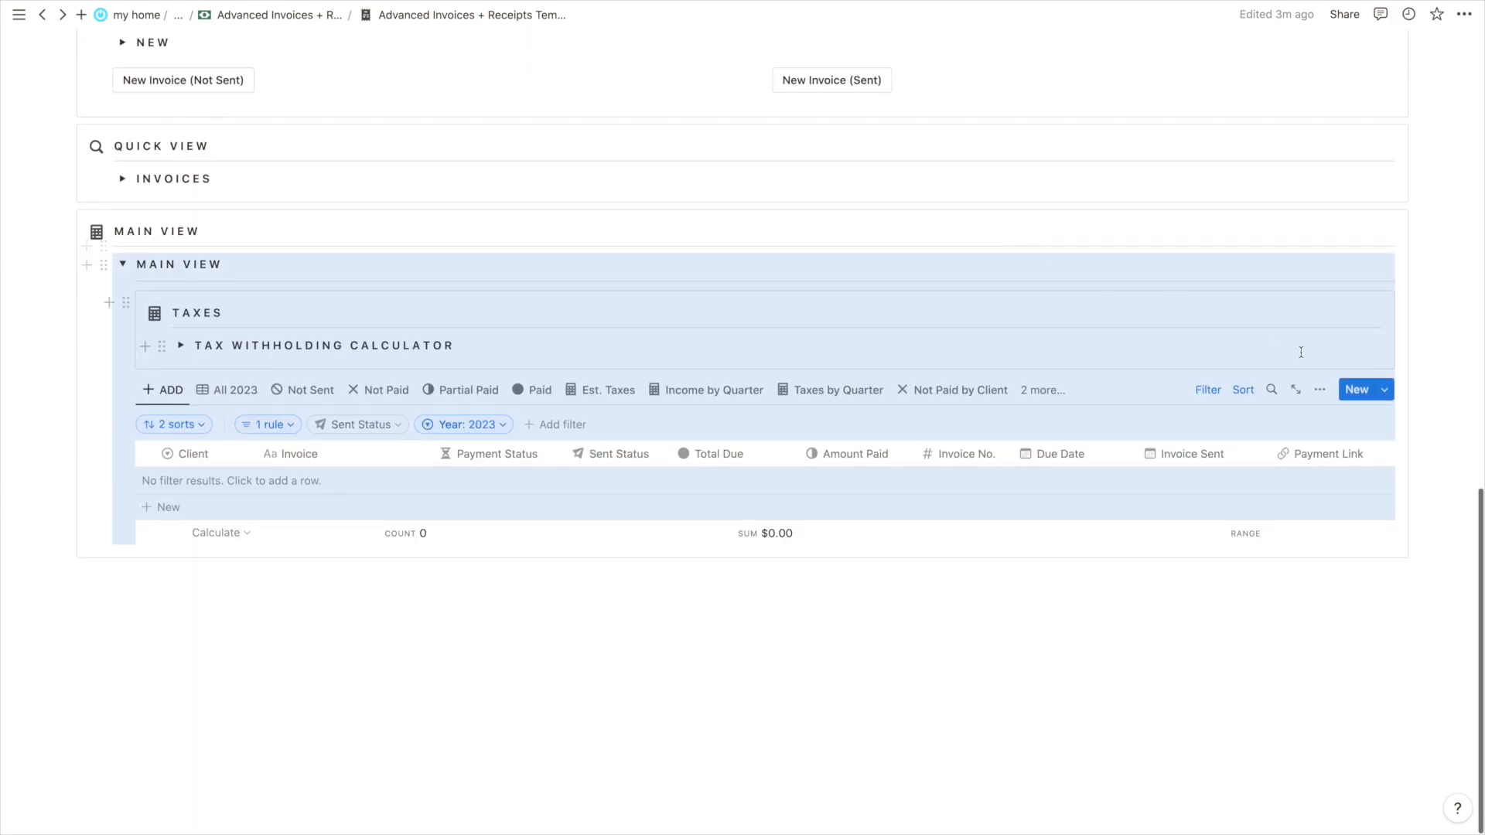
pyautogui.click(1385, 389)
pyautogui.click(1116, 355)
pyautogui.scroll(10, 1116, 352)
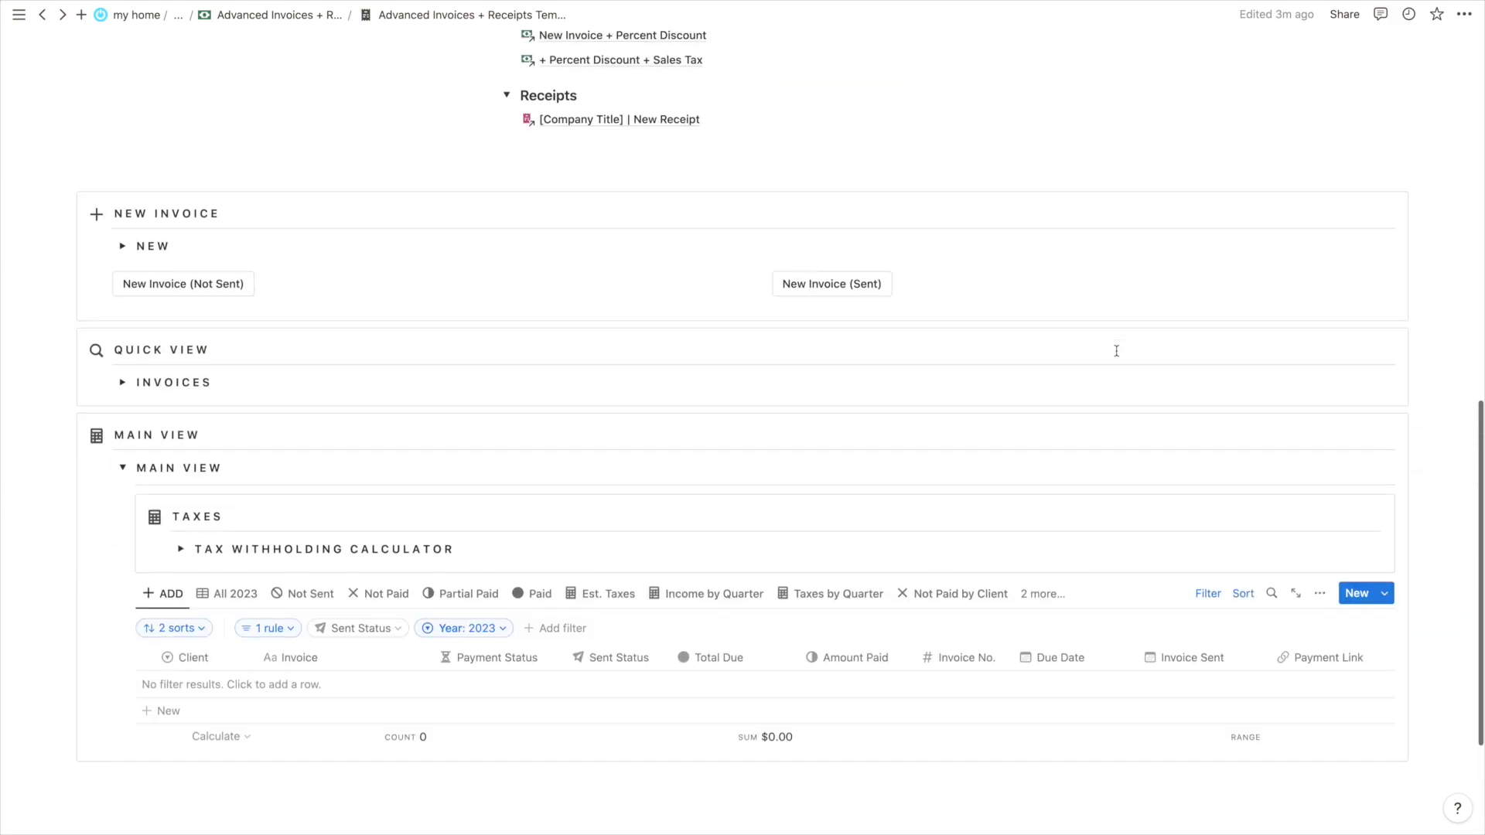
# Collapse the Main View section and return to the invoice template links in the settings
pyautogui.scroll(-1, 1116, 352)
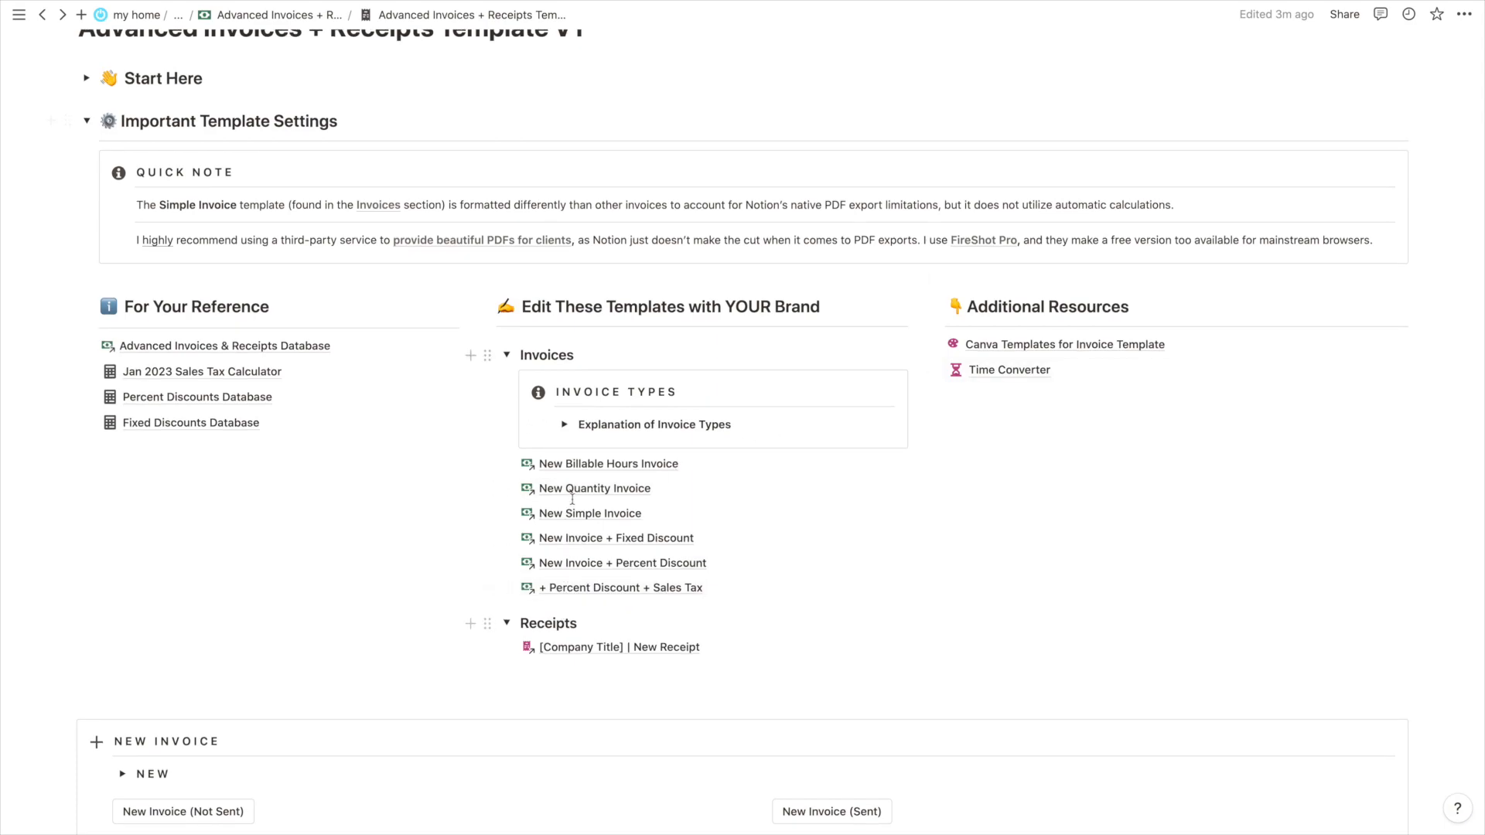
pyautogui.scroll(-5, 568, 552)
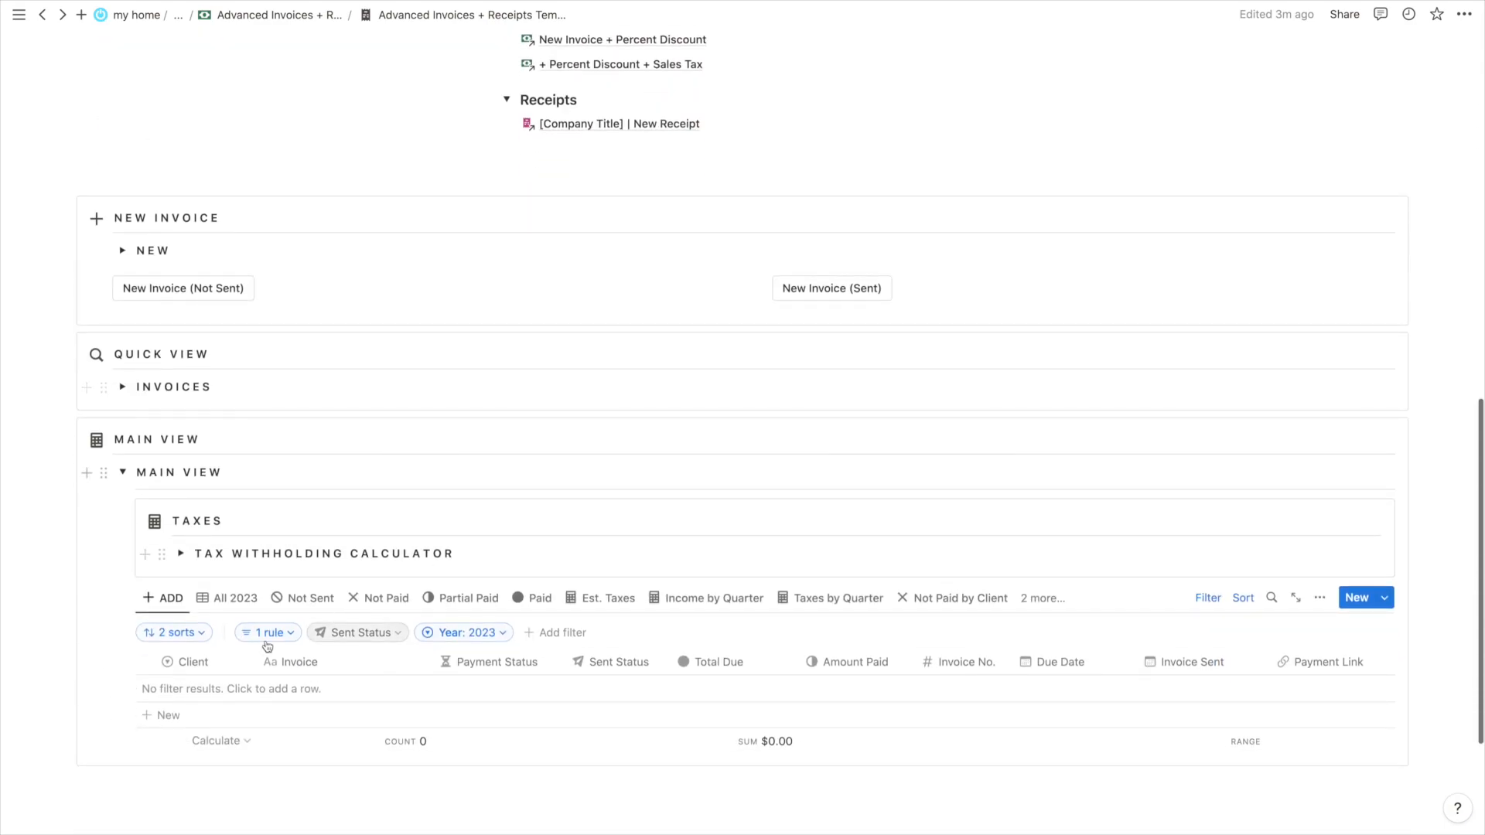
pyautogui.click(122, 472)
pyautogui.scroll(2, 728, 376)
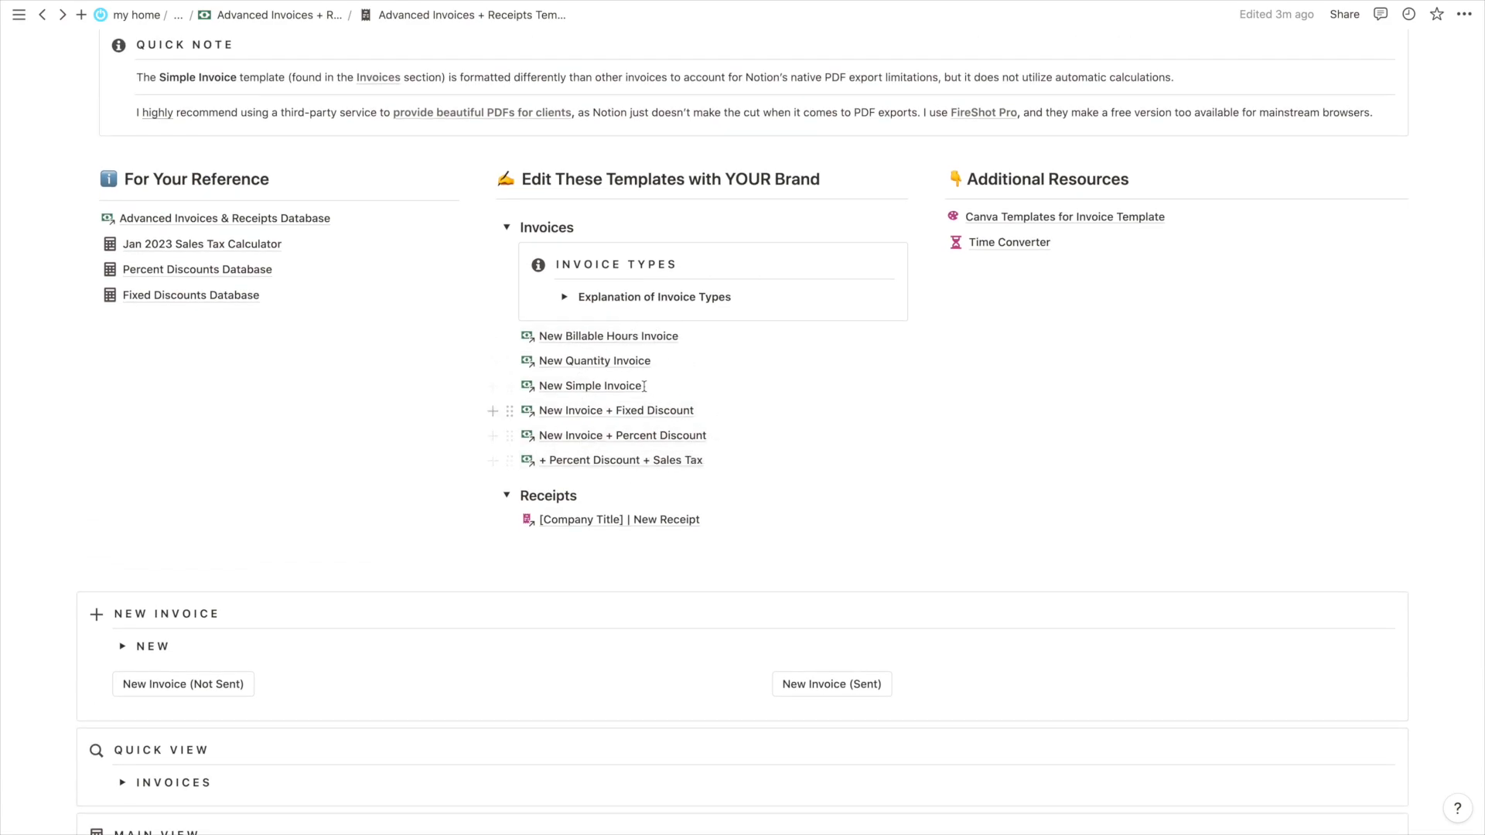
# Open the New Simple Invoice template for editing and go to its [Company Title] | Simple Invoice page
pyautogui.scroll(1, 588, 403)
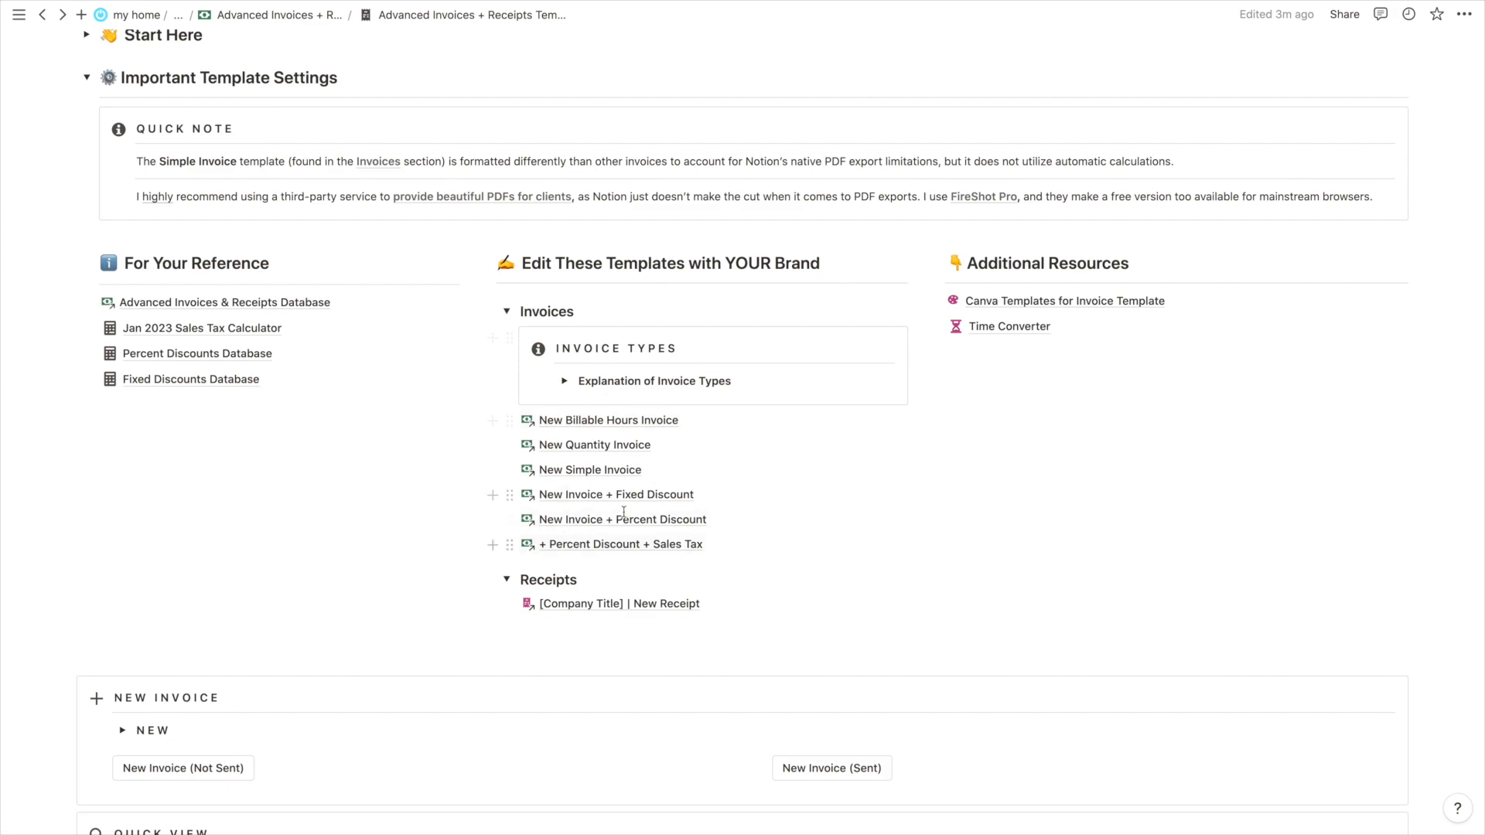
pyautogui.scroll(1, 636, 553)
pyautogui.scroll(1, 636, 553)
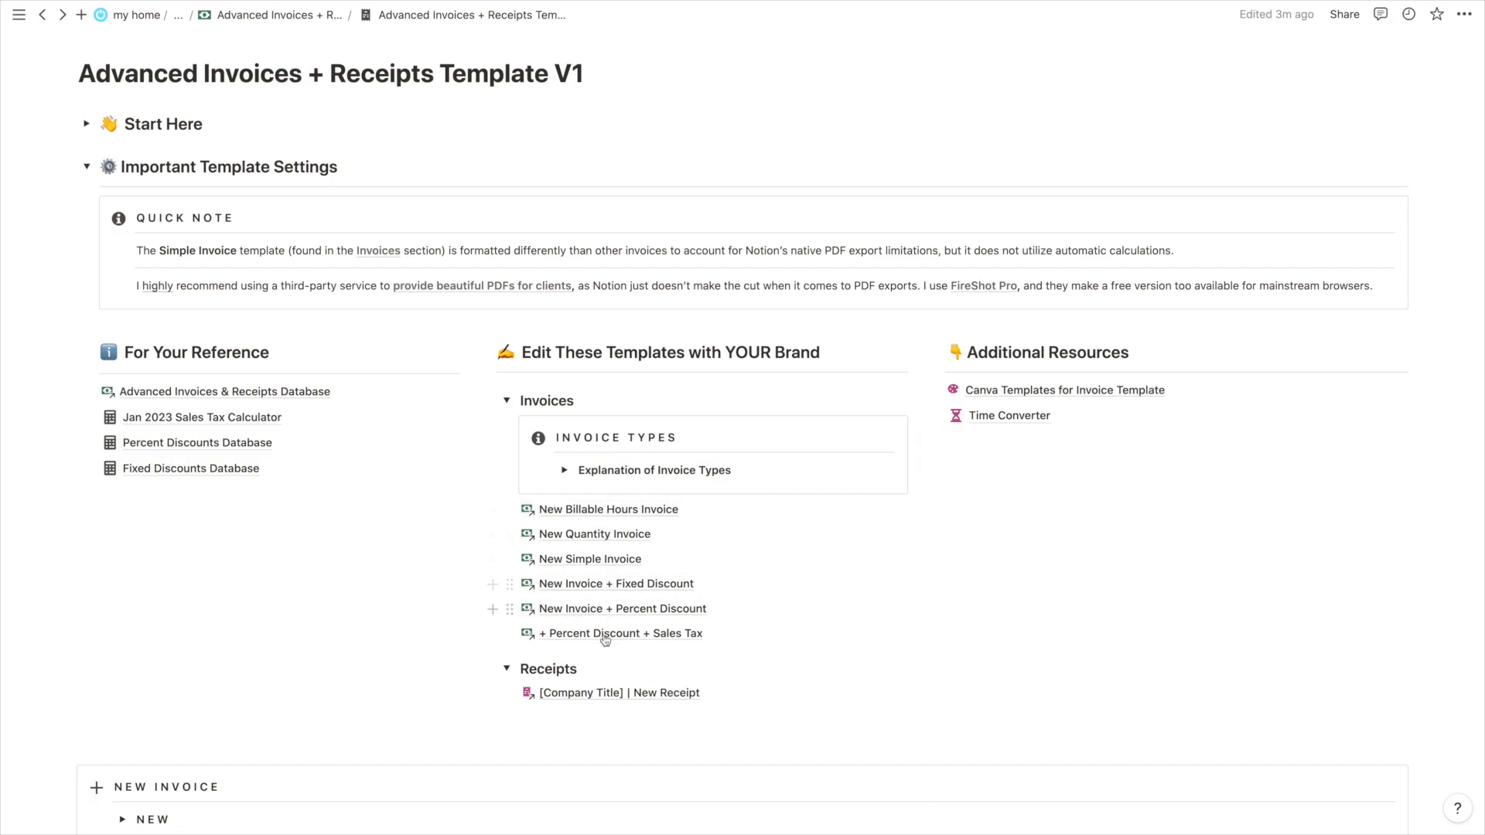
pyautogui.click(588, 560)
pyautogui.scroll(-5, 320, 521)
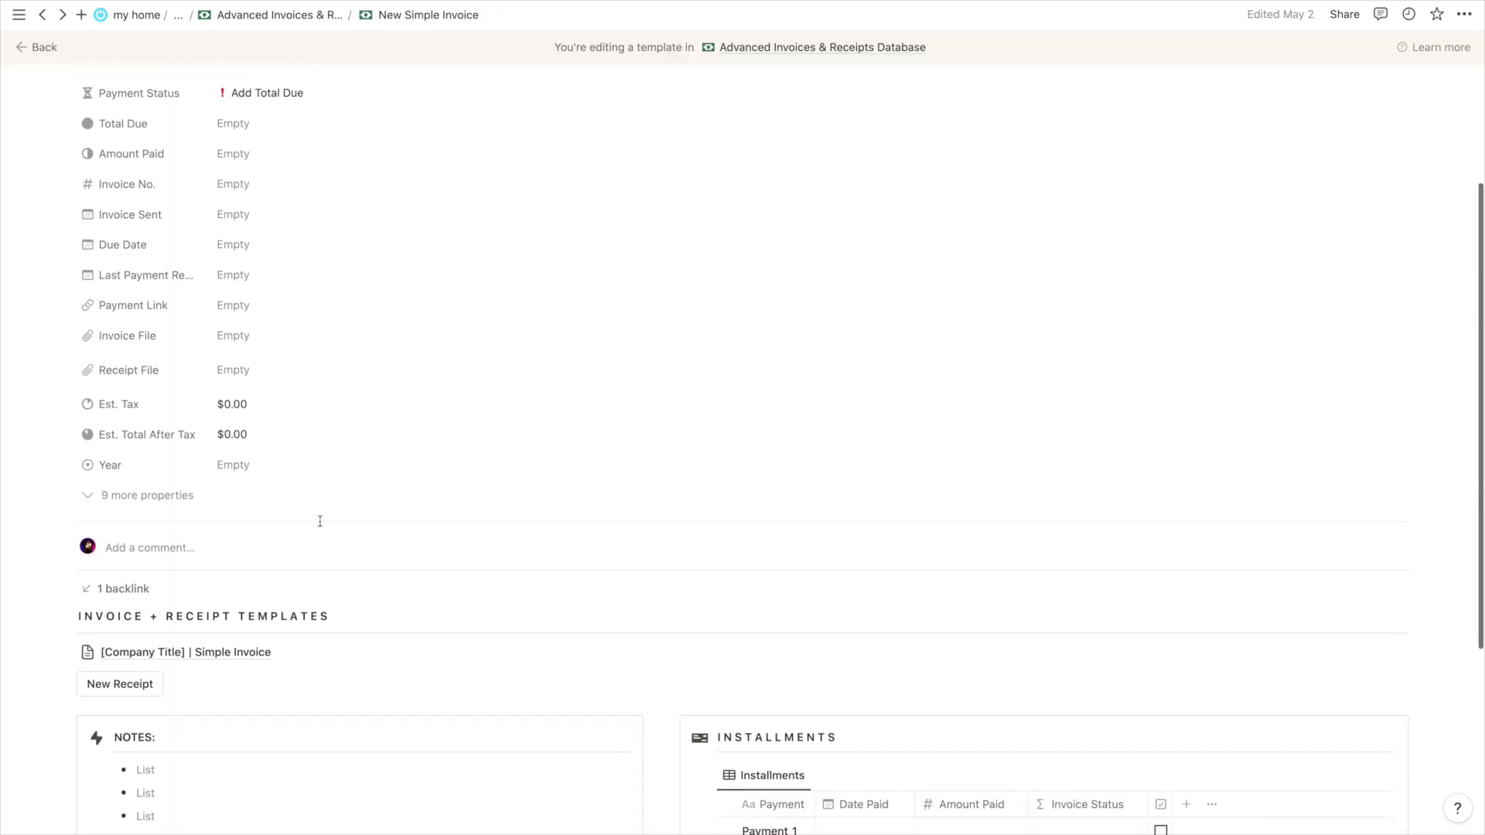
pyautogui.click(242, 582)
pyautogui.moveTo(932, 378)
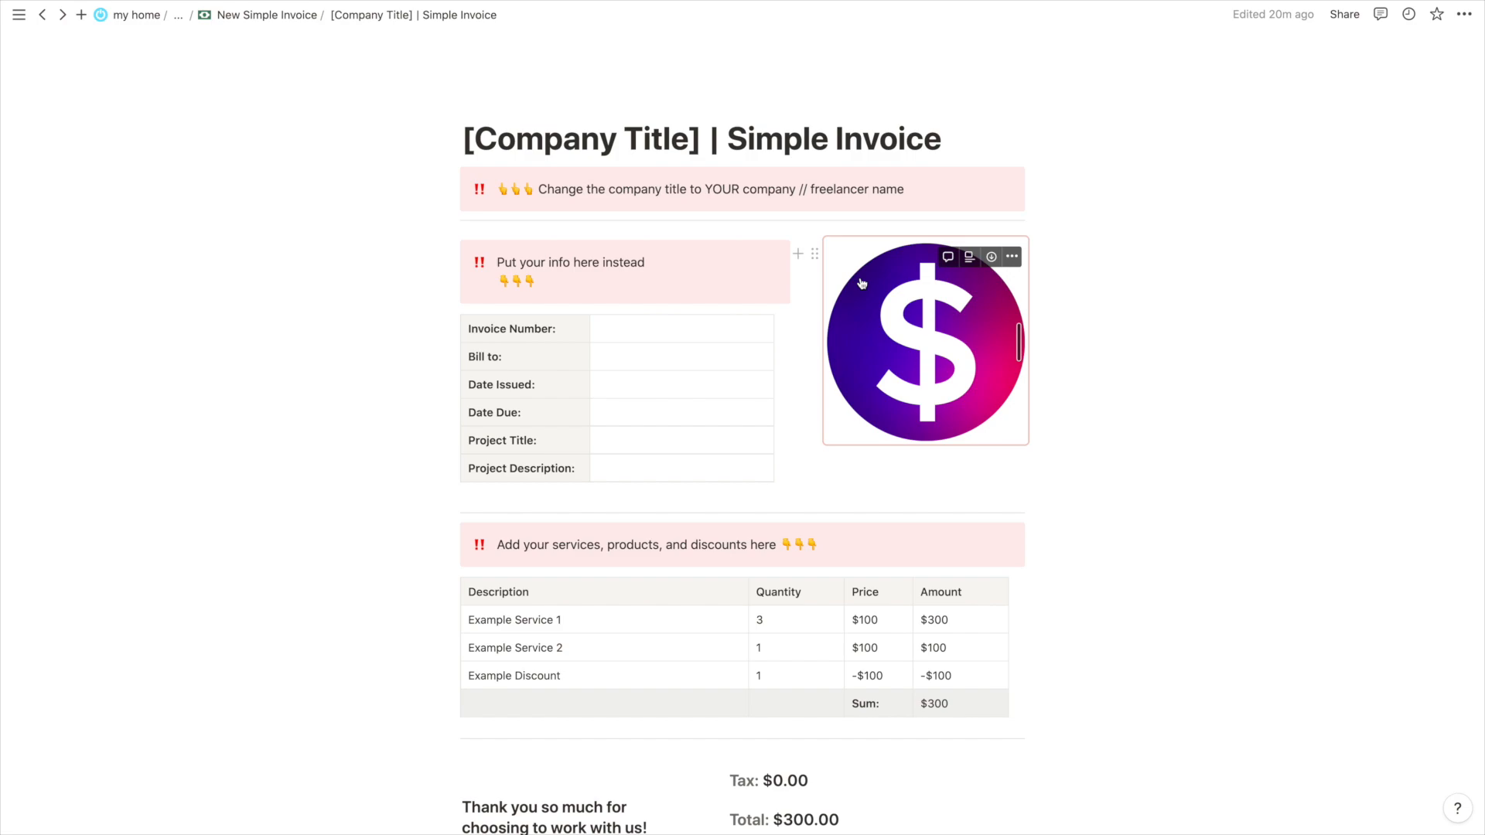
# Look over the [Company Title] | Simple Invoice page and return to the Advanced Invoices + Receipts Template V1 page
pyautogui.scroll(-3, 867, 395)
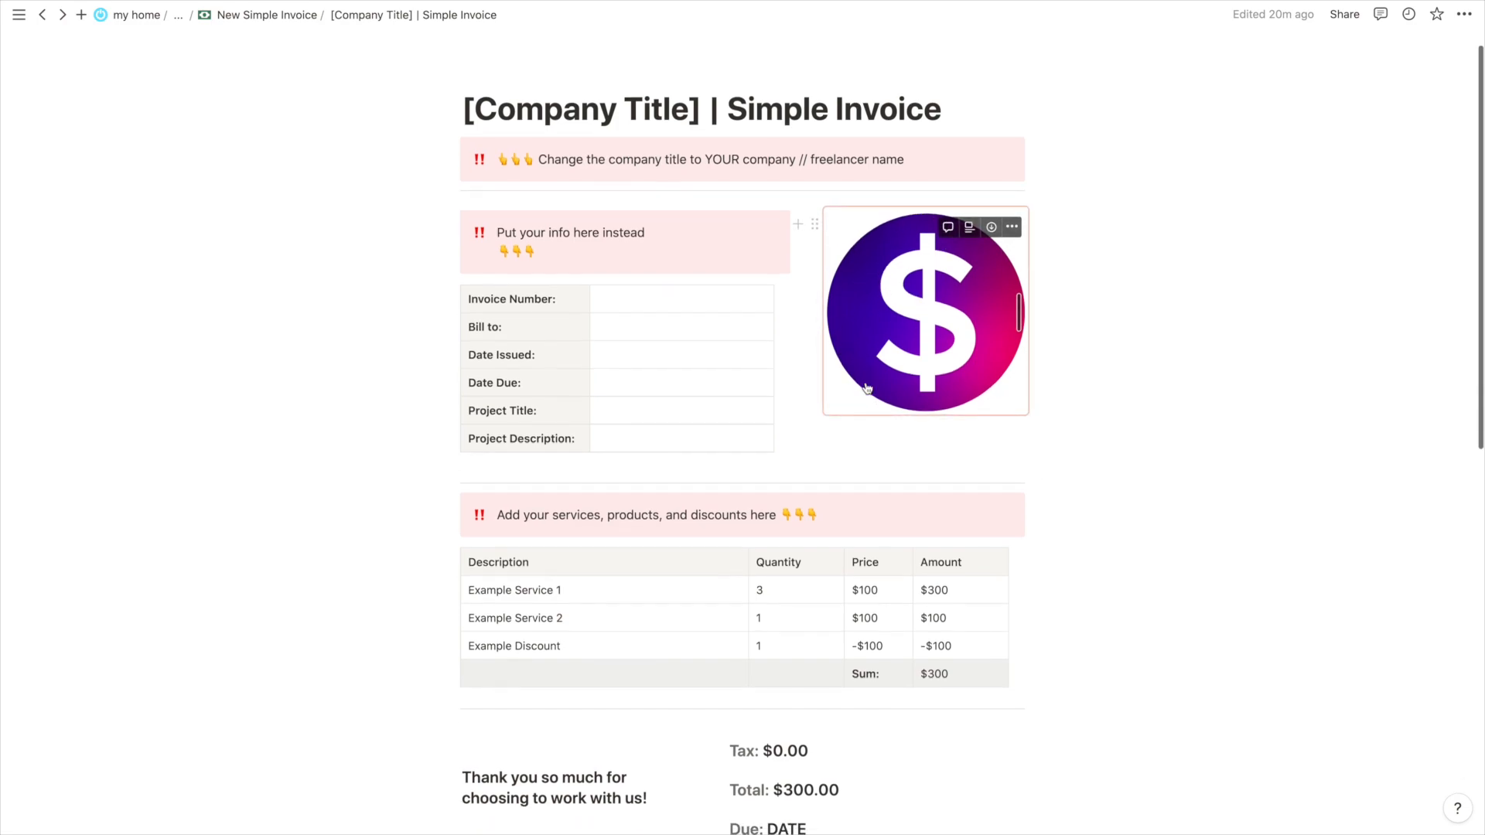
pyautogui.scroll(1, 467, 795)
pyautogui.scroll(2, 468, 794)
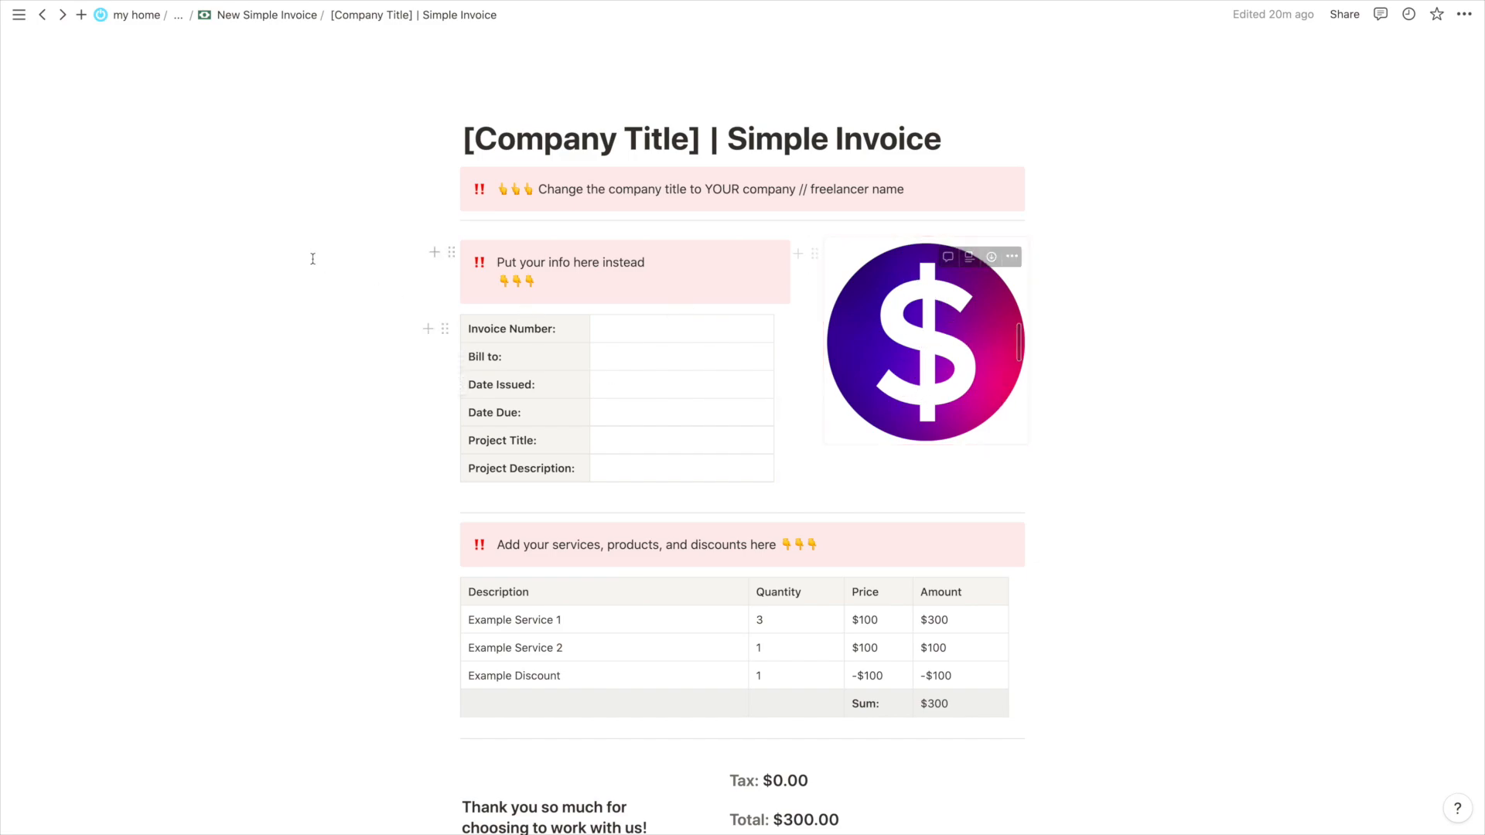
pyautogui.click(41, 15)
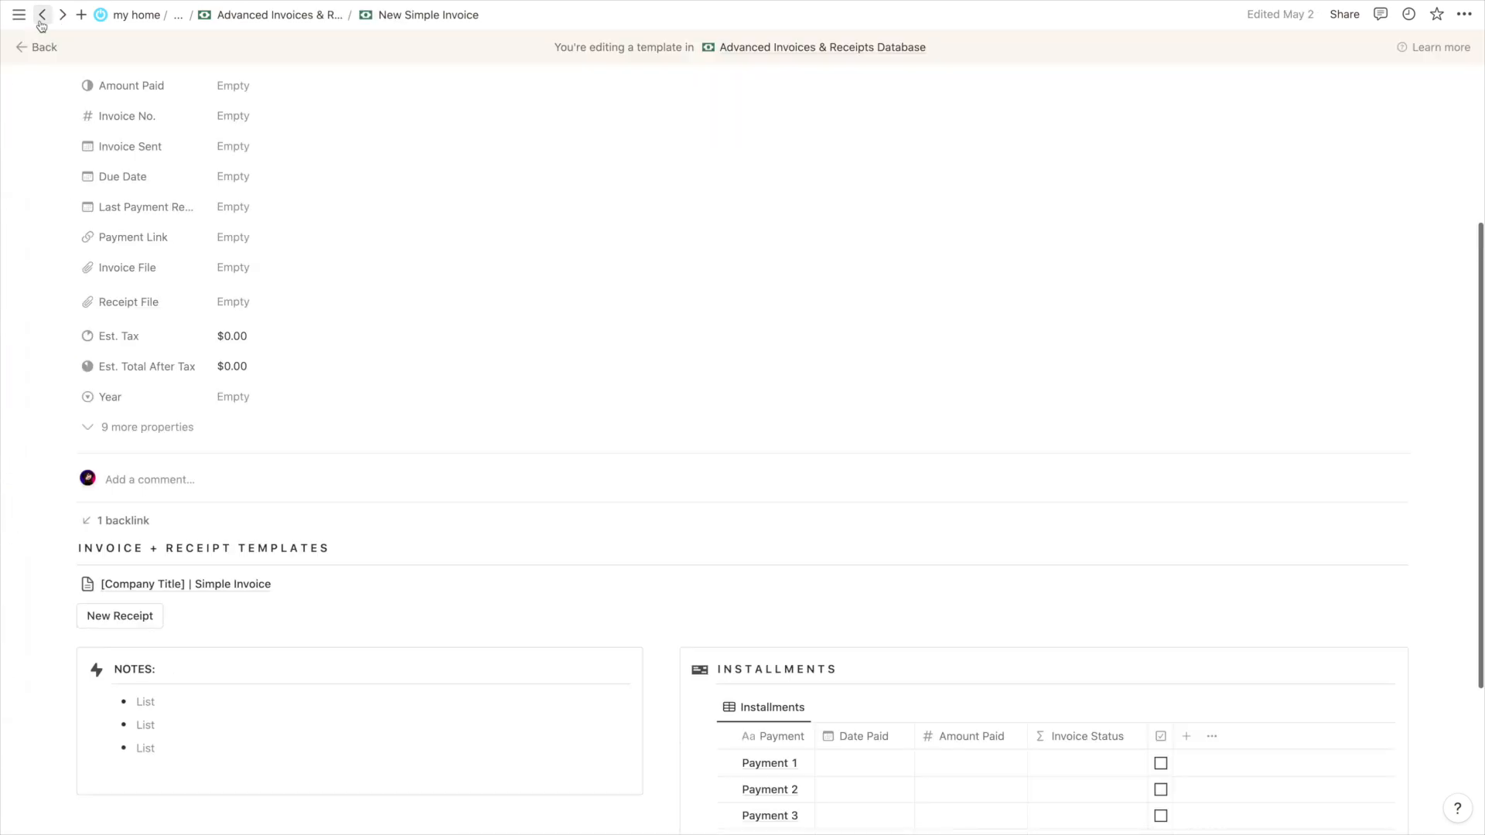
pyautogui.click(42, 14)
pyautogui.scroll(1, 496, 363)
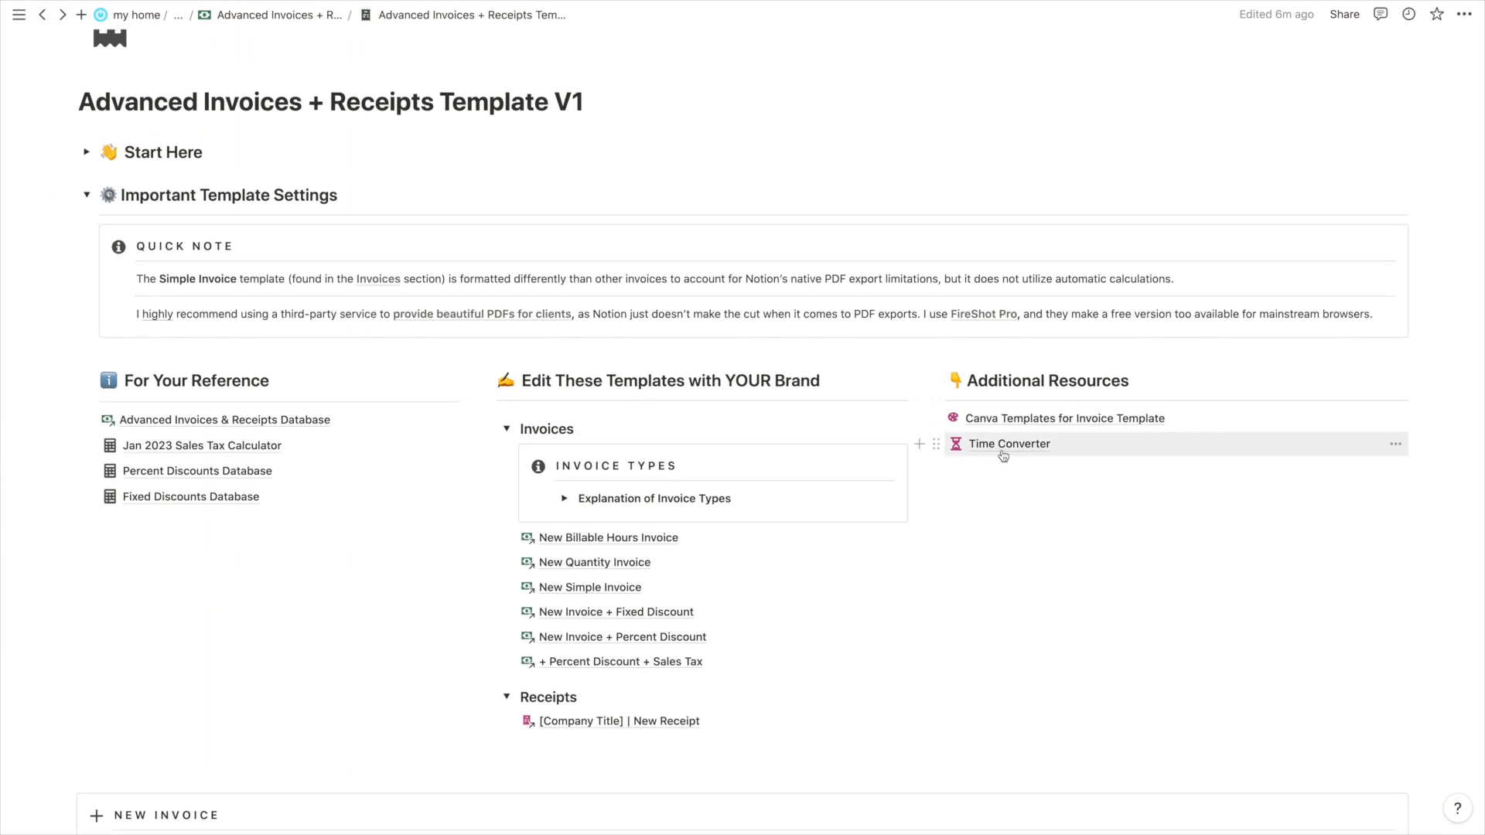
# Open the Time Converter and add a row with 5 hours and 23 minutes
pyautogui.click(1029, 451)
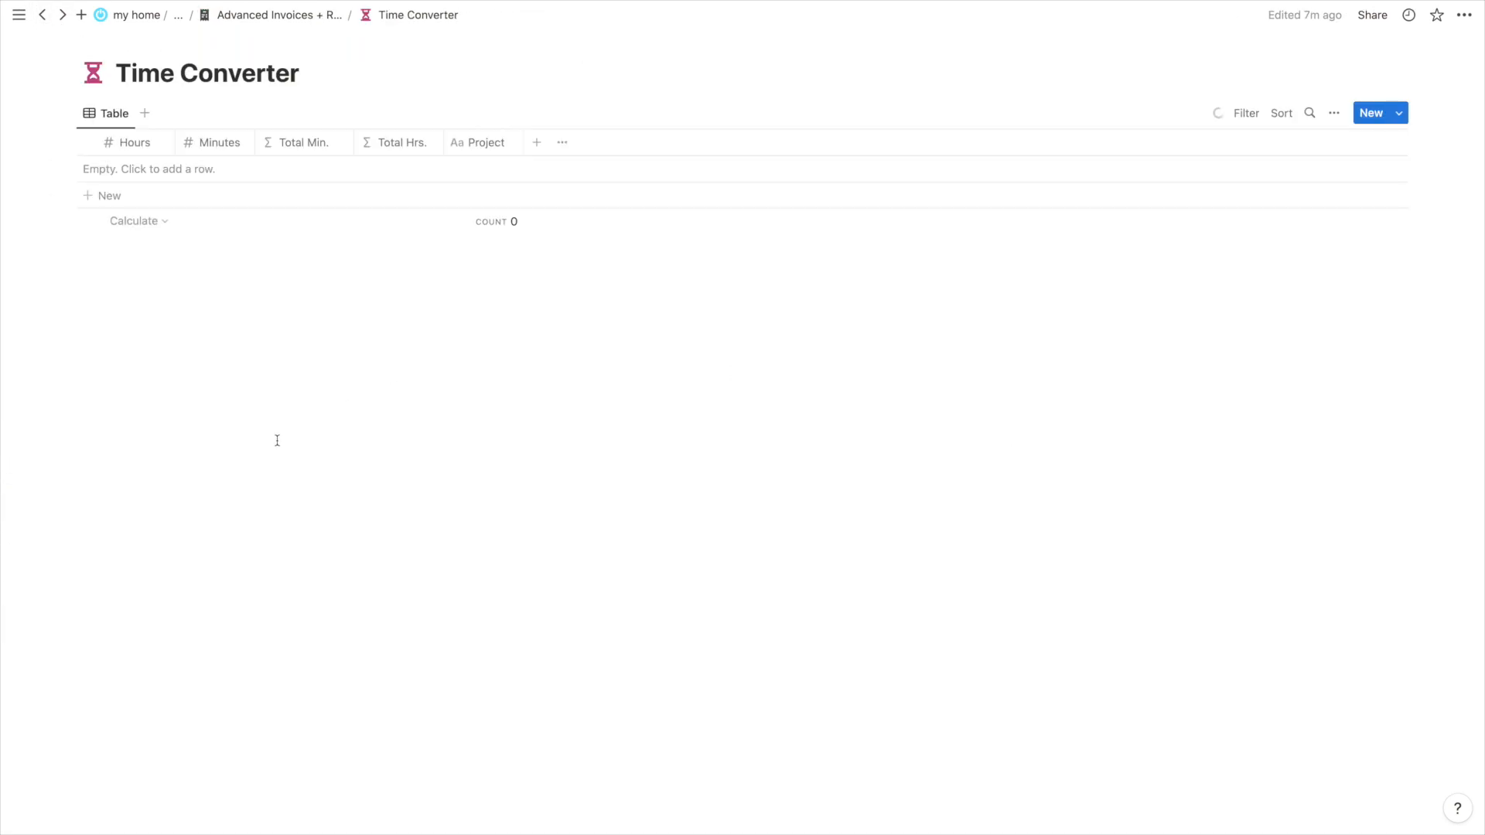
pyautogui.click(109, 194)
pyautogui.click(138, 166)
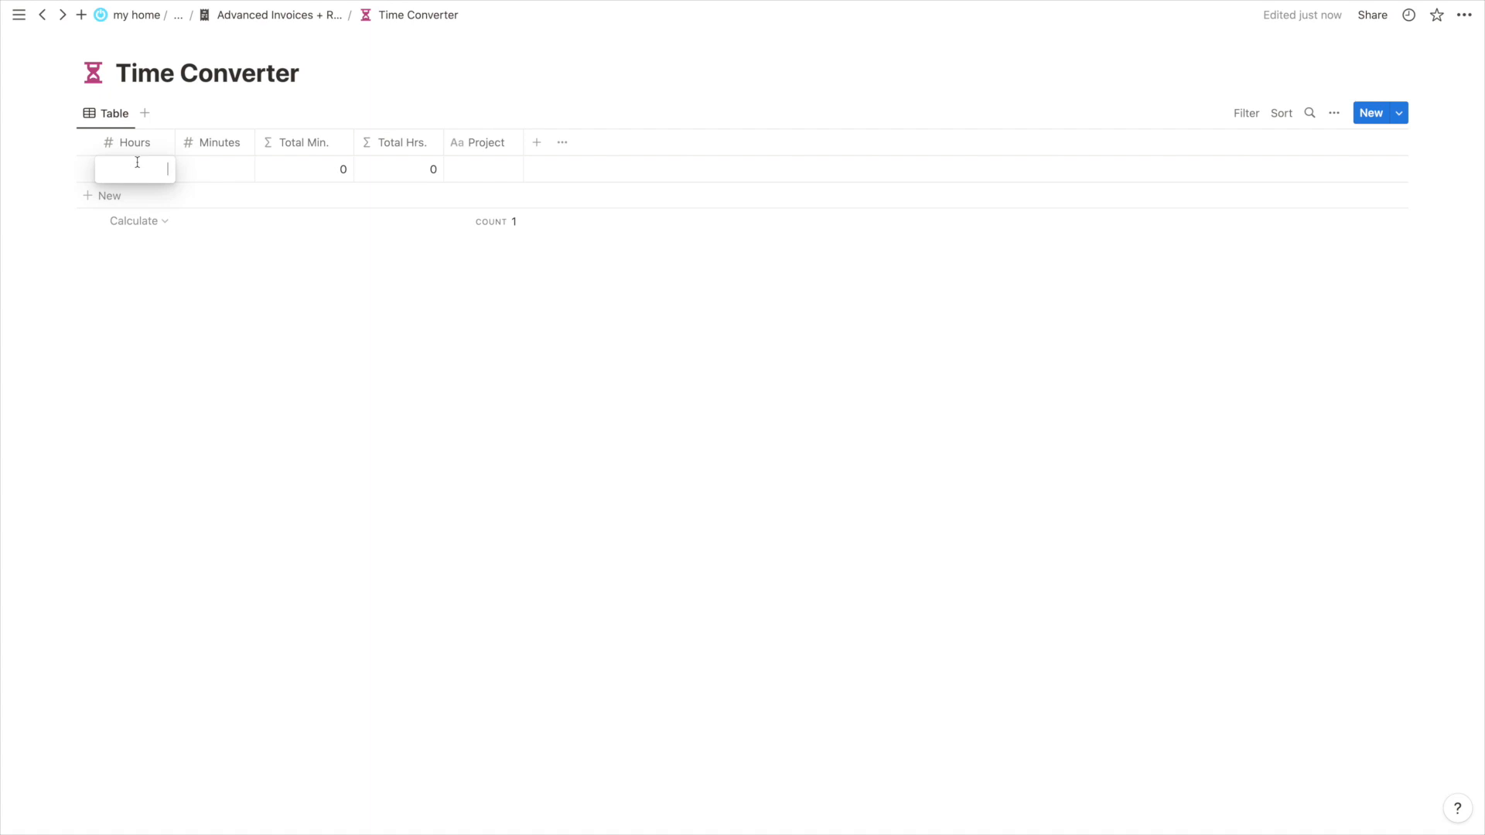
pyautogui.click(224, 166)
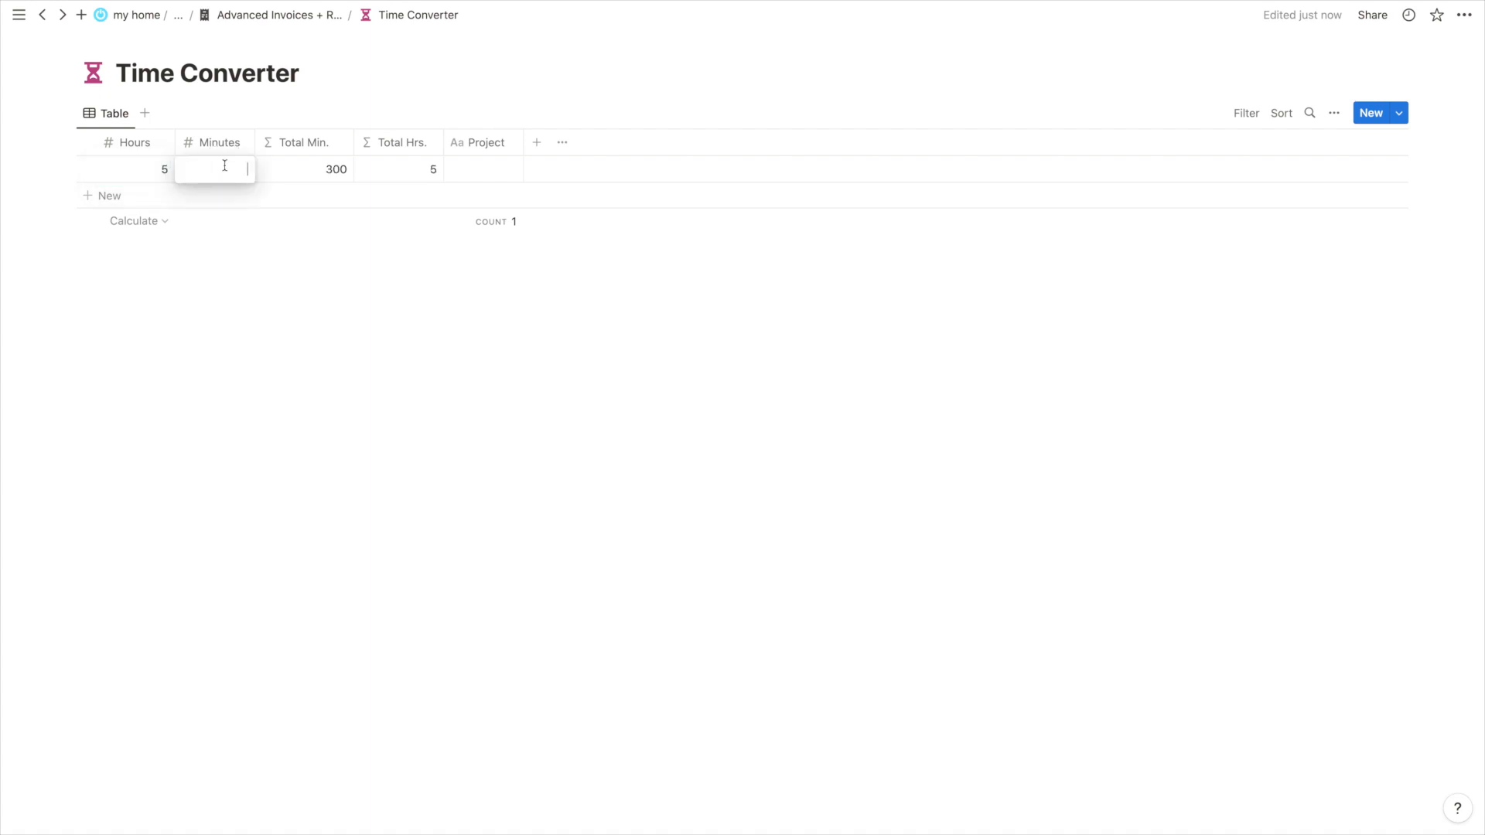
pyautogui.write('23')
pyautogui.press('Escape')
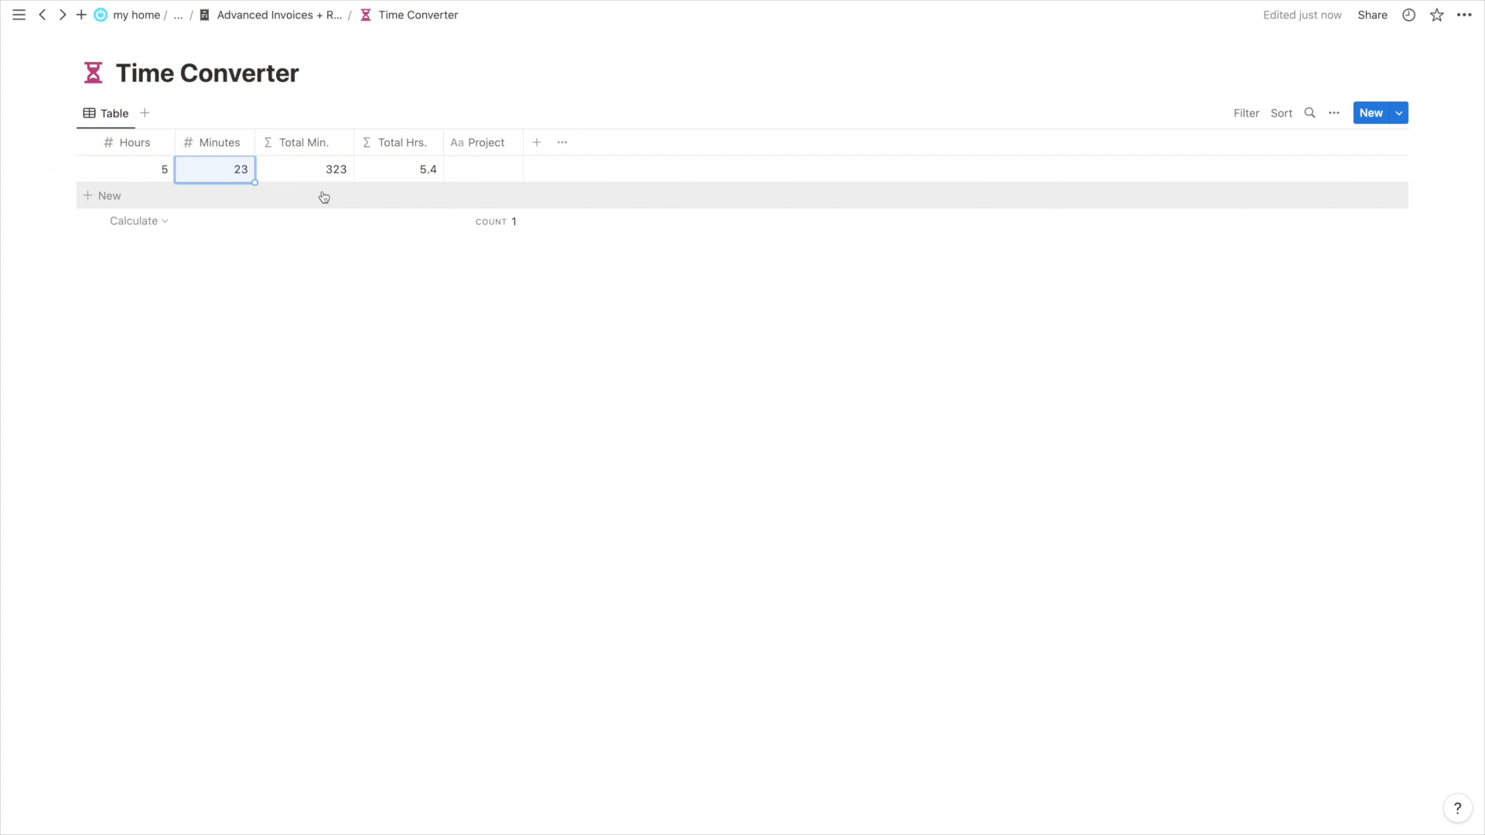
# Return to the Advanced Invoices + Receipts template page and collapse its Invoices and Receipts template lists
pyautogui.click(70, 168)
pyautogui.click(127, 66)
pyautogui.click(304, 15)
pyautogui.scroll(-5, 587, 232)
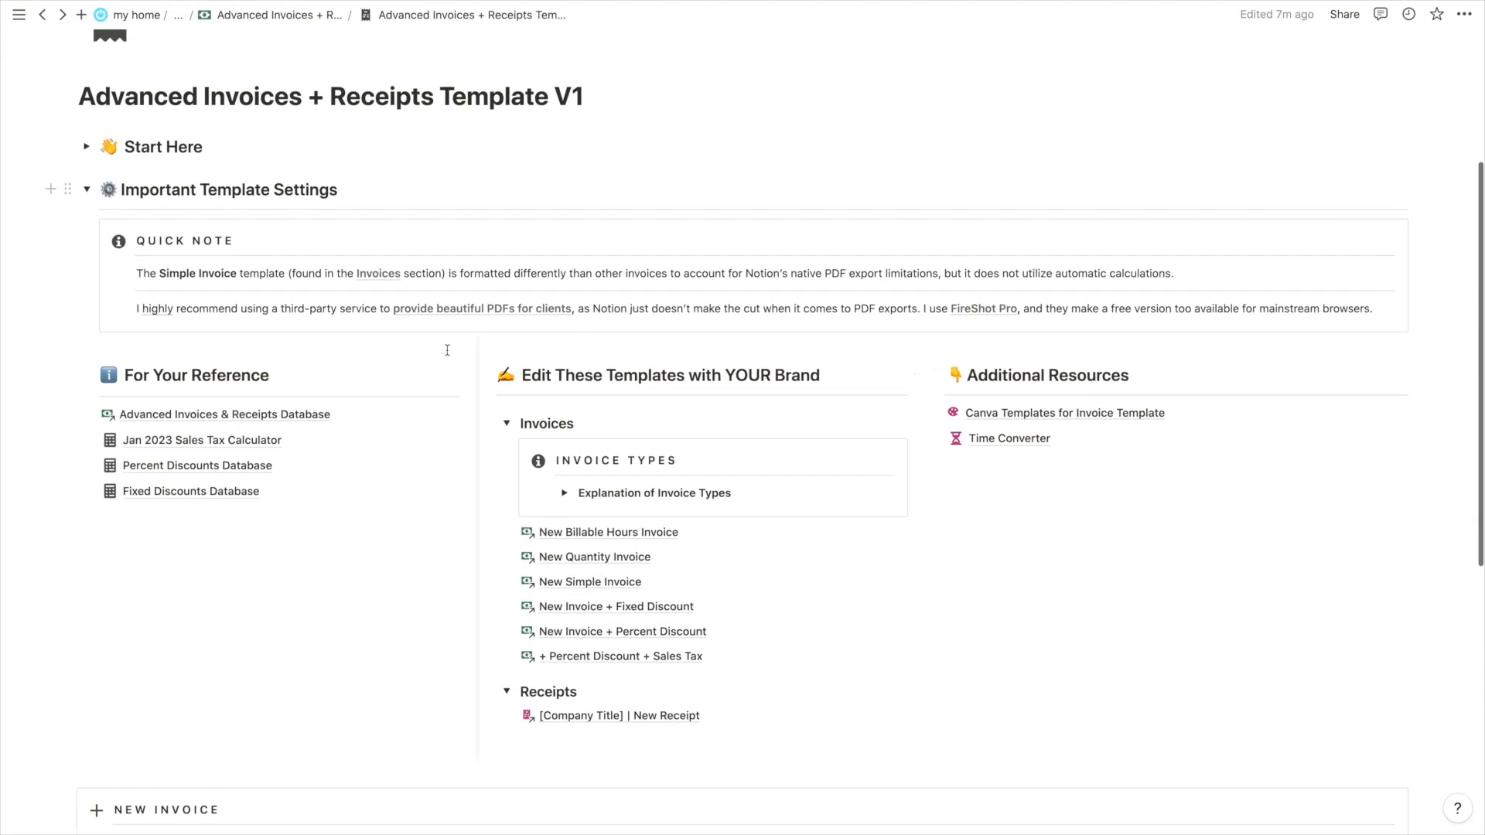
pyautogui.click(506, 358)
pyautogui.scroll(2, 353, 360)
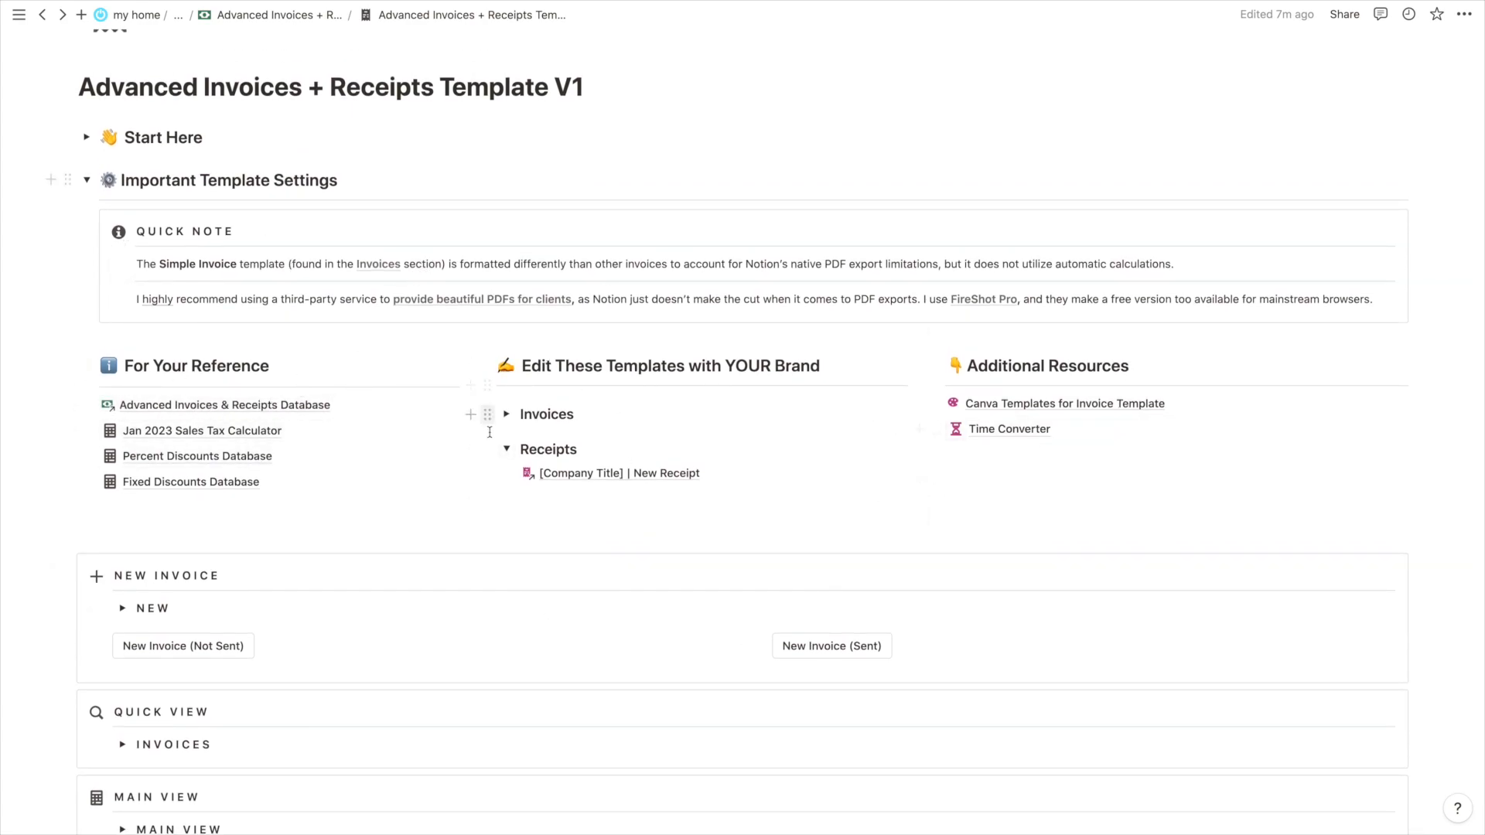
pyautogui.click(507, 448)
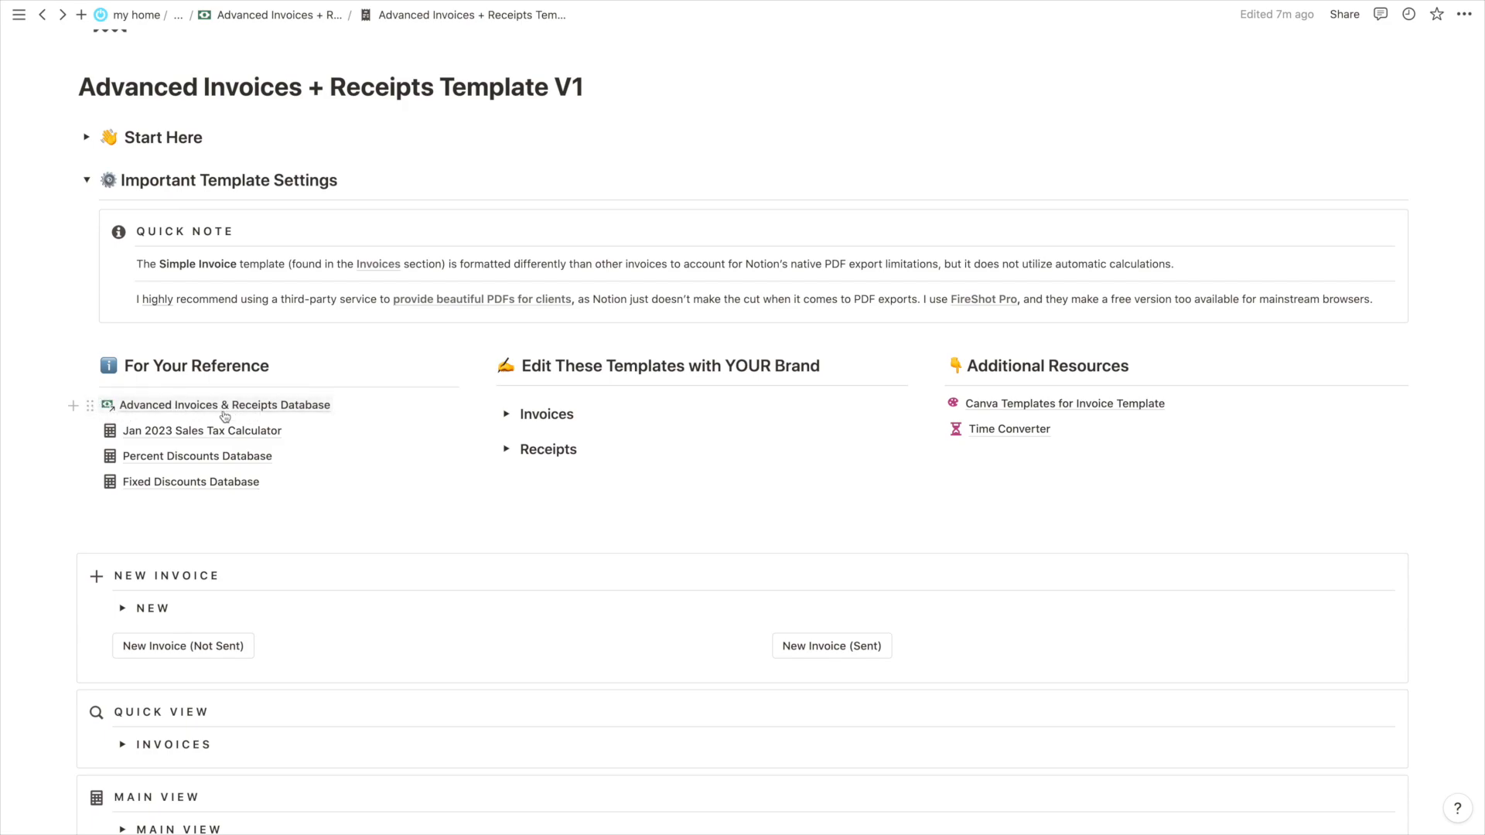
# Expand the Main View section to look over its available invoice views, and collapse it again
pyautogui.scroll(-5, 224, 416)
pyautogui.click(122, 531)
pyautogui.scroll(-2, 123, 536)
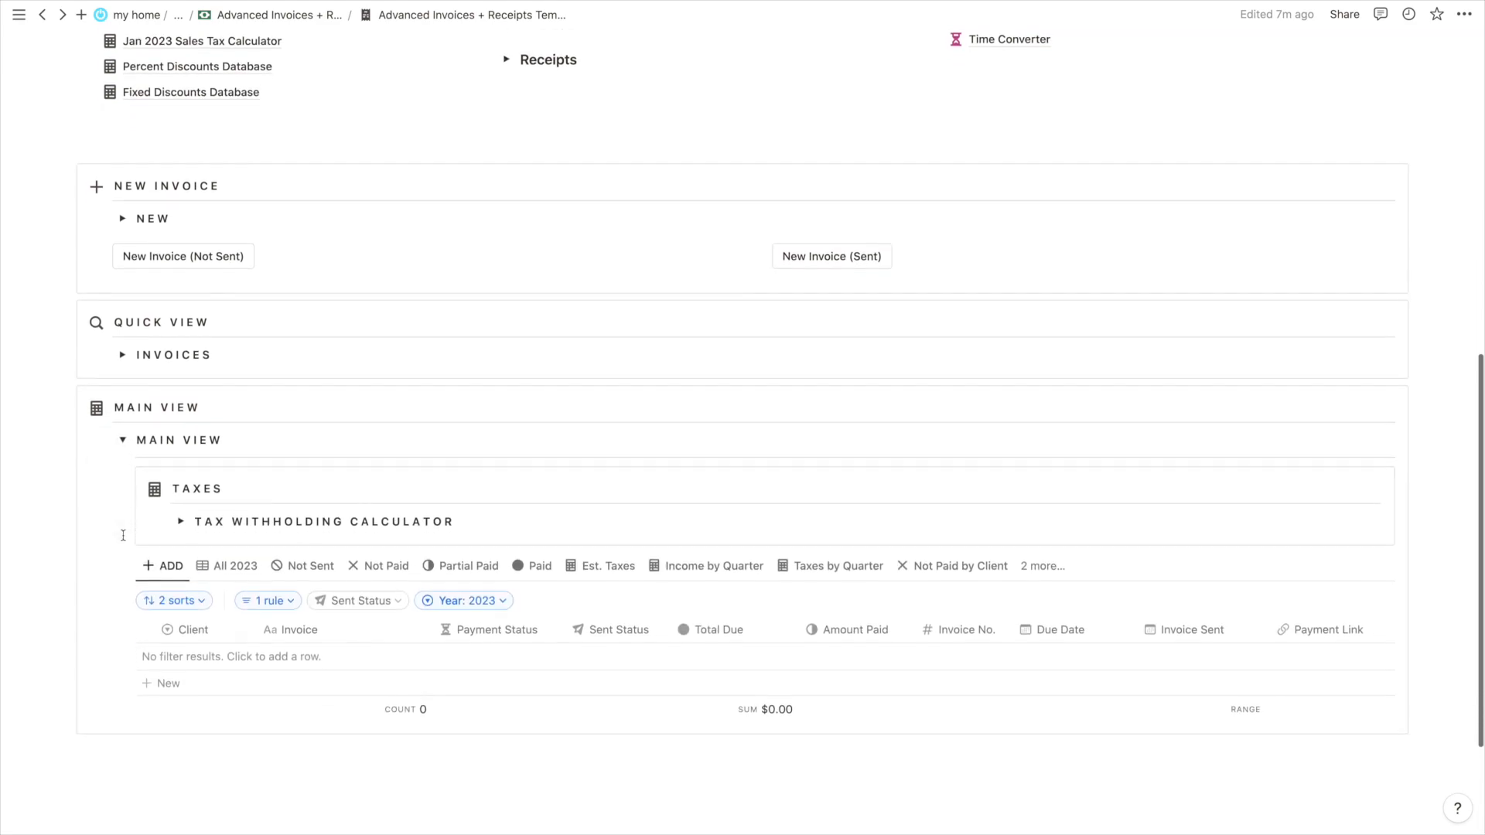
pyautogui.scroll(-1, 123, 535)
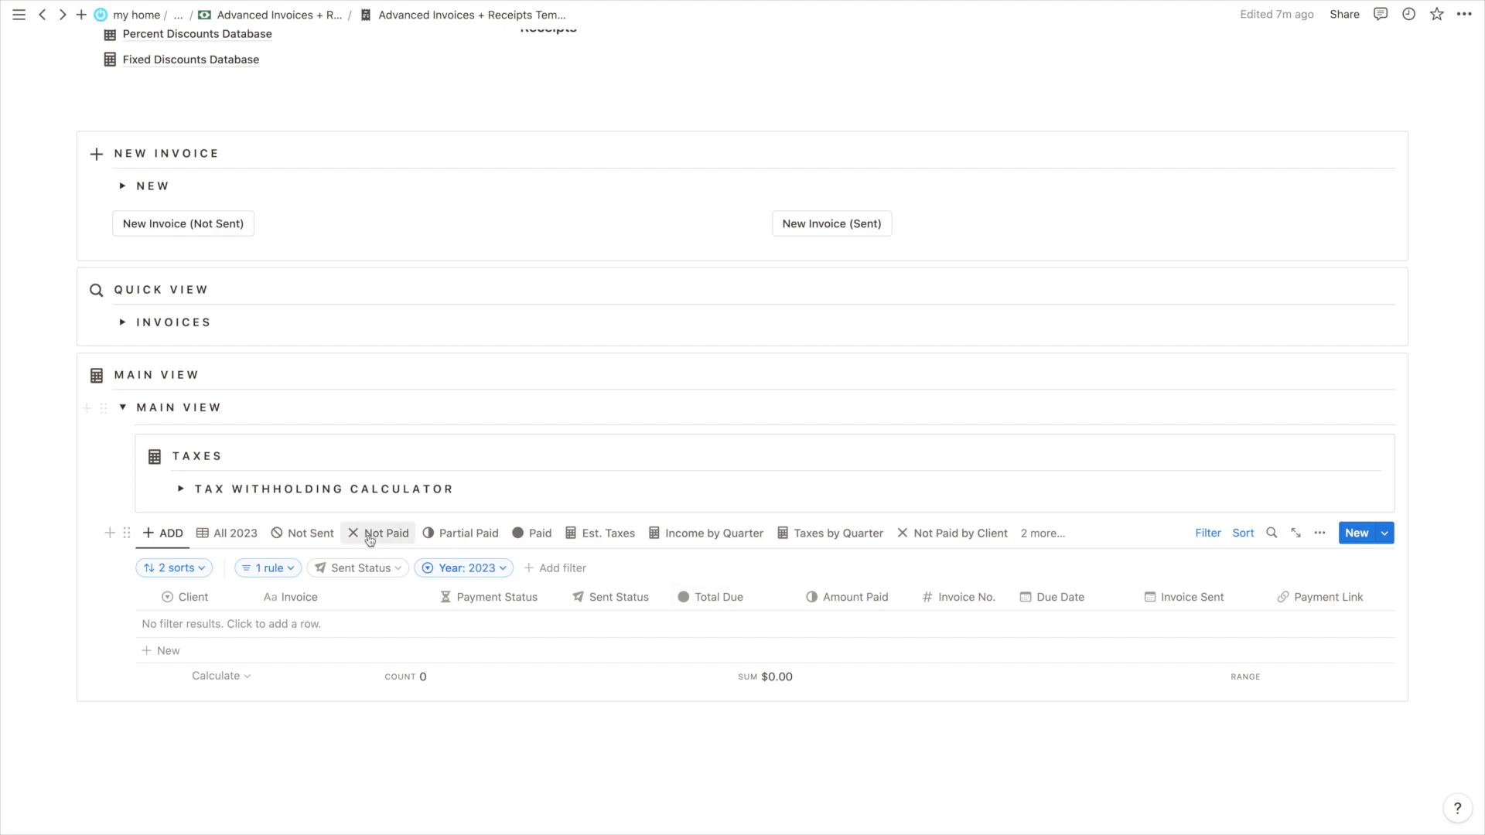
pyautogui.click(122, 408)
# Open the Advanced Invoices & Receipts Database from the reference links and switch to its All 2023 view
pyautogui.scroll(3, 222, 287)
pyautogui.click(222, 284)
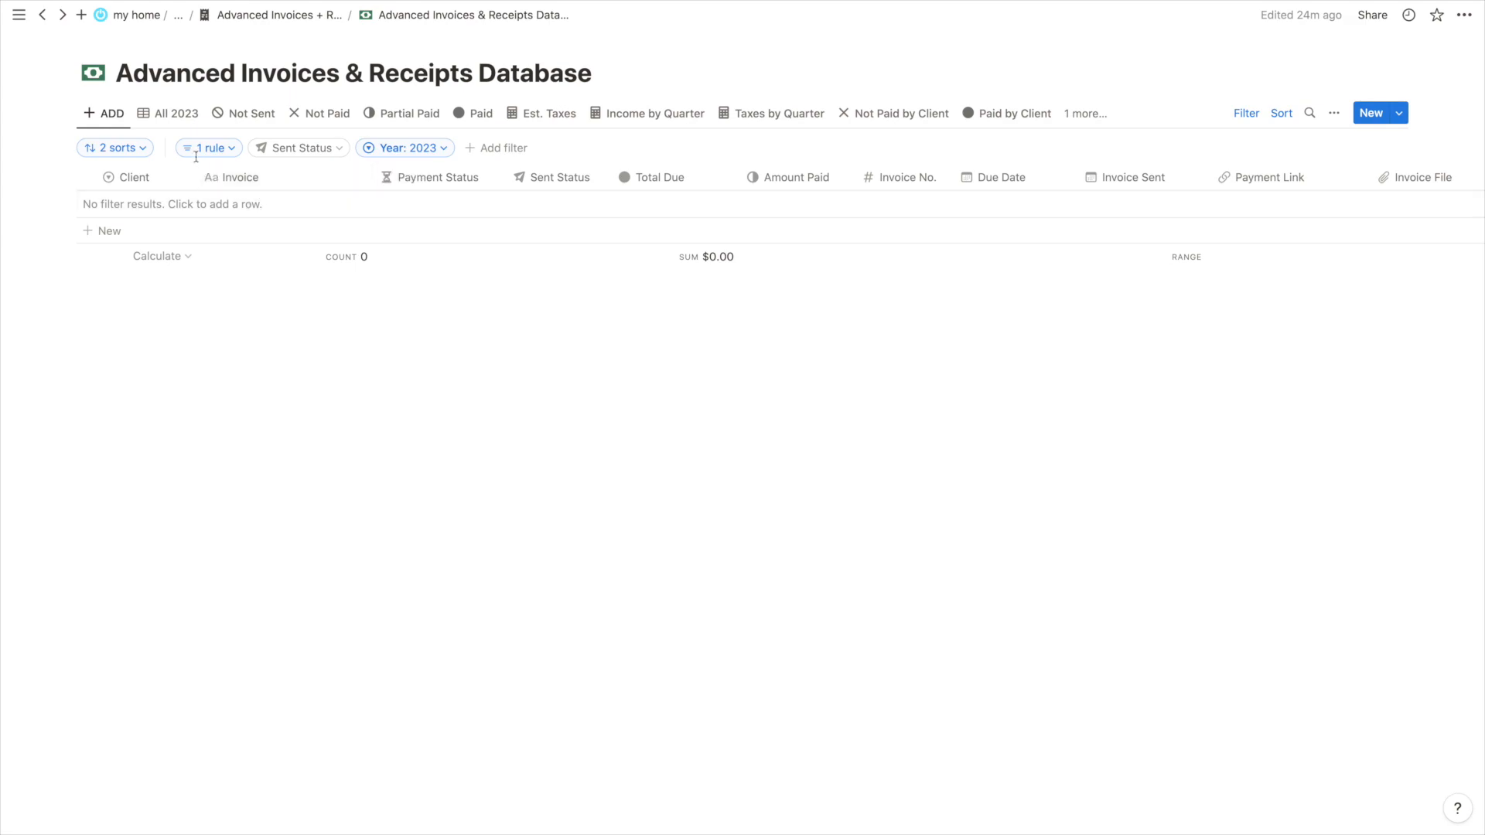
pyautogui.click(180, 114)
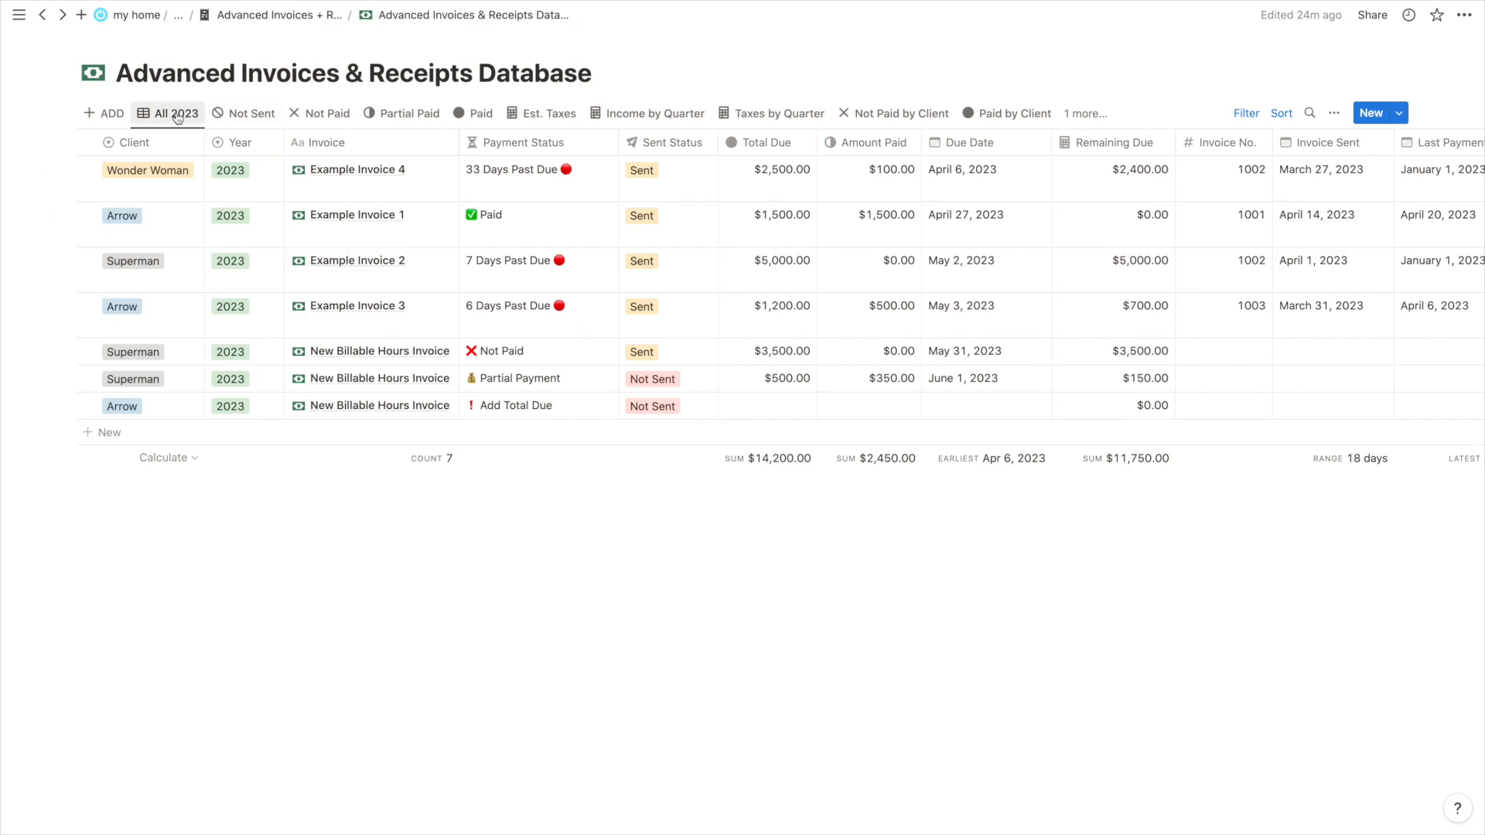
# Show the All 2023 view's filters and review the year choices in the Year filter and in the Example Invoice 4 row
pyautogui.click(1247, 113)
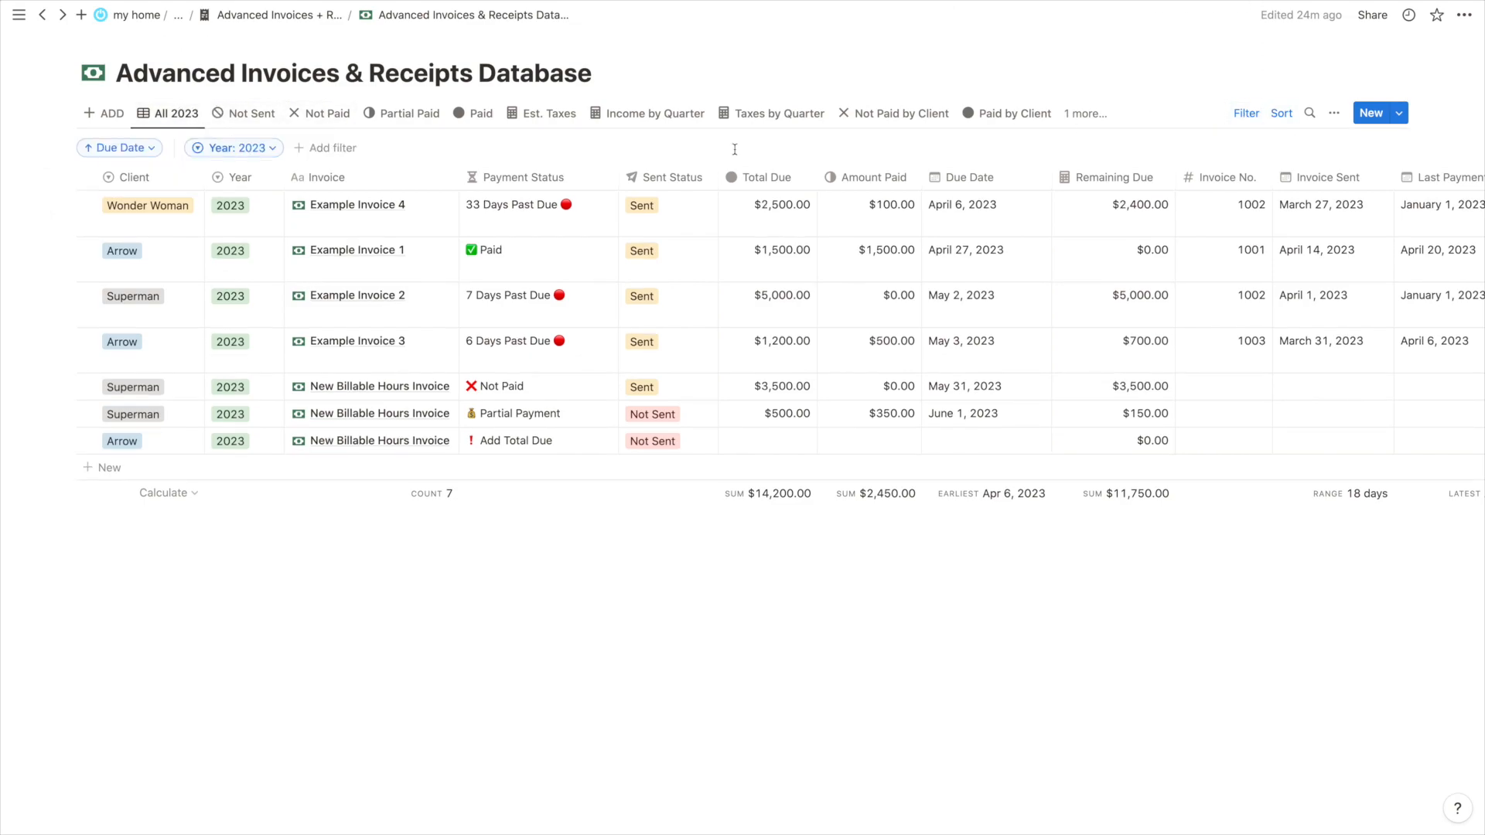
pyautogui.click(258, 147)
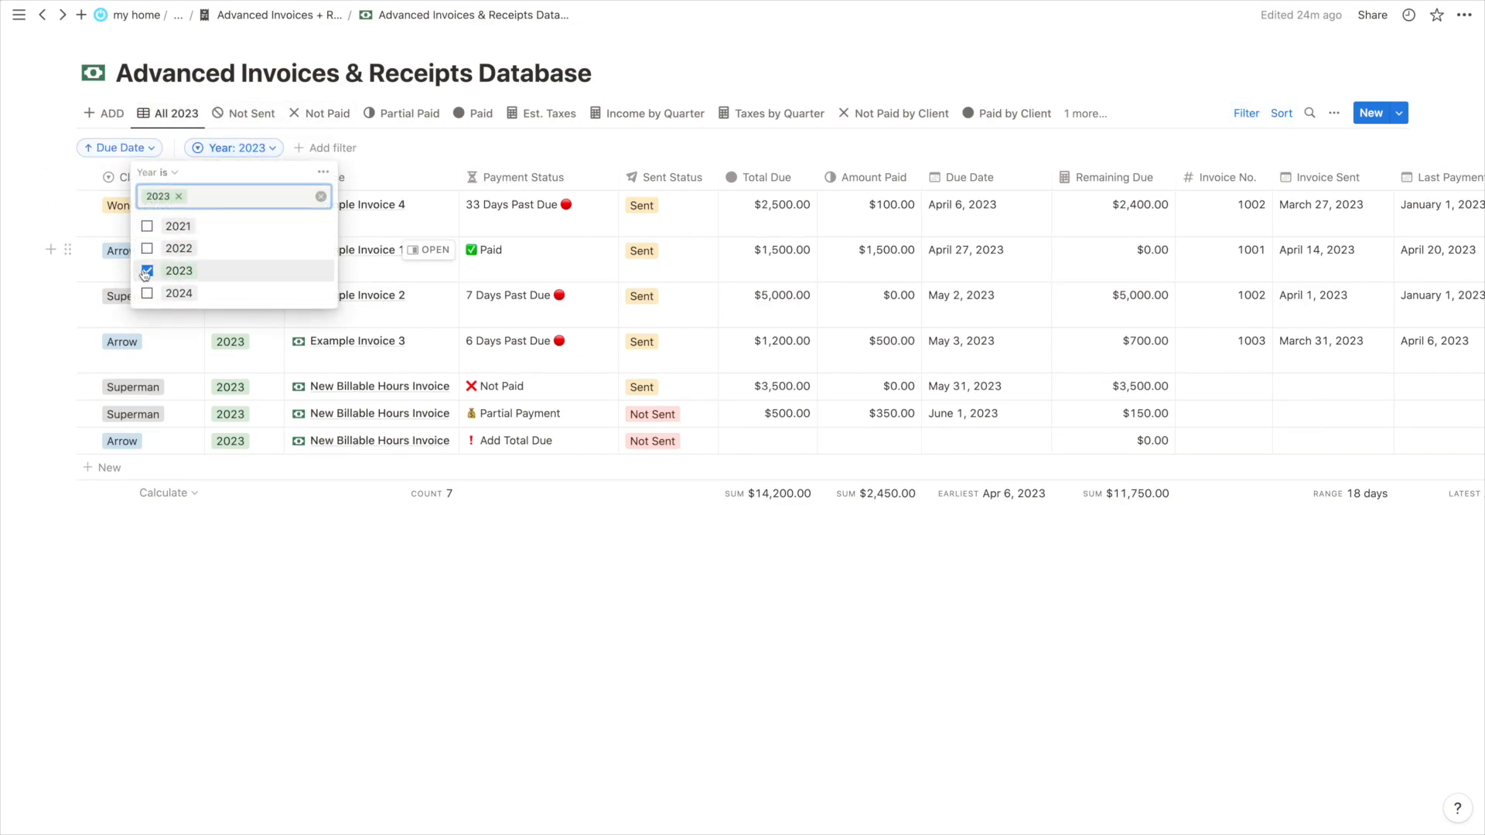
pyautogui.click(418, 145)
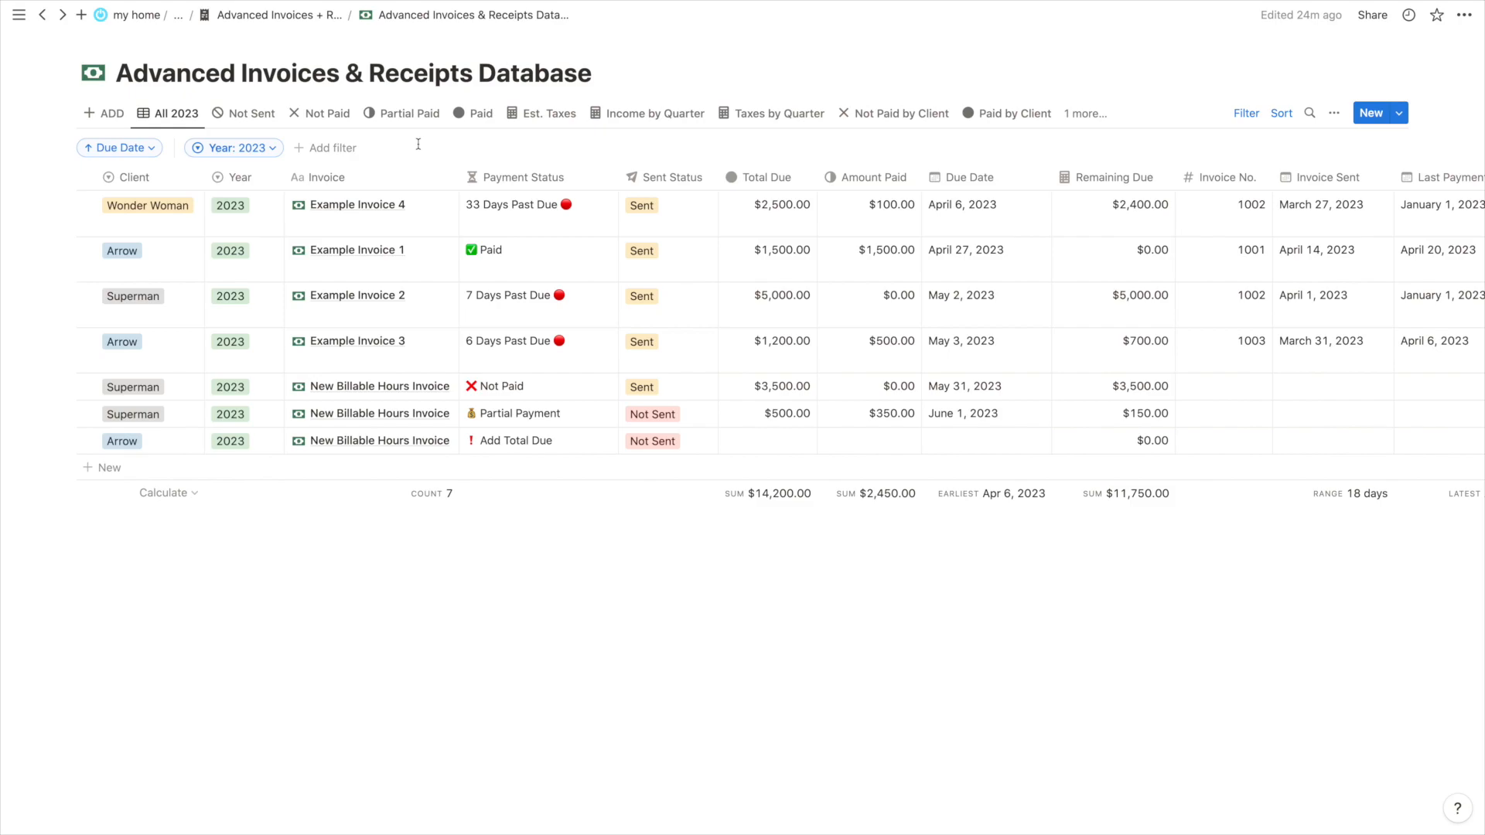
pyautogui.click(225, 209)
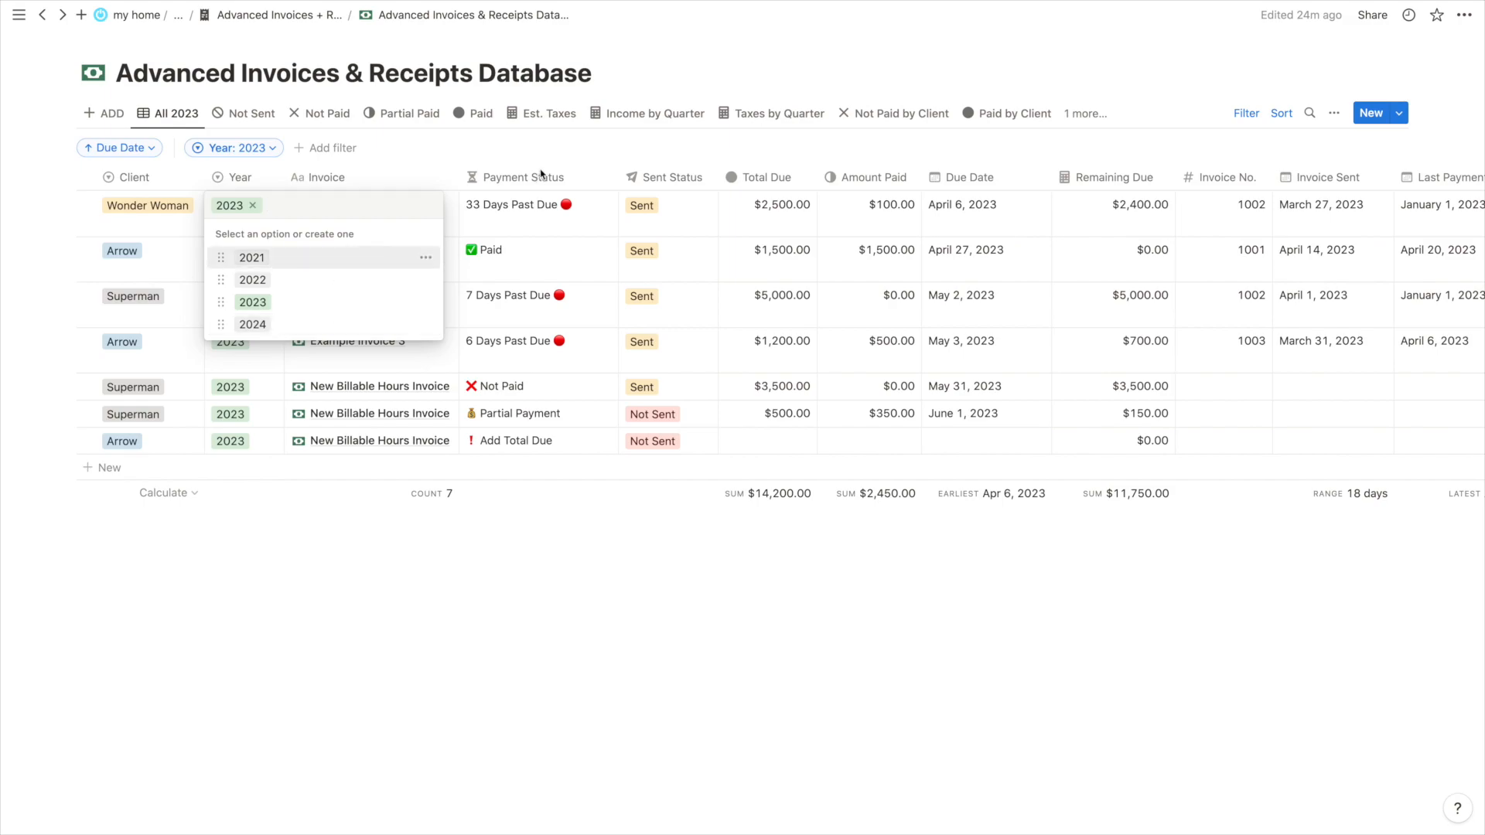
pyautogui.press('Escape')
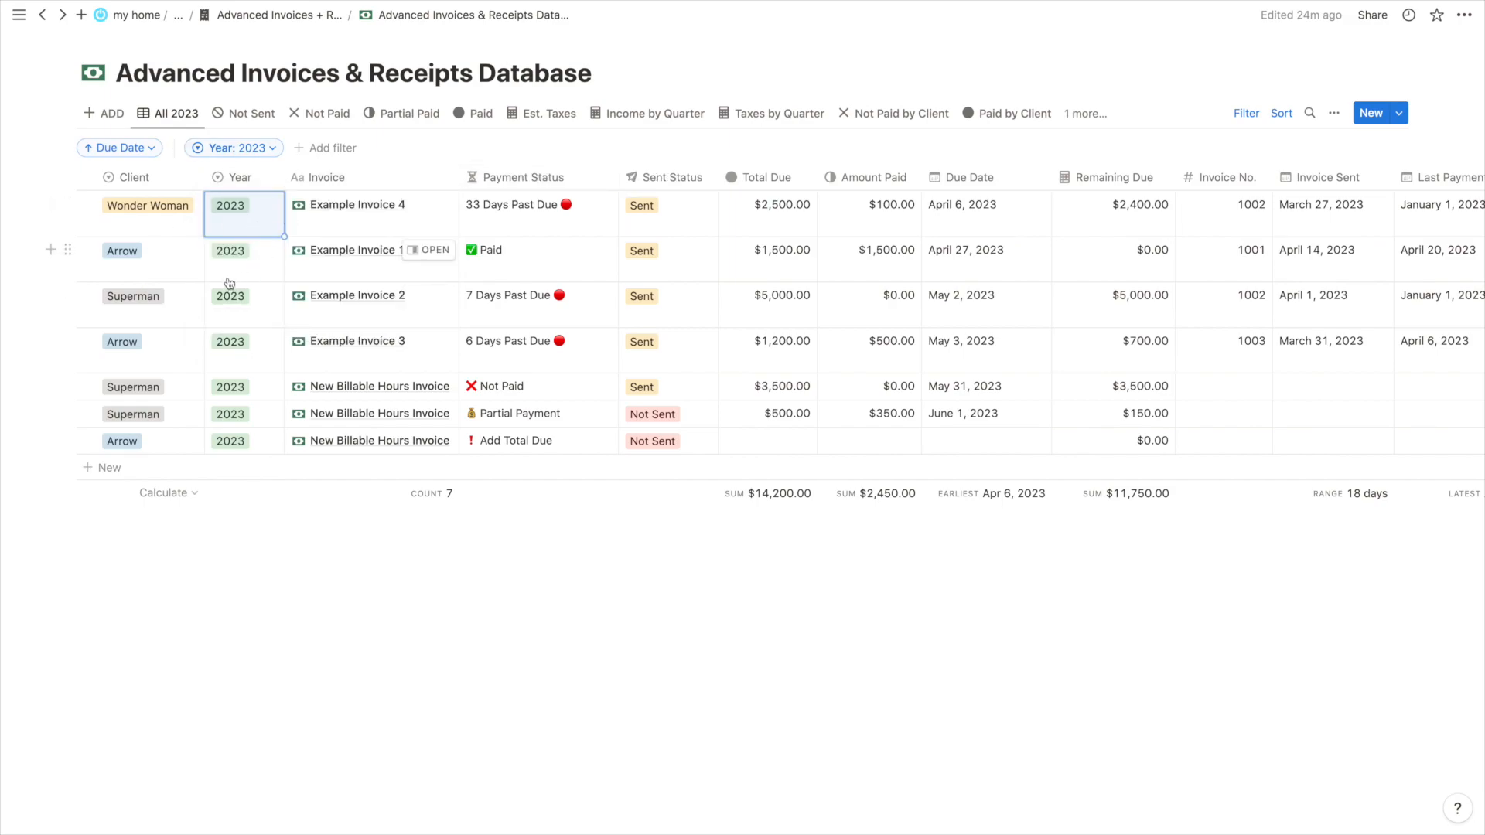
# Review the Not Sent and Not Paid views, including the Sent Status options of the unpaid Superman invoice
pyautogui.click(222, 116)
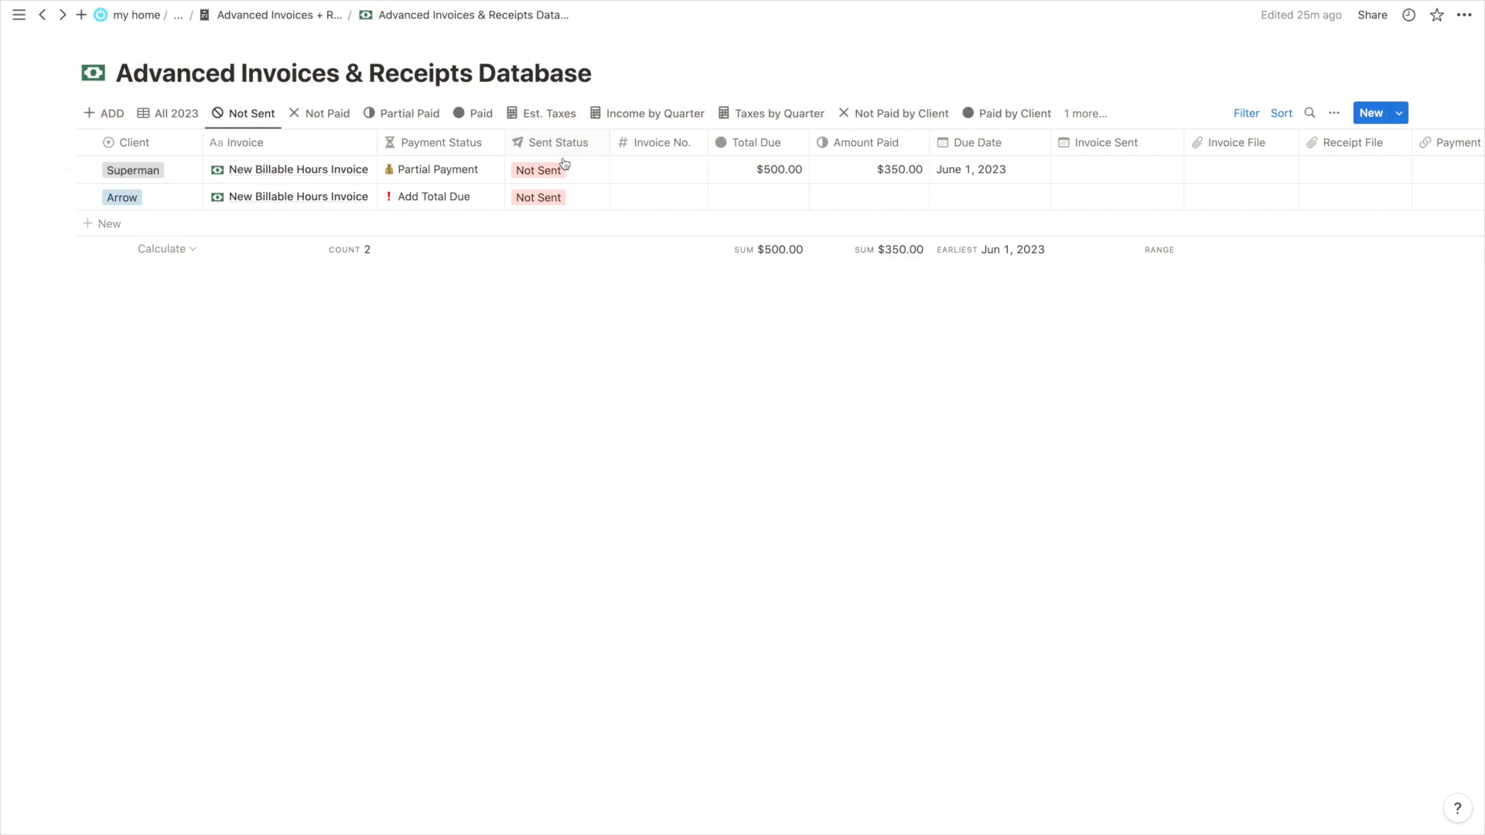
pyautogui.click(304, 116)
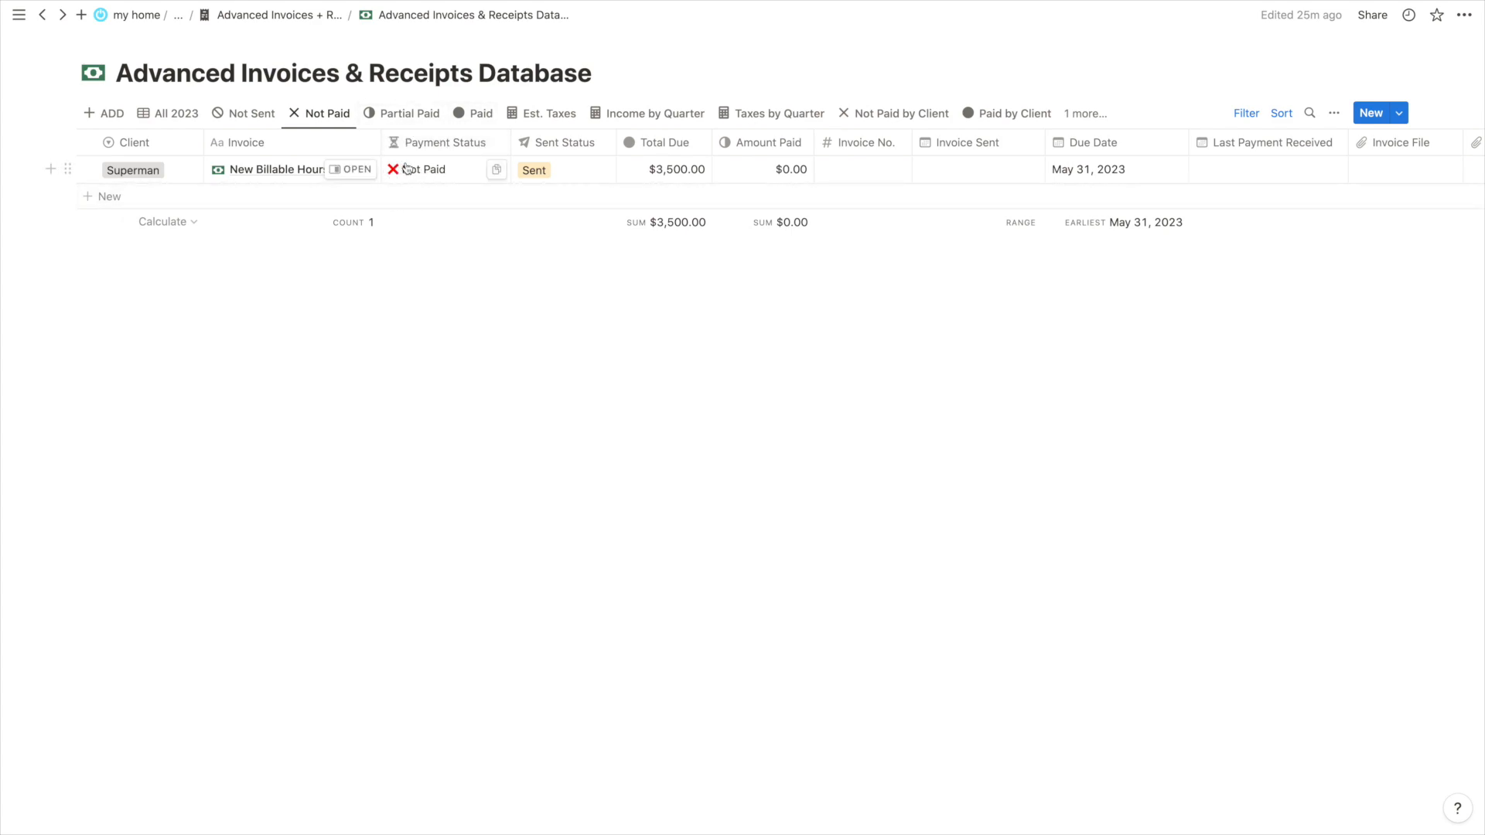
pyautogui.click(544, 169)
pyautogui.click(468, 319)
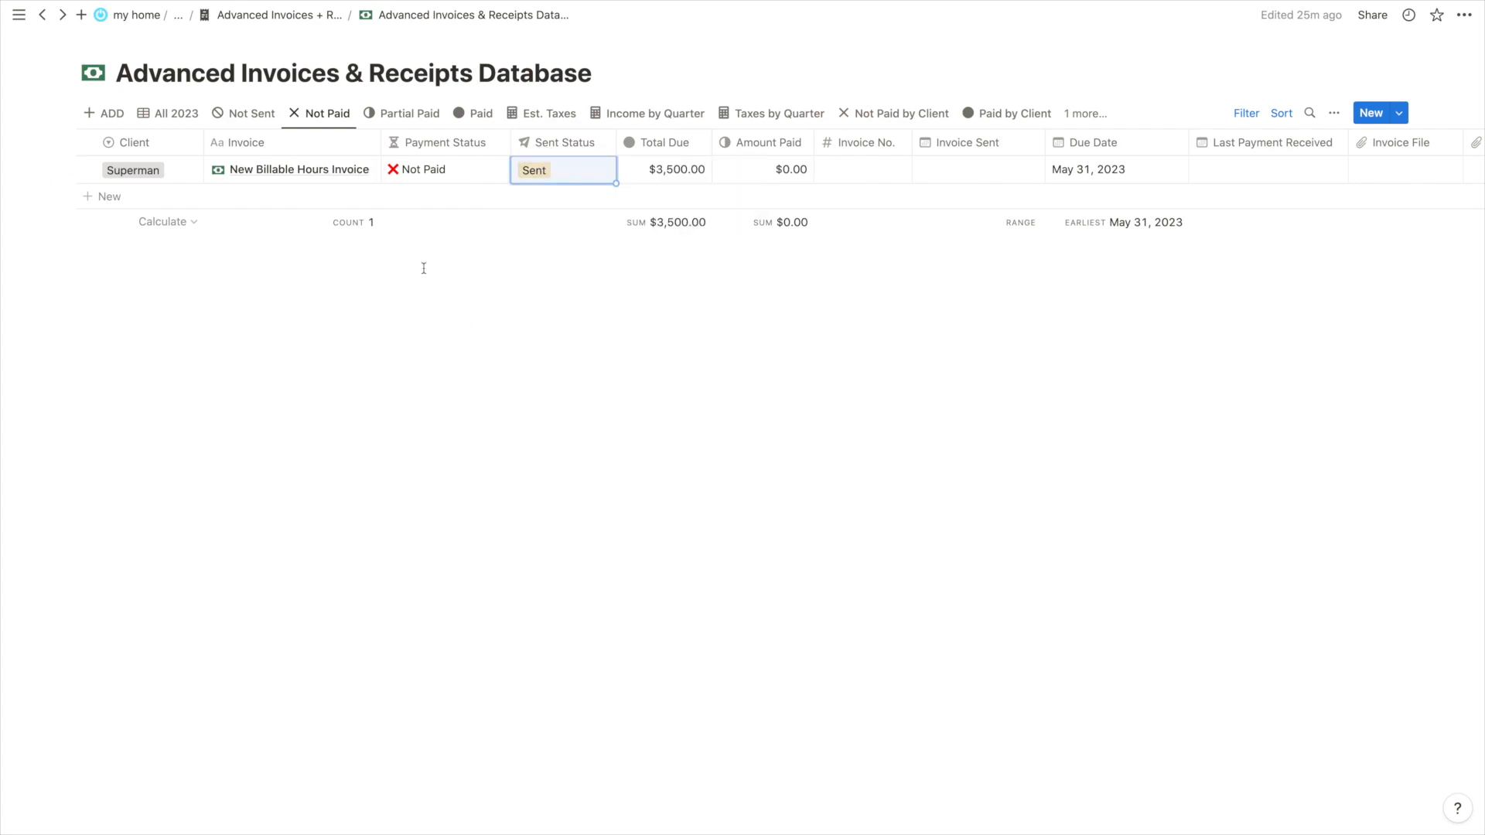
# Go through the Partial Paid, Paid, Est. Taxes, Income by Quarter and Taxes by Quarter views in turn
pyautogui.click(398, 113)
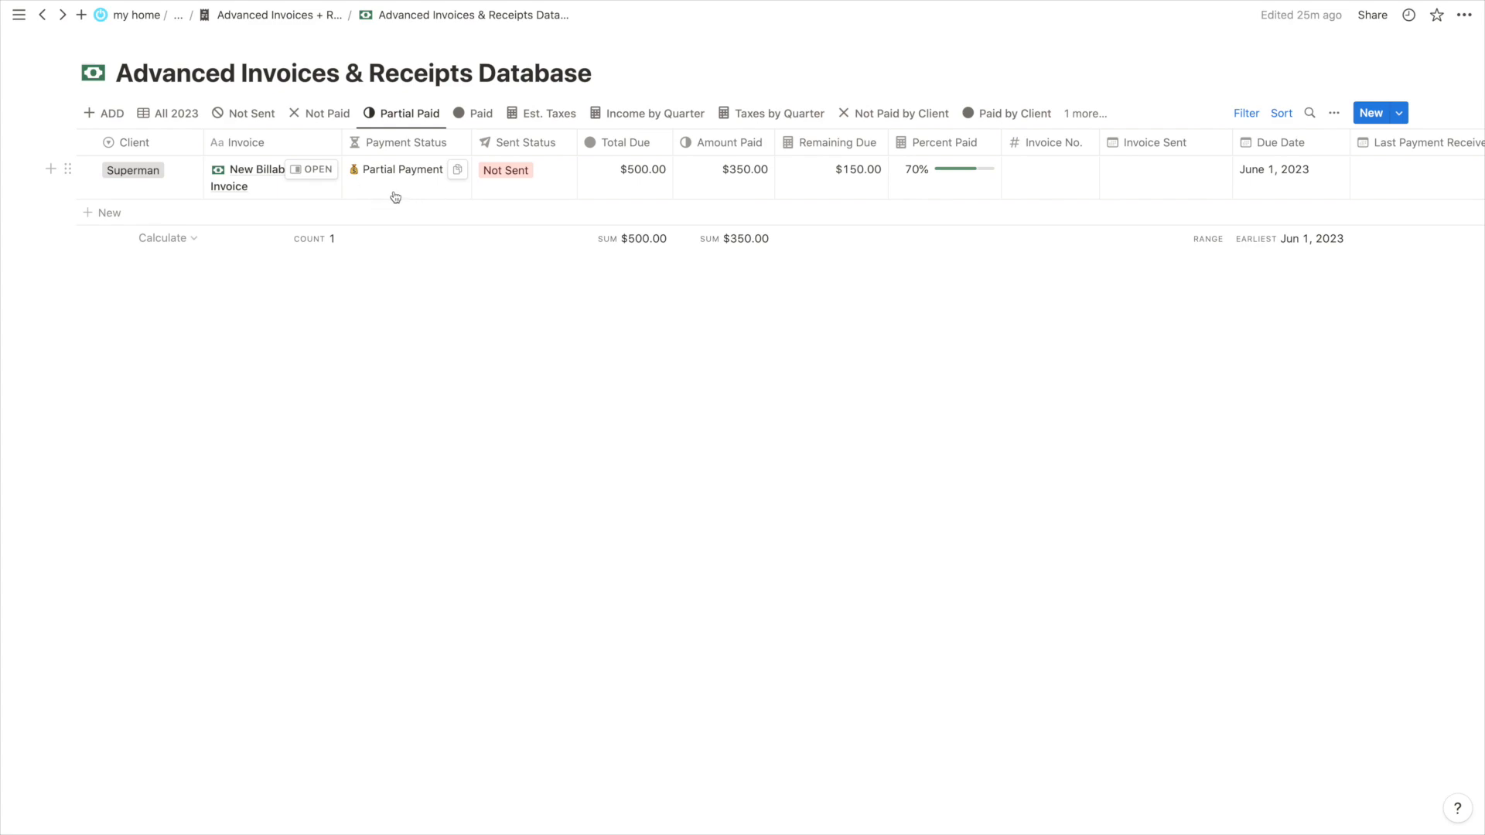
pyautogui.click(473, 116)
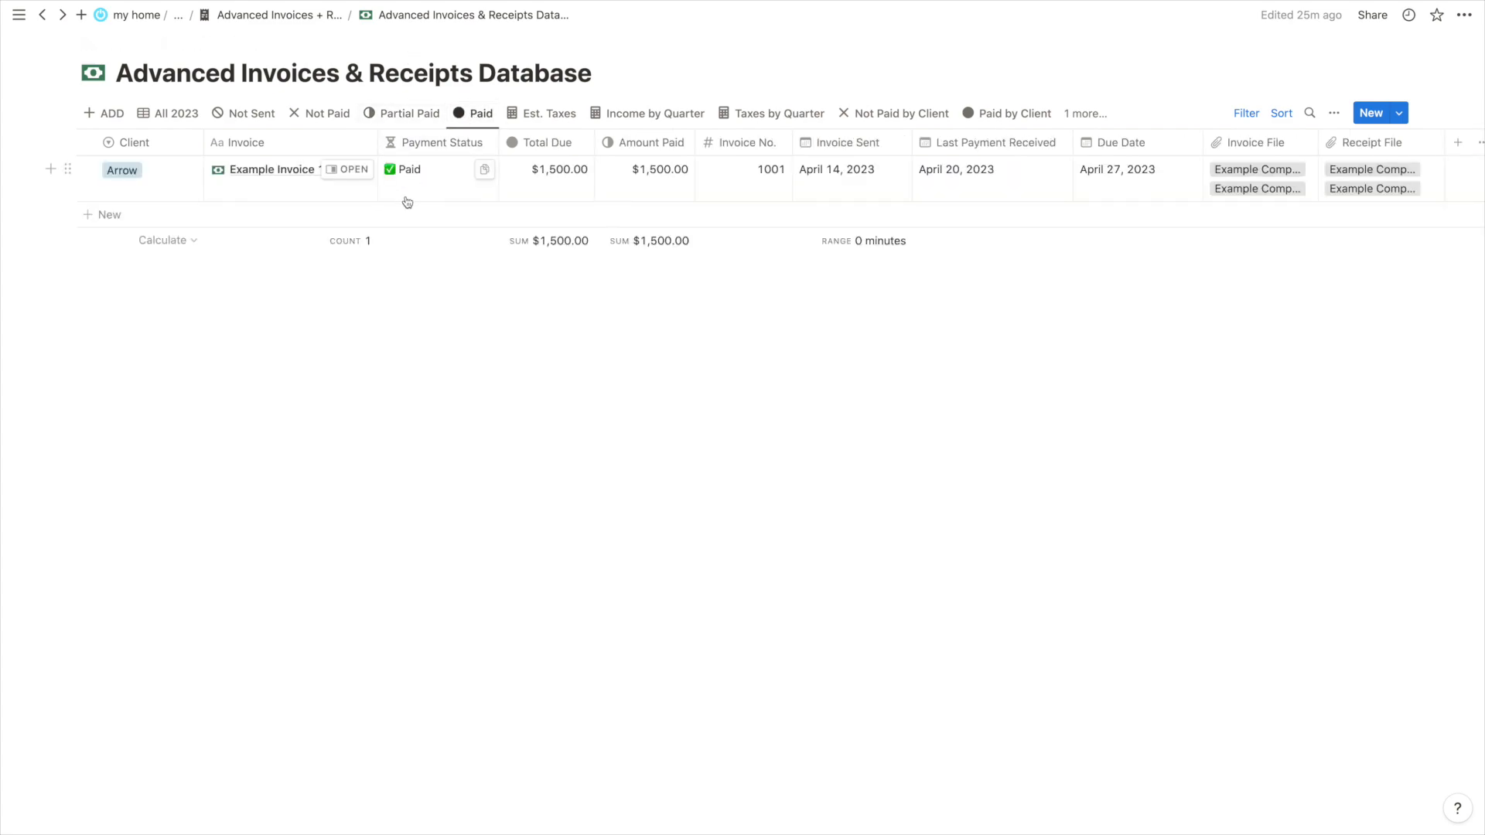
pyautogui.click(548, 116)
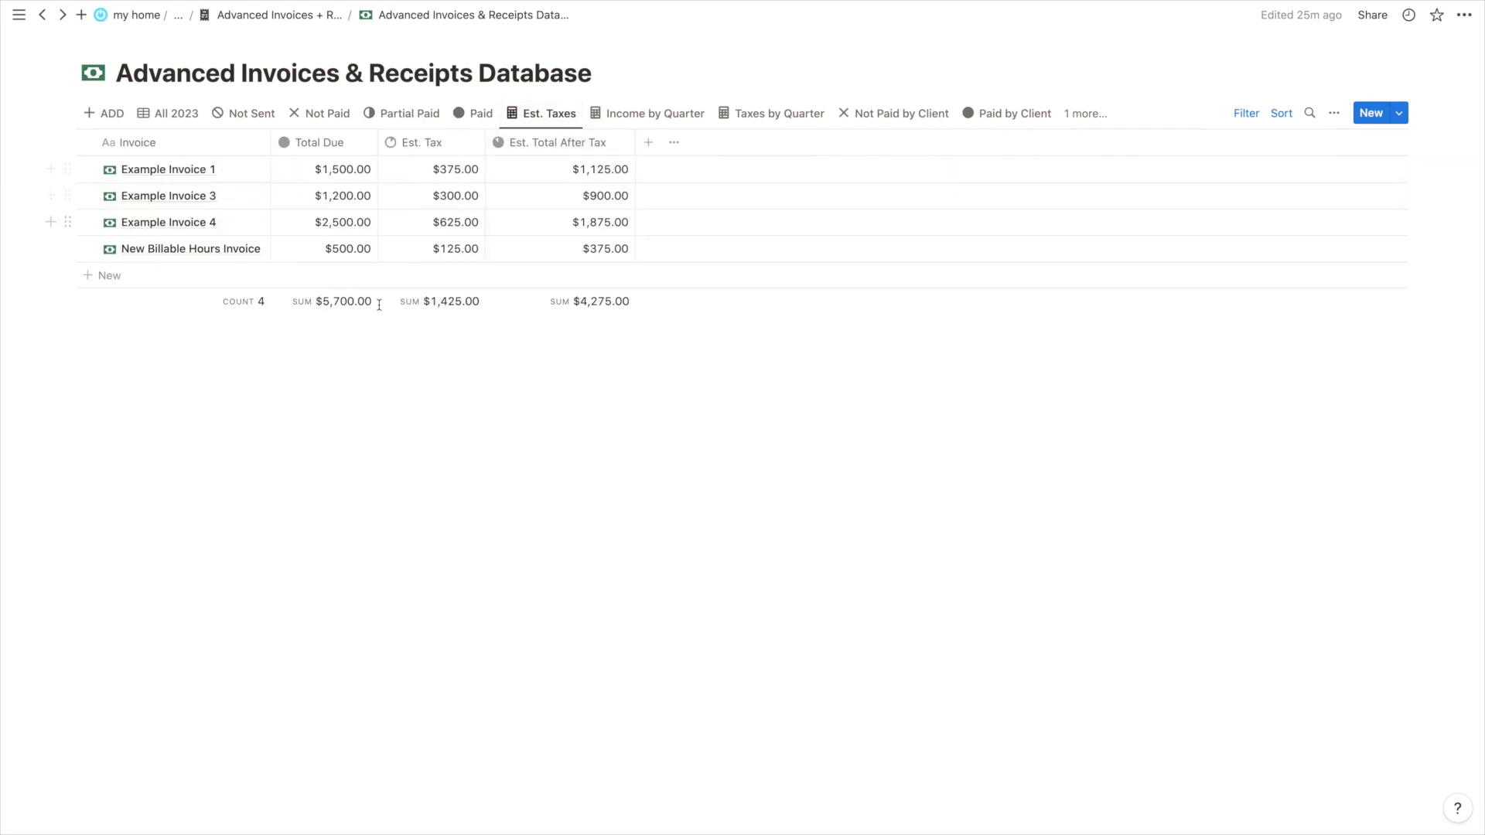
pyautogui.click(663, 115)
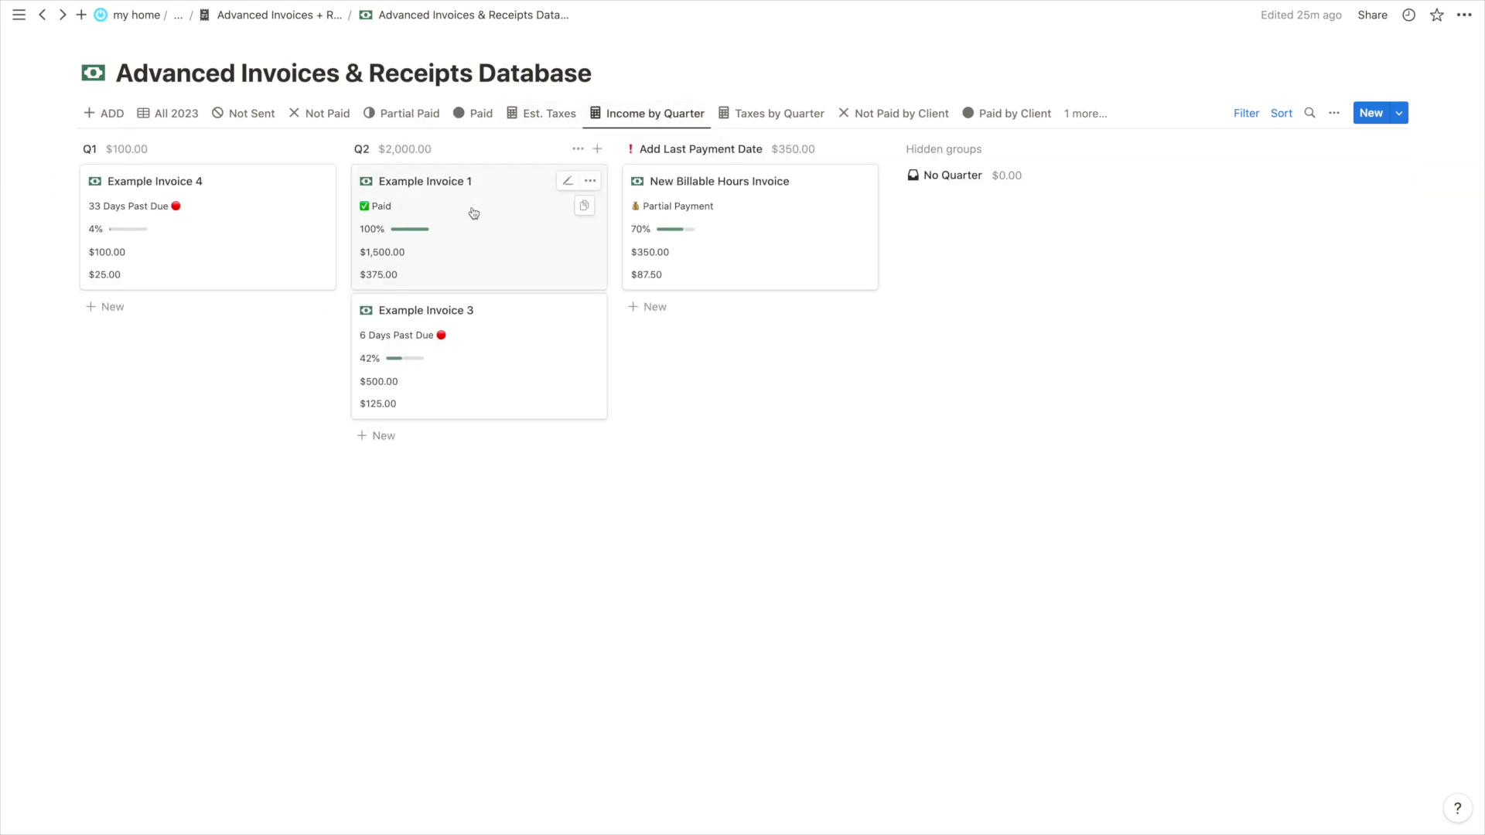
pyautogui.click(765, 114)
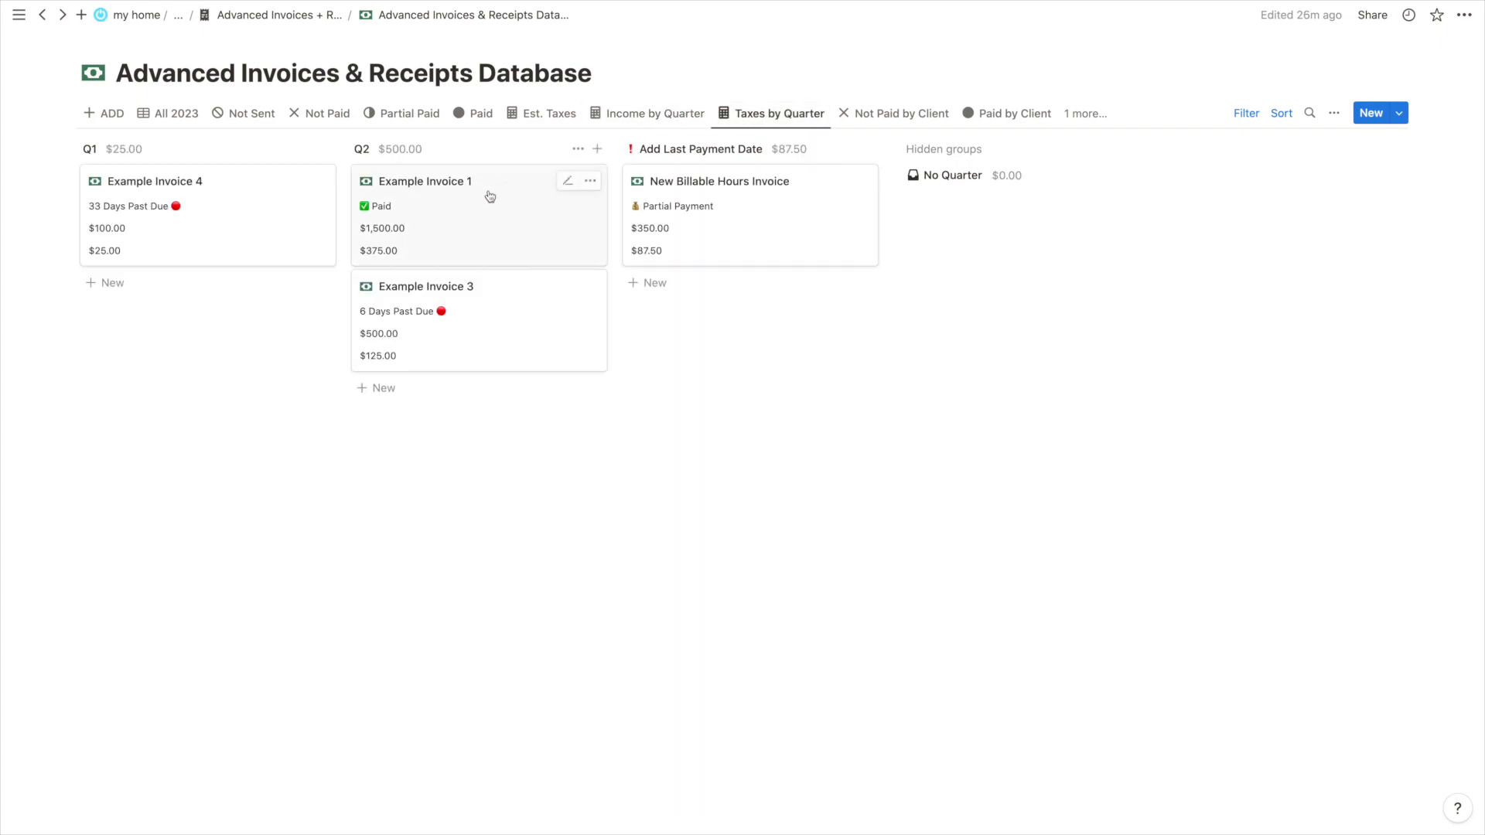
# Examine the outstanding invoices grouped by client in the Not Paid by Client view
pyautogui.click(894, 114)
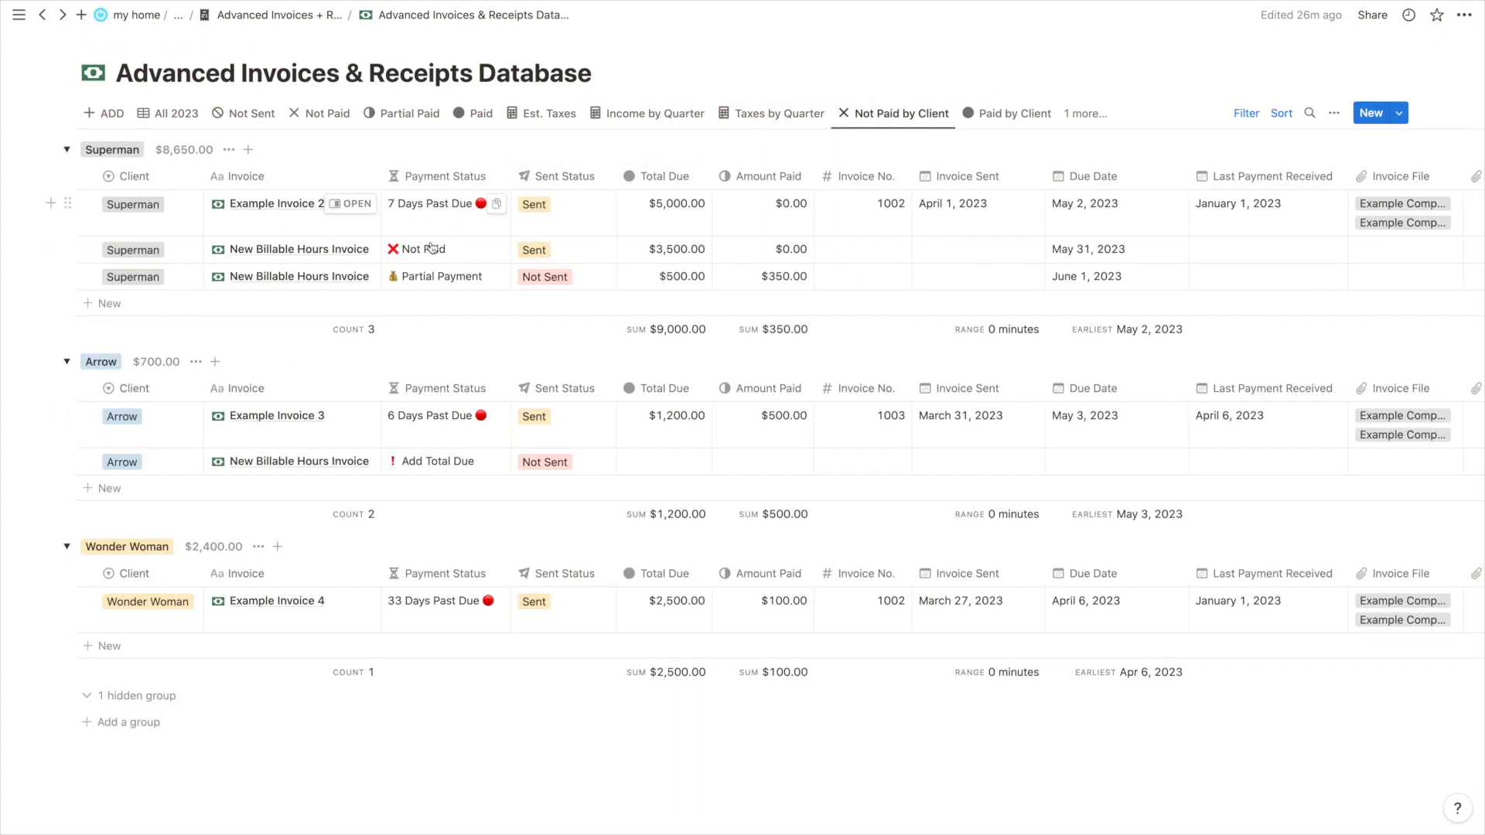
pyautogui.scroll(-1, 431, 308)
pyautogui.scroll(1, 434, 412)
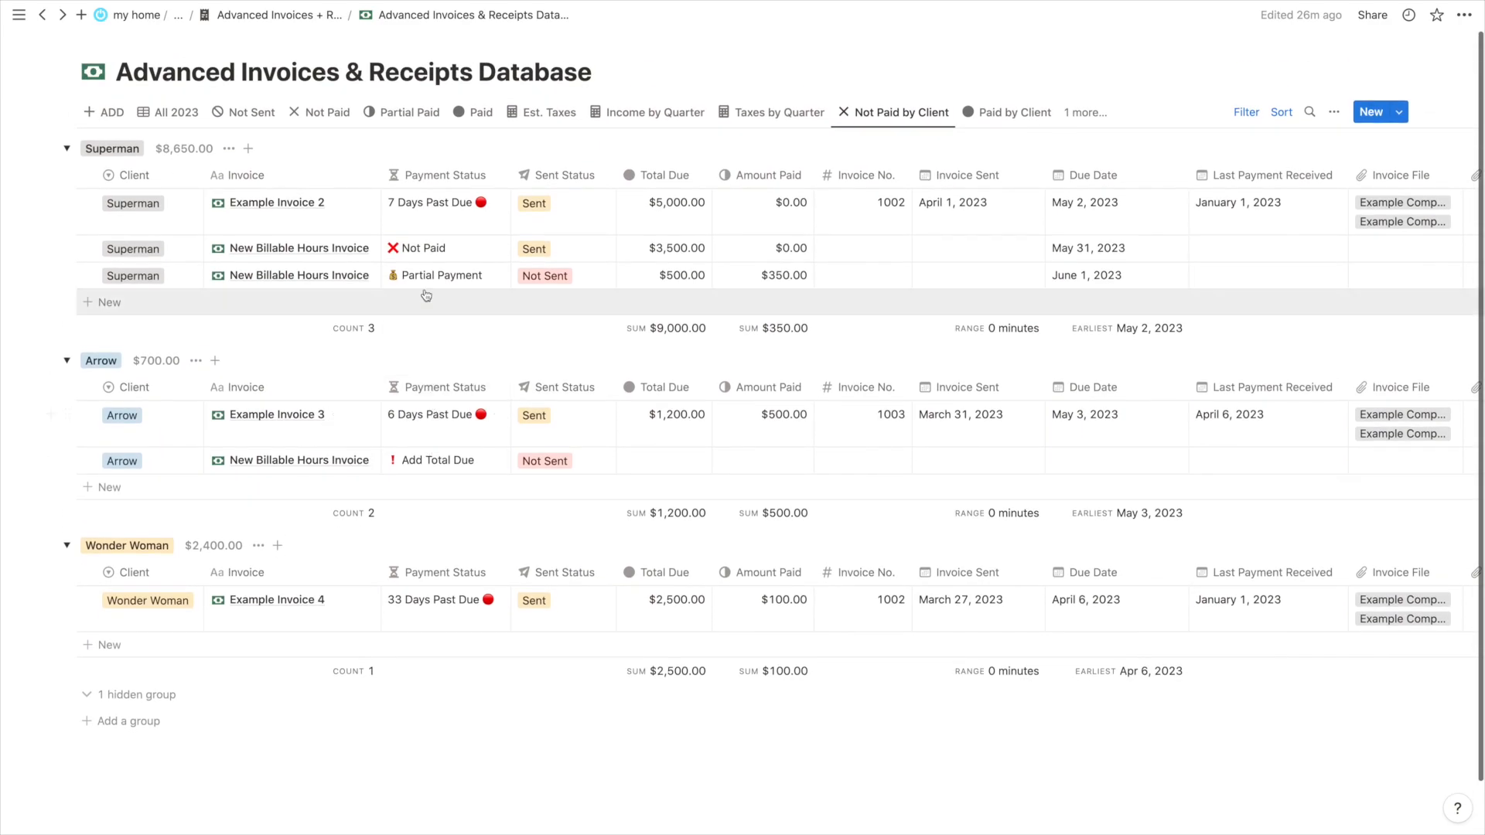
pyautogui.scroll(-1, 453, 261)
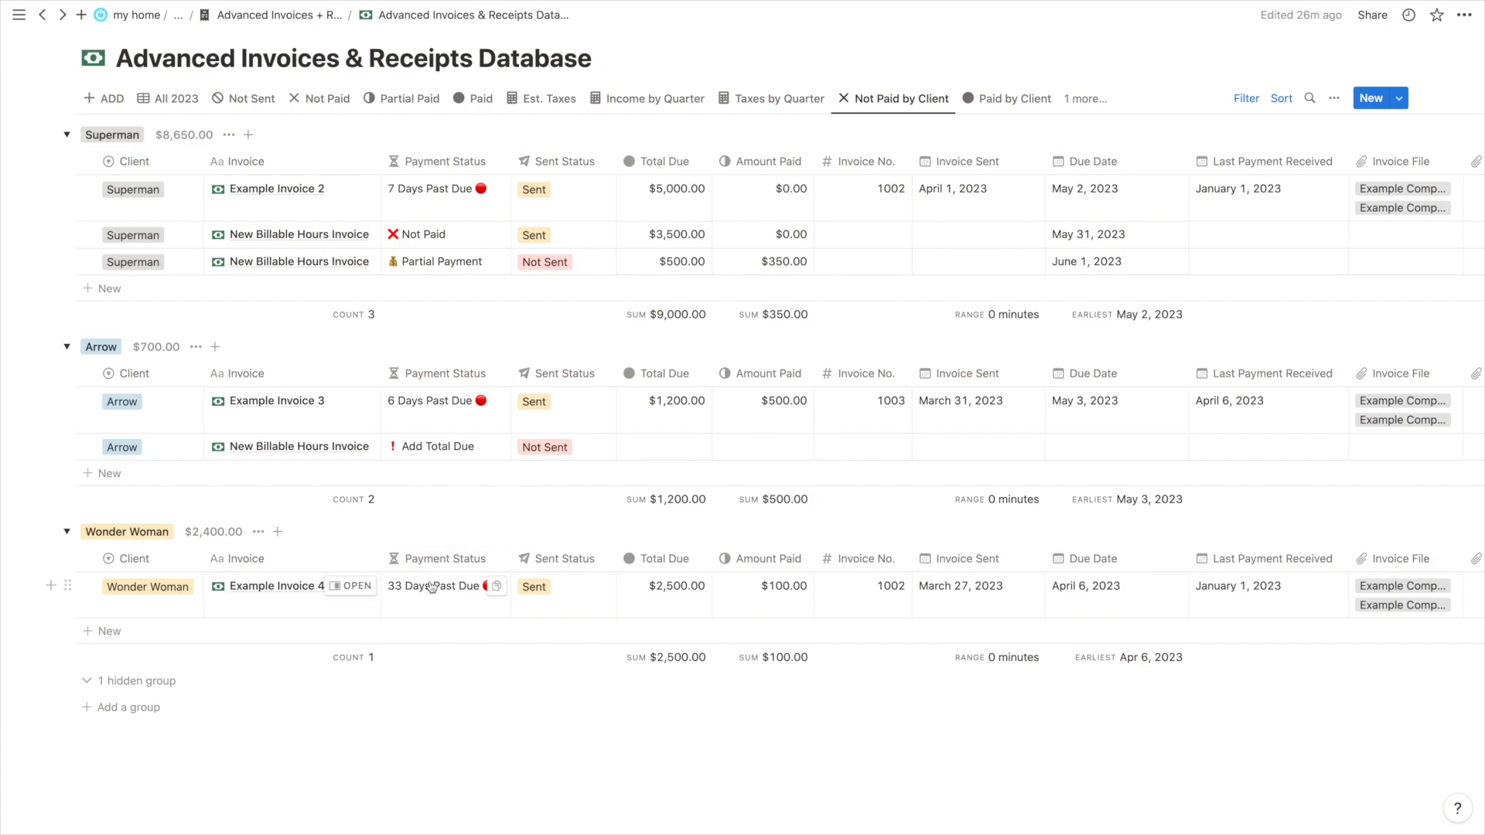
pyautogui.scroll(1, 427, 414)
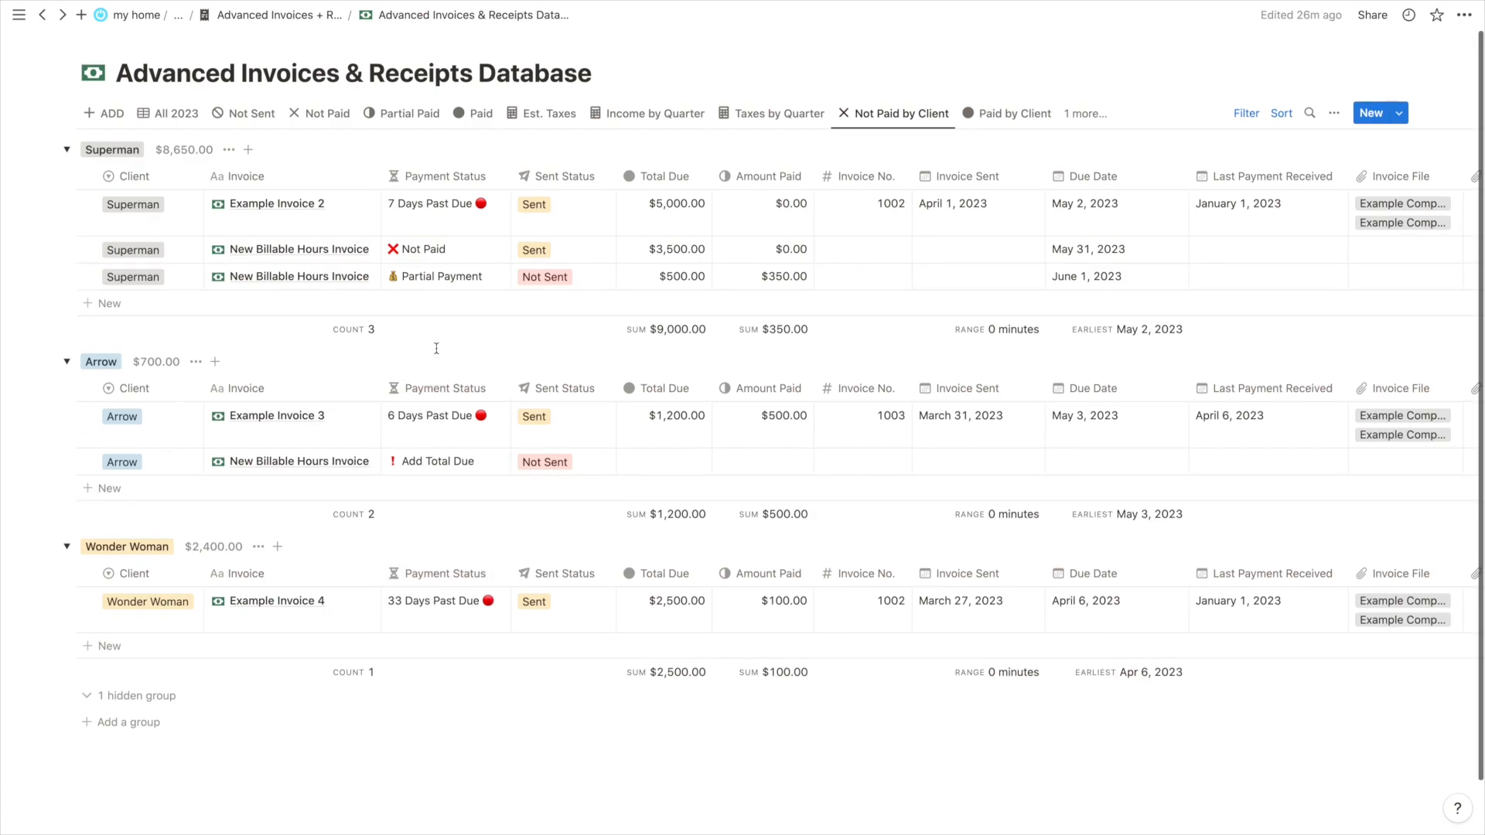
# Review the Paid by Client view and bring up the Income by Year view
pyautogui.click(1014, 116)
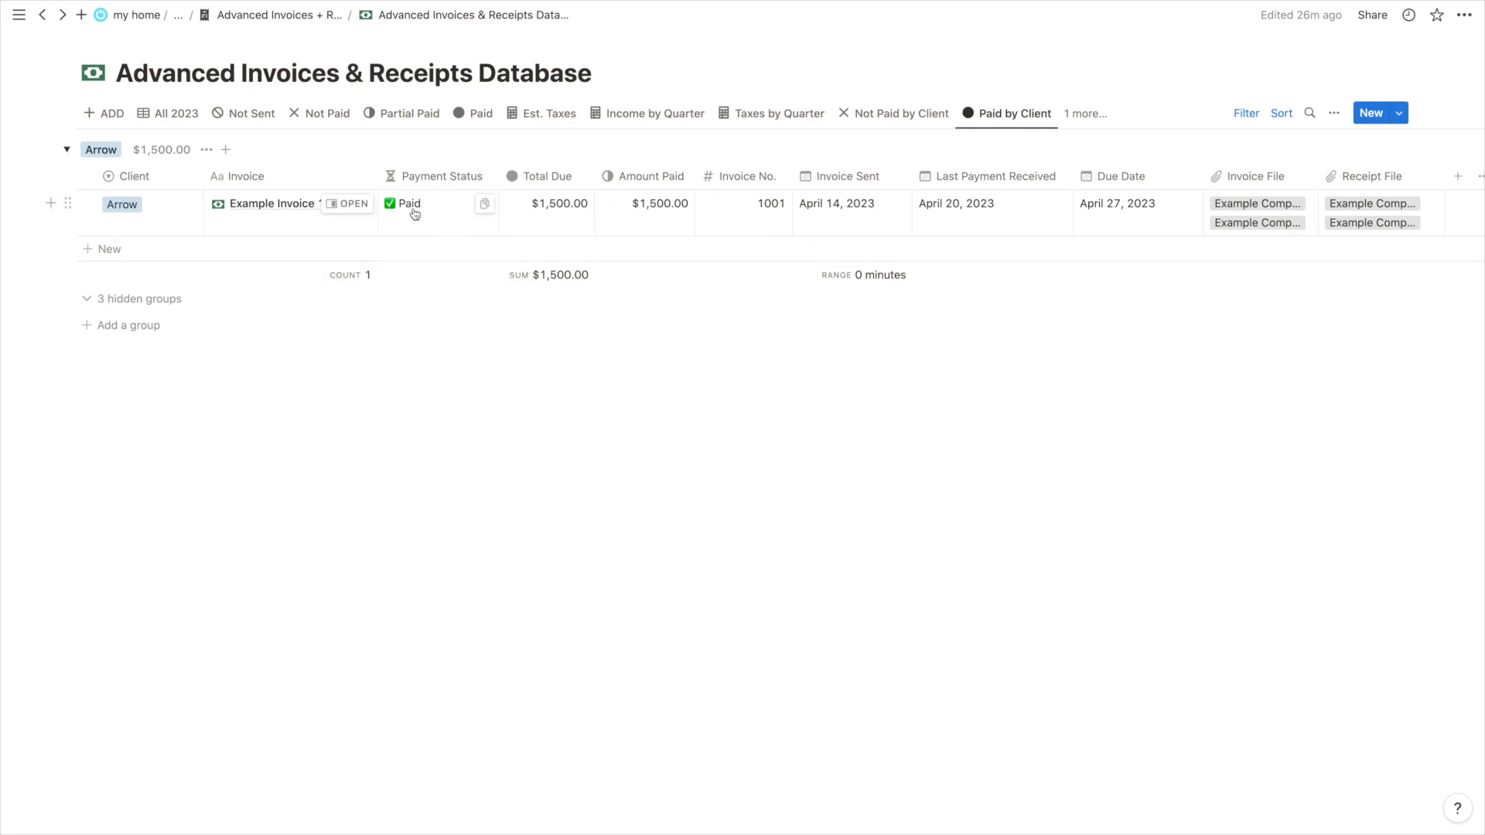
pyautogui.click(1085, 114)
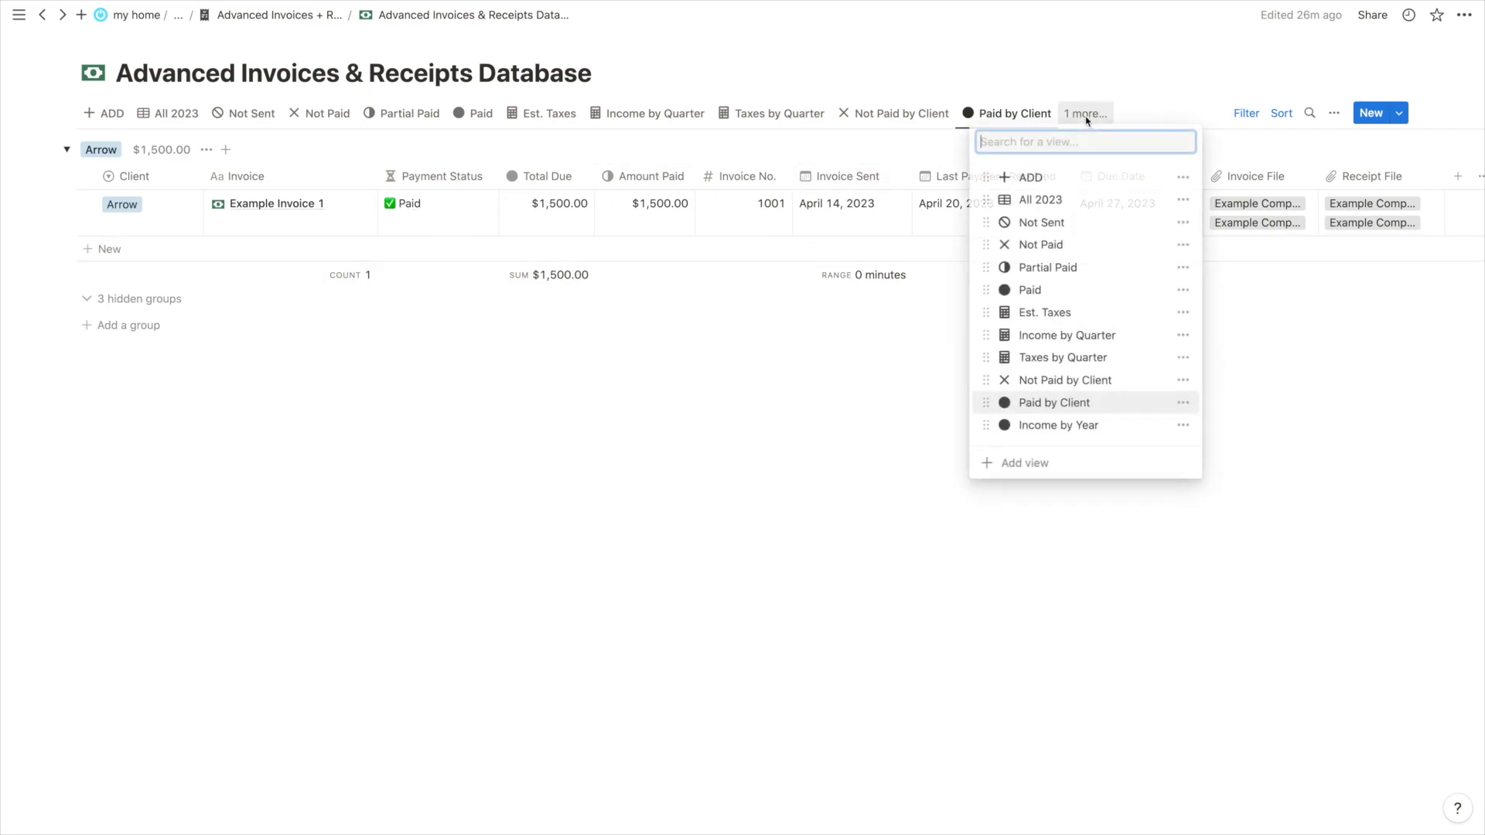
pyautogui.click(1059, 423)
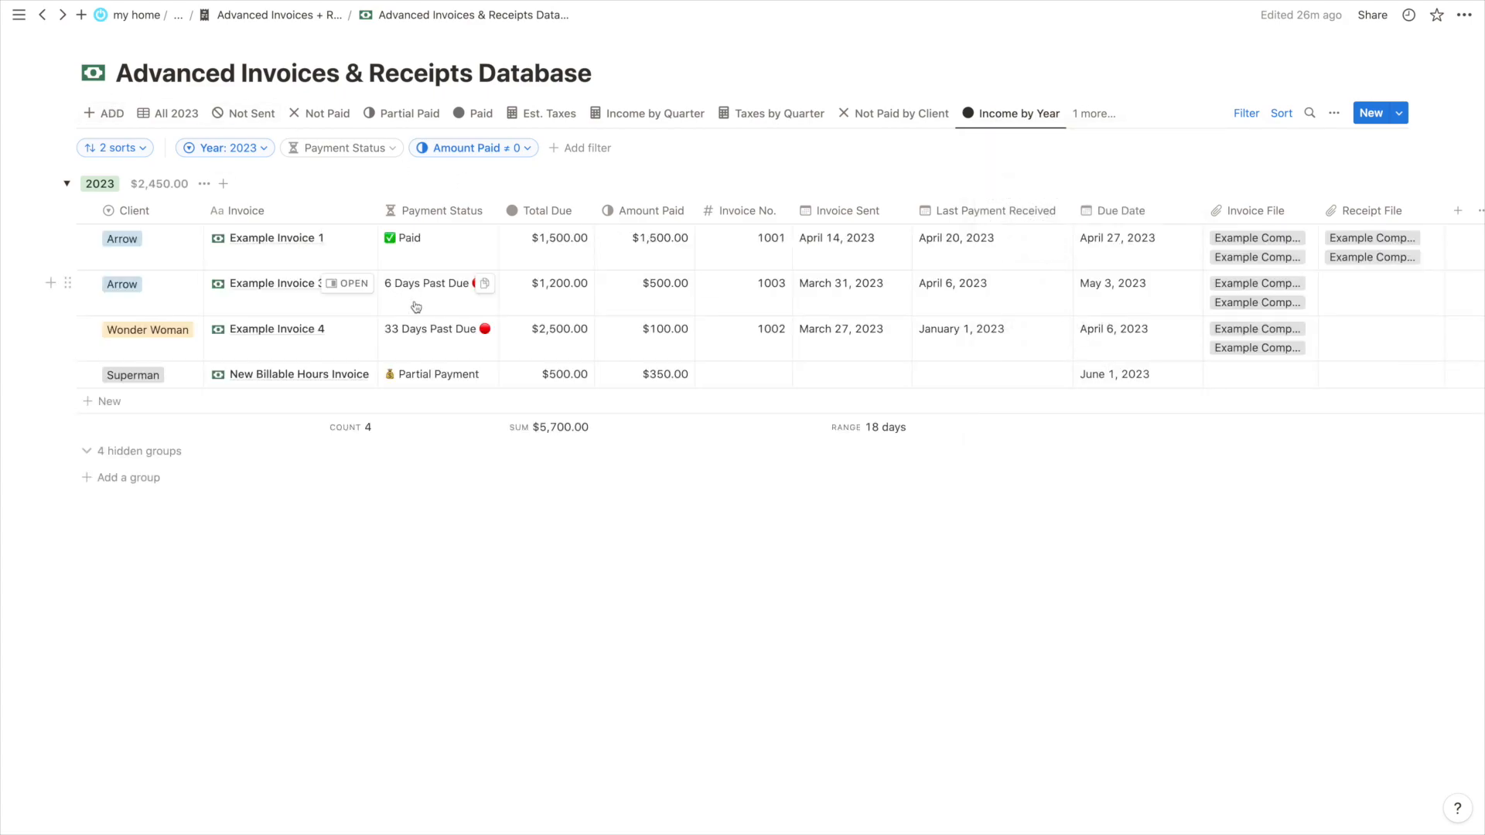
# Collapse the 2023 group in the Income by Year view and check the full list of database views
pyautogui.click(66, 184)
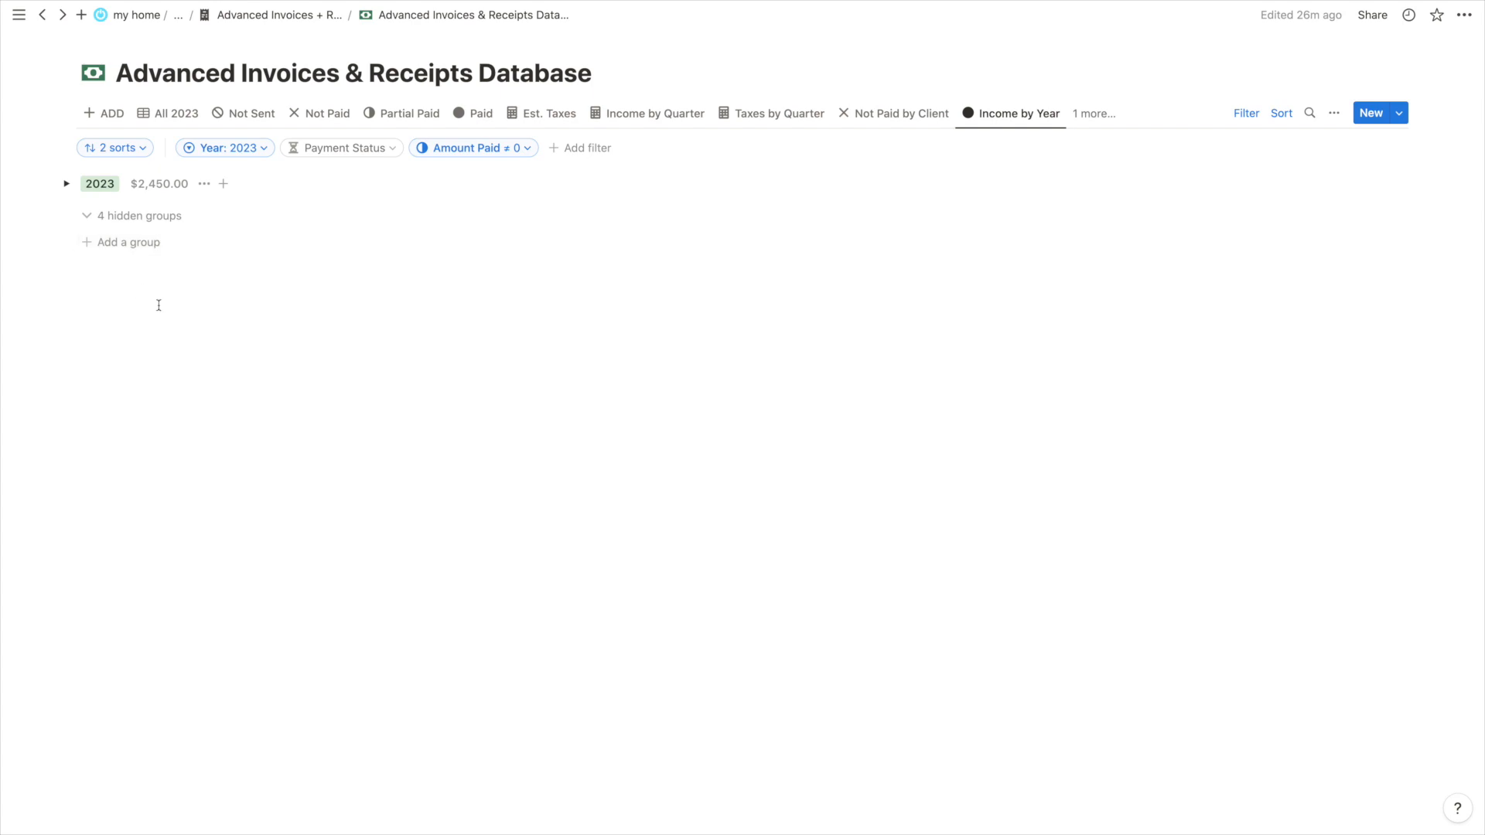
pyautogui.click(1088, 116)
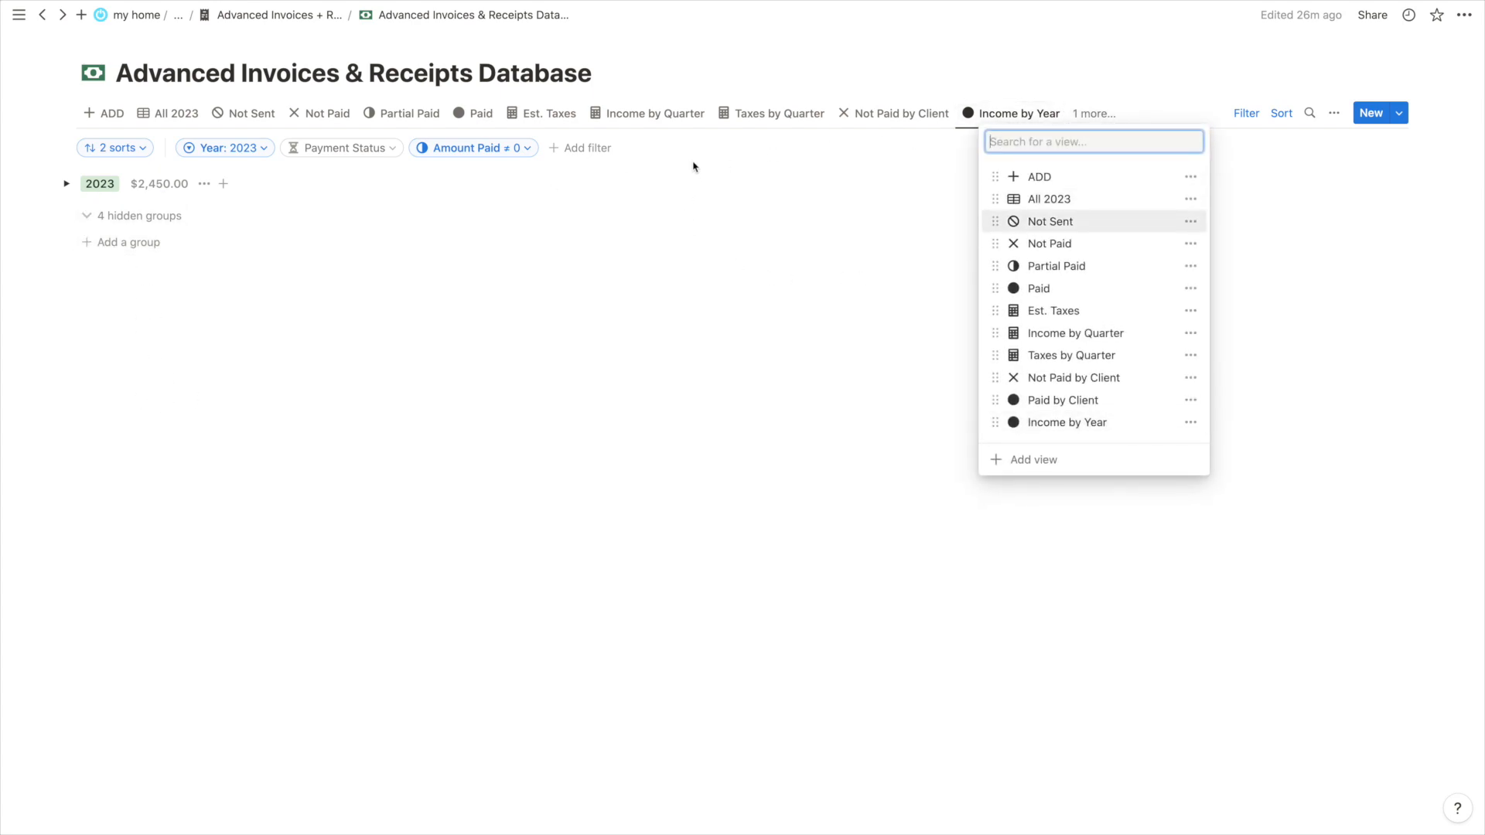
pyautogui.click(733, 131)
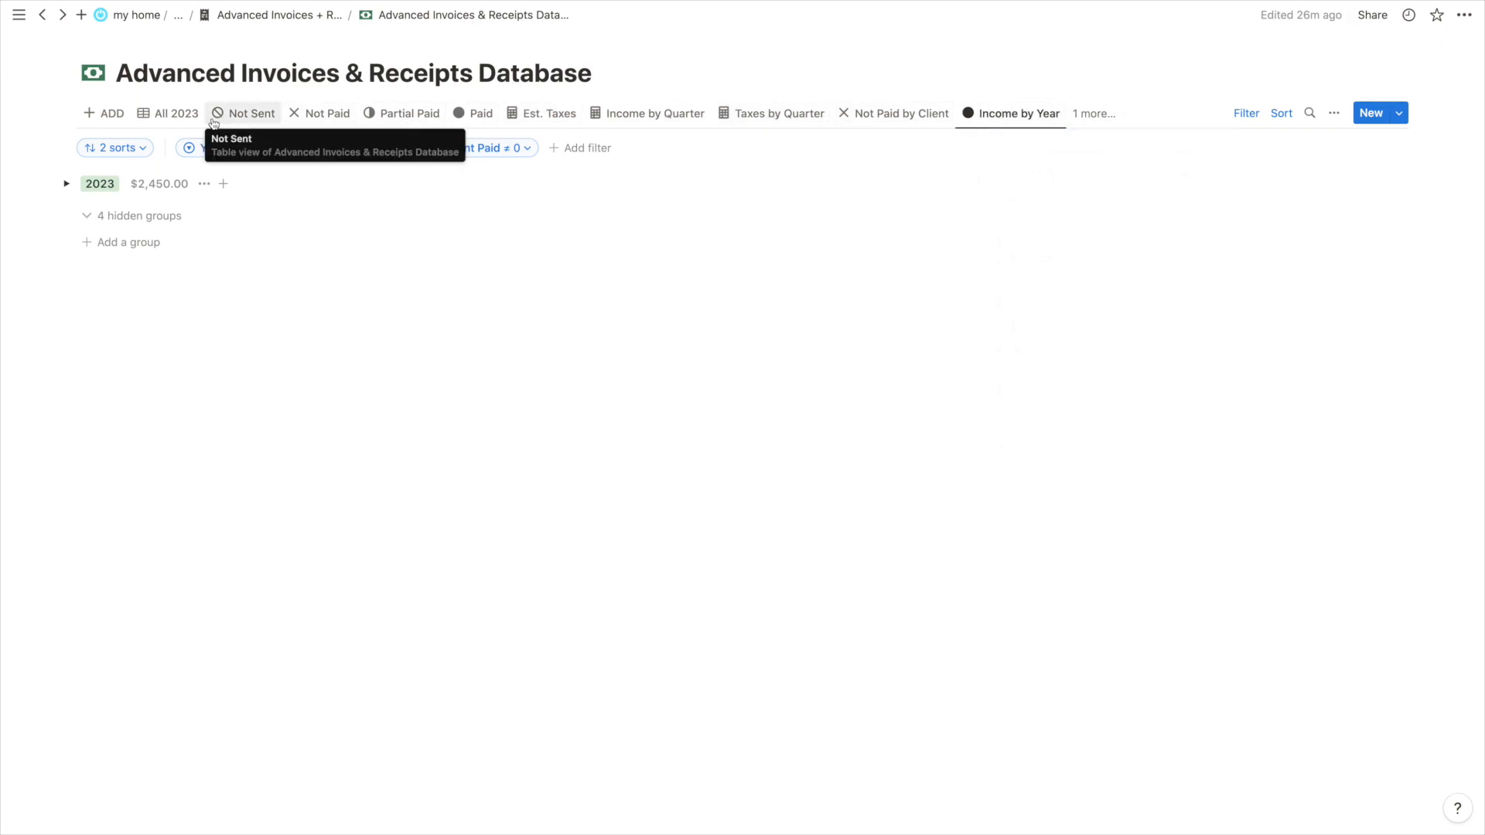
# Review the All 2023 view and look through the properties of Example Invoice 4
pyautogui.click(171, 112)
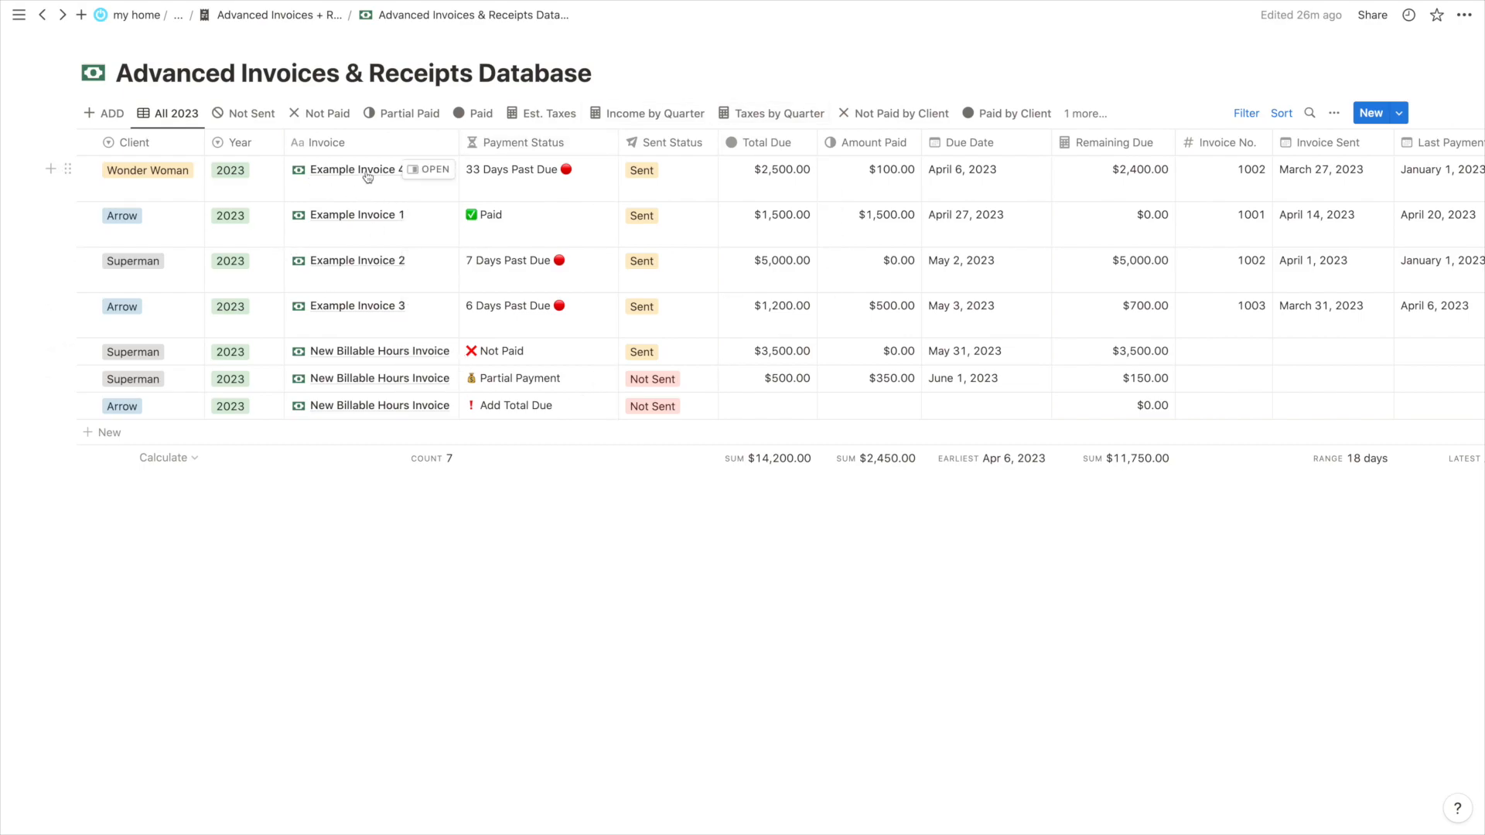
pyautogui.click(452, 176)
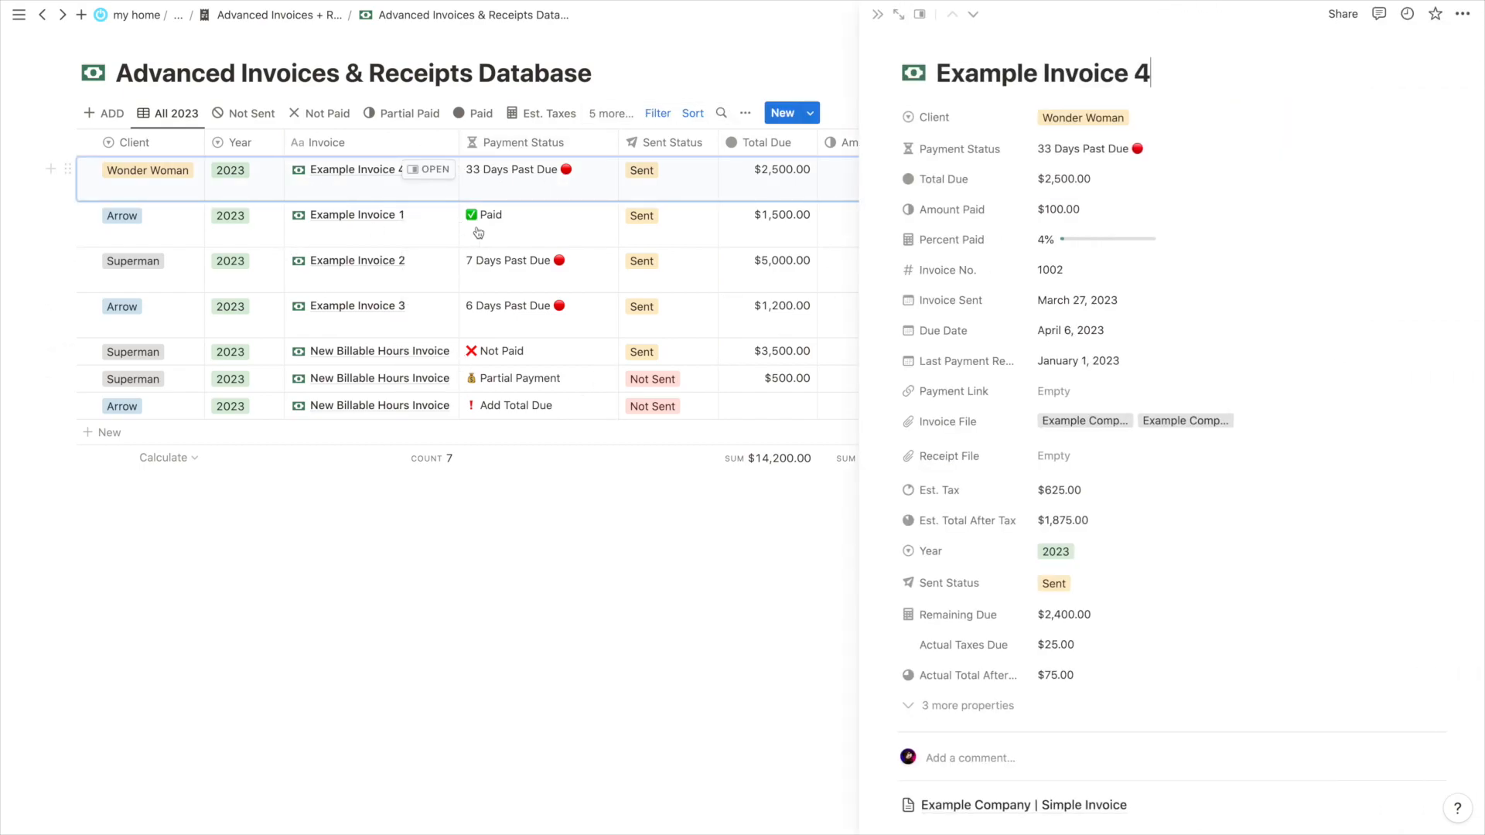
pyautogui.scroll(-3, 1000, 462)
pyautogui.scroll(3, 997, 588)
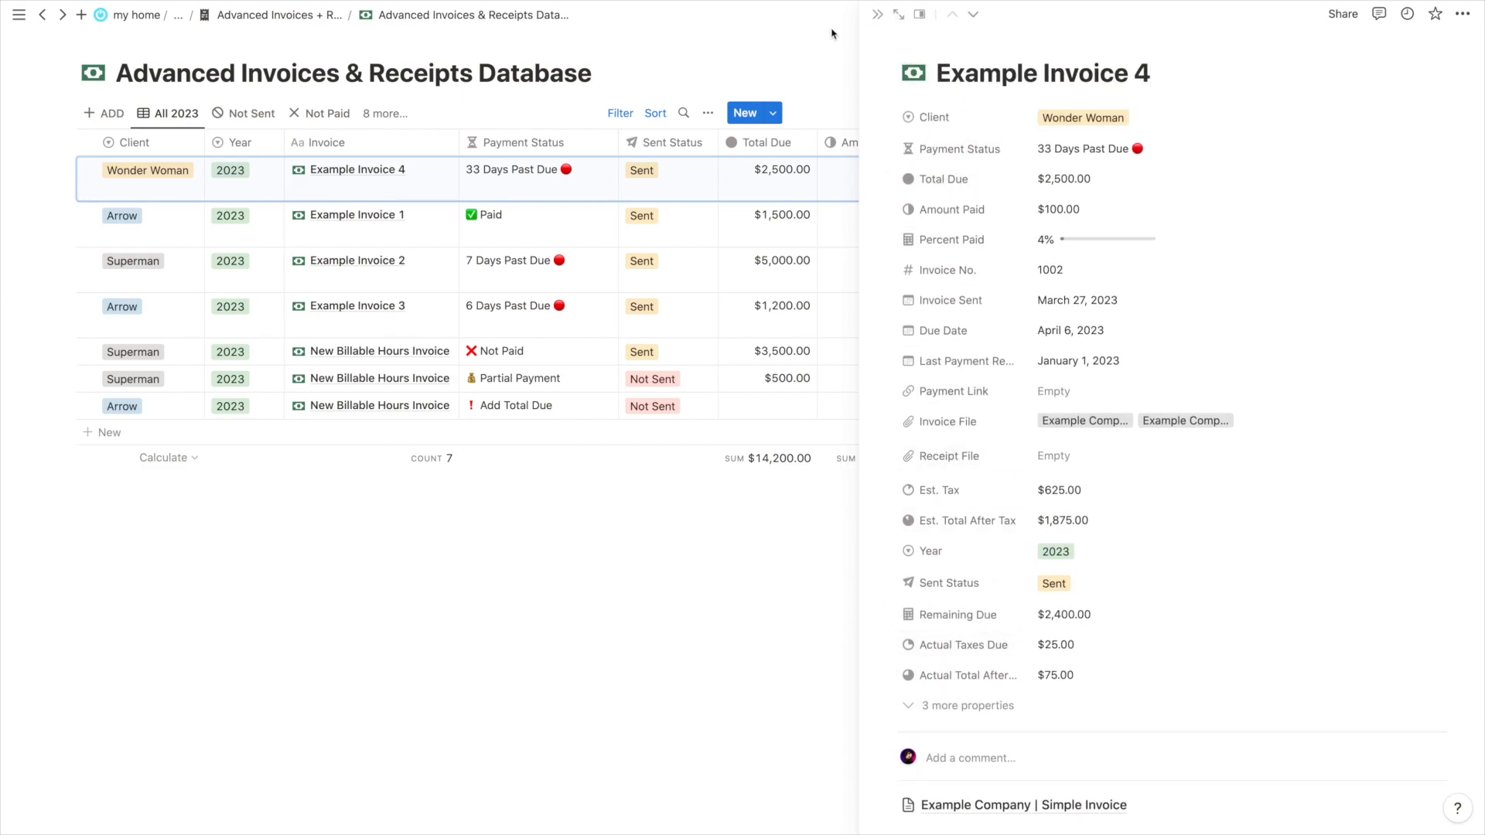
pyautogui.click(877, 14)
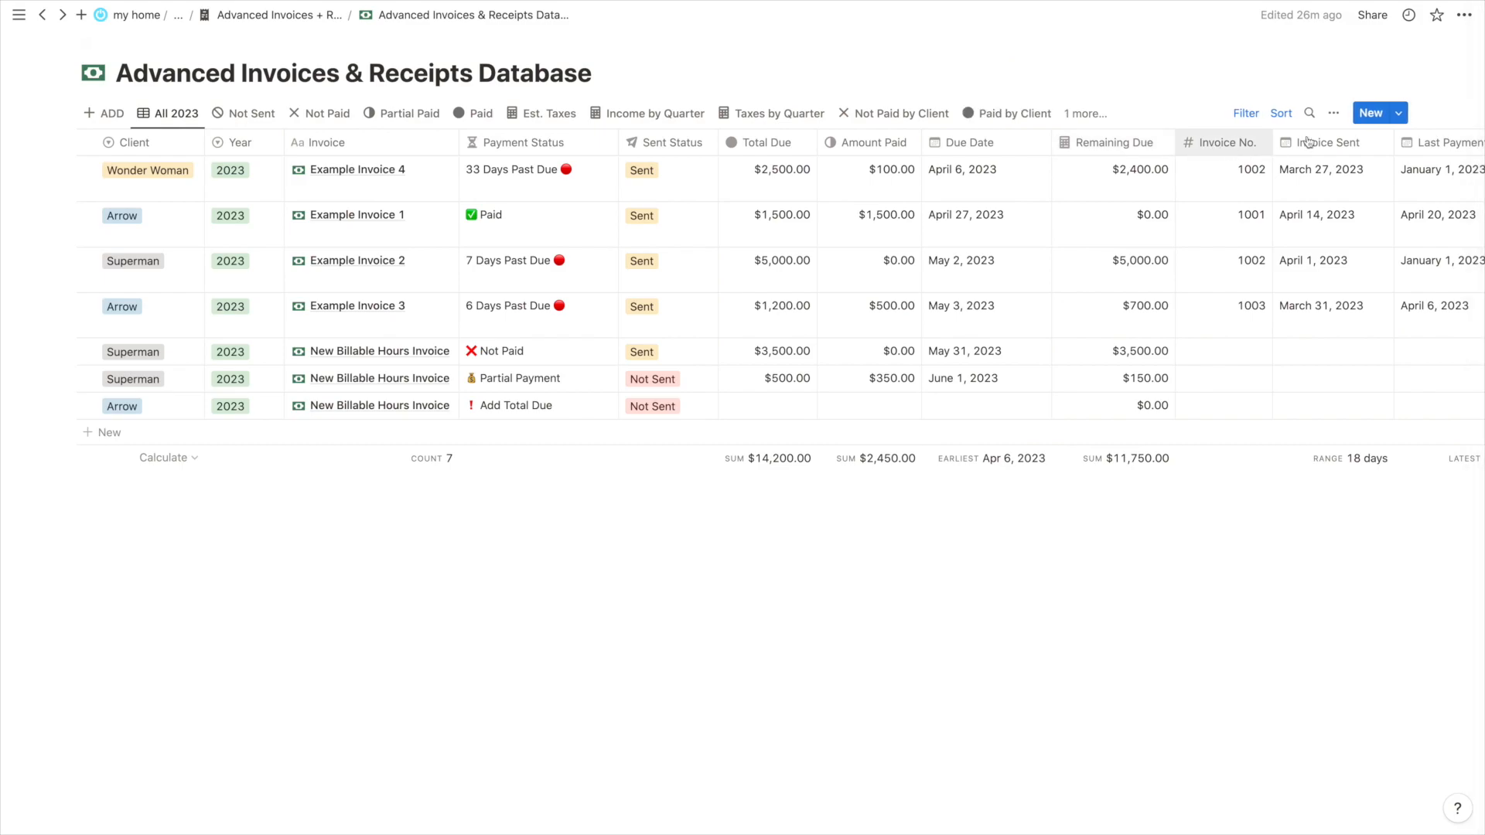
# Create a new invoice entry in the ADD view and open it as a full page
pyautogui.click(106, 113)
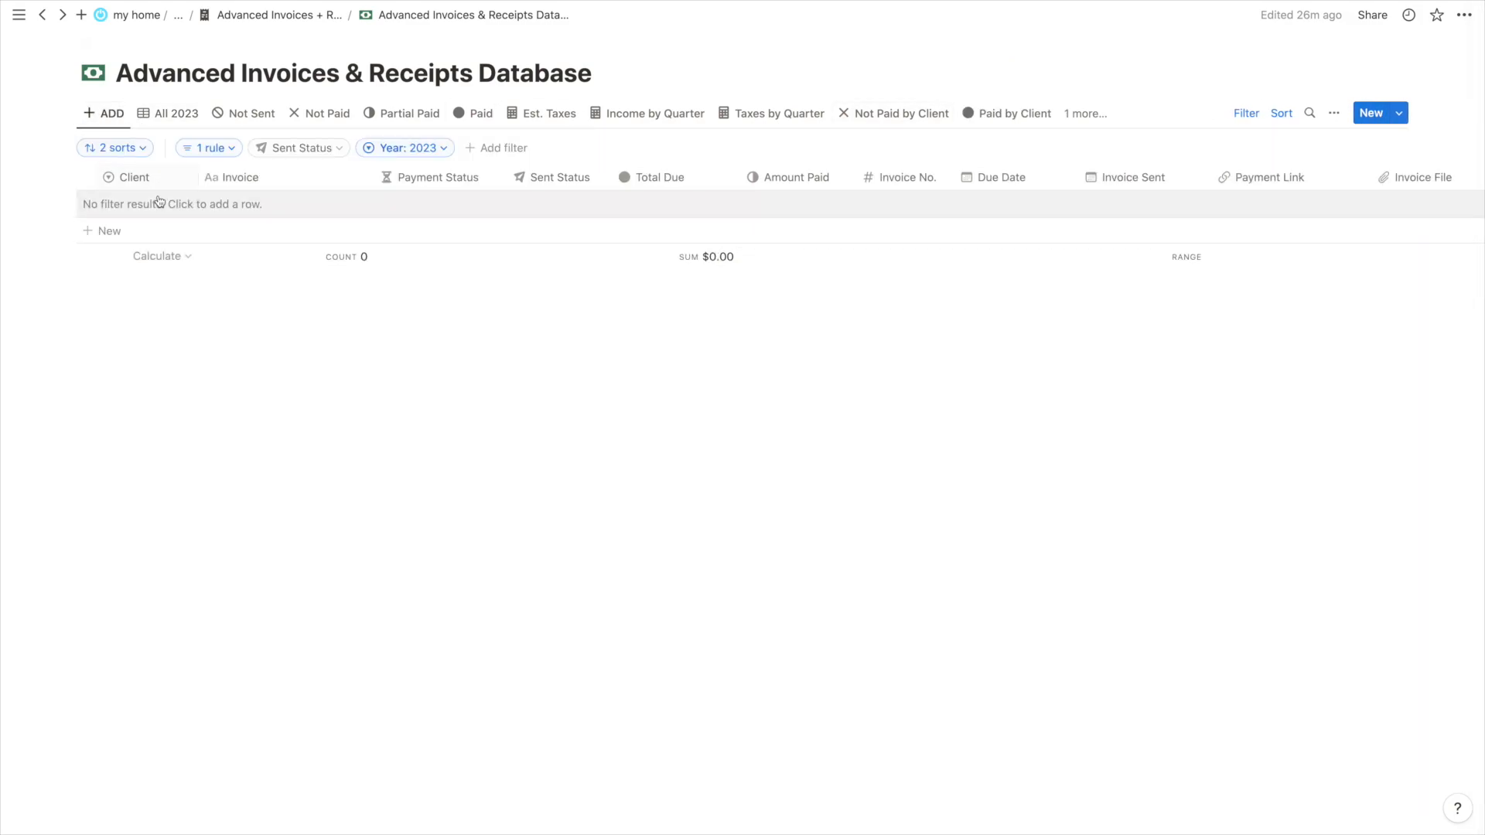
pyautogui.click(123, 231)
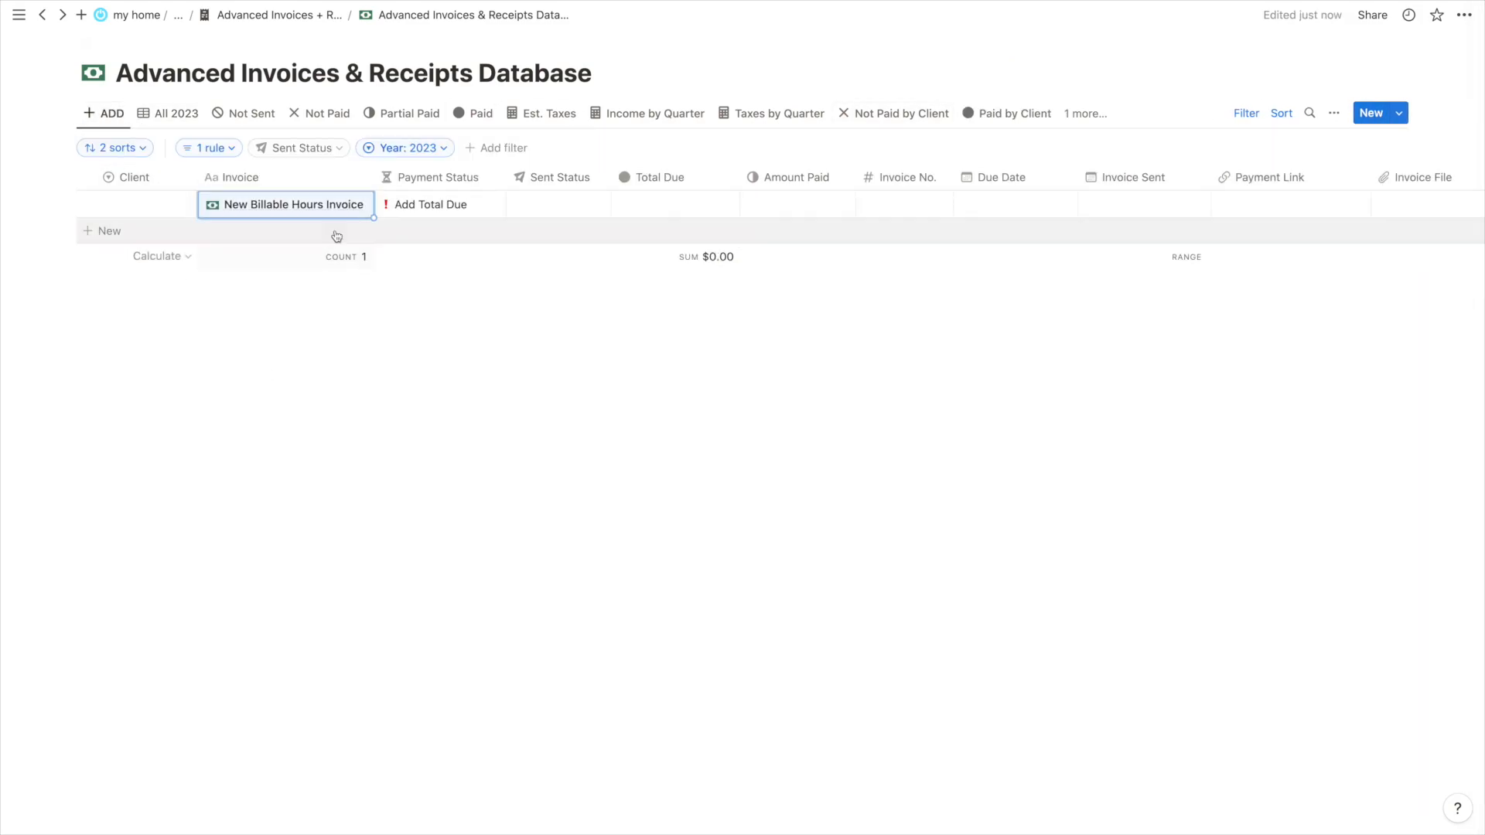
pyautogui.press('Escape')
pyautogui.click(357, 204)
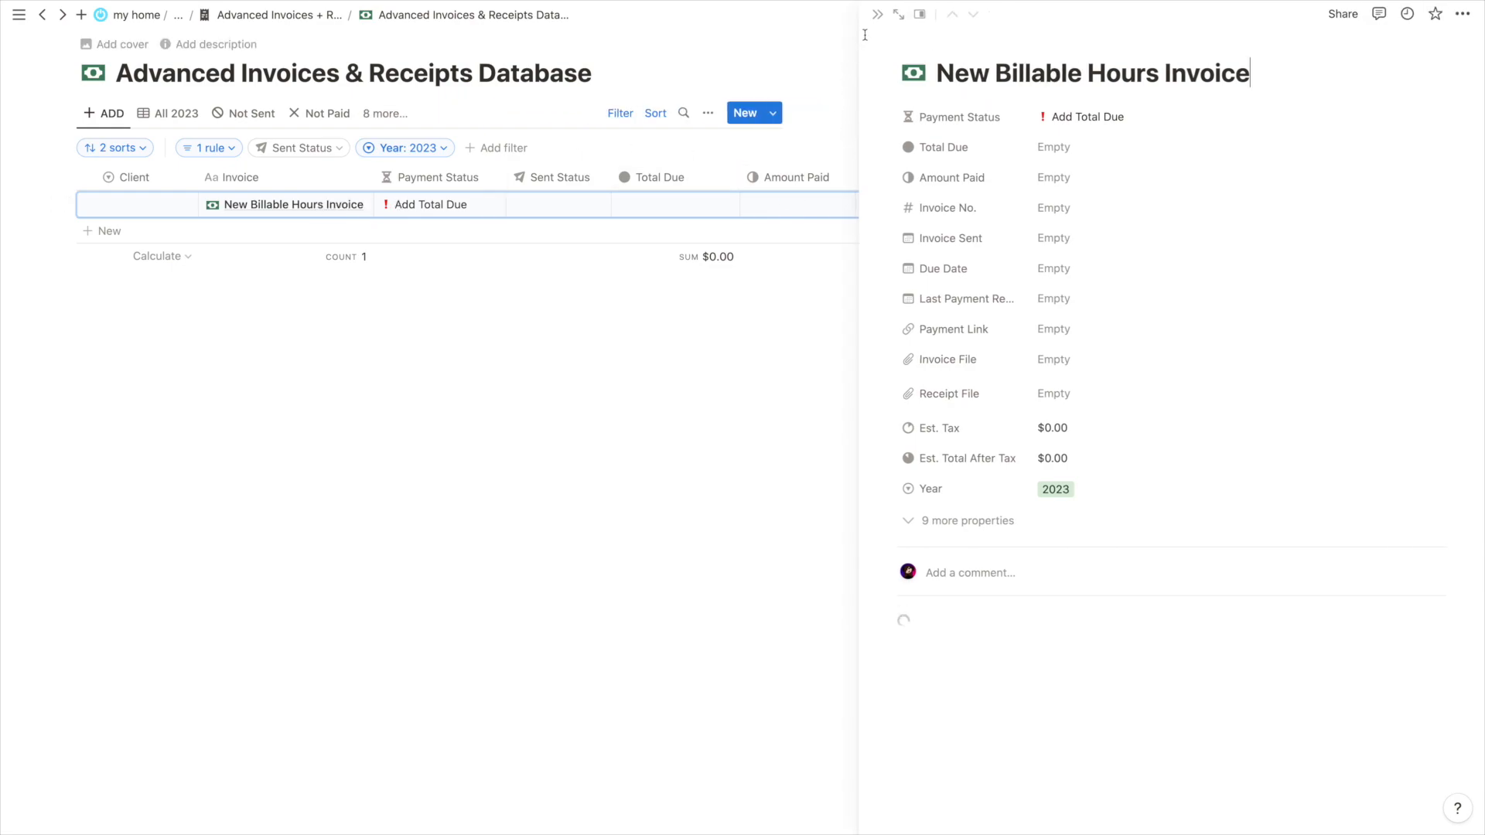
pyautogui.click(902, 14)
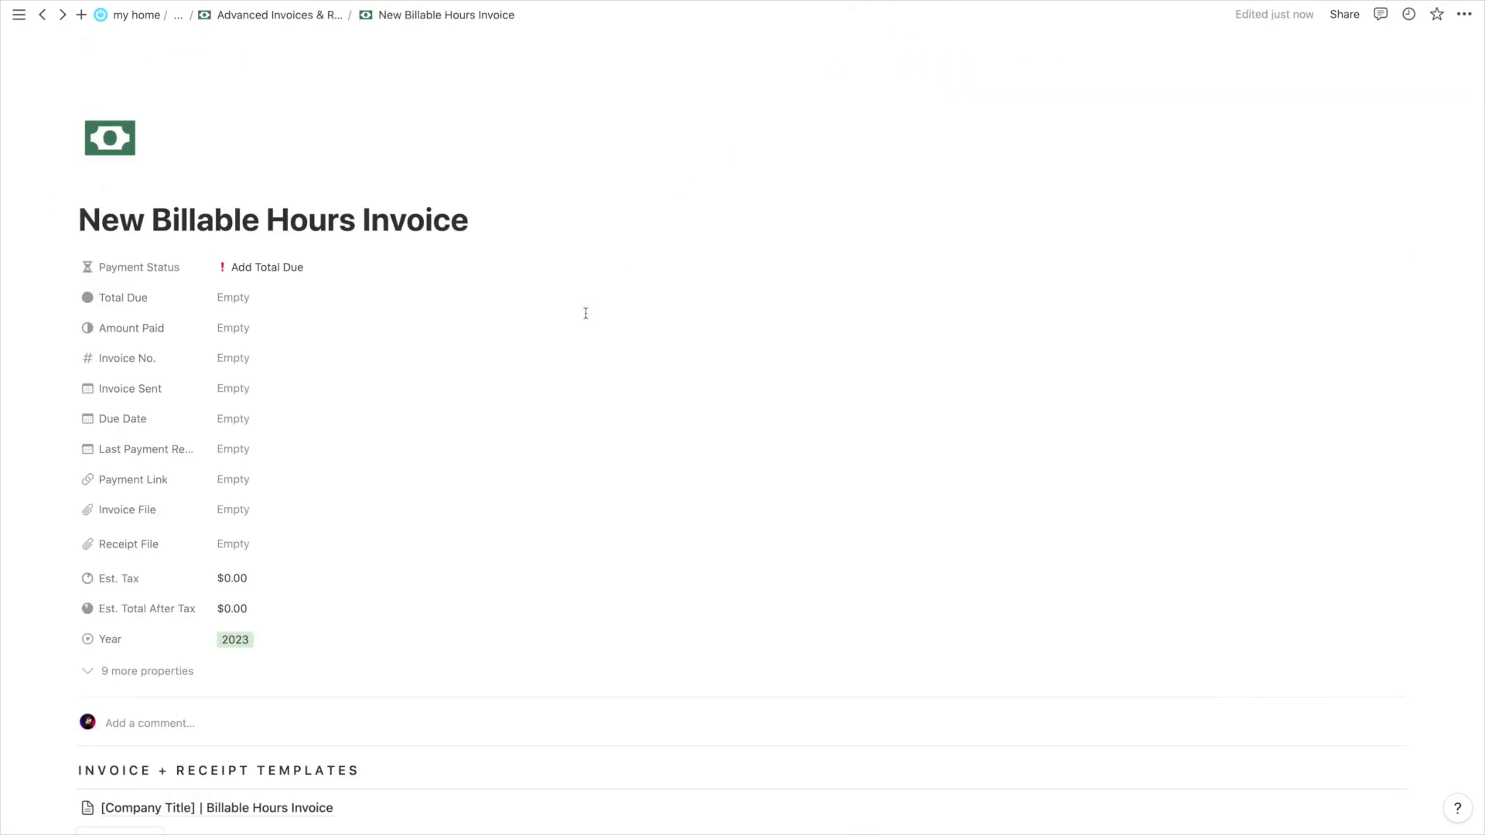
# Reveal the hidden properties of the new billable hours invoice and look over the whole page
pyautogui.click(163, 668)
pyautogui.scroll(-2, 164, 662)
pyautogui.scroll(-8, 316, 426)
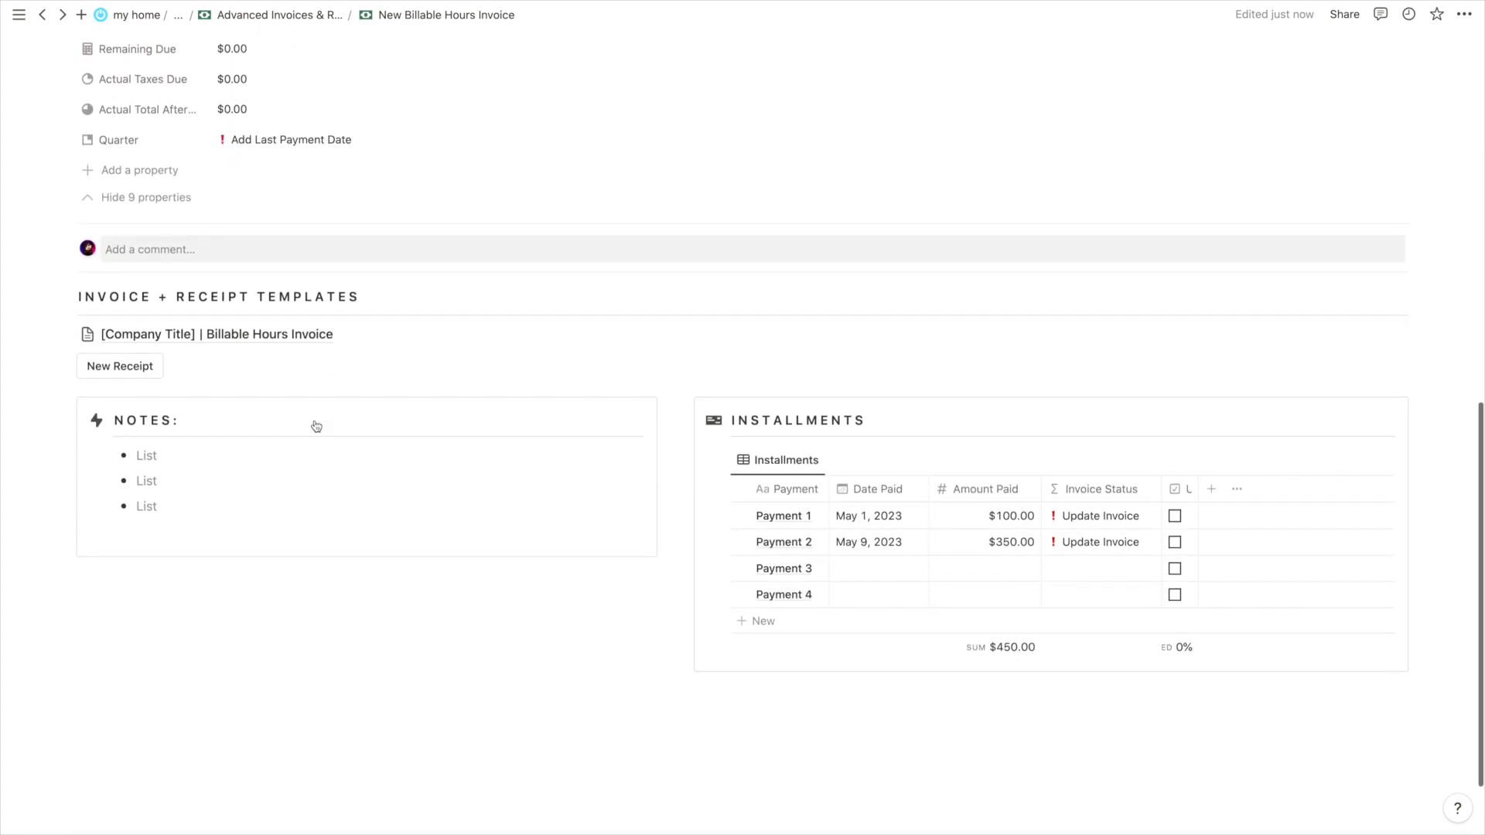
pyautogui.scroll(3, 409, 693)
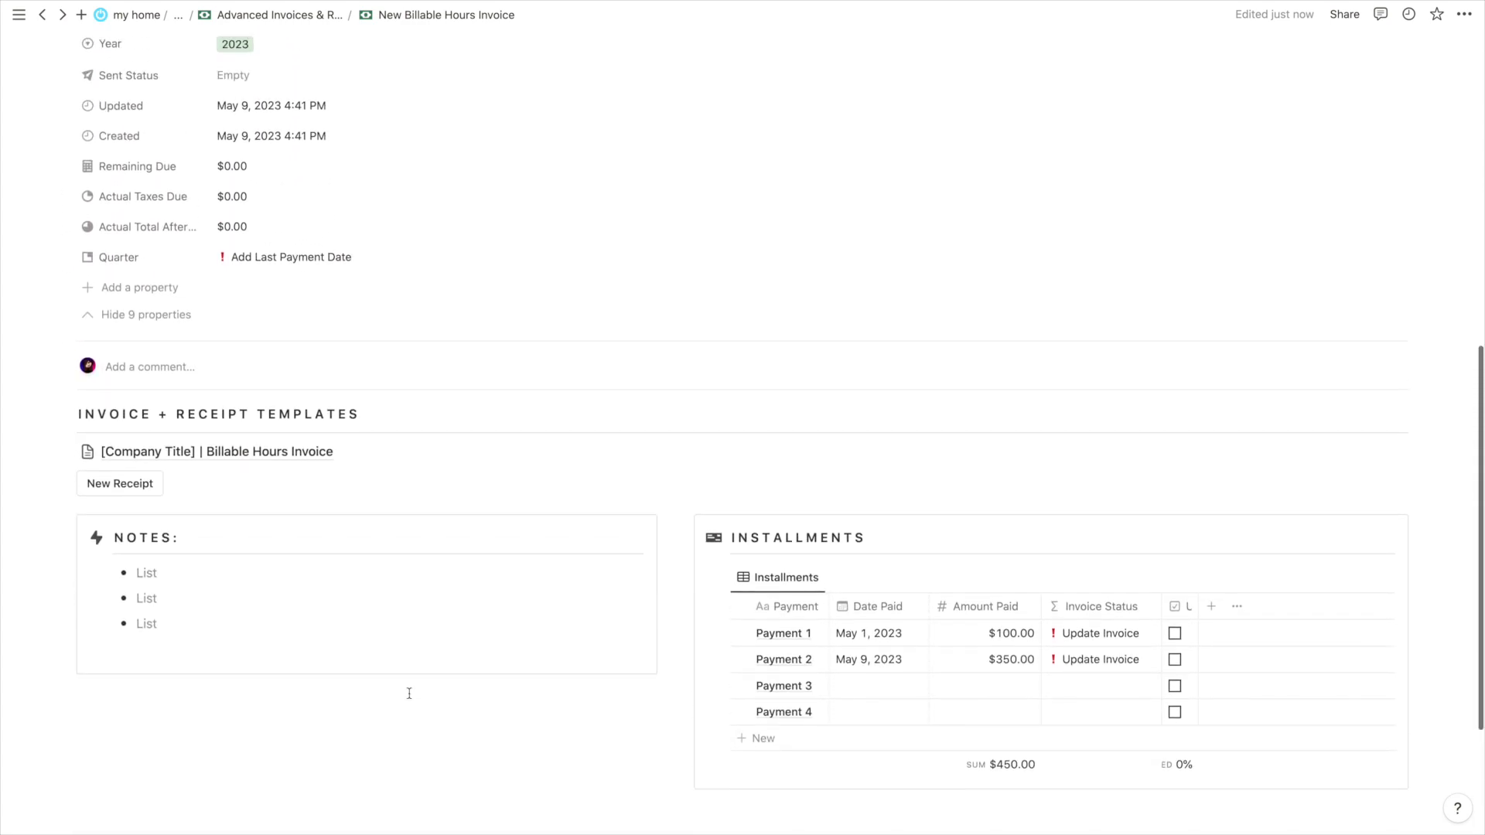
pyautogui.scroll(2, 410, 693)
pyautogui.scroll(6, 511, 93)
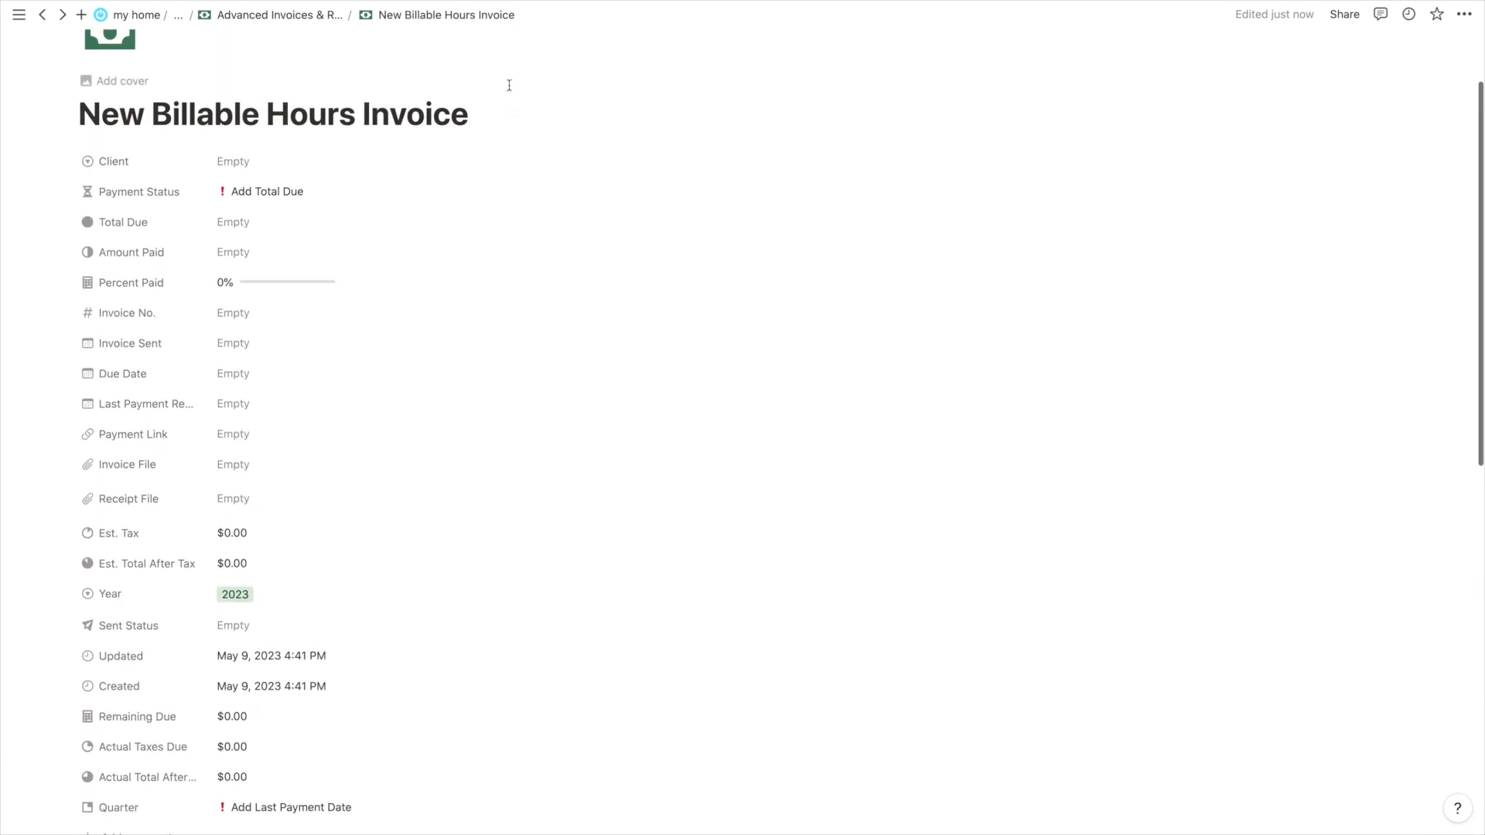
pyautogui.scroll(1, 509, 85)
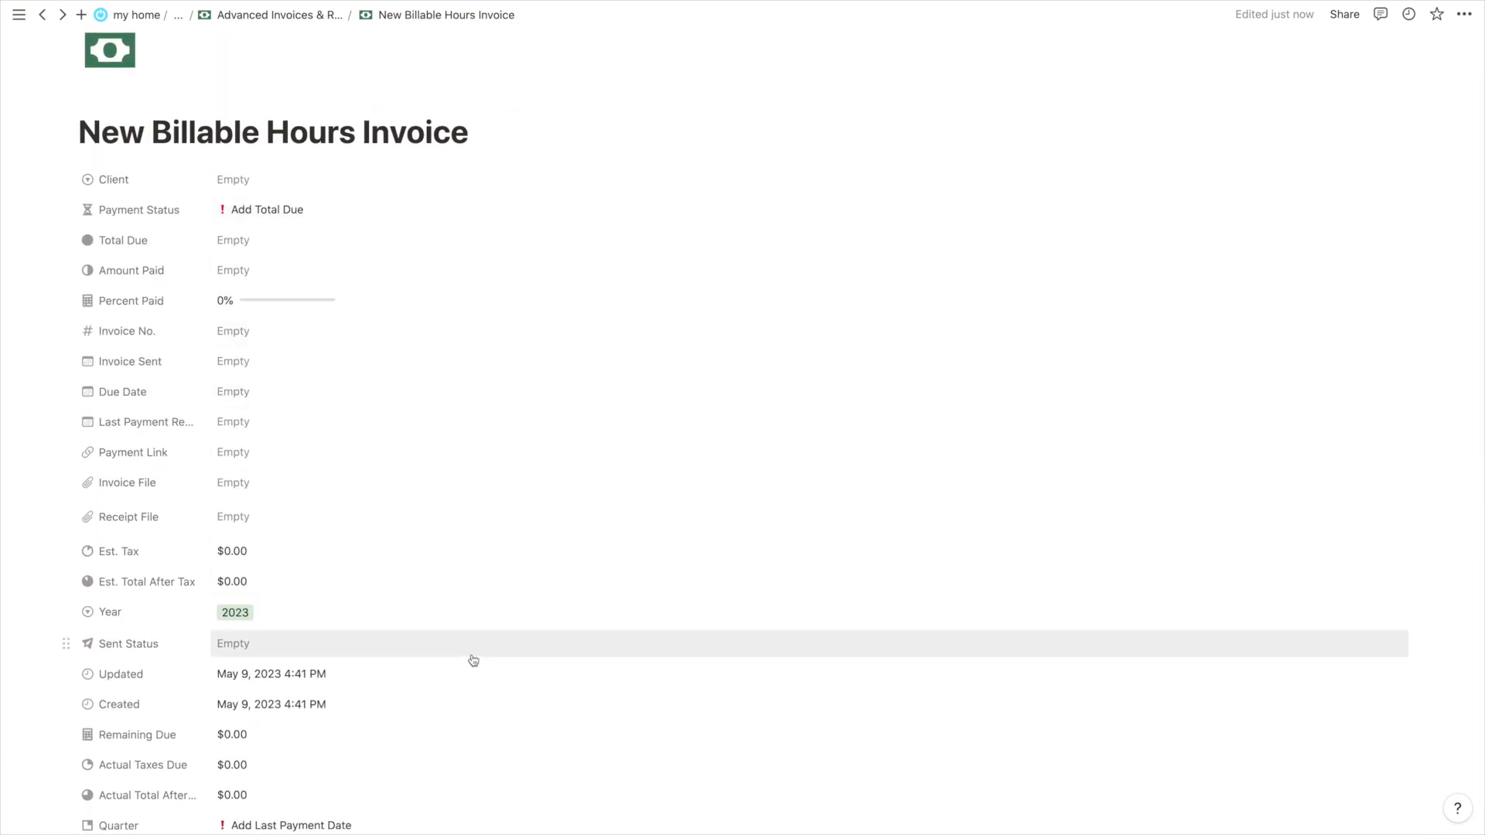
pyautogui.scroll(2, 474, 660)
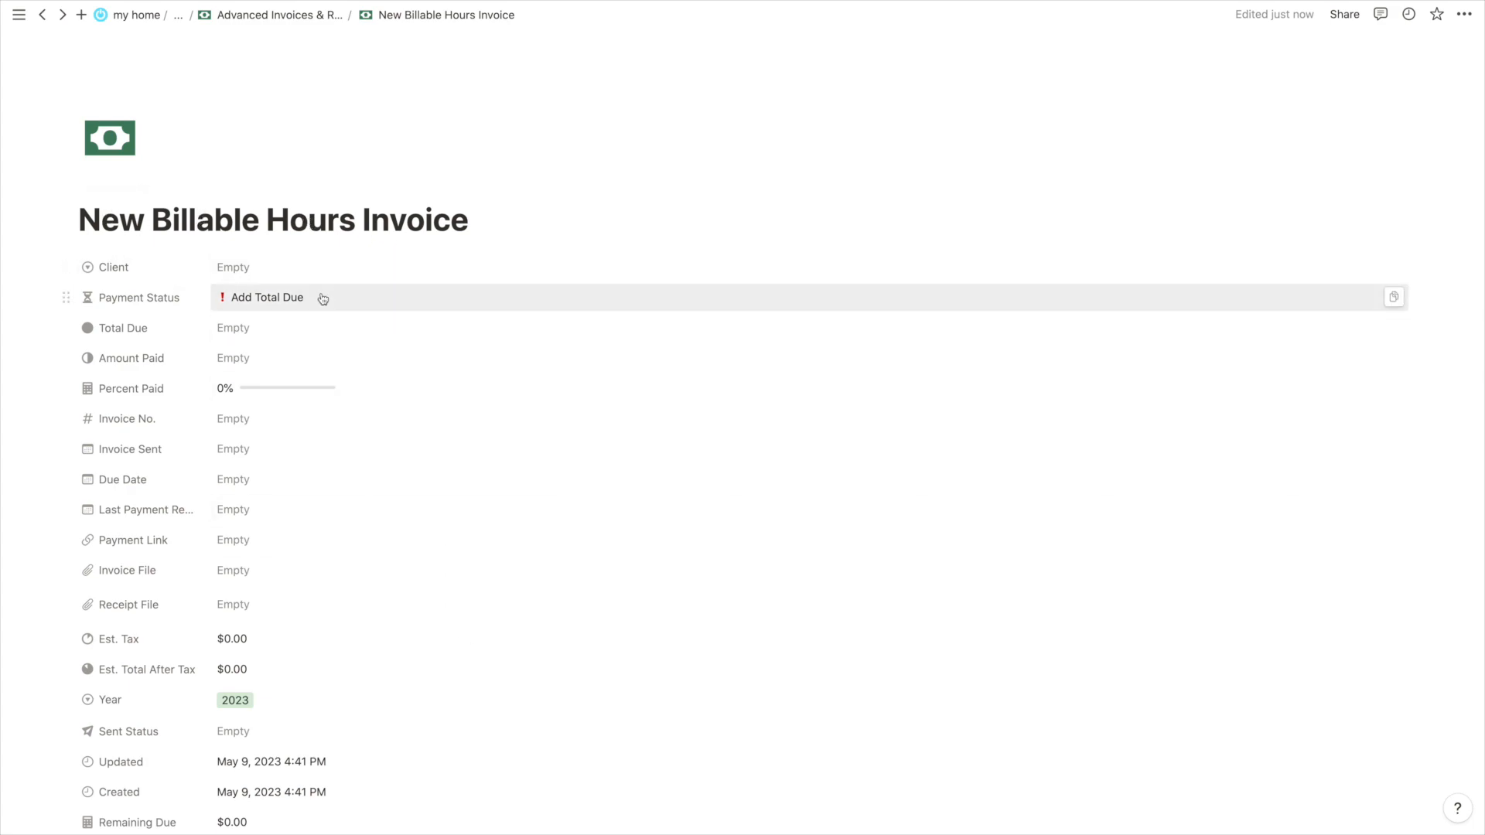
# Examine the invoice's properties, its Billable Hours Invoice template page, and the notes and installments sections
pyautogui.scroll(-10, 322, 297)
pyautogui.scroll(3, 322, 294)
pyautogui.scroll(-5, 322, 292)
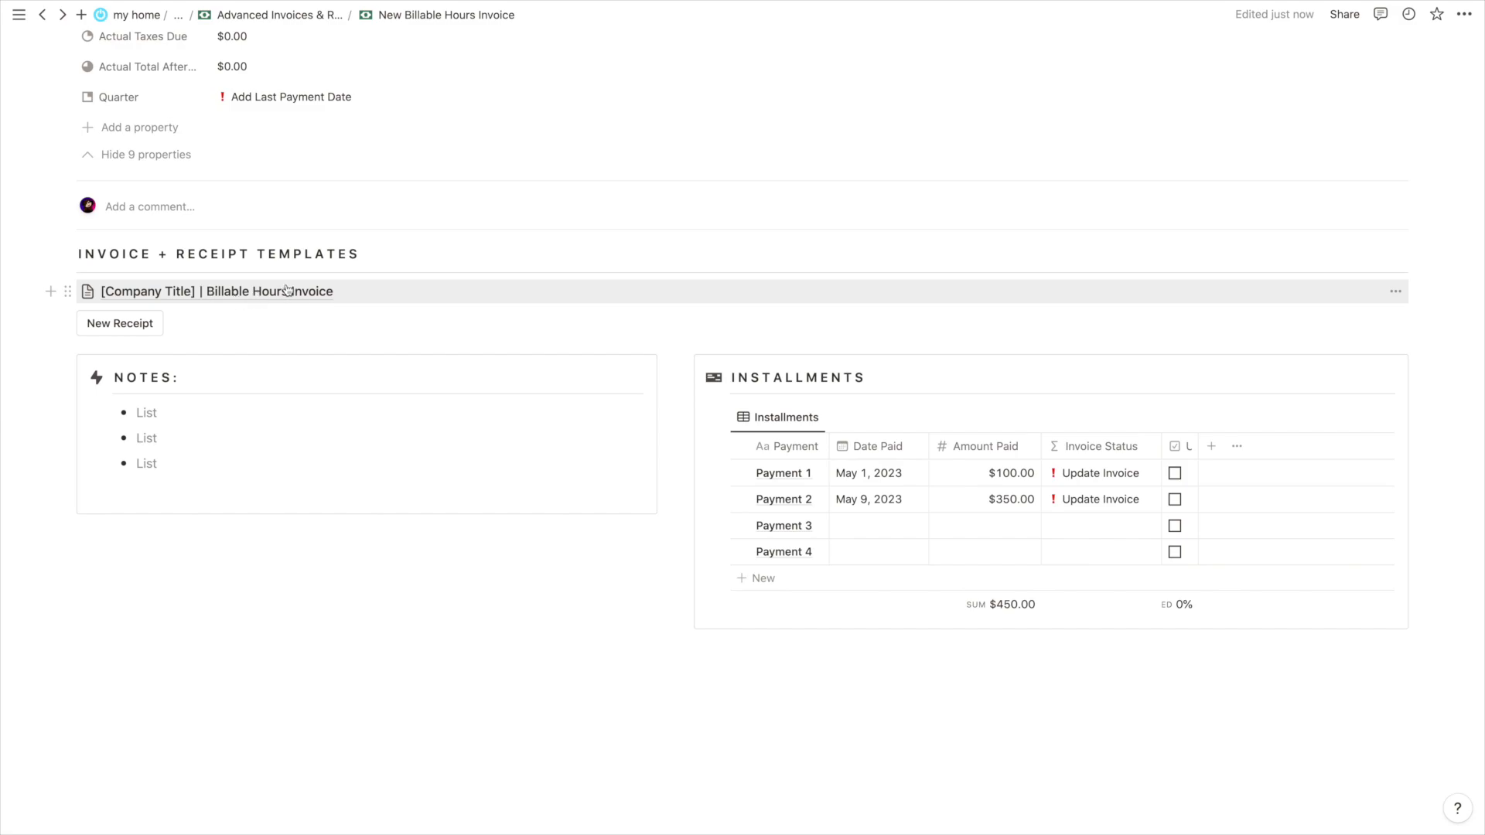
pyautogui.scroll(3, 286, 291)
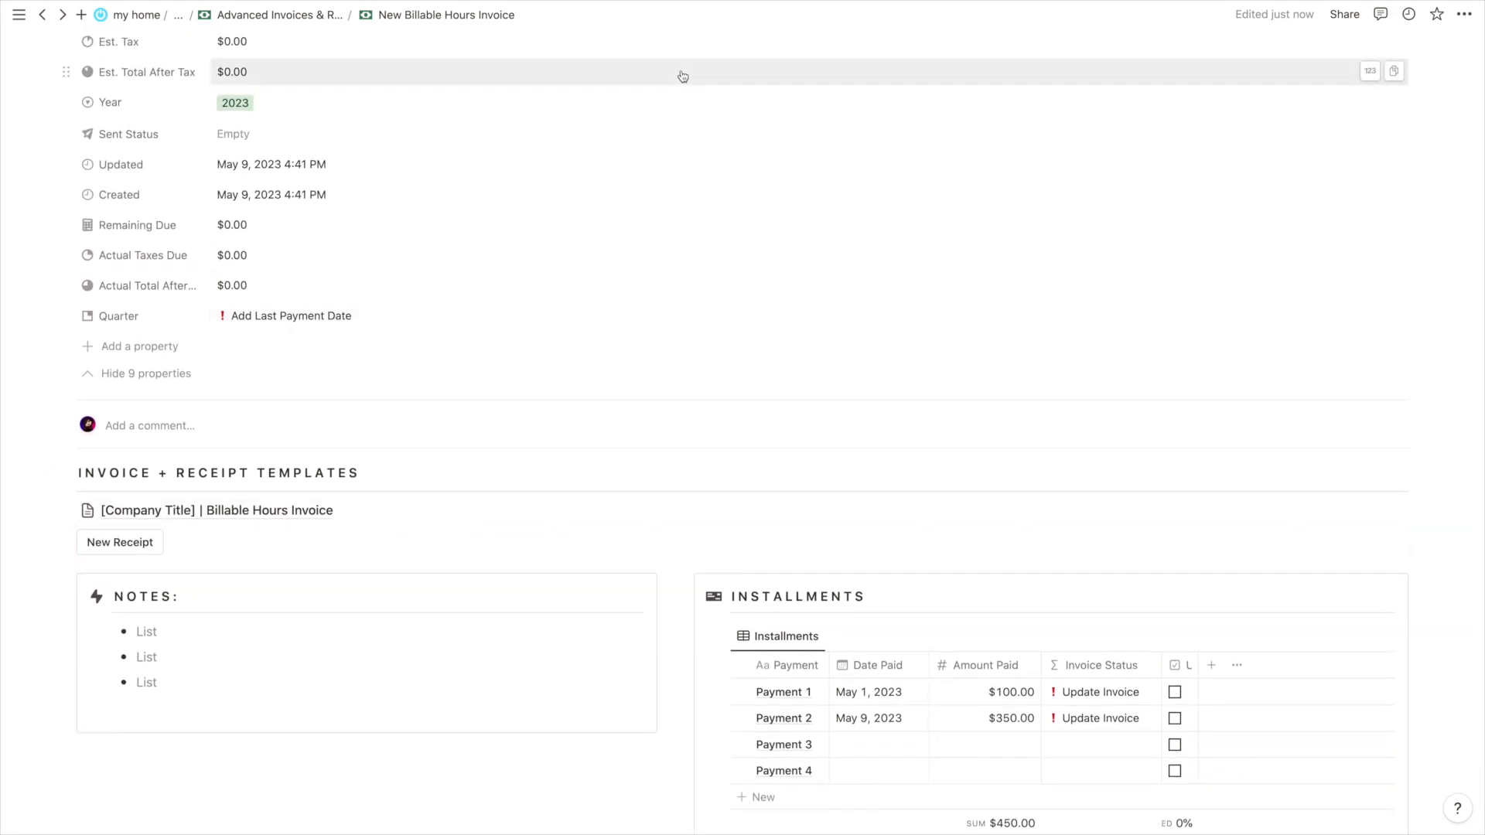
pyautogui.scroll(8, 683, 76)
pyautogui.scroll(-6, 248, 697)
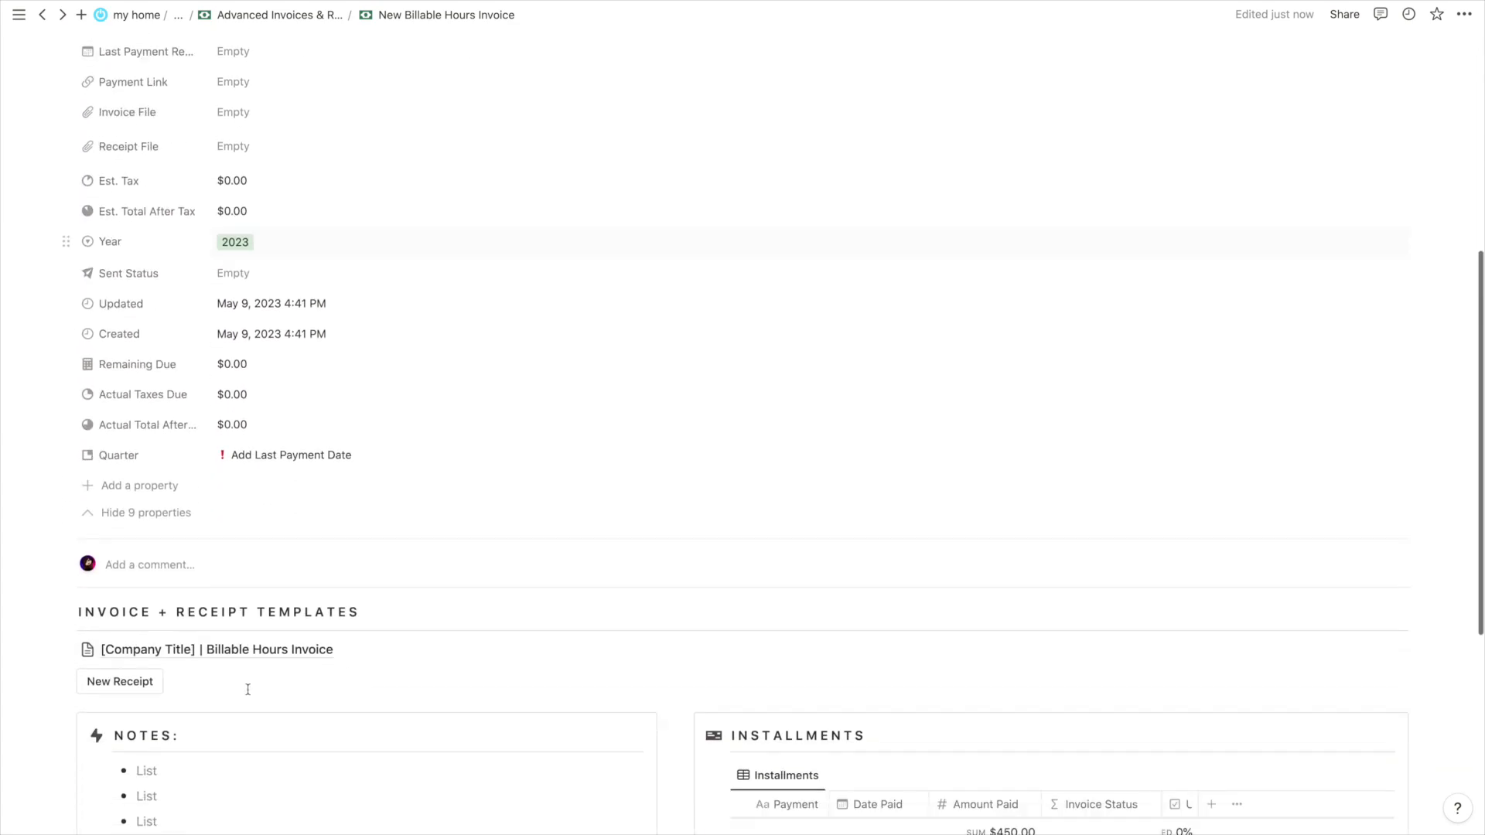
pyautogui.scroll(-3, 248, 689)
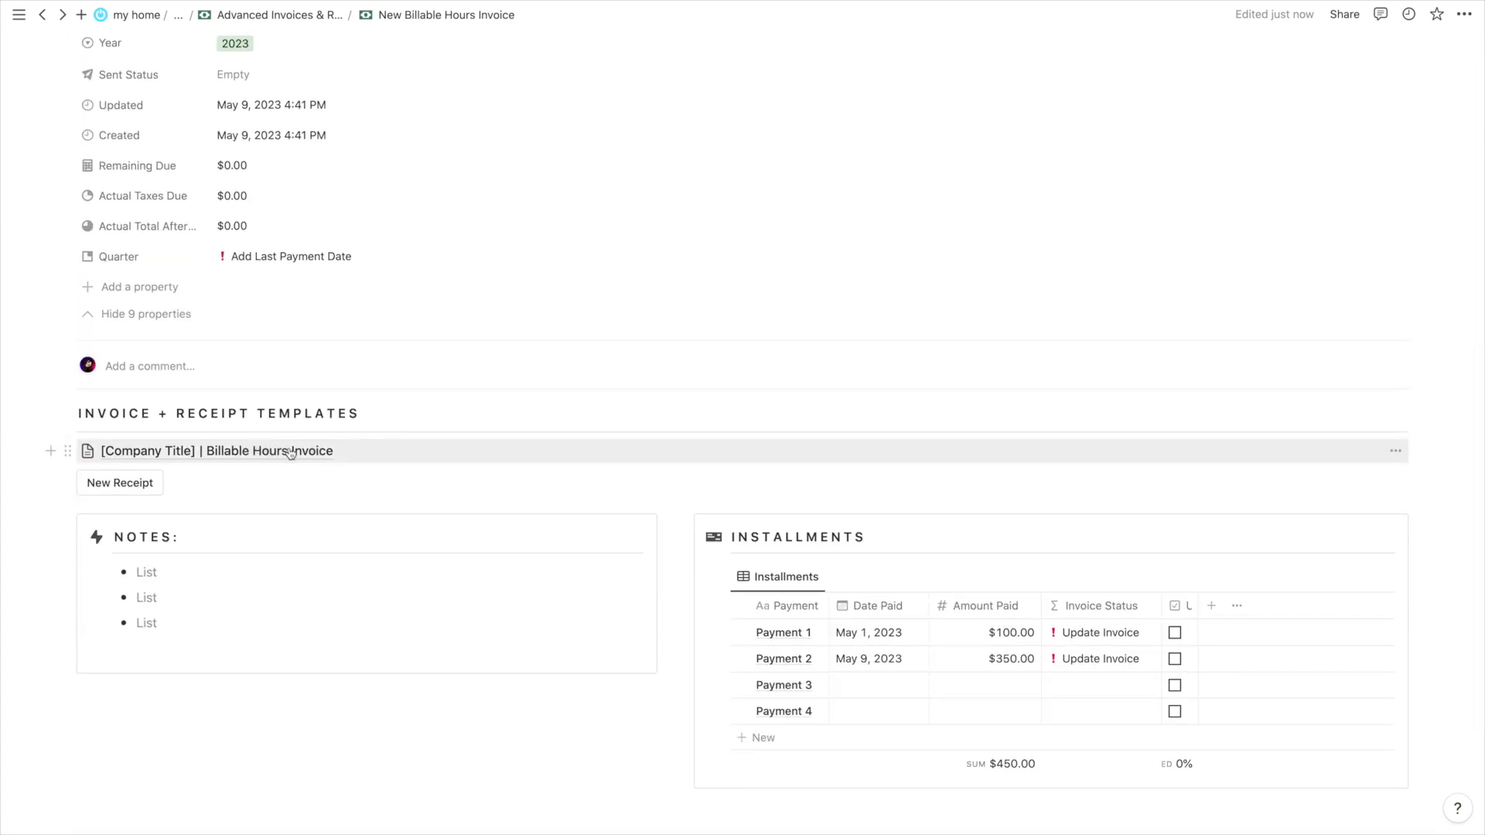
pyautogui.scroll(10, 290, 452)
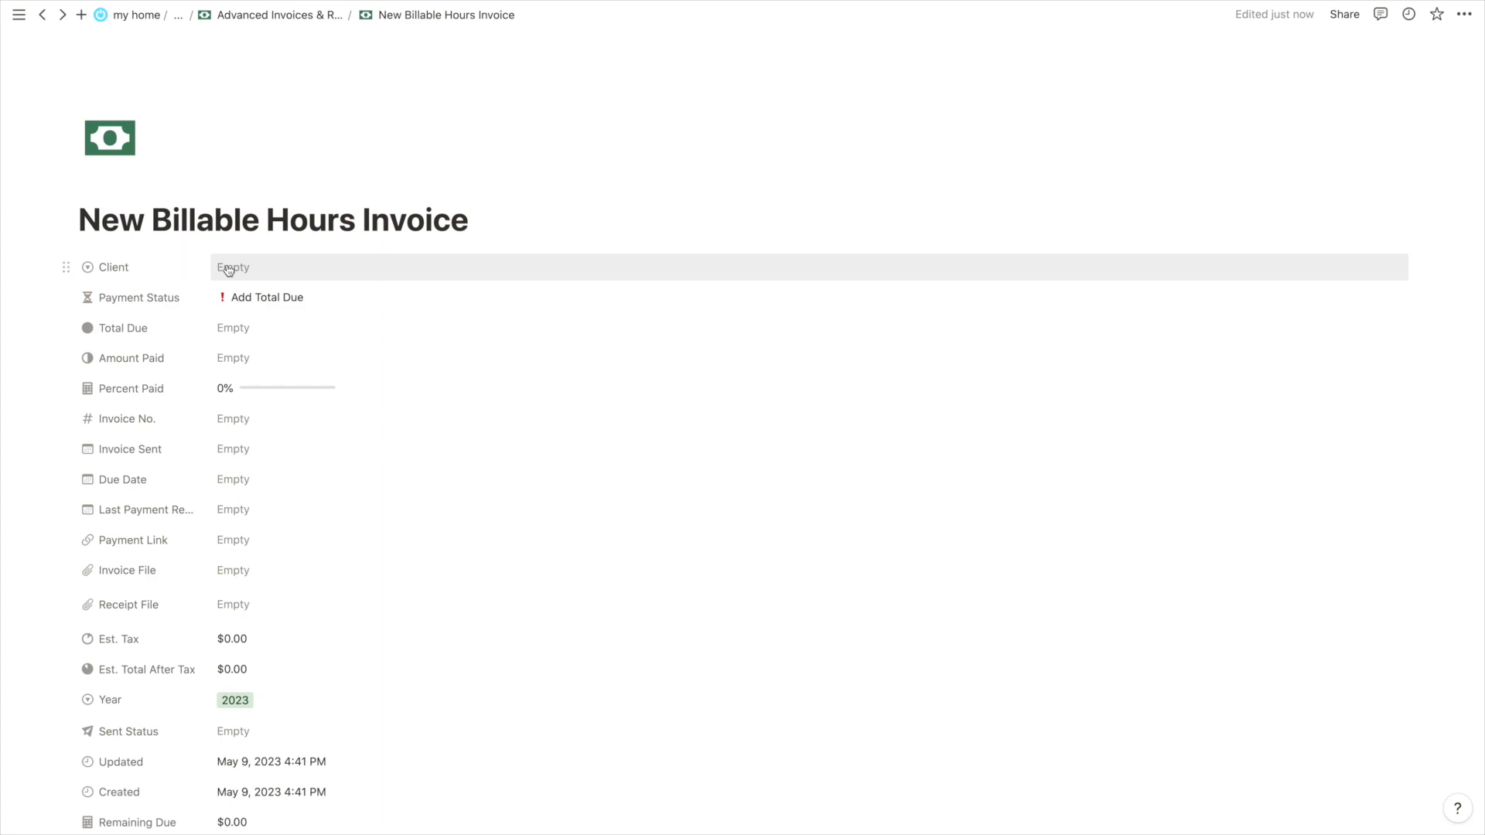
# Look through the invoice's Client options and try out Arrow as the client
pyautogui.click(287, 270)
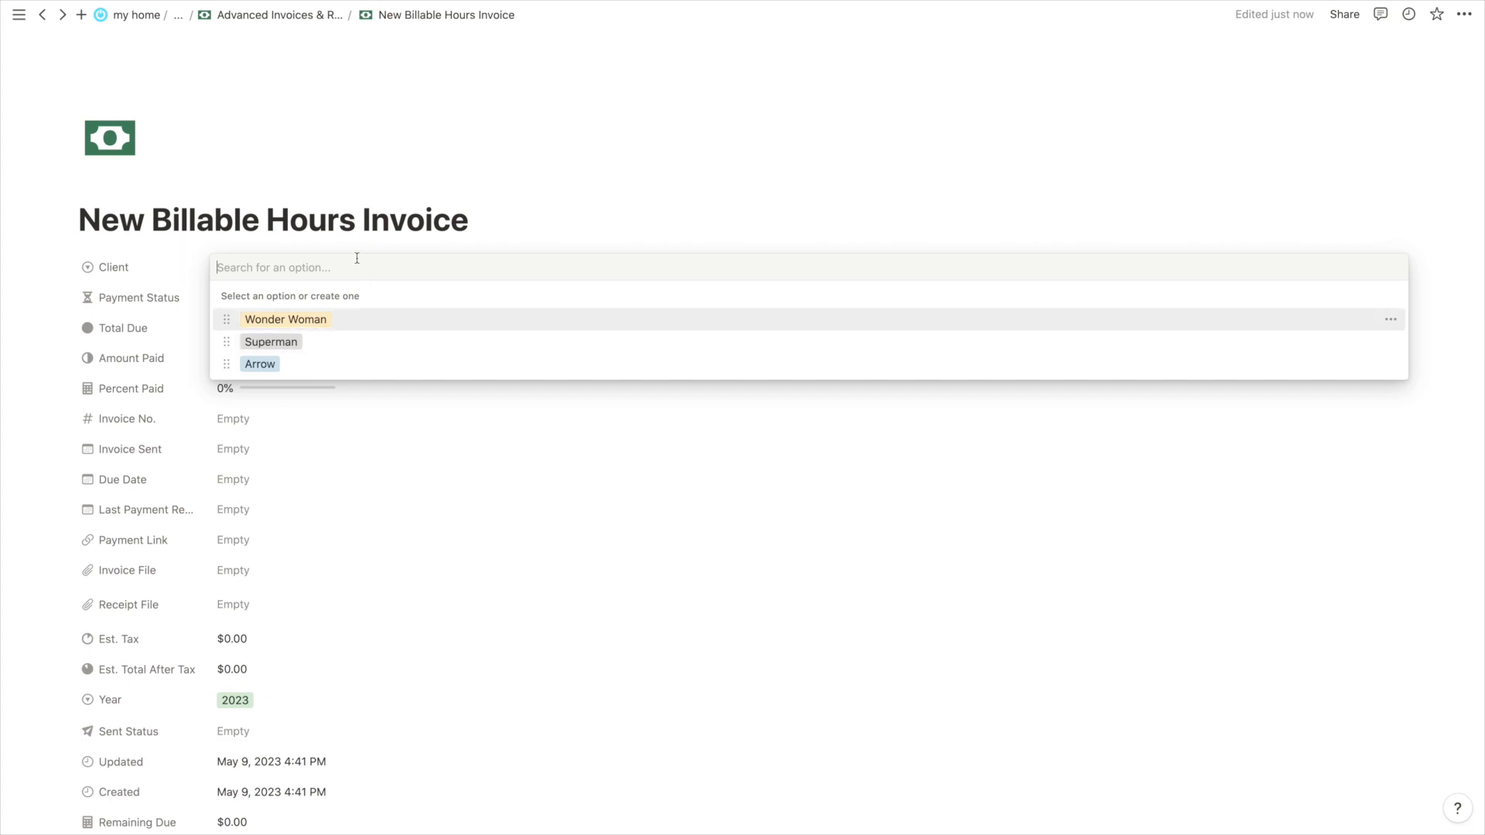
pyautogui.click(114, 277)
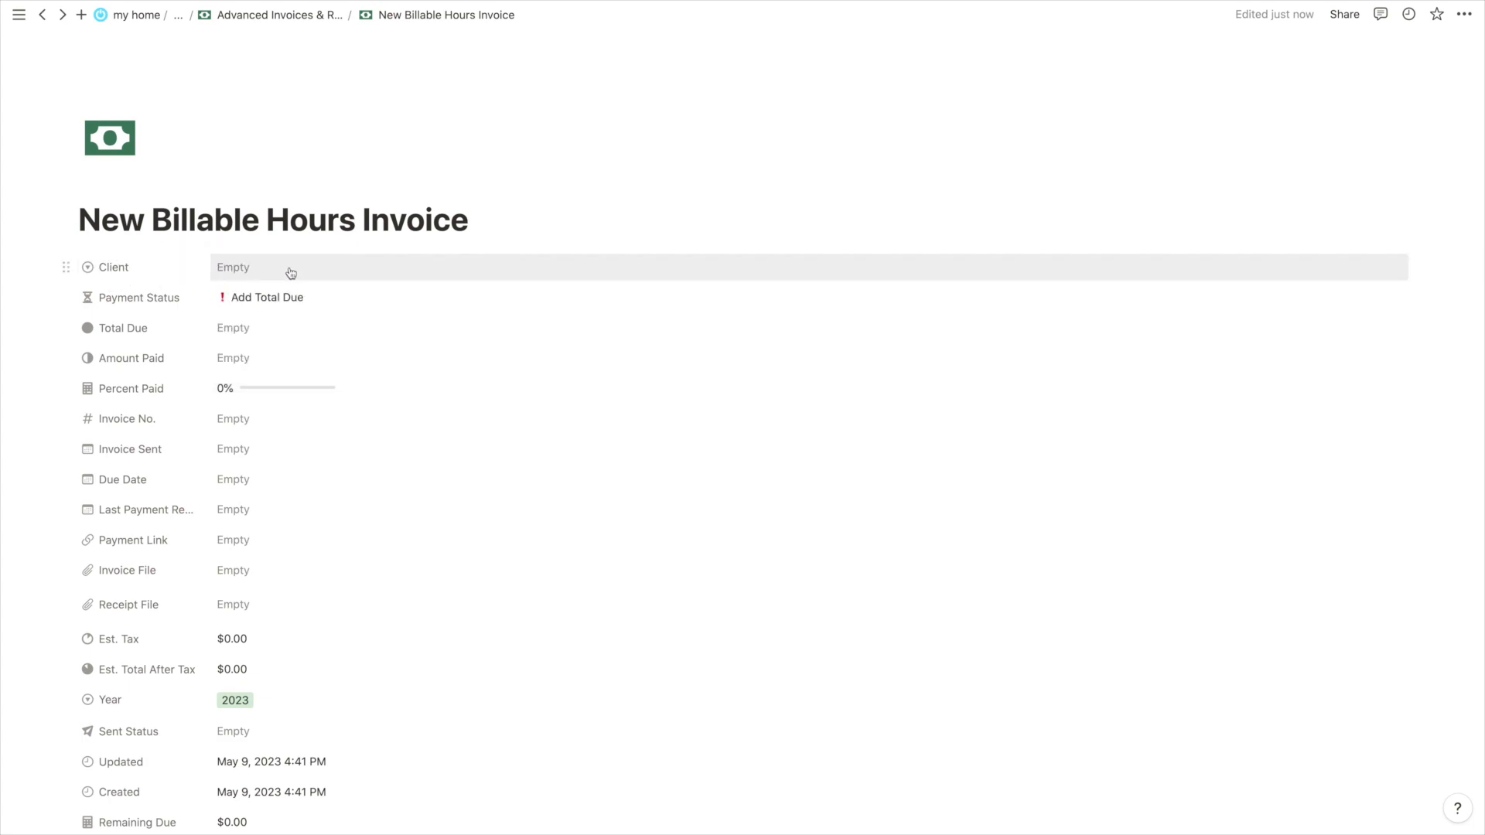
pyautogui.click(274, 276)
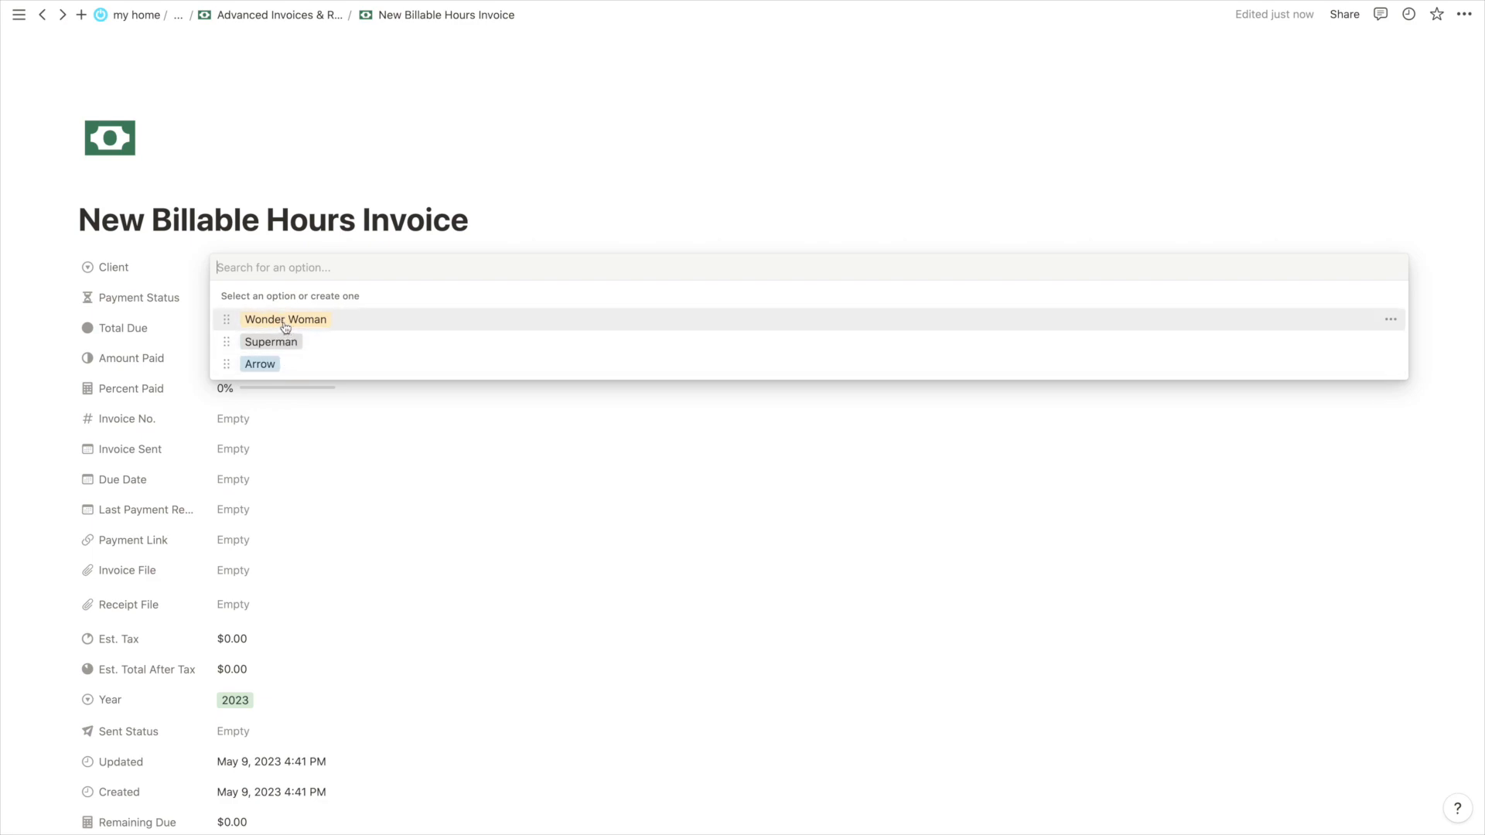
pyautogui.click(260, 363)
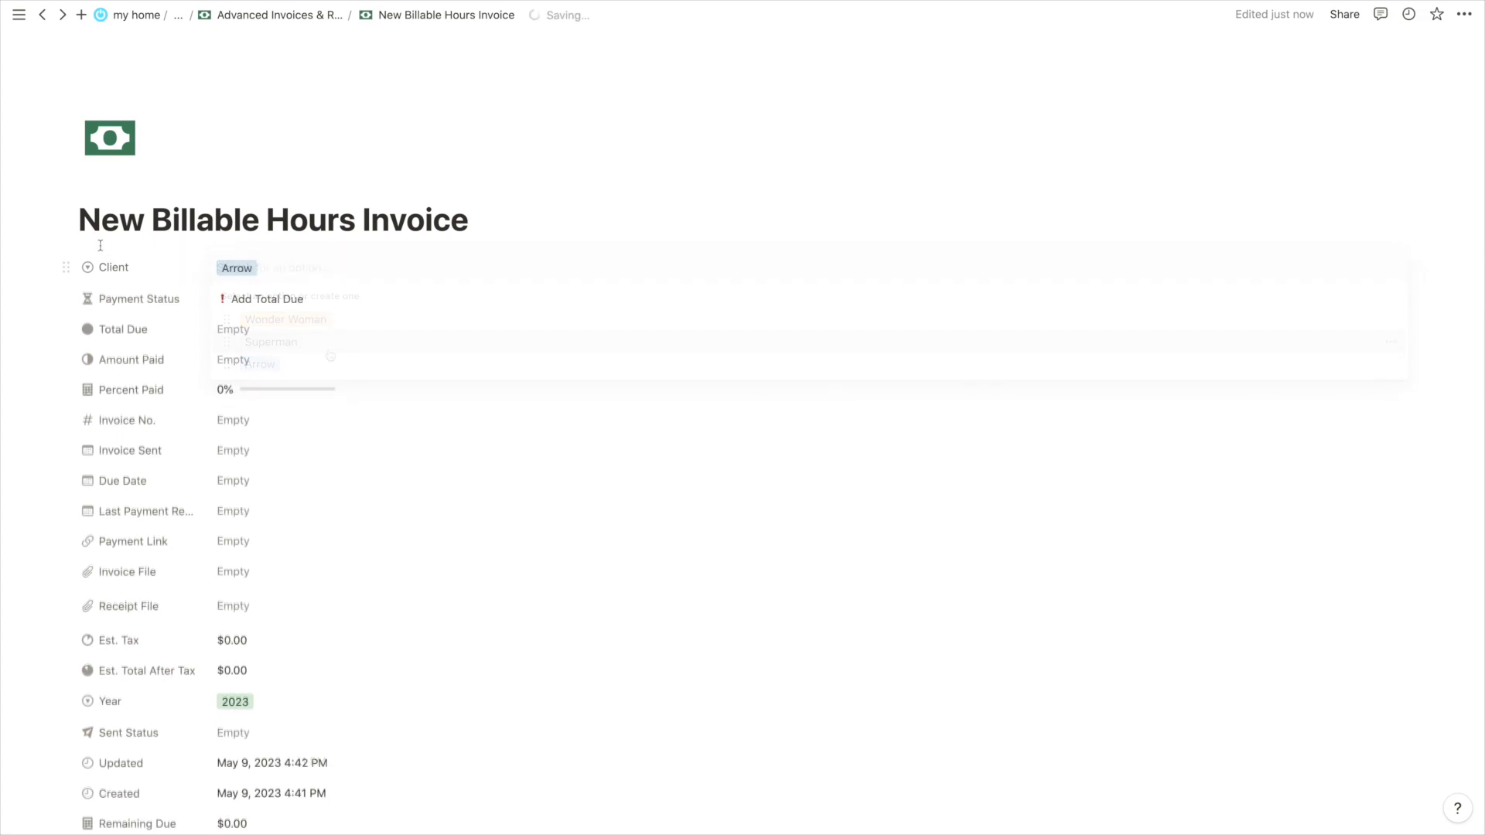
pyautogui.click(311, 263)
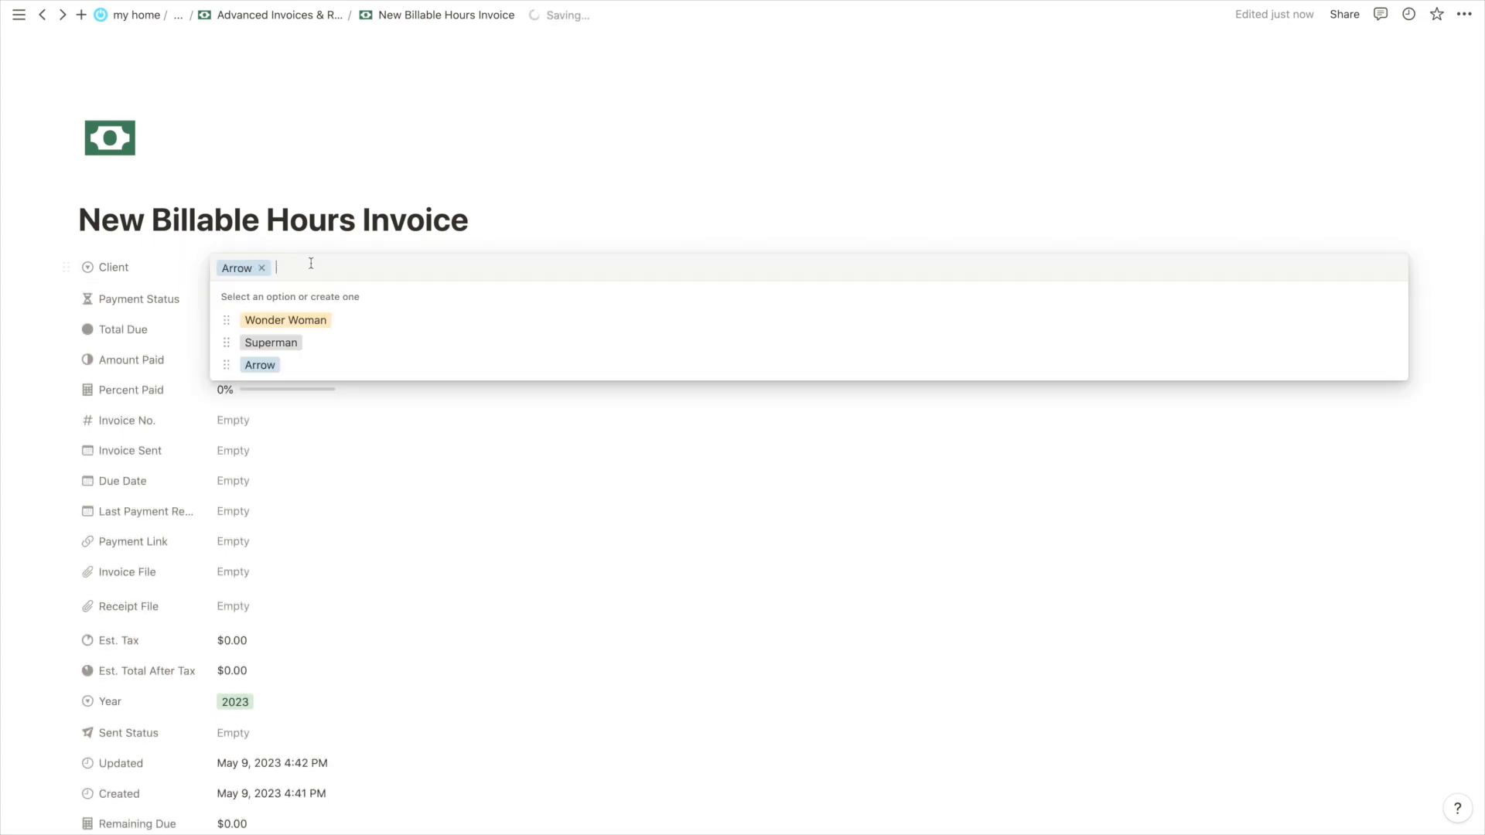
pyautogui.click(492, 235)
# Set the new invoice's Client to Wonder Woman
pyautogui.click(274, 264)
pyautogui.click(263, 316)
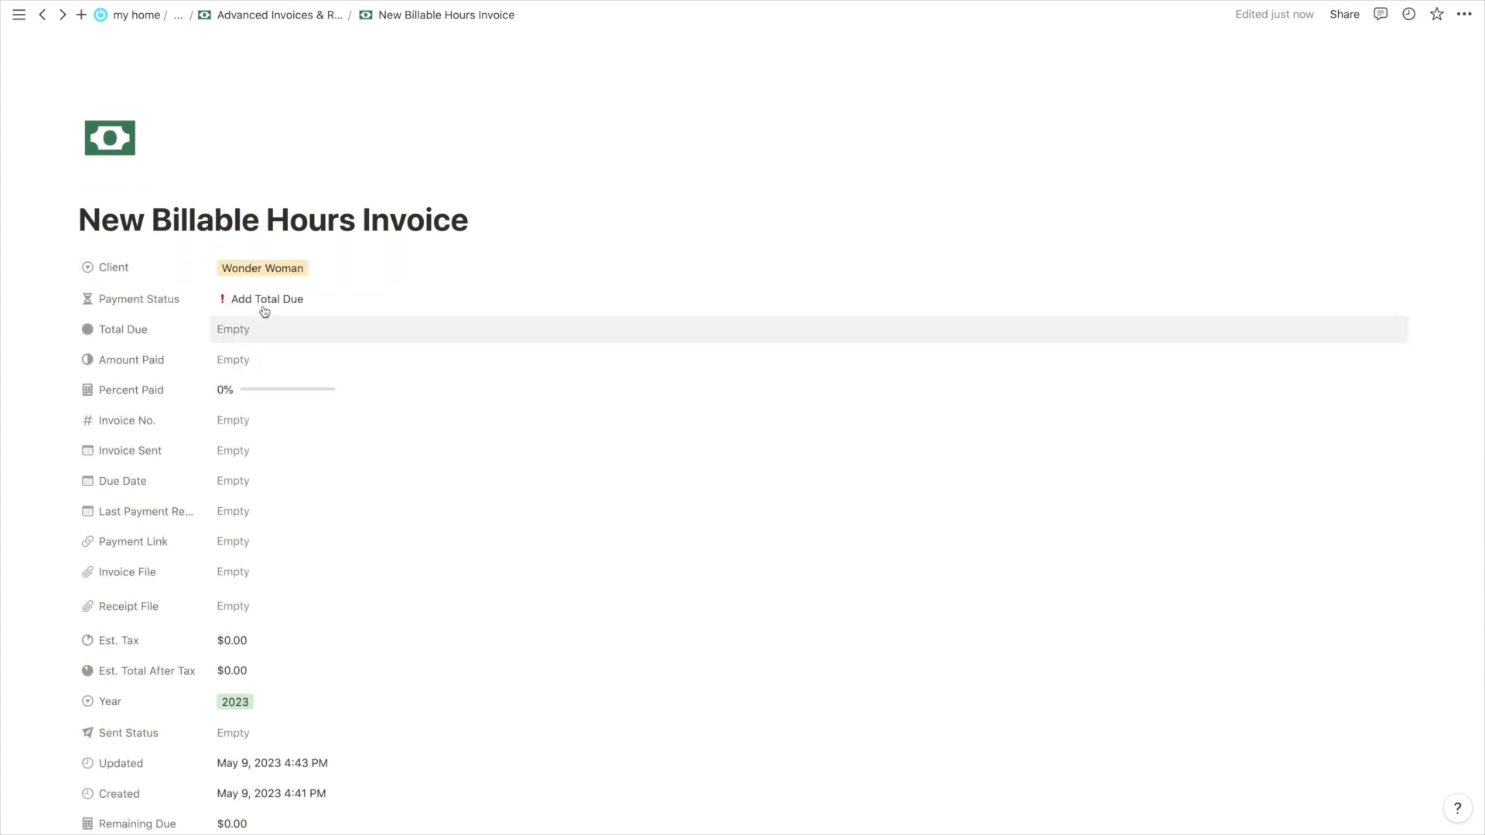
# Set the new invoice's Total Due to 5000 and check its Payment Status
pyautogui.scroll(-1, 232, 294)
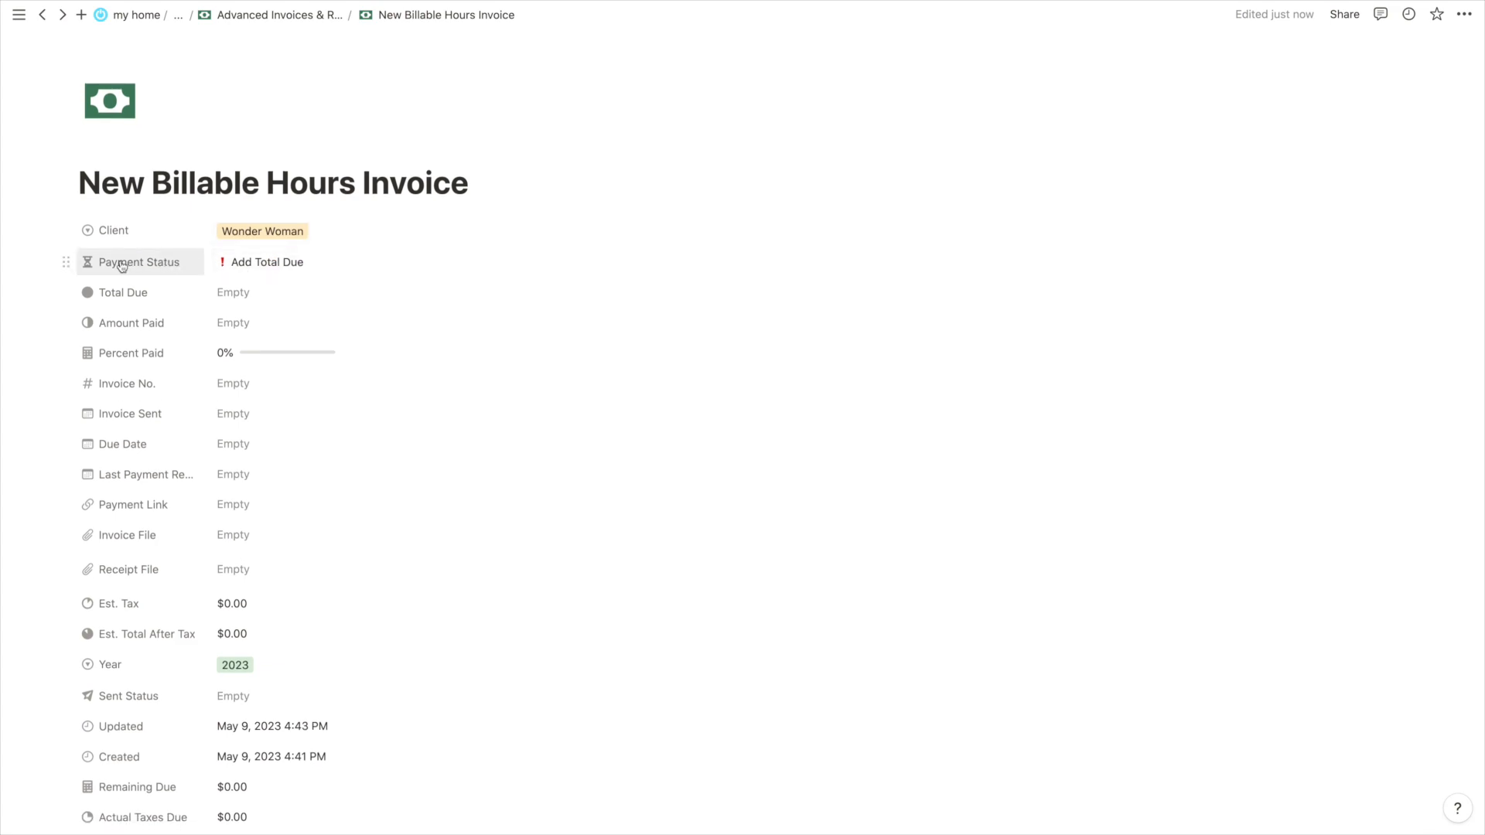
pyautogui.scroll(-1, 122, 266)
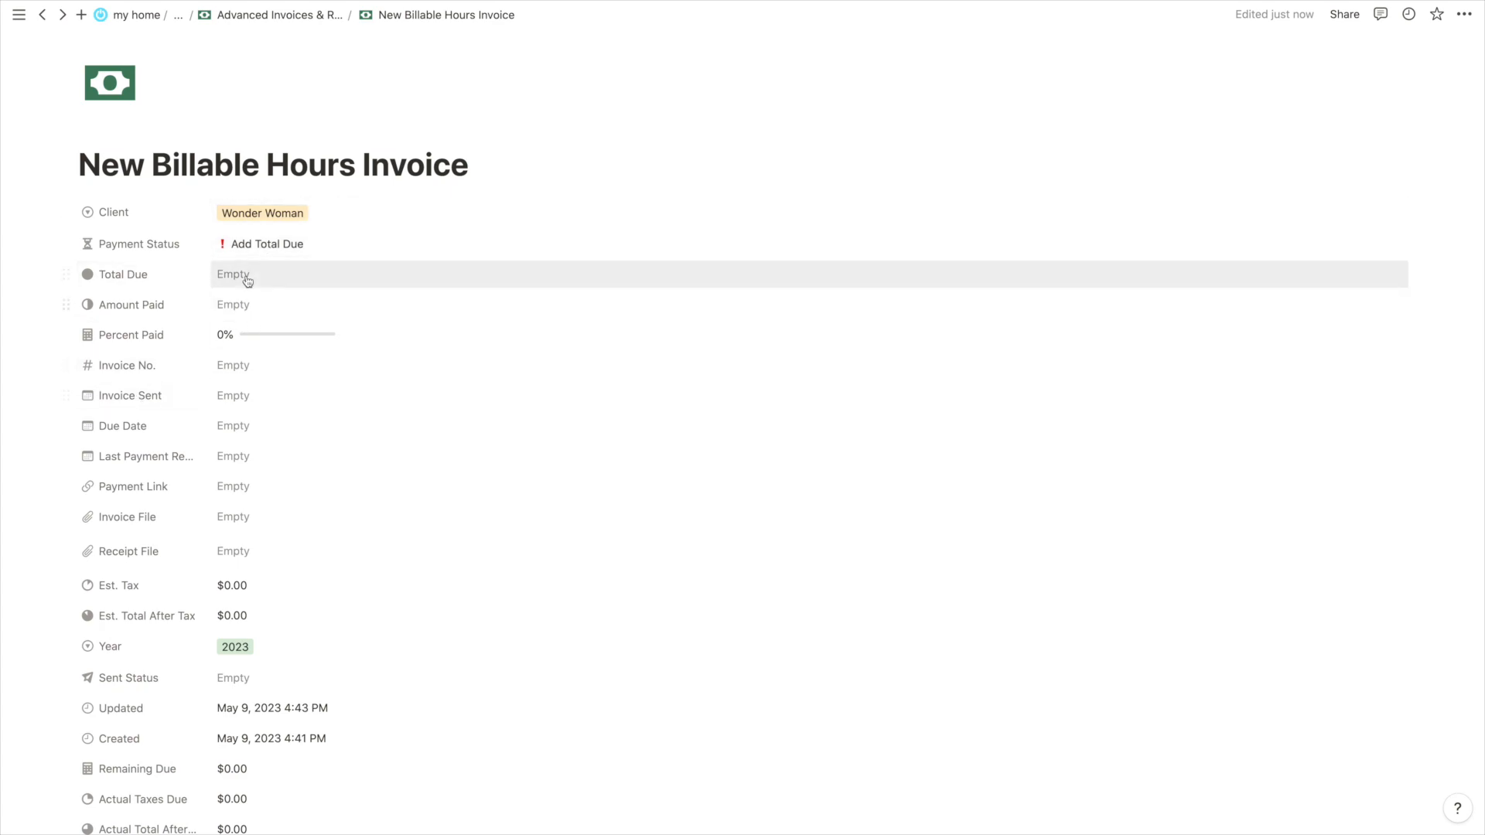
pyautogui.scroll(-1, 274, 253)
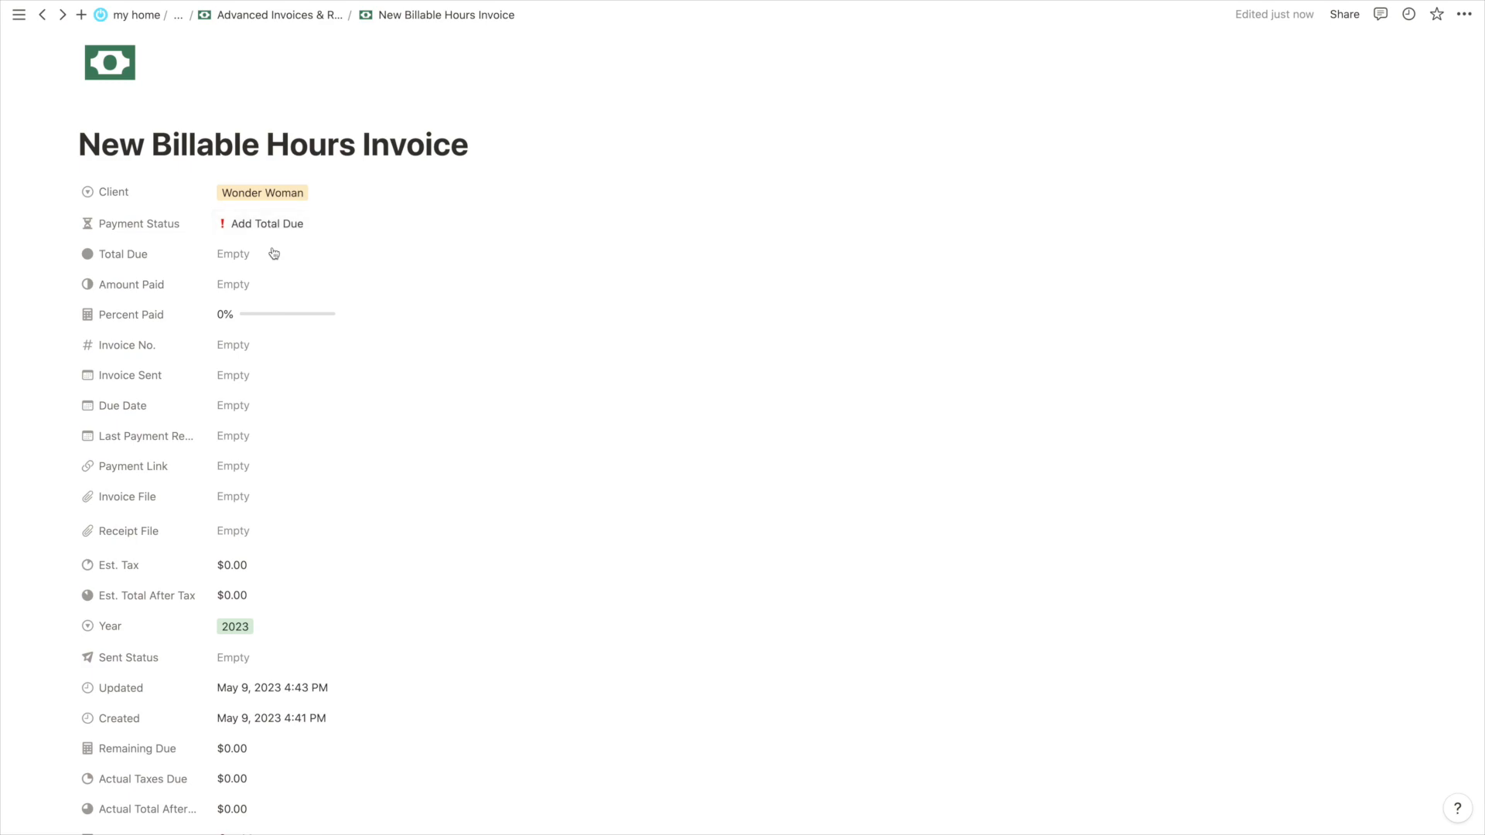
pyautogui.scroll(1, 293, 232)
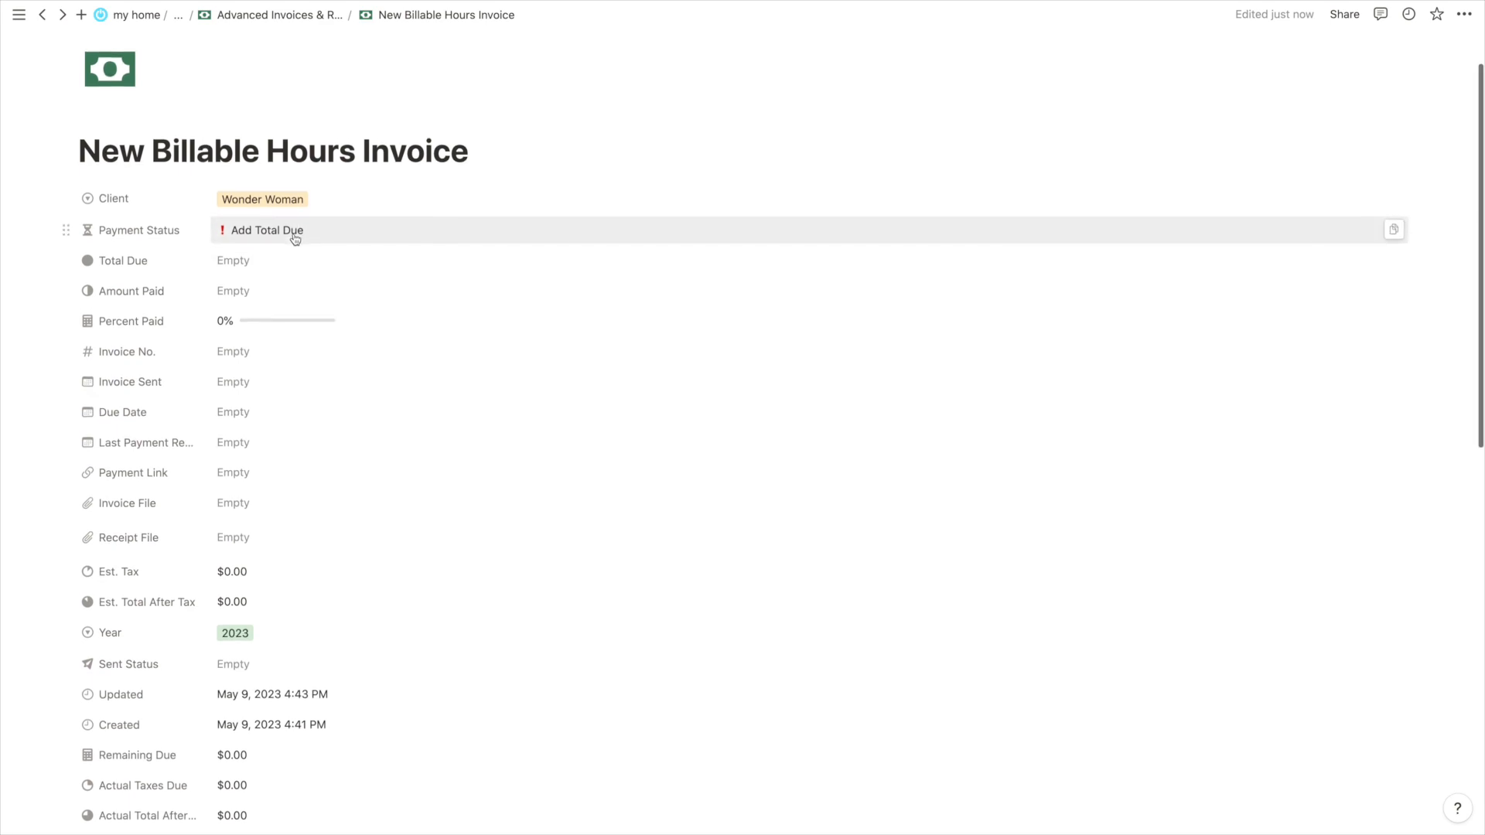
pyautogui.click(274, 259)
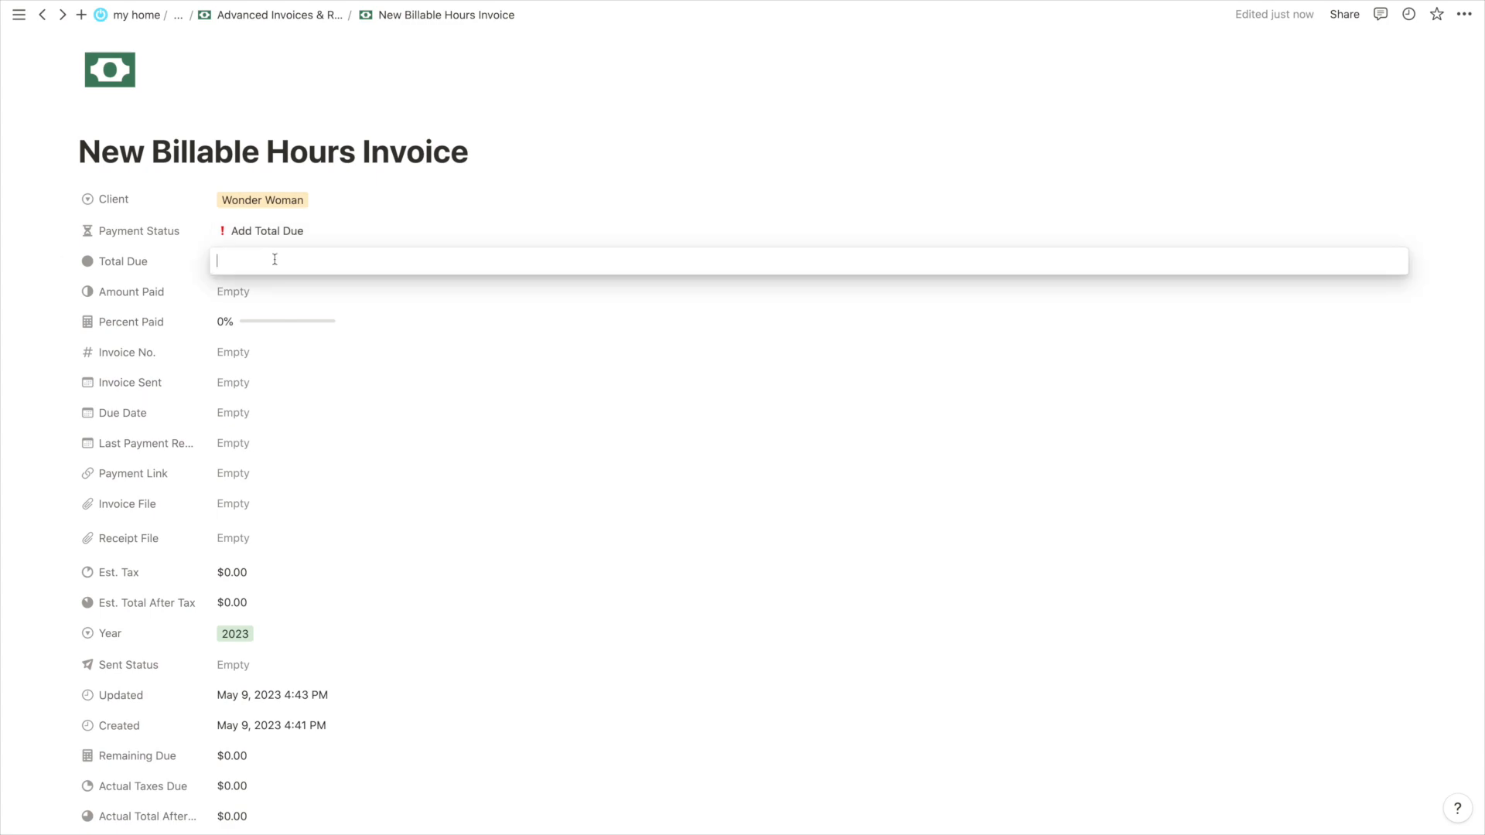
pyautogui.write('5000')
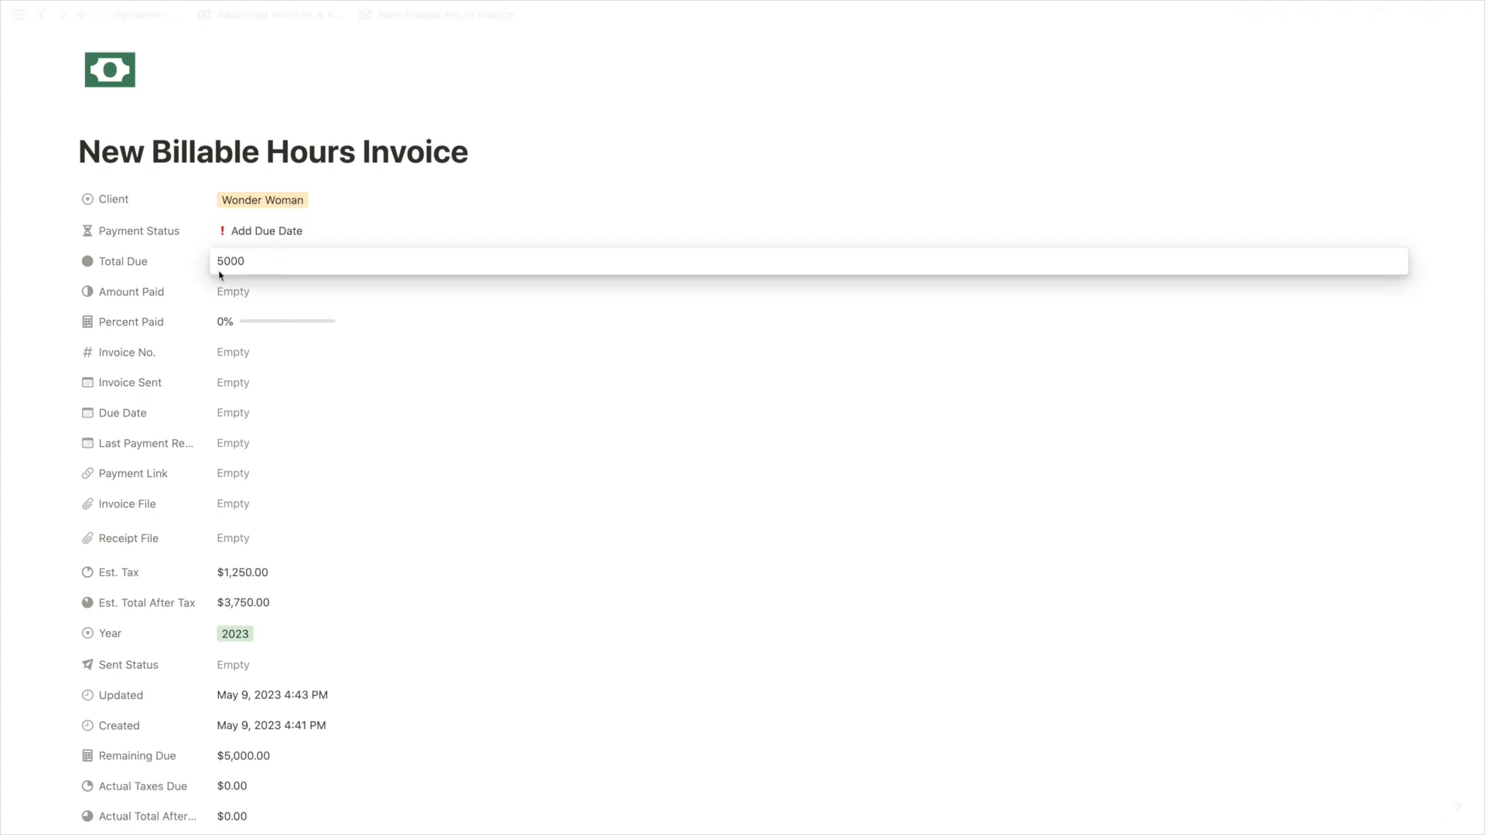
pyautogui.press('Return')
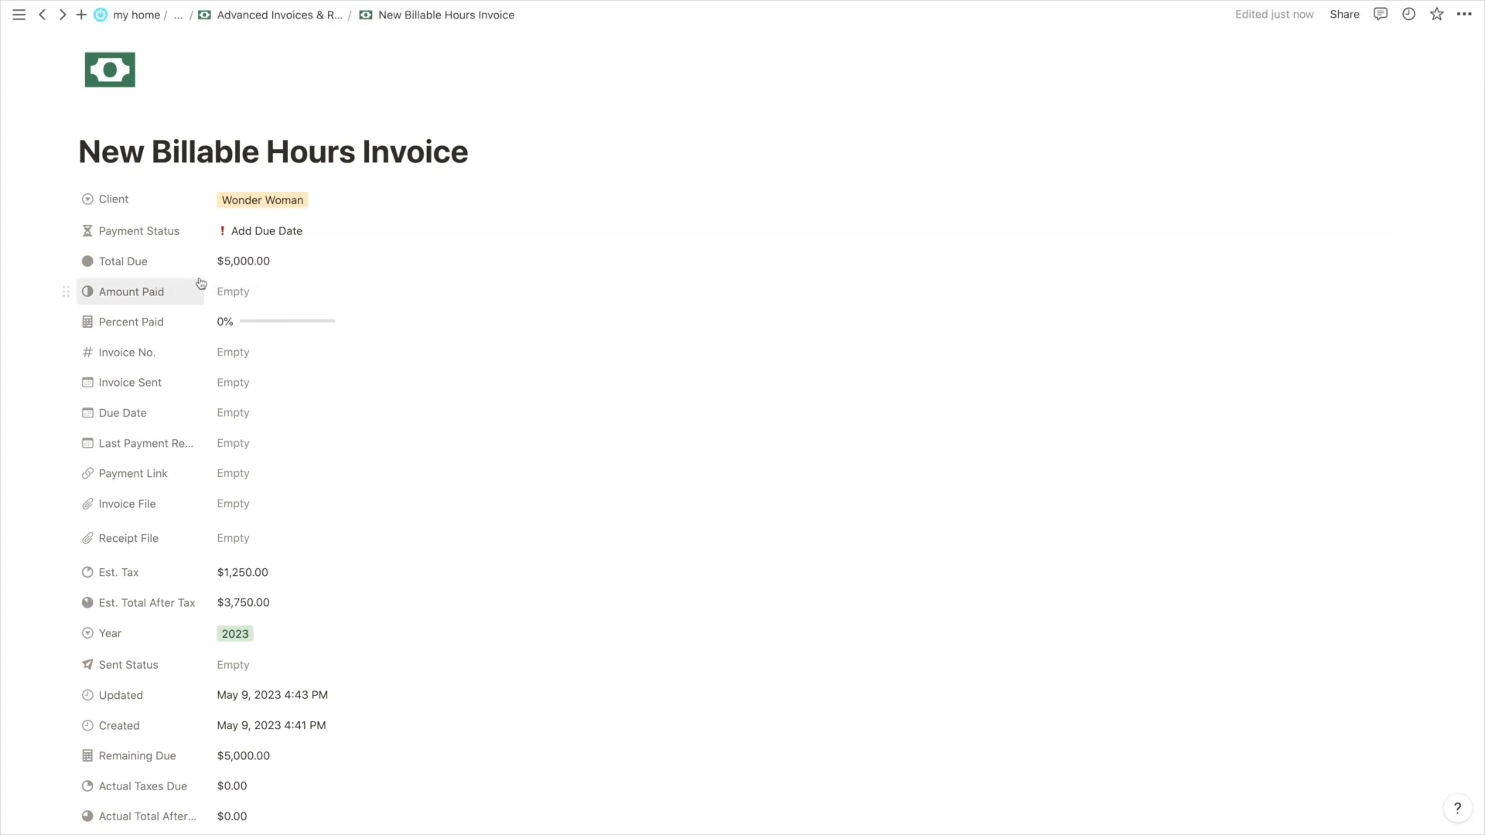
pyautogui.scroll(1, 241, 278)
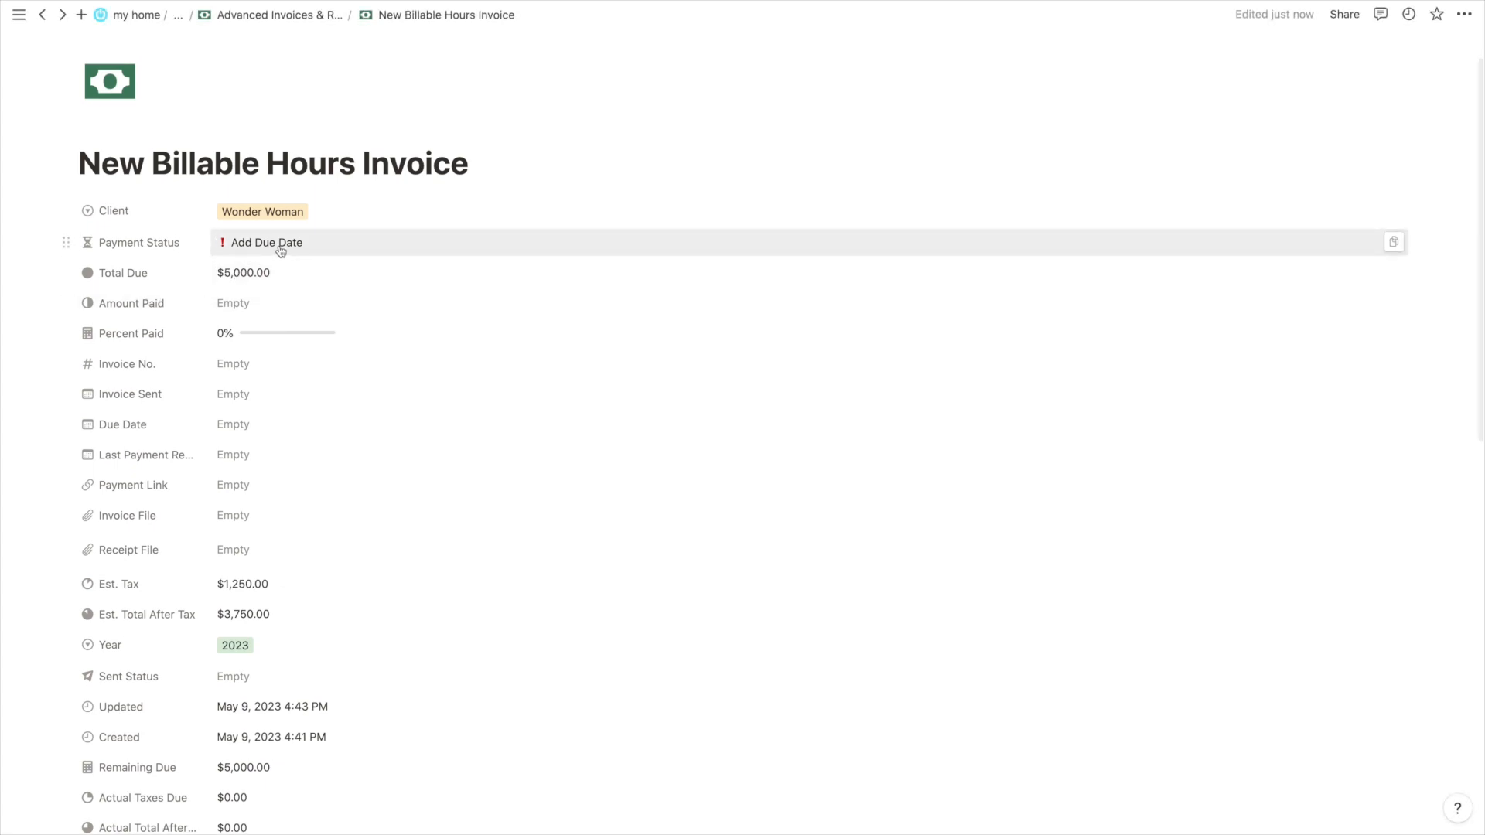
# Set the new invoice's Due Date to June 1, 2023
pyautogui.scroll(-1, 244, 246)
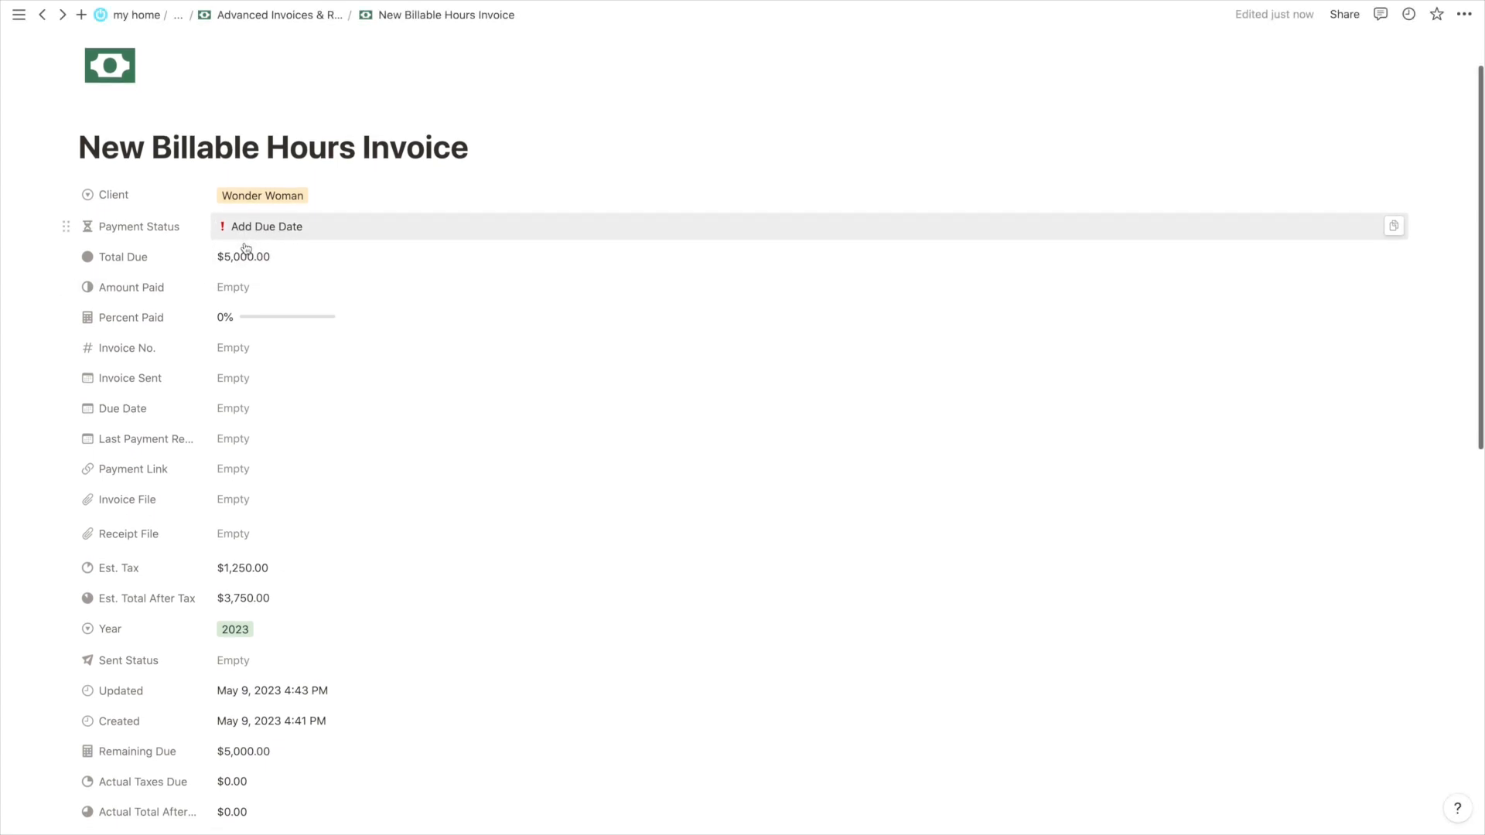
pyautogui.click(287, 410)
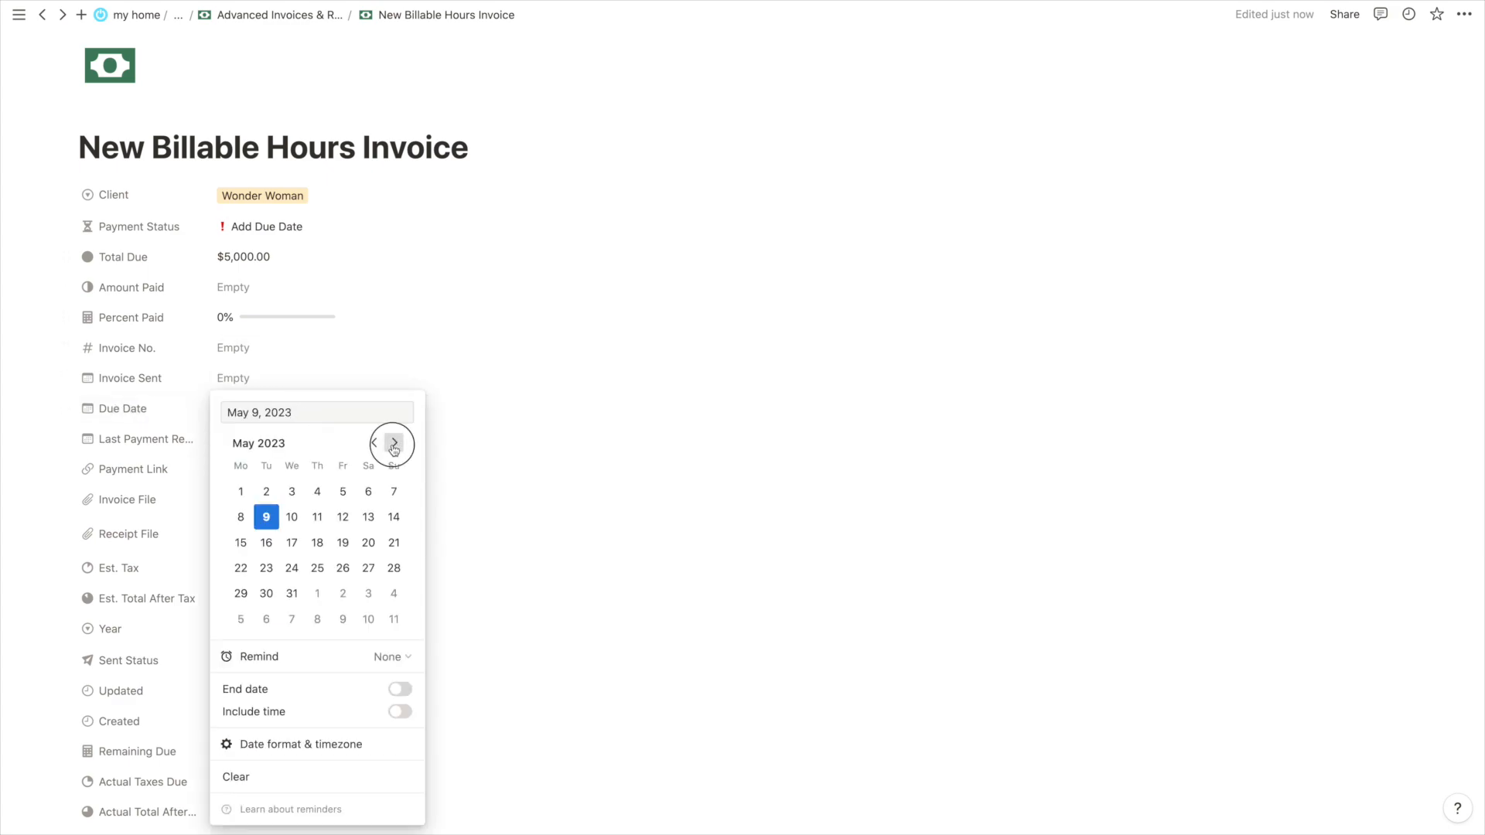
pyautogui.click(394, 442)
pyautogui.click(317, 495)
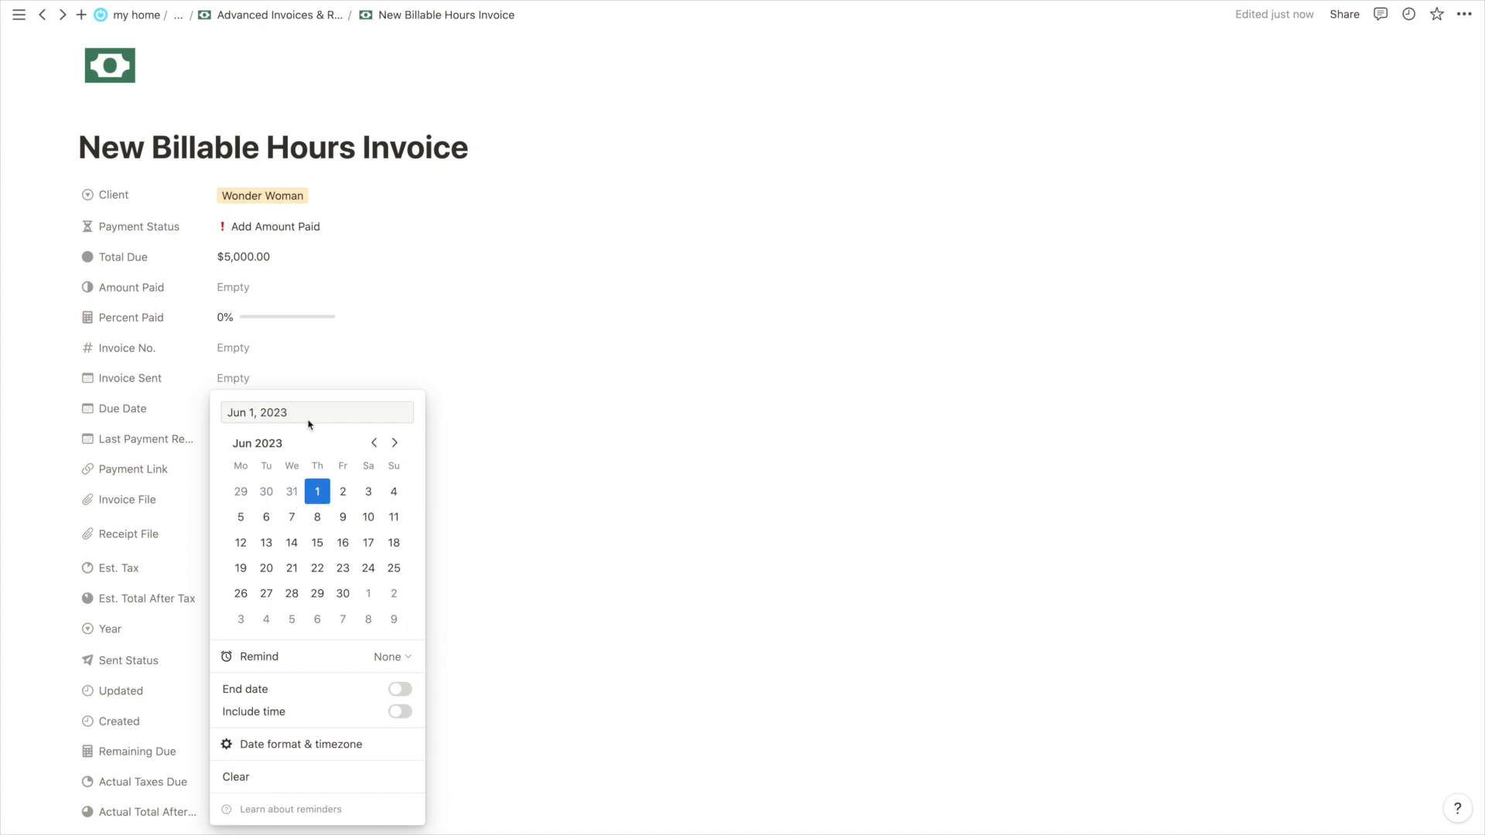
pyautogui.click(302, 271)
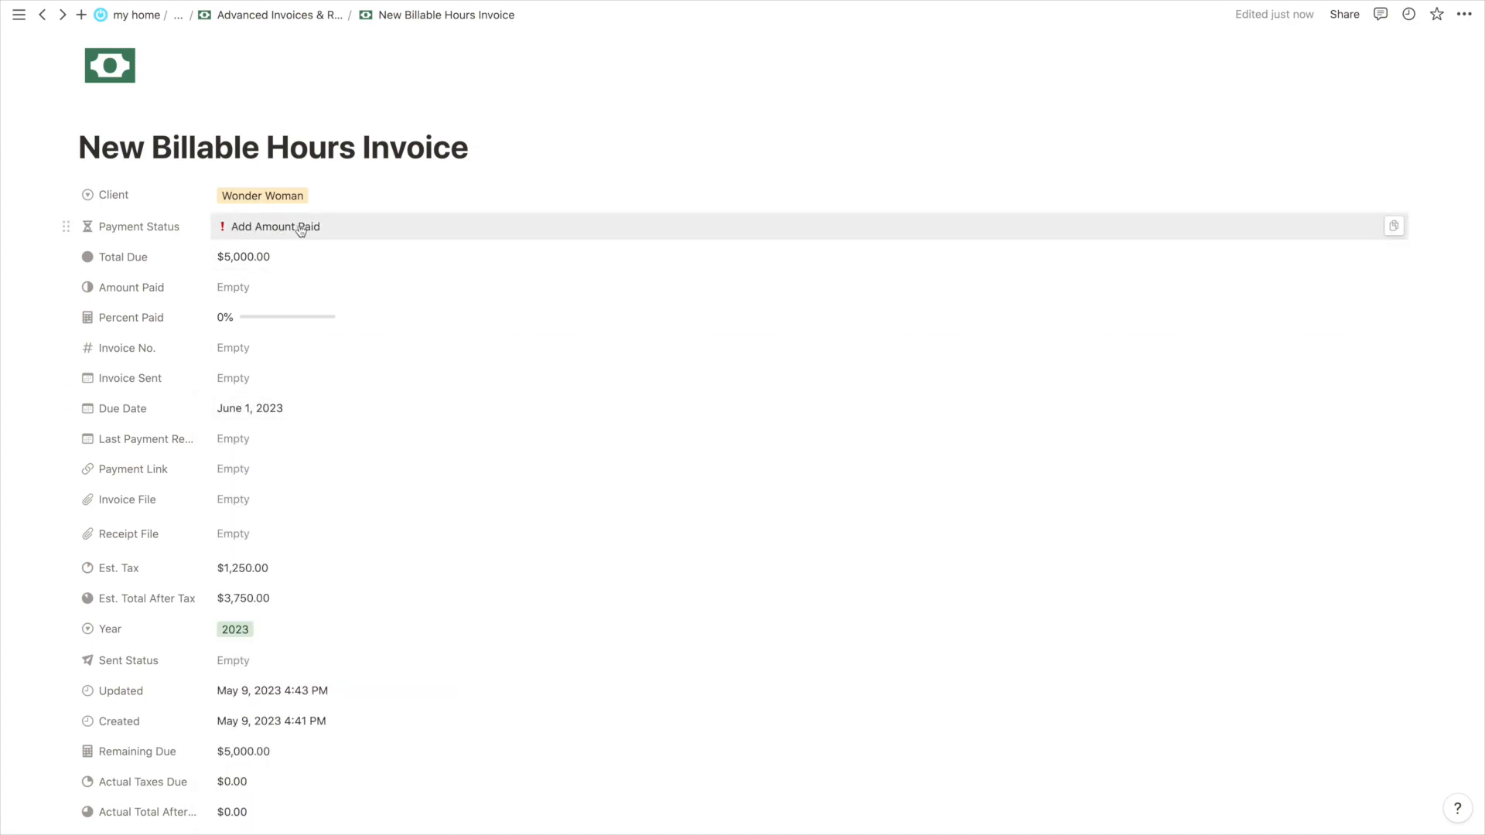
# Set the new invoice's Amount Paid to 0
pyautogui.click(237, 289)
pyautogui.write('0')
pyautogui.click(193, 265)
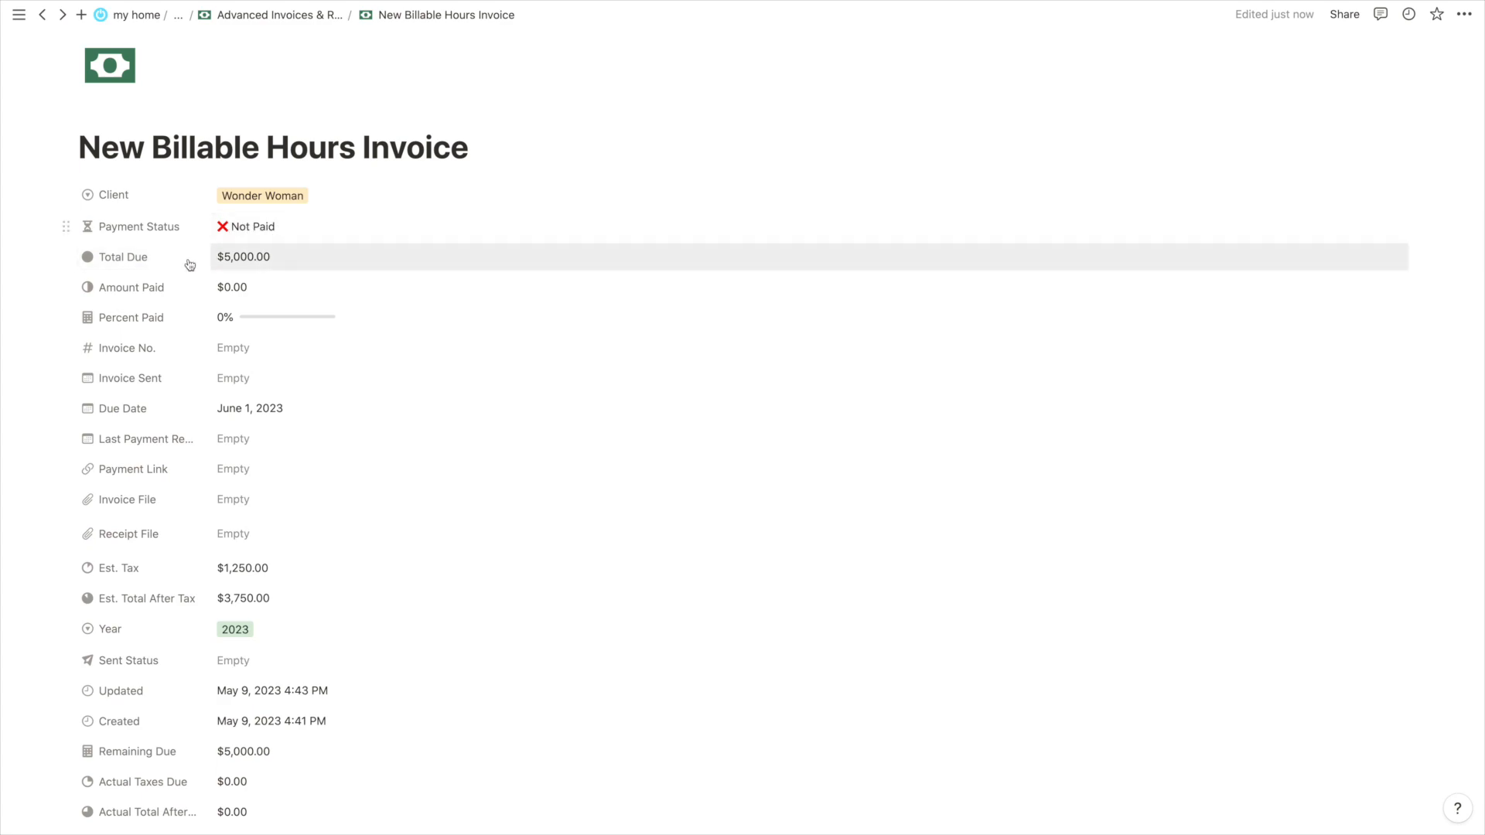
# Clear the invoice's Amount Paid and enter 0 again to compare how the Payment Status responds
pyautogui.click(247, 289)
pyautogui.press('BackSpace')
pyautogui.press('BackSpace')
pyautogui.press('BackSpace')
pyautogui.press('BackSpace')
pyautogui.click(175, 280)
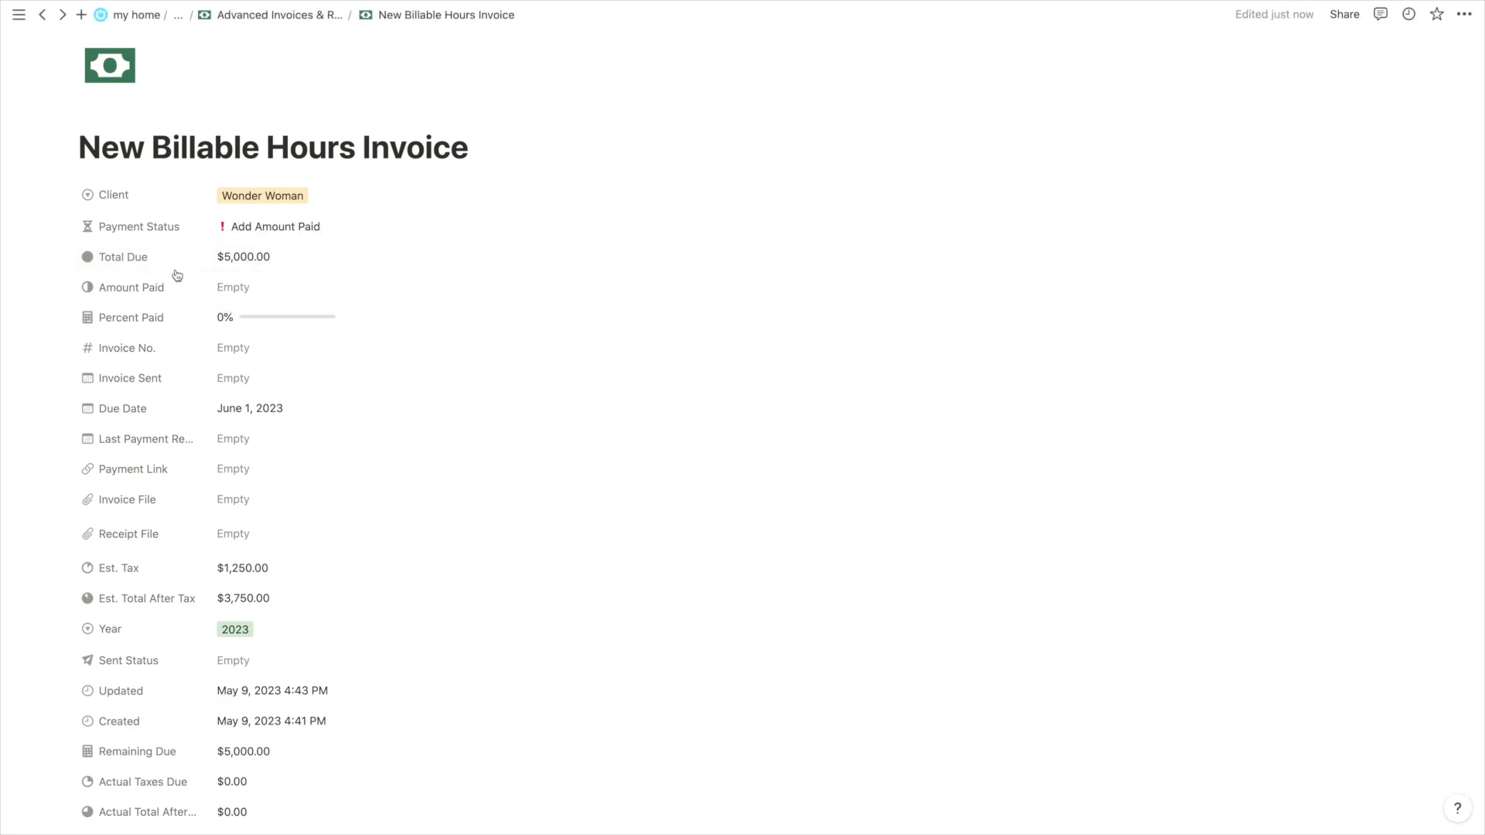
pyautogui.click(239, 288)
pyautogui.write('0')
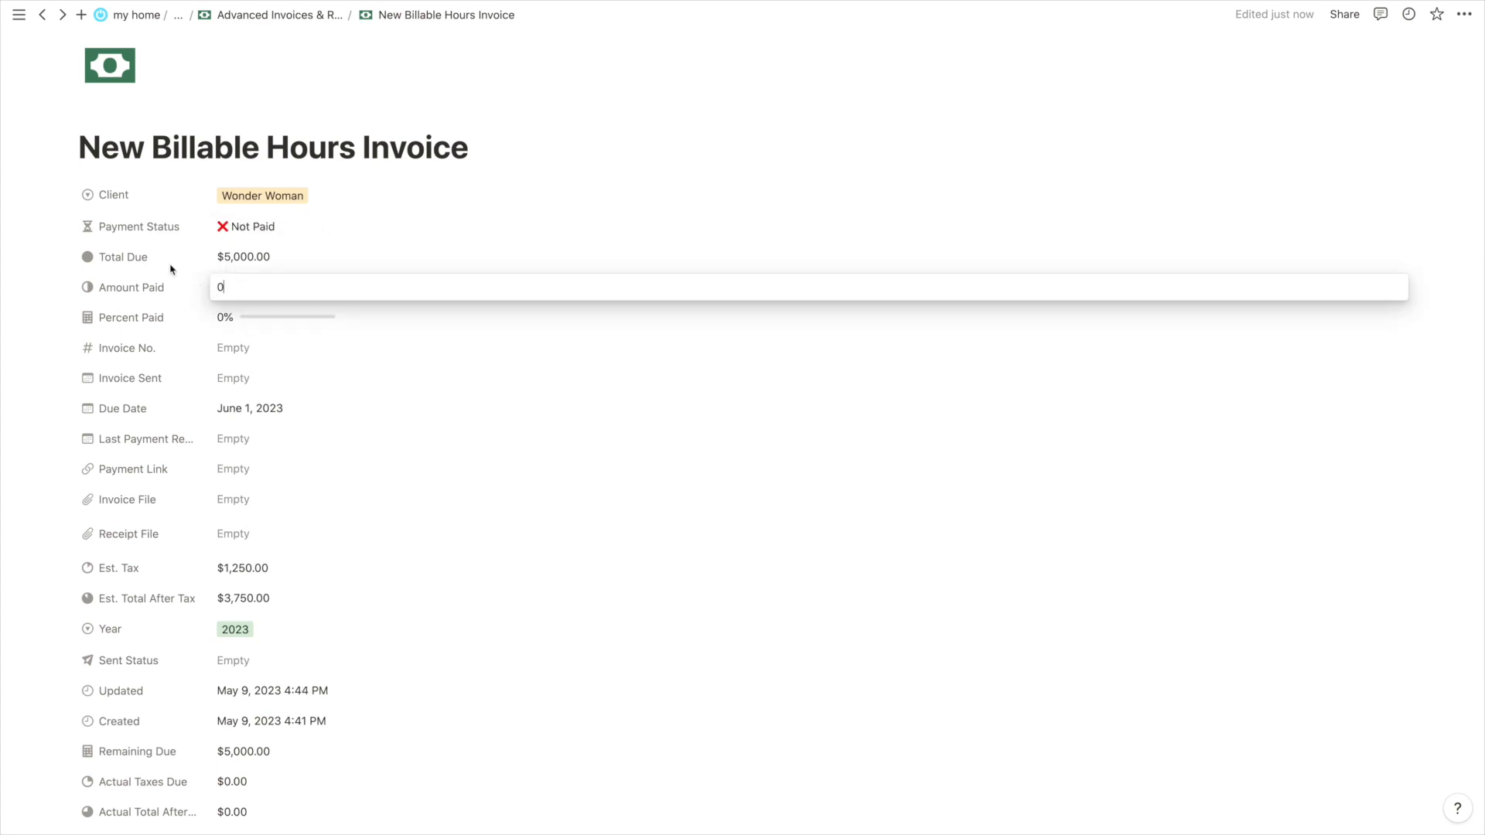
pyautogui.click(169, 268)
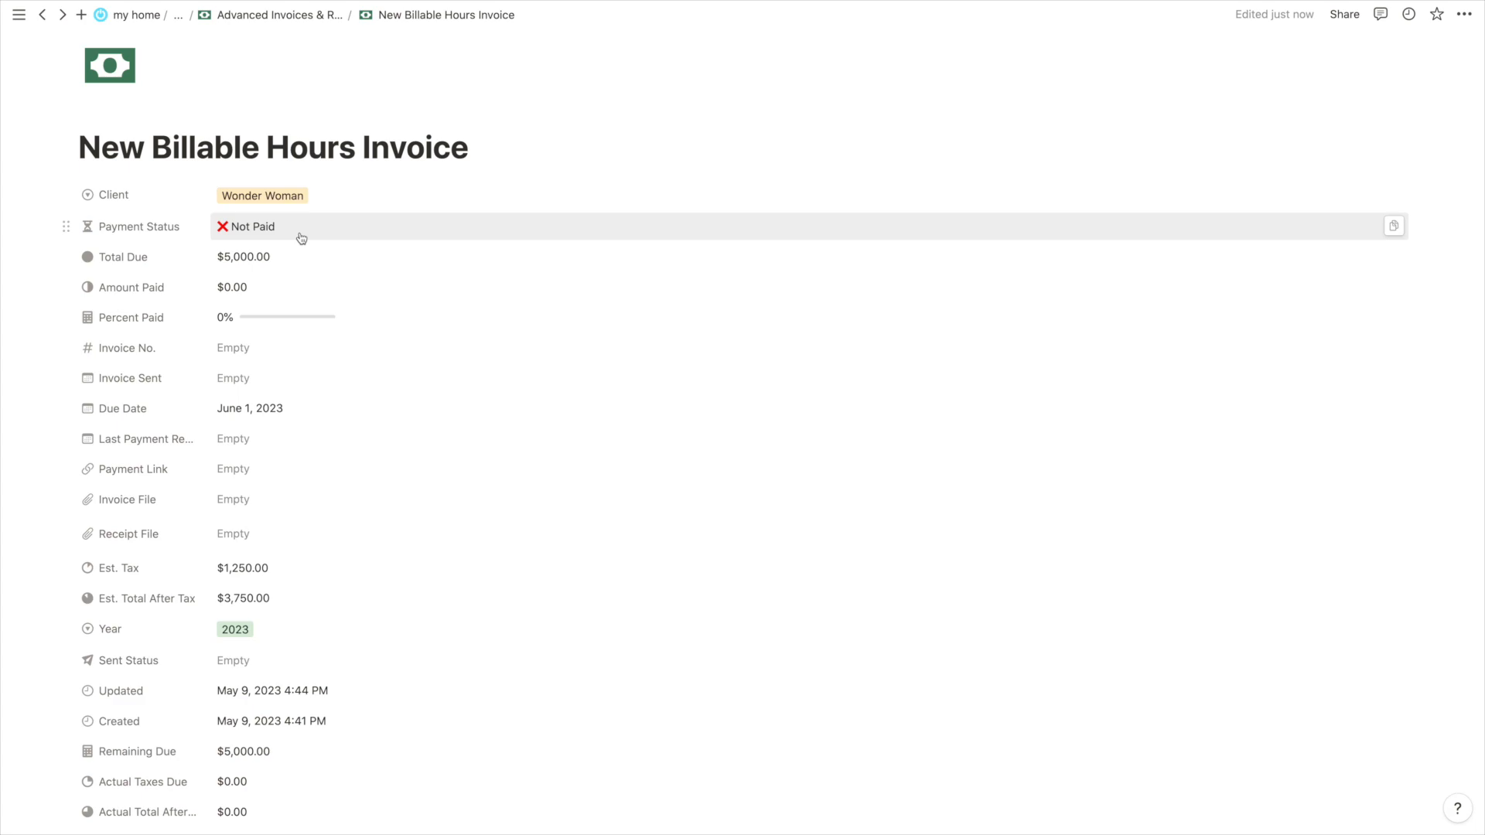
# Clear both the Amount Paid and the Due Date of the new invoice
pyautogui.click(254, 289)
pyautogui.press('BackSpace')
pyautogui.click(259, 408)
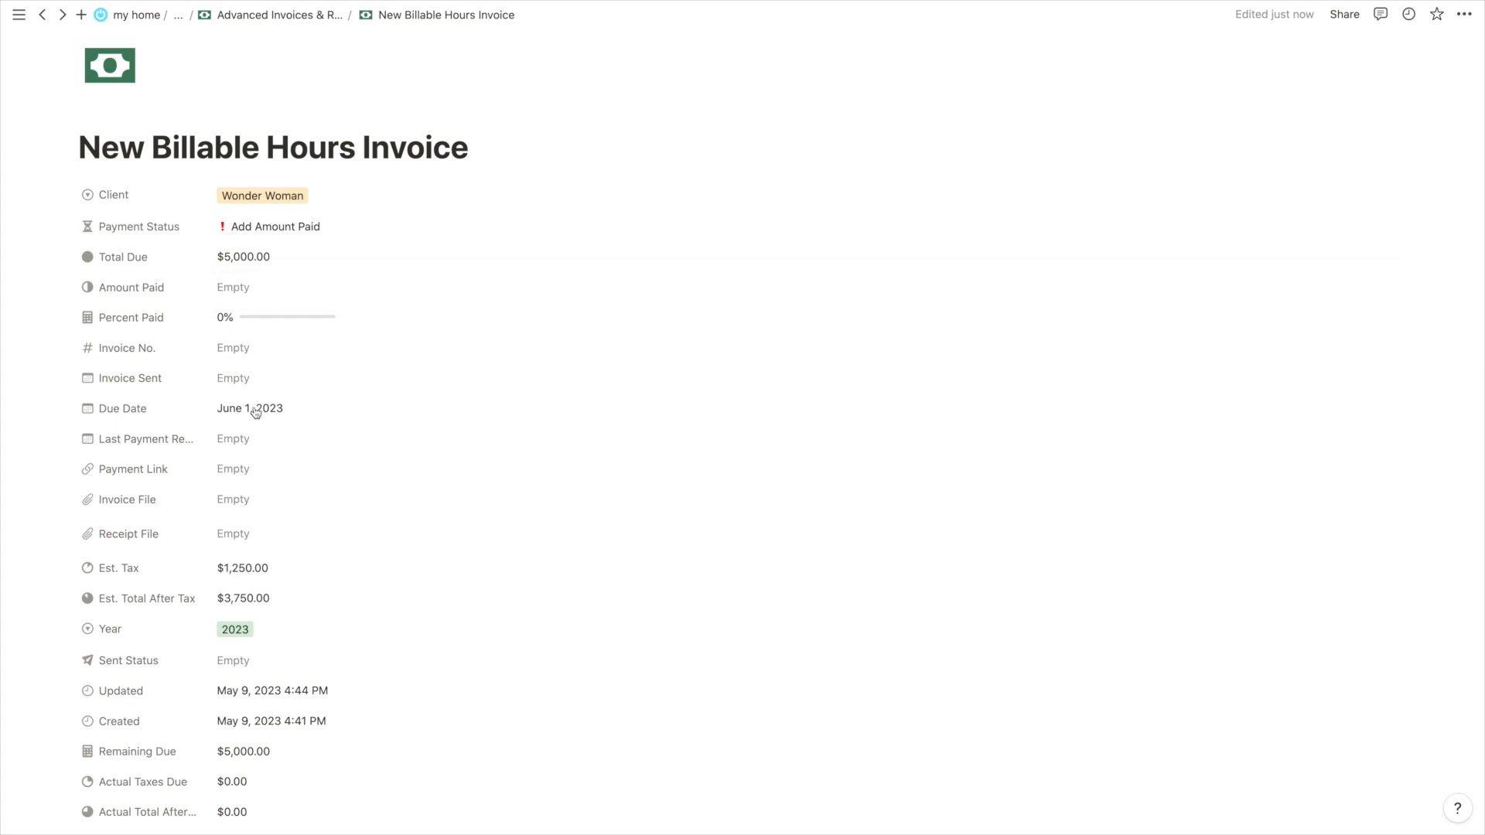
pyautogui.click(258, 409)
pyautogui.click(250, 779)
pyautogui.click(174, 438)
pyautogui.click(212, 244)
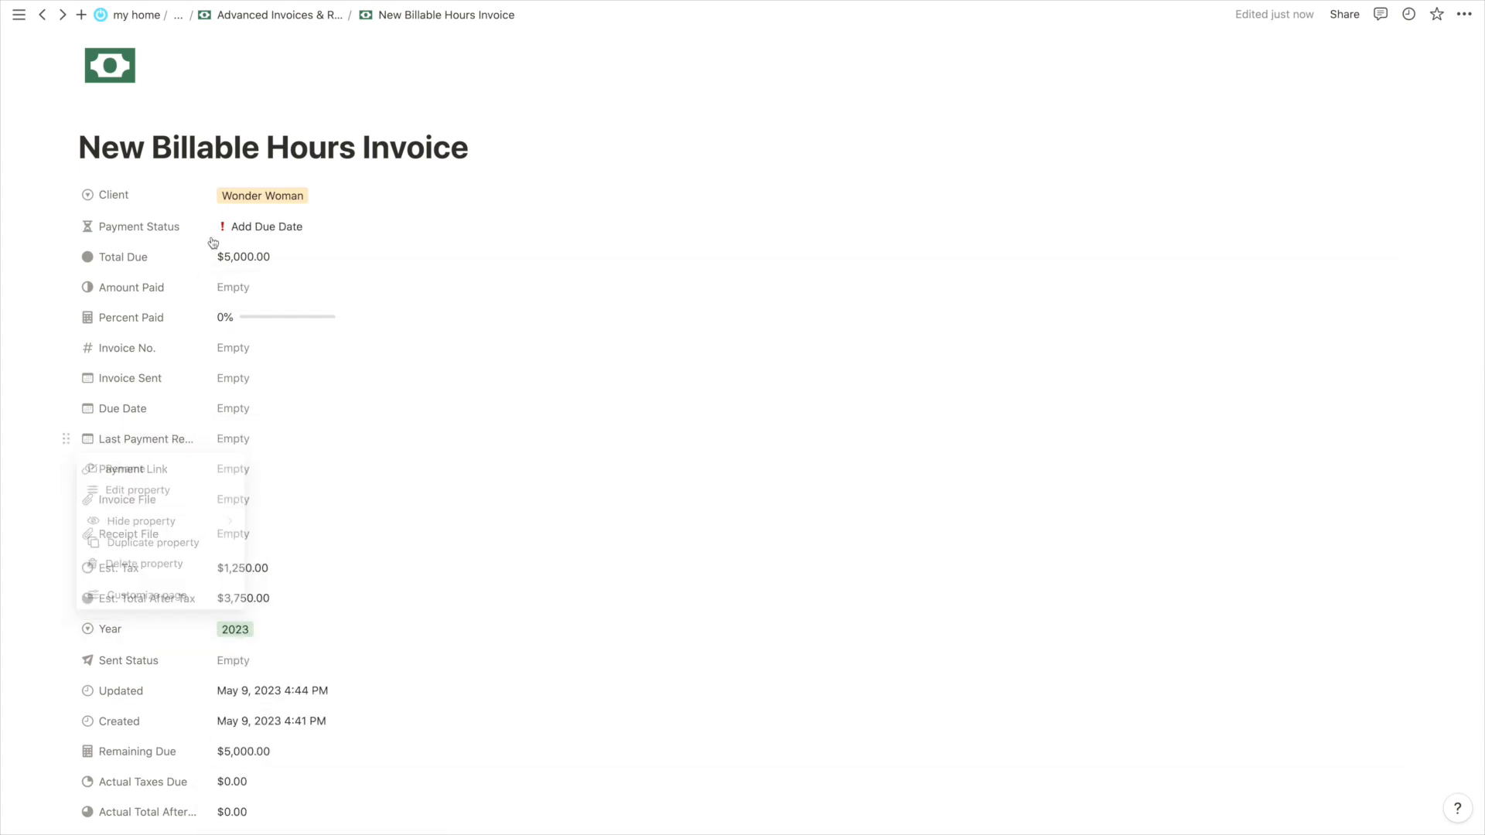
# Set the invoice's Due Date to June 1, 2023 and its Amount Paid to 0
pyautogui.click(240, 409)
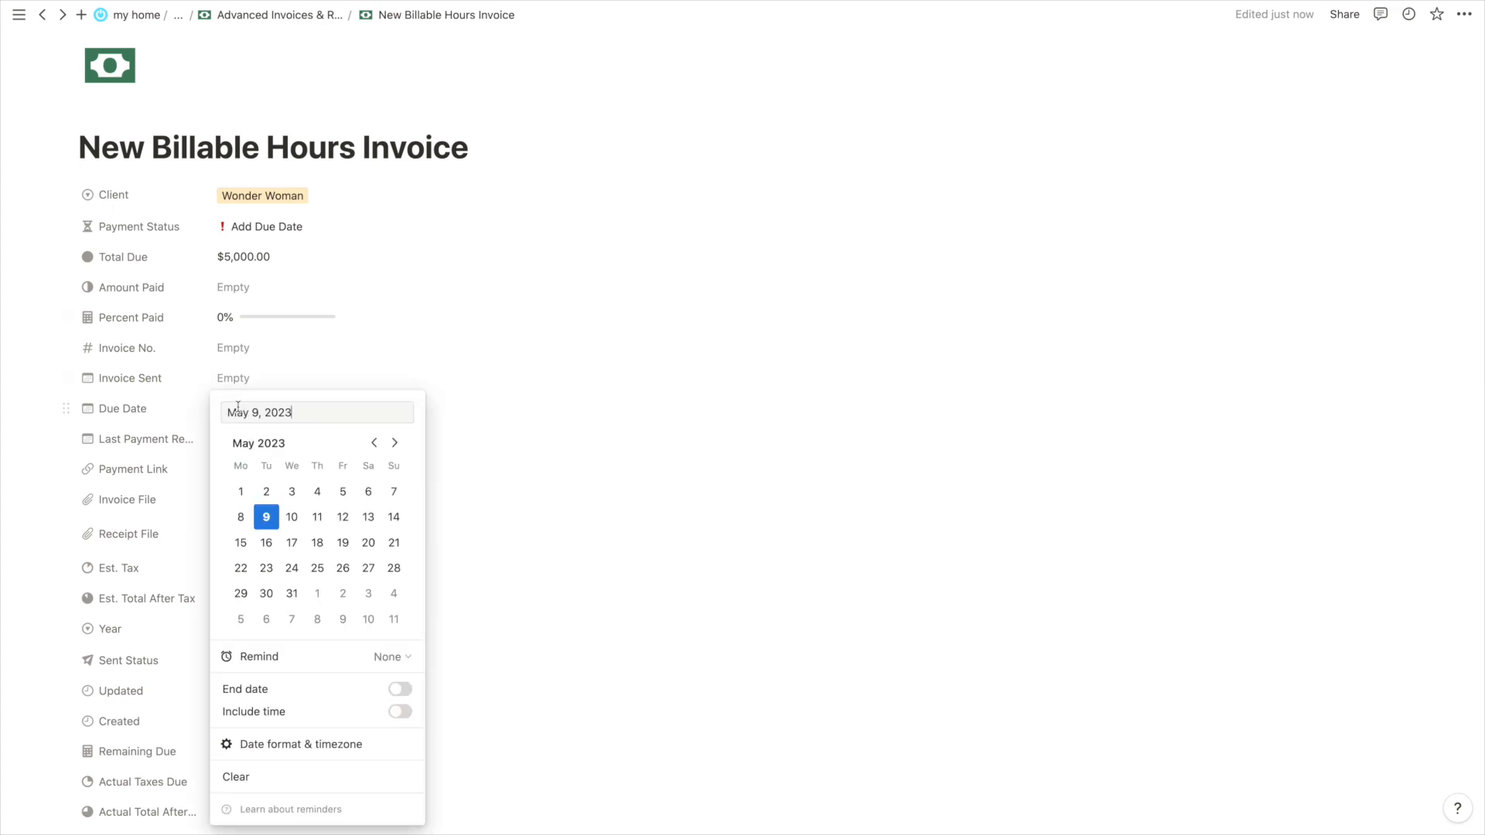
pyautogui.click(395, 442)
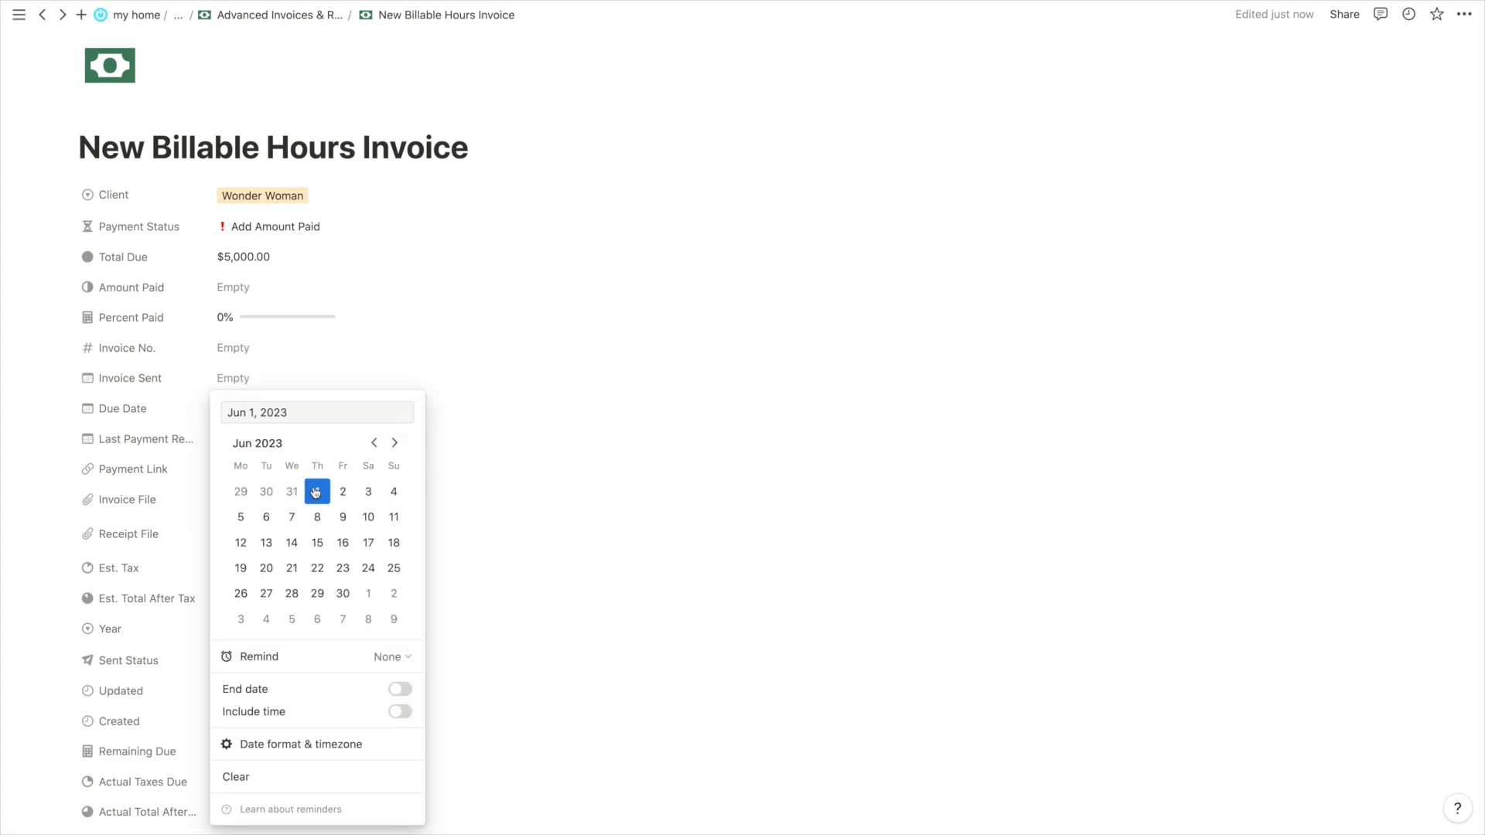
pyautogui.click(317, 491)
pyautogui.click(236, 285)
pyautogui.write('0')
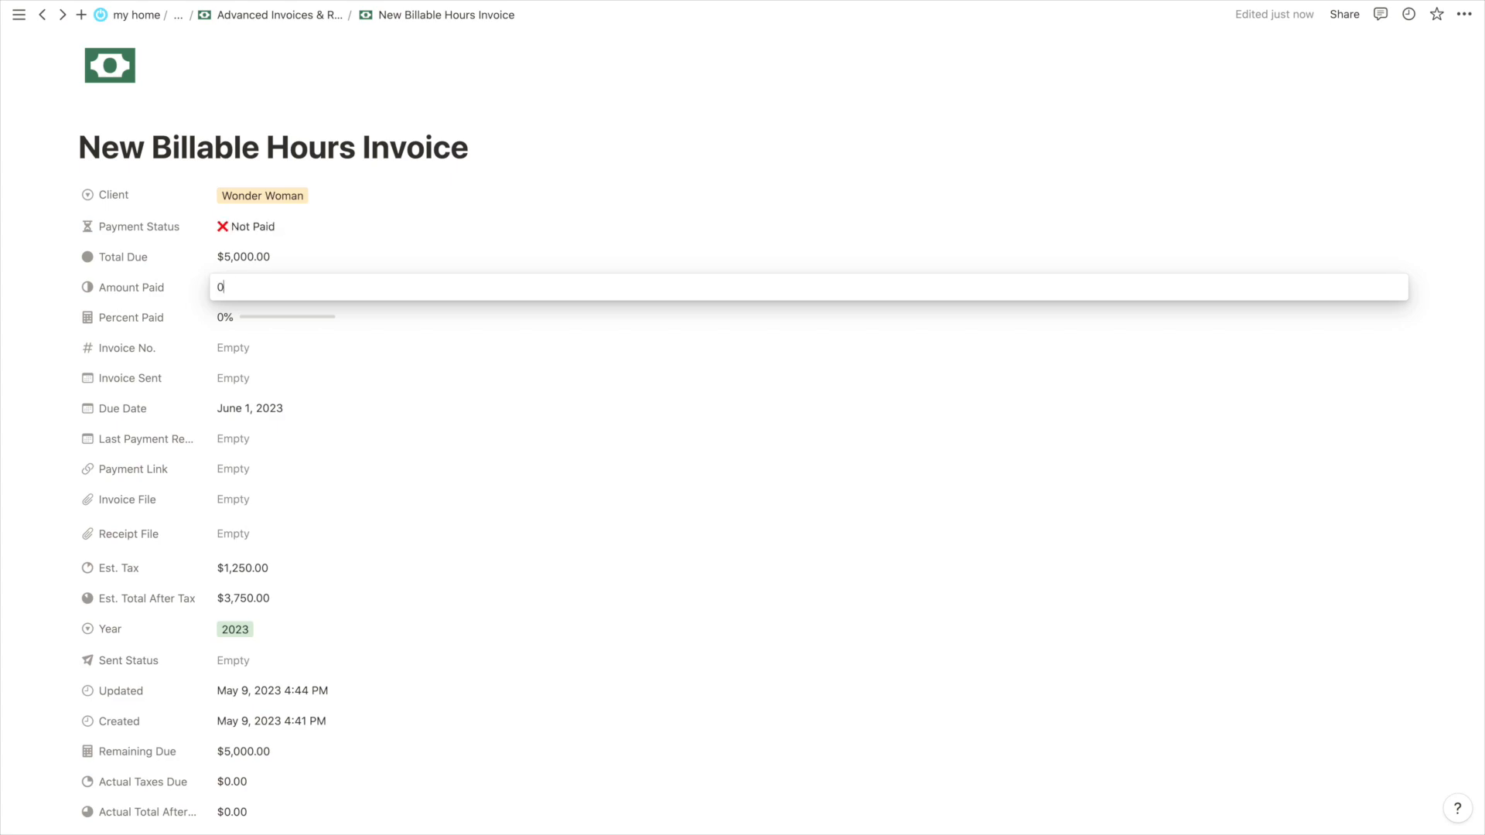
pyautogui.press('Return')
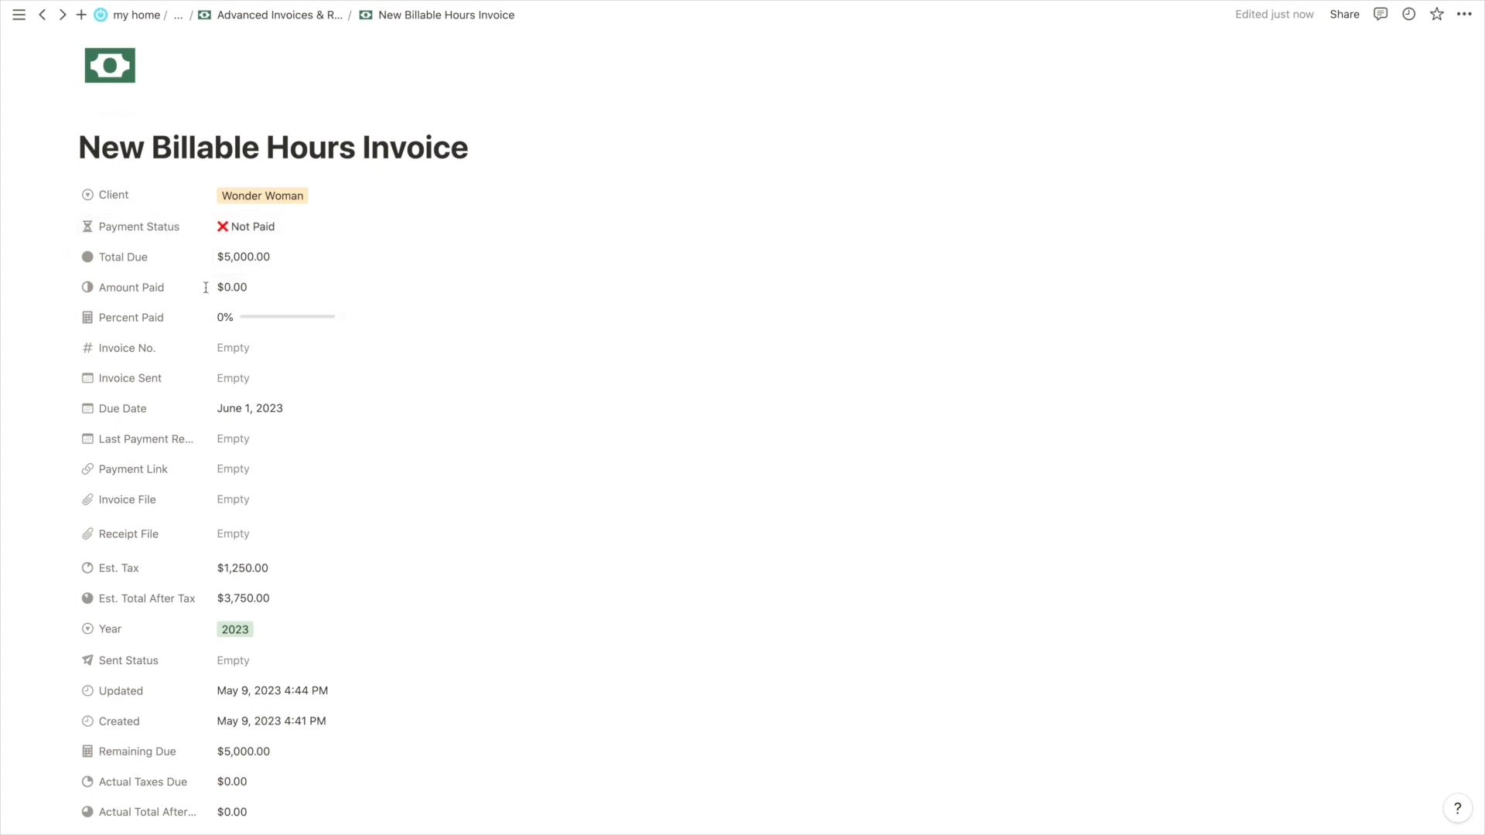
# Look at the Invoice No. field and the last payment date's calendar without entering anything
pyautogui.scroll(-1, 206, 288)
pyautogui.scroll(-1, 205, 288)
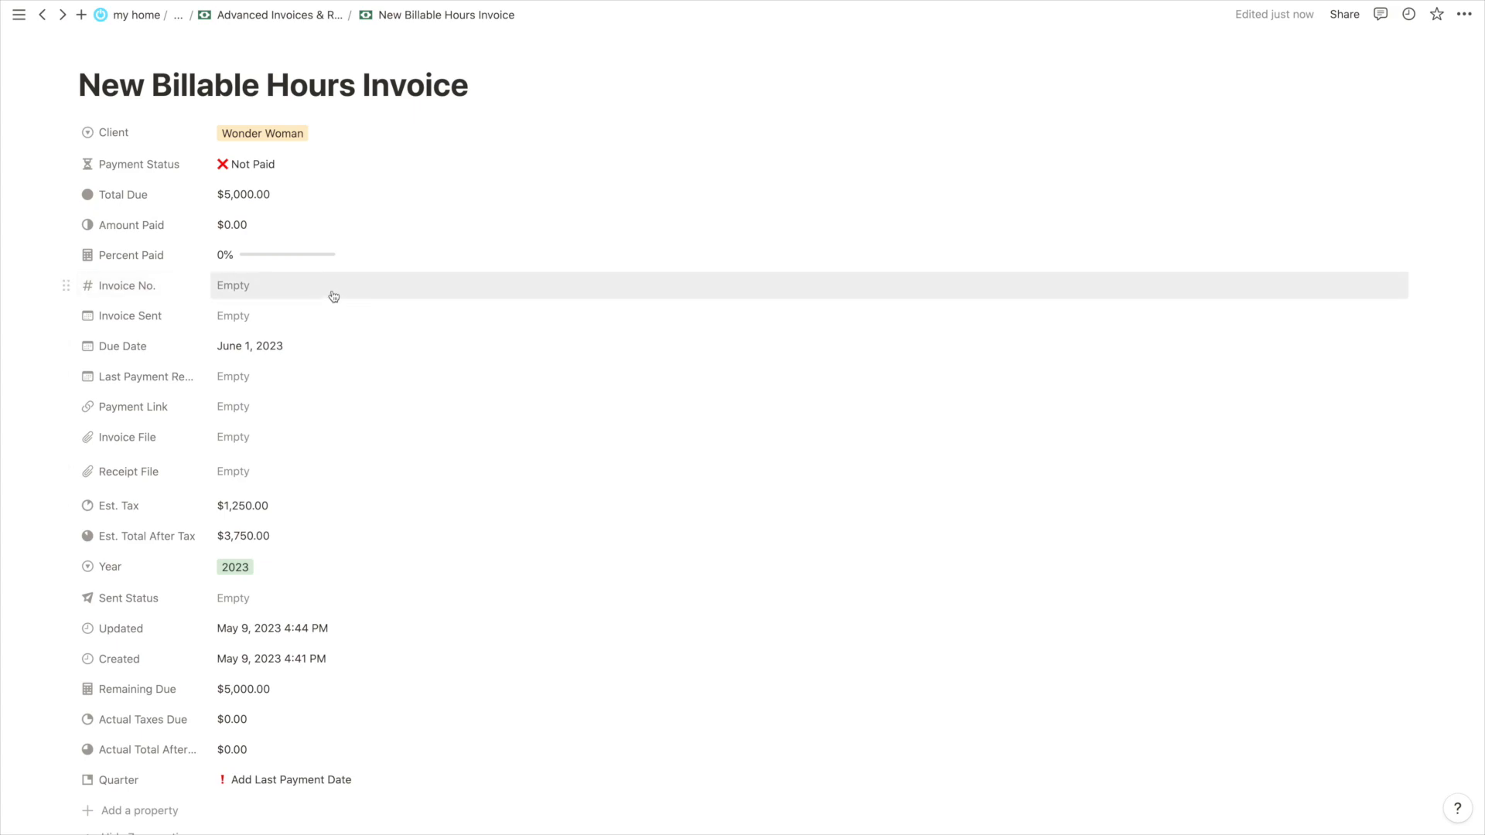
pyautogui.click(251, 289)
pyautogui.press('Escape')
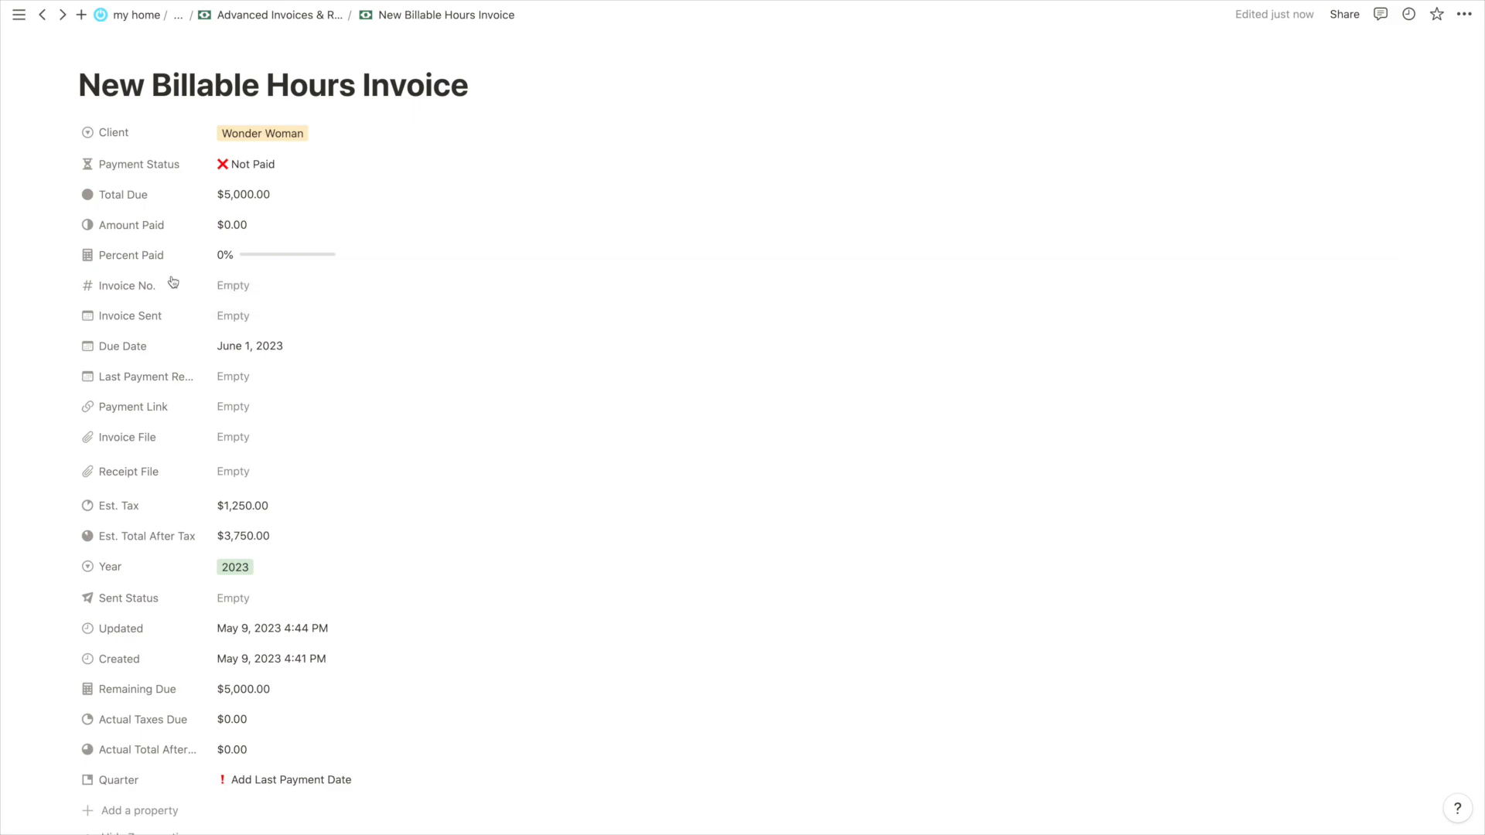
pyautogui.scroll(-1, 178, 283)
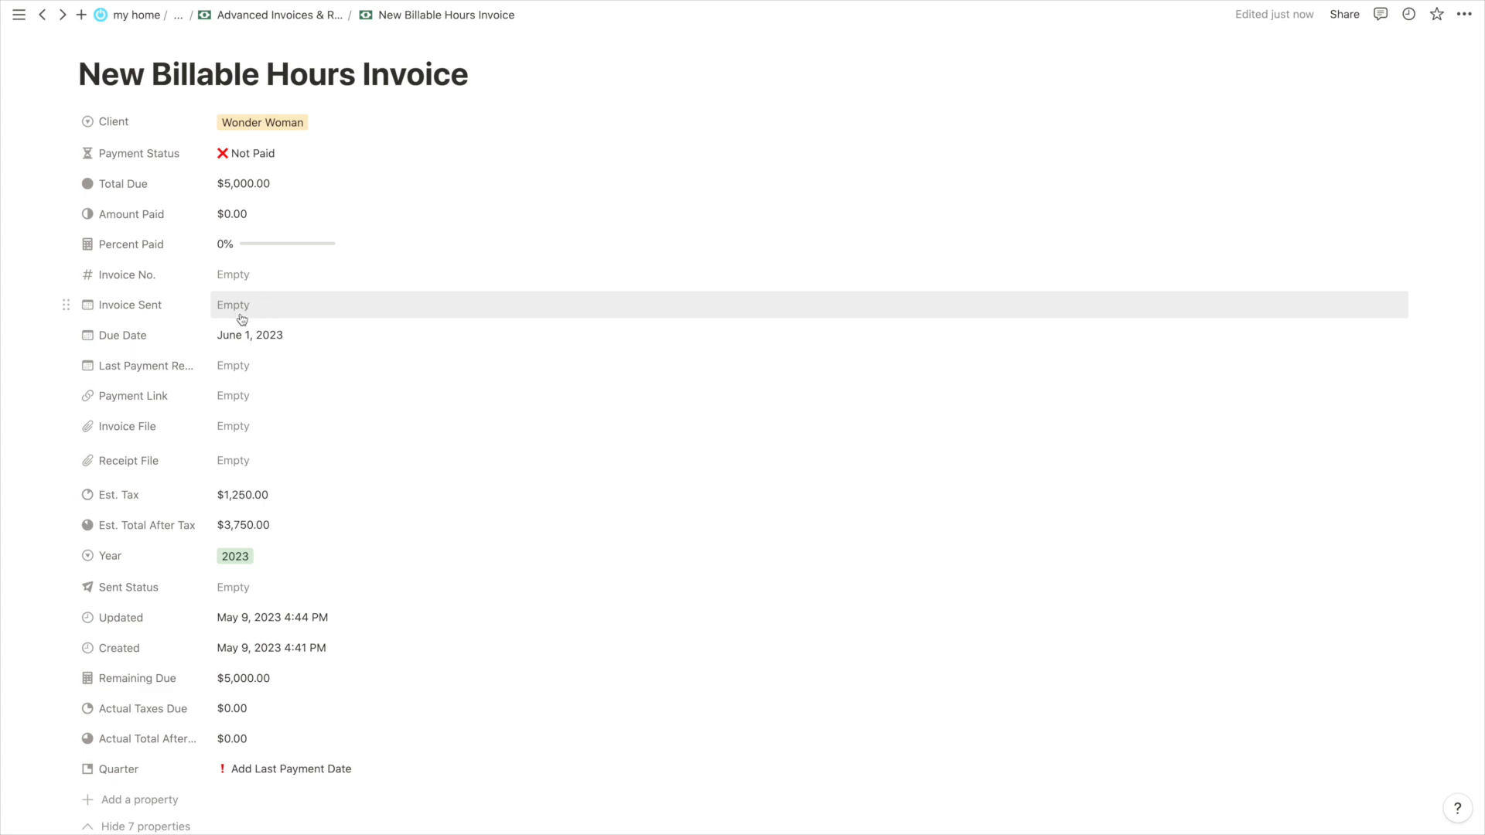
pyautogui.click(240, 361)
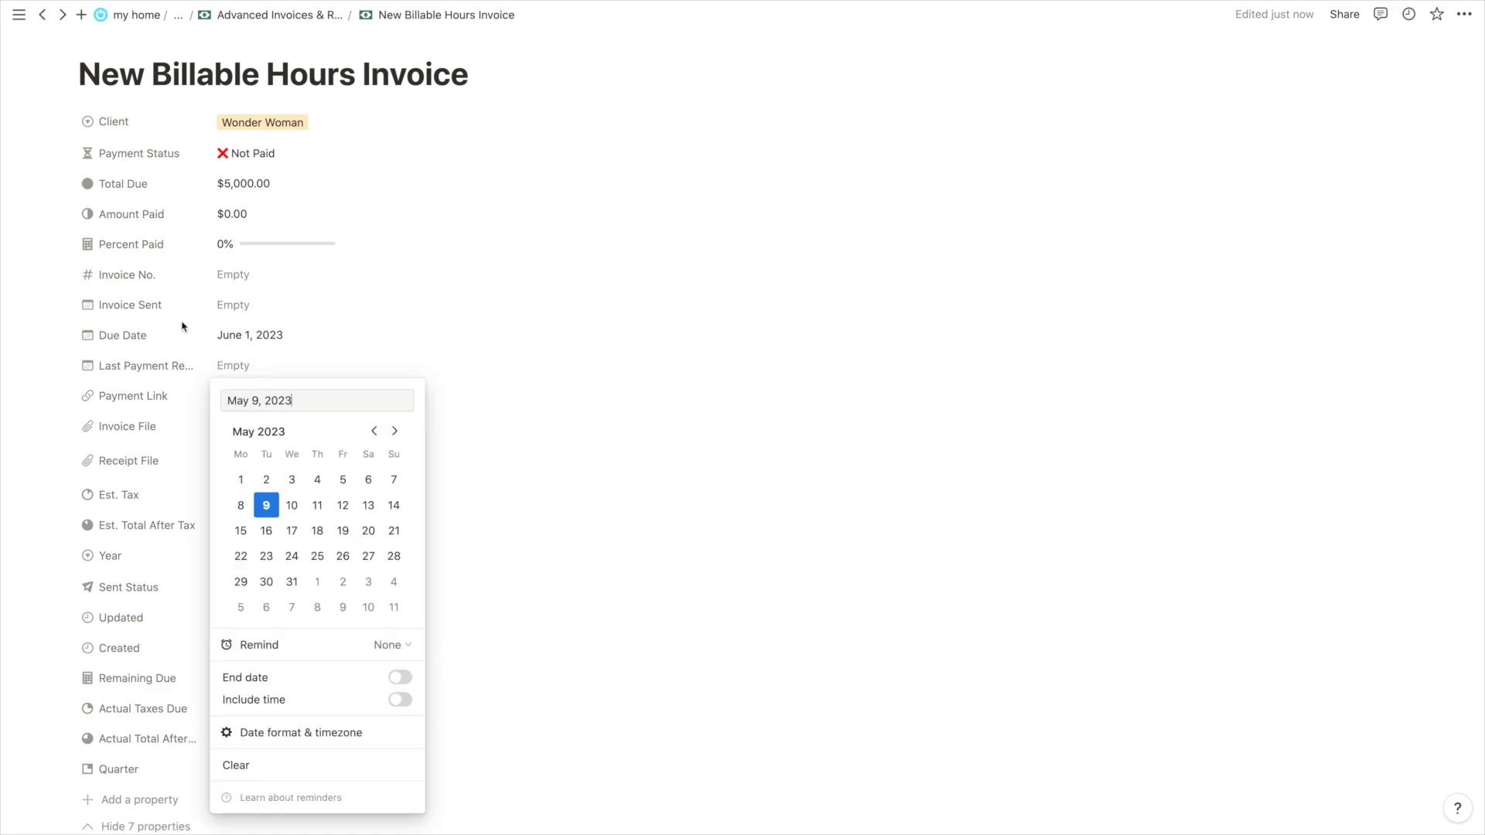
pyautogui.click(172, 255)
# Set the invoice's Amount Paid to 500
pyautogui.click(220, 212)
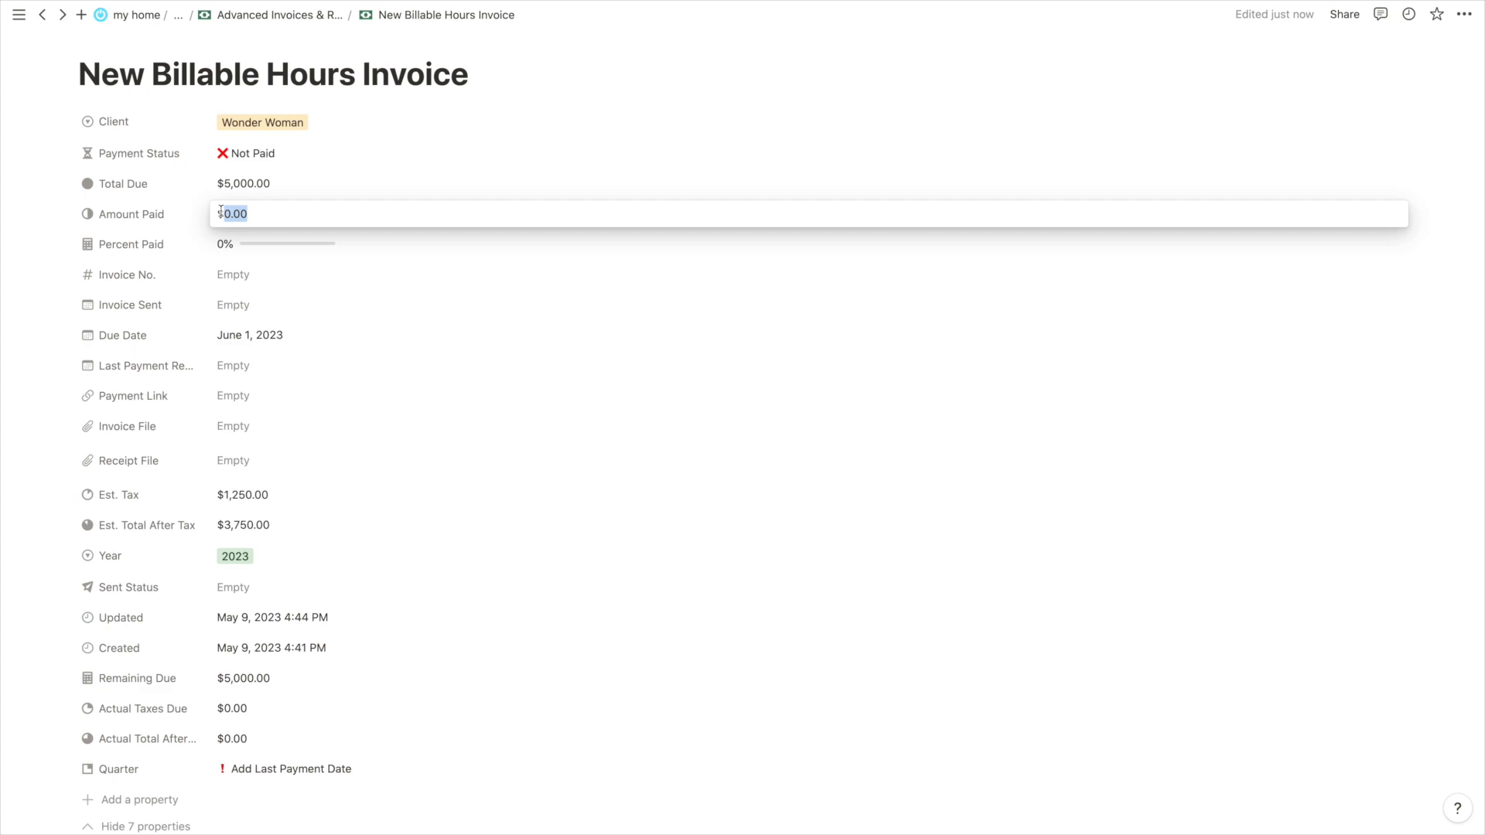
pyautogui.write('500')
pyautogui.press('Return')
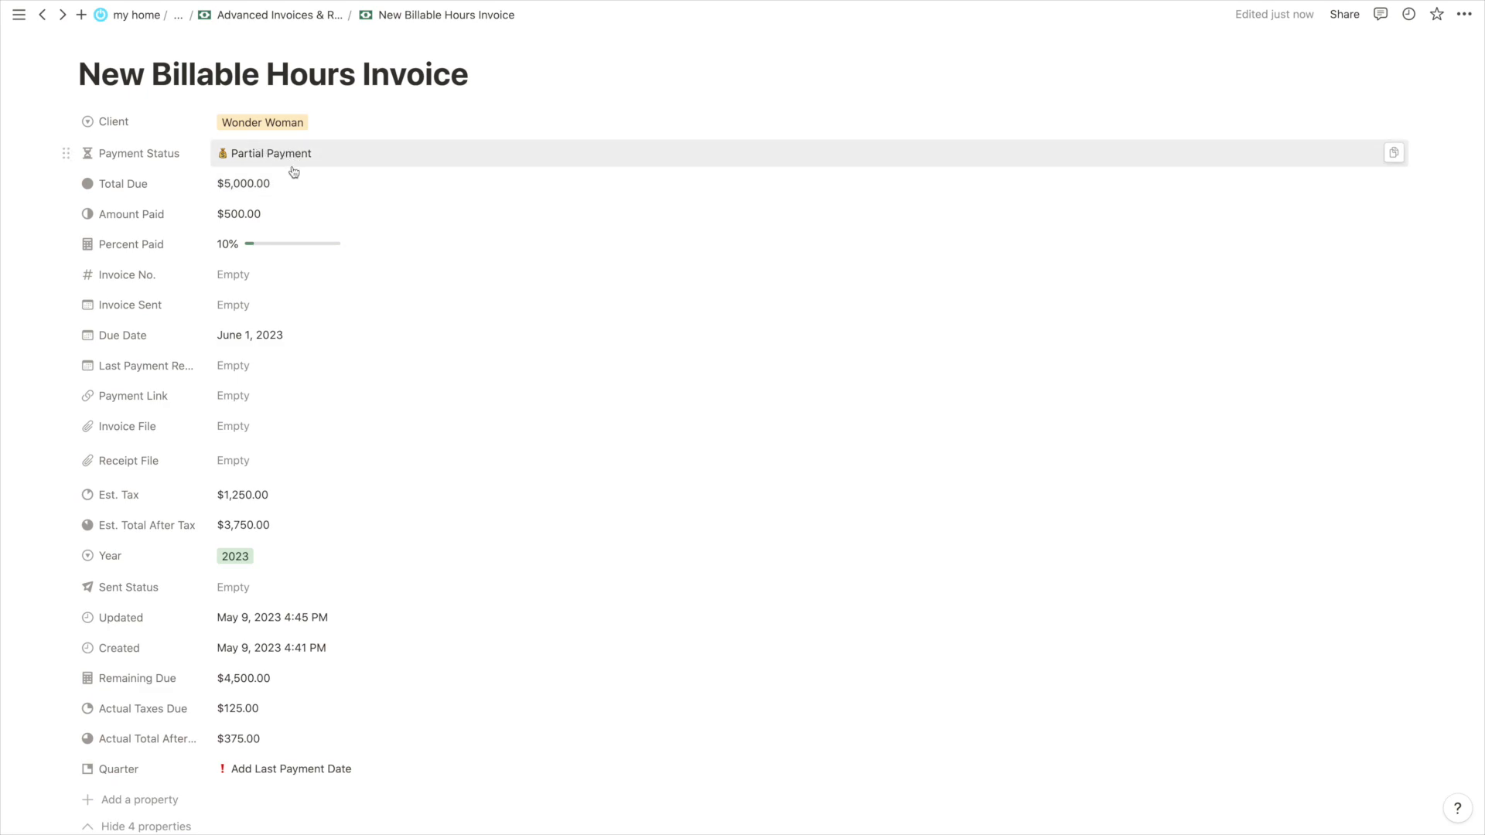
# Set the invoice's last payment date to May 2, 2023
pyautogui.click(232, 365)
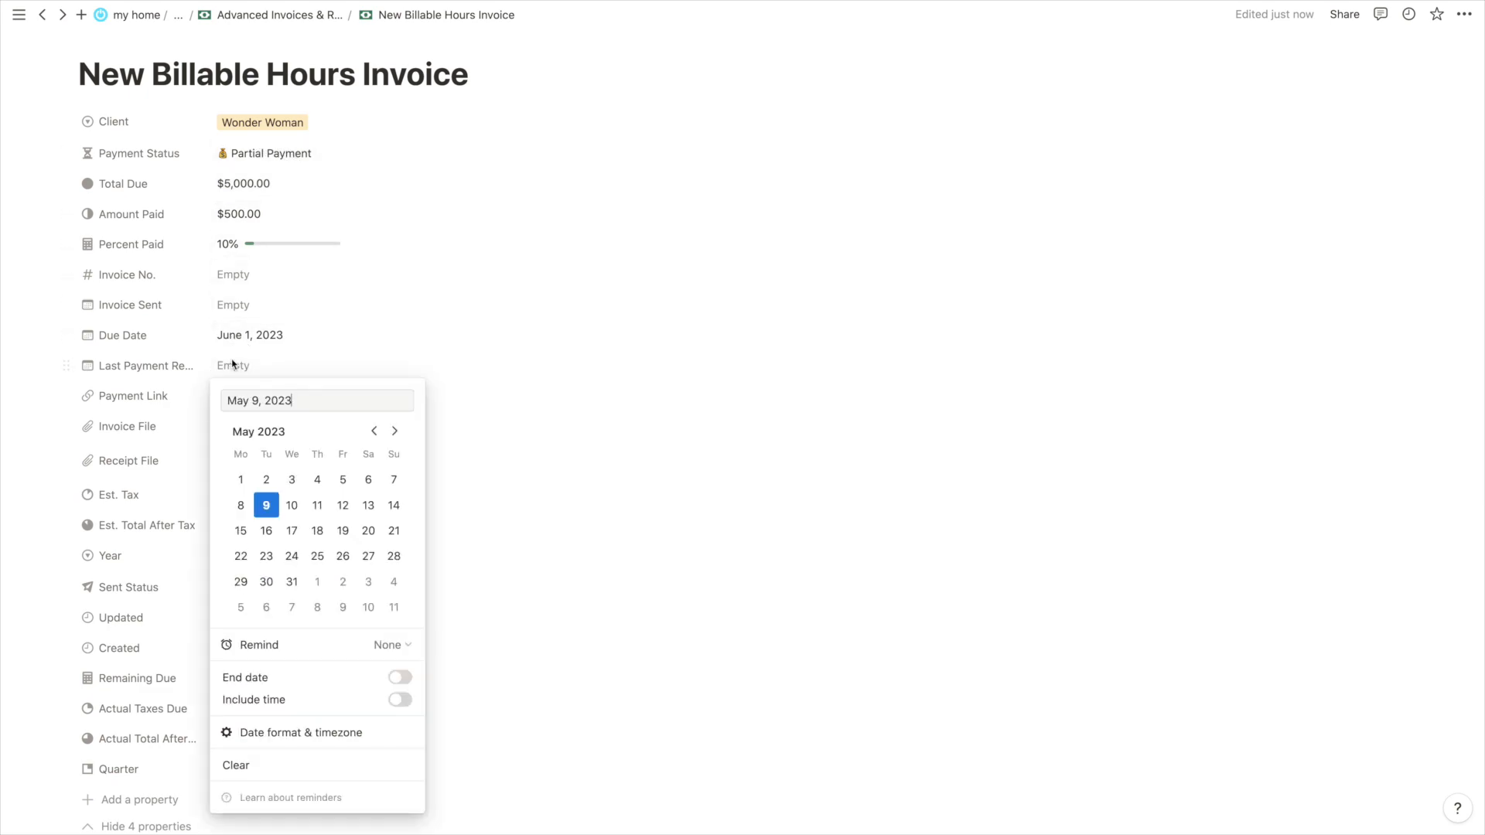
pyautogui.click(265, 479)
pyautogui.click(159, 351)
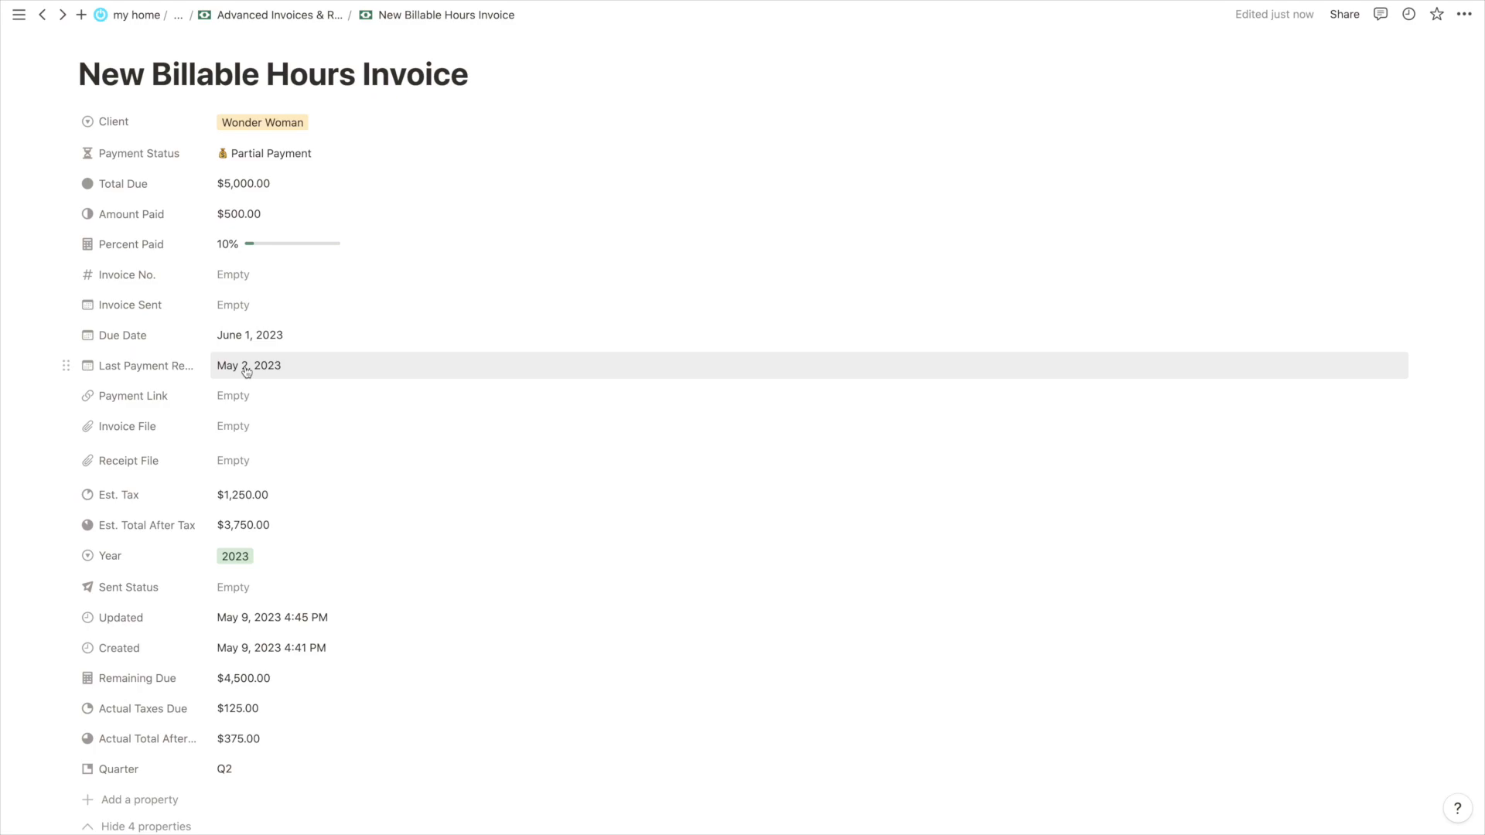
# Check the last payment date's calendar and review the Installments table below the invoice's properties
pyautogui.click(282, 377)
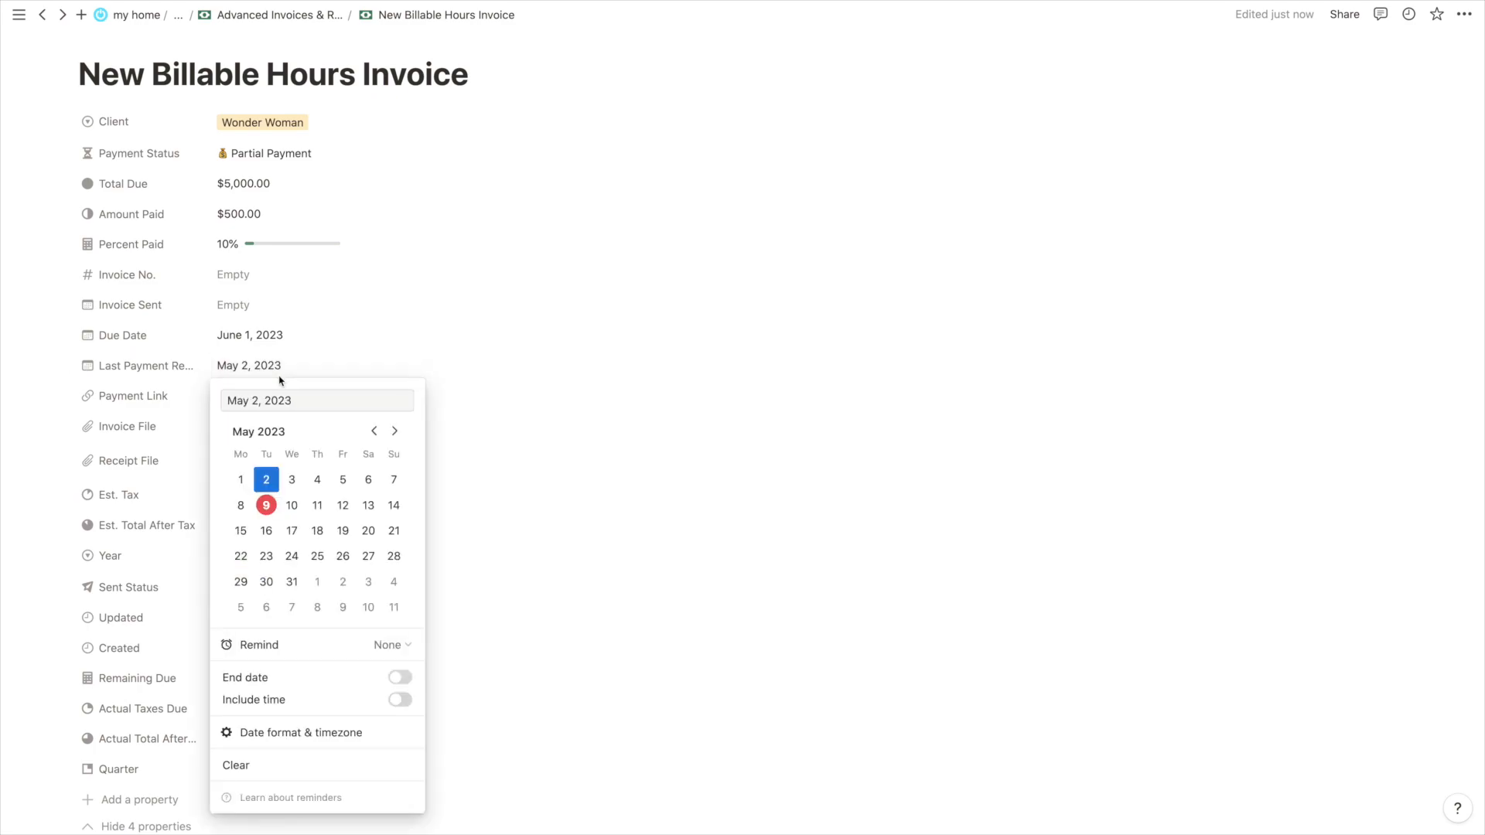
pyautogui.press('Escape')
pyautogui.scroll(-7, 276, 380)
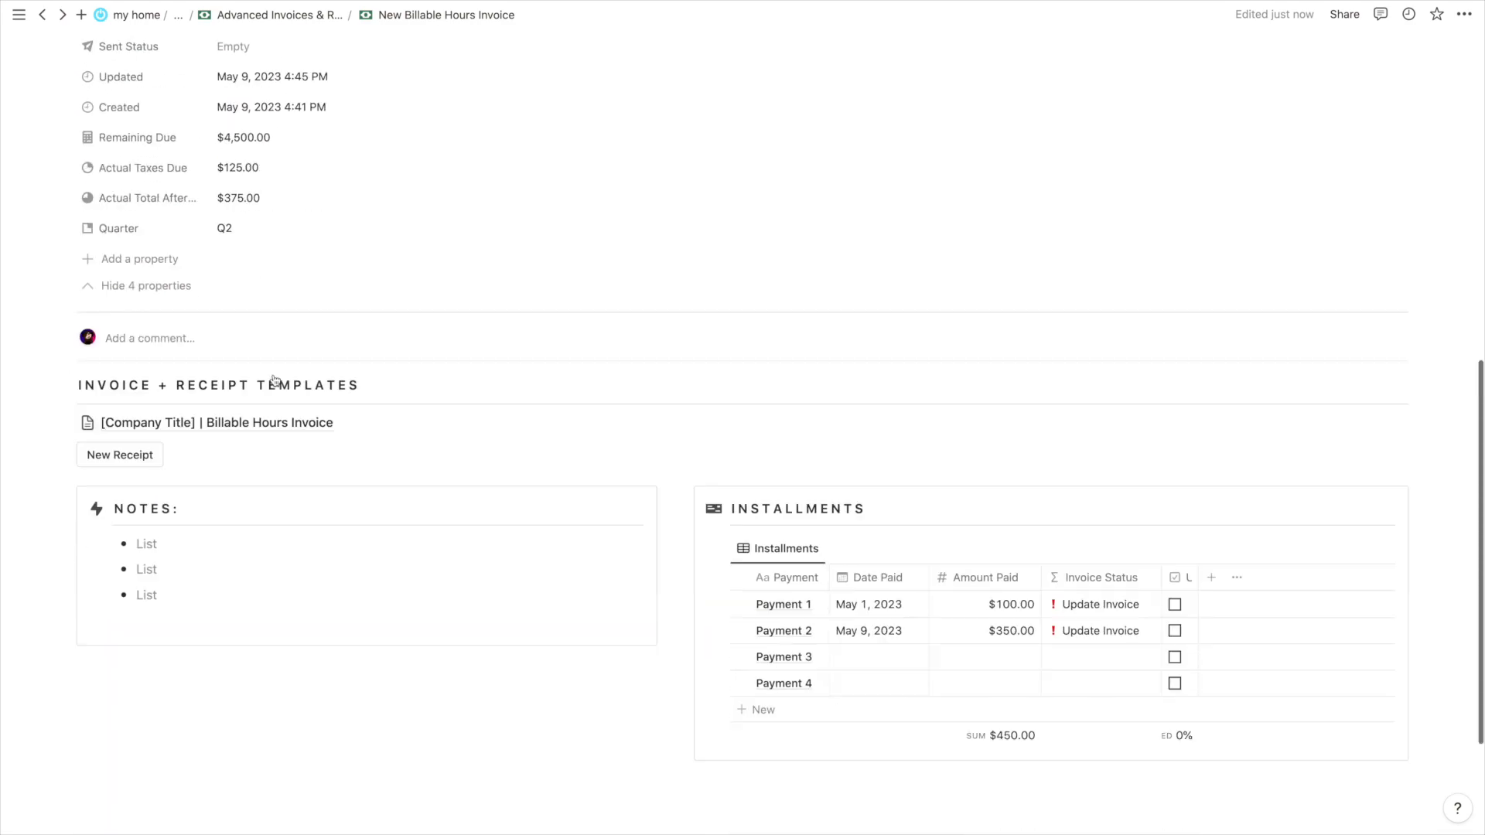
pyautogui.scroll(-3, 273, 380)
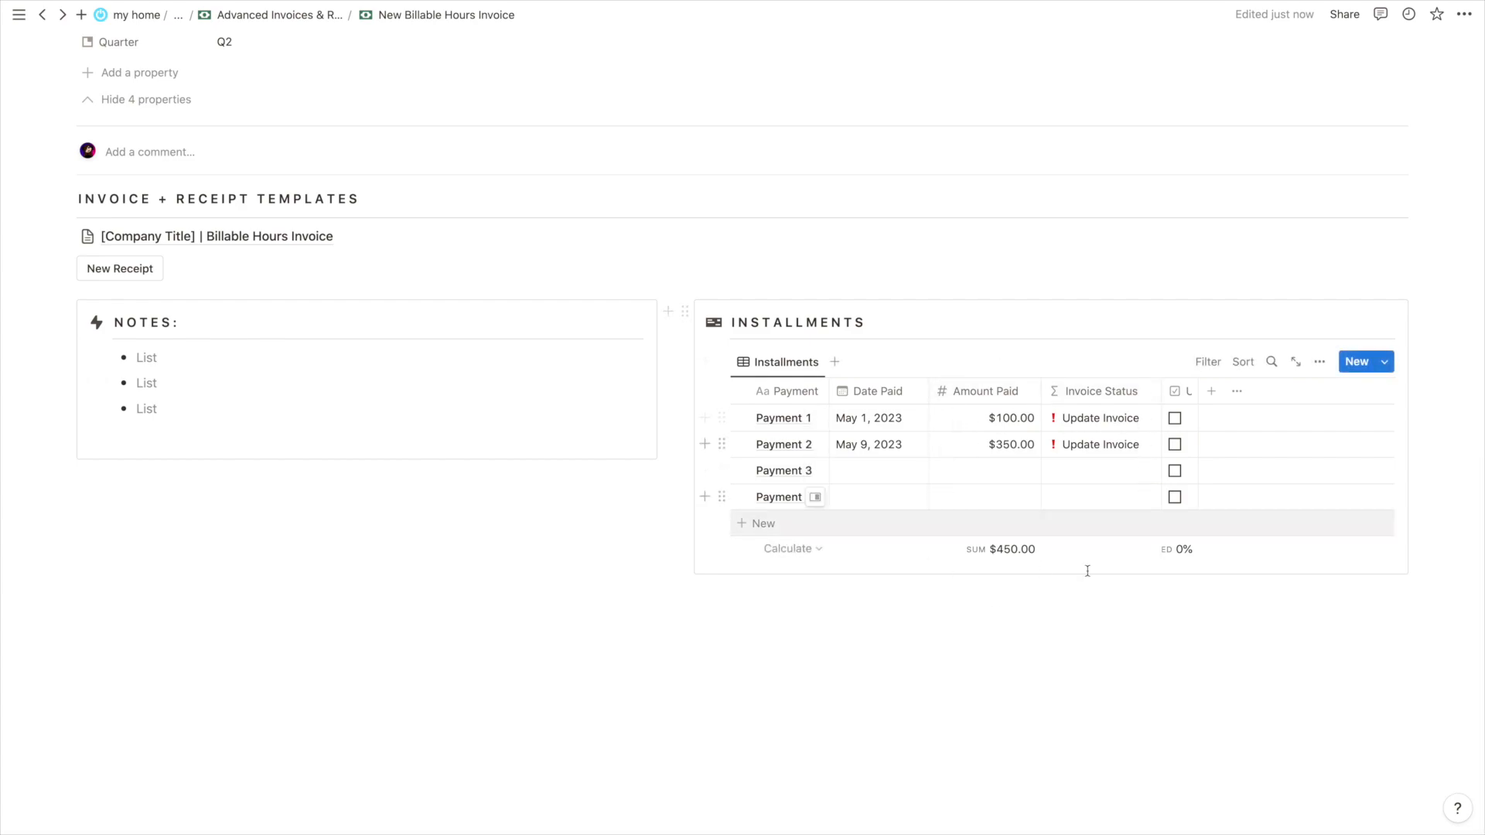
pyautogui.scroll(10, 968, 486)
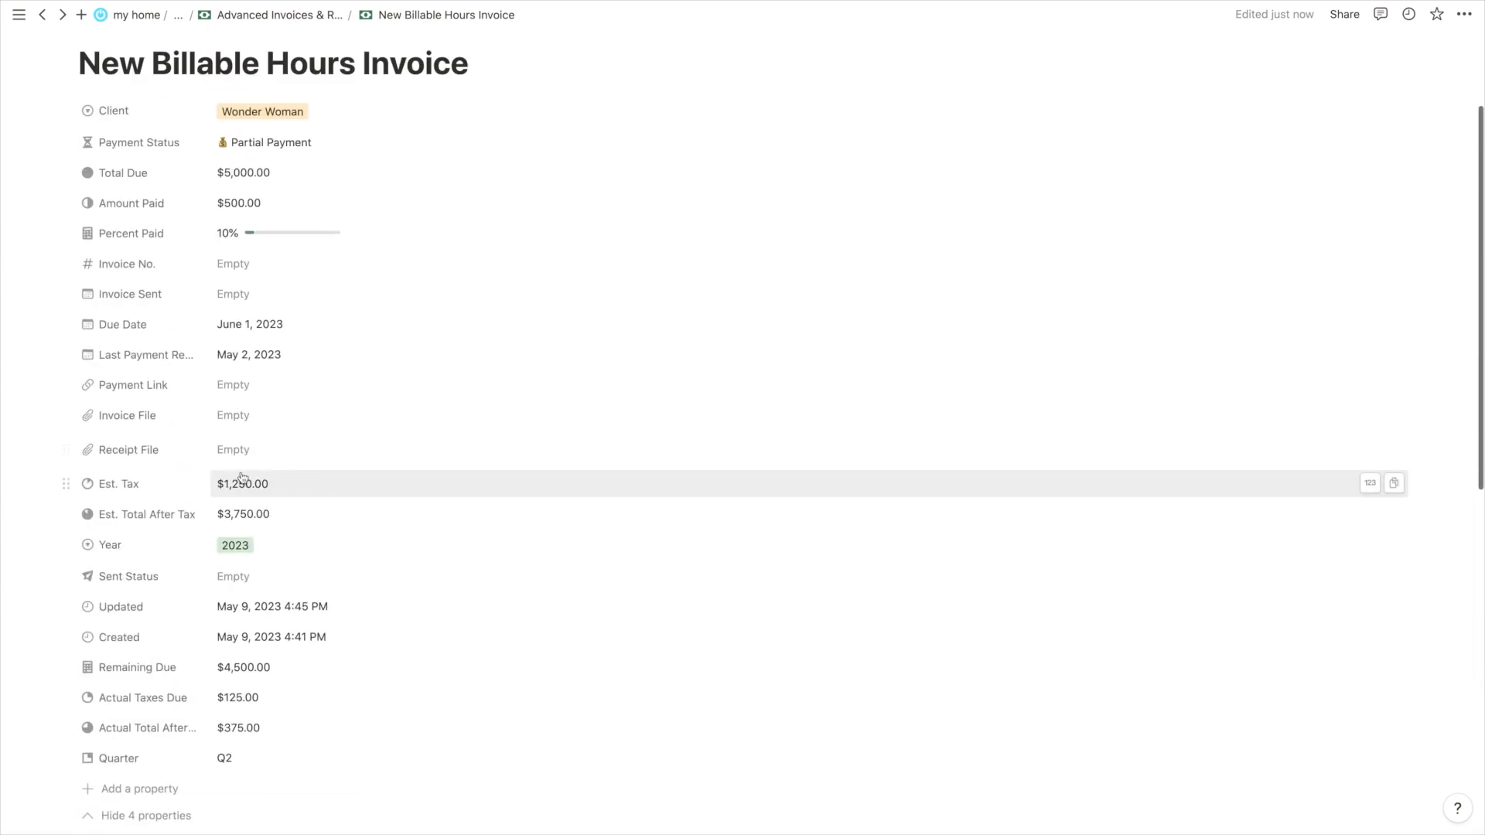
# Set the invoice's last payment date to March 1, 2023
pyautogui.click(275, 356)
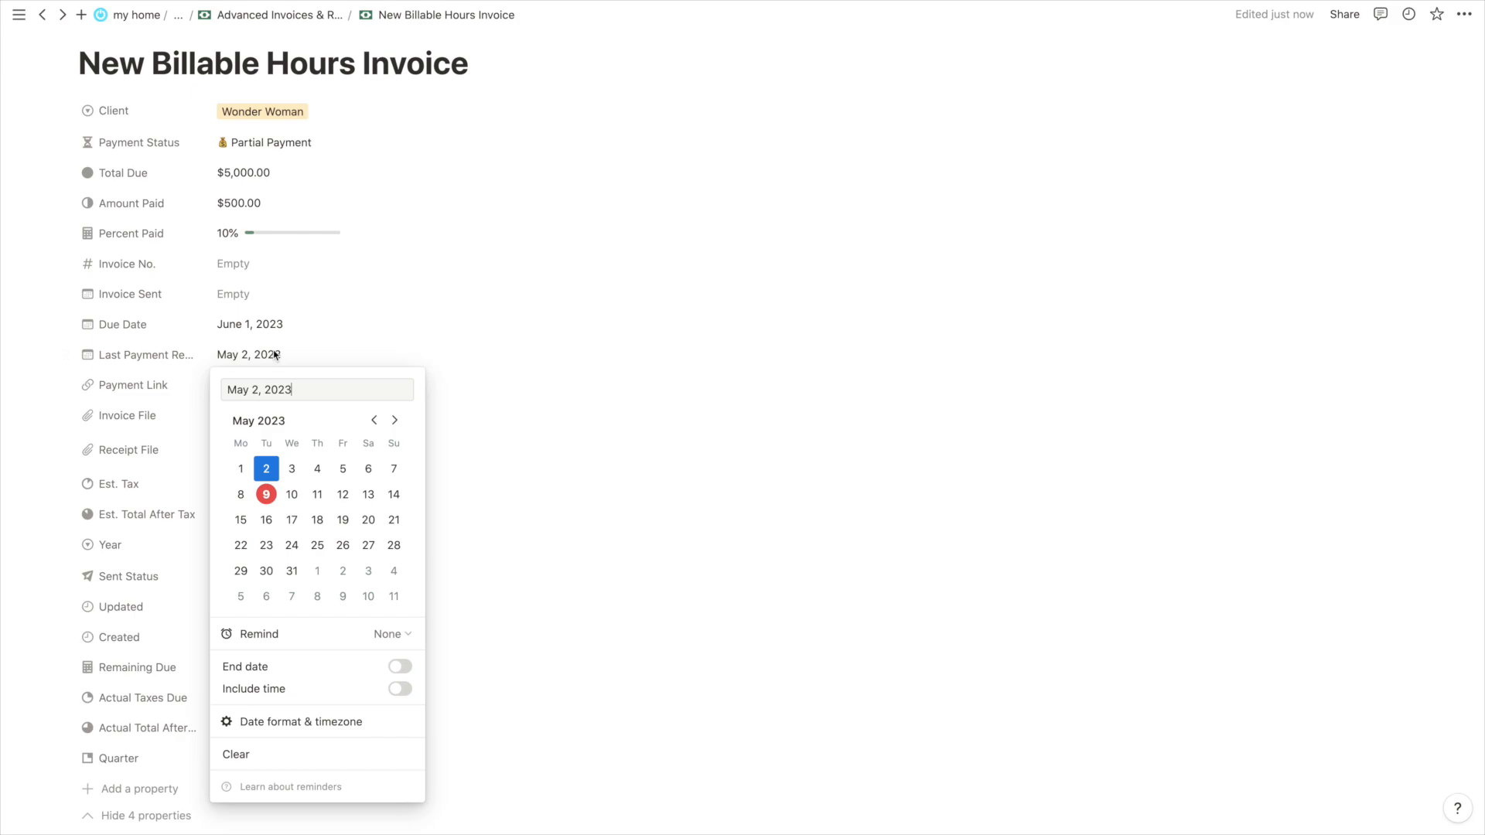
pyautogui.click(373, 420)
pyautogui.click(374, 420)
pyautogui.click(291, 471)
pyautogui.click(134, 372)
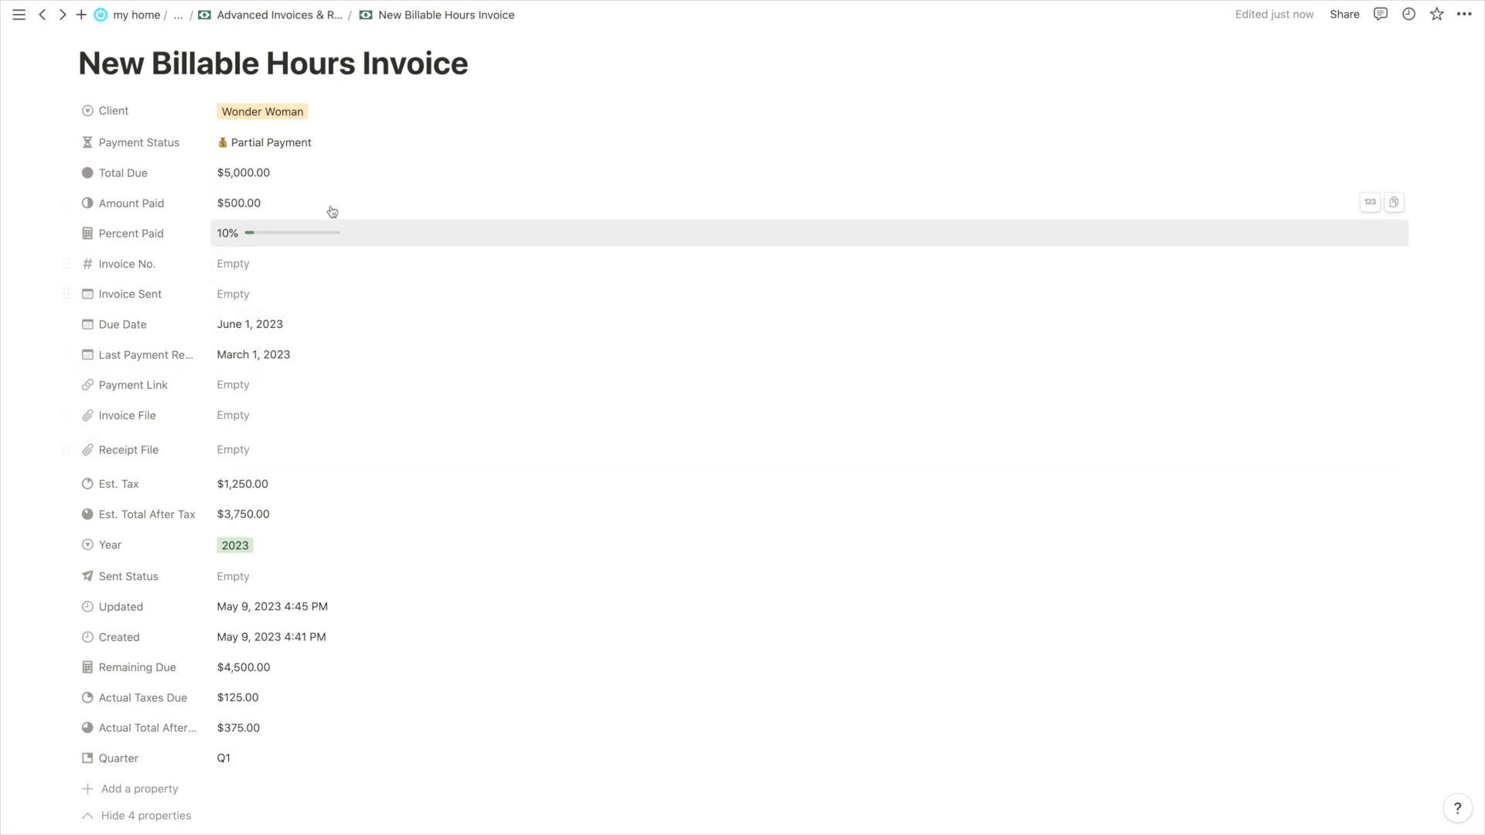
# Look at the invoice's Payment Link field, leaving it empty
pyautogui.scroll(-1, 294, 316)
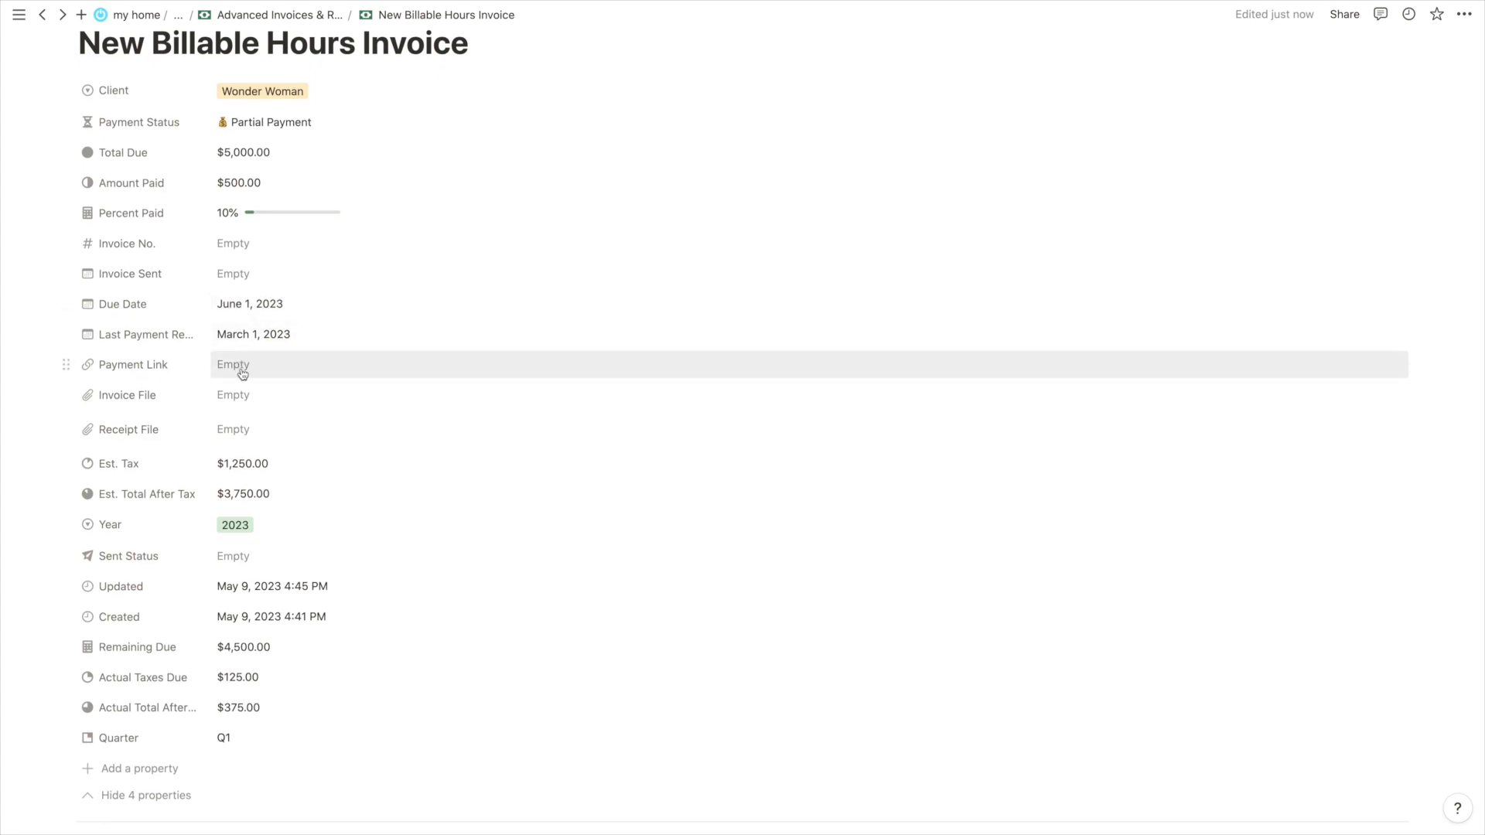
pyautogui.scroll(-1, 243, 373)
pyautogui.click(272, 363)
pyautogui.click(207, 280)
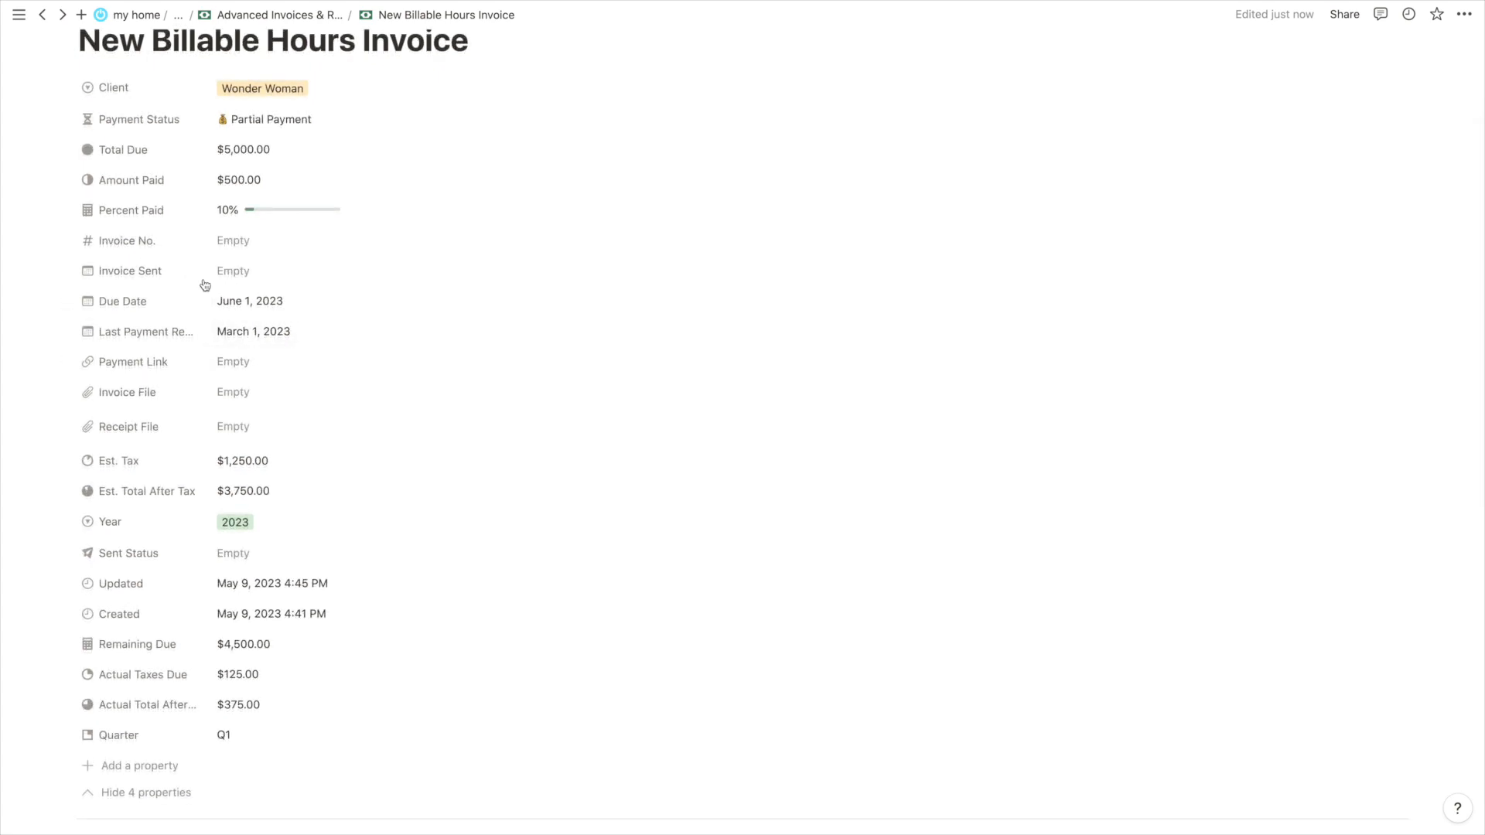
pyautogui.click(269, 366)
pyautogui.click(177, 352)
pyautogui.click(255, 369)
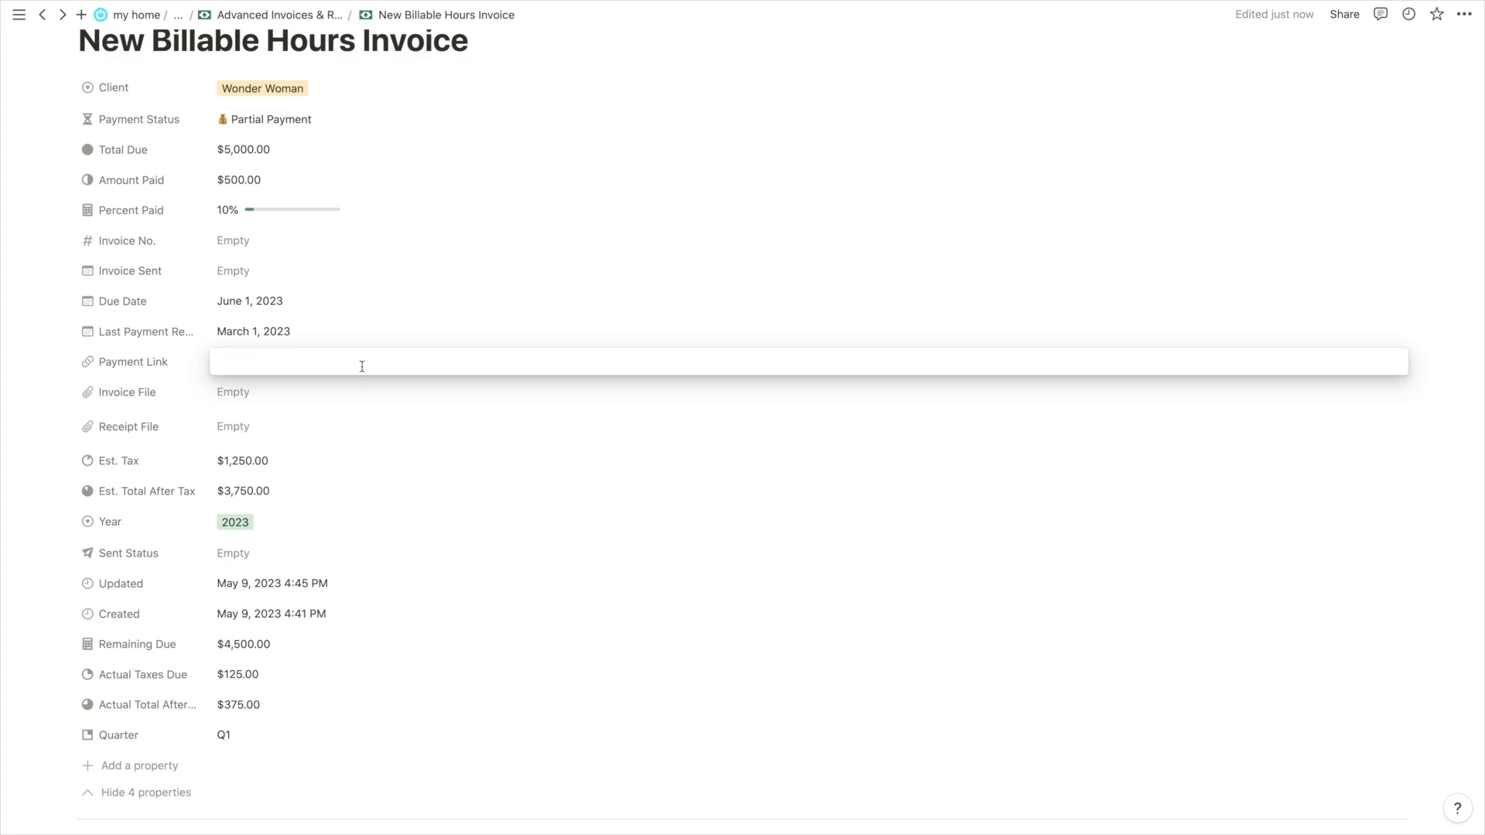
pyautogui.click(164, 371)
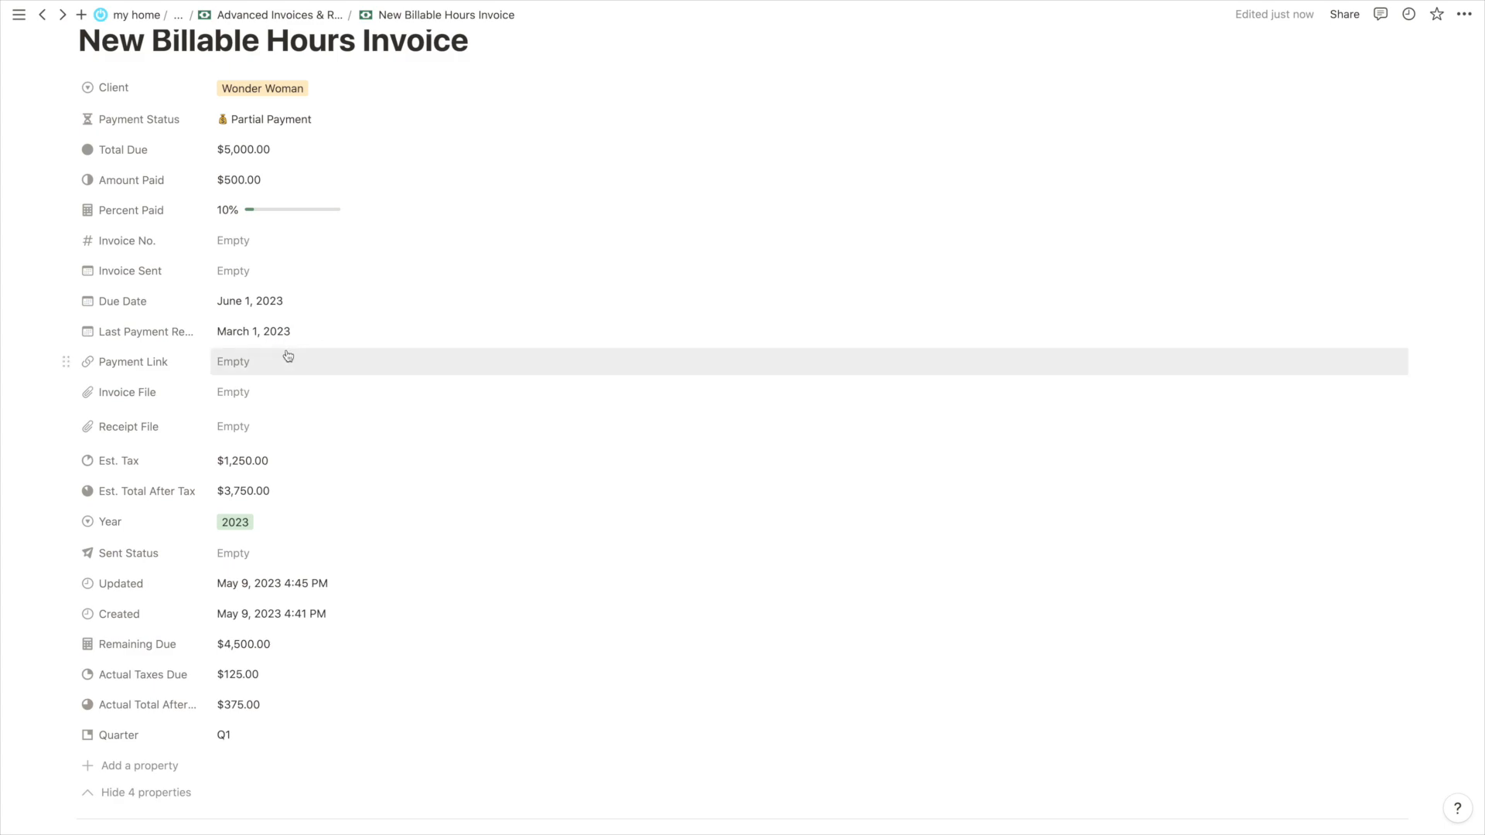
# Look at the Invoice File's upload and embed options and the template, notes and installments sections below the properties
pyautogui.click(237, 408)
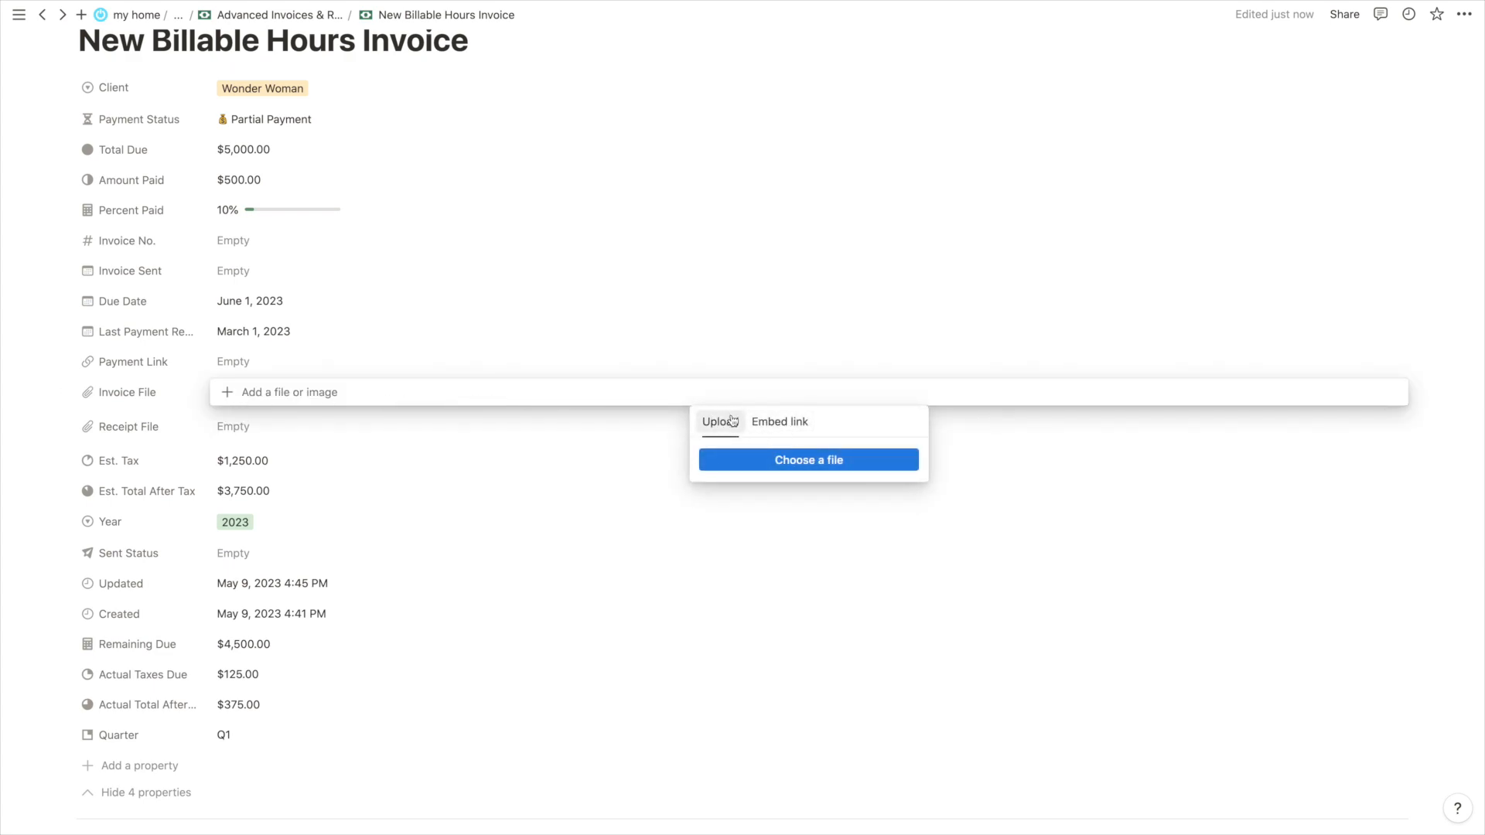
pyautogui.click(143, 384)
pyautogui.click(181, 392)
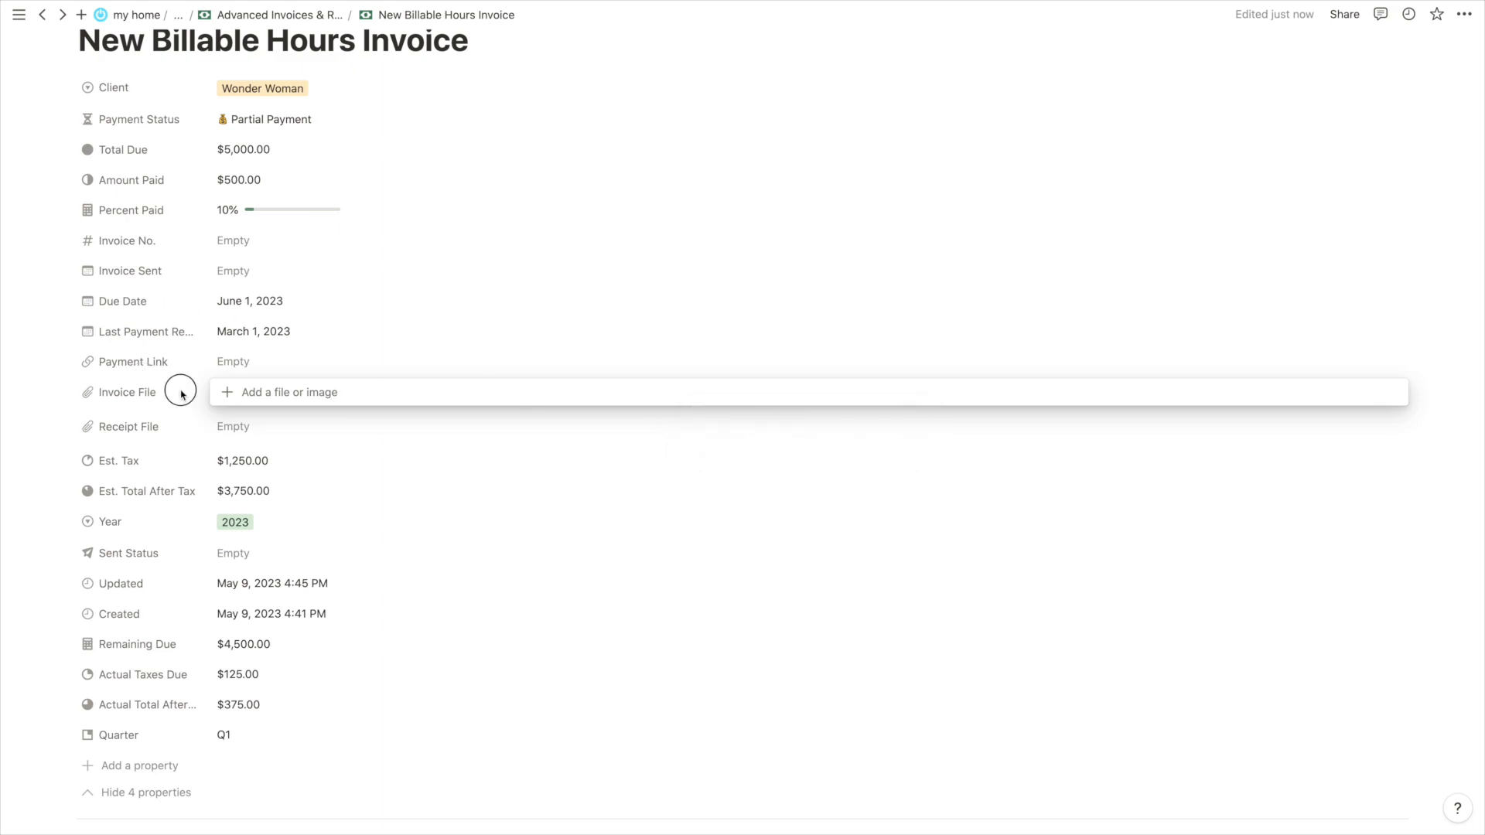
pyautogui.scroll(-6, 181, 394)
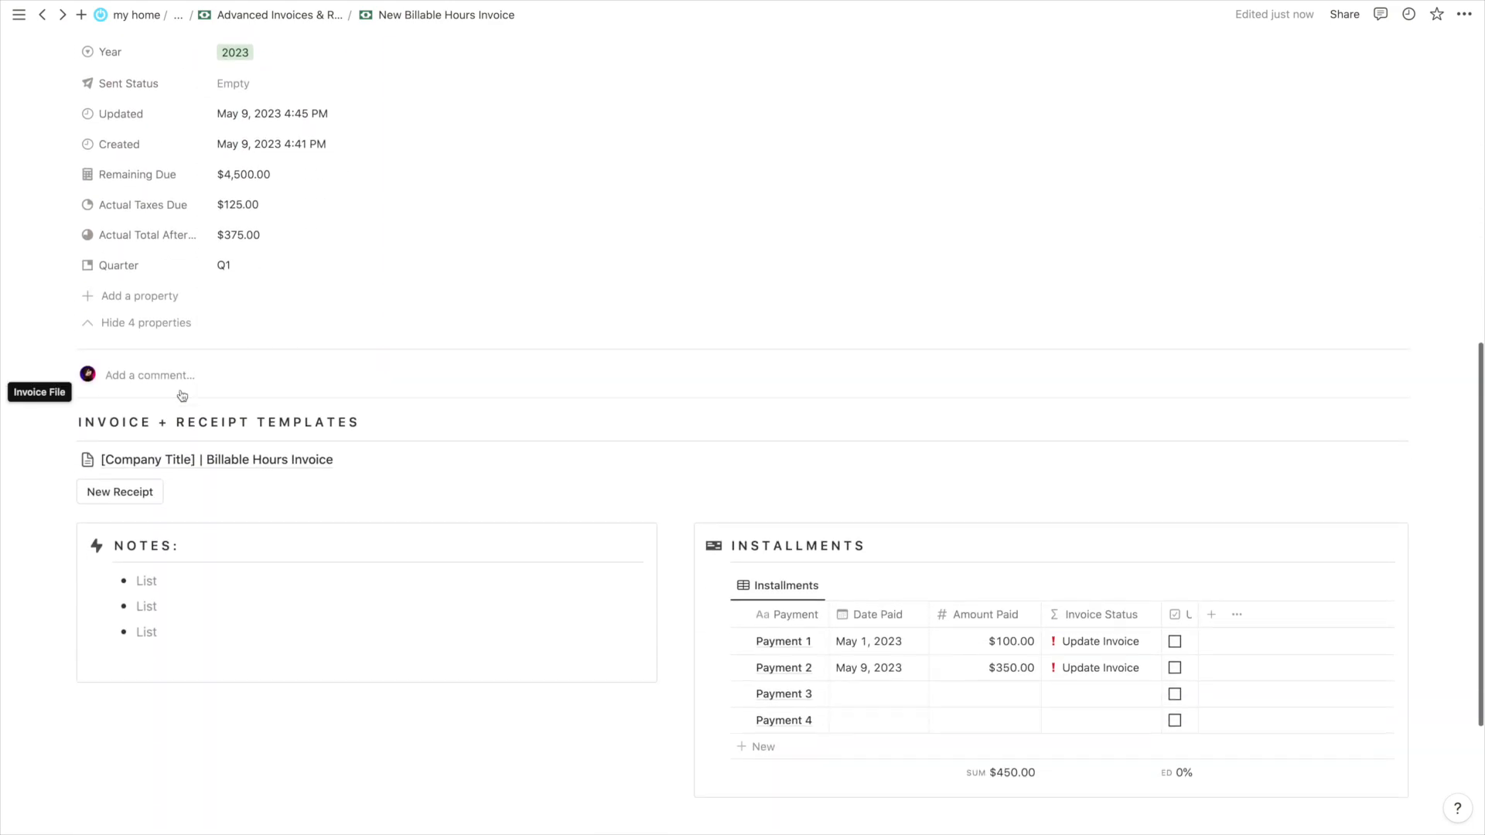
# Look over the invoice and receipt templates section and the Receipt File field in the invoice's properties
pyautogui.scroll(-1, 181, 396)
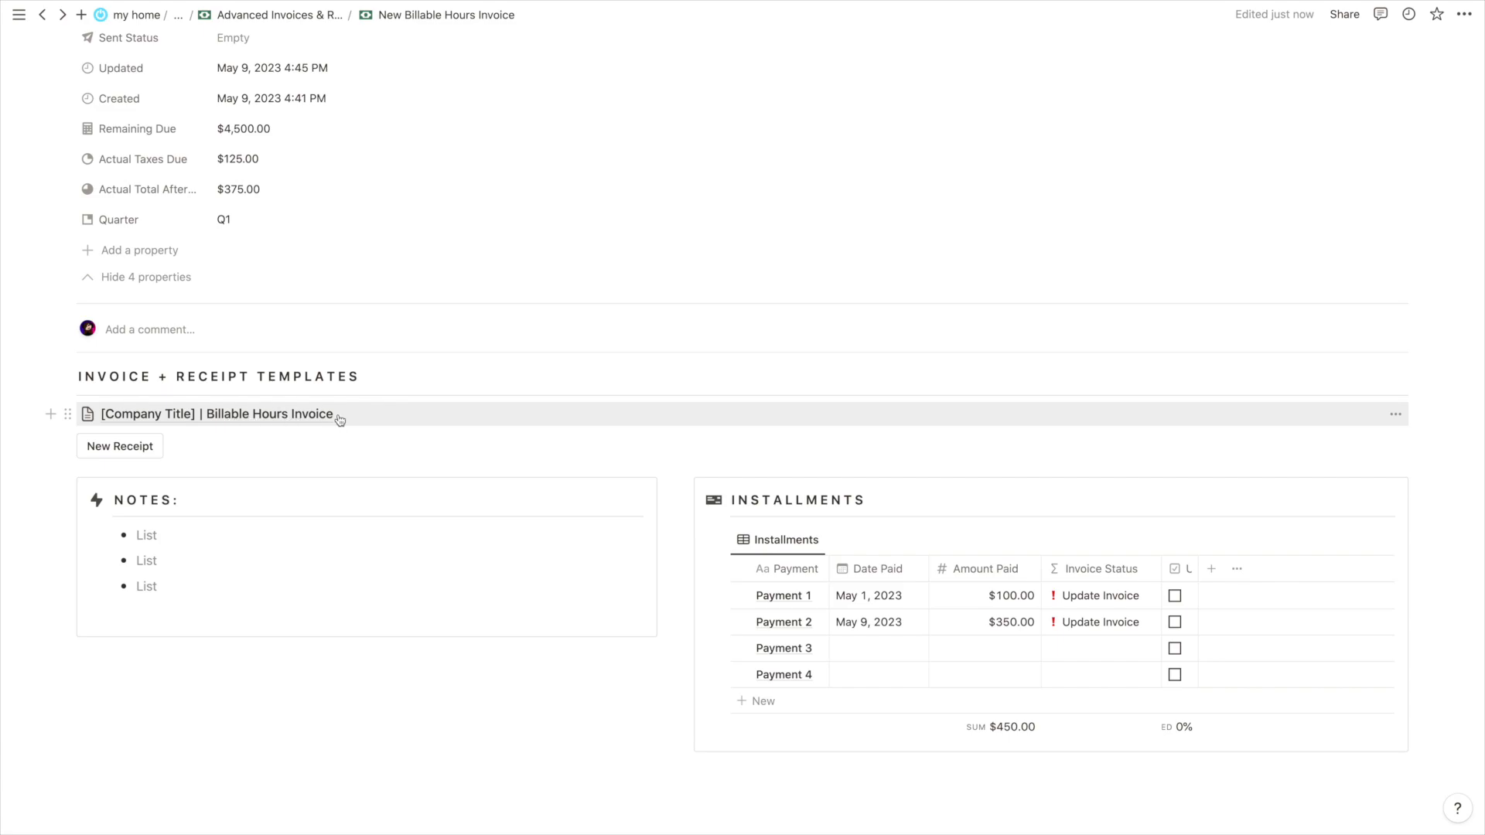
pyautogui.scroll(5, 283, 420)
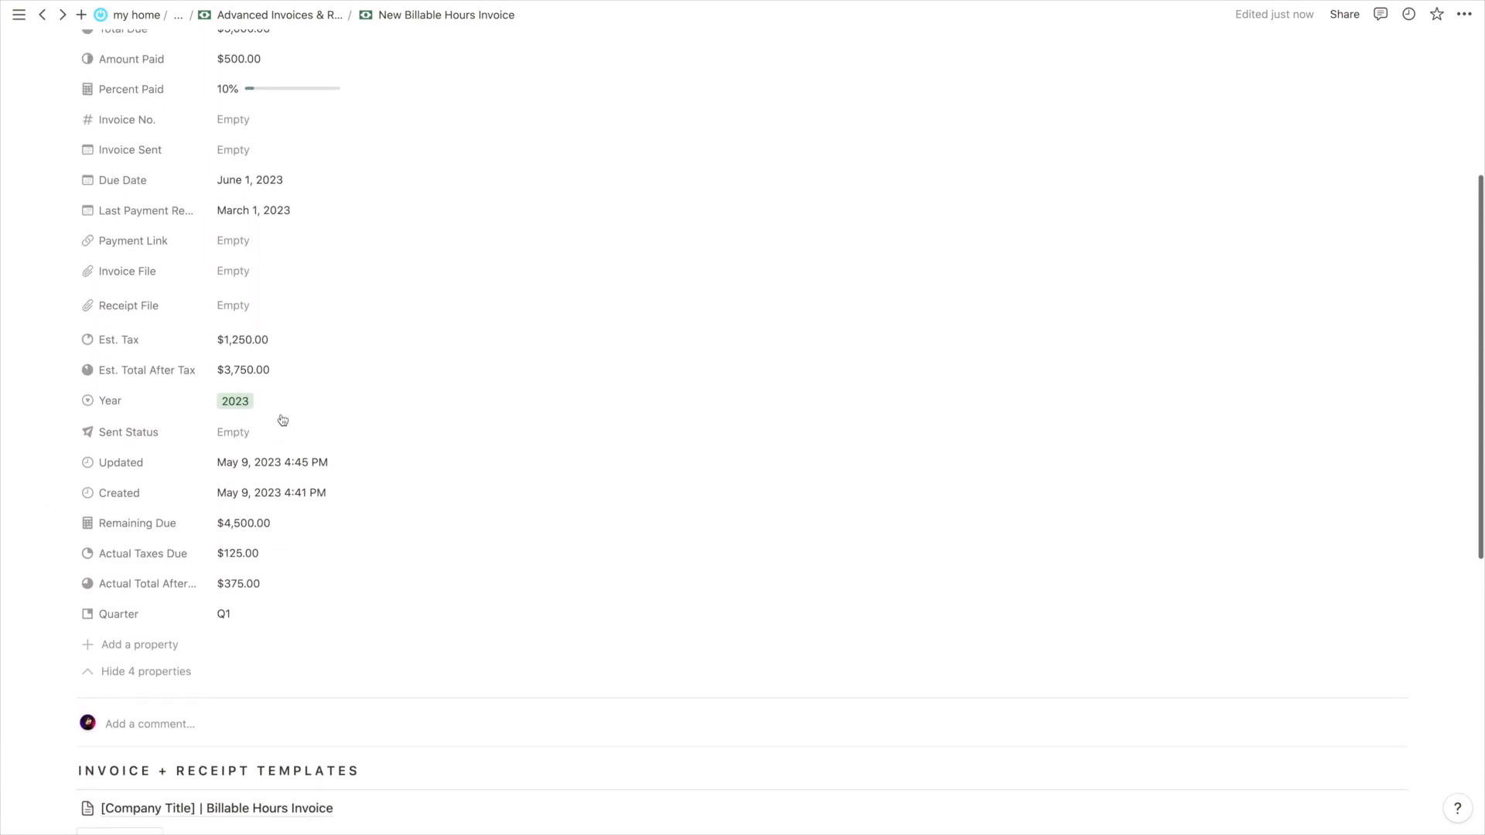
pyautogui.scroll(-7, 283, 420)
pyautogui.scroll(1, 316, 243)
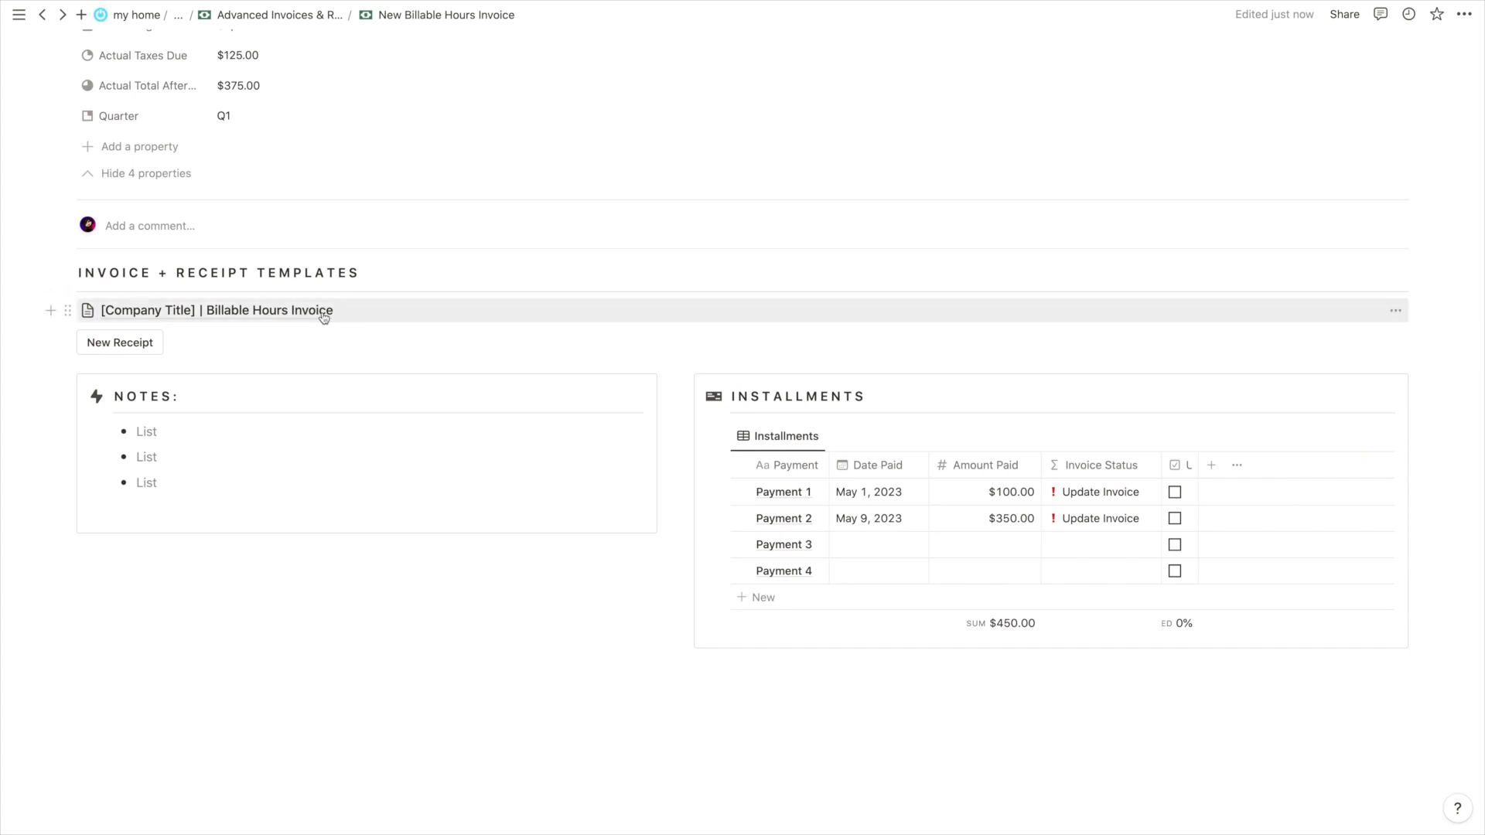
pyautogui.scroll(7, 324, 317)
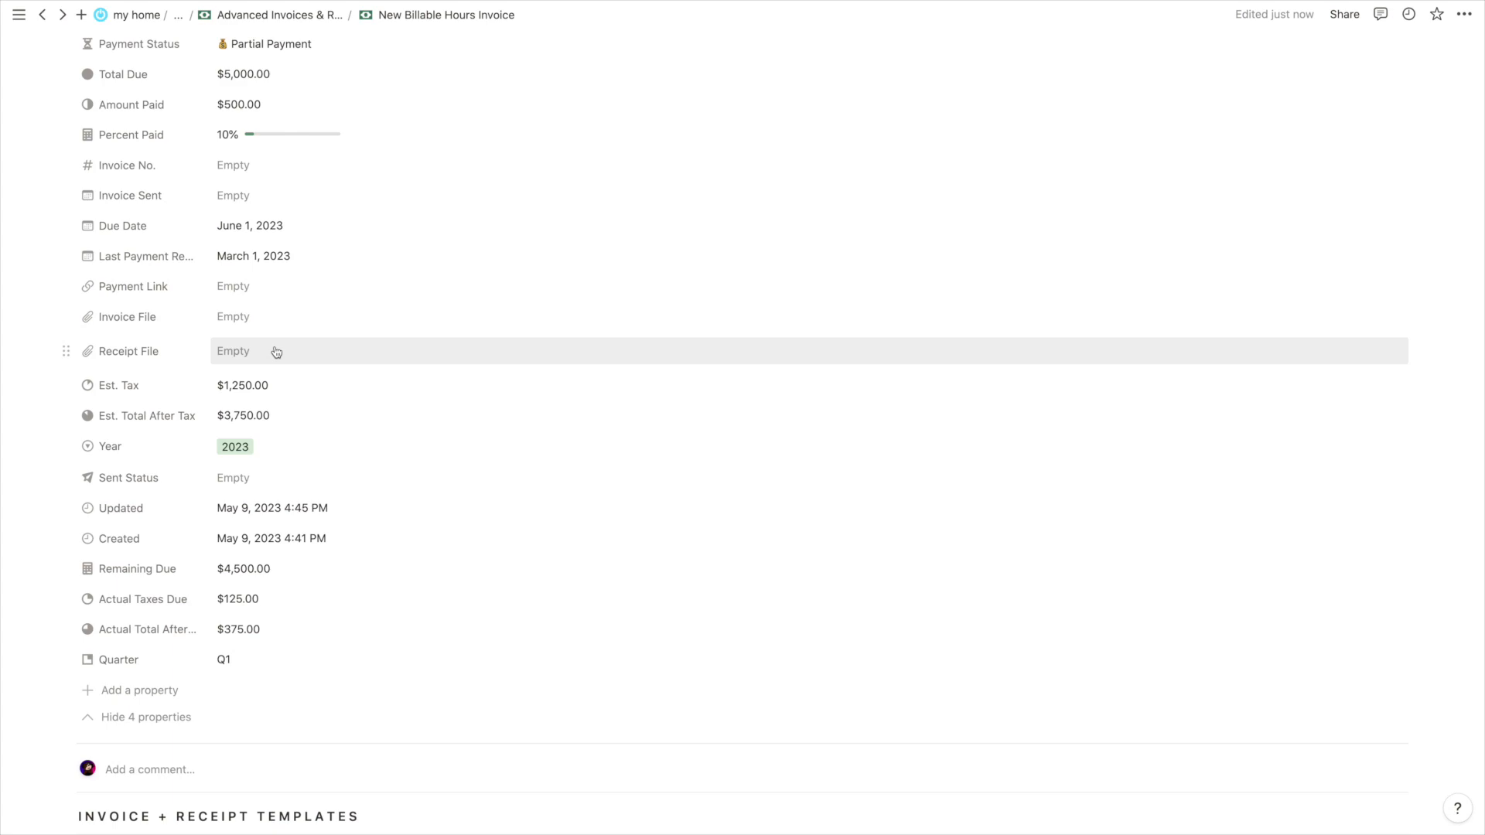
pyautogui.scroll(-5, 276, 352)
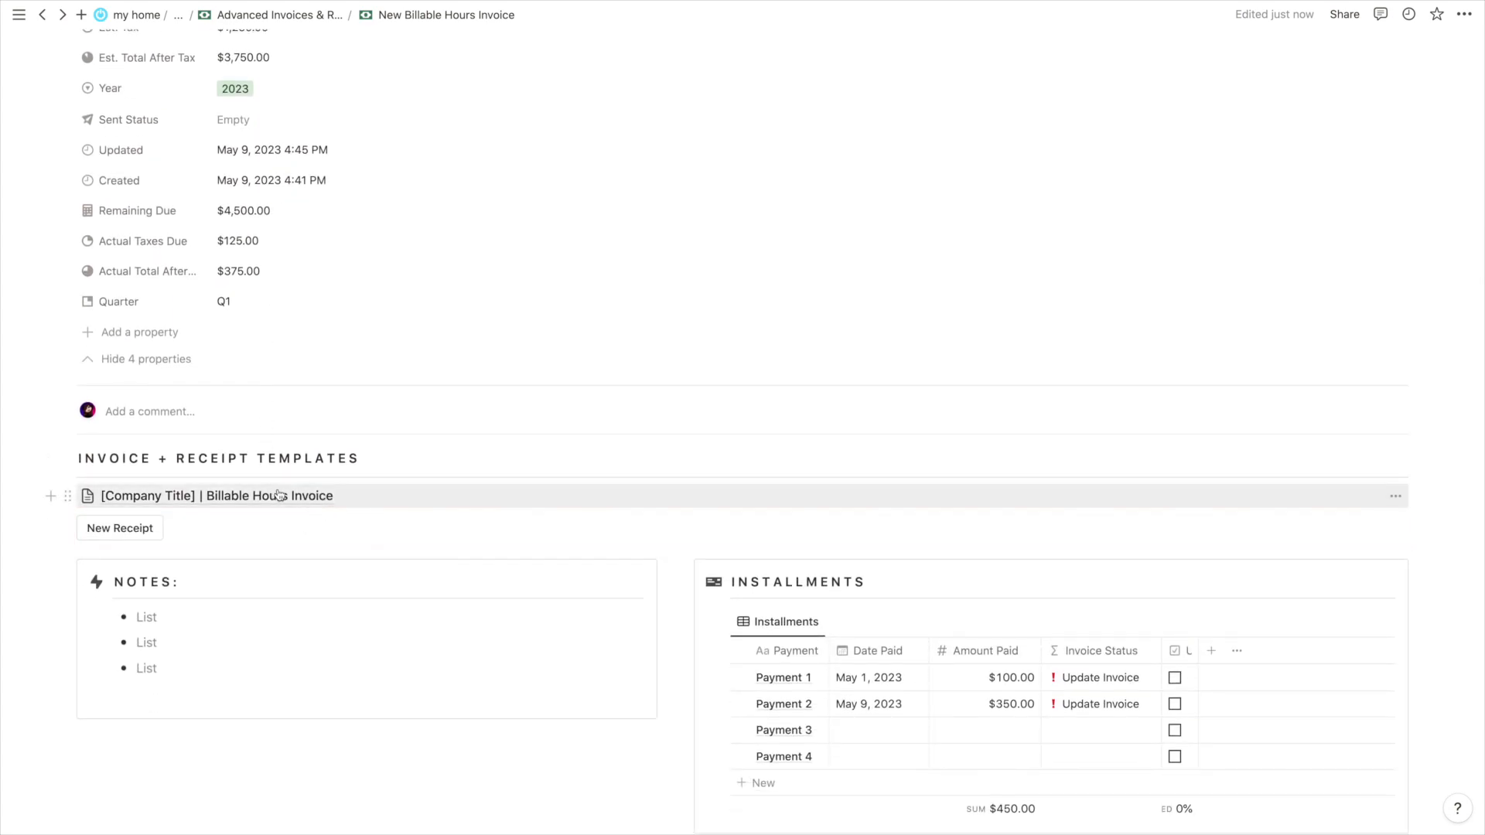
# Compare the Est. Tax and Est. Total After Tax properties with the actual taxes due and actual total after tax
pyautogui.scroll(4, 279, 496)
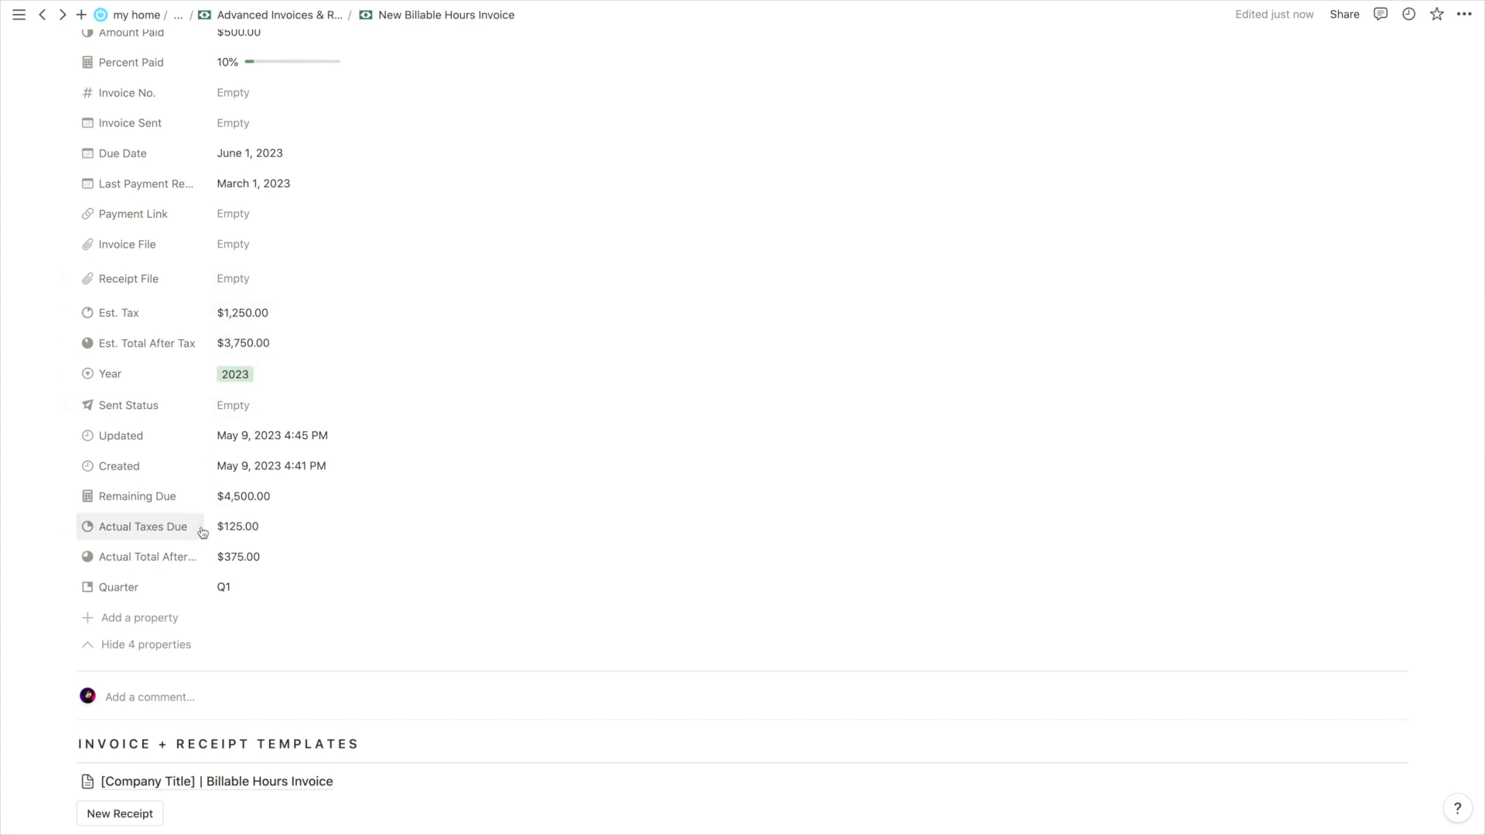
pyautogui.scroll(-1, 199, 520)
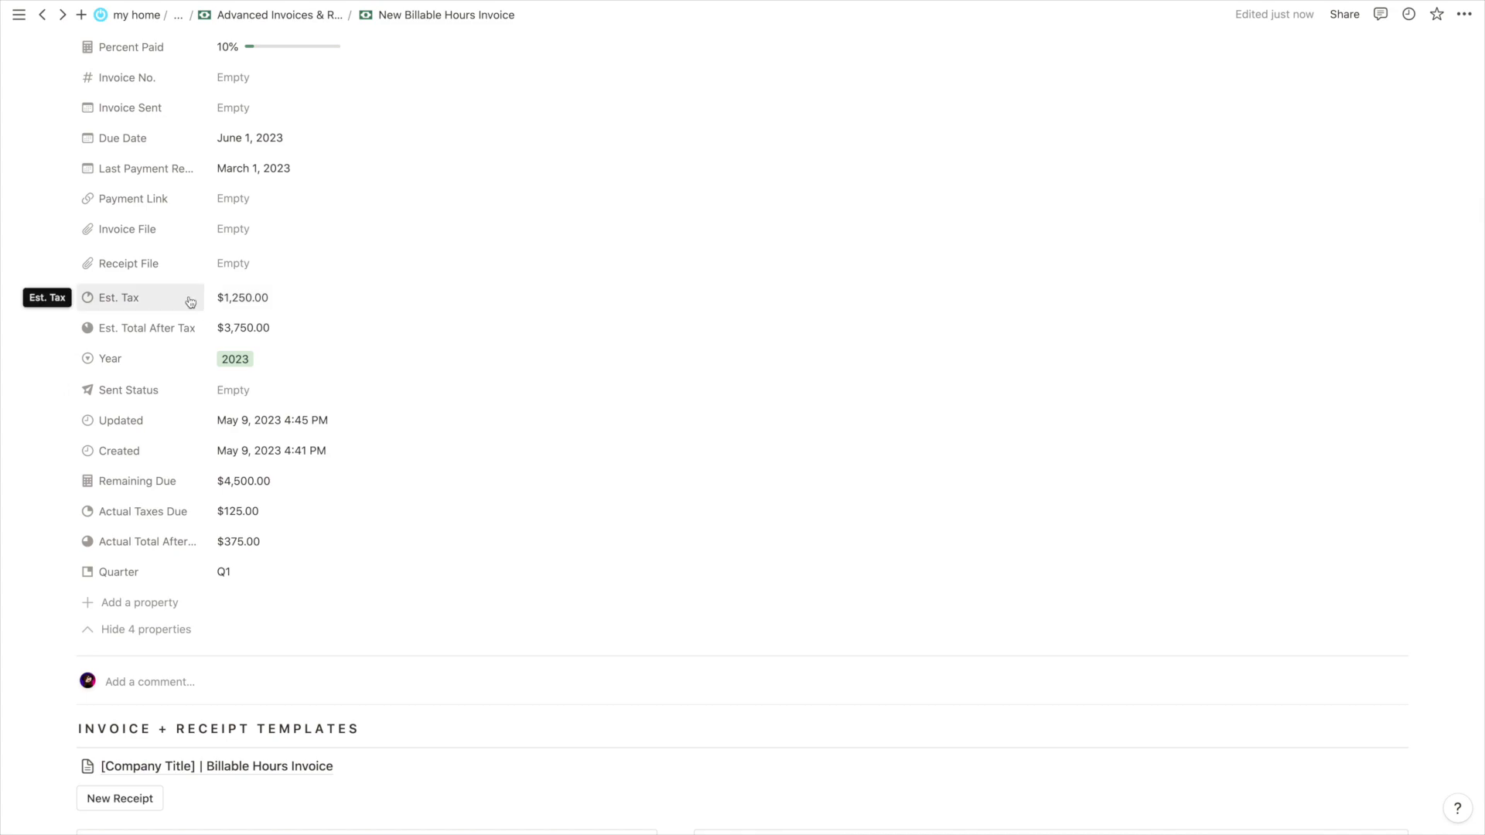
pyautogui.scroll(1, 224, 304)
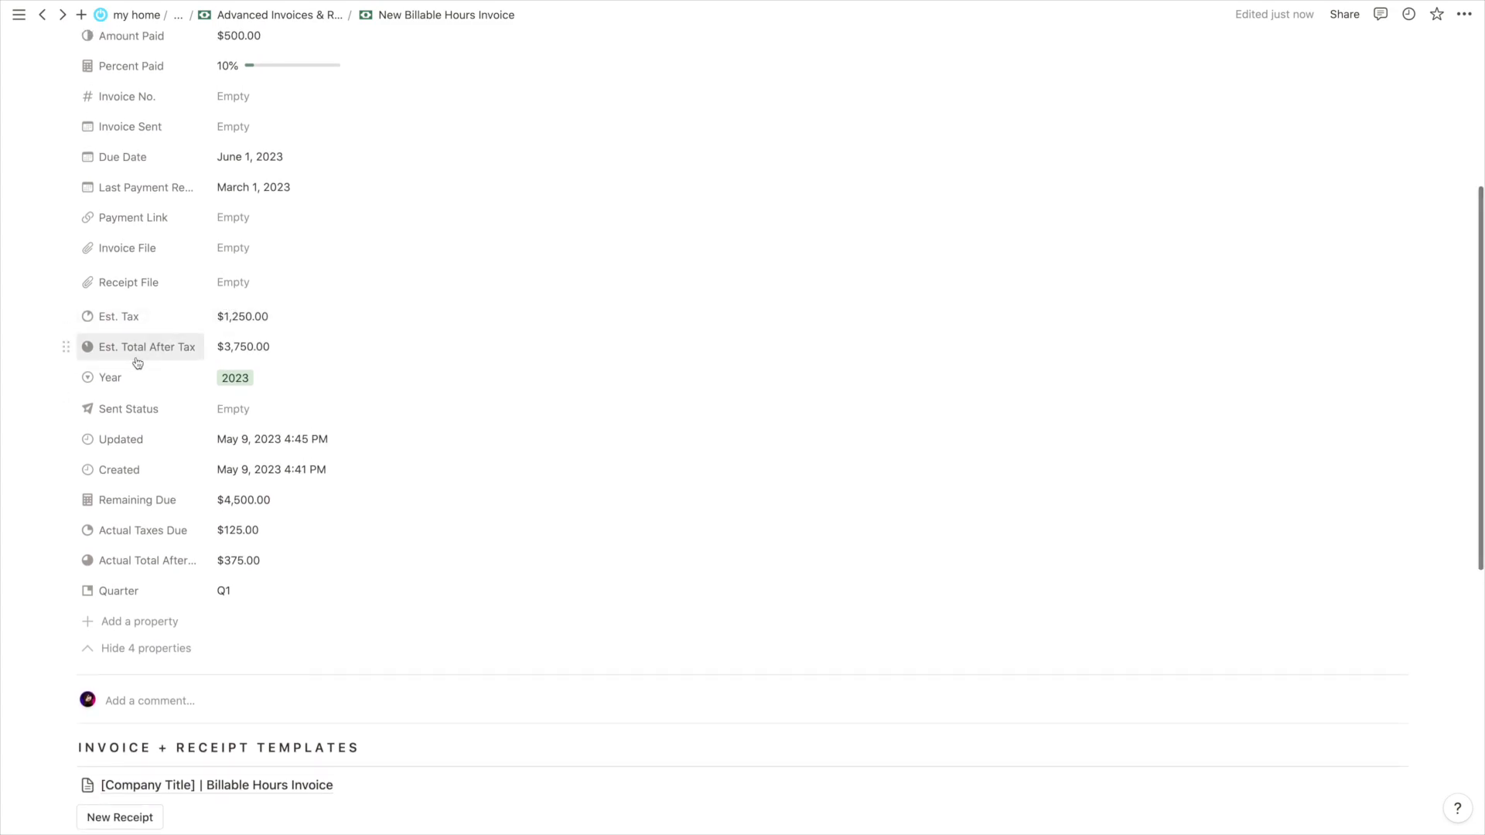
pyautogui.scroll(-1, 263, 338)
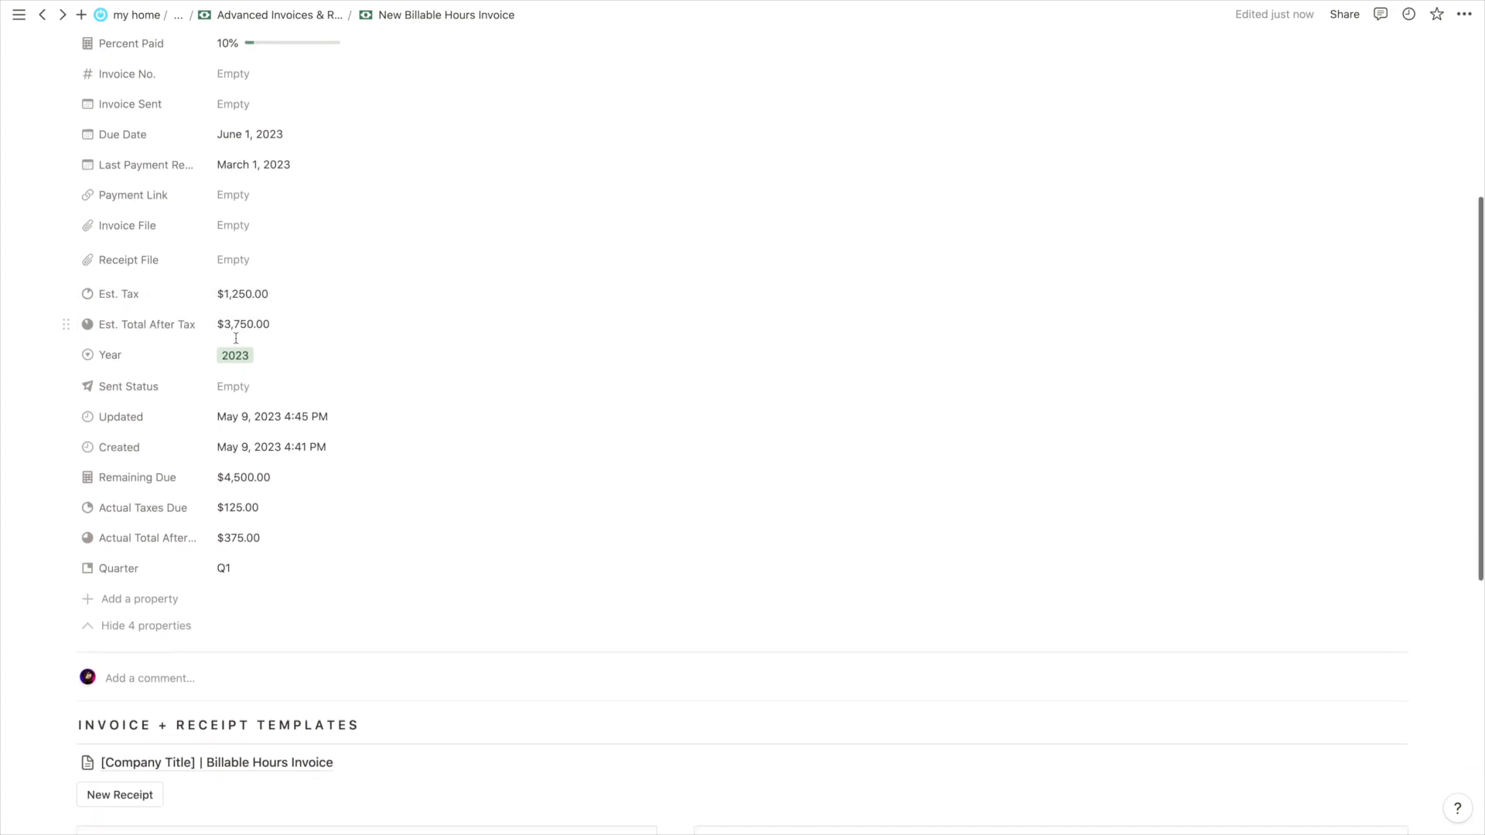
pyautogui.scroll(-2, 261, 357)
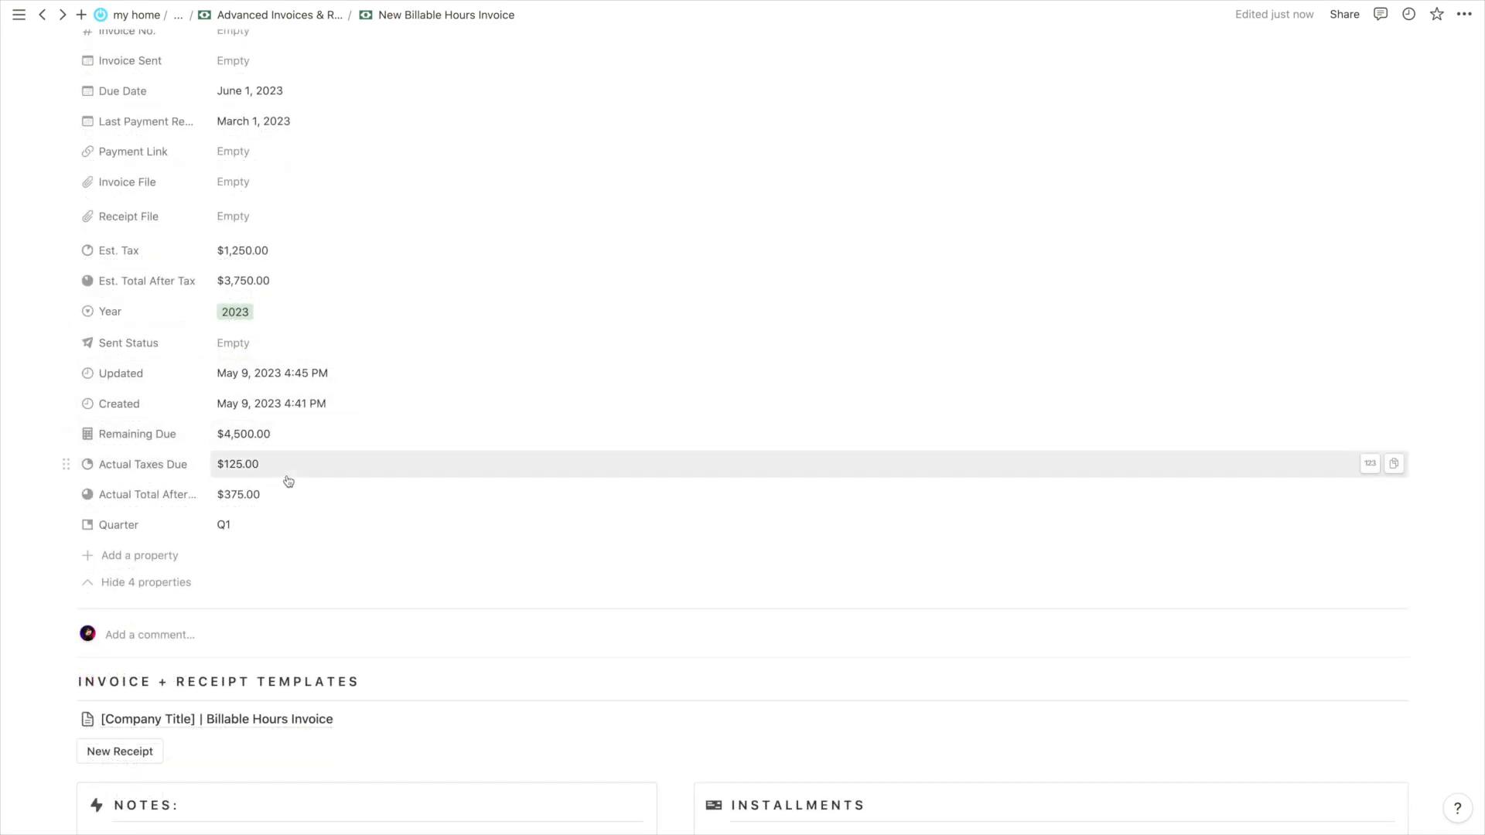
pyautogui.scroll(-1, 281, 476)
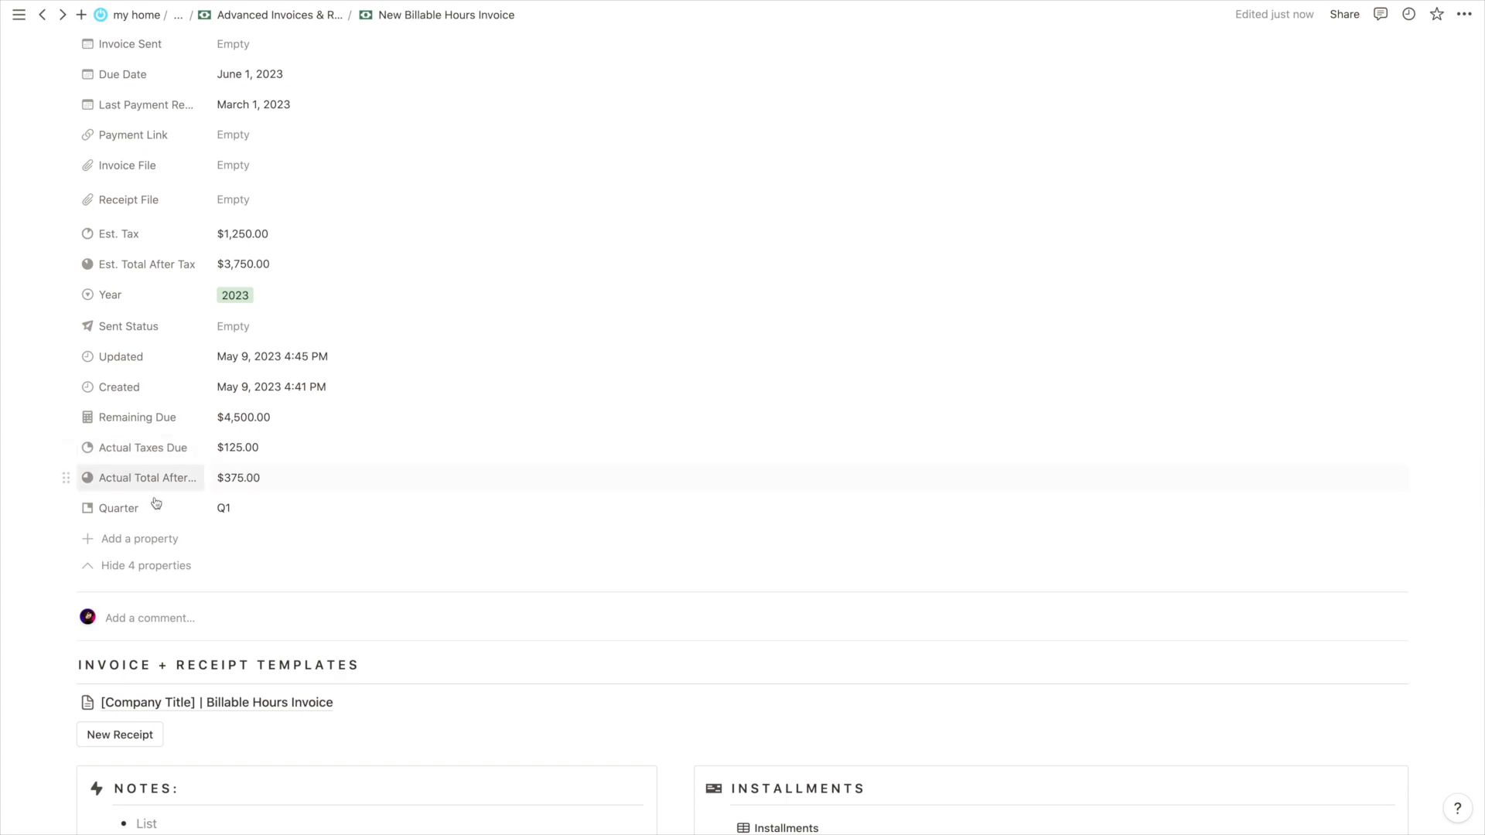
pyautogui.scroll(6, 244, 513)
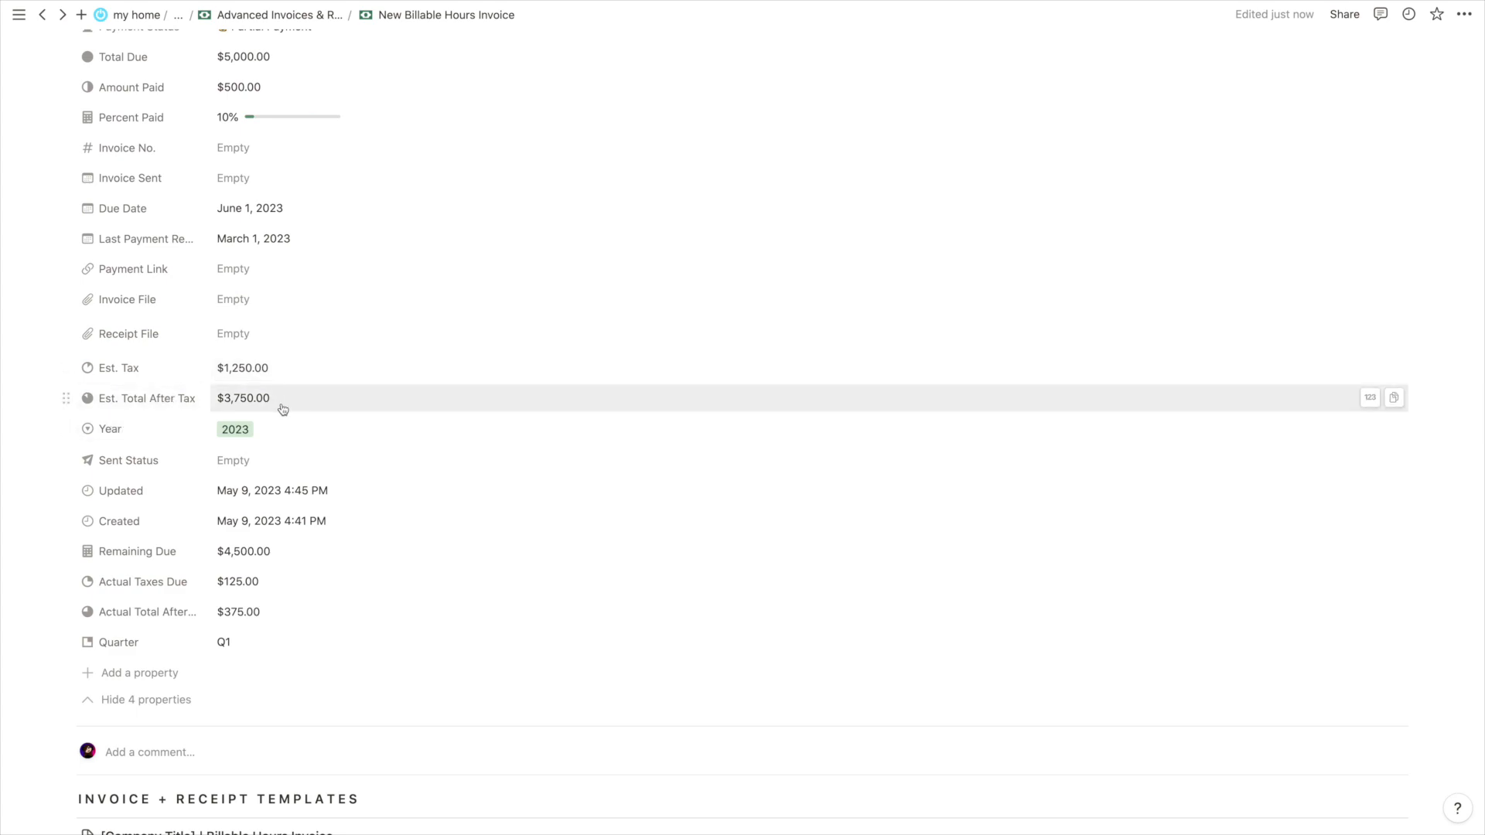
pyautogui.scroll(1, 283, 410)
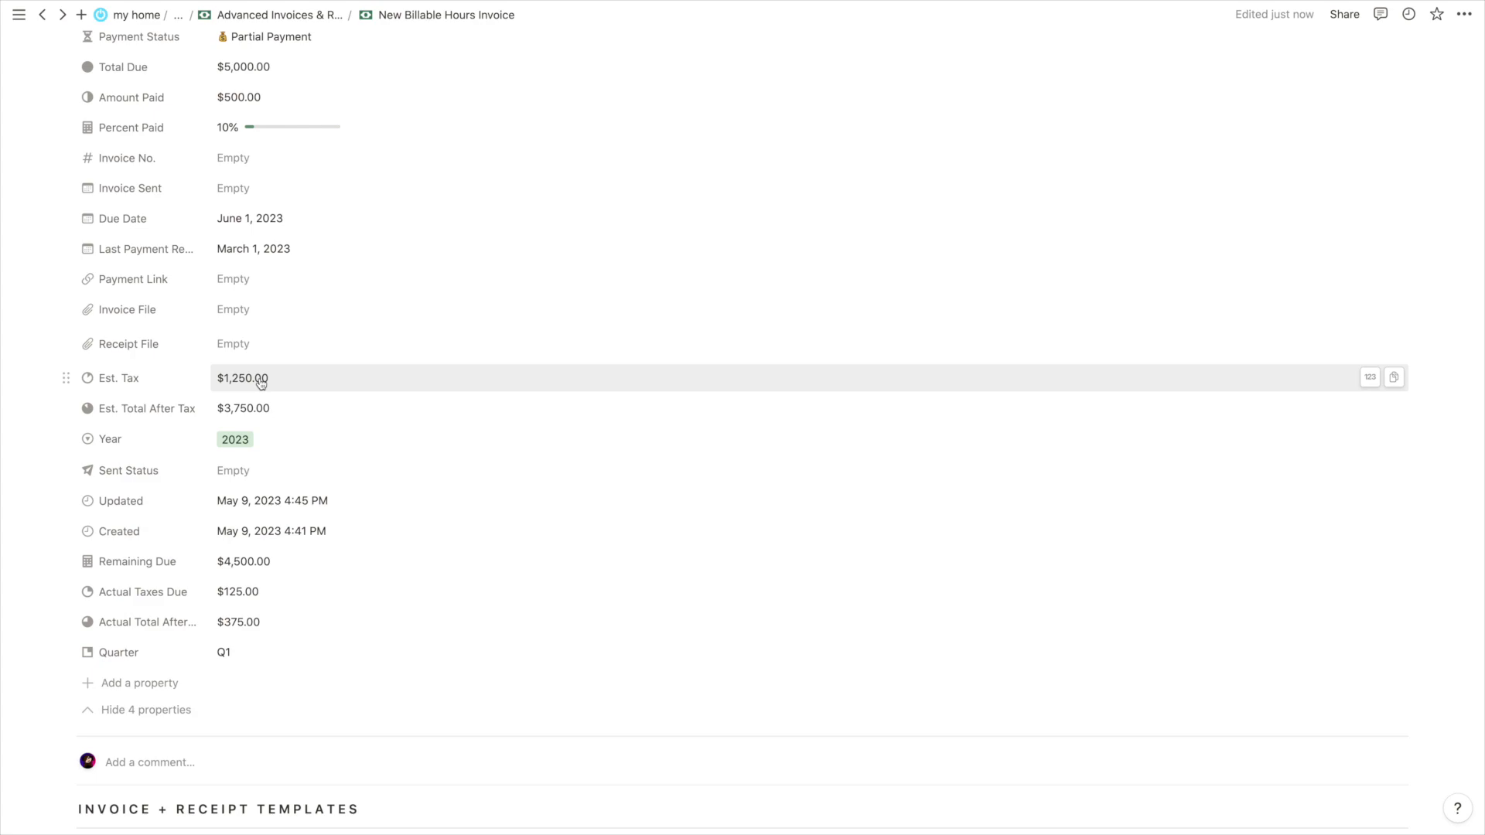
# Review the Total Due amount and inspect the Est. Tax property's formula without changing it
pyautogui.scroll(3, 261, 383)
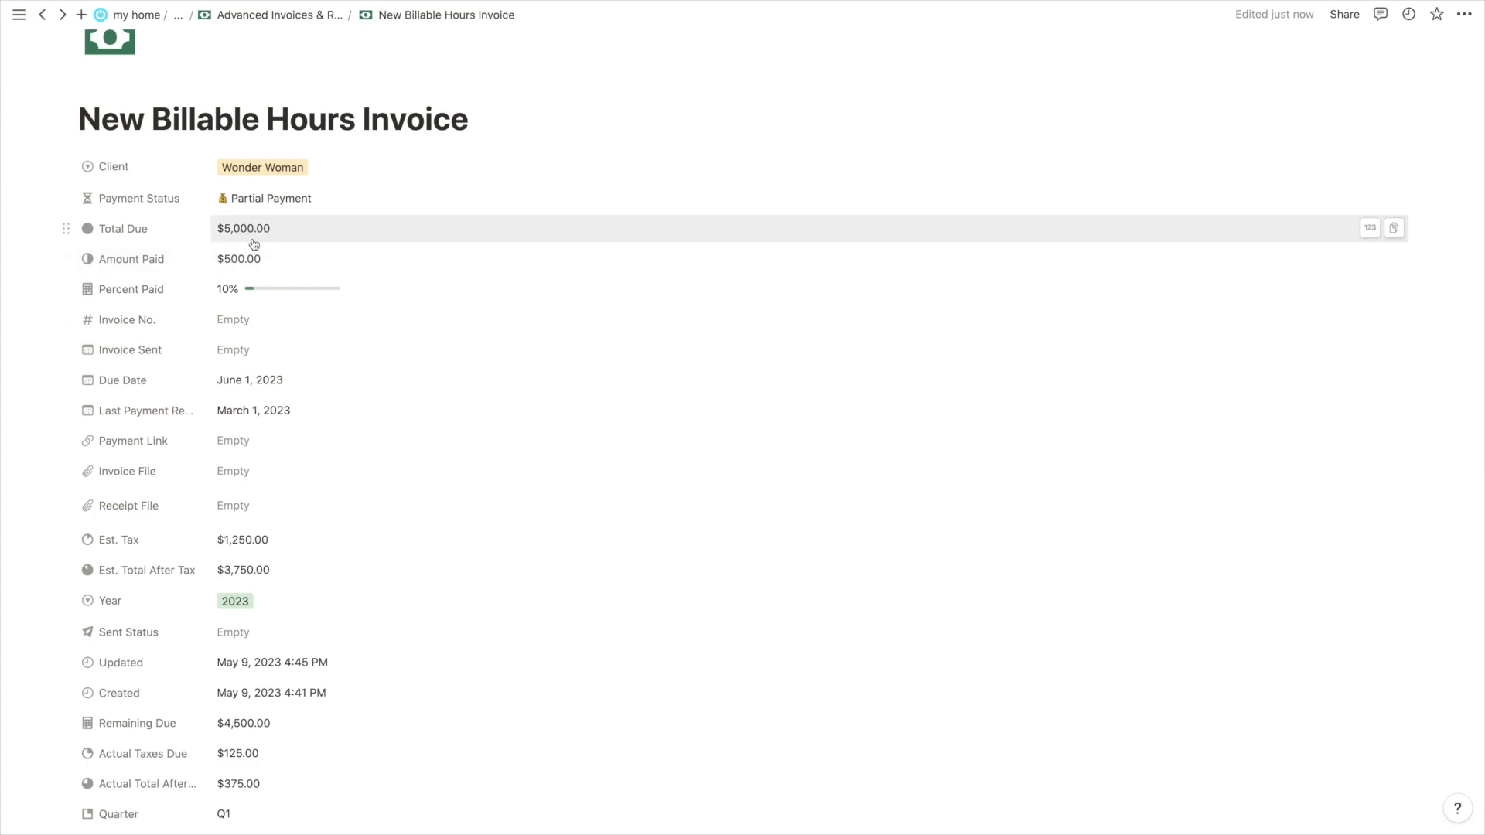
pyautogui.scroll(-1, 253, 244)
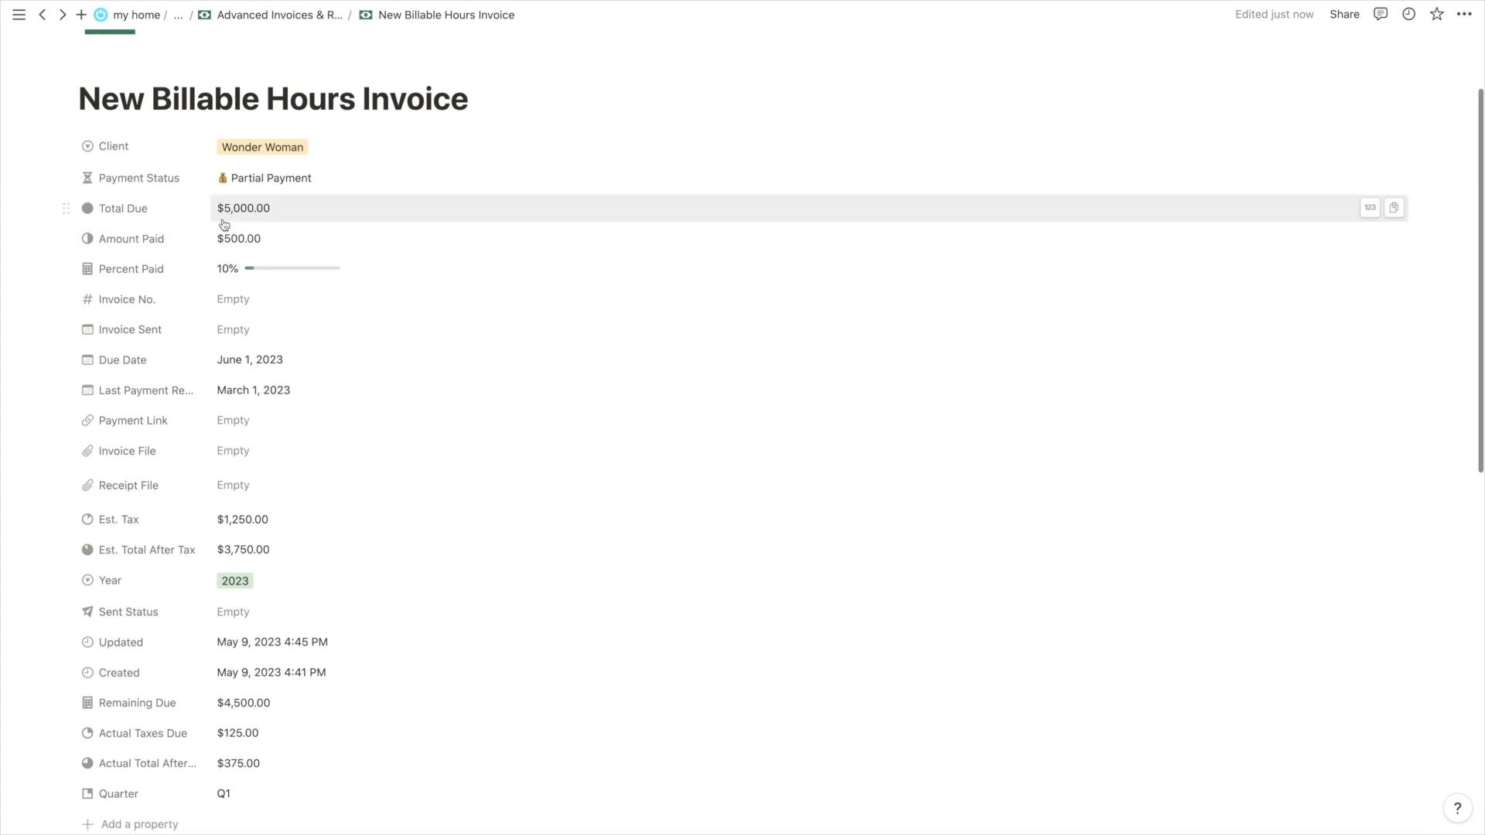
pyautogui.scroll(-2, 262, 209)
pyautogui.scroll(-2, 239, 553)
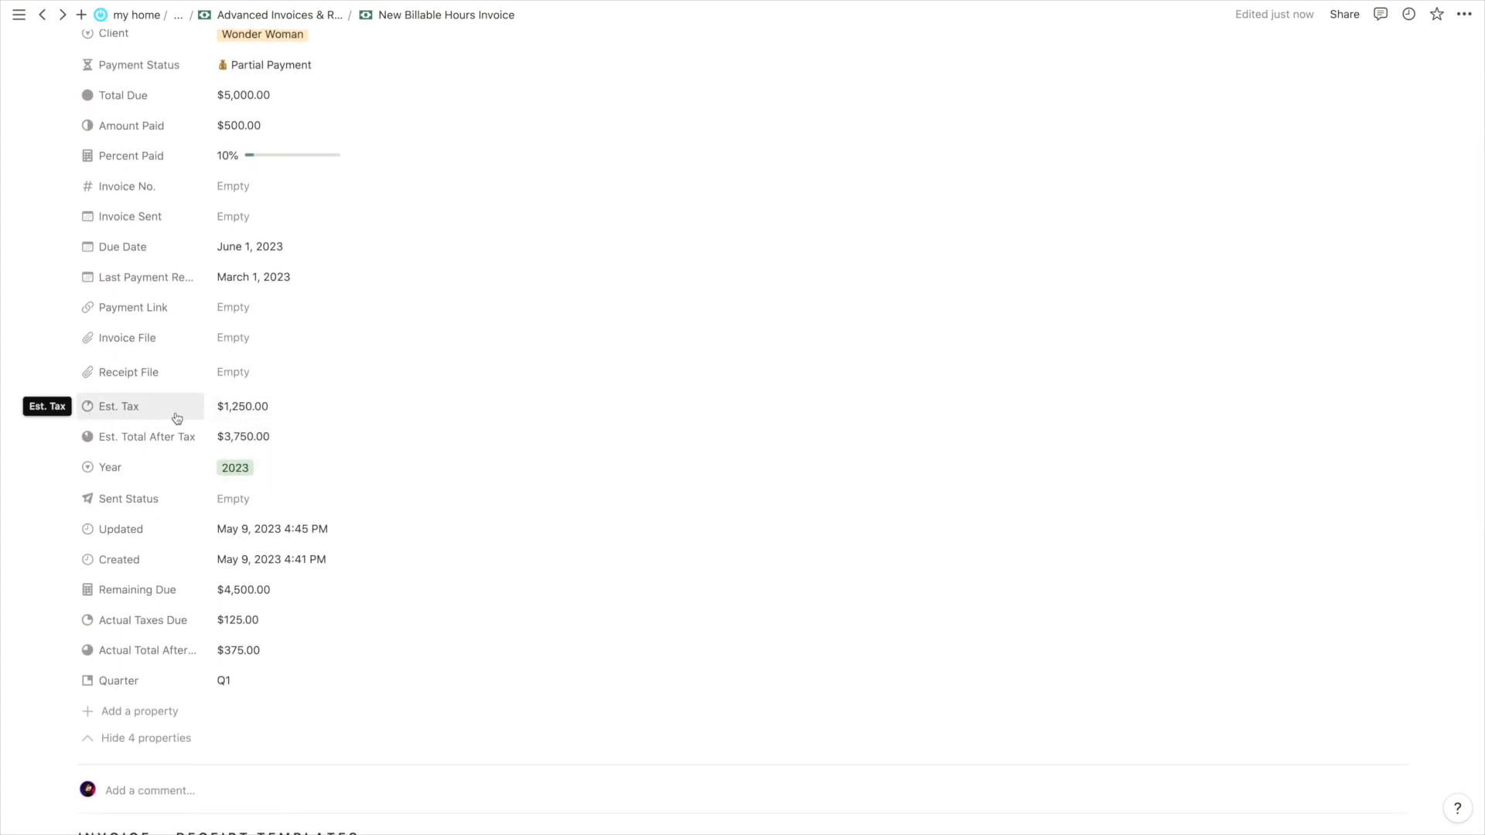
pyautogui.click(255, 418)
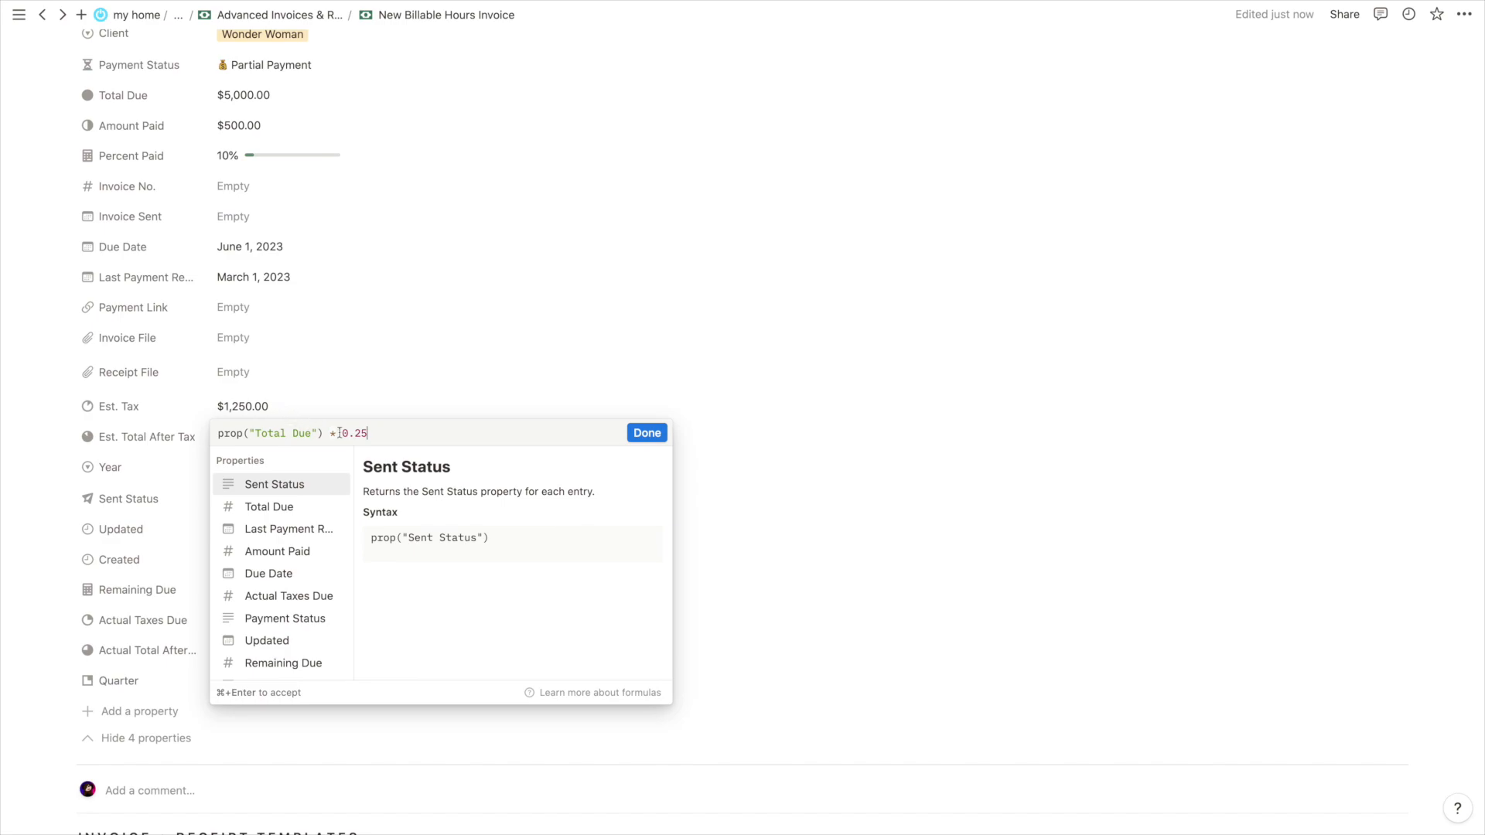
pyautogui.click(354, 398)
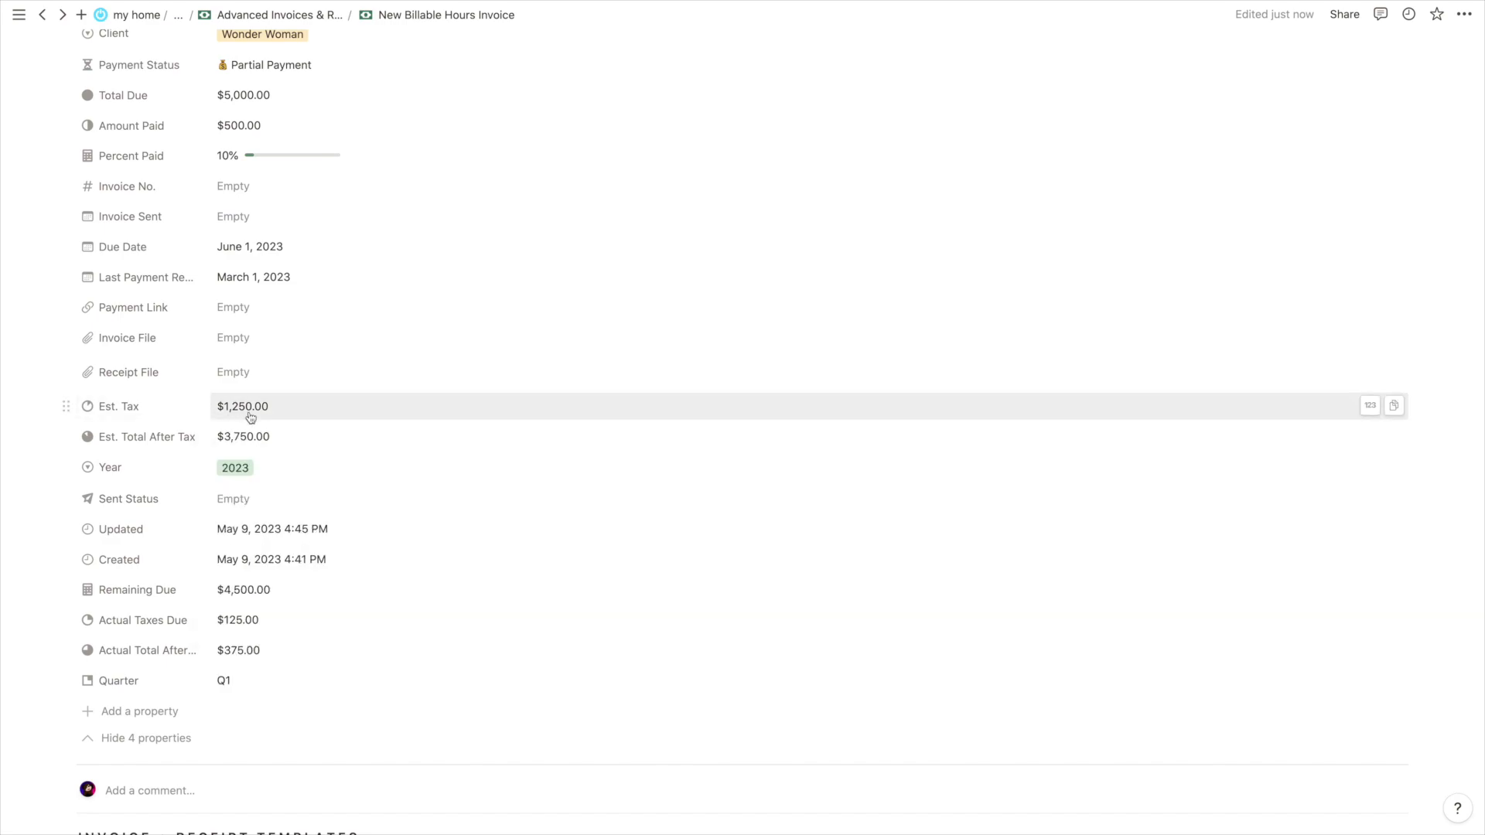
# Compare the invoice's Total Due with its estimated tax and estimated total after tax
pyautogui.scroll(2, 250, 418)
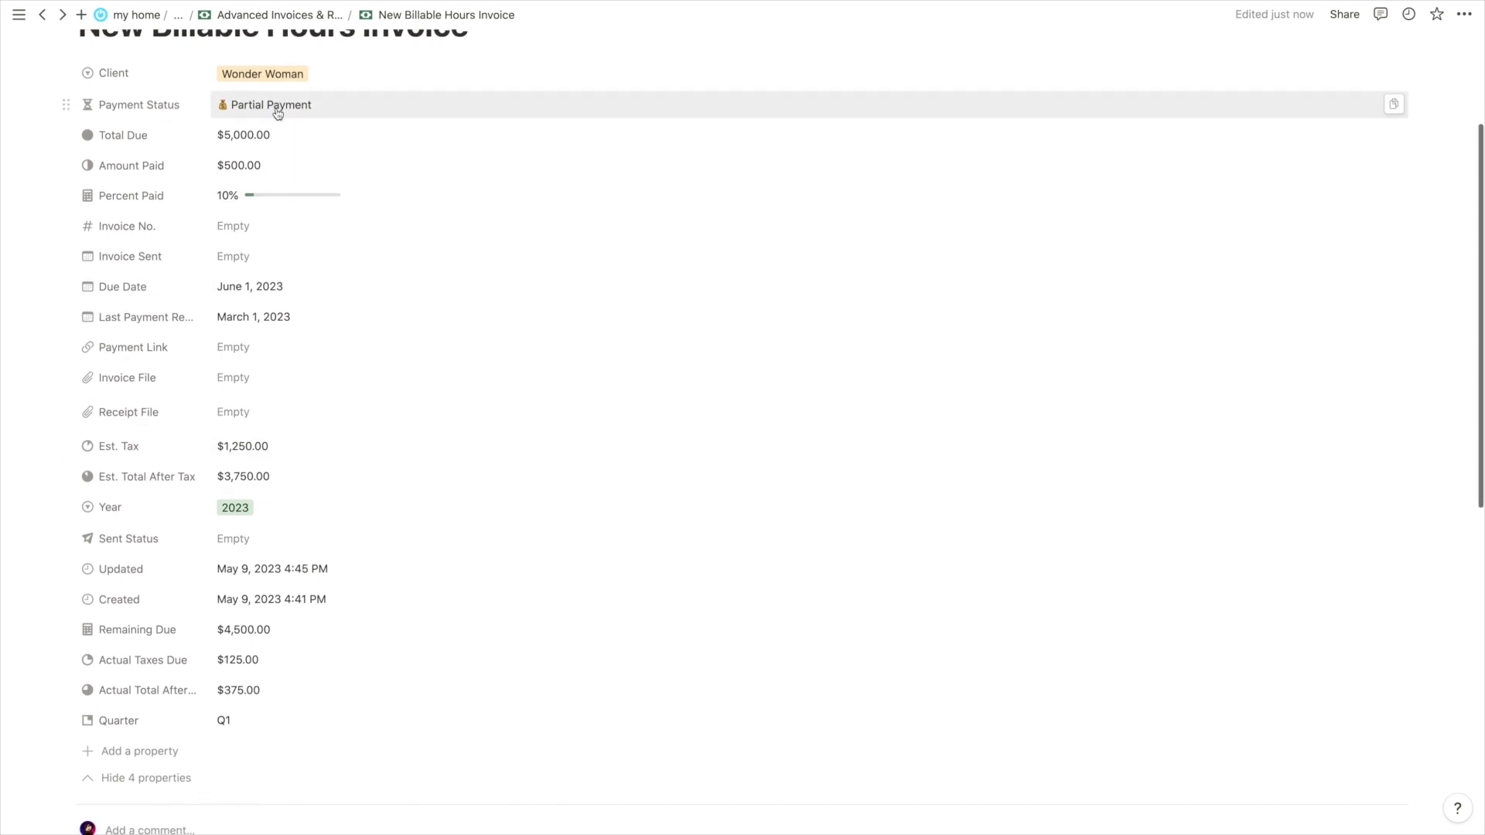
pyautogui.scroll(-1, 277, 114)
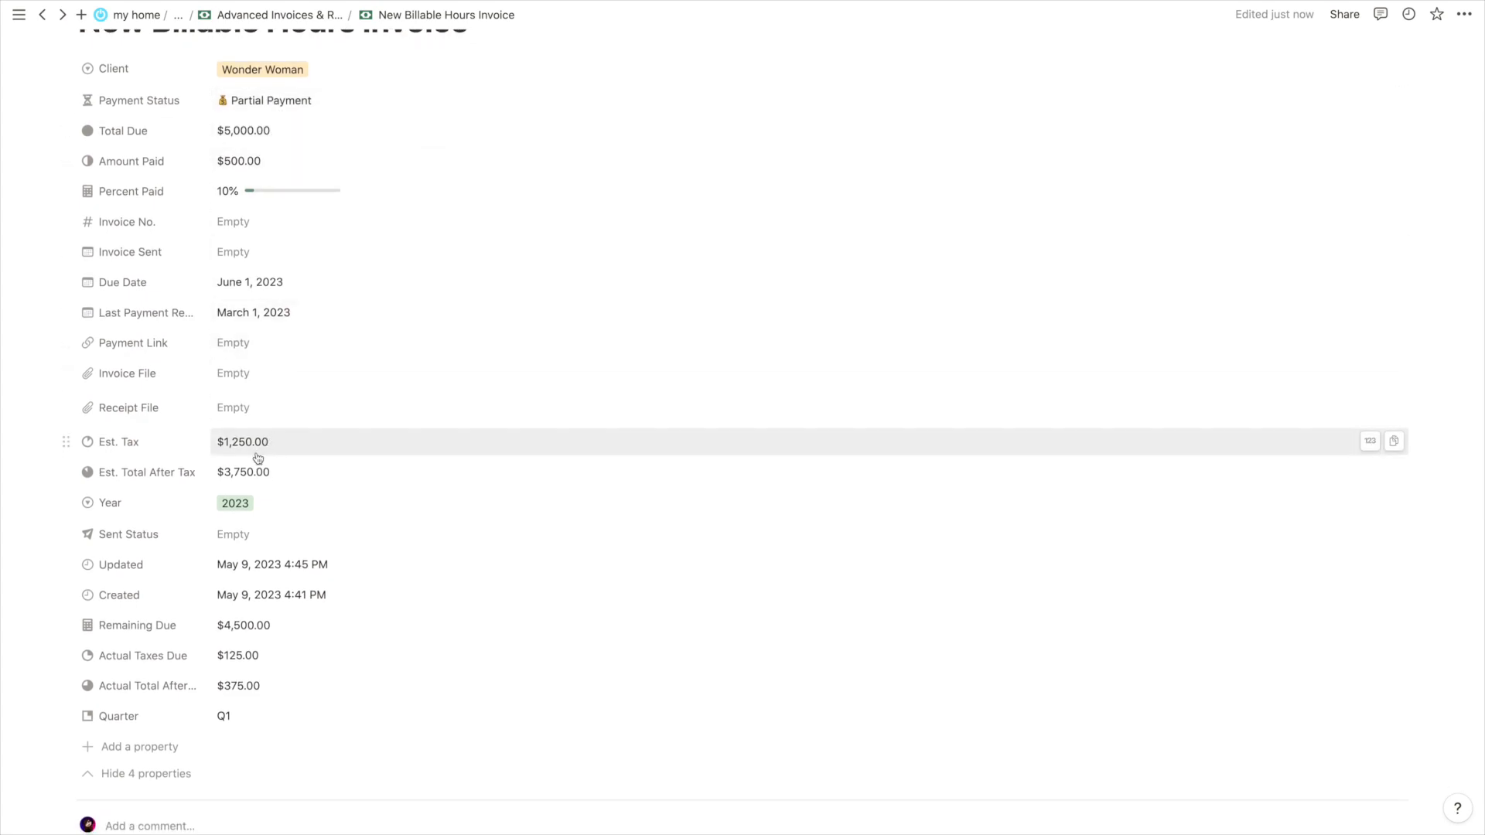
pyautogui.scroll(1, 177, 456)
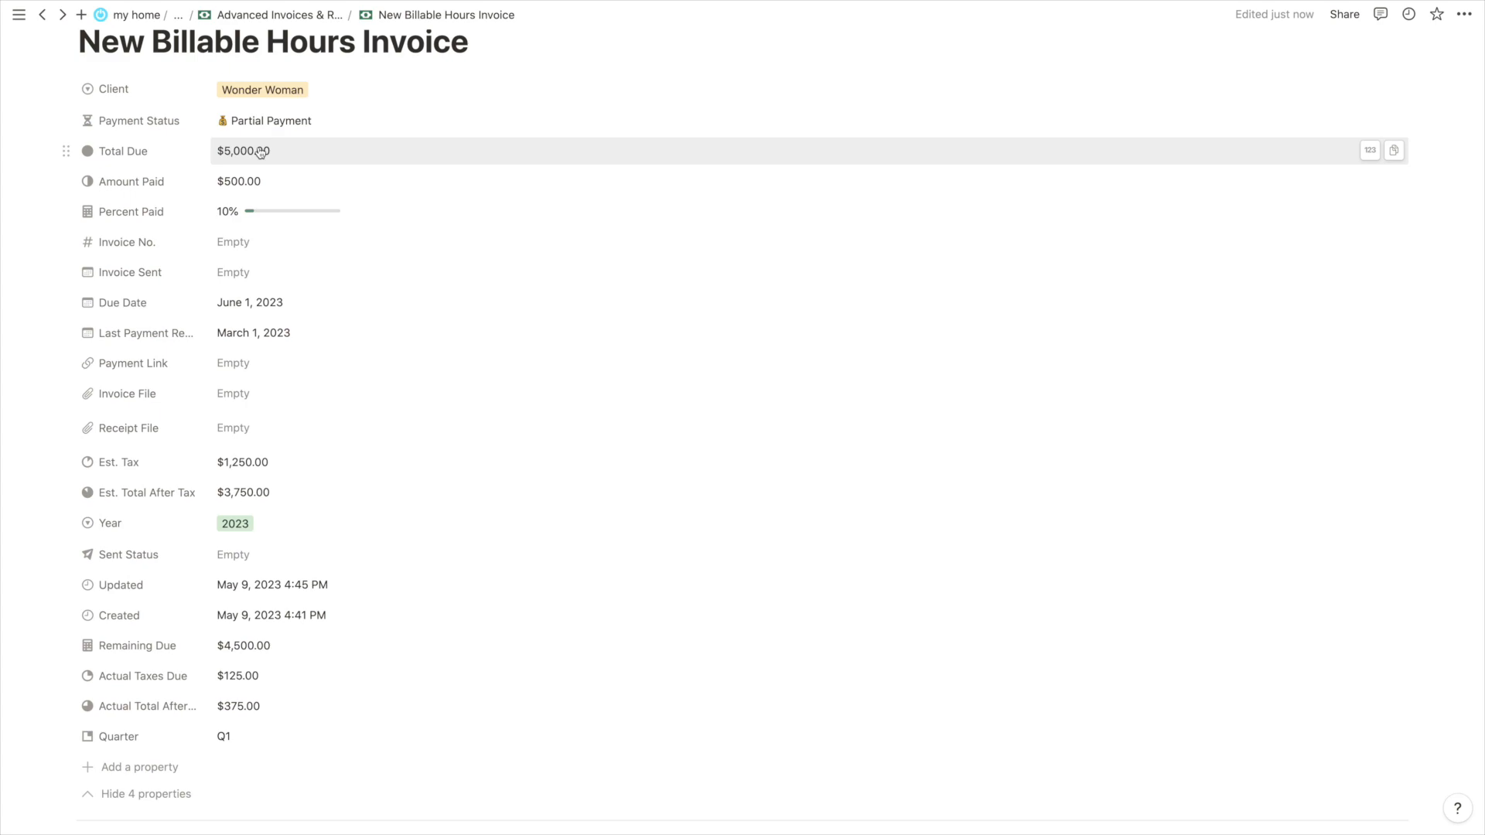
pyautogui.scroll(-1, 256, 159)
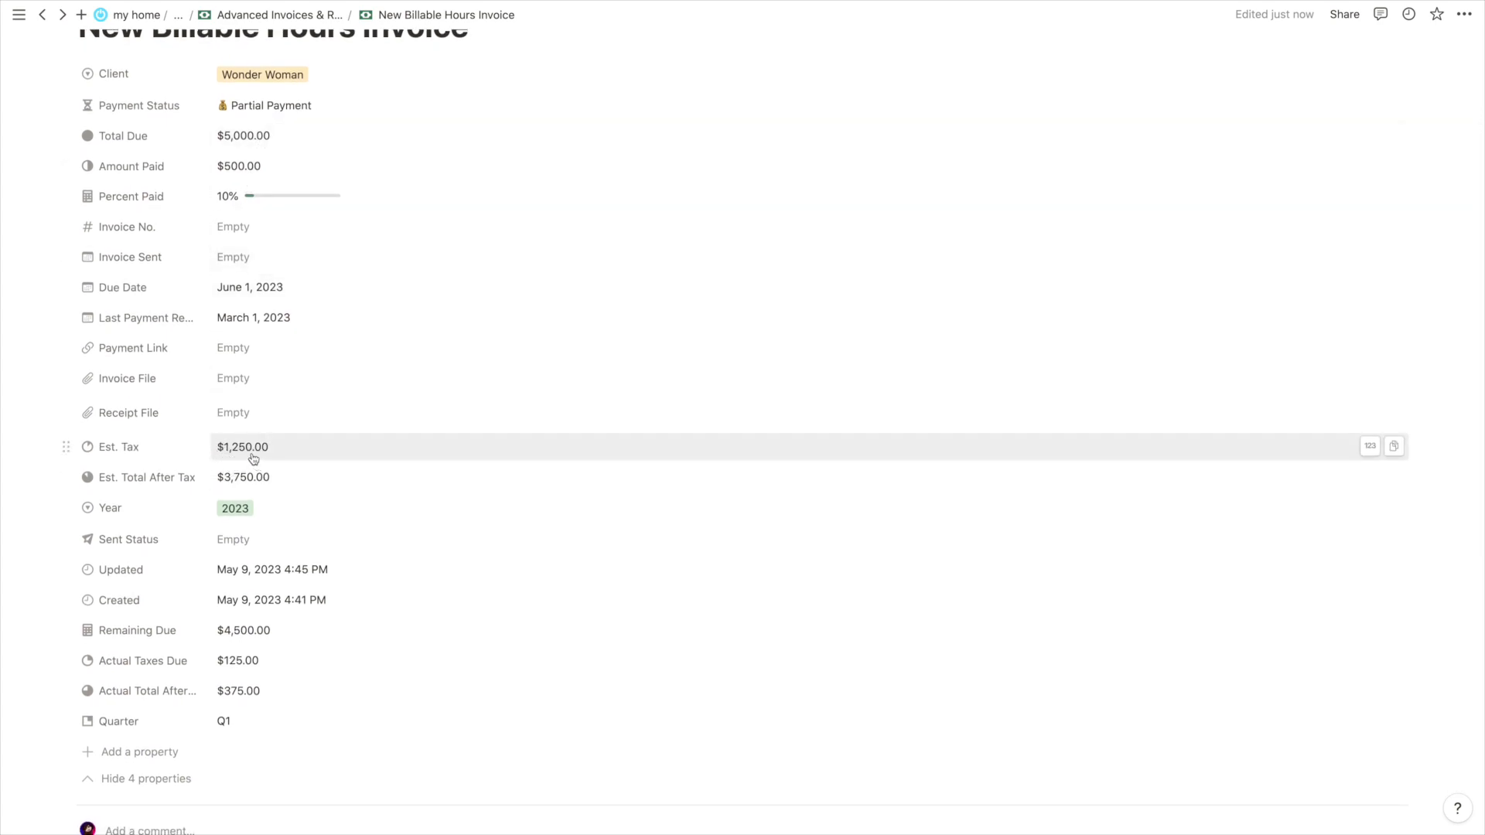
pyautogui.scroll(-1, 254, 462)
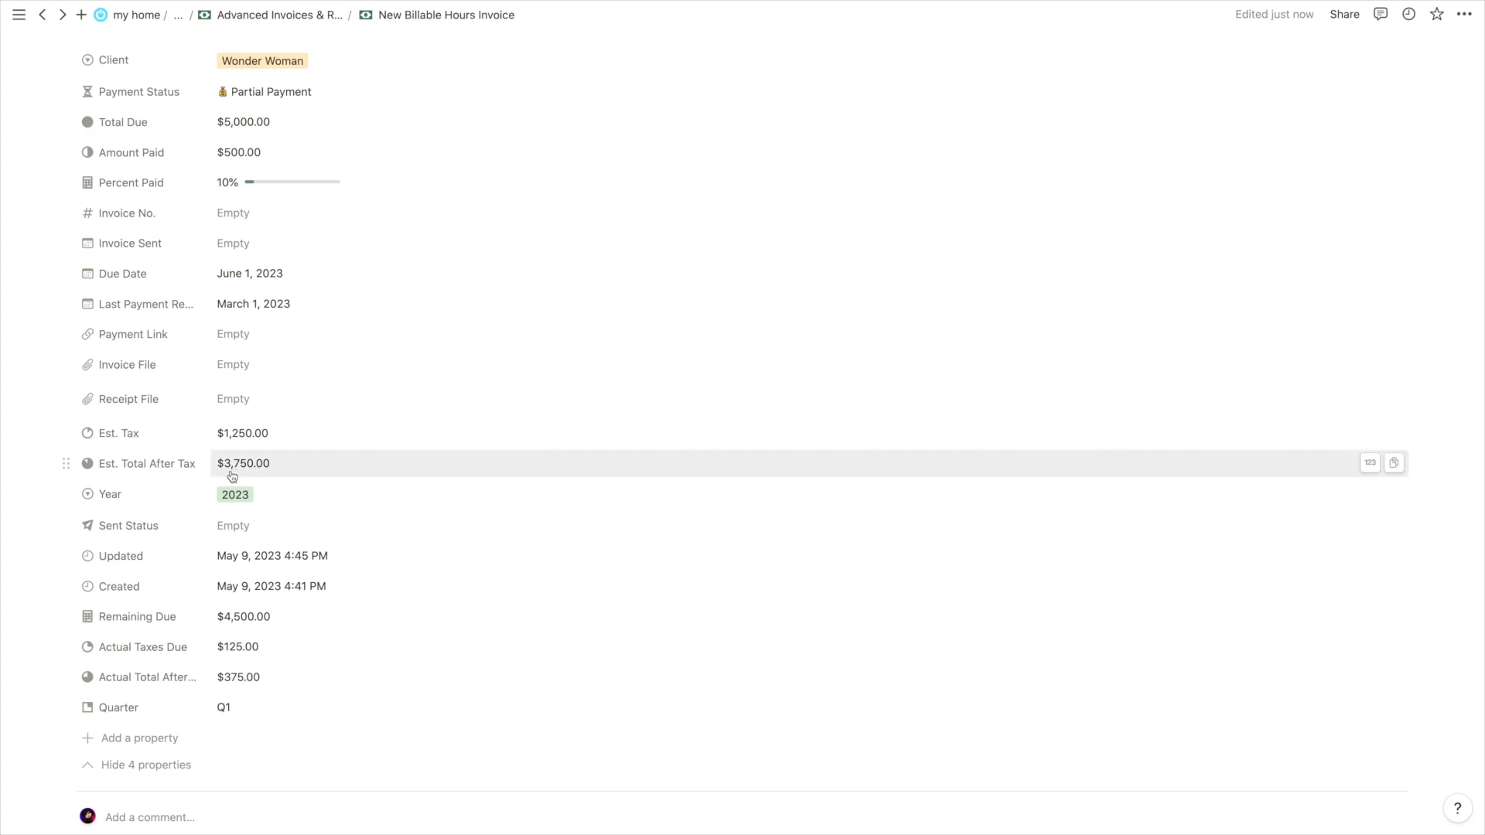
pyautogui.scroll(1, 255, 474)
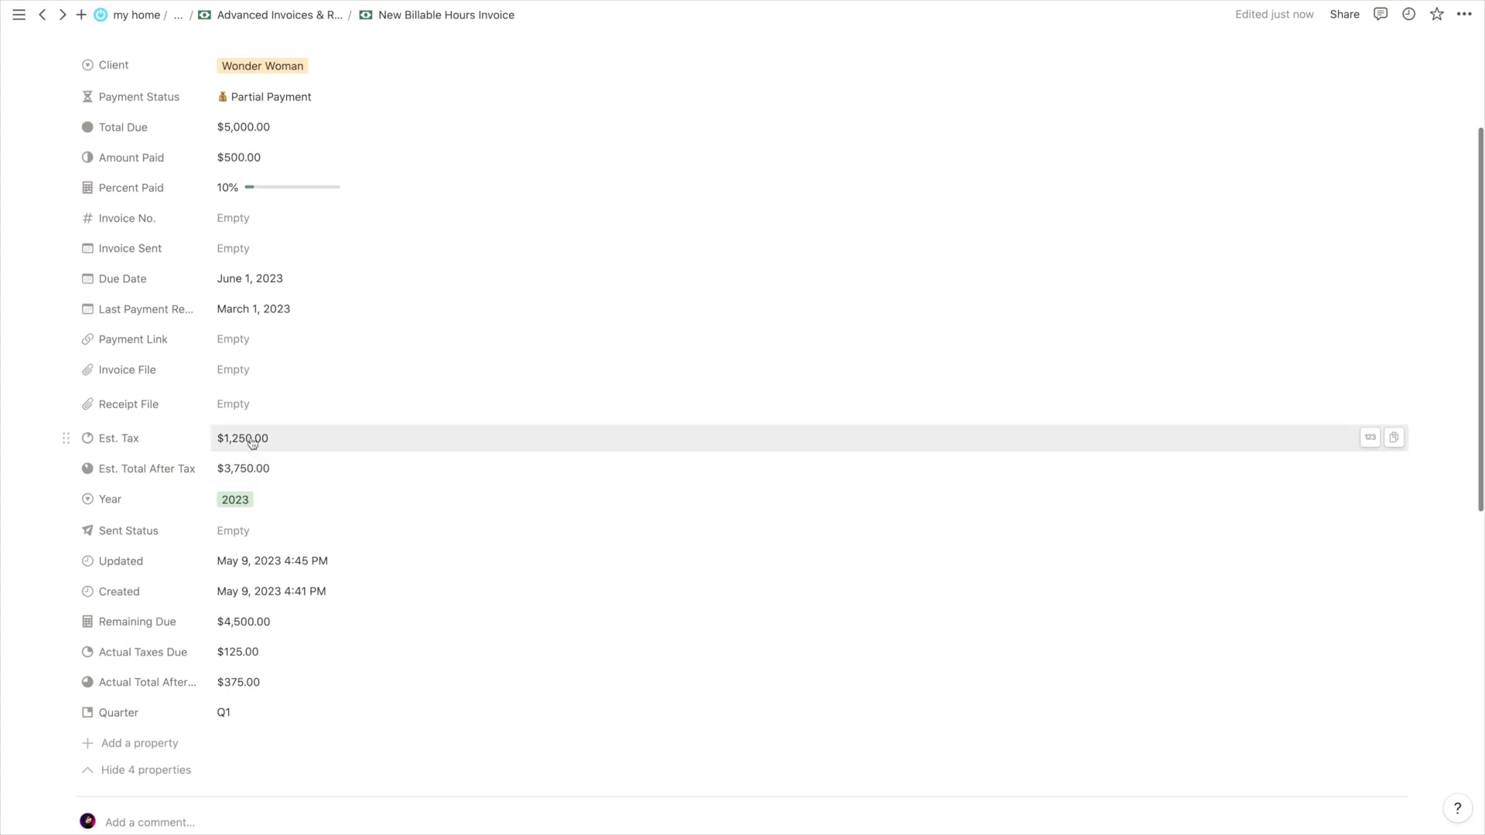
pyautogui.scroll(1, 251, 442)
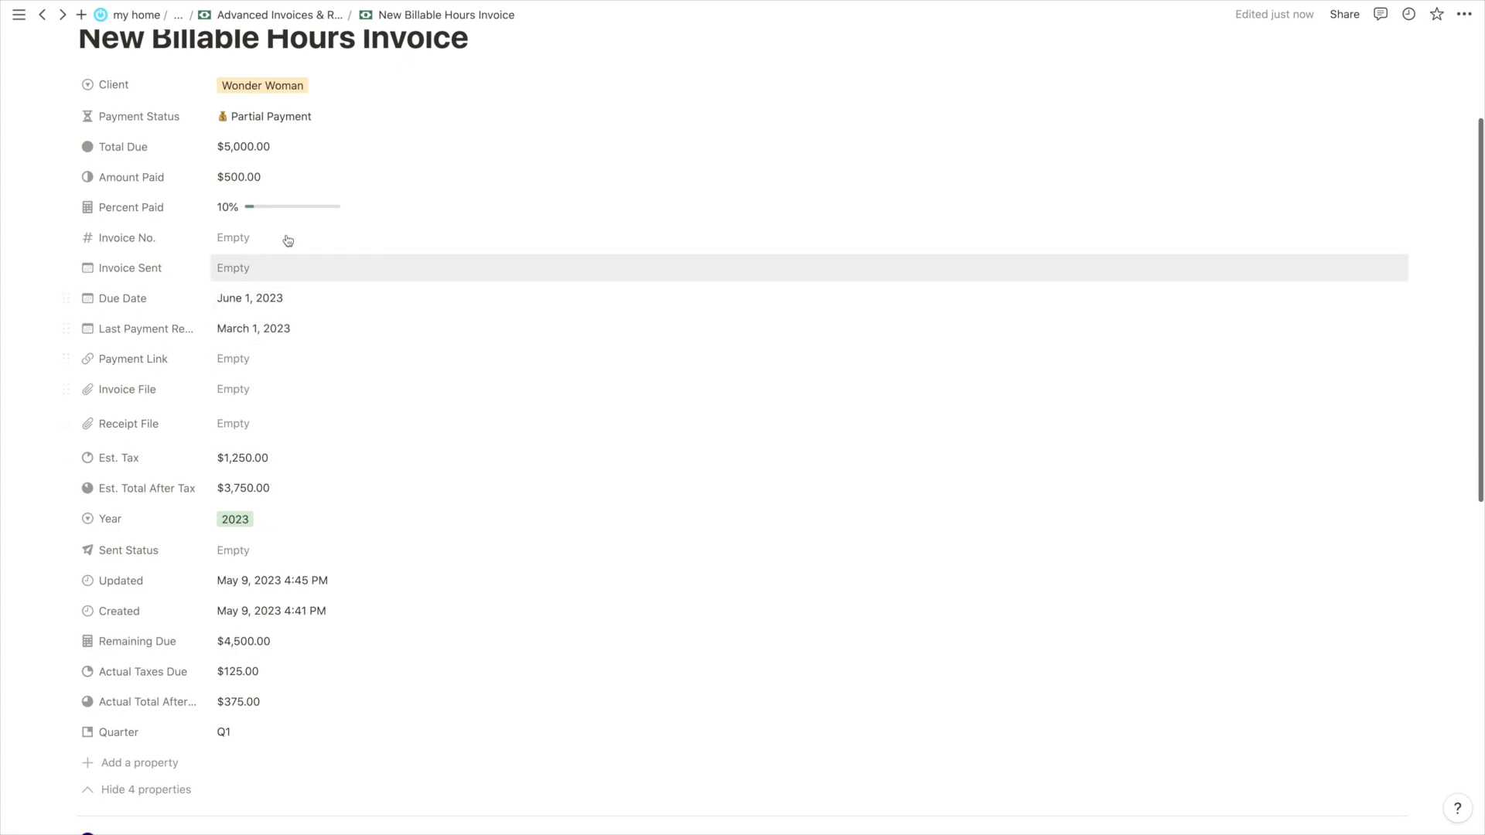
# Compare the invoice's Amount Paid with the Actual Taxes Due and actual total after tax
pyautogui.scroll(-2, 248, 375)
pyautogui.scroll(-1, 132, 607)
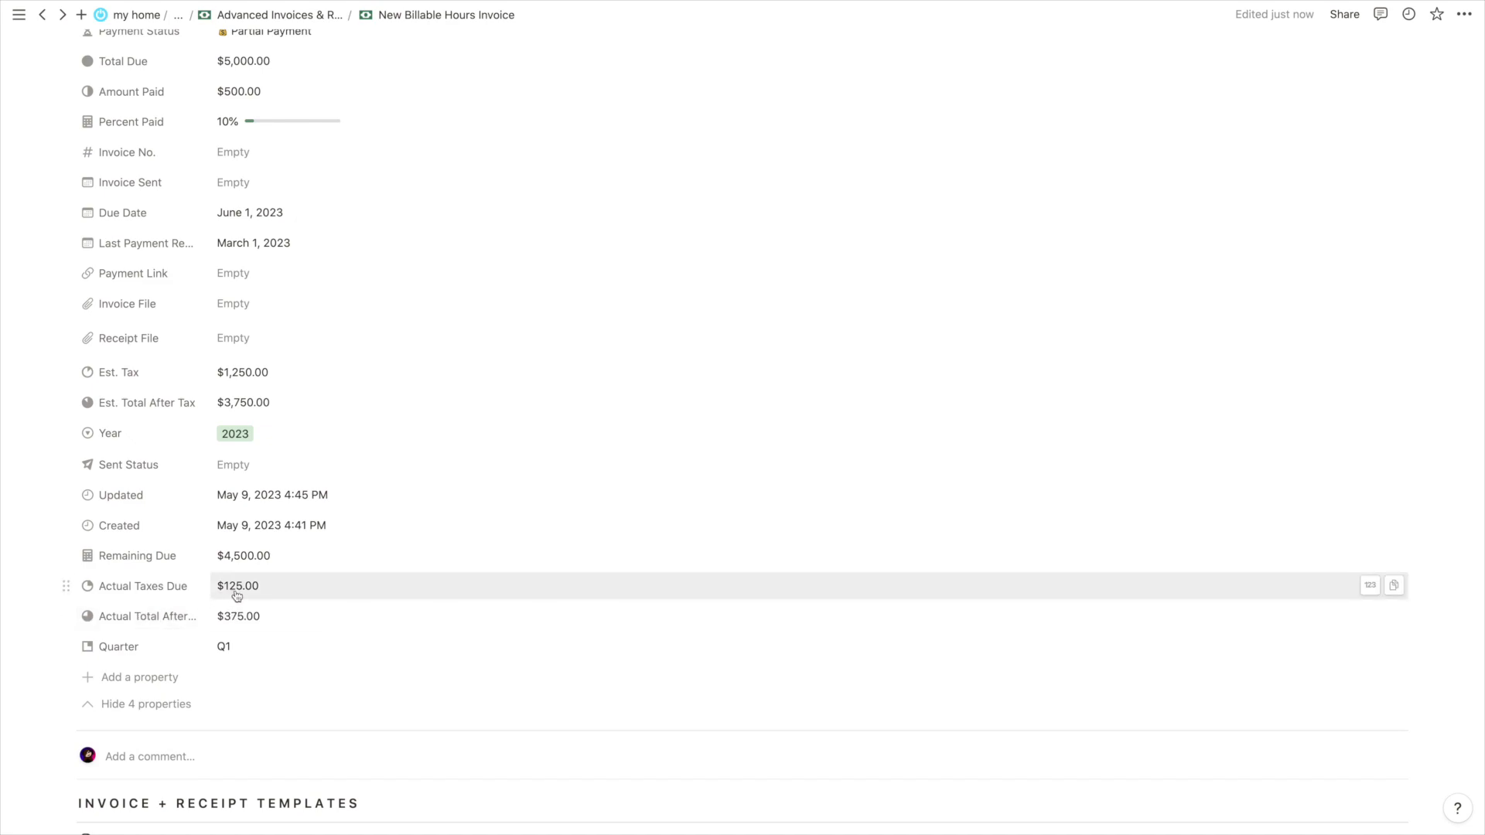
pyautogui.scroll(4, 237, 595)
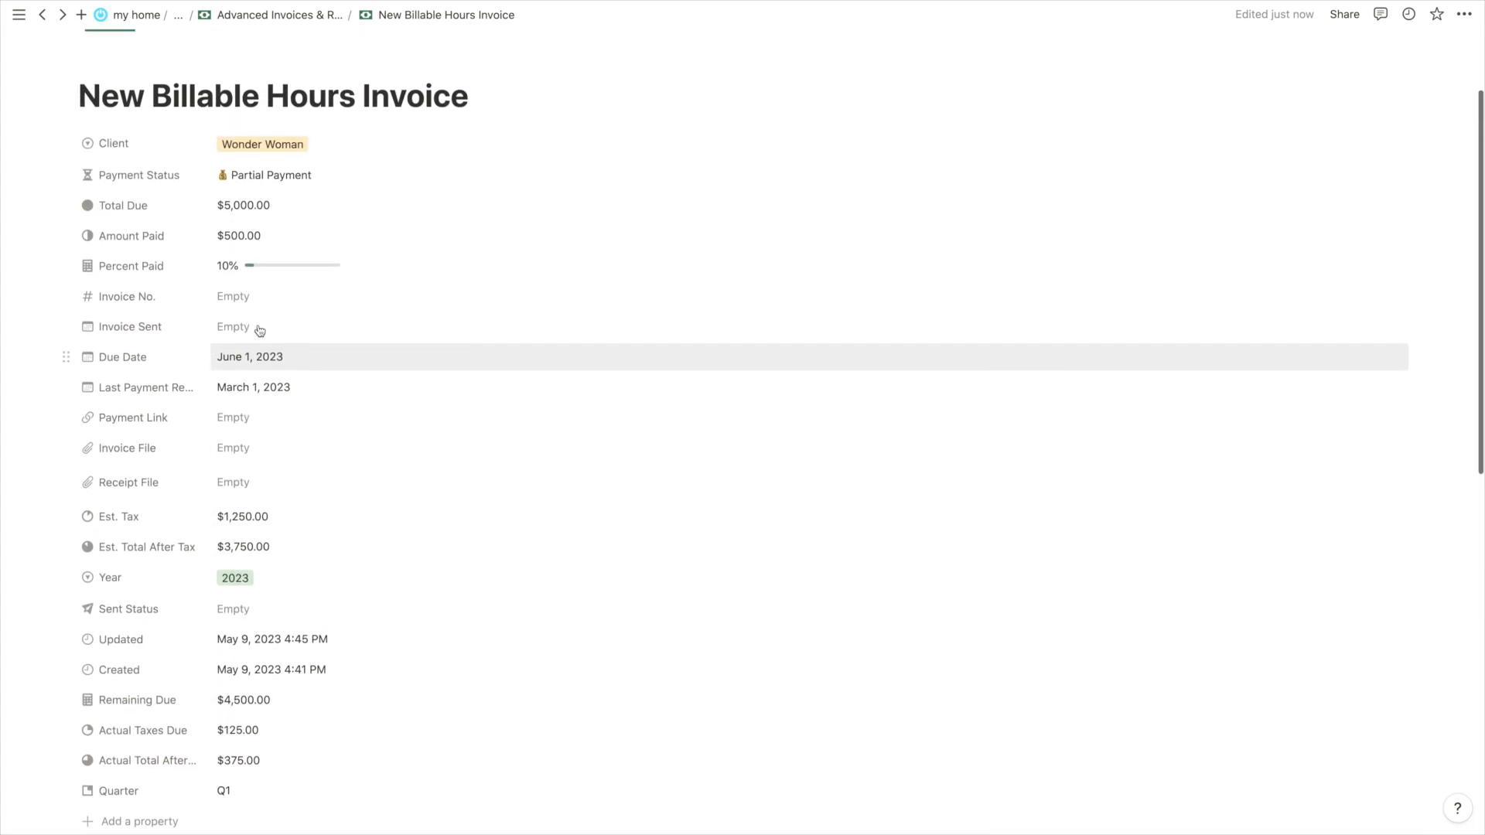
pyautogui.scroll(1, 239, 224)
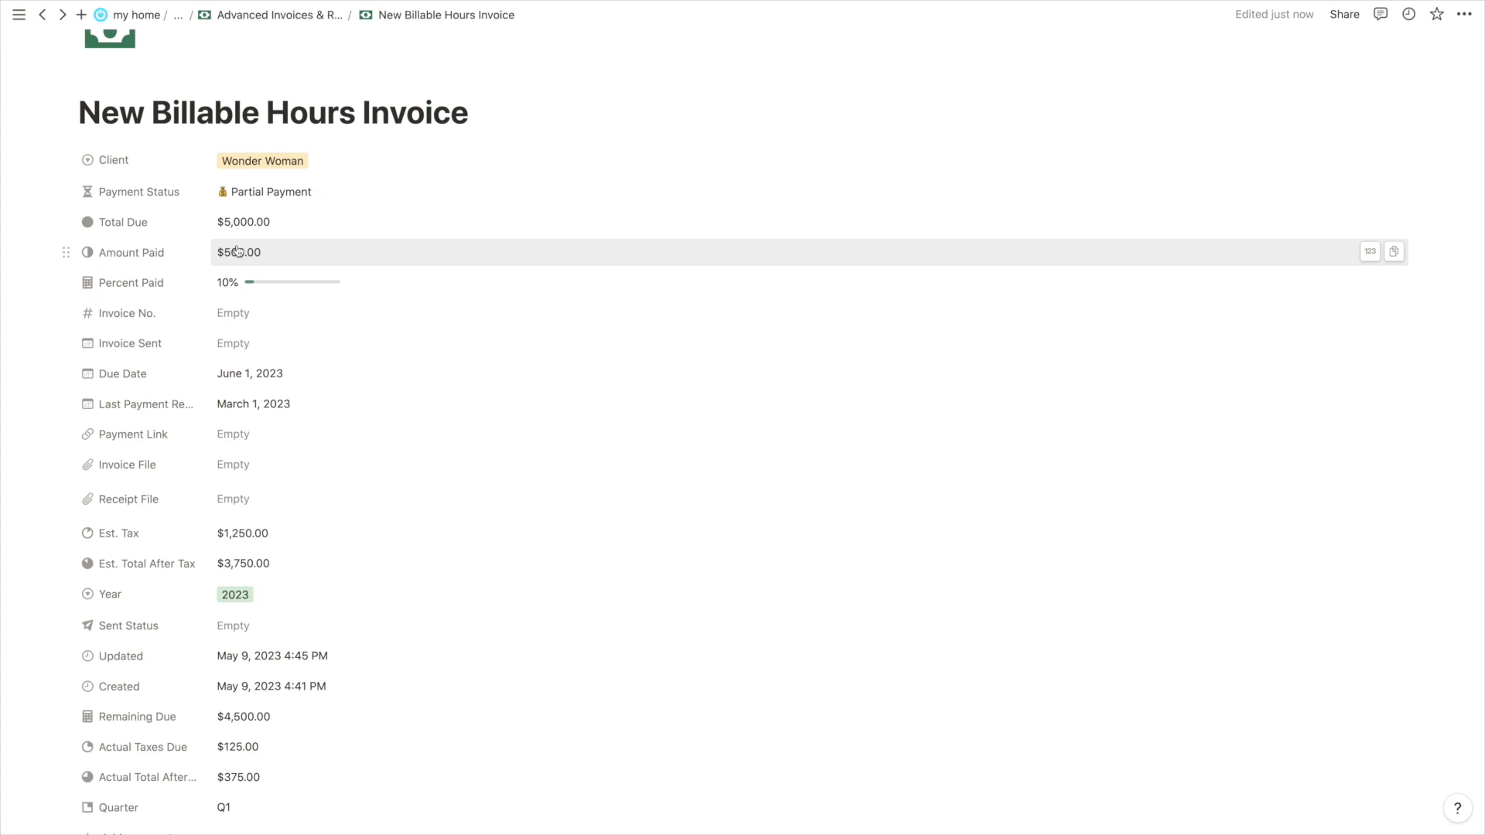
pyautogui.scroll(-3, 238, 278)
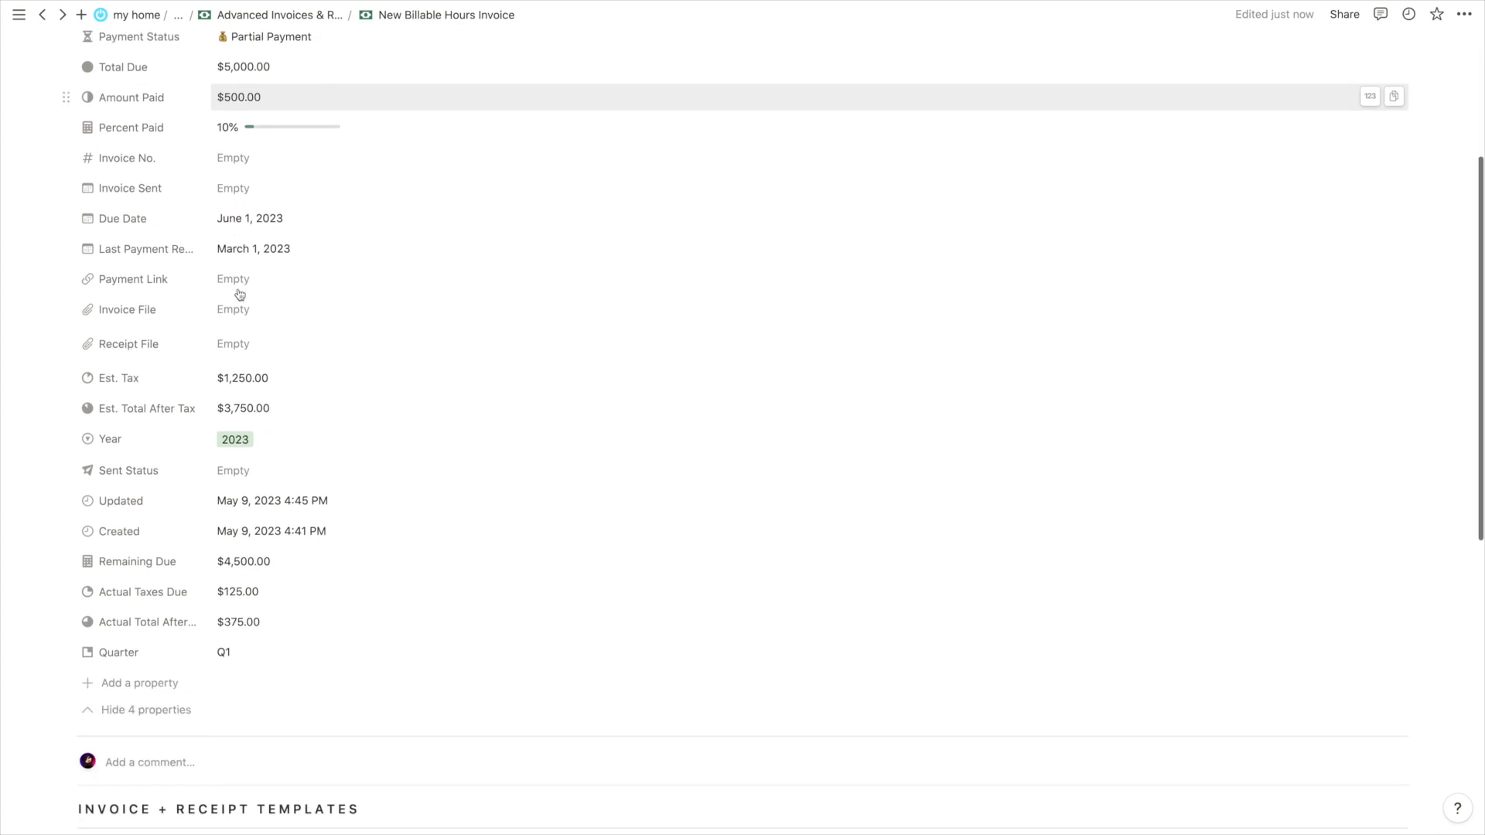
# Set the invoice's Amount Paid to $7,000 and check the recalculated actual tax and after-tax total
pyautogui.scroll(3, 245, 608)
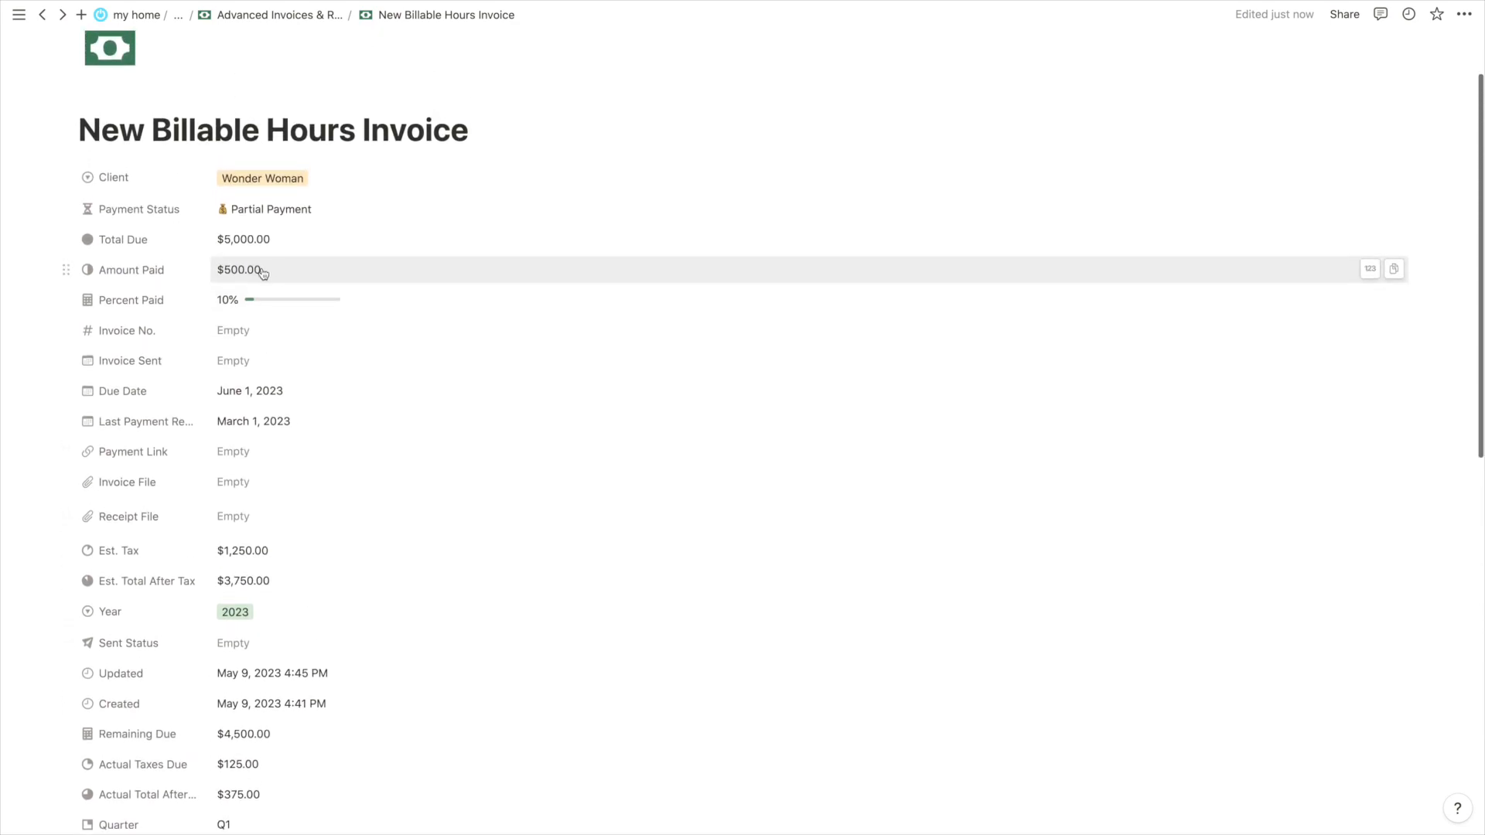
pyautogui.doubleClick(260, 266)
pyautogui.click(260, 268)
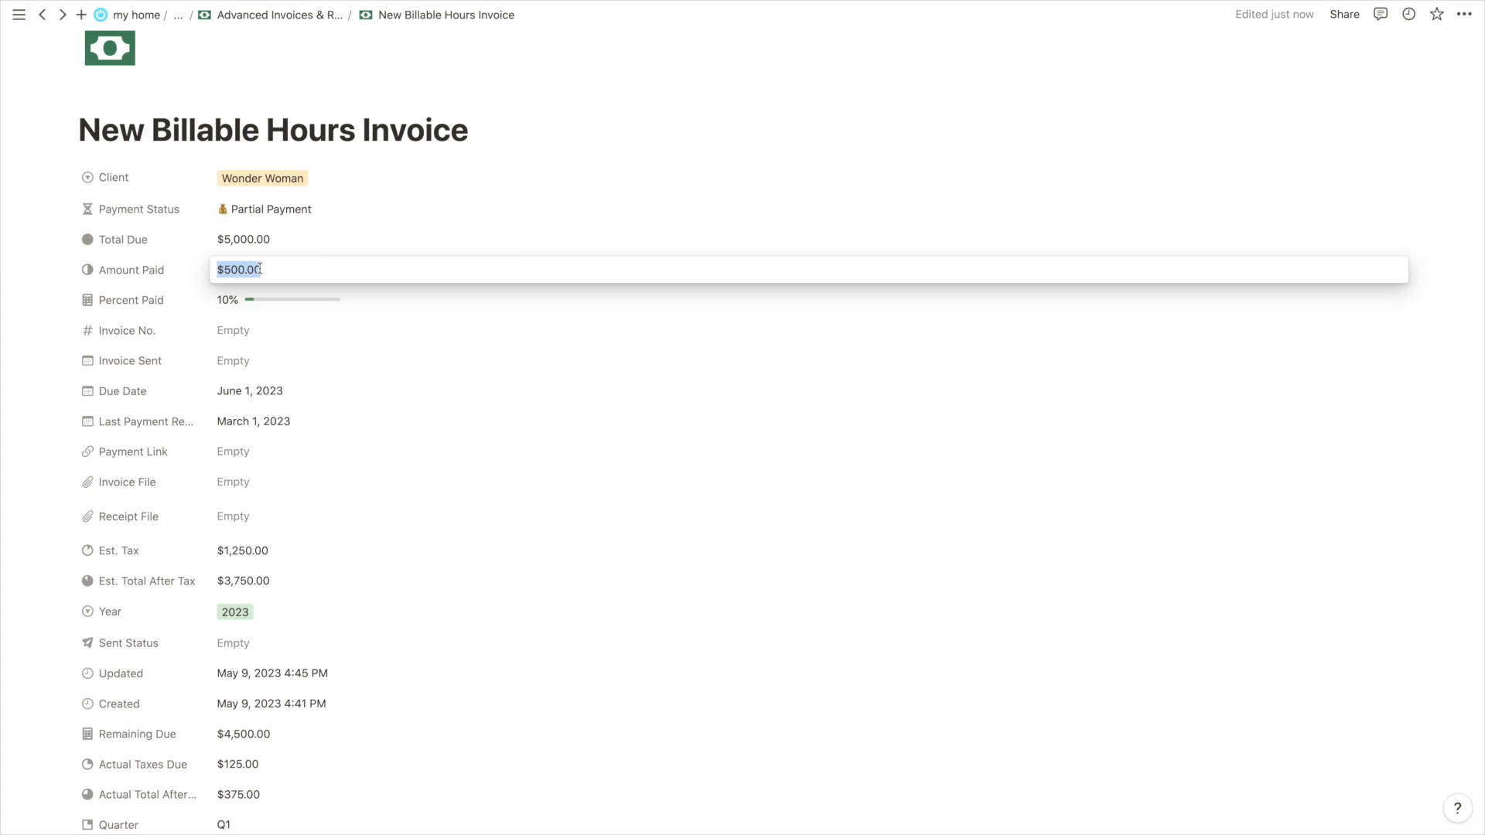
pyautogui.write('7000')
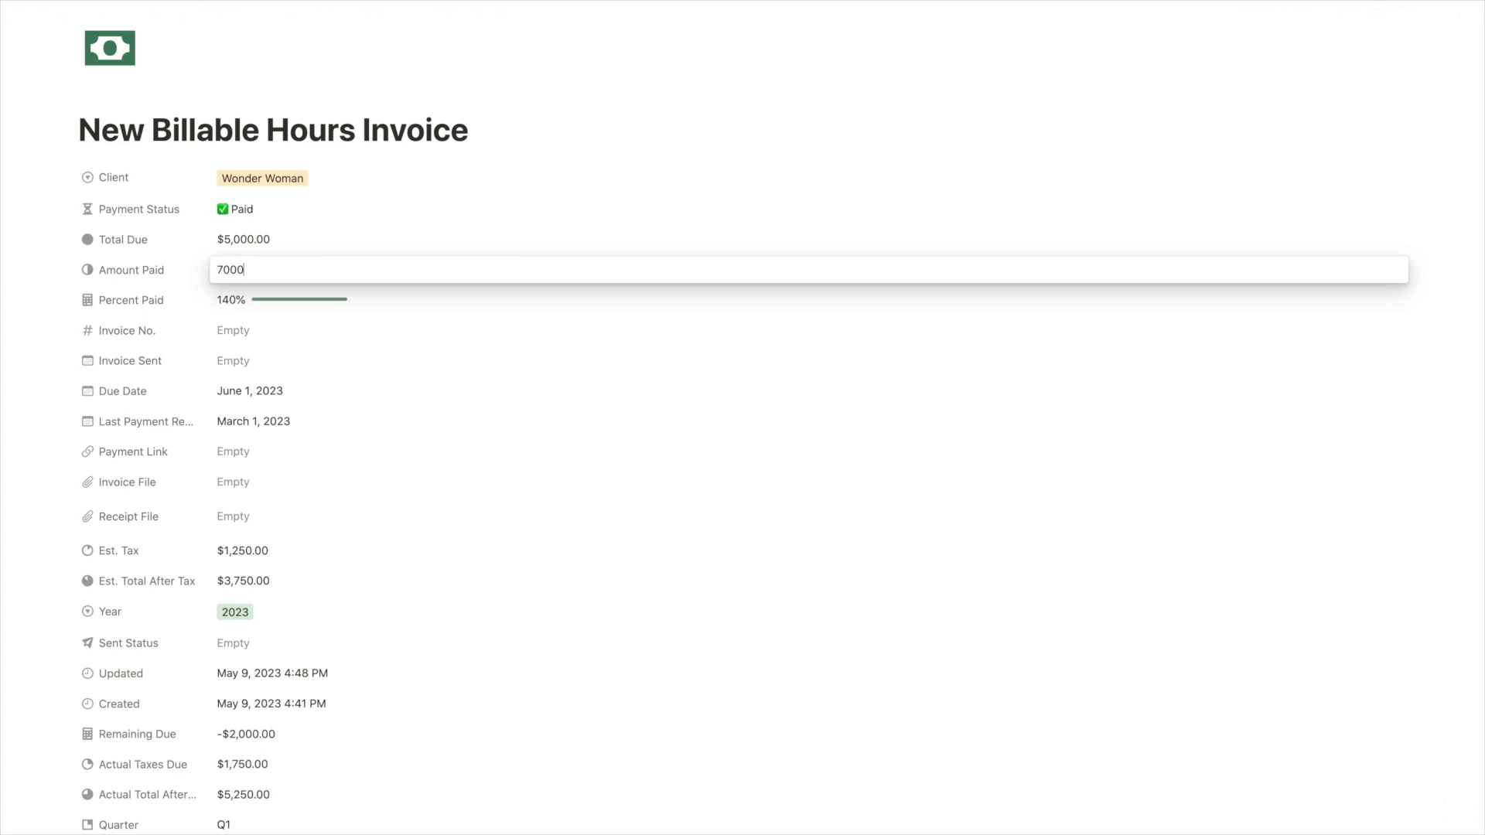
pyautogui.press('Return')
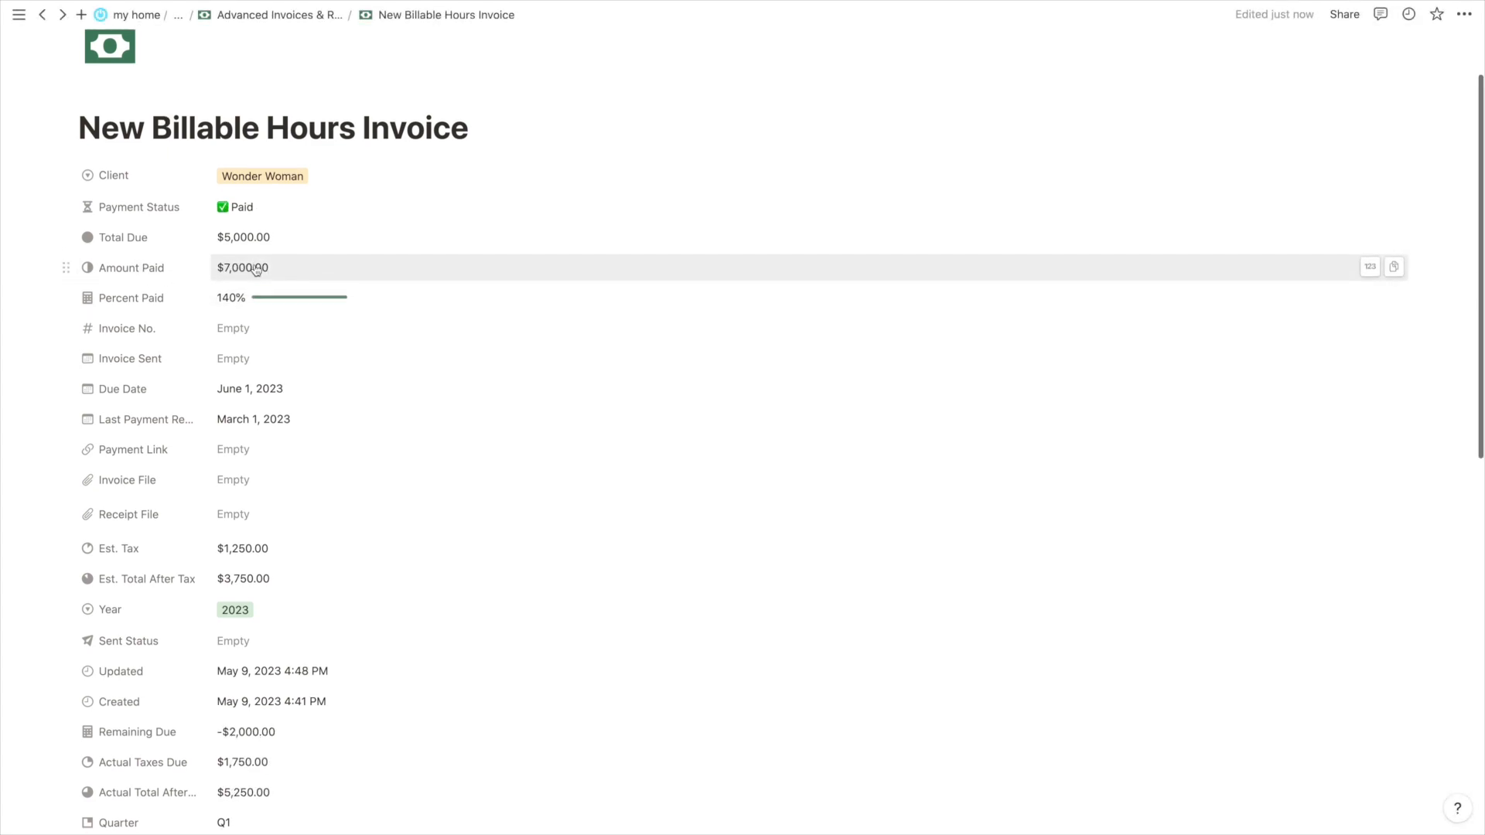
pyautogui.scroll(-3, 256, 270)
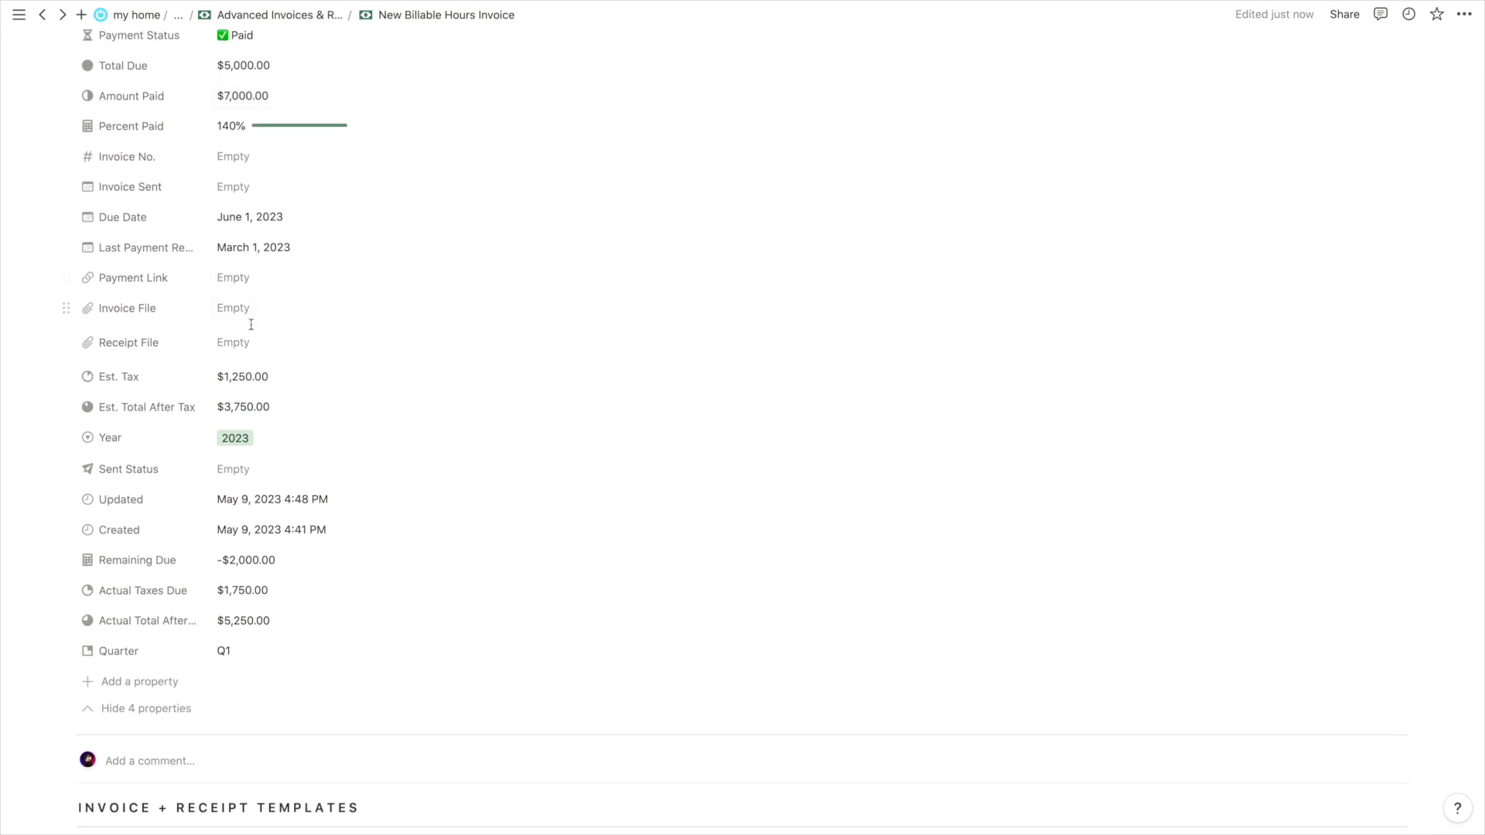
pyautogui.scroll(1, 248, 325)
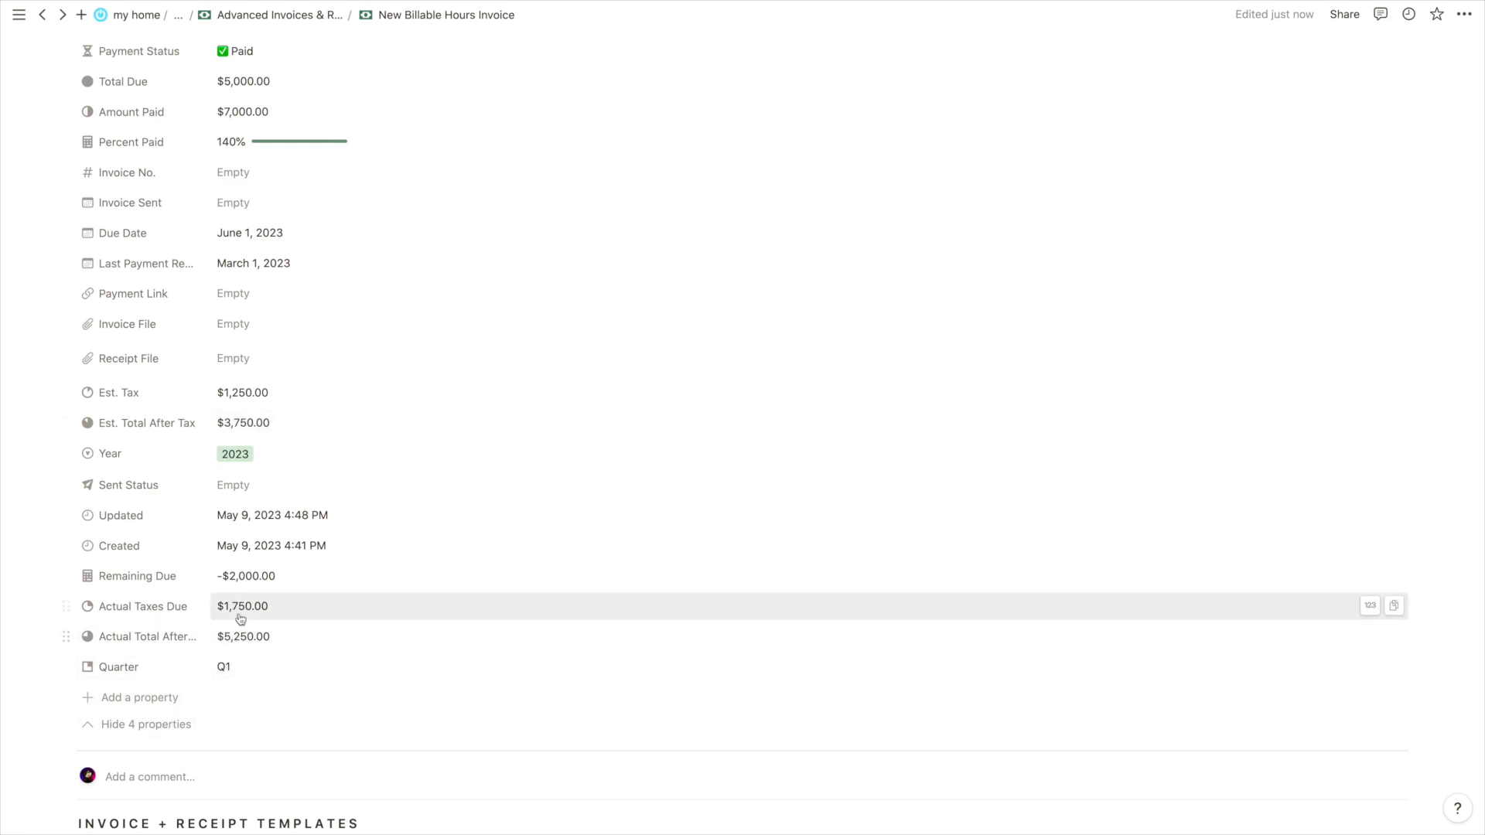
# Set the invoice's Amount Paid to $5,000
pyautogui.scroll(5, 225, 619)
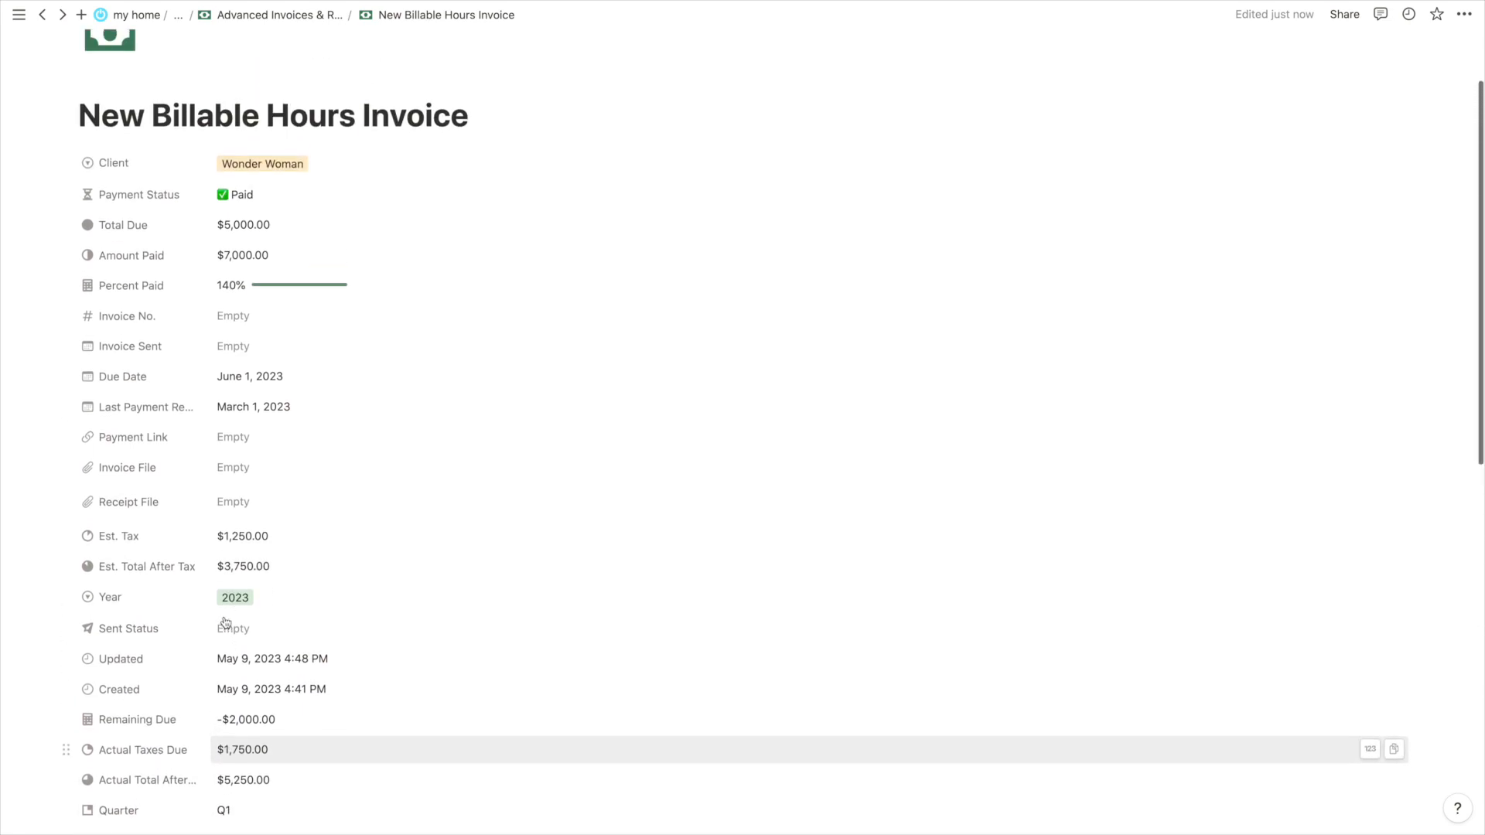
pyautogui.scroll(-7, 239, 302)
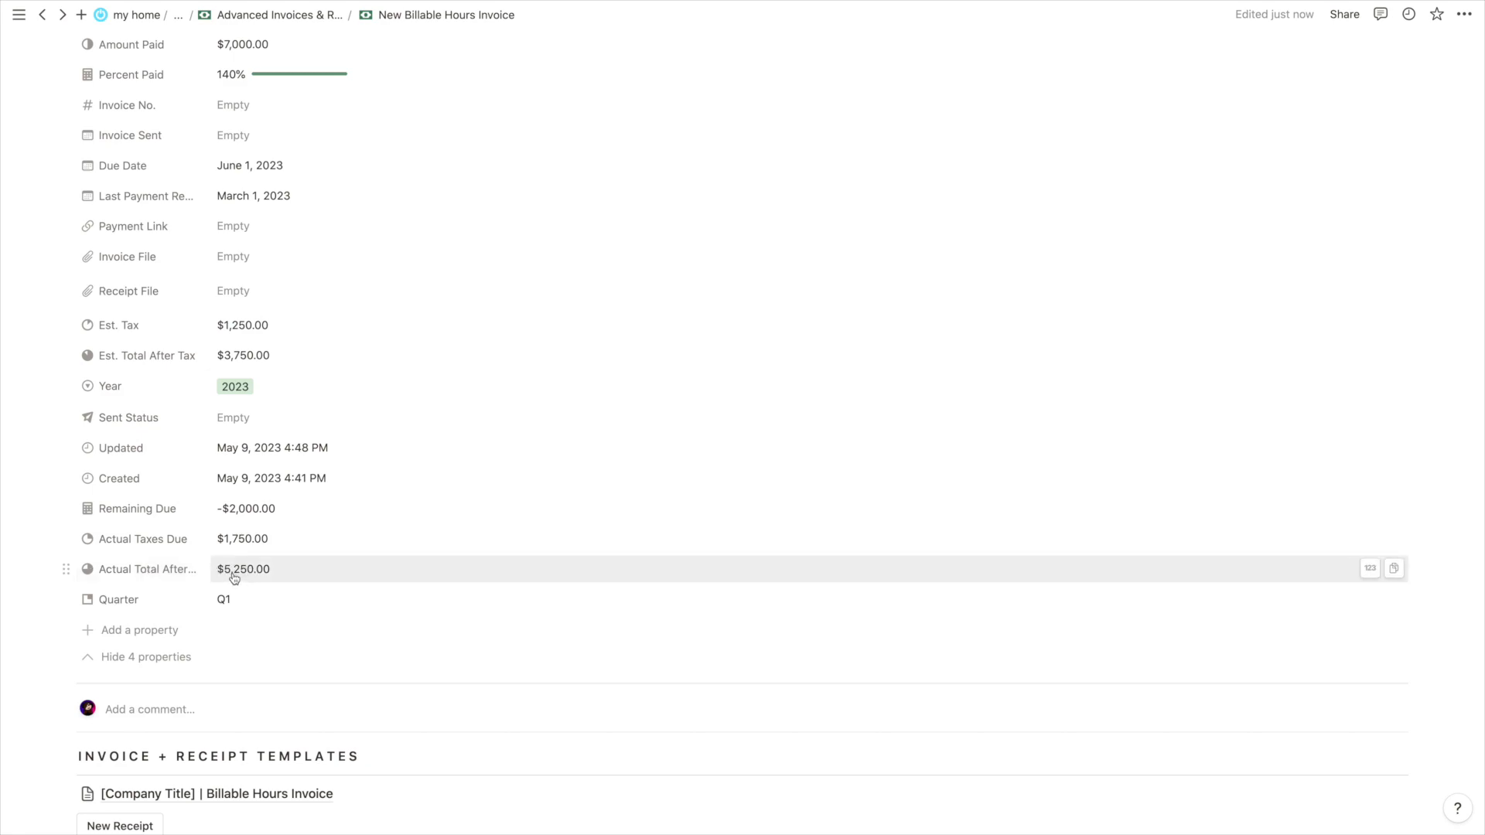
pyautogui.scroll(3, 259, 577)
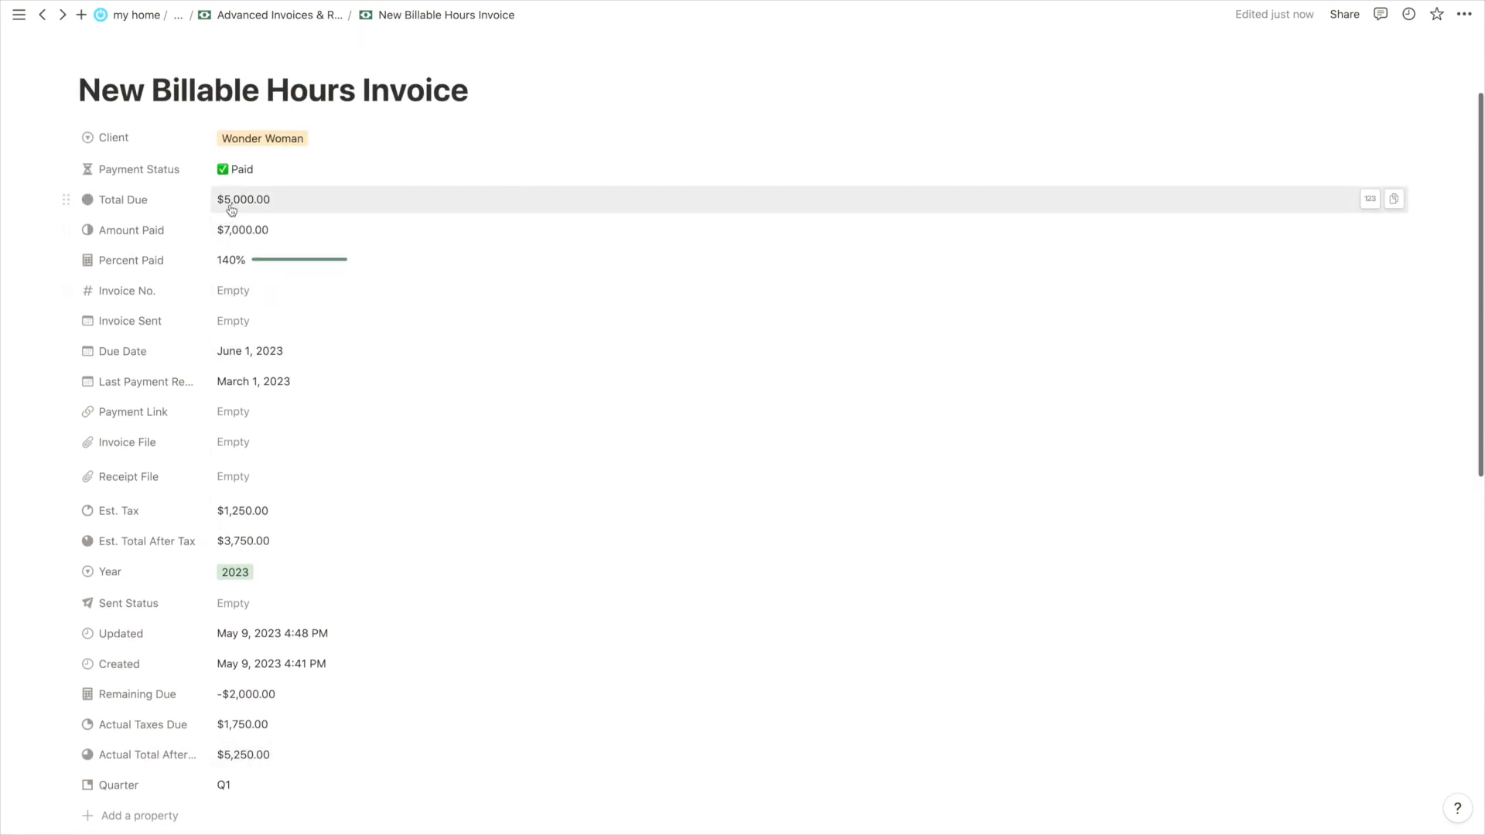
pyautogui.click(248, 229)
pyautogui.write('5000')
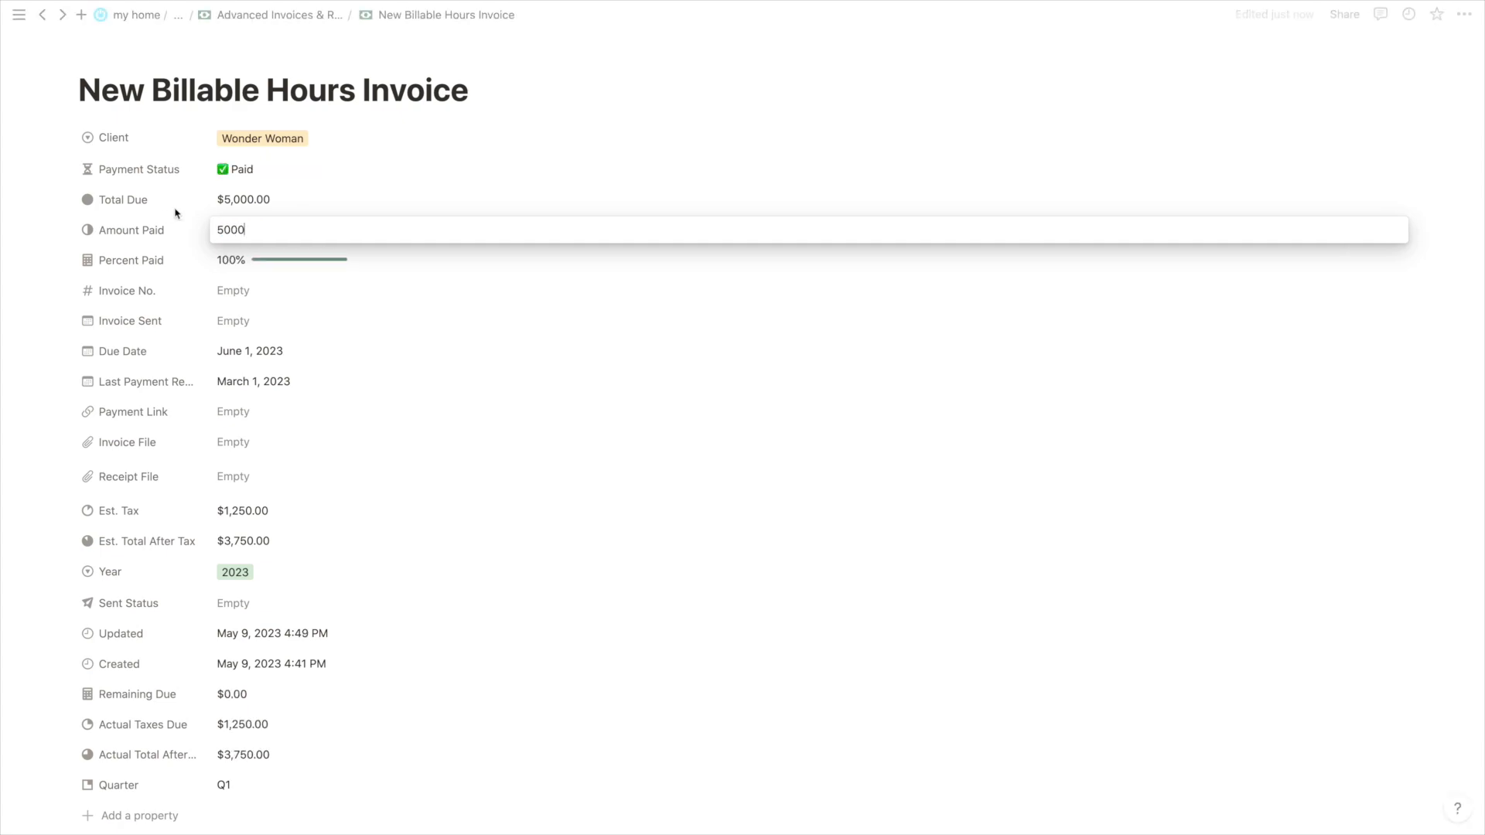
pyautogui.press('Return')
# Compare the actual taxes due and actual total after tax with the invoice's estimated tax and estimated total after tax
pyautogui.scroll(-3, 338, 292)
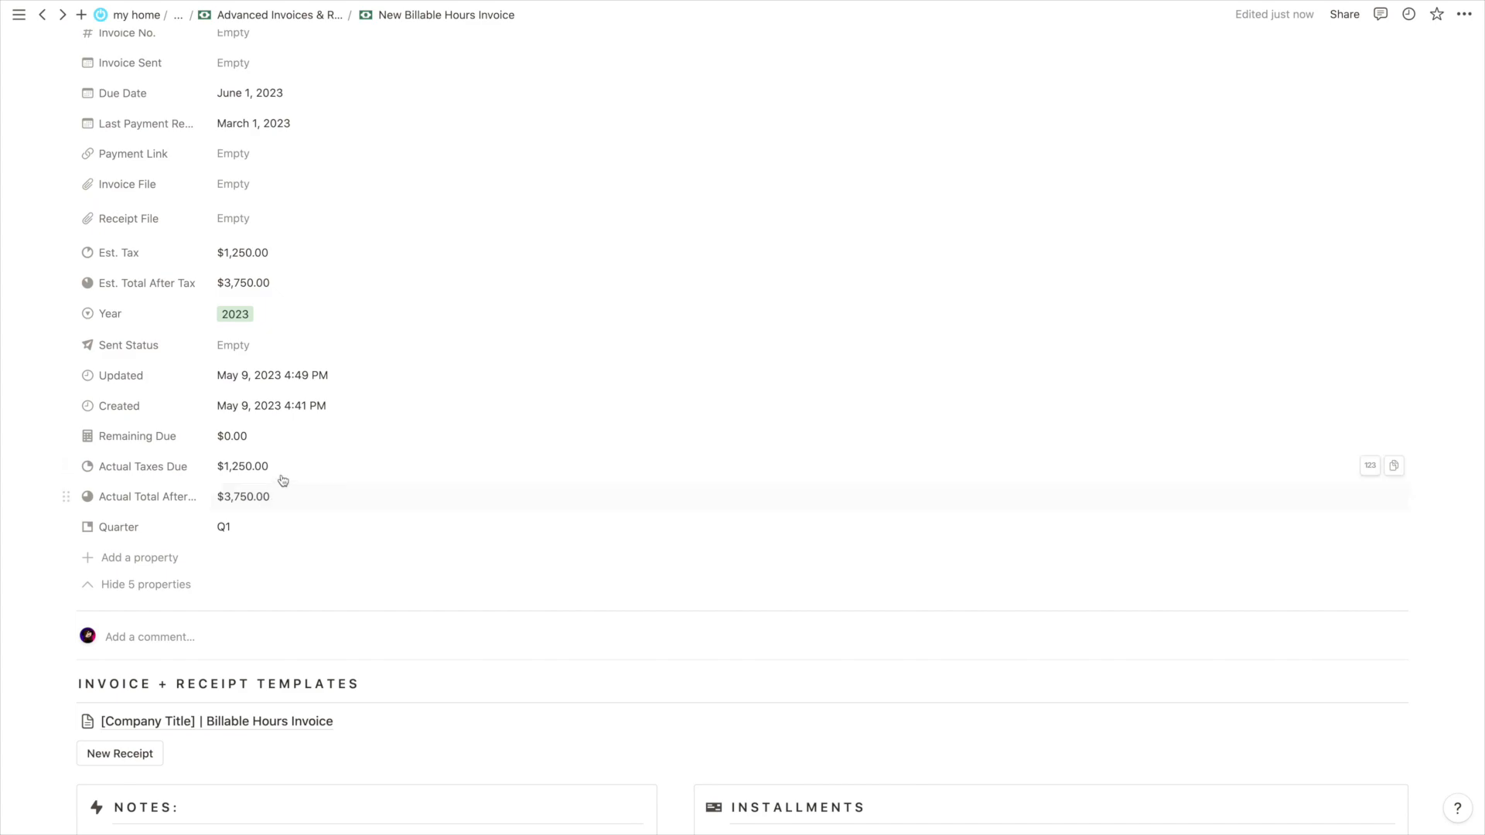
pyautogui.scroll(1, 249, 495)
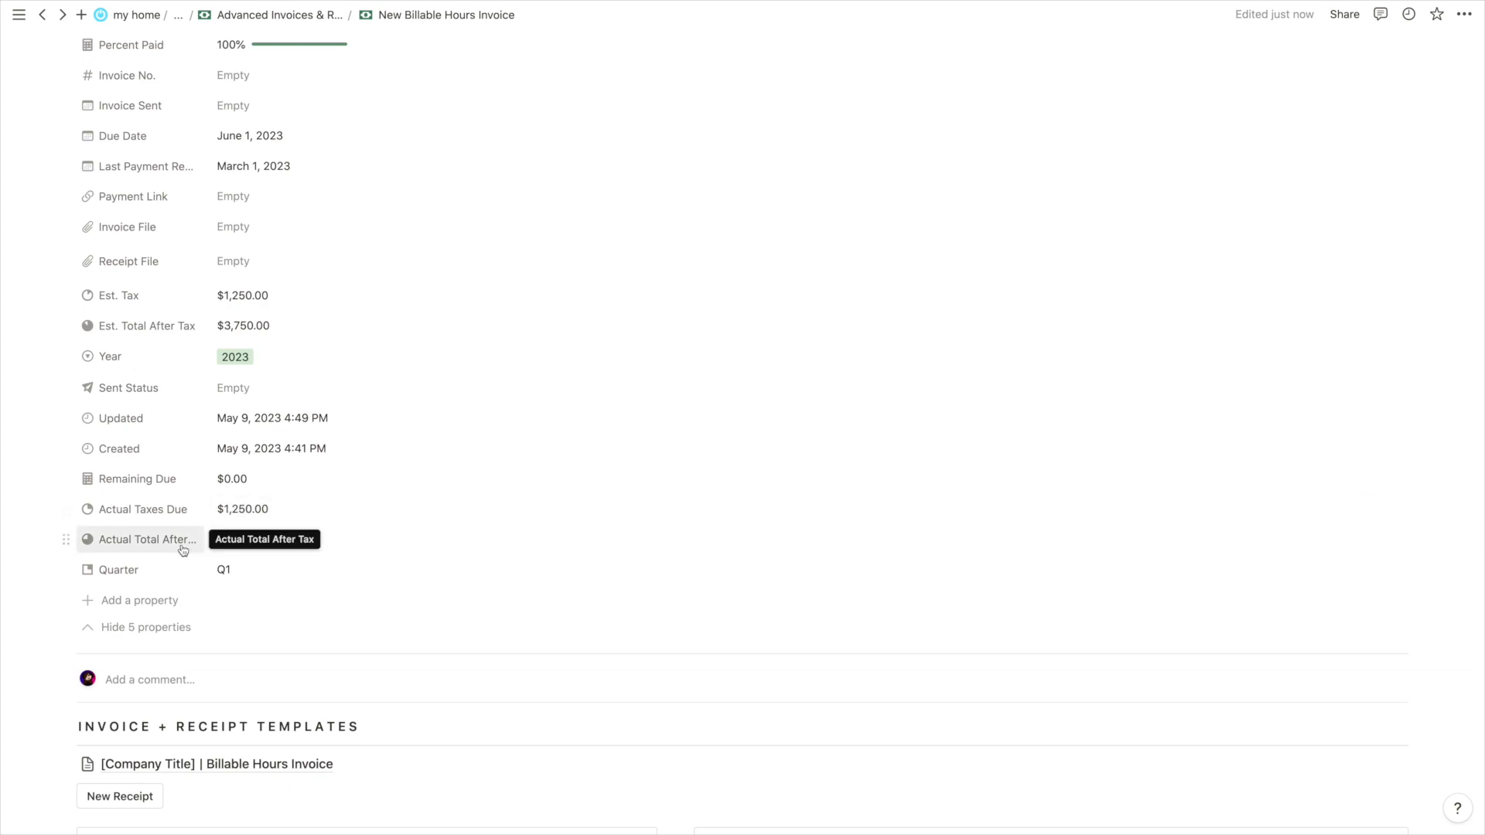
pyautogui.scroll(1, 201, 495)
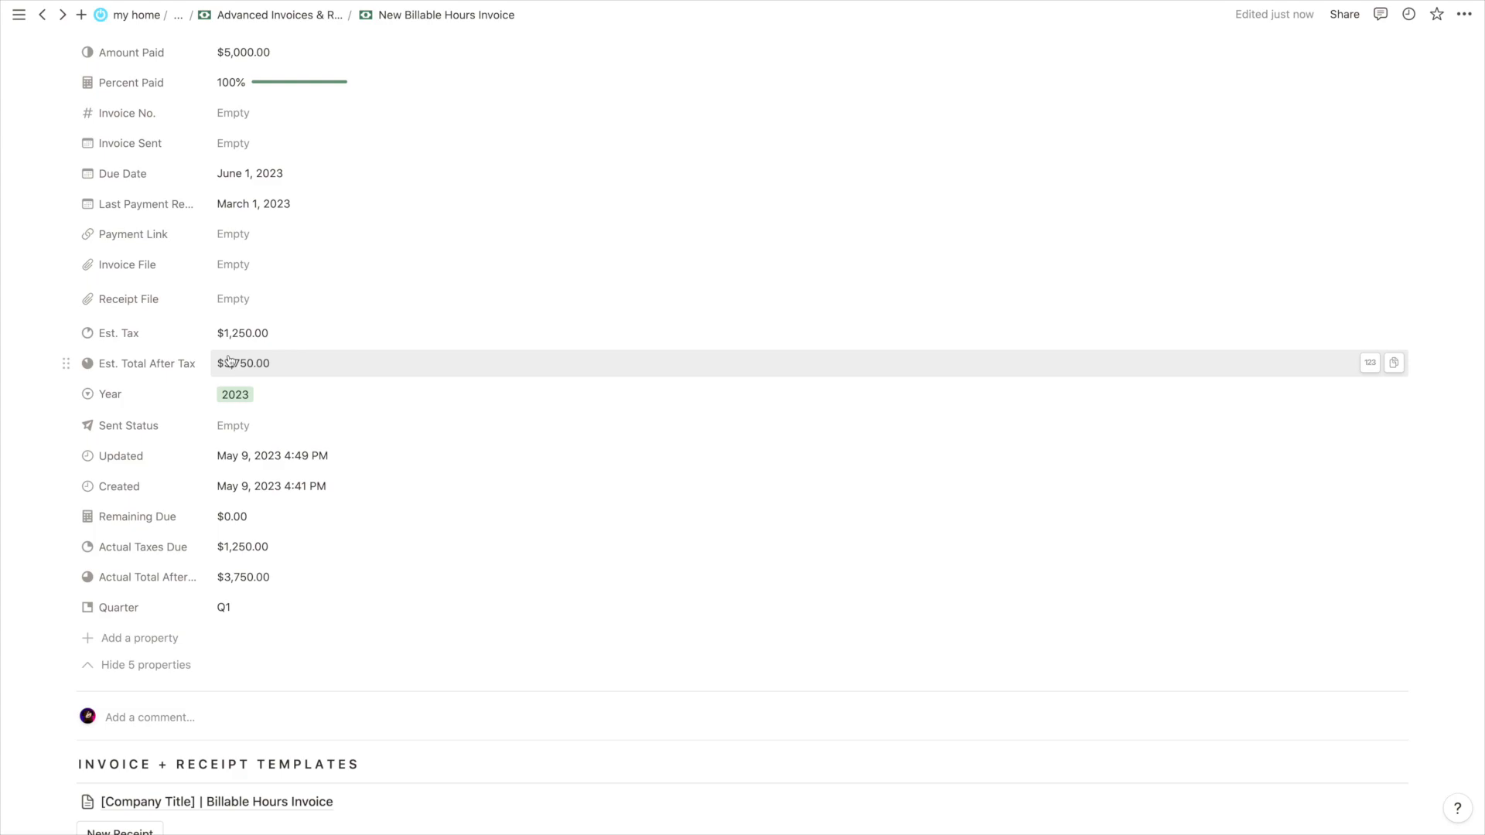
pyautogui.scroll(-1, 229, 361)
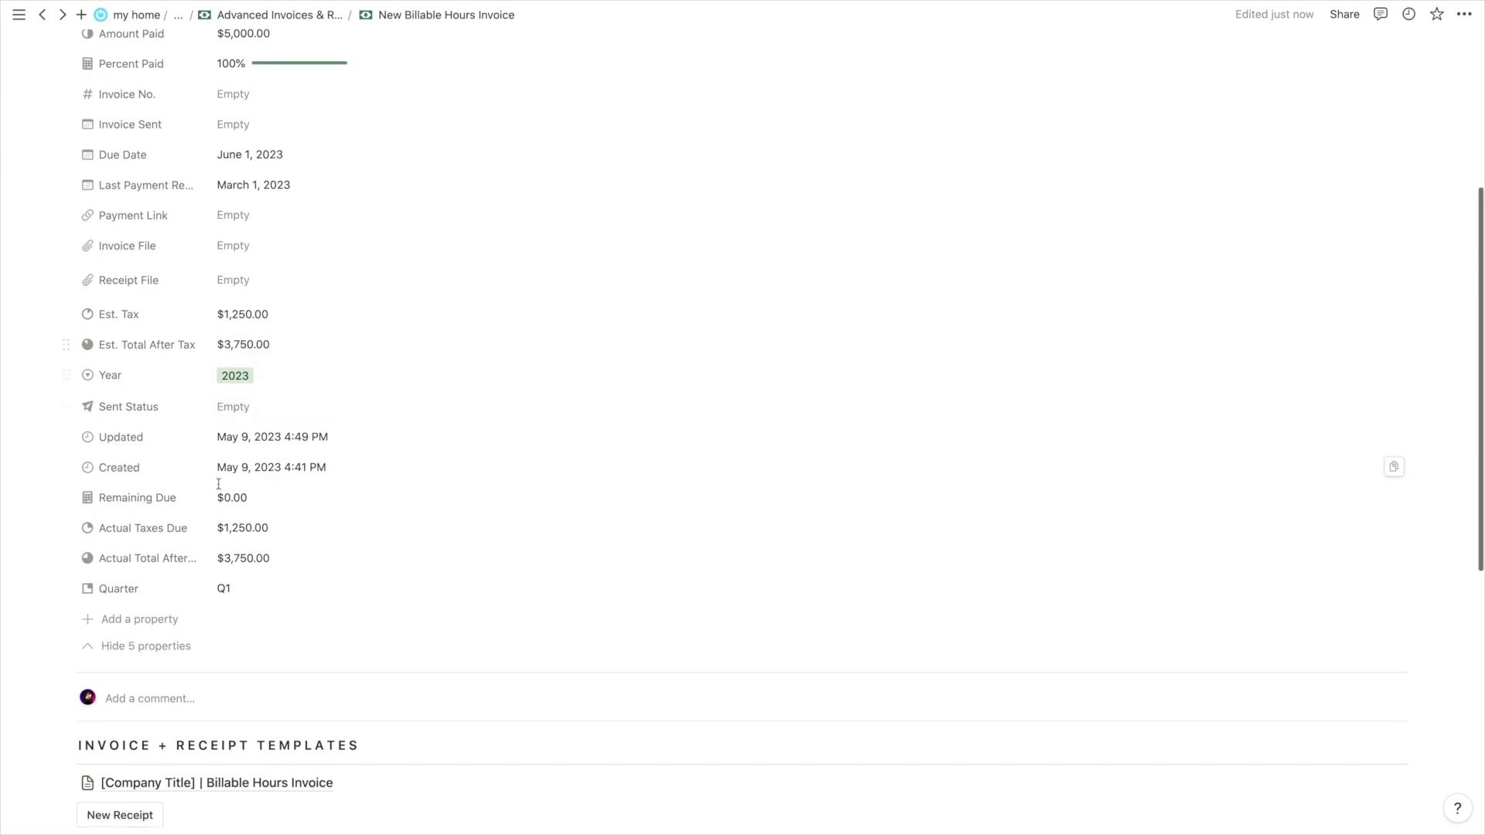
pyautogui.click(239, 534)
pyautogui.click(135, 519)
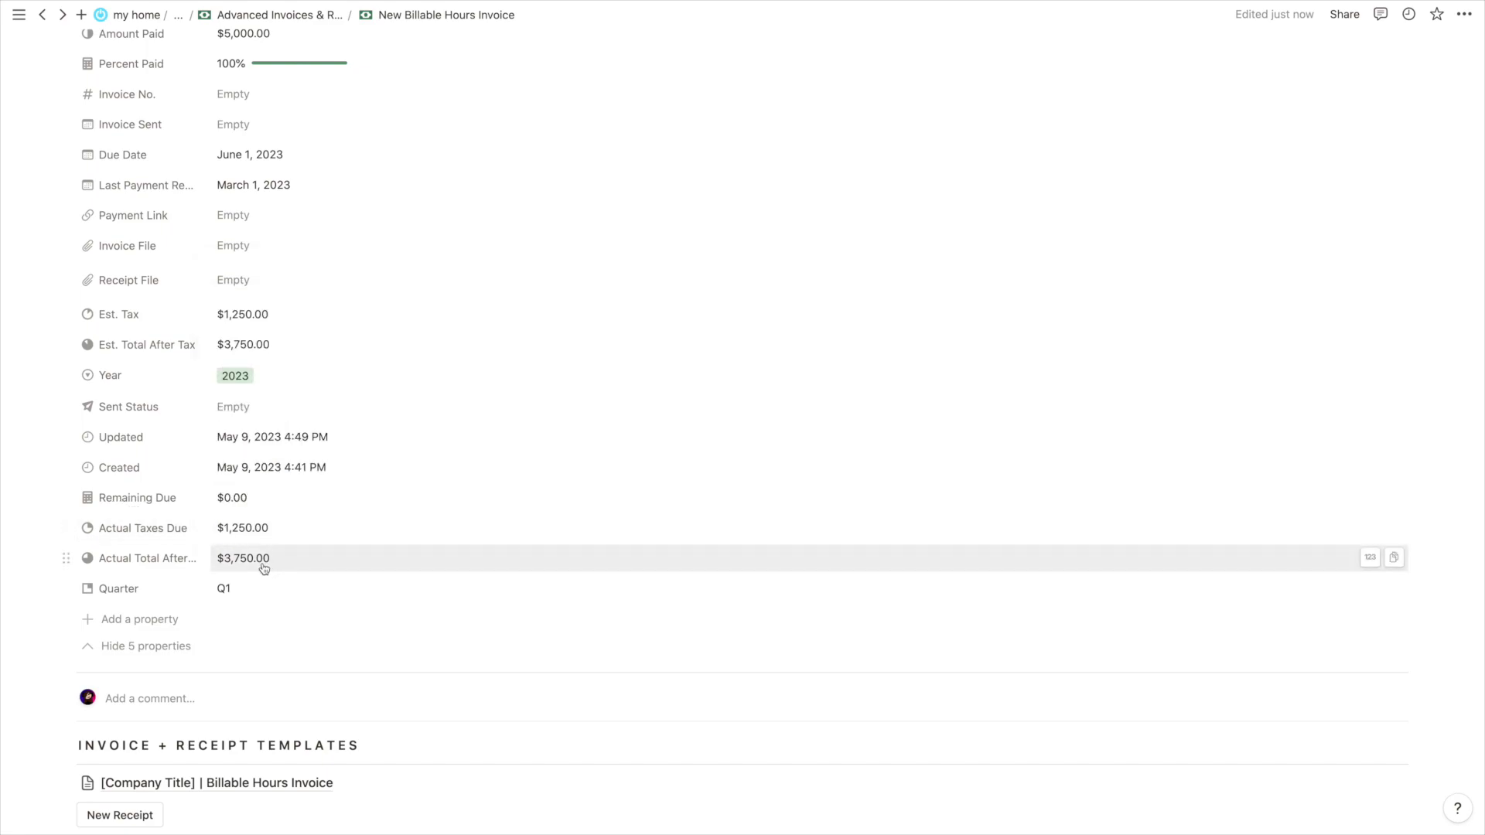
# Set the invoice's Amount Paid to $2,500 and check the recalculated actual taxes due and actual after-tax total
pyautogui.scroll(5, 242, 497)
pyautogui.click(236, 266)
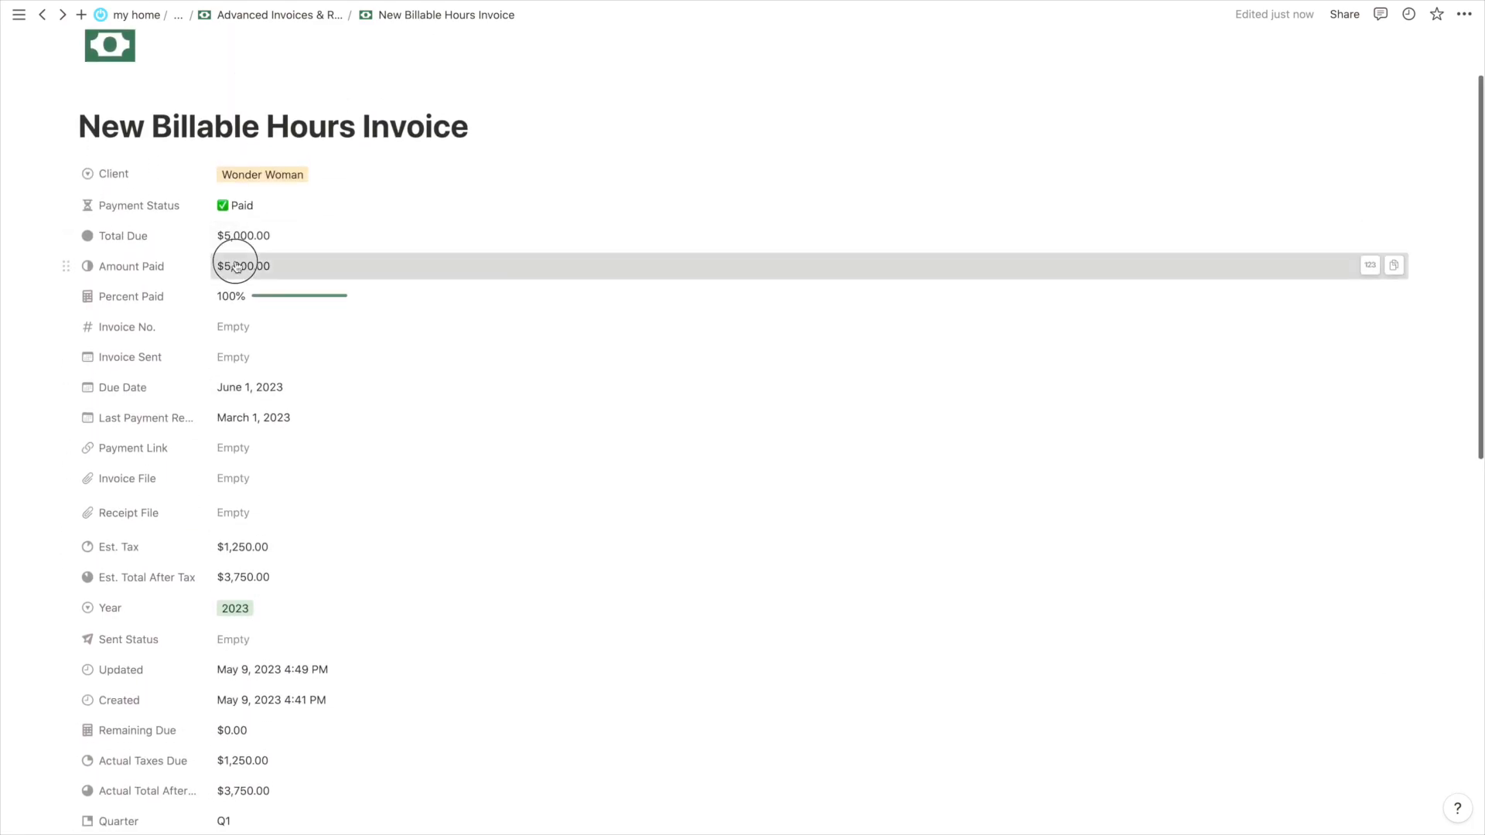
pyautogui.write('2500')
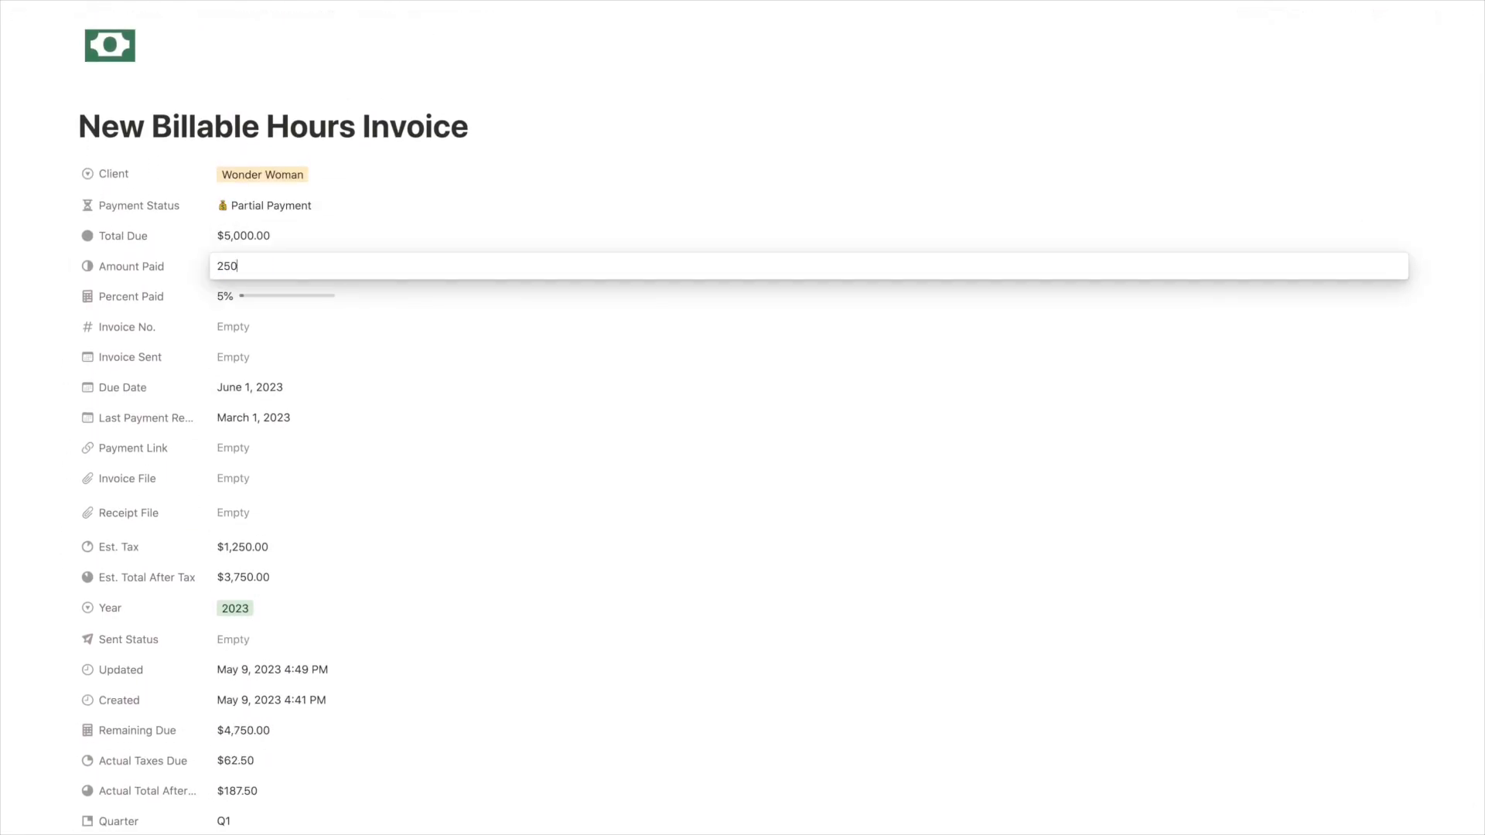
pyautogui.press('Return')
pyautogui.scroll(-3, 270, 280)
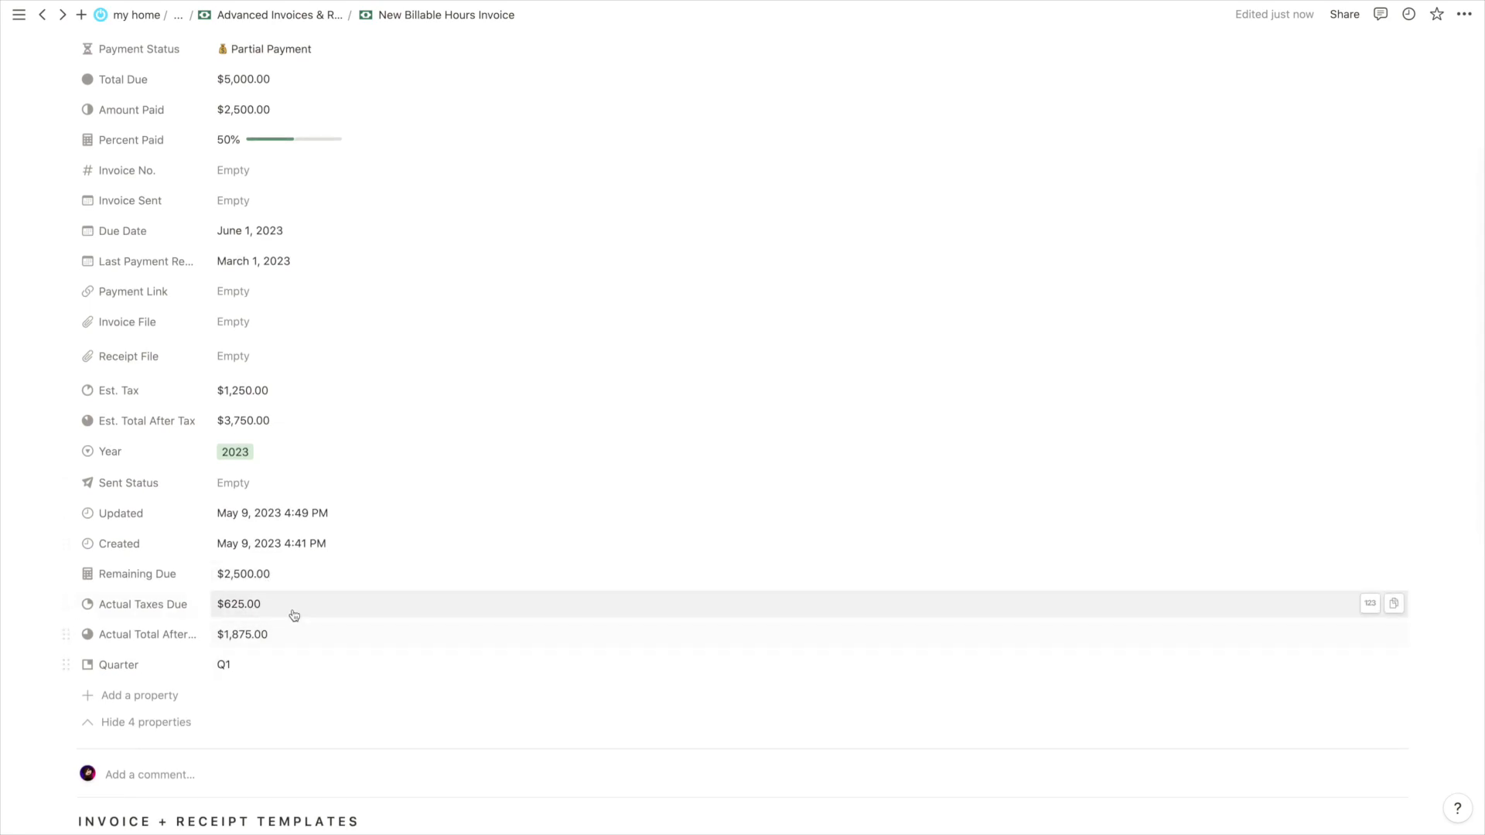
pyautogui.scroll(1, 293, 616)
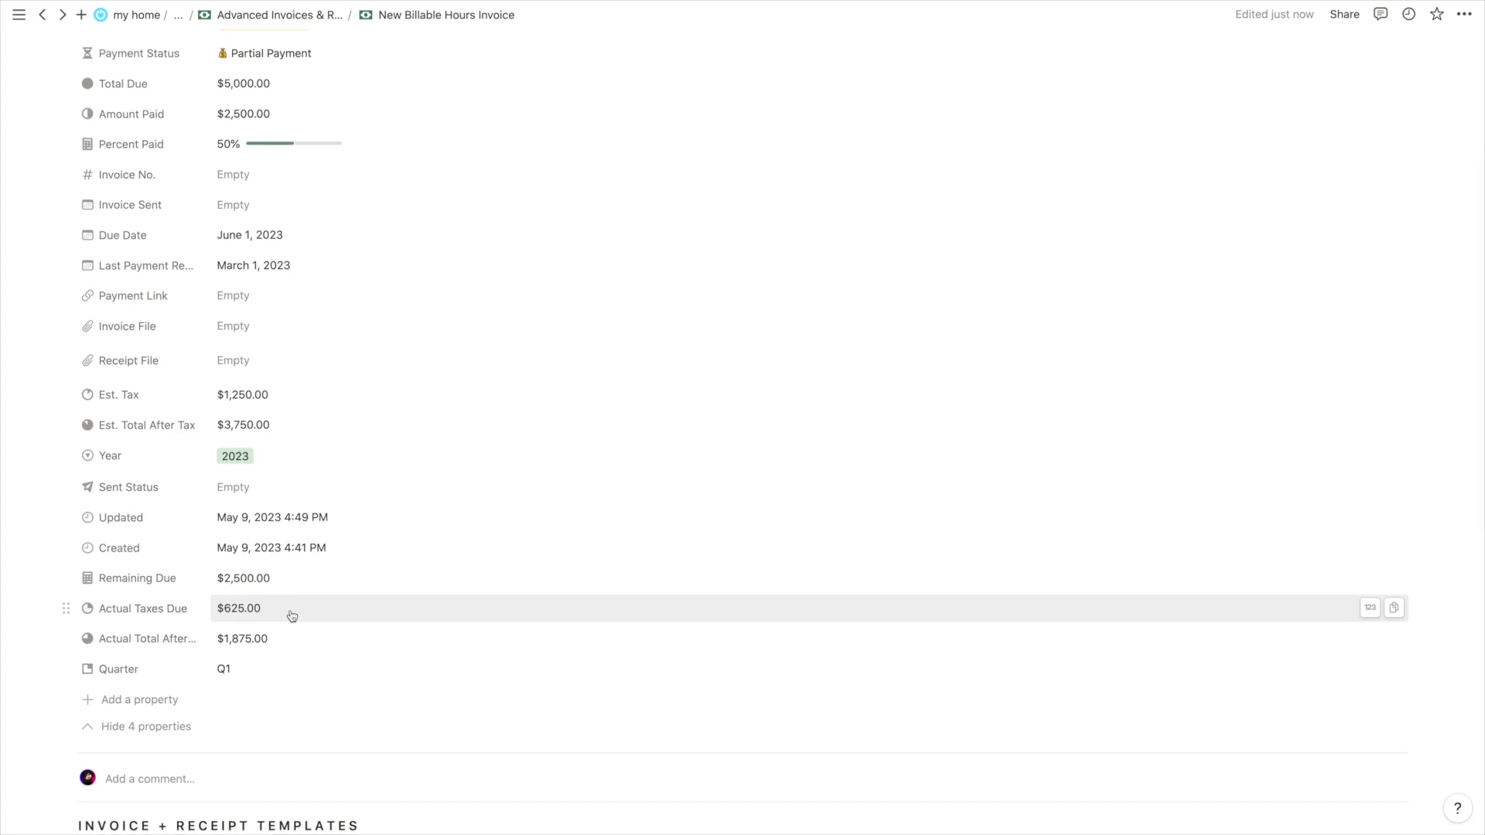
pyautogui.scroll(3, 245, 619)
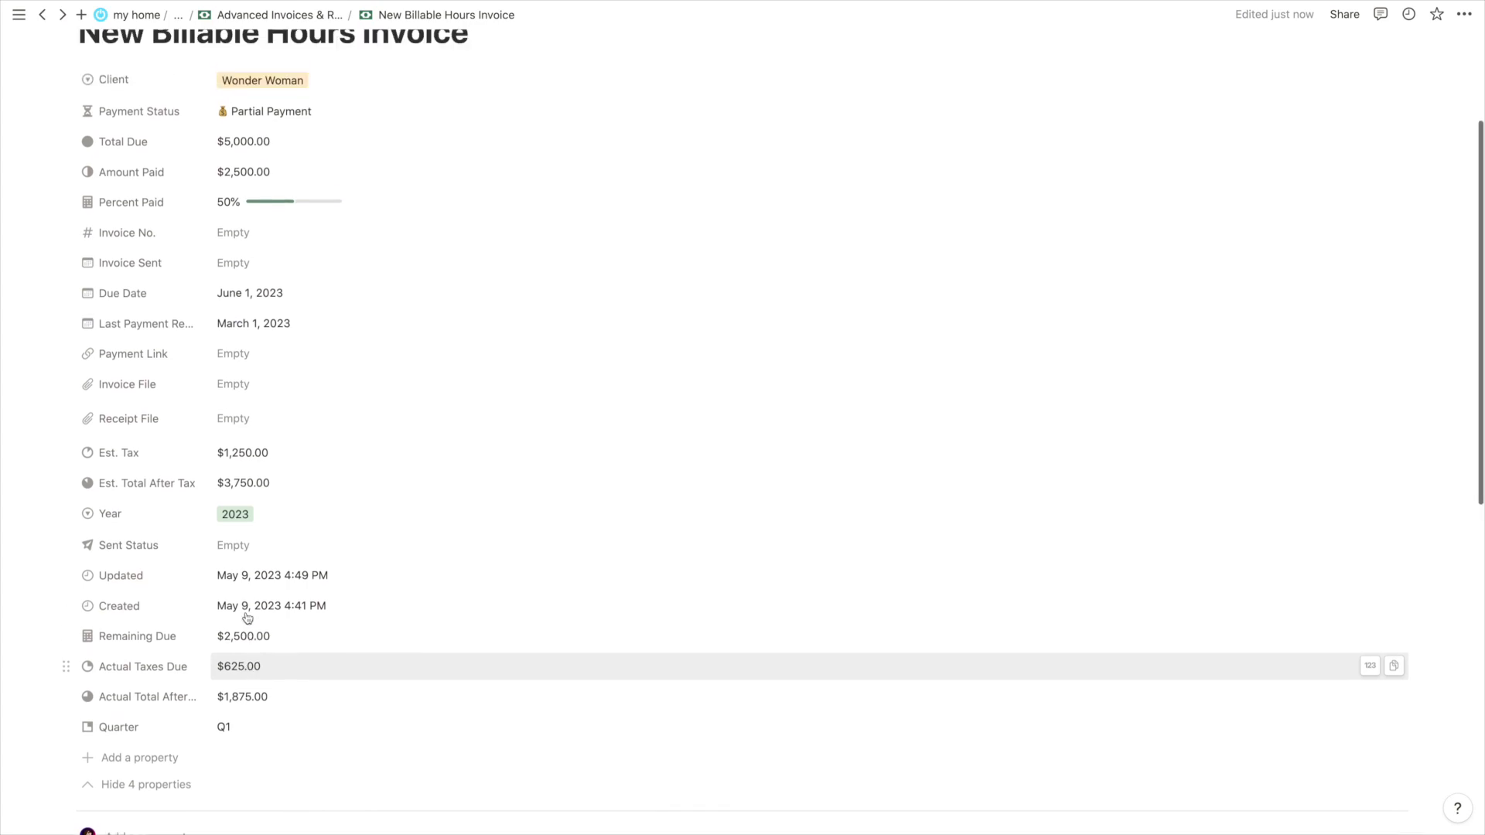
# Review the invoice's Remaining Due against its Total Due and Amount Paid, and examine the Quarter property
pyautogui.scroll(1, 310, 259)
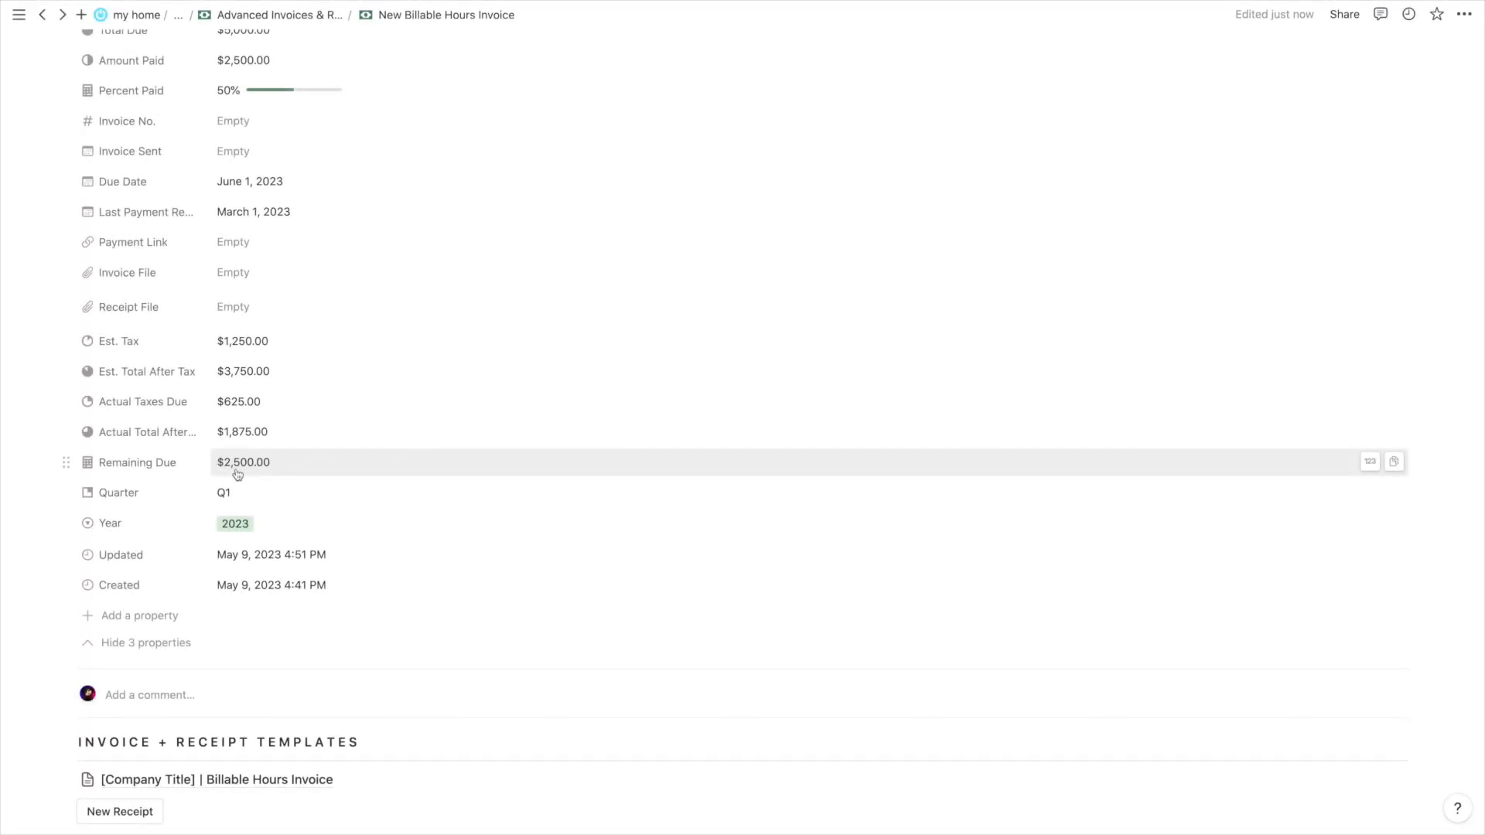
pyautogui.scroll(5, 237, 474)
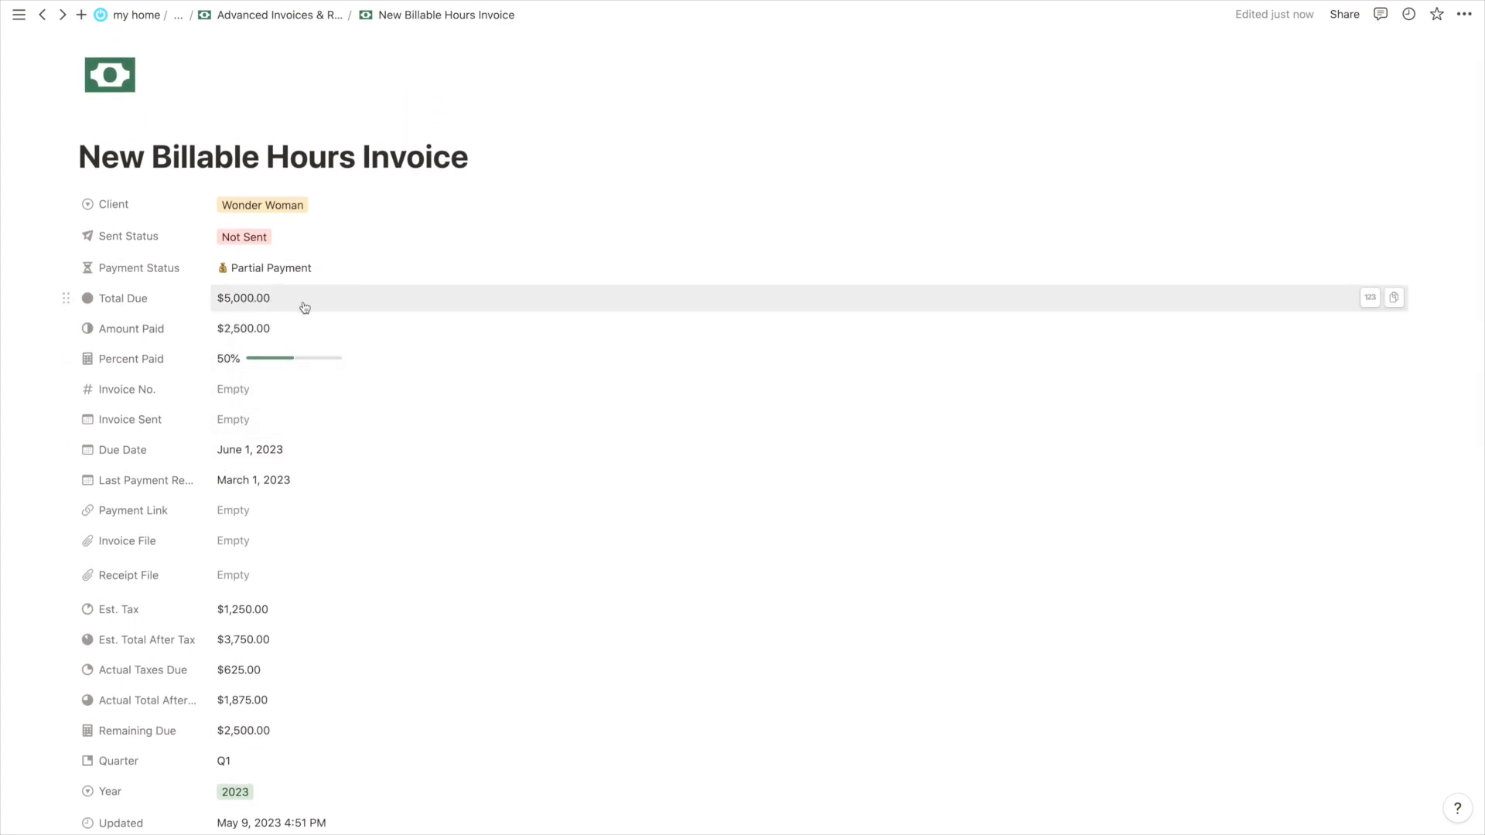
pyautogui.scroll(-4, 282, 340)
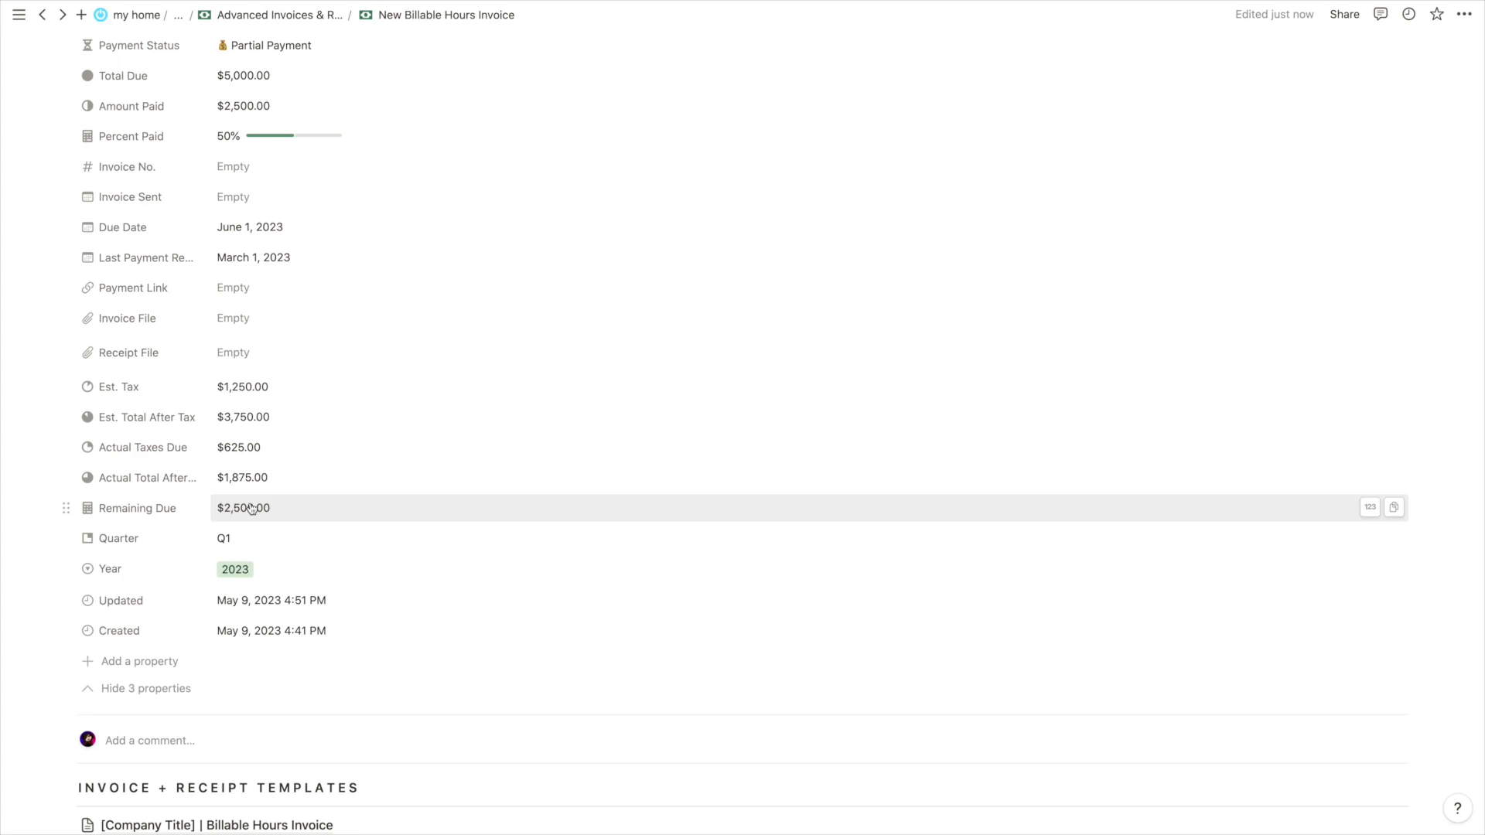
pyautogui.scroll(-1, 251, 508)
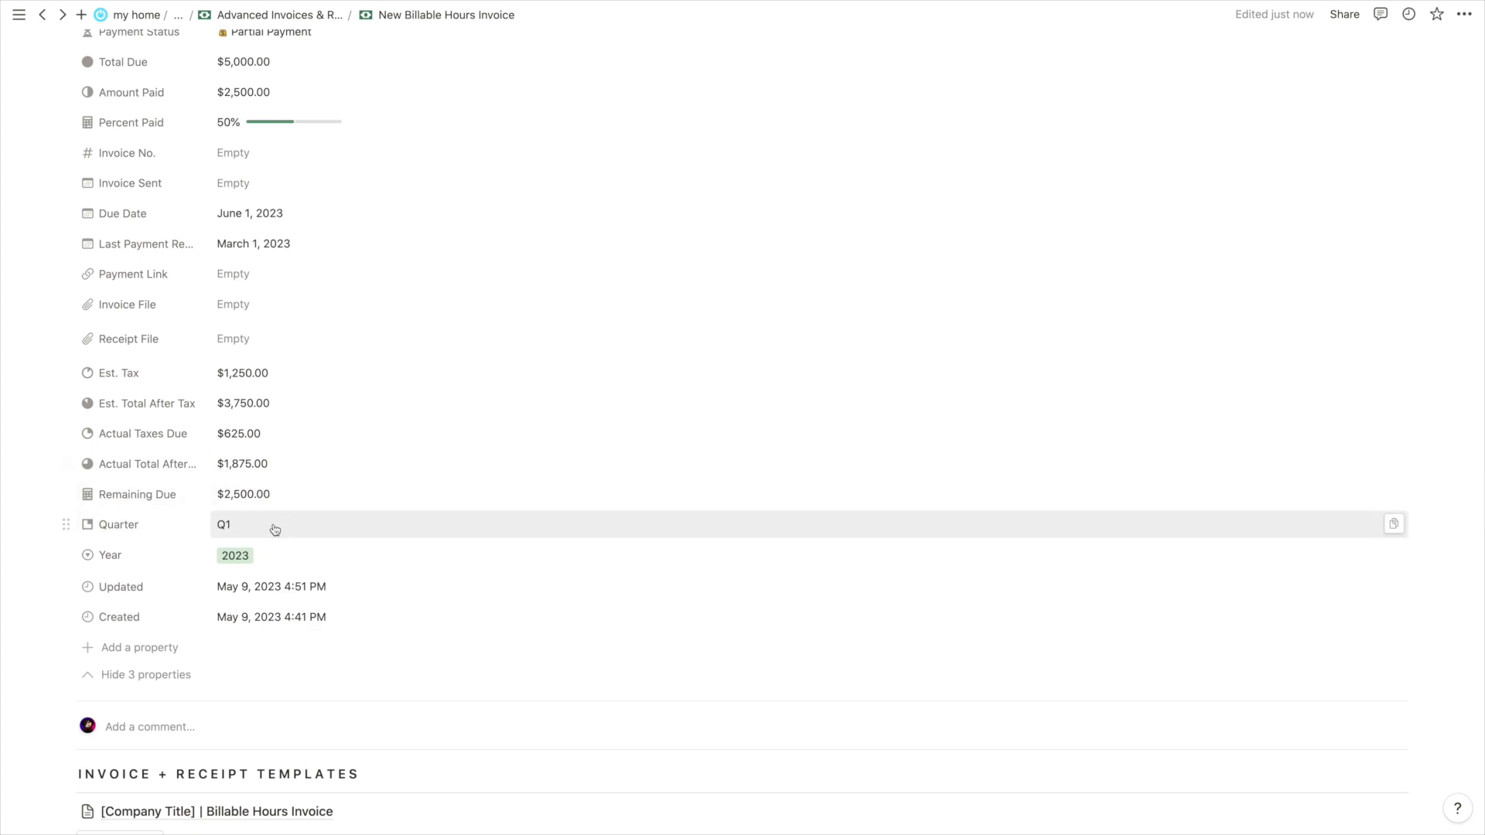
# Set the invoice's last payment date to April 7, 2023 and check the recalculated Quarter
pyautogui.scroll(3, 275, 530)
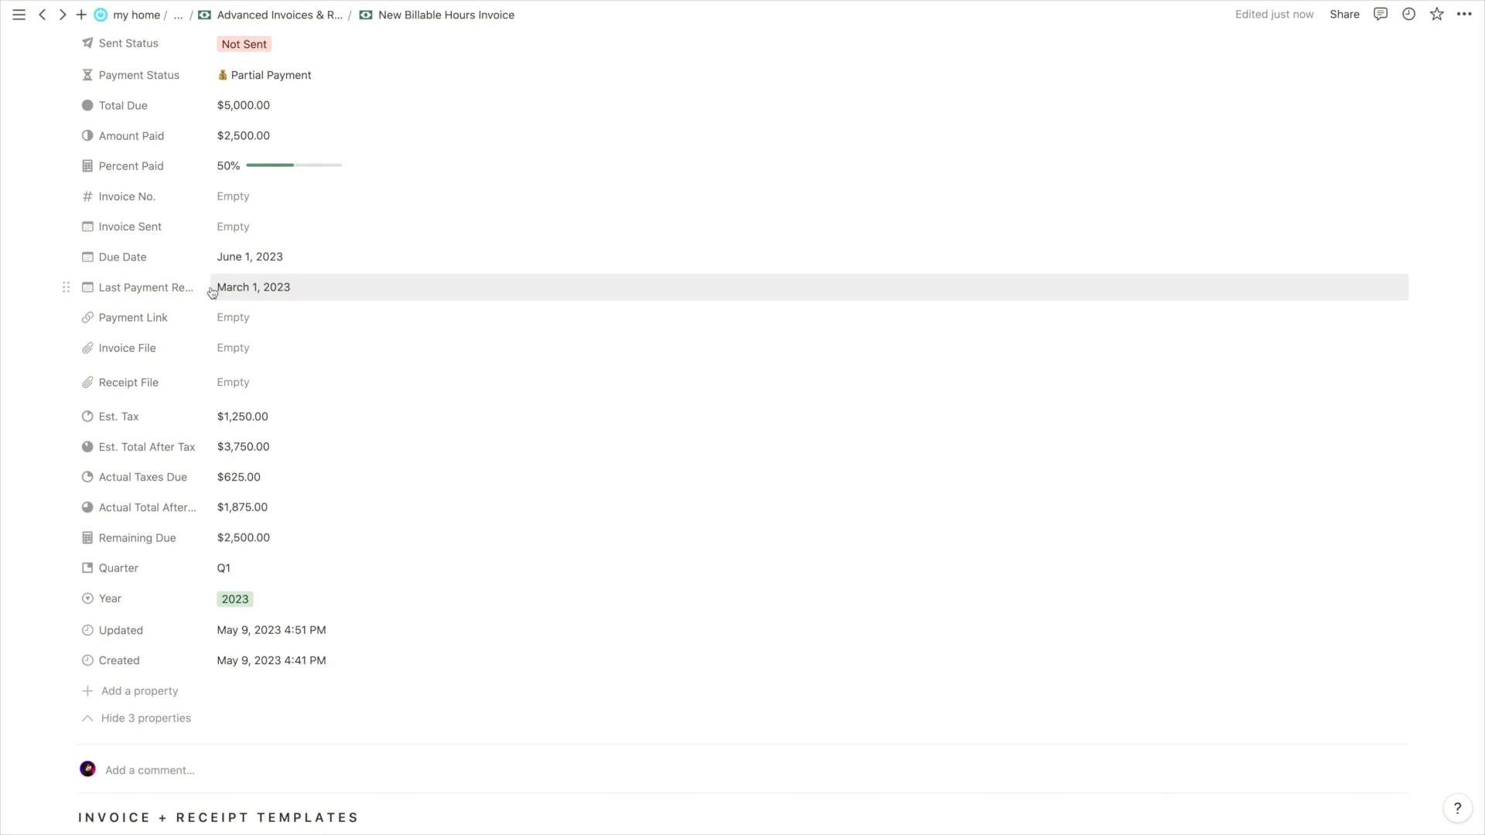
pyautogui.click(231, 289)
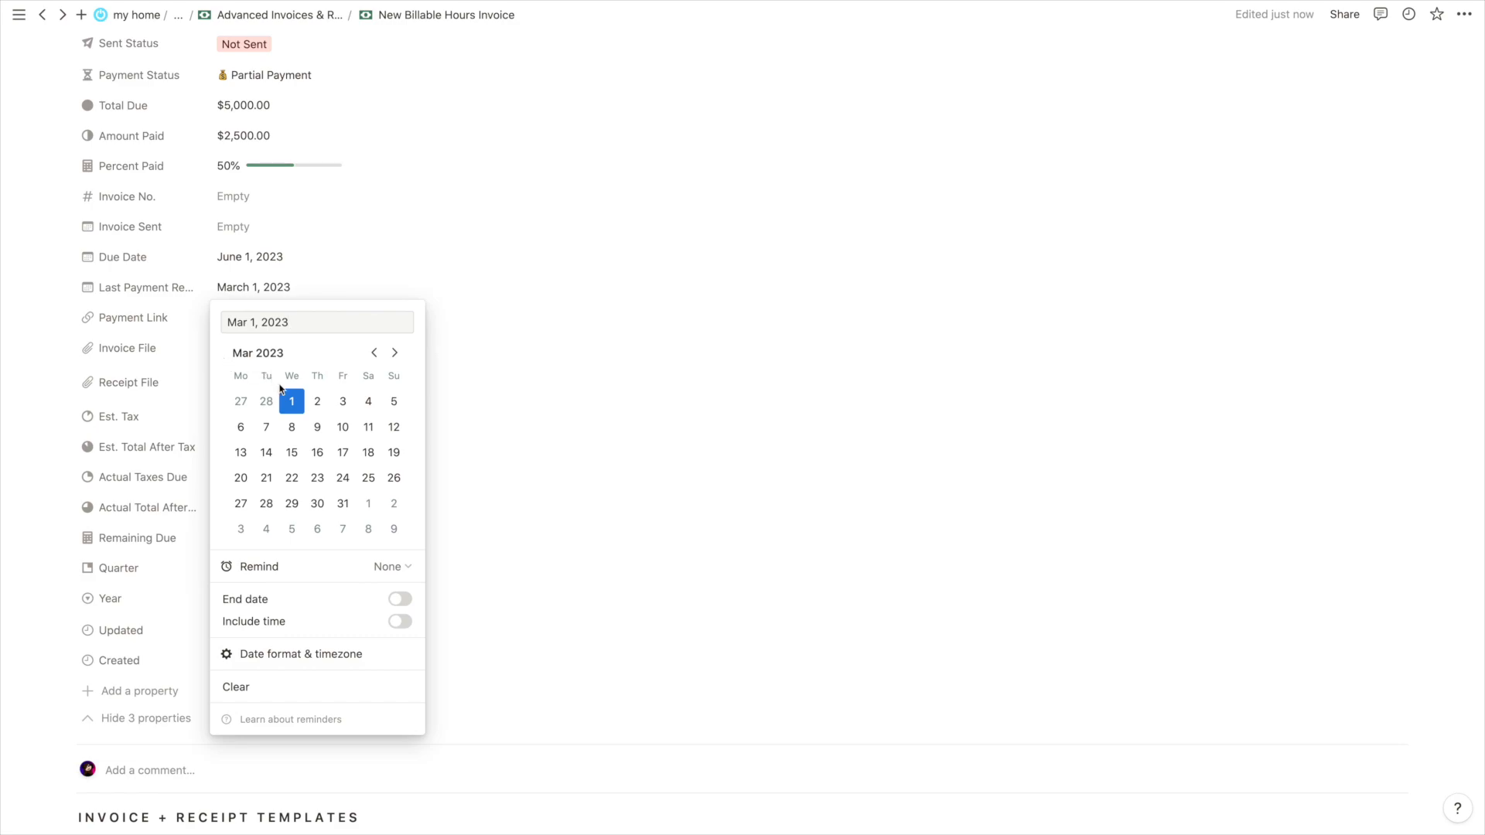
pyautogui.click(394, 352)
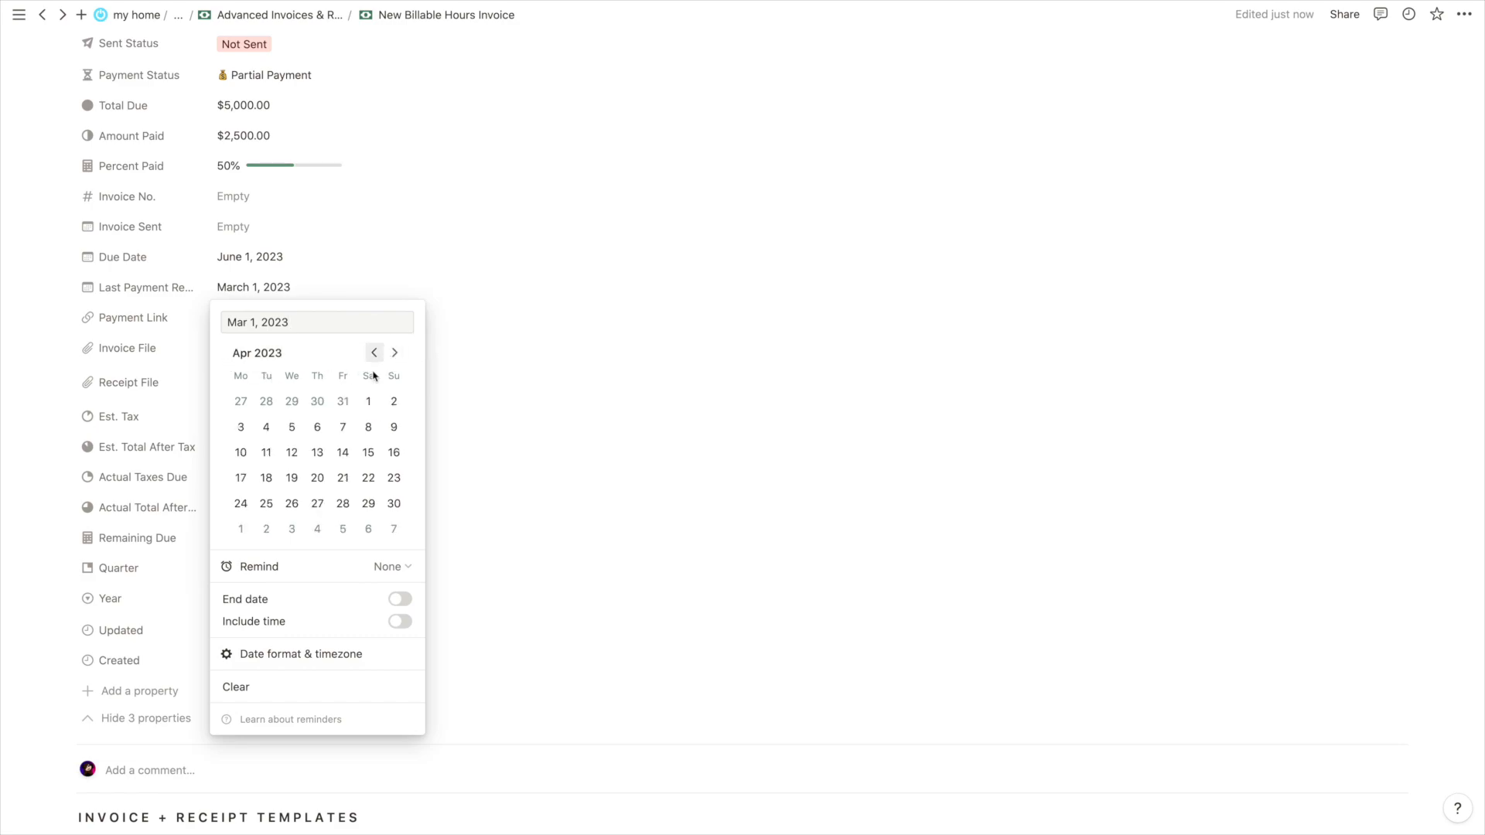
pyautogui.click(340, 430)
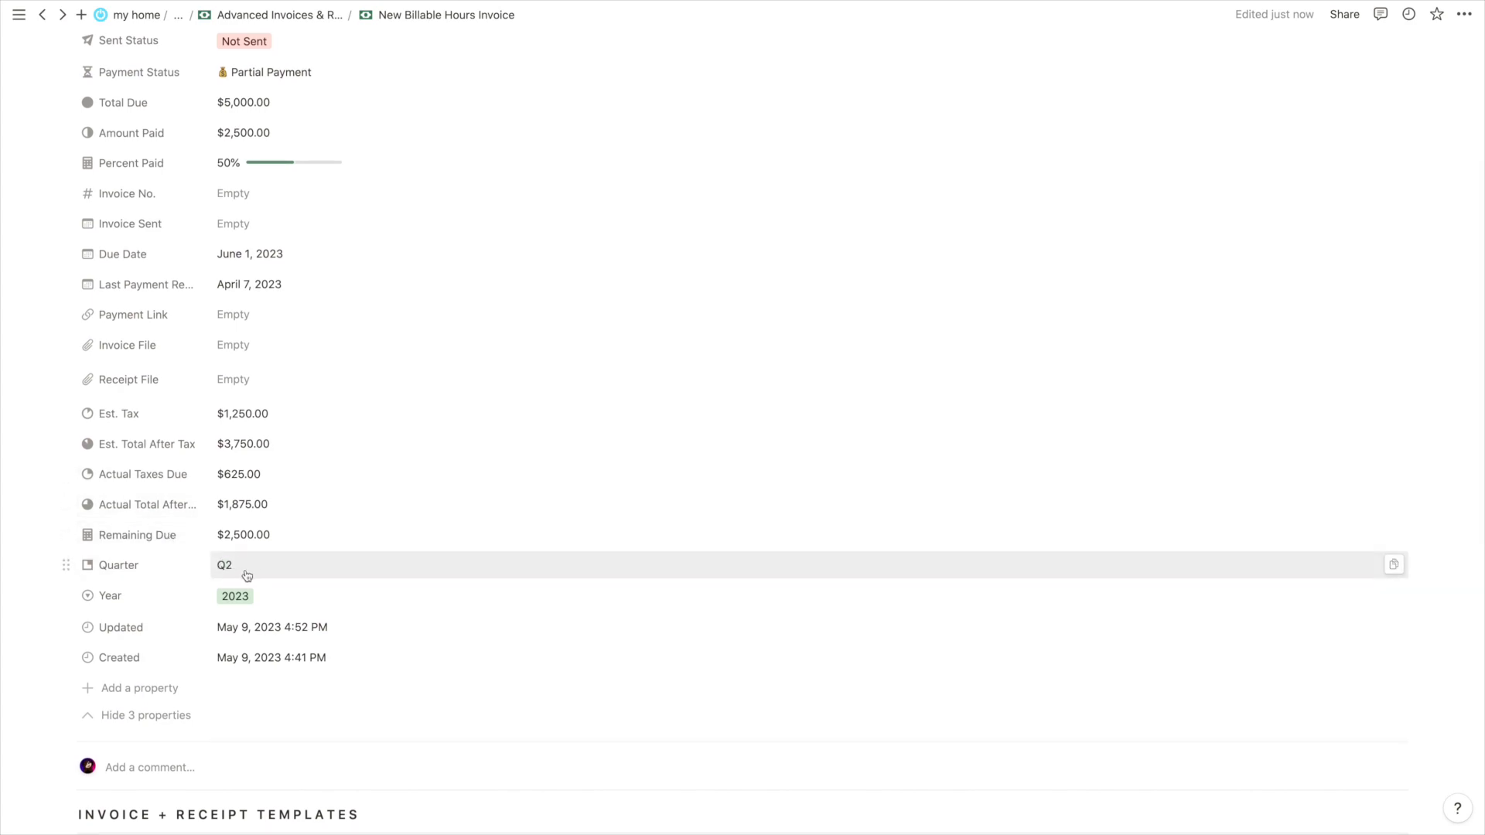
pyautogui.scroll(2, 248, 573)
pyautogui.scroll(-5, 236, 309)
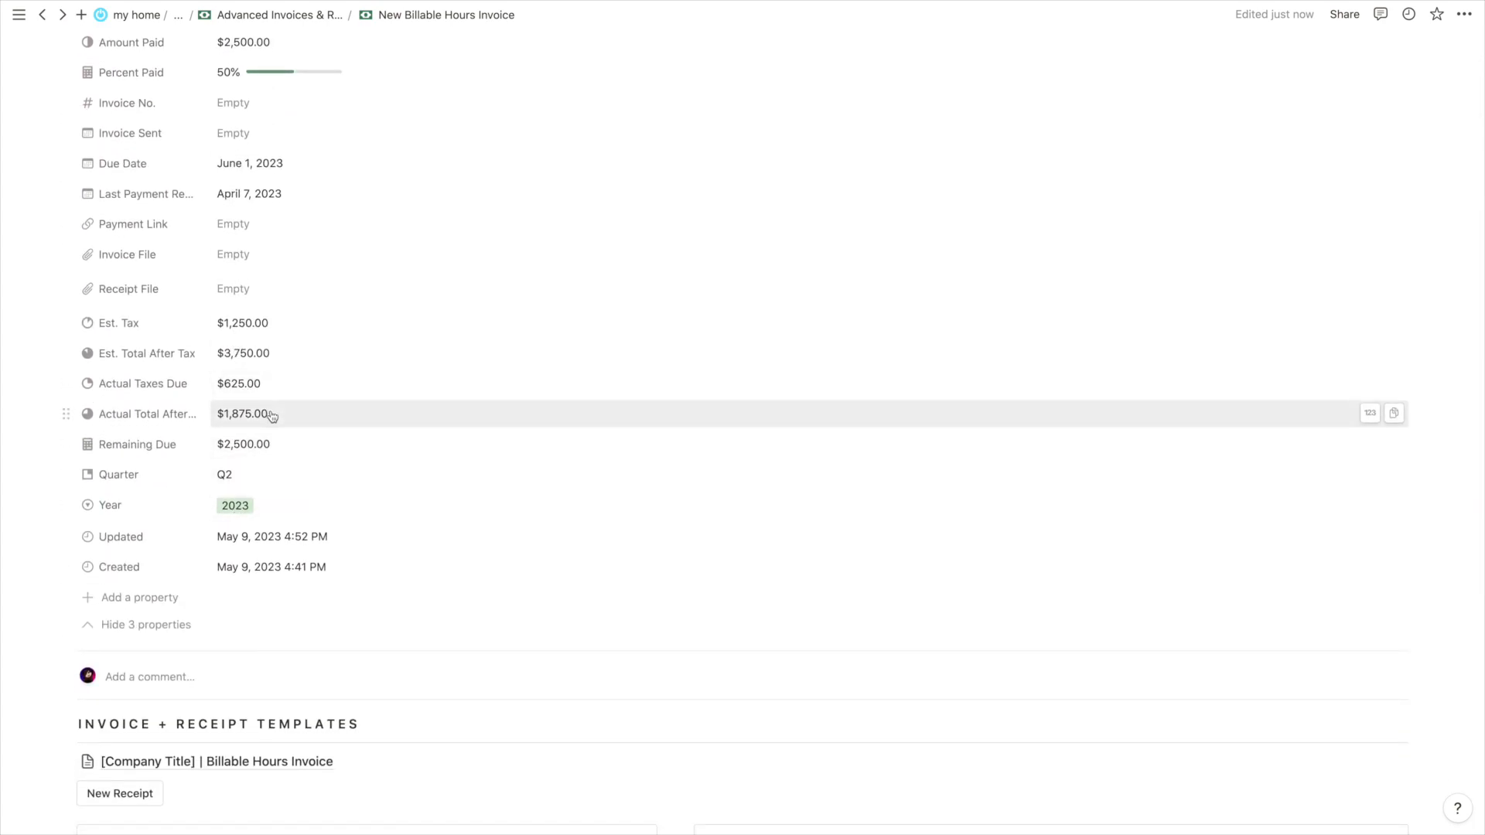
pyautogui.scroll(1, 256, 410)
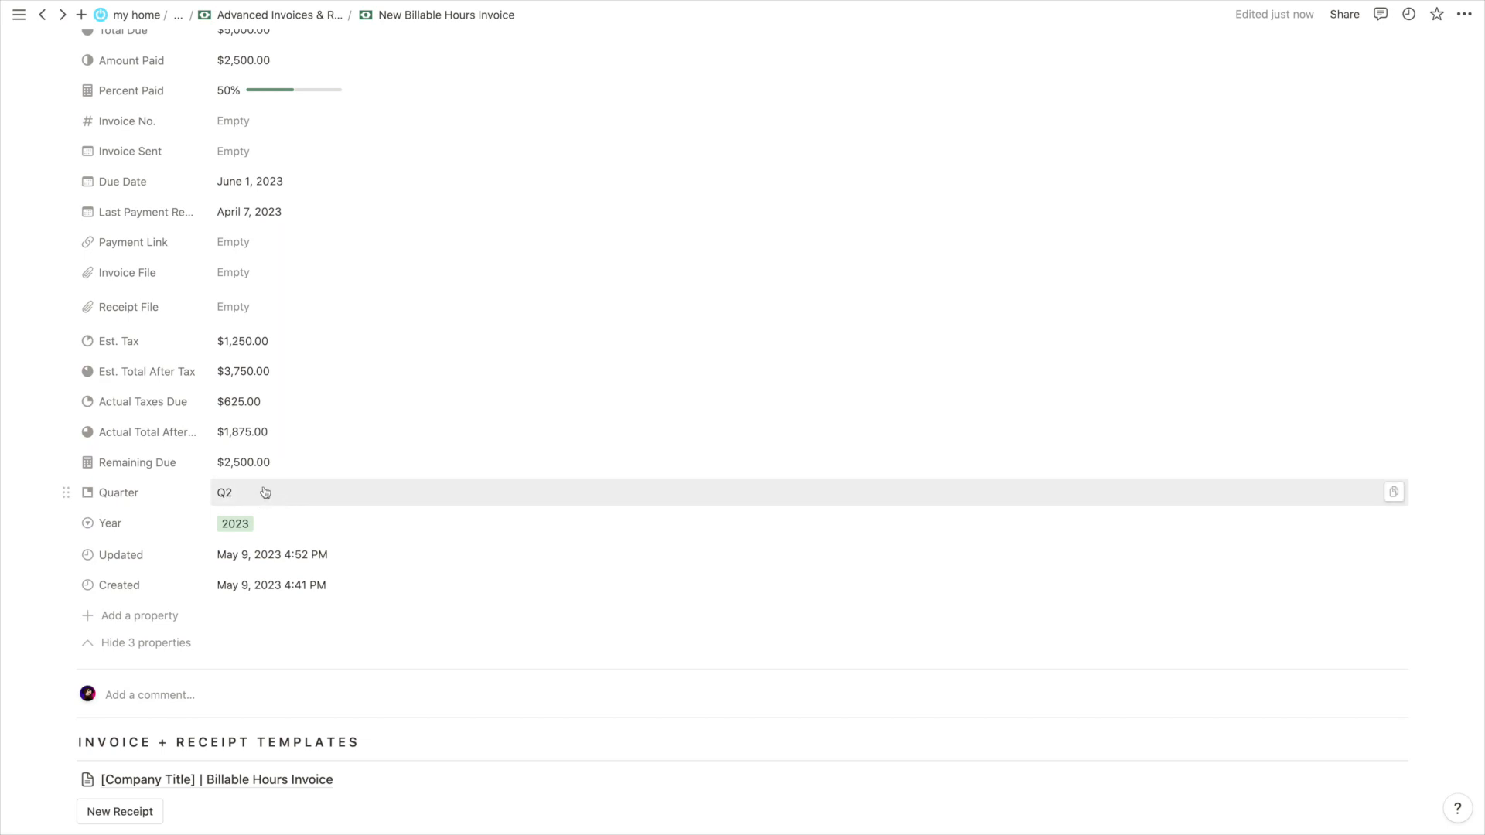
pyautogui.scroll(-1, 265, 492)
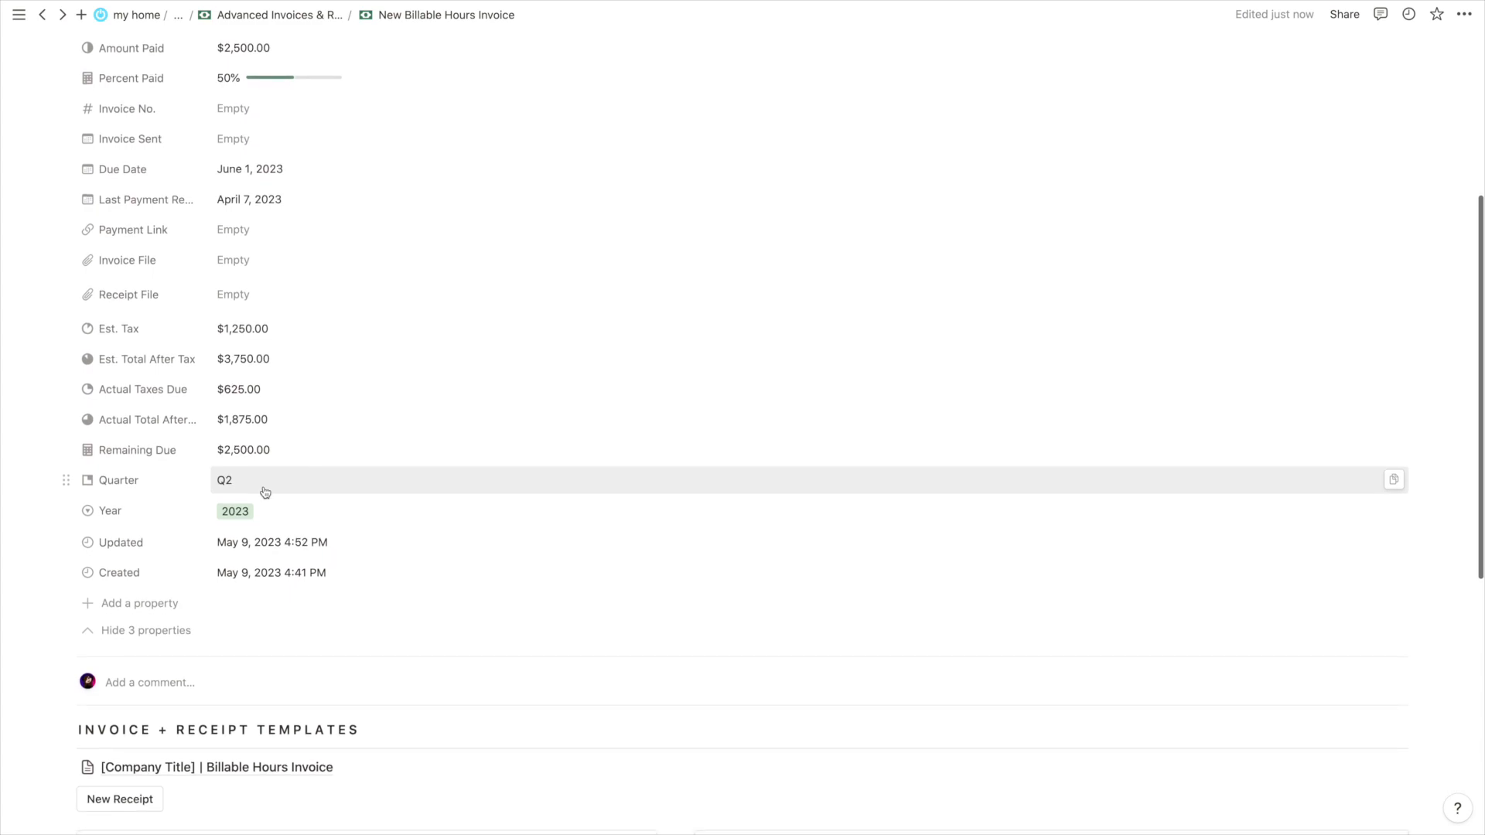
# Review the invoice page's template links, notes and the payment dates and amounts in the Installments table
pyautogui.scroll(-3, 265, 493)
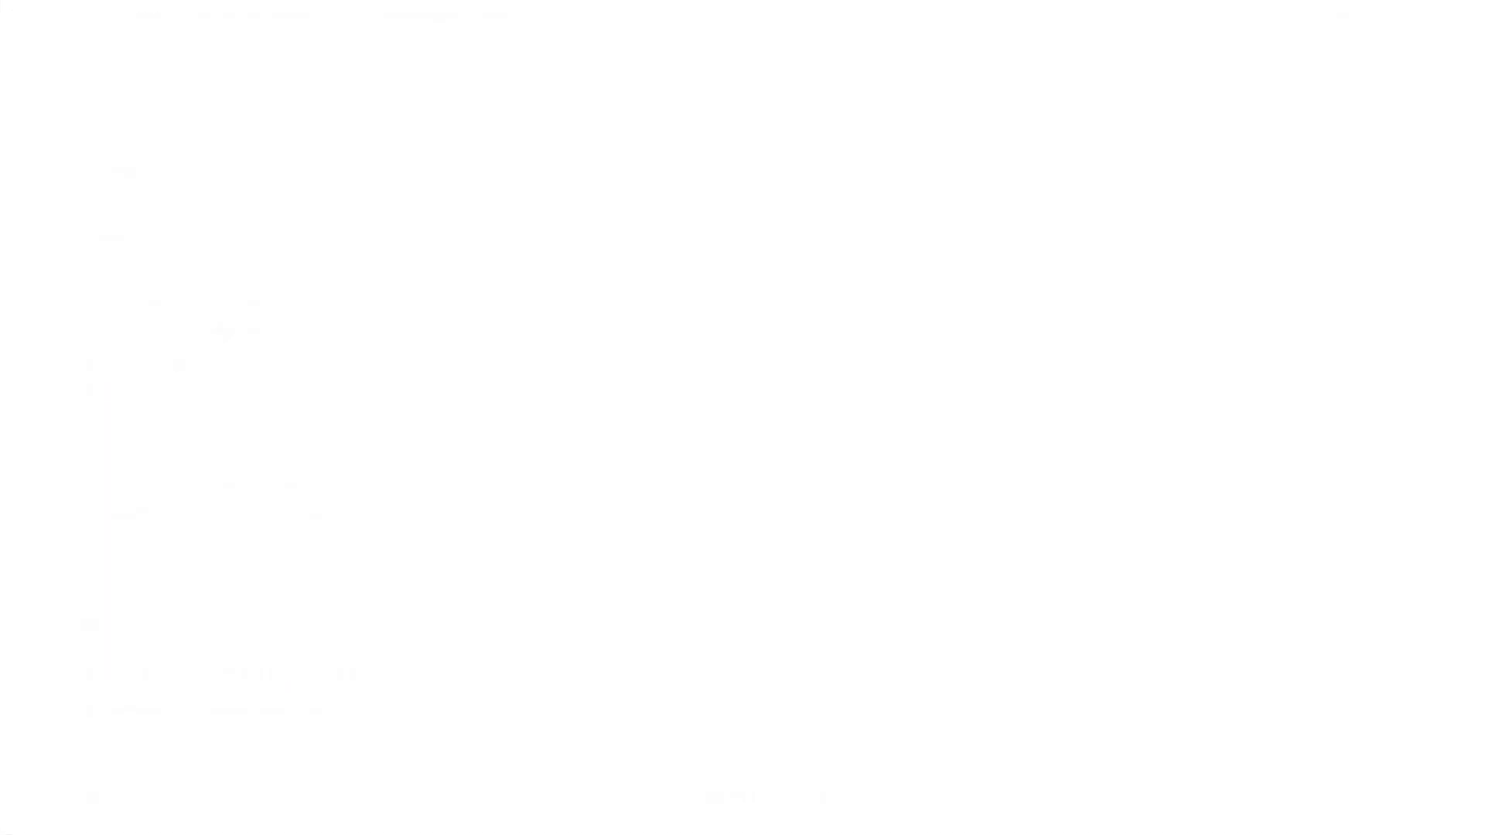
pyautogui.scroll(-5, 258, 439)
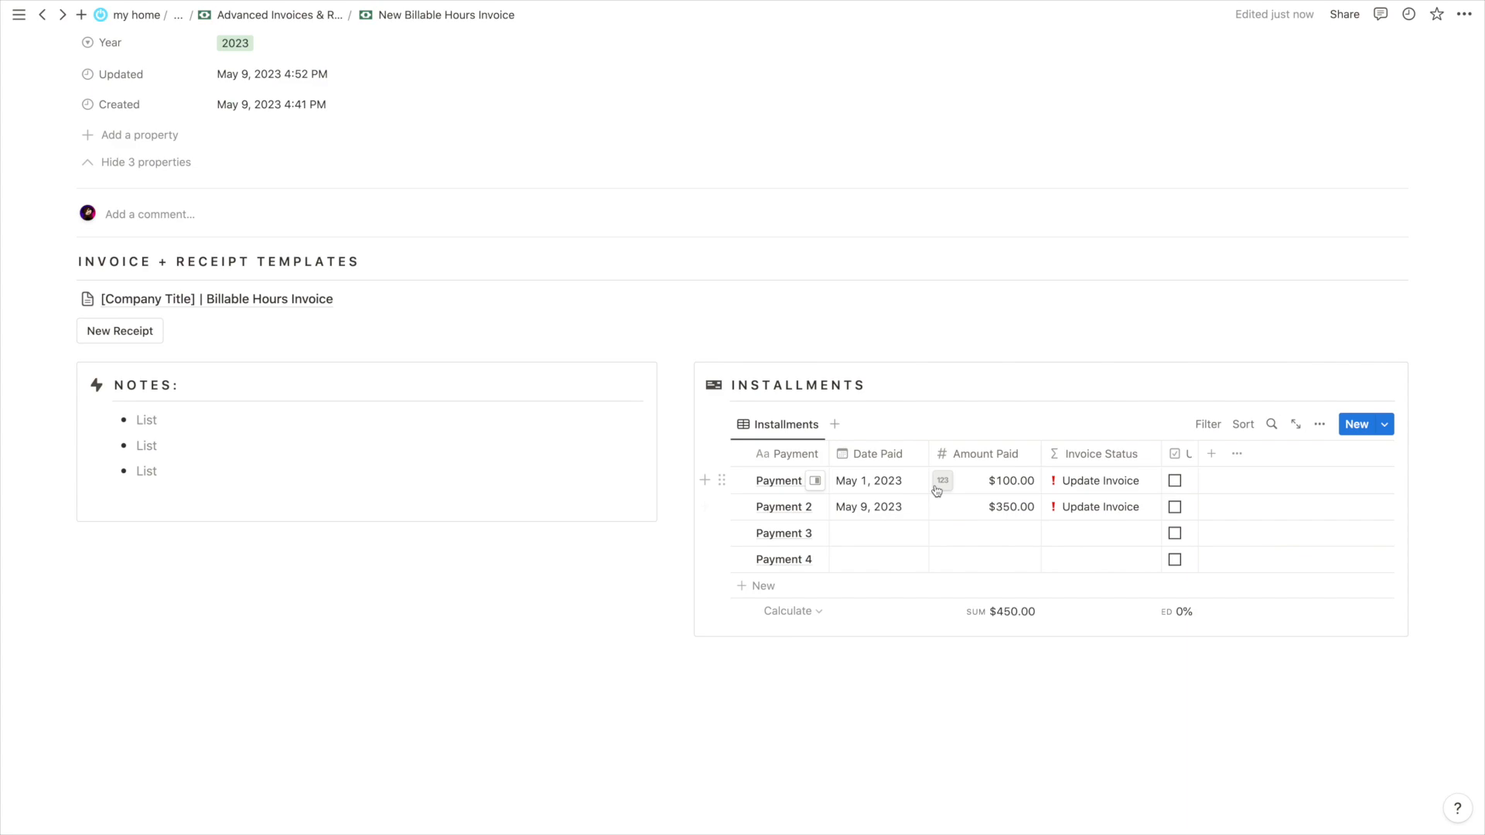
pyautogui.scroll(1, 893, 584)
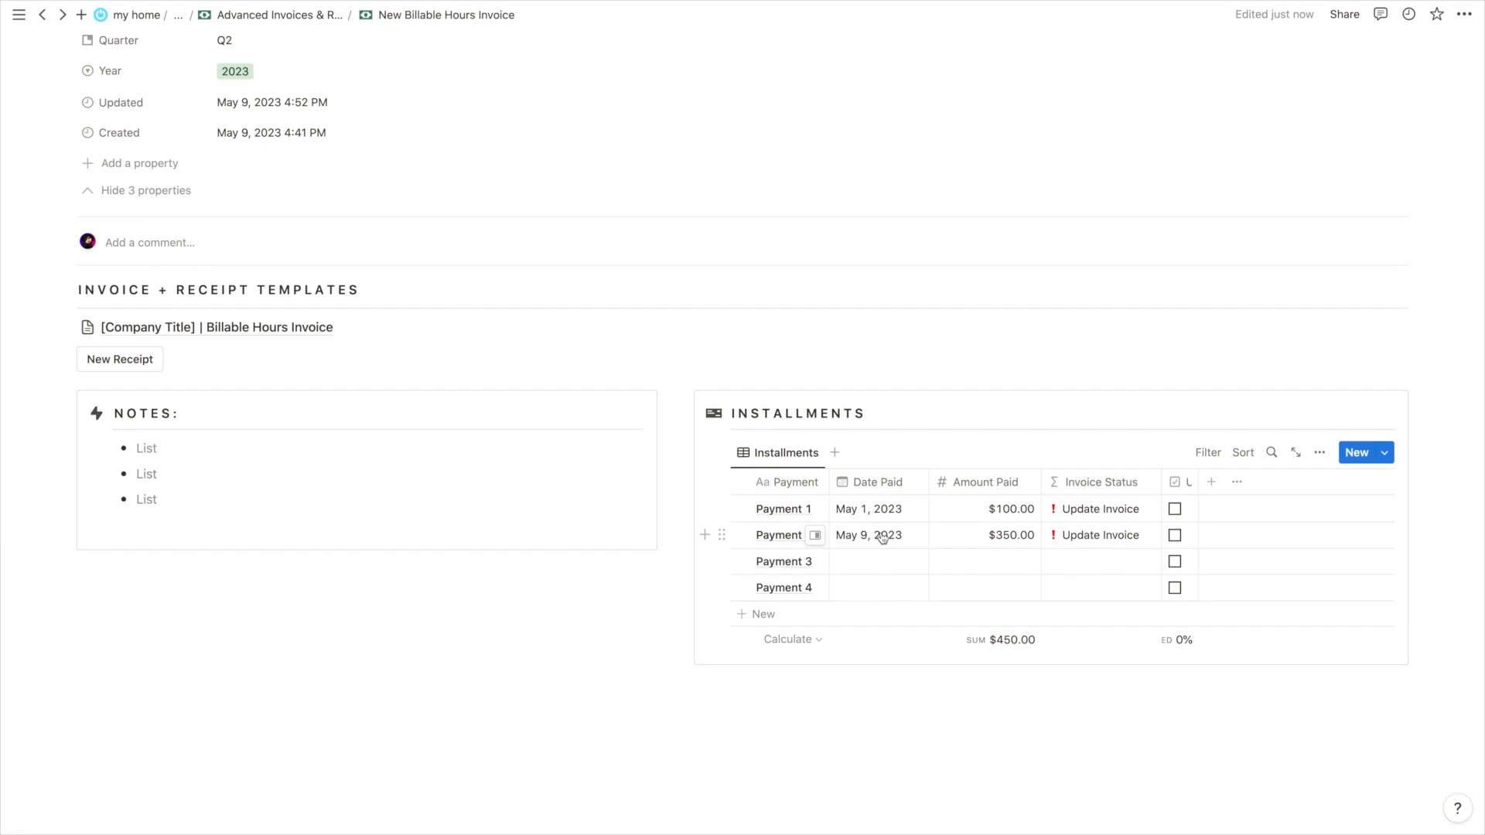
# Set the invoice's Total Due to $4,000
pyautogui.scroll(10, 883, 537)
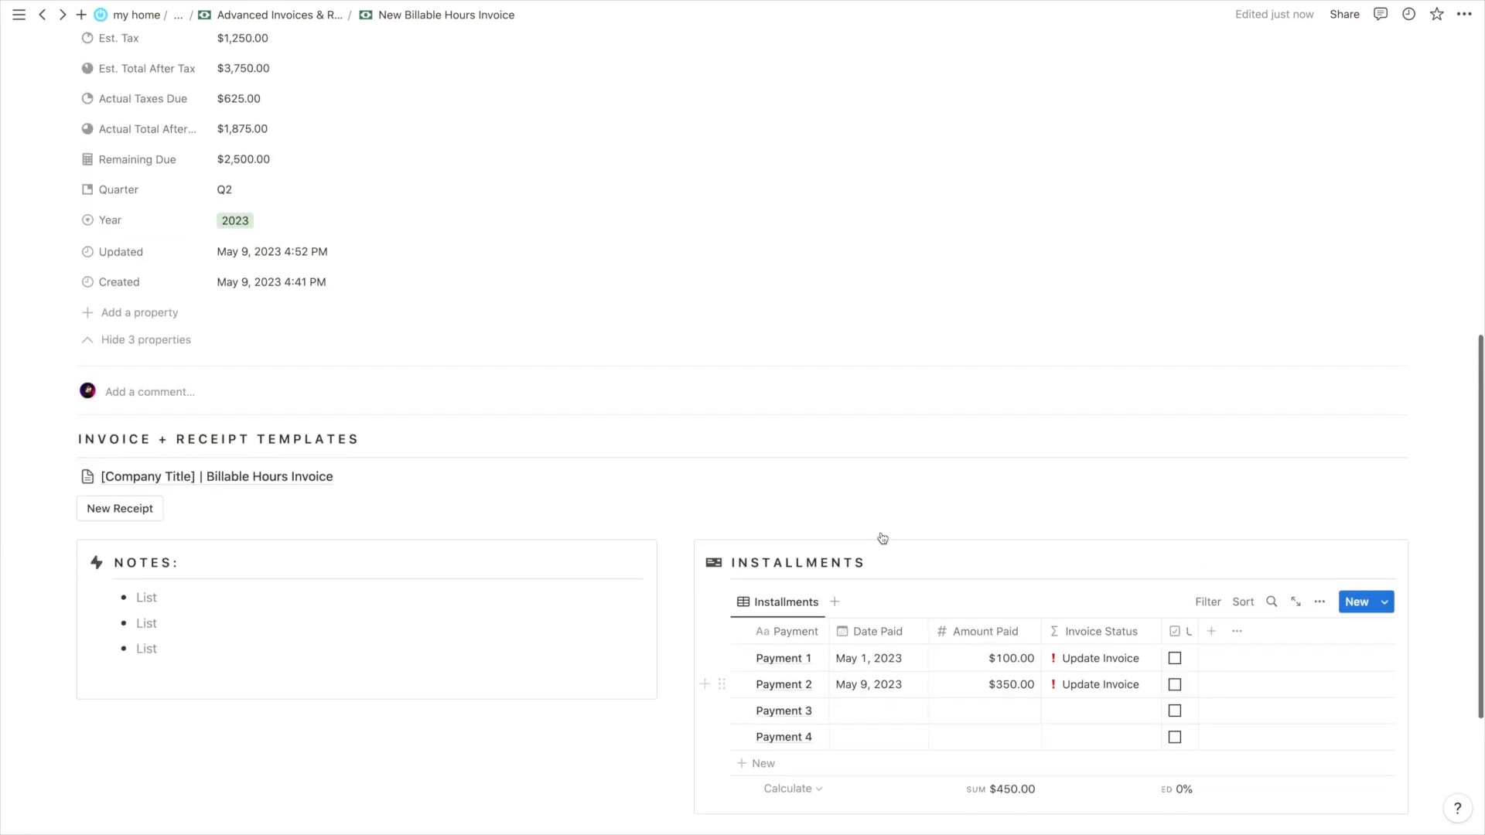
pyautogui.click(284, 358)
pyautogui.tripleClick(284, 357)
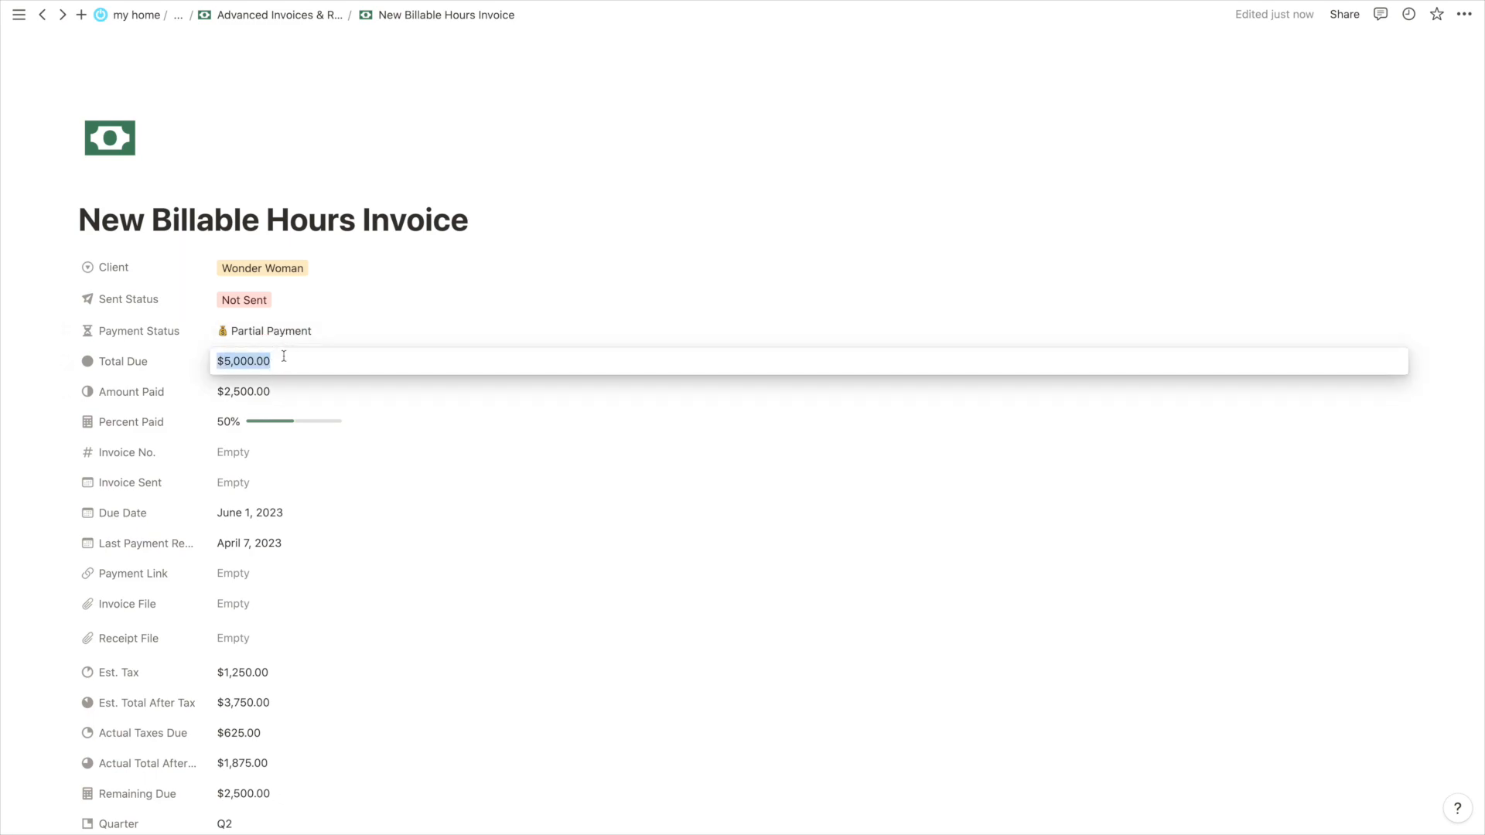
pyautogui.write('4000')
# Clear the invoice's Amount Paid, set it to $0, and check the resulting Payment Status
pyautogui.click(283, 391)
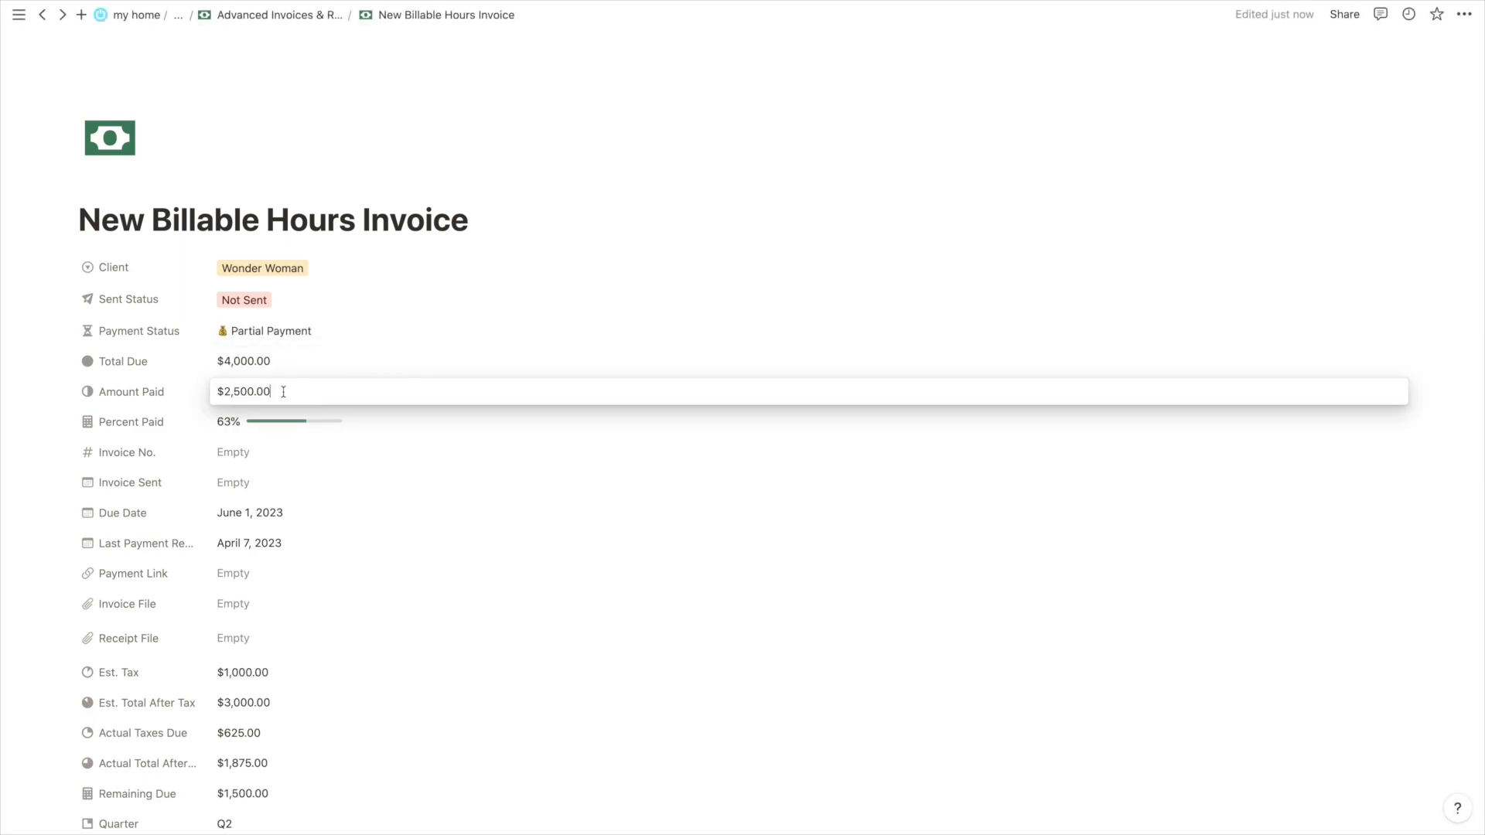
pyautogui.press('super+a')
pyautogui.press('BackSpace')
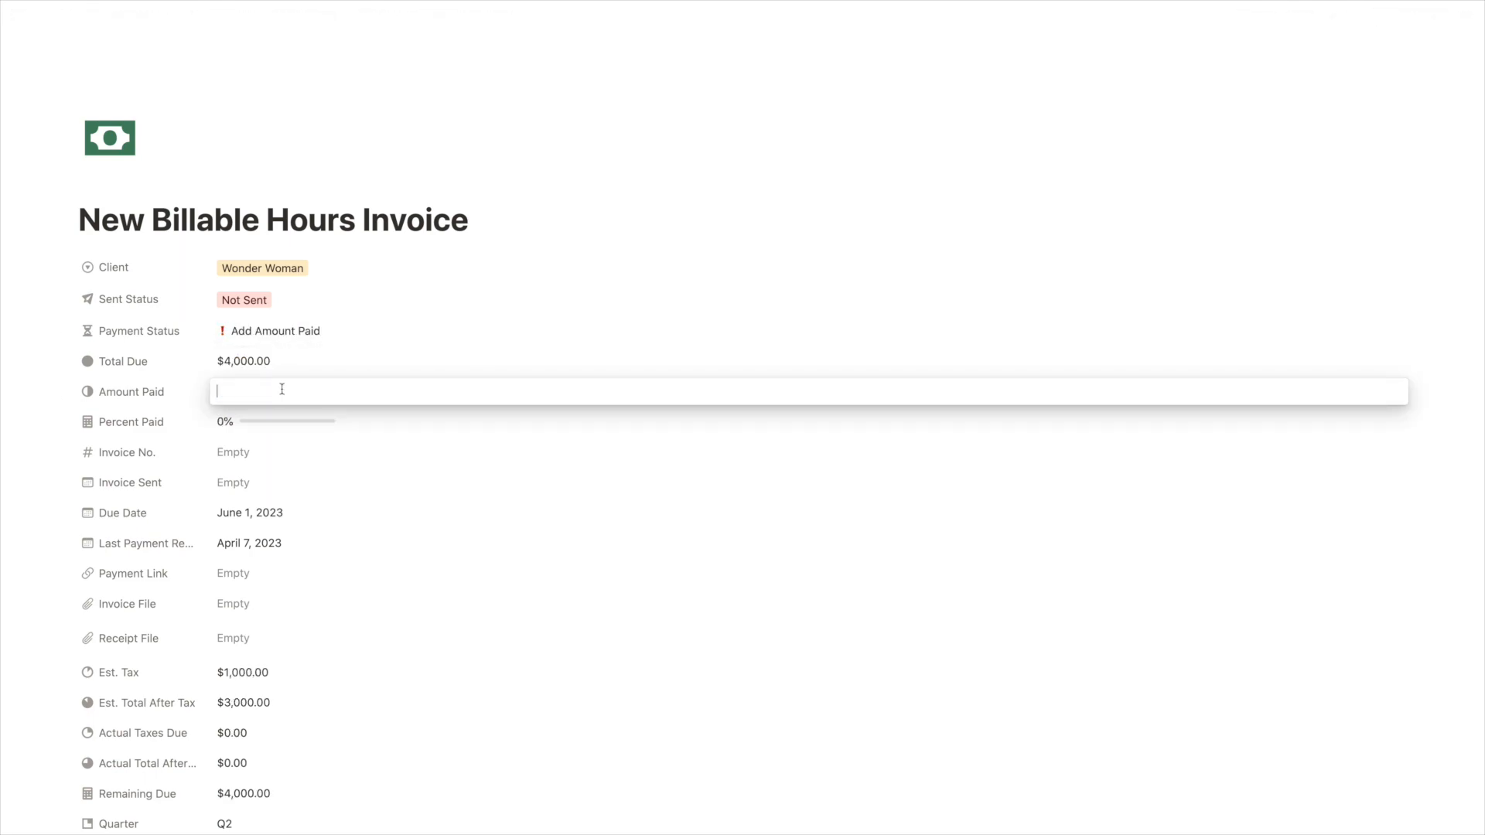
pyautogui.click(217, 357)
pyautogui.scroll(-1, 297, 410)
pyautogui.click(278, 380)
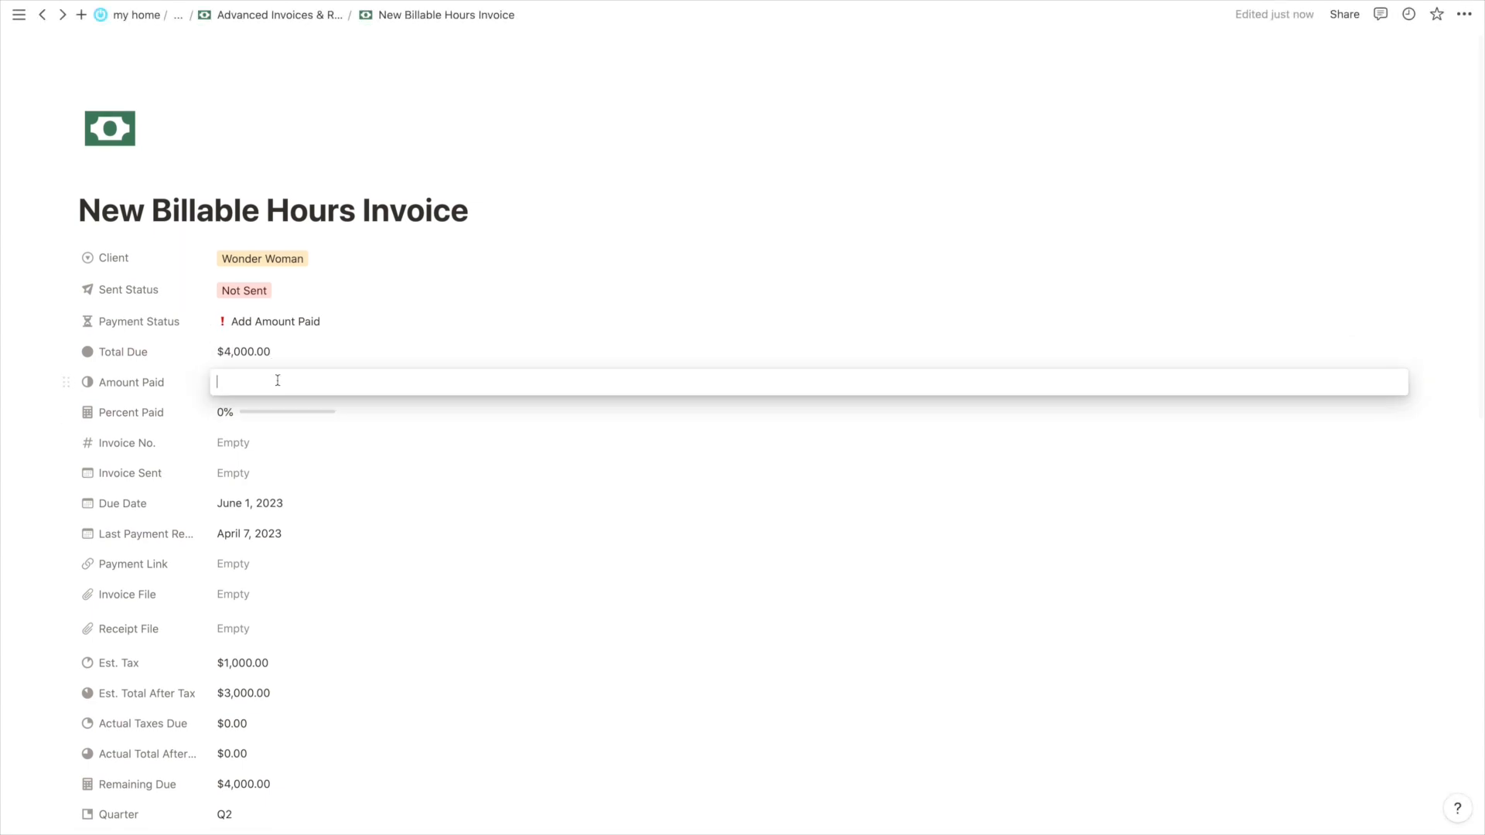
pyautogui.write('0')
pyautogui.click(256, 325)
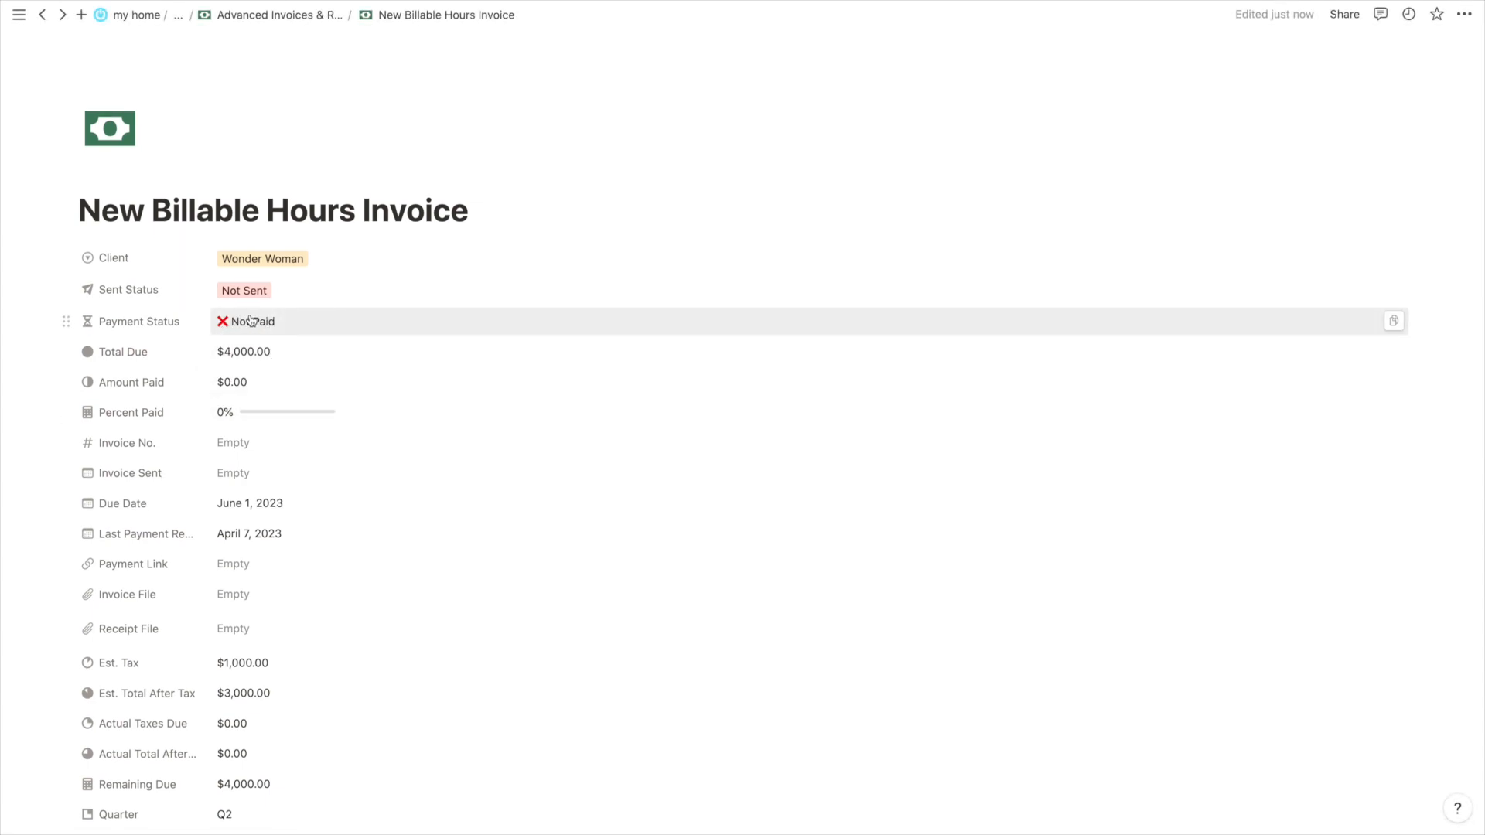
# Clear the Payment 1 and Payment 2 amounts in the Installments table and set both to $1,000
pyautogui.scroll(-10, 252, 321)
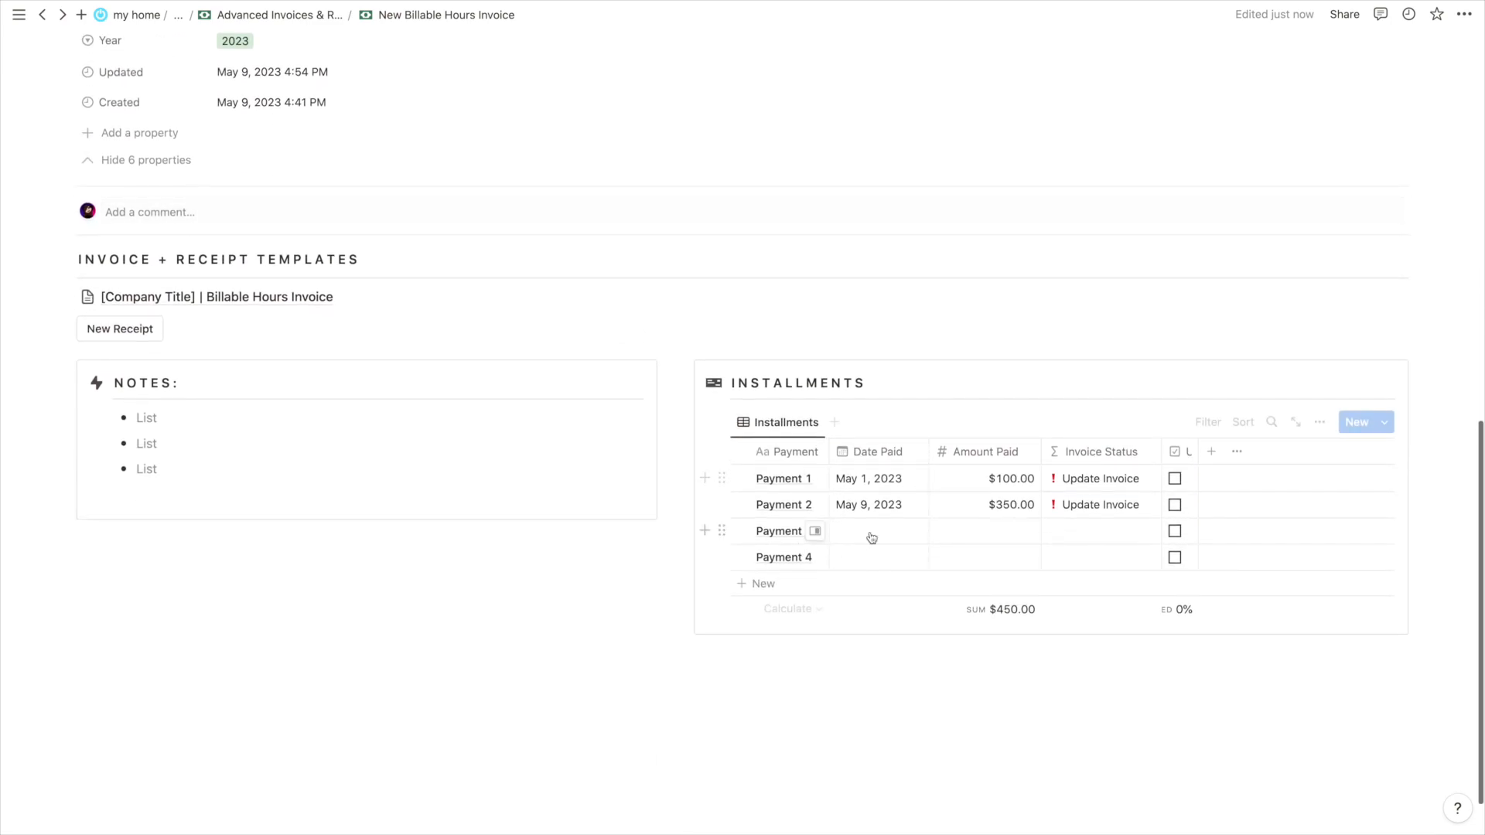
pyautogui.click(977, 478)
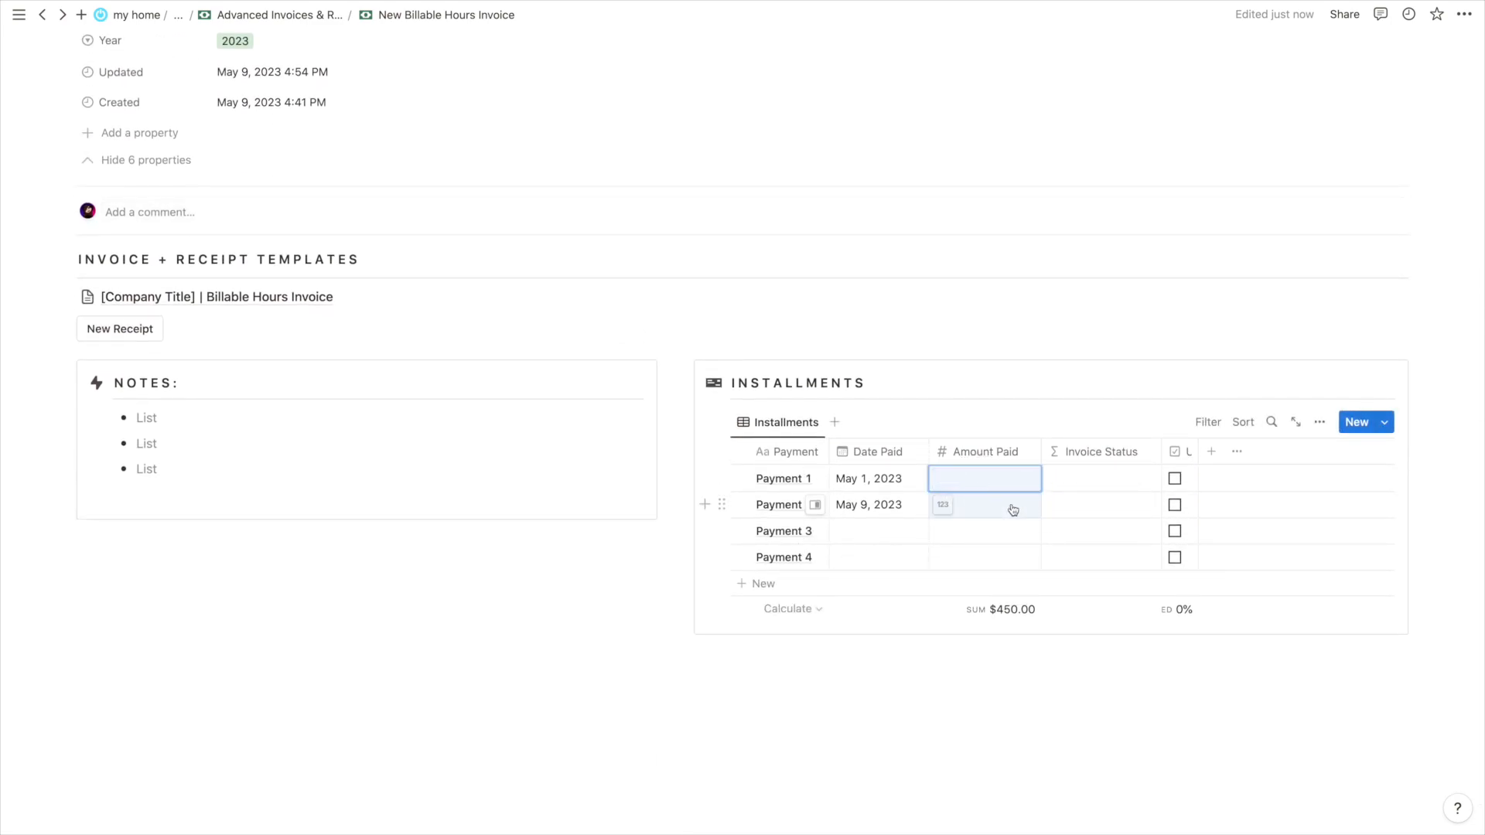
pyautogui.click(992, 487)
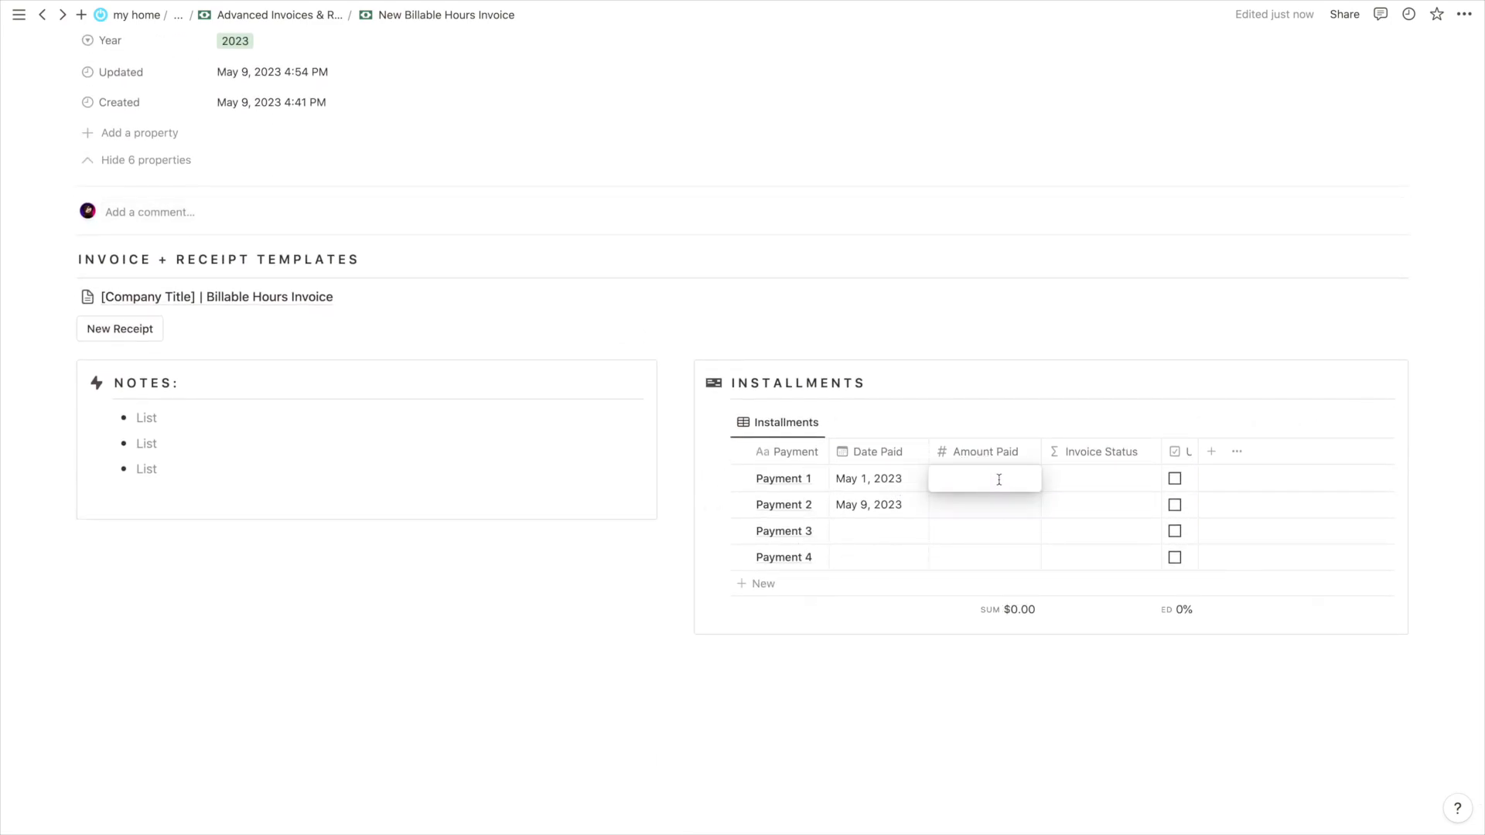
pyautogui.write('`000')
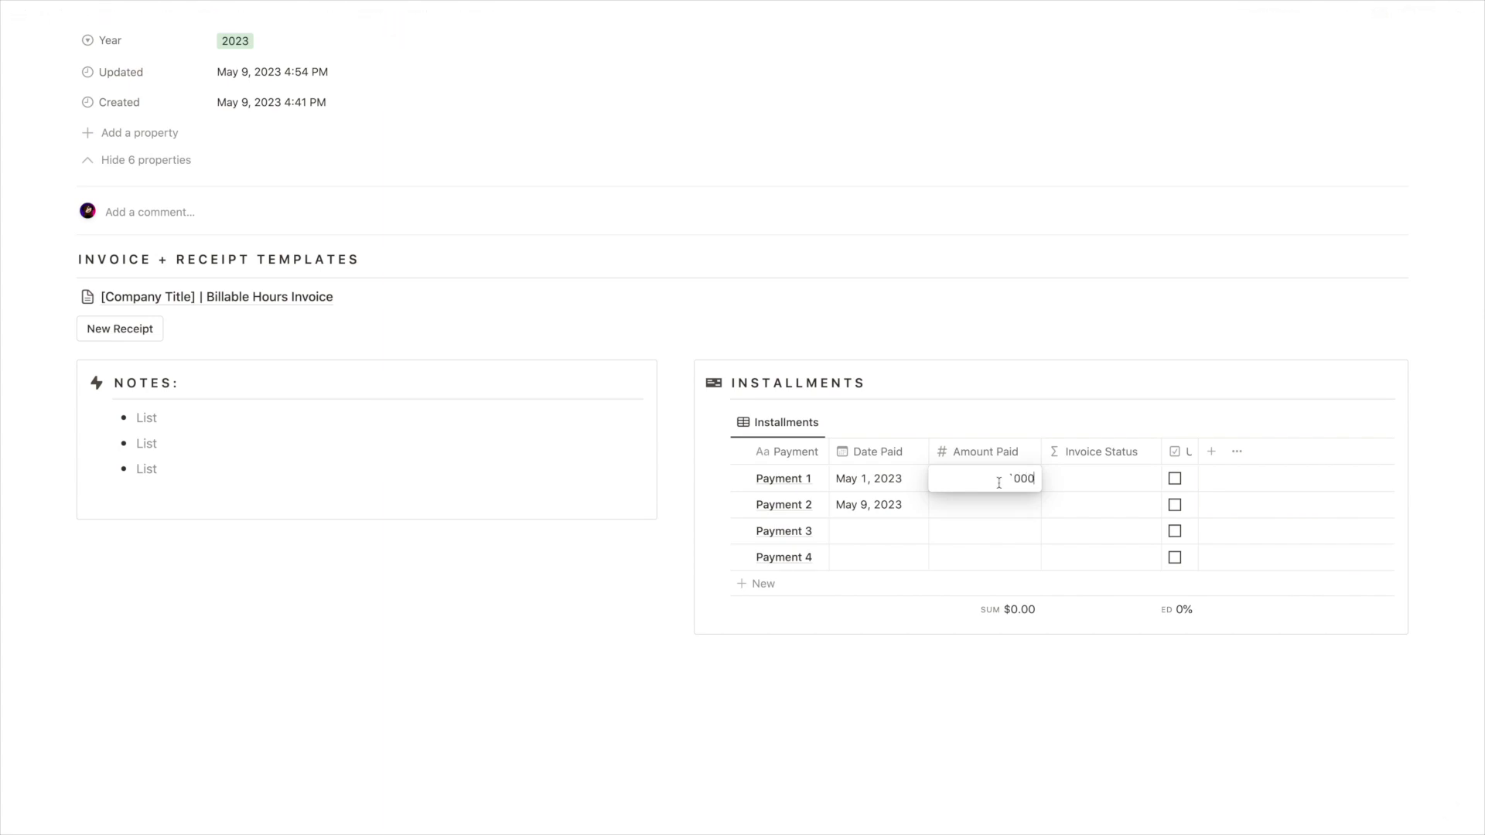
pyautogui.press('super+a')
pyautogui.write('1000')
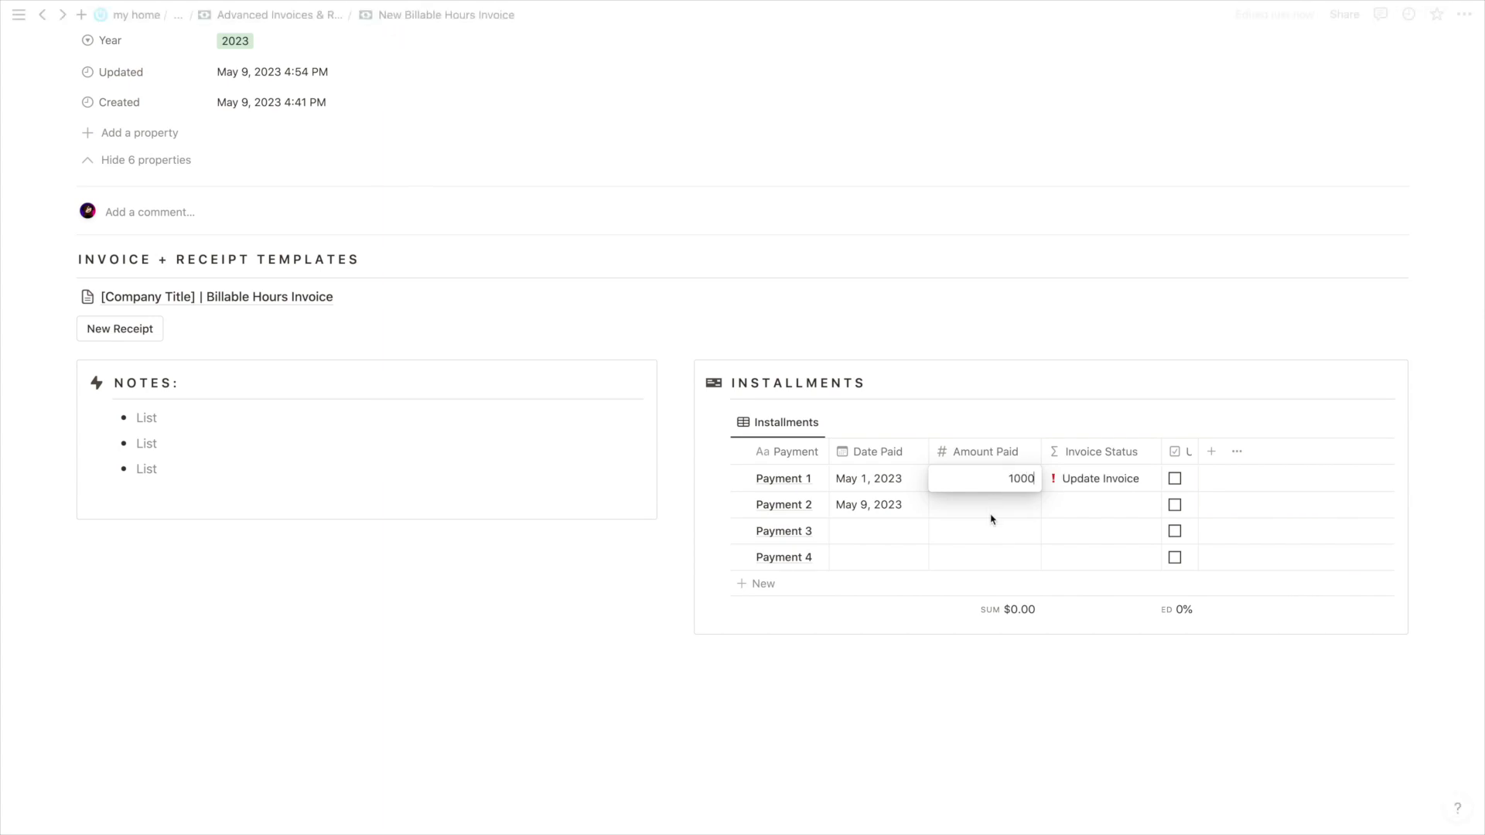
pyautogui.click(1010, 507)
pyautogui.write('1,000')
pyautogui.press('Return')
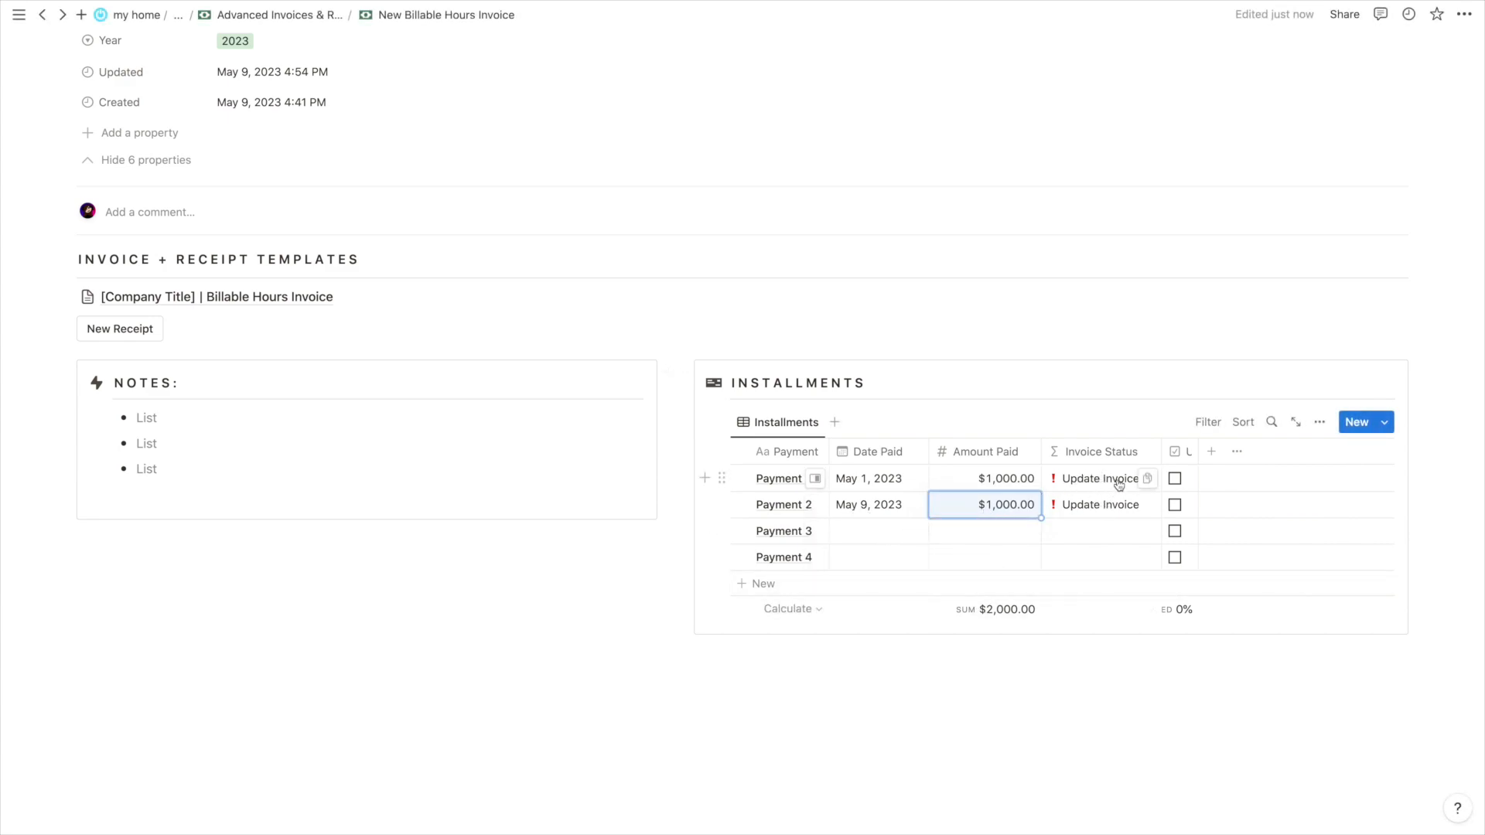
# Set the invoice's Amount Paid to $2,000
pyautogui.scroll(3, 1104, 497)
pyautogui.scroll(9, 570, 335)
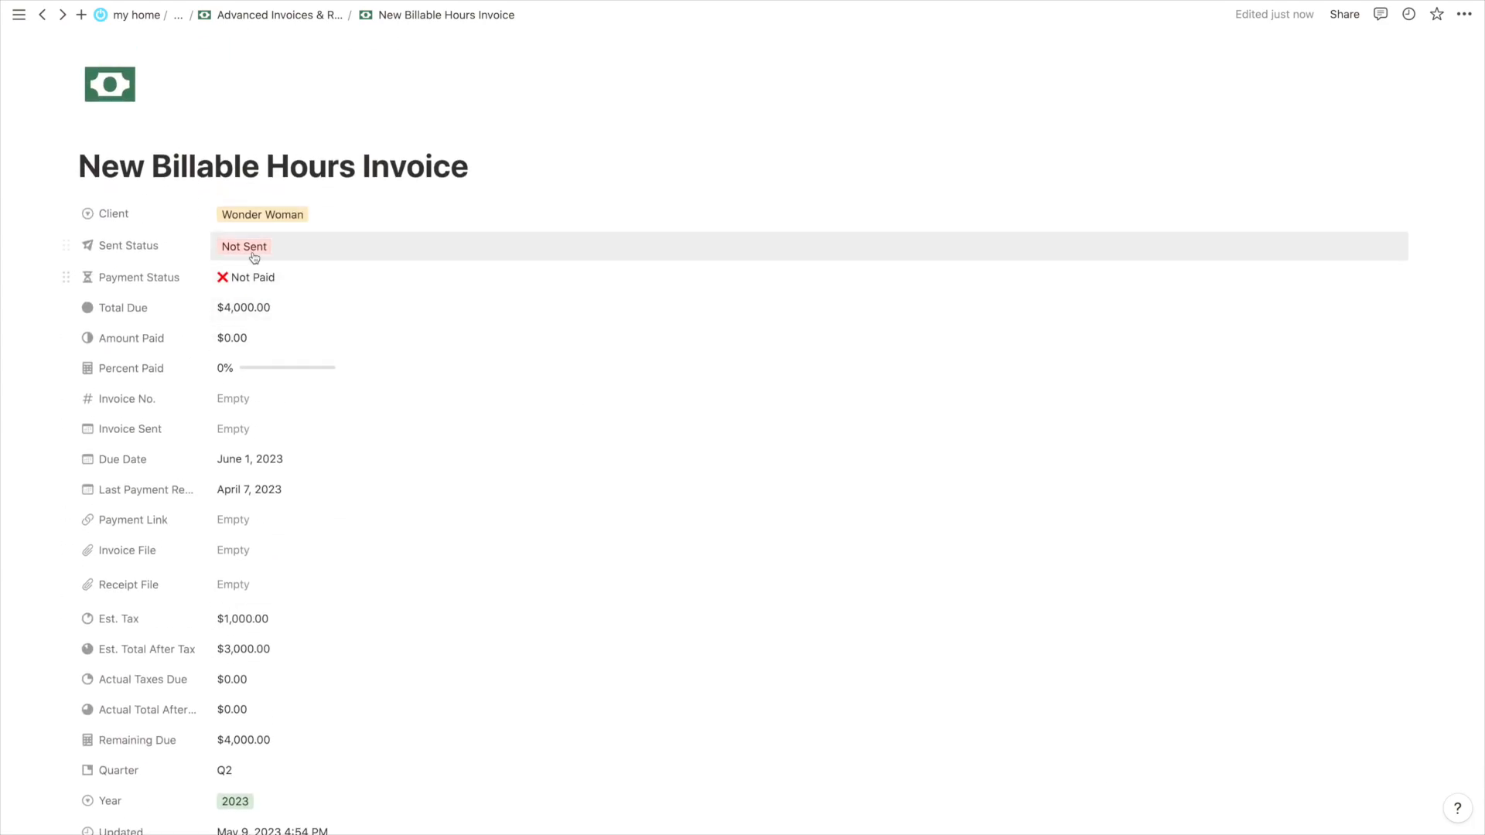
pyautogui.click(270, 335)
pyautogui.write('2000')
pyautogui.press('Return')
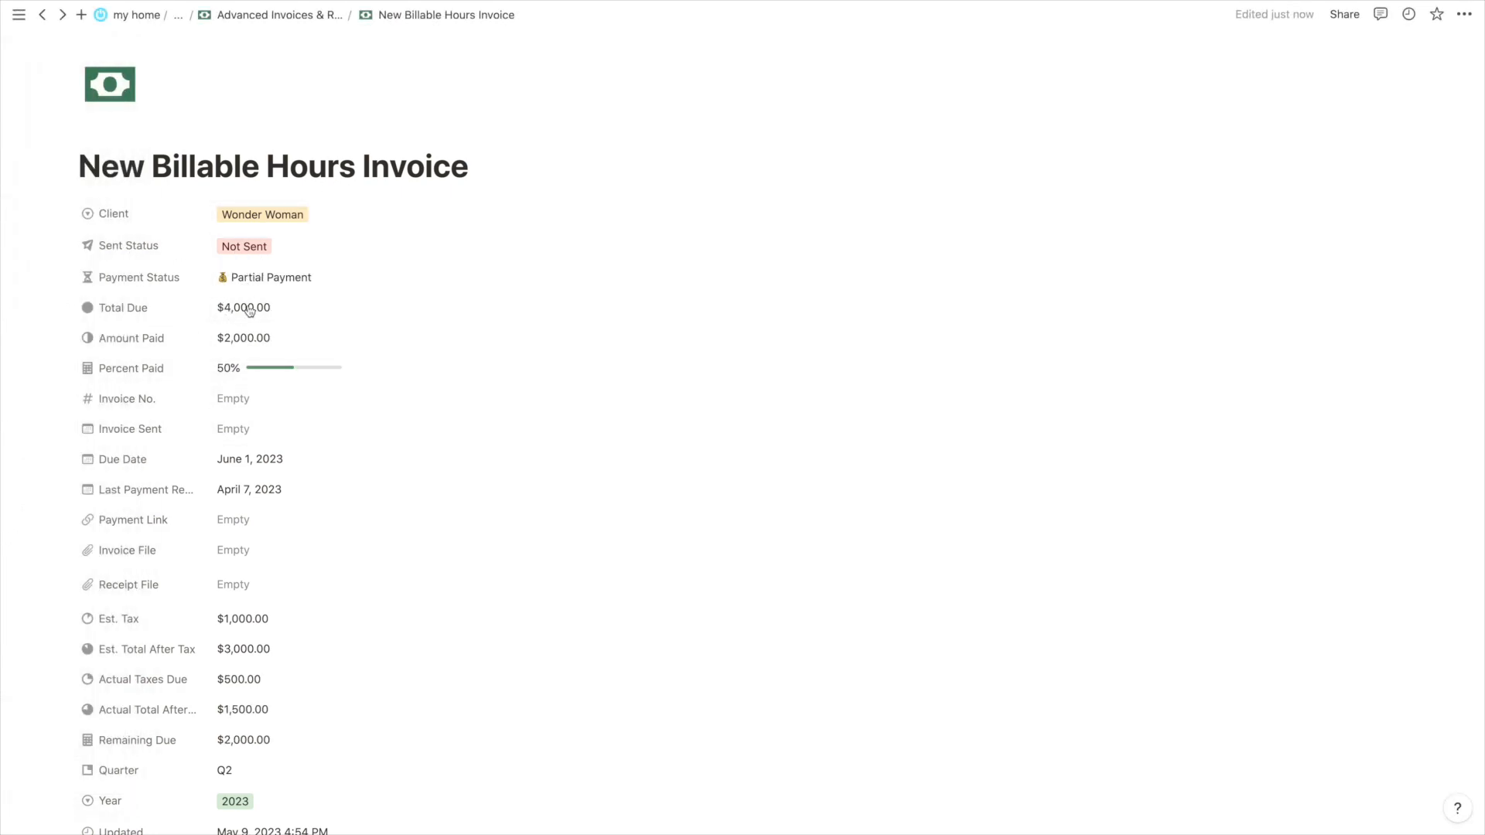
# Check the latest payment date in the Installments table and set the invoice's last payment date to May 9, 2023
pyautogui.scroll(-10, 250, 360)
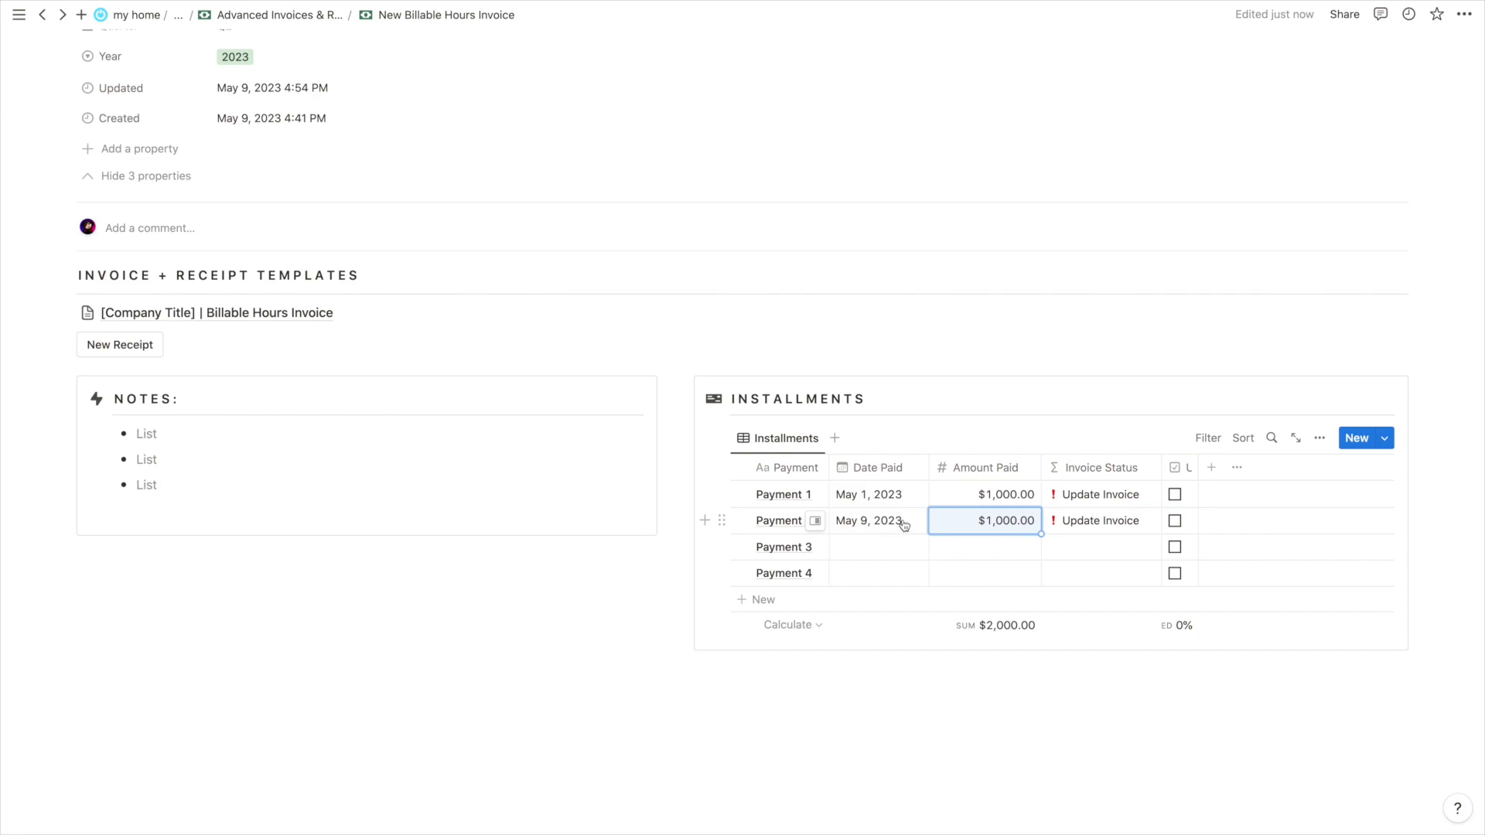
pyautogui.scroll(4, 441, 583)
pyautogui.scroll(6, 441, 583)
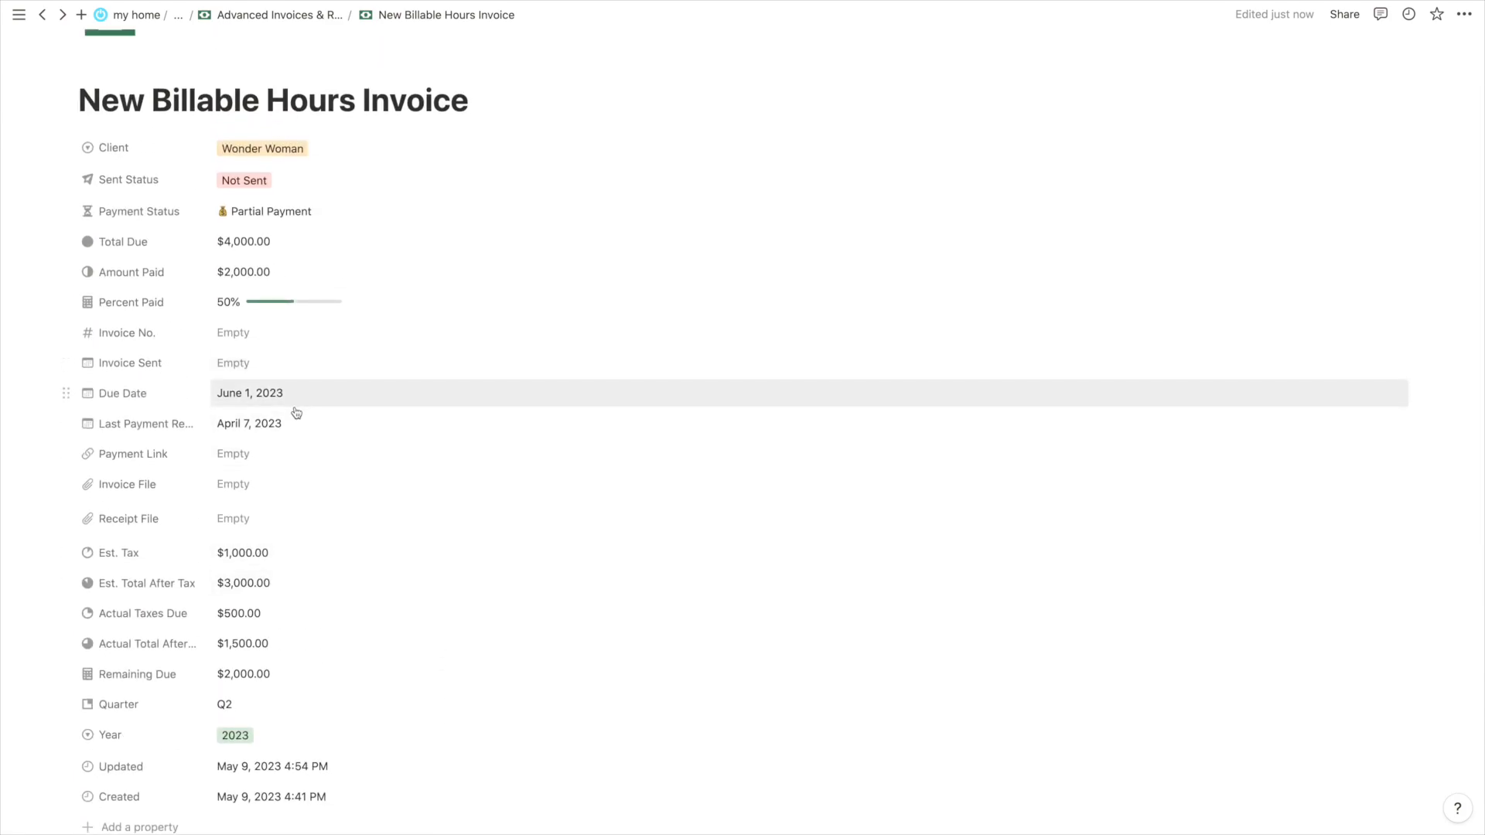
pyautogui.click(386, 428)
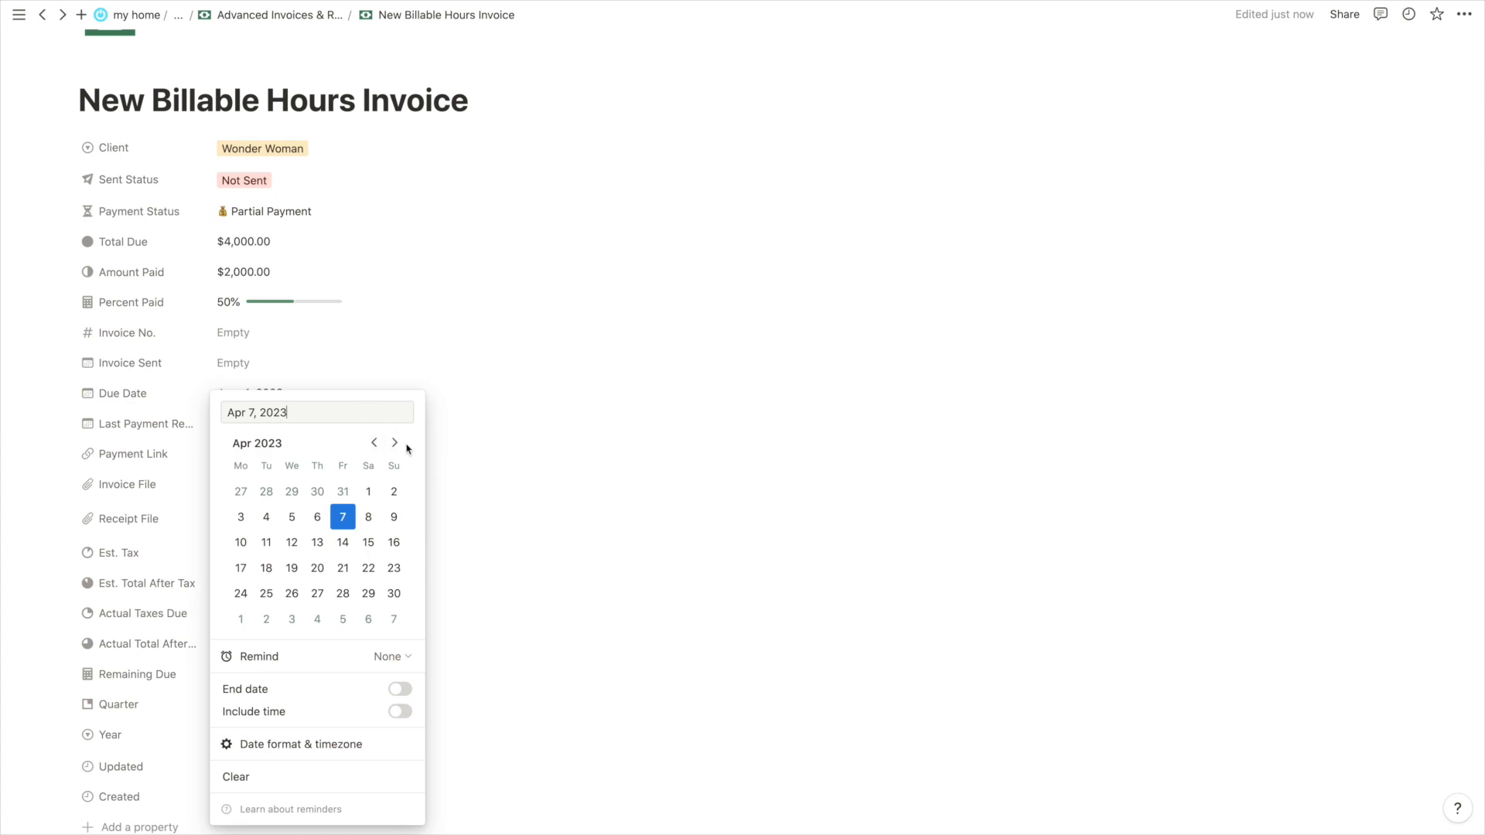
pyautogui.click(394, 442)
pyautogui.click(266, 517)
pyautogui.click(292, 345)
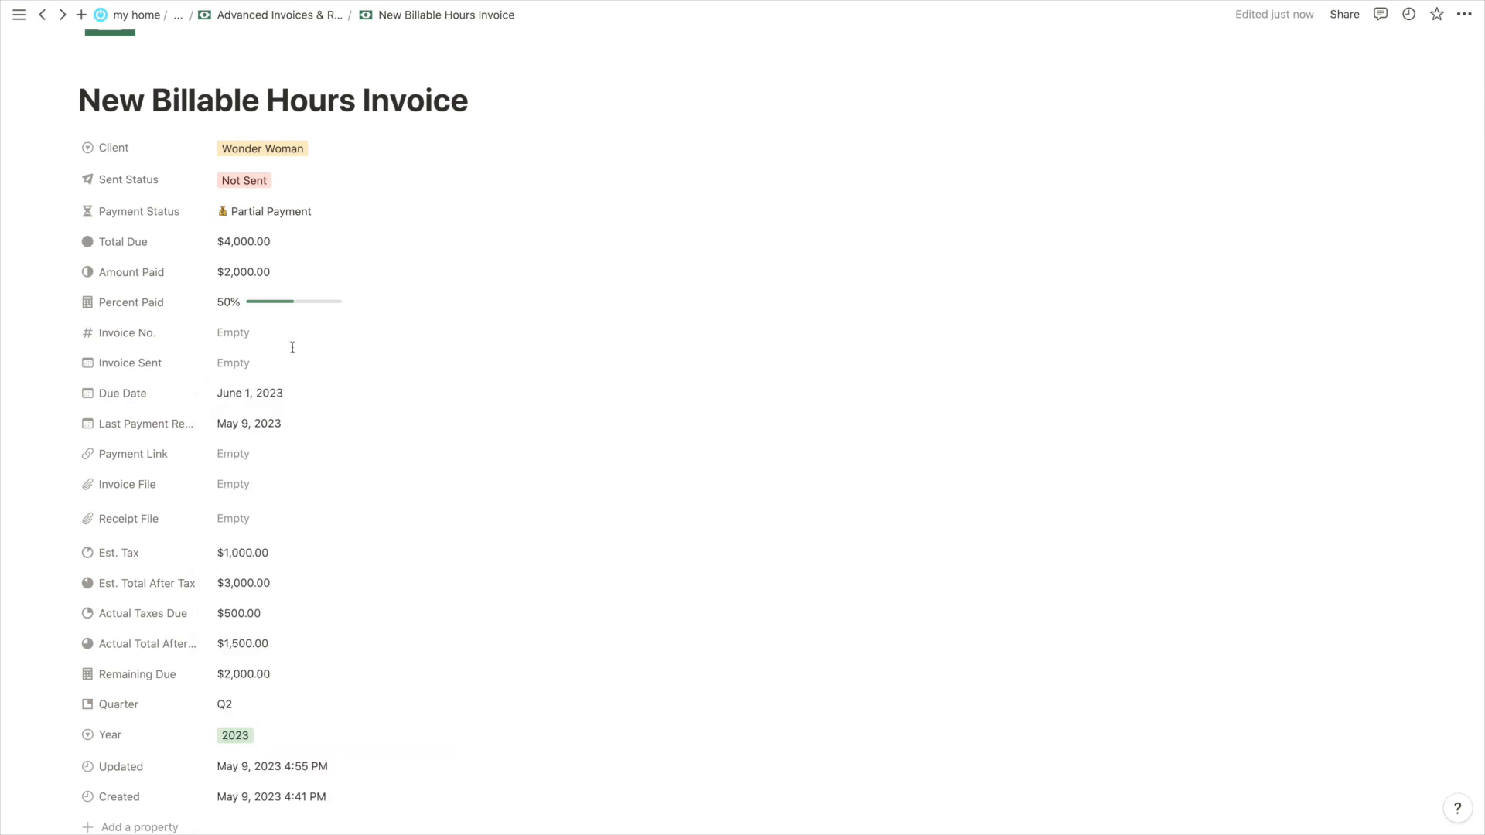
# Mark Payment 1 and Payment 2 as updated in the Installments table and check the invoice's payment fields
pyautogui.scroll(-5, 488, 494)
pyautogui.scroll(-4, 490, 492)
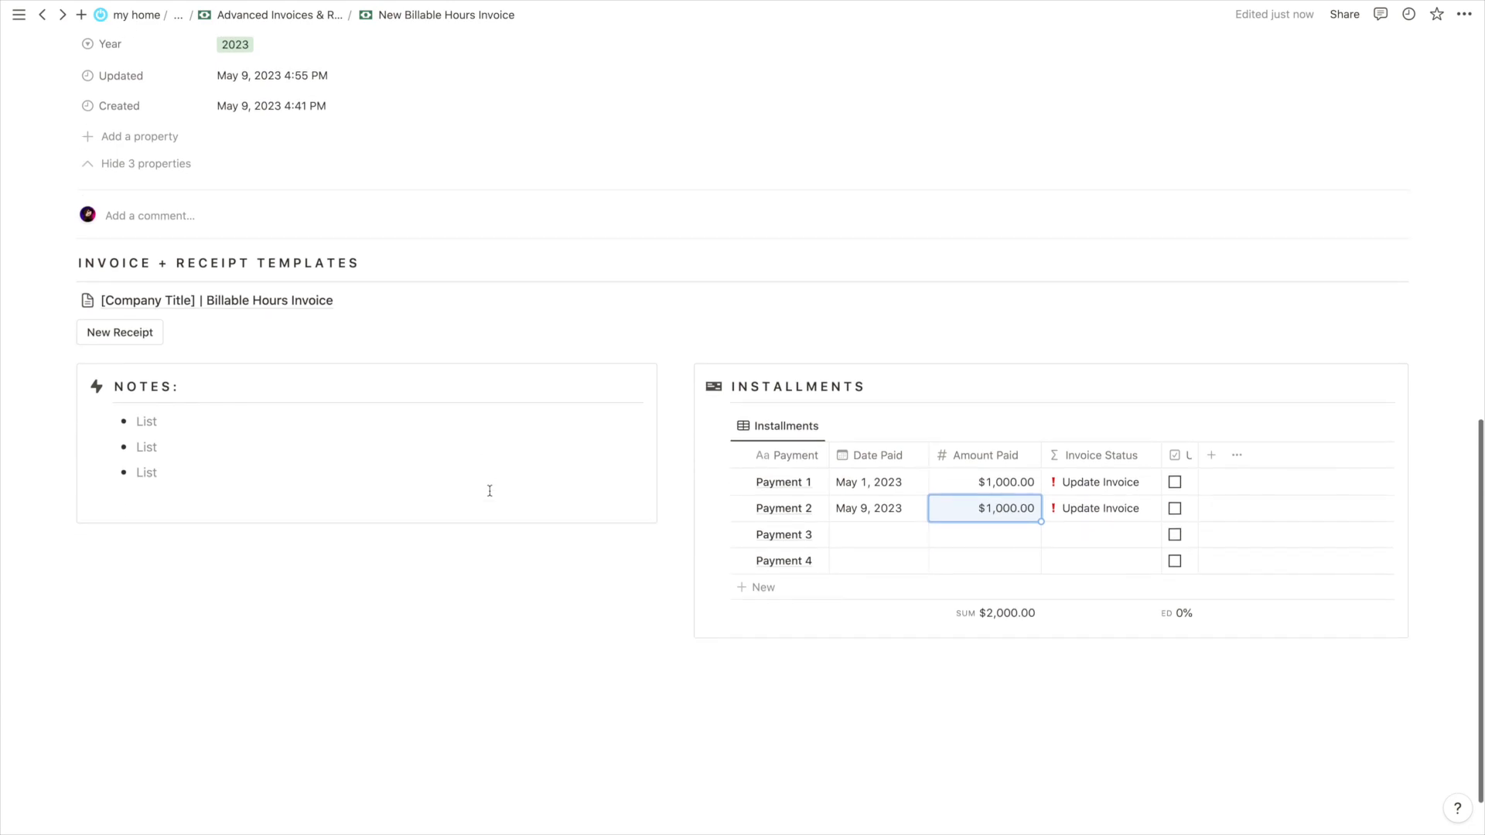
pyautogui.click(1175, 482)
pyautogui.click(1175, 507)
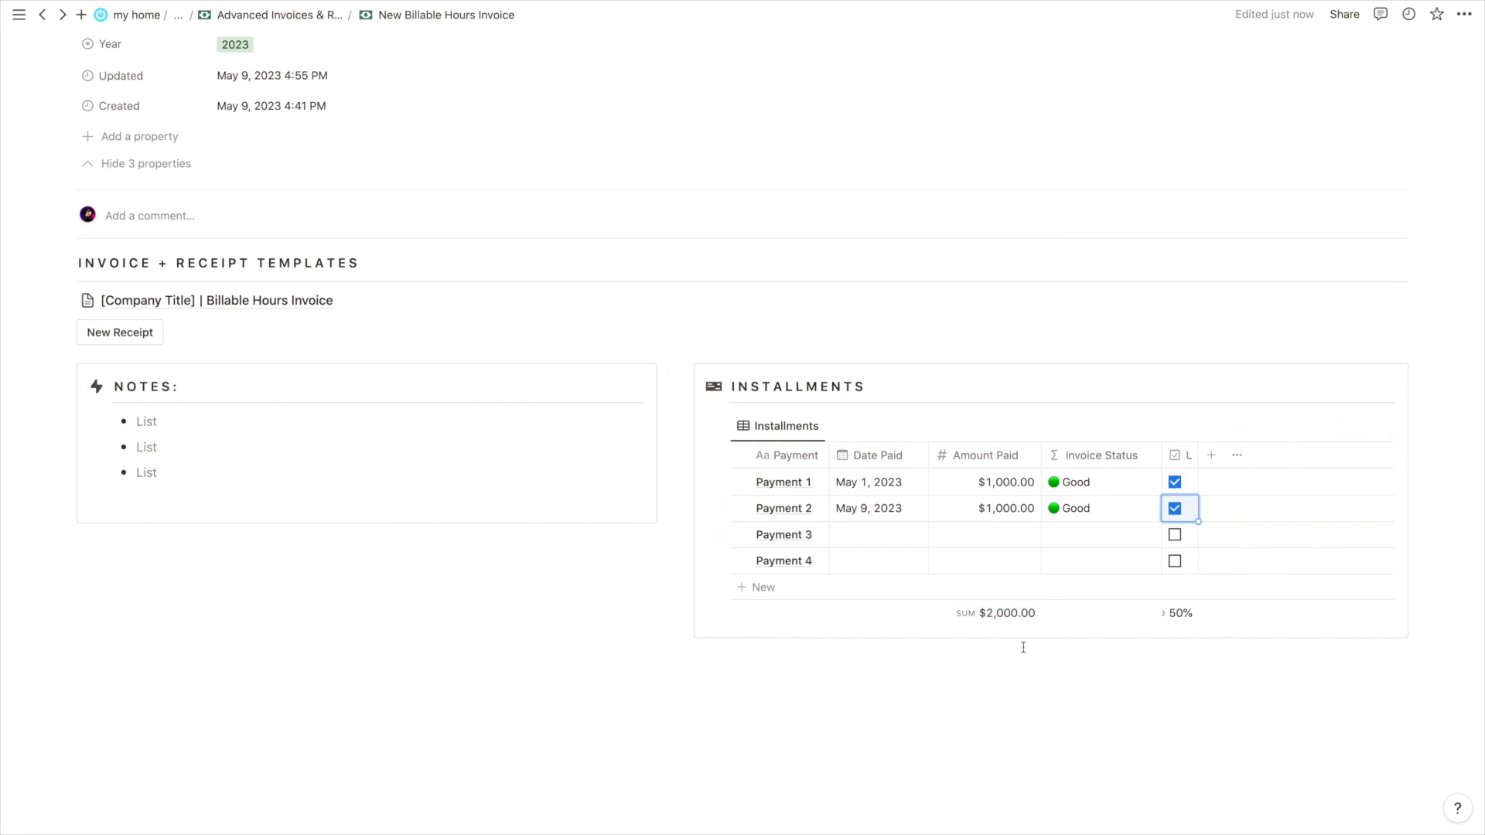
pyautogui.scroll(8, 893, 512)
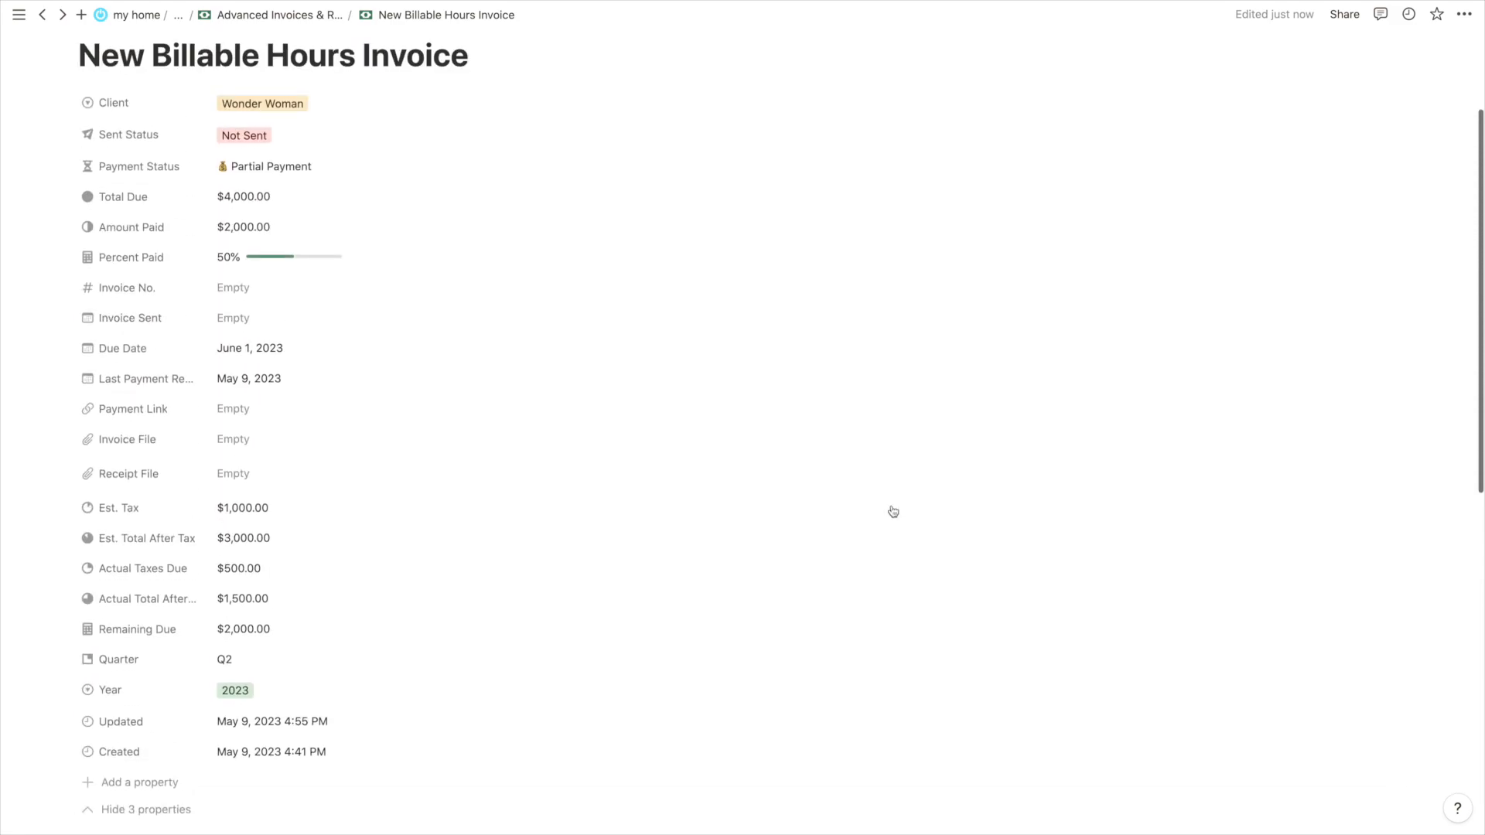
pyautogui.scroll(2, 893, 512)
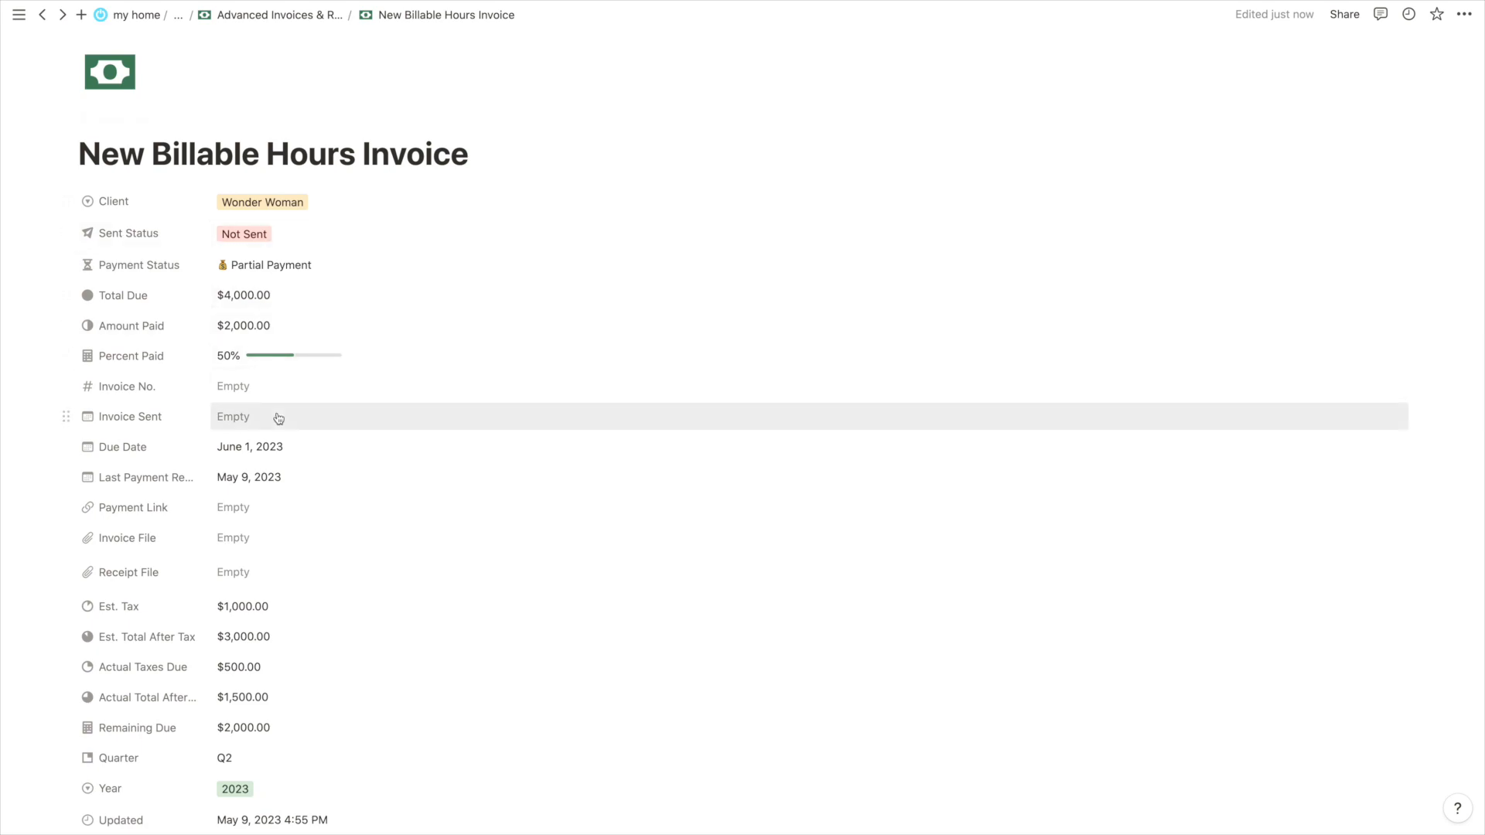
# Unmark Payment 2 as updated, compare the installments sum with the invoice's Amount Paid, and mark the payment again
pyautogui.scroll(-9, 278, 418)
pyautogui.click(1175, 556)
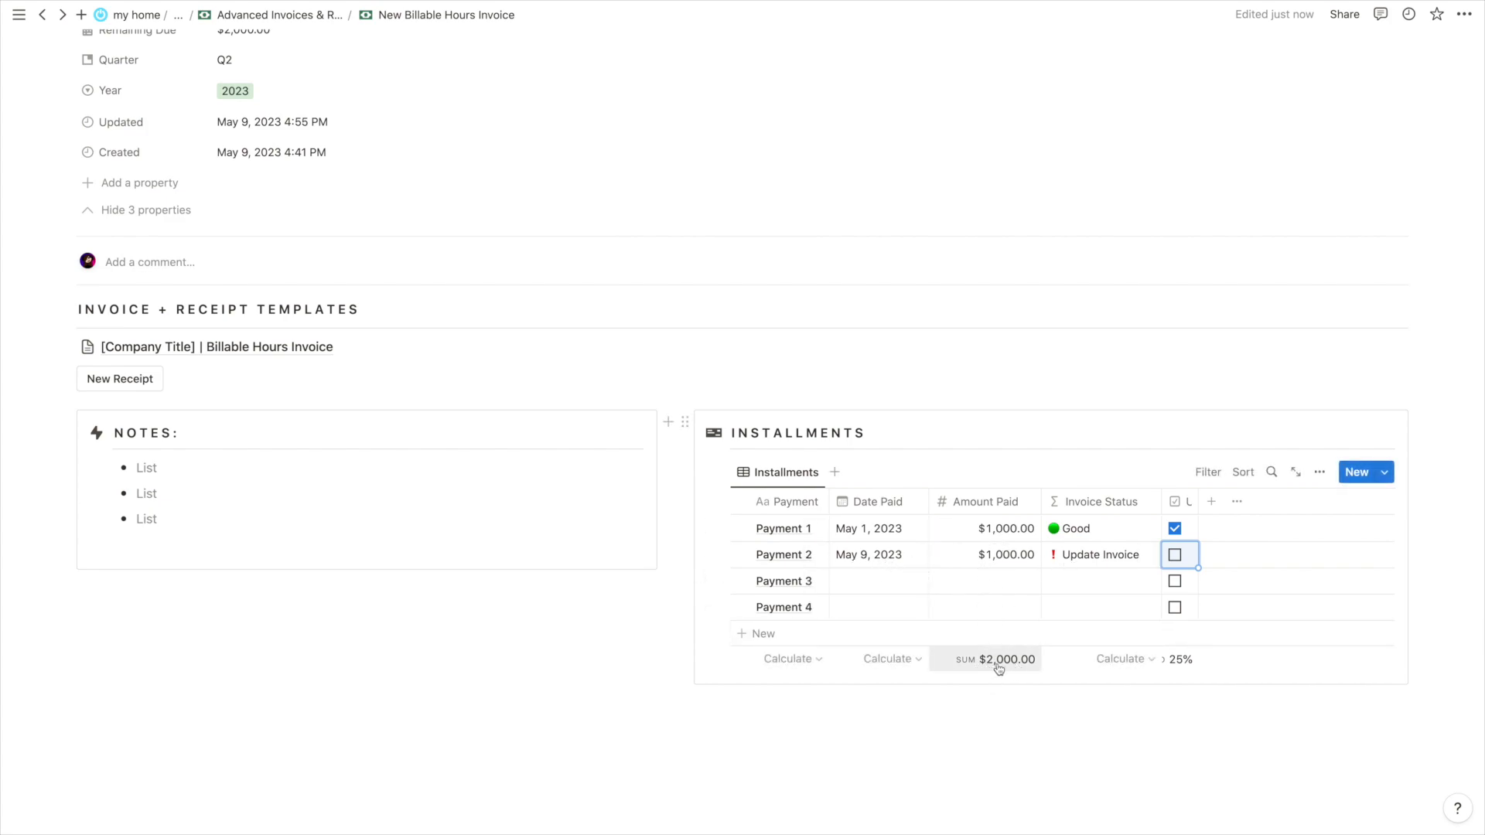
pyautogui.scroll(8, 999, 669)
pyautogui.scroll(-9, 996, 665)
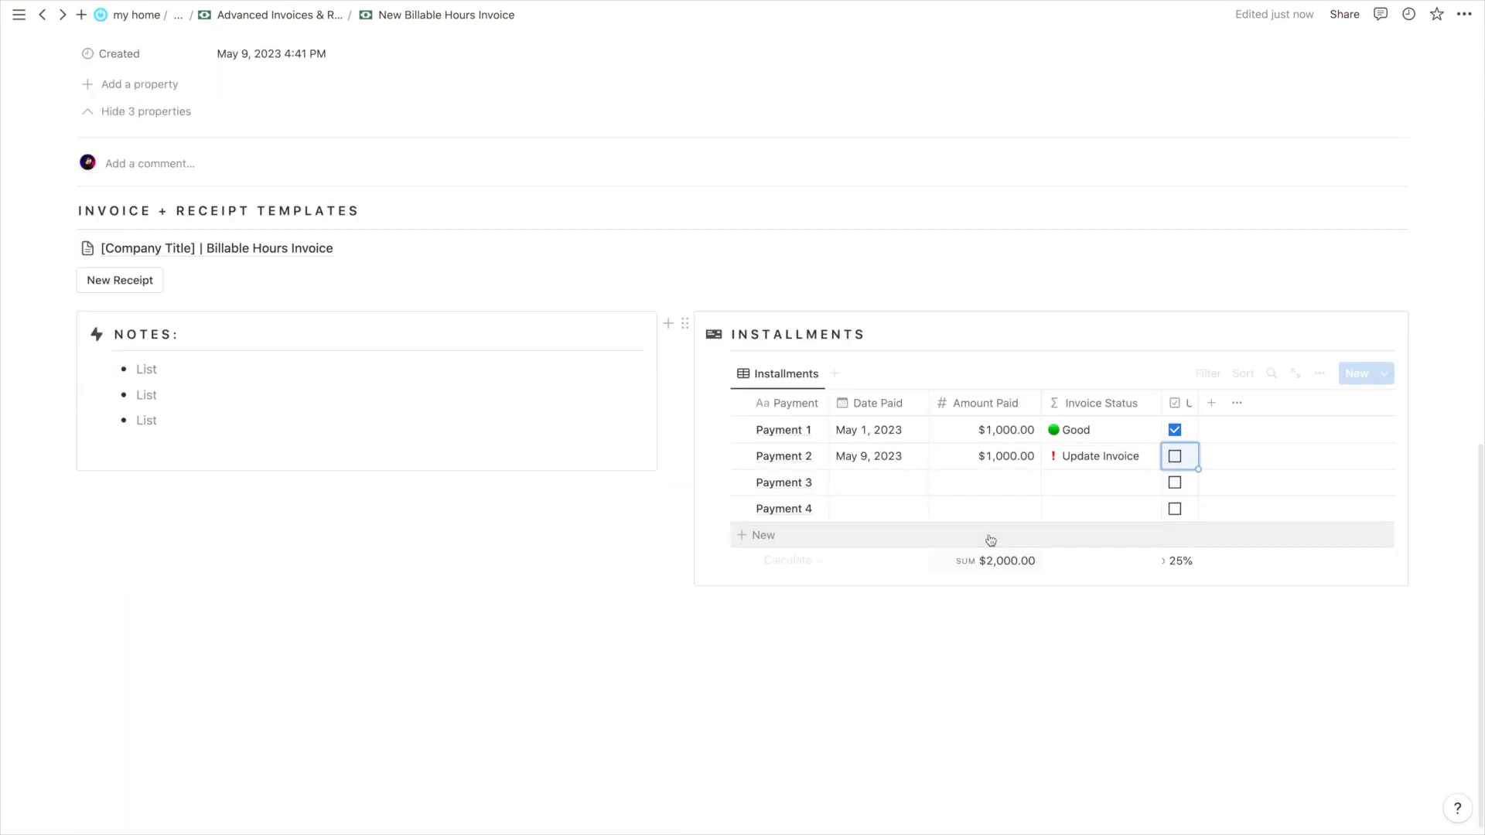
pyautogui.scroll(10, 988, 547)
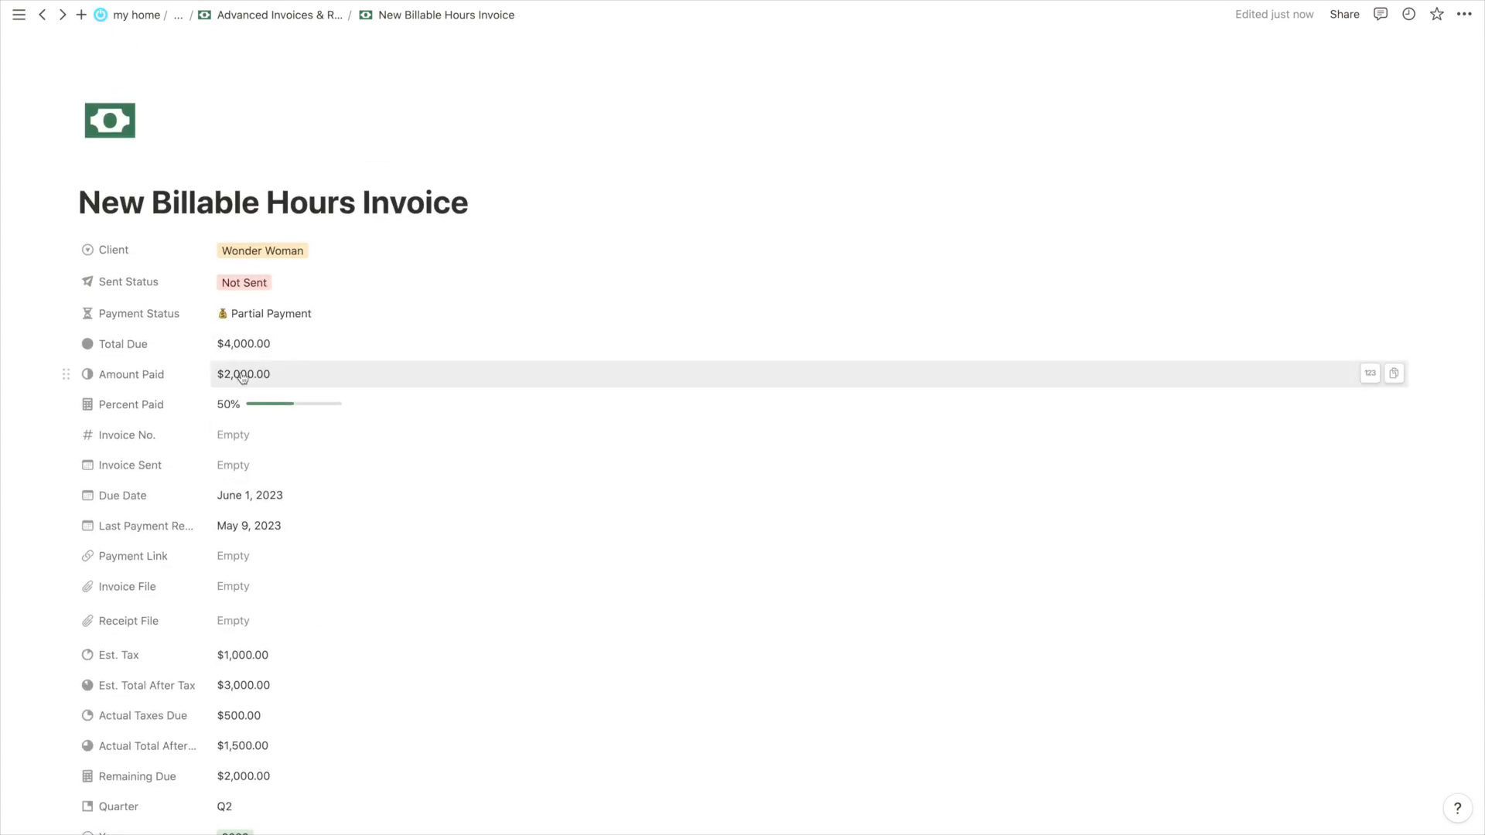
pyautogui.scroll(-5, 241, 374)
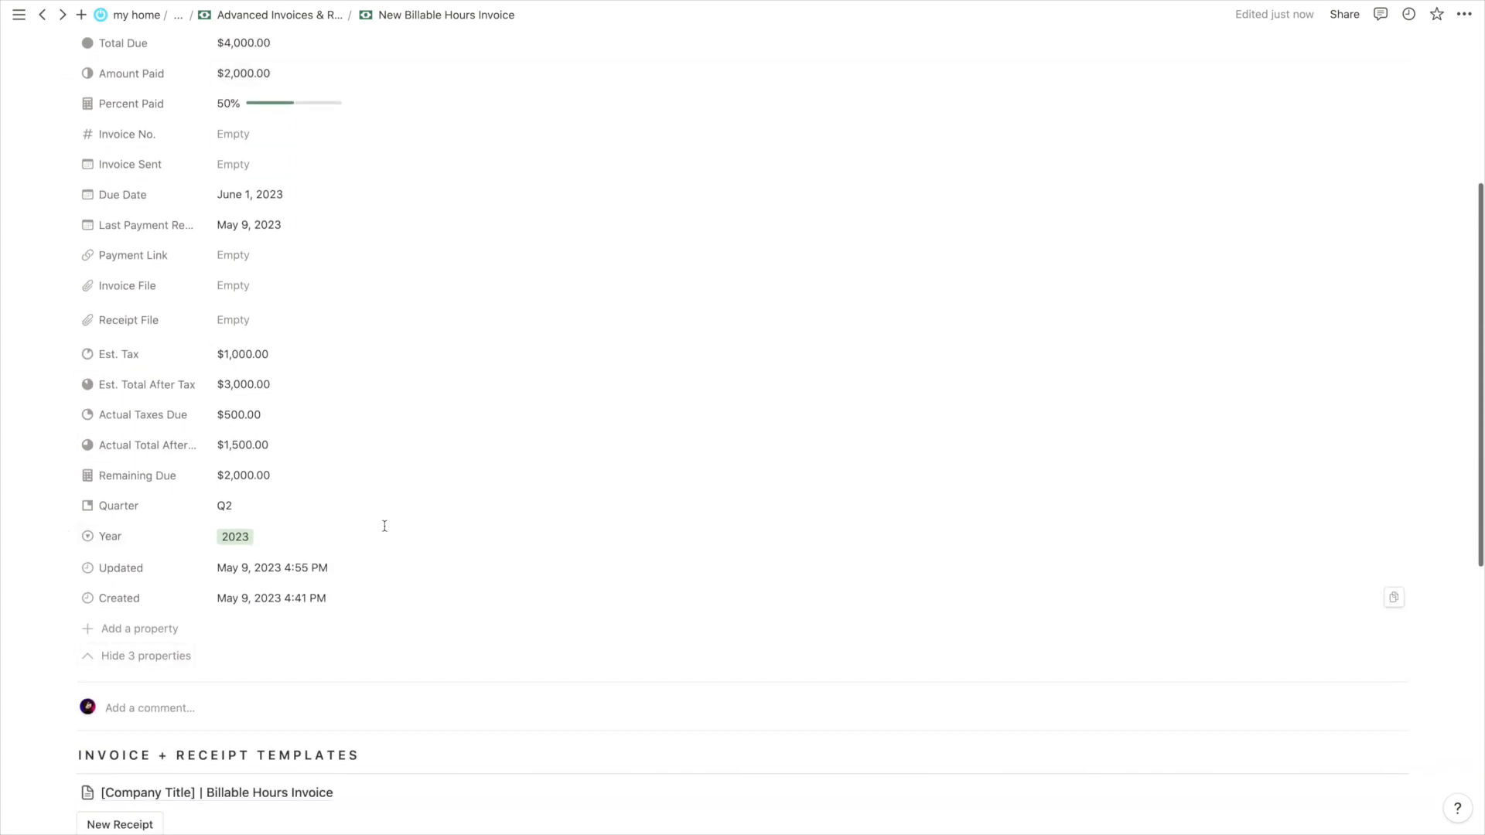
pyautogui.scroll(-9, 299, 305)
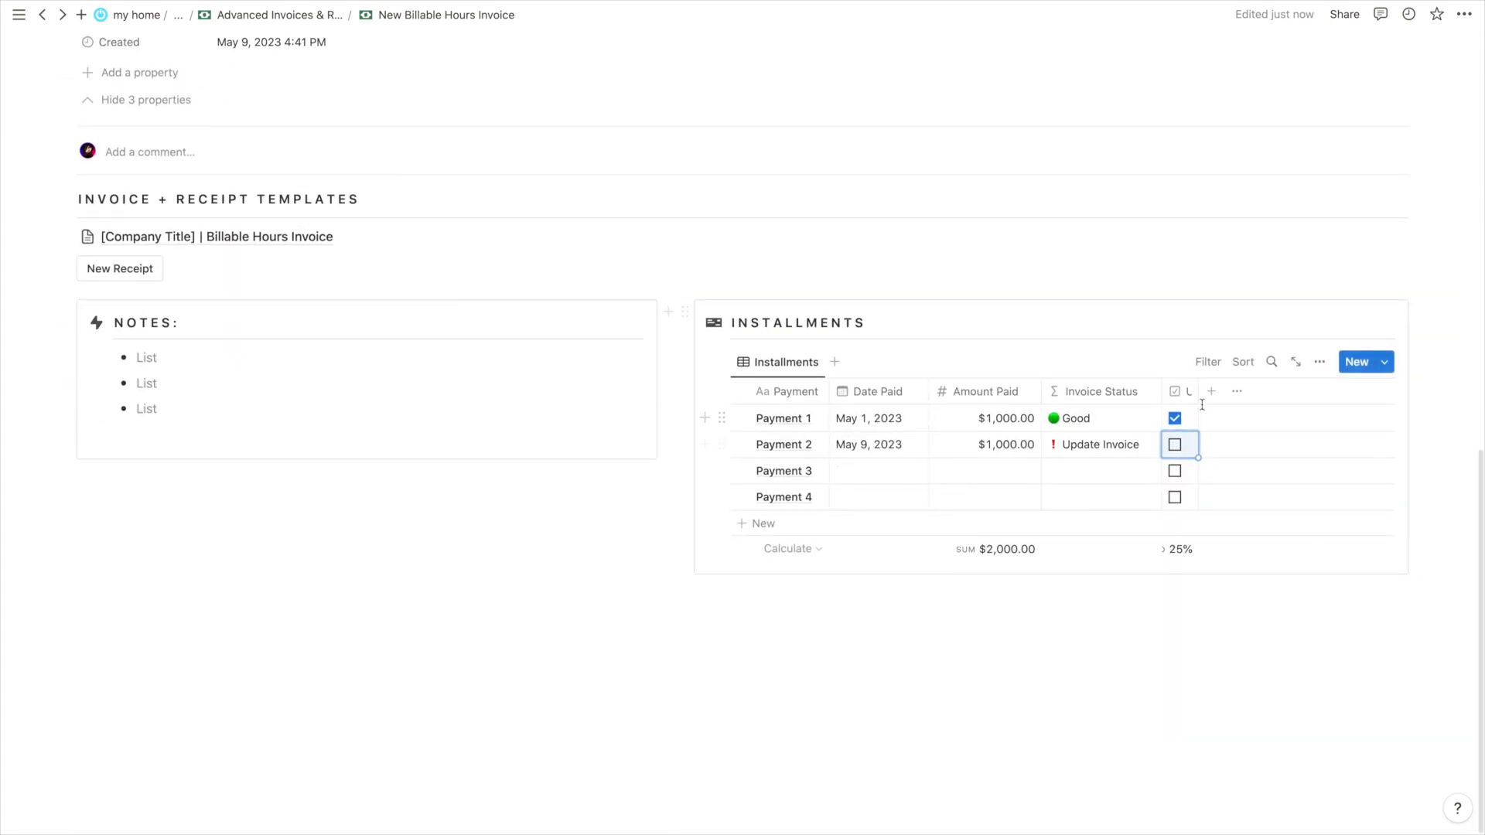
pyautogui.click(1174, 445)
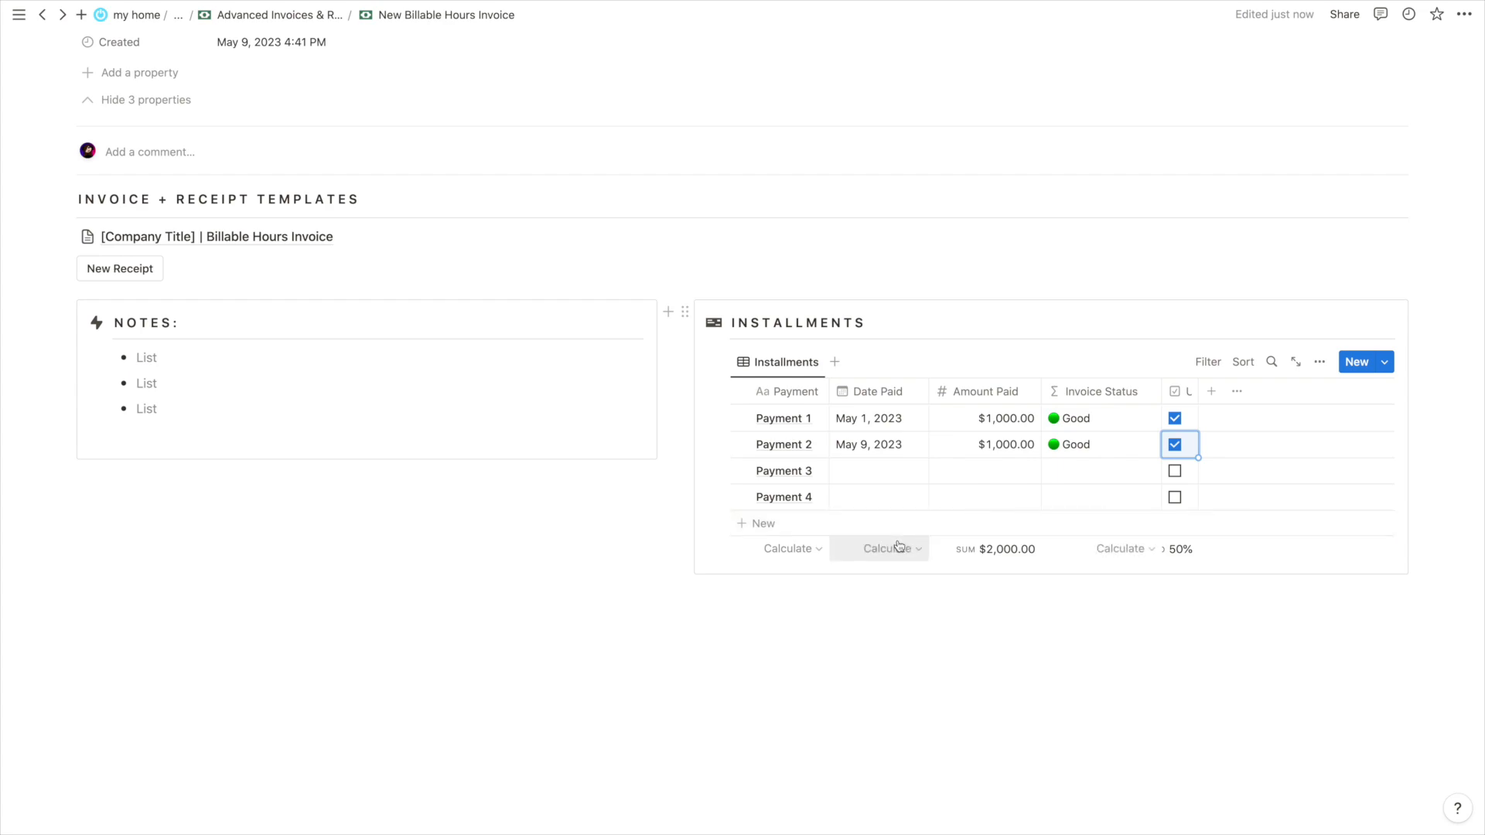
# Open the New Receipt button's configuration, examine the block it inserts, and close it
pyautogui.scroll(1, 339, 419)
pyautogui.scroll(1, 339, 419)
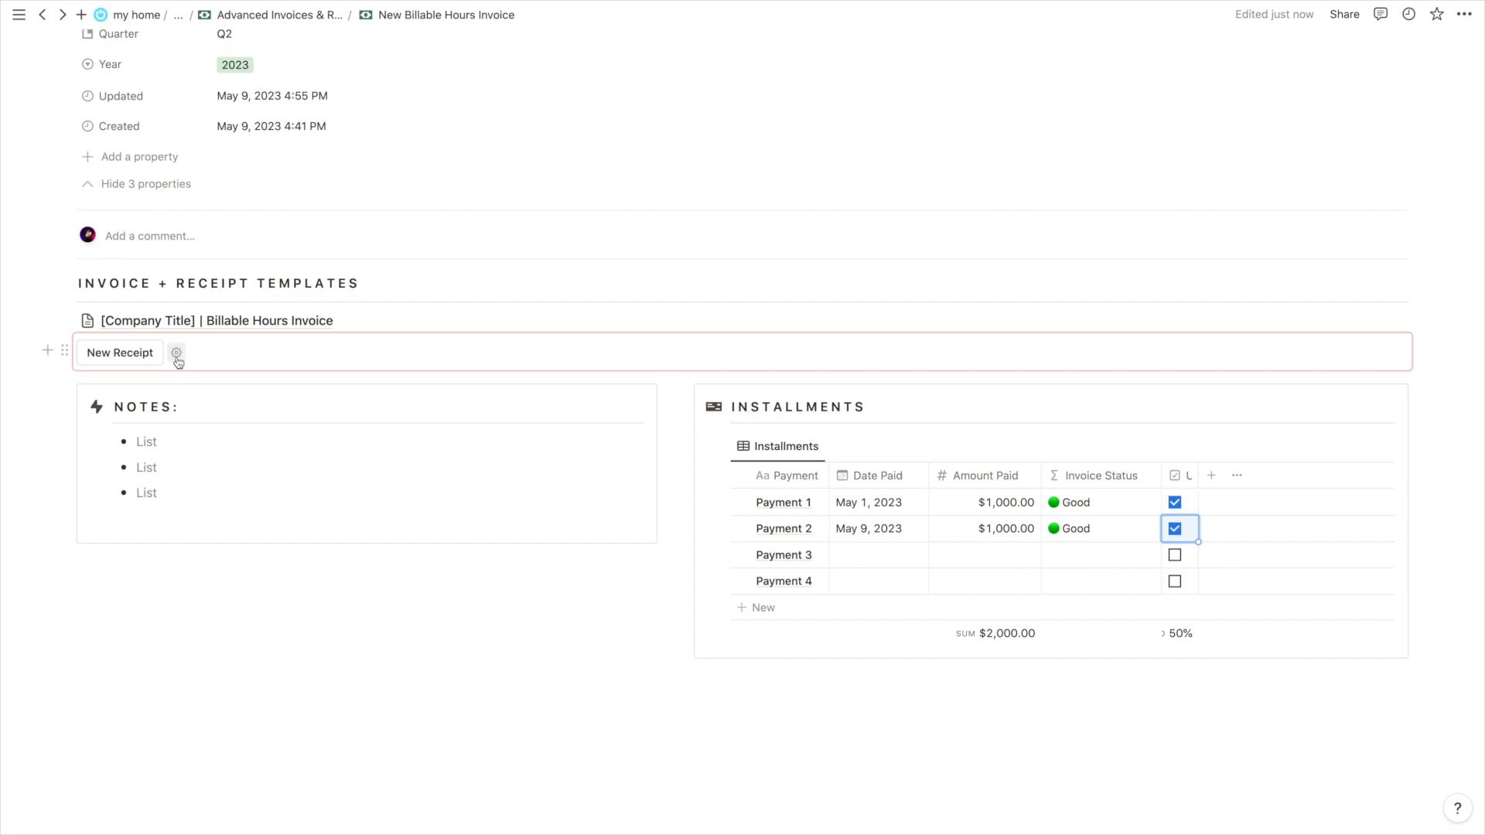
pyautogui.click(177, 355)
pyautogui.scroll(-1, 205, 471)
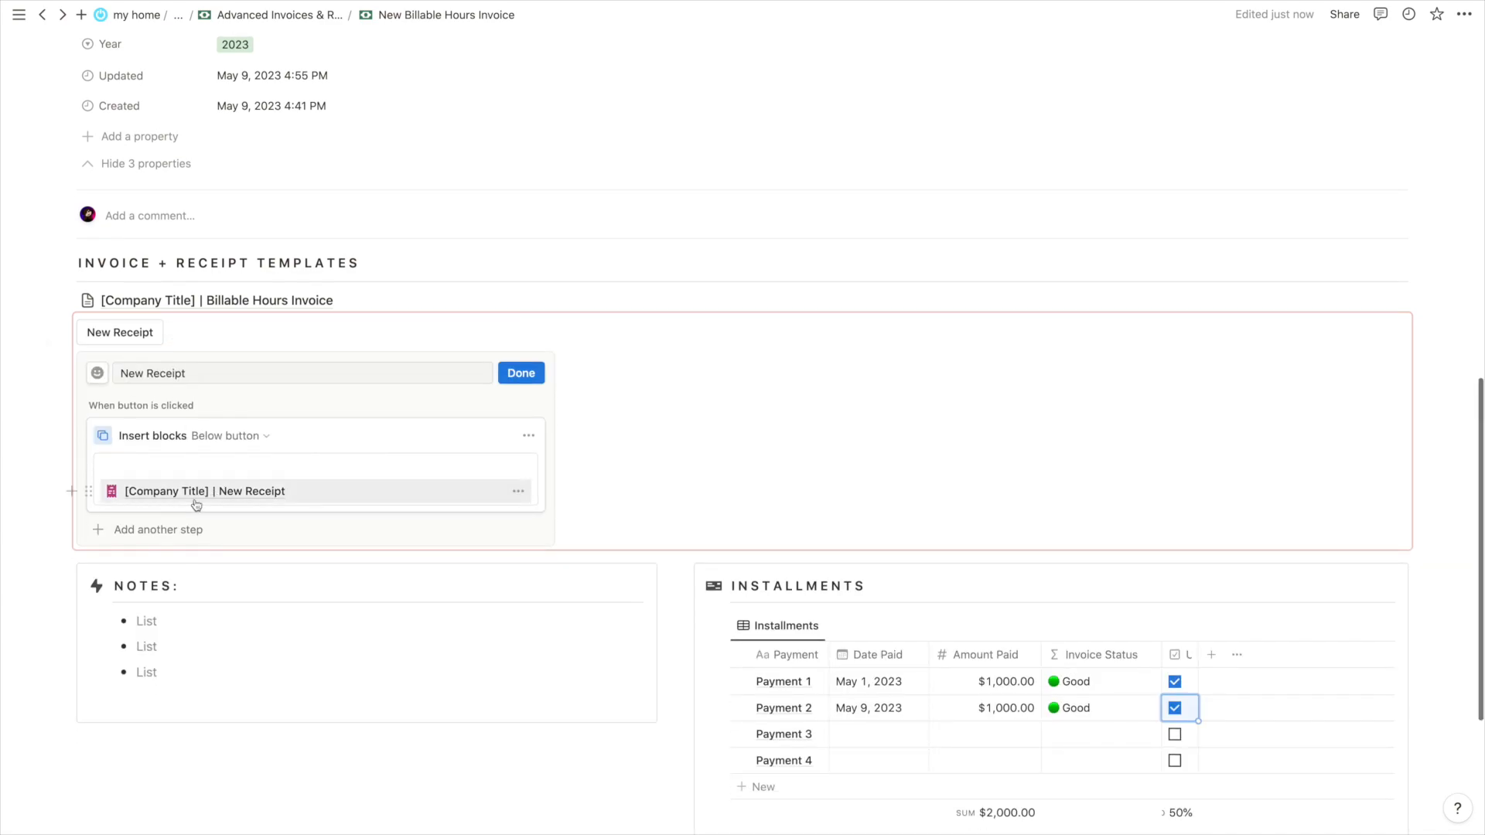
pyautogui.click(515, 375)
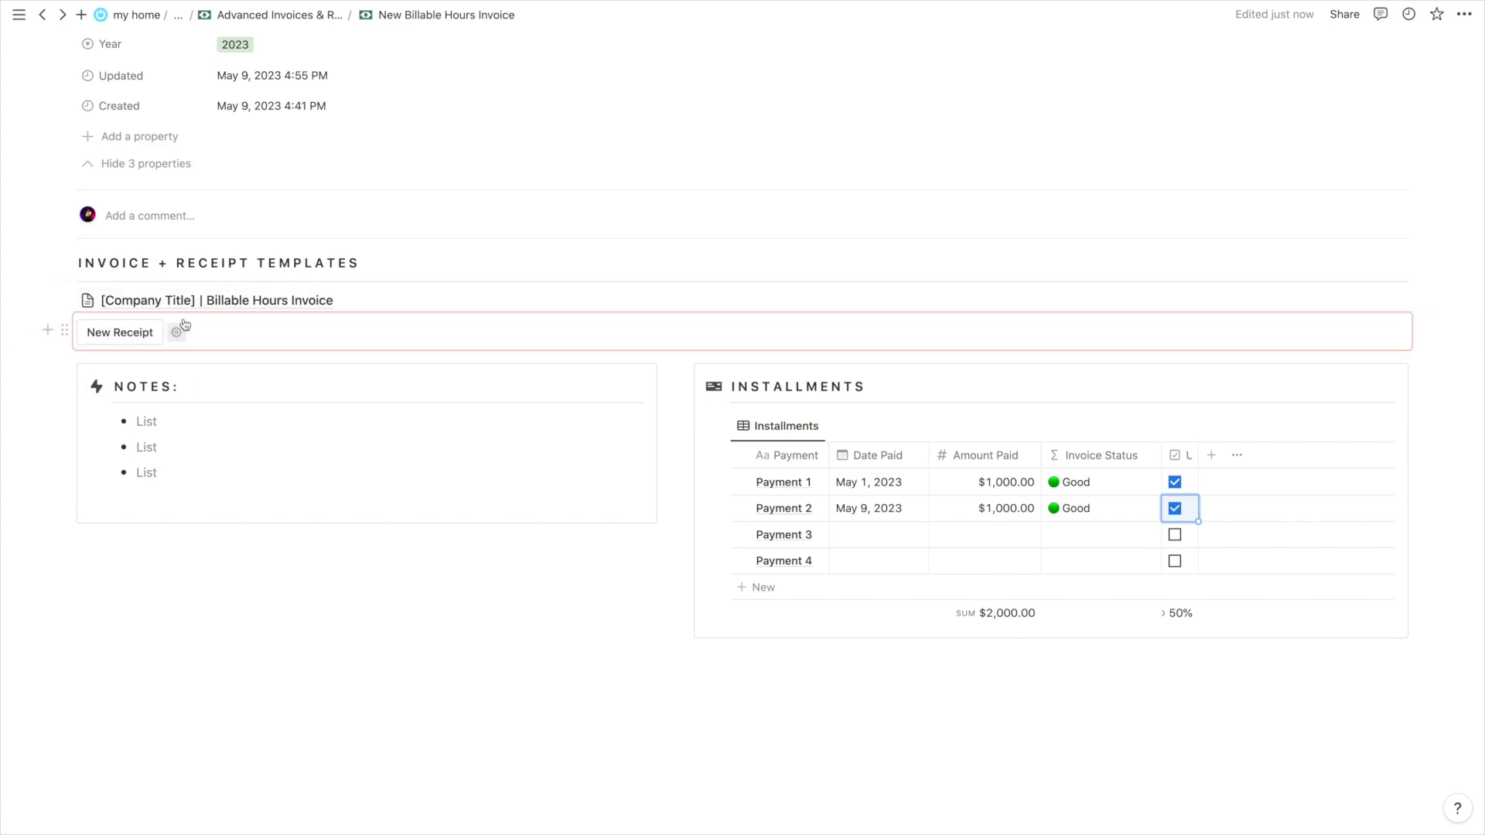
# Open the Billable Hours Invoice template page and review its details table, service table, totals, payment and contact sections
pyautogui.click(244, 302)
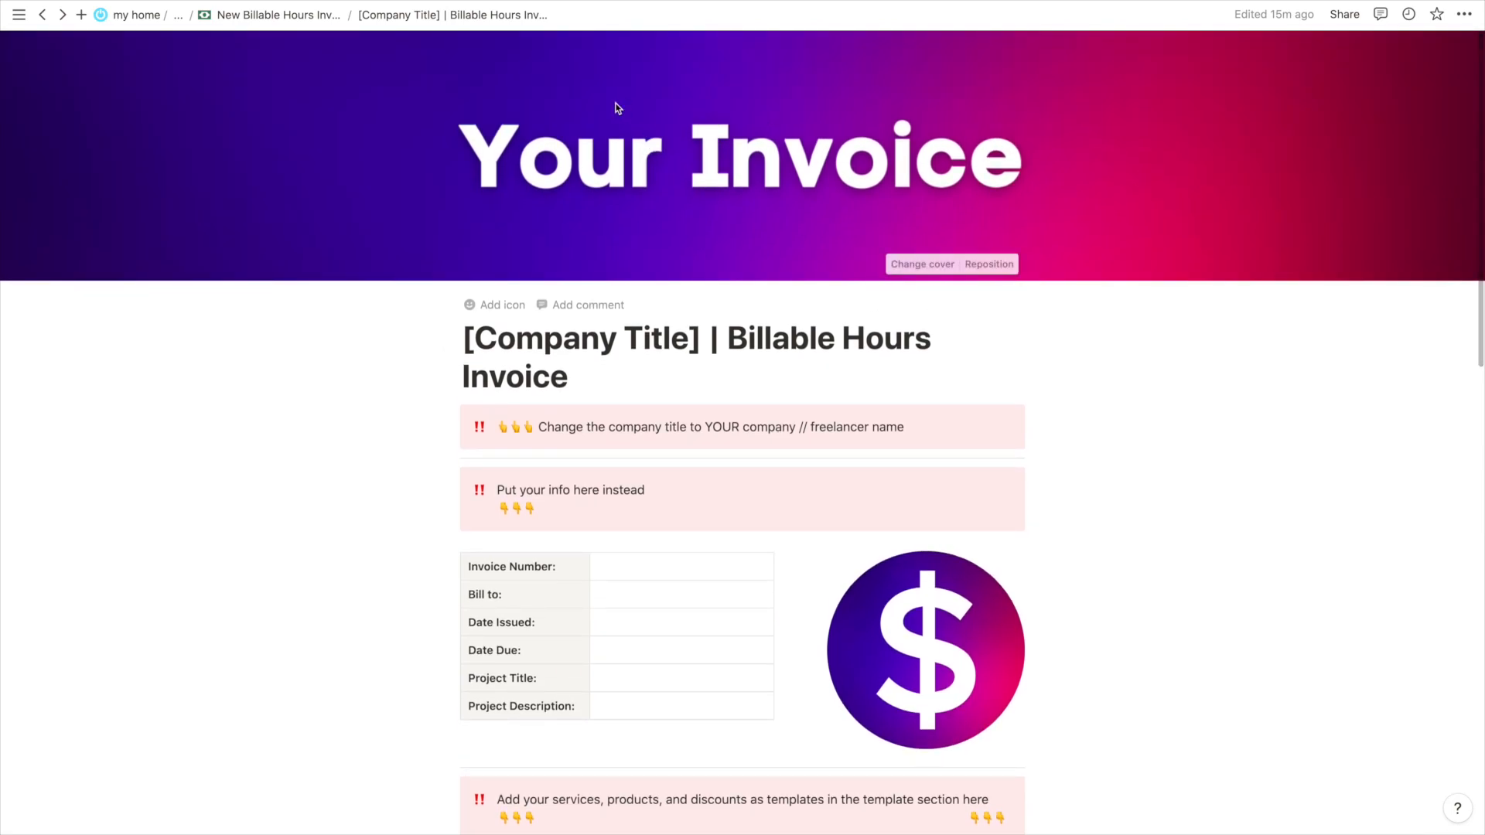
pyautogui.scroll(-1, 1192, 356)
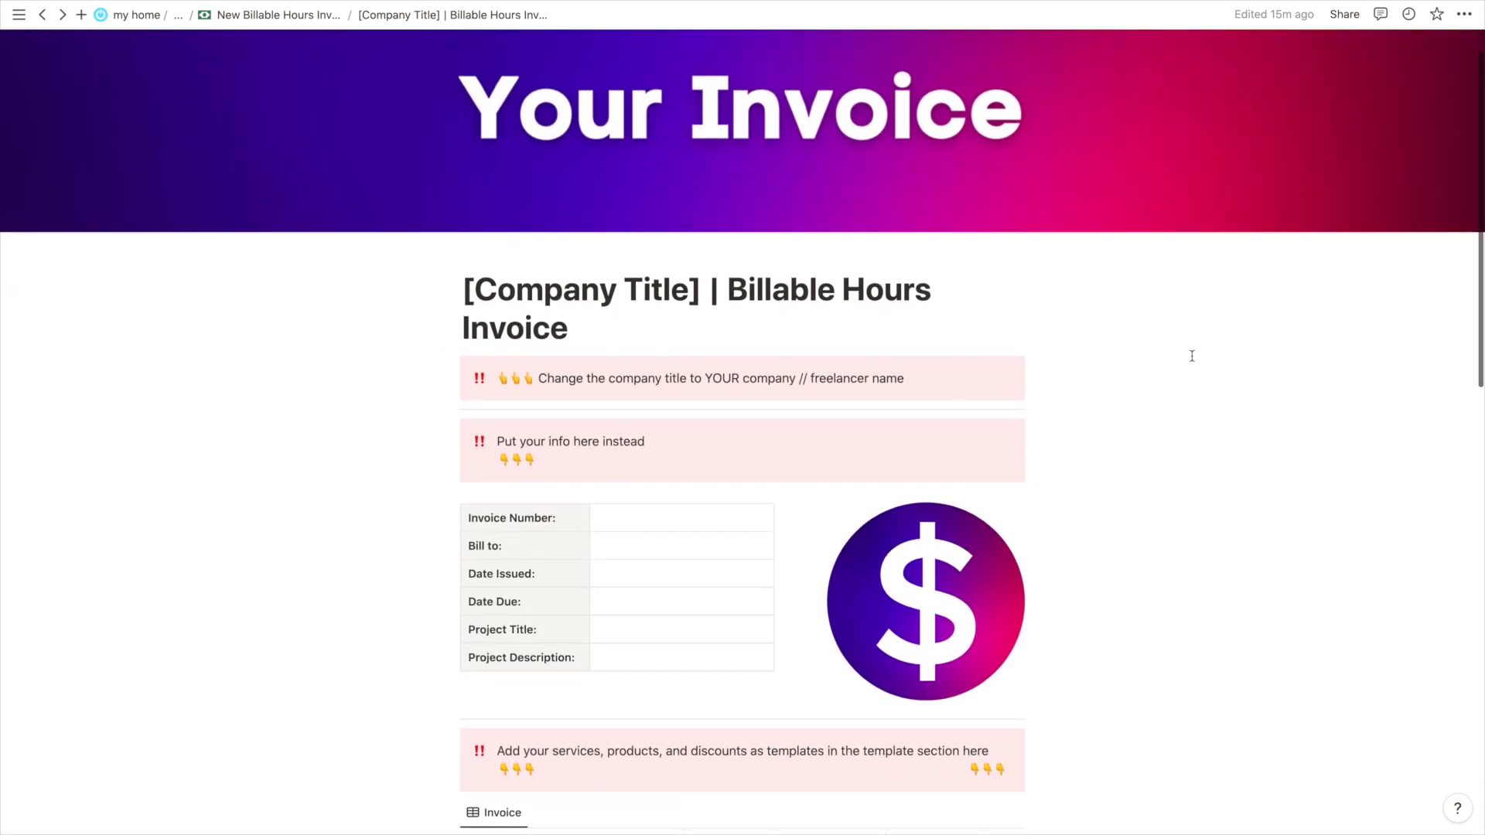
pyautogui.scroll(-5, 1192, 356)
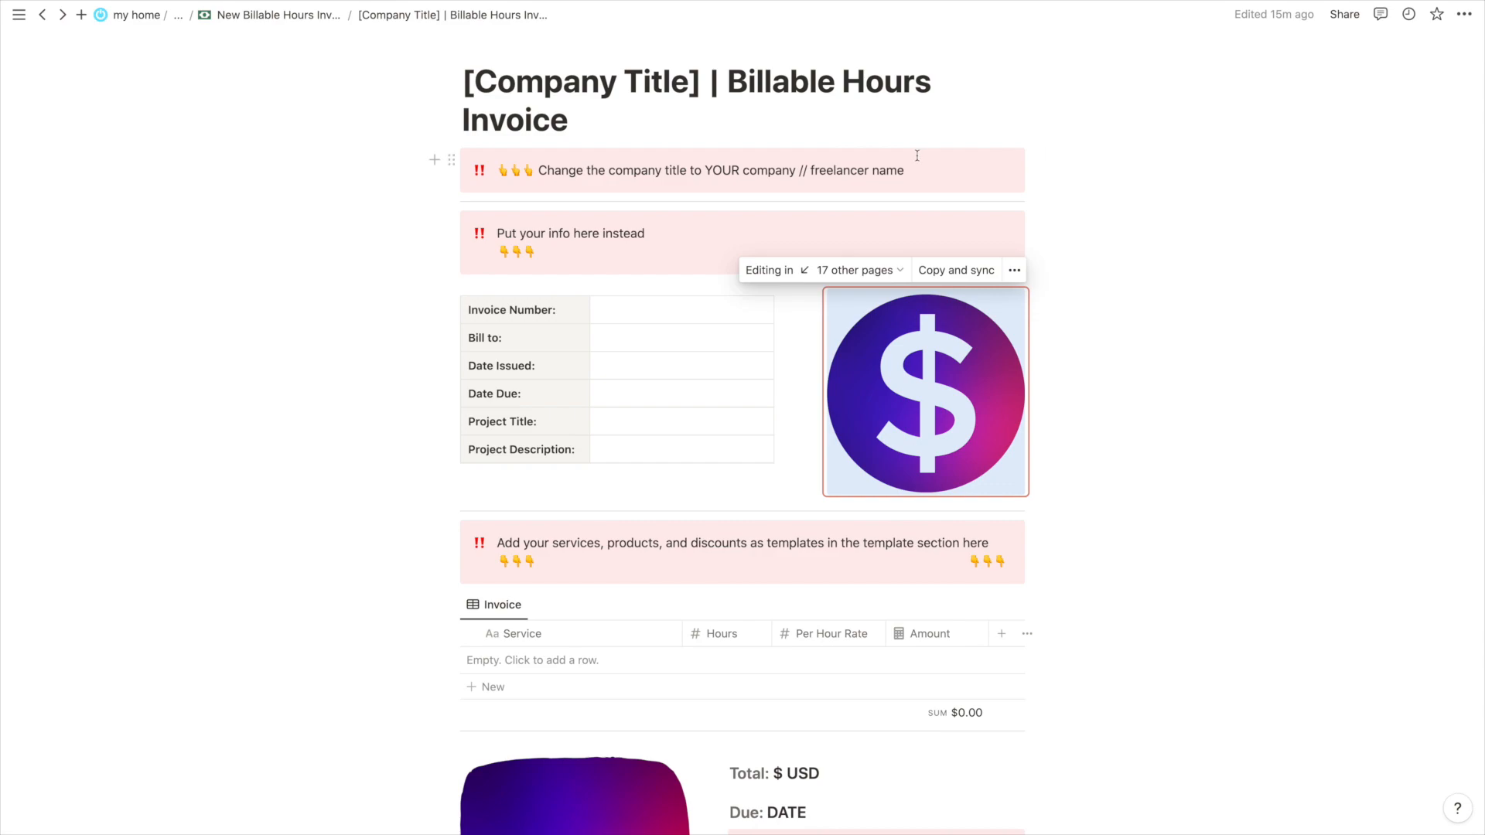
pyautogui.click(886, 160)
pyautogui.click(919, 251)
pyautogui.scroll(-2, 680, 252)
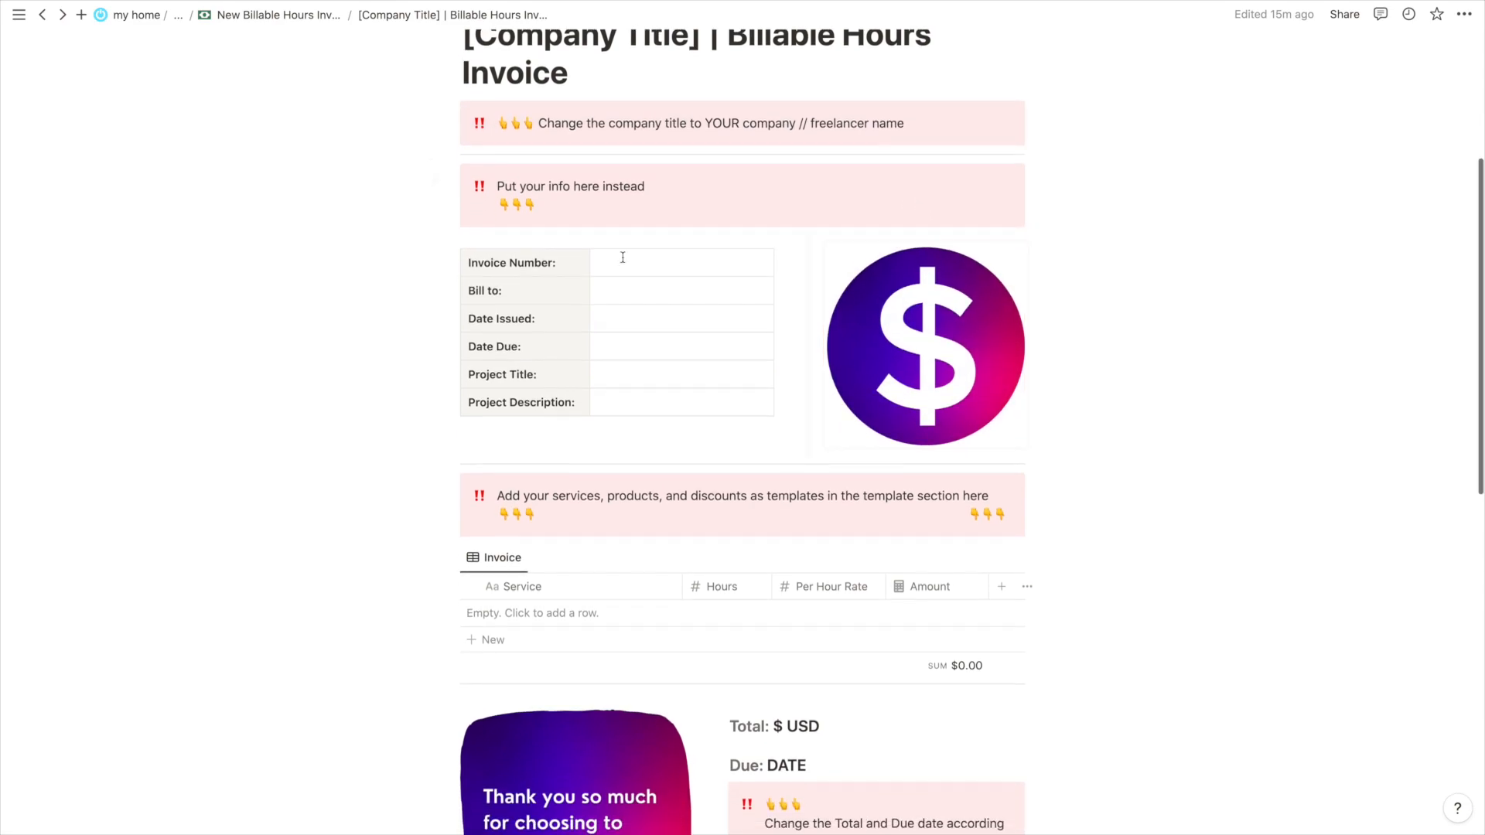
pyautogui.scroll(-2, 693, 474)
pyautogui.click(714, 391)
pyautogui.scroll(-5, 717, 391)
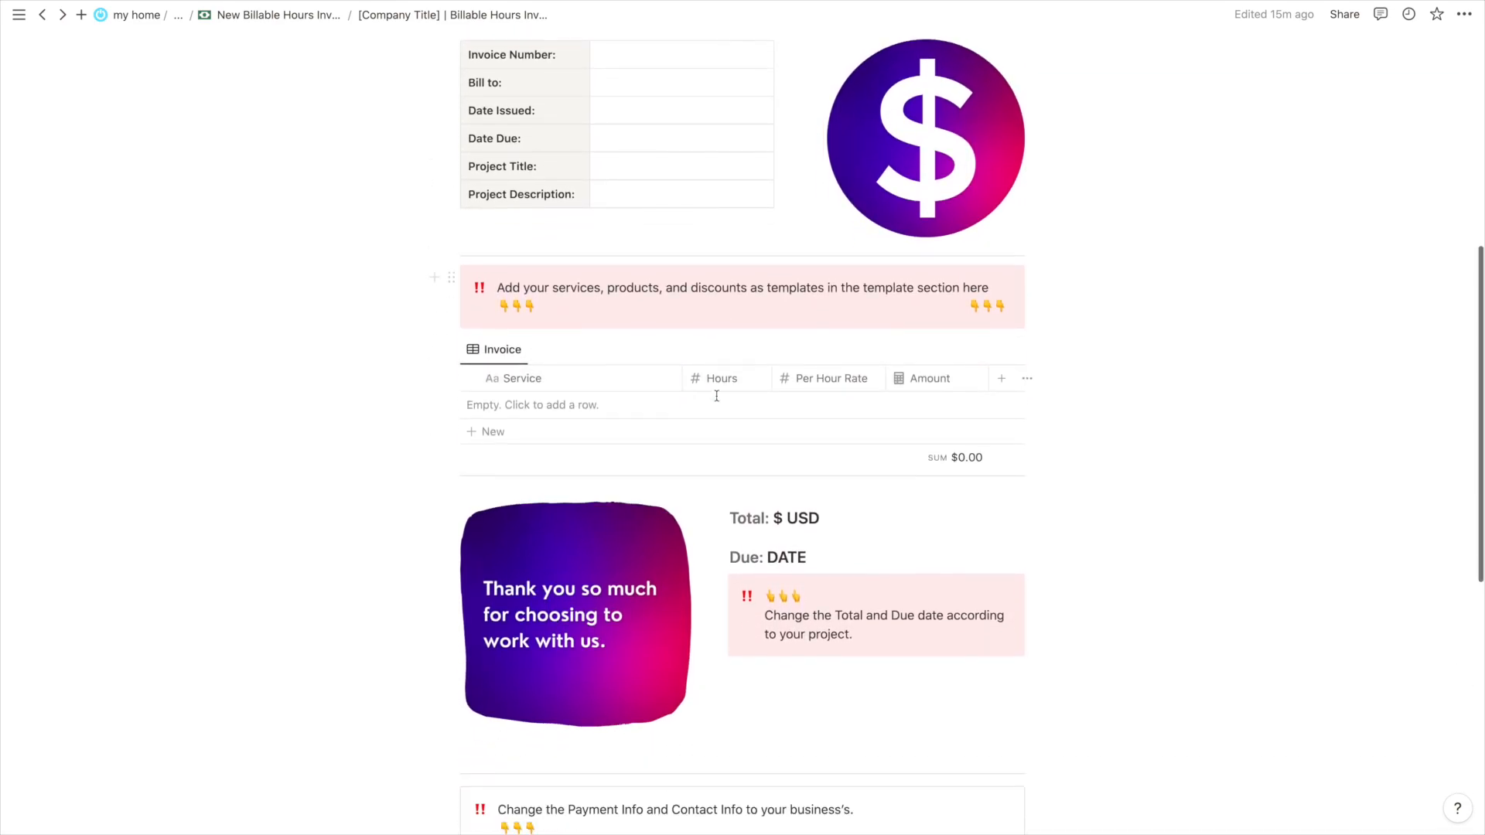
pyautogui.click(762, 513)
pyautogui.scroll(-10, 619, 503)
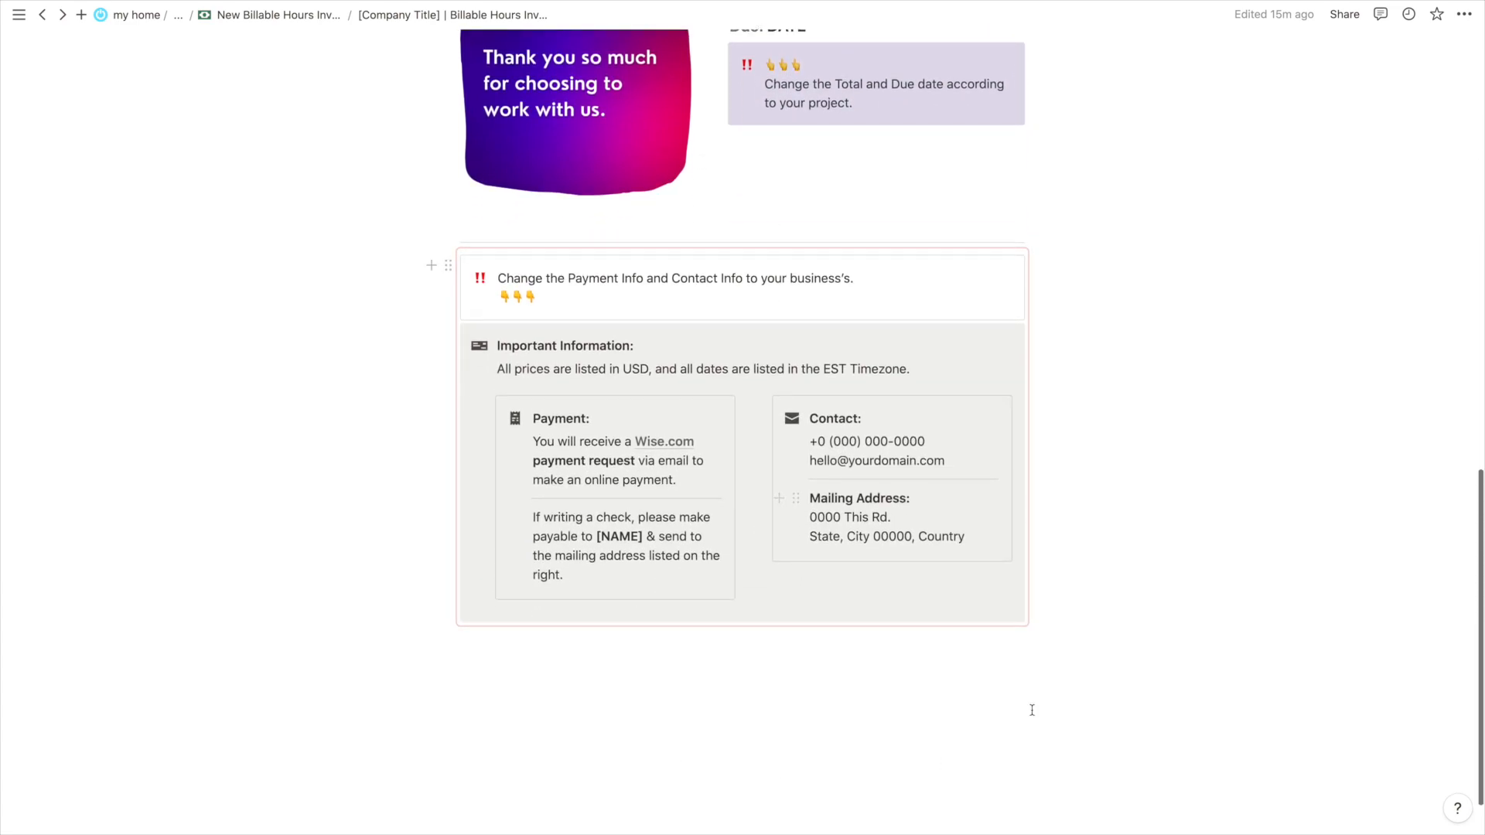
pyautogui.scroll(15, 492, 491)
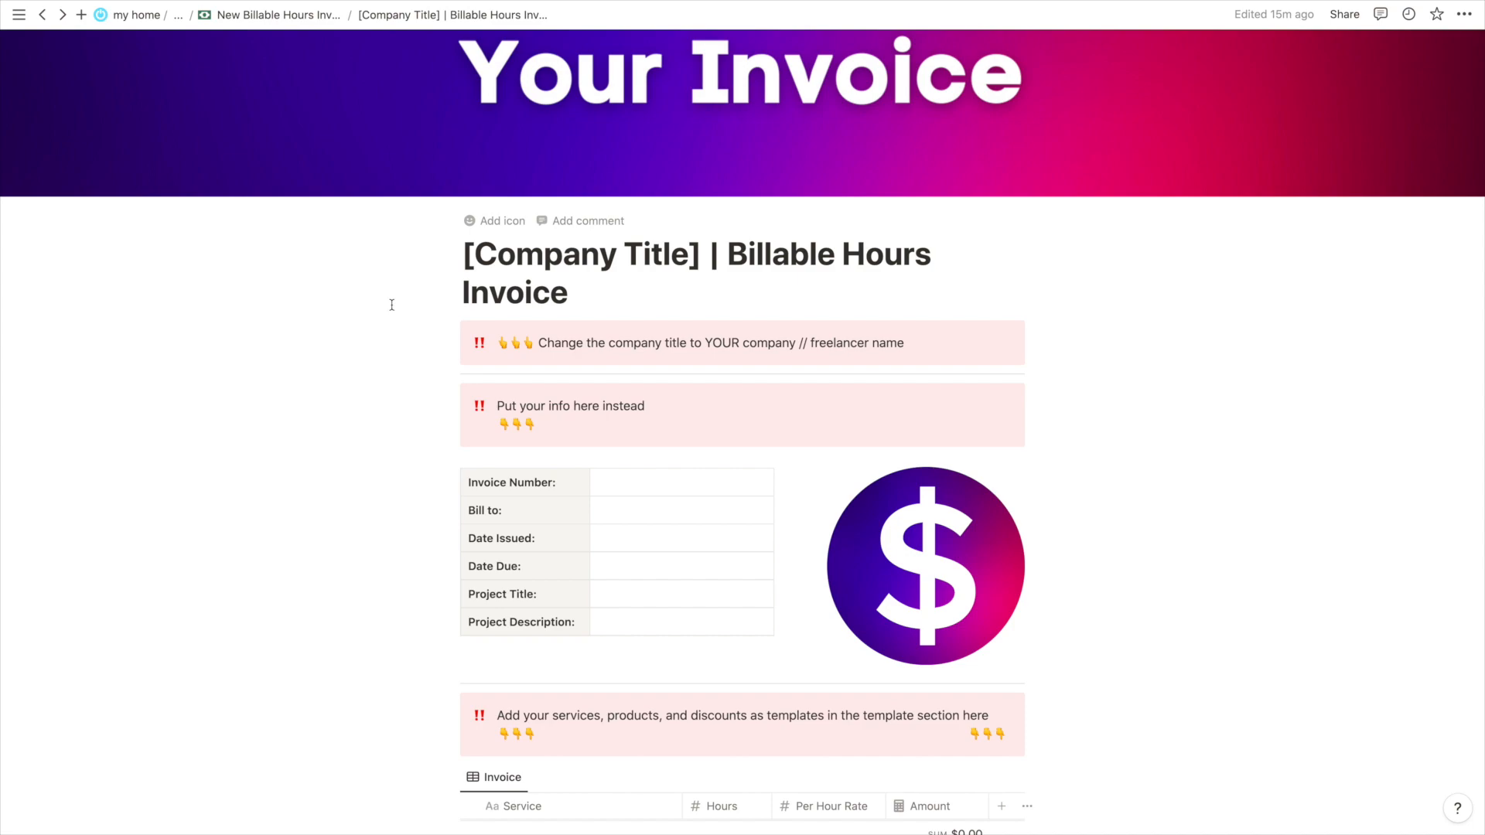
# Add a service row to the template page's Invoice table, keeping its default name
pyautogui.scroll(-8, 392, 304)
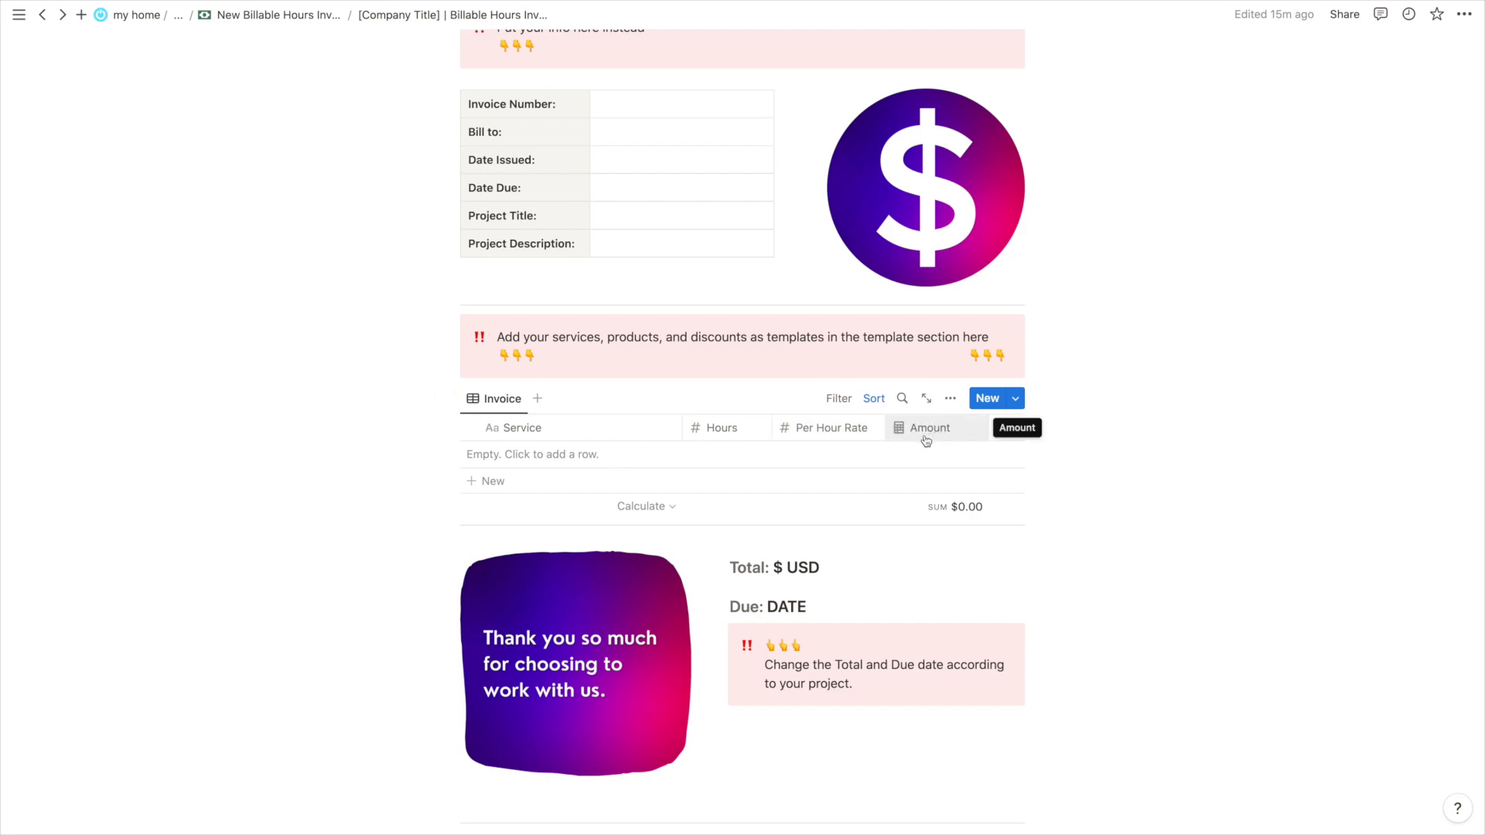
pyautogui.click(498, 480)
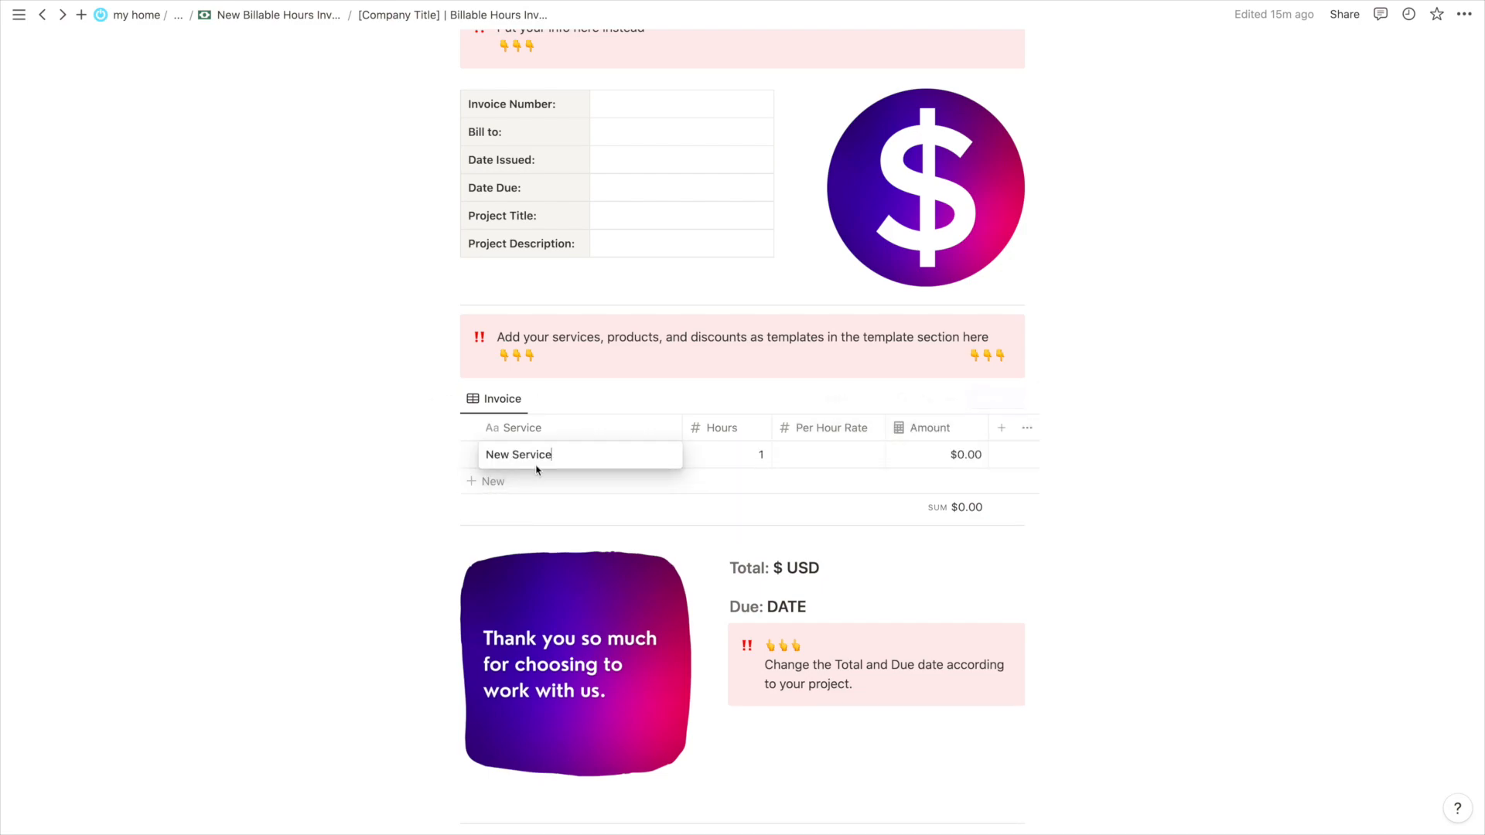
pyautogui.tripleClick(539, 456)
pyautogui.click(355, 446)
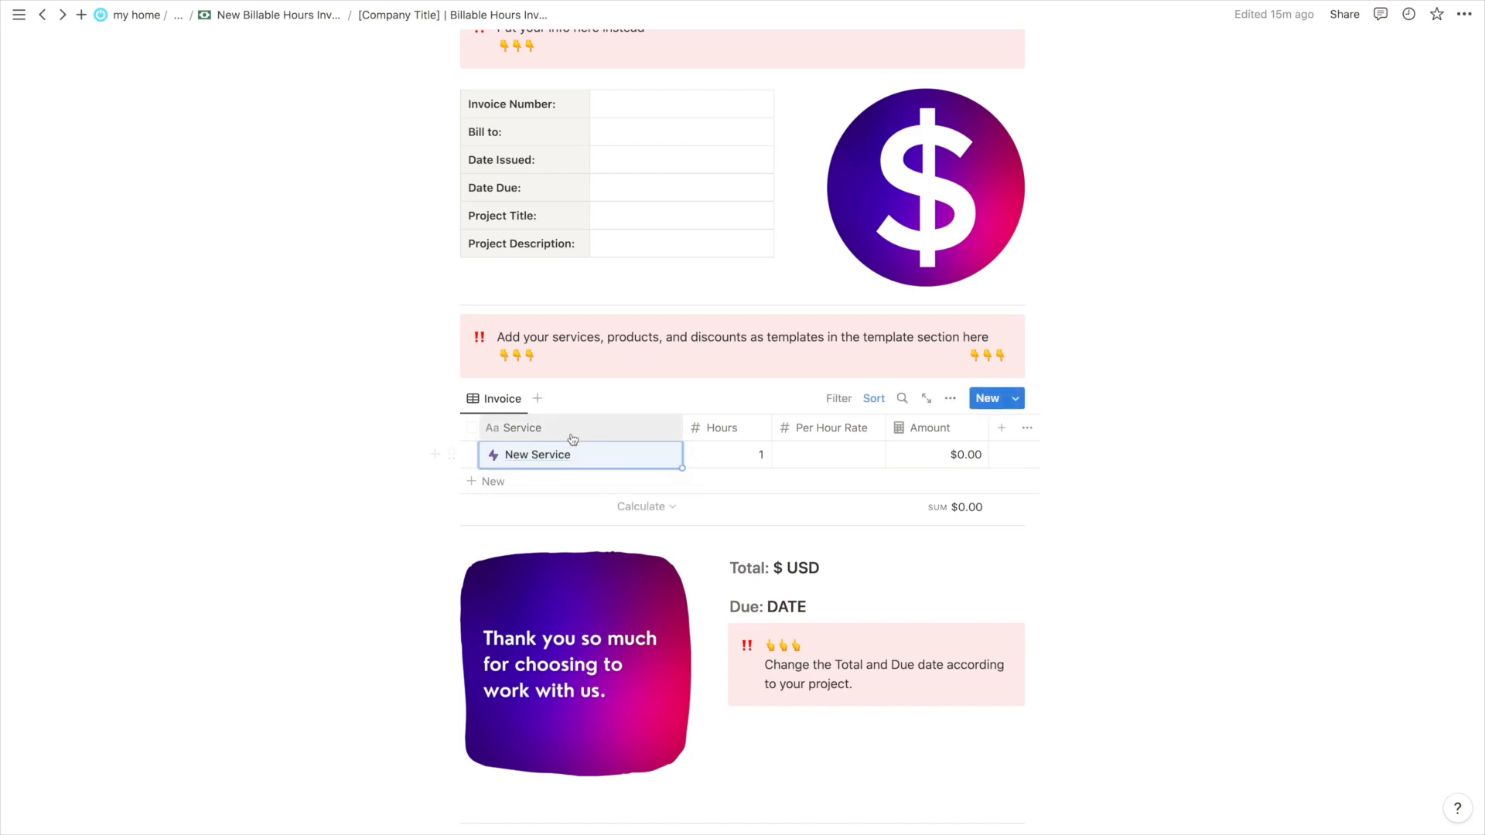
# Check the Invoice table's available item templates and rename the service row to Notion Template Creating
pyautogui.click(1014, 401)
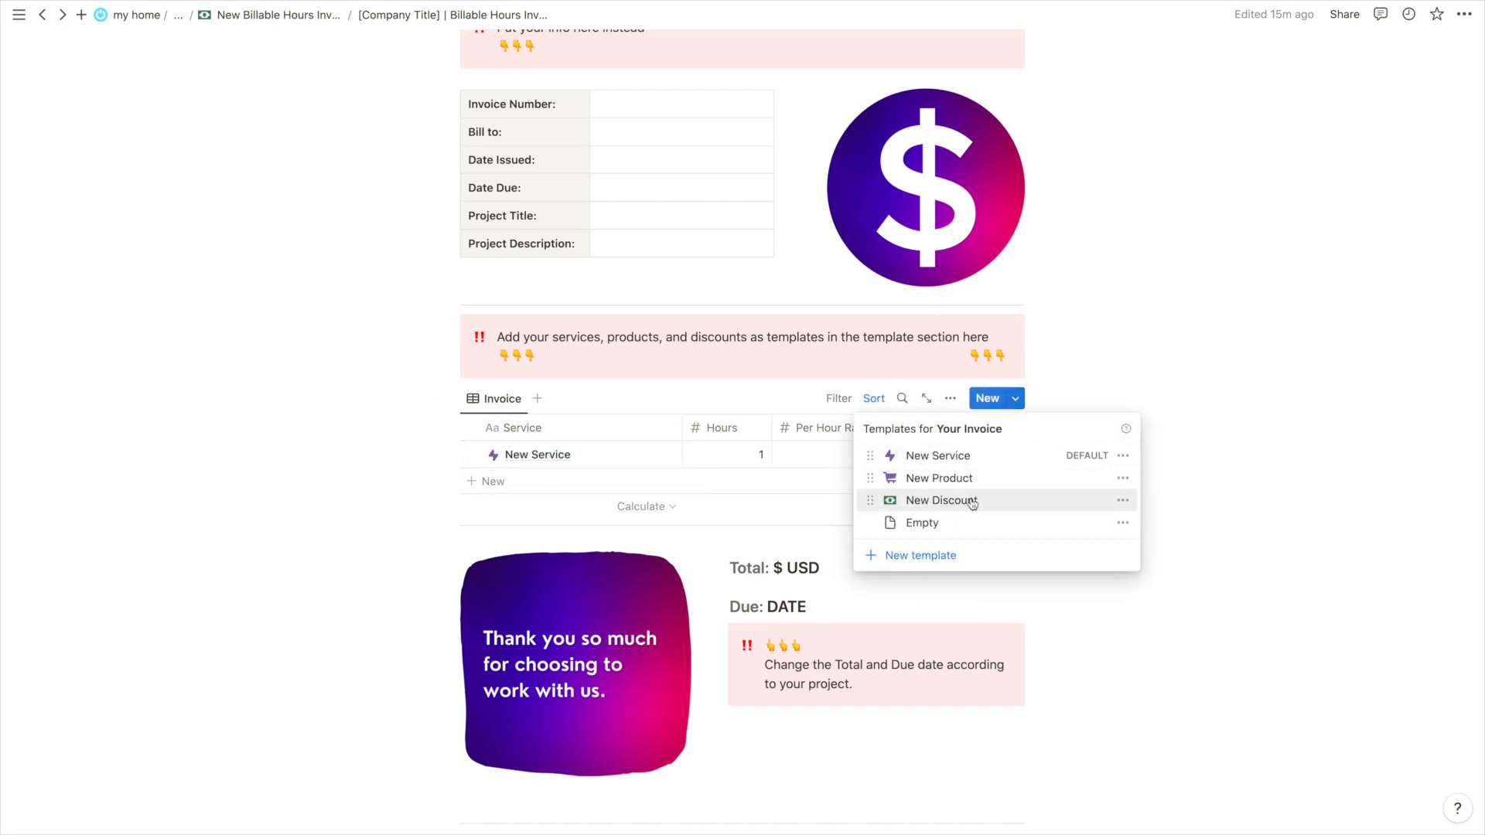
pyautogui.click(251, 453)
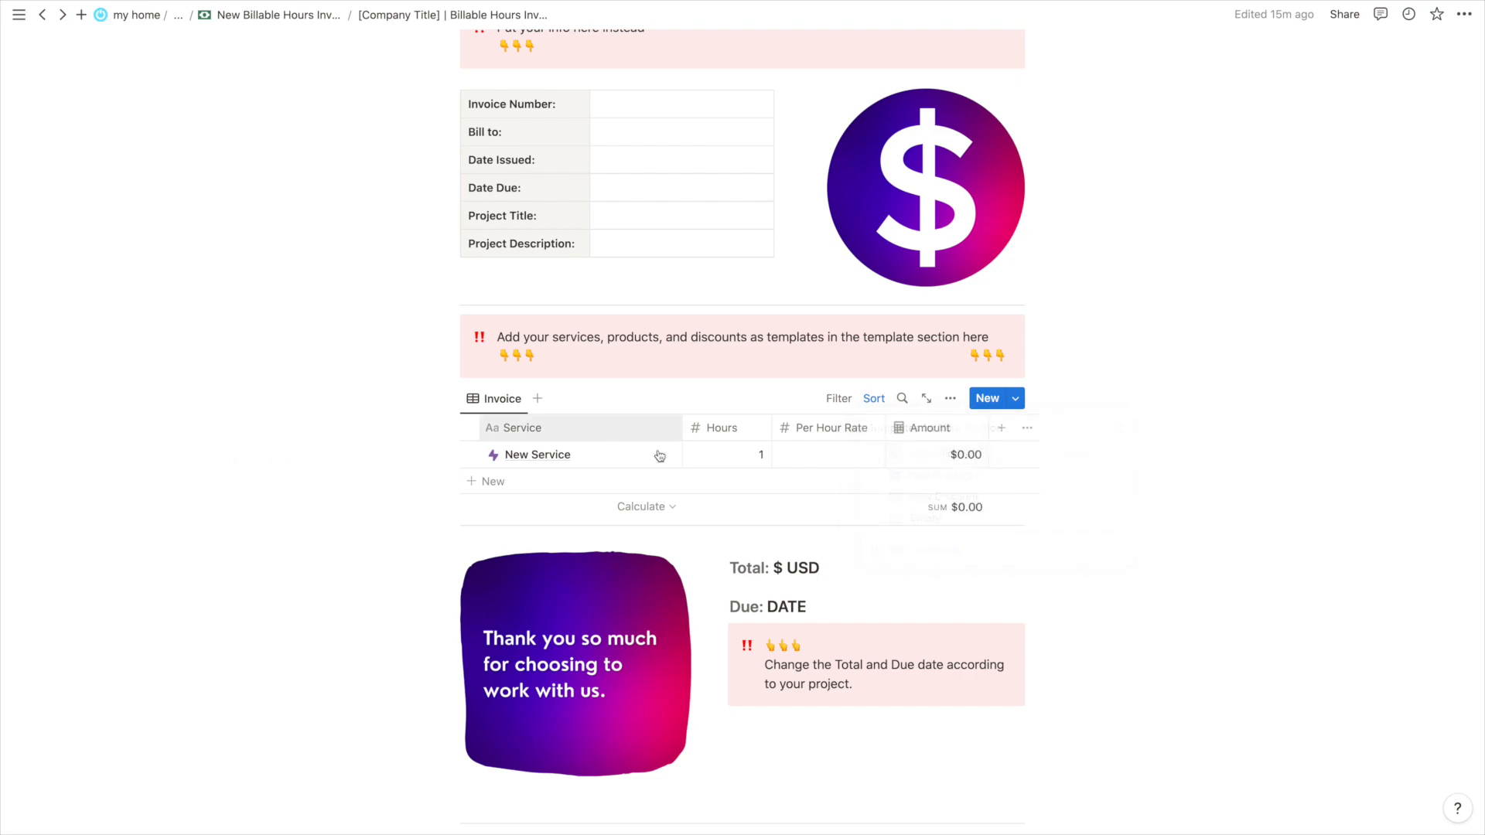
pyautogui.tripleClick(590, 457)
pyautogui.write('Notion Template Creating')
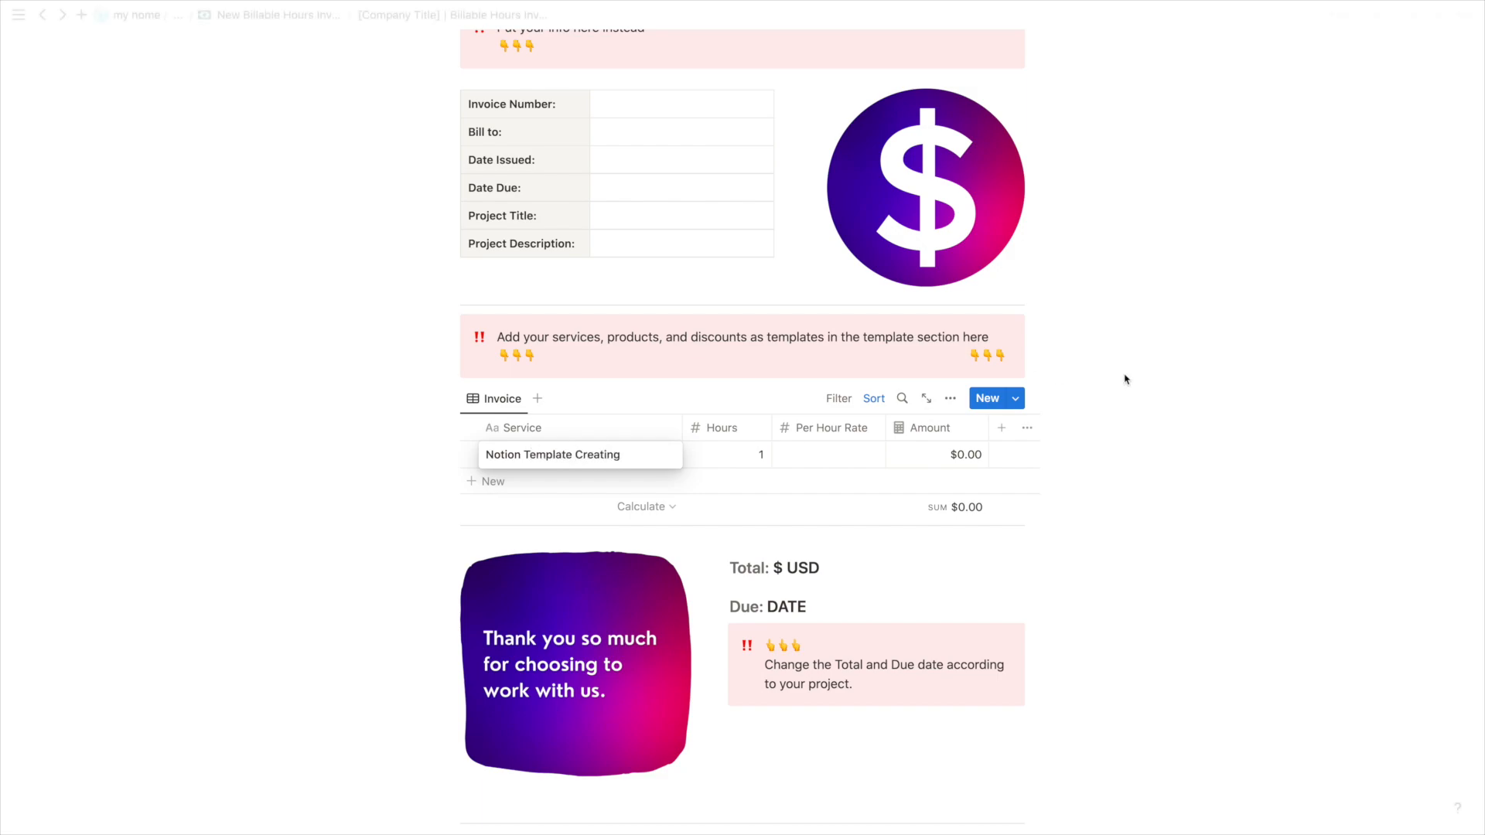
# Set the Notion Template Creating row's Per Hour Rate to 1000 and its Hours to 5
pyautogui.click(843, 455)
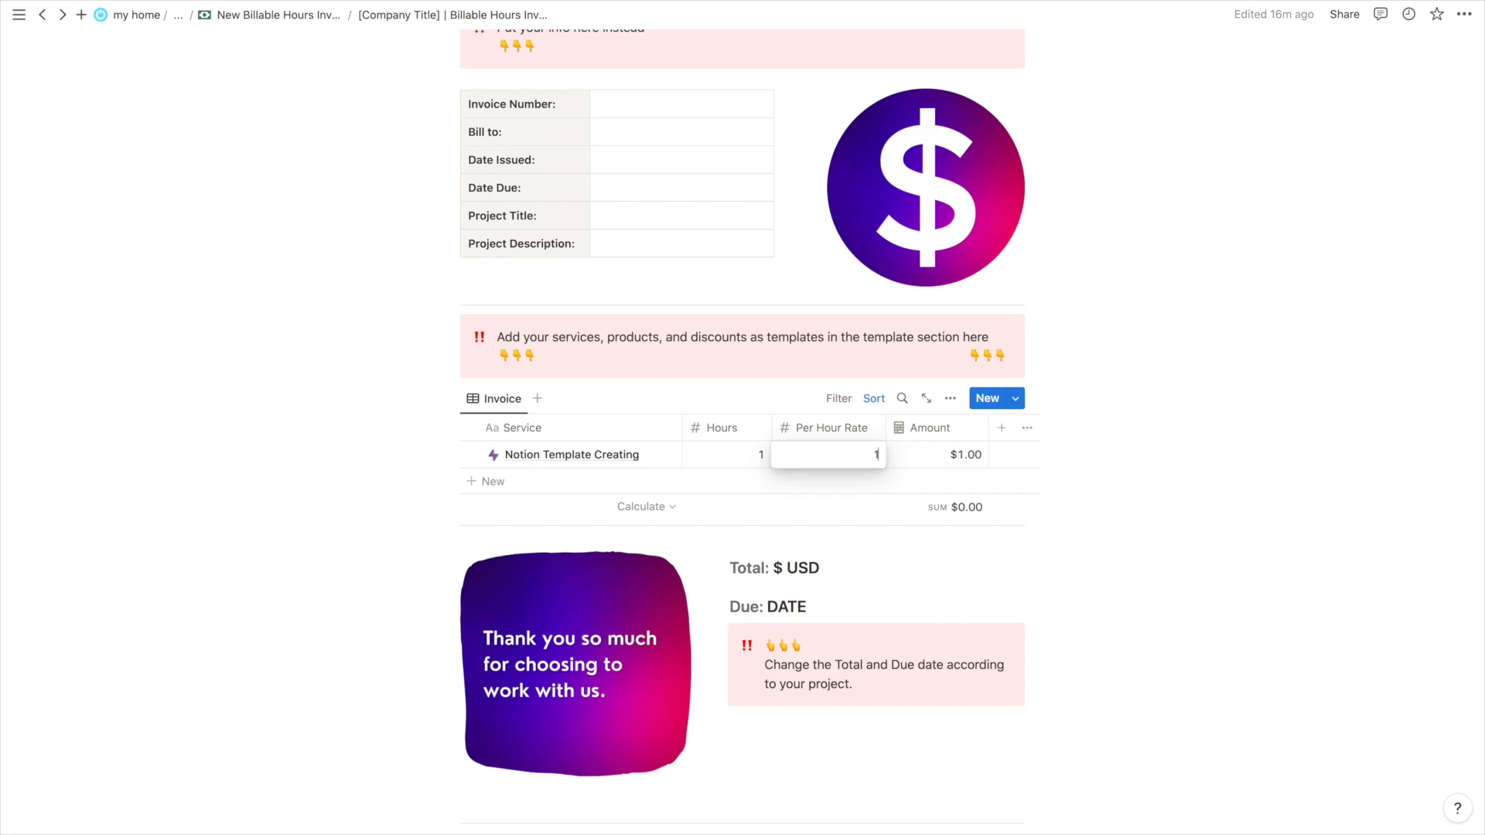
pyautogui.write('000')
pyautogui.press('Return')
pyautogui.click(750, 449)
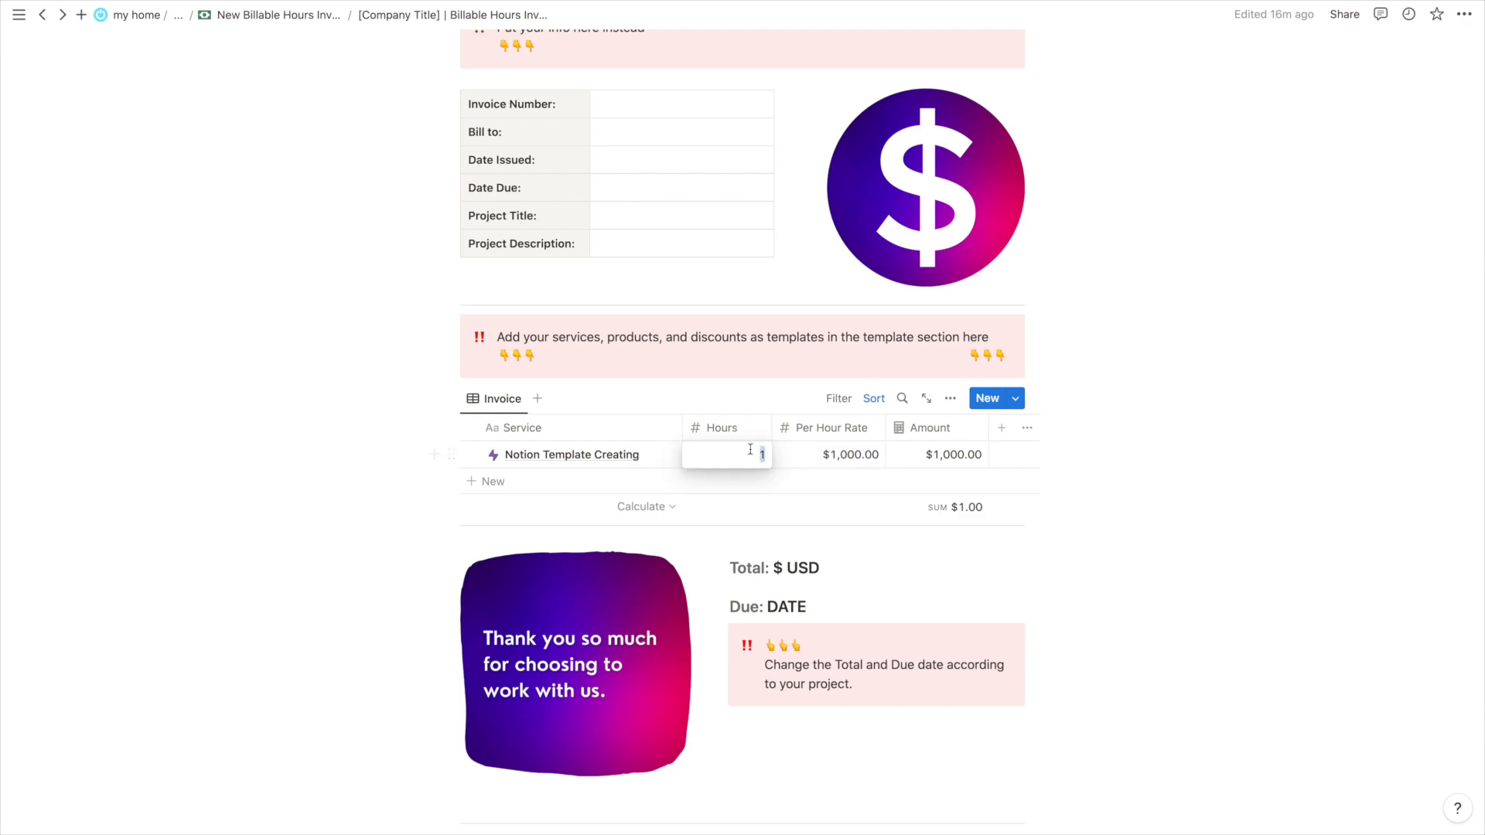
pyautogui.write('5')
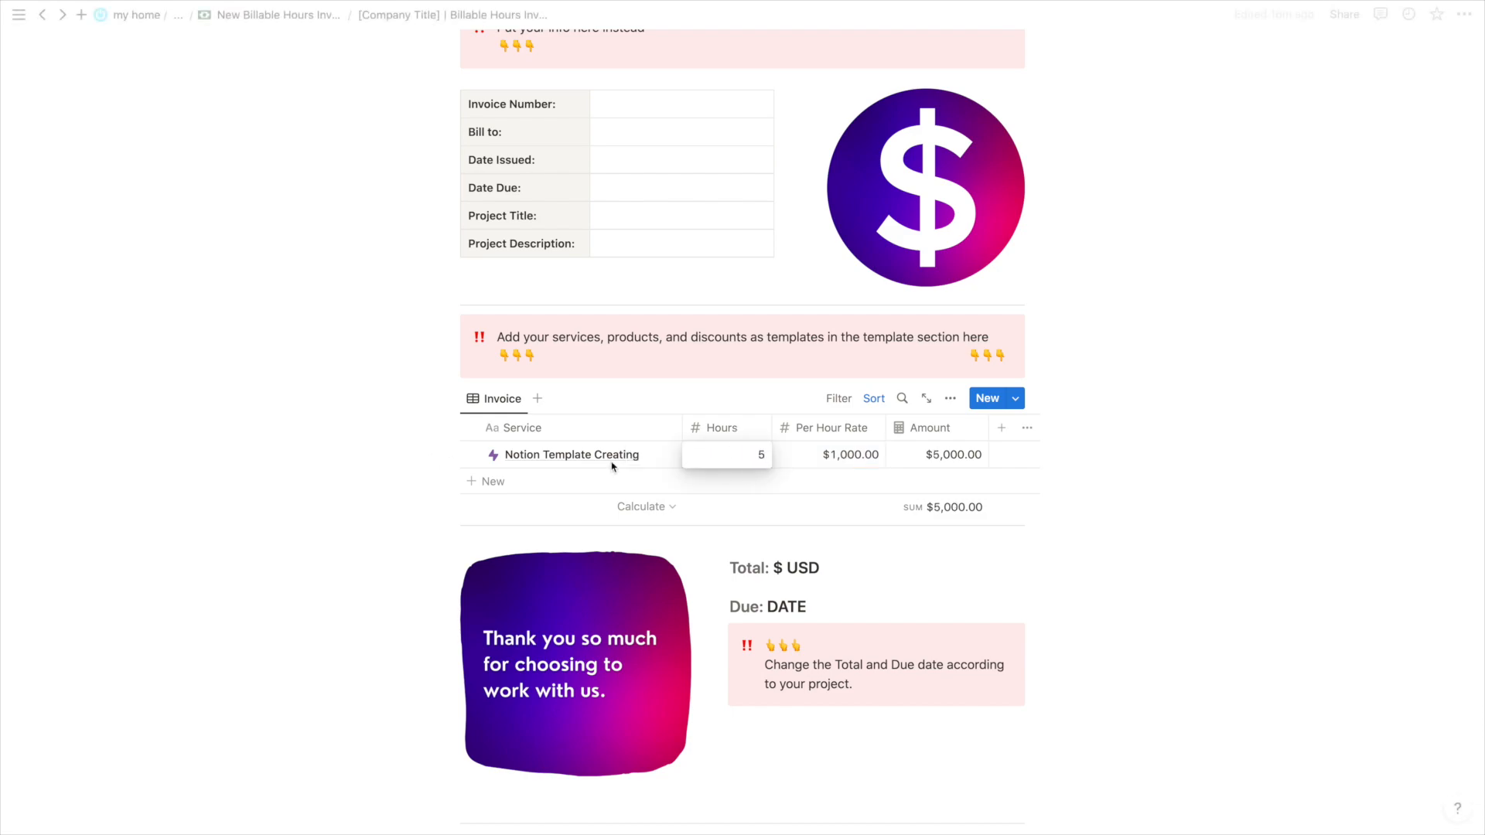
pyautogui.press('Return')
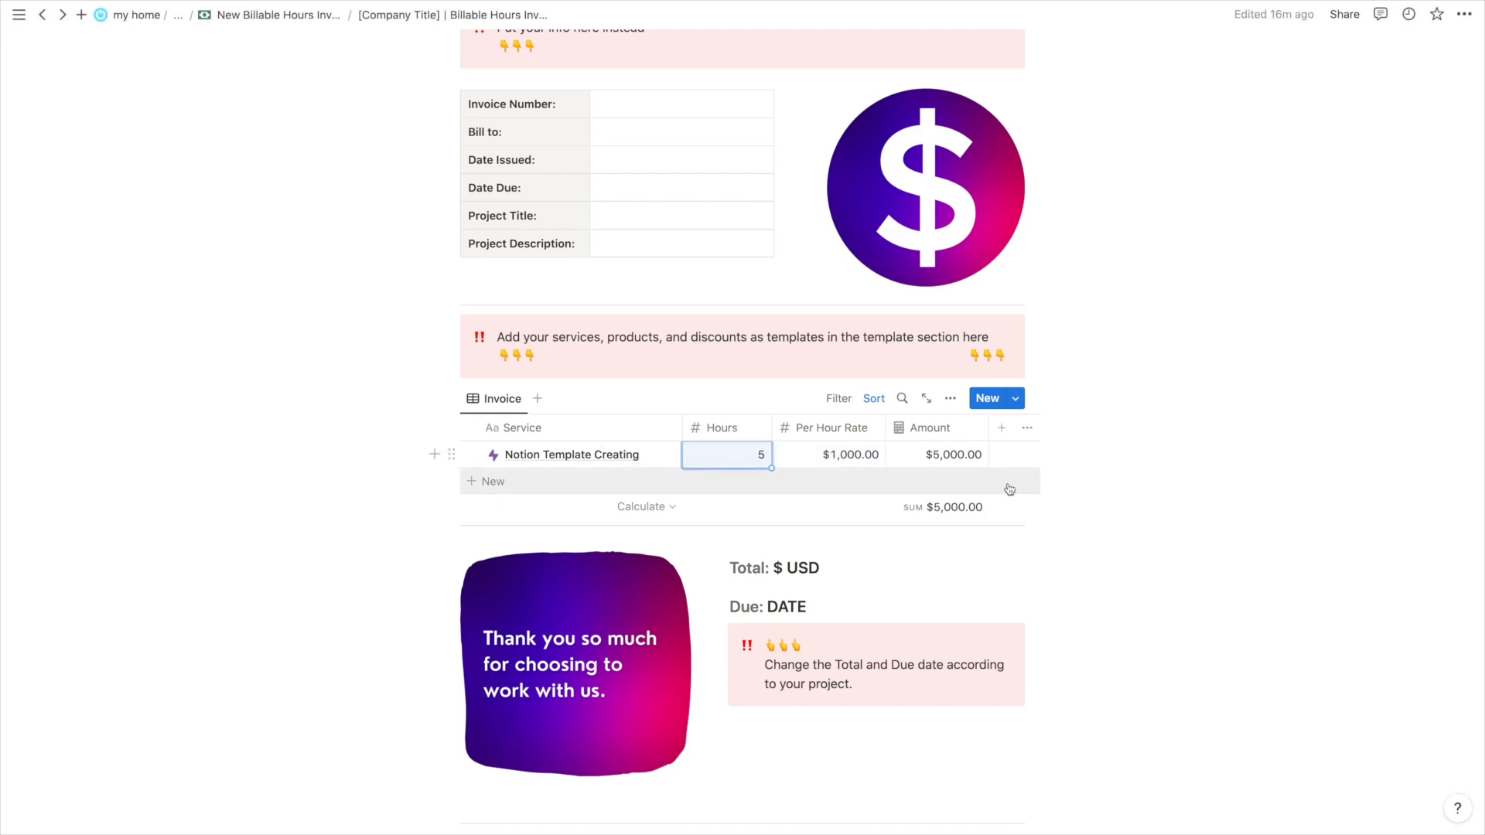
# Change the Notion Template Creating row's Hours to 4
pyautogui.click(750, 454)
pyautogui.write('4')
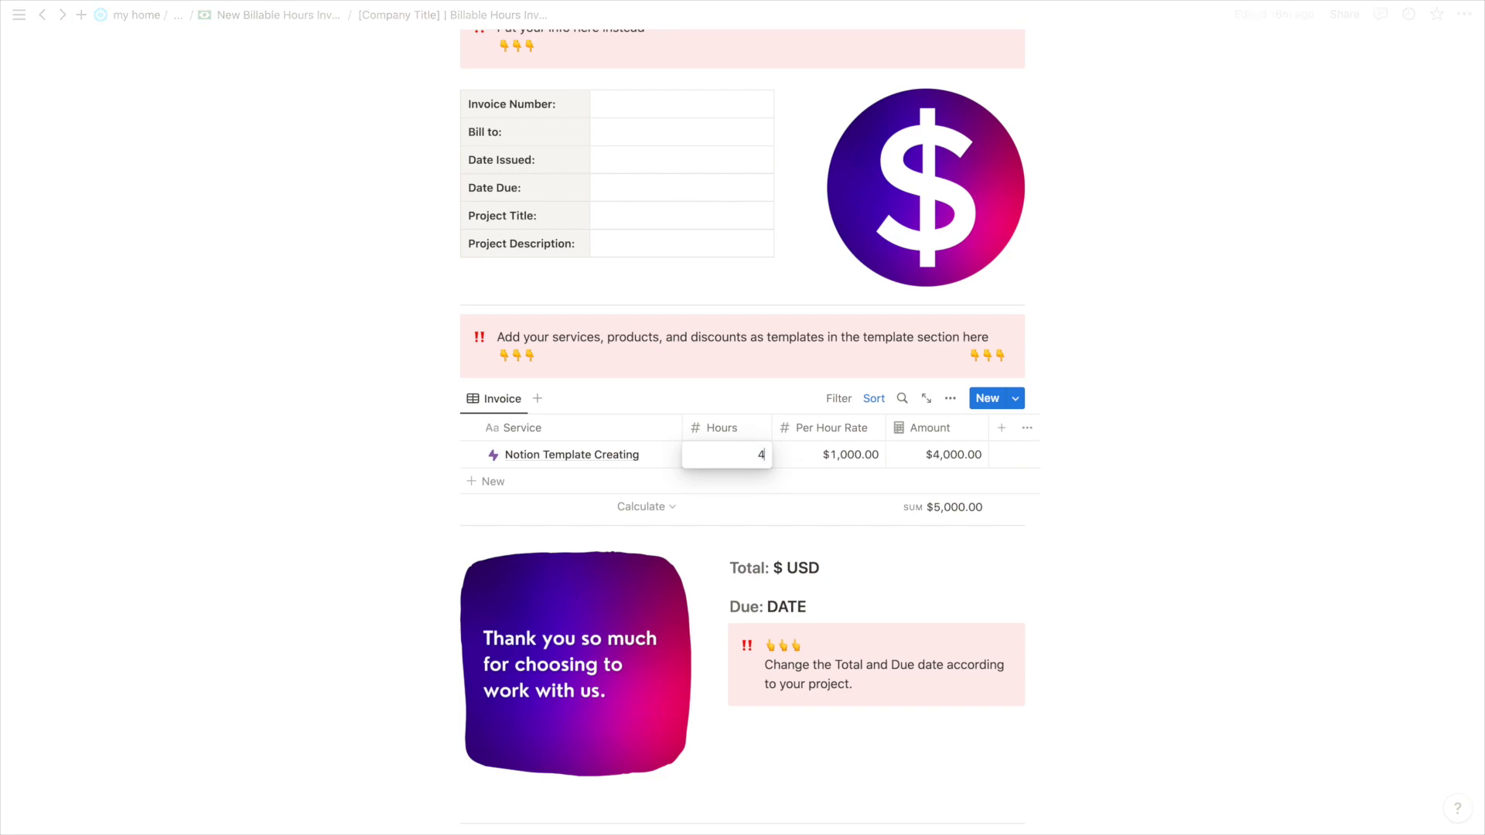
pyautogui.press('Return')
# Fill in the invoice's Total line so it reads $4,000 USD
pyautogui.scroll(1, 919, 458)
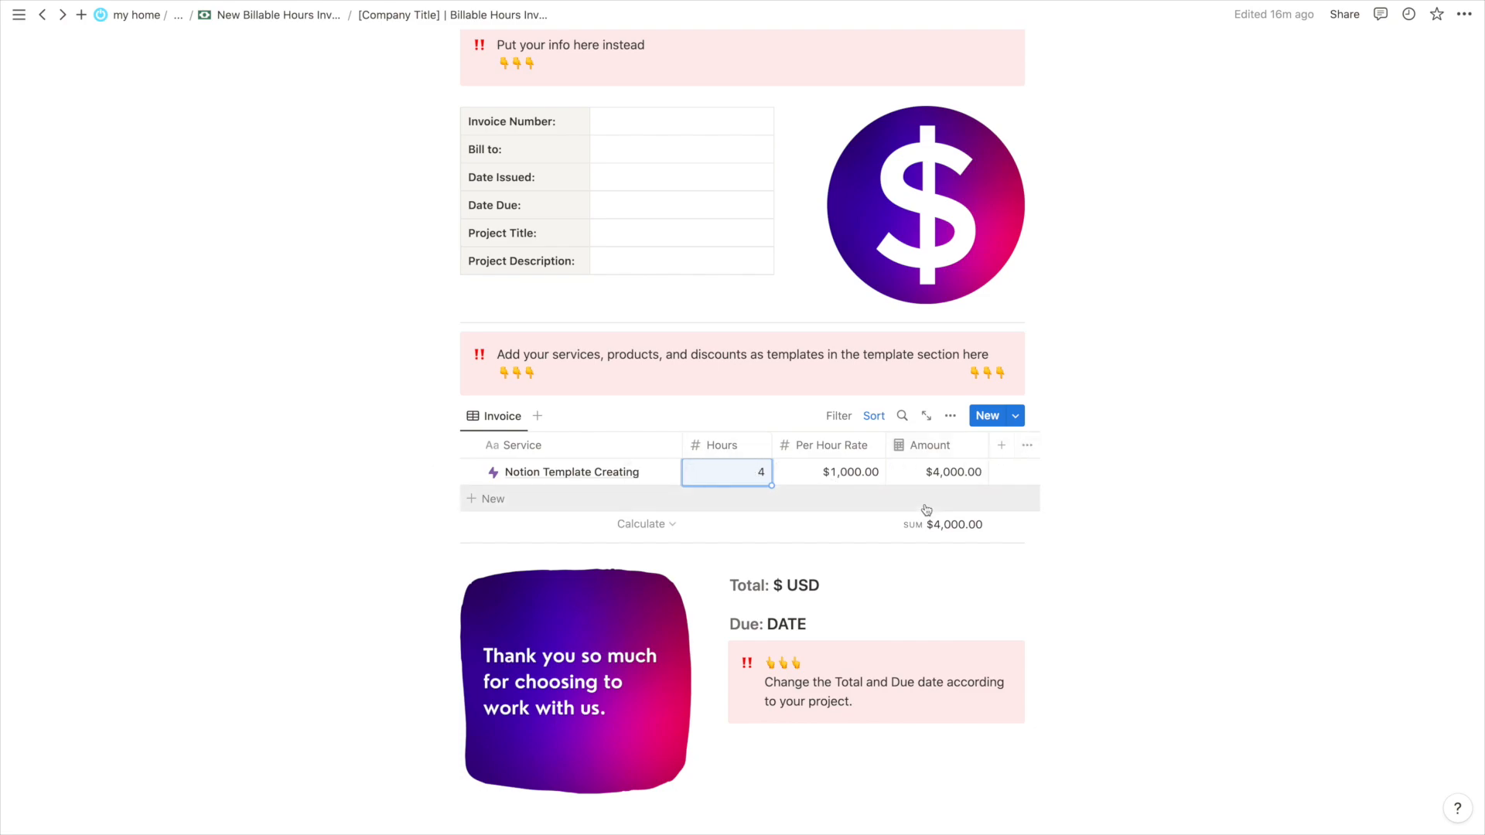
pyautogui.scroll(-2, 927, 510)
pyautogui.click(782, 539)
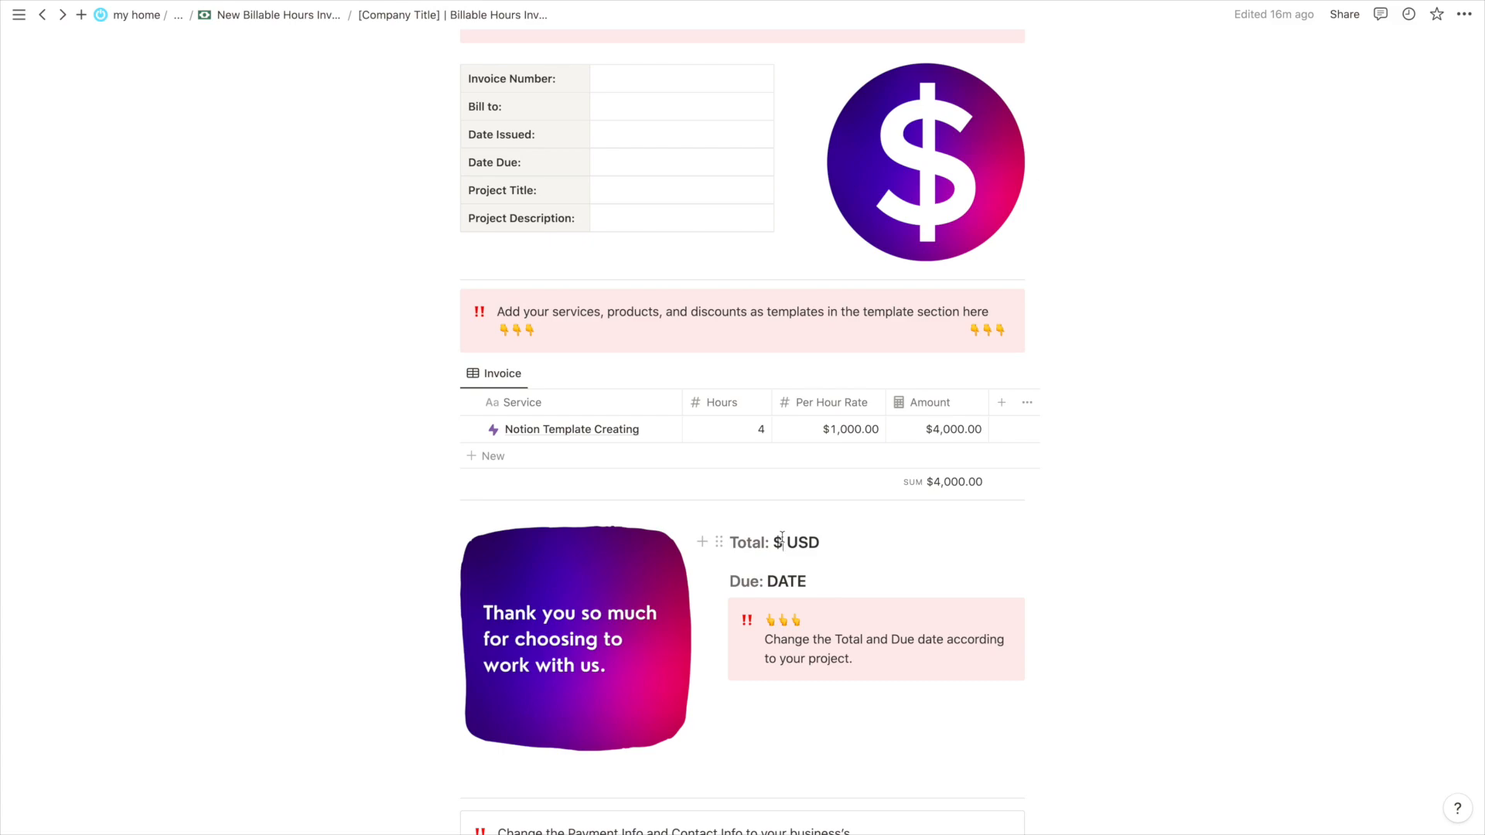
pyautogui.write('4000')
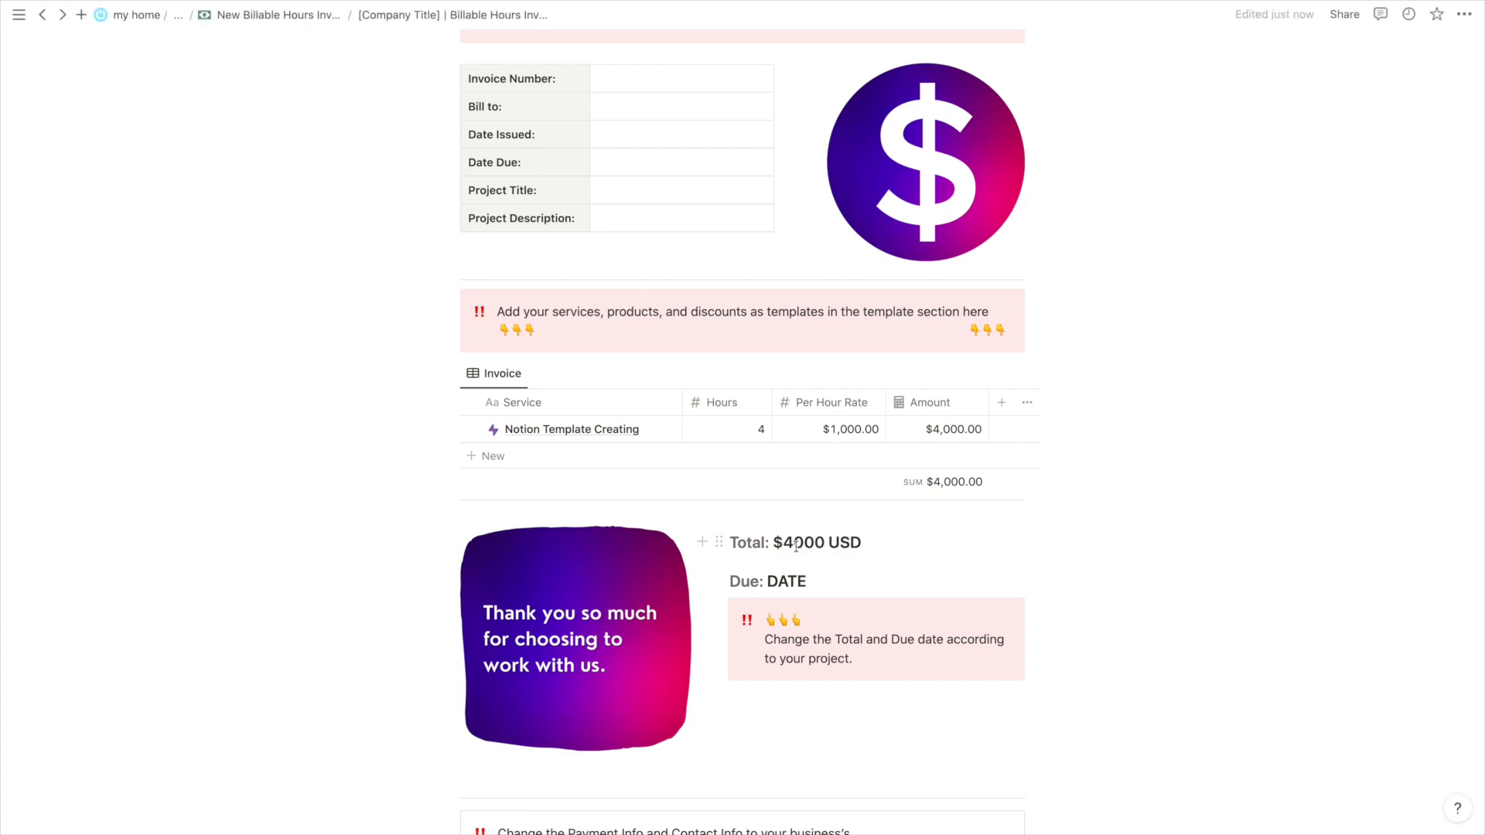
pyautogui.write(',')
# Replace the DATE placeholder on the Due line with a mention of today's date
pyautogui.doubleClick(787, 584)
pyautogui.write('@today')
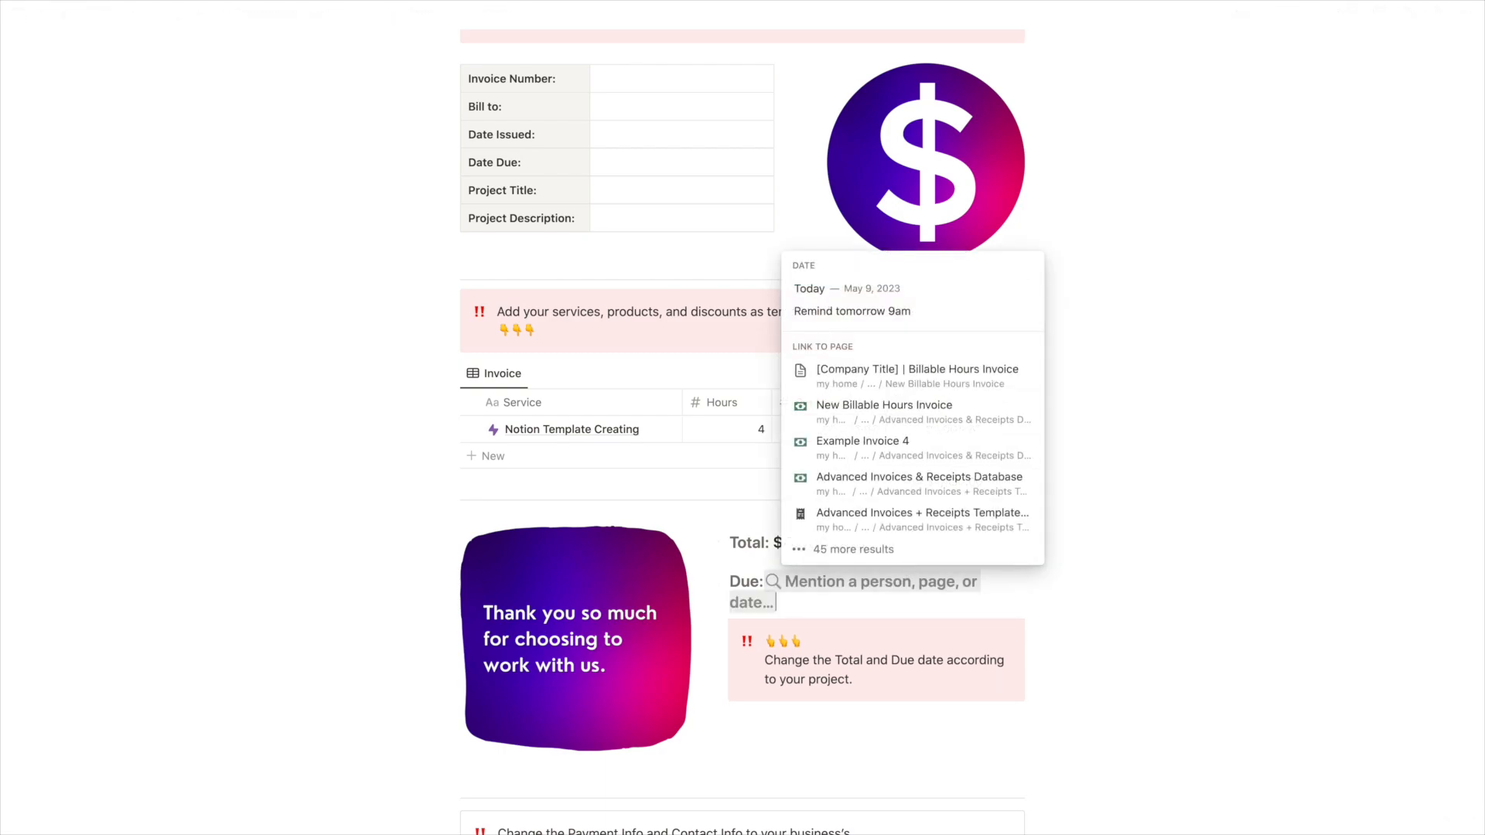
pyautogui.click(854, 270)
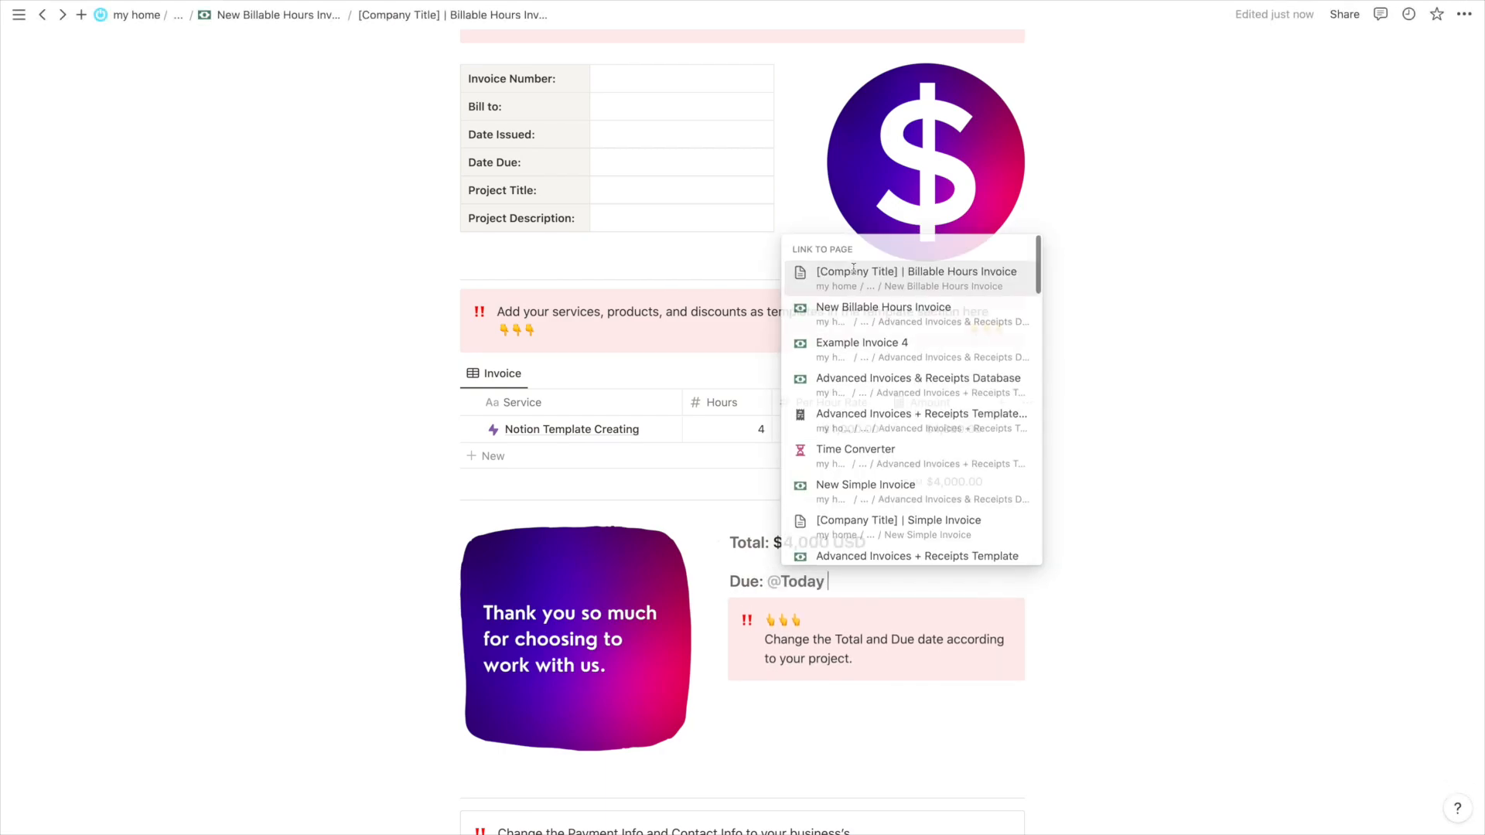
# Select the callout under the due date and look over the page's other instruction callouts, details table, invoice table and images
pyautogui.scroll(-5, 845, 563)
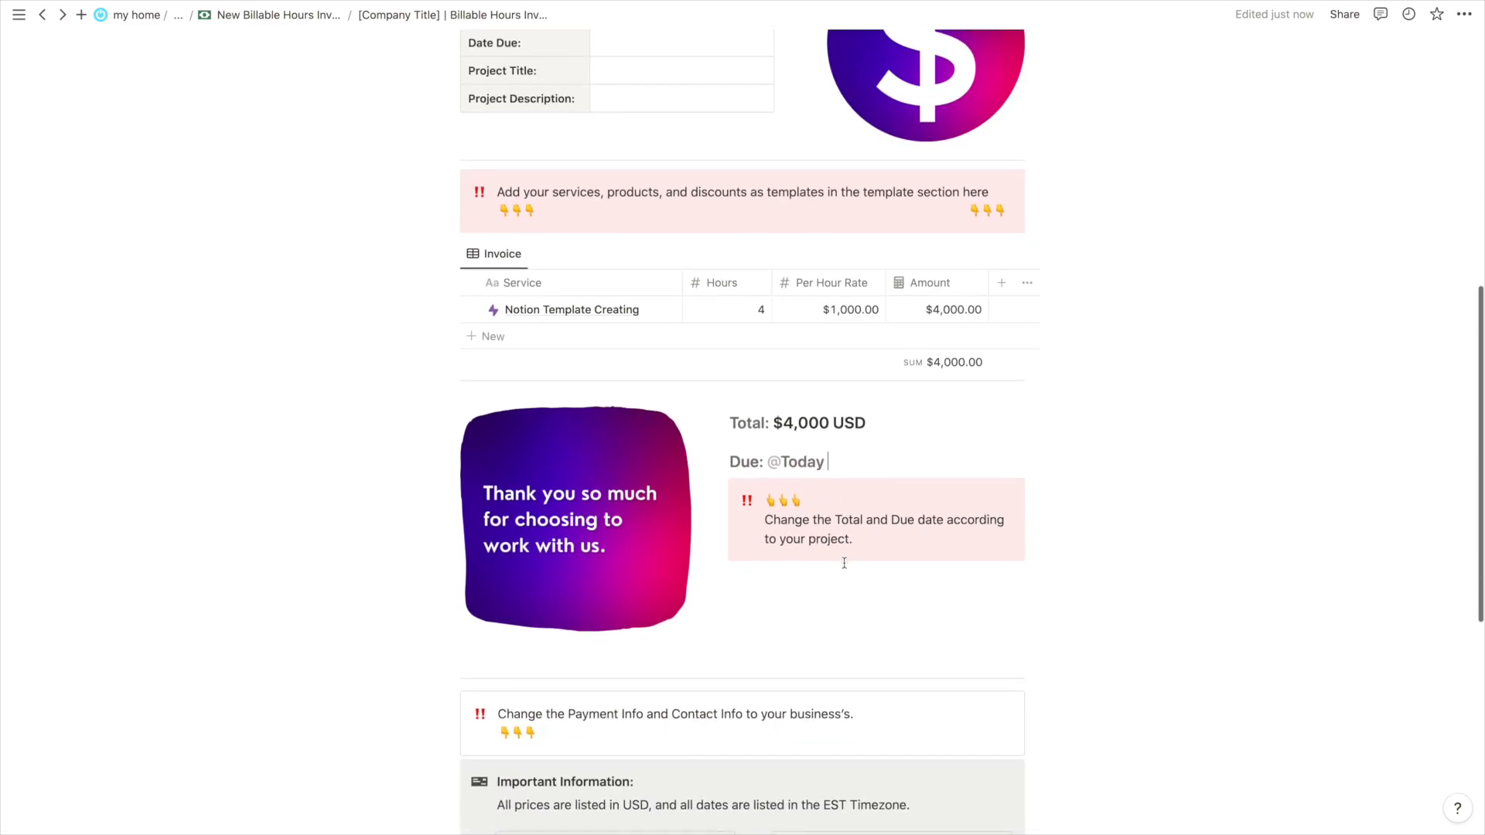
pyautogui.moveTo(814, 502); pyautogui.dragTo(799, 434)
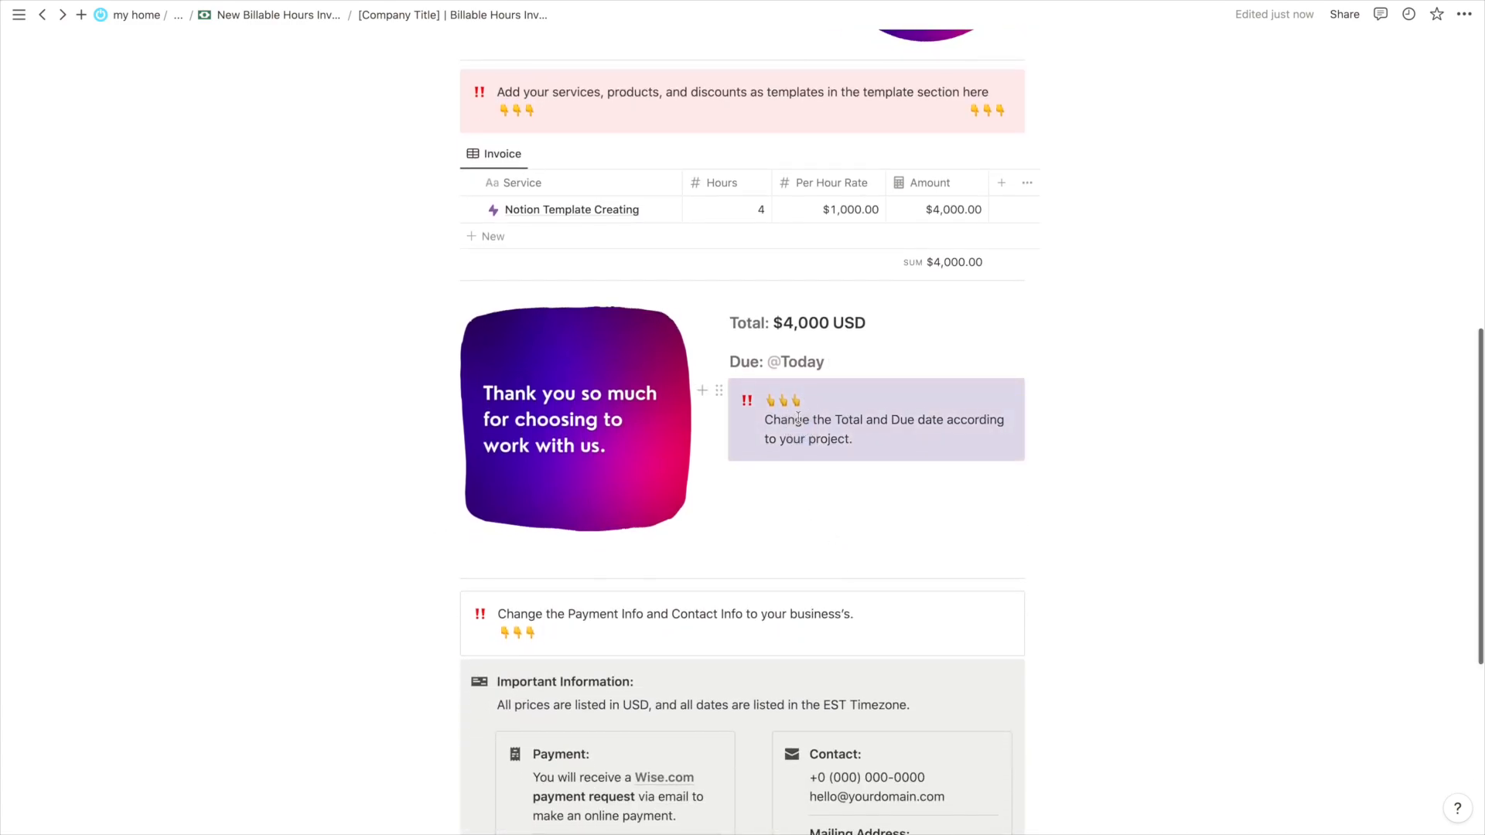
pyautogui.scroll(7, 617, 288)
pyautogui.scroll(3, 454, 98)
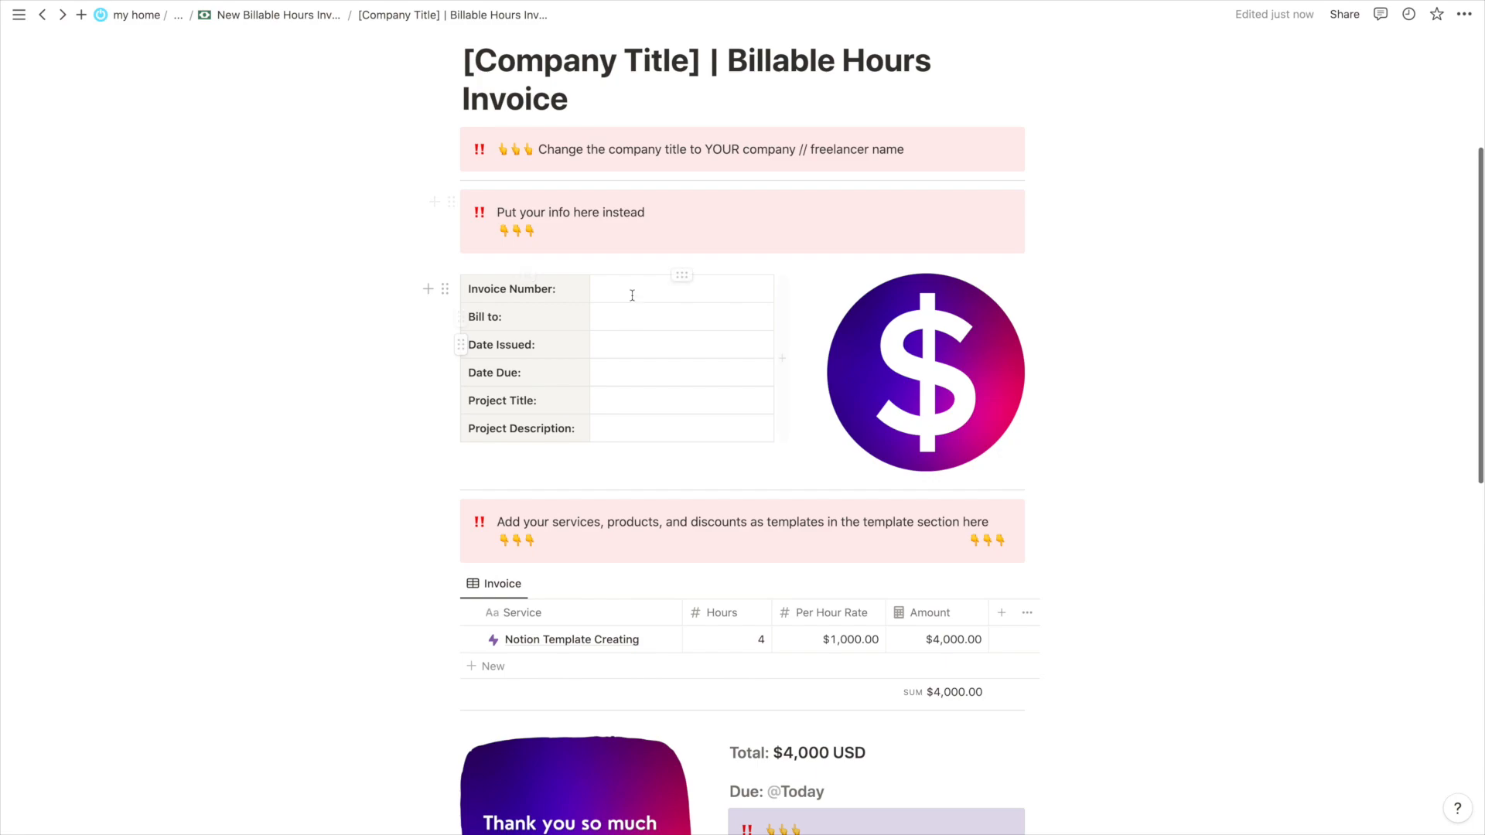
pyautogui.scroll(-8, 608, 458)
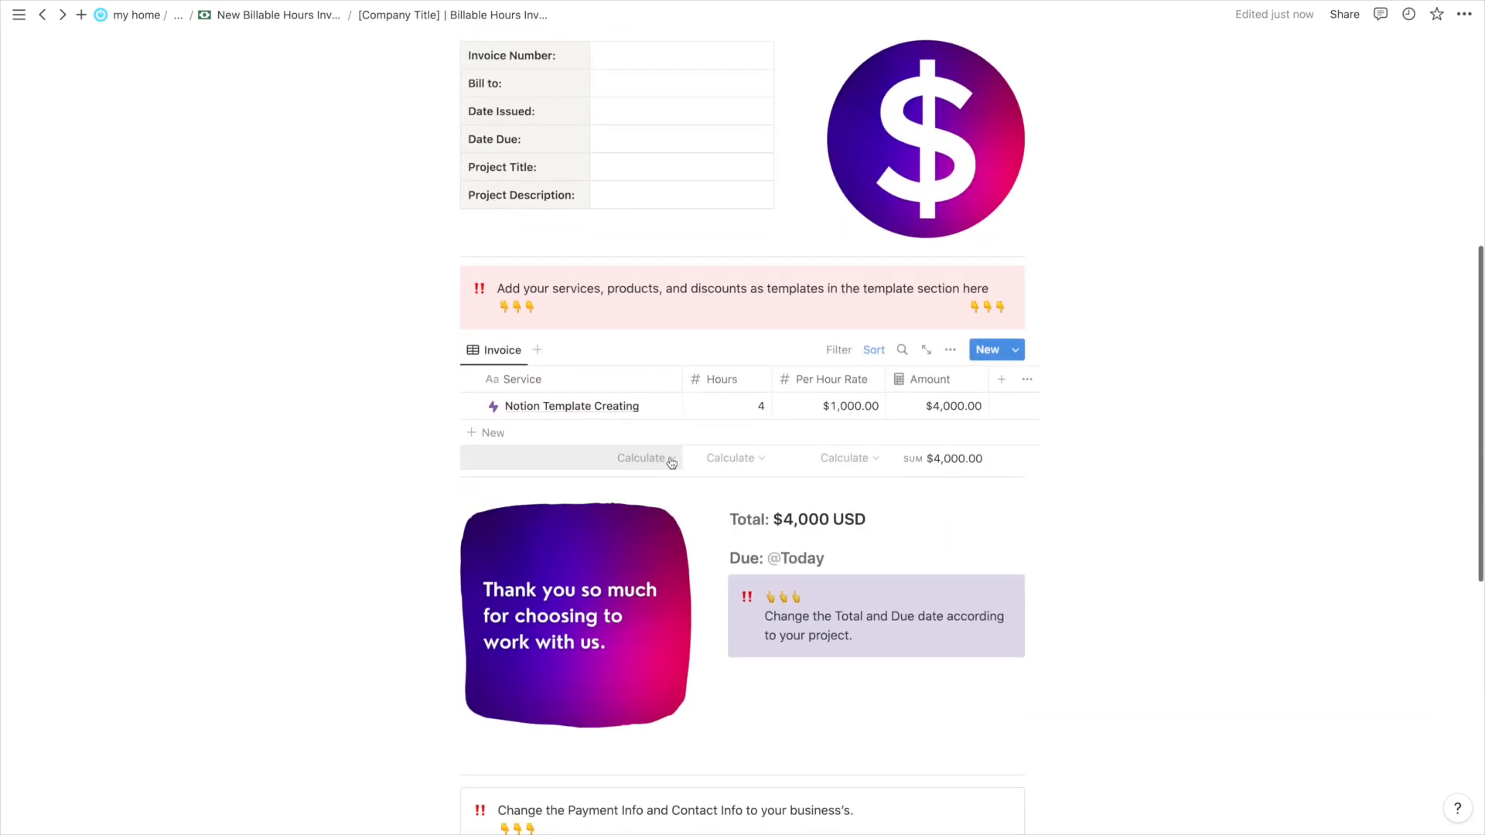
pyautogui.scroll(-4, 899, 418)
pyautogui.scroll(4, 901, 417)
pyautogui.scroll(7, 901, 417)
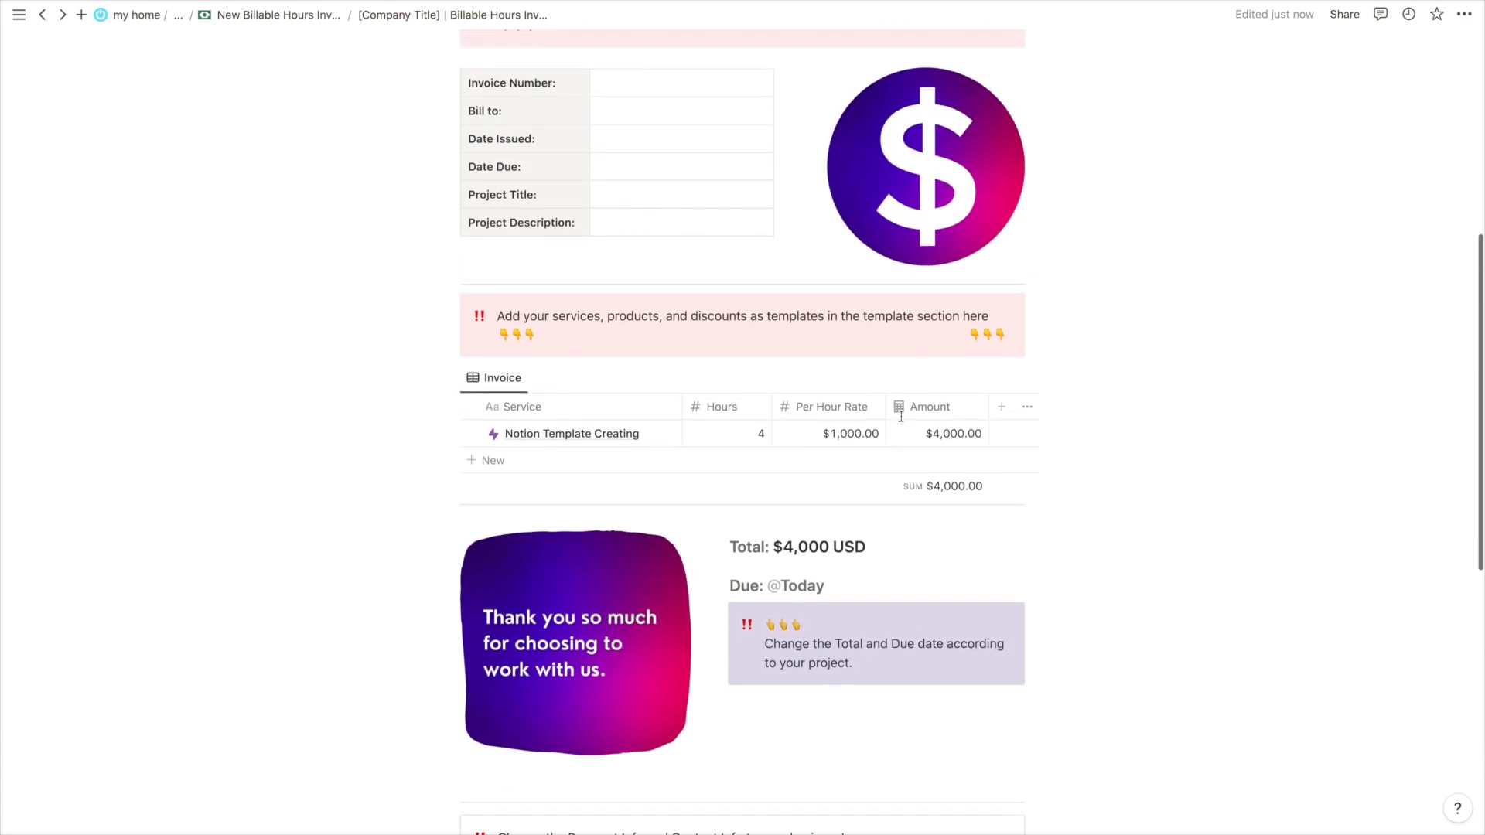
pyautogui.scroll(2, 901, 417)
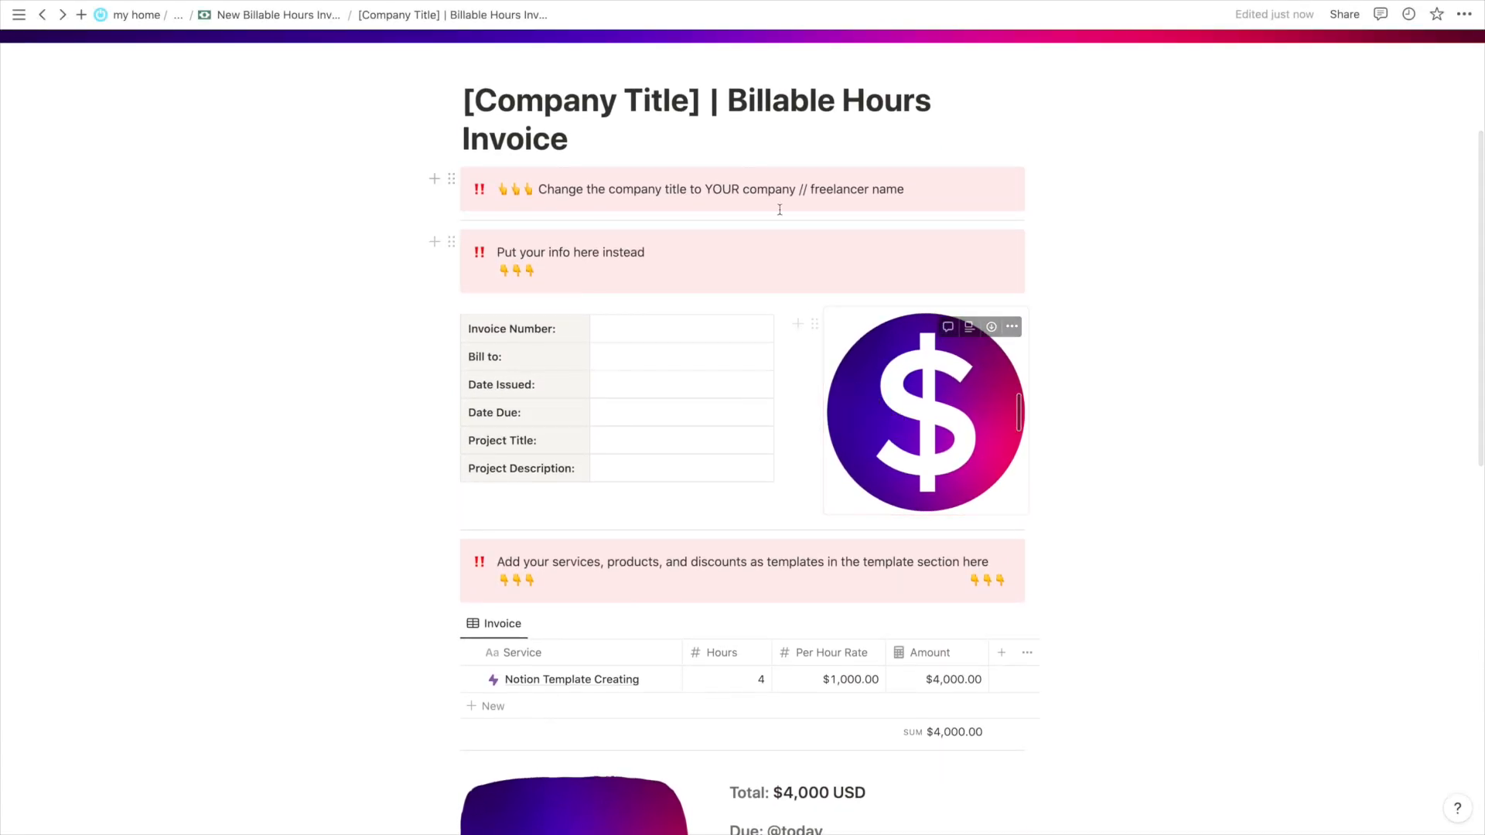
pyautogui.scroll(3, 689, 147)
pyautogui.scroll(-3, 694, 145)
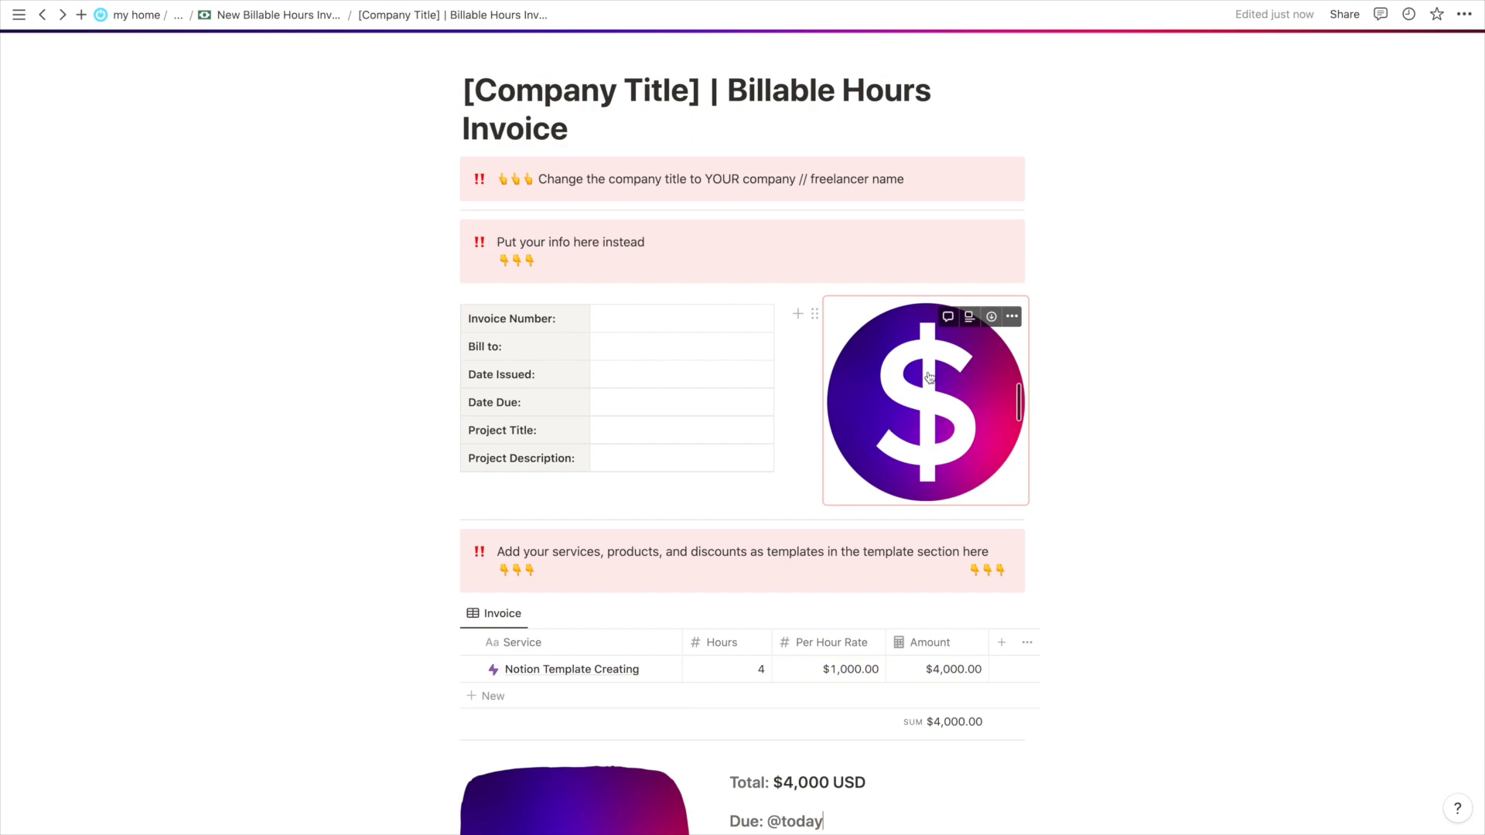
pyautogui.scroll(-5, 907, 469)
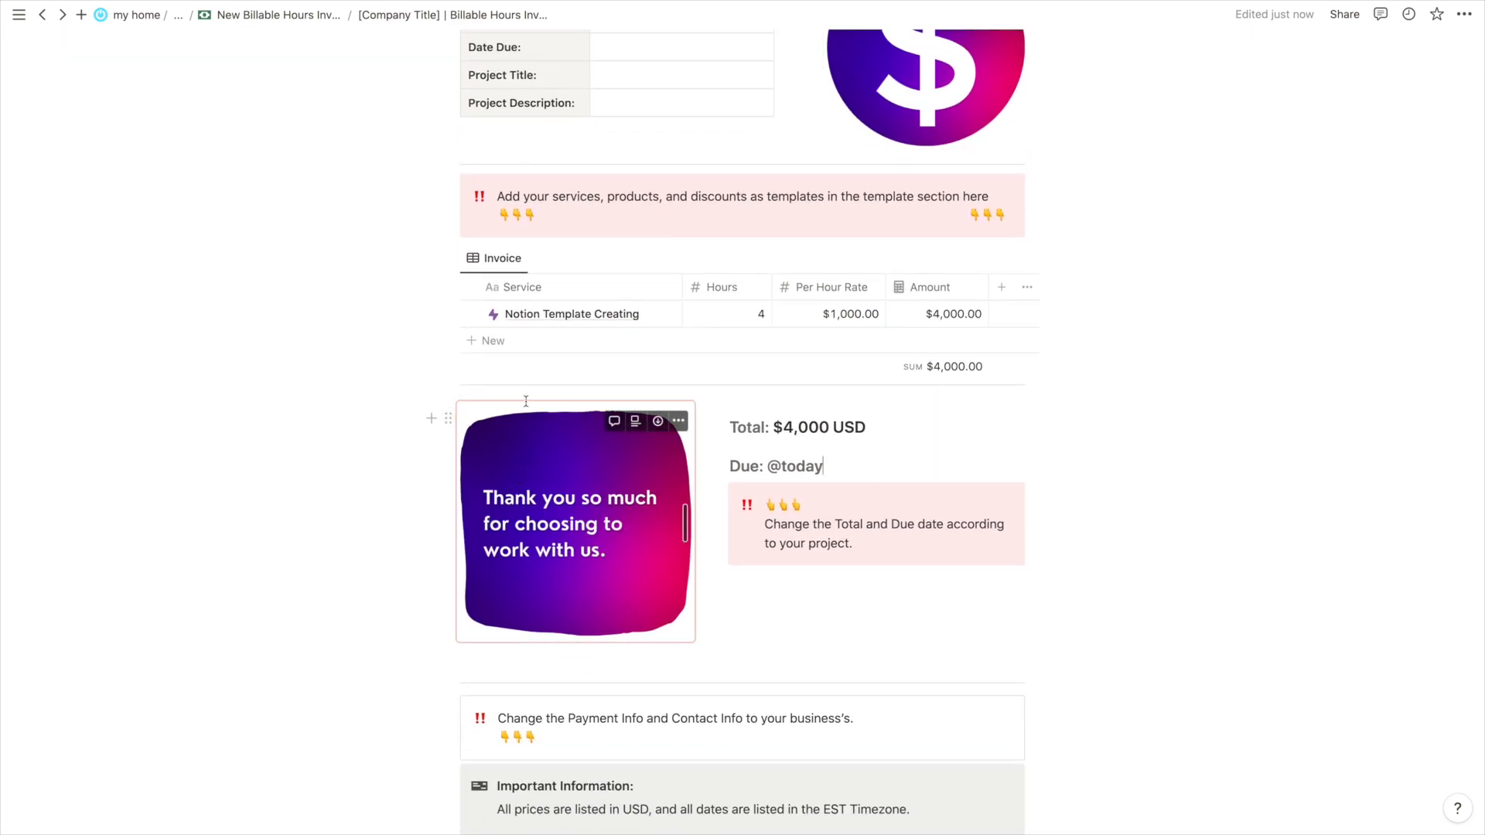
# Delete the callout about changing the Payment Info and Contact Info, and undo the deletion
pyautogui.scroll(-6, 521, 597)
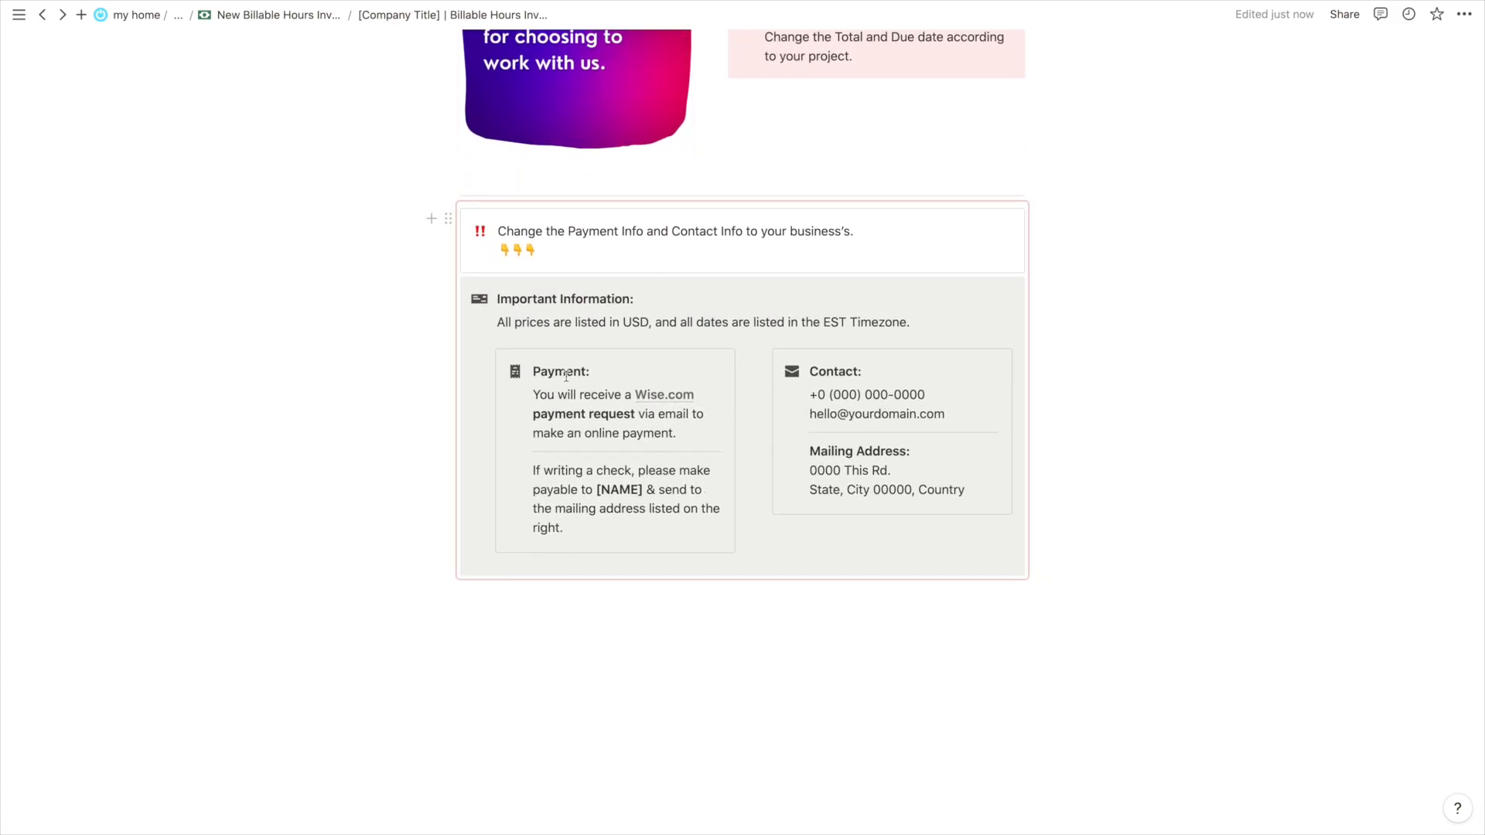
pyautogui.click(545, 249)
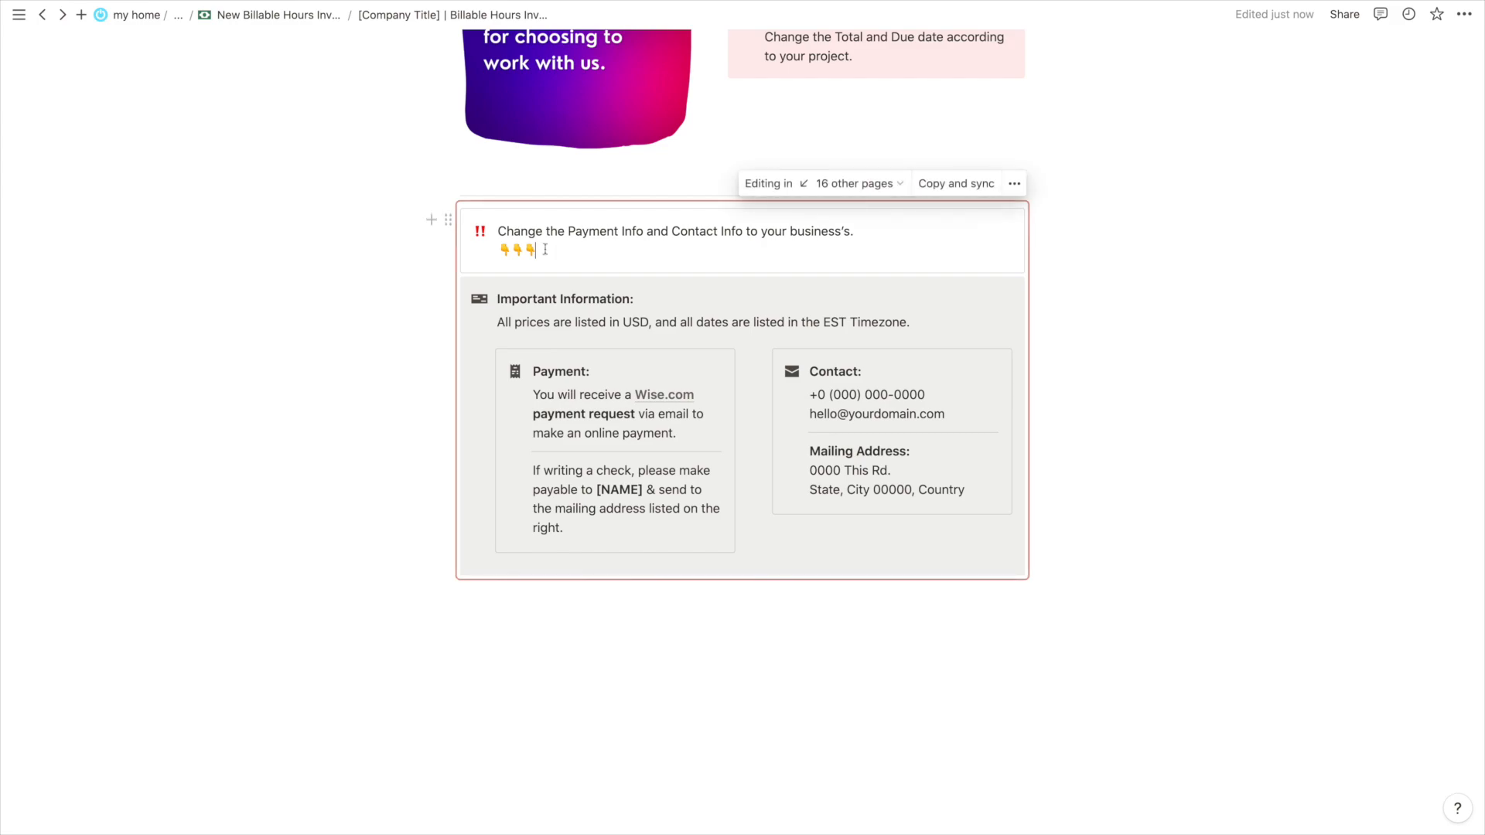
pyautogui.click(448, 220)
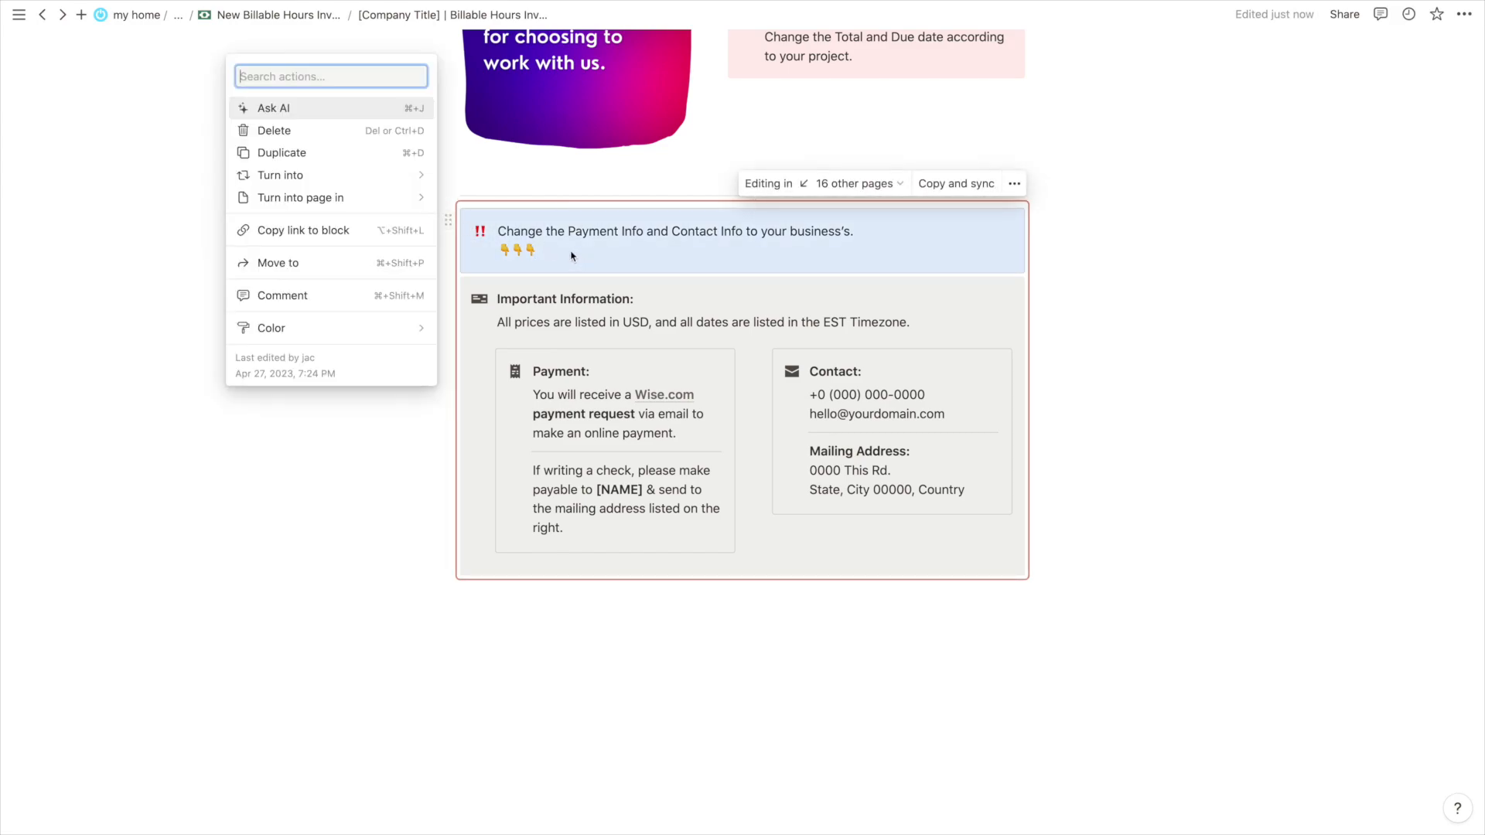
pyautogui.press('Delete')
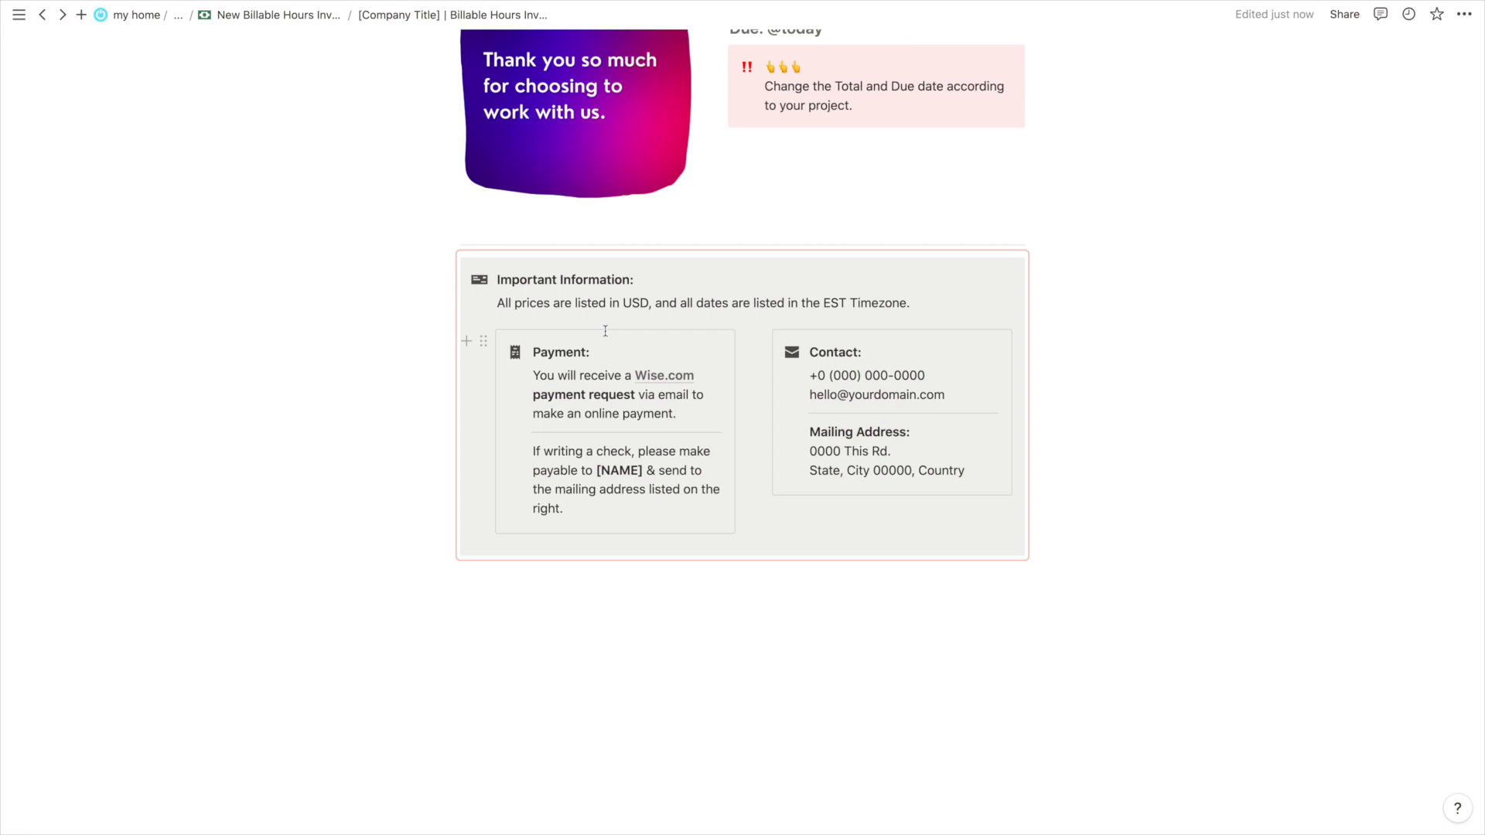
pyautogui.press('super+z')
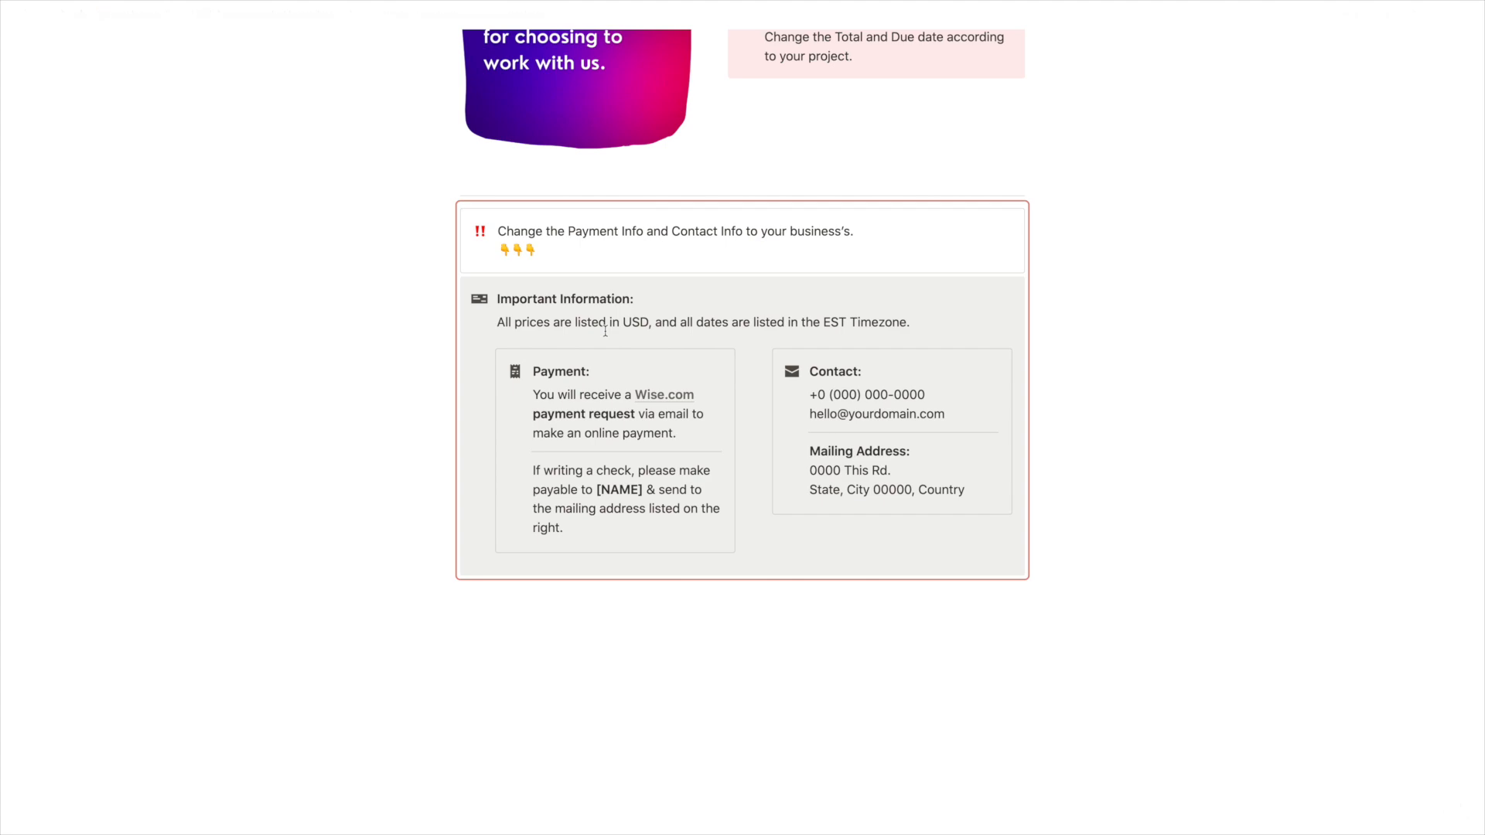
# Examine the synced Important Information block, including its payment instructions and the phone and email lines under Contact
pyautogui.scroll(1, 606, 331)
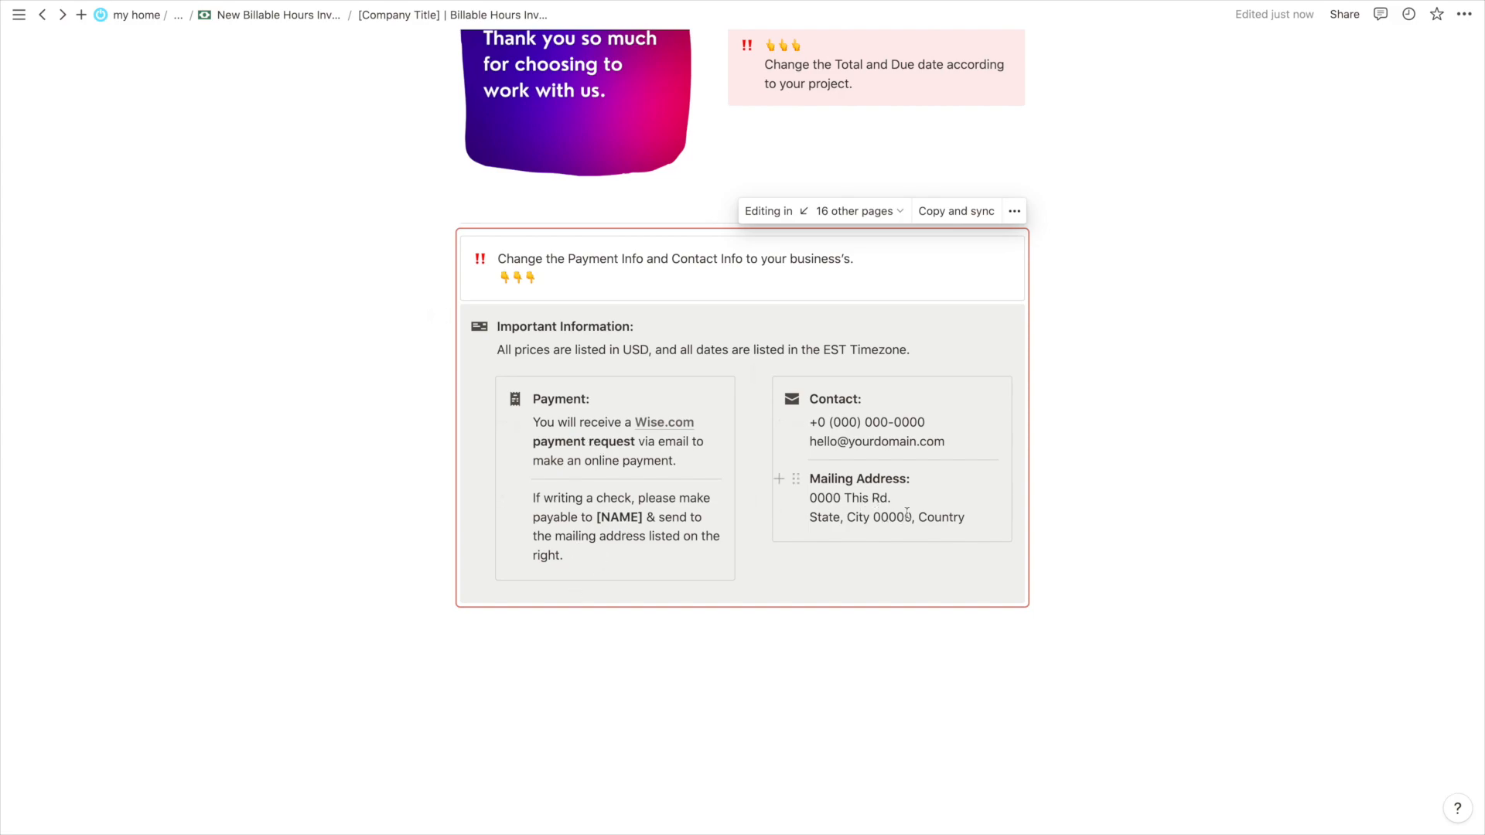
pyautogui.scroll(1, 906, 513)
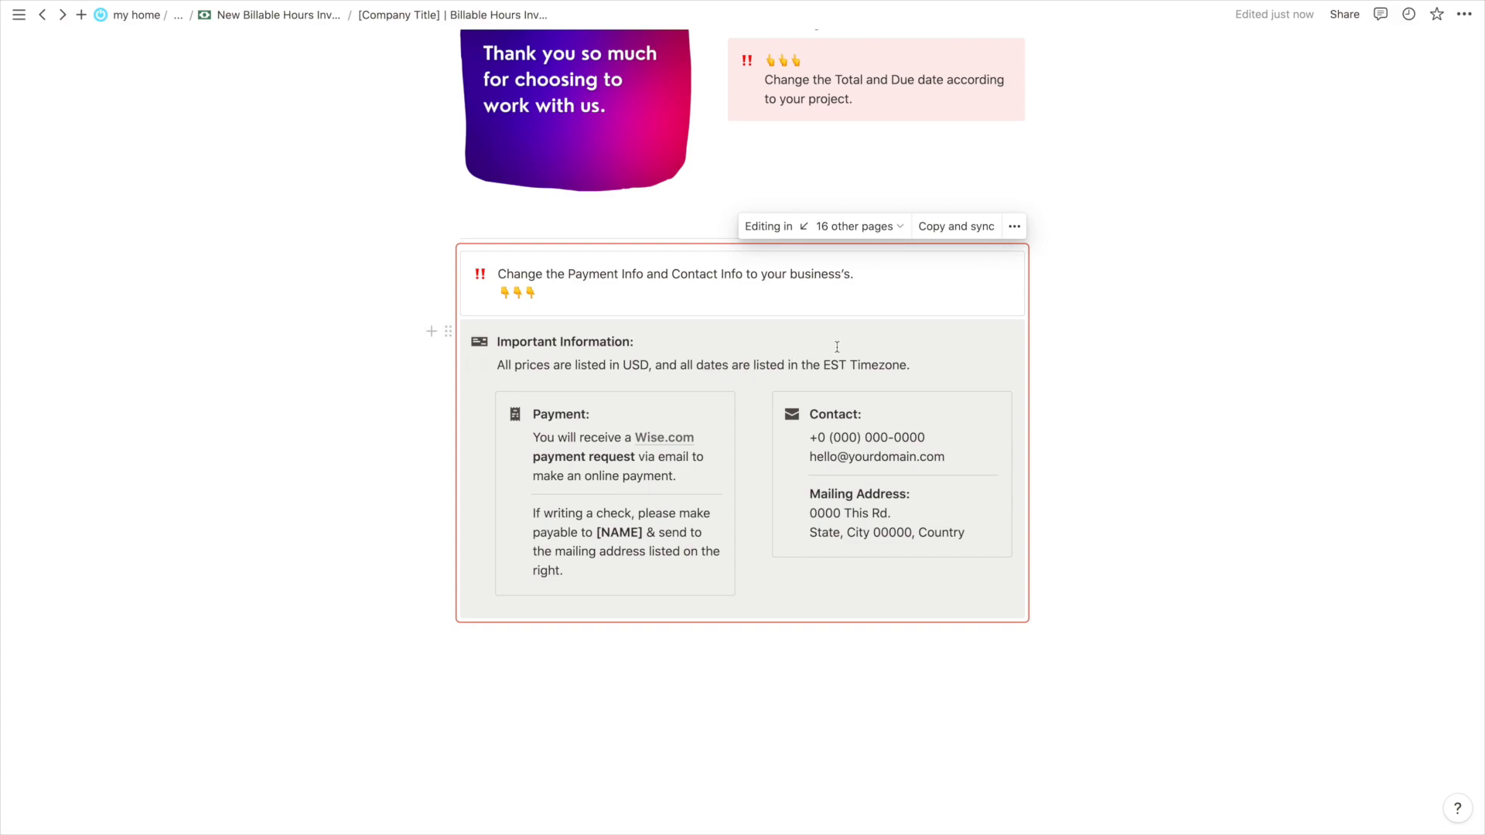
pyautogui.scroll(3, 827, 362)
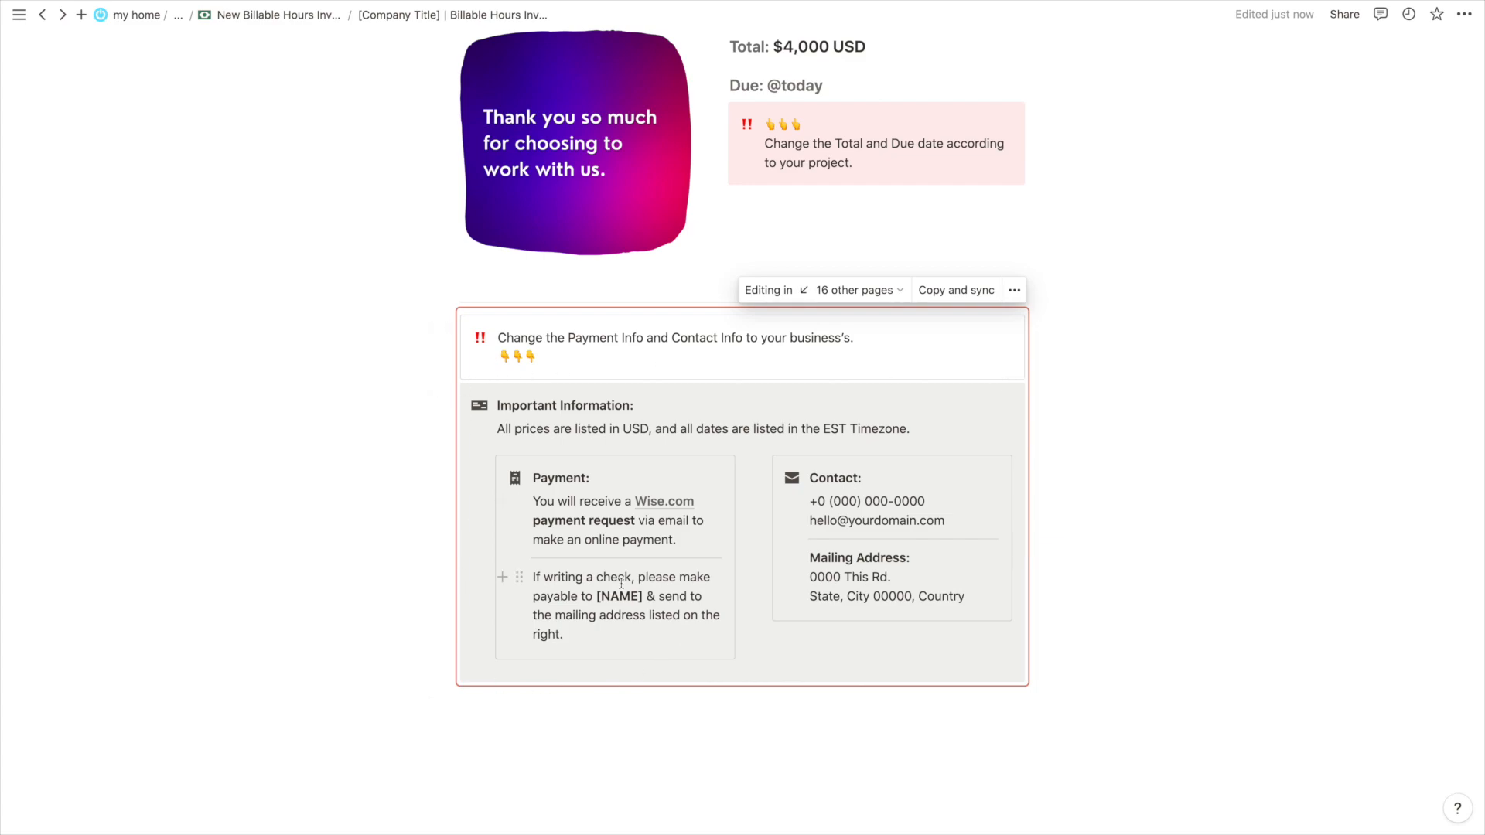
pyautogui.doubleClick(844, 502)
pyautogui.click(873, 522)
# Inspect the synced thank-you image and the dollar-sign image, and review the invoice page from its title to the contact section
pyautogui.scroll(5, 873, 524)
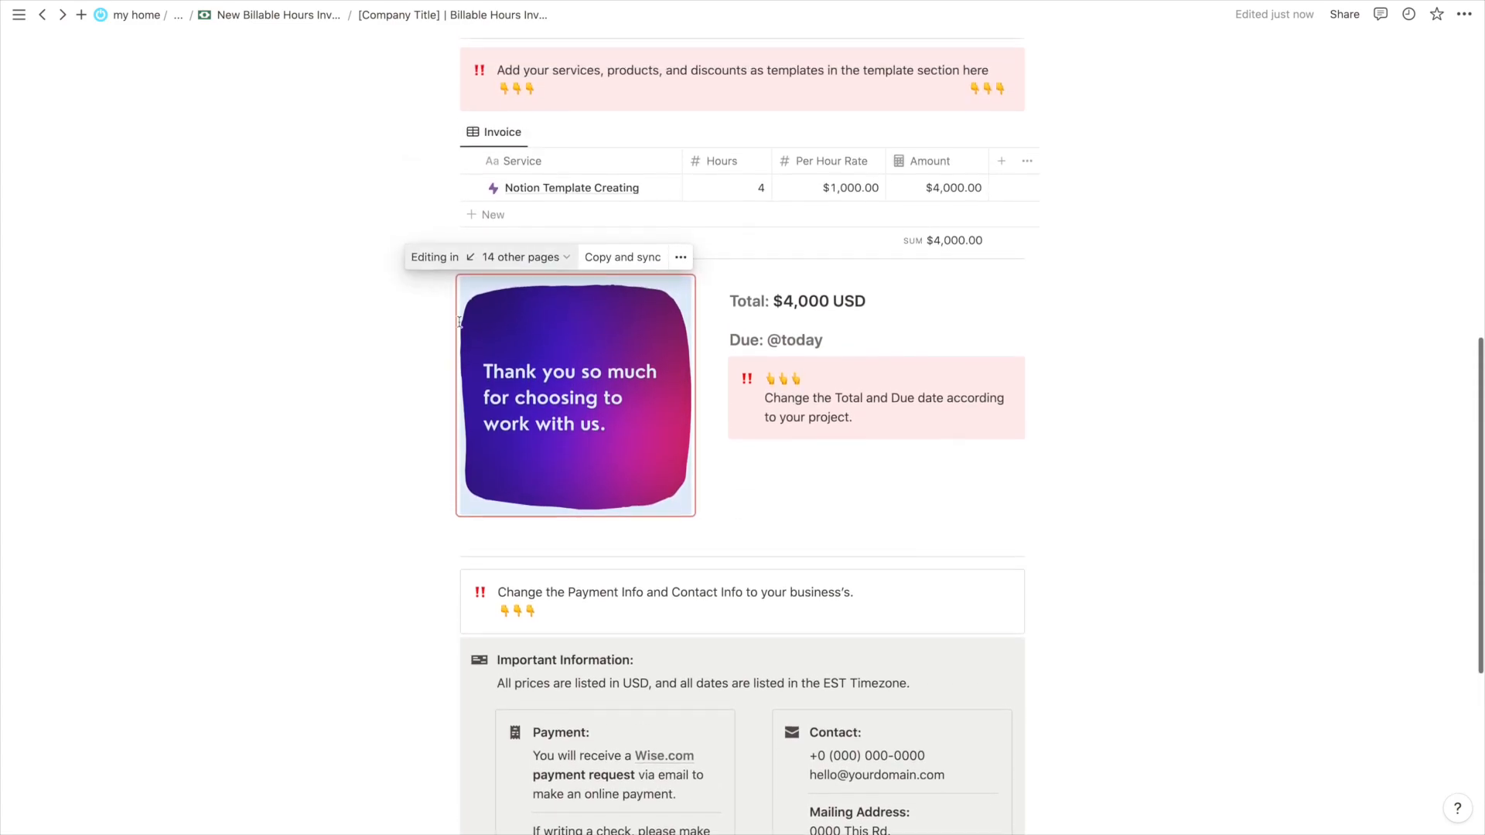
pyautogui.scroll(2, 605, 456)
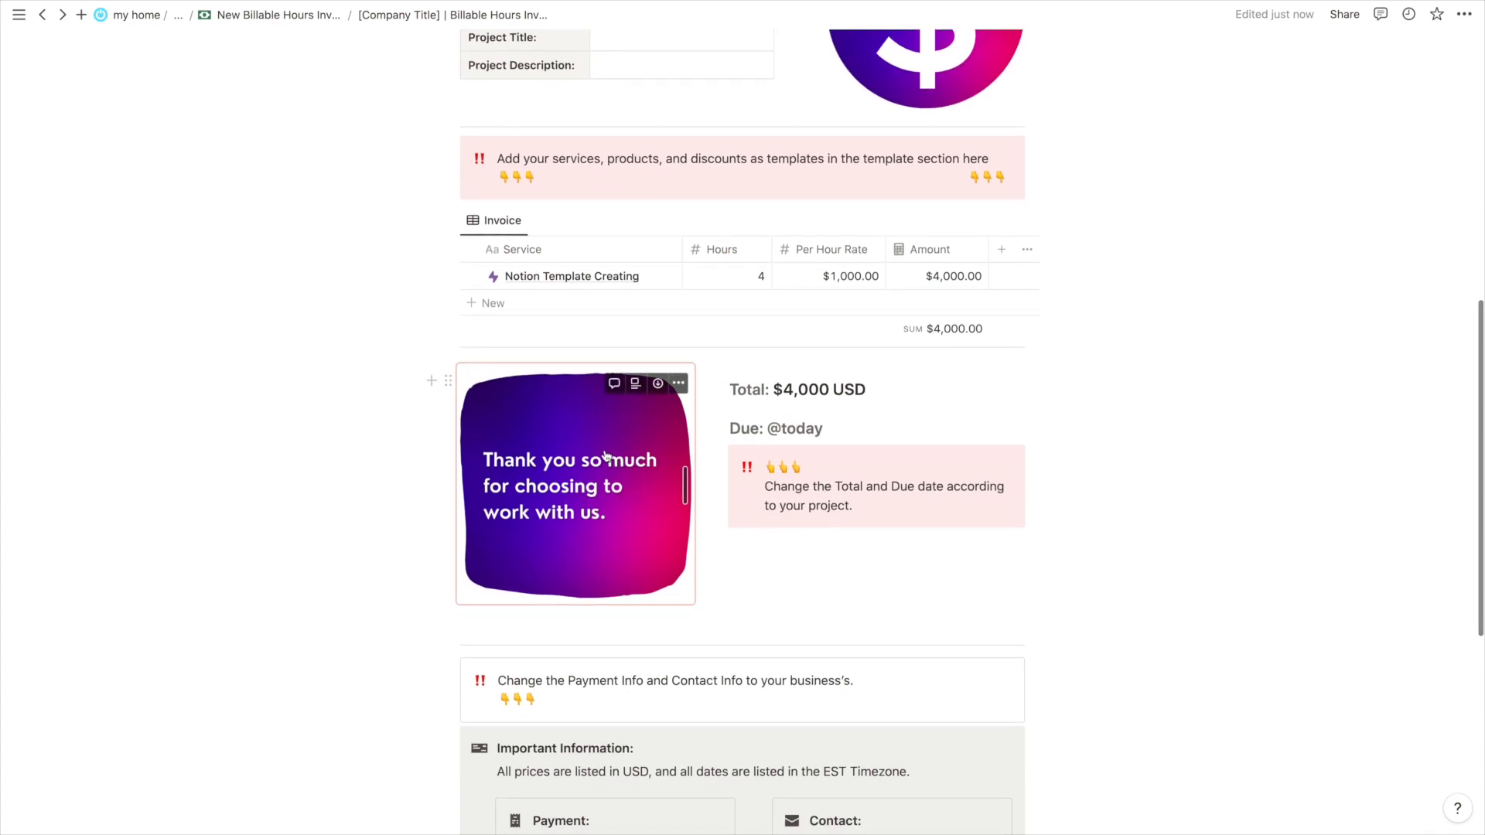
pyautogui.scroll(1, 606, 456)
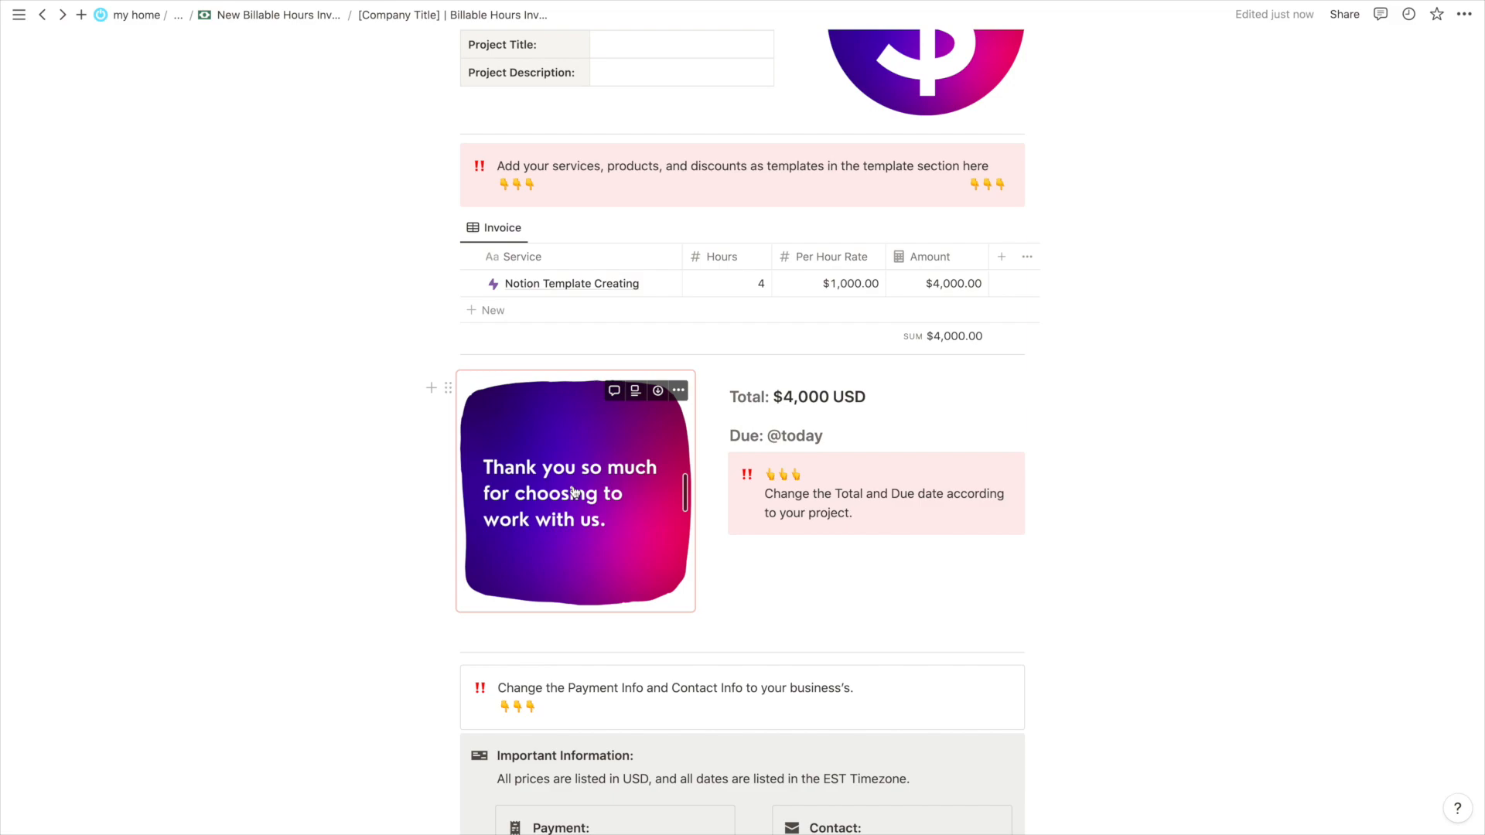
pyautogui.scroll(3, 574, 492)
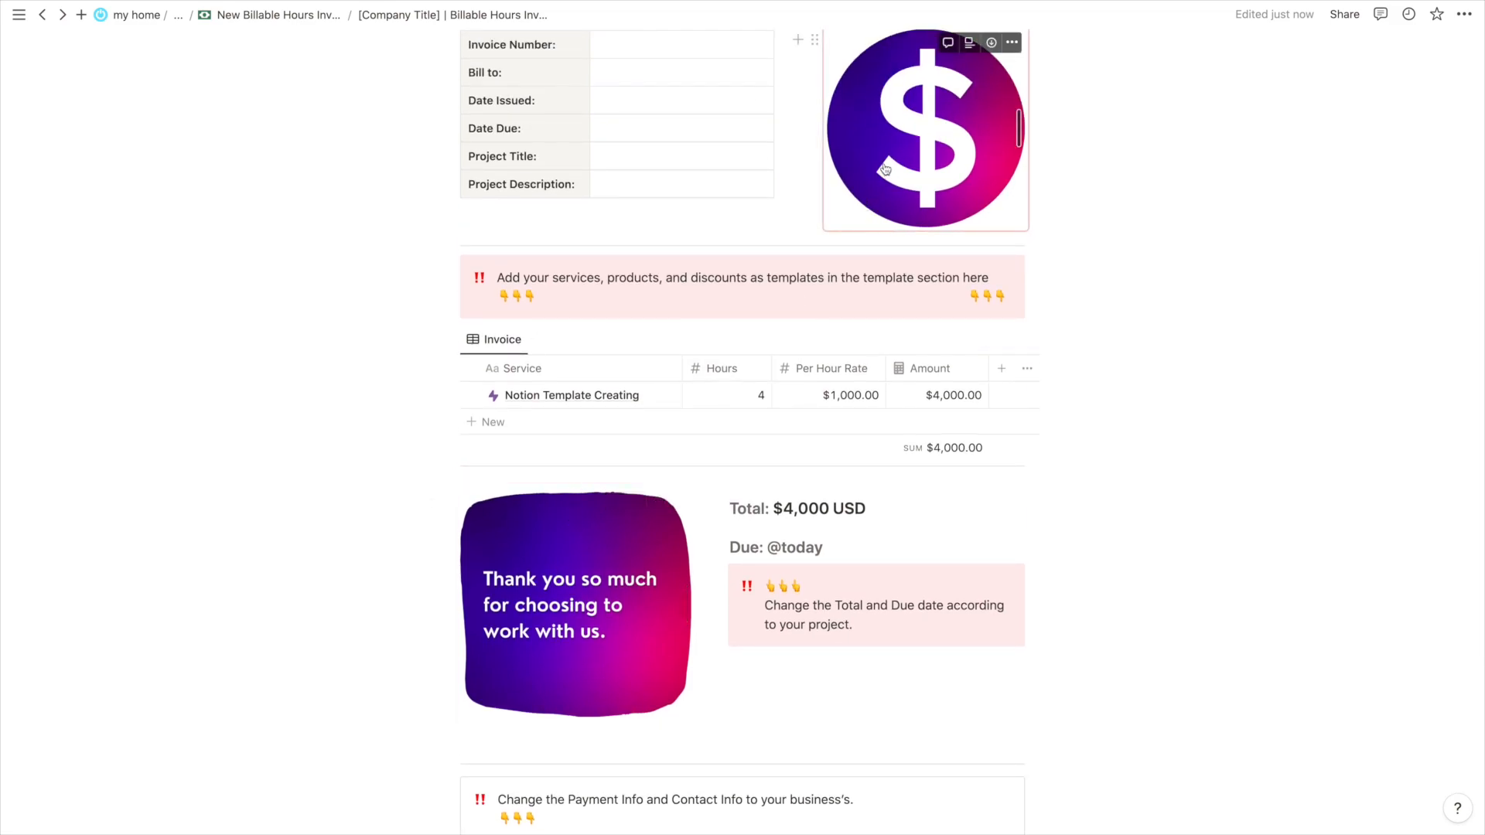
pyautogui.scroll(7, 886, 160)
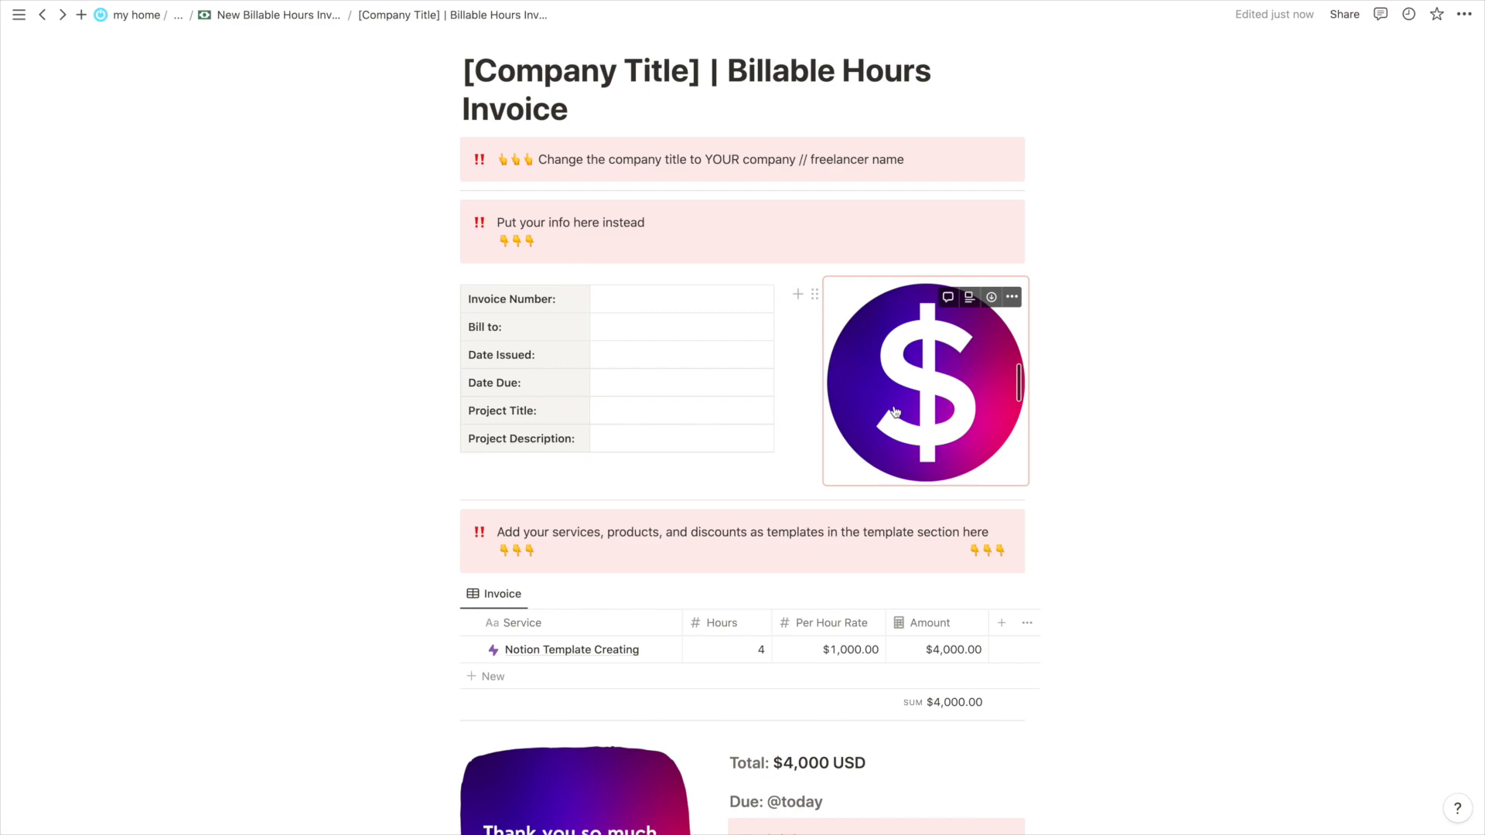
pyautogui.scroll(-20, 851, 421)
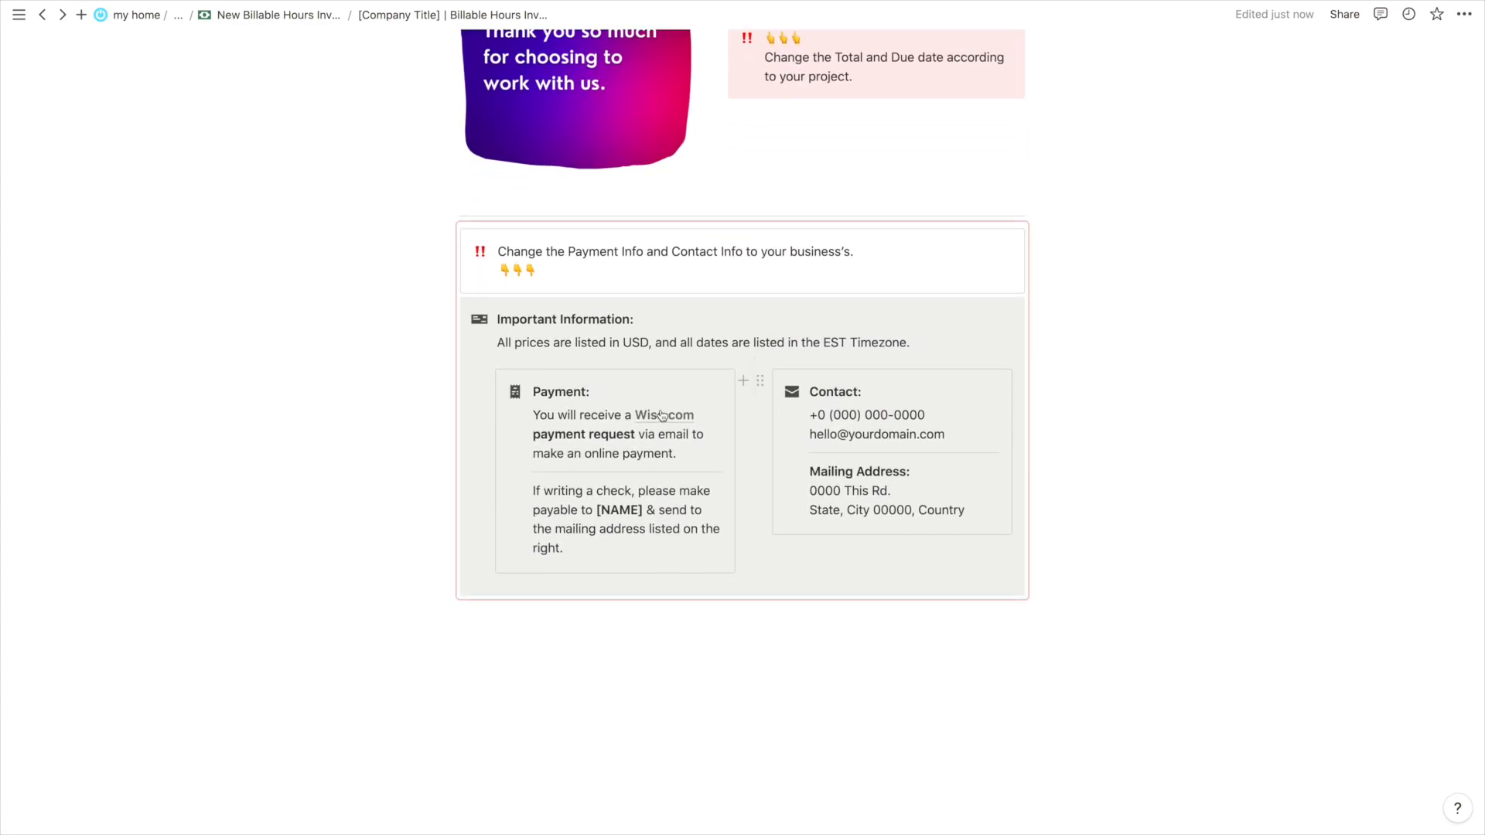
# Review the invoice page from its title and details table through the invoice table, total and due date to the payment section
pyautogui.scroll(5, 661, 410)
pyautogui.scroll(12, 660, 409)
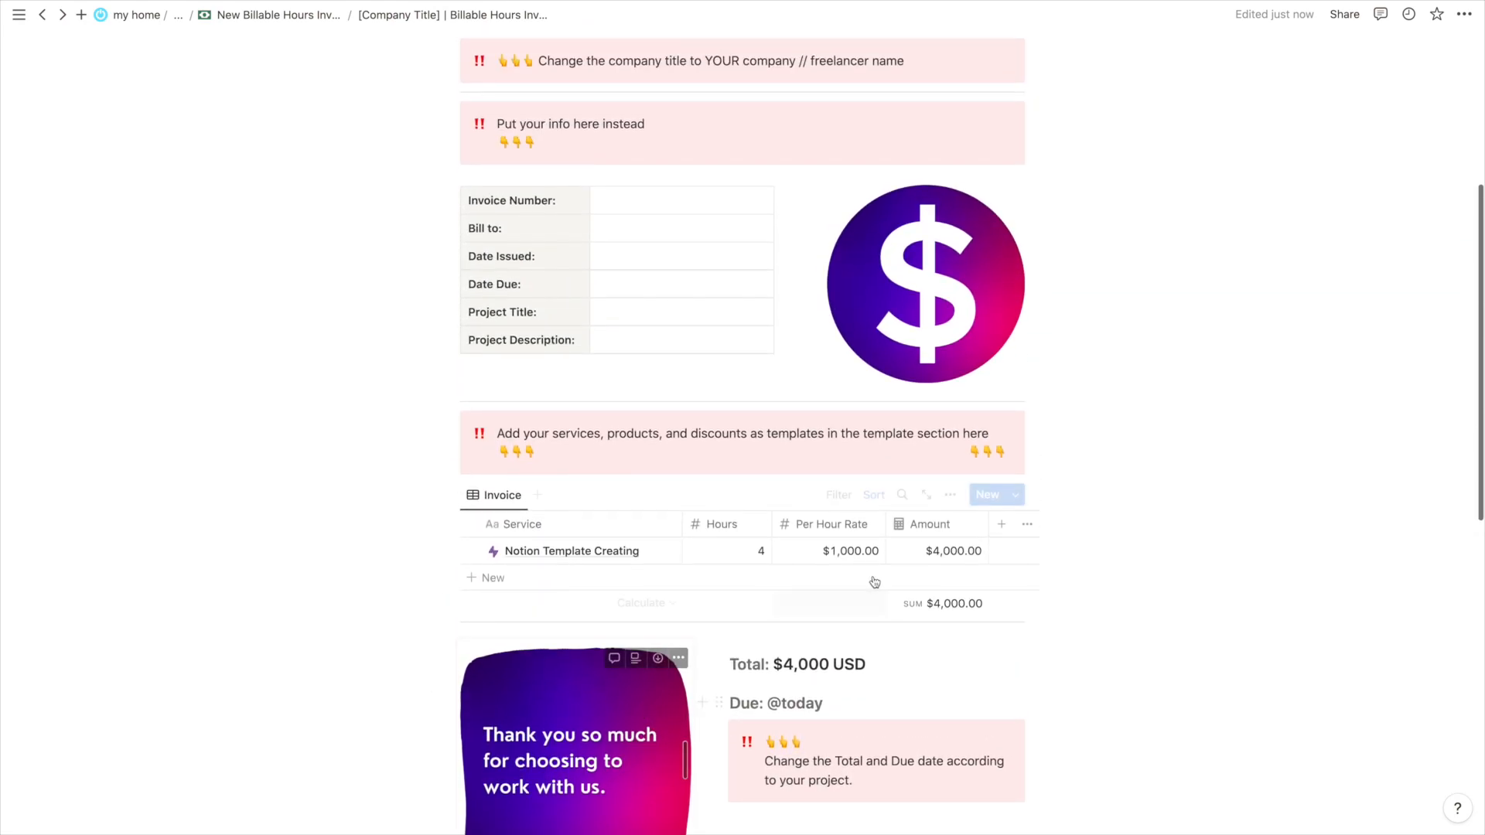
pyautogui.scroll(3, 726, 488)
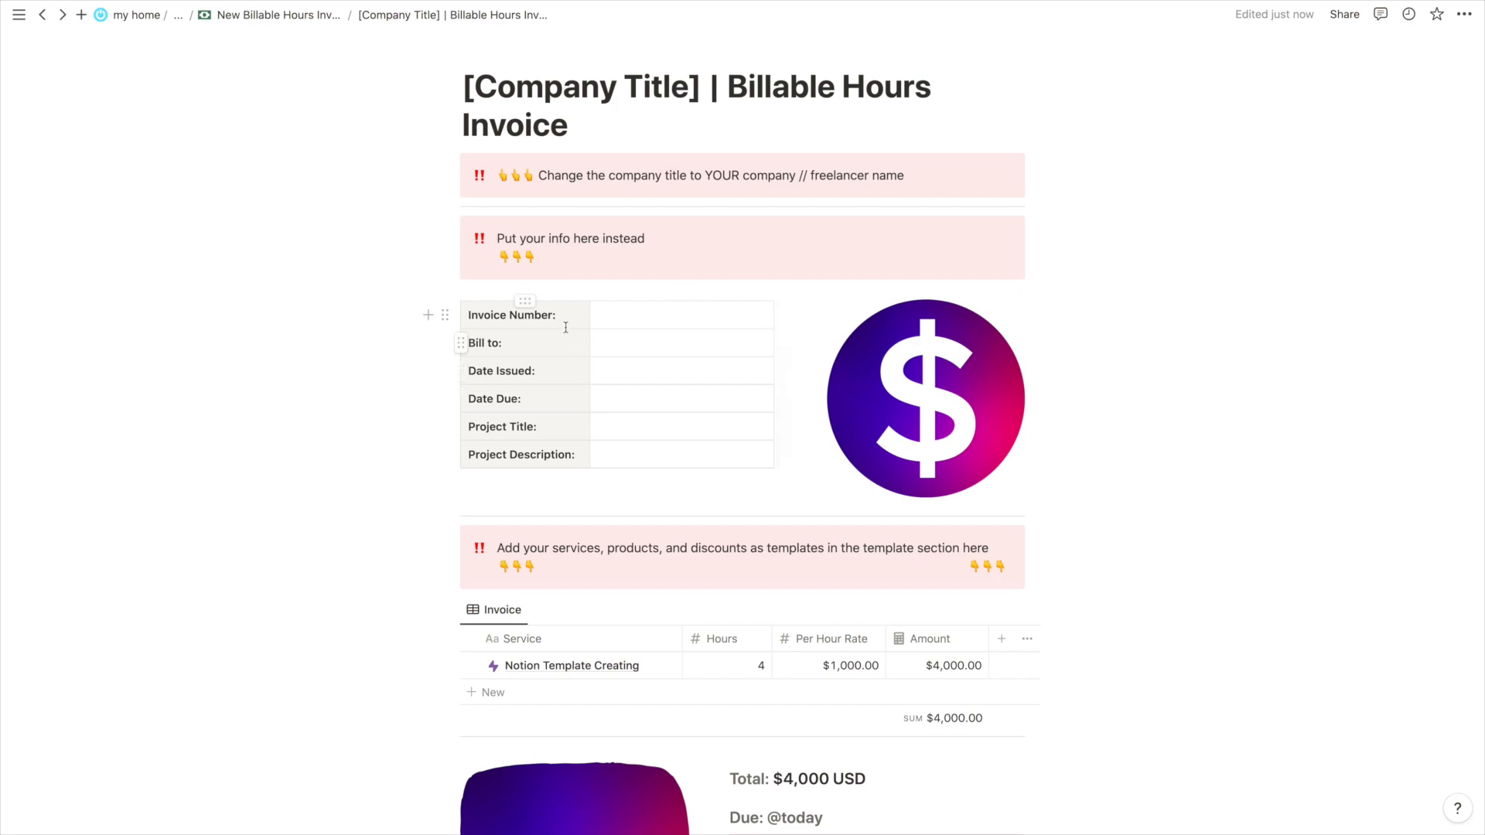
pyautogui.click(611, 313)
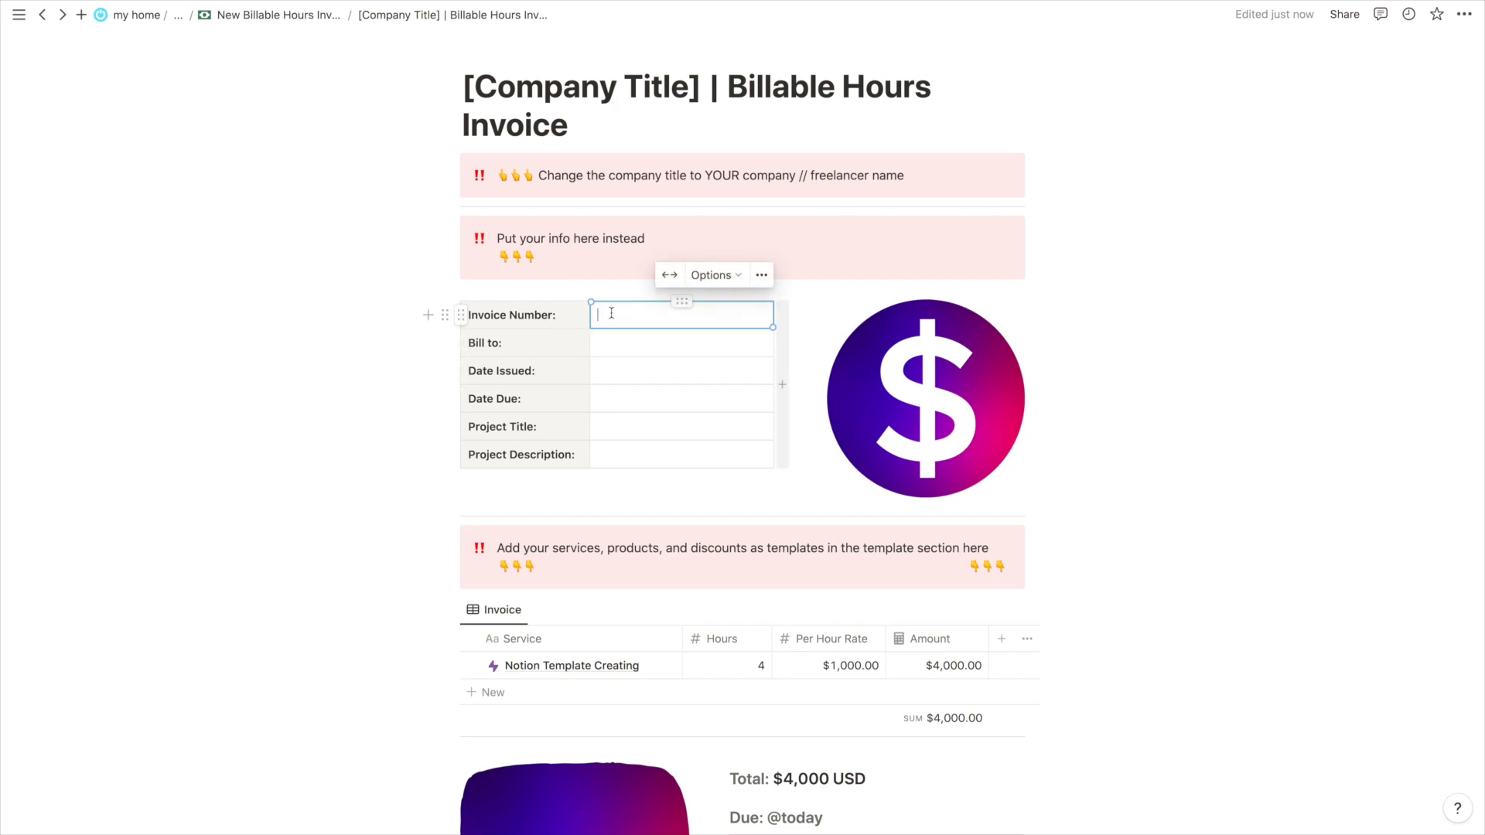
pyautogui.click(706, 362)
pyautogui.click(699, 343)
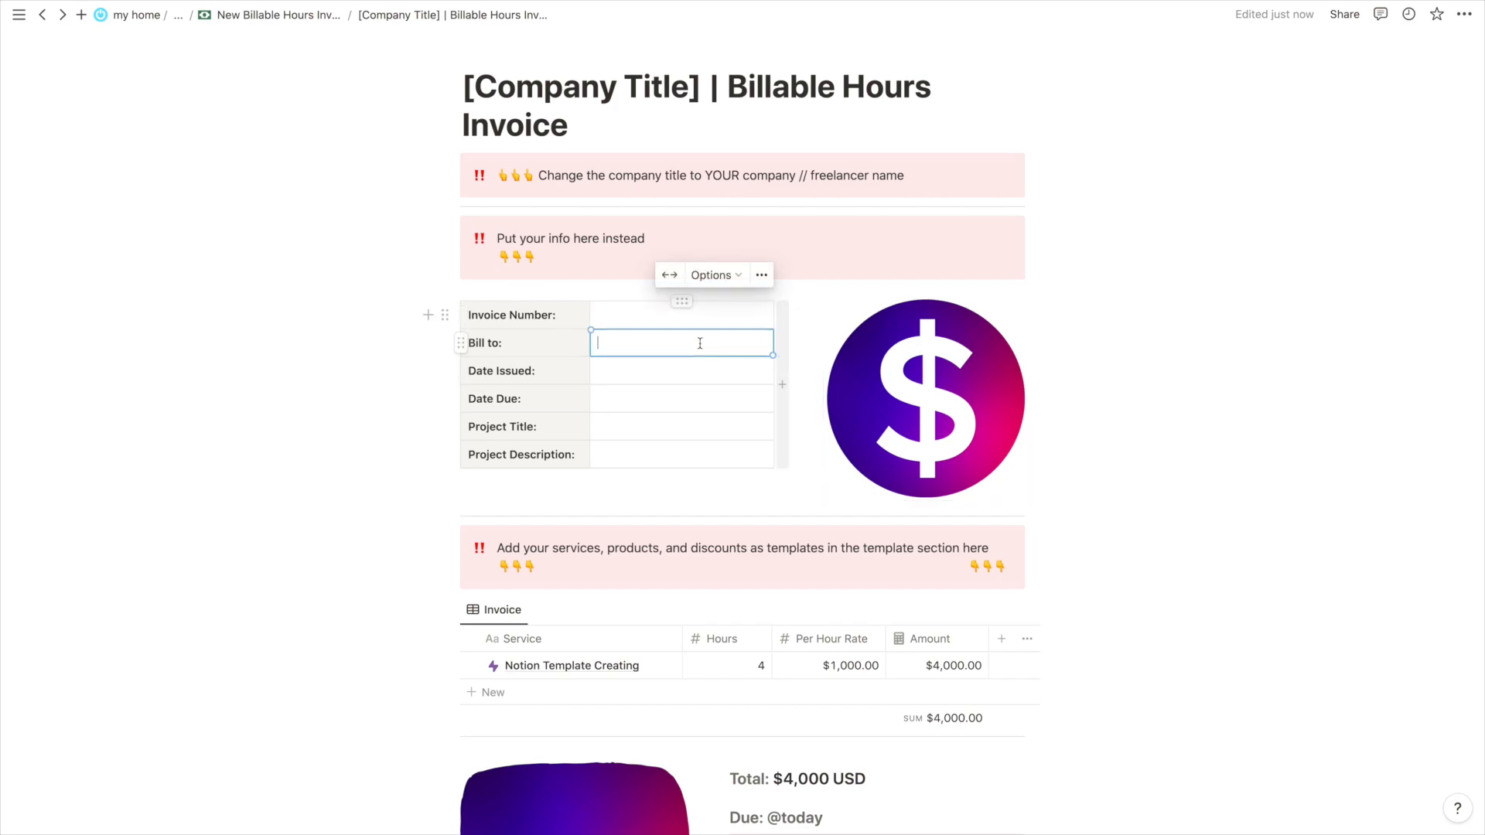
pyautogui.scroll(-1, 651, 360)
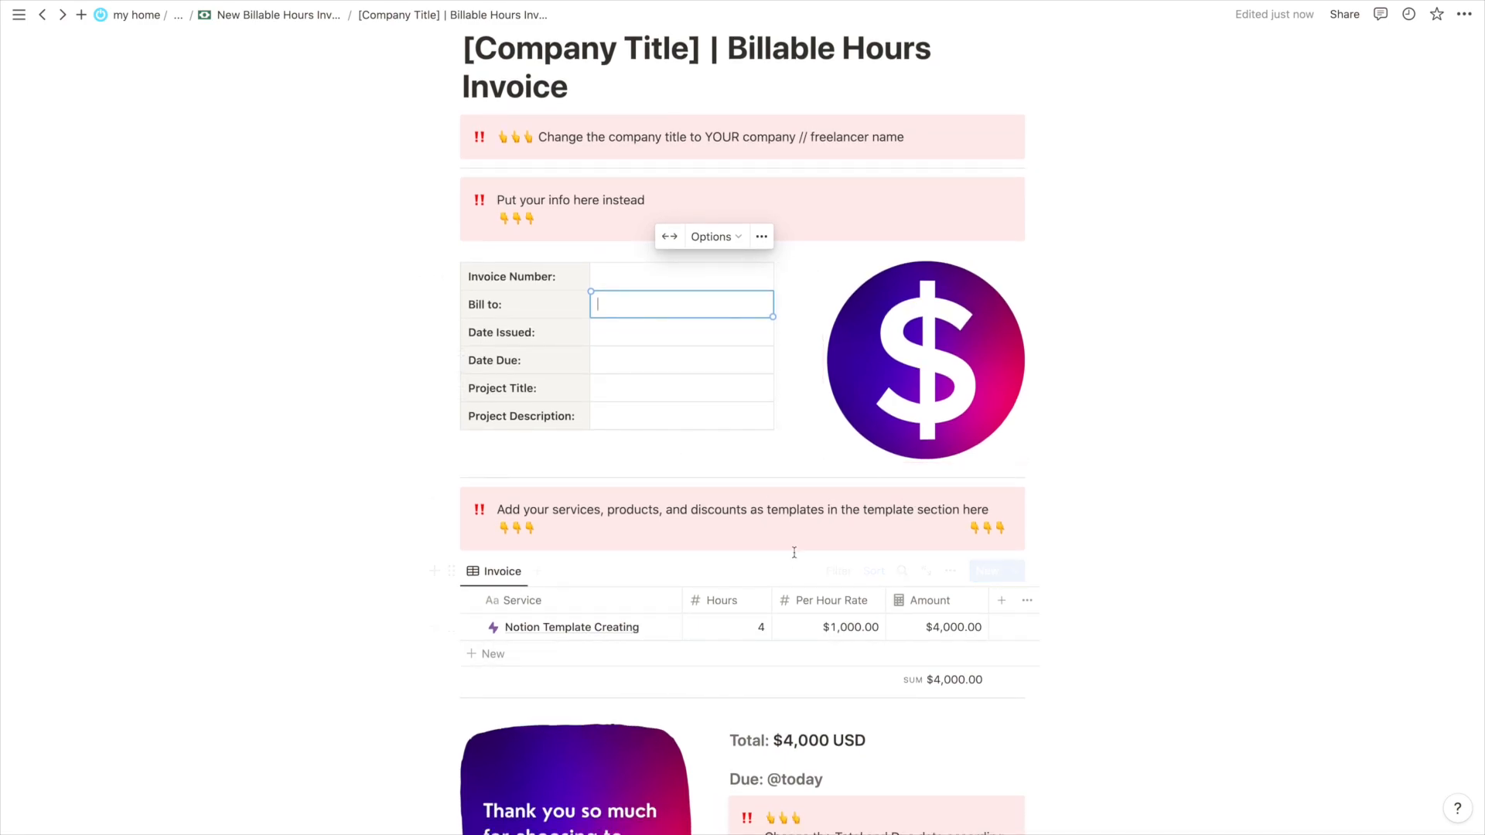
pyautogui.scroll(-2, 793, 555)
pyautogui.scroll(-1, 795, 558)
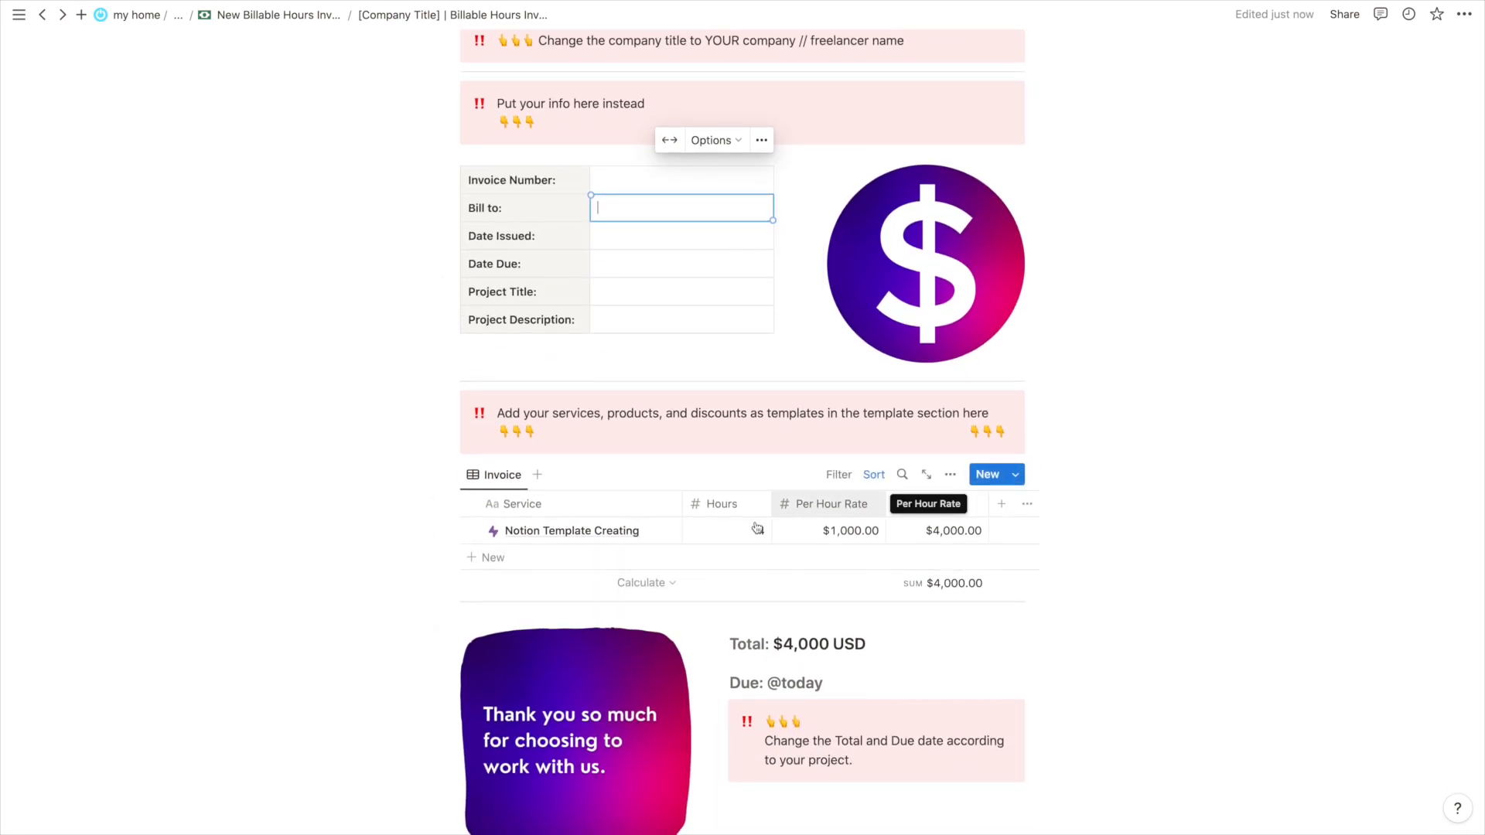
pyautogui.scroll(-1, 705, 539)
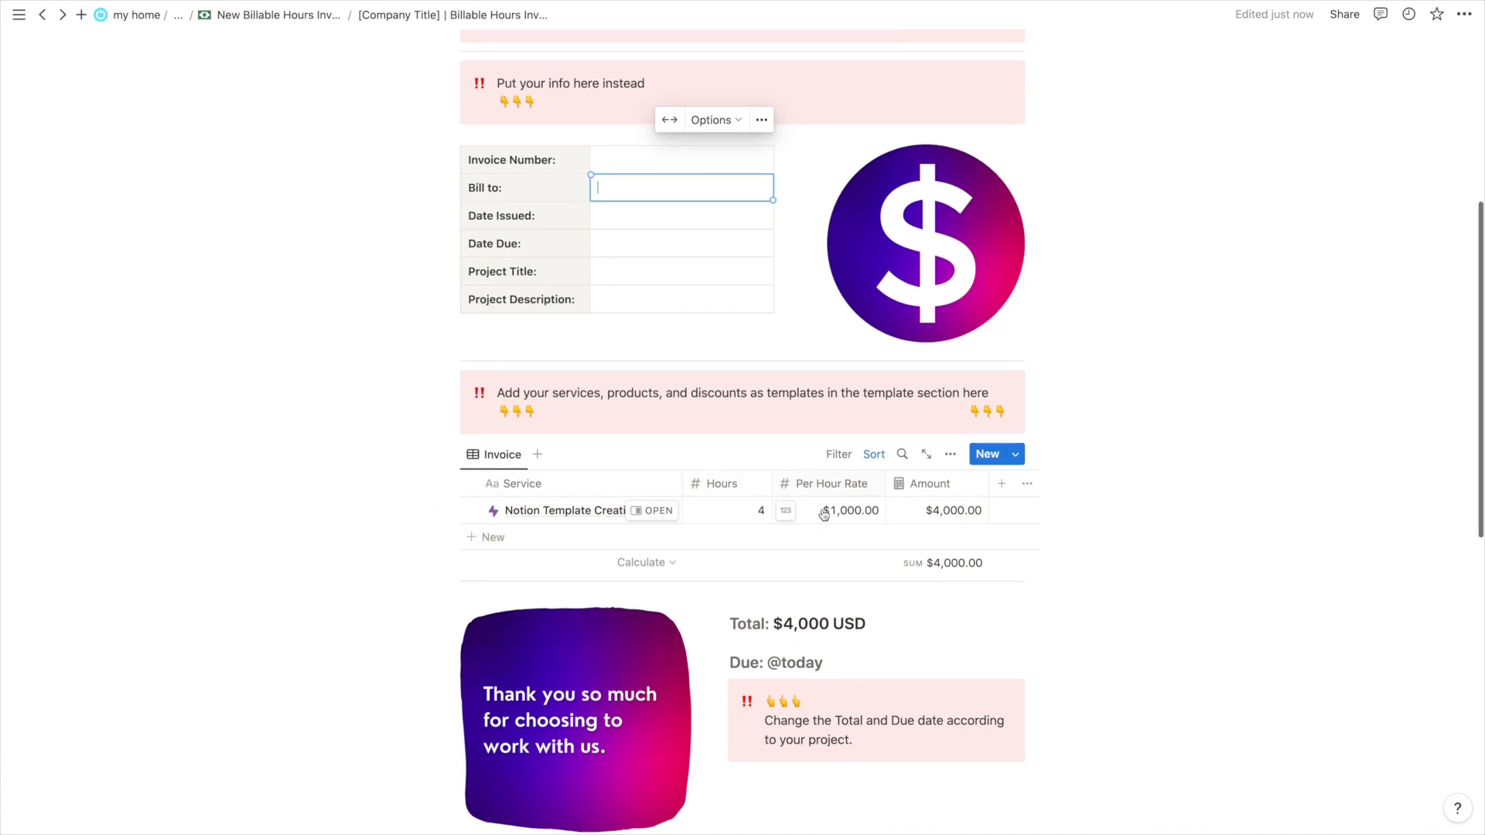
pyautogui.scroll(-4, 677, 563)
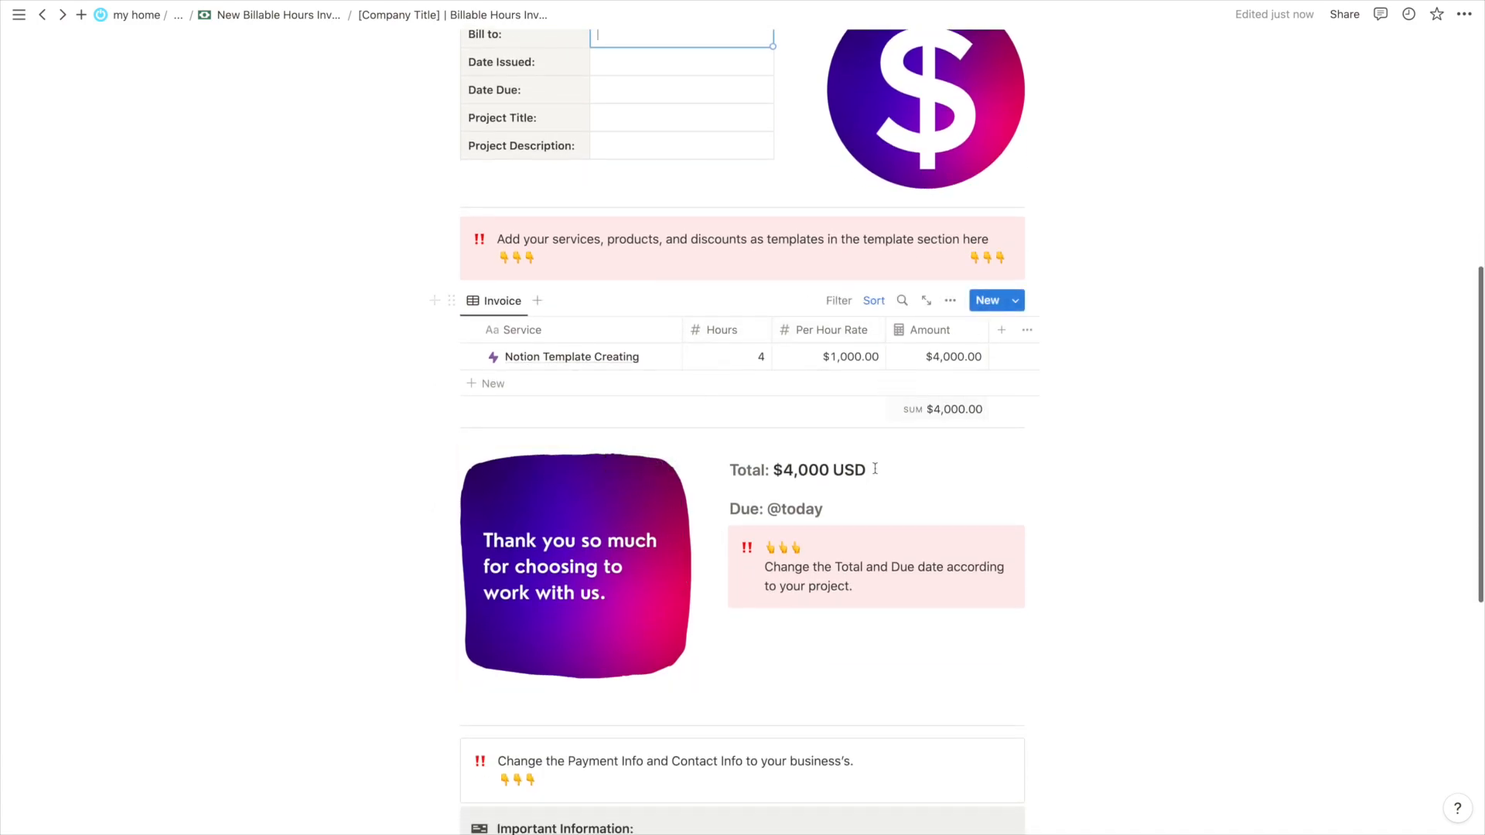
pyautogui.scroll(-10, 777, 336)
pyautogui.scroll(4, 771, 610)
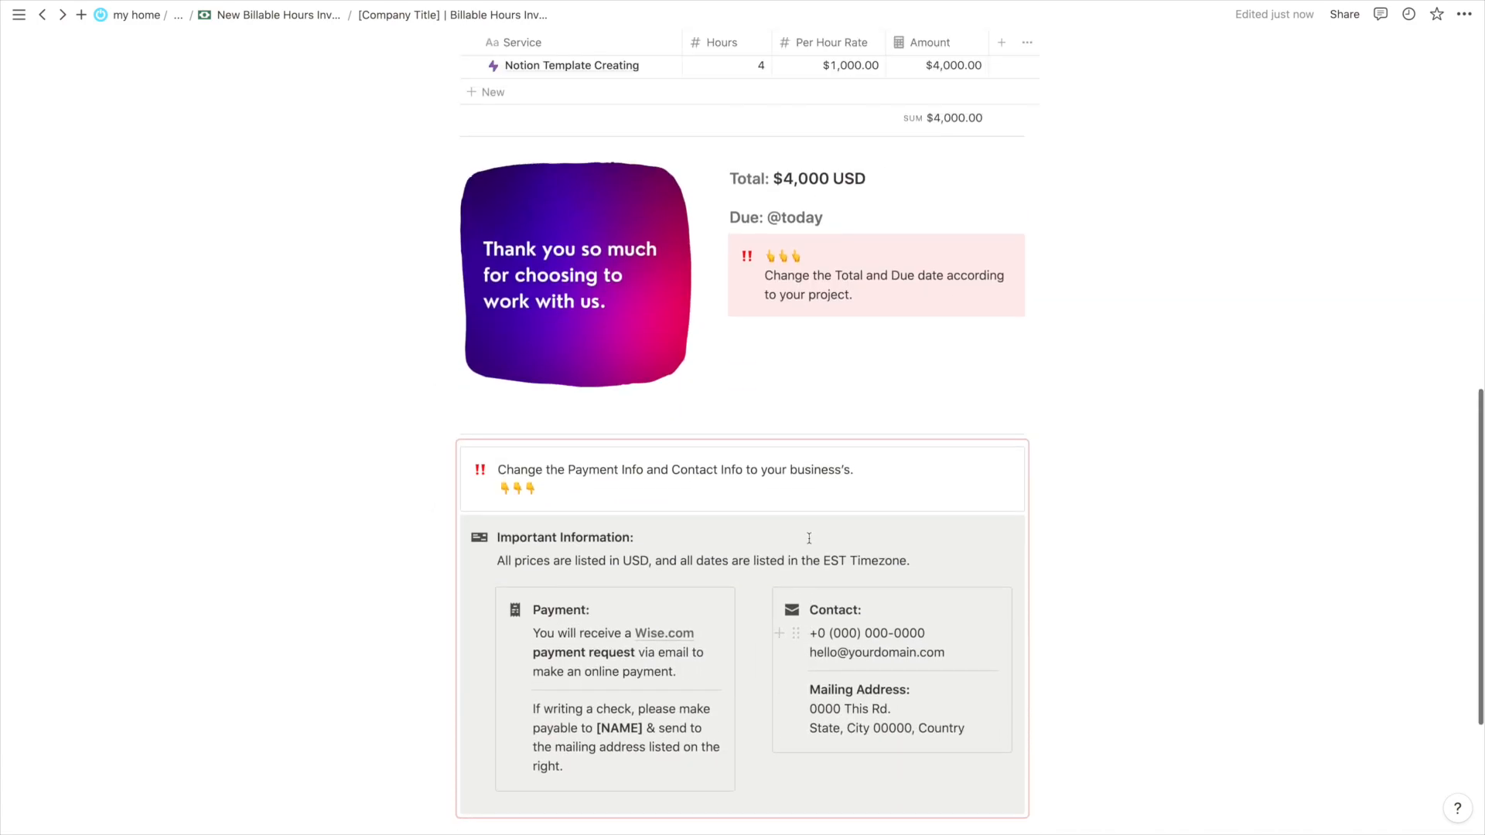
# Examine the payment and contact details in the Important Information block, and look over the details table again
pyautogui.scroll(-2, 770, 611)
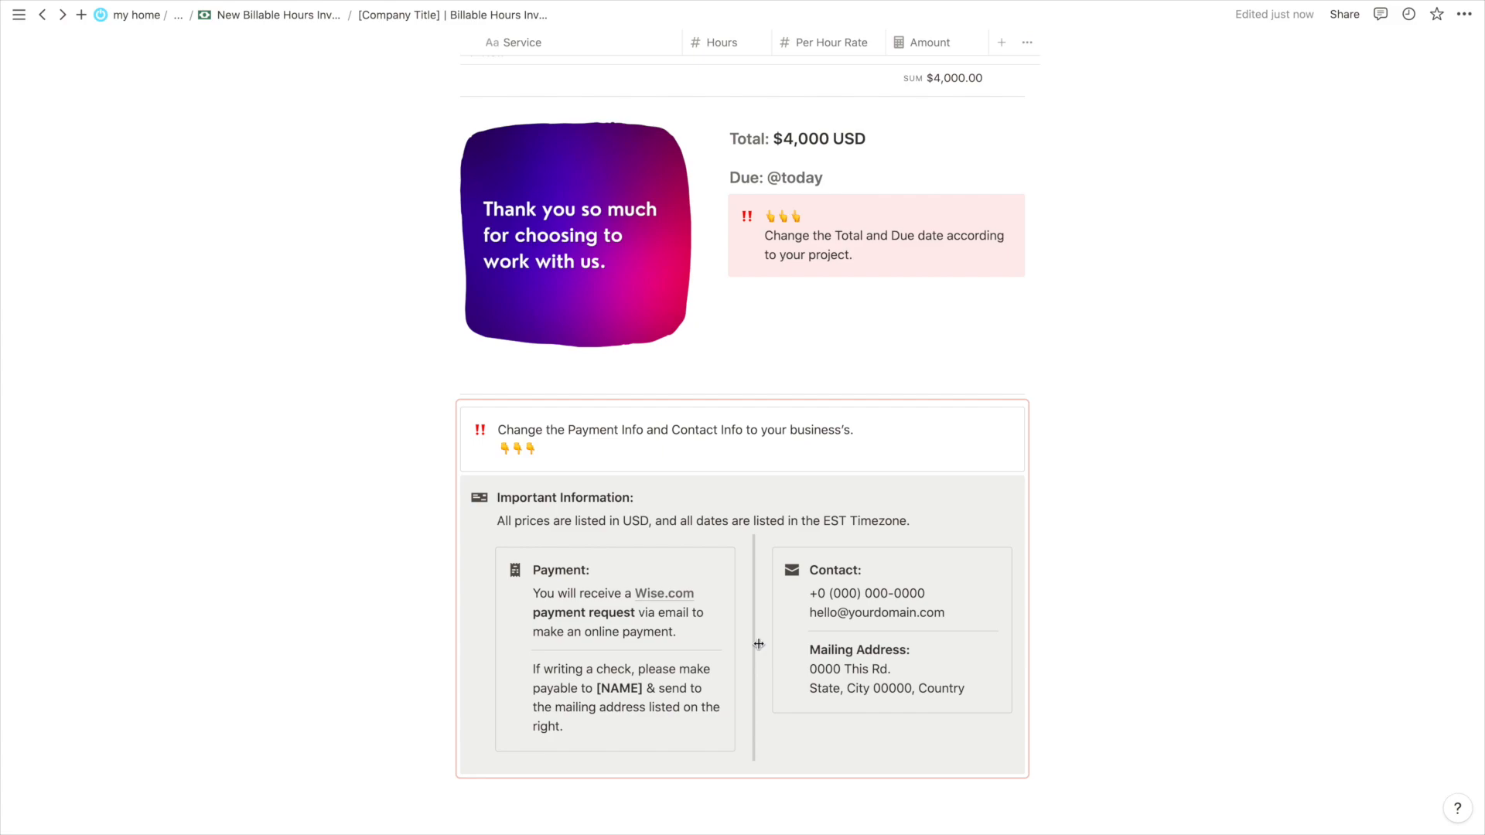
pyautogui.scroll(-1, 759, 643)
pyautogui.scroll(-1, 604, 568)
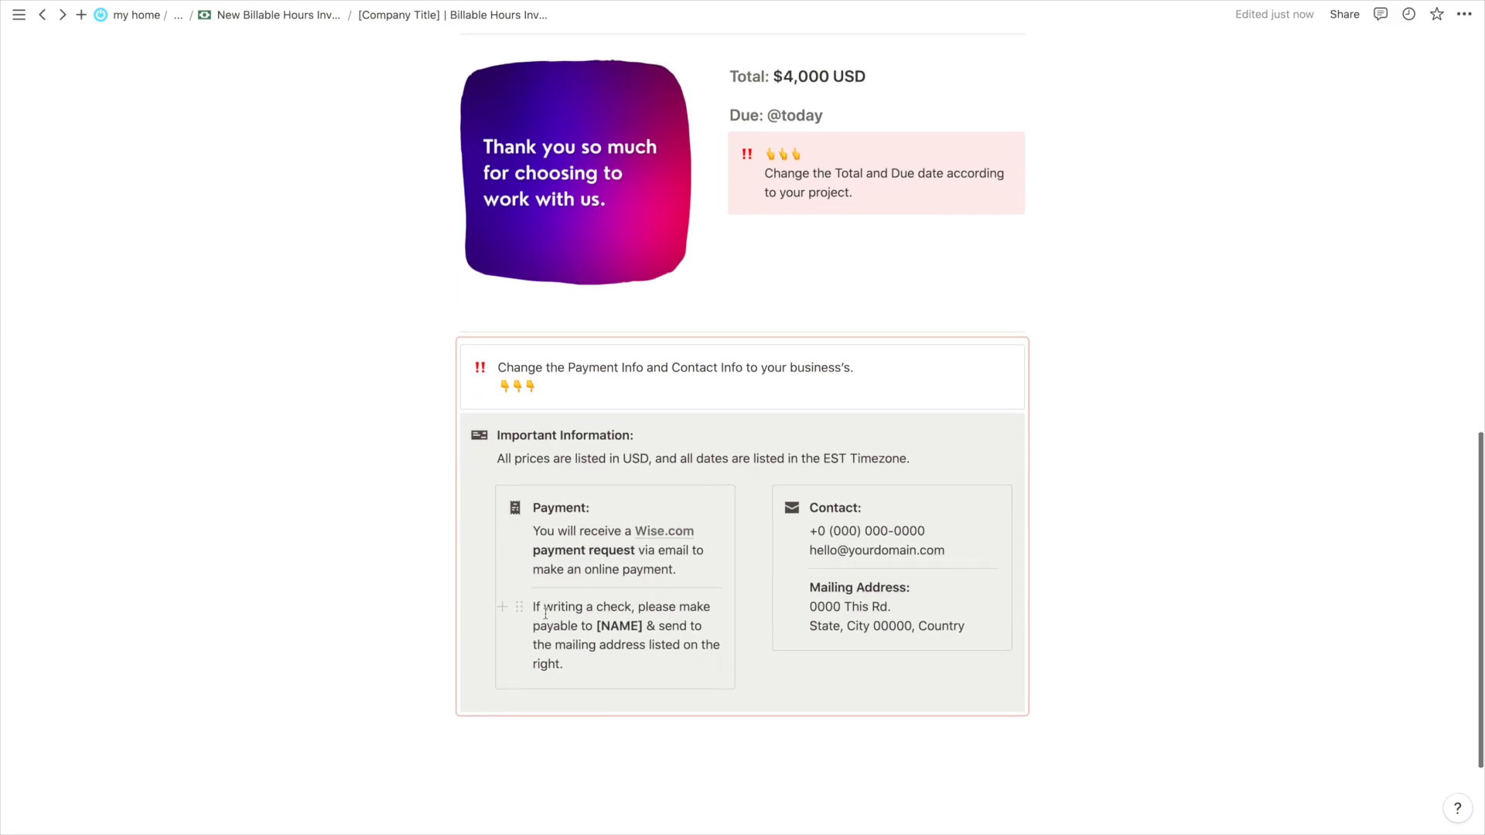
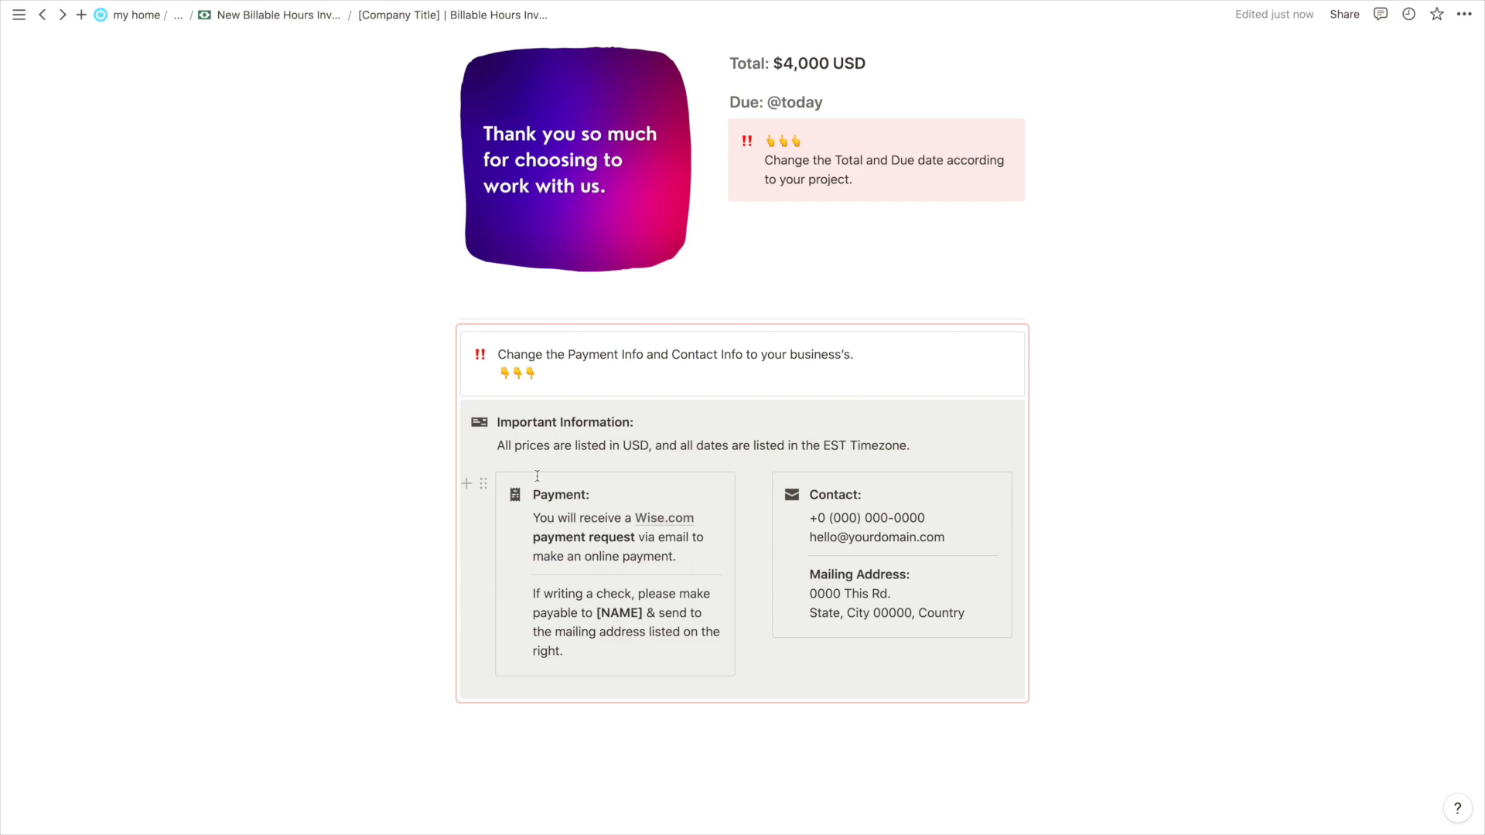
pyautogui.scroll(2, 537, 476)
pyautogui.scroll(-1, 550, 478)
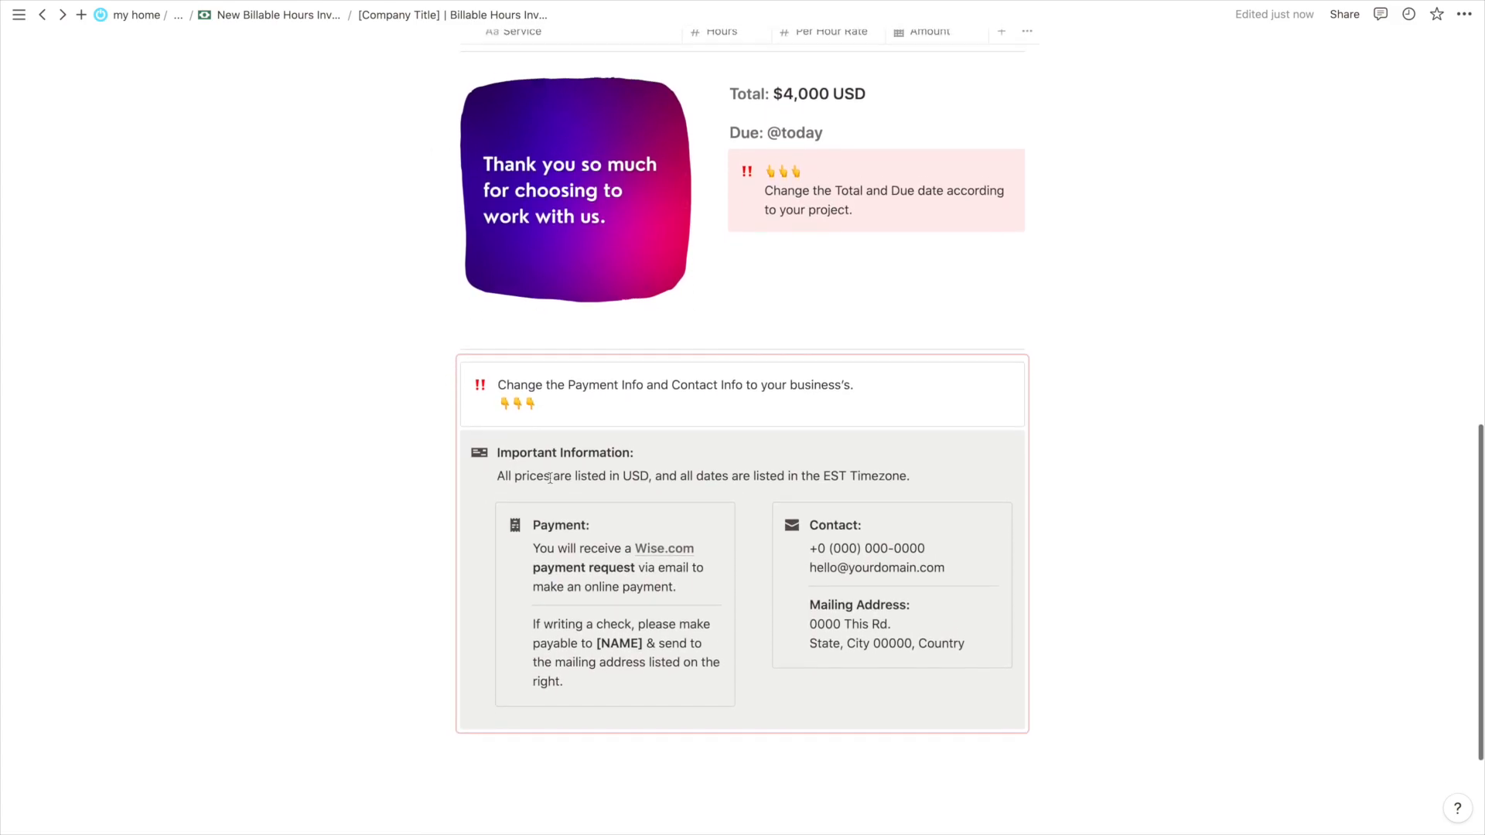
pyautogui.scroll(-1, 550, 478)
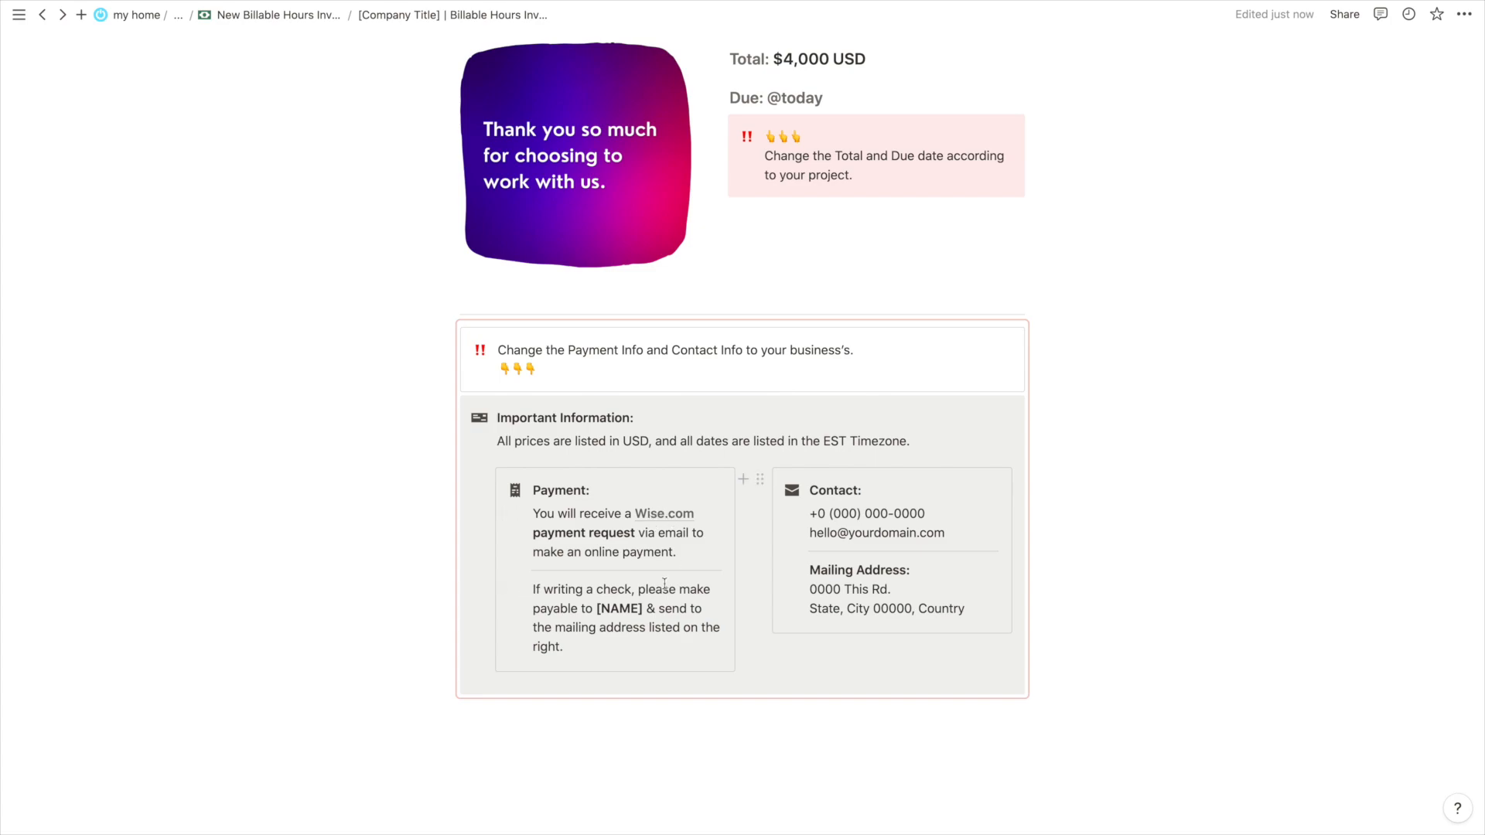
pyautogui.scroll(10, 665, 583)
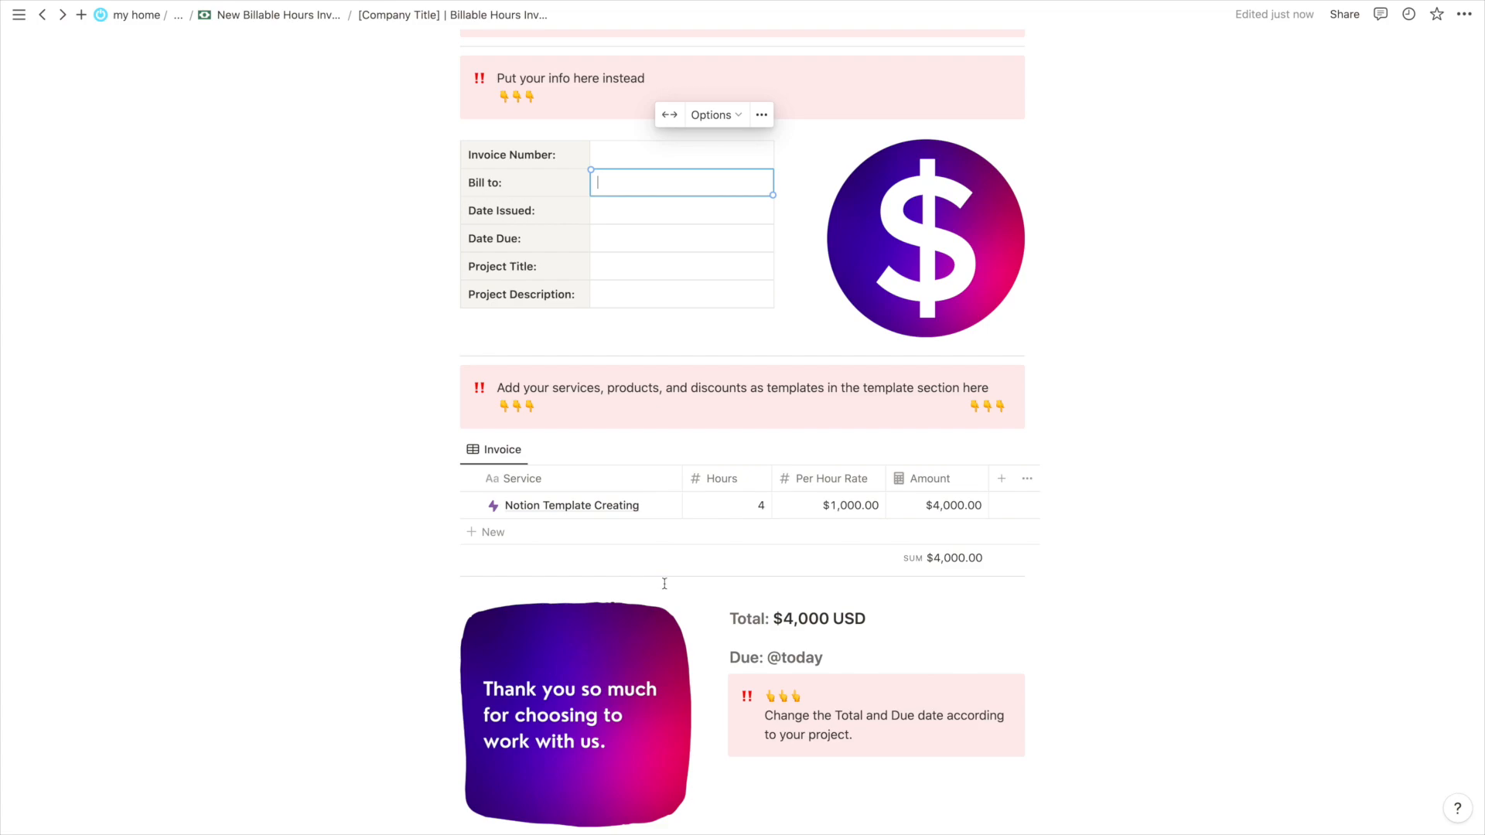
pyautogui.scroll(3, 712, 526)
pyautogui.click(757, 459)
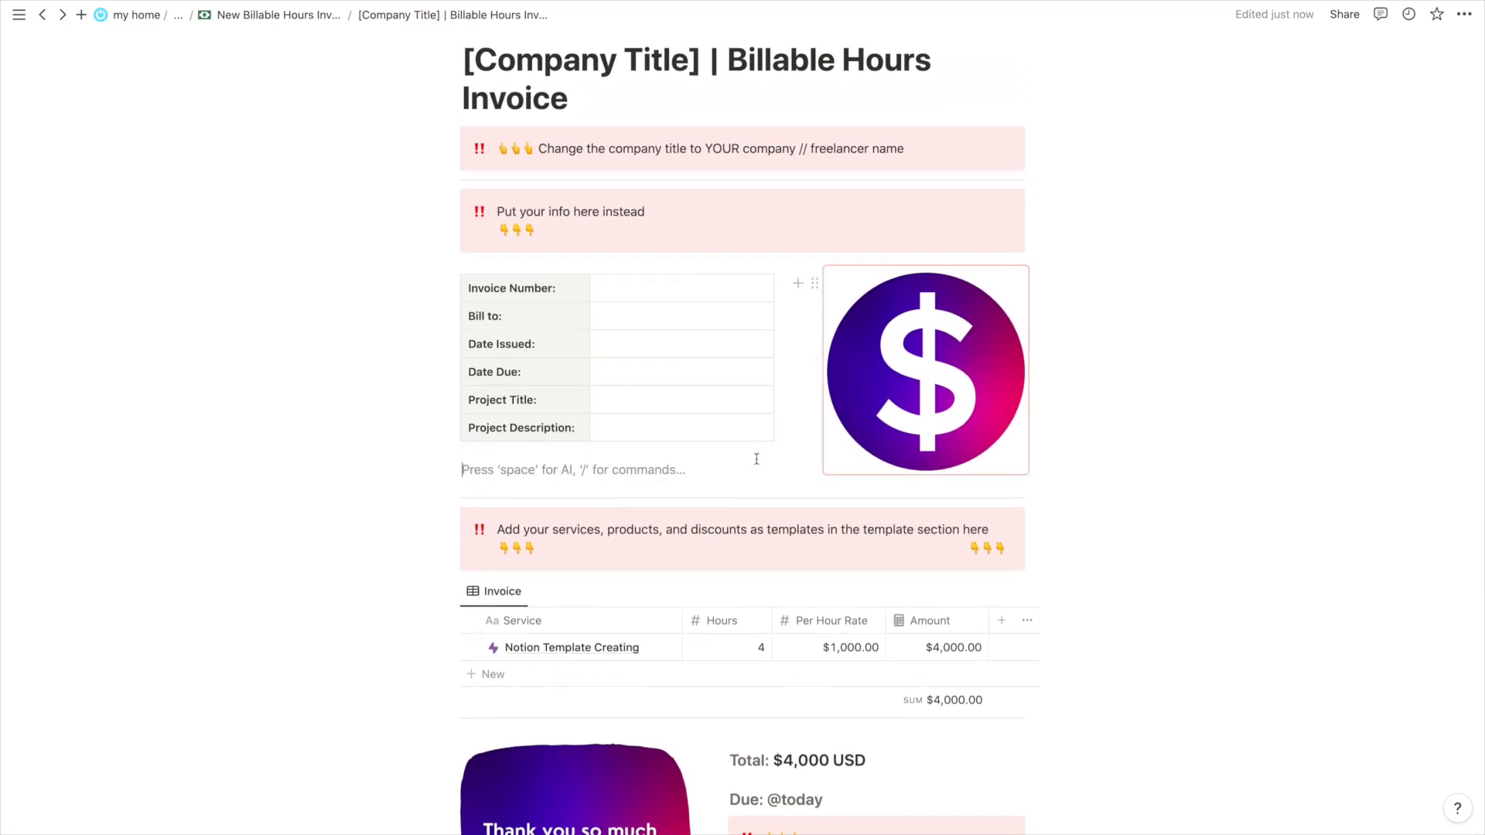
pyautogui.scroll(-1, 833, 554)
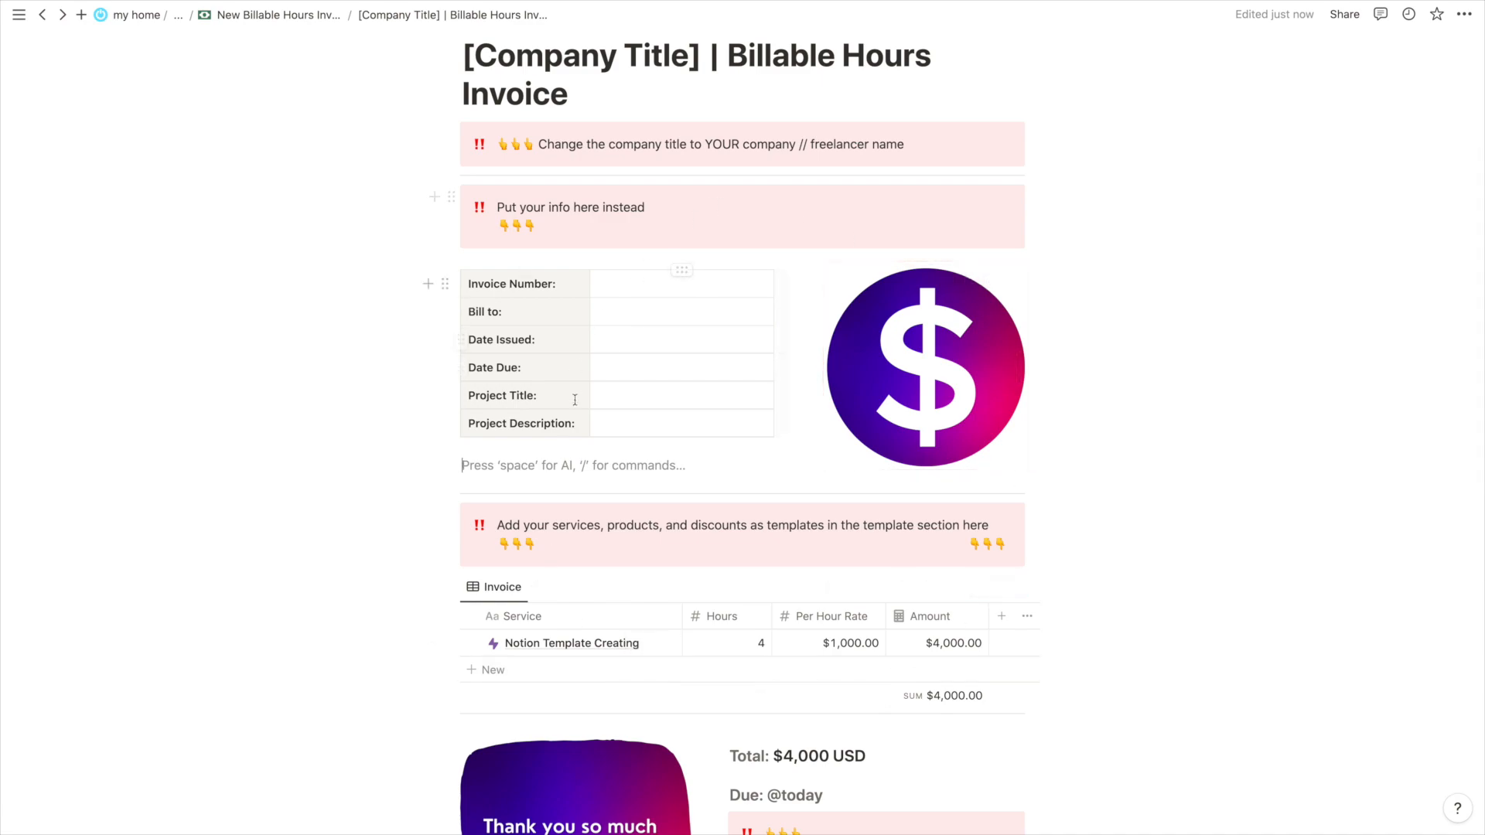
# Return to the Advanced Invoices + Receipts Template page and expand the Invoices list of editable templates
pyautogui.scroll(5, 575, 400)
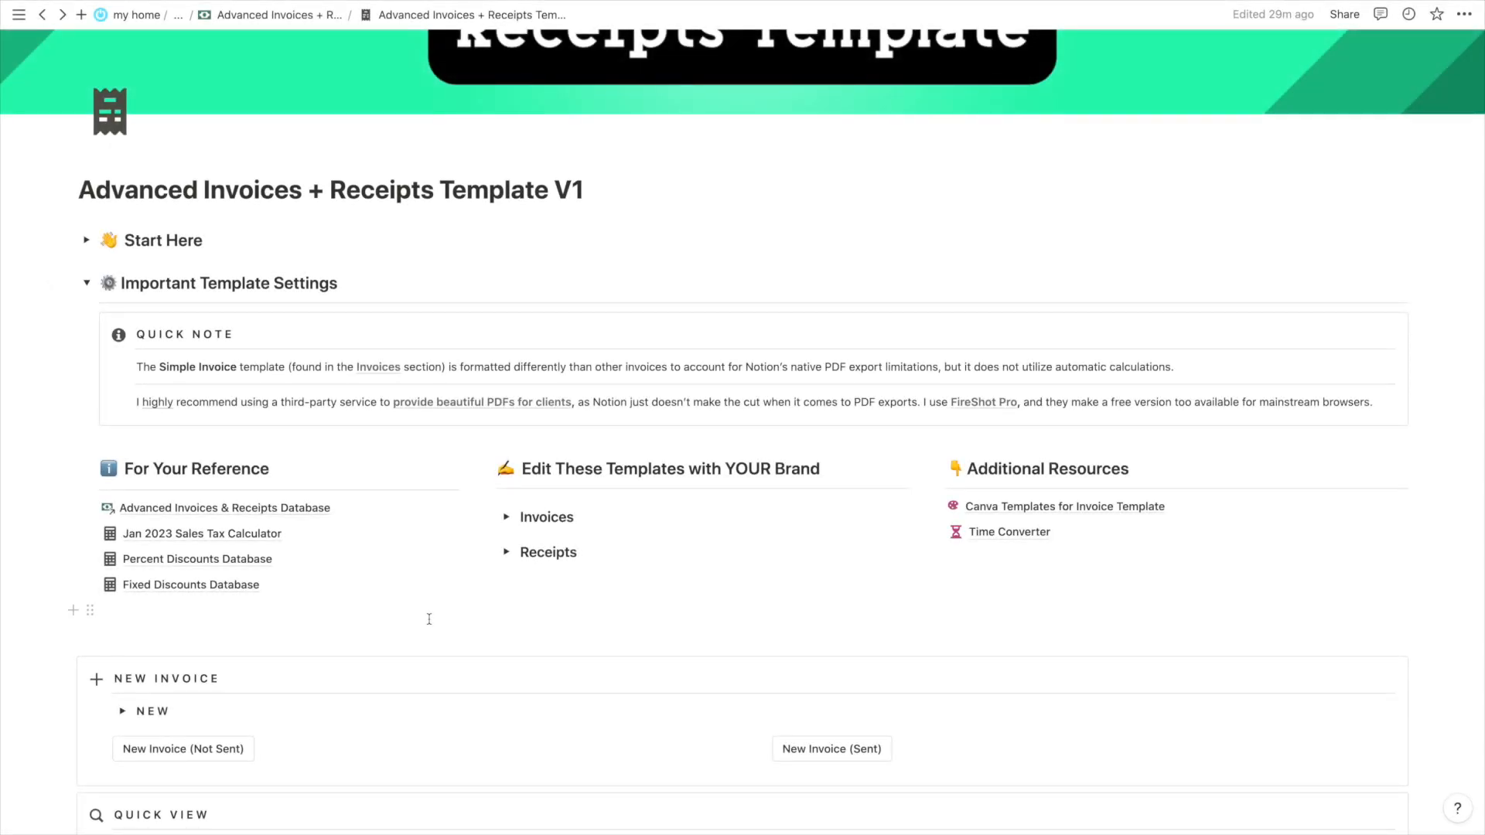
pyautogui.click(506, 517)
pyautogui.scroll(-3, 509, 517)
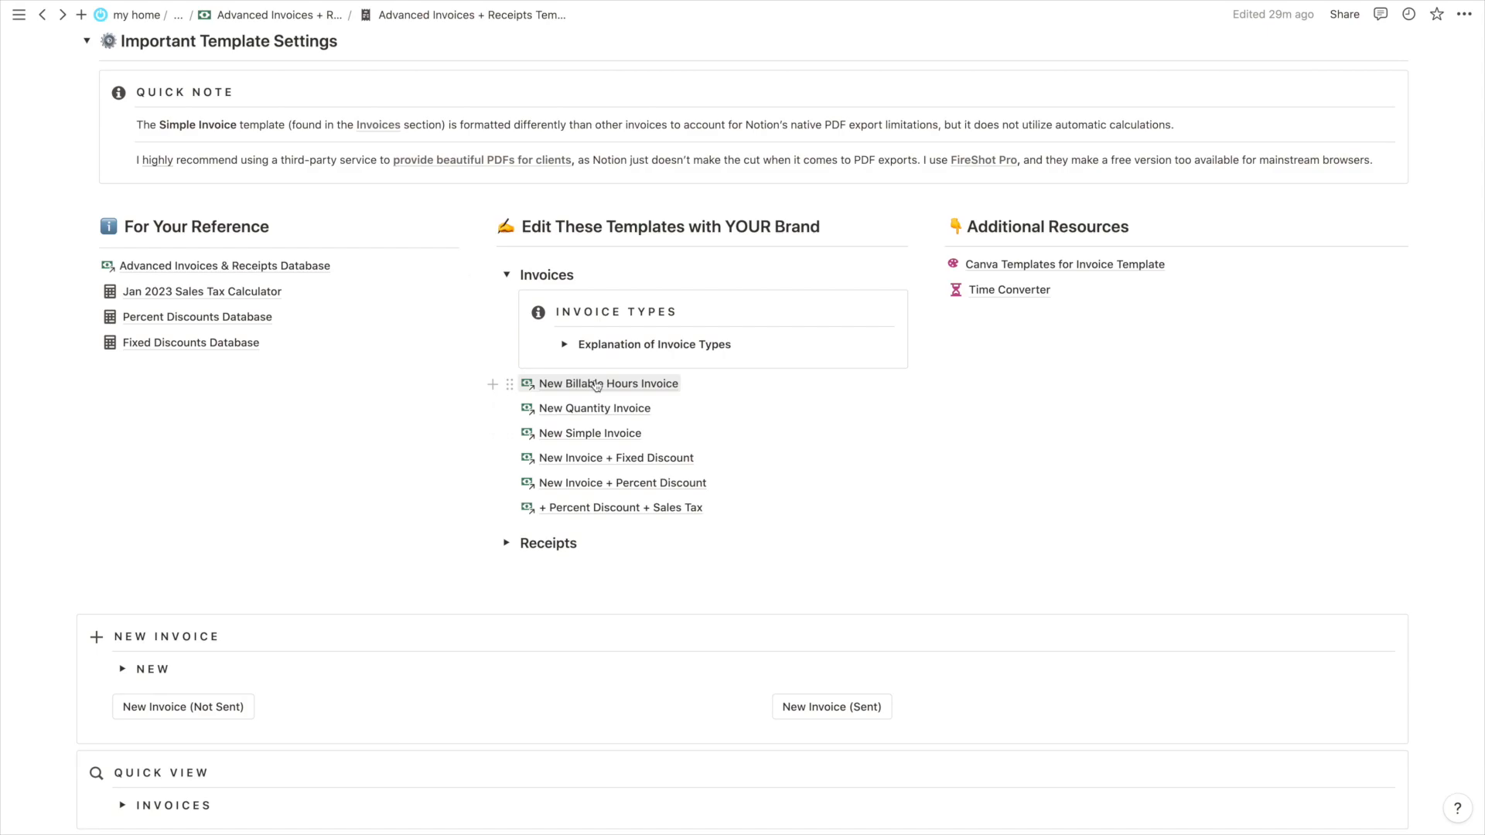
pyautogui.scroll(-4, 596, 385)
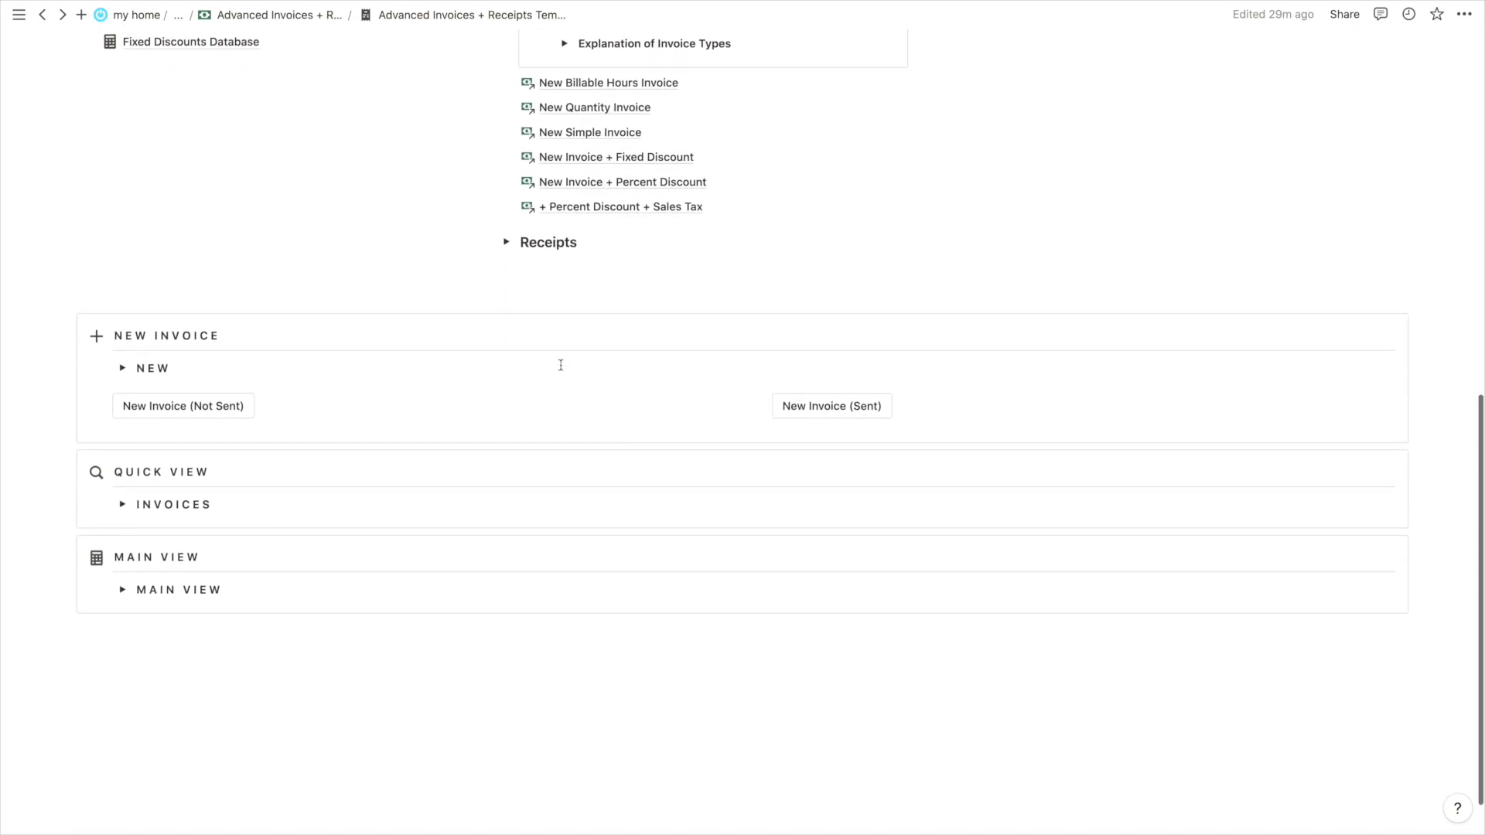
# Expand the Main View section and inspect the filter rule and columns of its ADD view
pyautogui.click(122, 574)
pyautogui.scroll(-2, 128, 580)
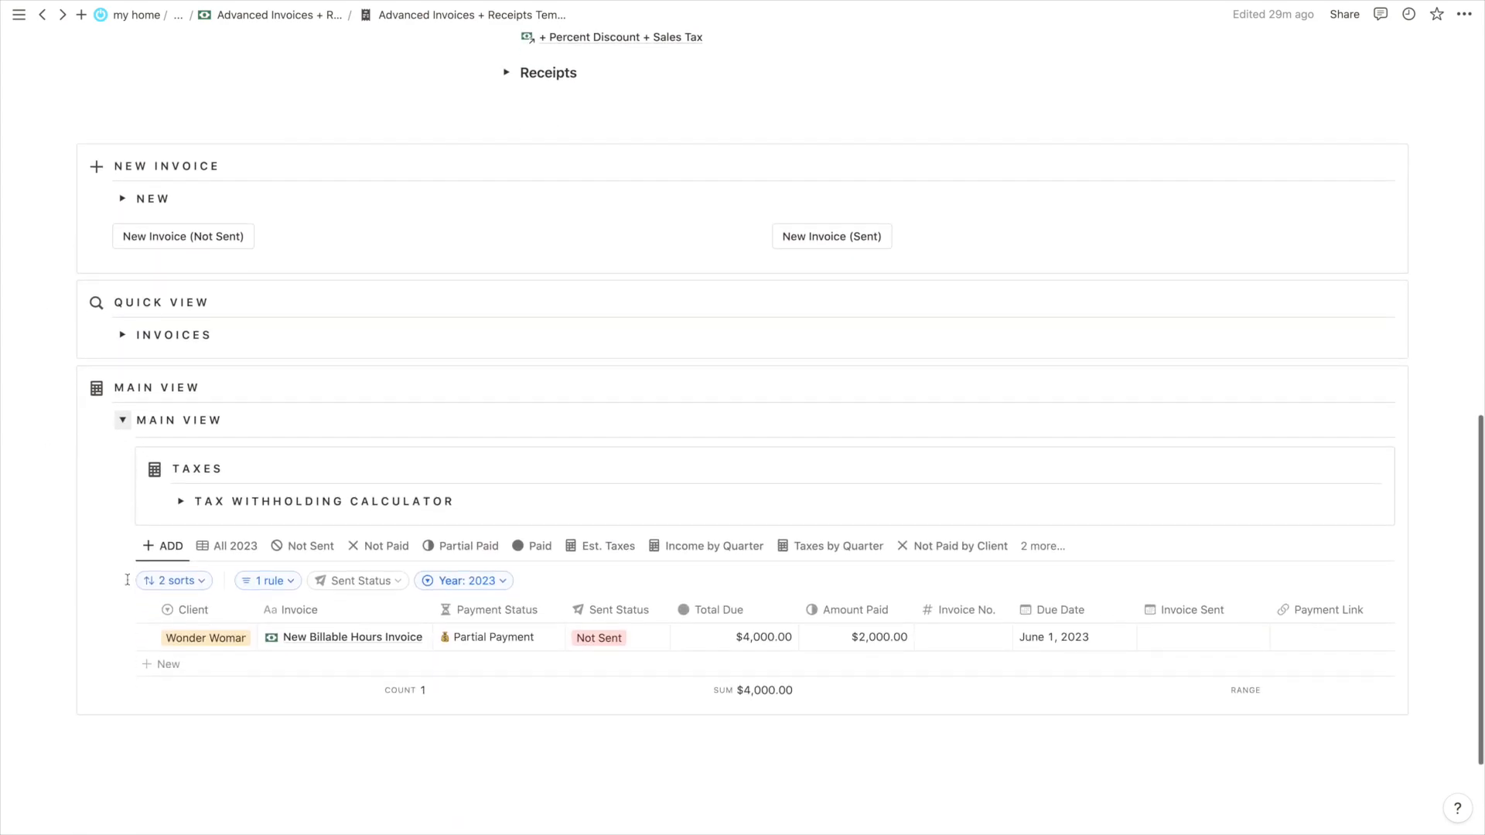
pyautogui.scroll(-1, 127, 580)
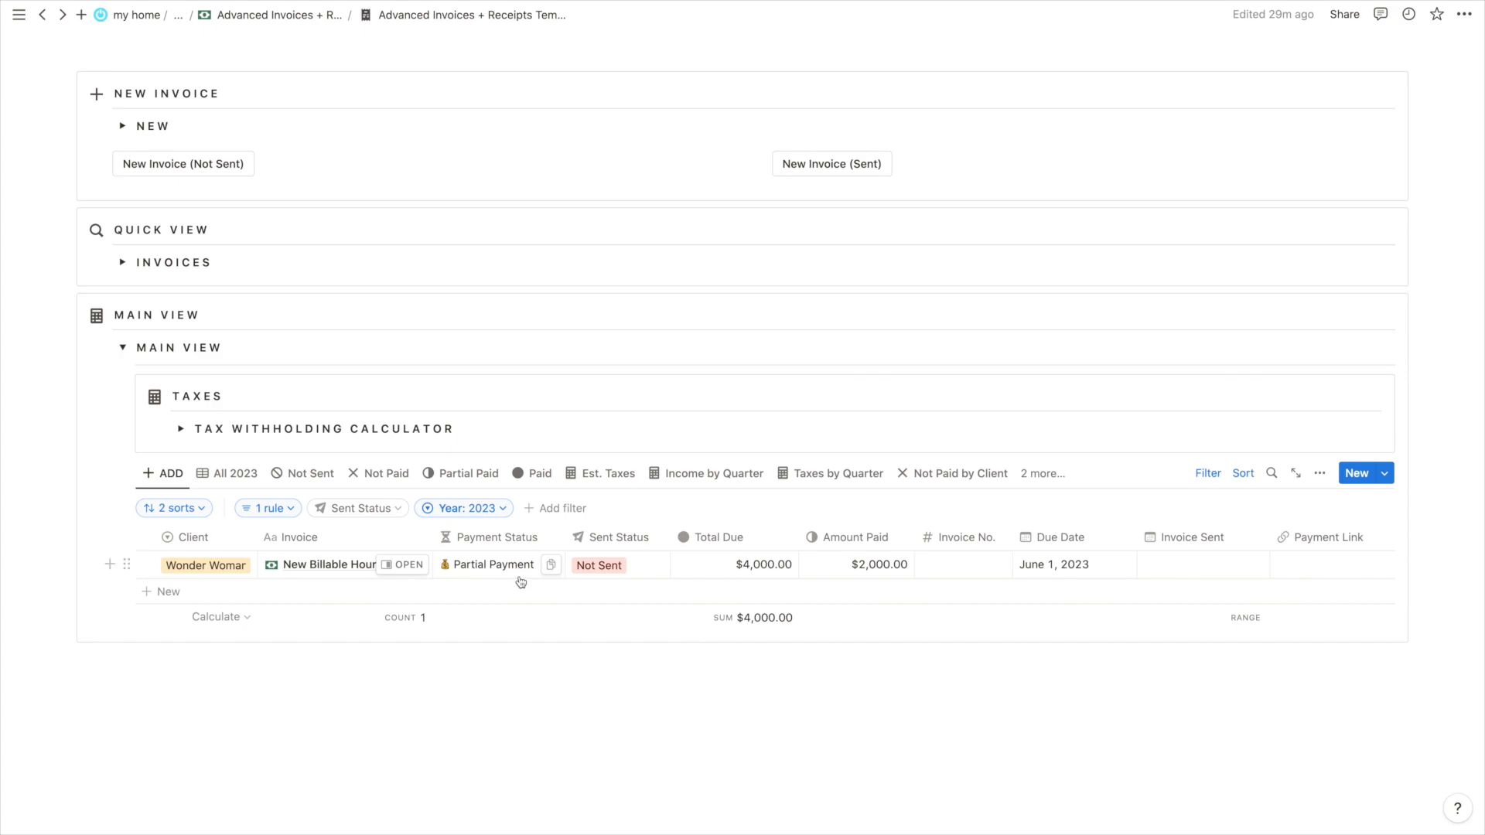
pyautogui.click(263, 509)
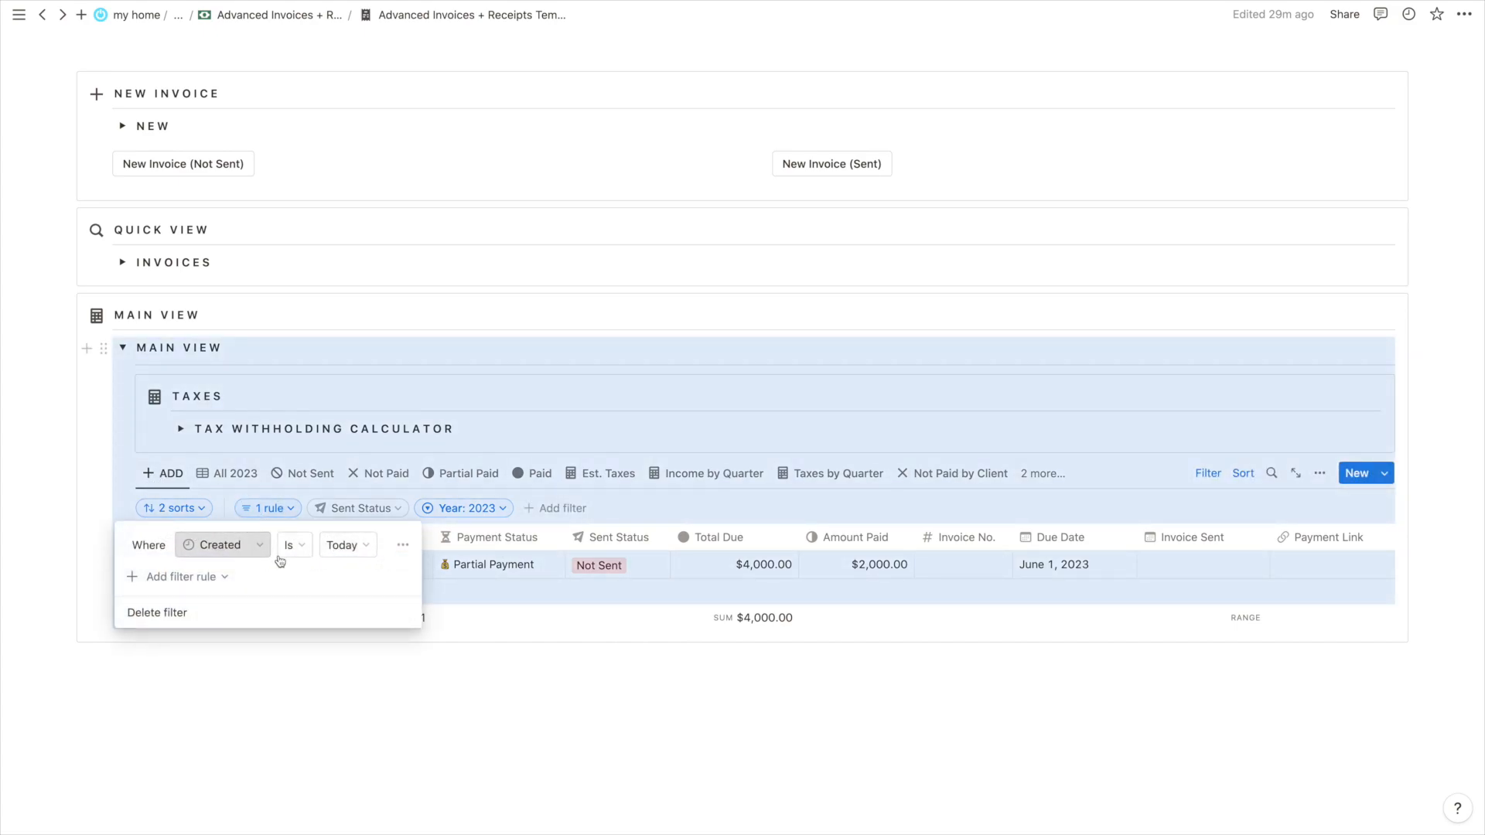
pyautogui.click(312, 749)
pyautogui.hscroll(5, 882, 574)
pyautogui.hscroll(-5, 882, 575)
# Open the New Billable Hours Invoice record in side peek and go to its [Company Title] | Billable Hours Invoice page
pyautogui.moveTo(402, 568)
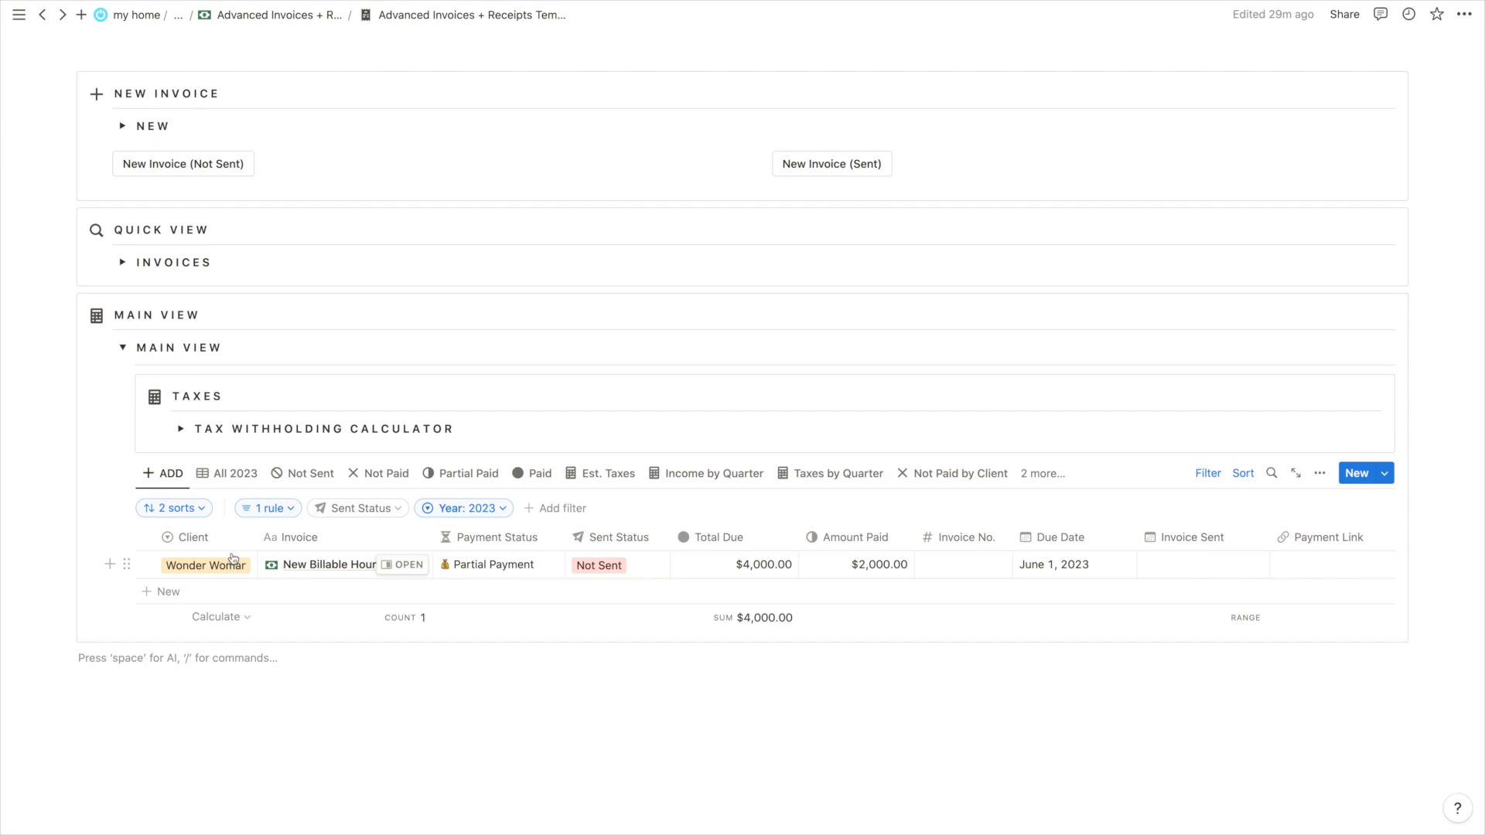
pyautogui.click(404, 566)
pyautogui.scroll(-7, 1046, 607)
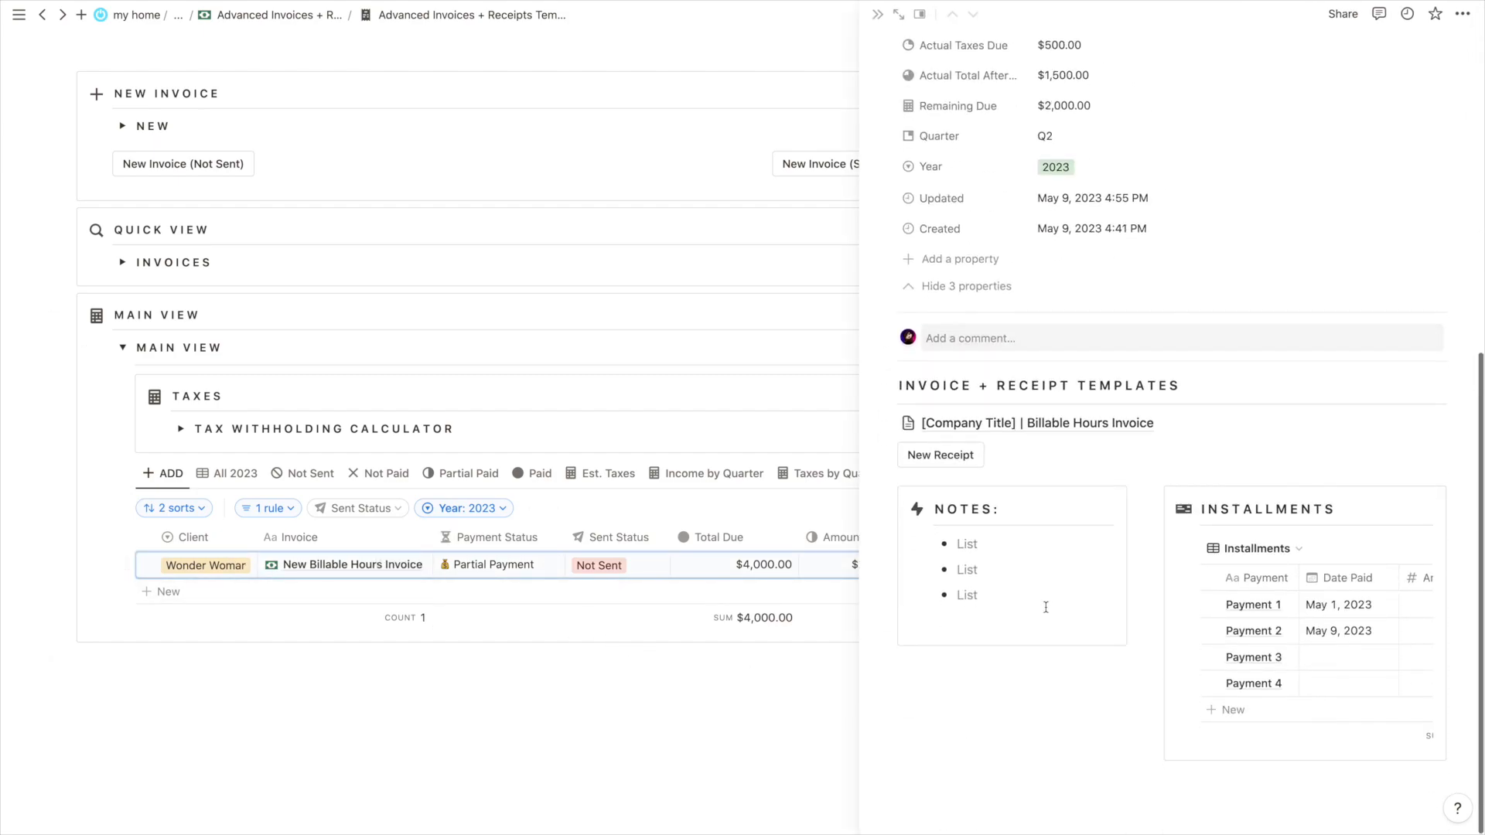
pyautogui.click(1100, 424)
pyautogui.scroll(-3, 1083, 673)
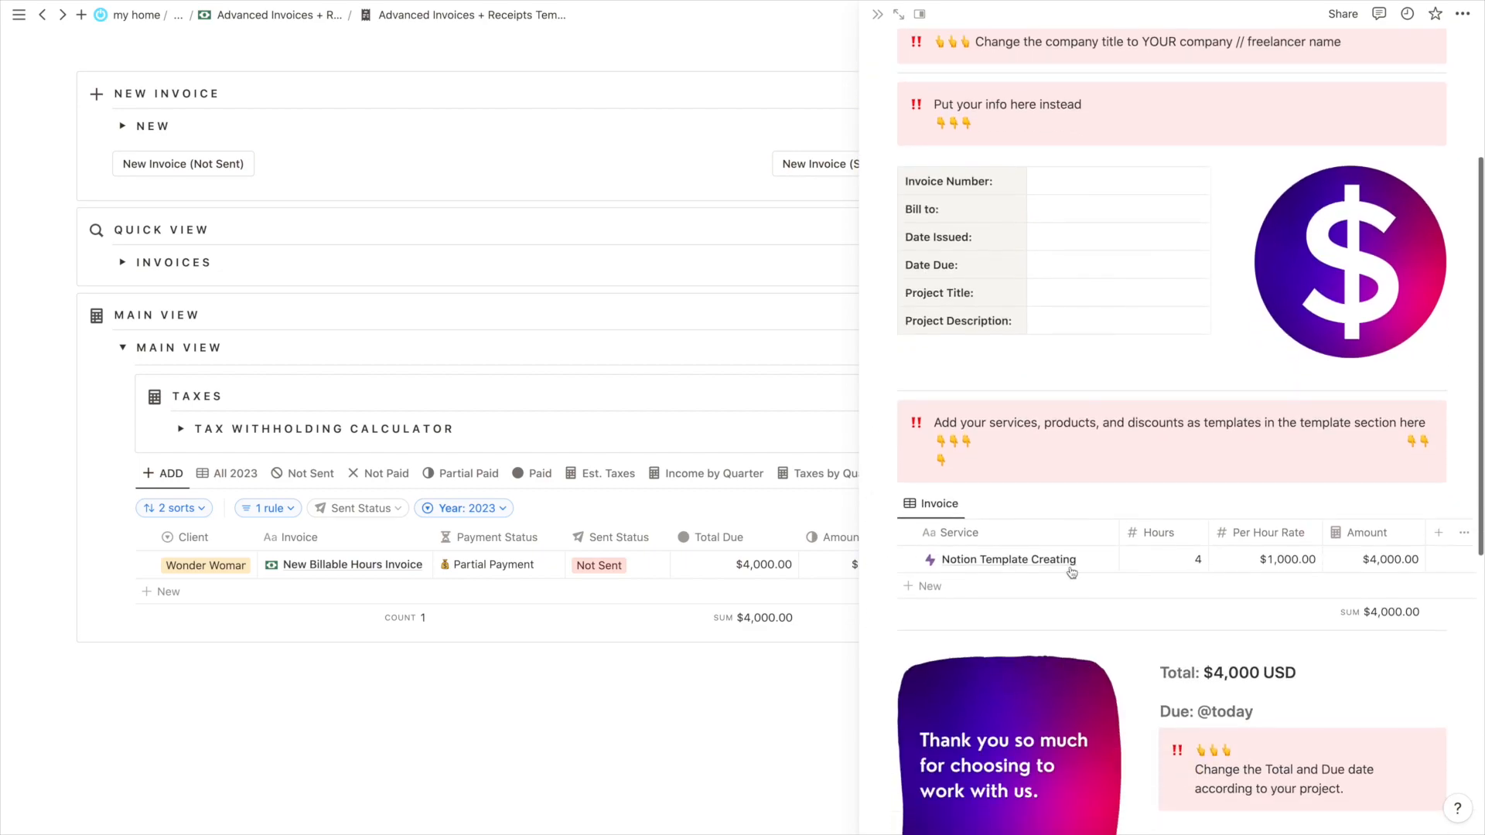
# Fill in the details table with Invoice Number NO111000 and Bill to Wonder Woman
pyautogui.click(1073, 188)
pyautogui.write('NO111000')
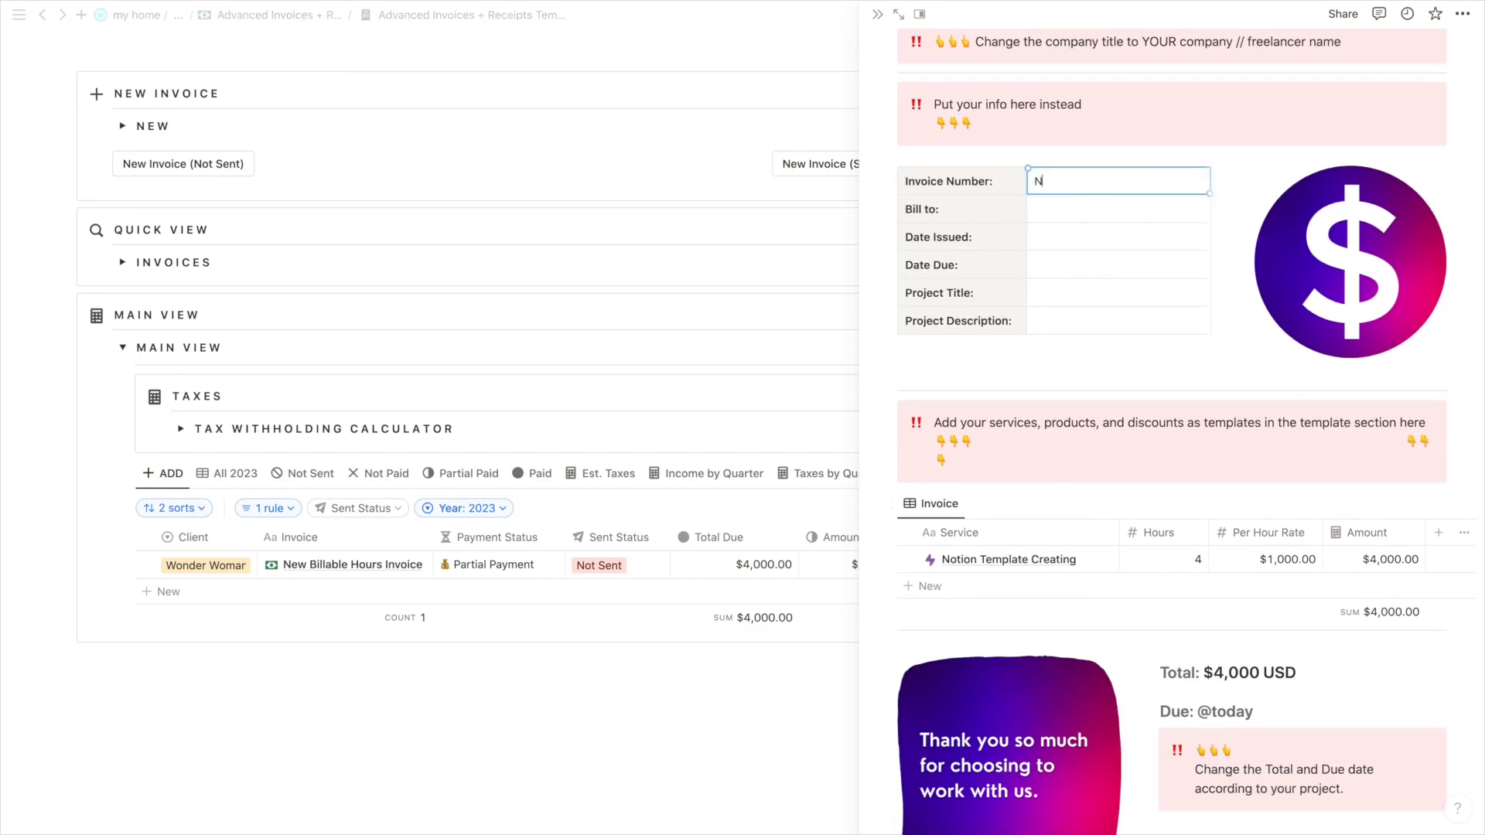
pyautogui.click(1085, 209)
pyautogui.write('Qo')
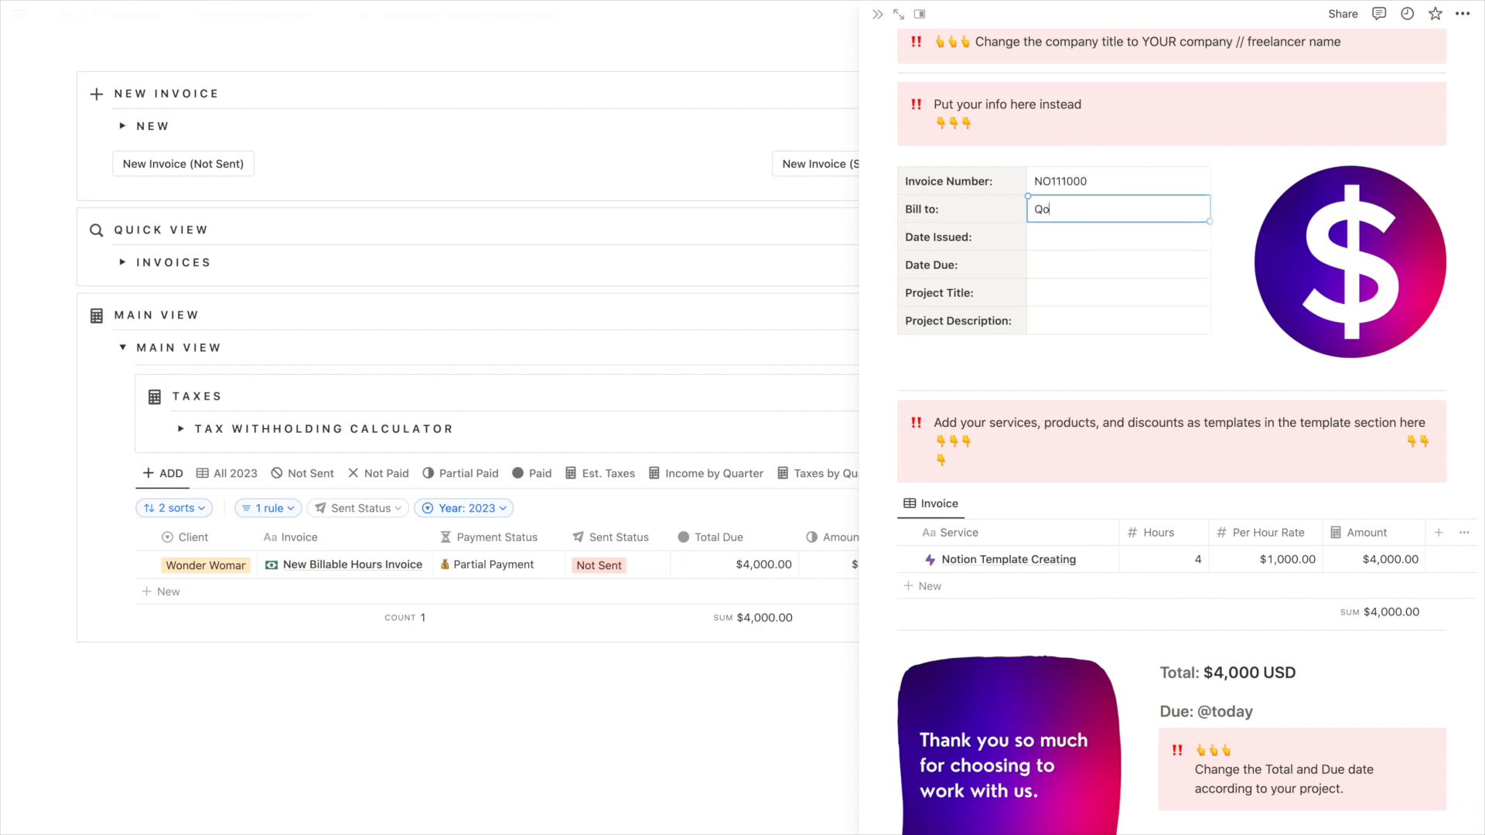
pyautogui.write('nder Woman')
pyautogui.press('Tab')
pyautogui.press('Down')
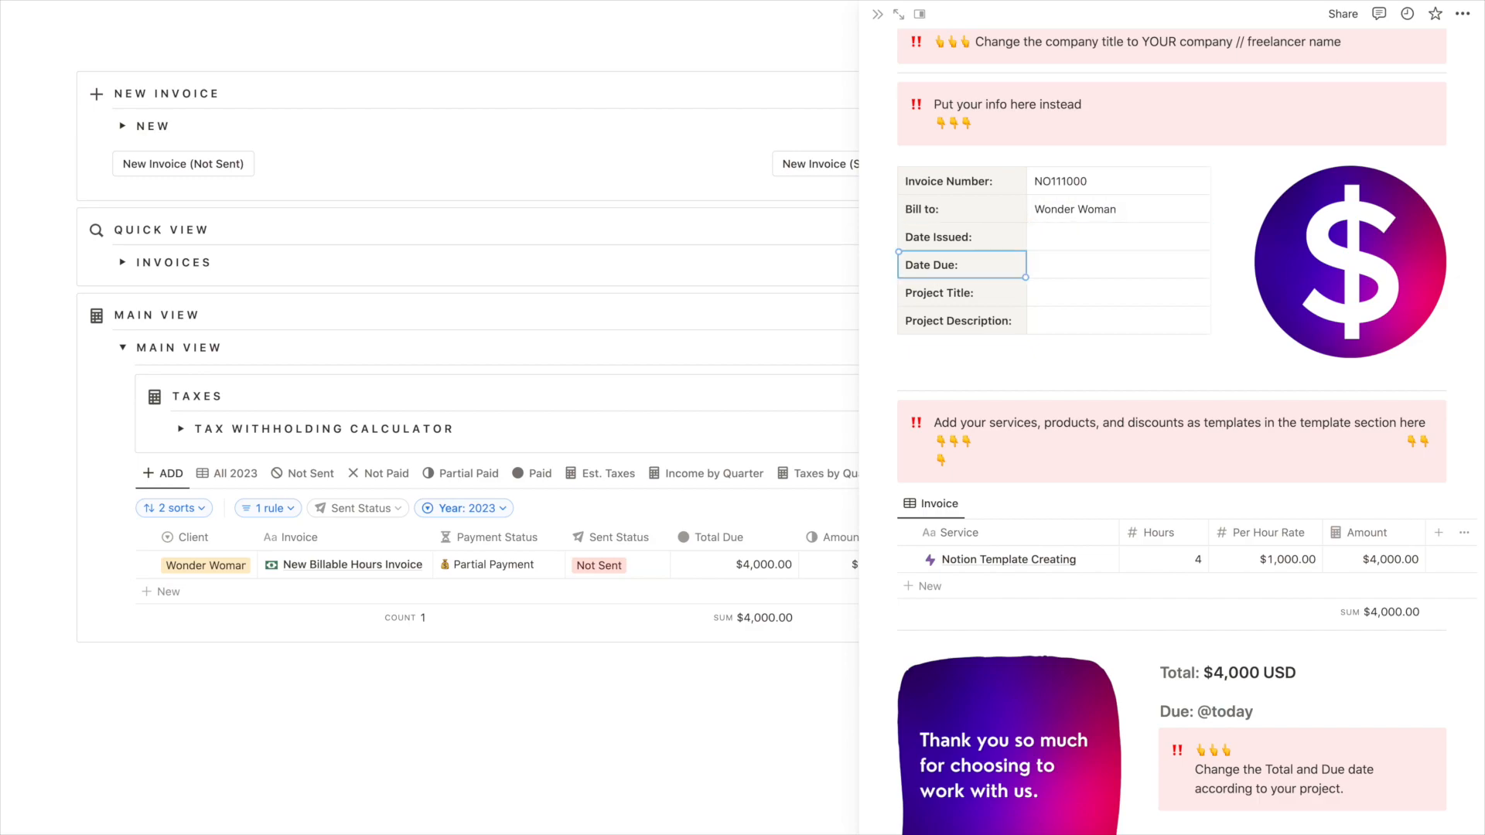
pyautogui.click(1160, 237)
pyautogui.write('@today')
pyautogui.press('Return')
pyautogui.click(1095, 271)
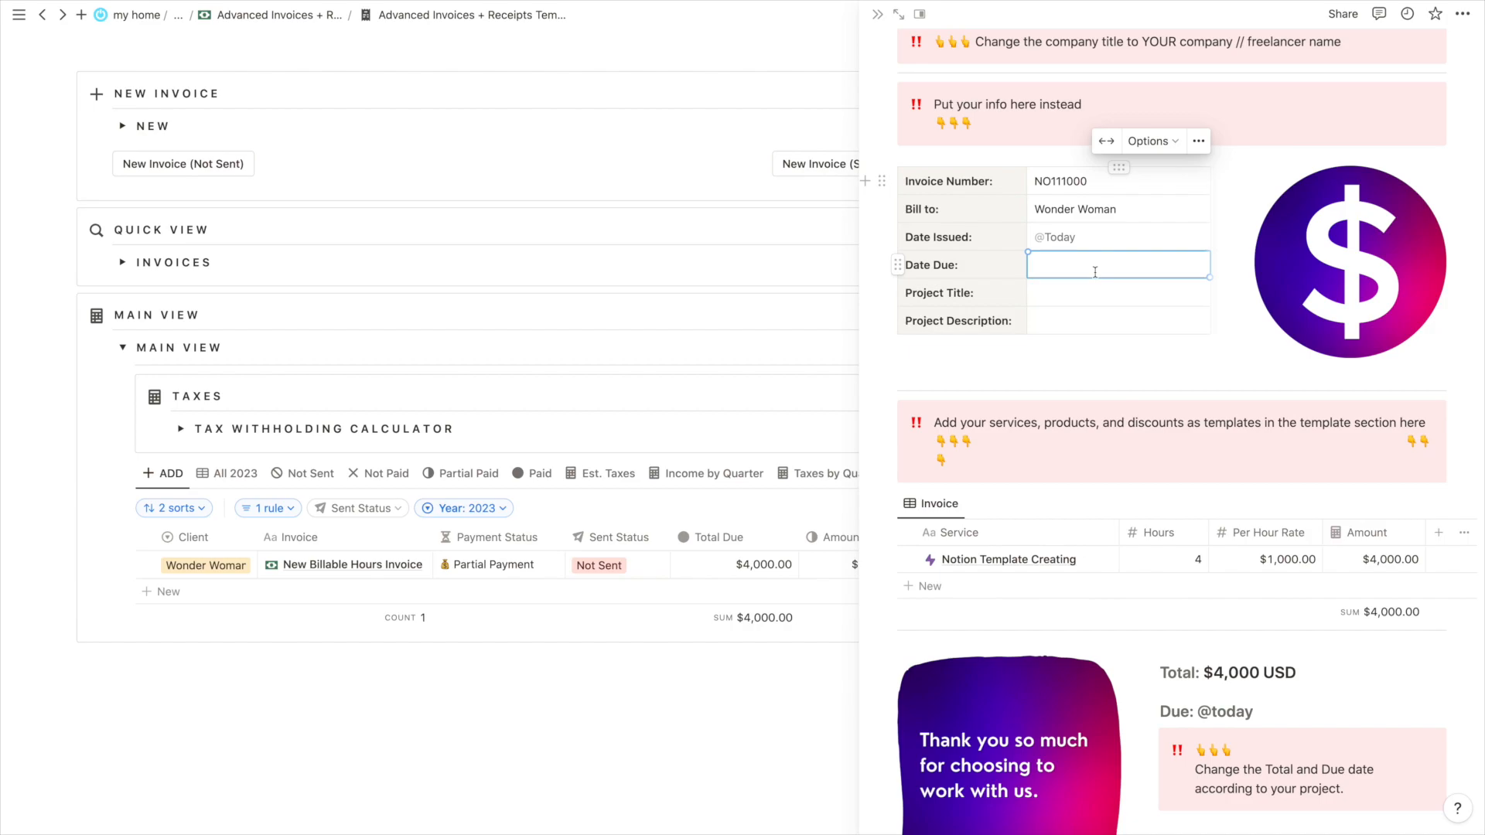
pyautogui.write('@today')
pyautogui.press('Return')
# Enter "Wonder Woman's Notion" as the Project Title and "Building custom Notion Templates for Wonder Woman" as the Project Description
pyautogui.click(1052, 301)
pyautogui.write("Wonder Woman's Notion")
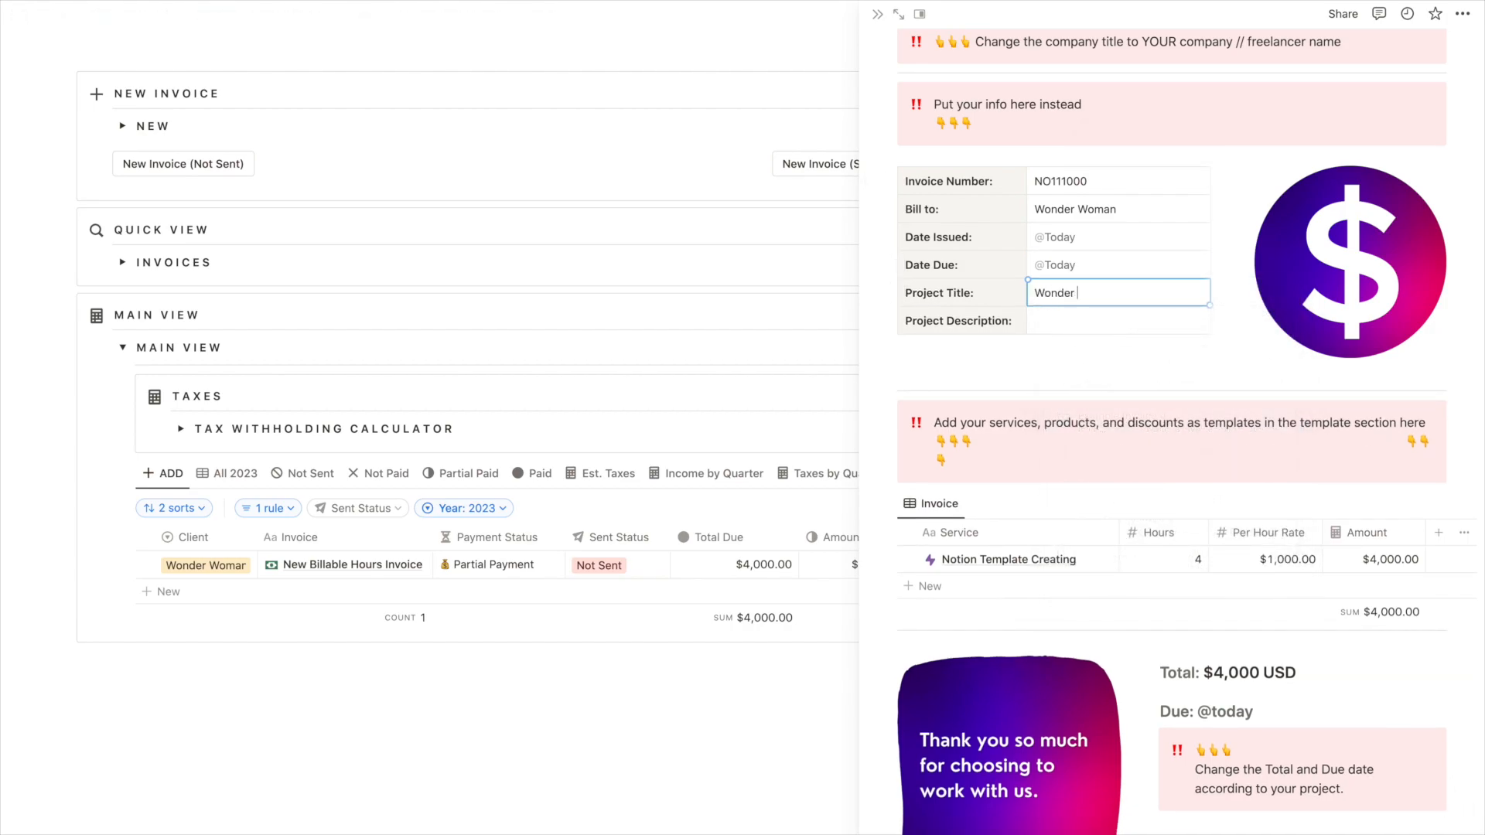
pyautogui.click(1038, 319)
pyautogui.write('Building custom Notion')
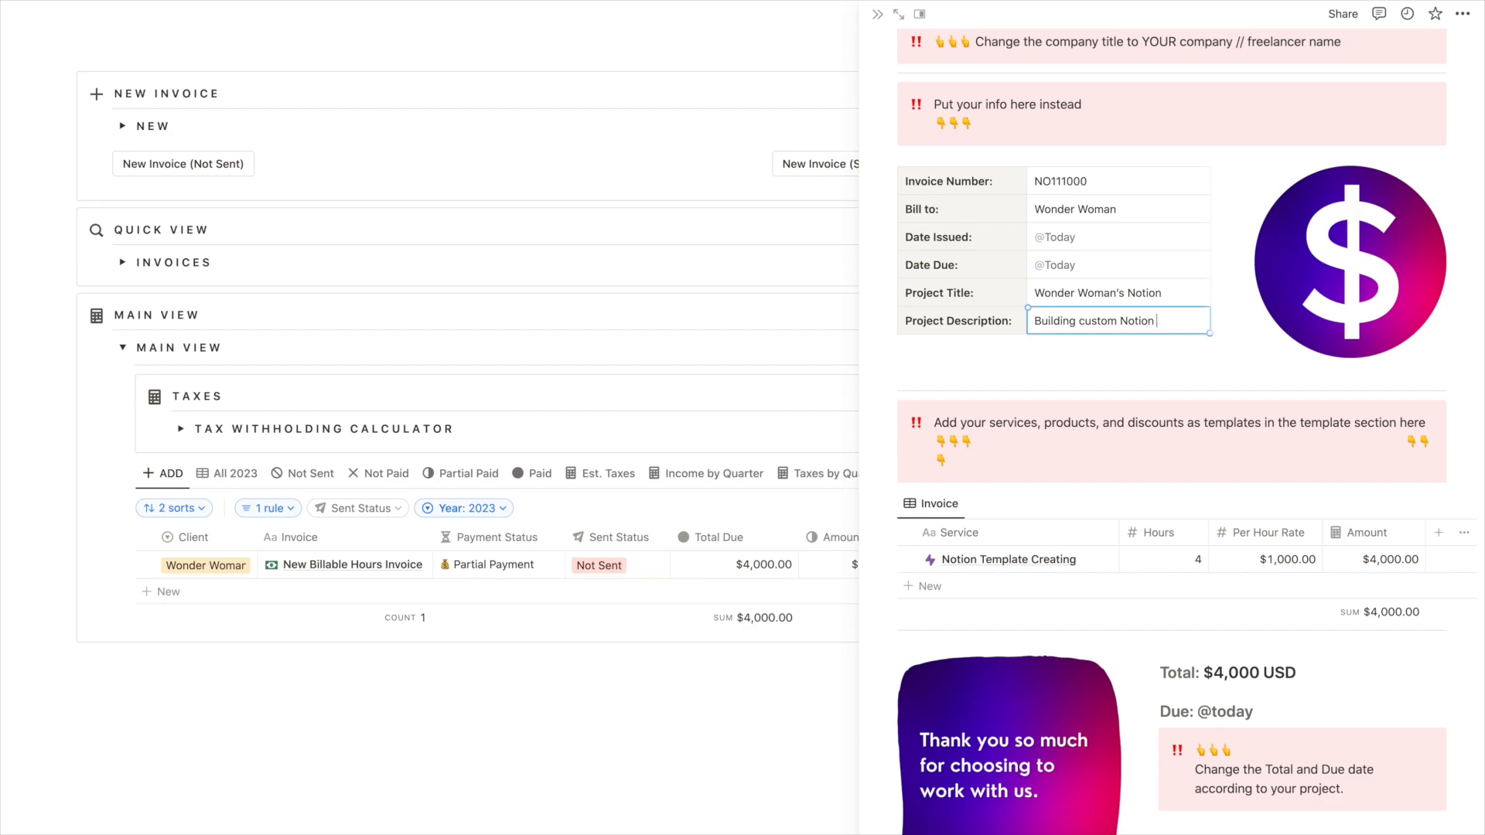
pyautogui.write('palte')
pyautogui.press('BackSpace')
pyautogui.write('lates for Wonder Woman')
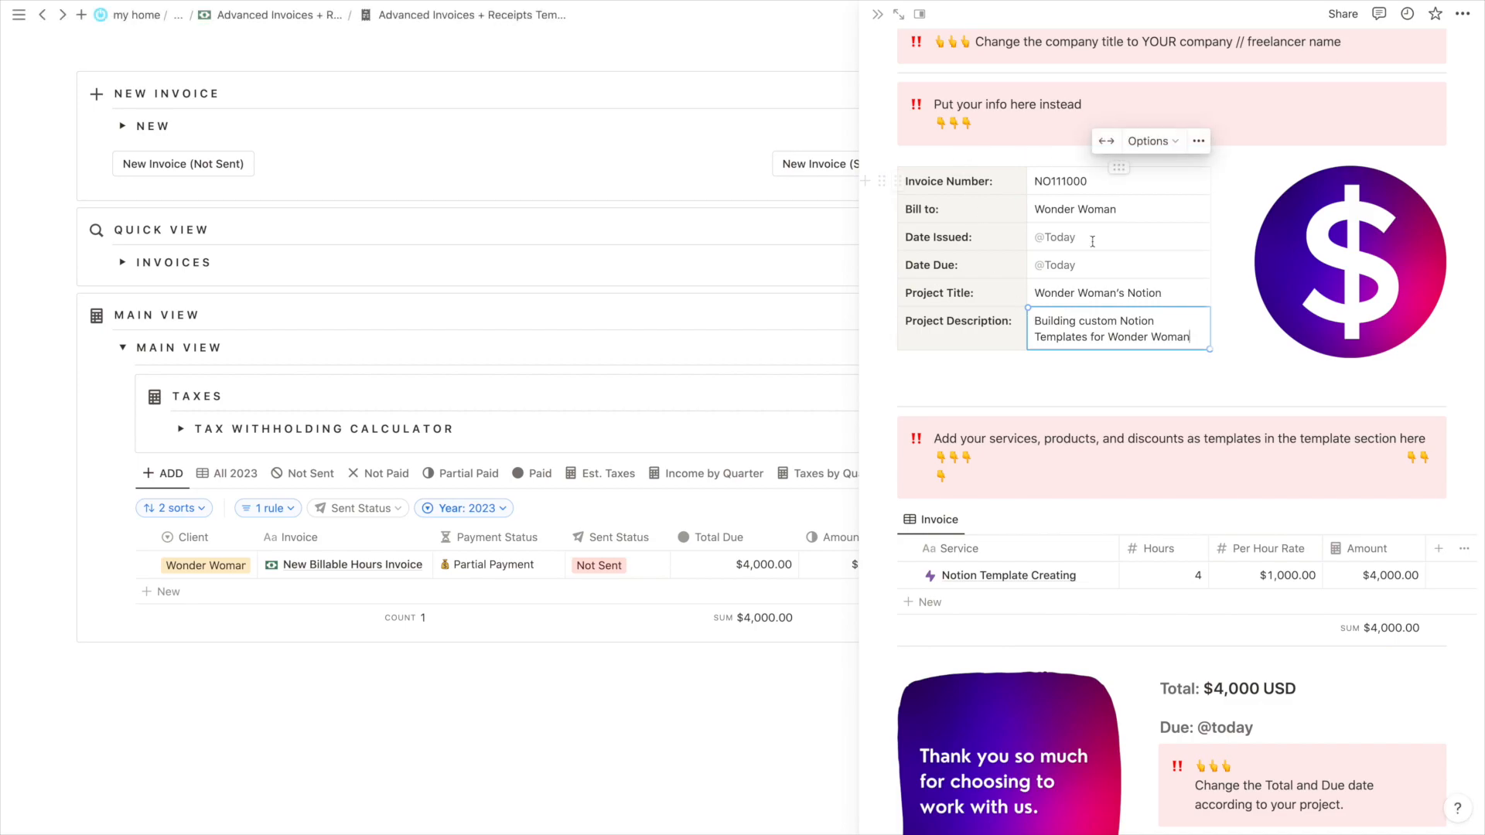
# Copy the invoice number NO111000 from the page's details table into the record's Invoice No. property in the main view
pyautogui.hscroll(10, 660, 523)
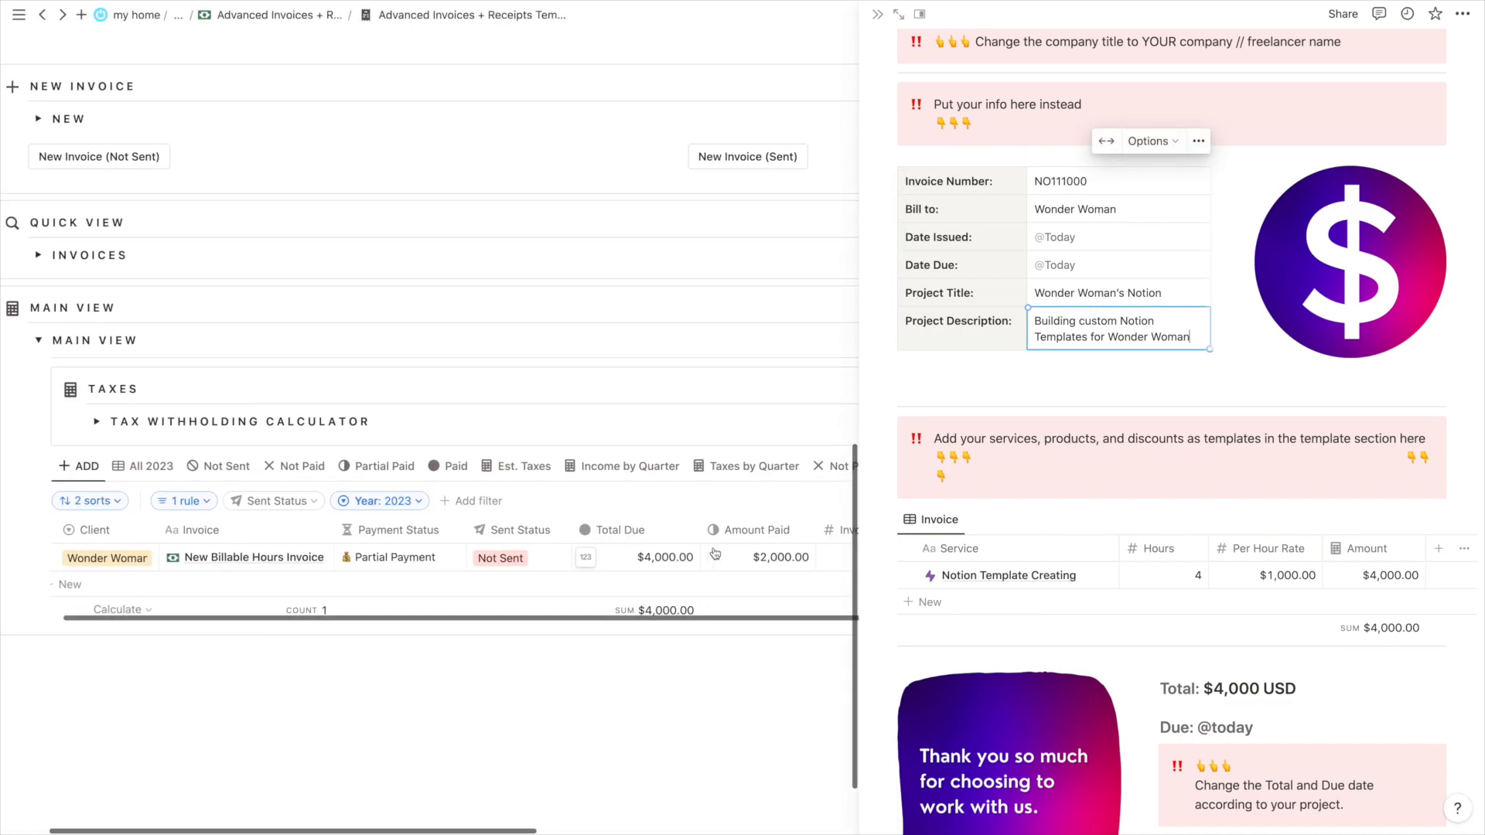
pyautogui.doubleClick(1070, 181)
pyautogui.press('super+c')
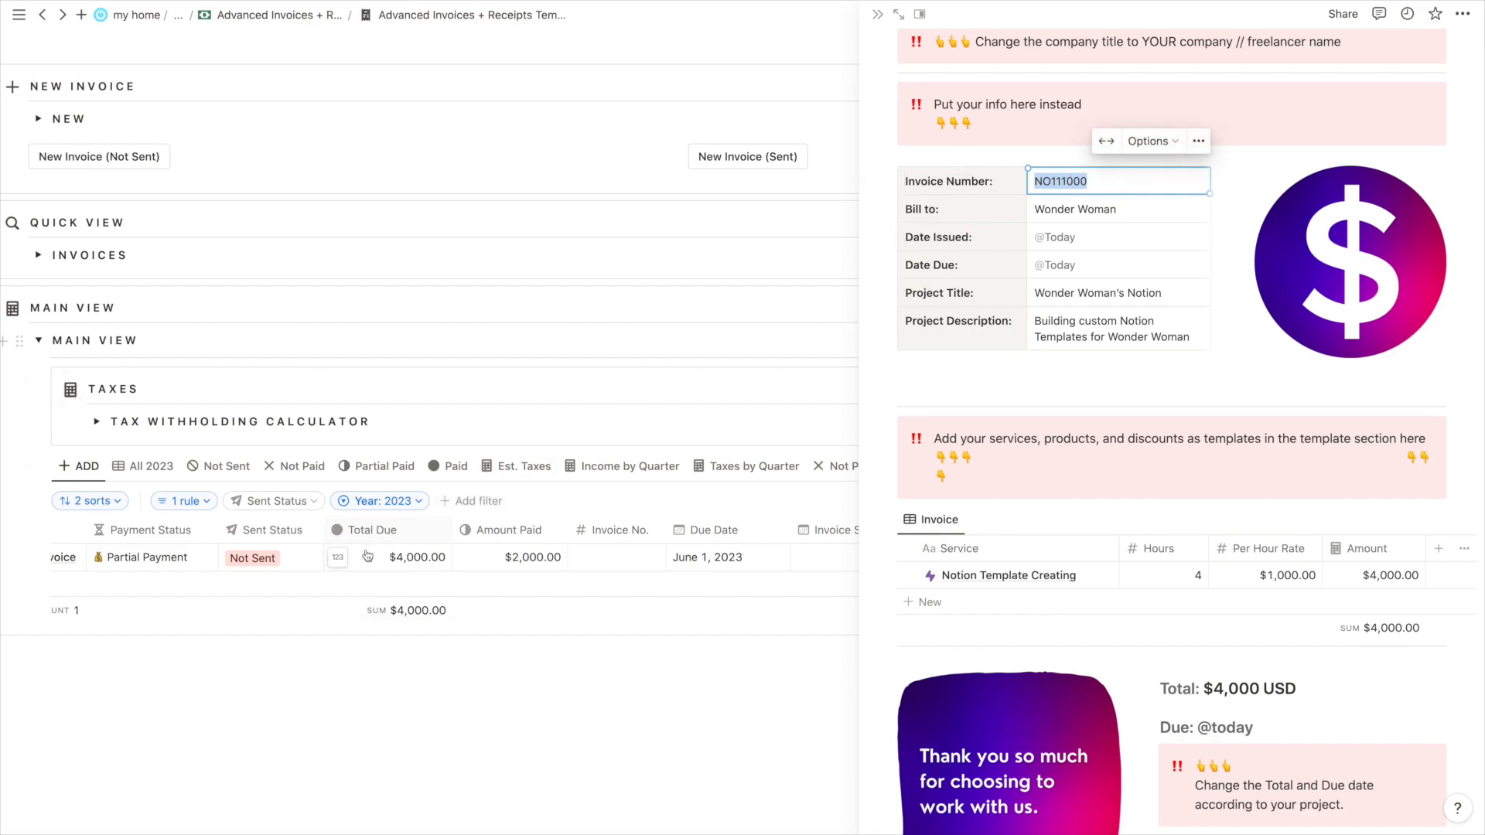
pyautogui.click(610, 555)
pyautogui.press('super+v')
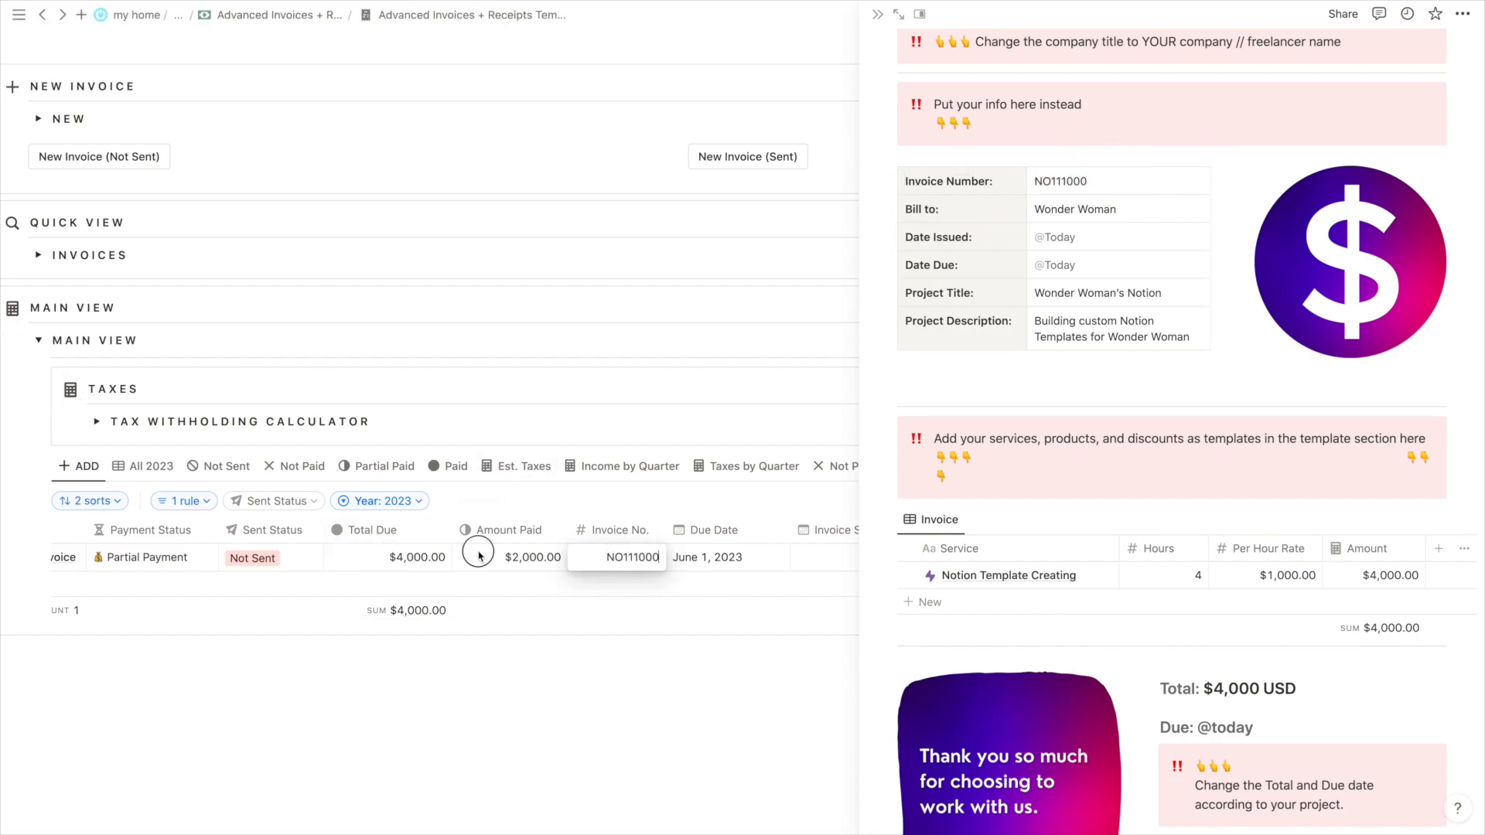
pyautogui.click(479, 556)
# Set the Invoice Sent date of the record in the main view to May 9, 2023
pyautogui.hscroll(3, 480, 556)
pyautogui.click(599, 565)
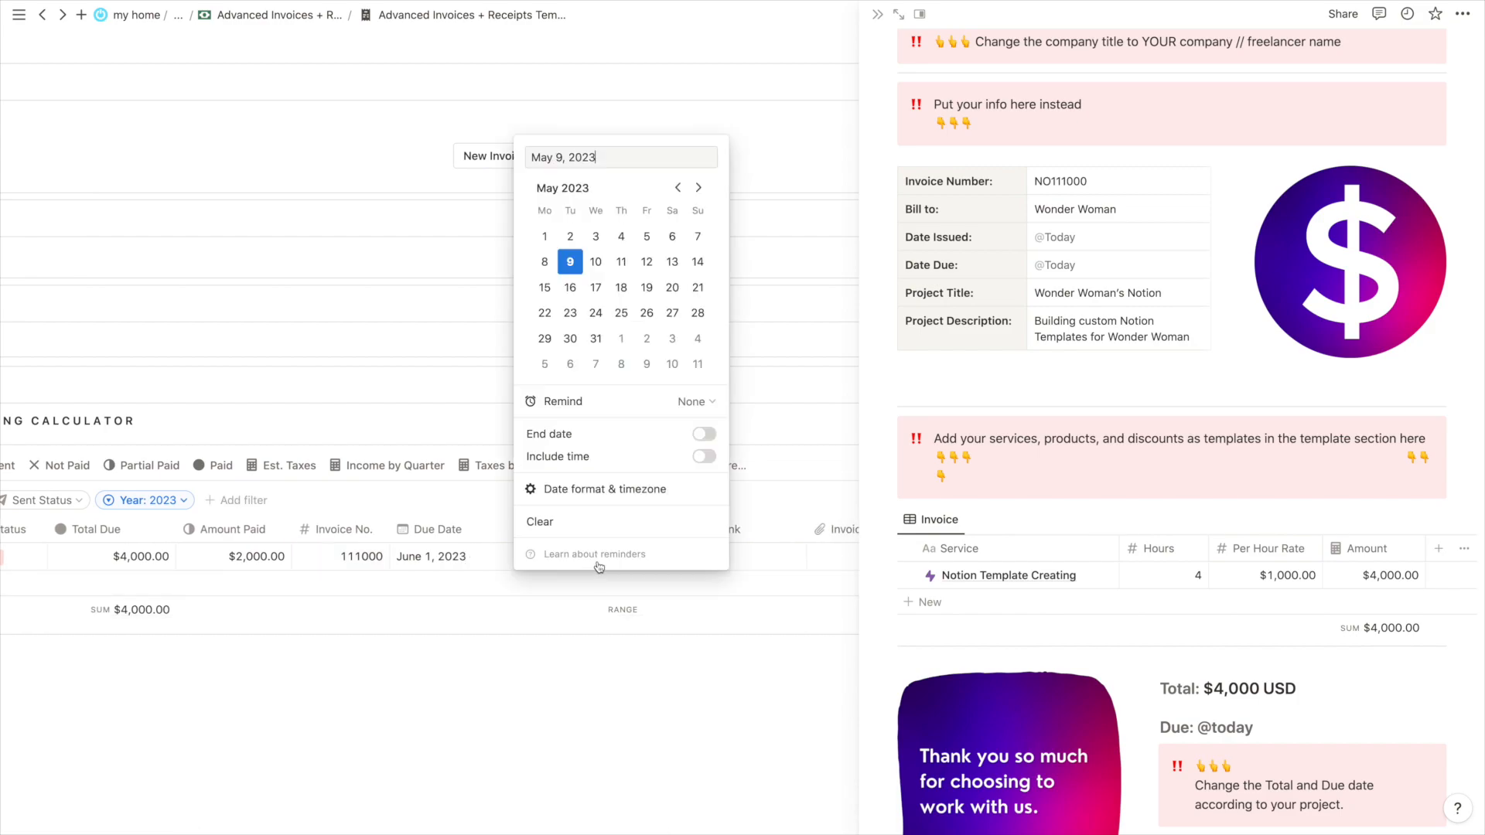
pyautogui.click(435, 546)
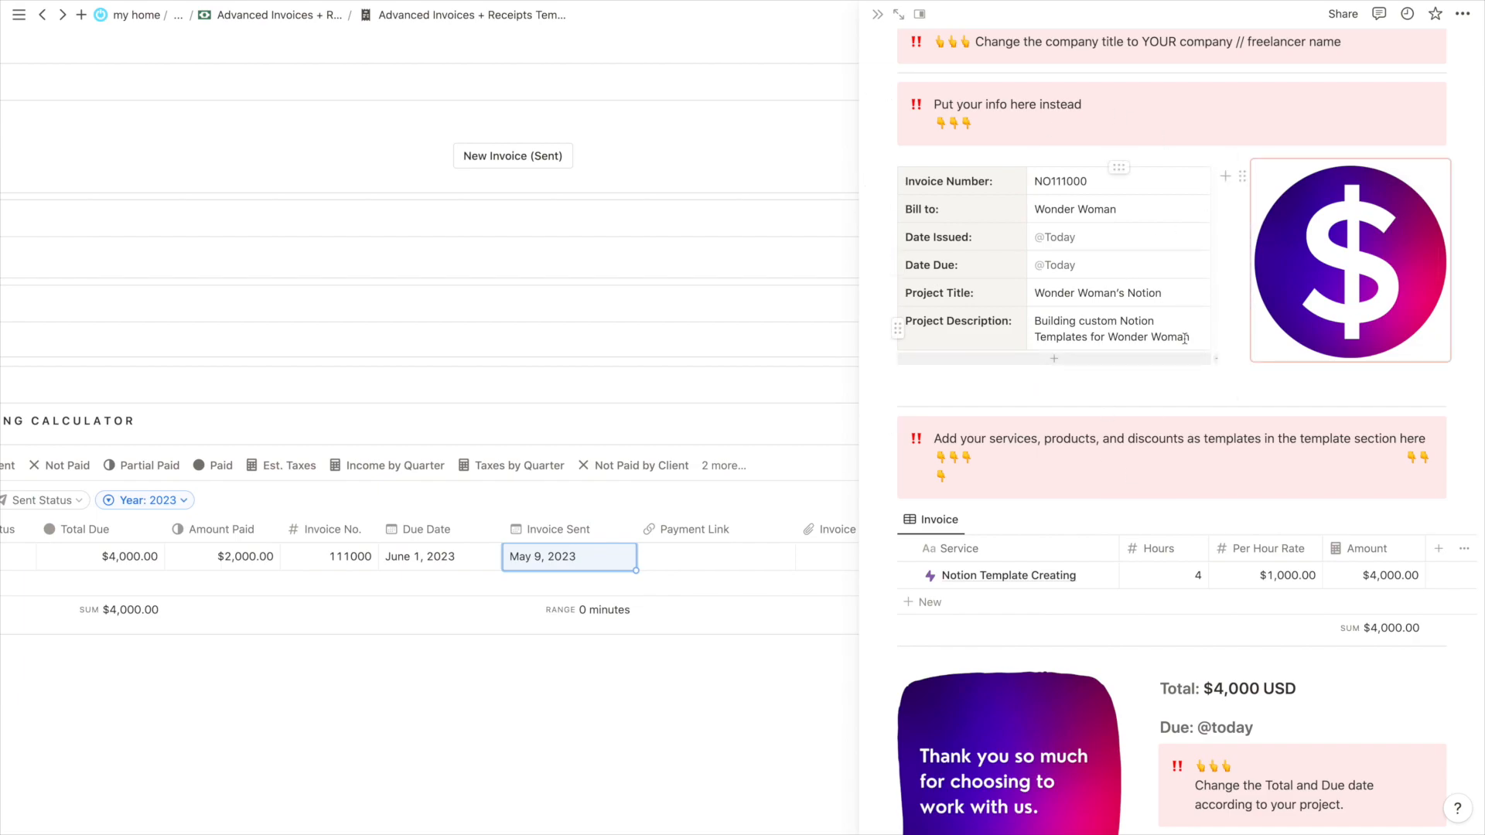
# Review the invoice page and the record's file columns, and view the page's PDF export options without exporting
pyautogui.scroll(1, 1027, 504)
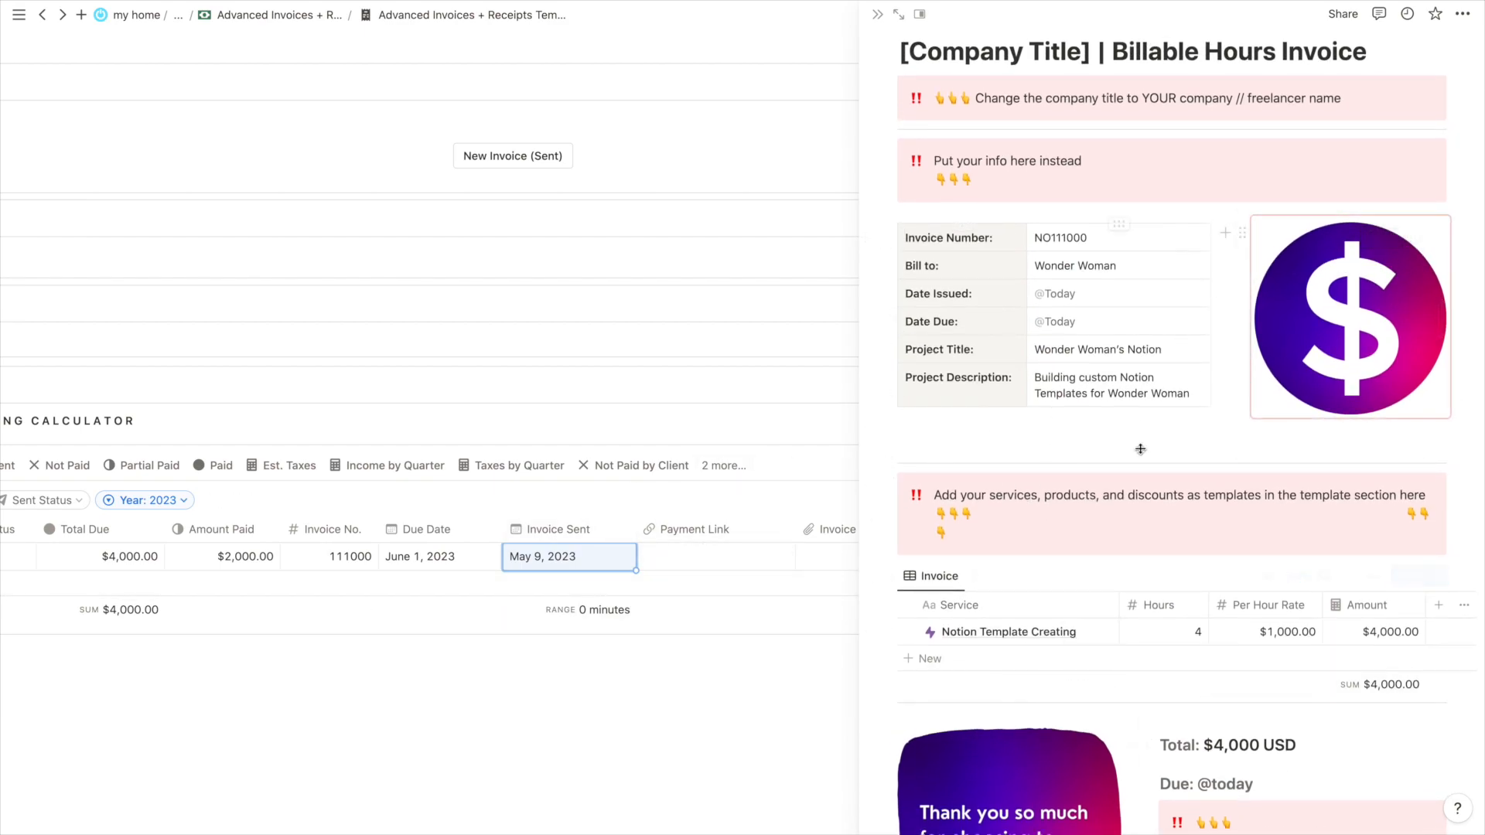
pyautogui.scroll(-2, 1147, 414)
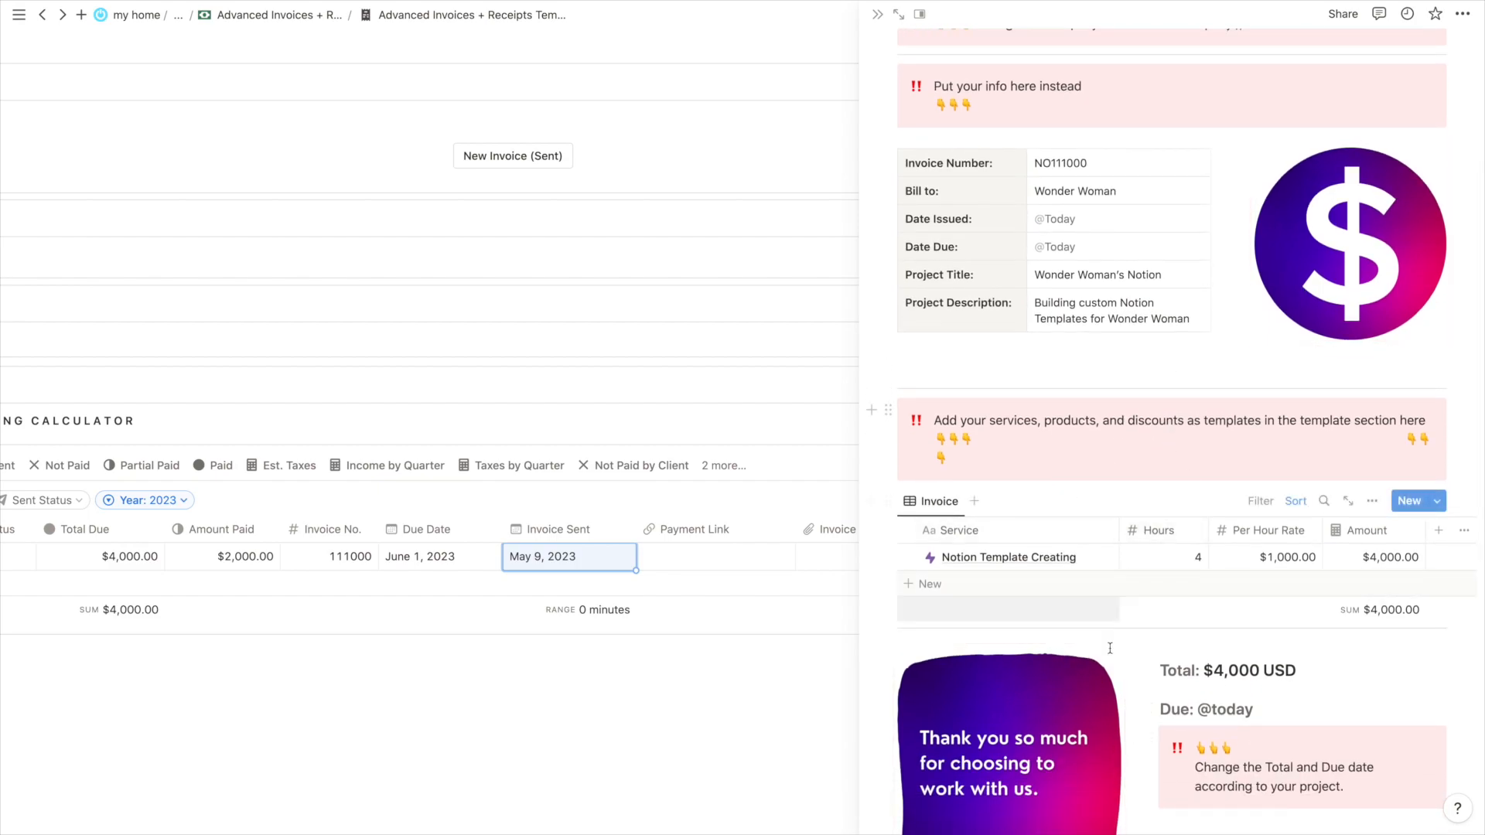
pyautogui.hscroll(5, 543, 553)
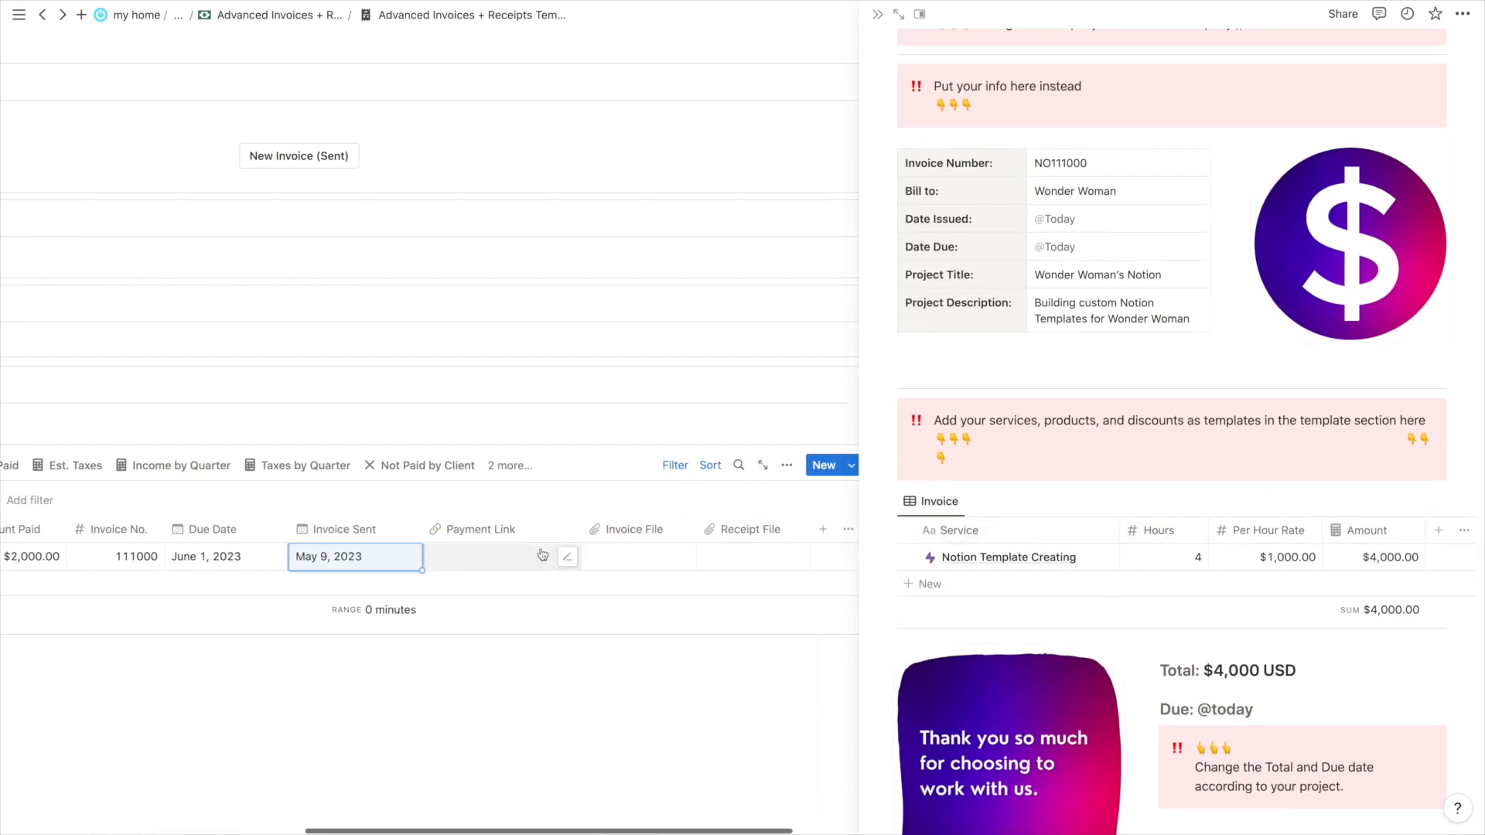
pyautogui.scroll(5, 1023, 73)
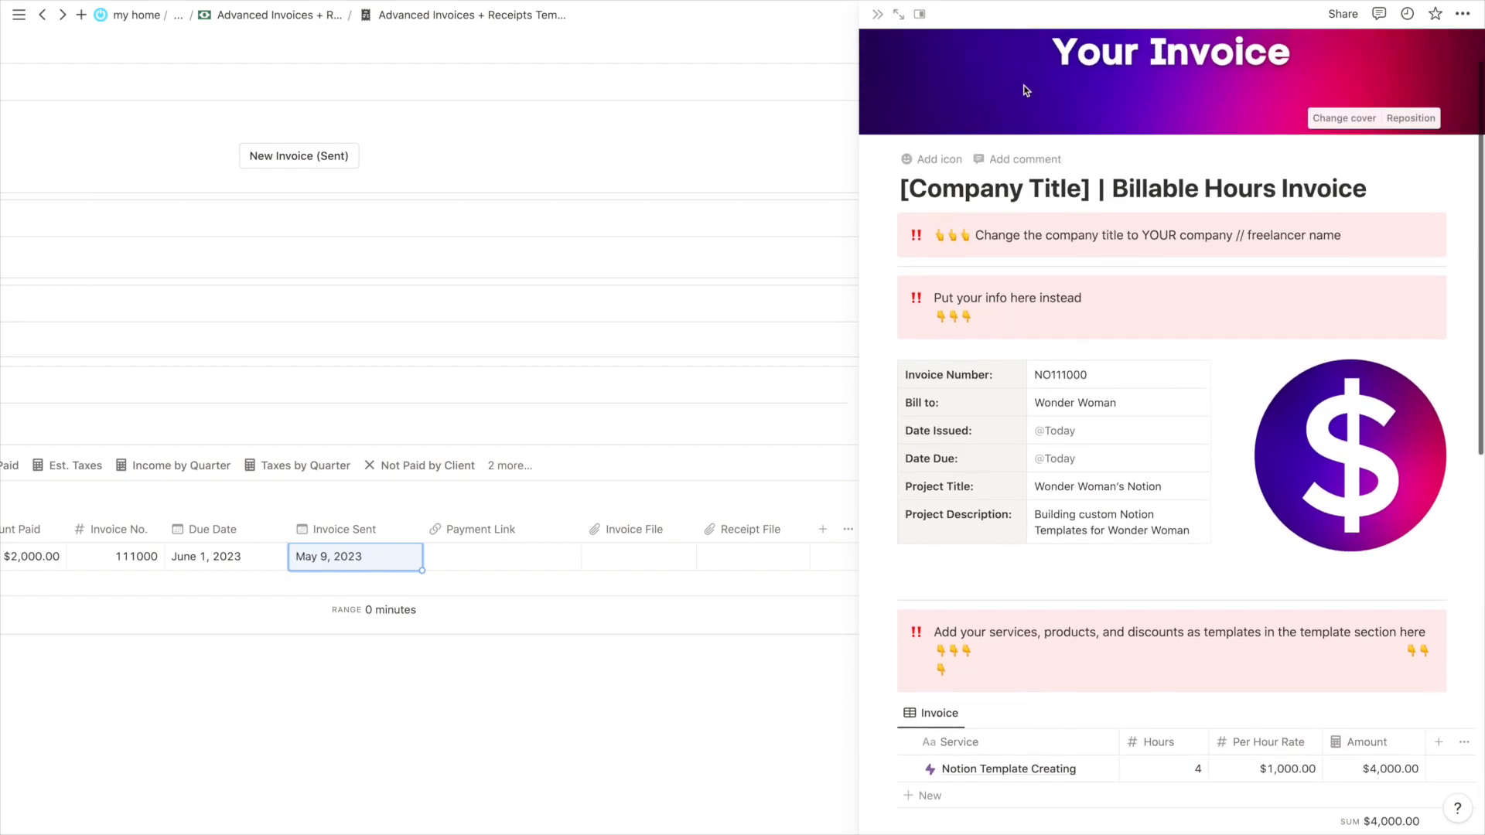
pyautogui.click(1462, 14)
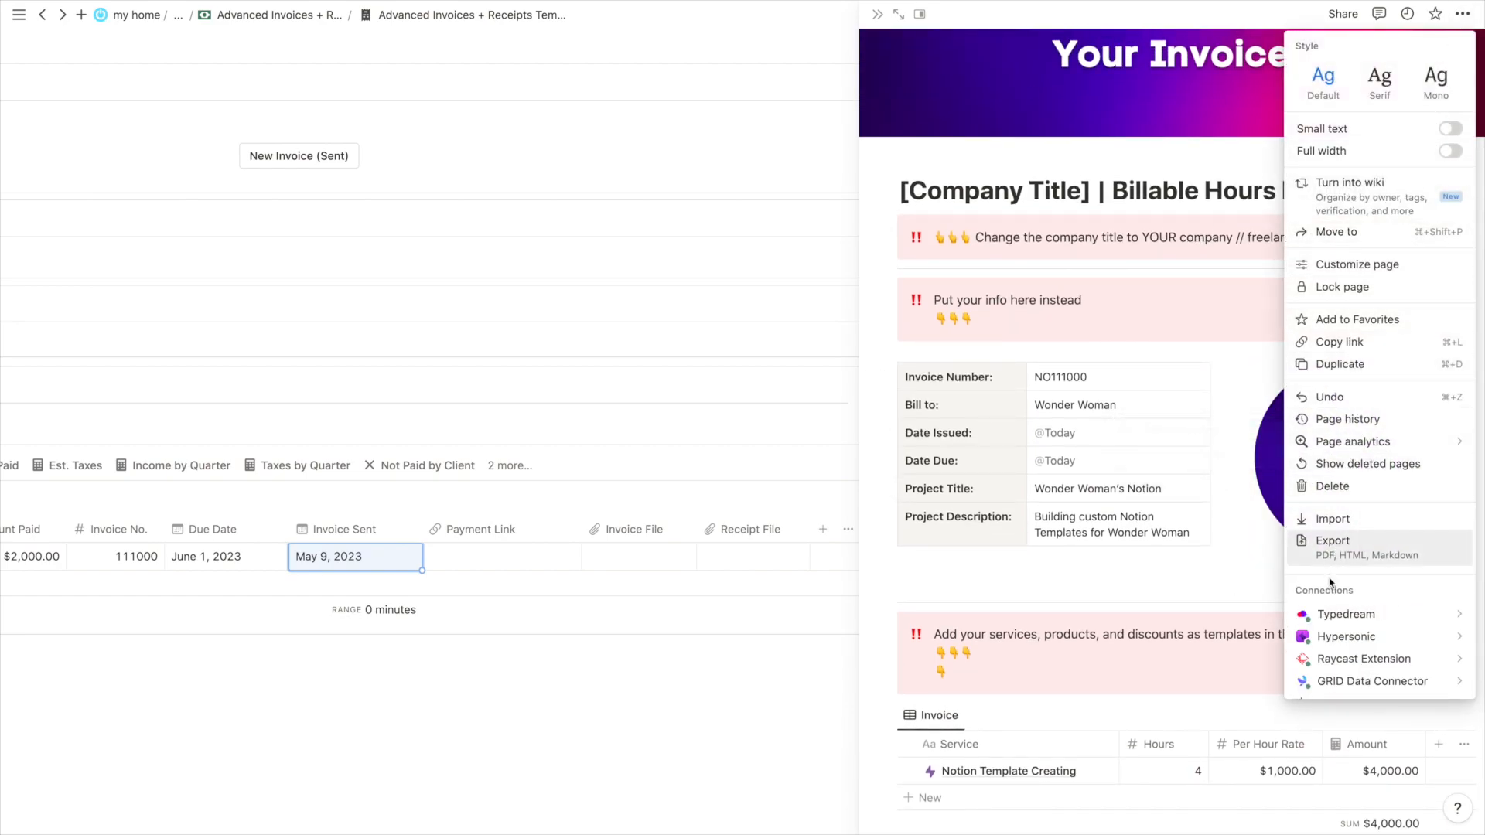
pyautogui.click(1332, 547)
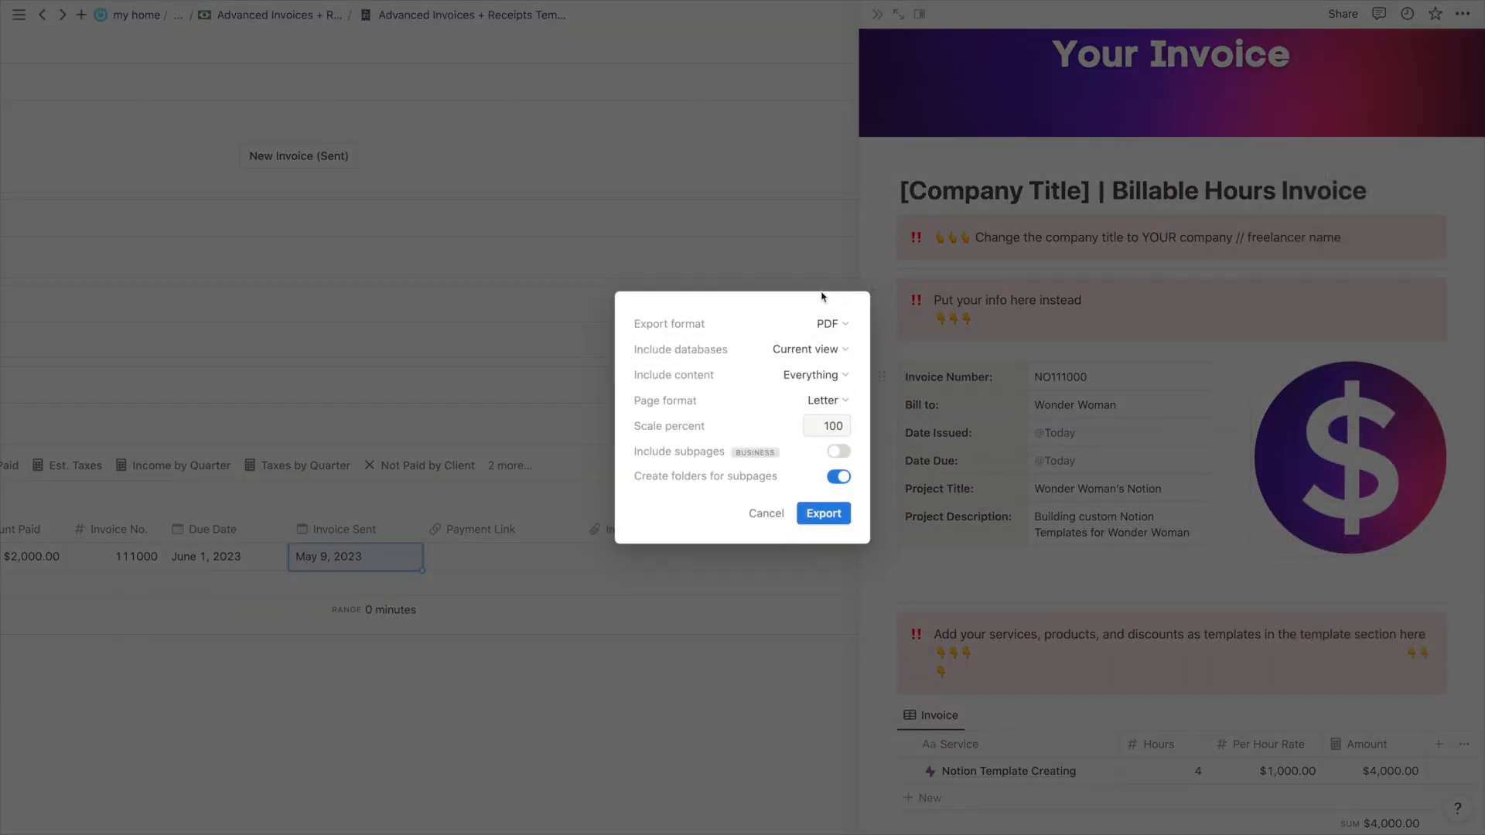
pyautogui.click(772, 512)
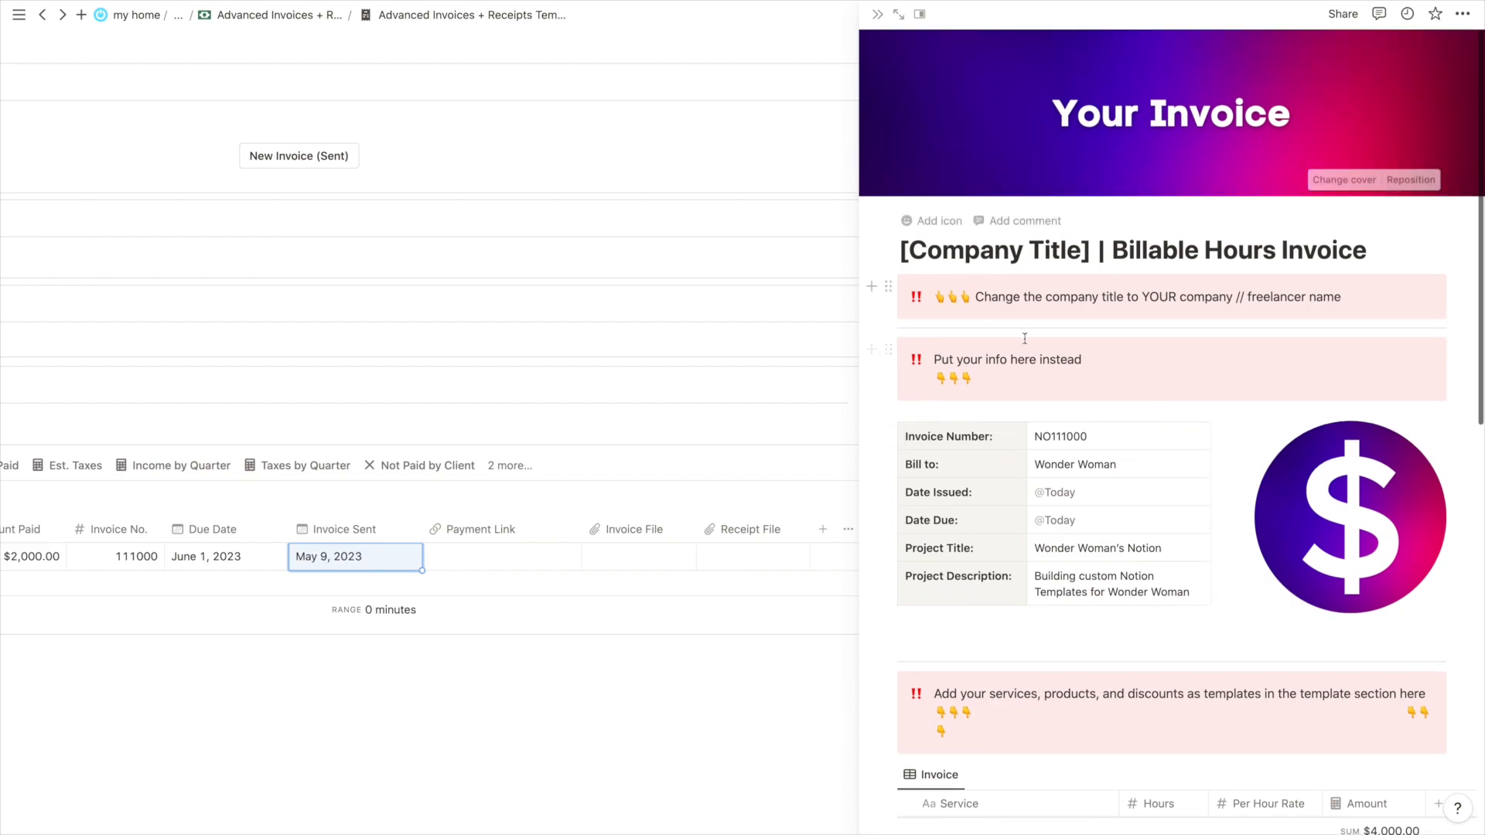
# Close the invoice page's side peek and change the record's Sent Status to Sent
pyautogui.hscroll(3, 526, 565)
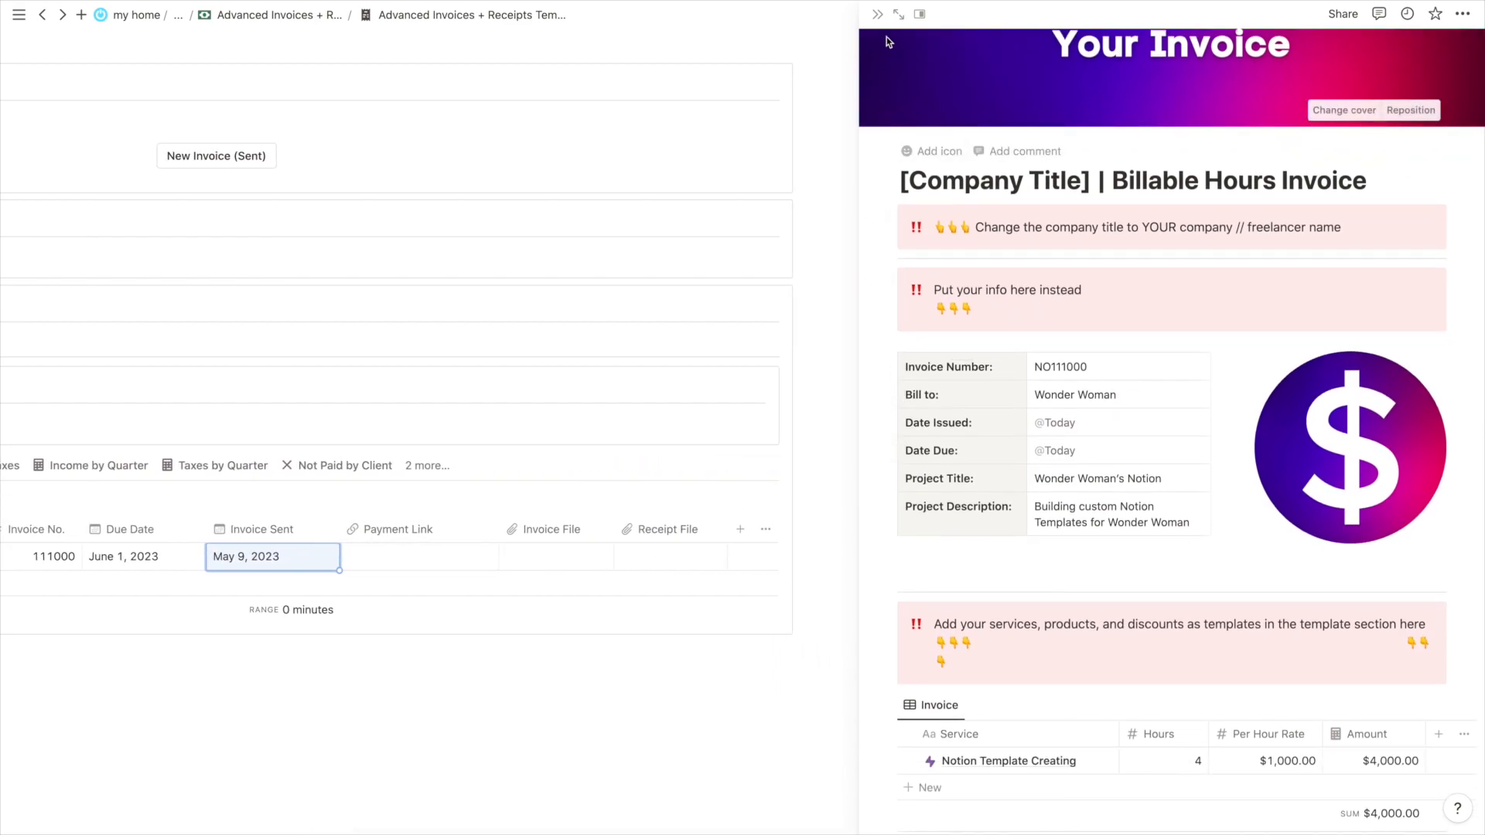
pyautogui.click(878, 14)
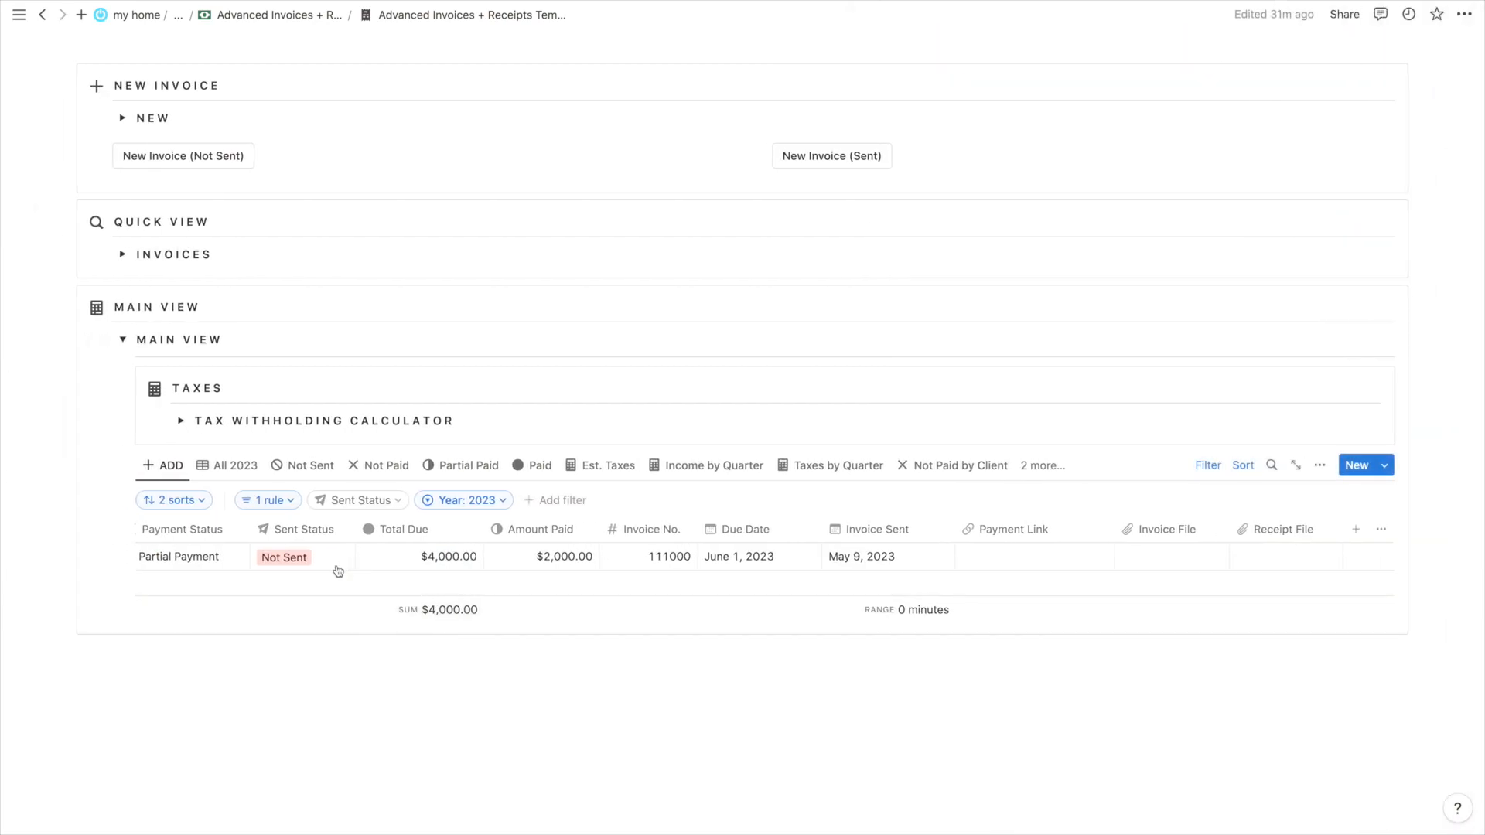
pyautogui.hscroll(-3, 335, 570)
pyautogui.click(391, 559)
pyautogui.click(406, 632)
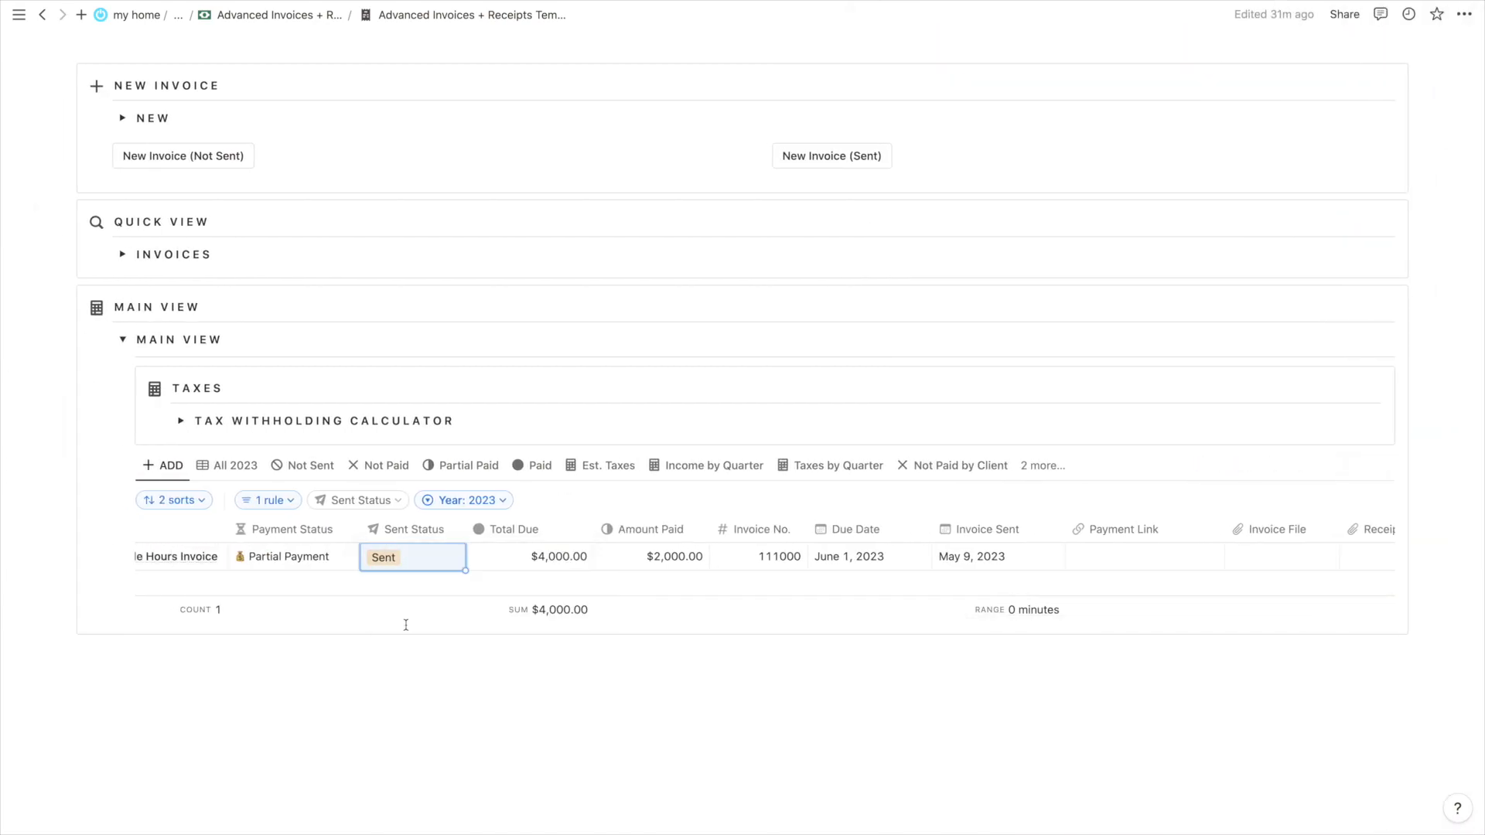
# Open the New Billable Hours Invoice template from the Invoices list and go to its [Company Title] | Billable Hours Invoice page
pyautogui.hscroll(-3, 340, 564)
pyautogui.scroll(6, 348, 464)
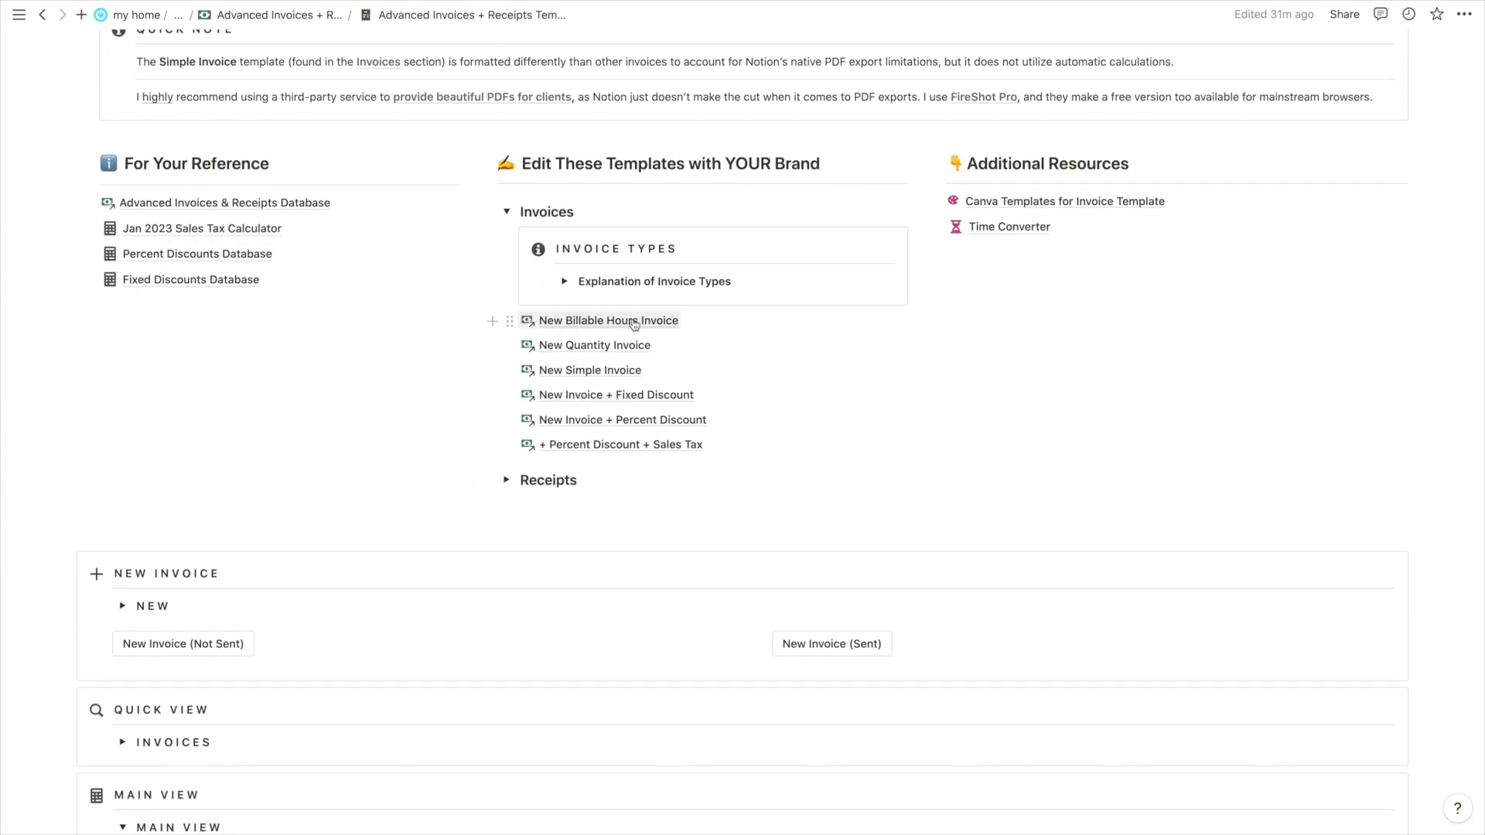
pyautogui.click(632, 324)
pyautogui.scroll(-1, 431, 368)
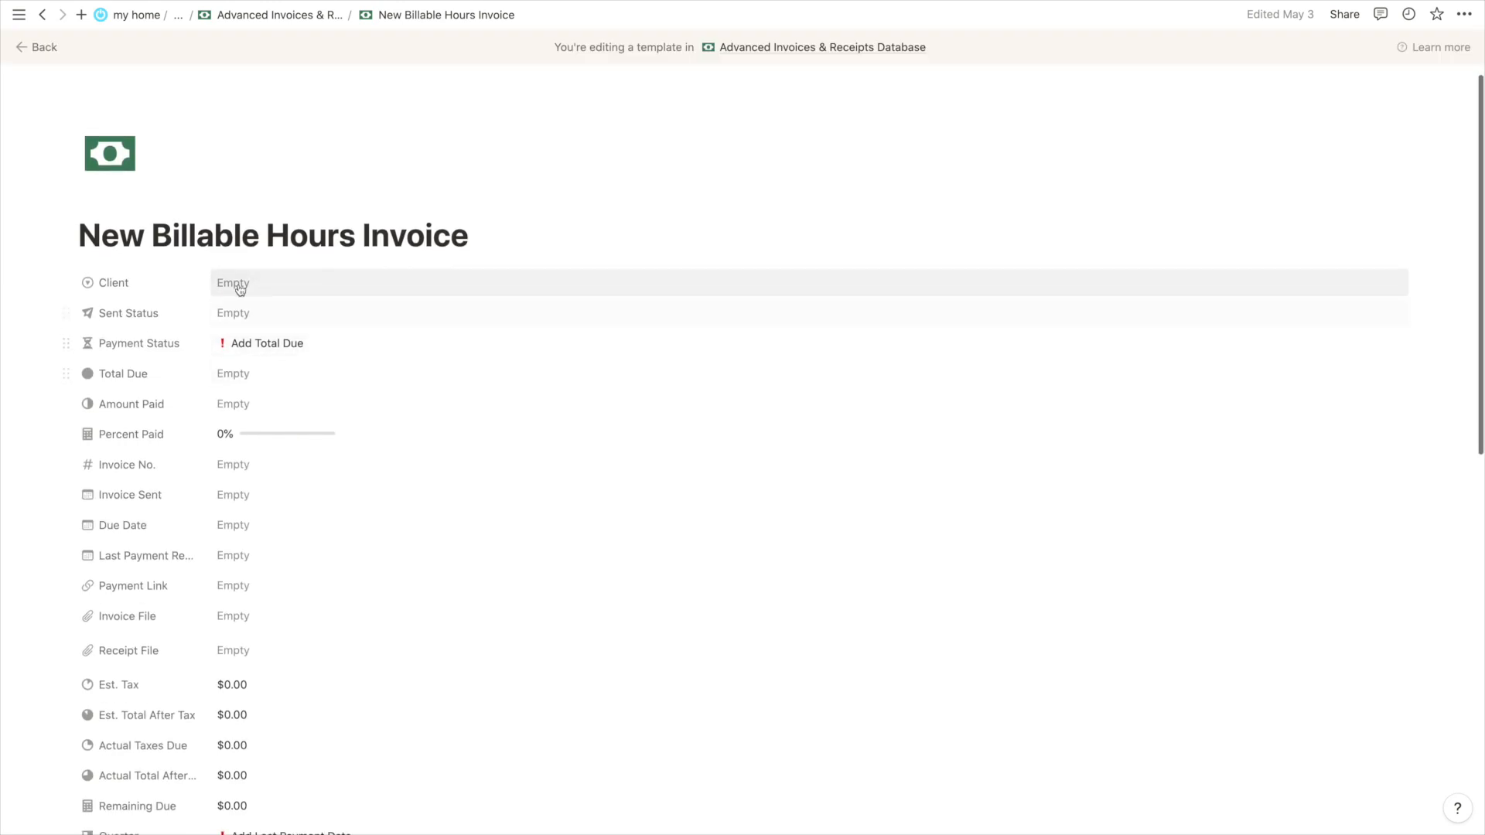
pyautogui.scroll(-8, 114, 243)
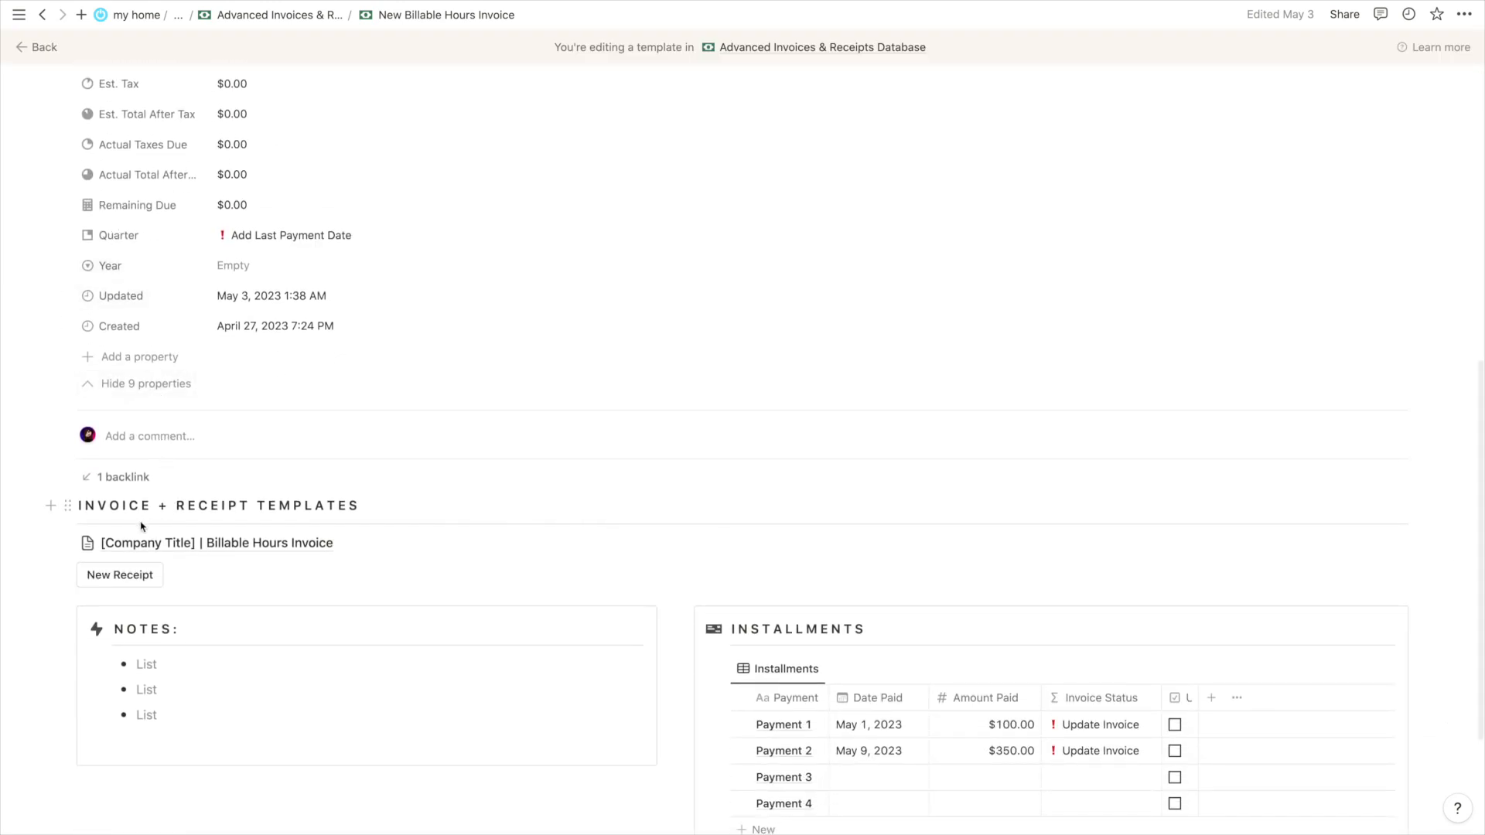
pyautogui.click(173, 544)
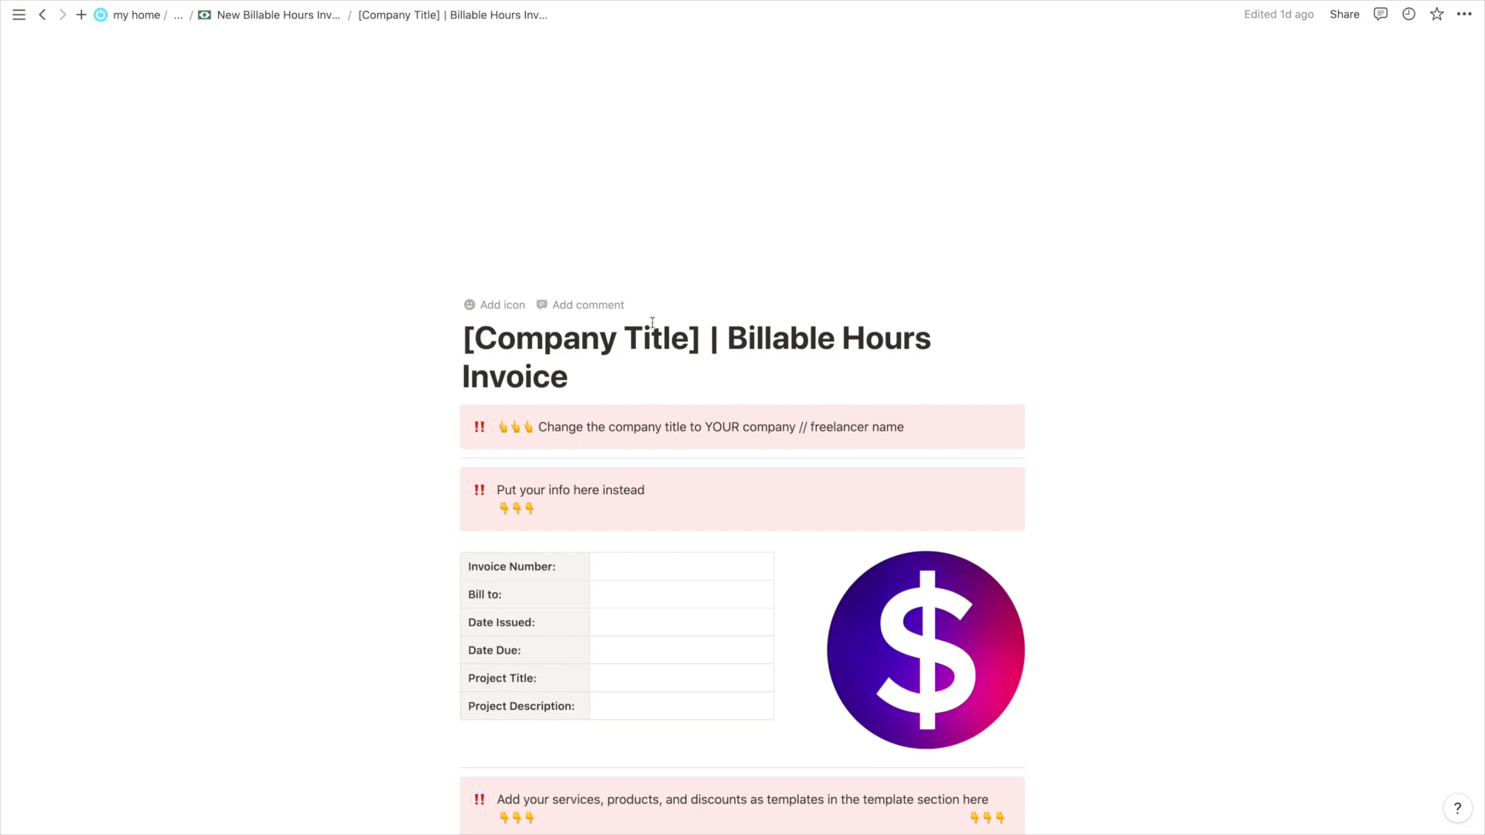
# Replace [Company Title] in the template page's title with "Cult of Notion" and return to the Advanced Invoices + Receipts Template page
pyautogui.moveTo(699, 334); pyautogui.dragTo(473, 334)
pyautogui.write('Cult of No')
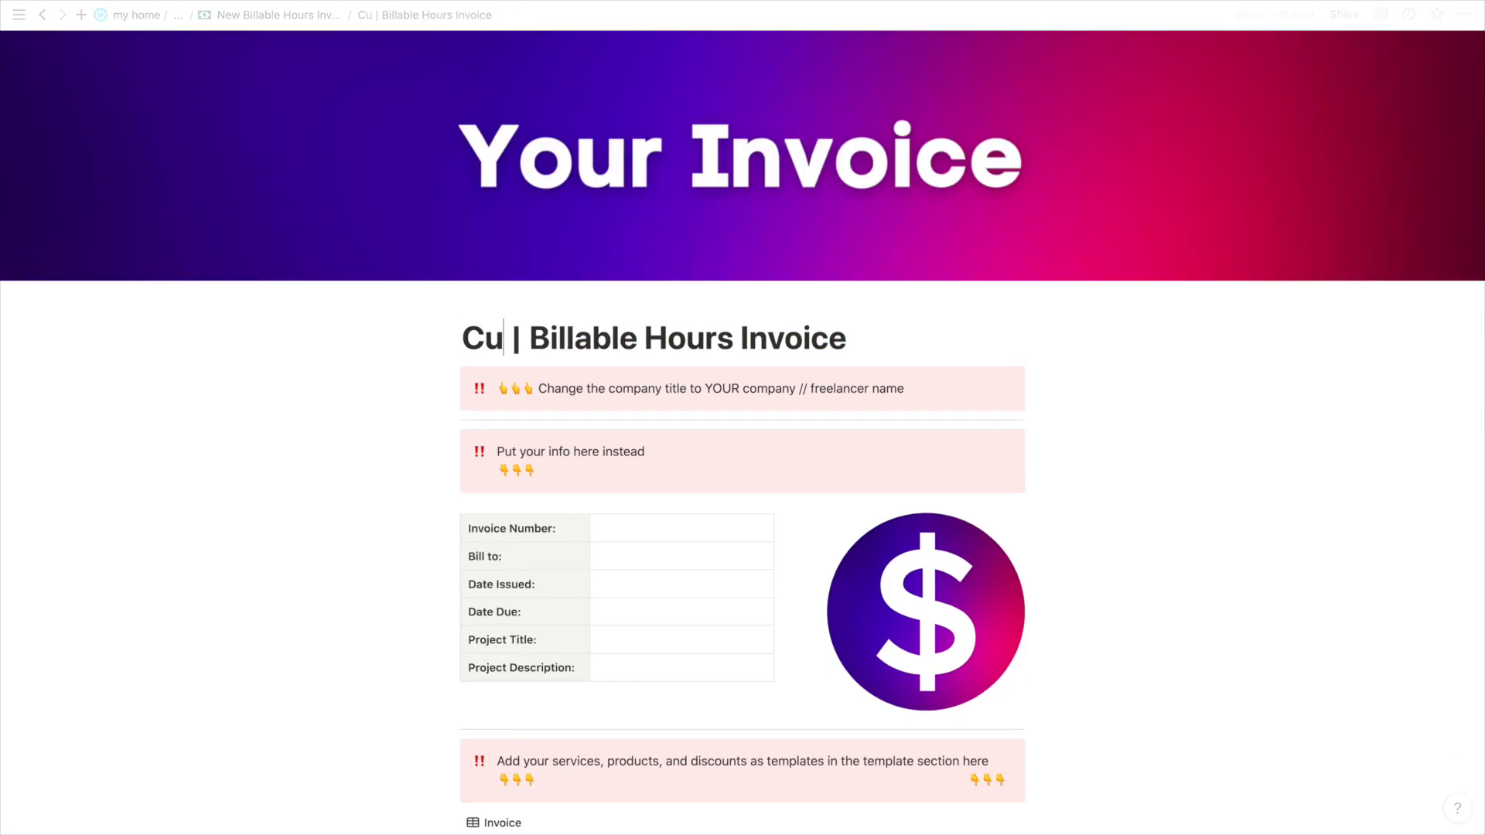
pyautogui.write('tion')
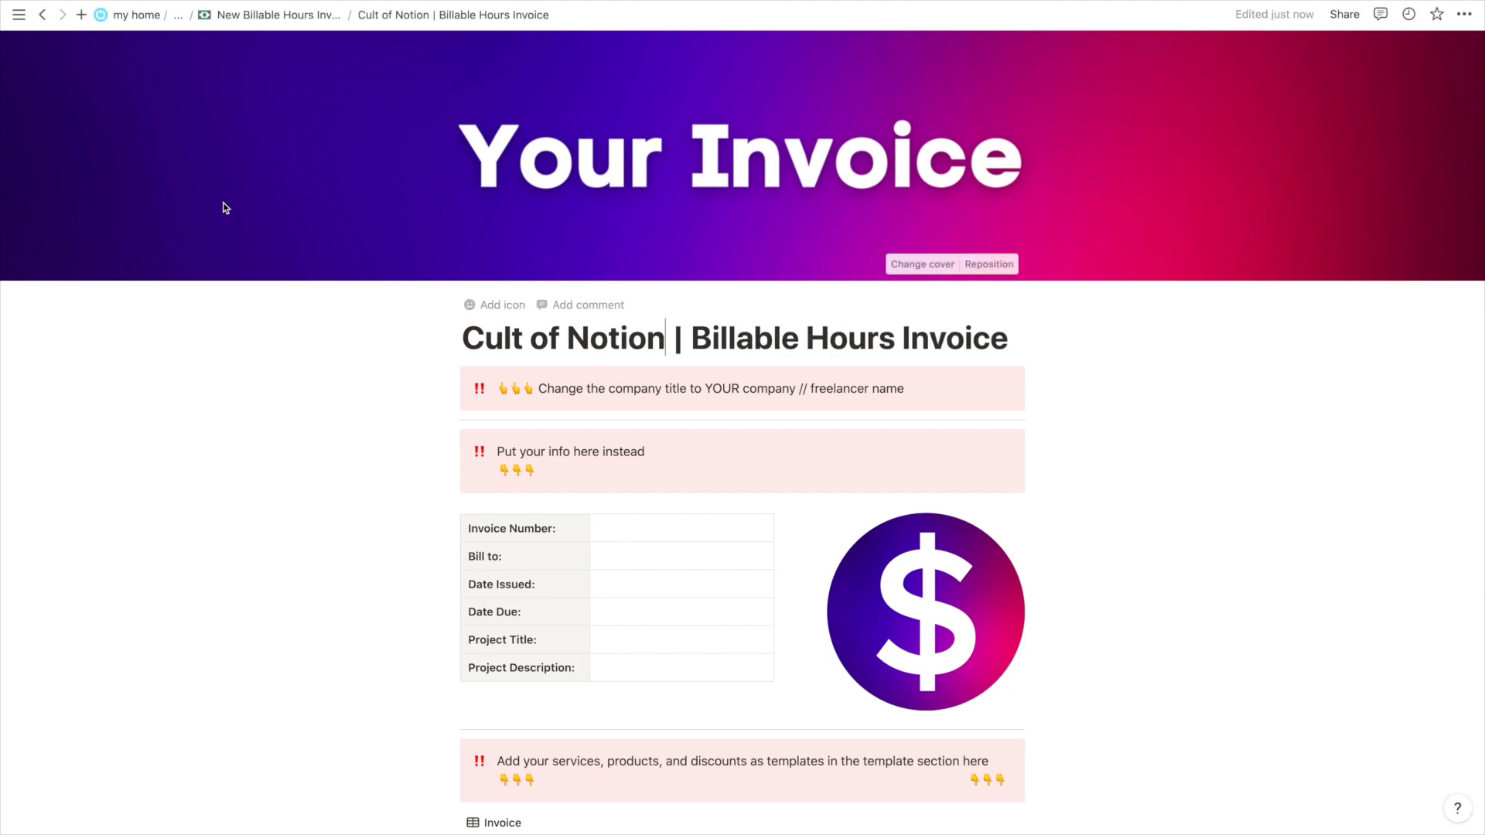
pyautogui.click(42, 15)
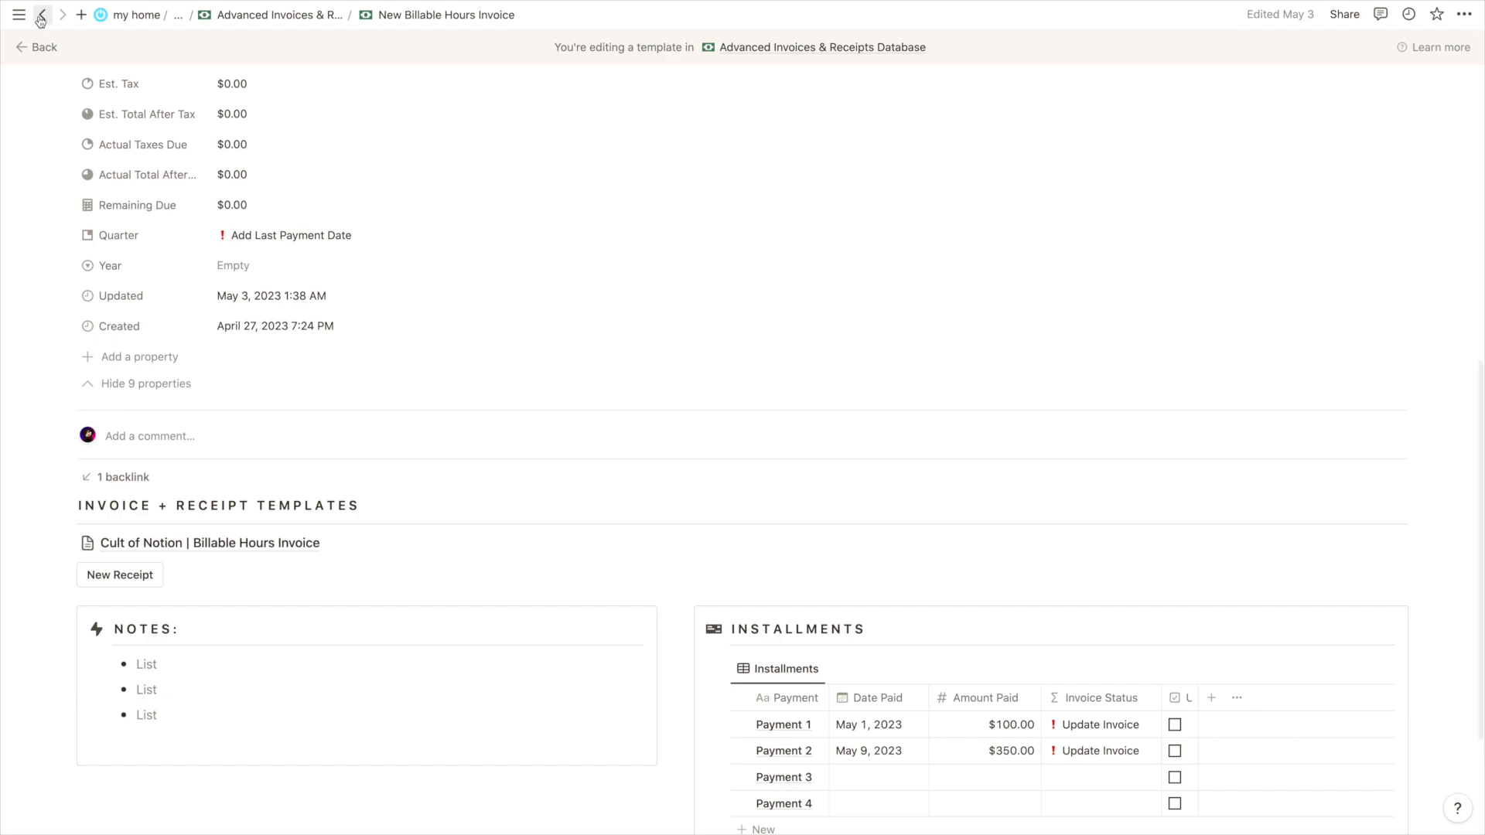
pyautogui.click(41, 16)
# Open the existing Wonder Woman invoice record in side peek to check its invoice page title, and close it
pyautogui.scroll(-7, 355, 517)
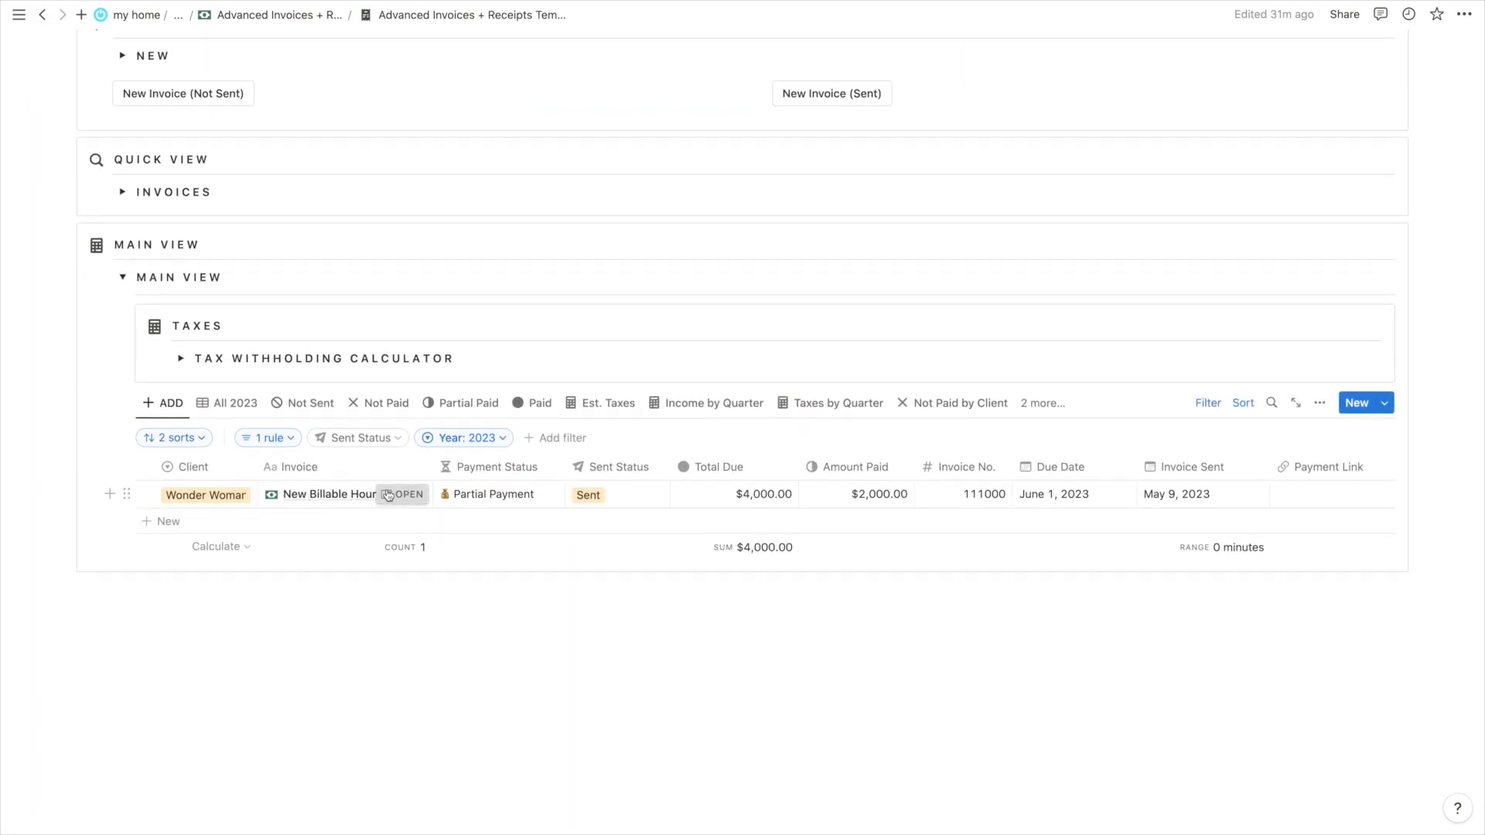
pyautogui.click(388, 496)
pyautogui.scroll(-6, 1237, 519)
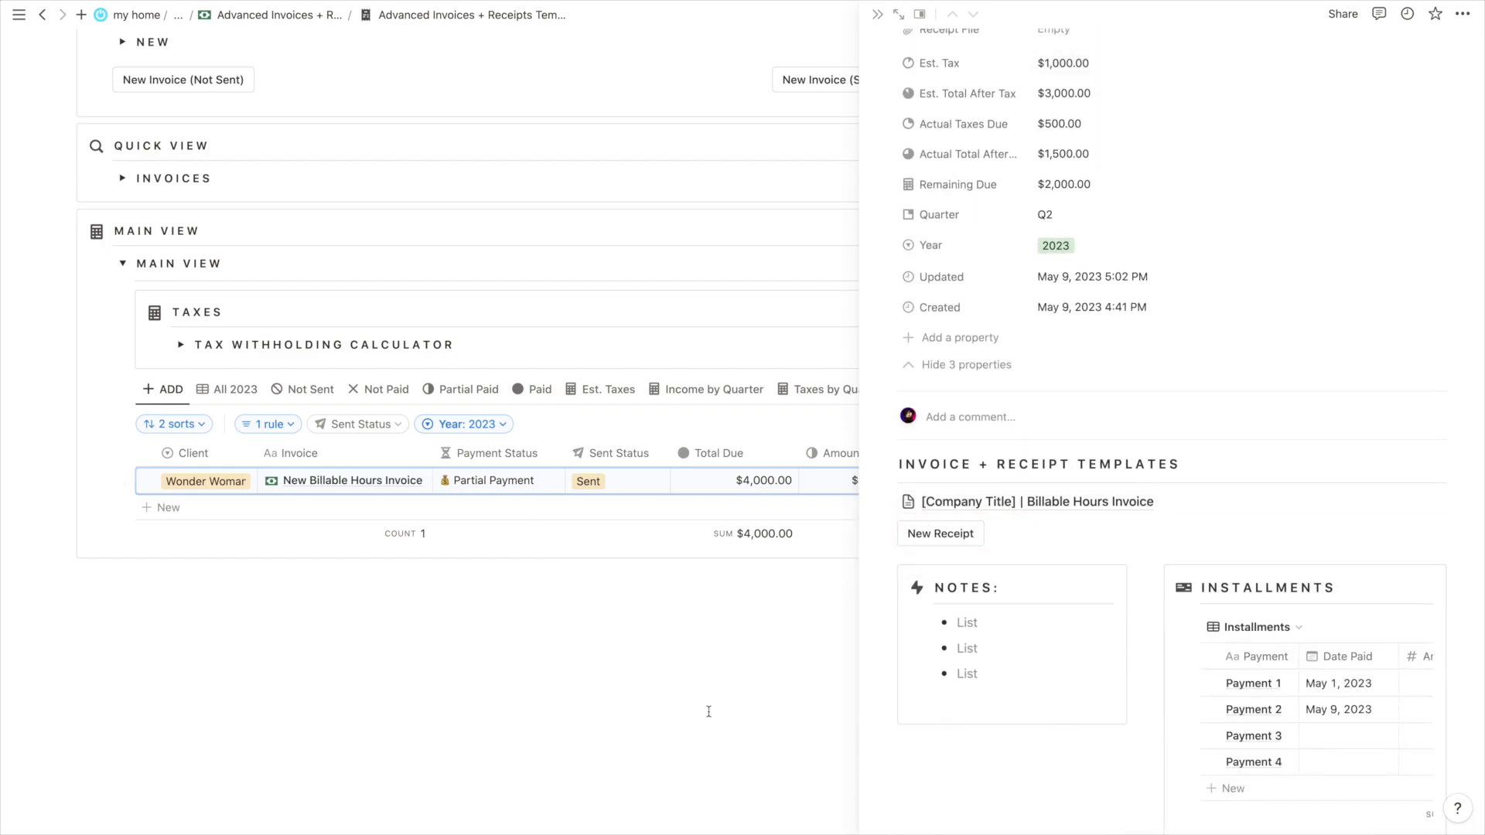
pyautogui.click(722, 706)
# Add a new record to the main view, check the title of its Cult of Notion | Billable Hours Invoice page, and close the peek
pyautogui.click(183, 507)
pyautogui.press('Escape')
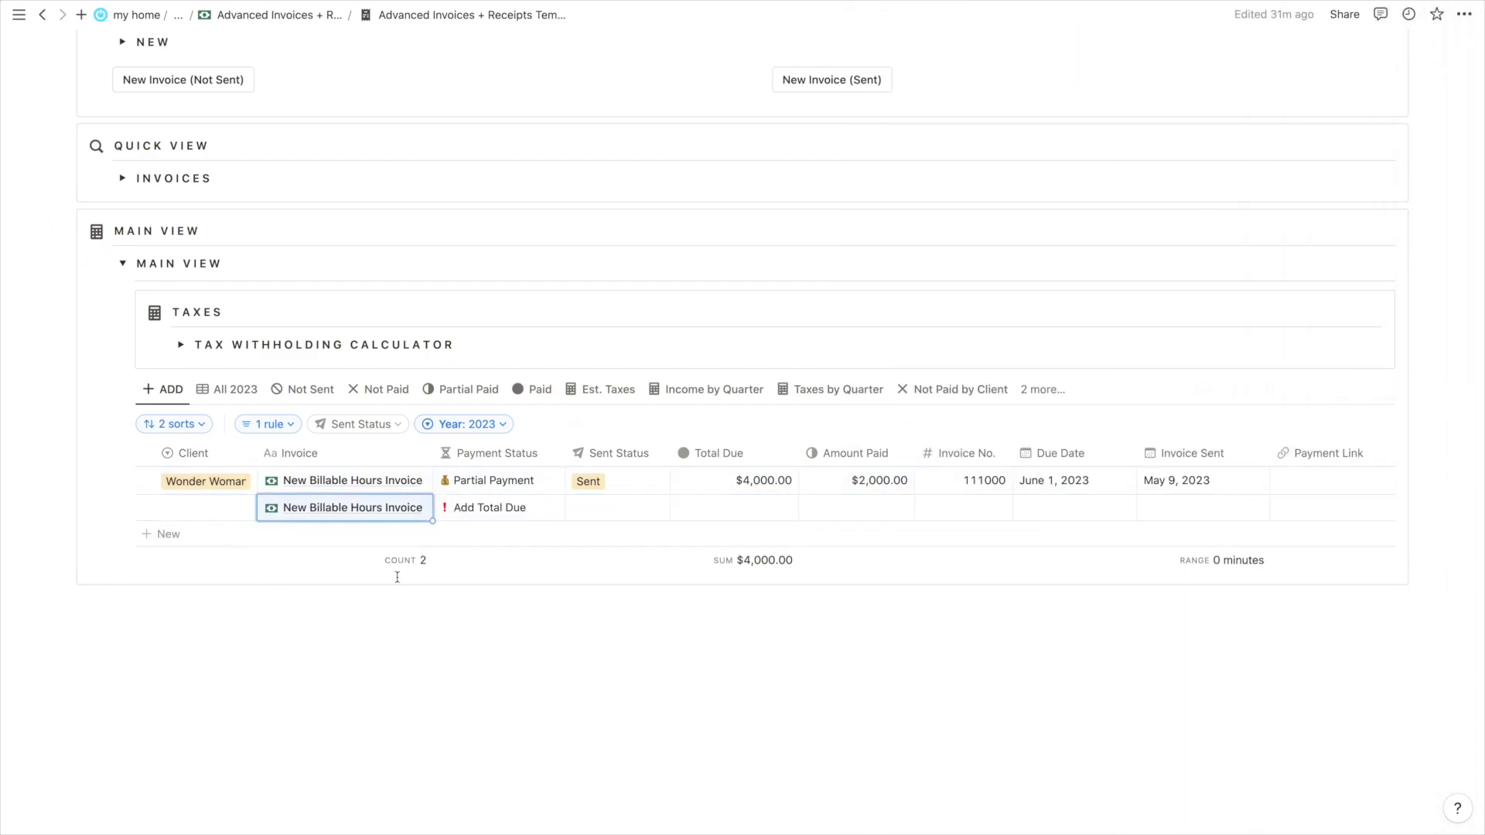
pyautogui.click(419, 514)
pyautogui.scroll(-5, 1111, 495)
pyautogui.click(1058, 531)
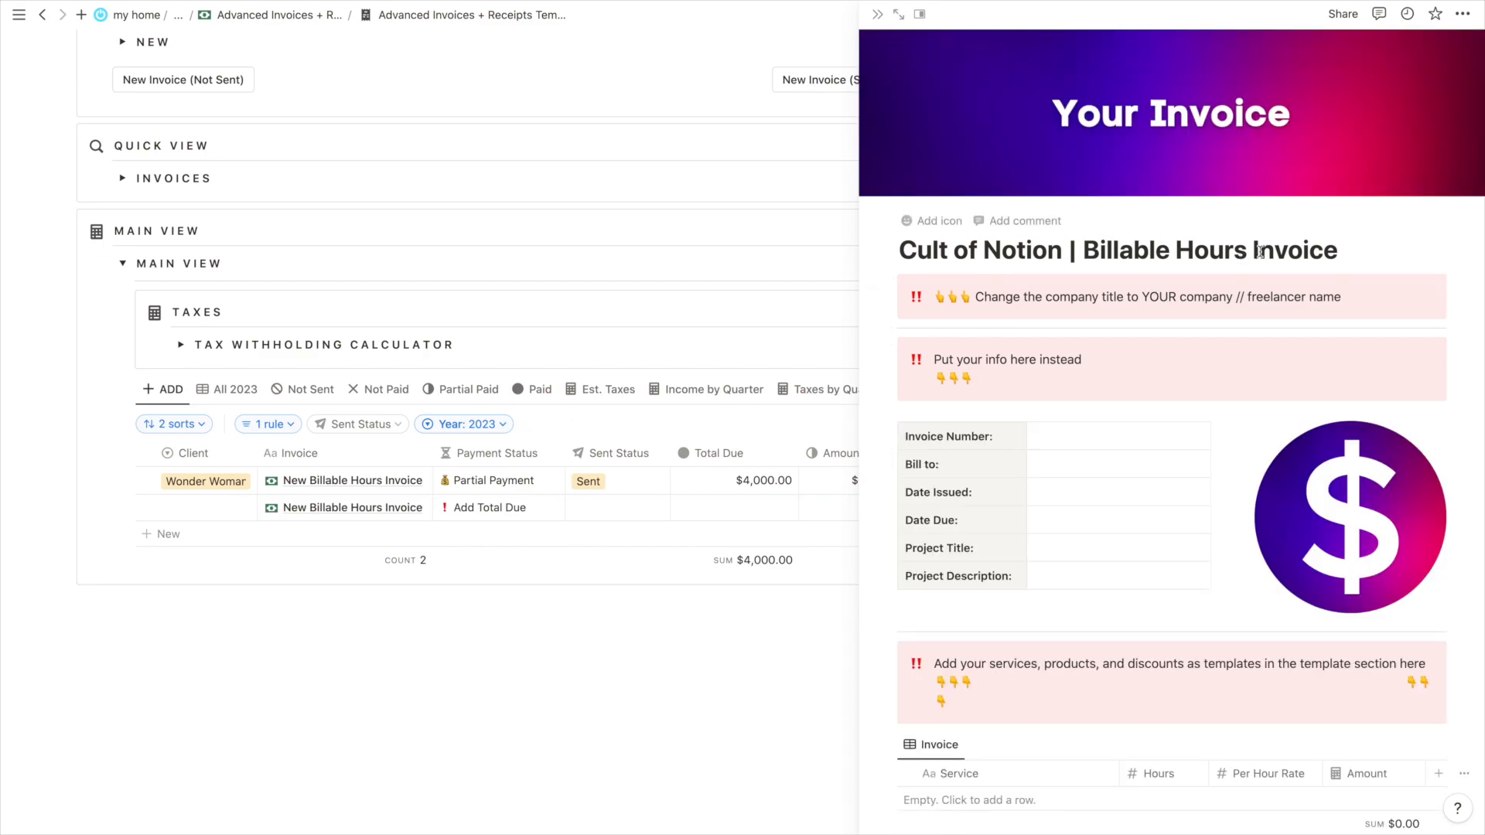
pyautogui.moveTo(1244, 249); pyautogui.dragTo(1091, 249)
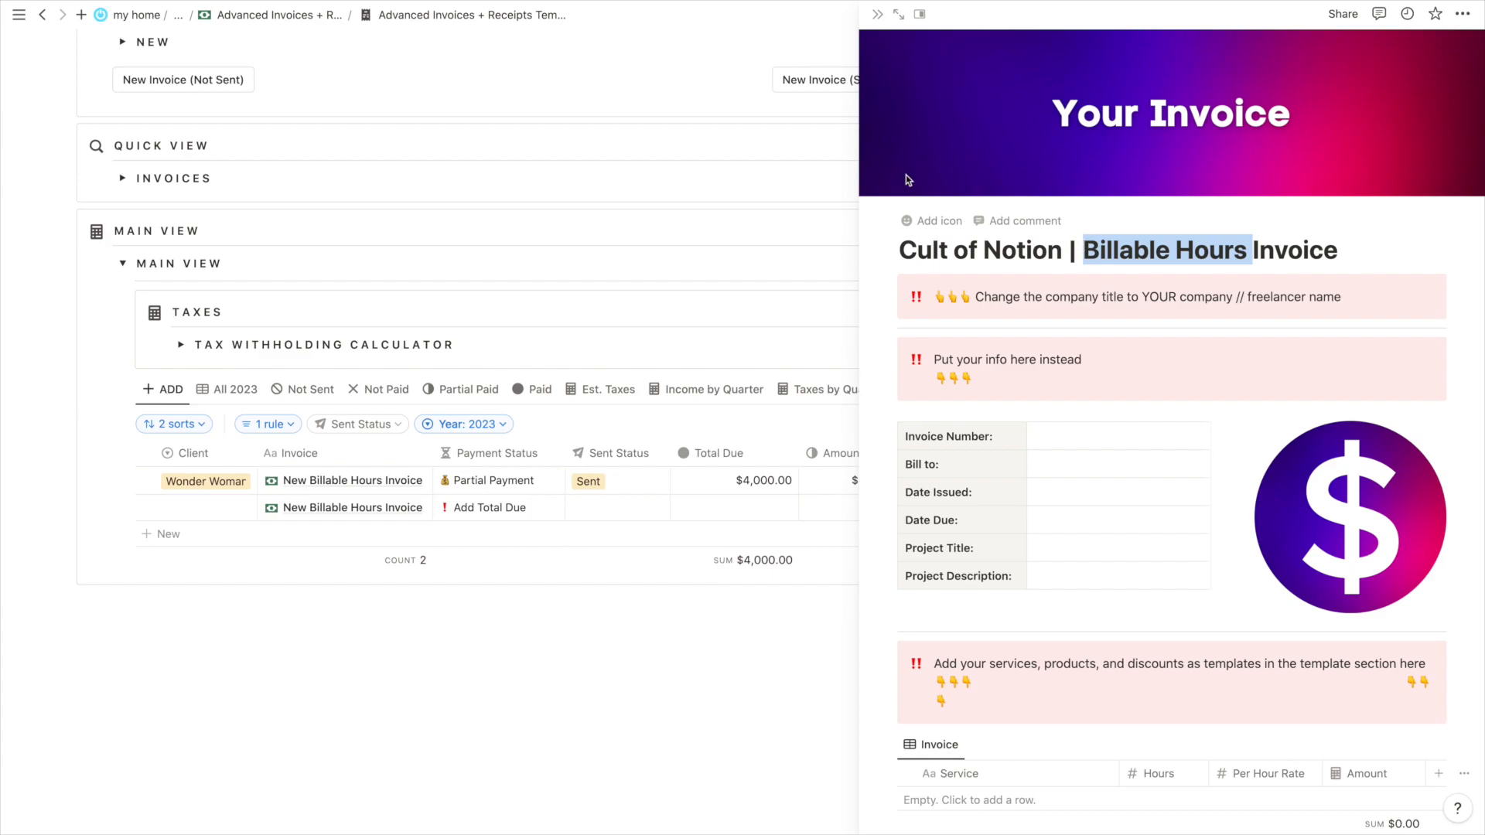
pyautogui.click(878, 14)
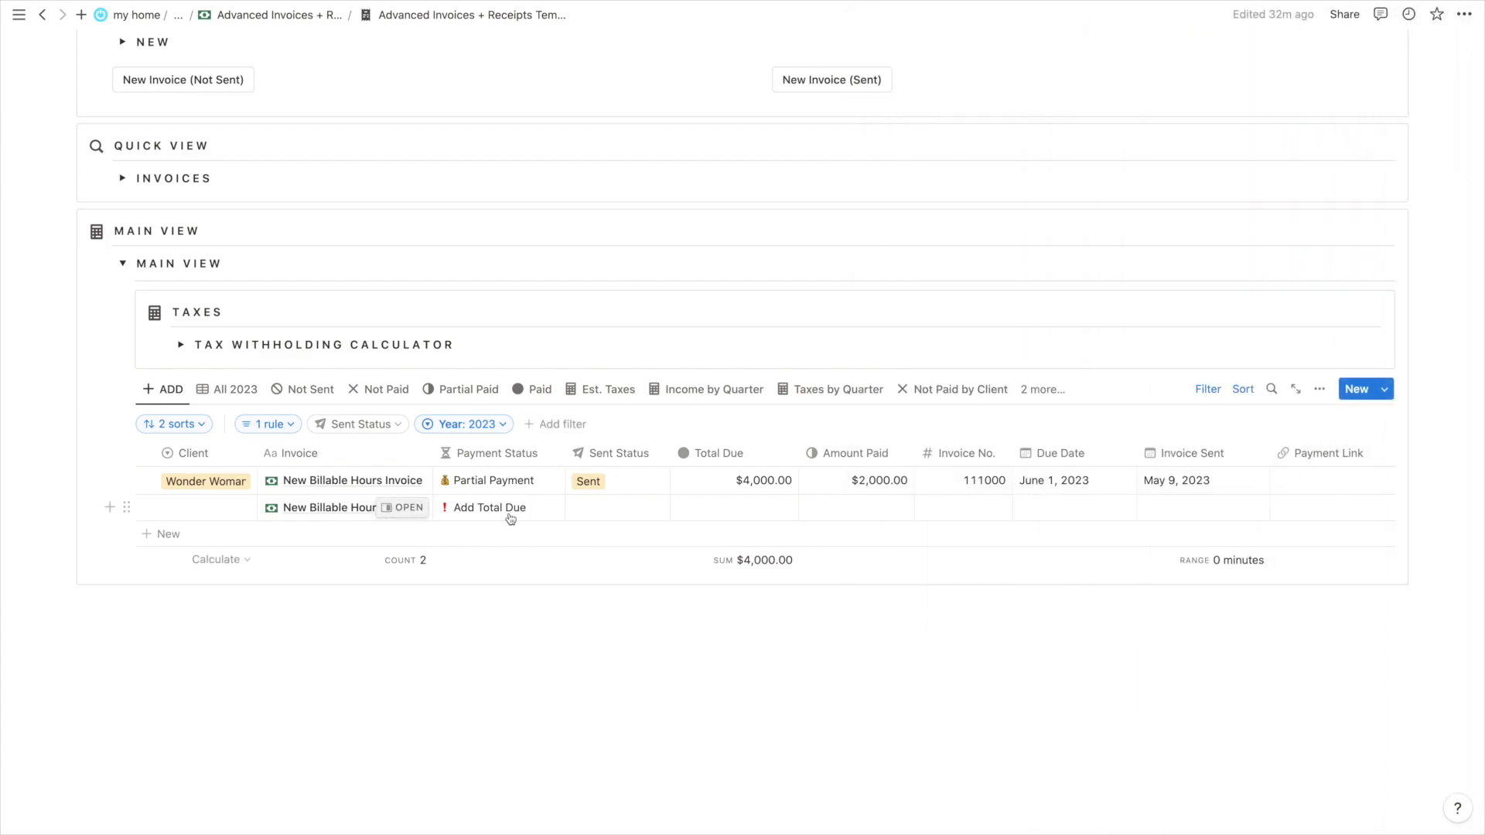
# Open the invoice page inside the New Billable Hours Invoice template and shorten its title to "Cult of Notion | Invoice"
pyautogui.scroll(7, 704, 484)
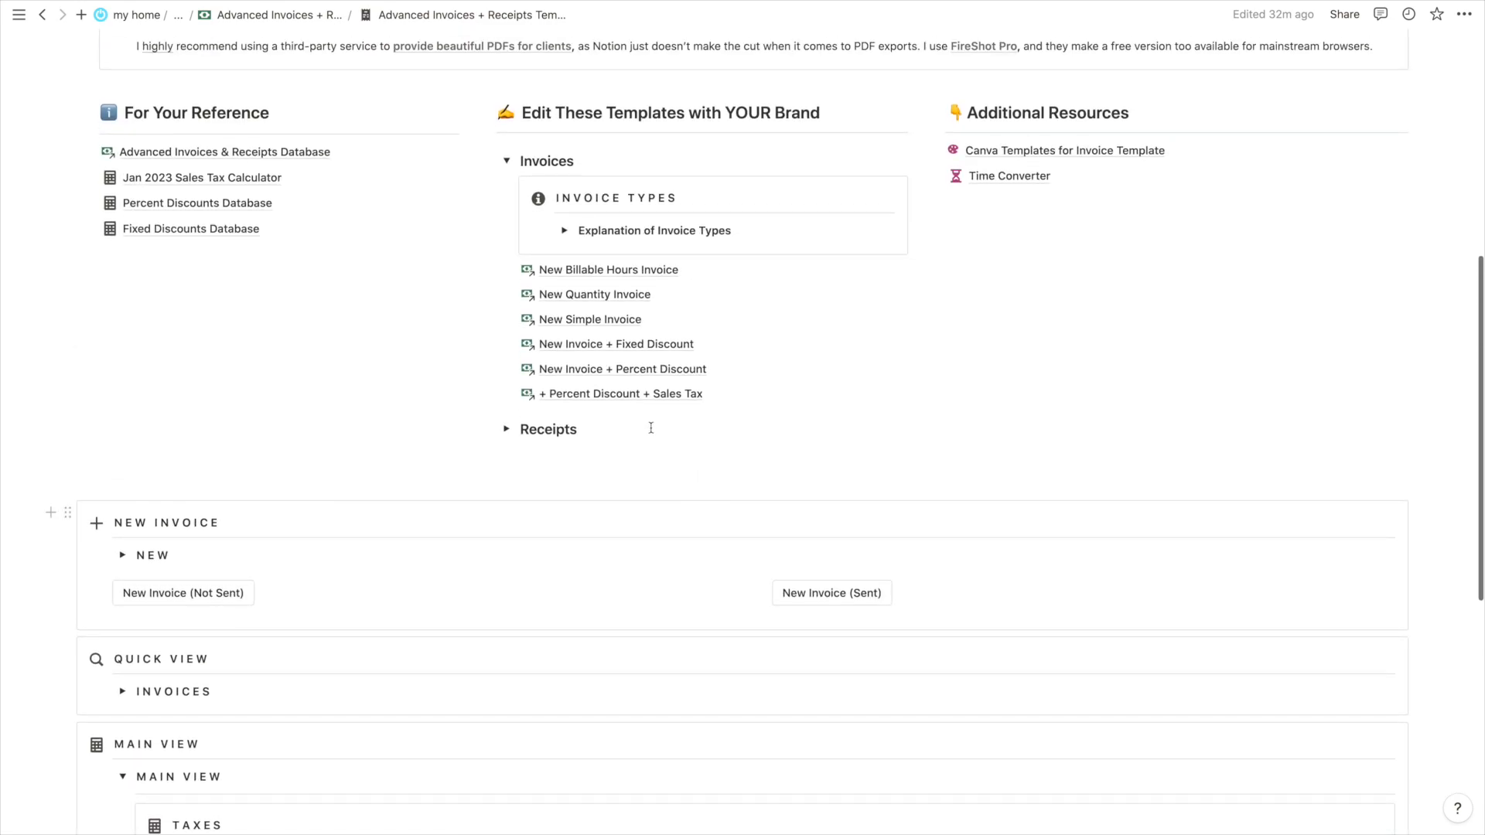
pyautogui.click(649, 270)
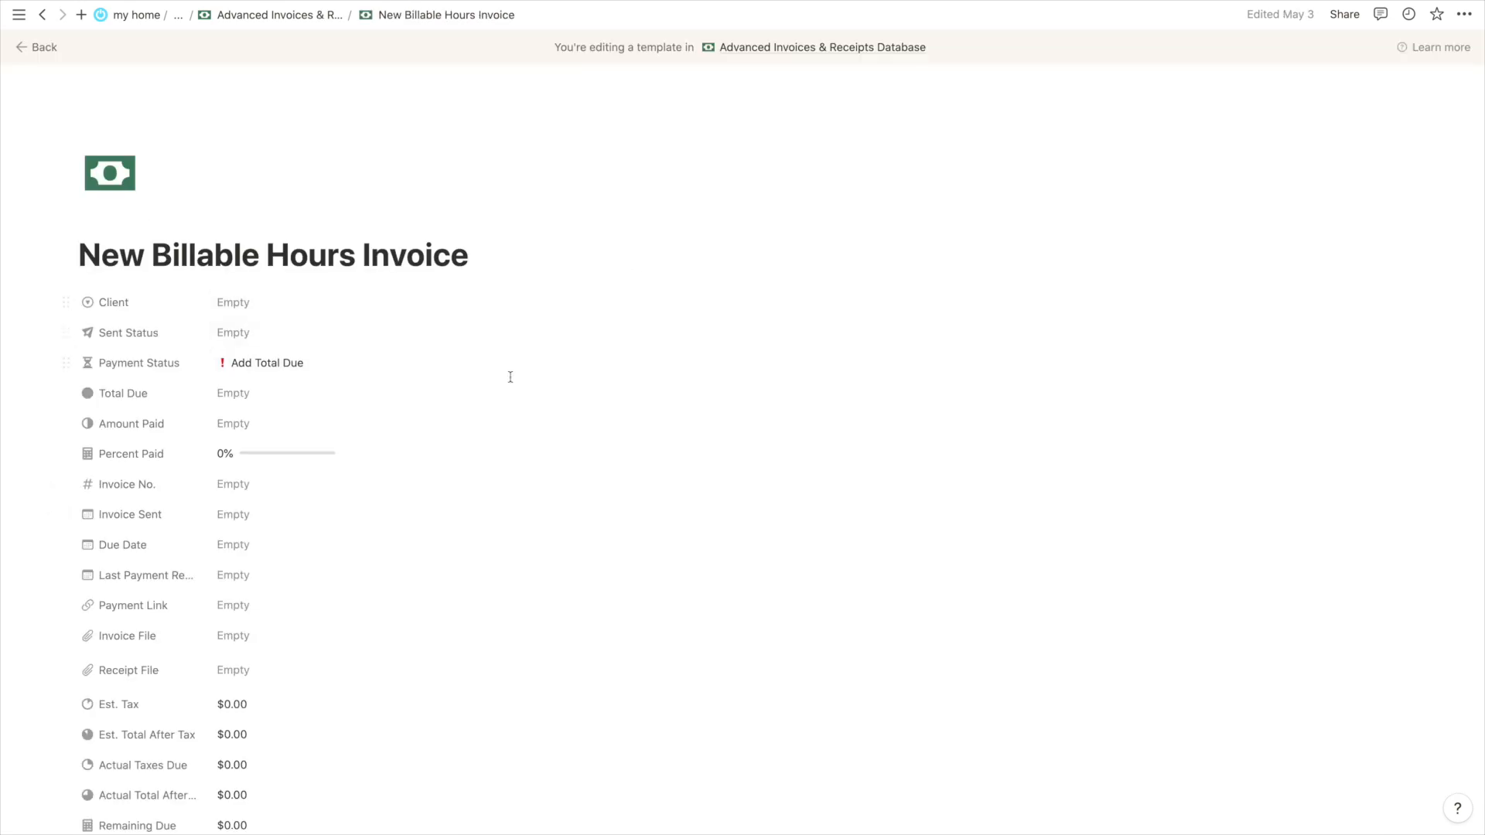
pyautogui.scroll(-15, 279, 257)
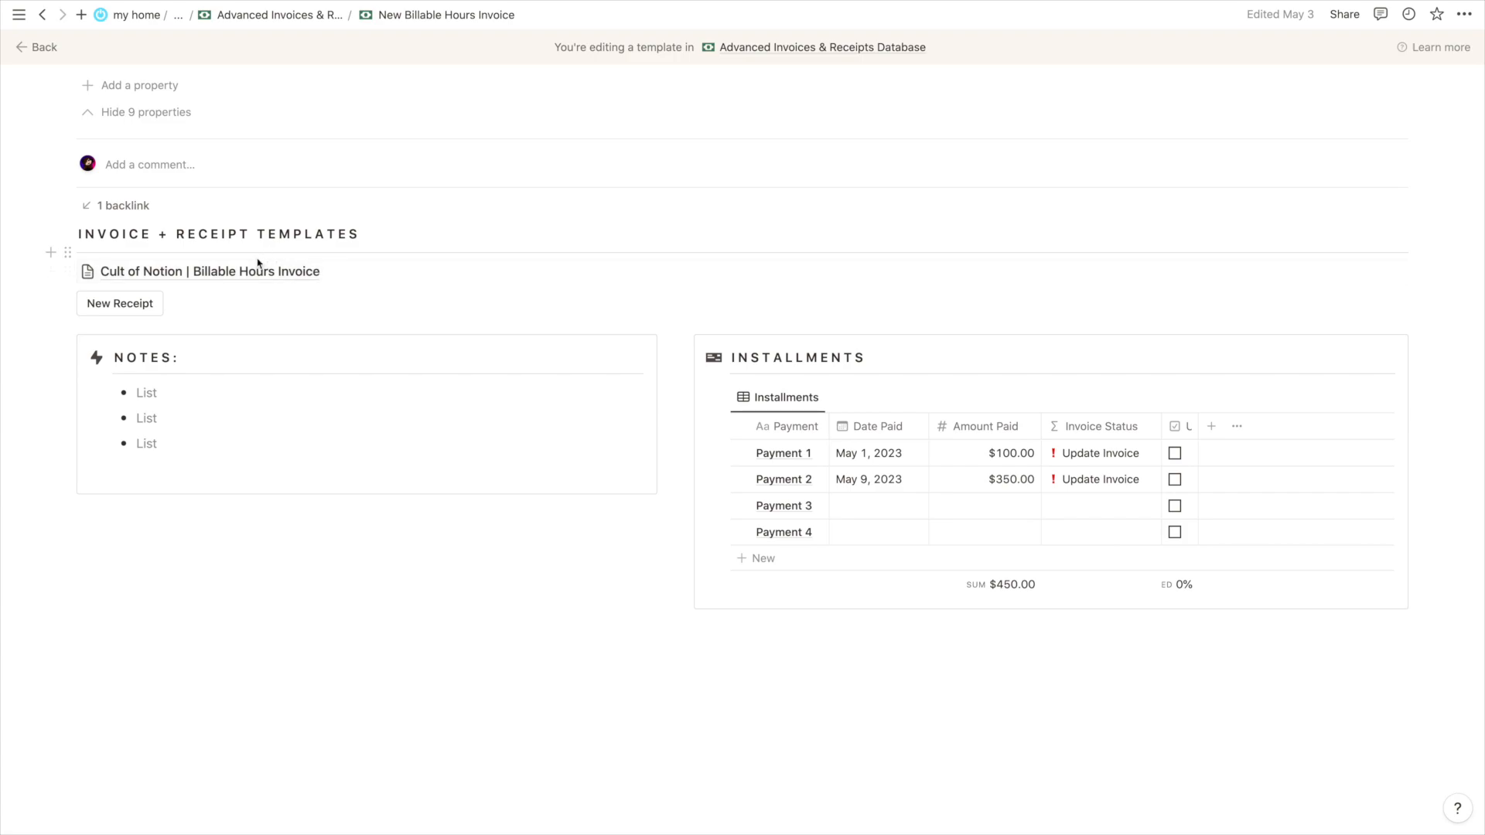
pyautogui.click(262, 267)
pyautogui.moveTo(892, 337); pyautogui.dragTo(689, 345)
pyautogui.press('BackSpace')
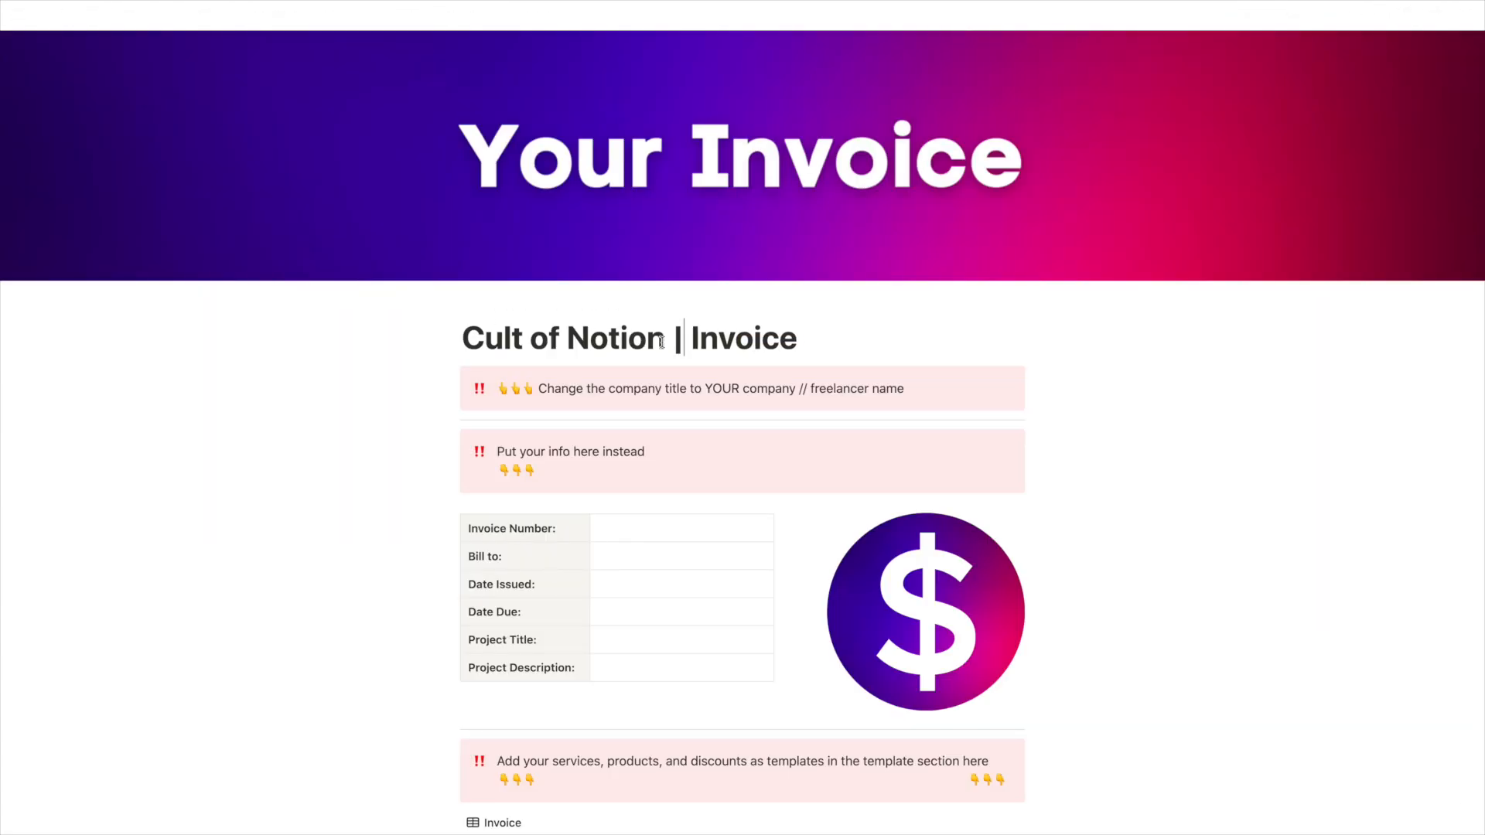
# Return to the dashboard, add another New Billable Hours Invoice to the main view table, and open it in side peek
pyautogui.click(41, 16)
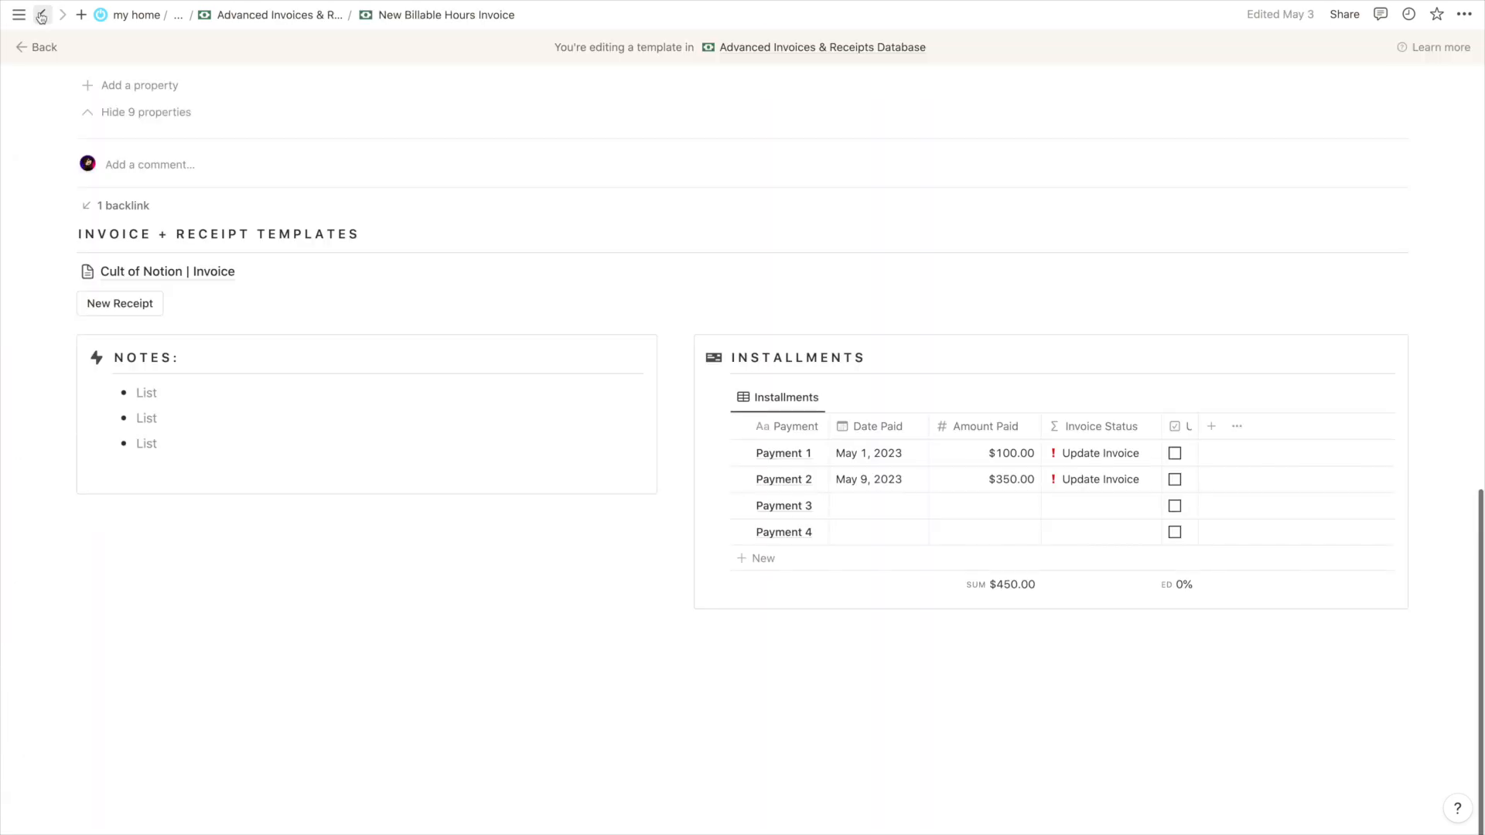
pyautogui.click(41, 15)
pyautogui.scroll(-8, 709, 621)
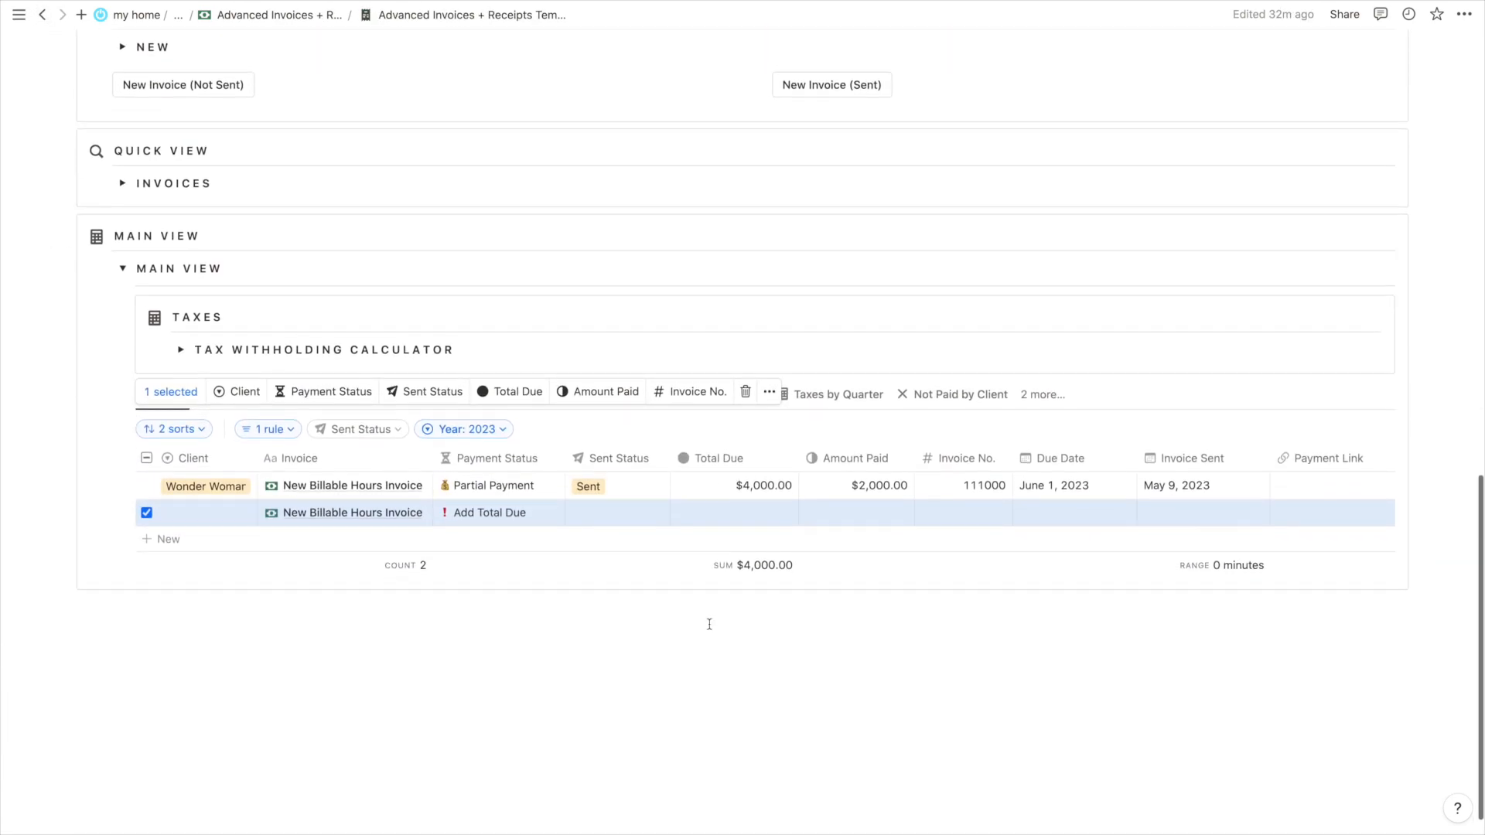
pyautogui.scroll(-1, 341, 572)
pyautogui.click(335, 587)
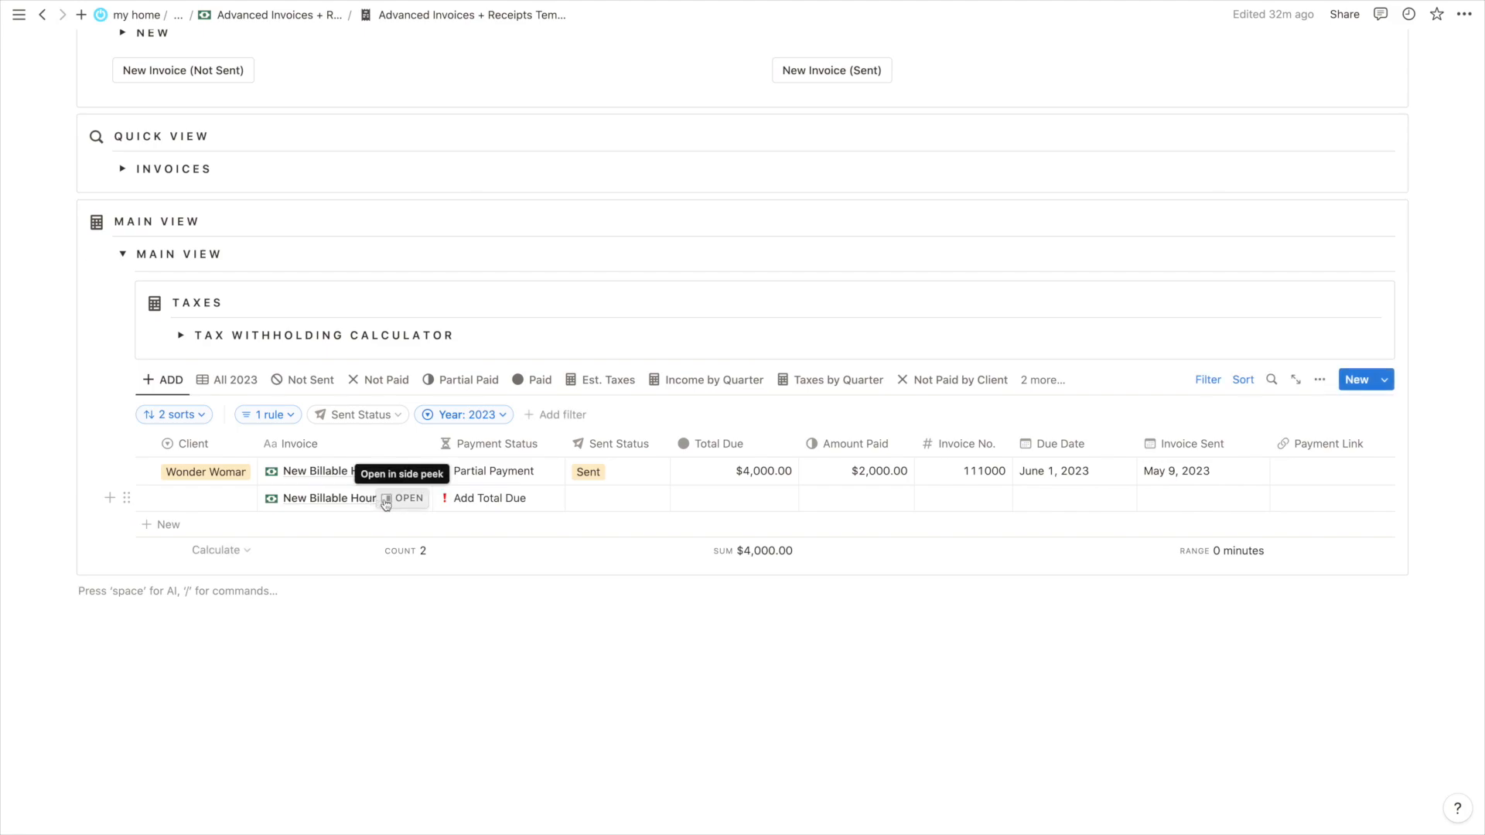
pyautogui.click(271, 524)
pyautogui.click(475, 535)
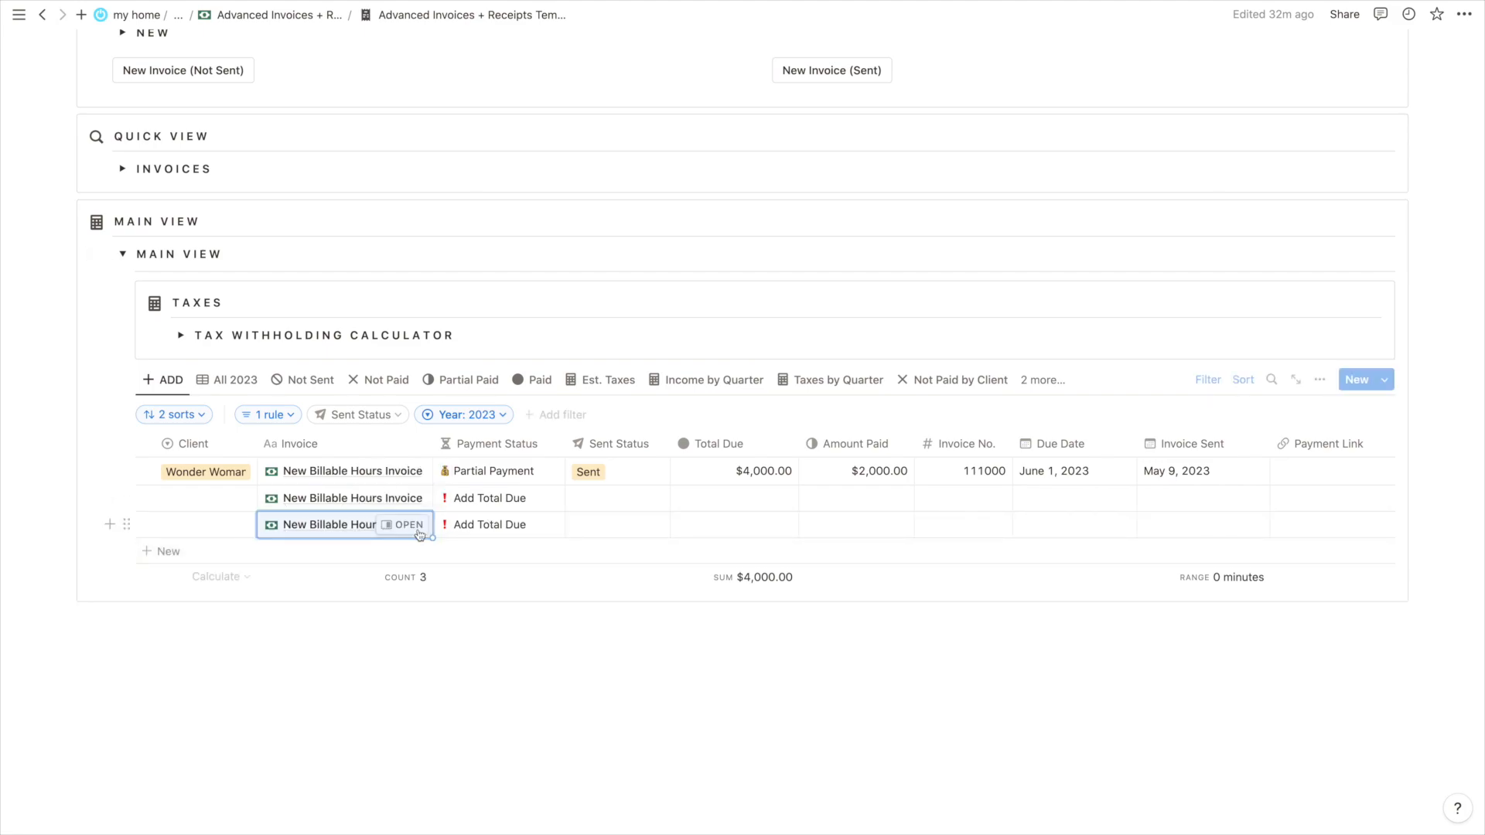
pyautogui.click(409, 525)
pyautogui.scroll(-10, 1238, 526)
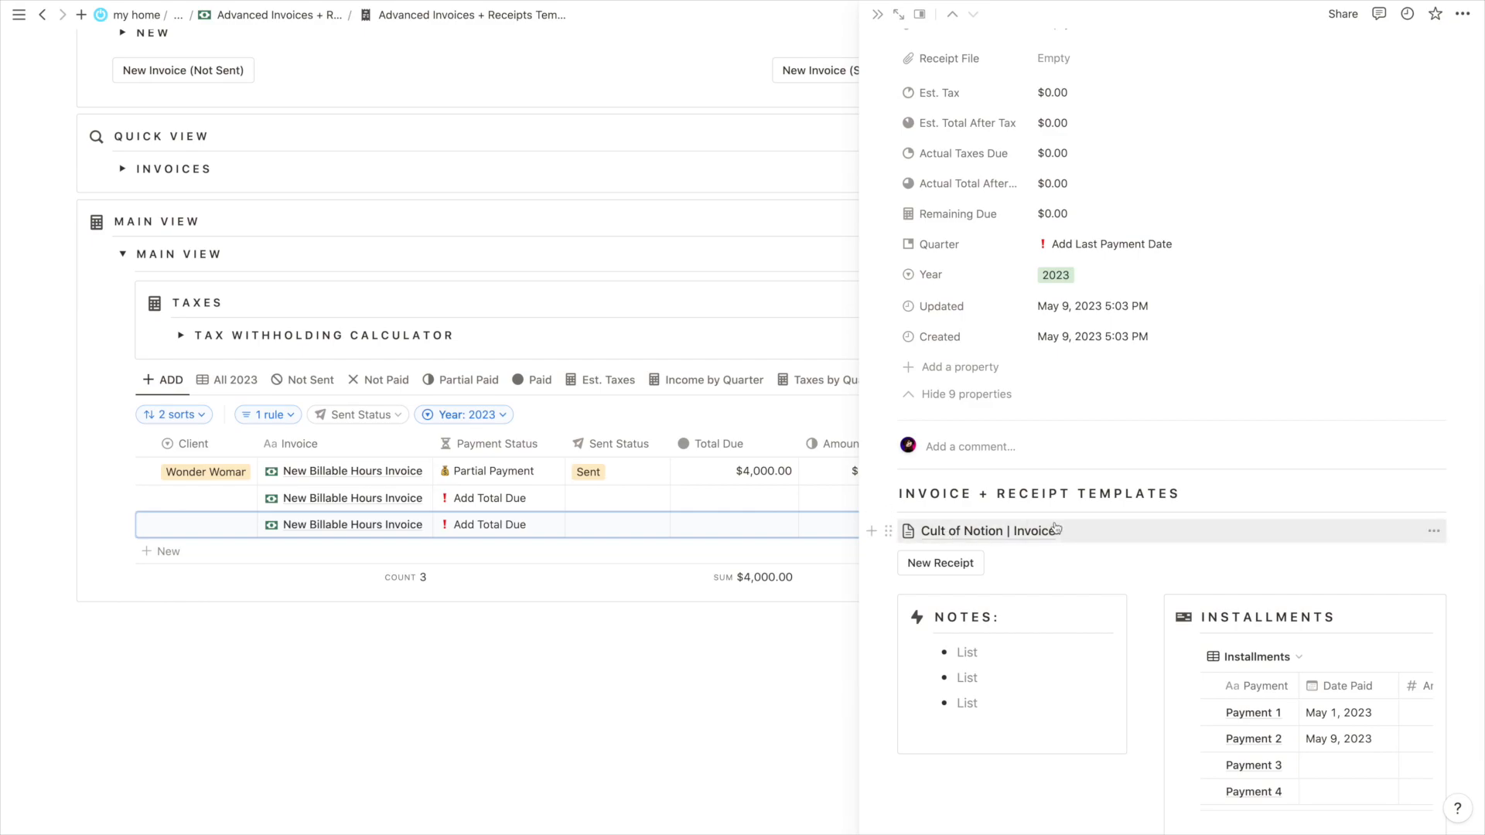
# Delete the two blank New Billable Hours Invoice entries from the main view table
pyautogui.click(138, 498)
pyautogui.click(138, 523)
pyautogui.press('Delete')
# Open the "[Company Title] | Simple Invoice" page from the New Simple Invoice template and review its details and services tables
pyautogui.scroll(15, 504, 312)
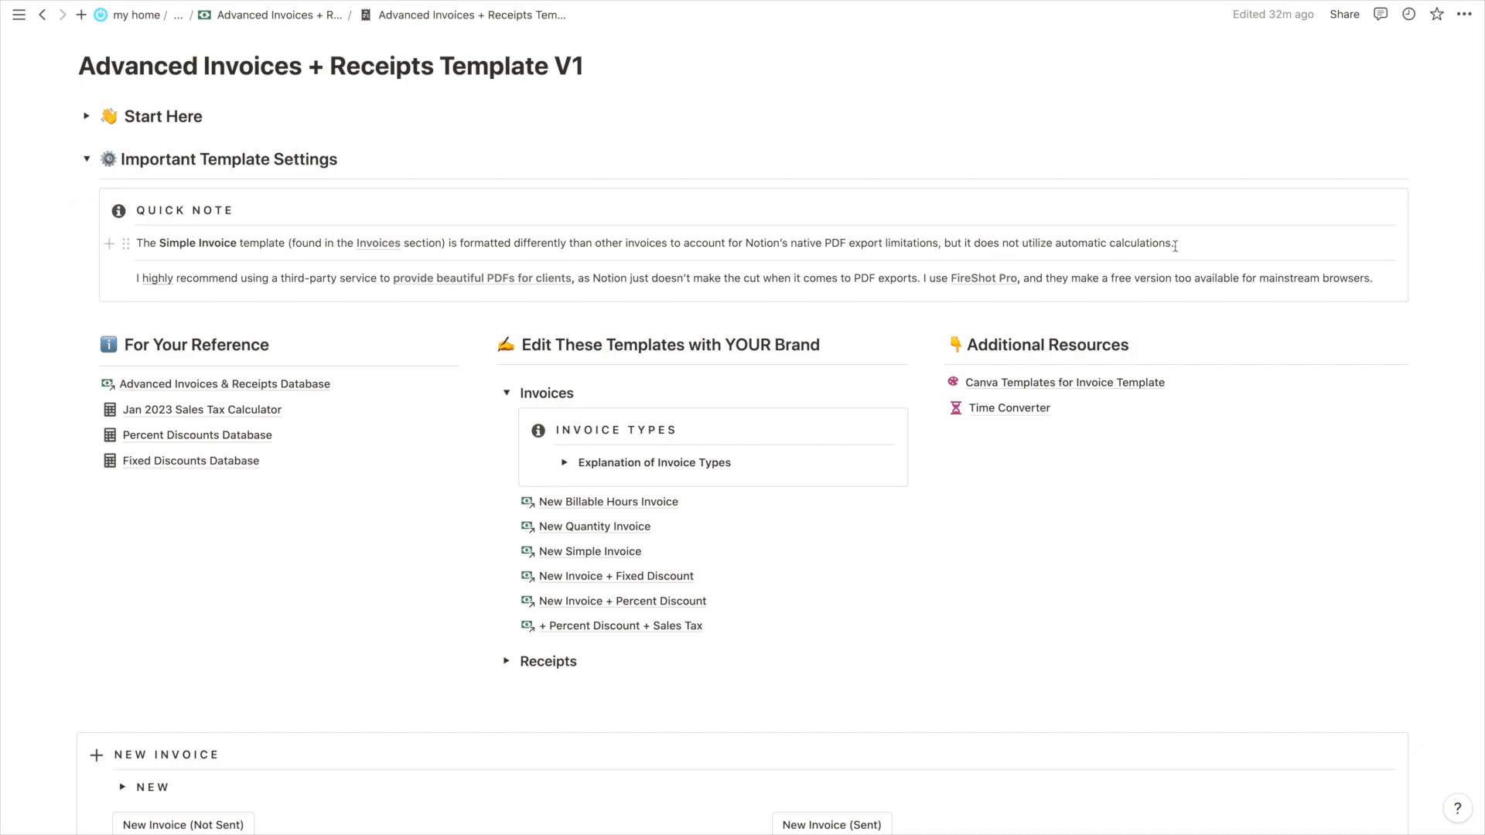
pyautogui.click(612, 550)
pyautogui.scroll(-10, 621, 543)
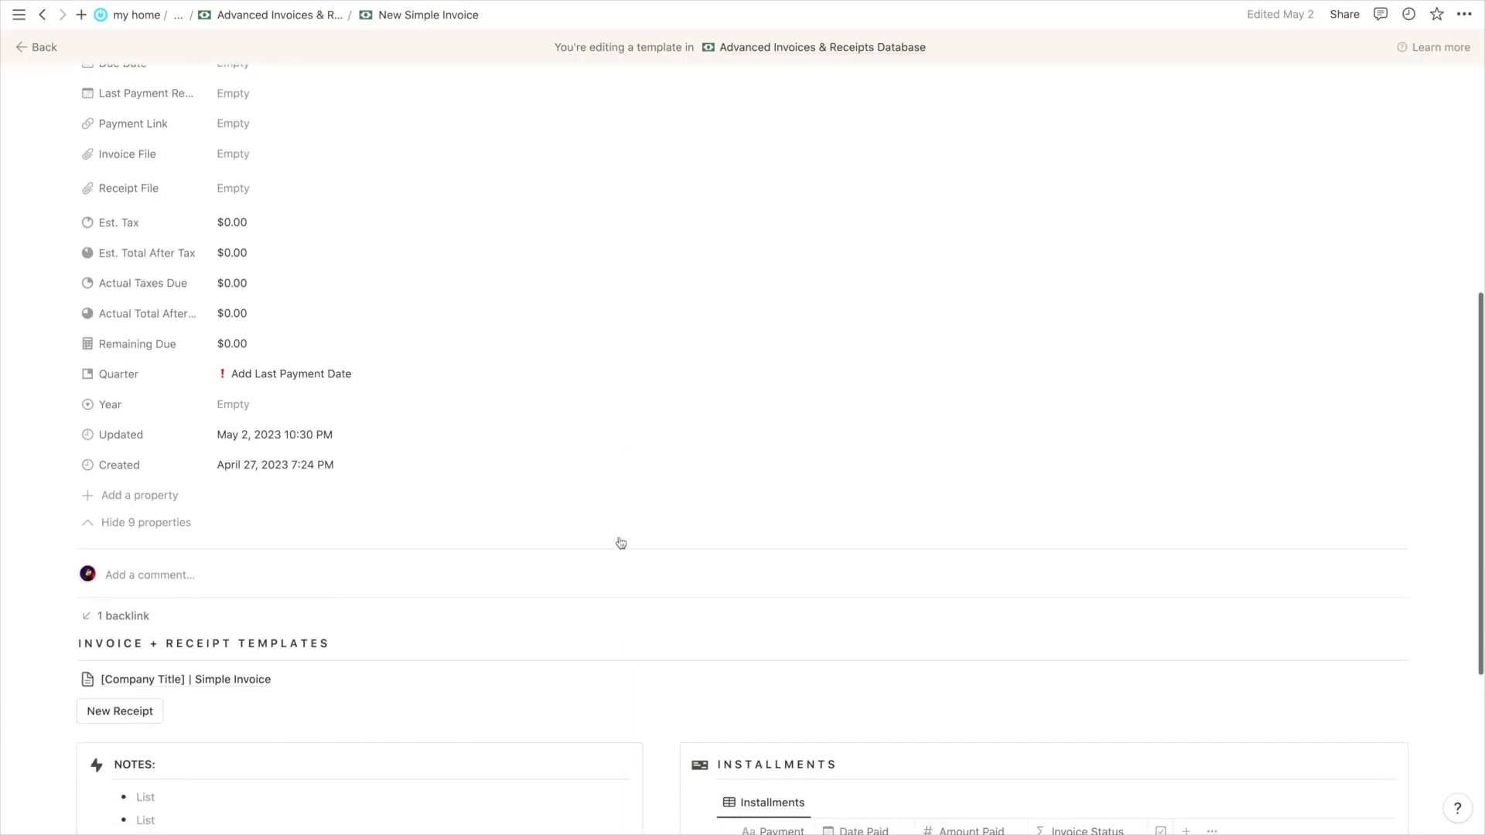
pyautogui.scroll(-3, 245, 590)
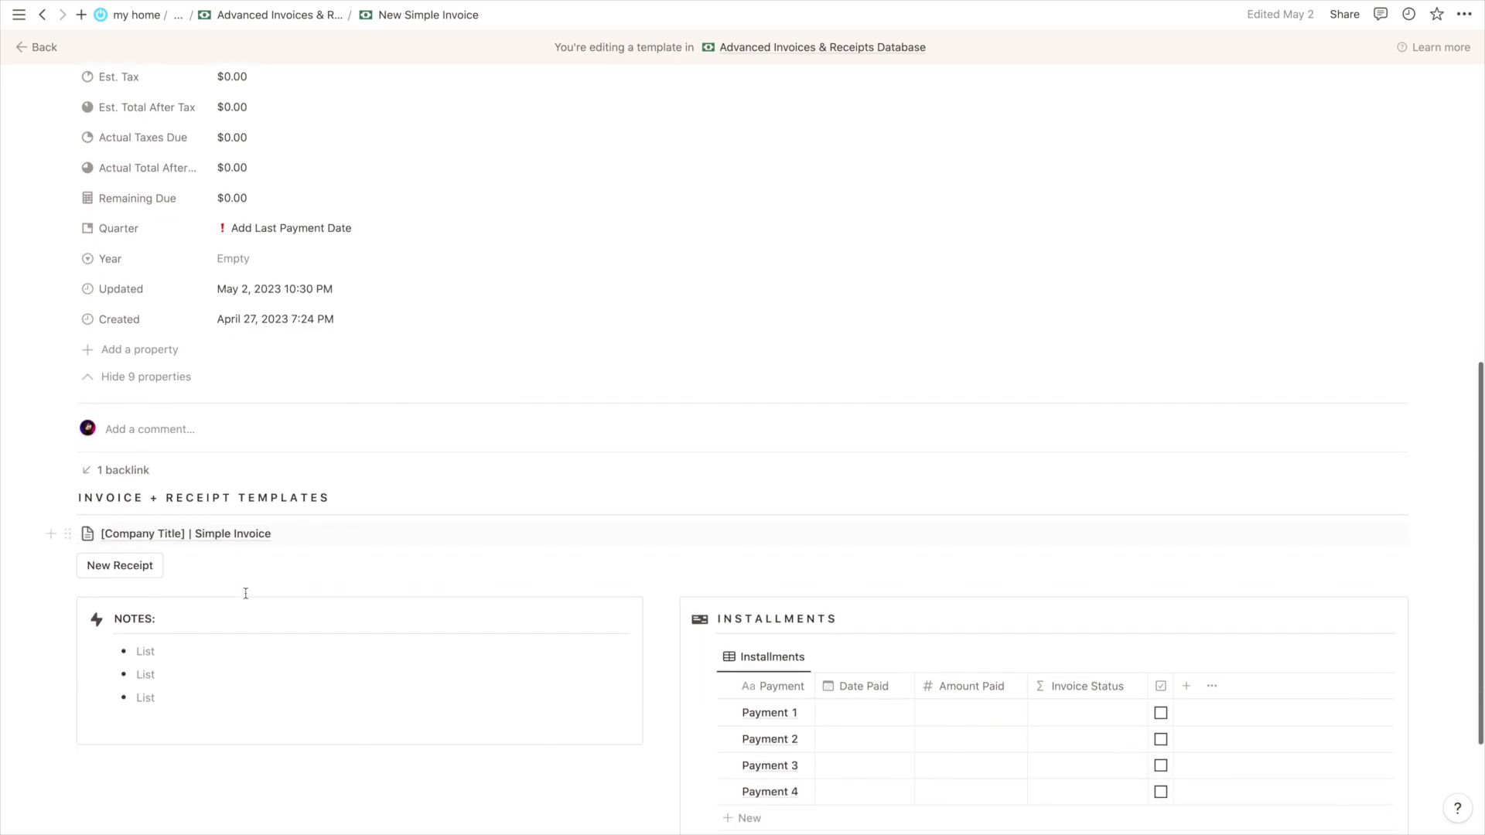
pyautogui.click(239, 453)
pyautogui.scroll(-3, 603, 445)
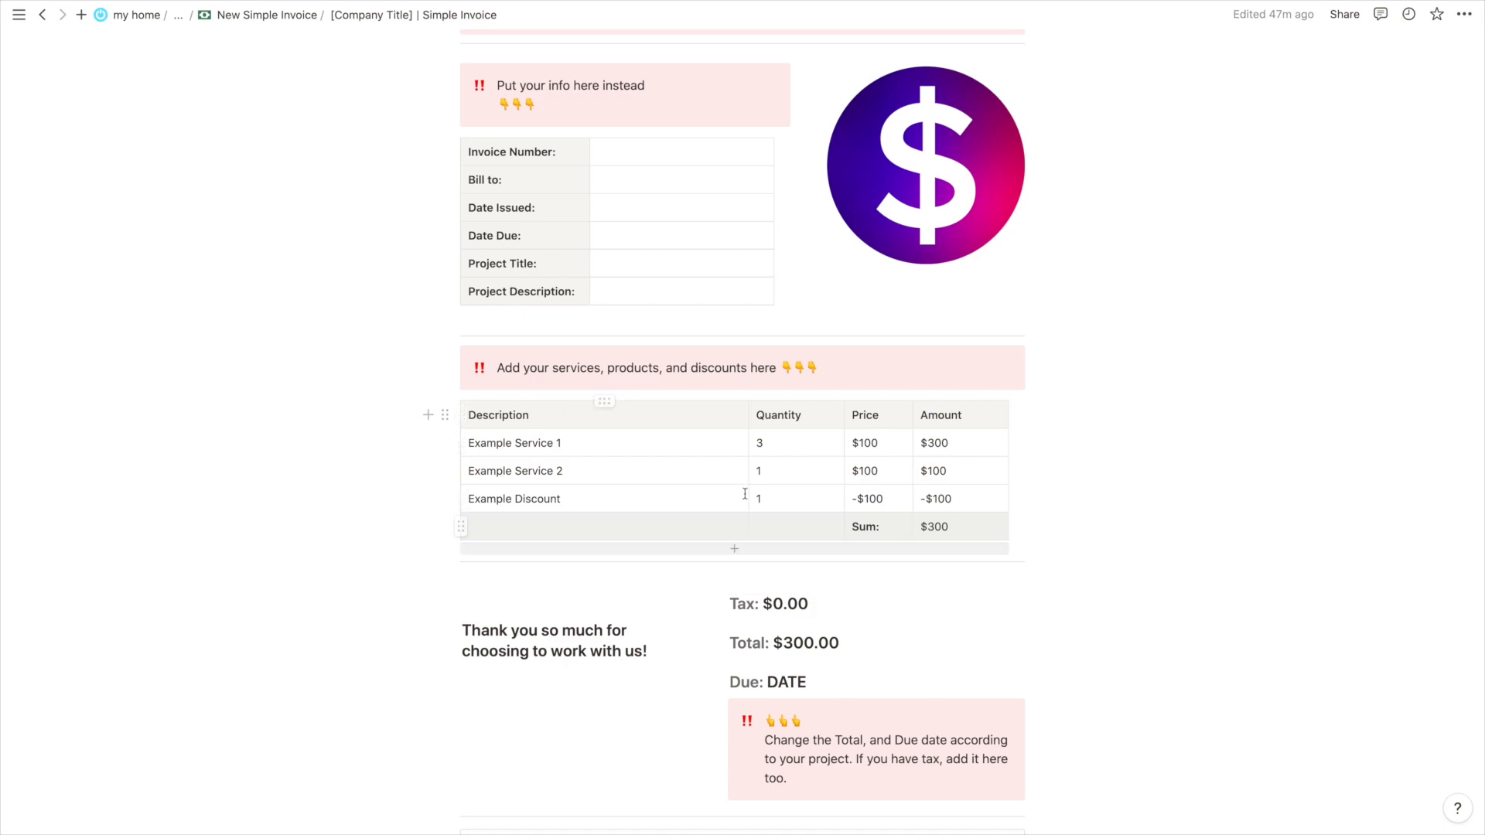
pyautogui.scroll(-1, 601, 497)
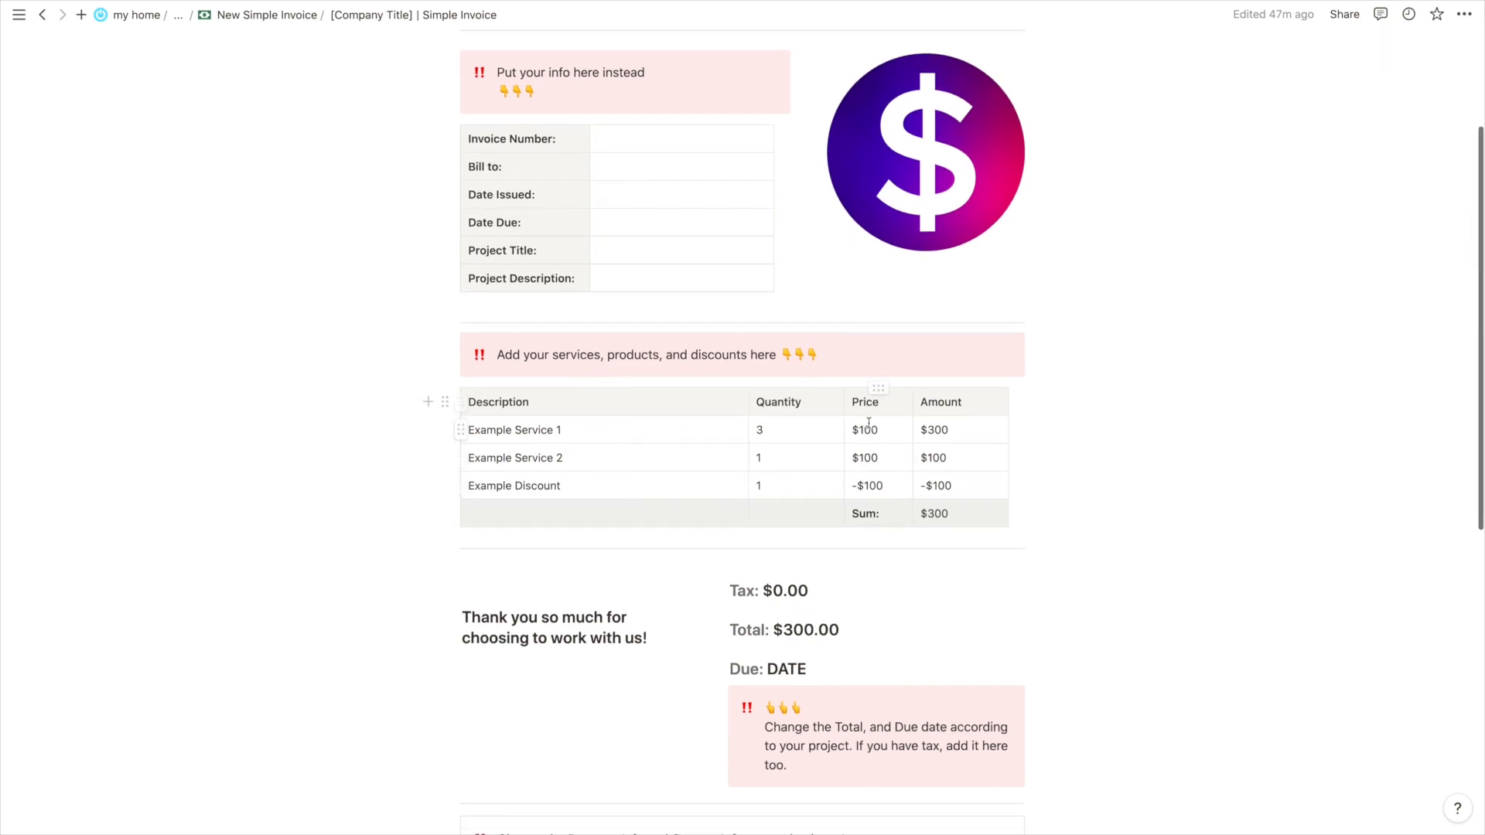
pyautogui.scroll(5, 871, 425)
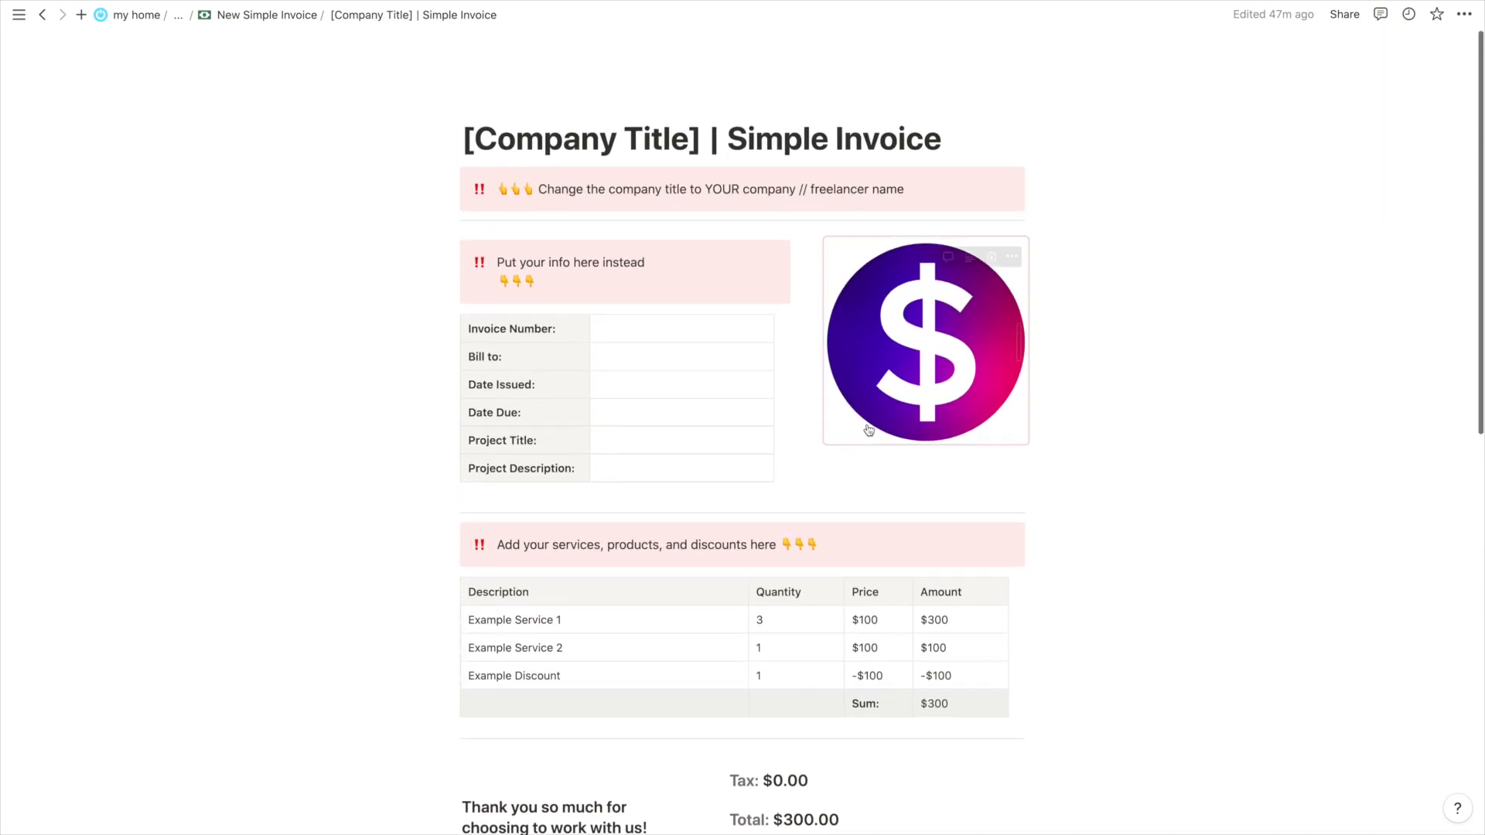
# View the PDF export settings for the Simple Invoice page without exporting it
pyautogui.click(1465, 14)
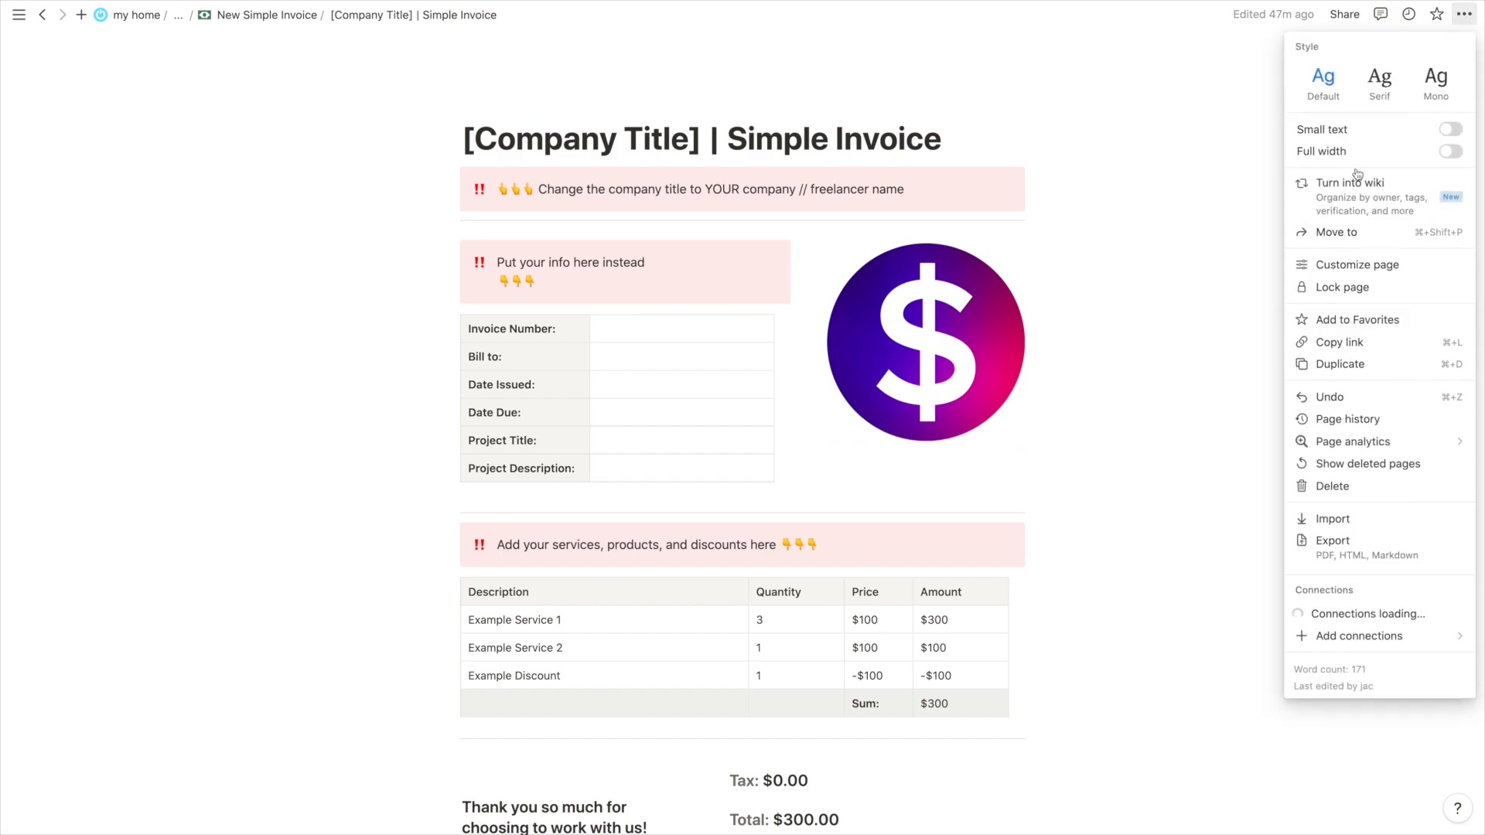
pyautogui.click(1345, 552)
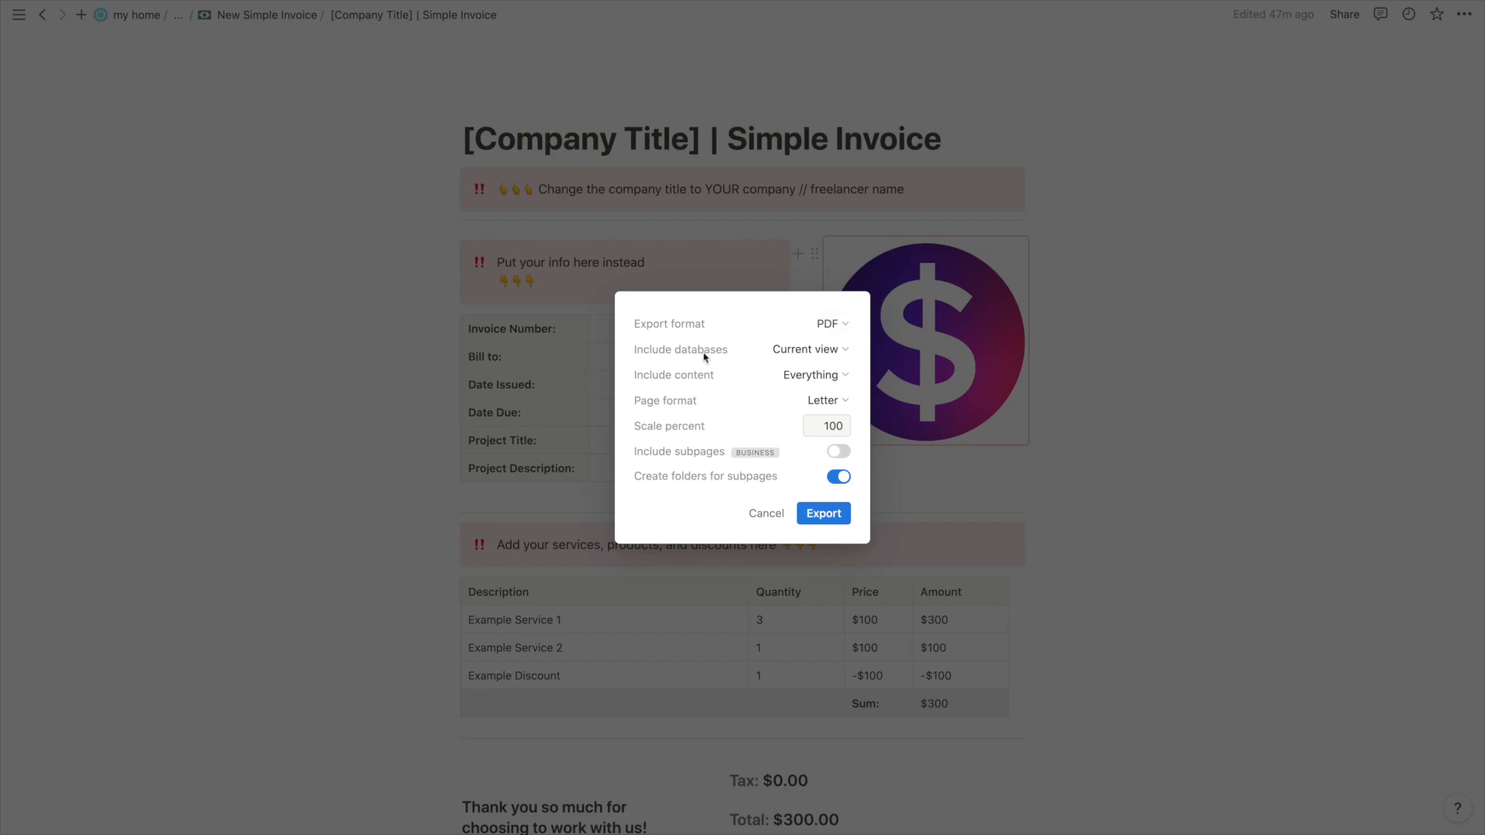
pyautogui.click(353, 337)
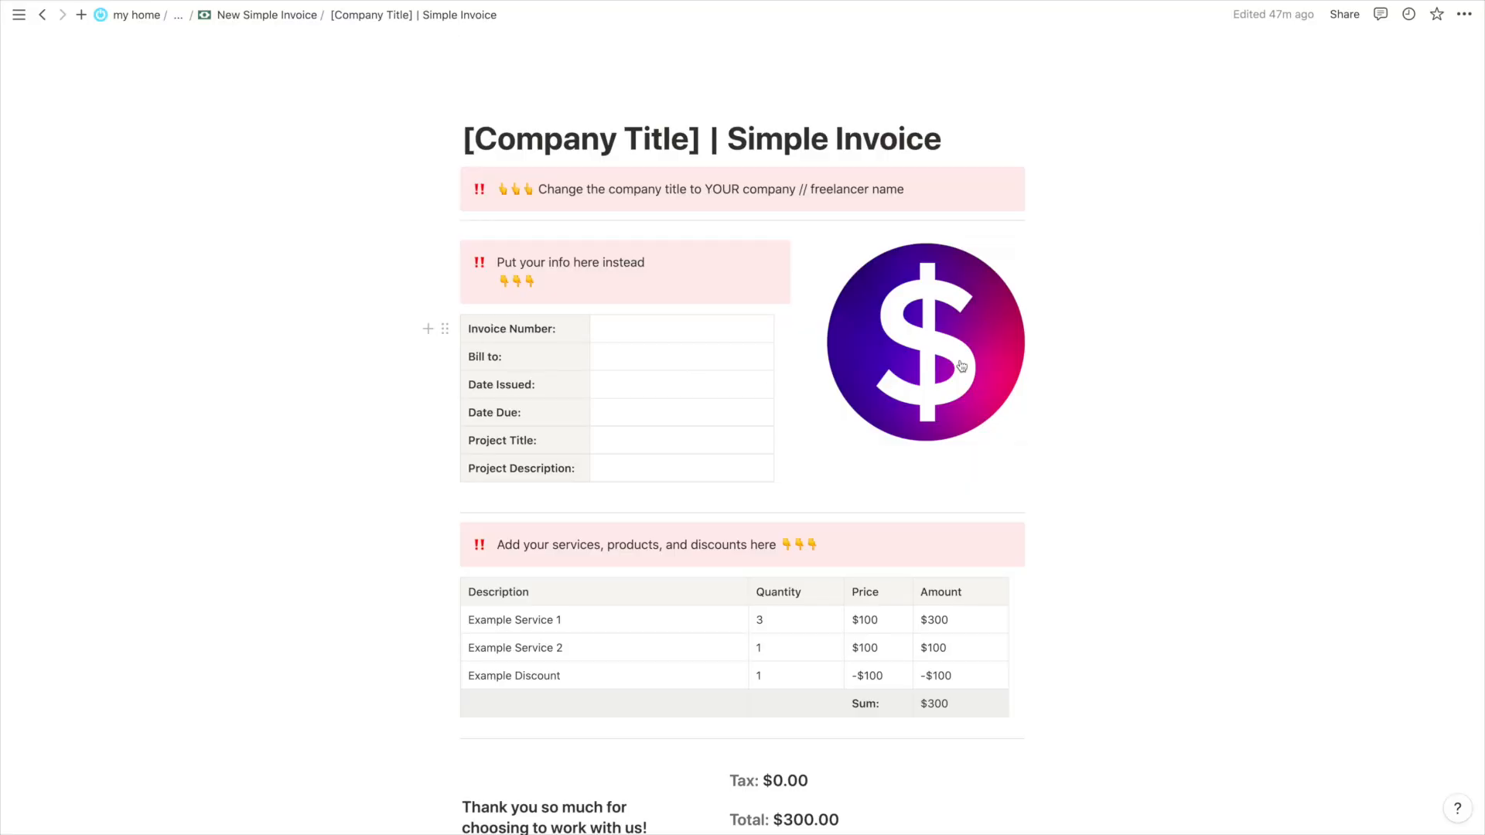
# Examine the Simple Invoice's totals, payment information and contact information, and its invoice details table
pyautogui.scroll(-5, 795, 499)
pyautogui.scroll(-3, 795, 499)
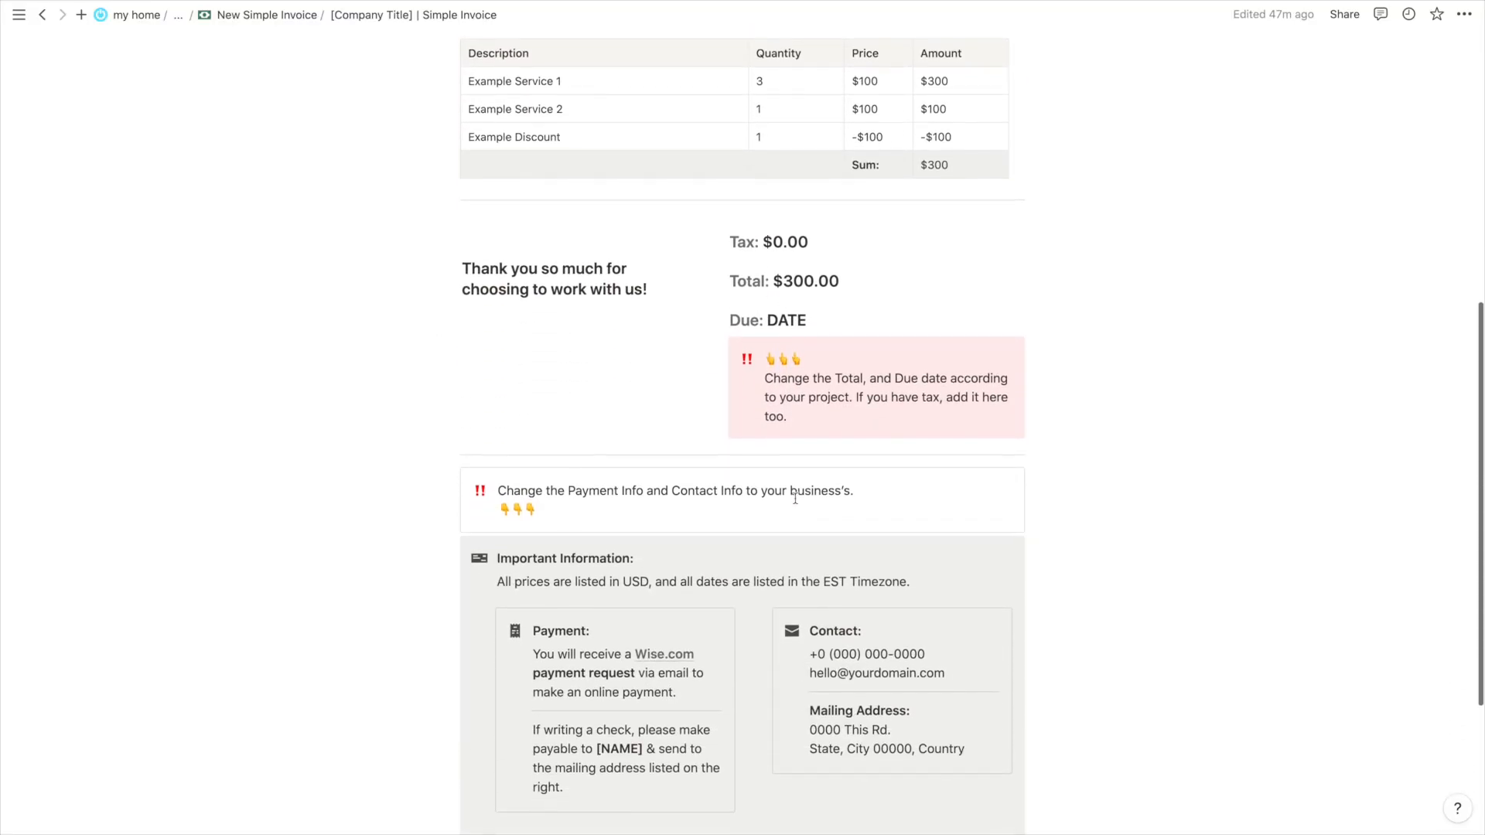
pyautogui.scroll(-2, 795, 499)
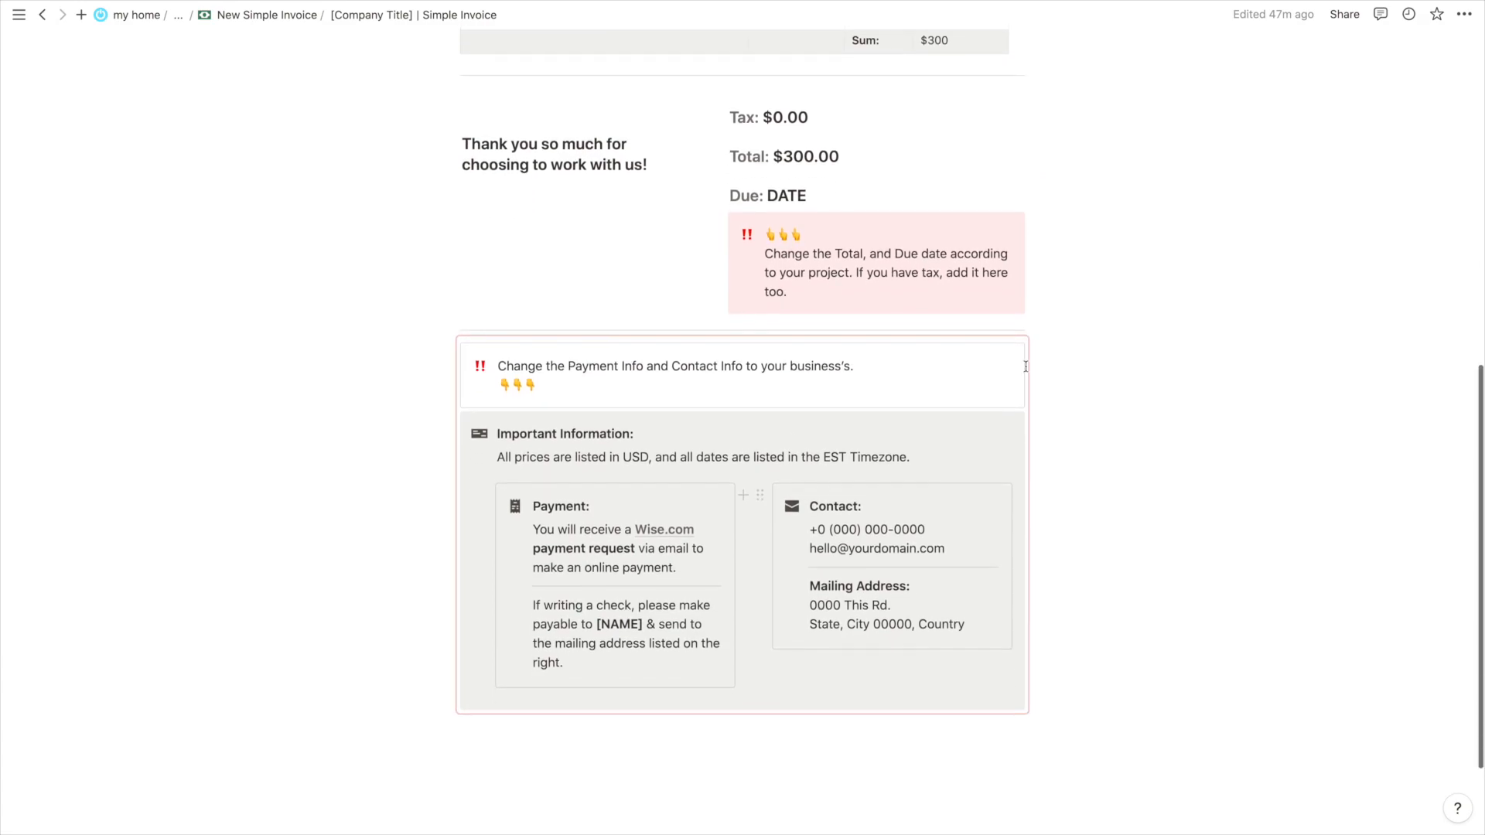
pyautogui.scroll(7, 486, 513)
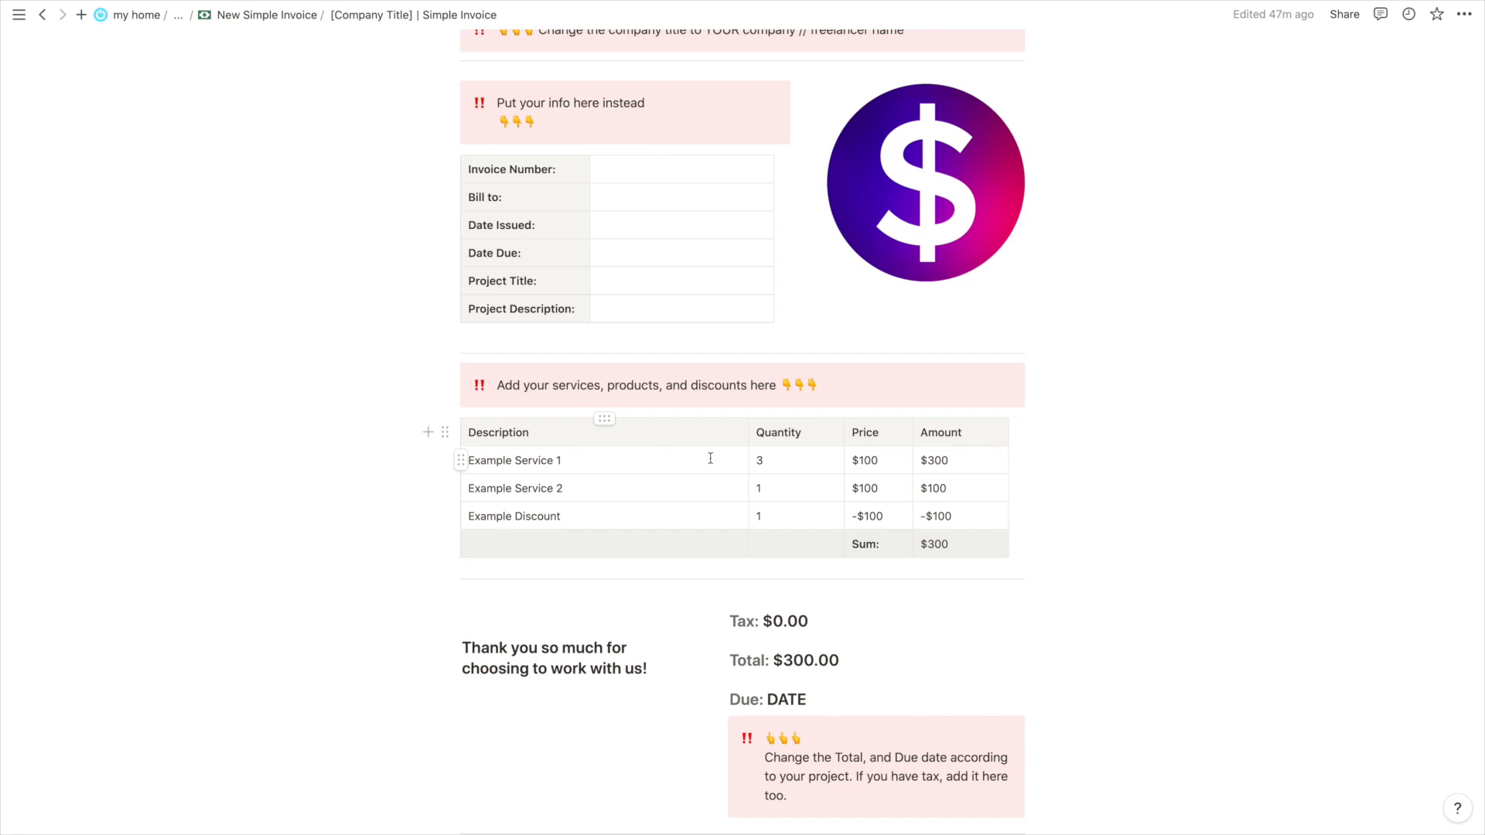
pyautogui.scroll(2, 710, 459)
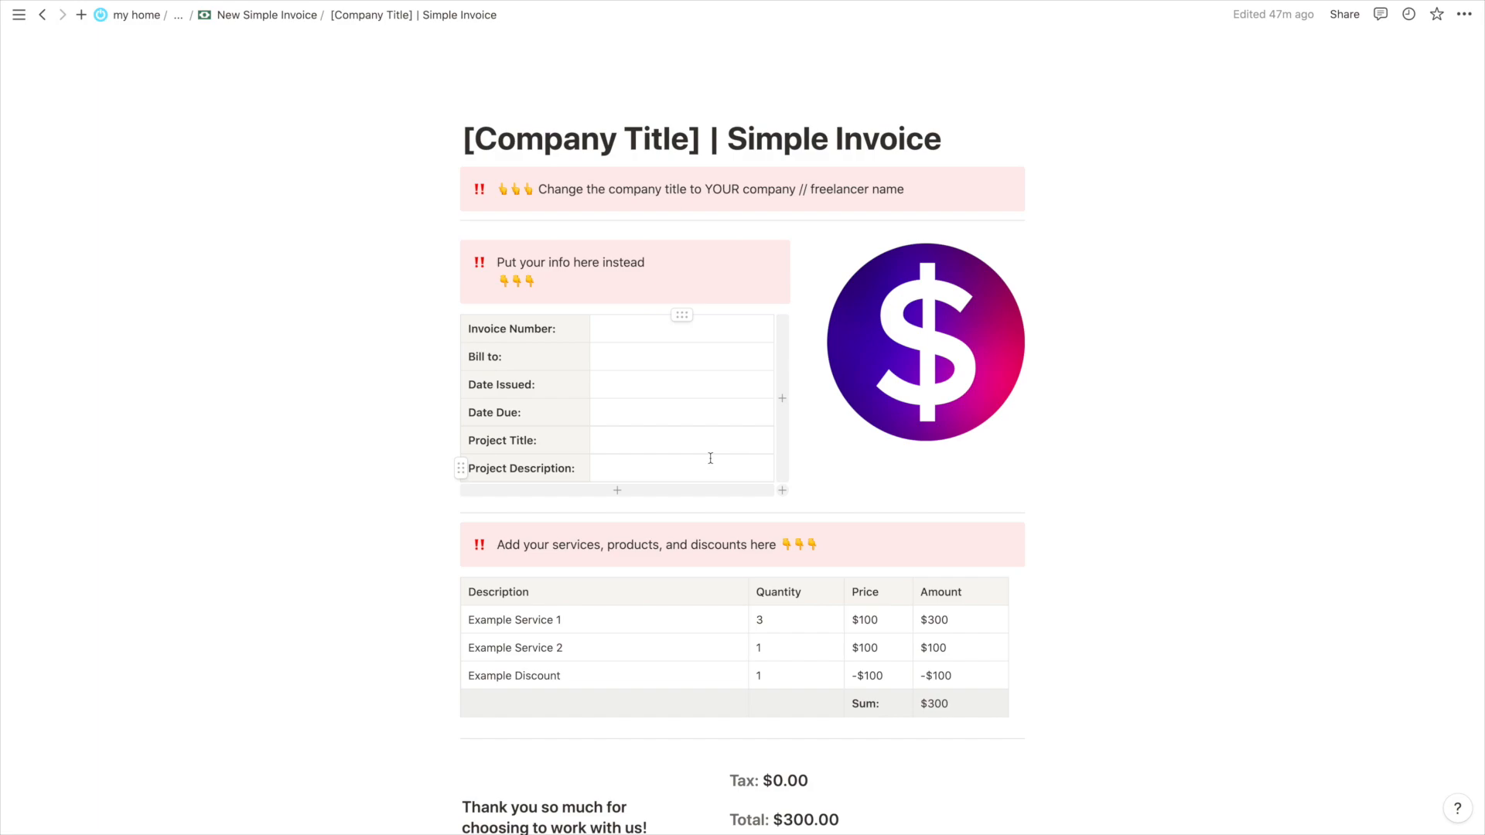
pyautogui.scroll(-1, 715, 461)
pyautogui.scroll(1, 846, 555)
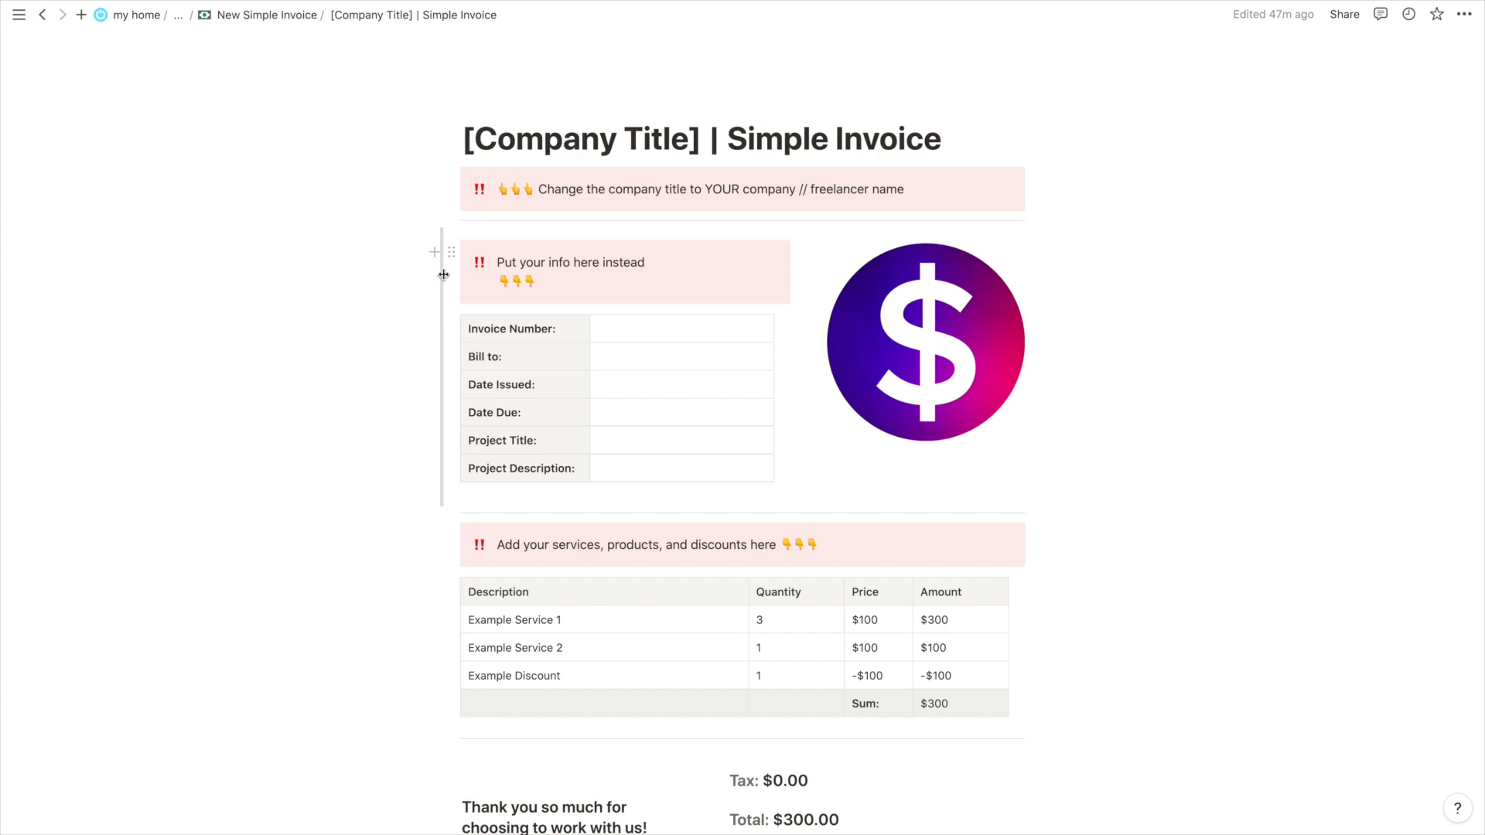
# Go back from the Simple Invoice page to the Advanced Invoices + Receipts Template dashboard
pyautogui.click(266, 15)
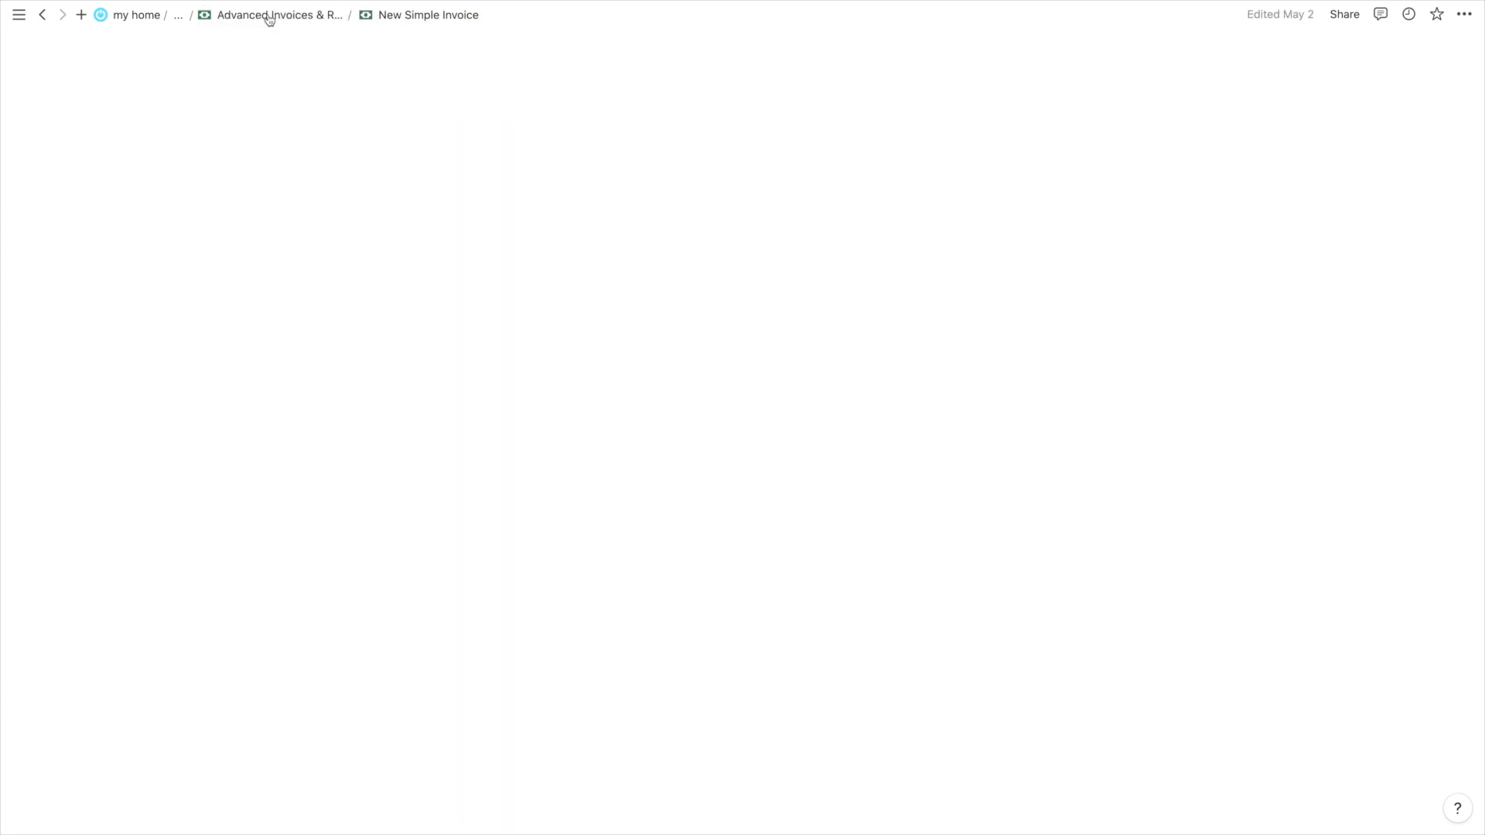
pyautogui.click(41, 22)
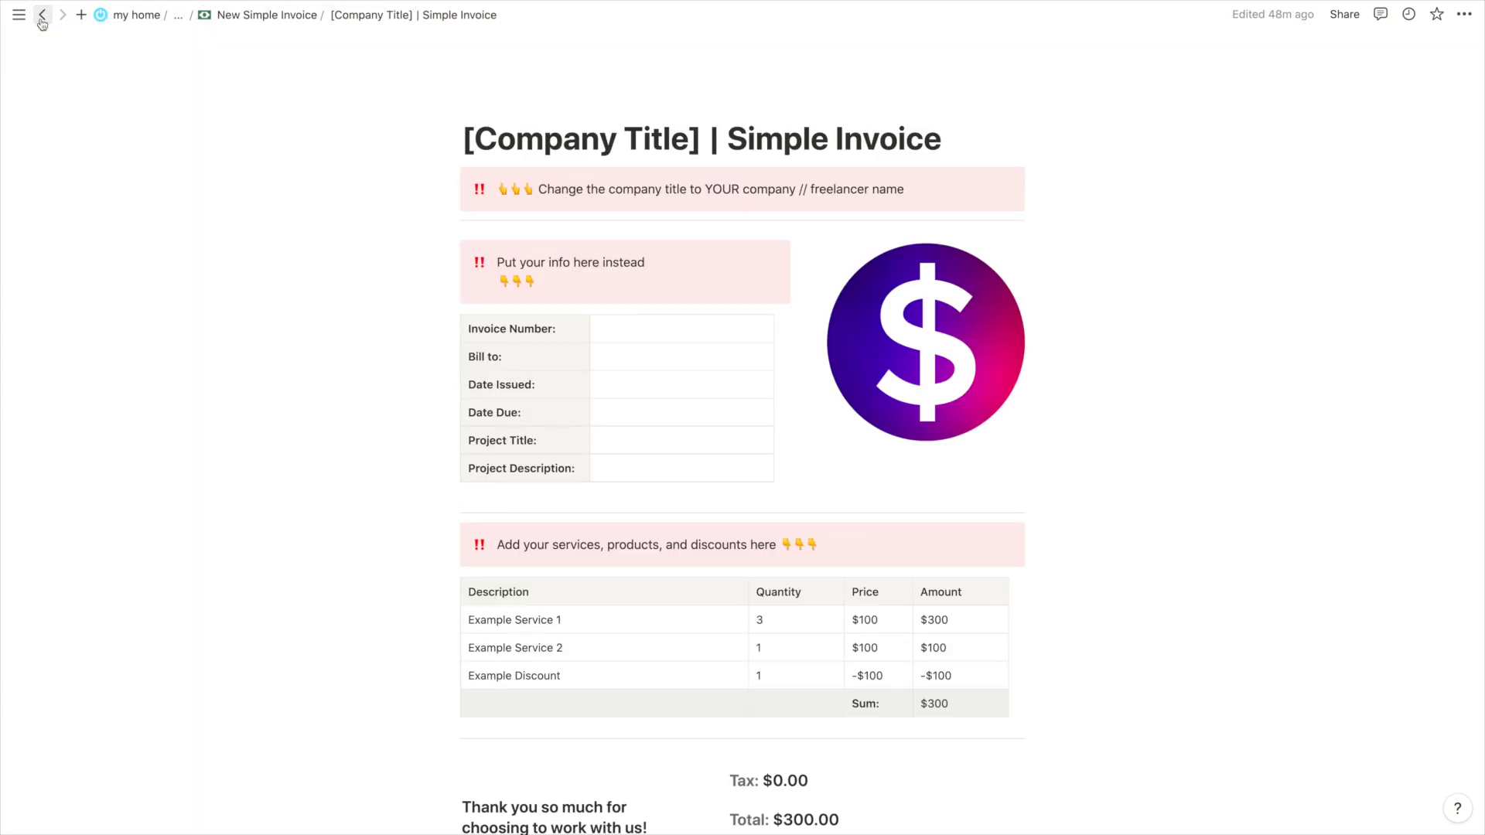
pyautogui.click(42, 22)
pyautogui.scroll(3, 673, 384)
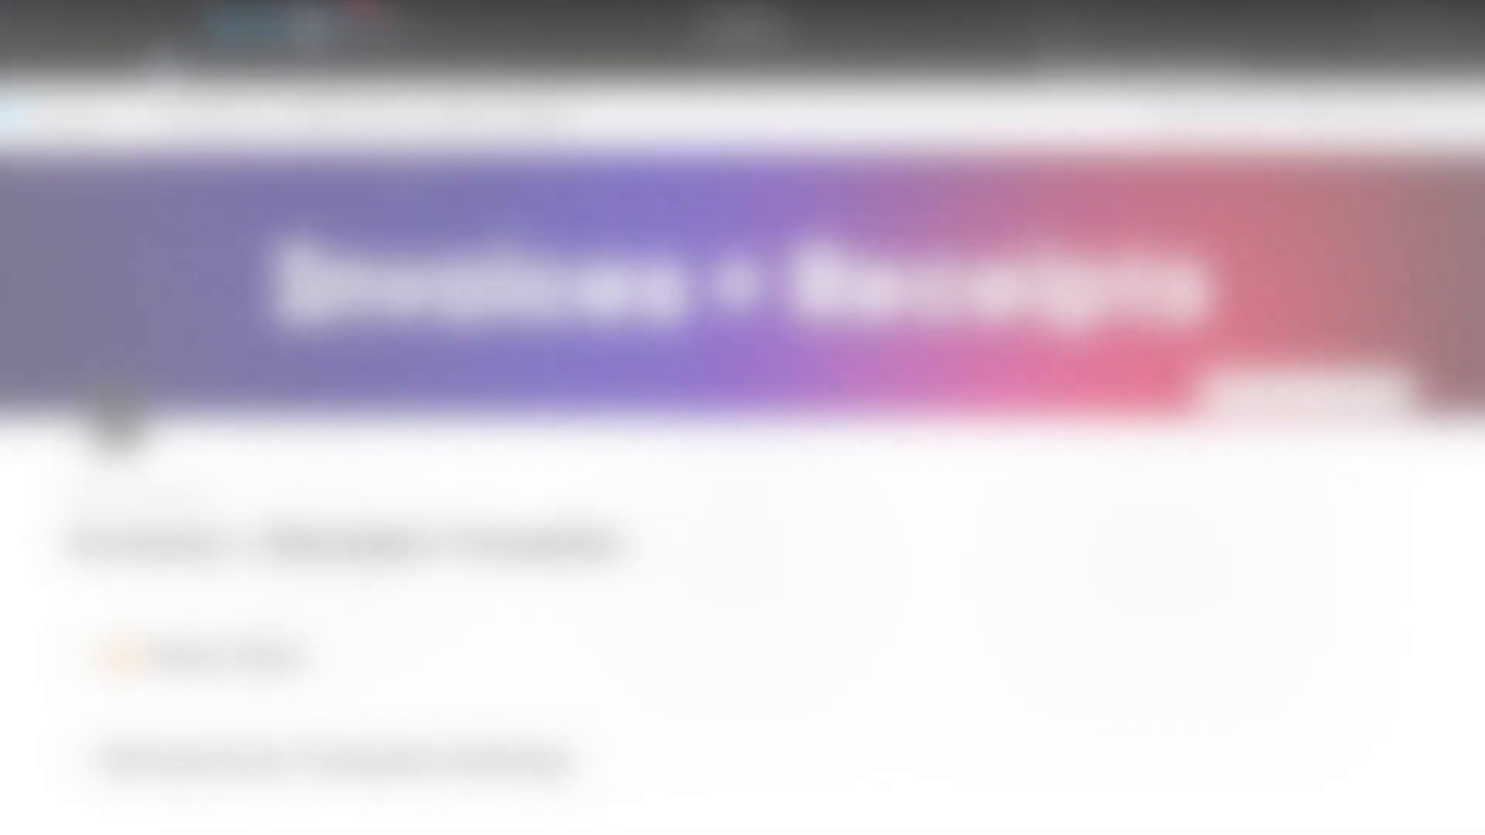
# In Safari, capture the entire Invoices + Receipts Template page with FireShot and save it to PDF, allowing the download
pyautogui.click(310, 28)
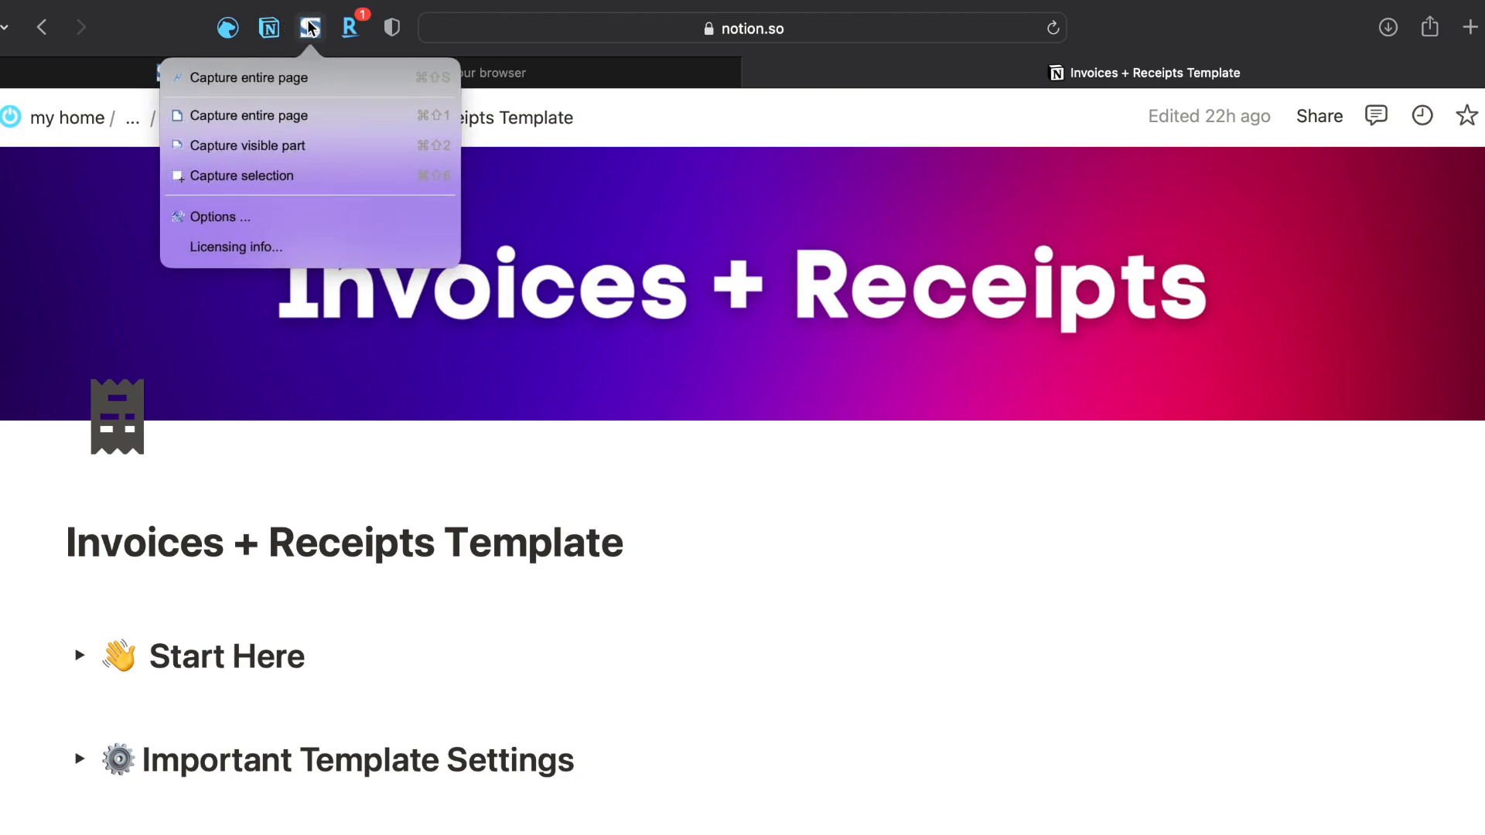
pyautogui.click(259, 116)
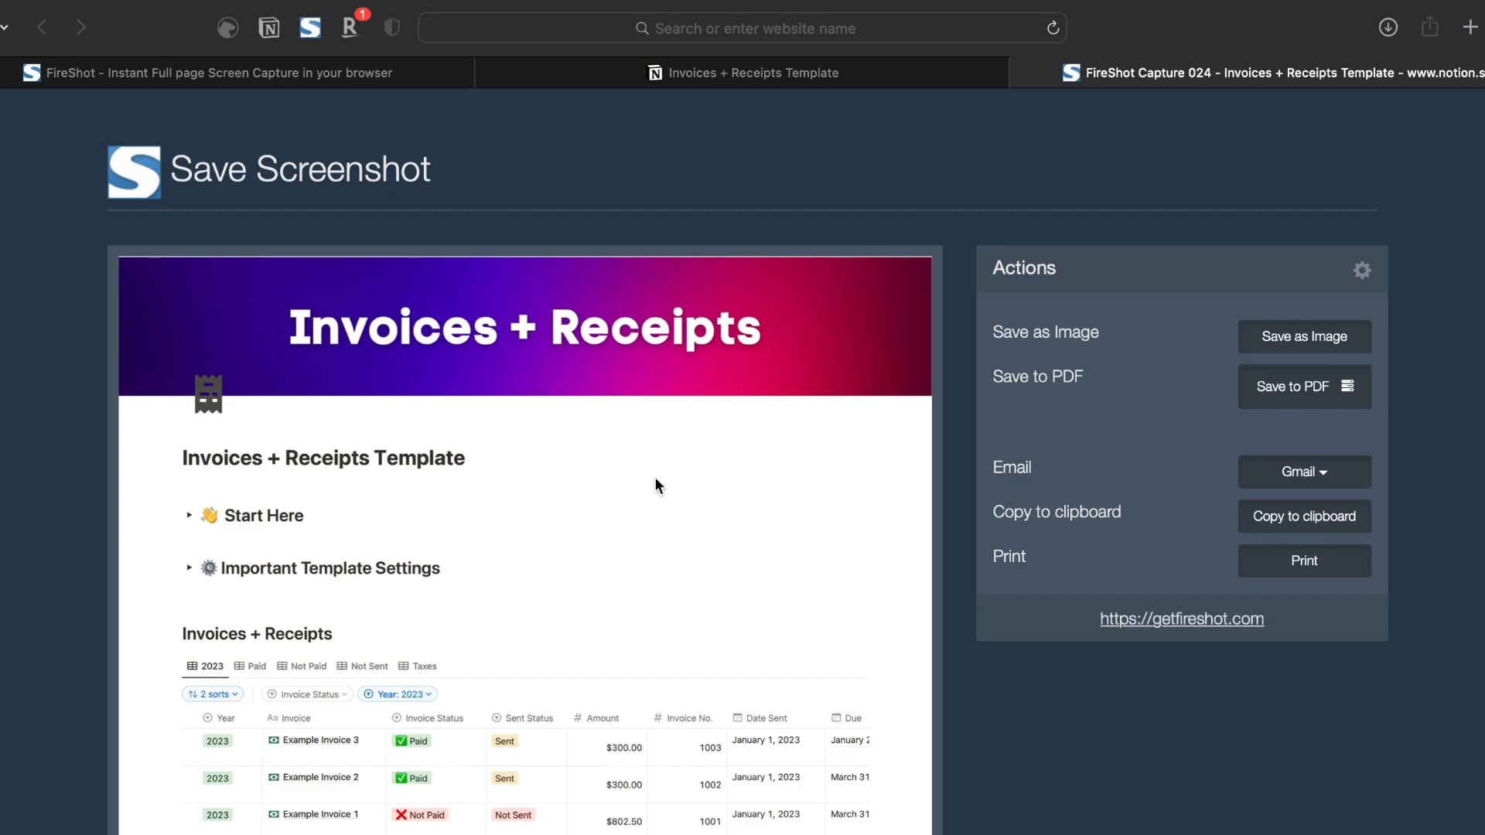
pyautogui.scroll(-1, 654, 477)
pyautogui.click(1294, 370)
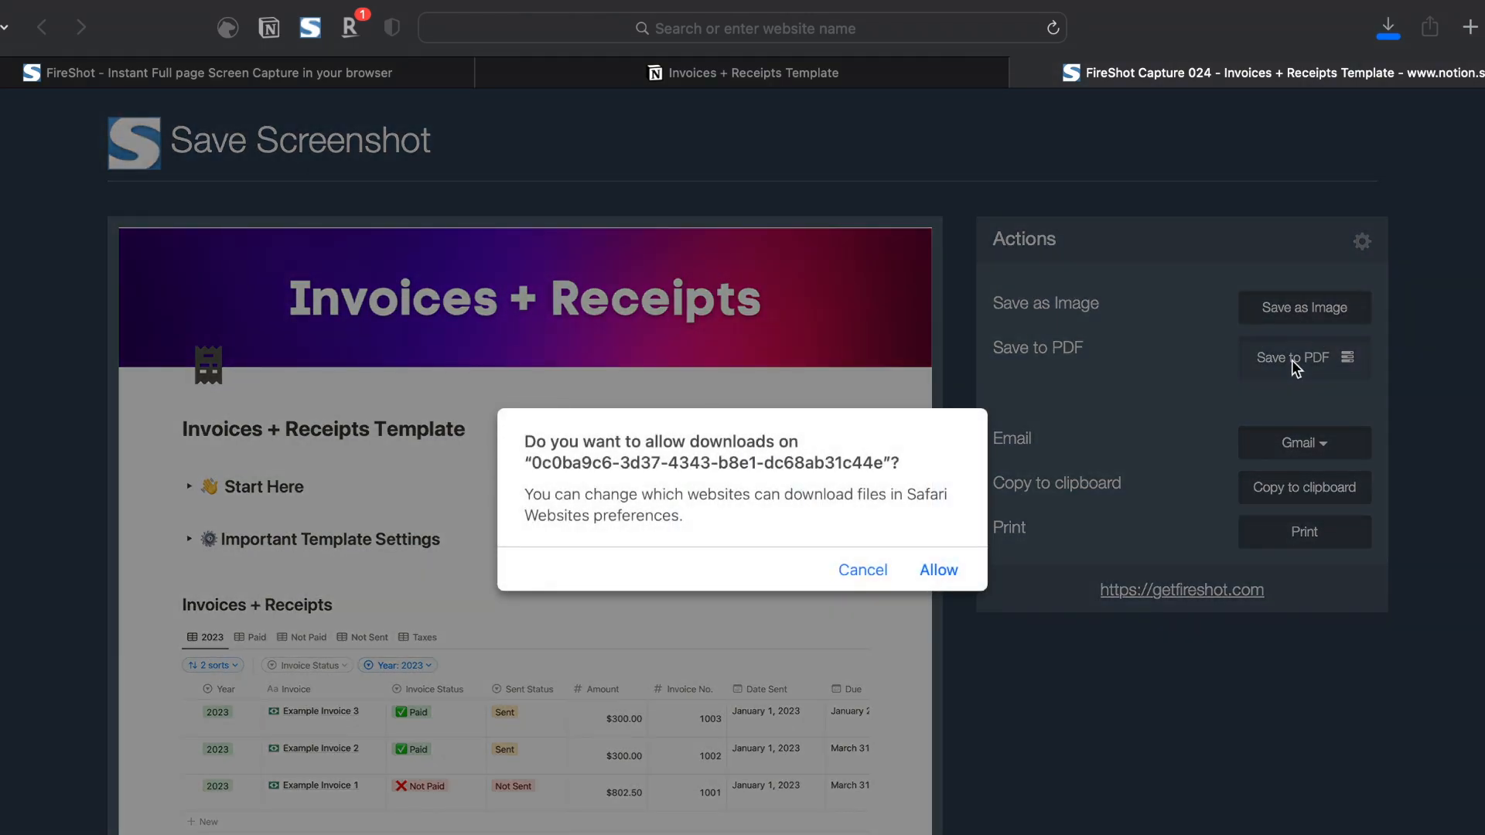
pyautogui.click(940, 570)
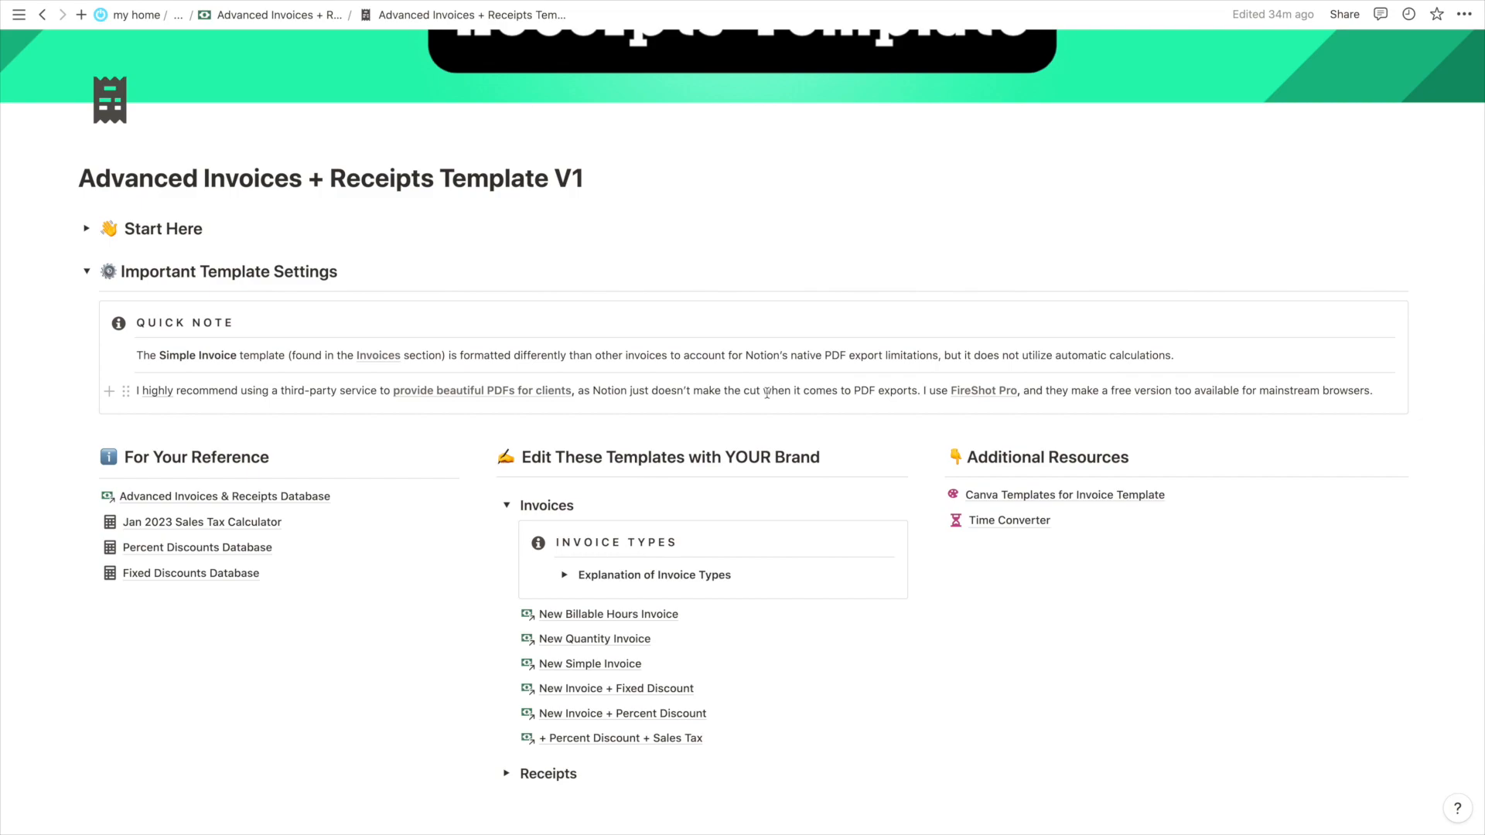
# Open the New Quantity Invoice template from the dashboard's list of invoice templates
pyautogui.scroll(3, 696, 270)
pyautogui.scroll(-5, 600, 138)
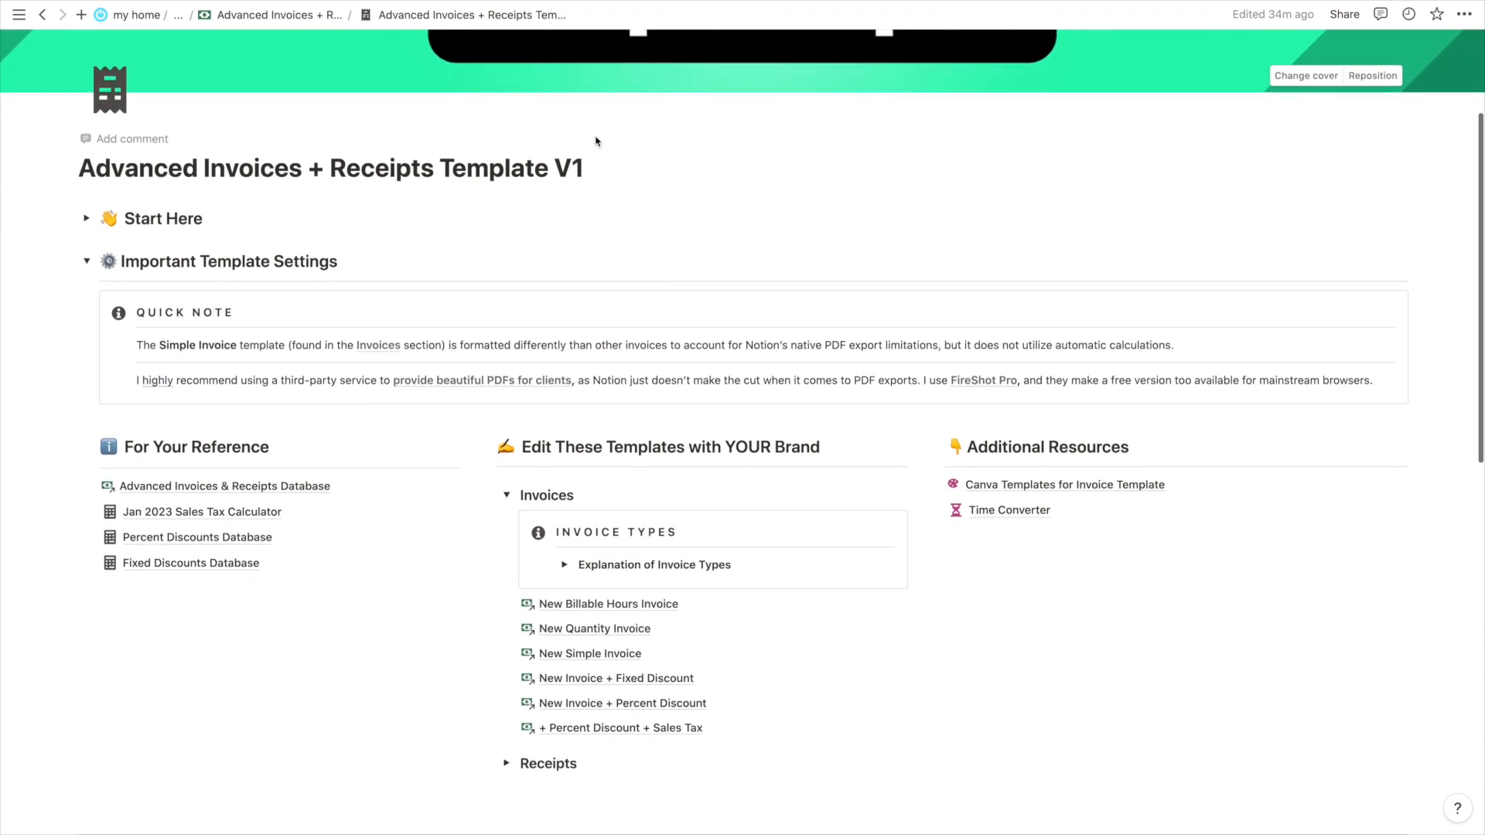
pyautogui.scroll(4, 570, 351)
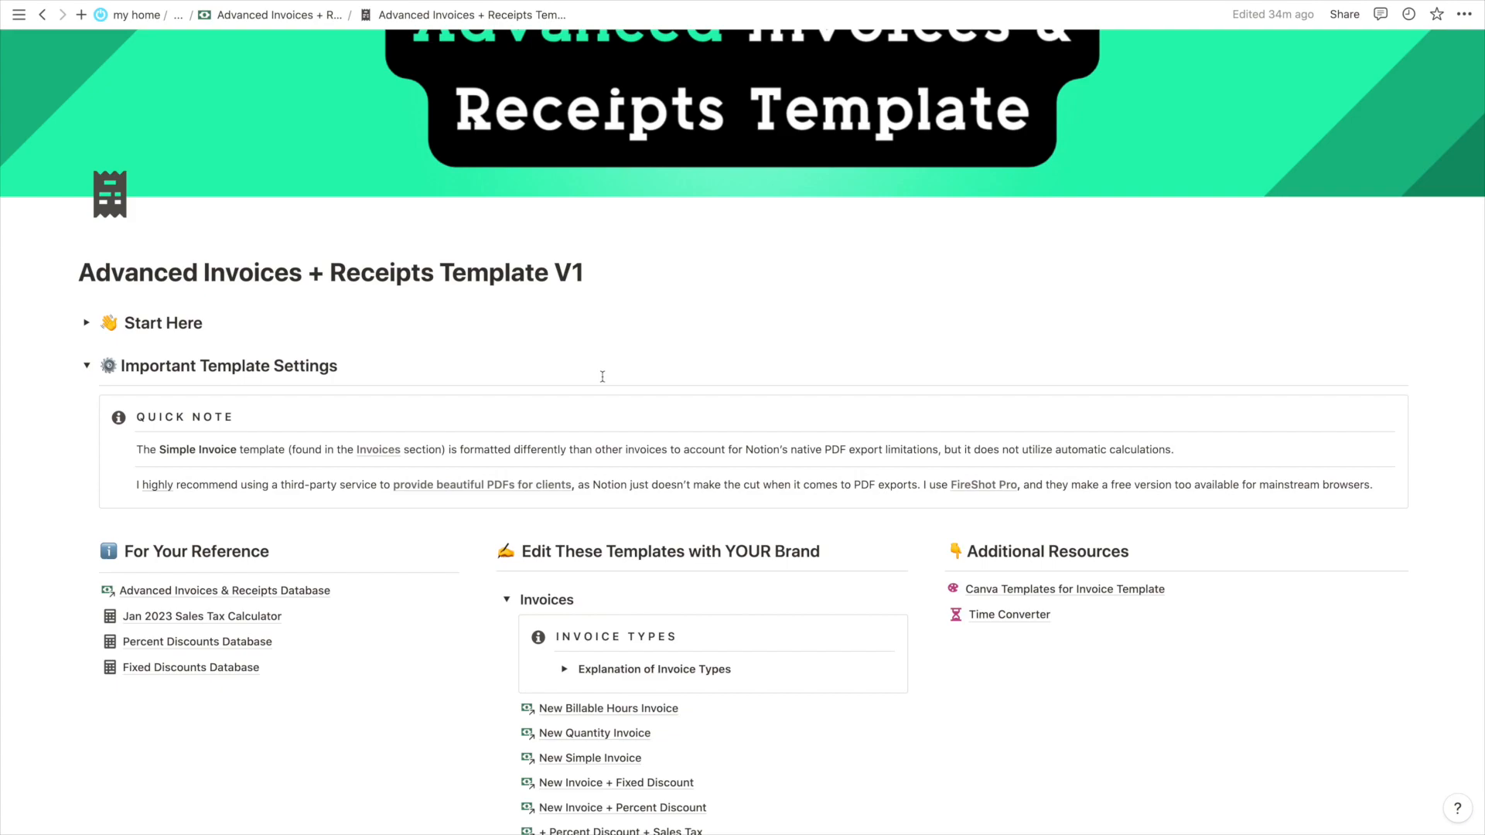
pyautogui.scroll(-3, 602, 376)
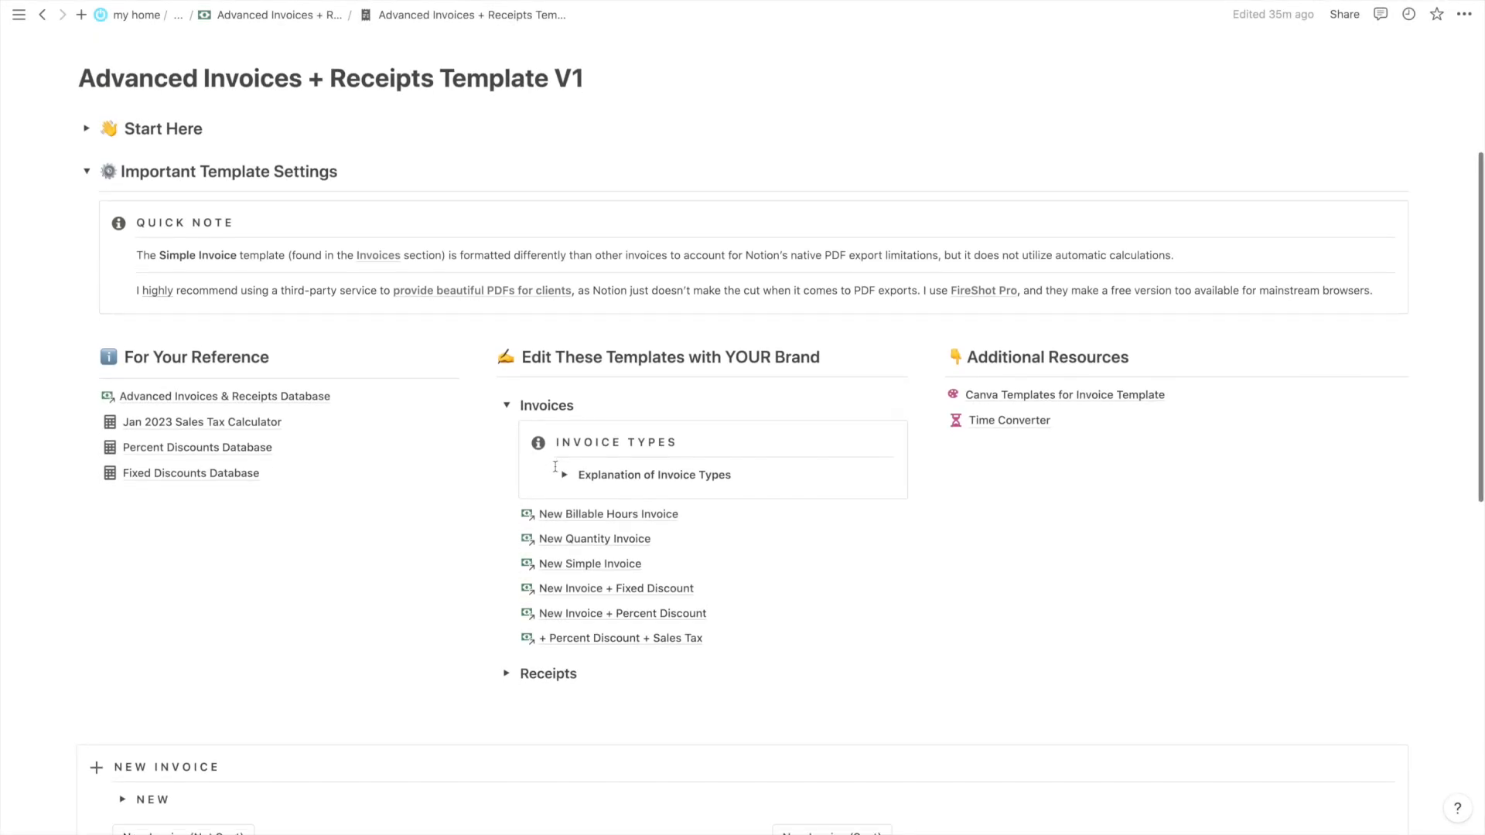
pyautogui.scroll(-1, 599, 526)
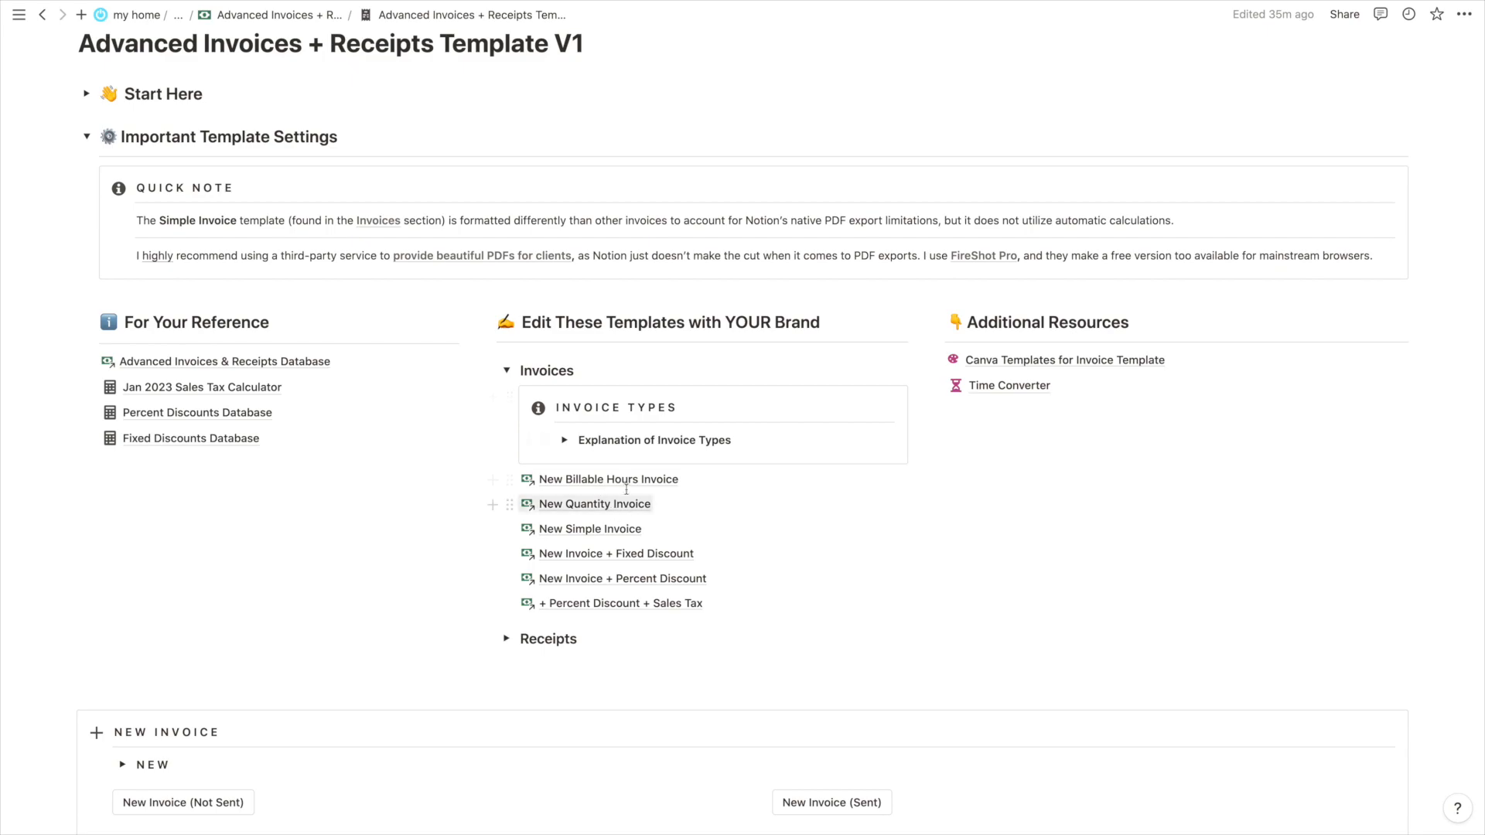
pyautogui.click(606, 507)
pyautogui.scroll(-8, 603, 507)
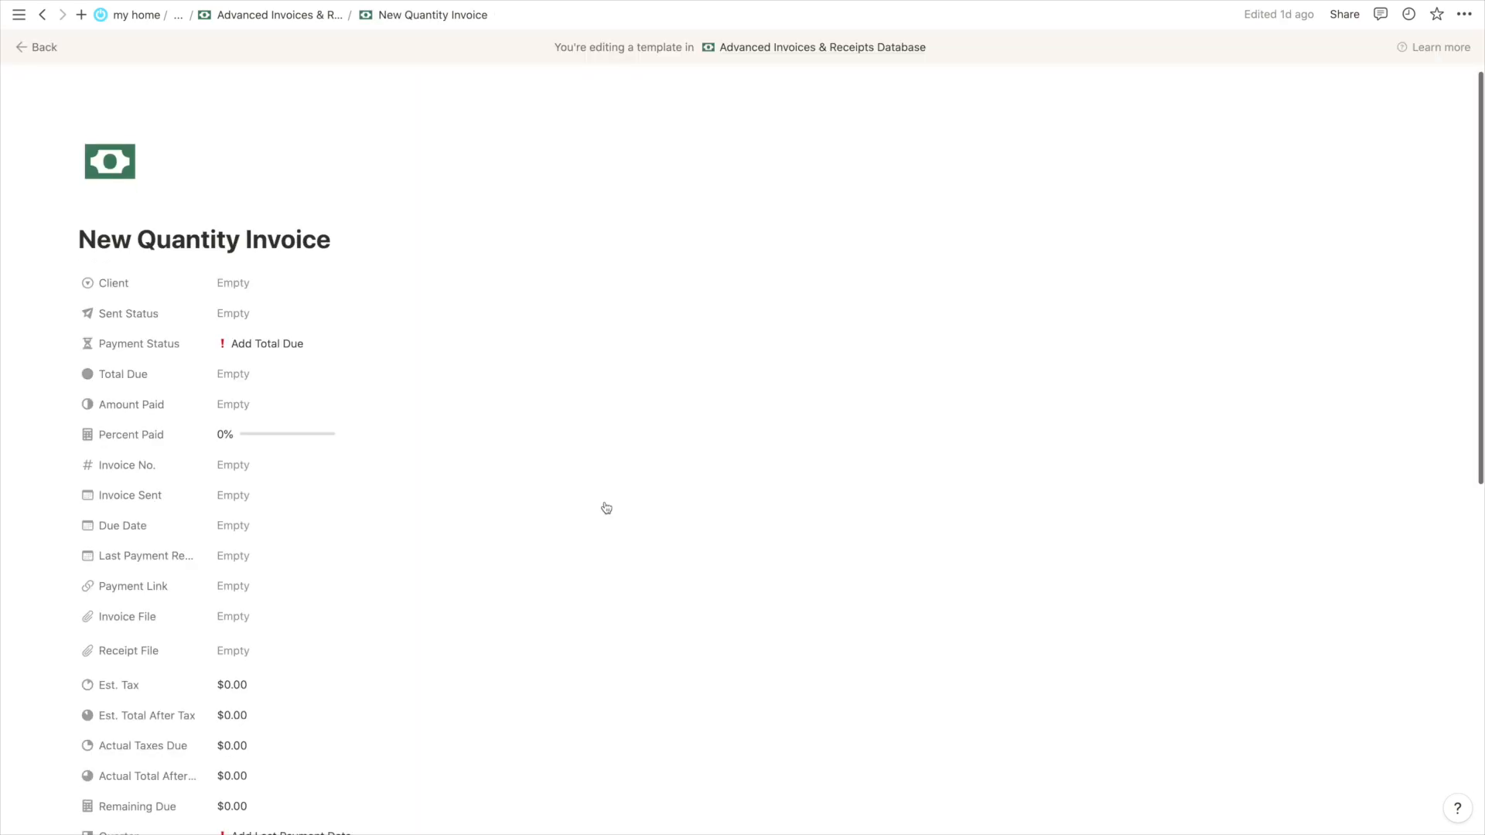
# On the [Company Title] | New Quantity Invoice page, add two New Product rows to the Invoice table and undo the last one
pyautogui.click(199, 532)
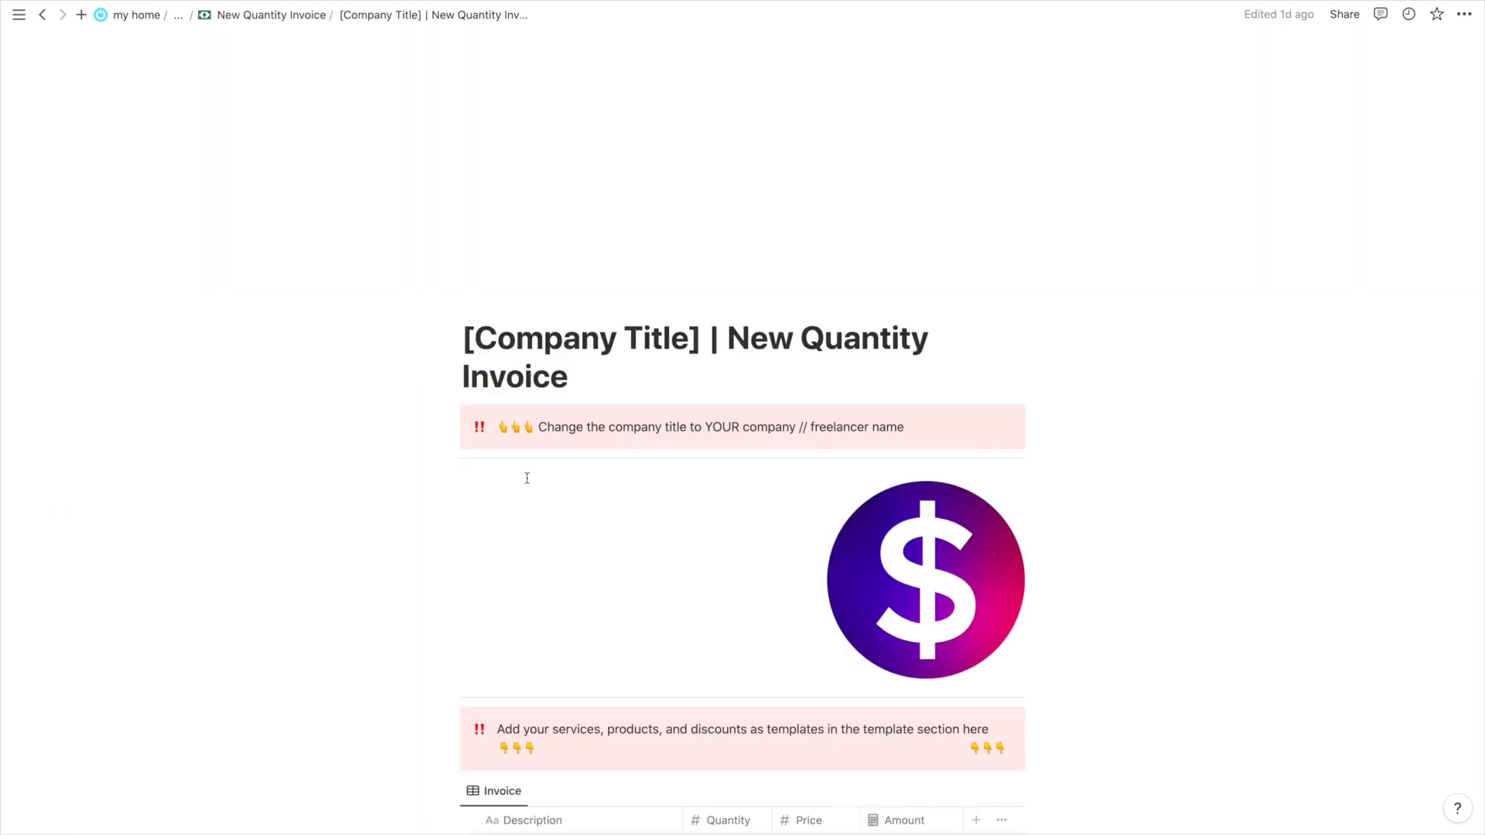
pyautogui.scroll(-6, 526, 474)
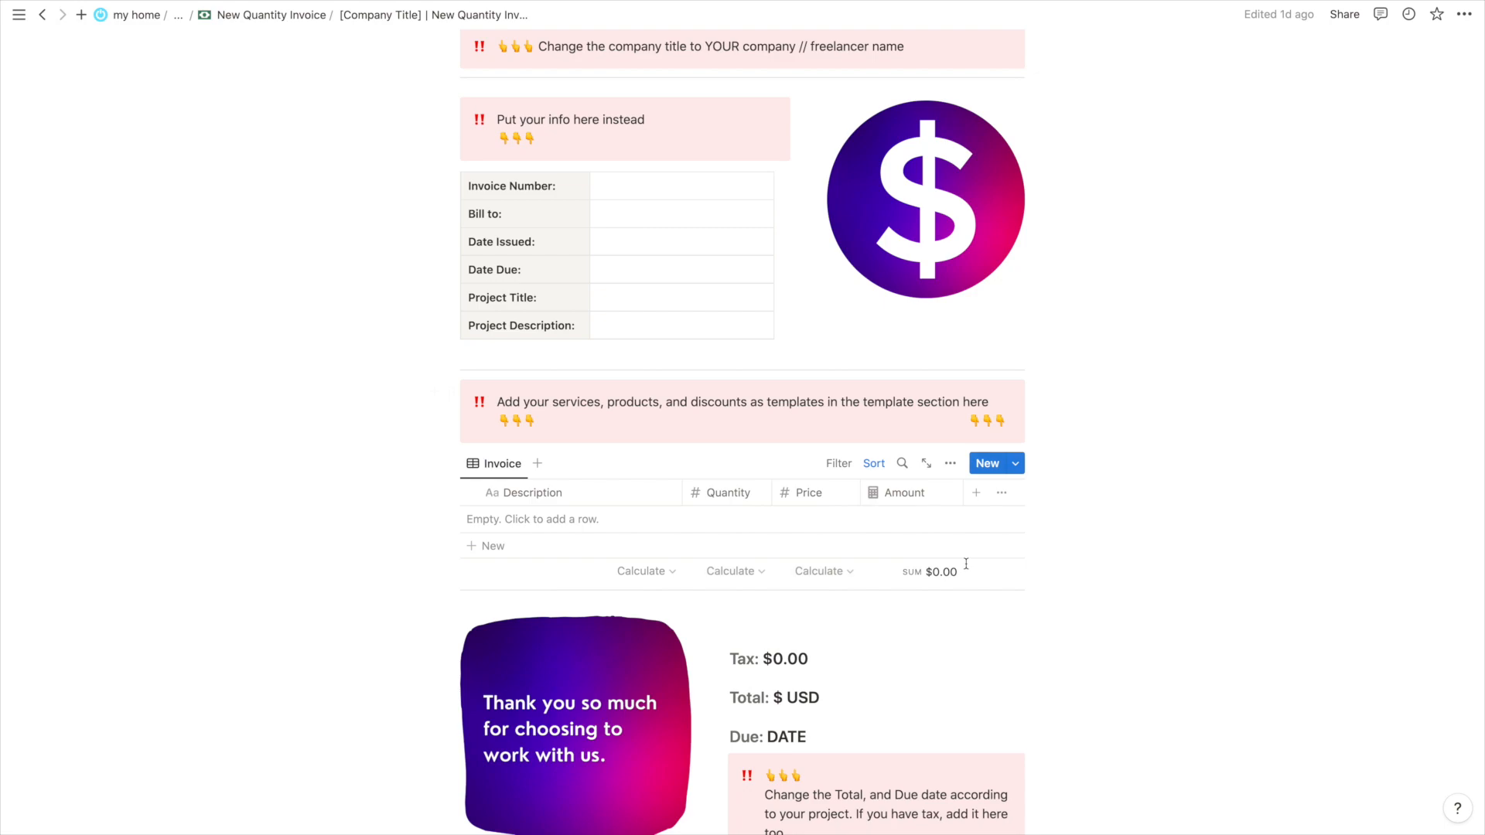
pyautogui.click(482, 554)
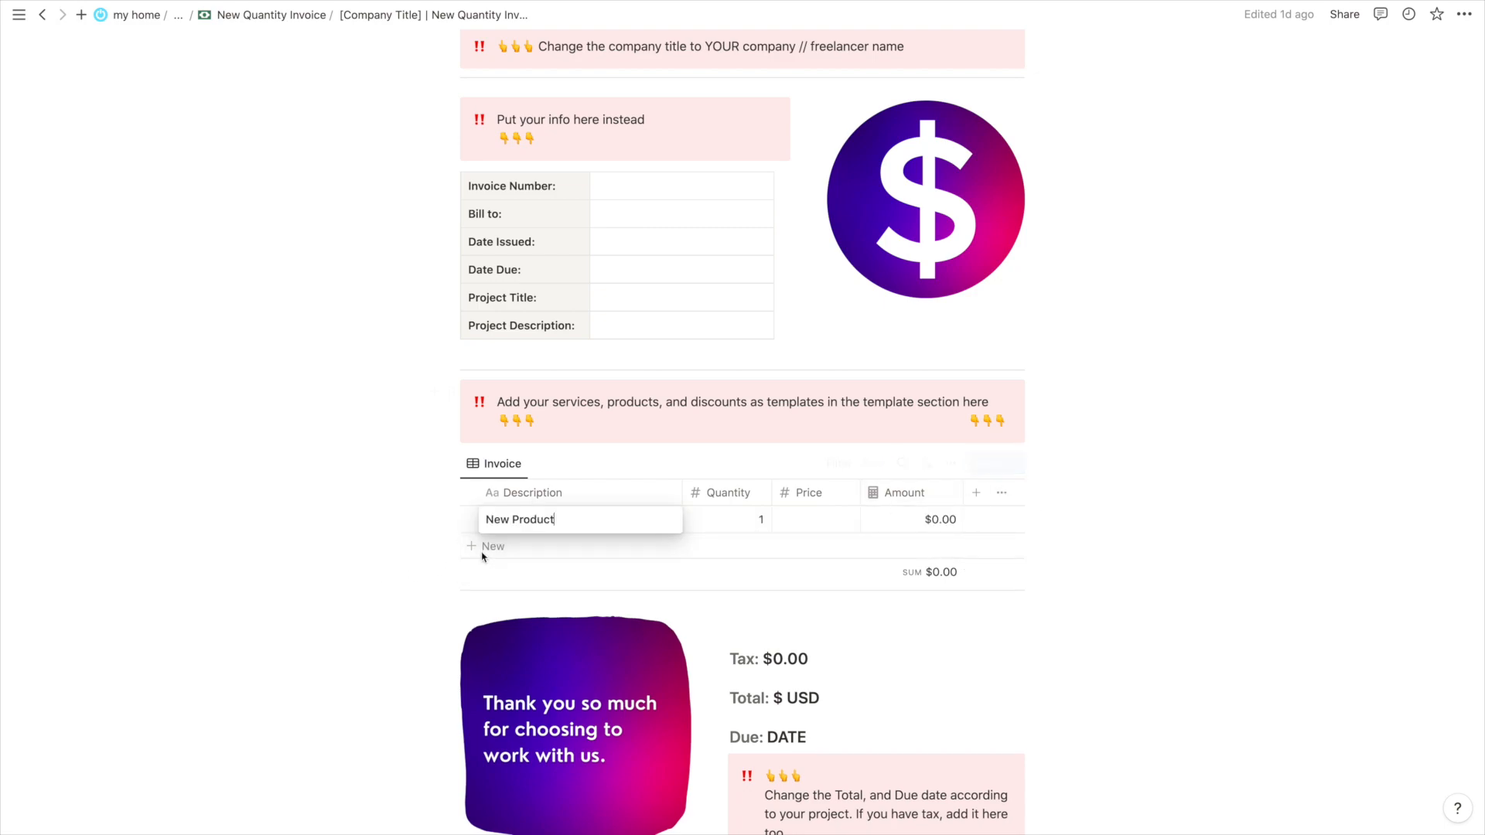
pyautogui.click(486, 544)
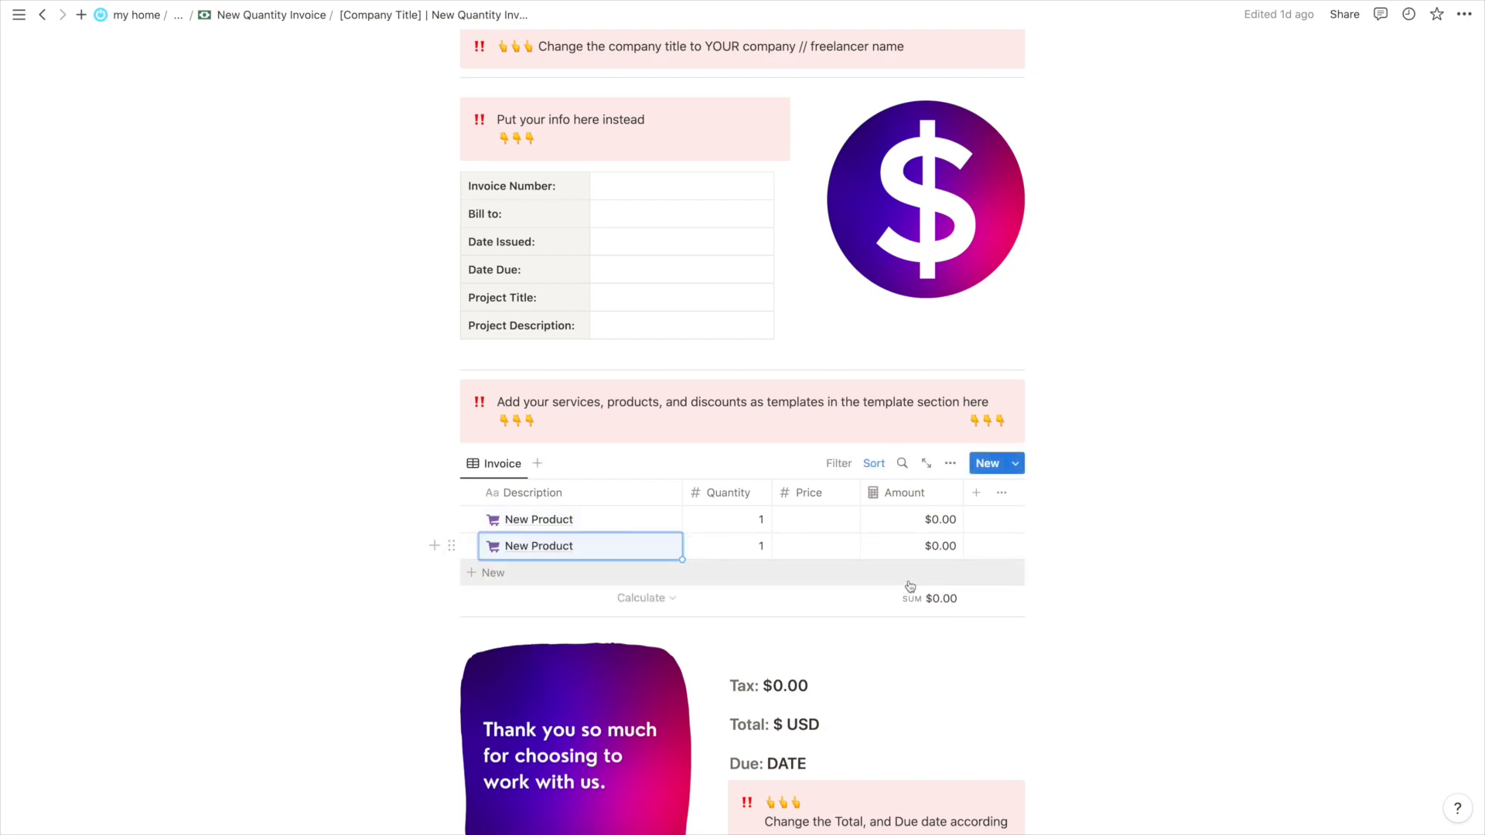
pyautogui.hotkey('ctrl', 'z')
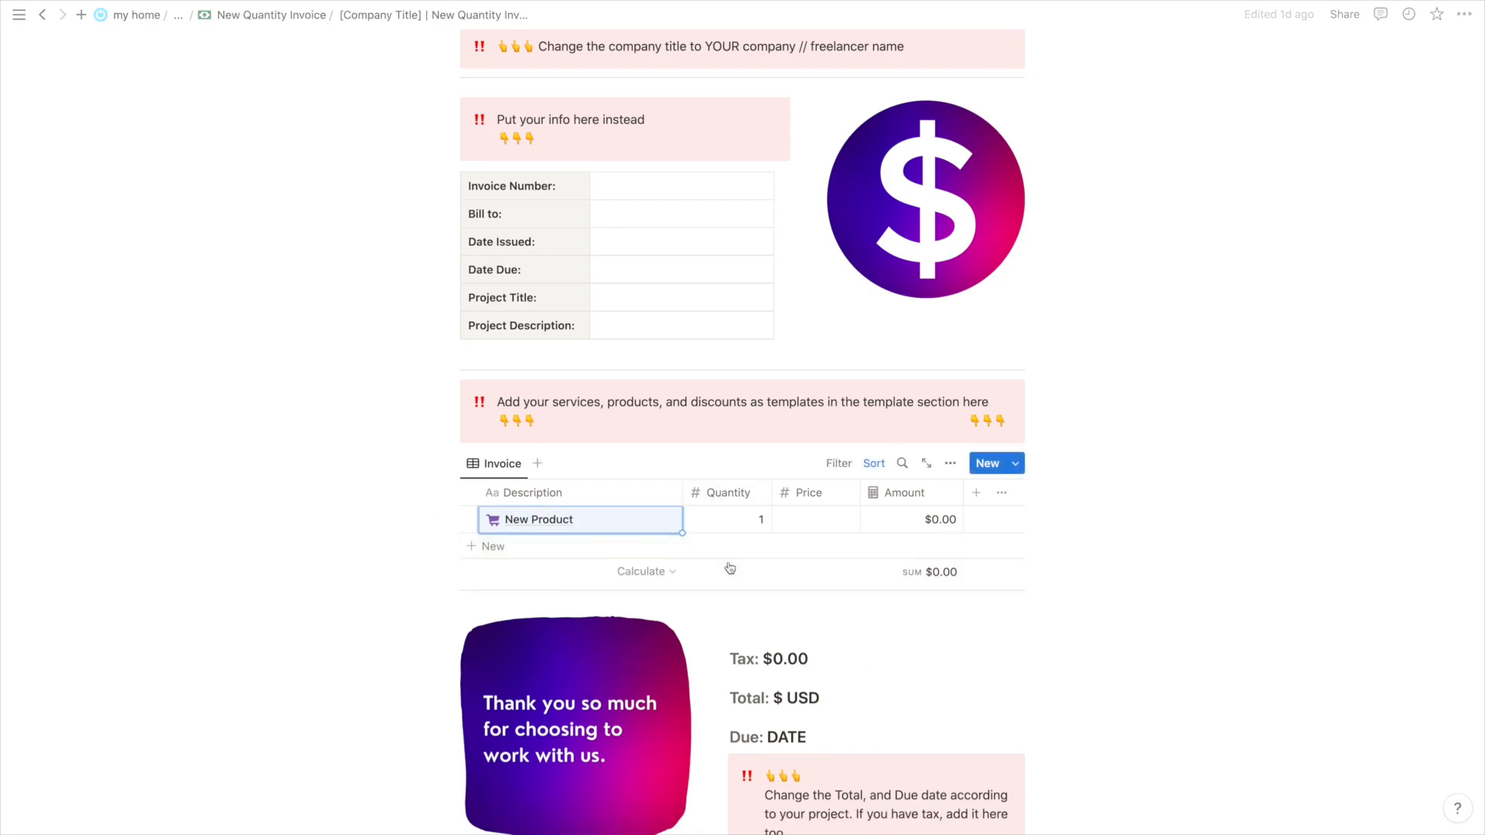
# Return to the dashboard and open the [Company Title] | New Invoice + Fixed Discount page from the New Invoice + Fixed Discount template
pyautogui.scroll(5, 731, 569)
pyautogui.click(44, 15)
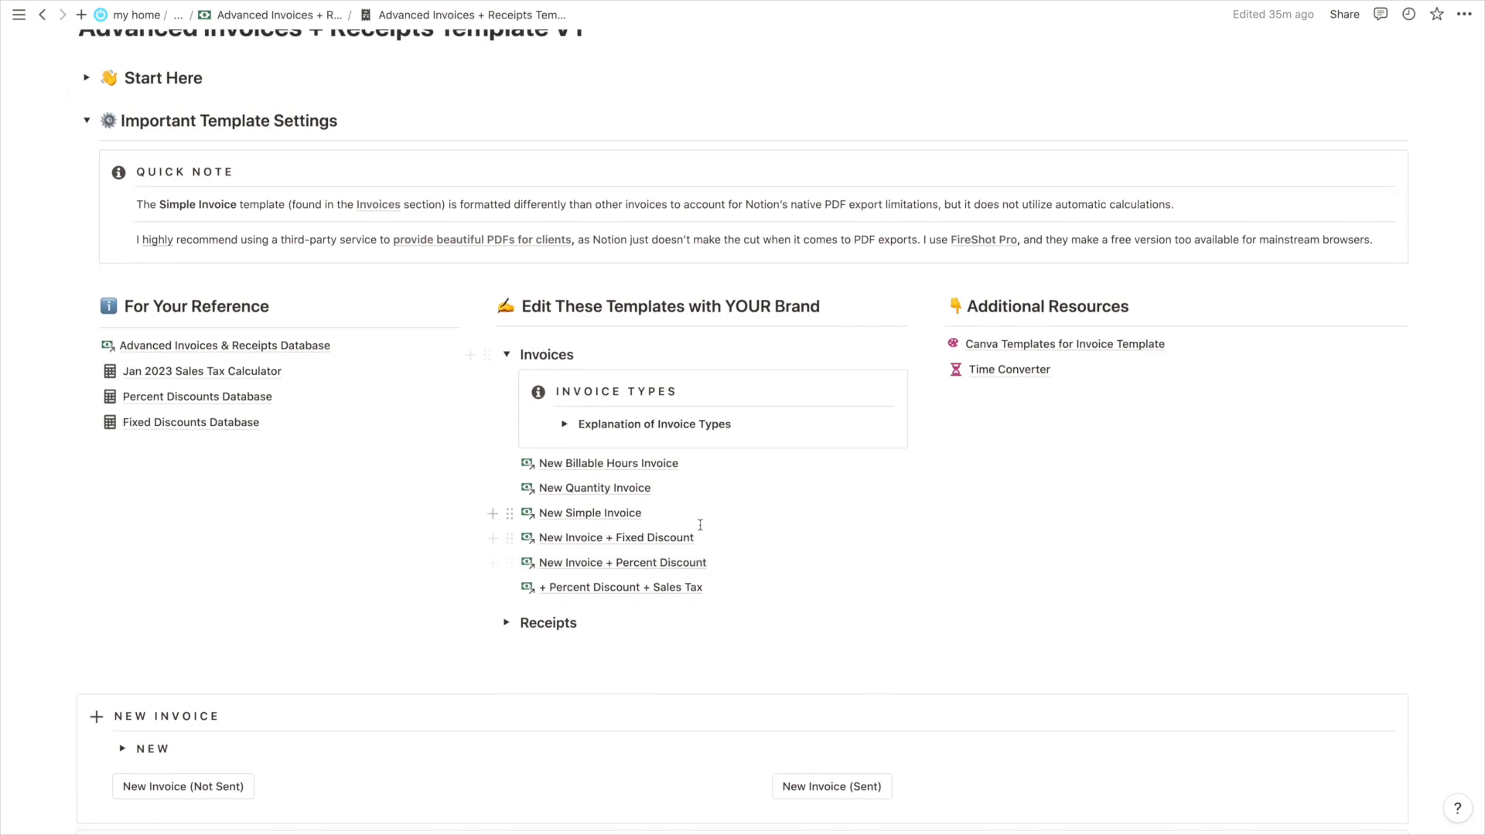
pyautogui.scroll(-1, 692, 557)
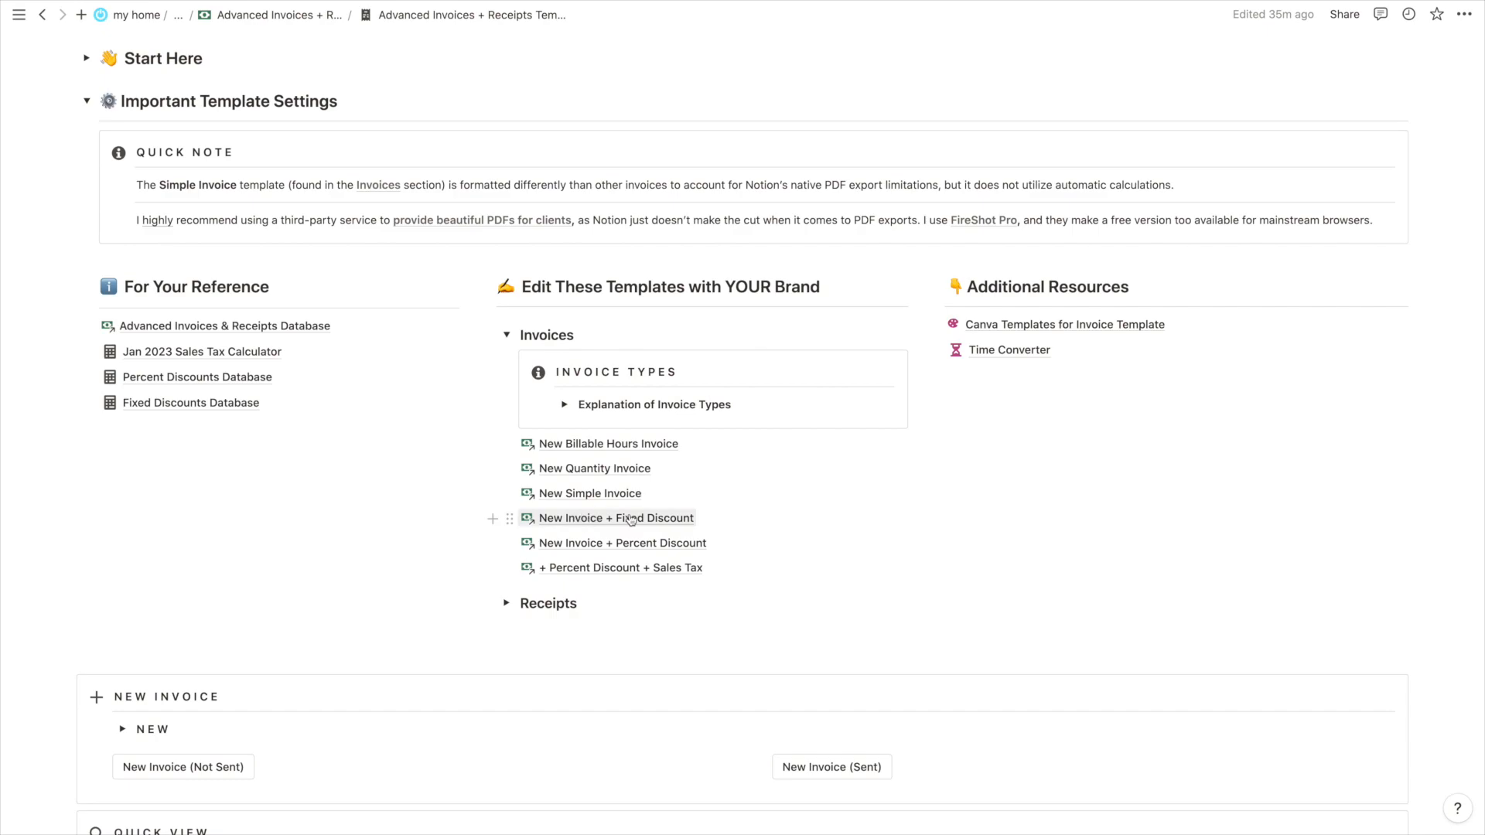
pyautogui.click(631, 519)
pyautogui.scroll(-7, 629, 515)
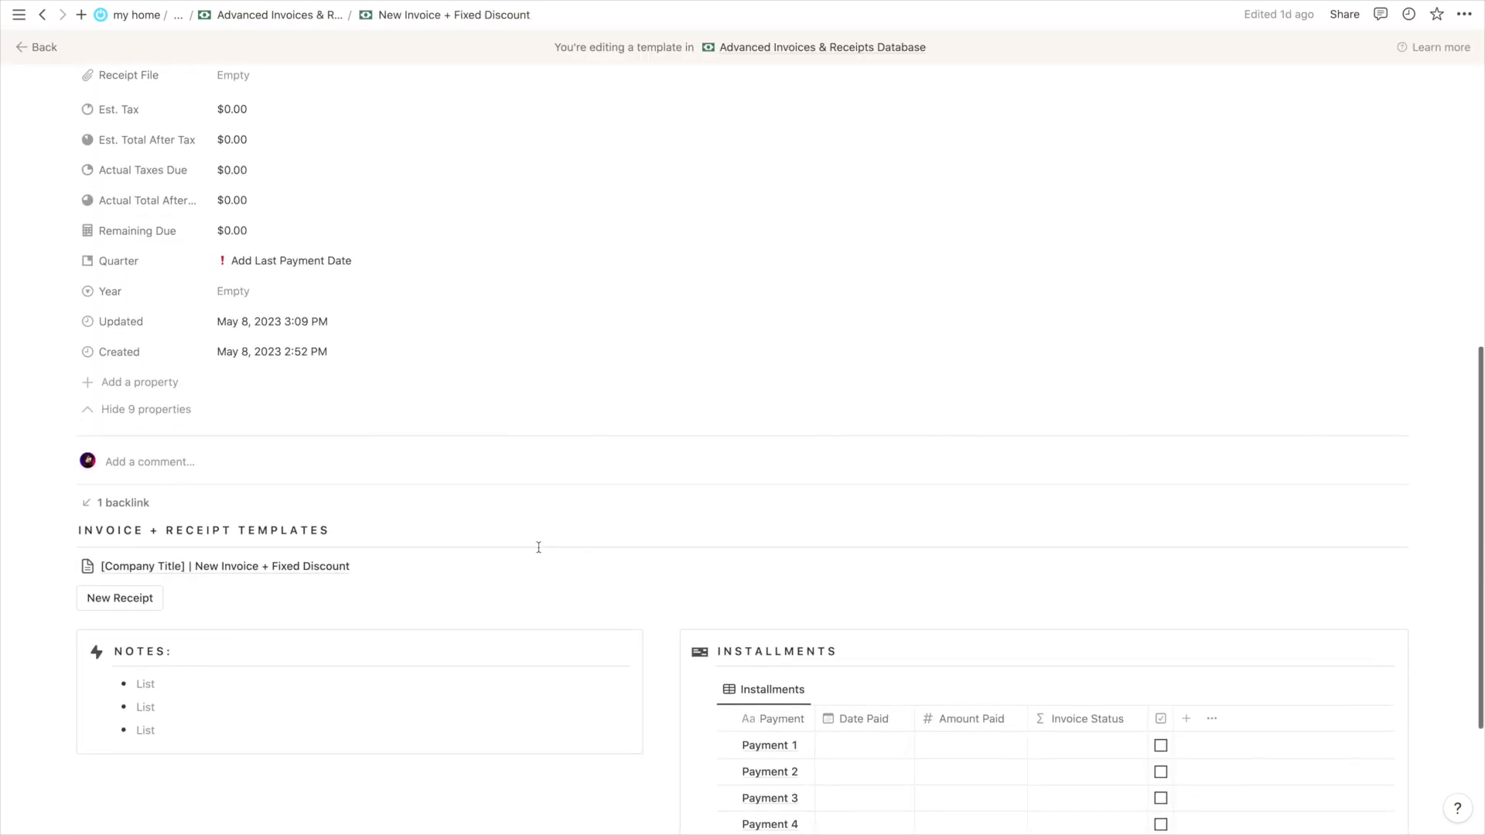
pyautogui.click(344, 566)
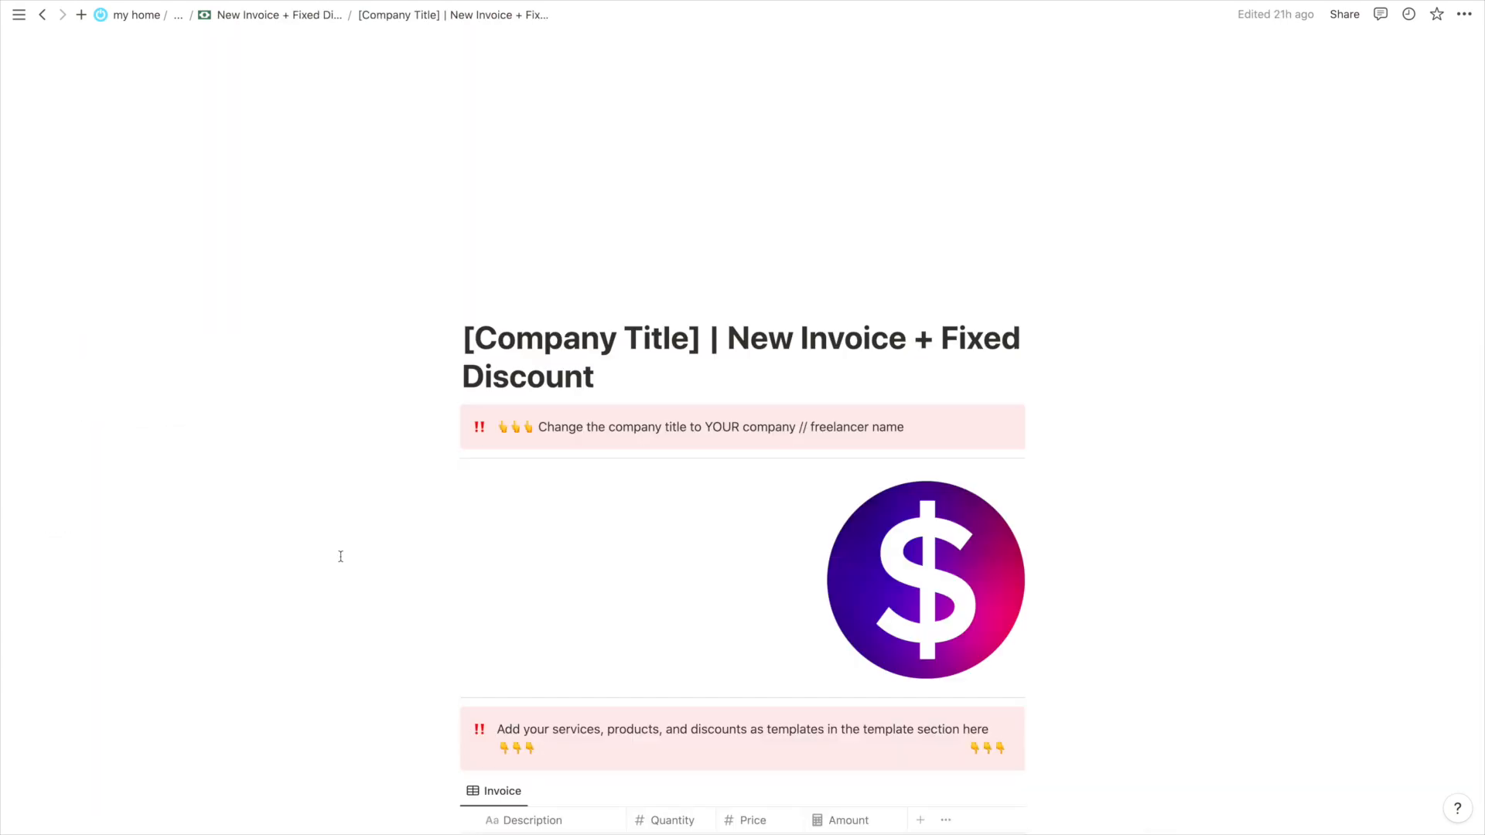
# Examine the fixed discount invoice's line items and the properties on the Sample Product 1 page
pyautogui.scroll(-3, 684, 526)
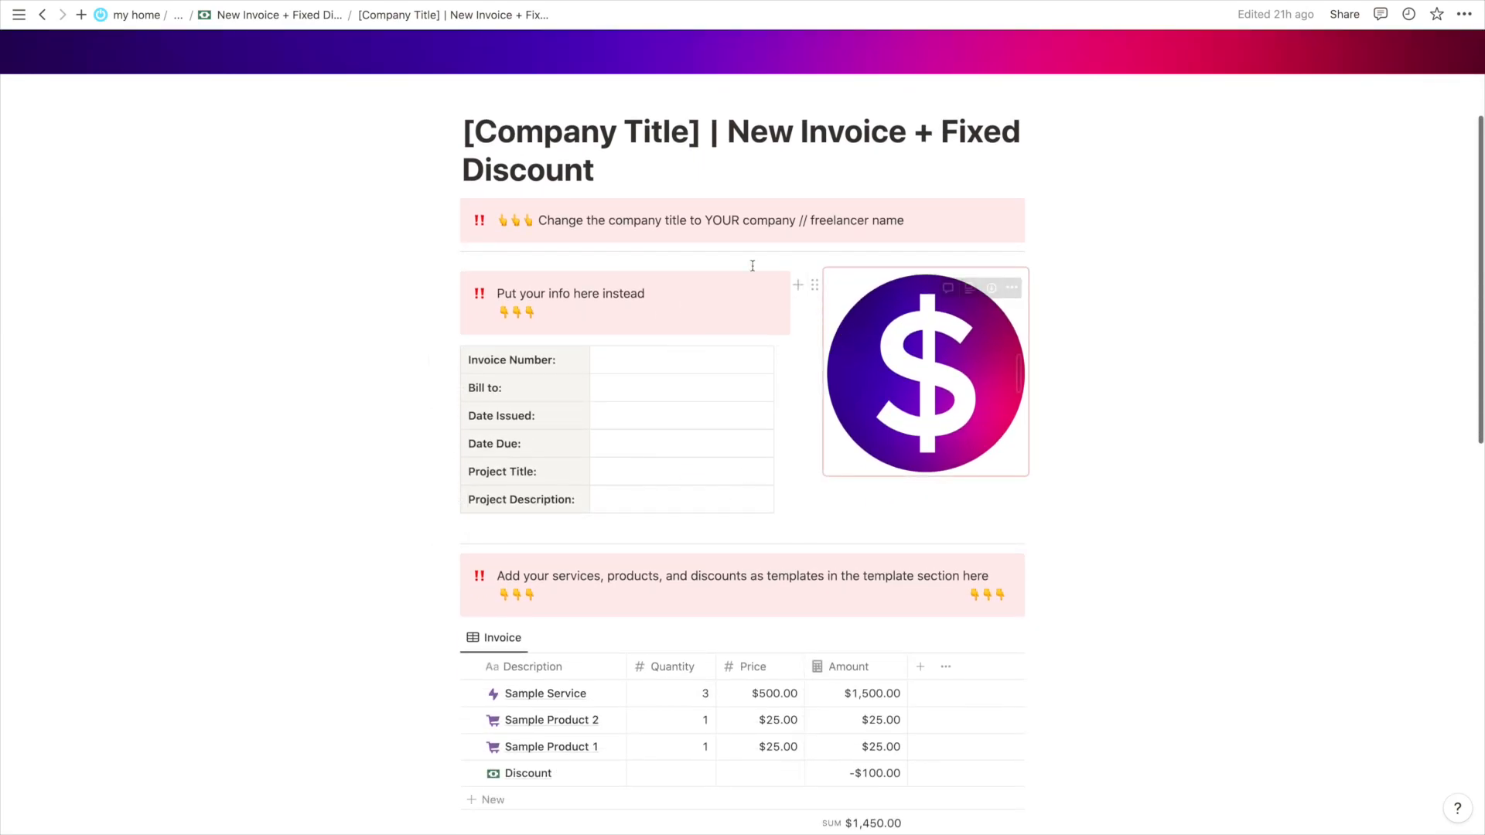
pyautogui.scroll(-5, 657, 338)
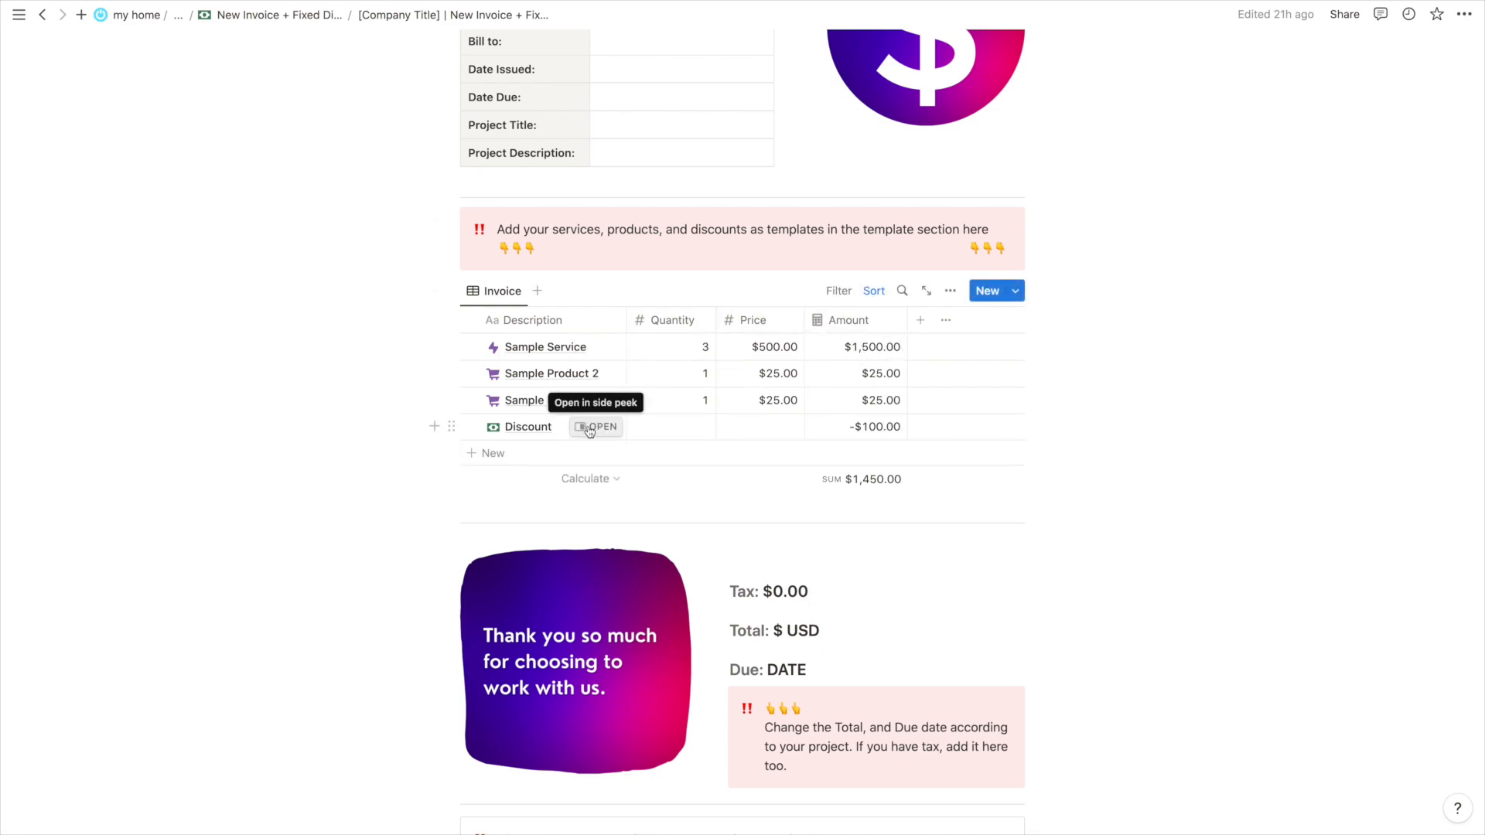
pyautogui.click(589, 400)
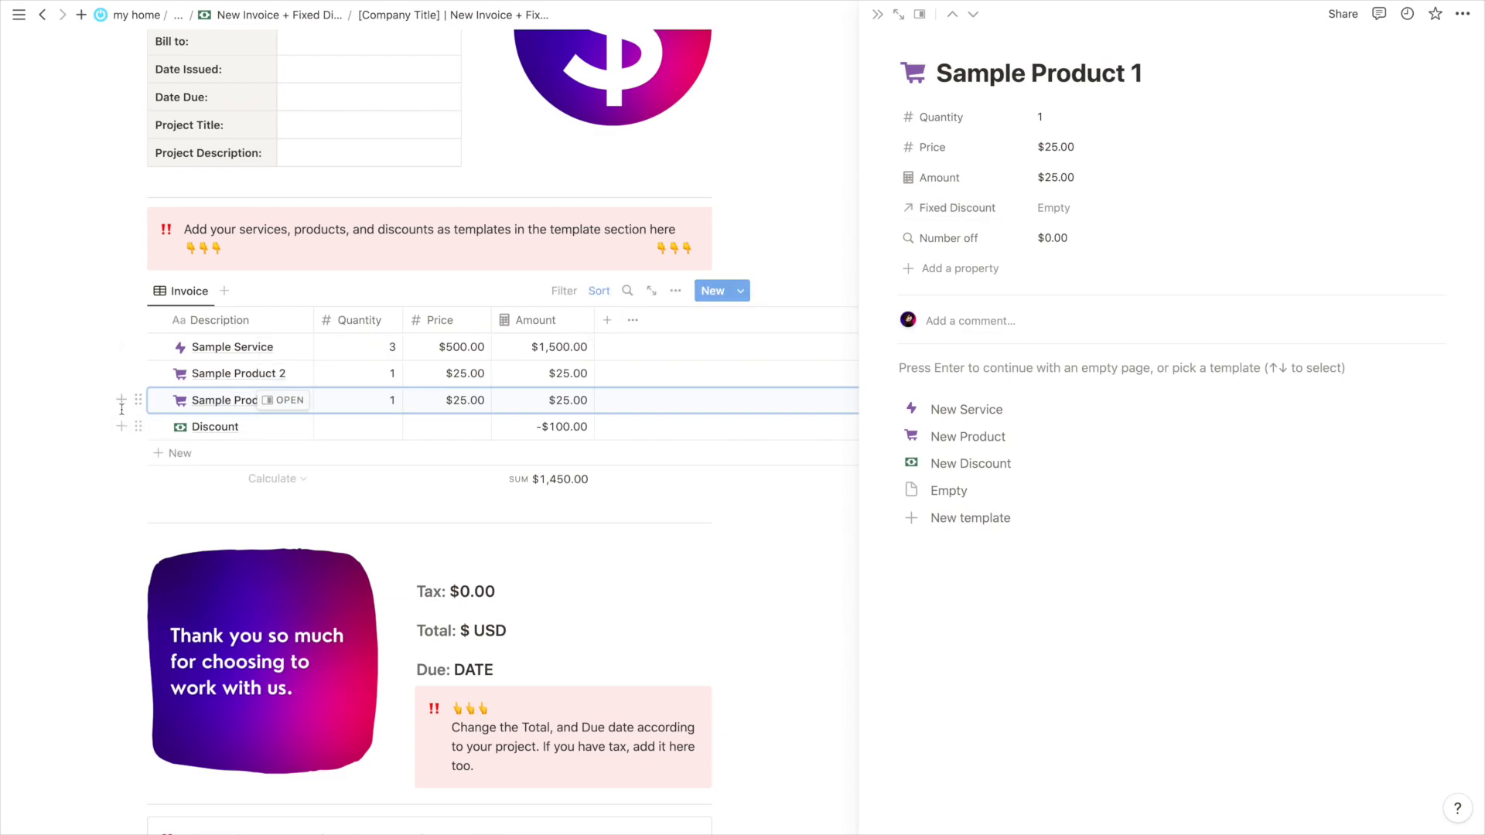
pyautogui.click(126, 413)
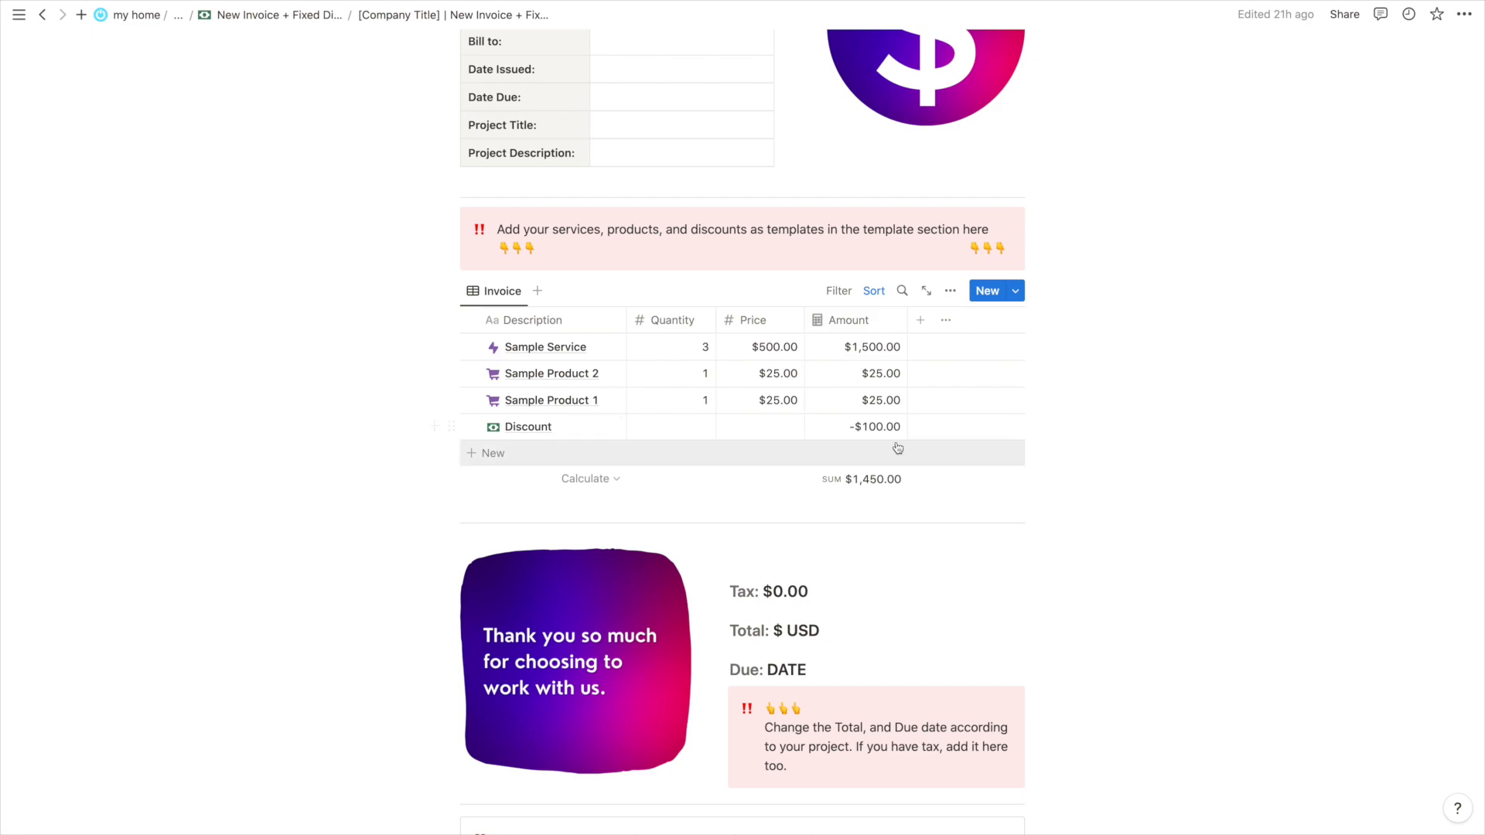
# On the Discount row's page, unlink the fixed discount, link $100 off as the Fixed Discount again and close the page
pyautogui.click(593, 428)
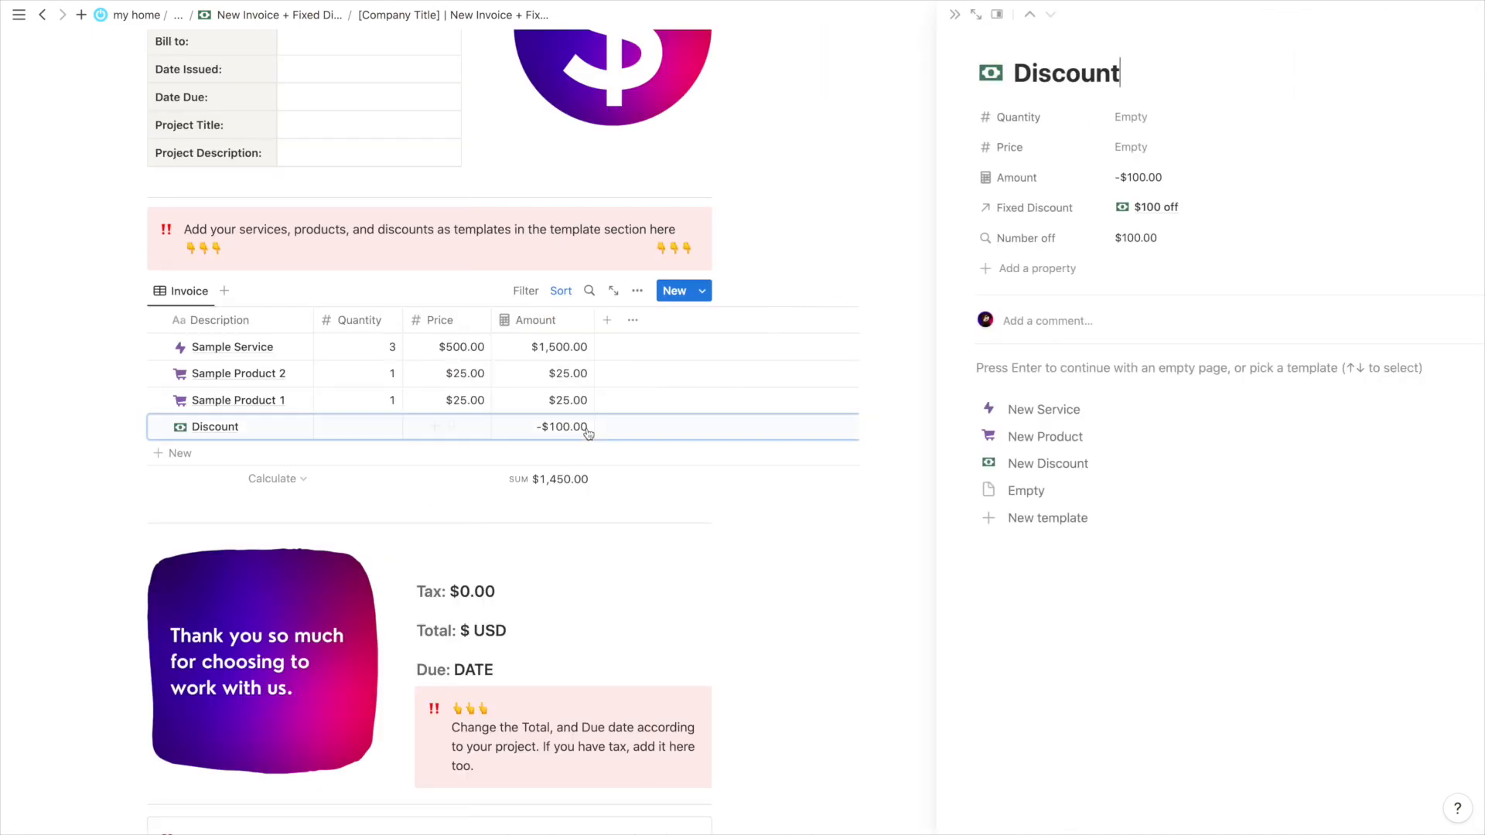
pyautogui.click(1415, 202)
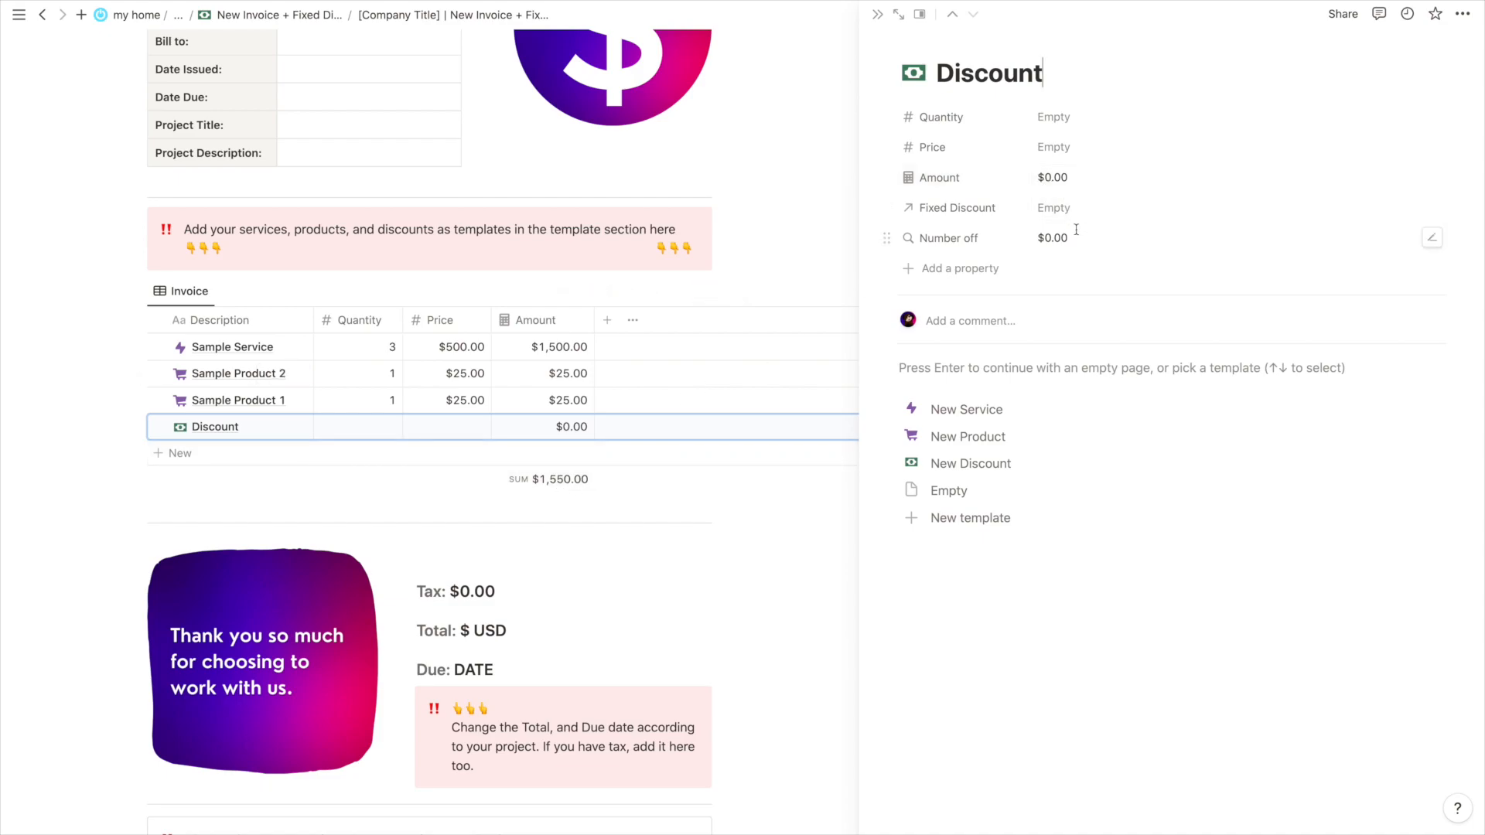
pyautogui.click(1070, 208)
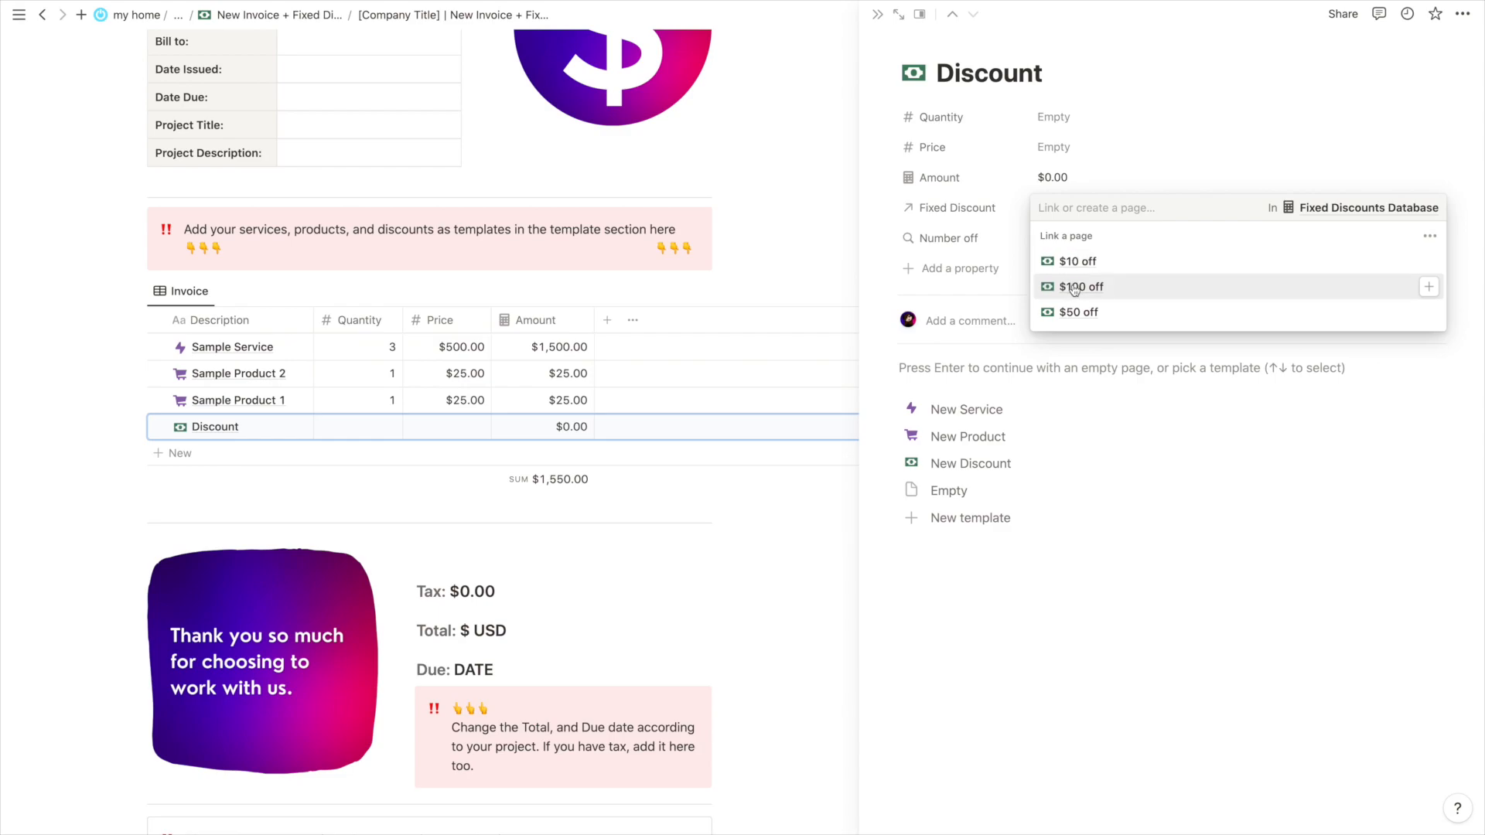
pyautogui.click(1080, 287)
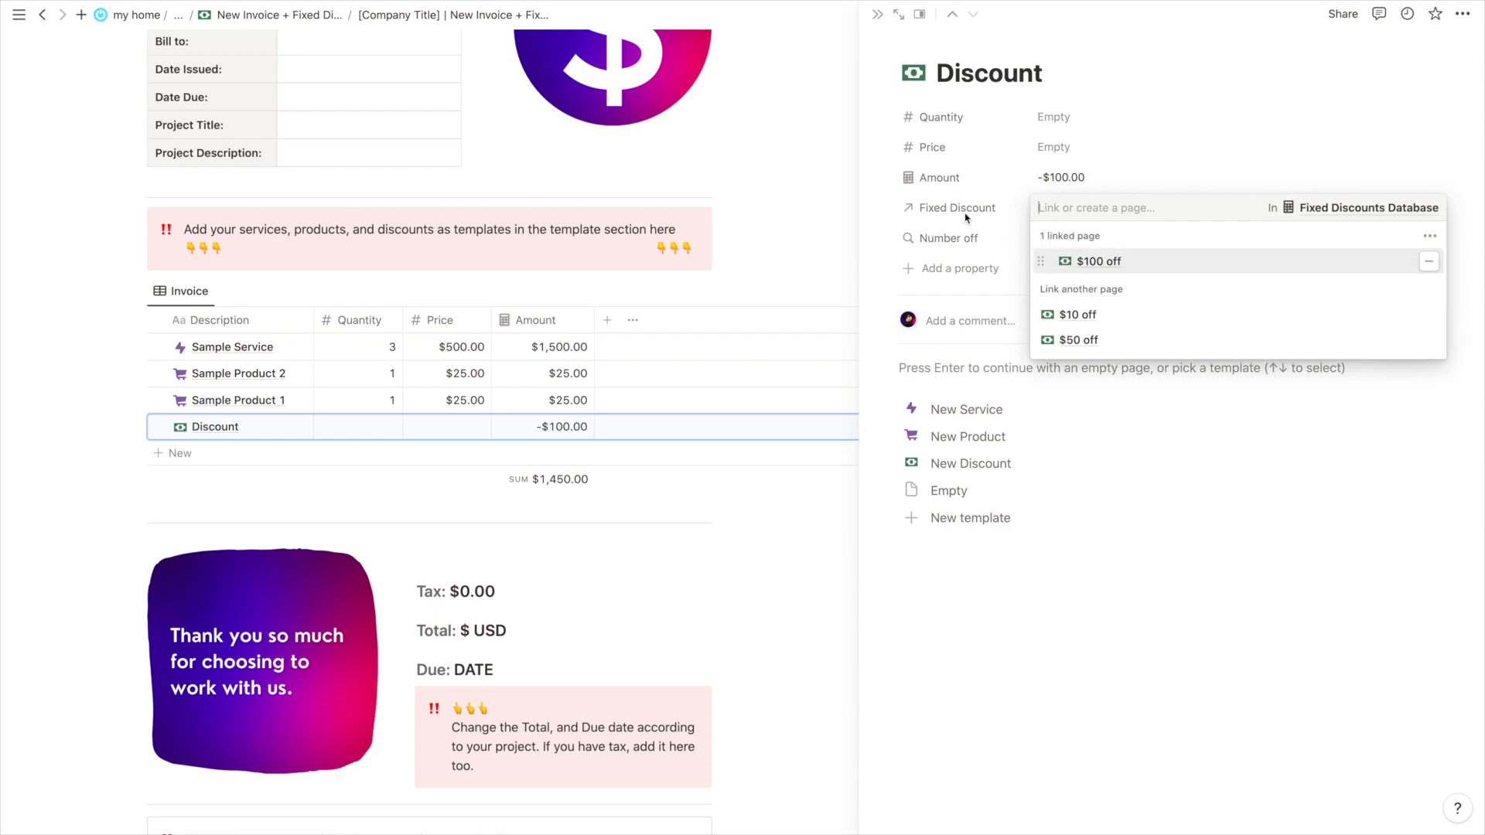
pyautogui.click(969, 220)
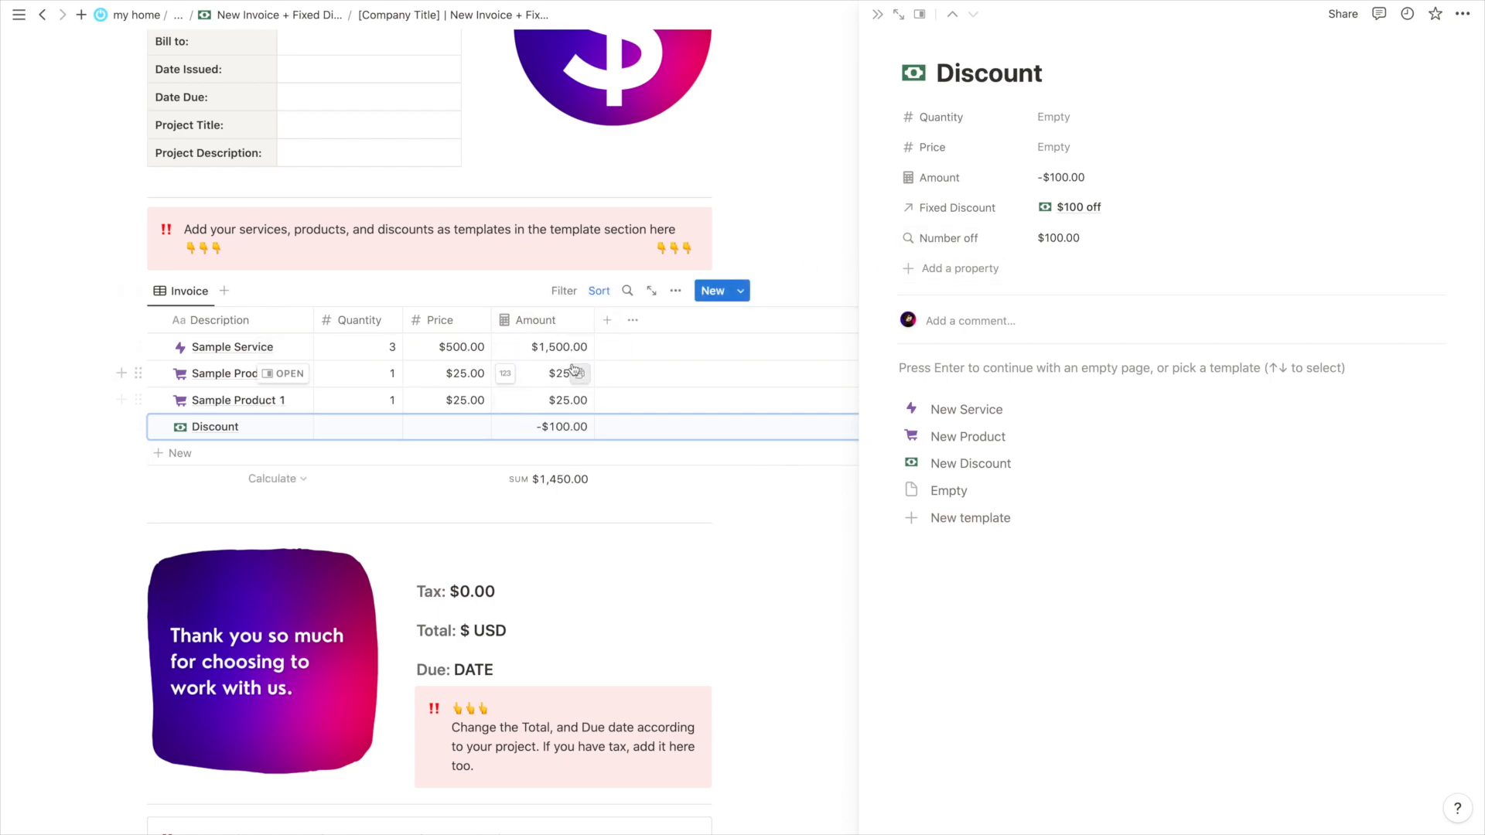
pyautogui.press('Escape')
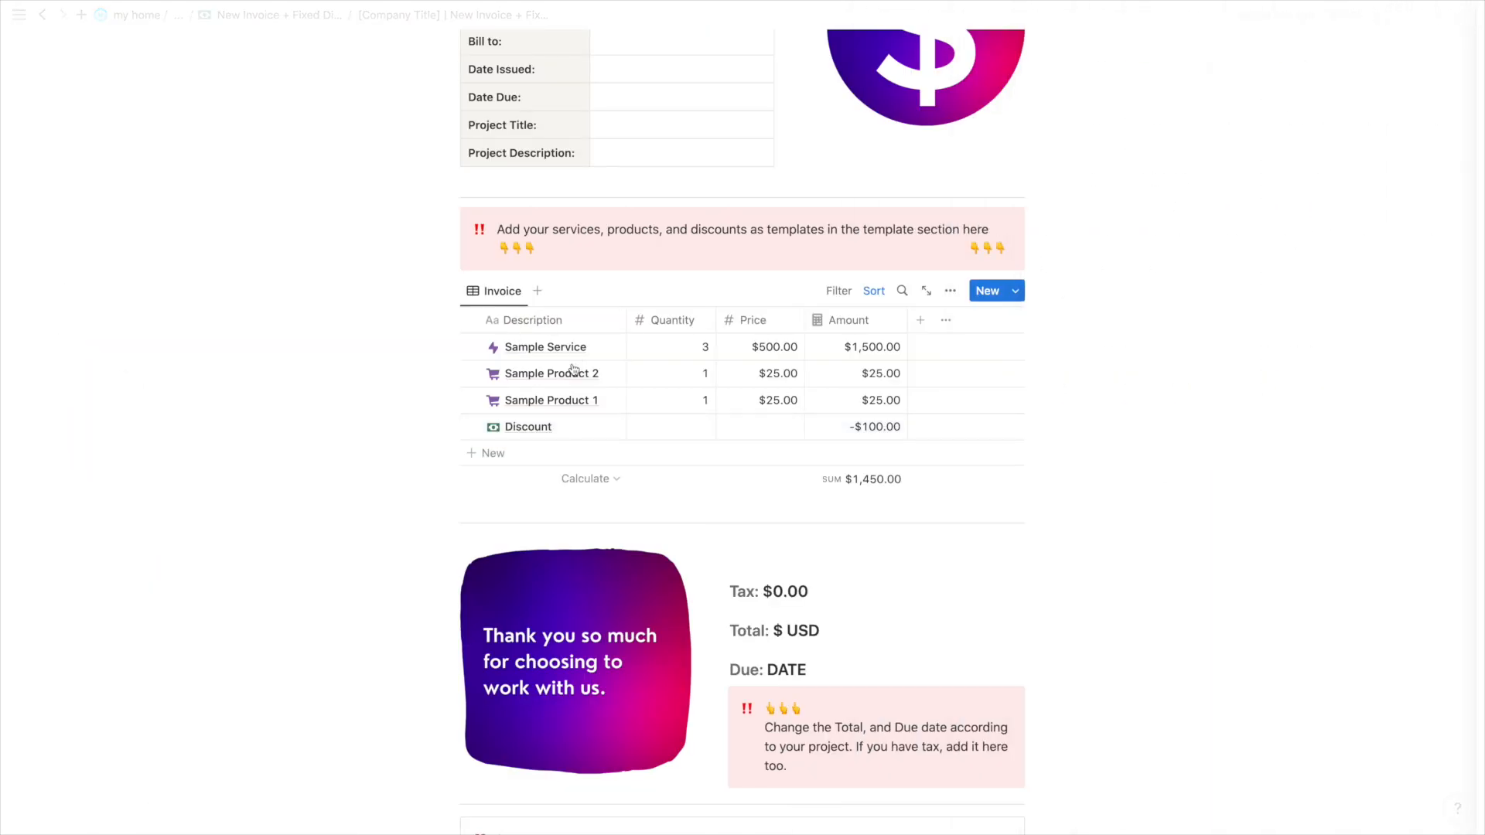
# Add a new row to the Invoice table and name it Discount
pyautogui.scroll(-1, 853, 599)
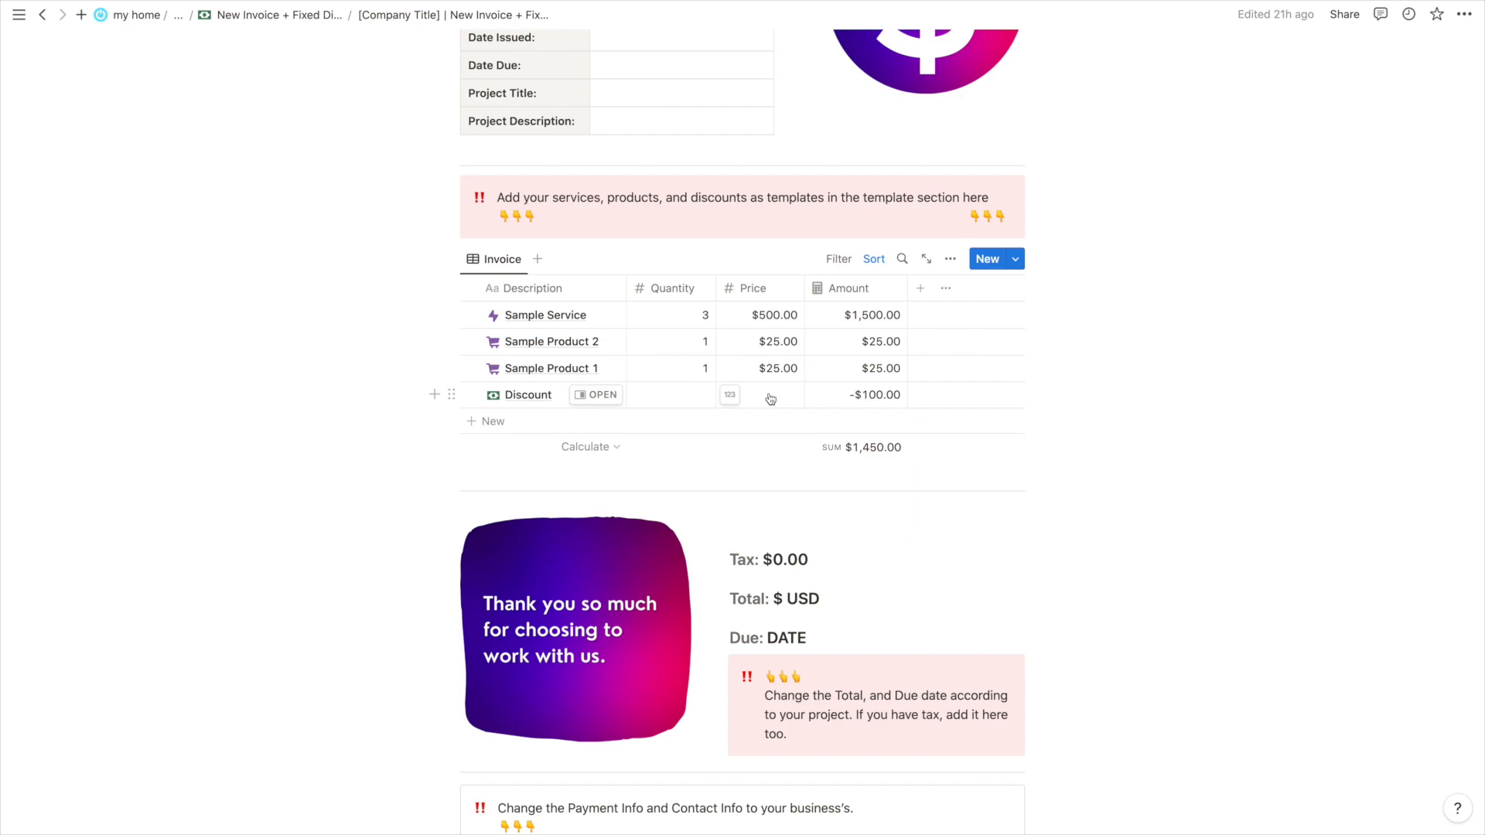
pyautogui.click(699, 398)
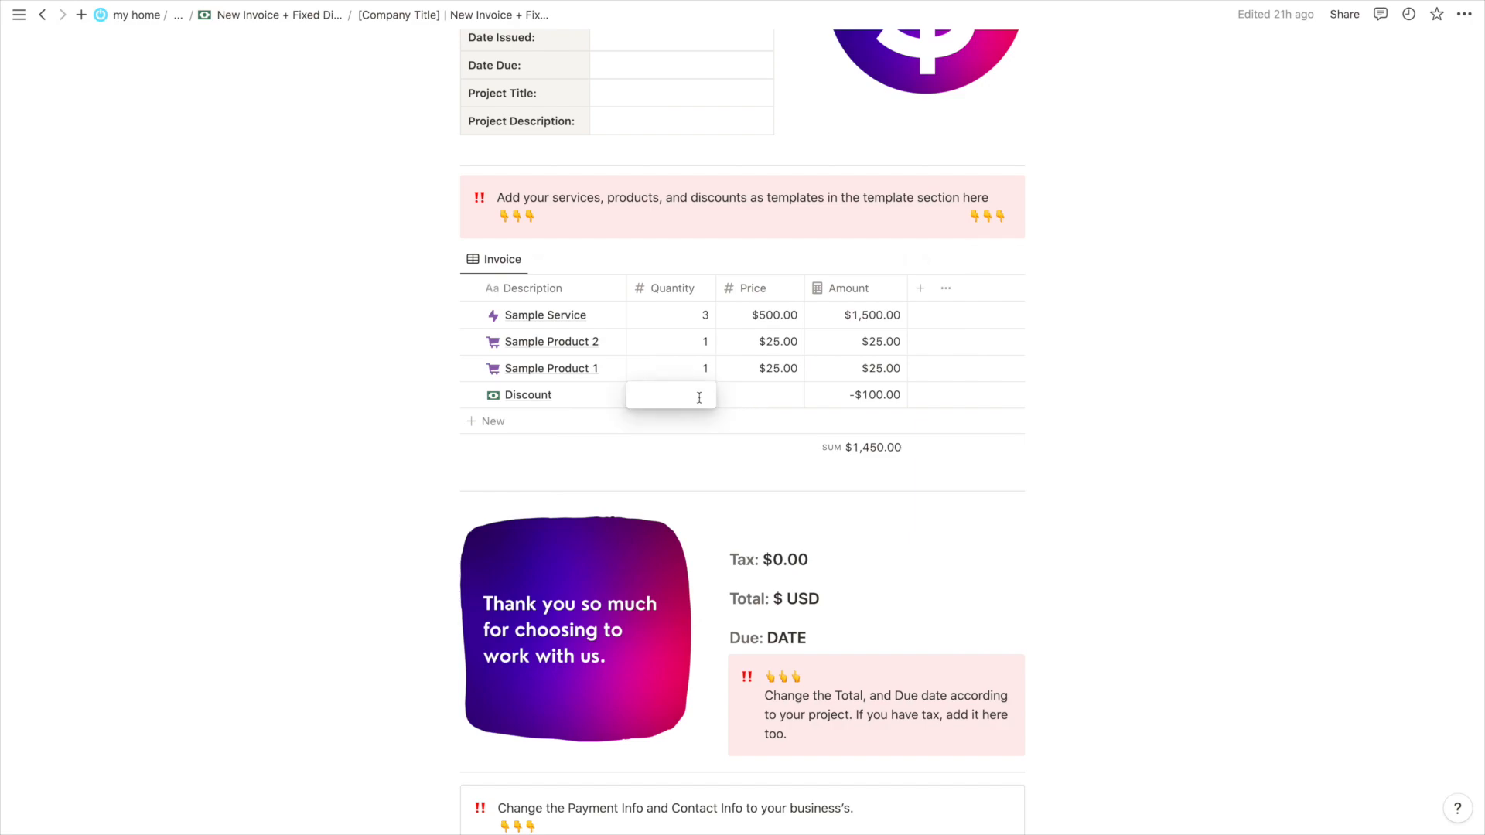
pyautogui.click(503, 424)
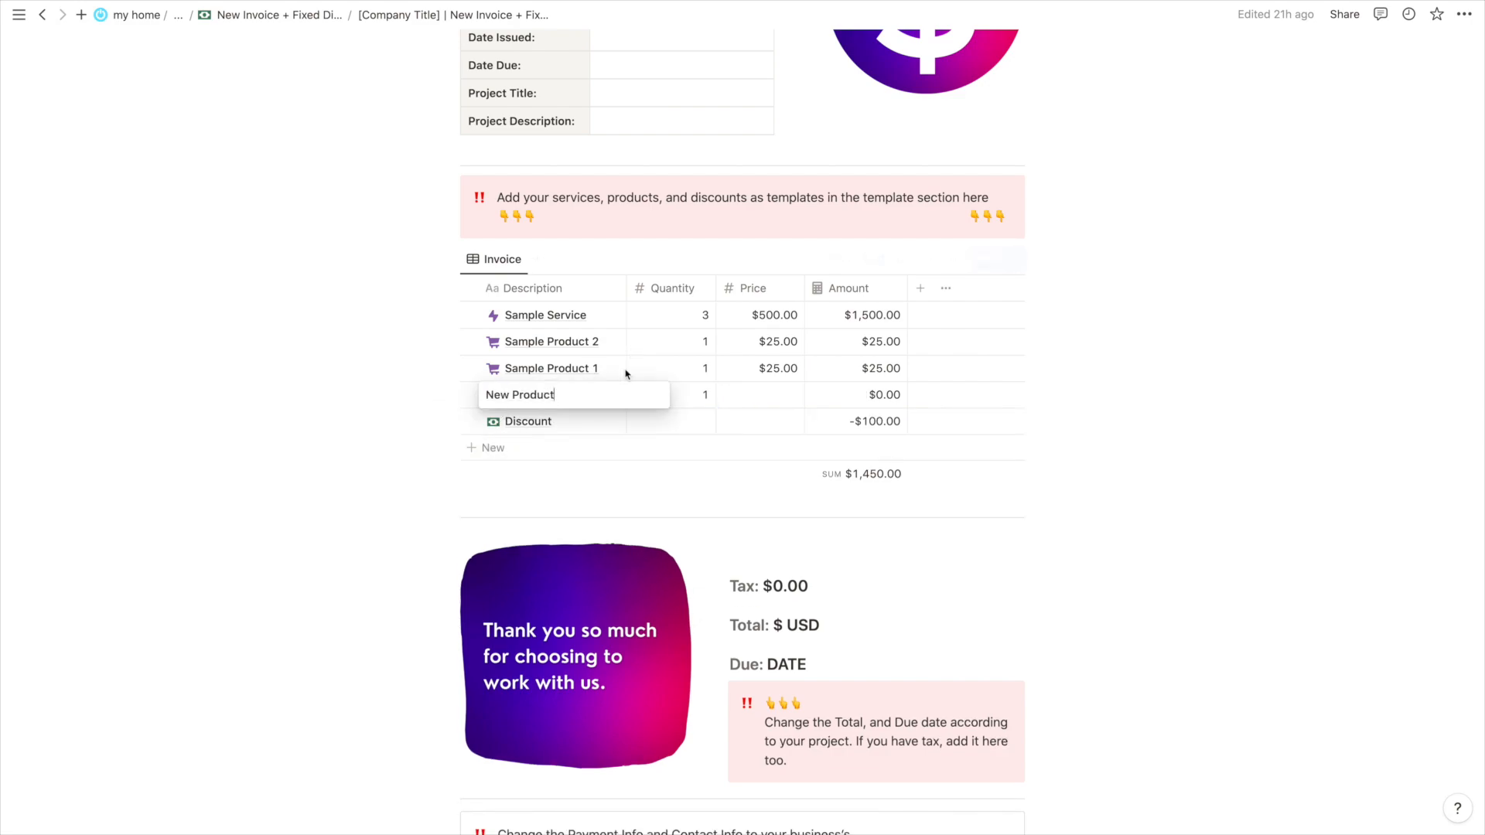
pyautogui.tripleClick(542, 398)
pyautogui.write('Discount')
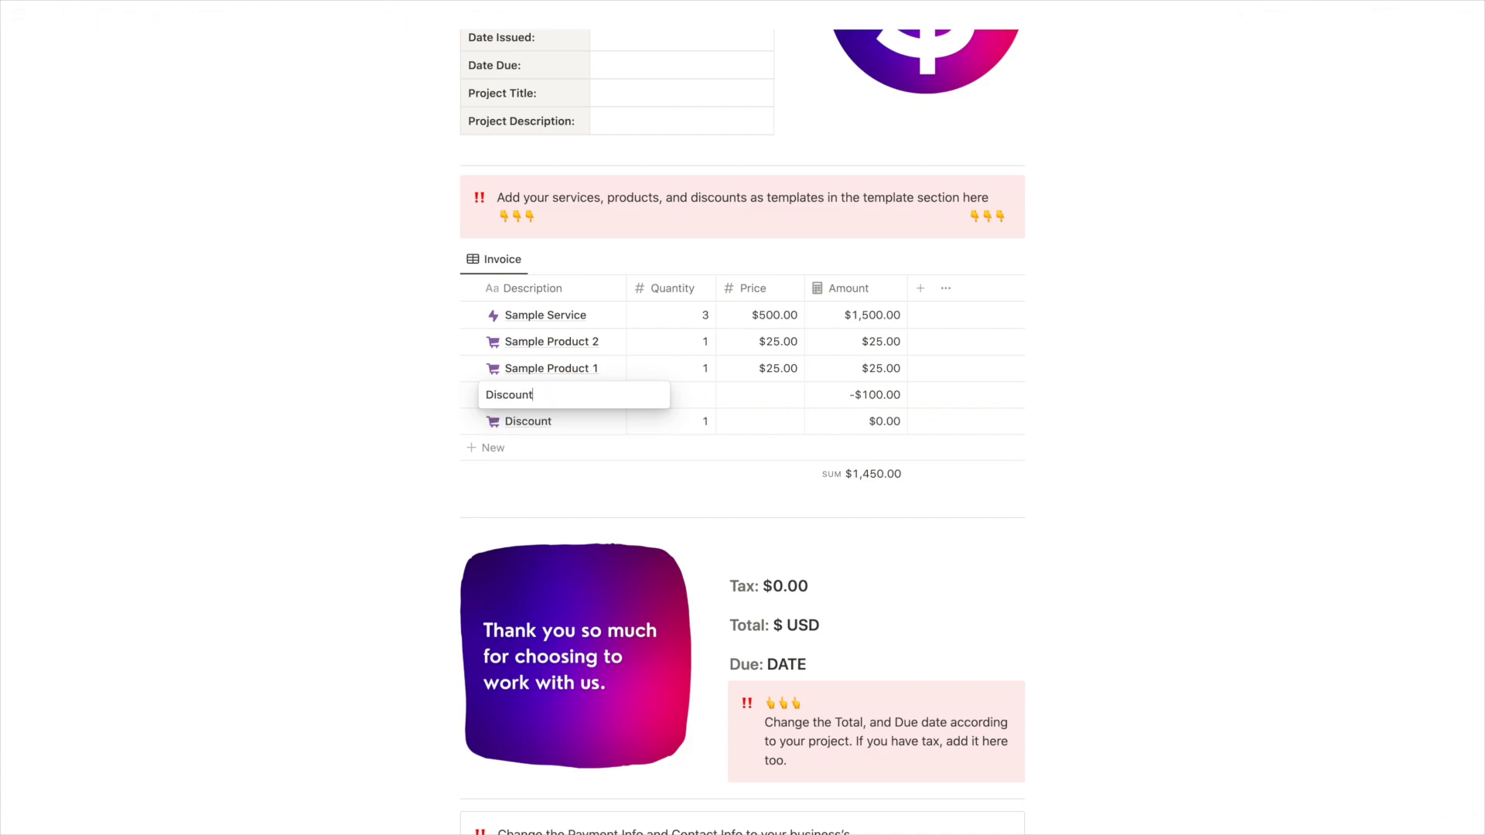
pyautogui.press('Return')
# Apply the New Discount template to the newly added Discount row and delete the original Discount row
pyautogui.click(597, 421)
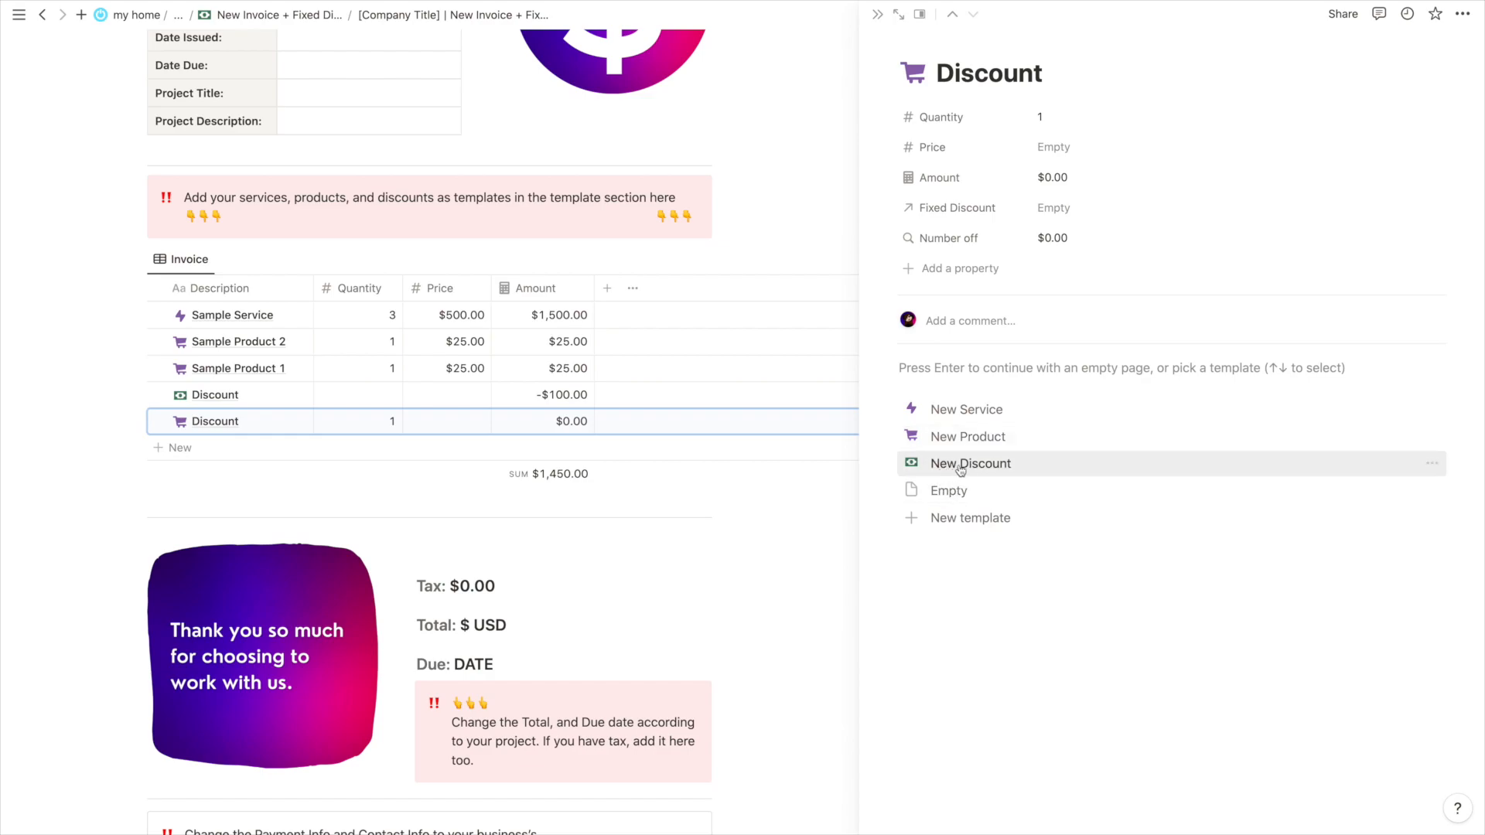
pyautogui.click(970, 464)
pyautogui.click(159, 395)
pyautogui.press('Delete')
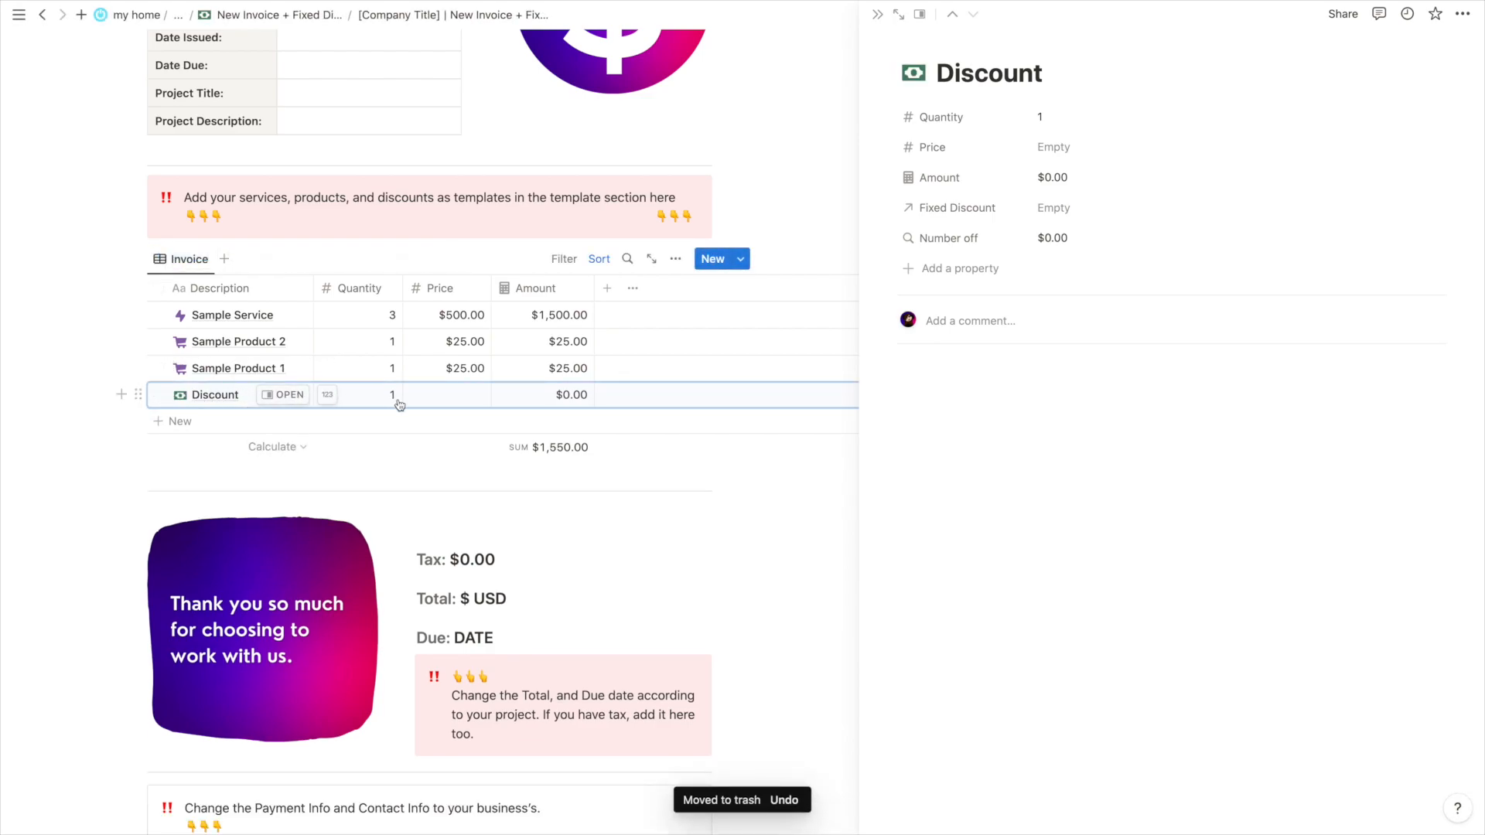
# Set the price of the remaining Discount row to -500
pyautogui.click(431, 395)
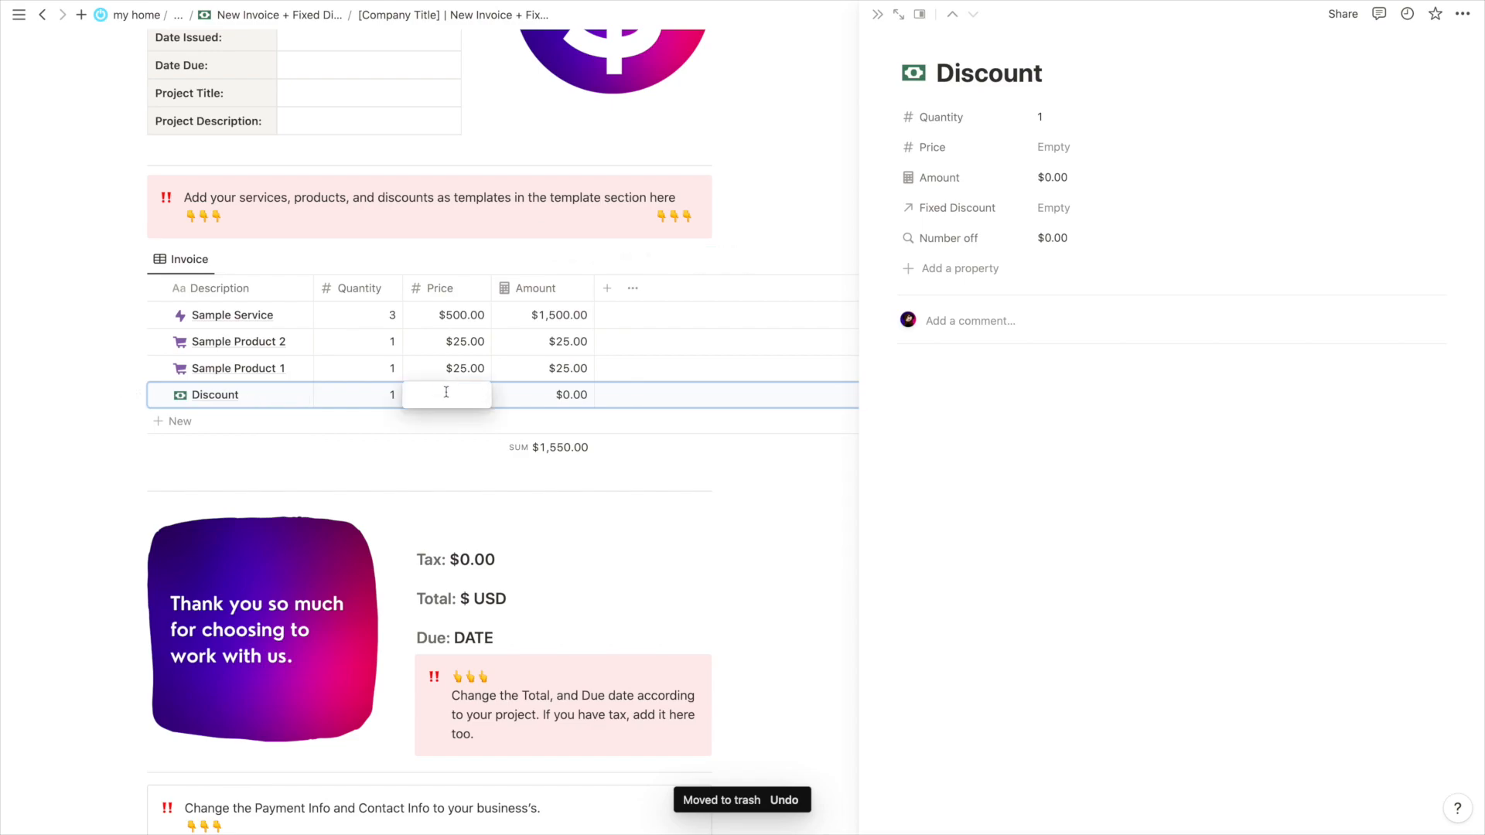
pyautogui.write('500')
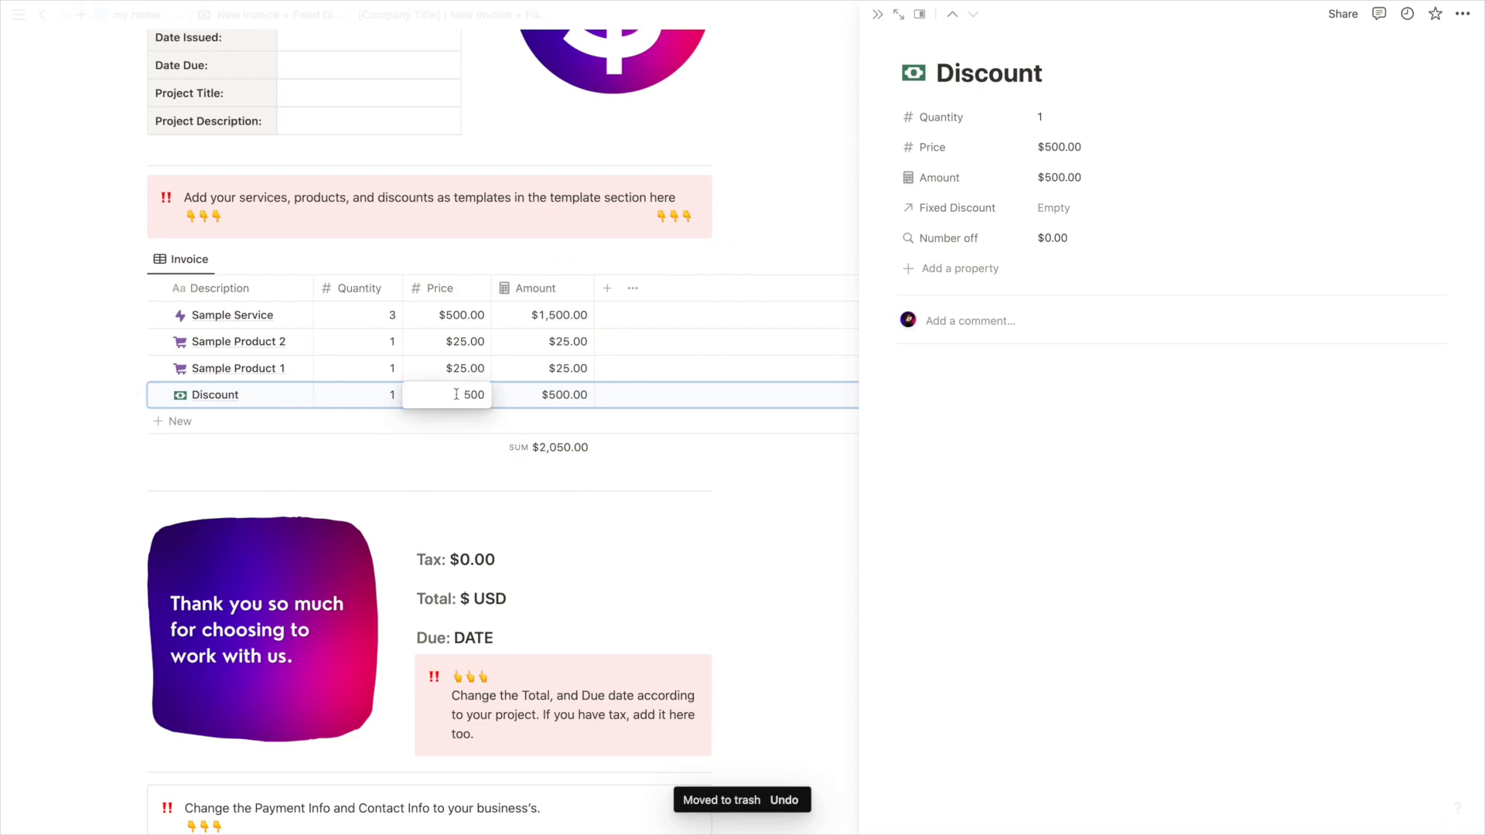
pyautogui.click(456, 395)
pyautogui.write('-')
pyautogui.press('Return')
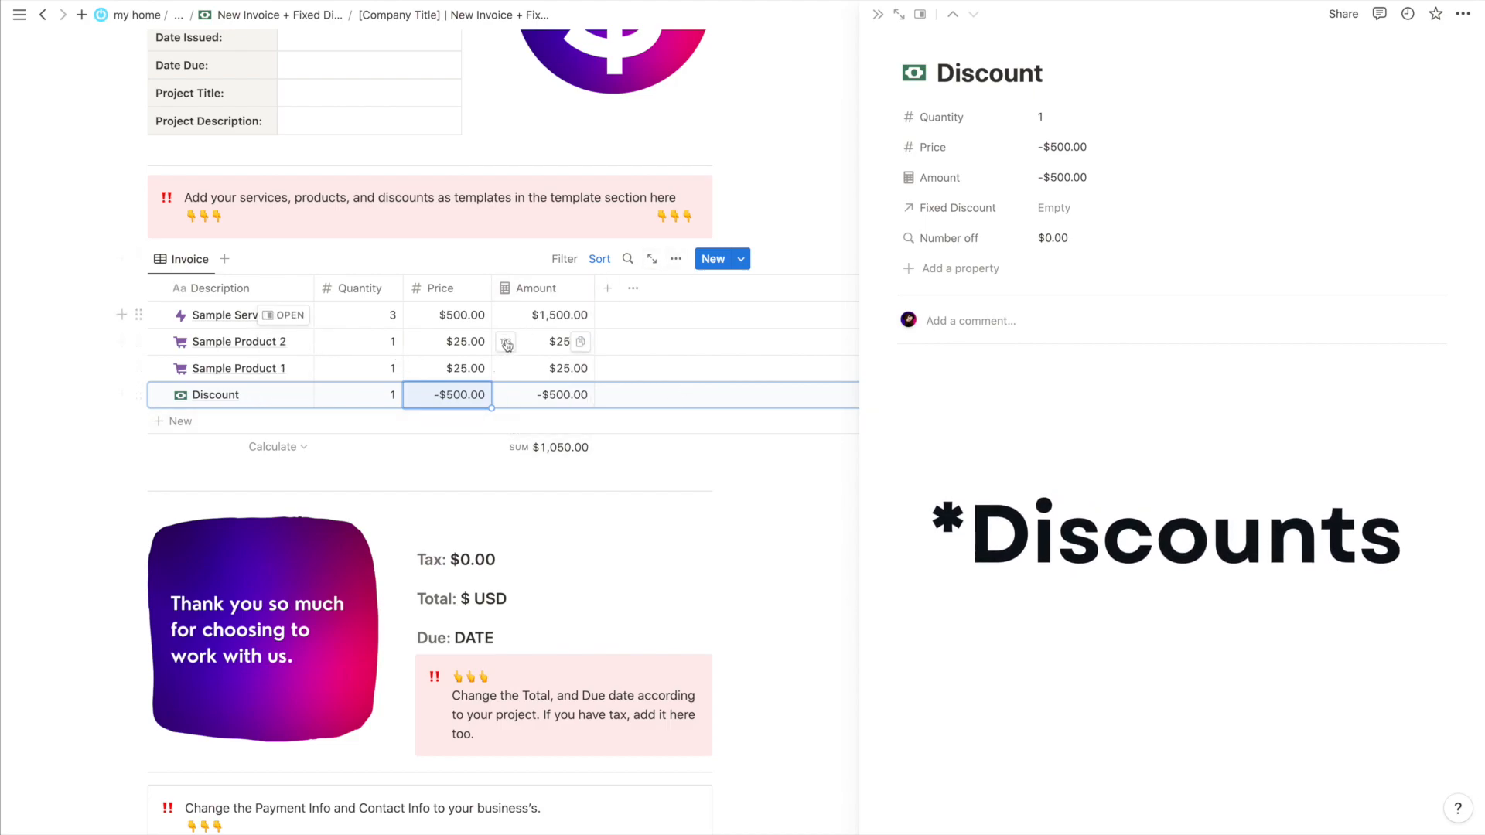
# Close the Discount row's page and clear the row's description
pyautogui.moveTo(374, 401); pyautogui.dragTo(441, 395)
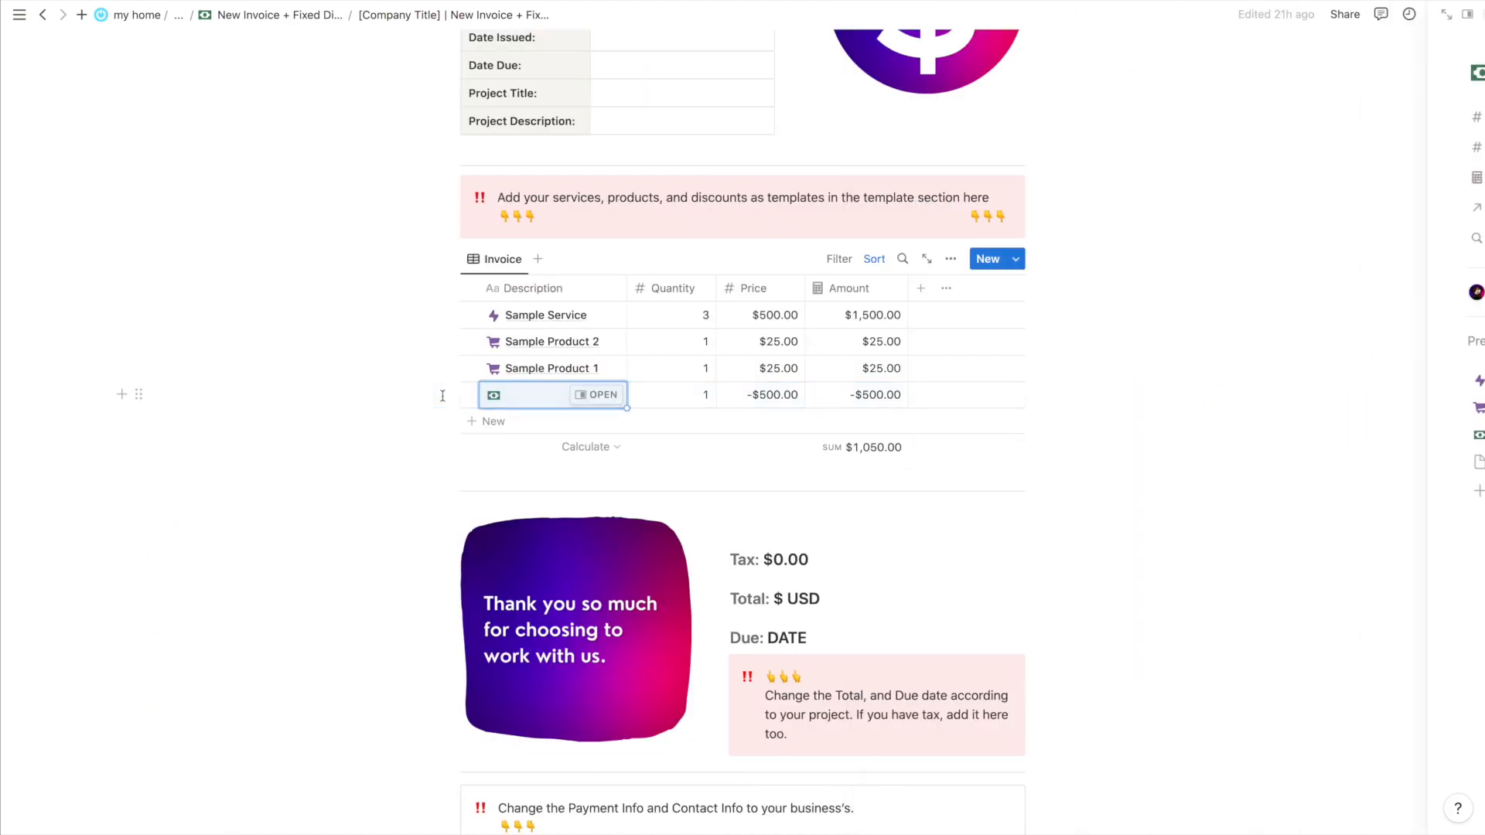
pyautogui.click(504, 395)
pyautogui.press('Delete')
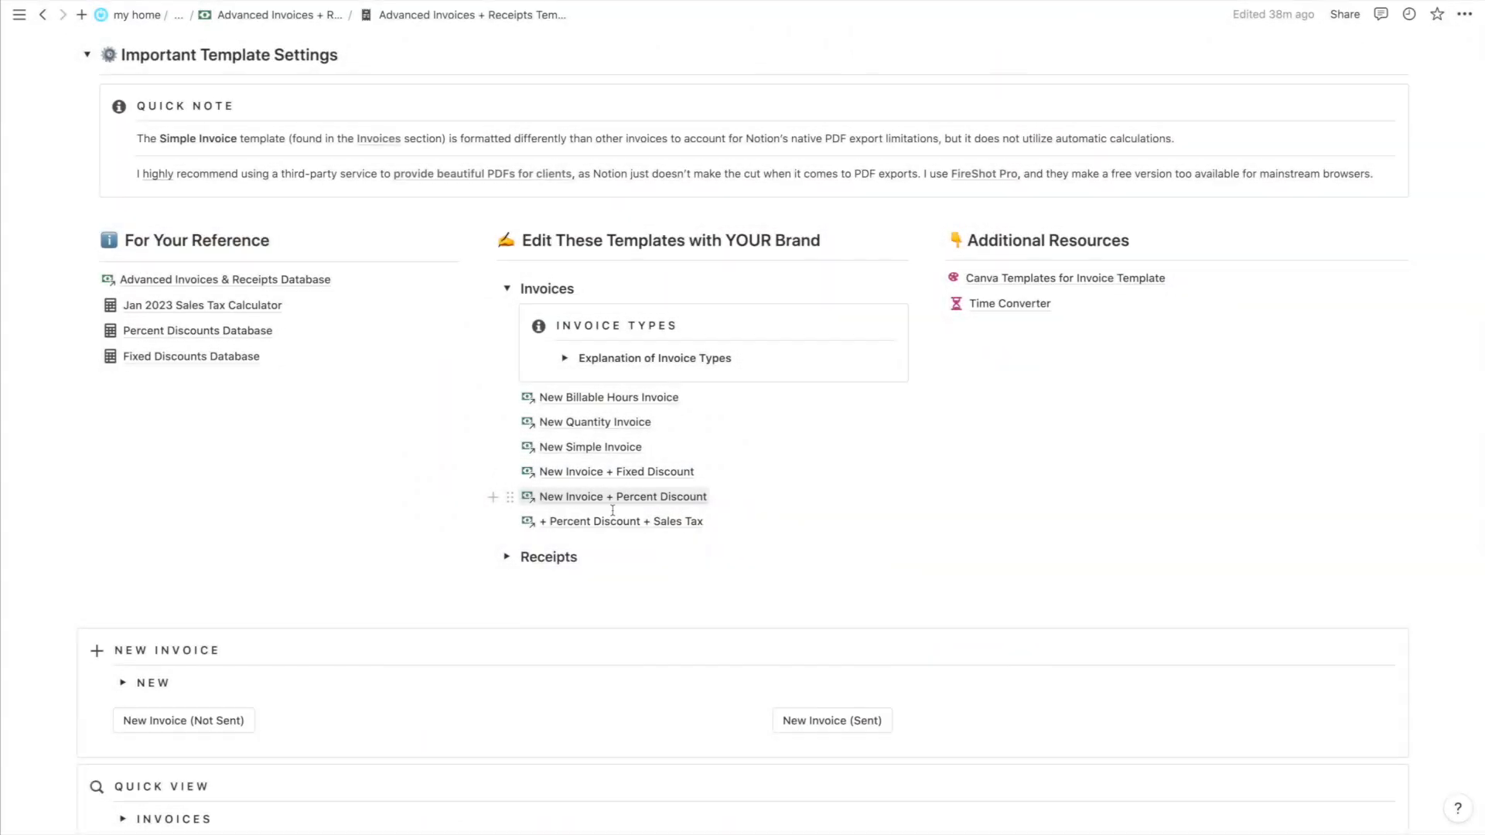
# From the dashboard's invoice templates, open New Invoice + Percent Discount and its [Company Title] invoice page
pyautogui.click(652, 498)
pyautogui.scroll(-10, 653, 501)
pyautogui.click(325, 346)
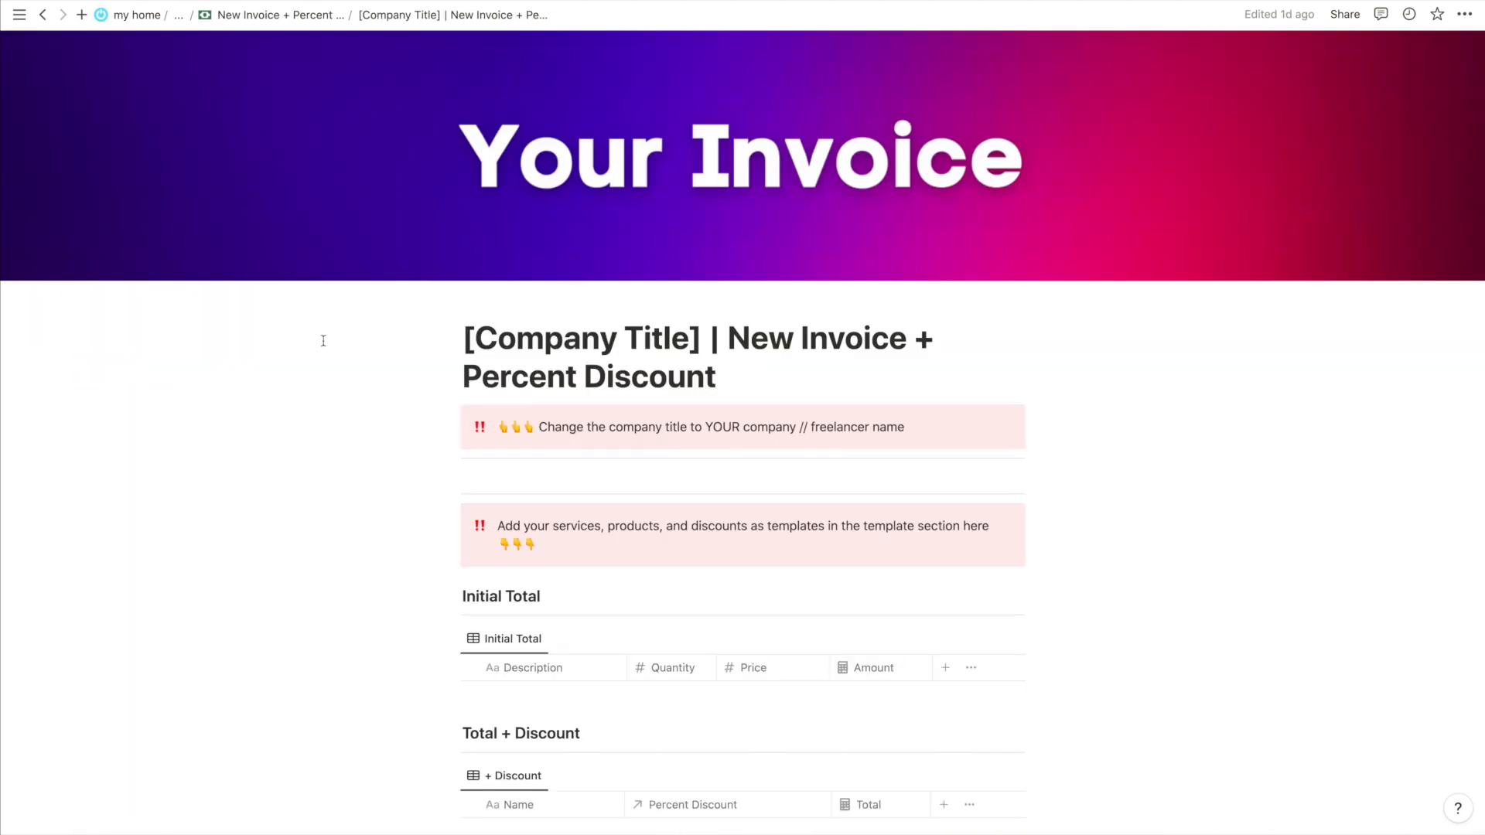
# Add a New Product row to the Initial Total table of the percent discount invoice
pyautogui.scroll(-5, 499, 549)
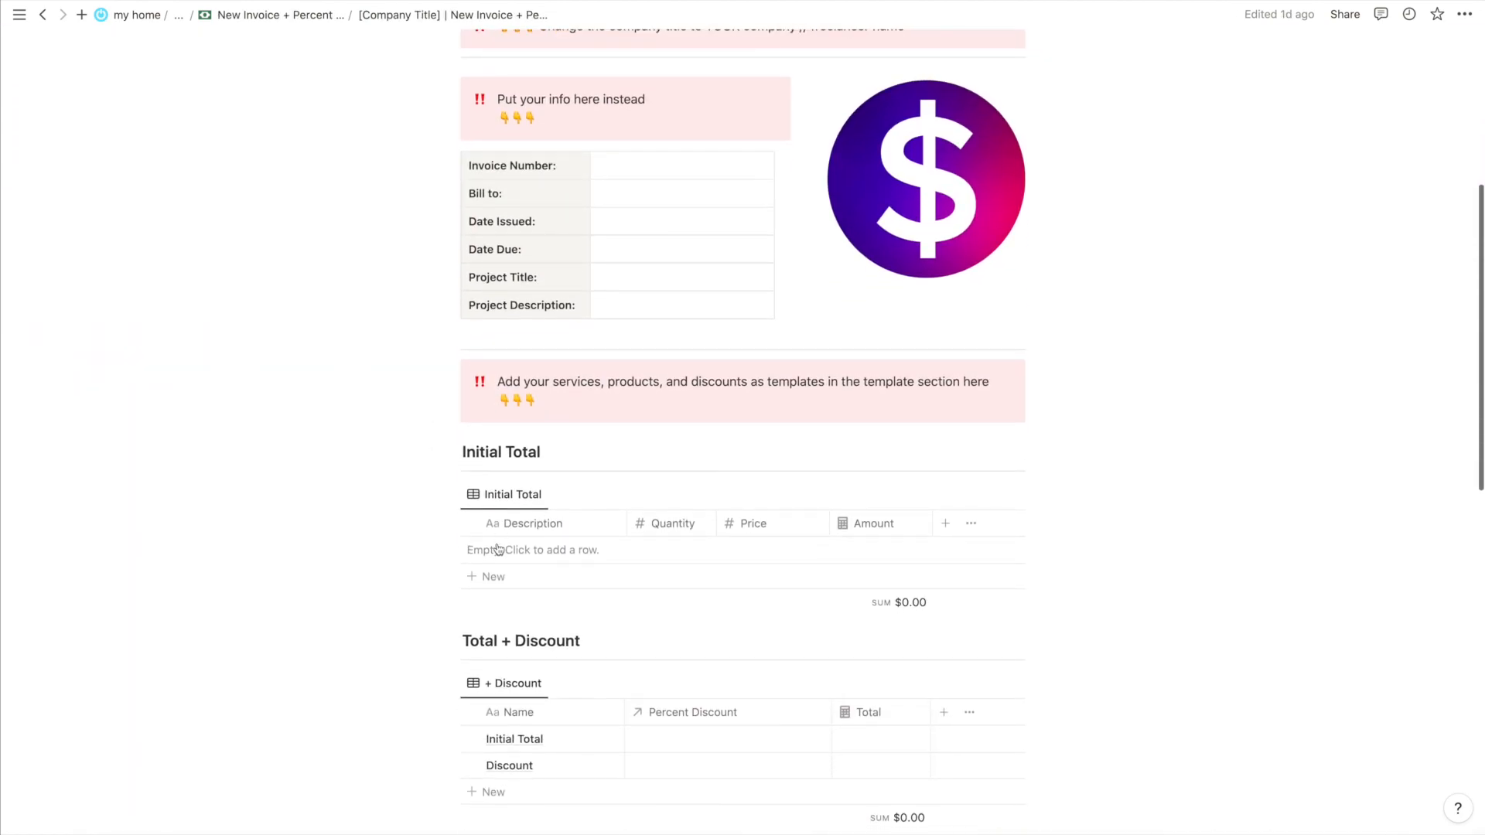
pyautogui.scroll(-2, 499, 549)
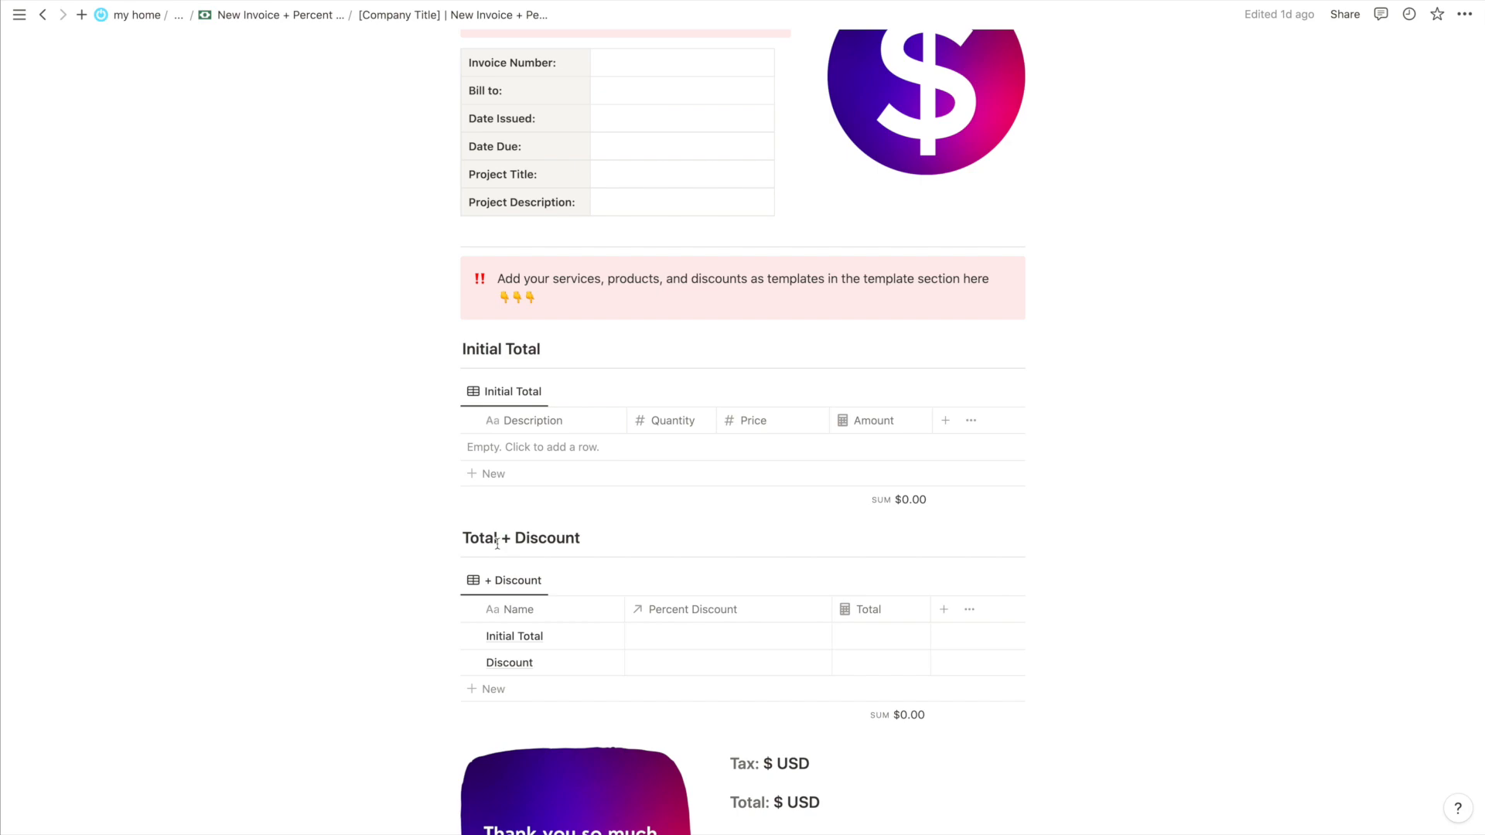
pyautogui.scroll(-1, 496, 544)
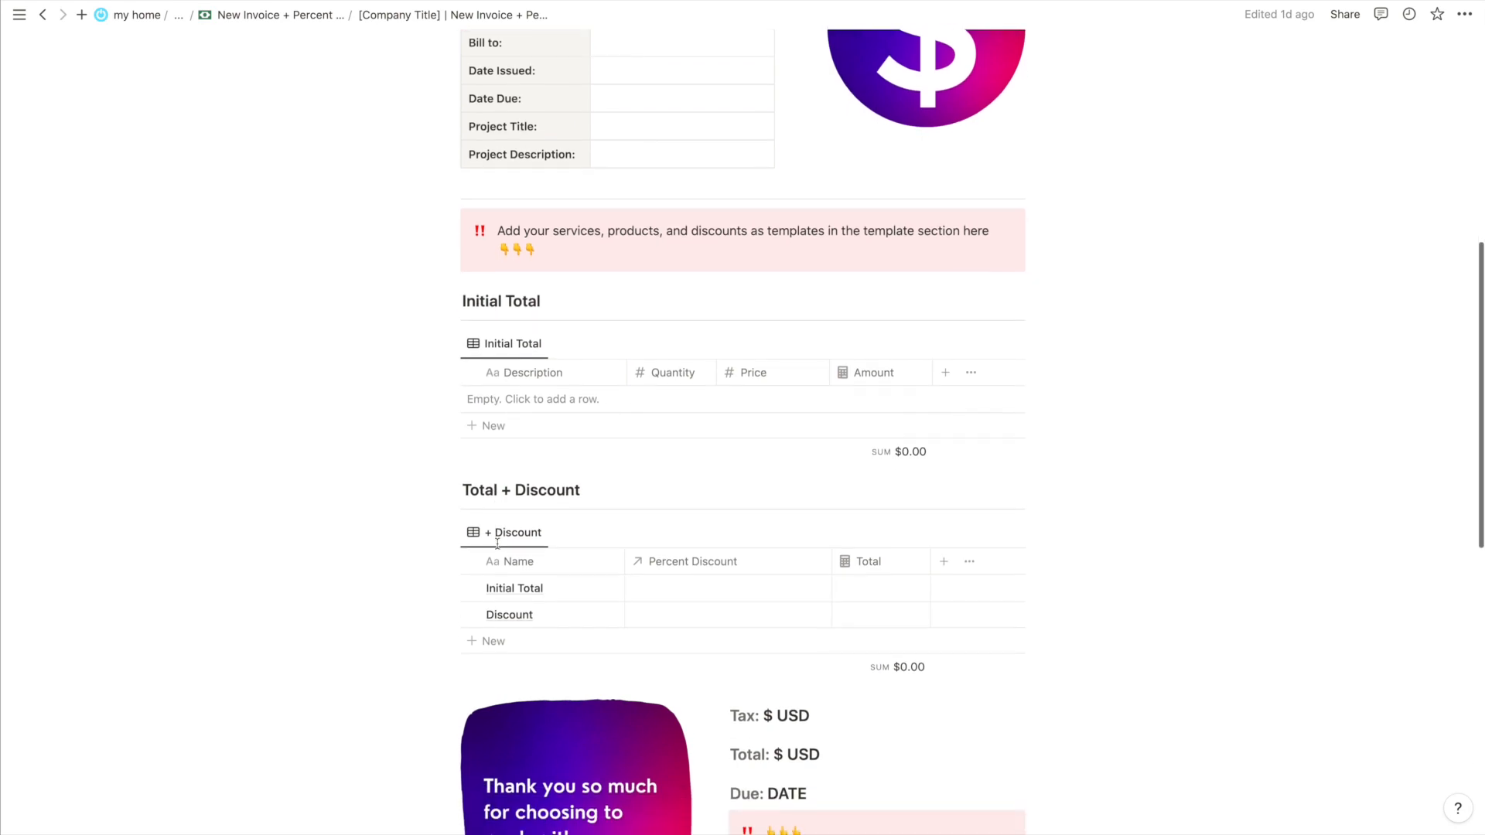
pyautogui.click(514, 427)
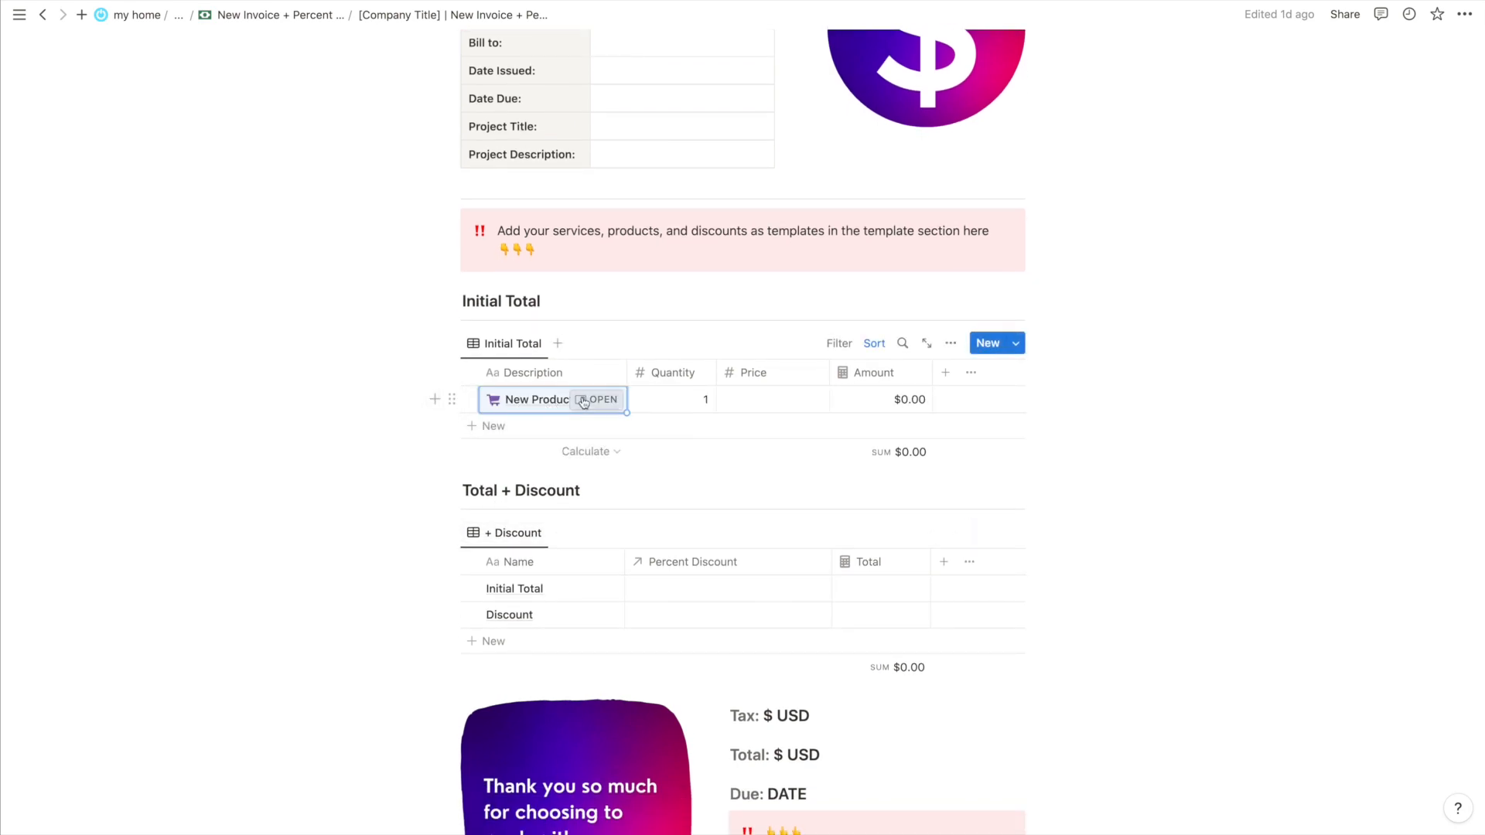
# Rename the New Product row in the Initial Total table to "2 Apple Computers"
pyautogui.click(534, 402)
pyautogui.tripleClick(535, 402)
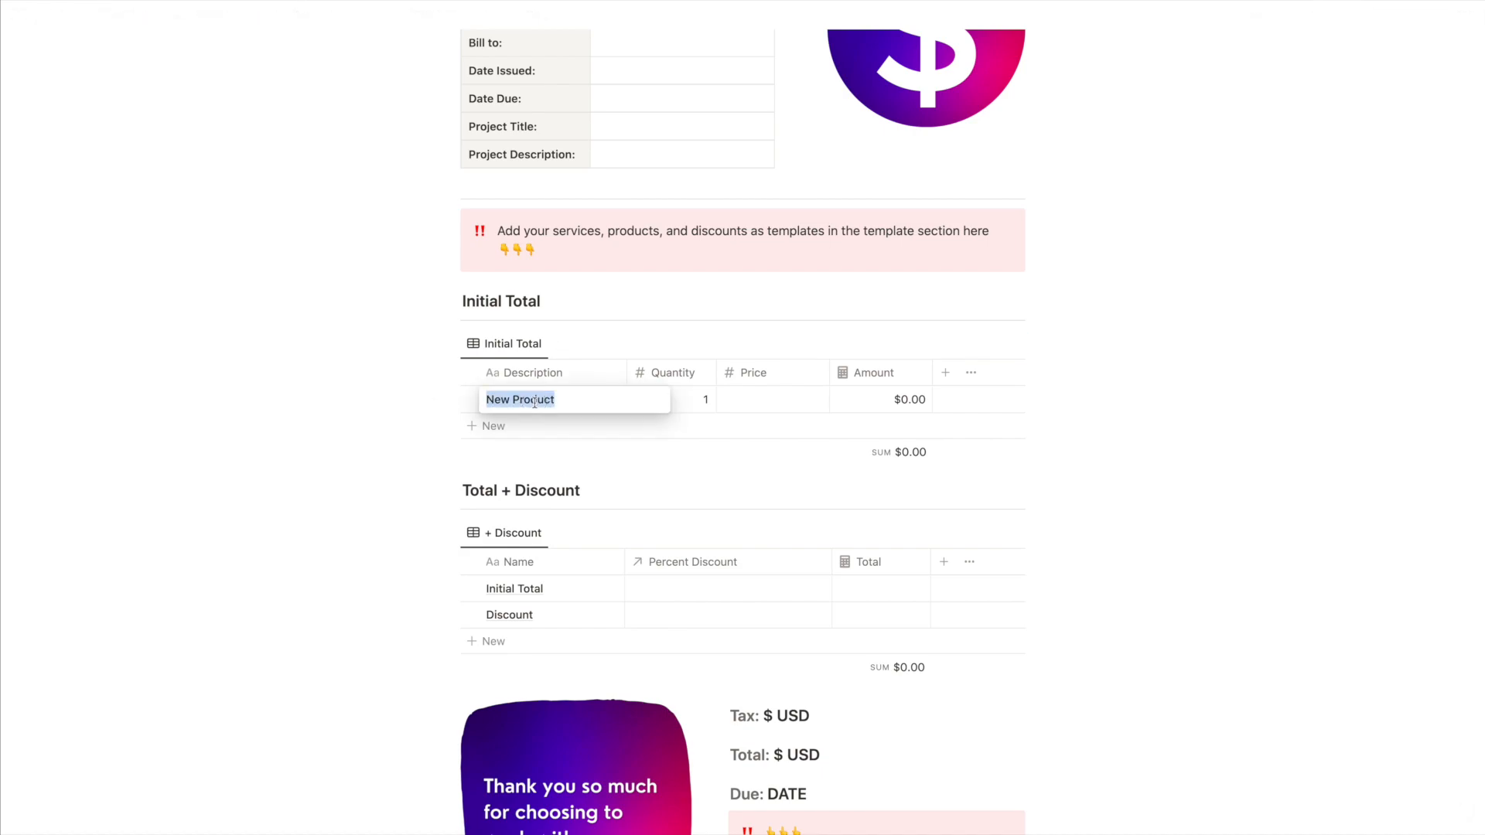
pyautogui.write('2 Apple Computers')
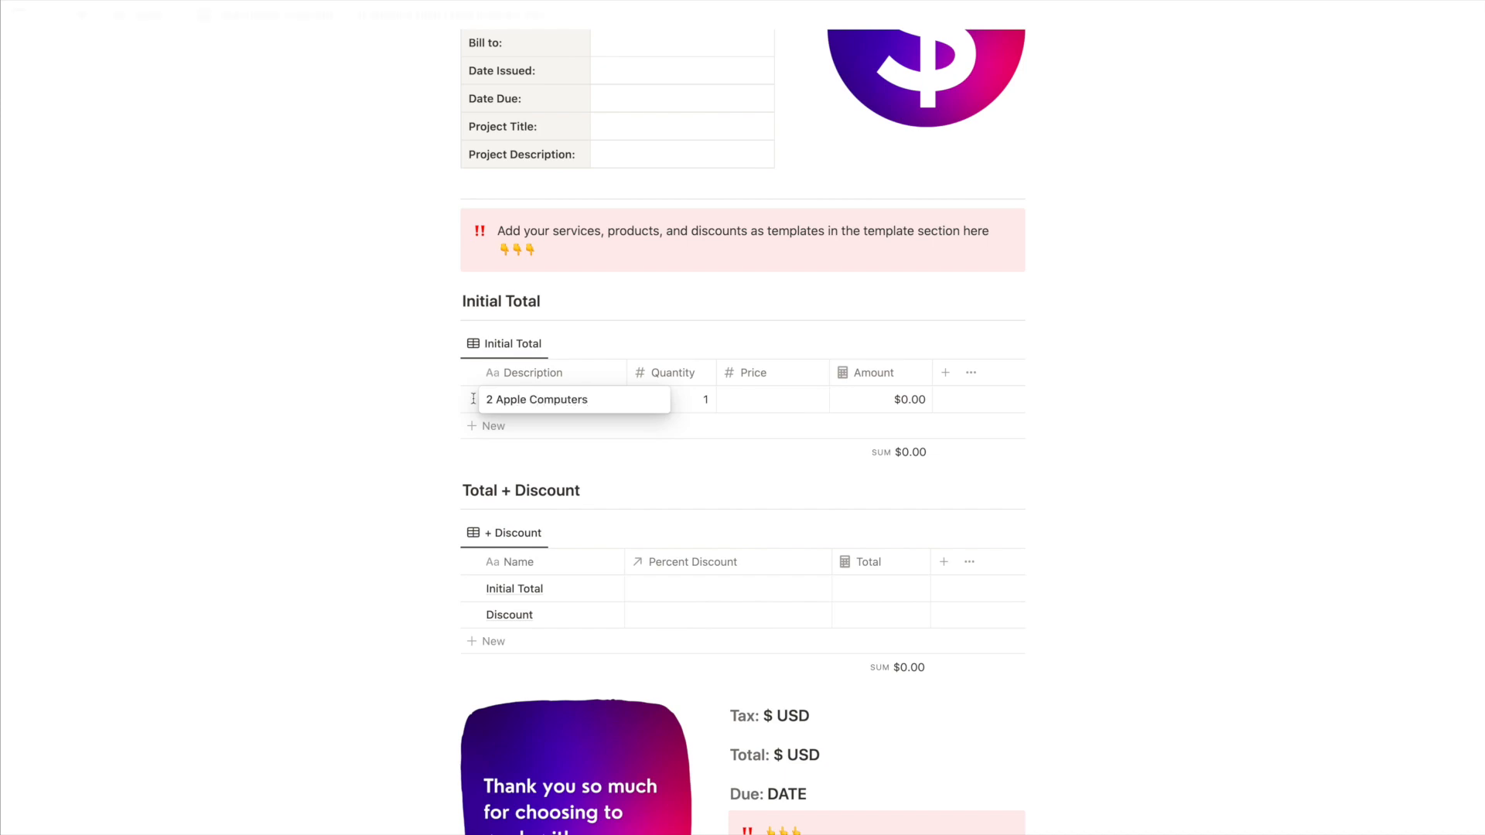
pyautogui.press('Return')
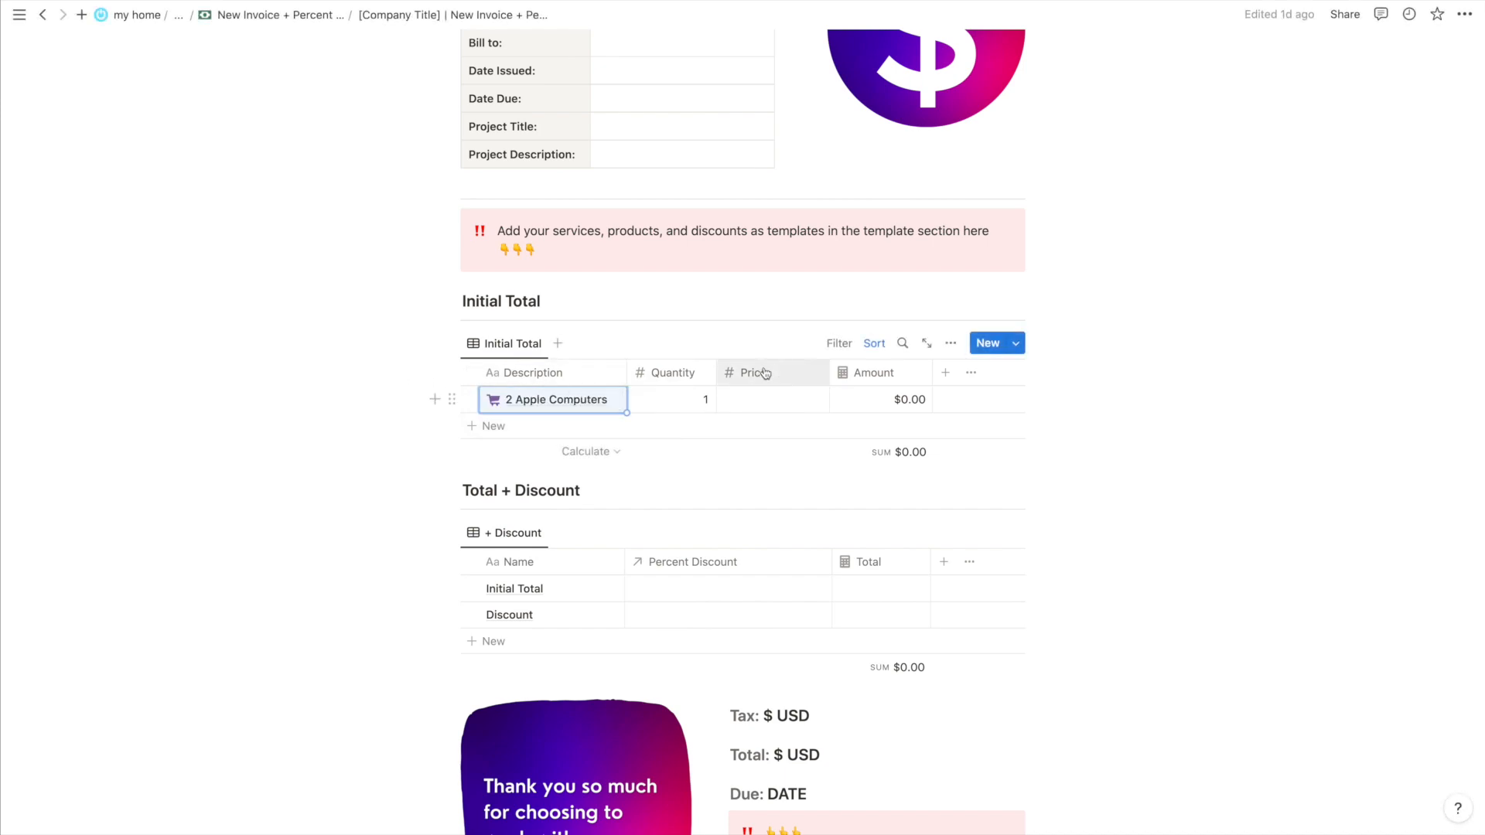
# Set the 2 Apple Computers row's price to 1500 and its quantity to 5
pyautogui.click(767, 395)
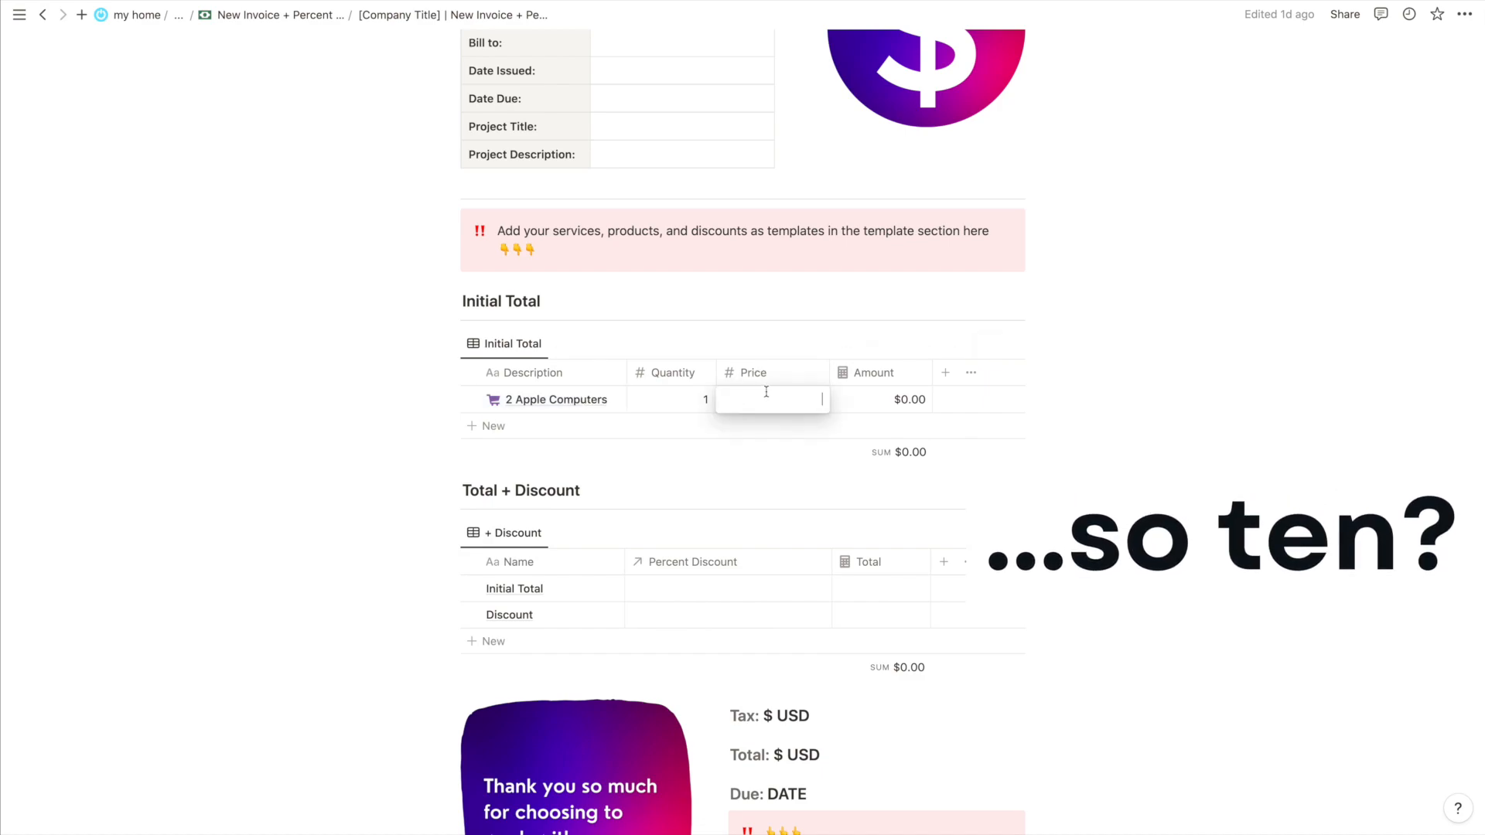
pyautogui.write('1500')
pyautogui.click(663, 401)
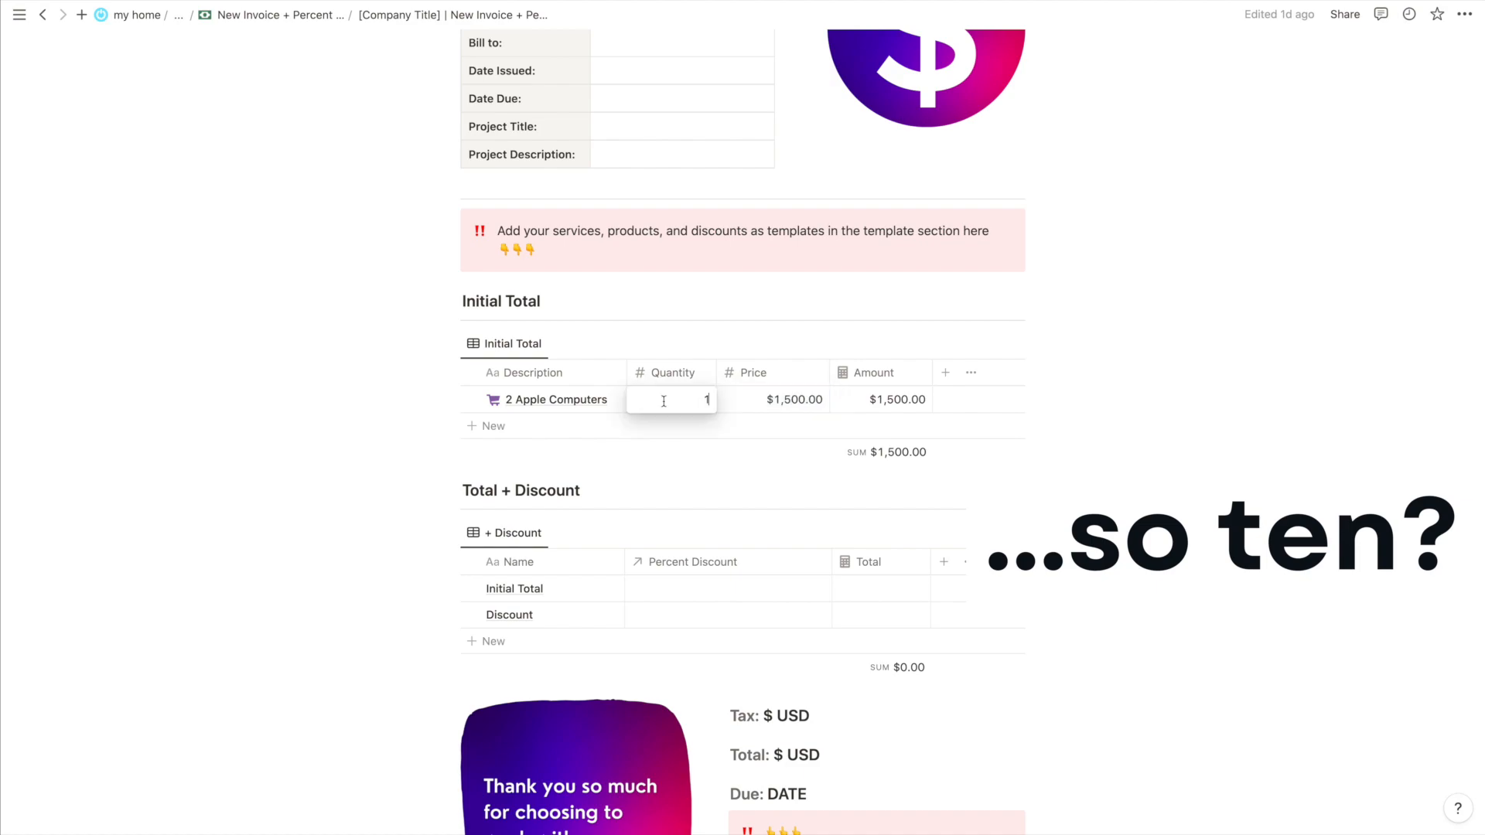
pyautogui.write('5')
pyautogui.press('Return')
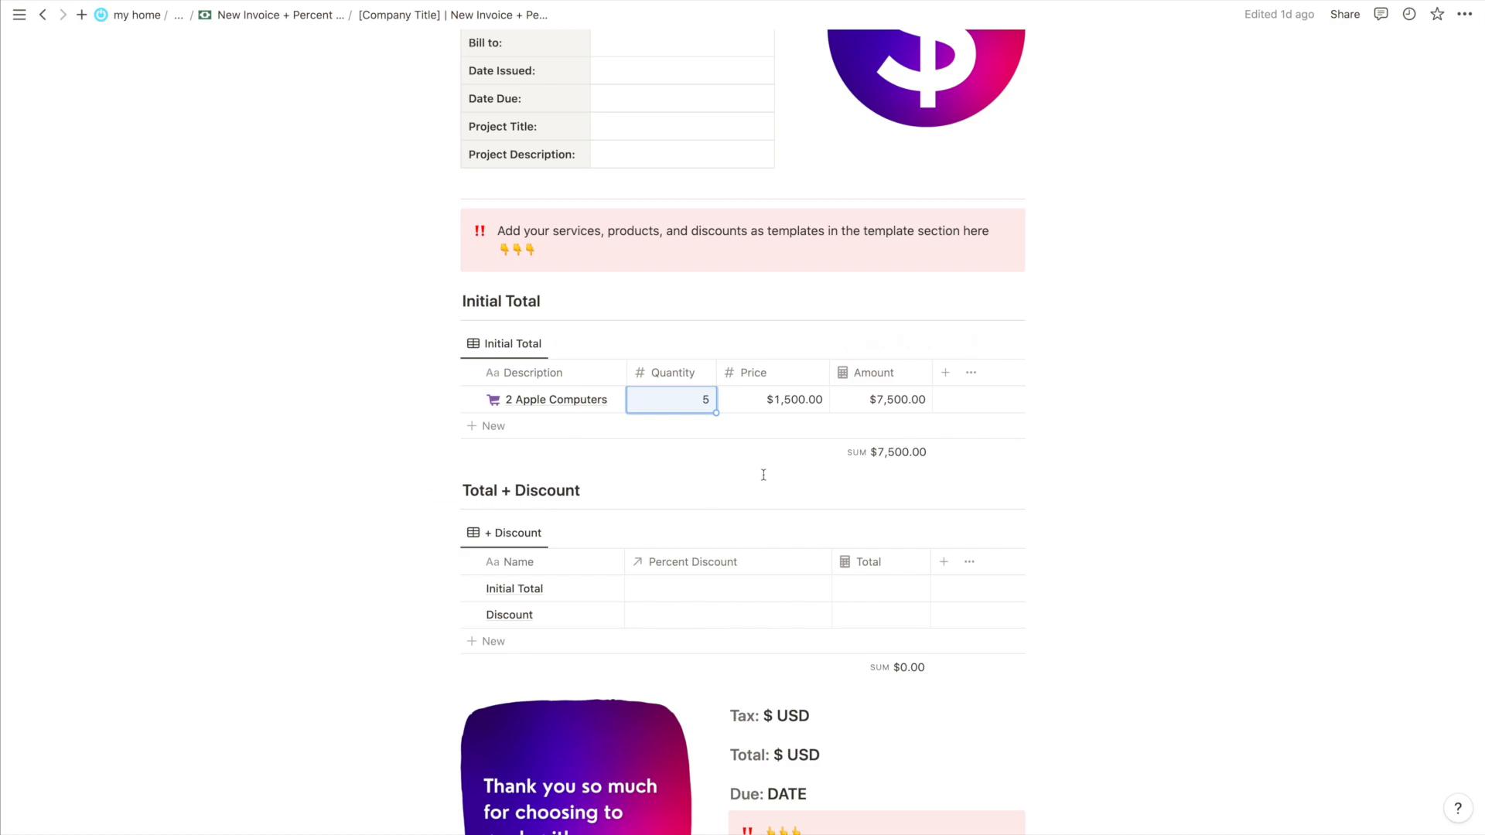
# Examine the available Percent Discount options for the Initial Total and Discount rows in the Total + Discount table without choosing one
pyautogui.scroll(-3, 856, 418)
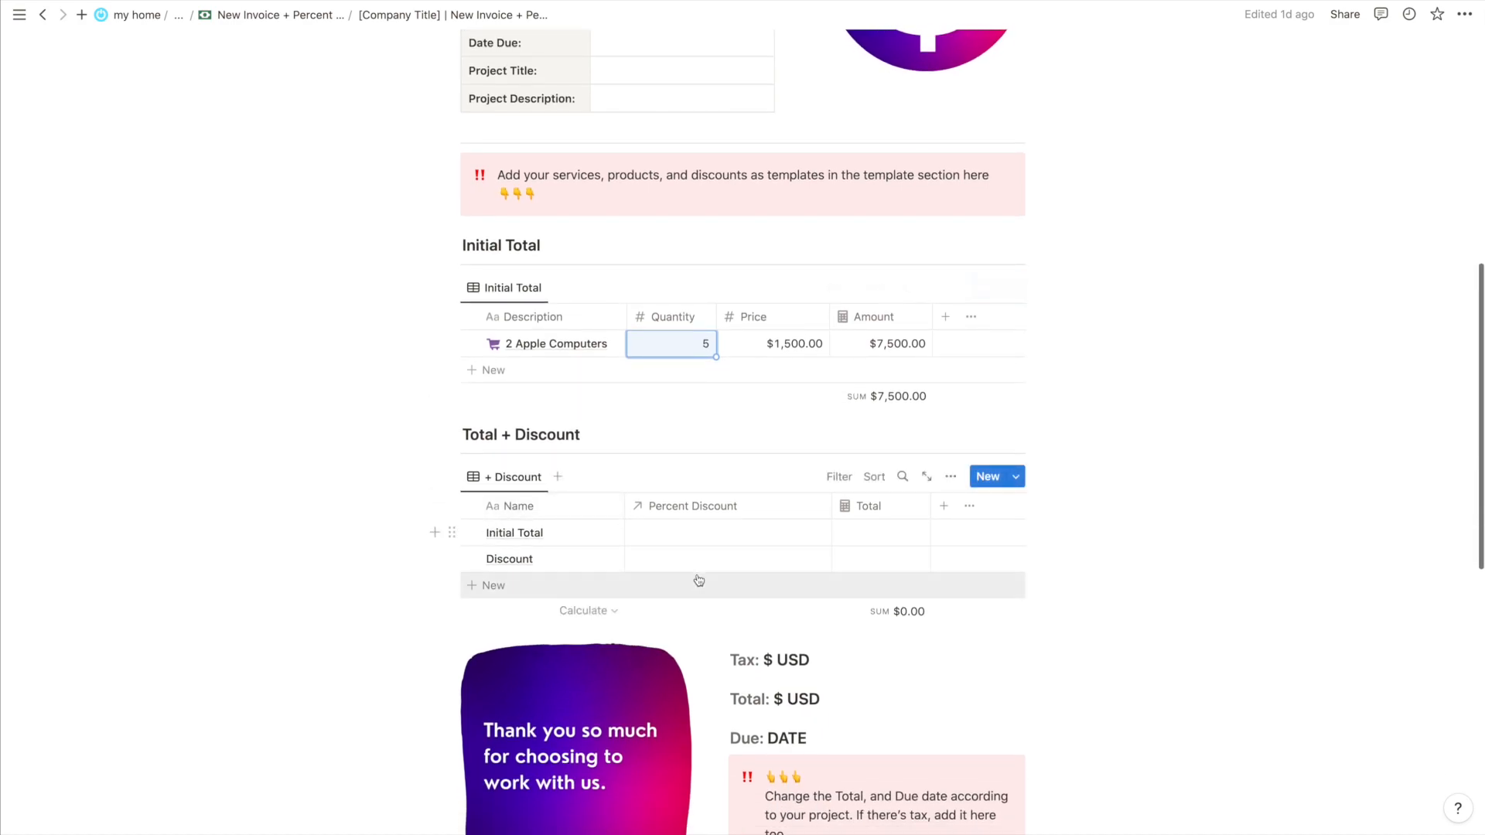
pyautogui.scroll(-1, 731, 539)
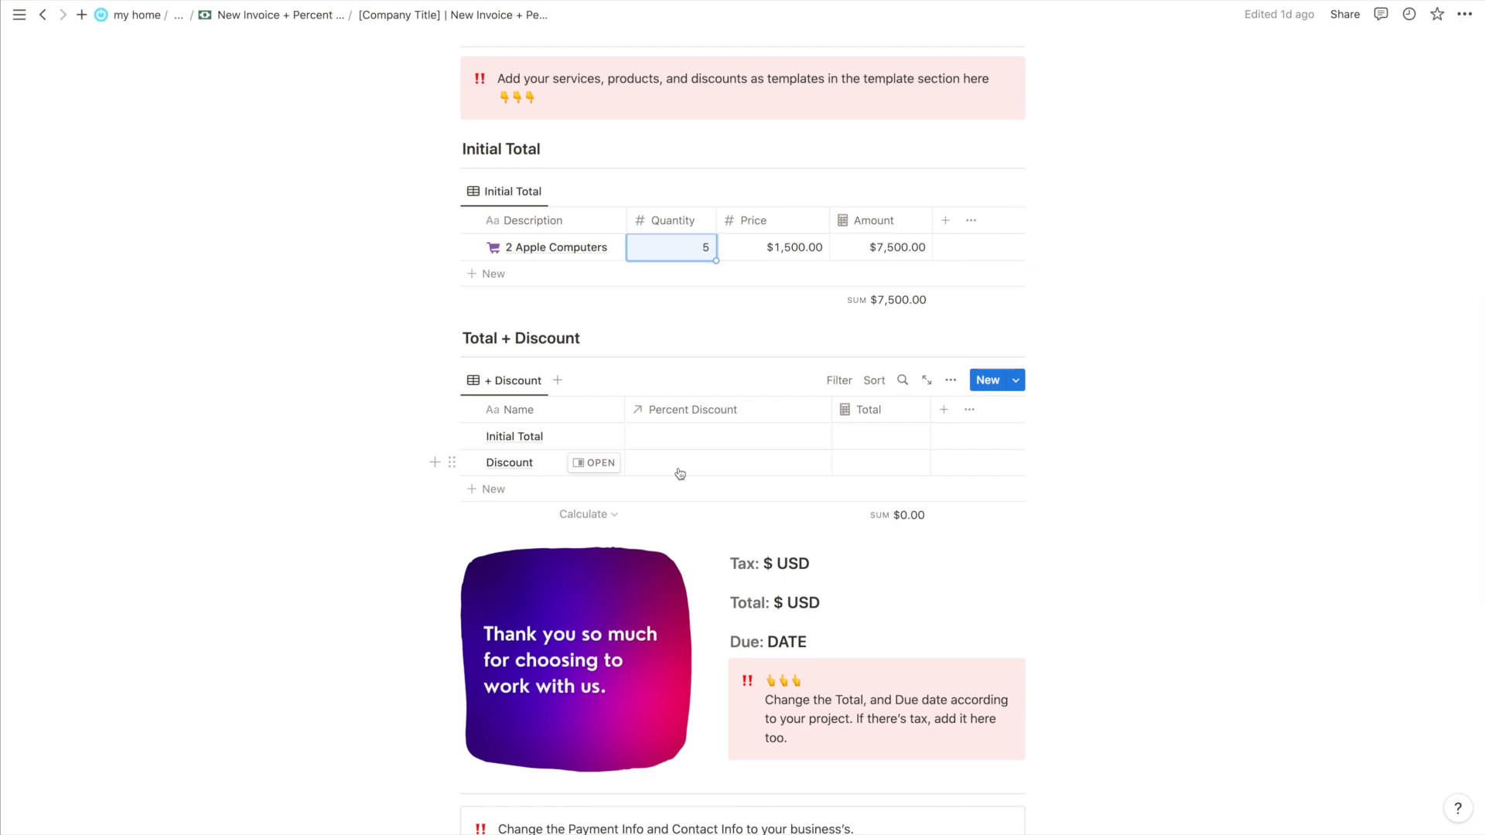
pyautogui.scroll(-2, 681, 452)
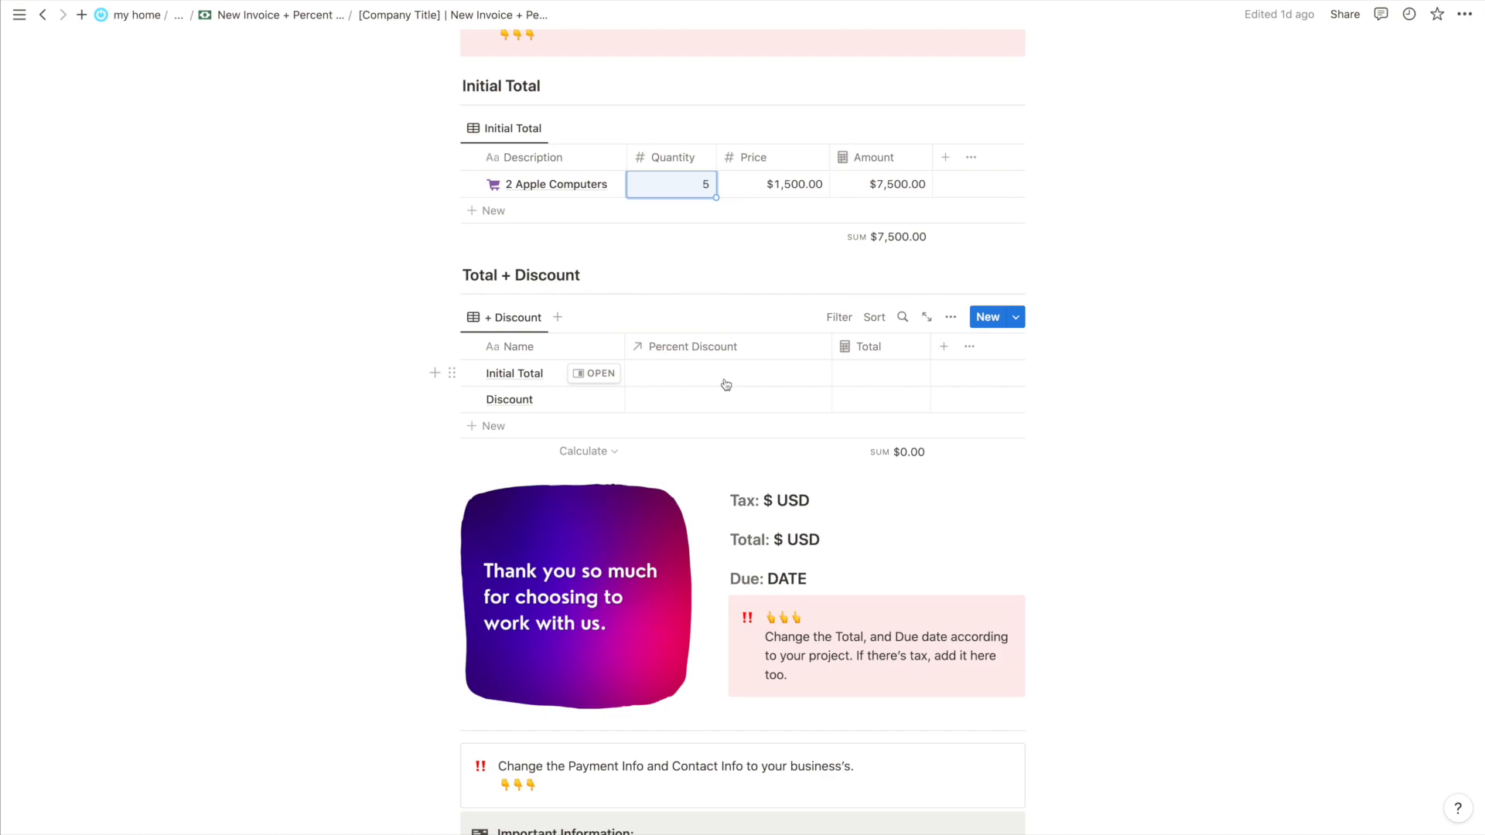
pyautogui.click(686, 375)
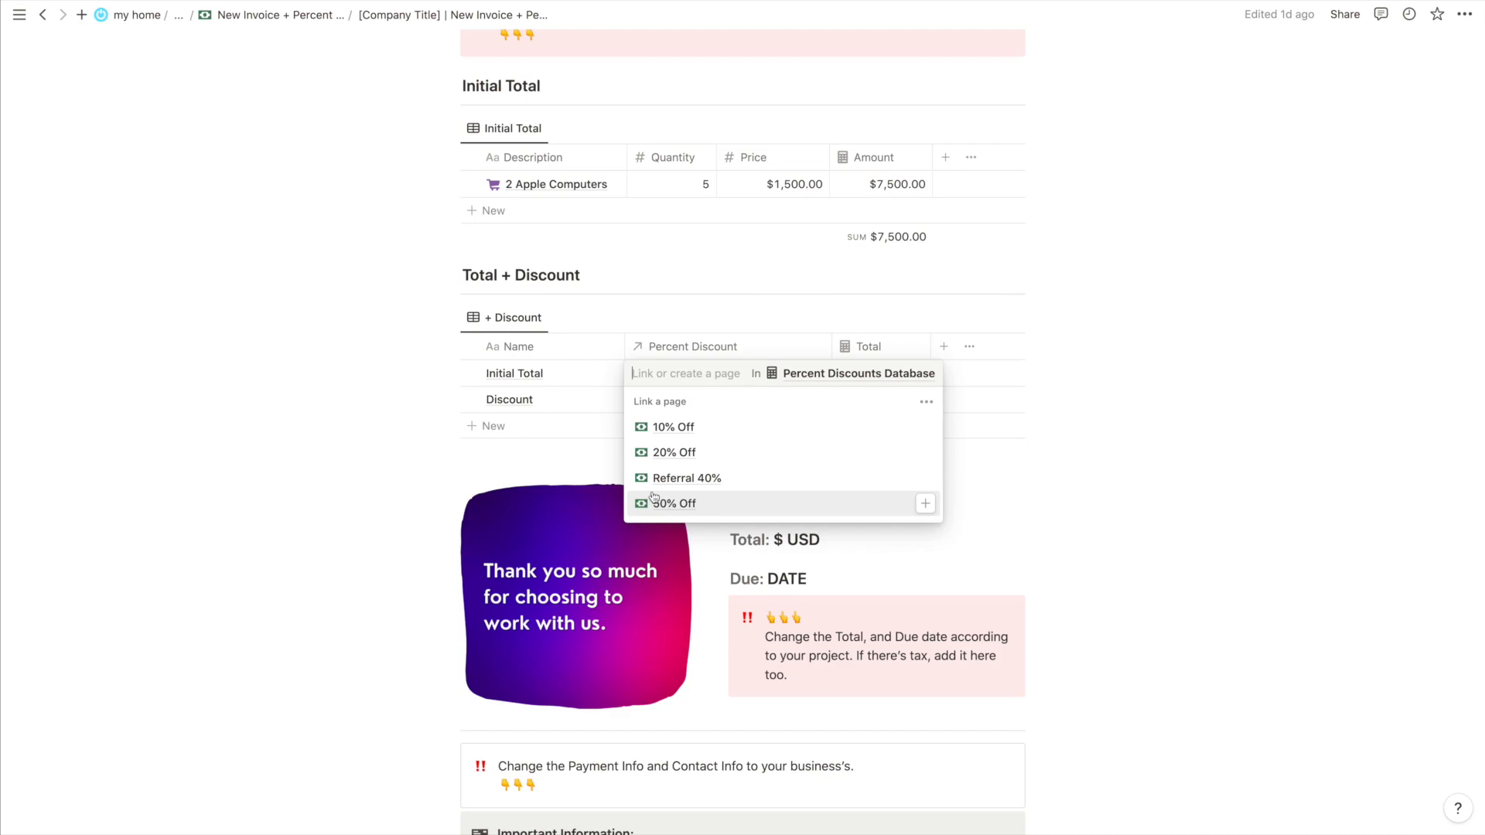
pyautogui.press('Escape')
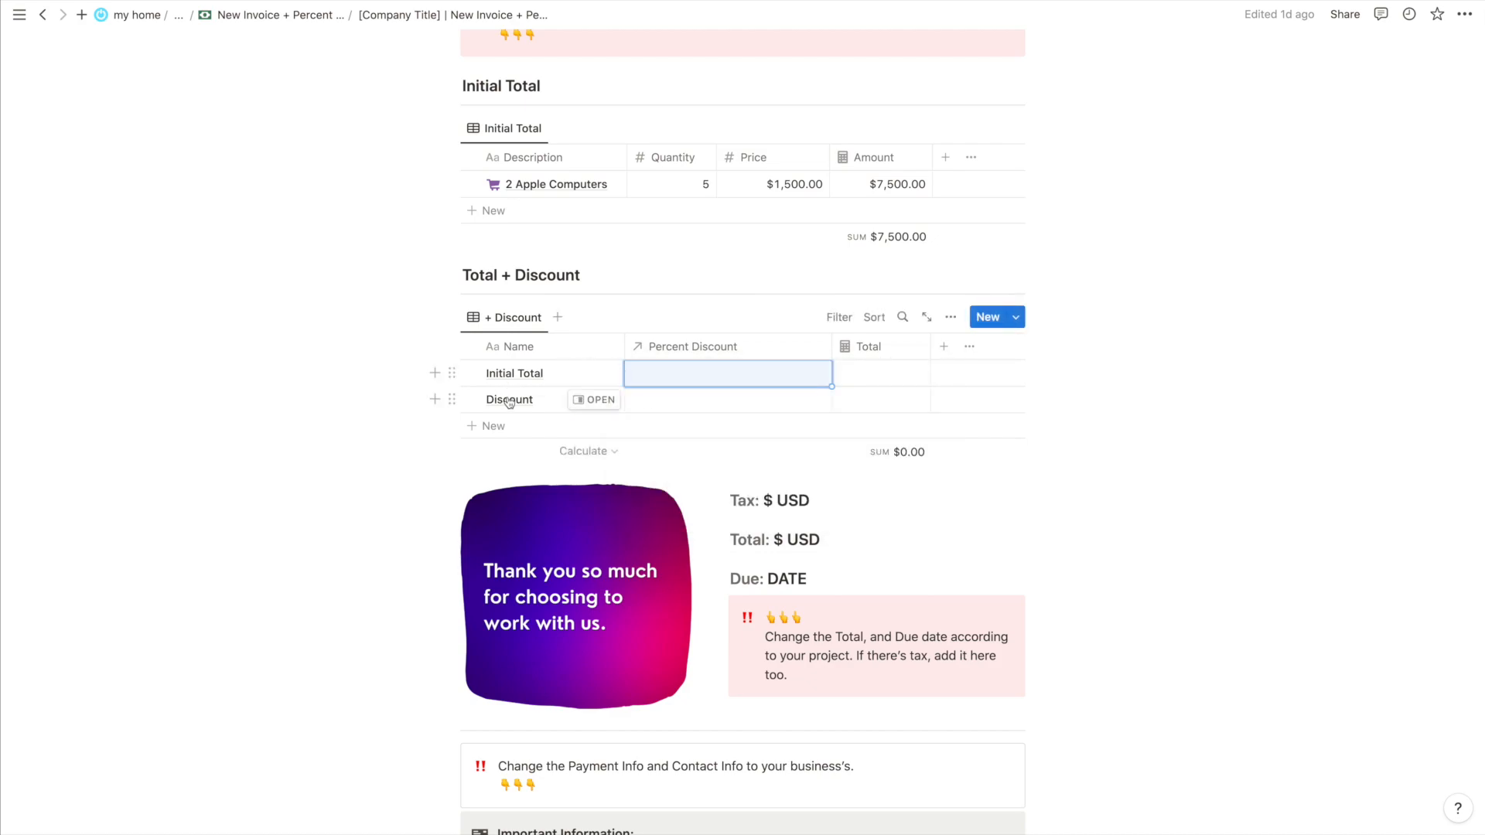
pyautogui.click(703, 404)
pyautogui.press('Escape')
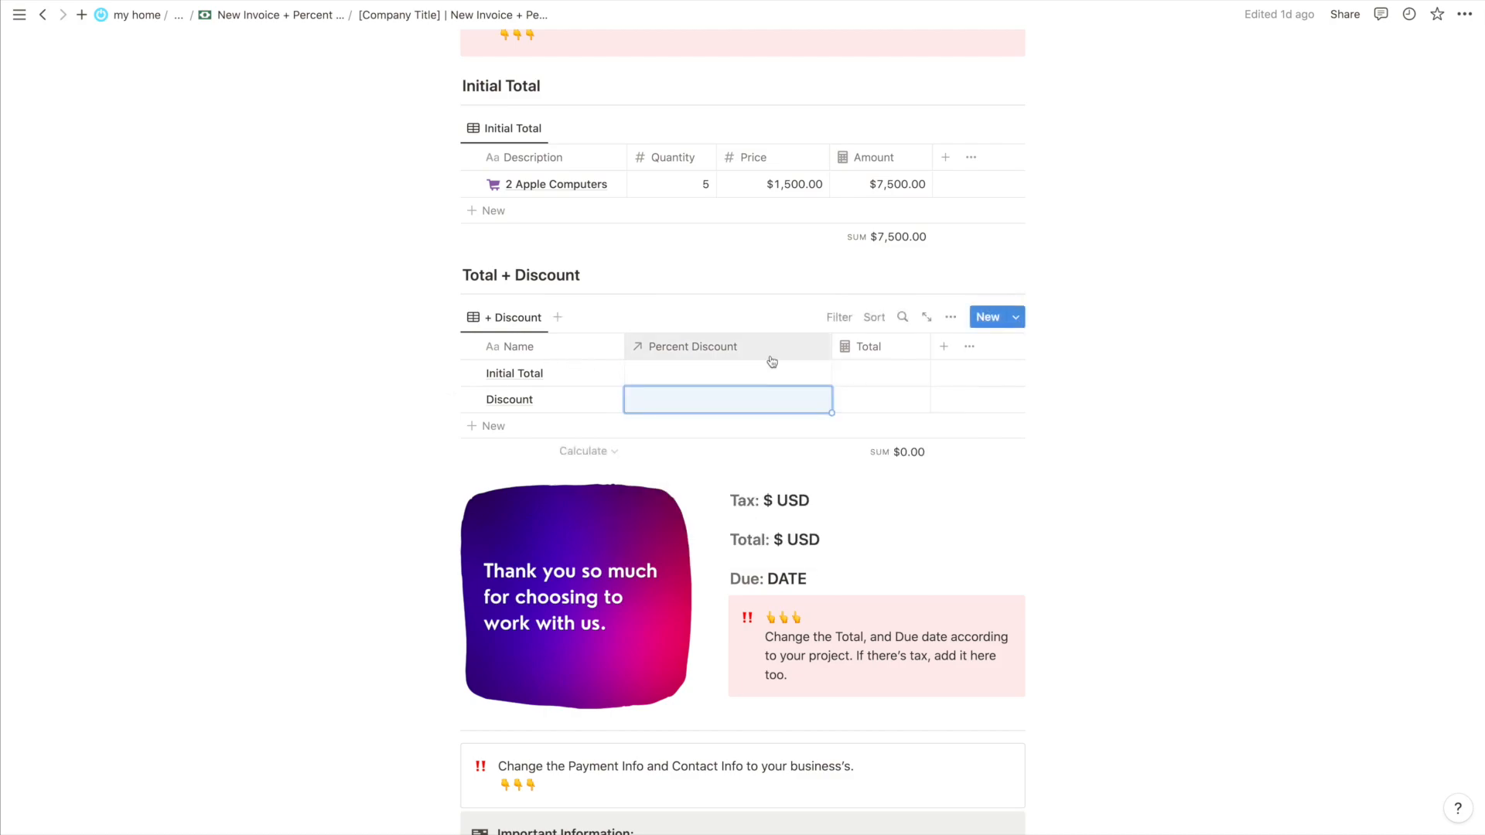
pyautogui.click(712, 401)
pyautogui.press('Escape')
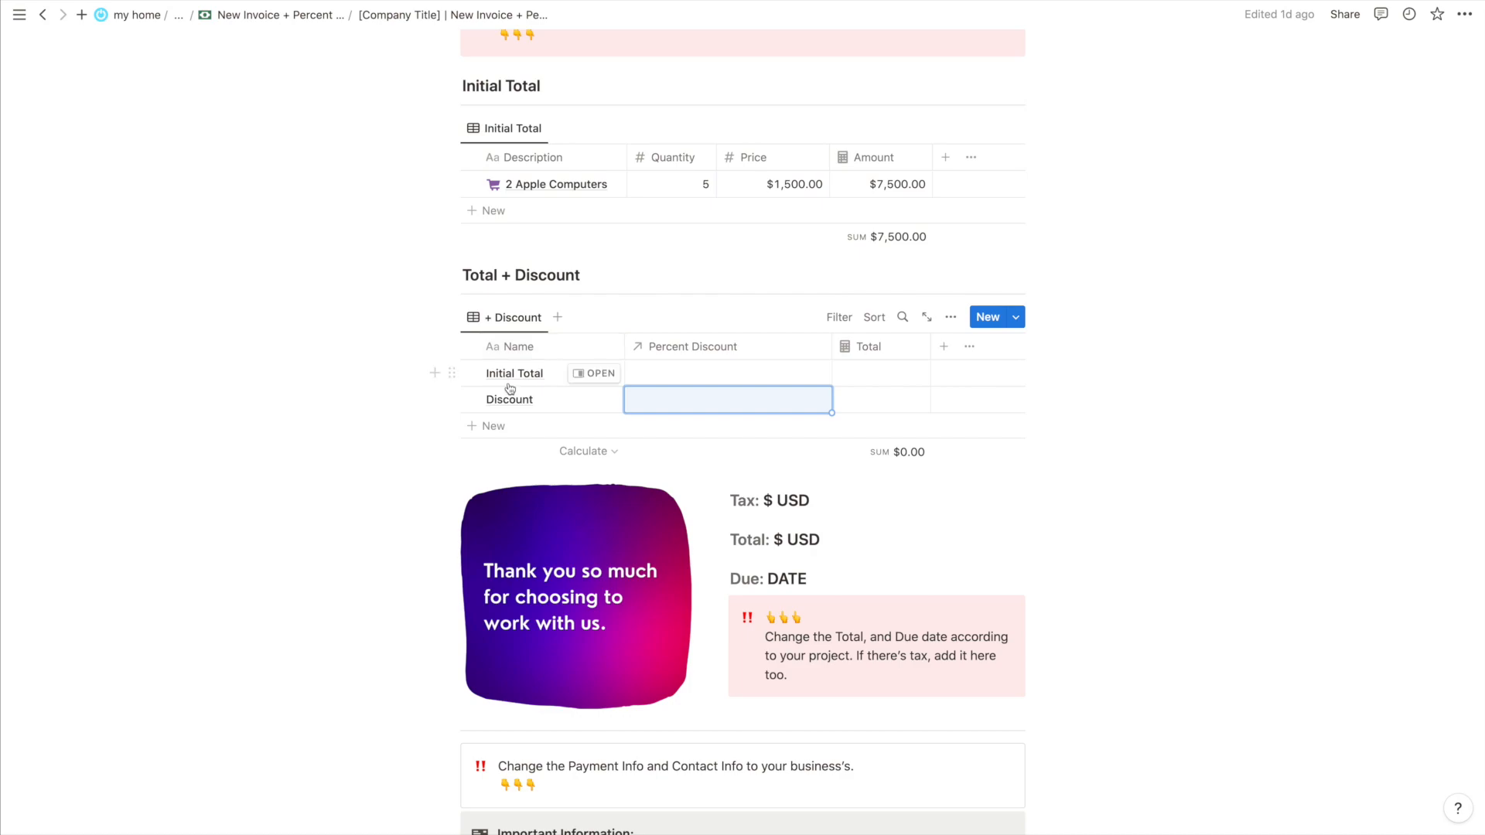
# Open the Initial Total row's page in the Total + Discount table and set its Previous Total to 7500
pyautogui.click(589, 375)
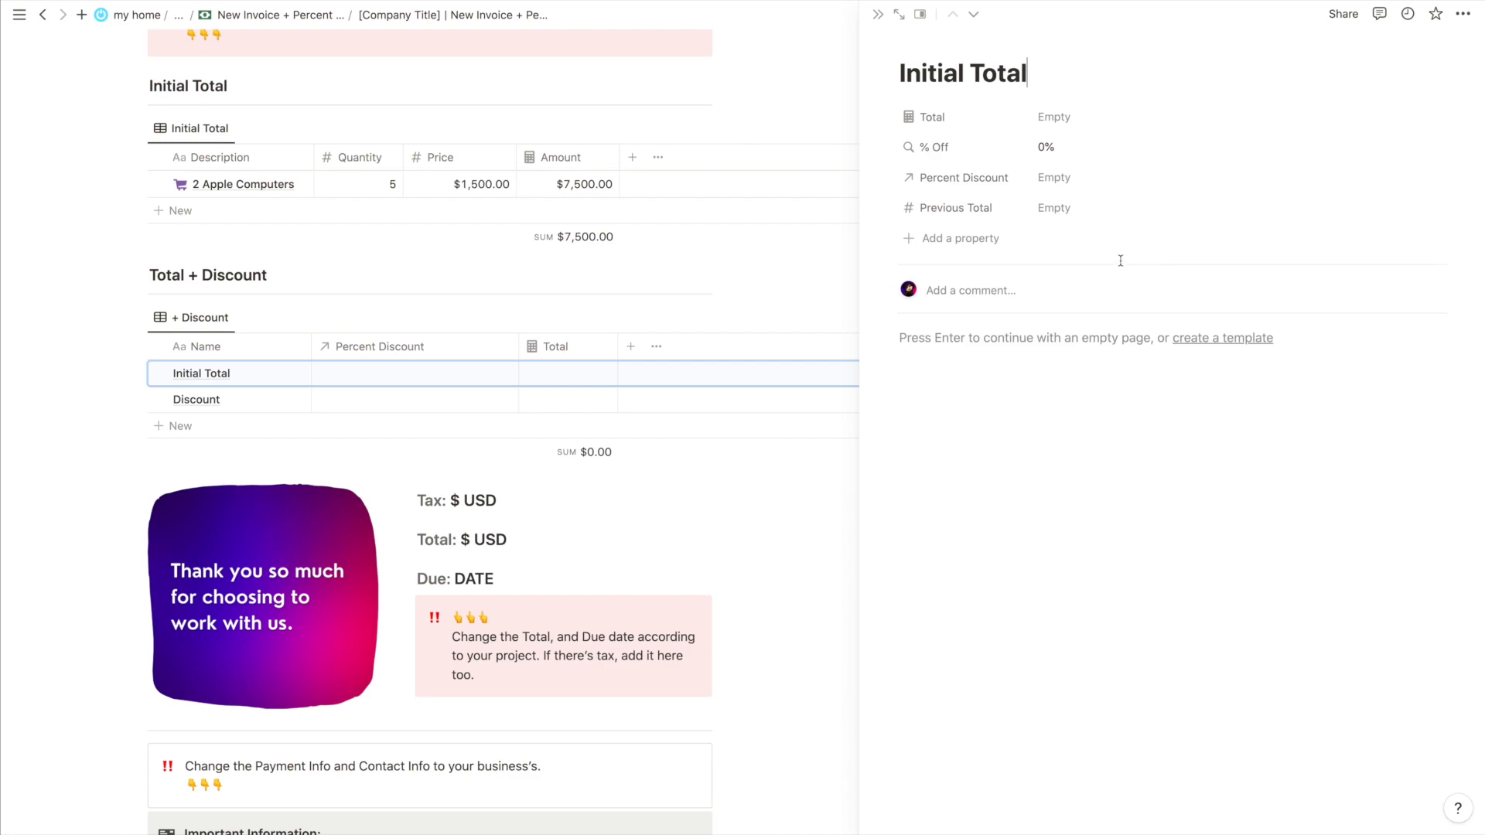
pyautogui.click(1055, 209)
pyautogui.write('7500')
pyautogui.press('Return')
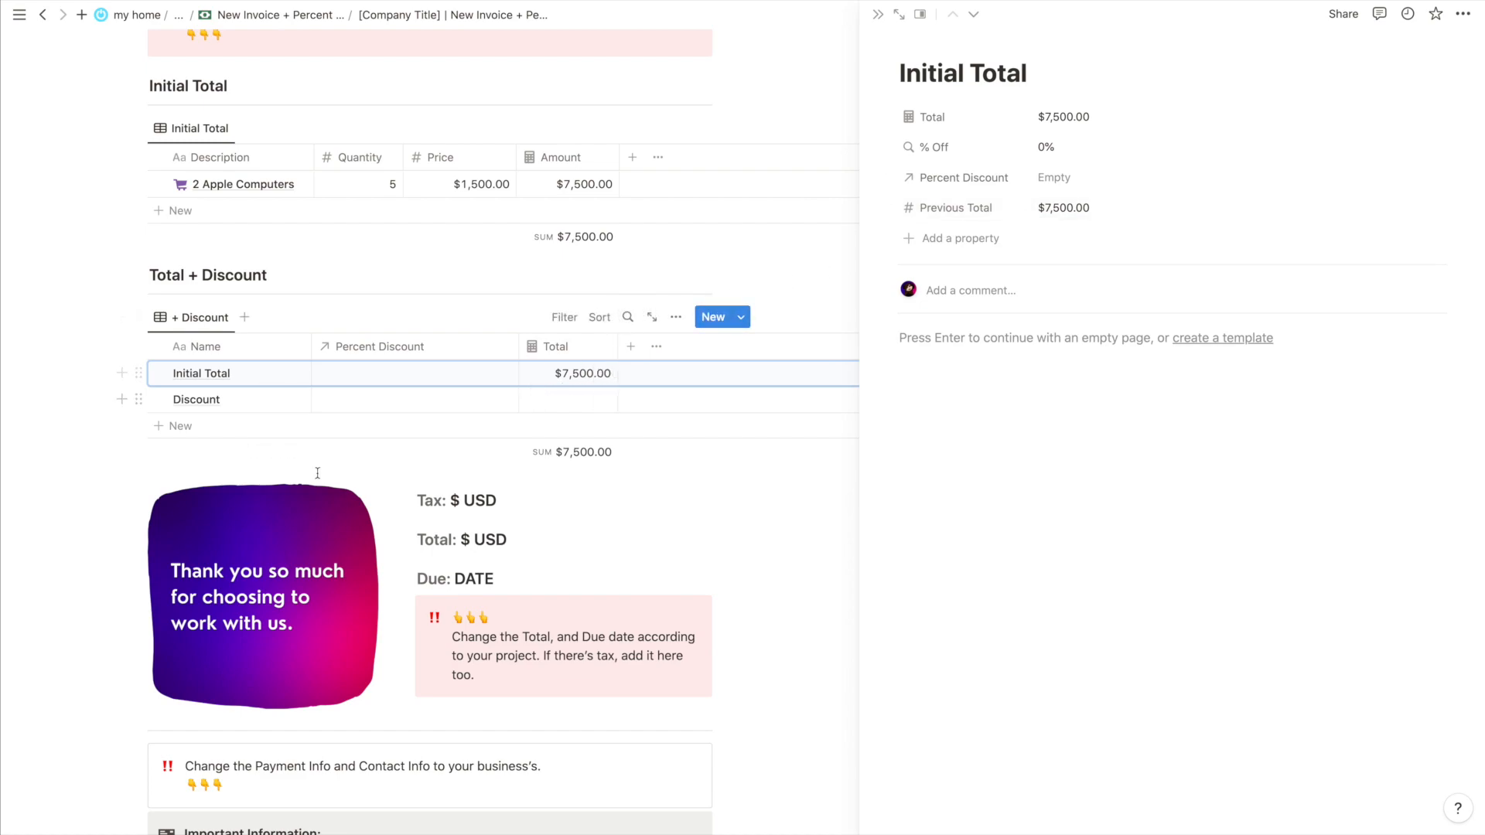
# Link the 50% Off discount to the Discount row and close the Initial Total page
pyautogui.click(371, 409)
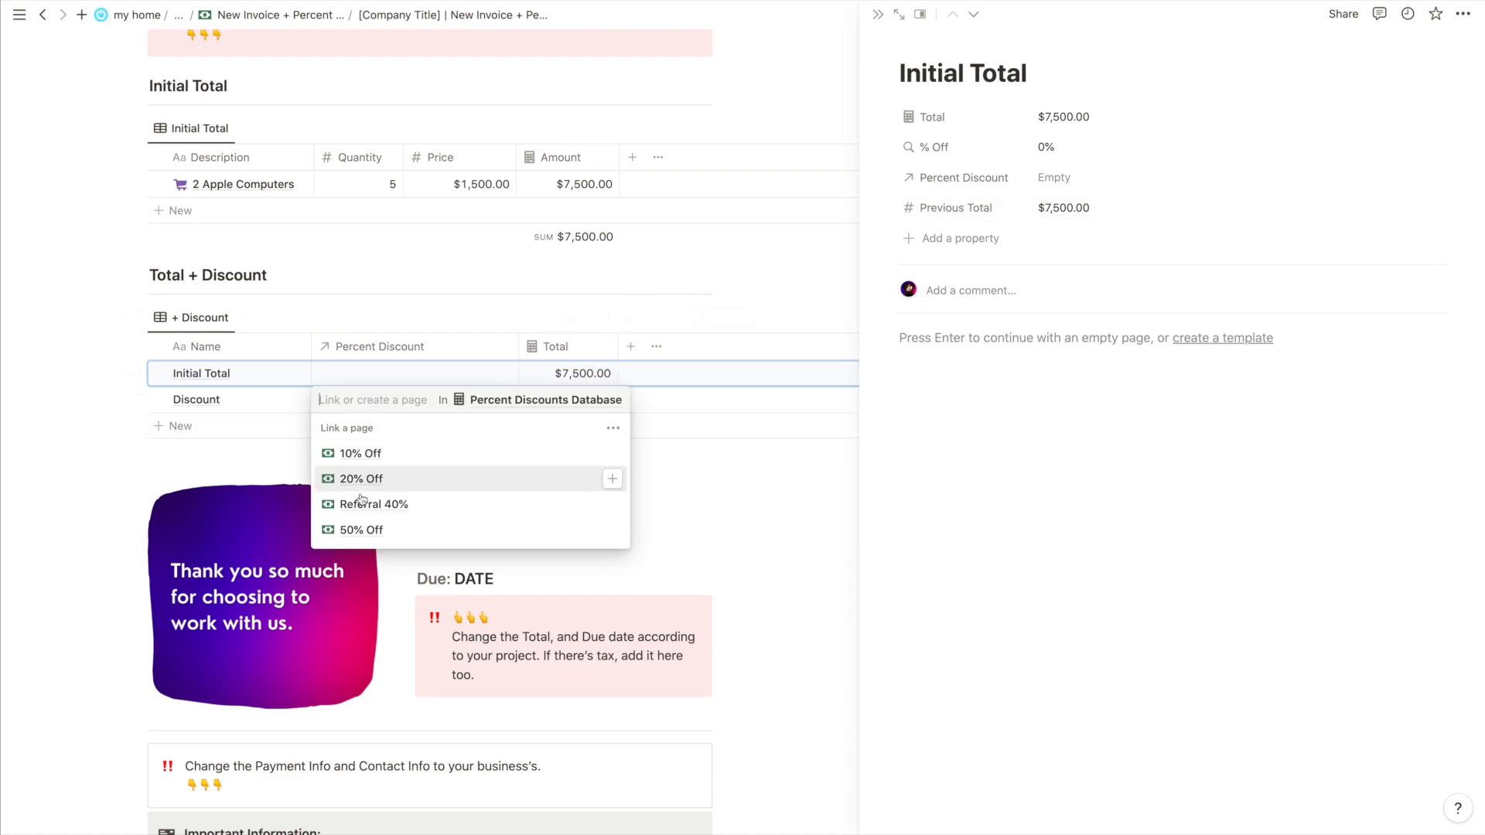
pyautogui.click(367, 530)
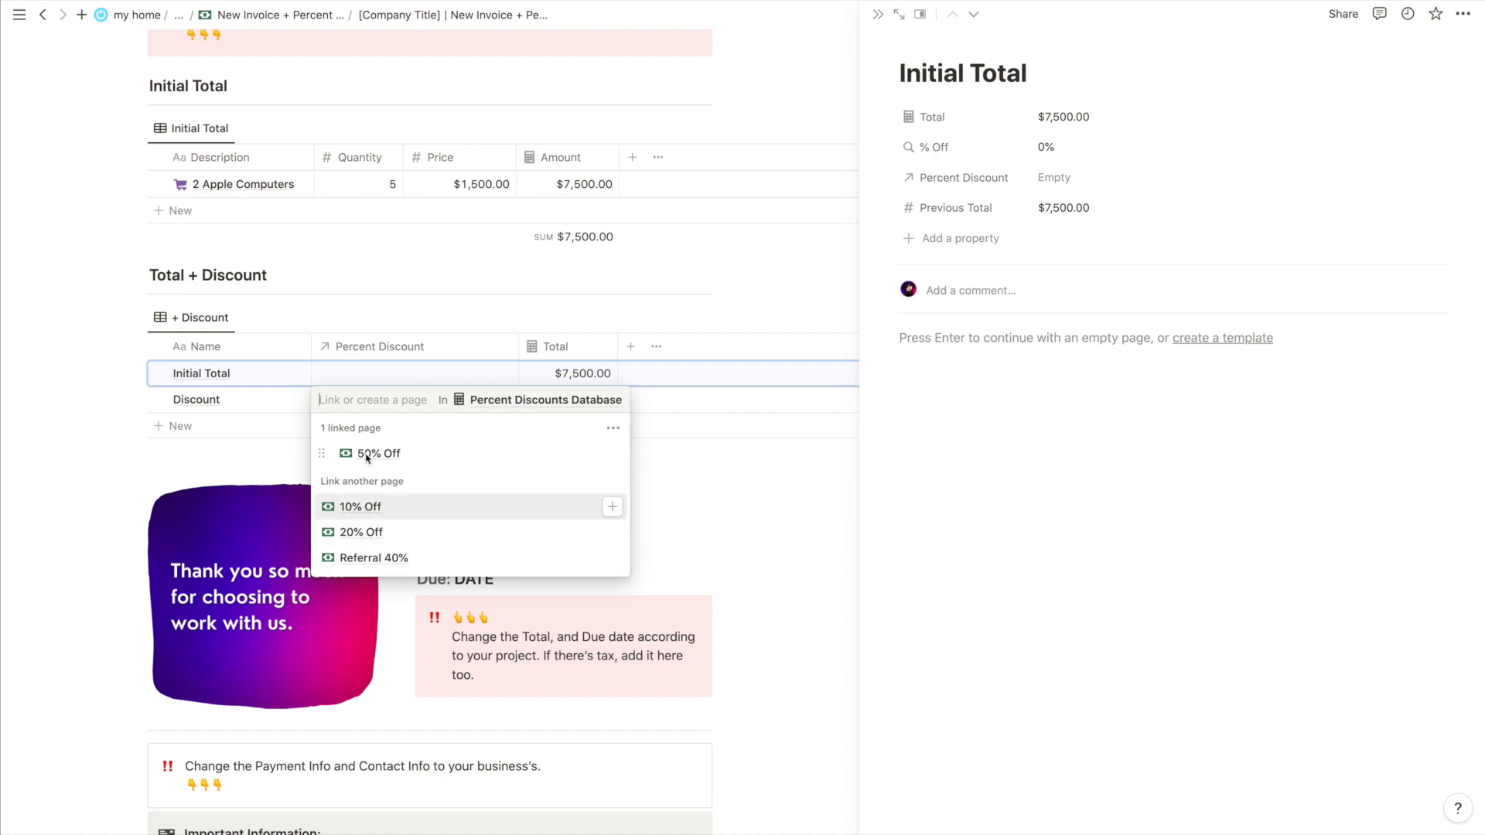
pyautogui.click(382, 346)
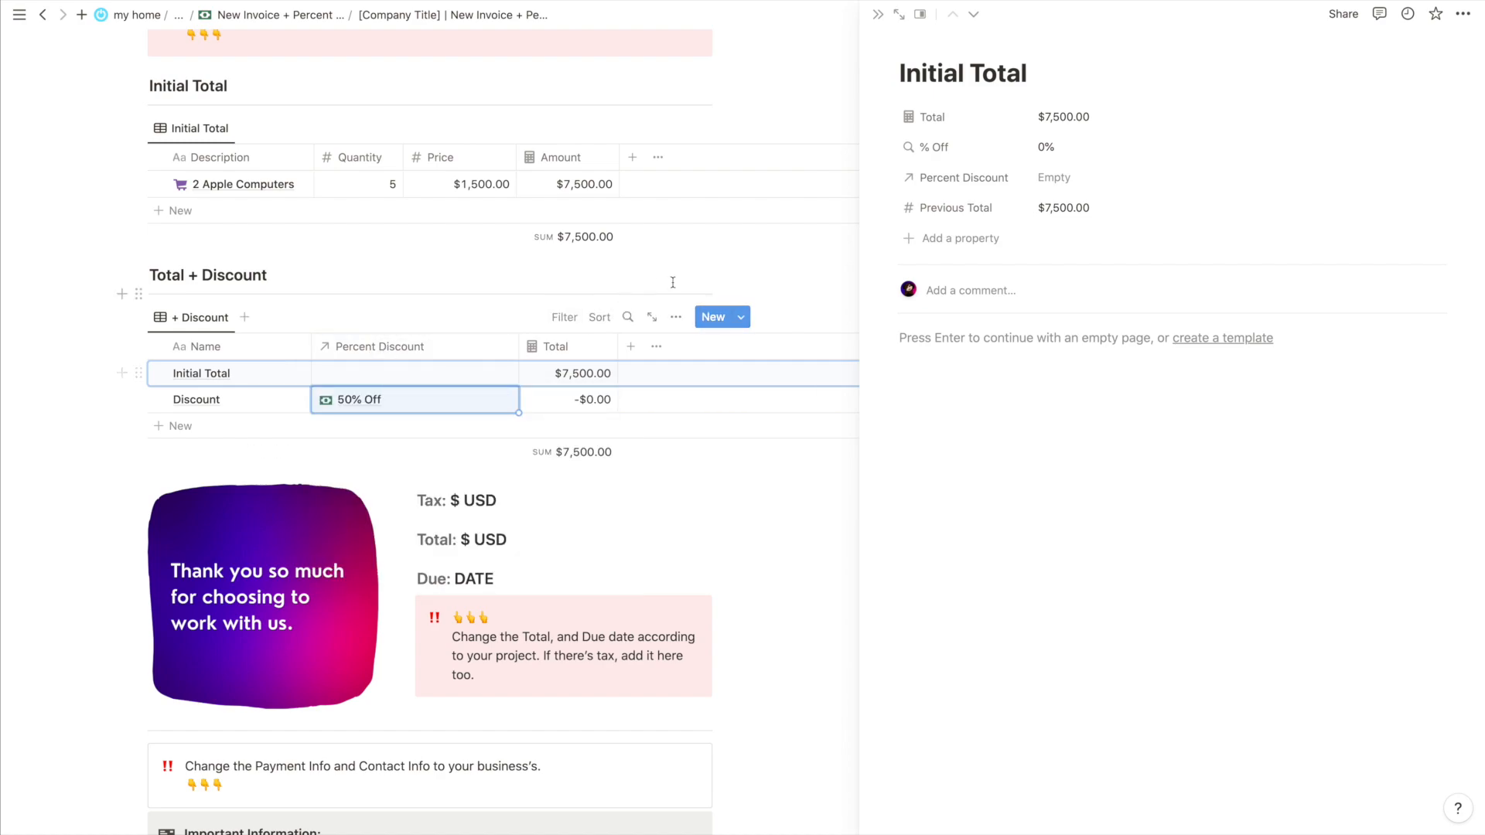
pyautogui.click(878, 14)
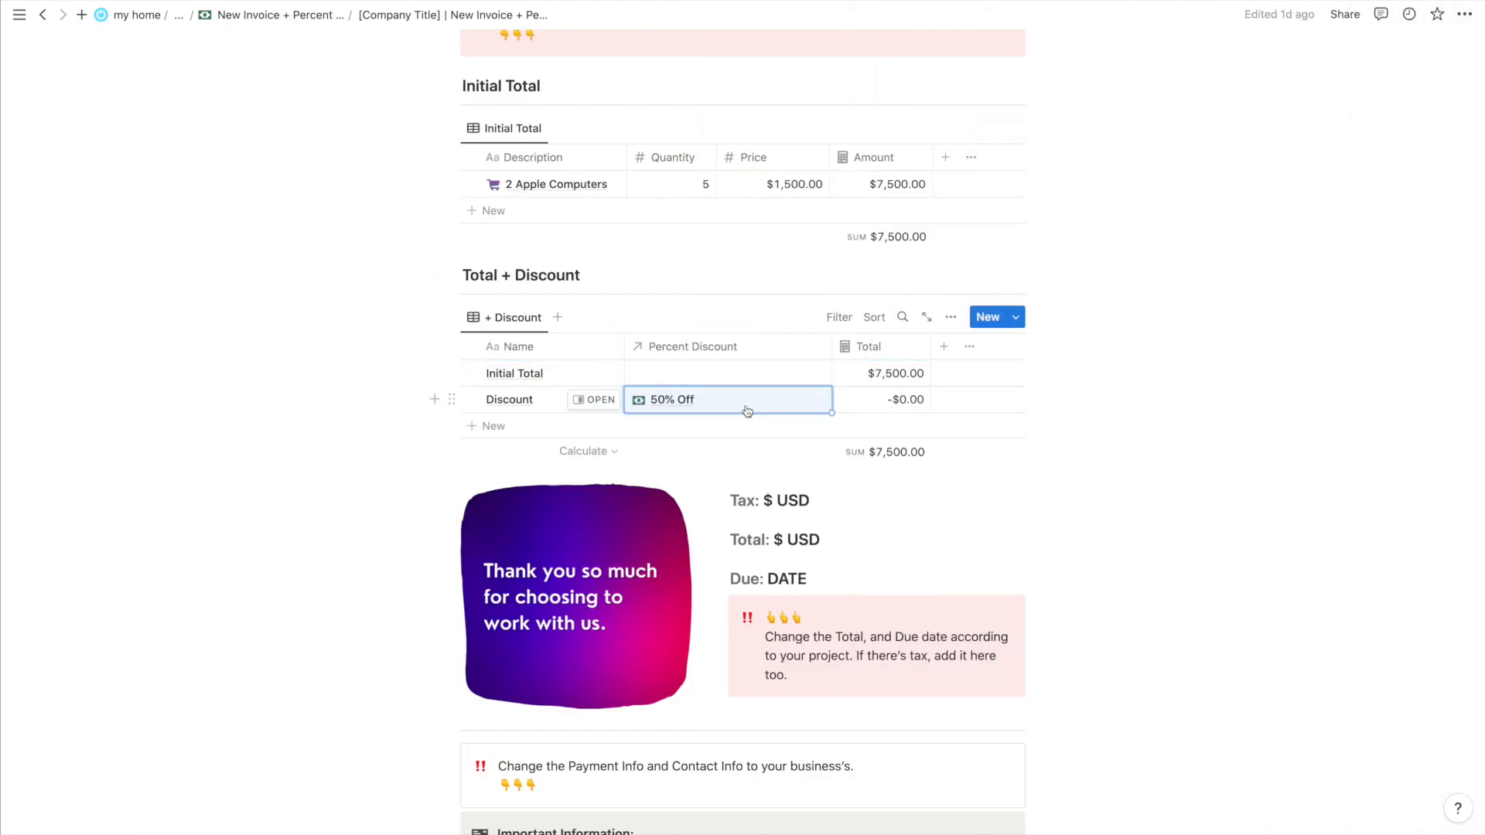
# Set the Previous Total on the Discount row's page to 7500 and close the page
pyautogui.click(593, 399)
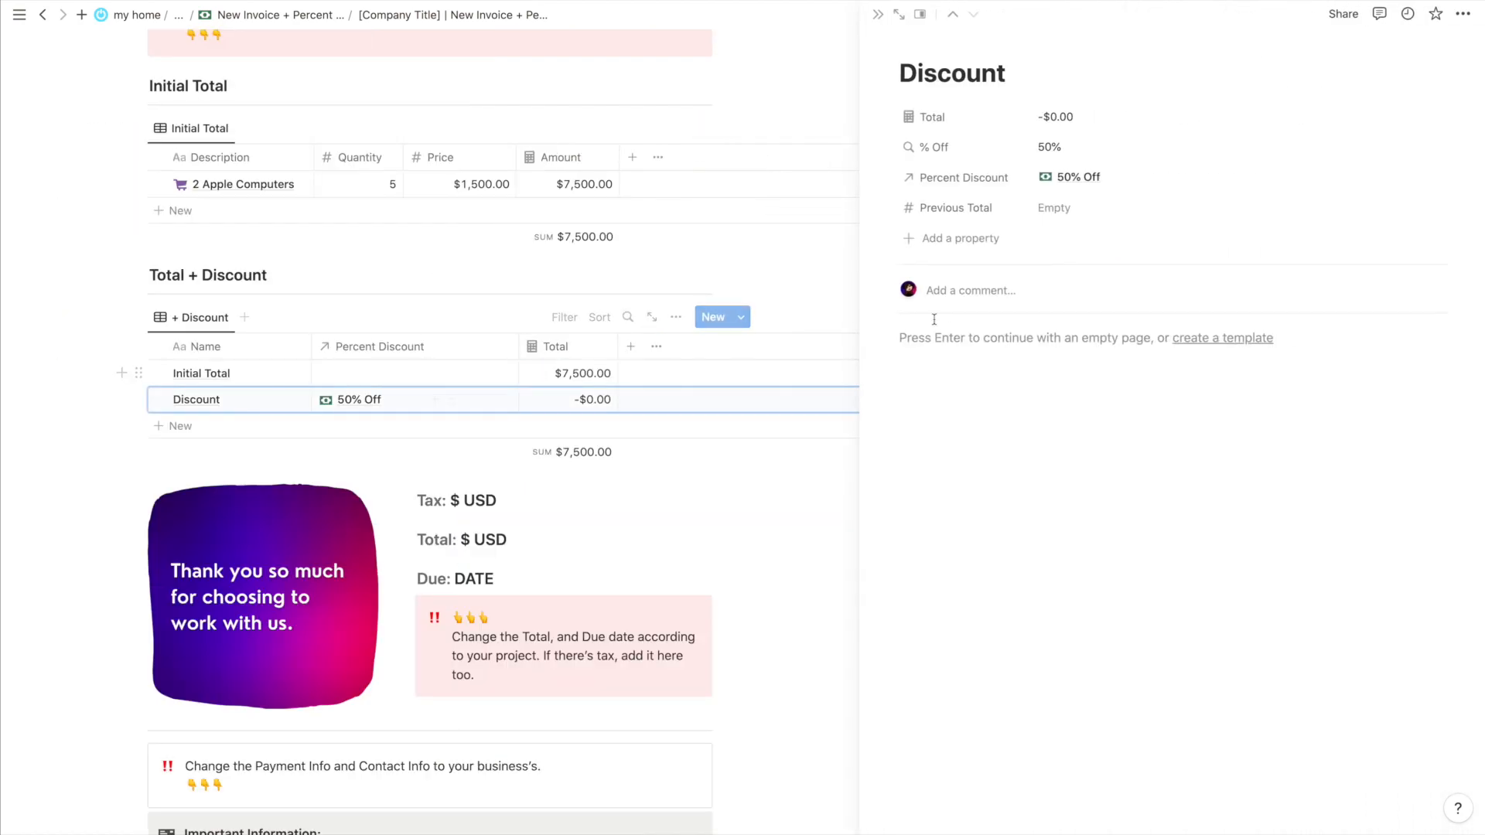
pyautogui.click(1068, 210)
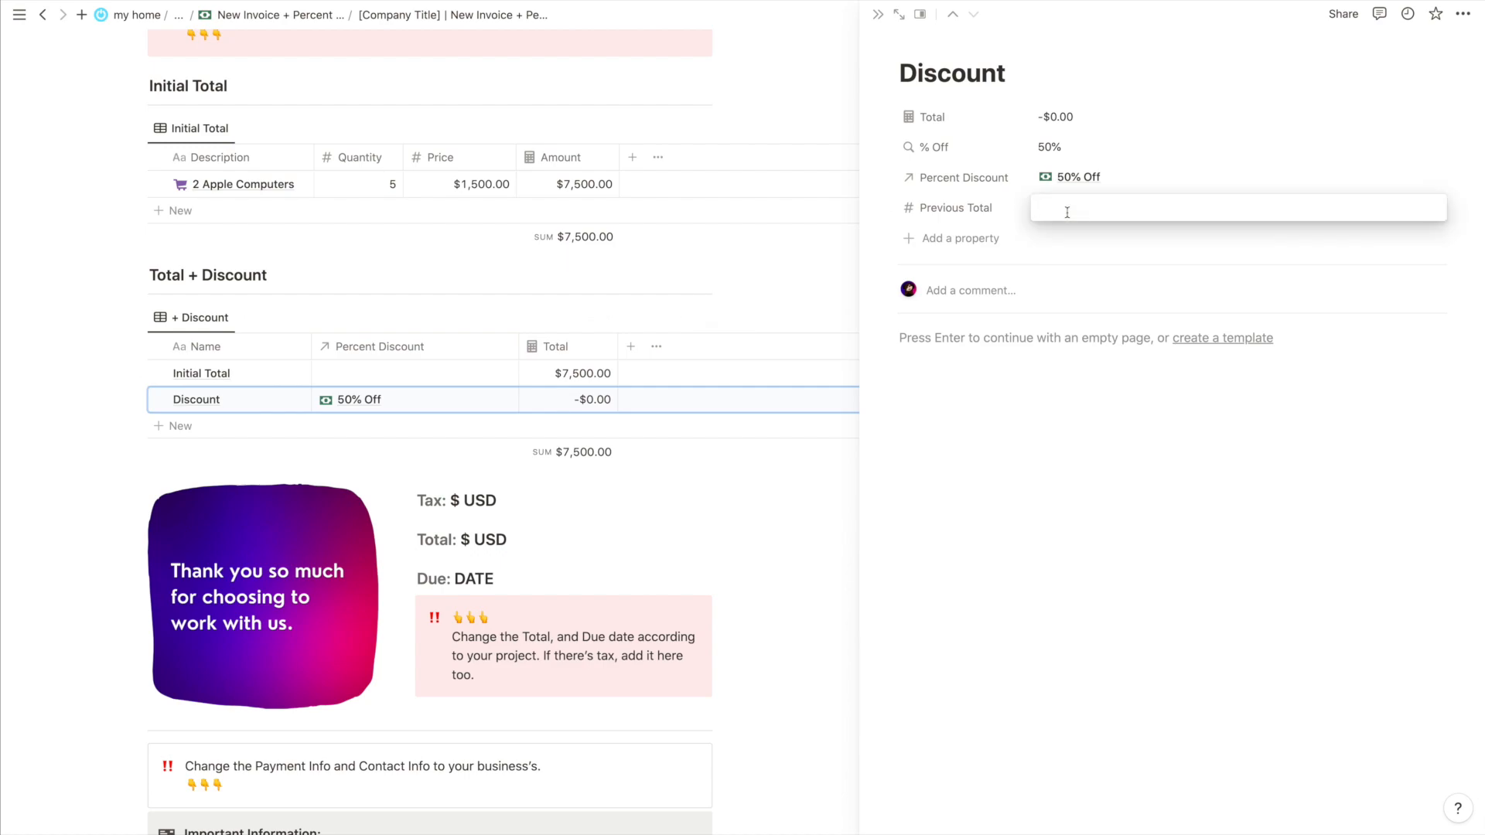
pyautogui.write('7500')
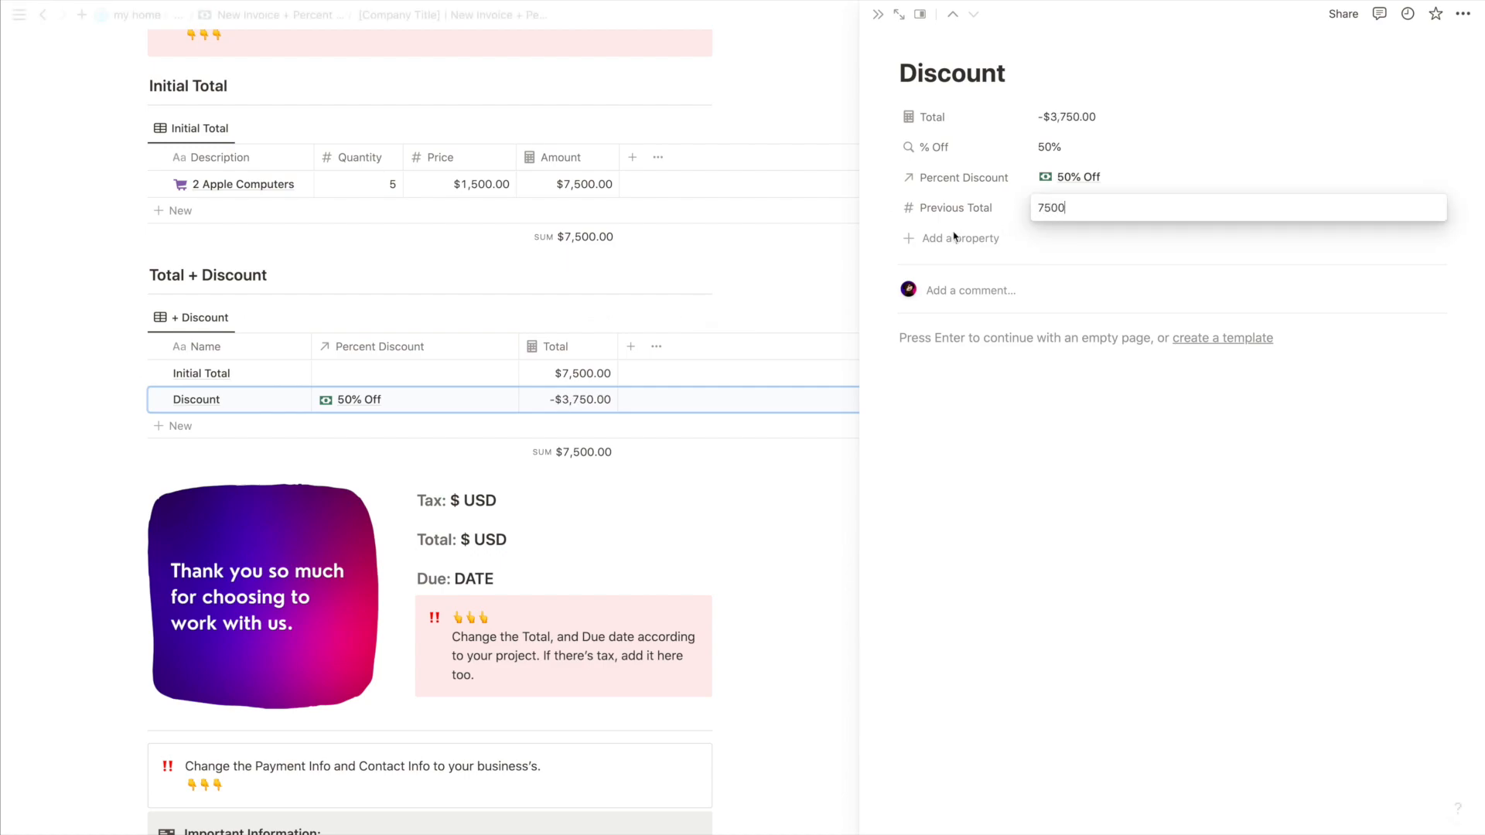
pyautogui.click(733, 248)
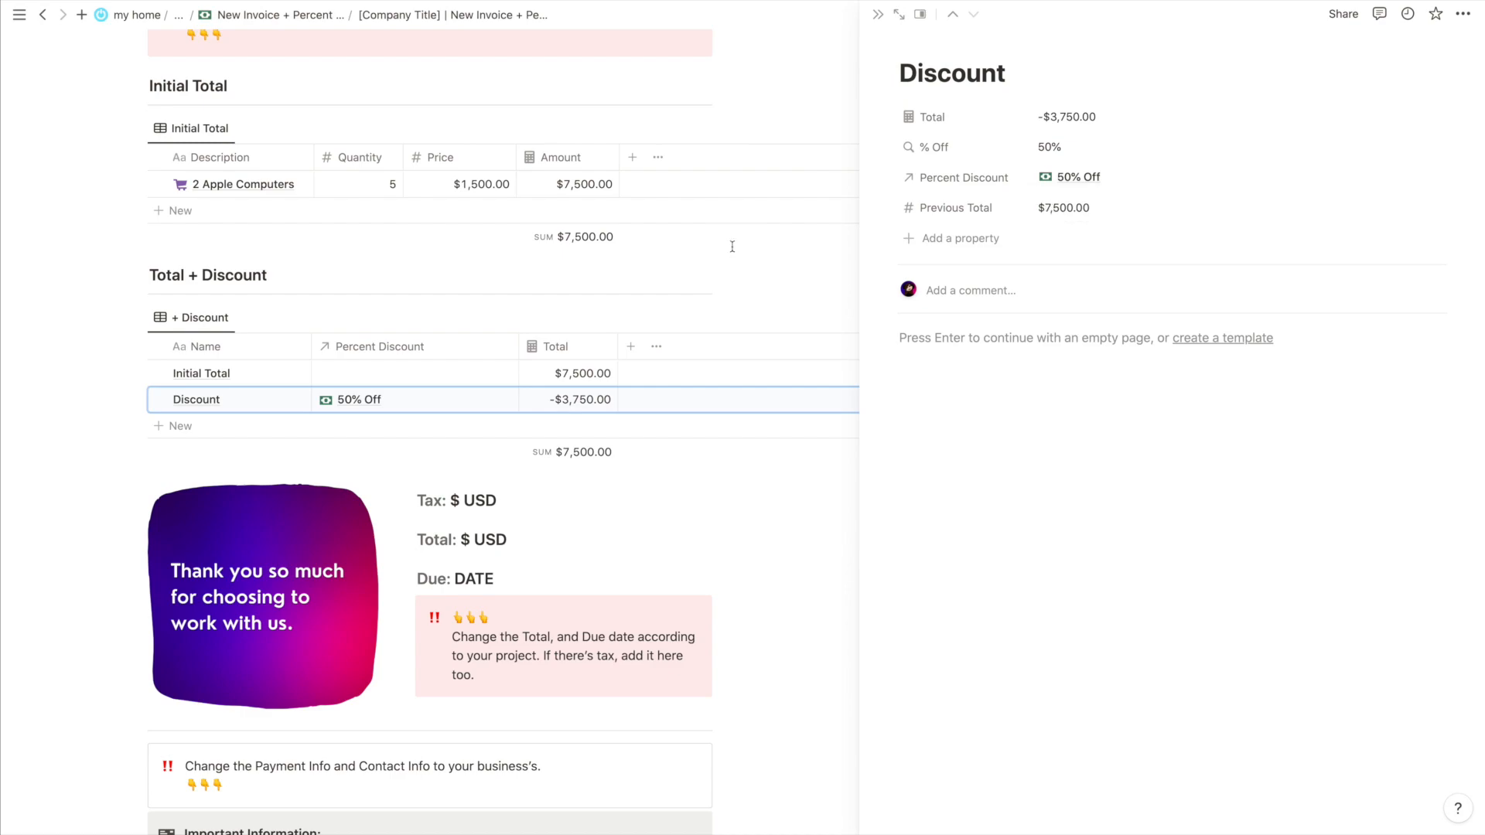
pyautogui.click(877, 14)
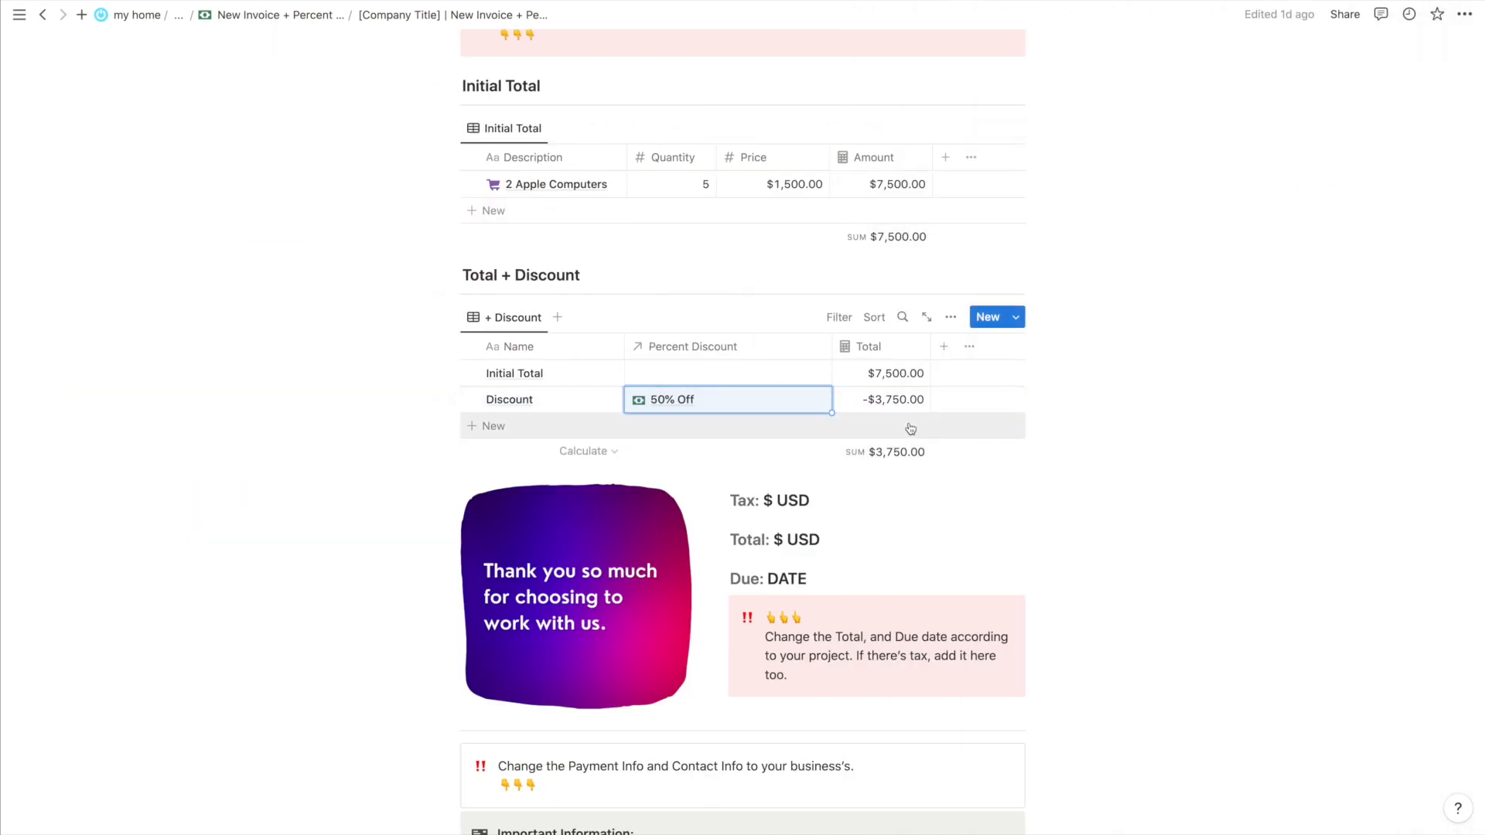
# Replace the Discount row's linked 50% Off discount with 20% Off
pyautogui.scroll(1, 909, 470)
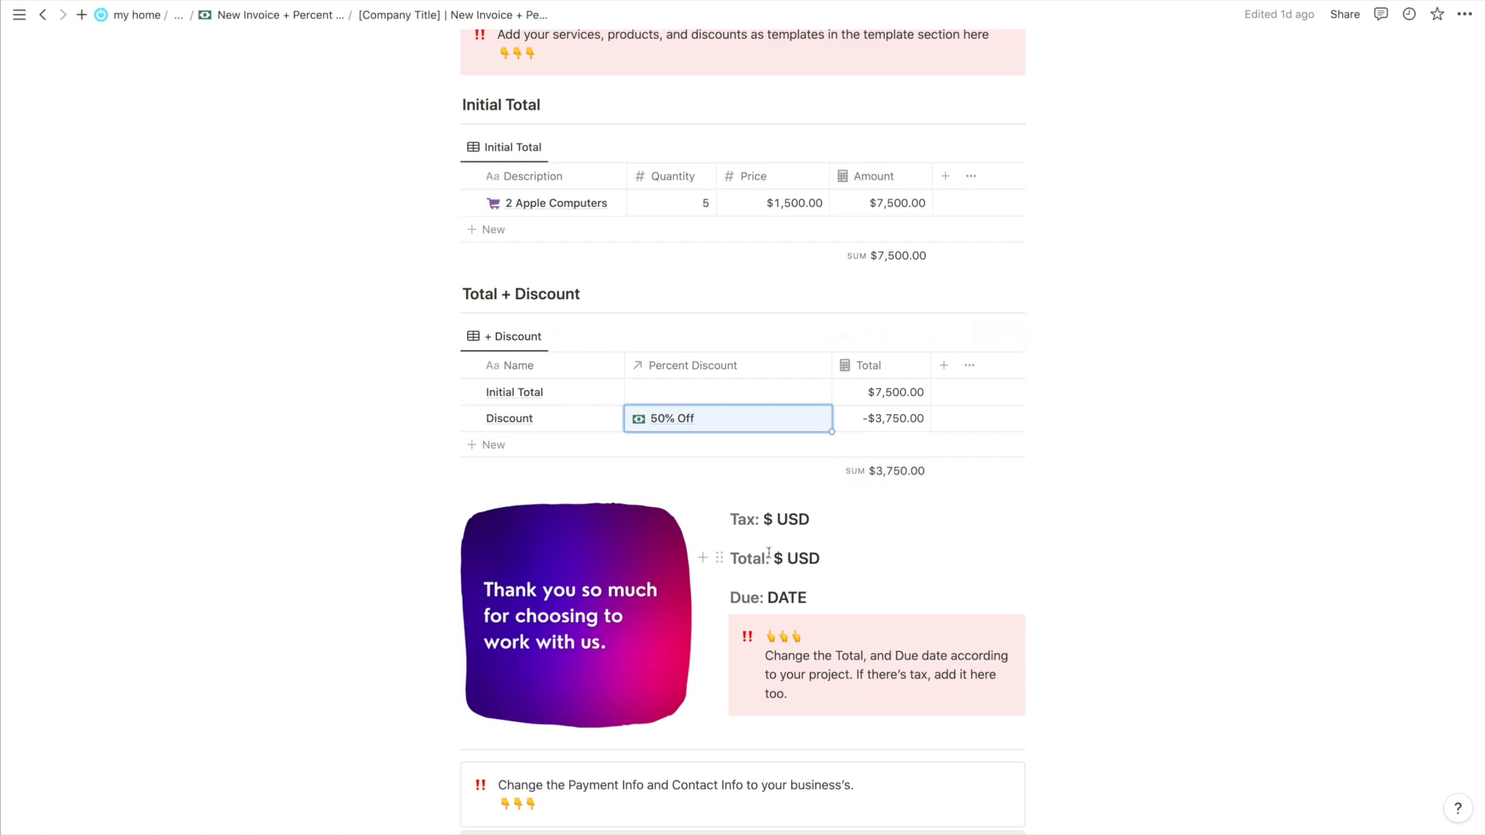
pyautogui.click(696, 416)
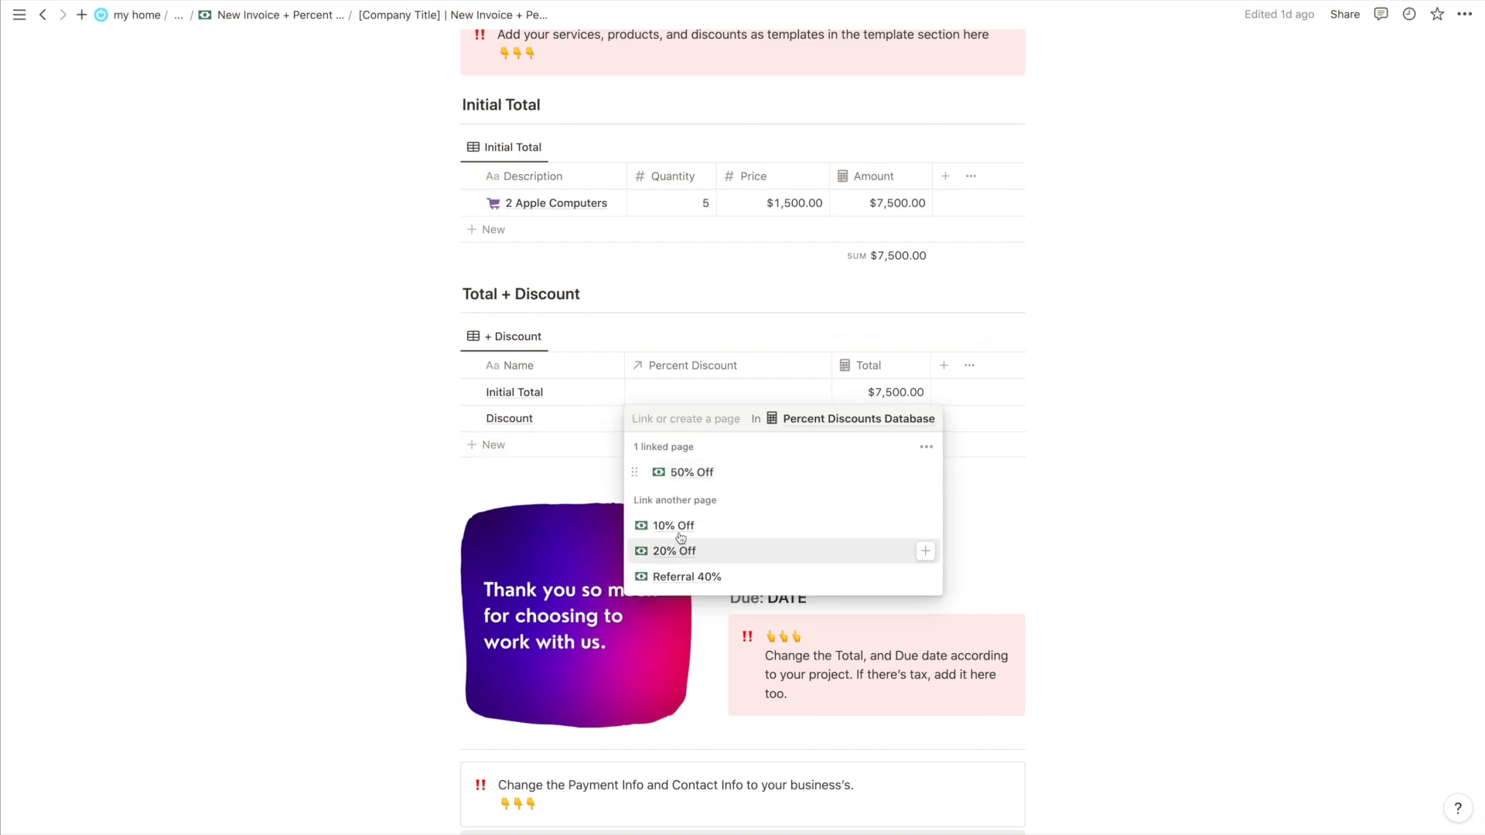
pyautogui.click(924, 473)
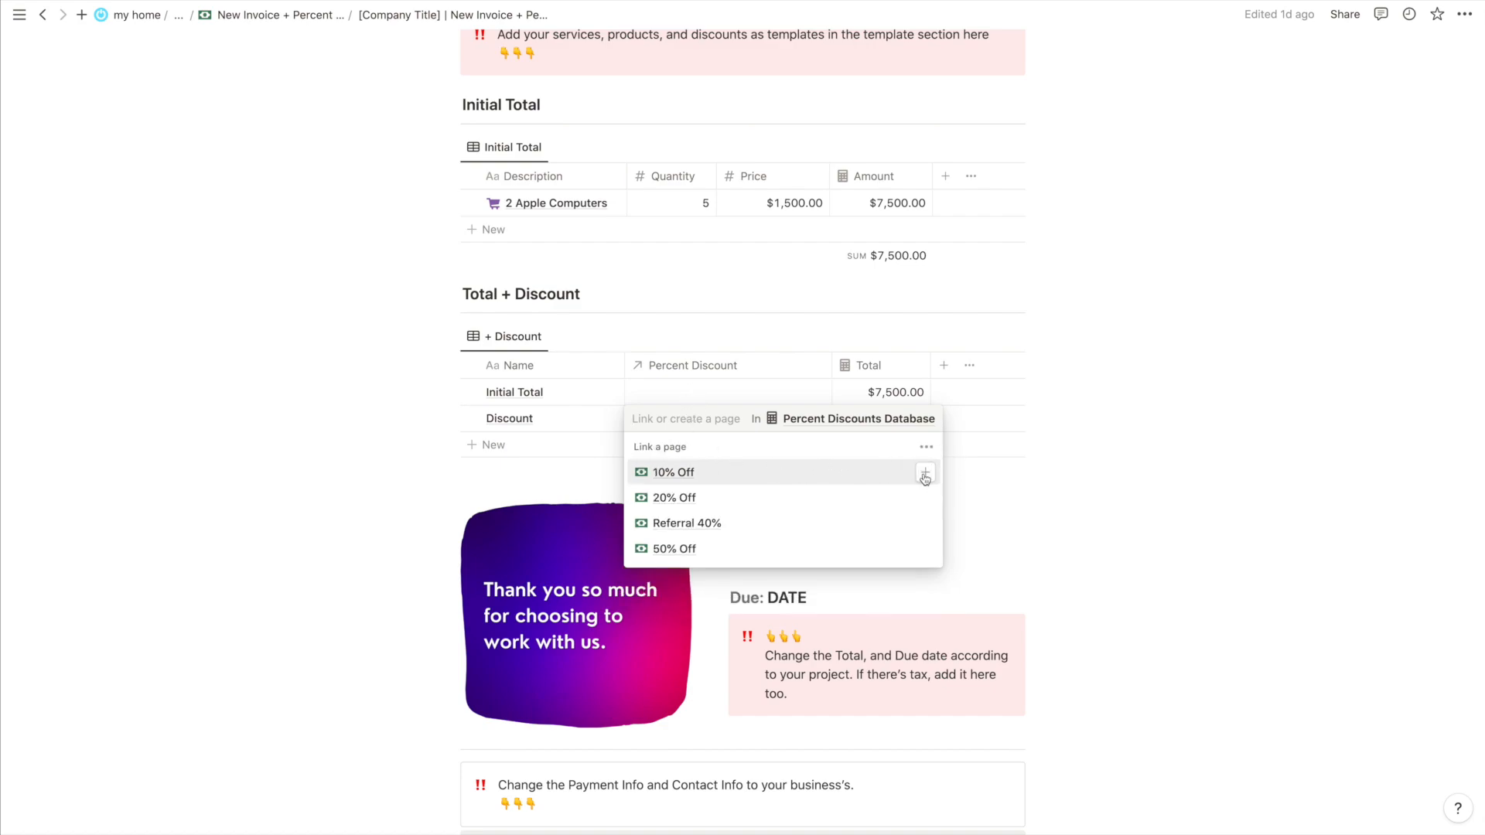
pyautogui.click(665, 499)
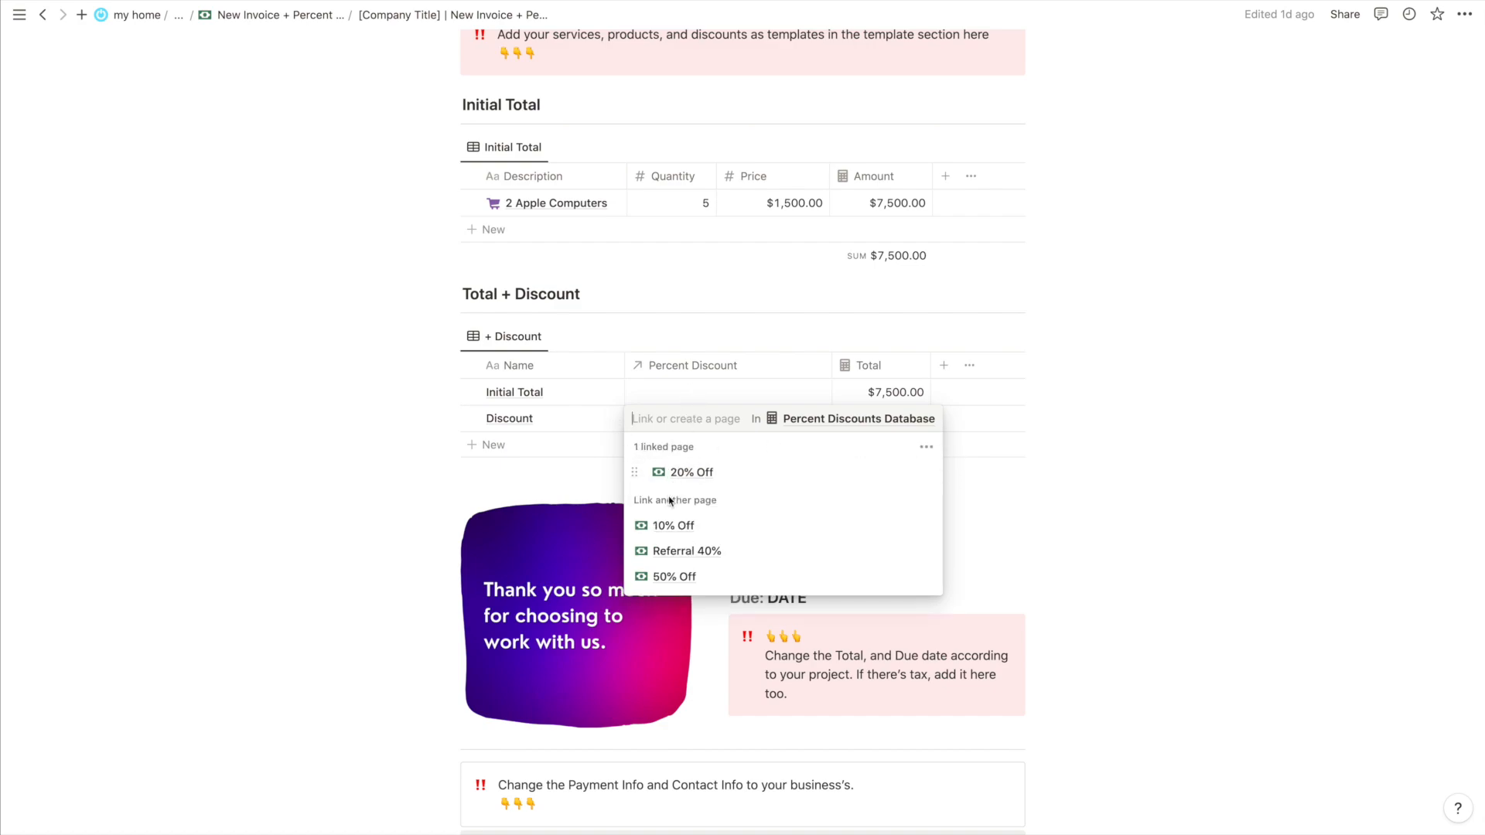
pyautogui.press('Escape')
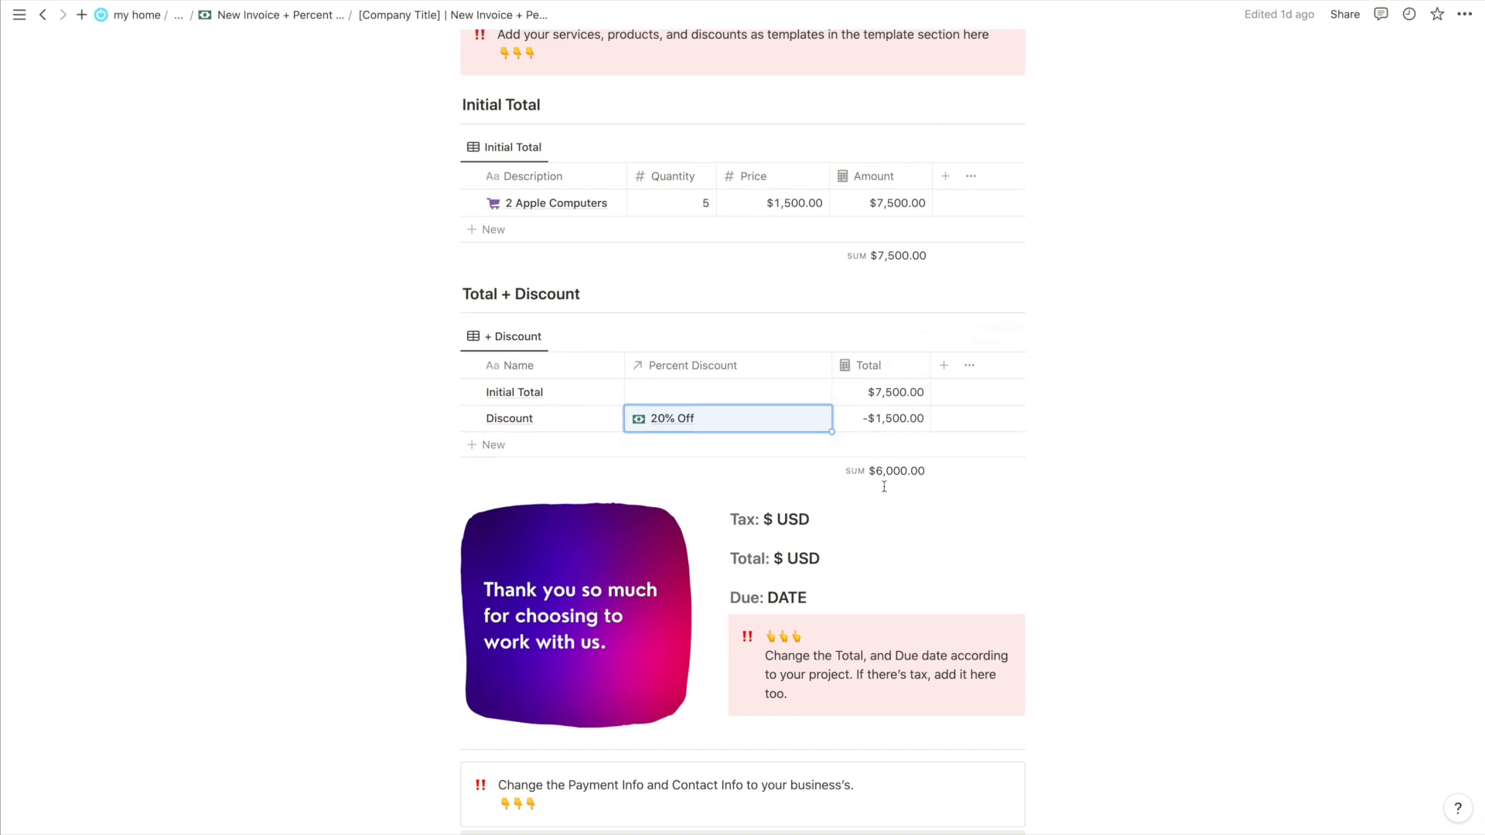
# Review the Discount and Initial Total rows' page properties, then return to the totals section of the invoice
pyautogui.click(287, 426)
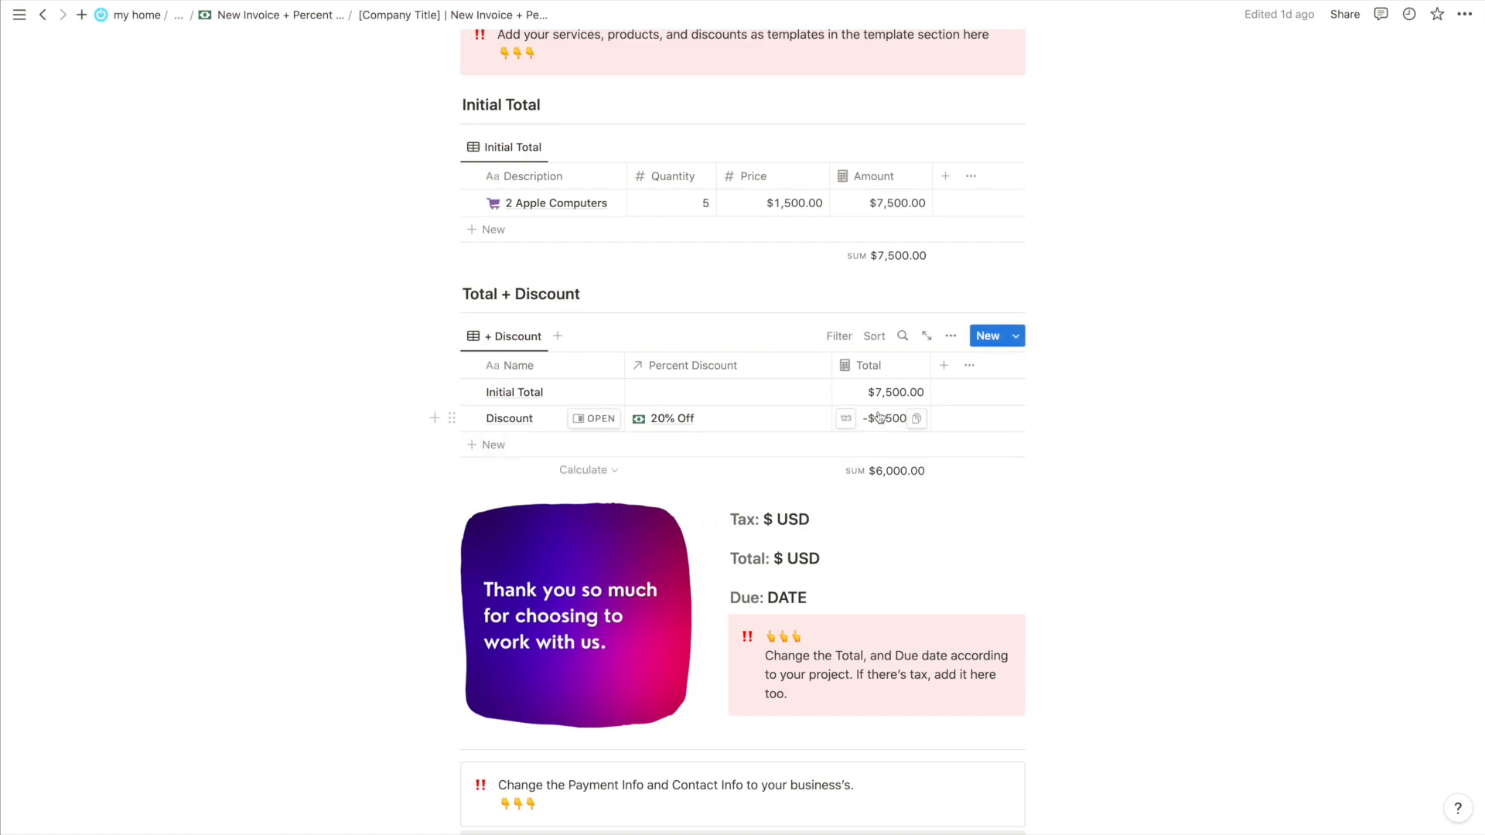
pyautogui.click(588, 419)
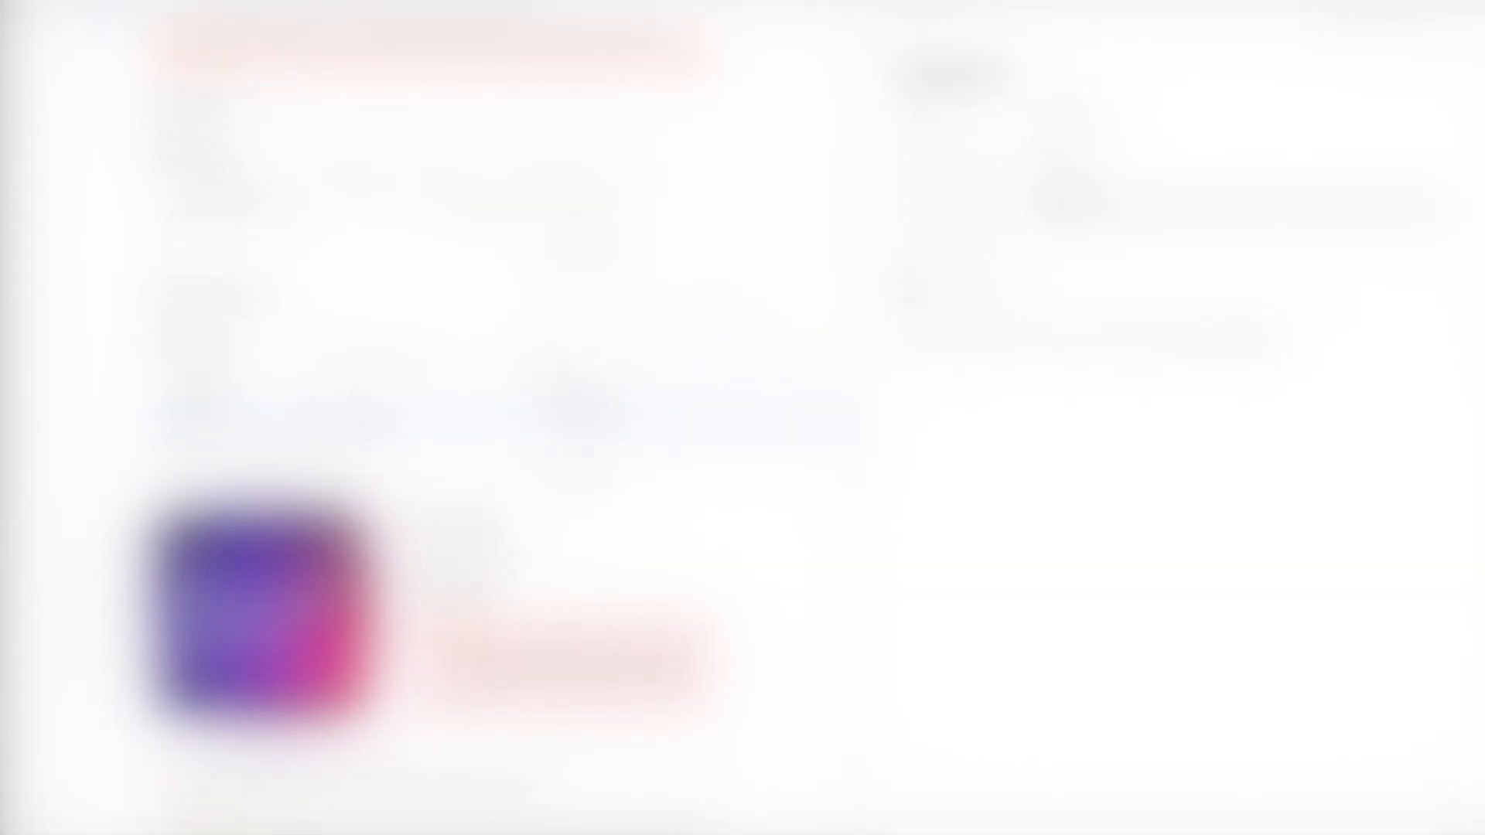
pyautogui.click(273, 394)
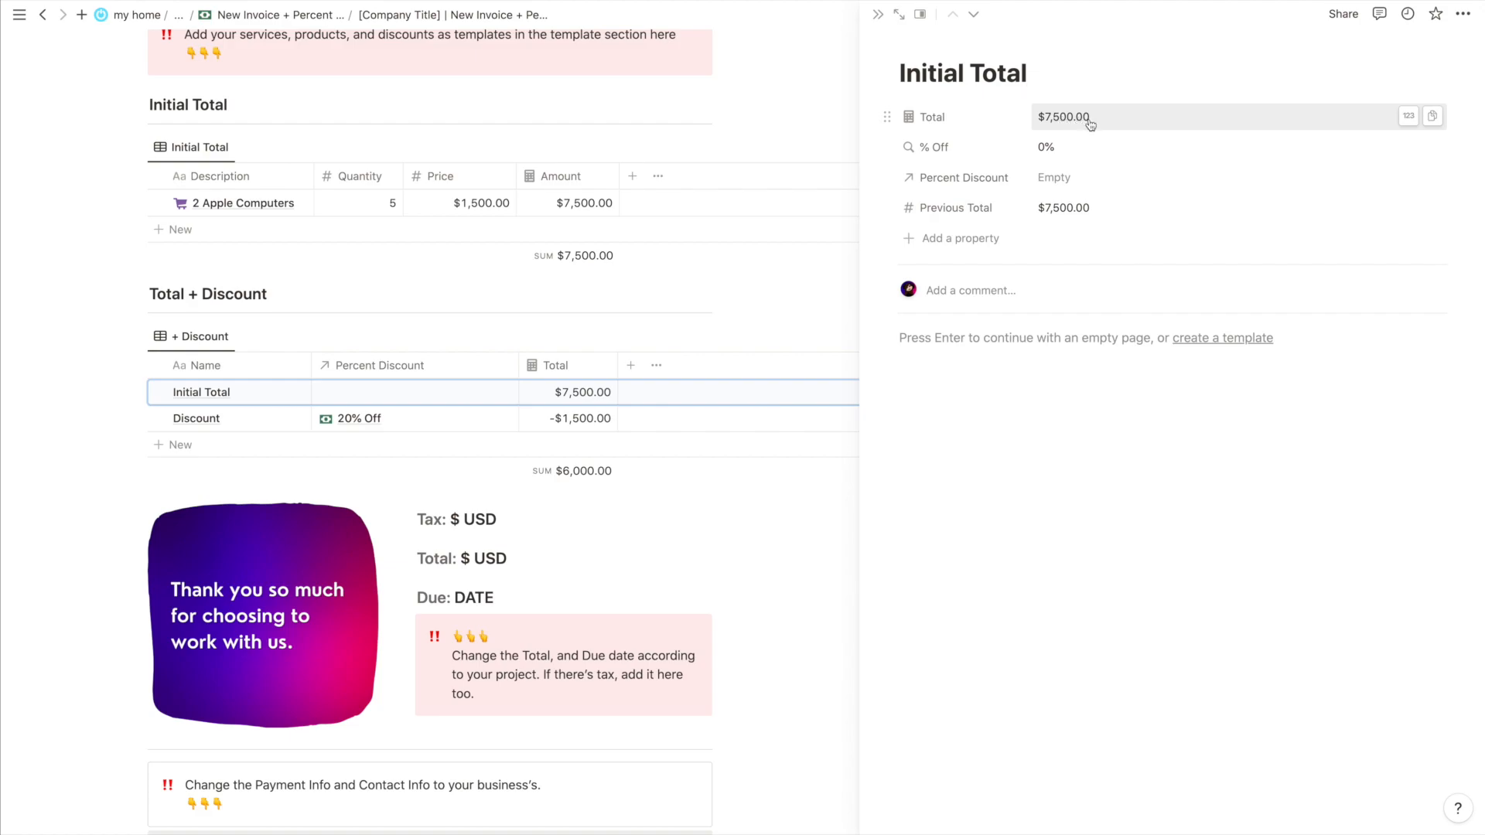
pyautogui.moveTo(100, 423); pyautogui.dragTo(206, 424)
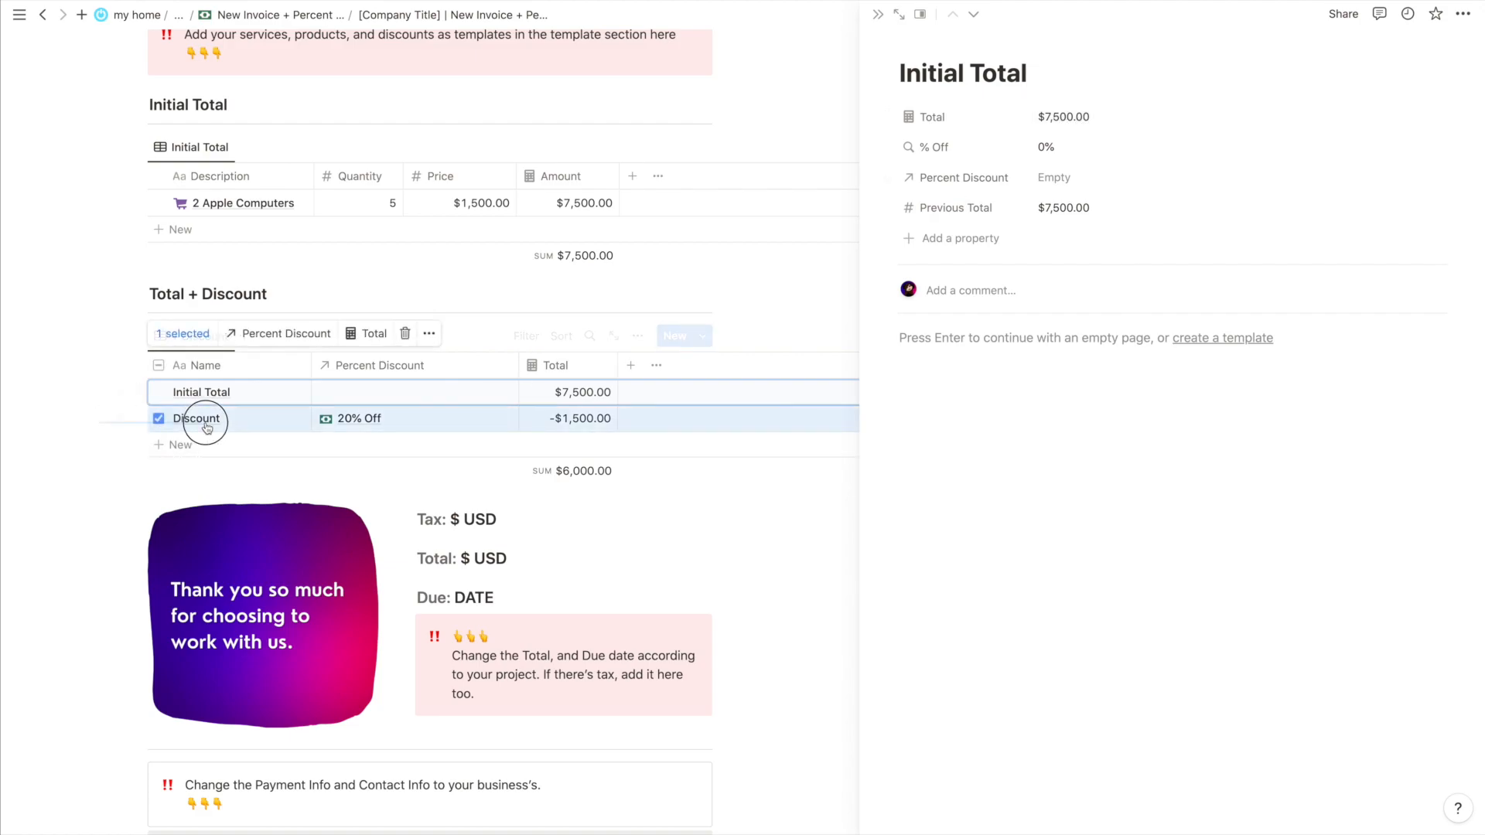
pyautogui.press('BackSpace')
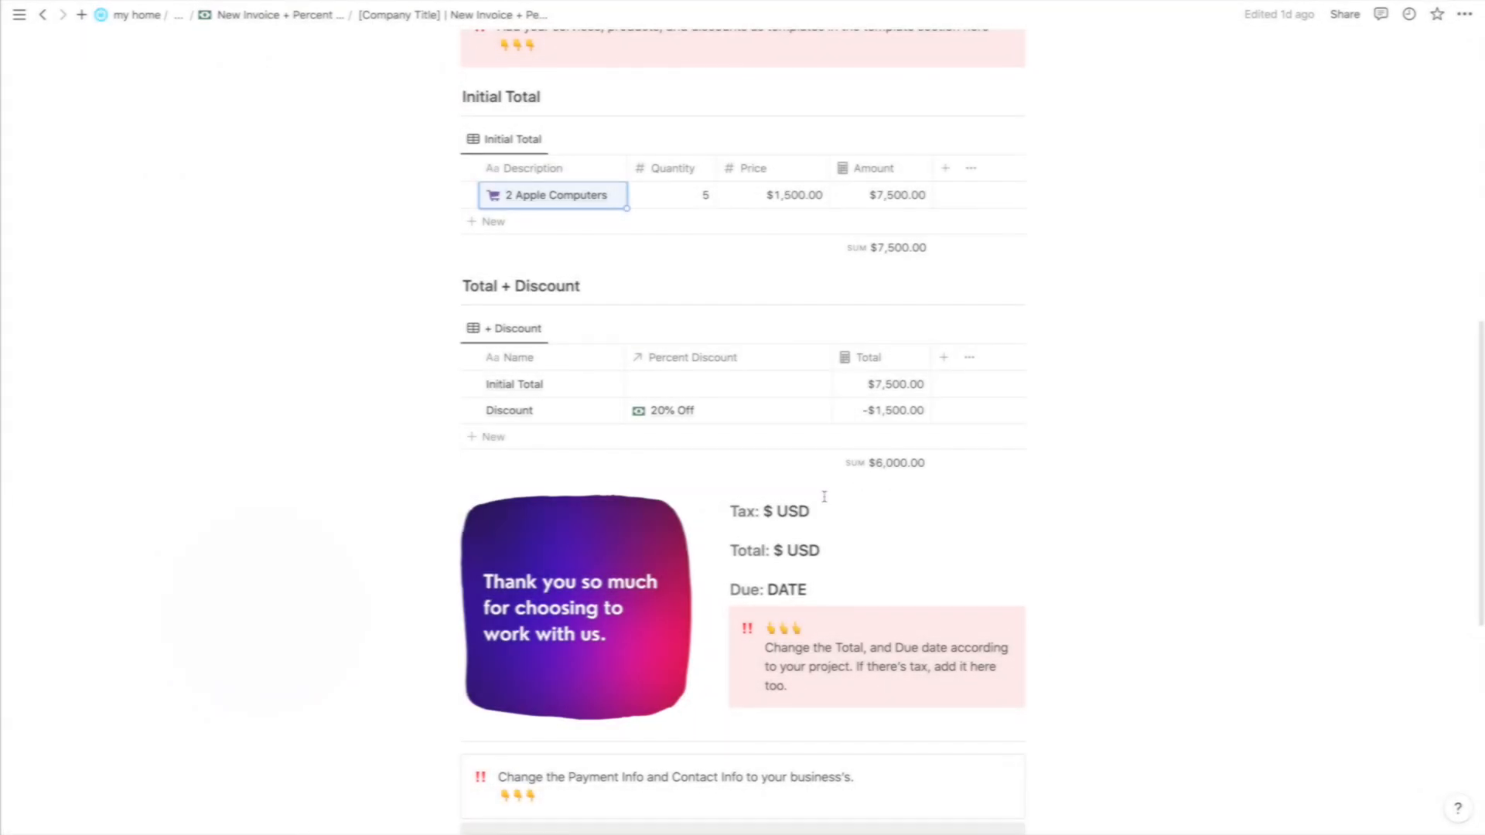
pyautogui.scroll(-1, 945, 421)
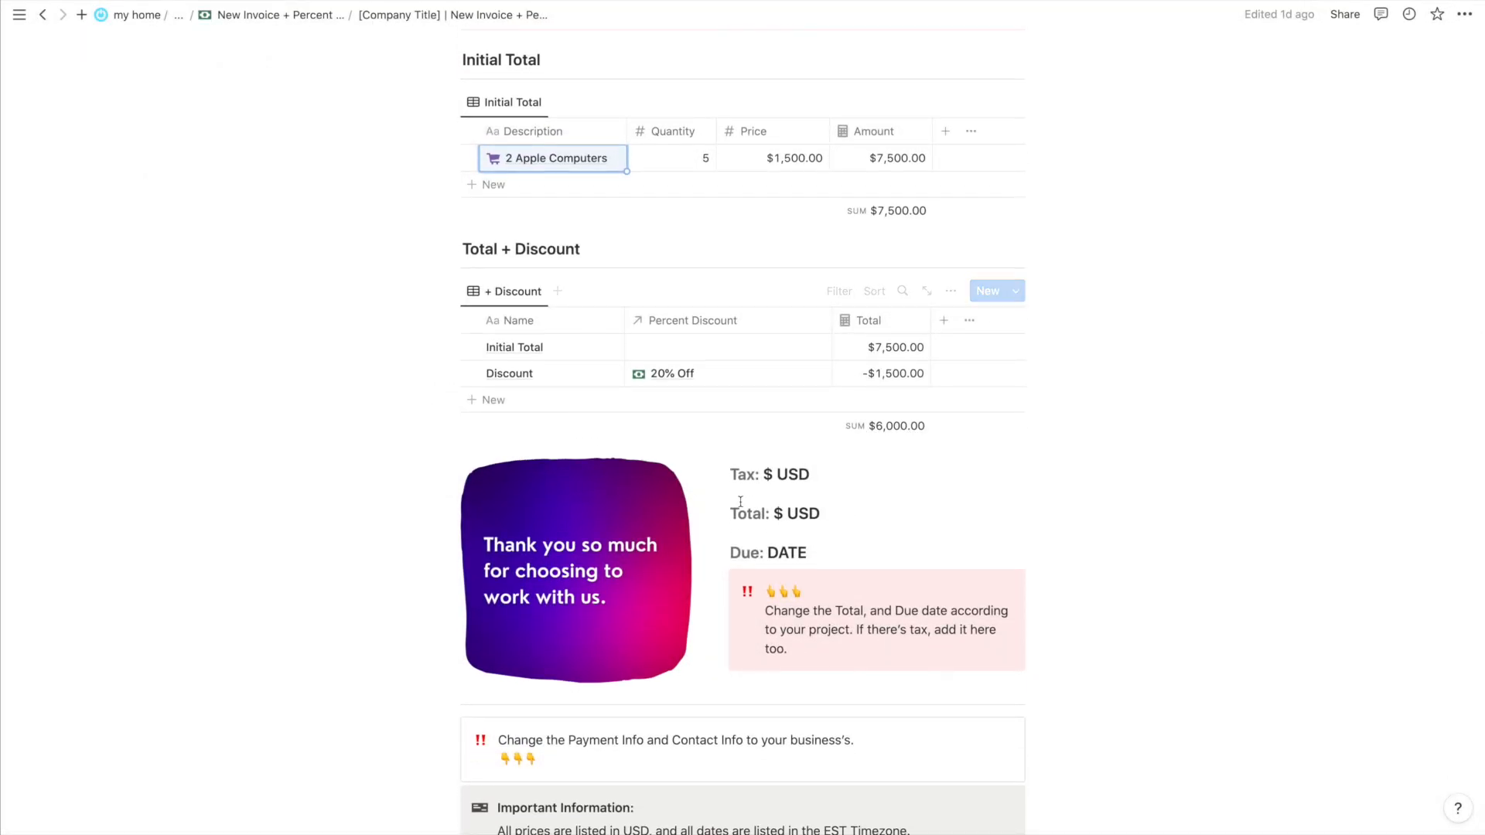
# Delete the Tax line from the payment summary below the Total + Discount table
pyautogui.click(774, 474)
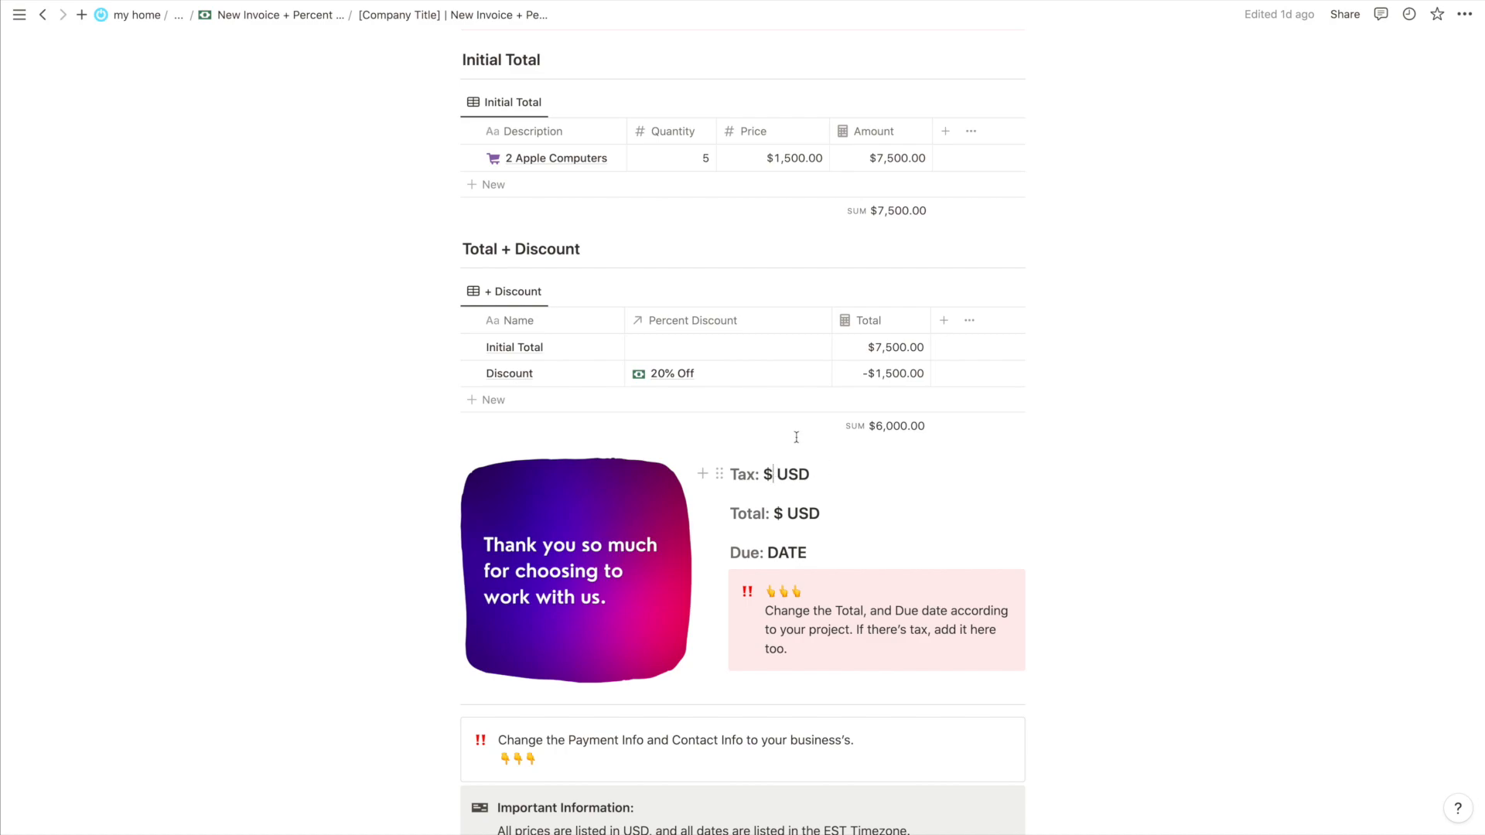
pyautogui.scroll(-1, 813, 489)
pyautogui.click(828, 458)
pyautogui.press('super+a')
pyautogui.press('BackSpace')
pyautogui.press('BackSpace')
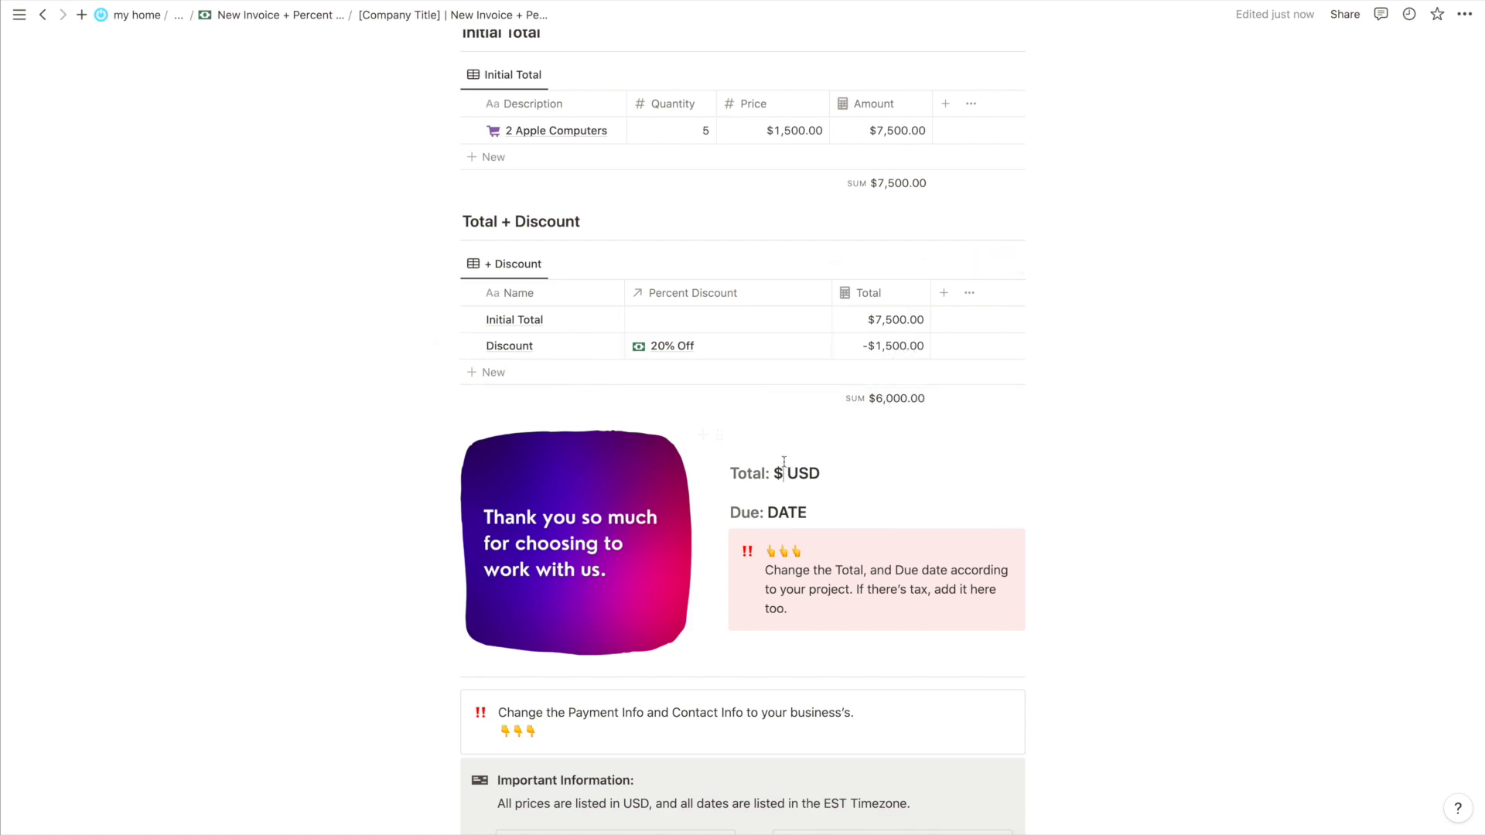
# Set the invoice summary's Total to $6,000 USD and its Due value to Tomorrow
pyautogui.press('BackSpace')
pyautogui.write('6')
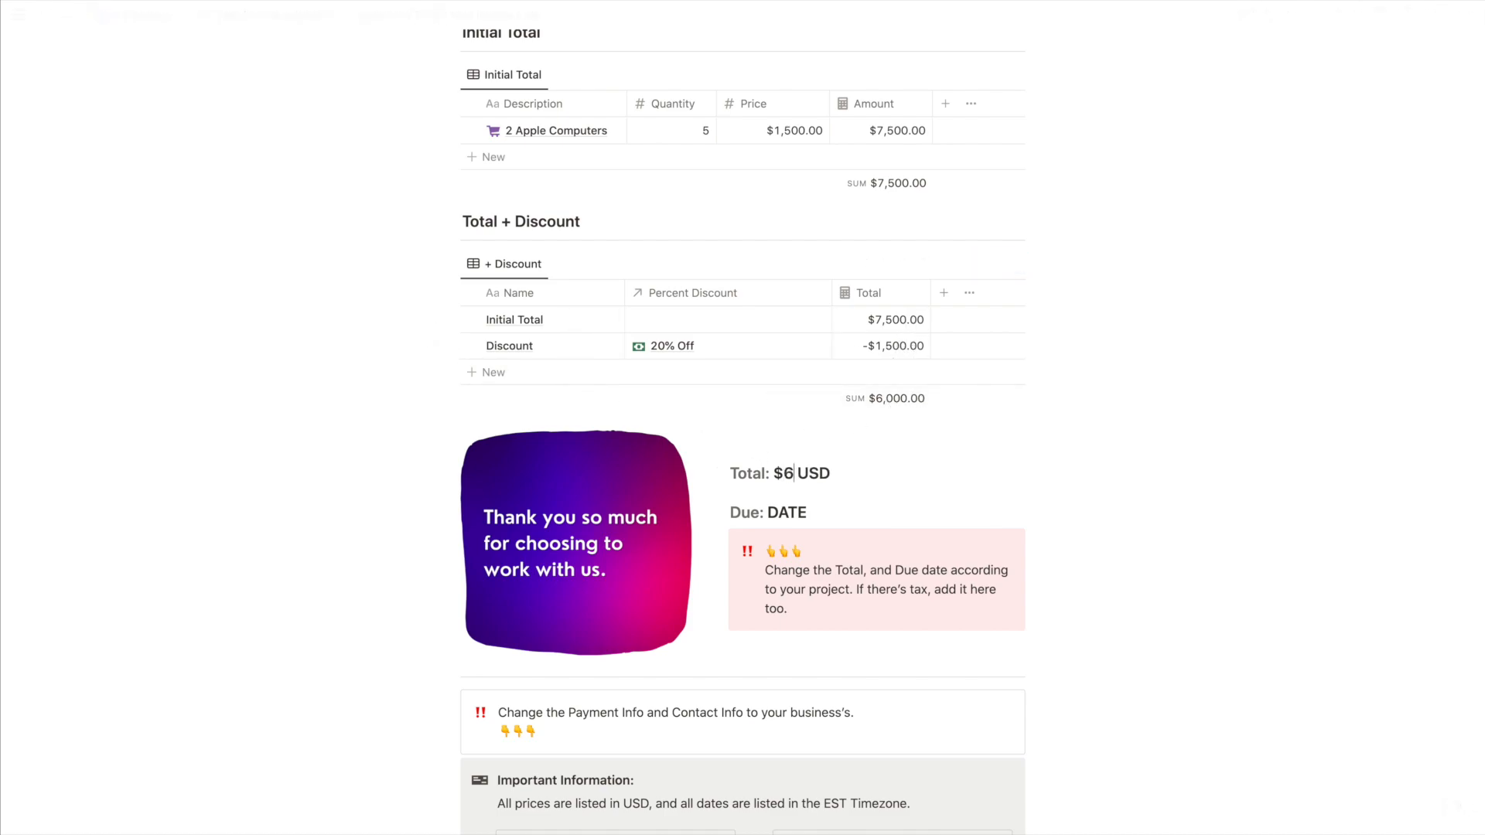
pyautogui.write('000')
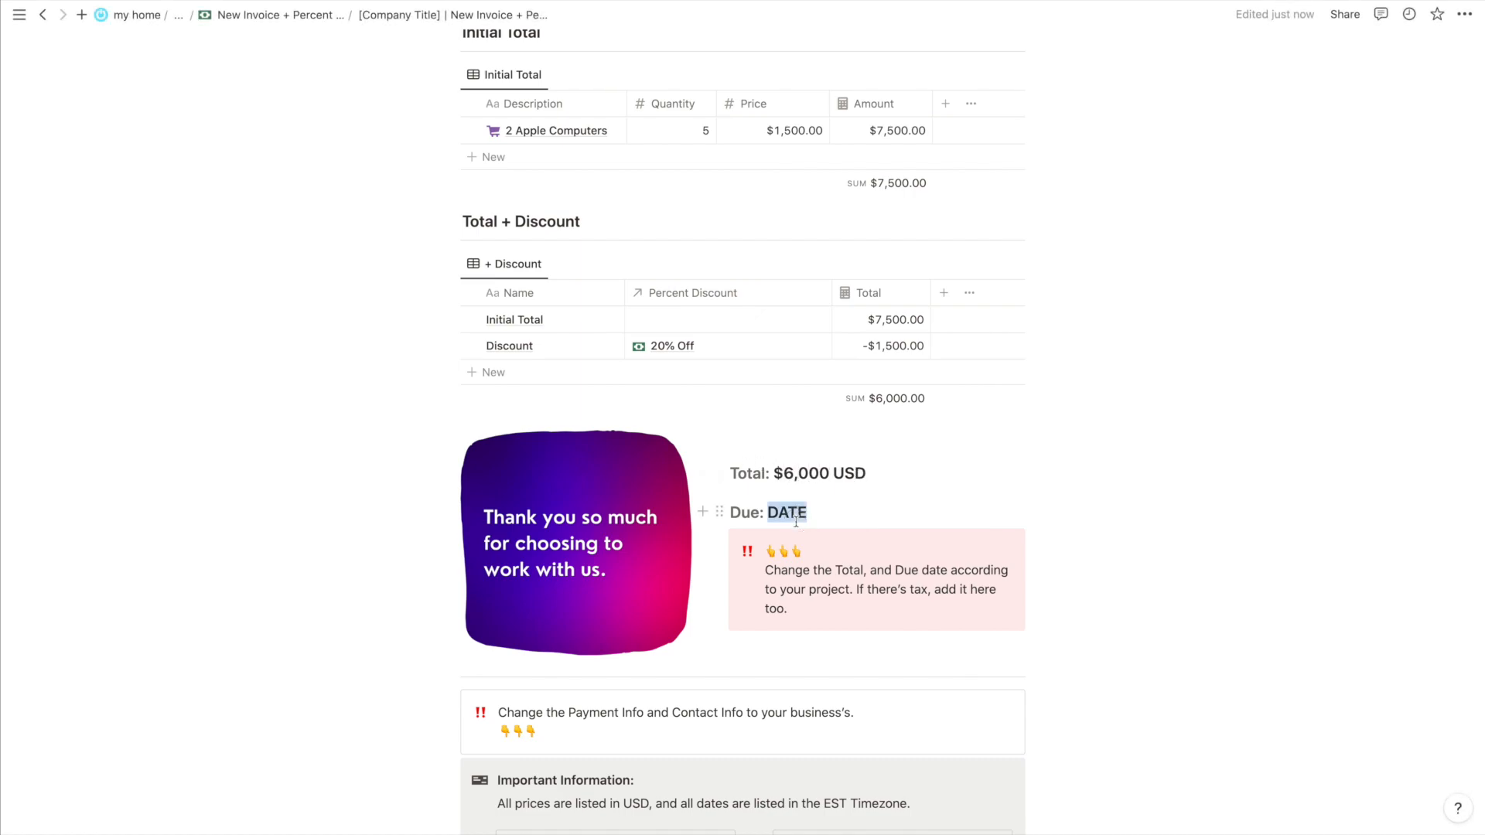
pyautogui.write('Tomorrow')
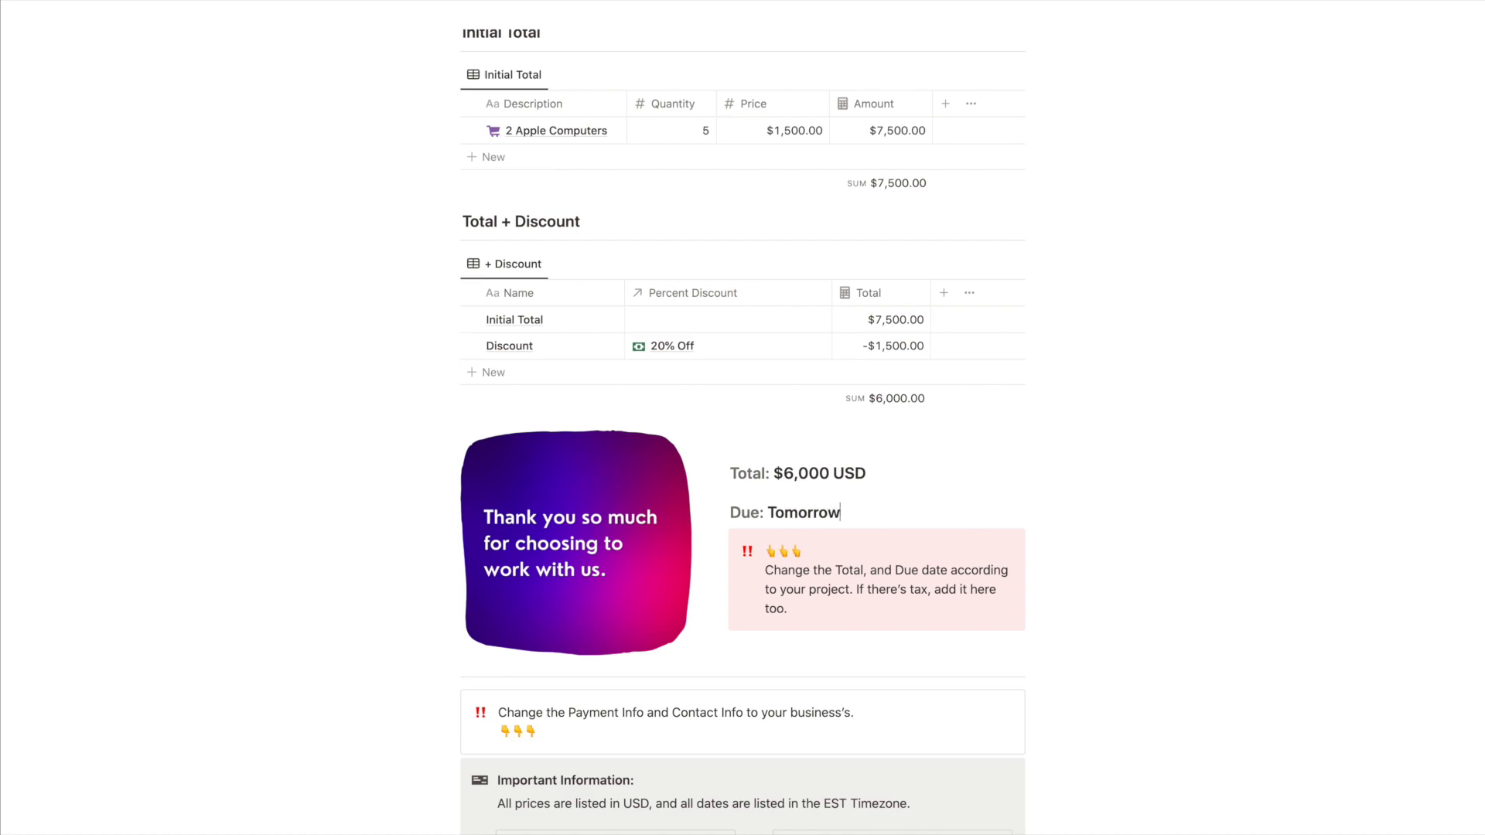
# Shorten the invoice page's title to "[Company Title] | Invoice"
pyautogui.scroll(3, 308, 291)
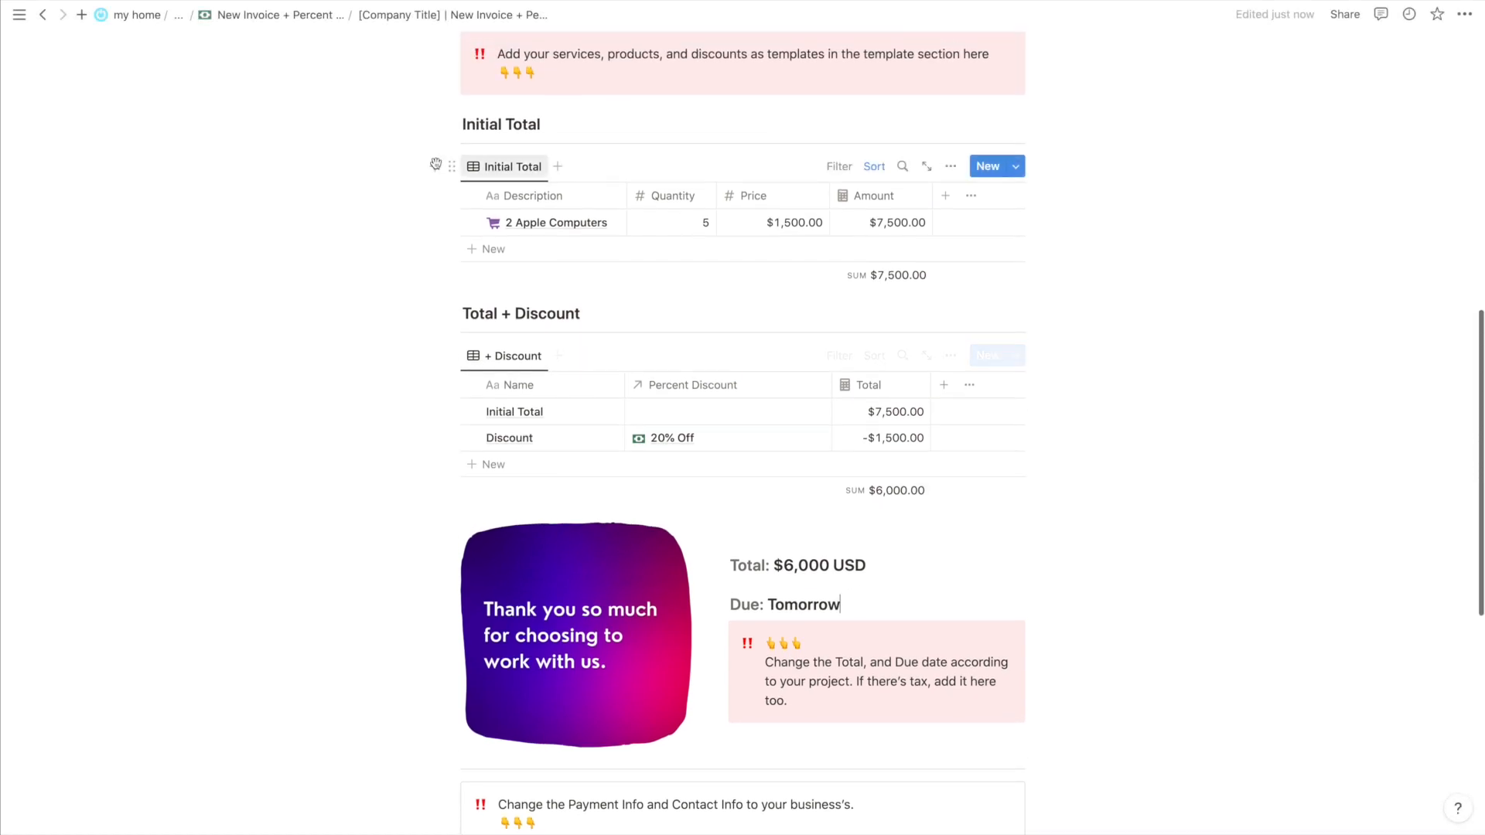
pyautogui.scroll(4, 308, 291)
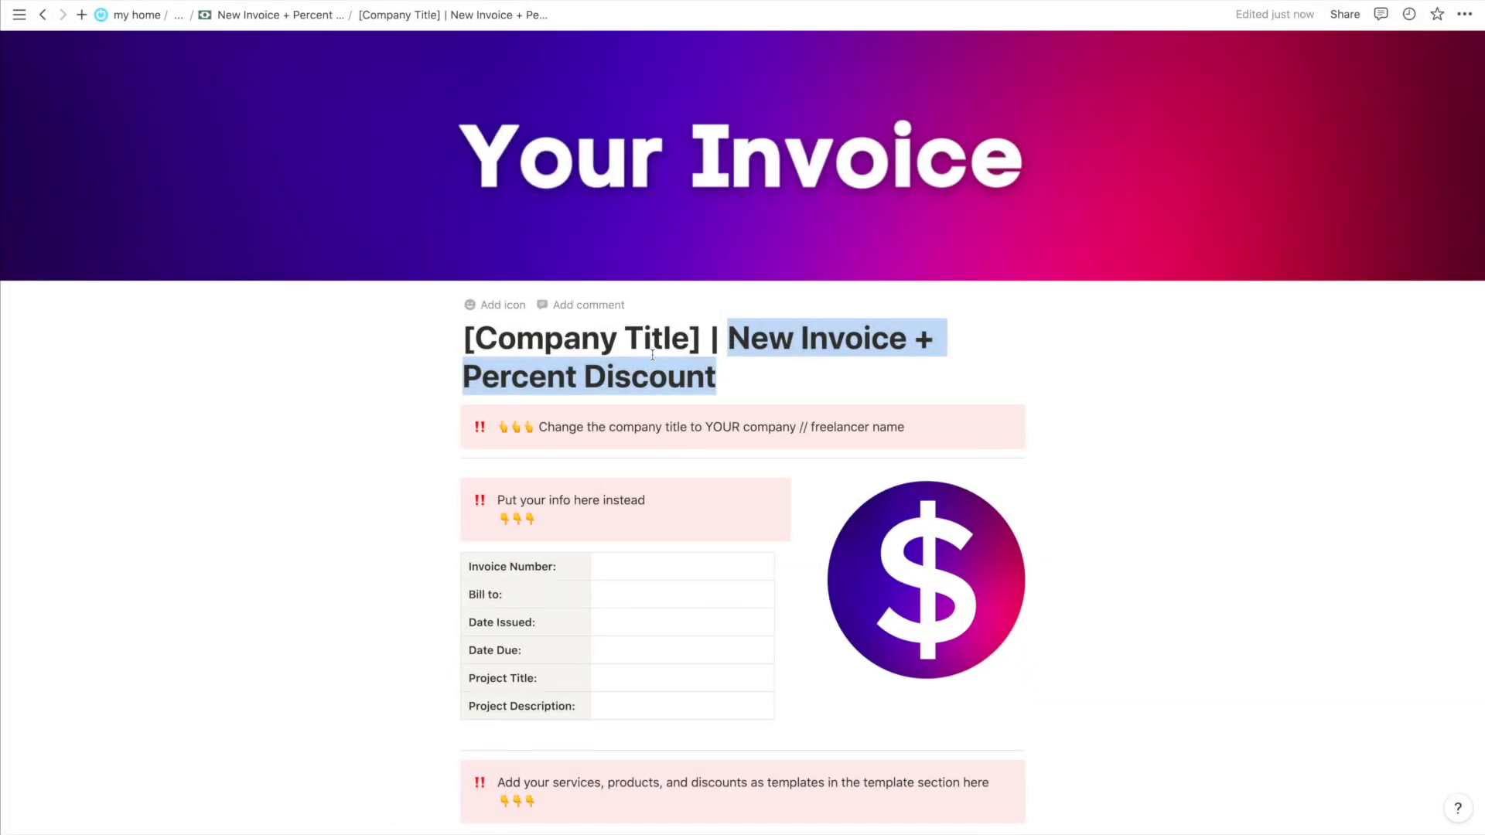
pyautogui.click(741, 339)
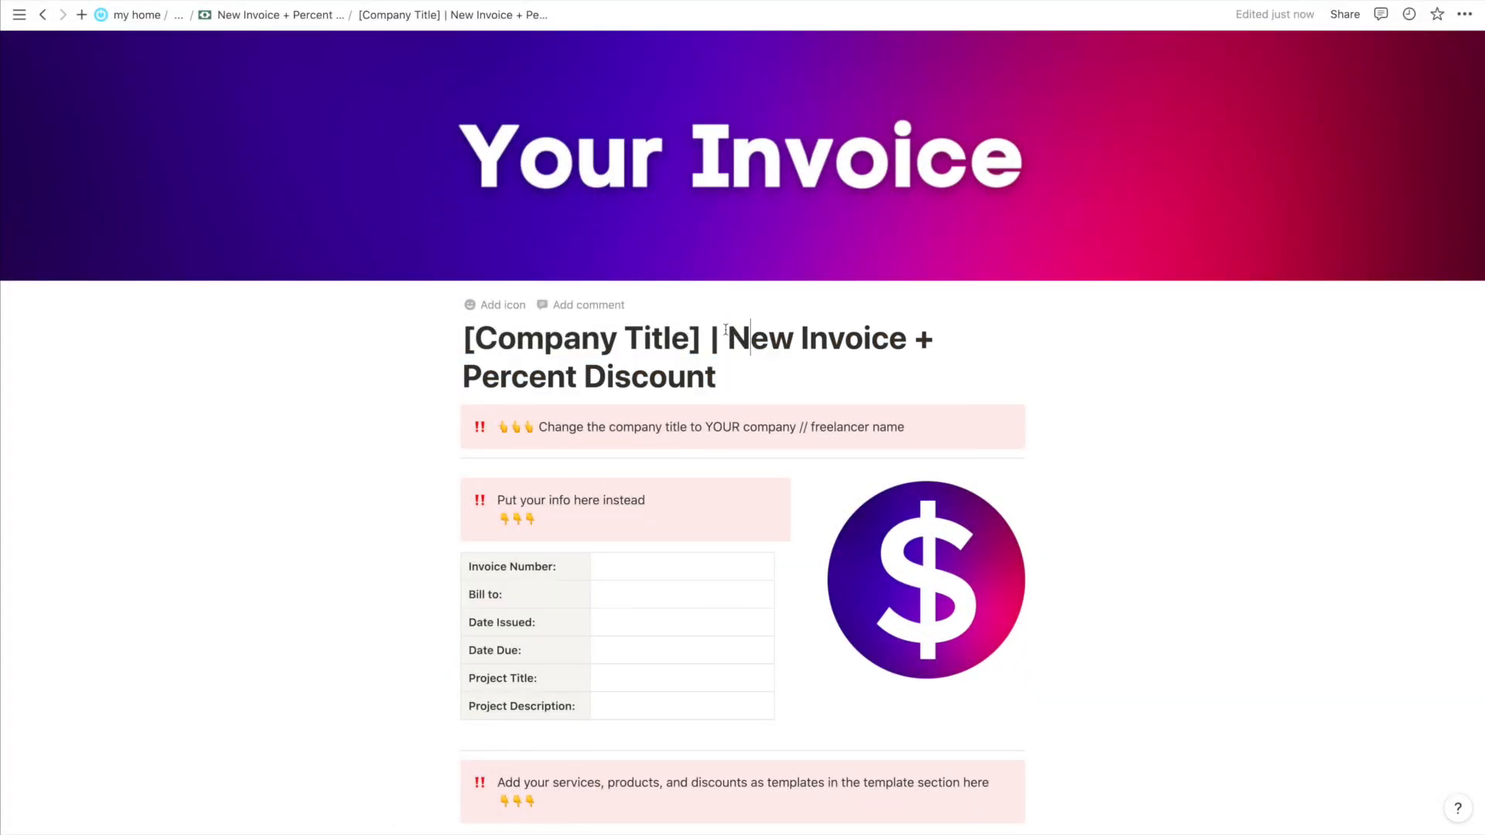
pyautogui.moveTo(725, 328); pyautogui.dragTo(770, 371)
pyautogui.write('Invoice')
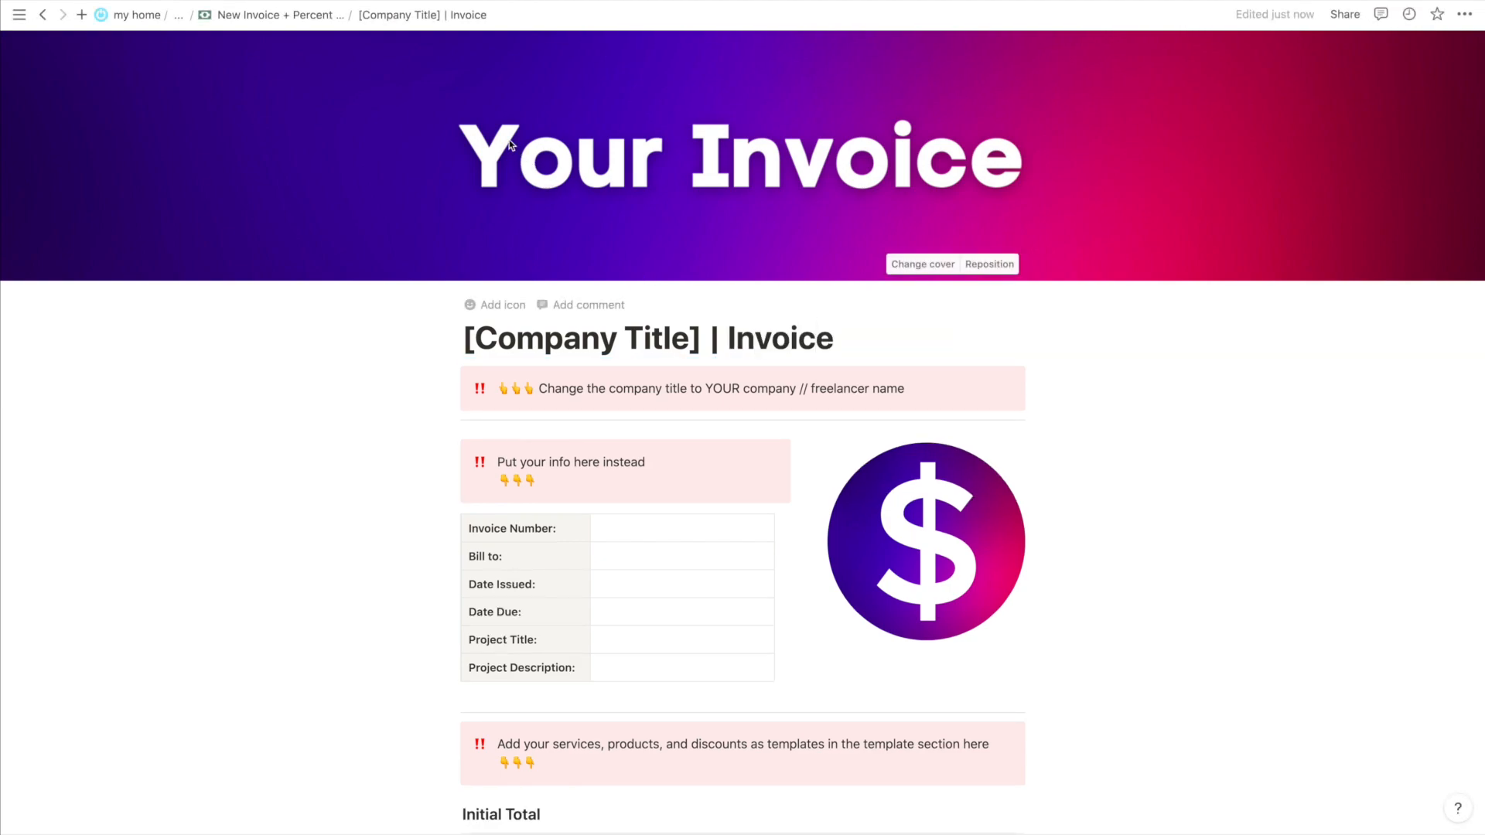
# Return to the parent New Invoice + Percent Discount template and look through its properties
pyautogui.click(299, 15)
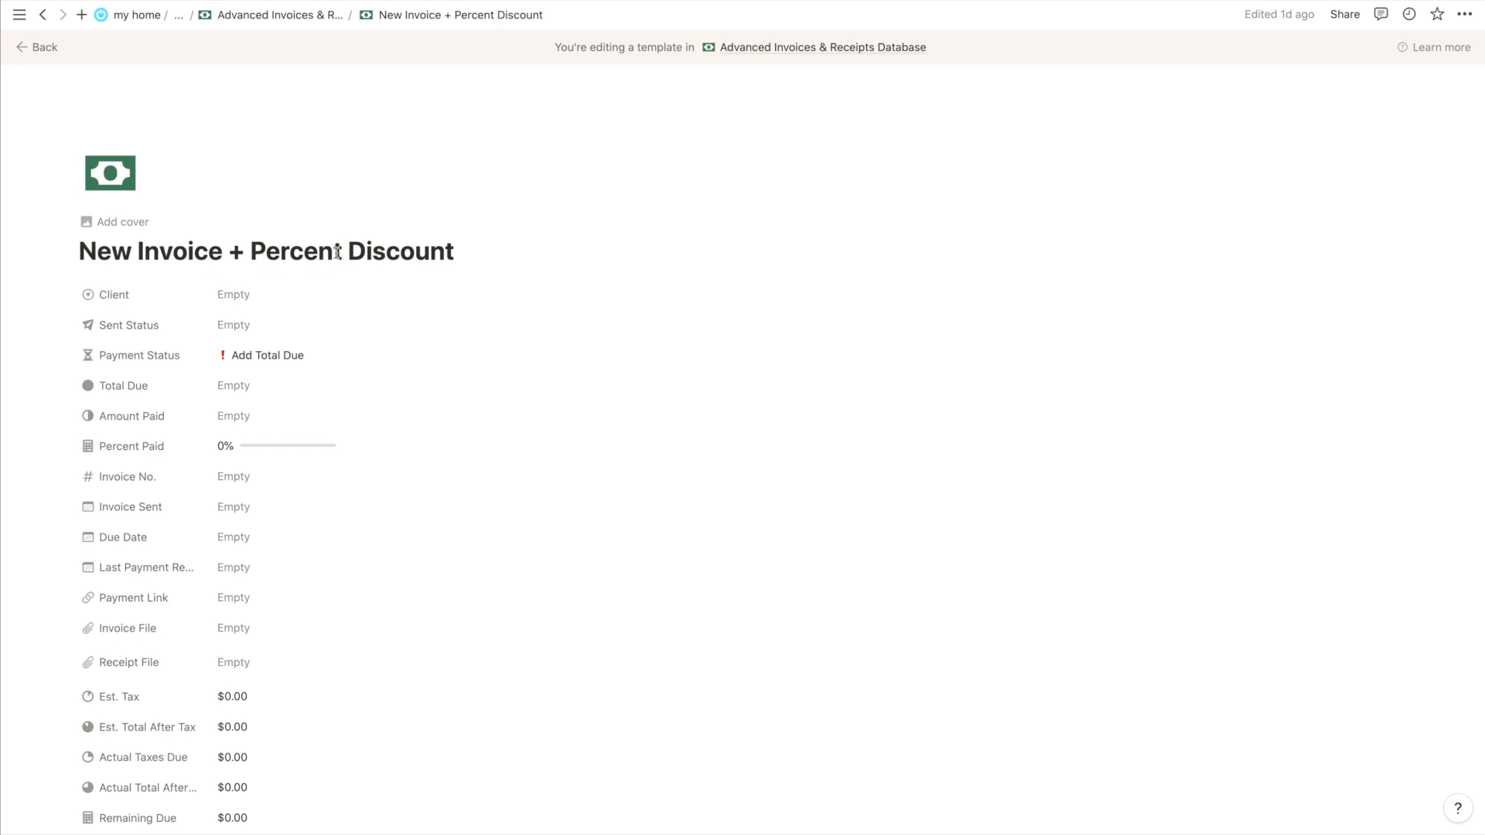
pyautogui.scroll(-5, 337, 252)
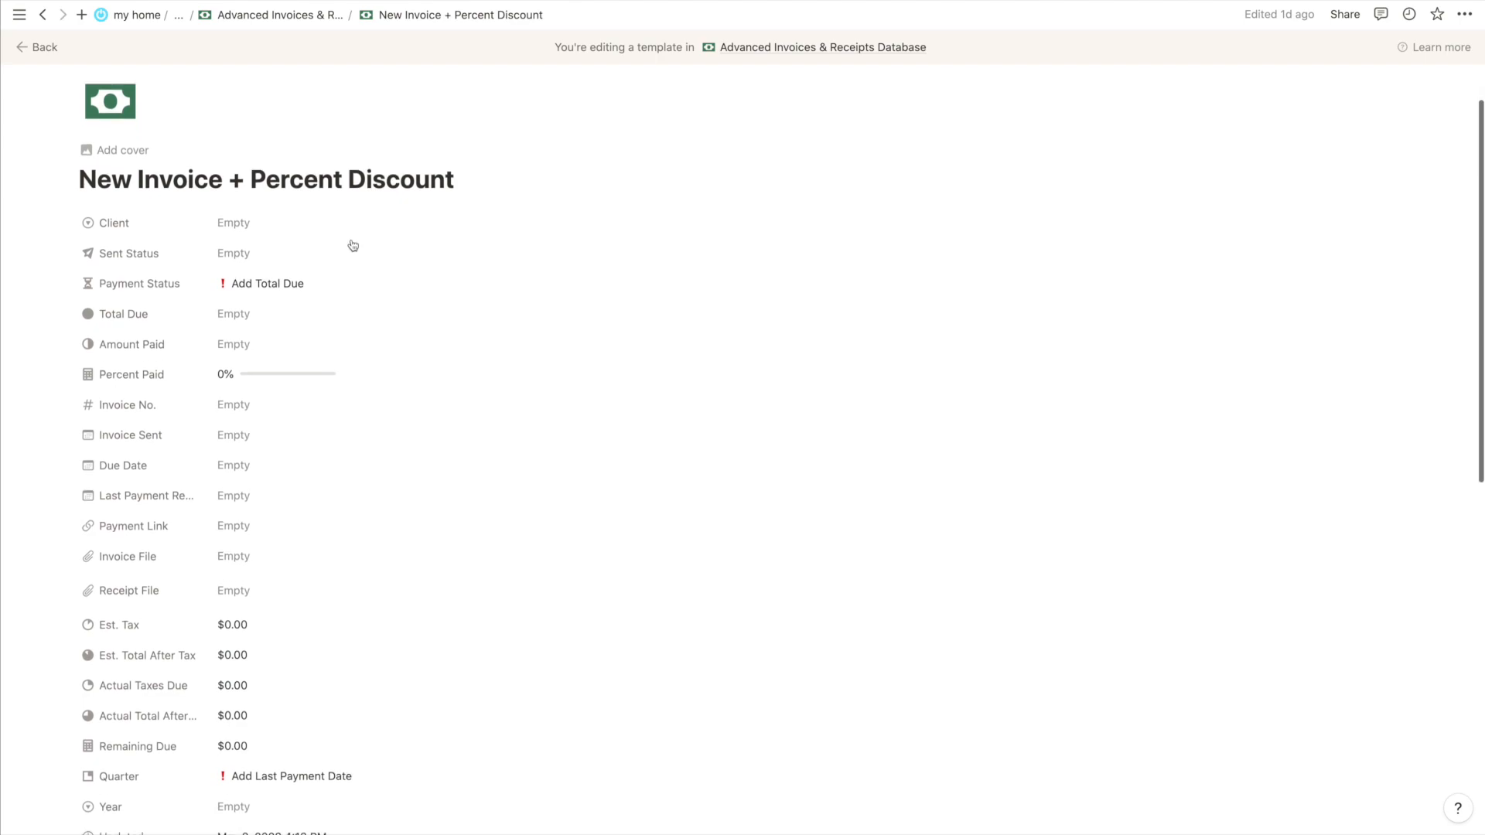
pyautogui.scroll(-3, 229, 176)
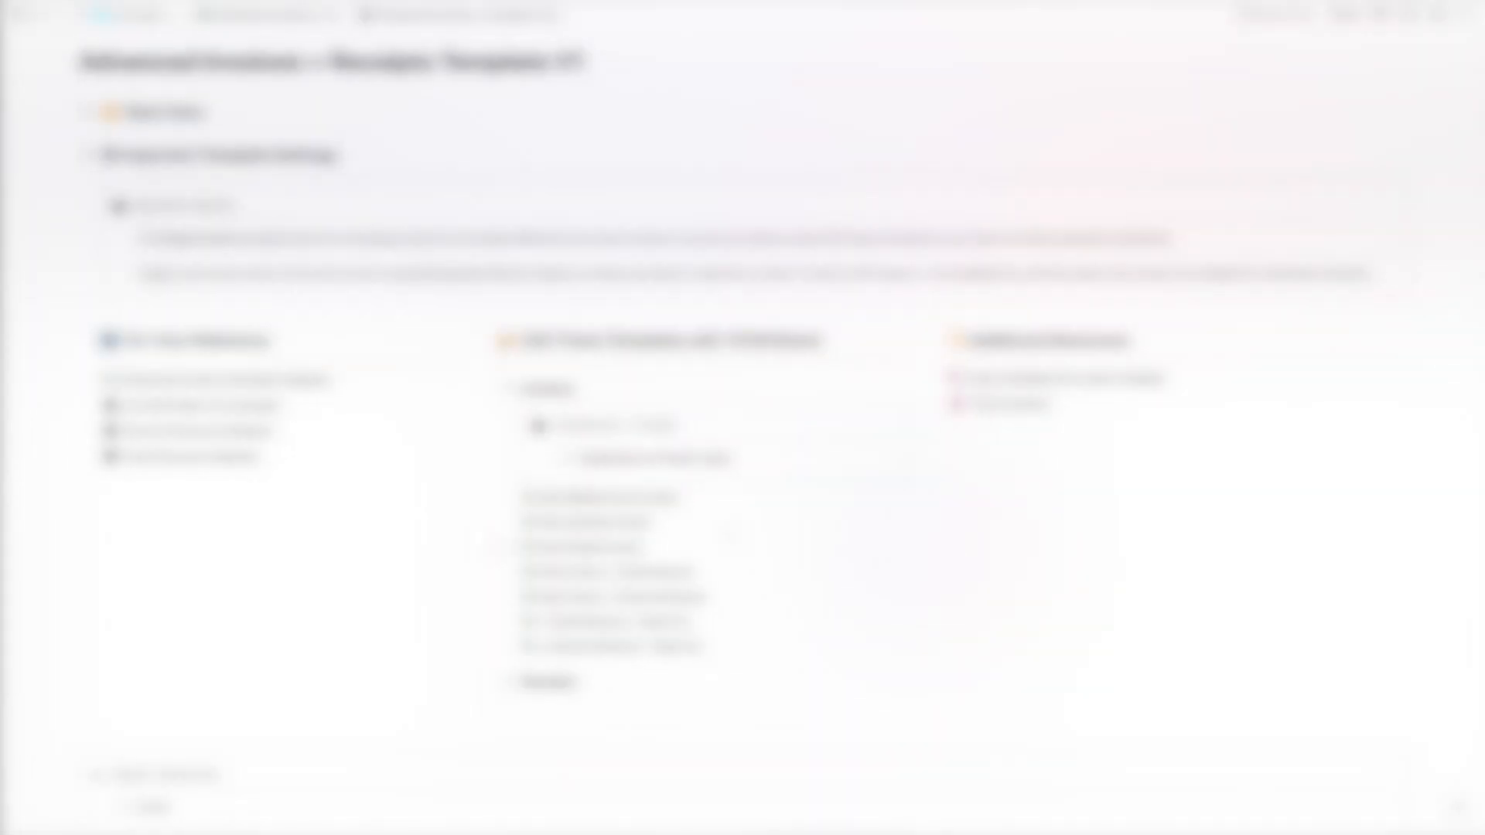
# Open the + Fixed Discount + Sales Tax template from the template hub and open its invoice page
pyautogui.click(656, 623)
pyautogui.scroll(-10, 653, 626)
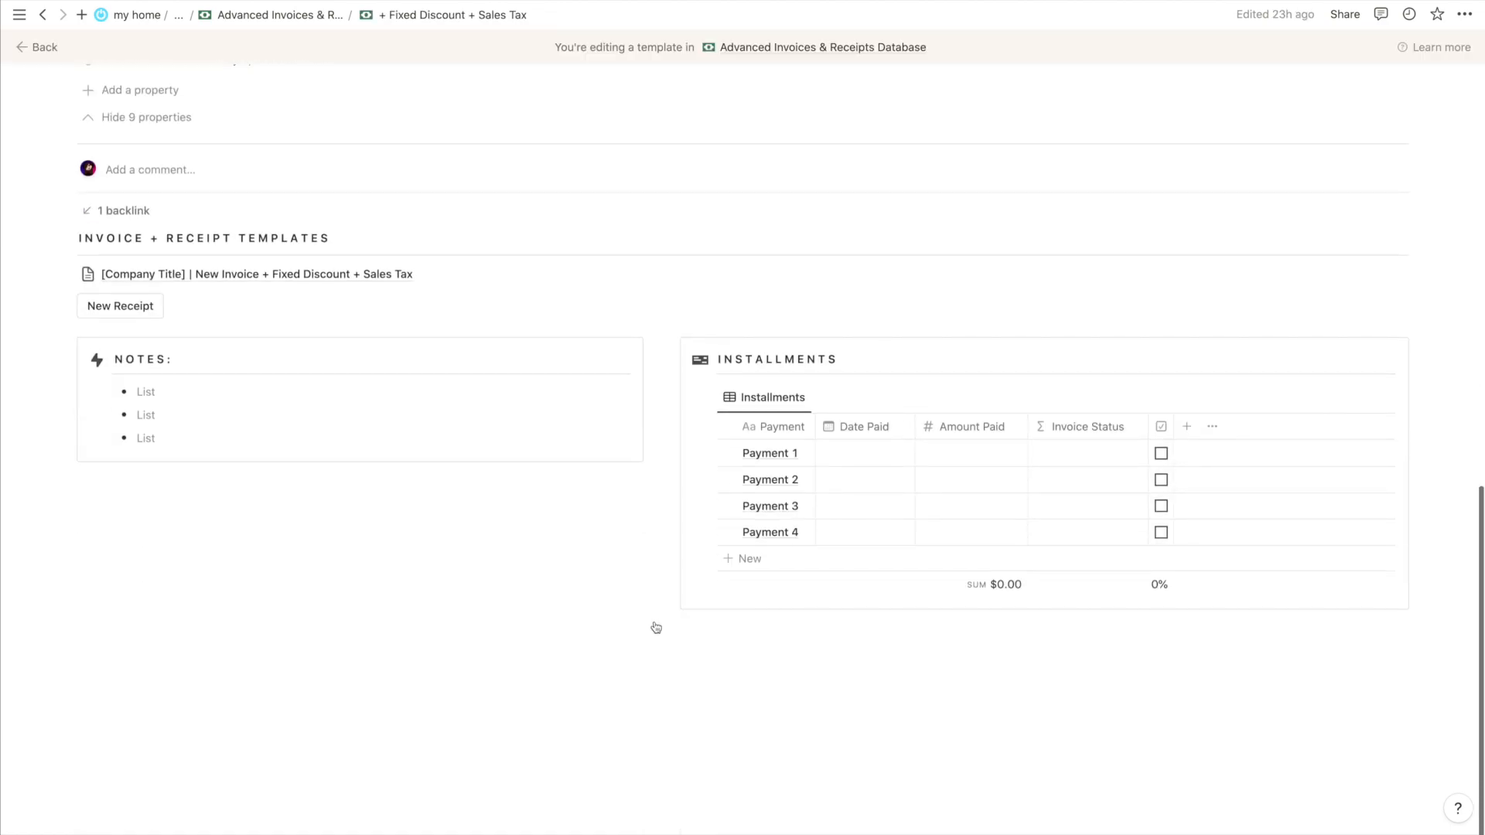
pyautogui.click(281, 277)
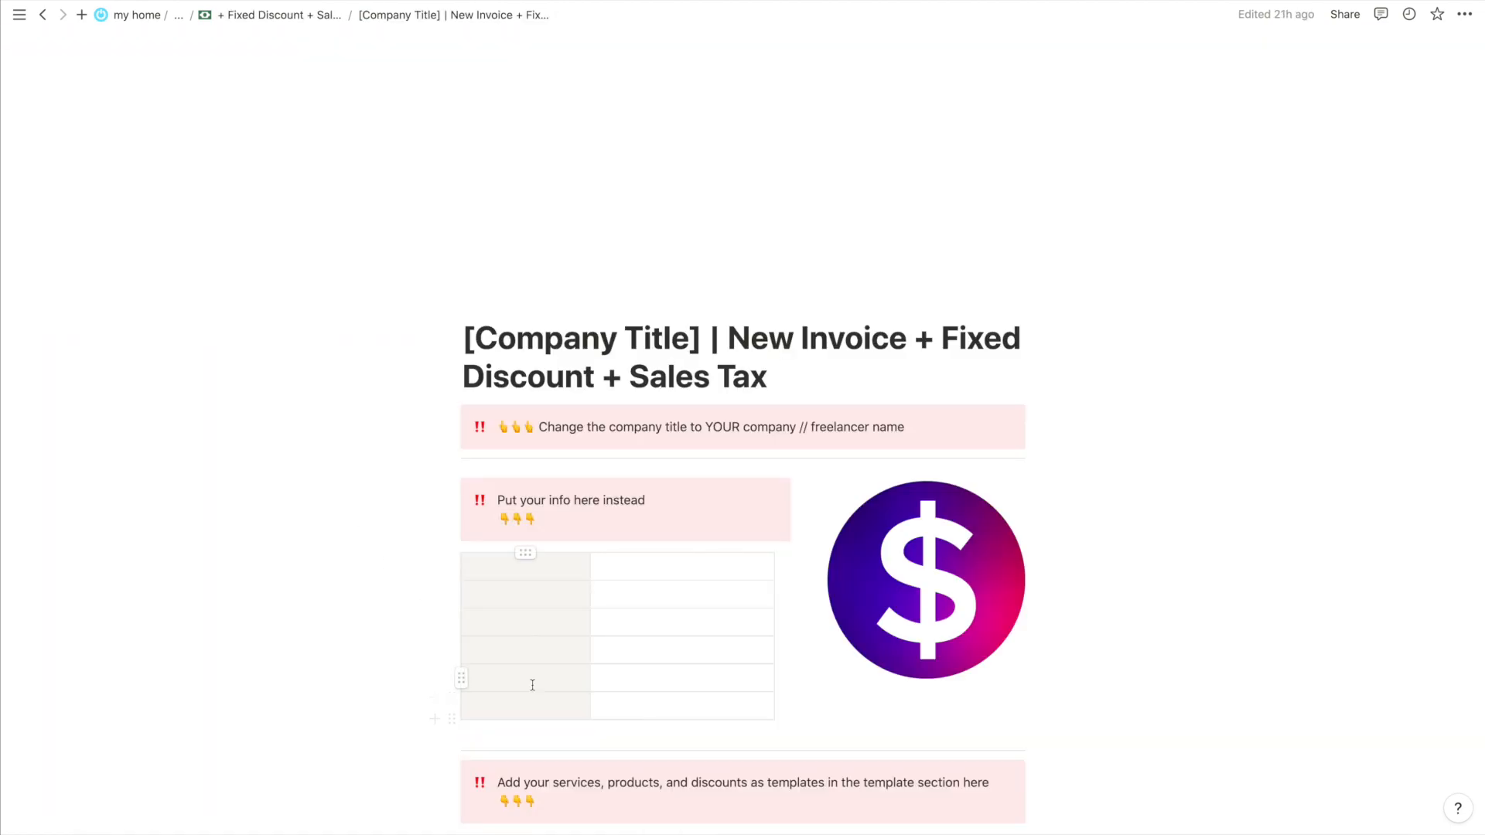
# Add two New Product rows to the Invoice table under Total + Discount and set each Price to 500
pyautogui.scroll(-7, 838, 434)
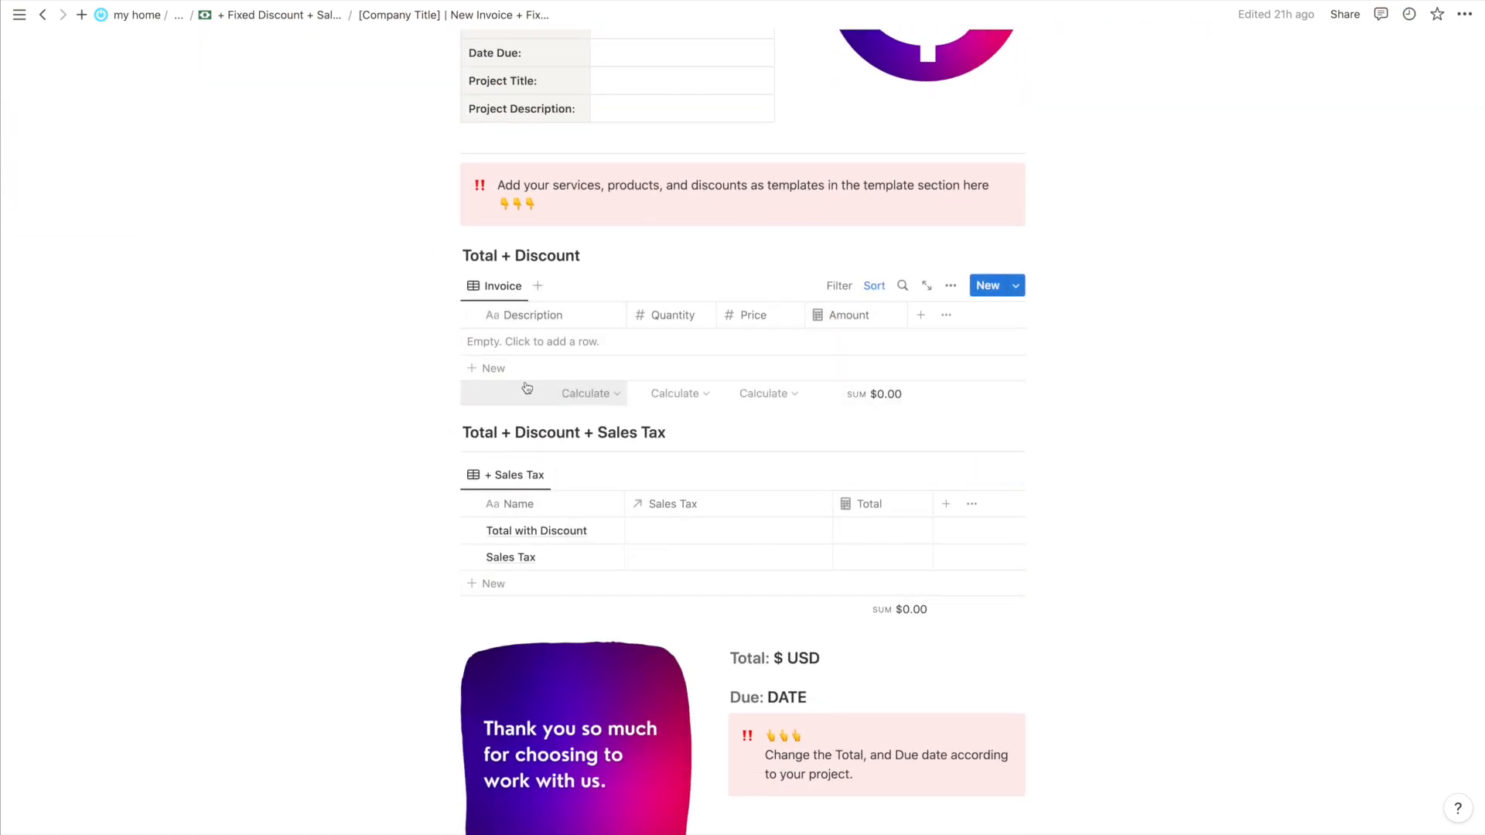
pyautogui.scroll(-1, 511, 379)
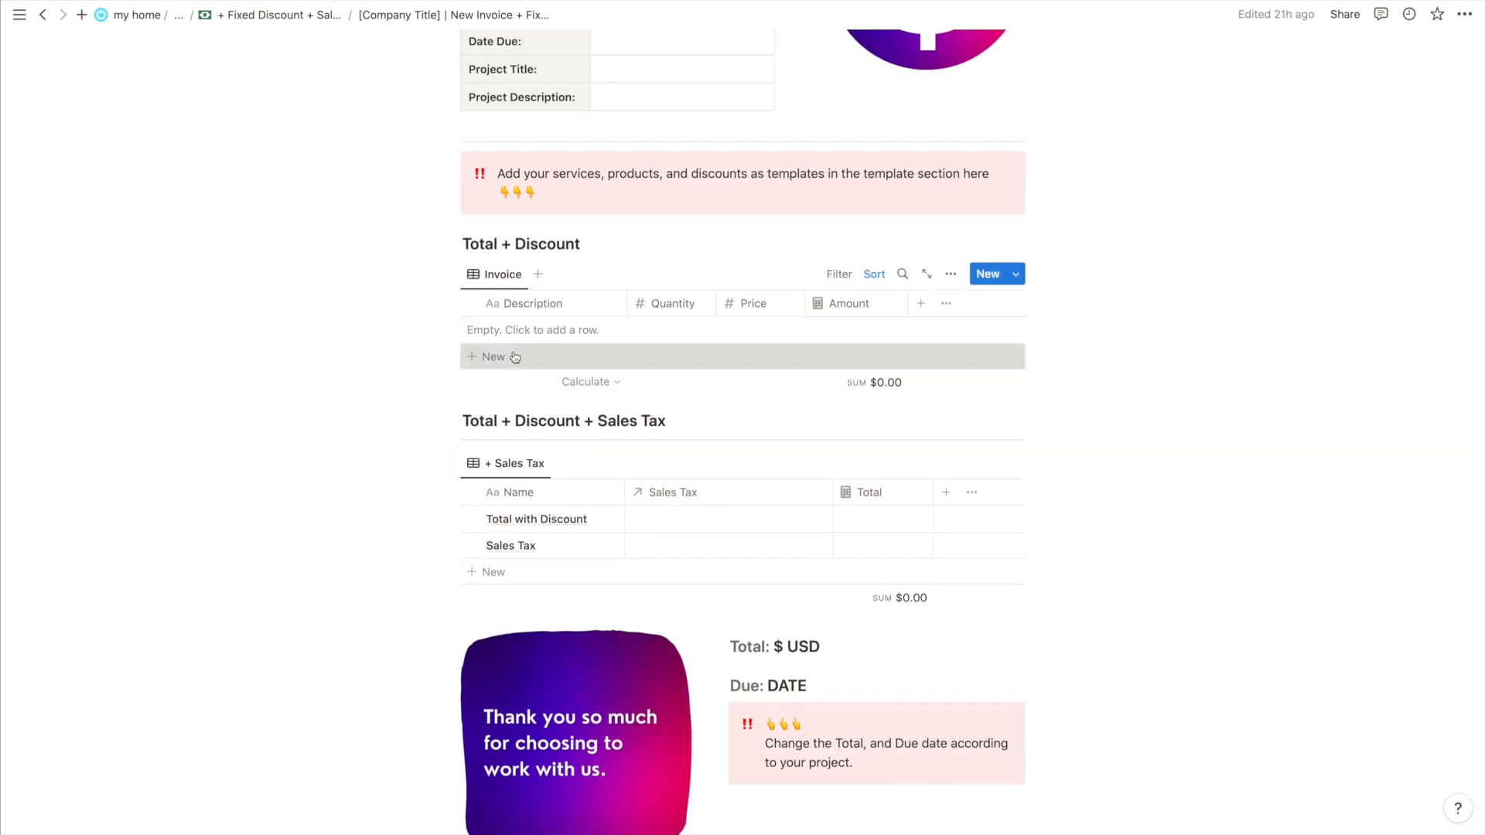
pyautogui.click(512, 356)
pyautogui.click(486, 357)
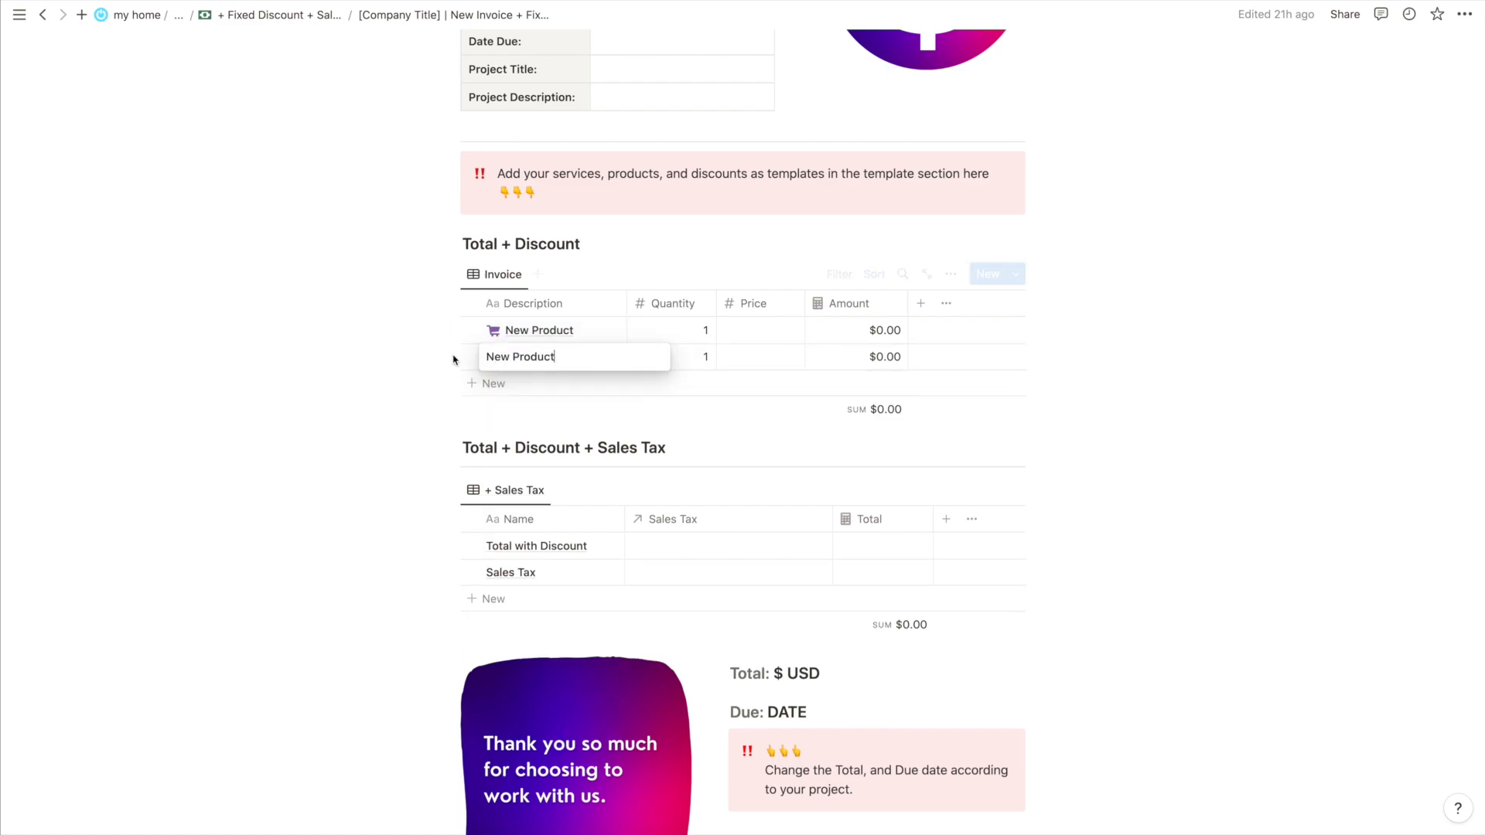
pyautogui.click(758, 337)
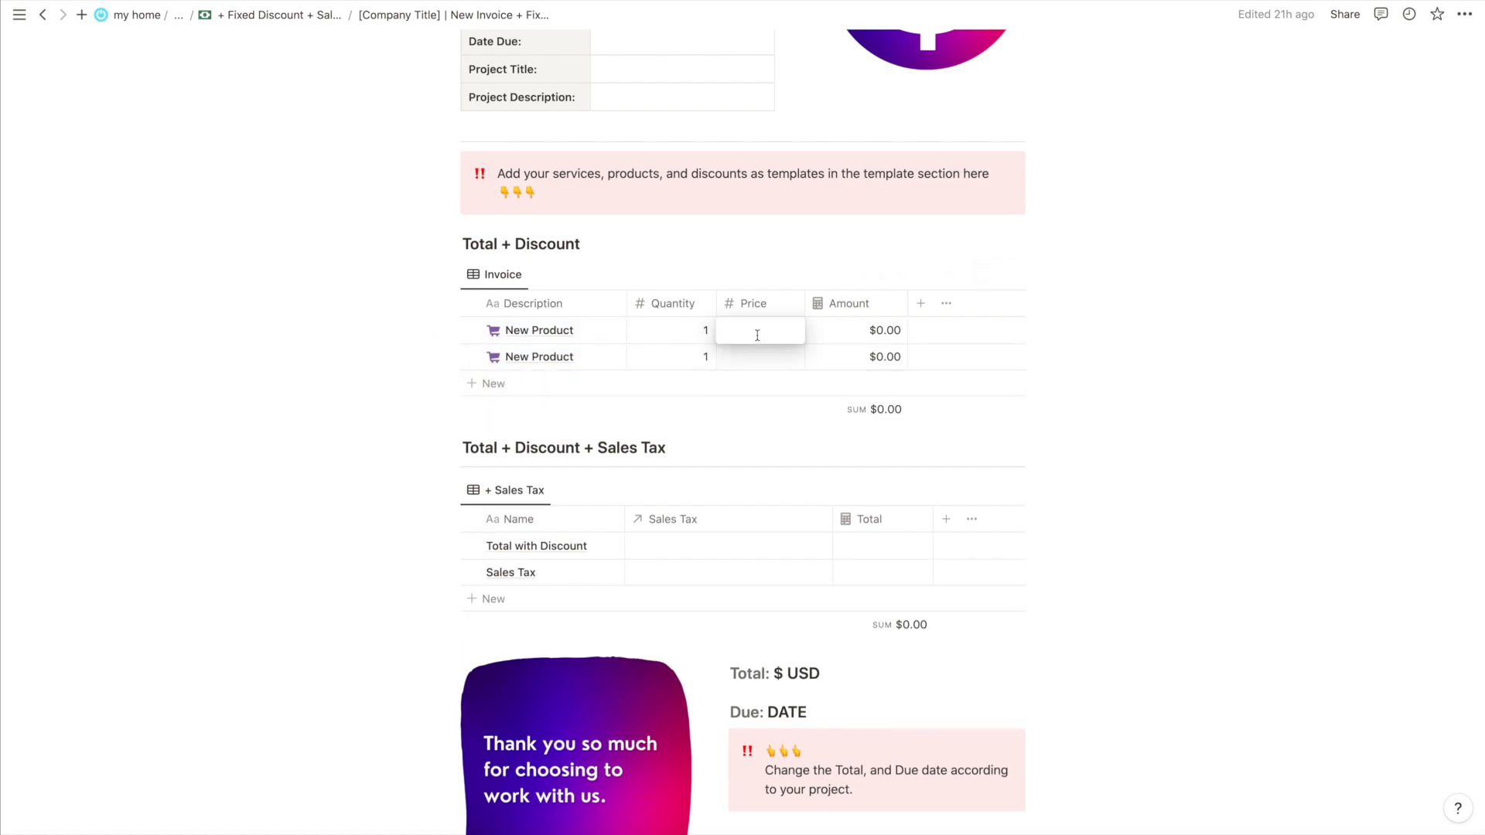
pyautogui.write('500')
pyautogui.click(788, 355)
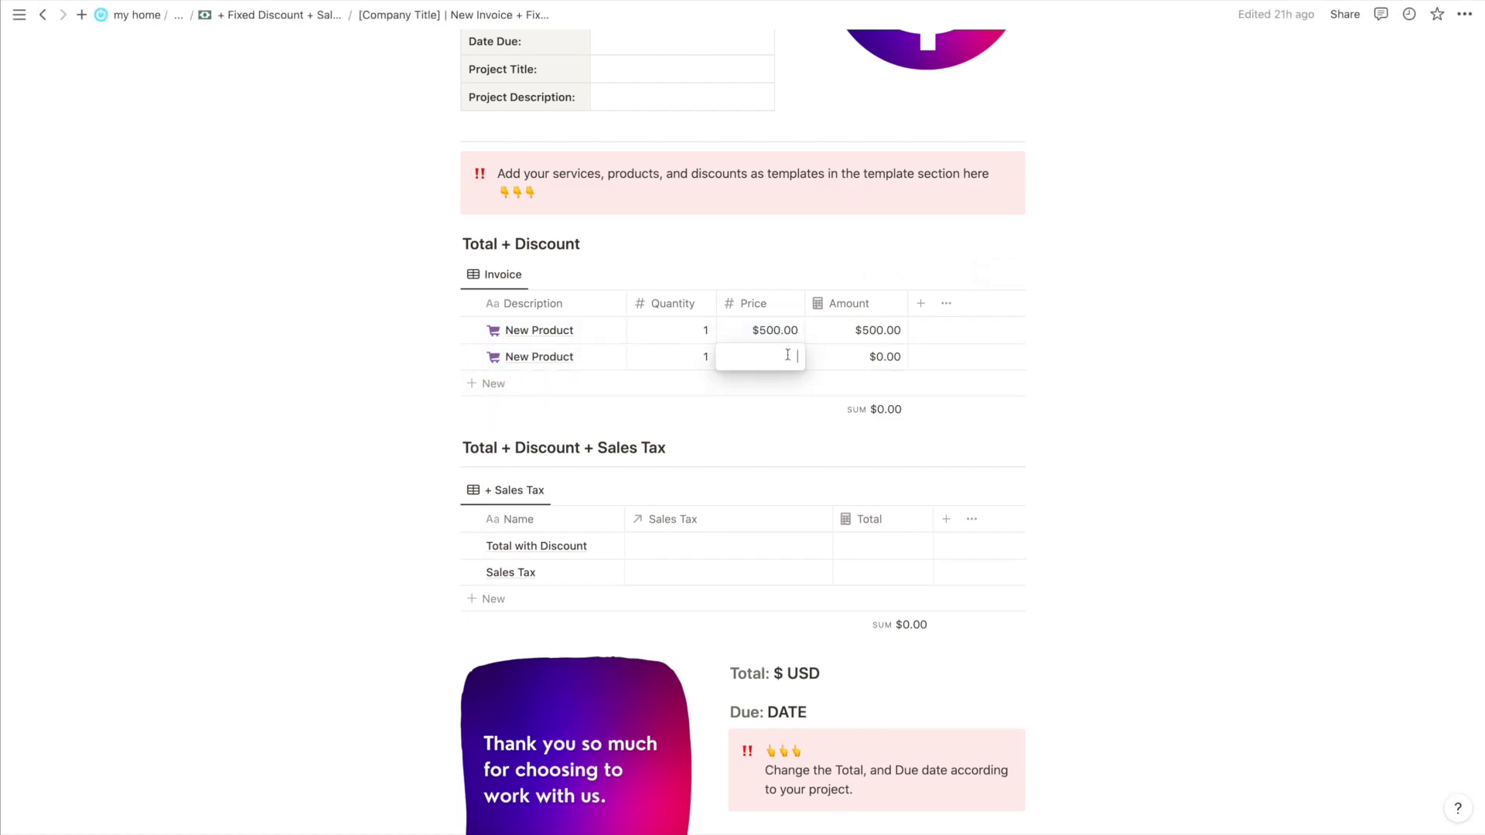
pyautogui.write('500')
pyautogui.press('Return')
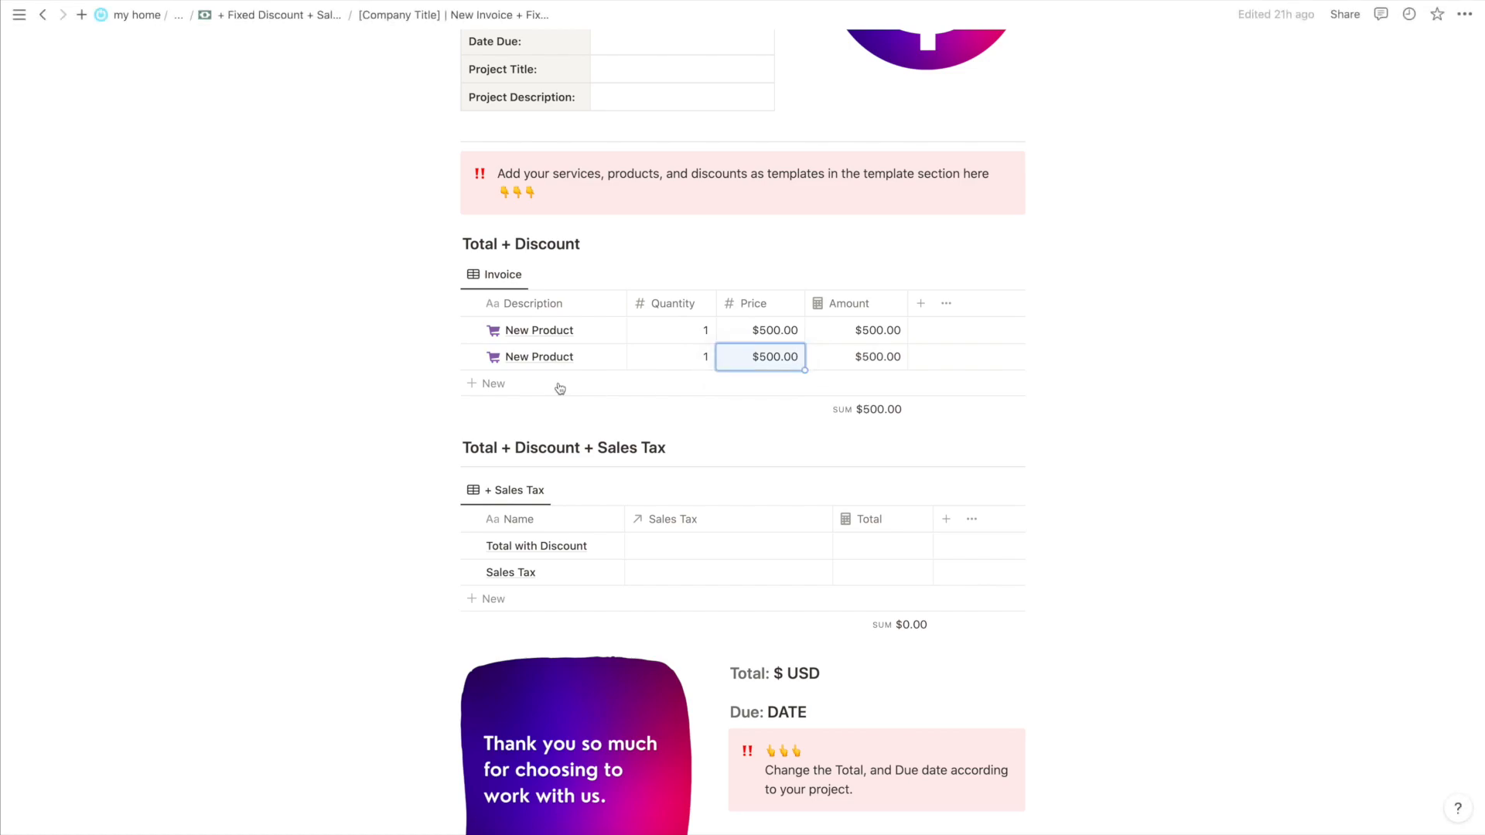
# Add a row to the Invoice table from the New Discount template
pyautogui.scroll(-1, 848, 376)
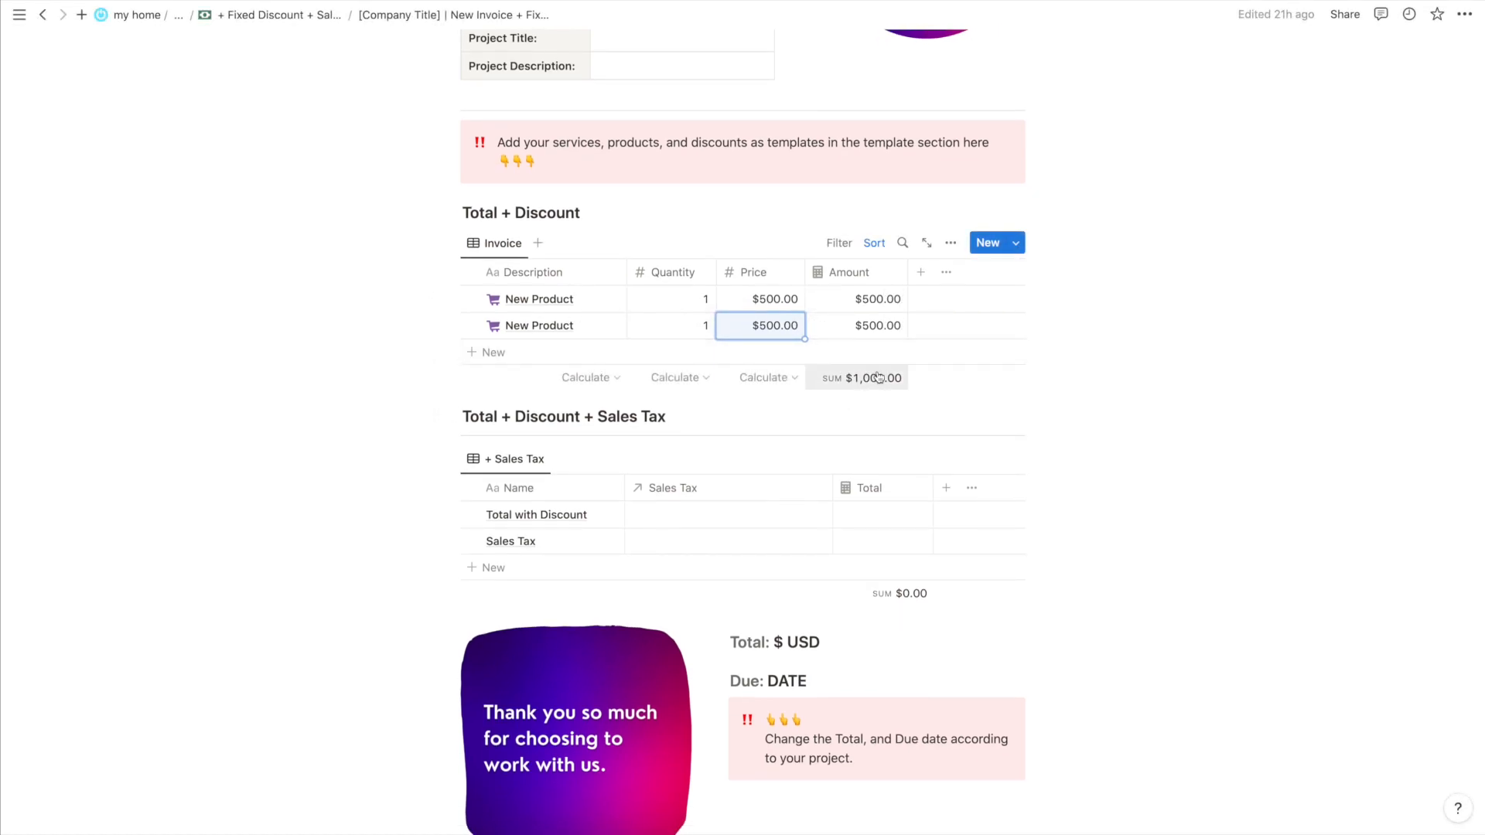
pyautogui.scroll(-1, 696, 422)
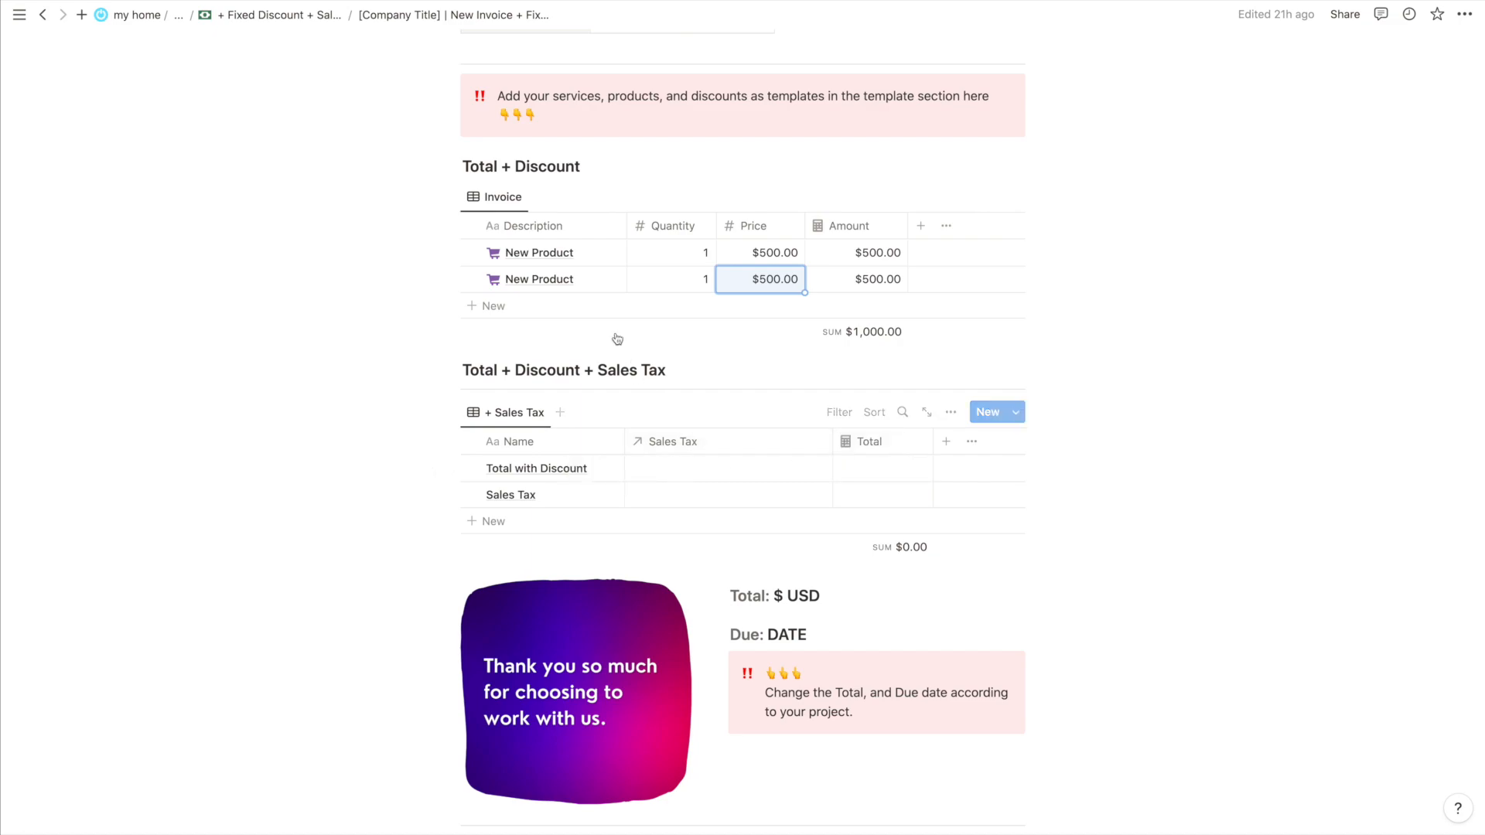
pyautogui.click(1015, 196)
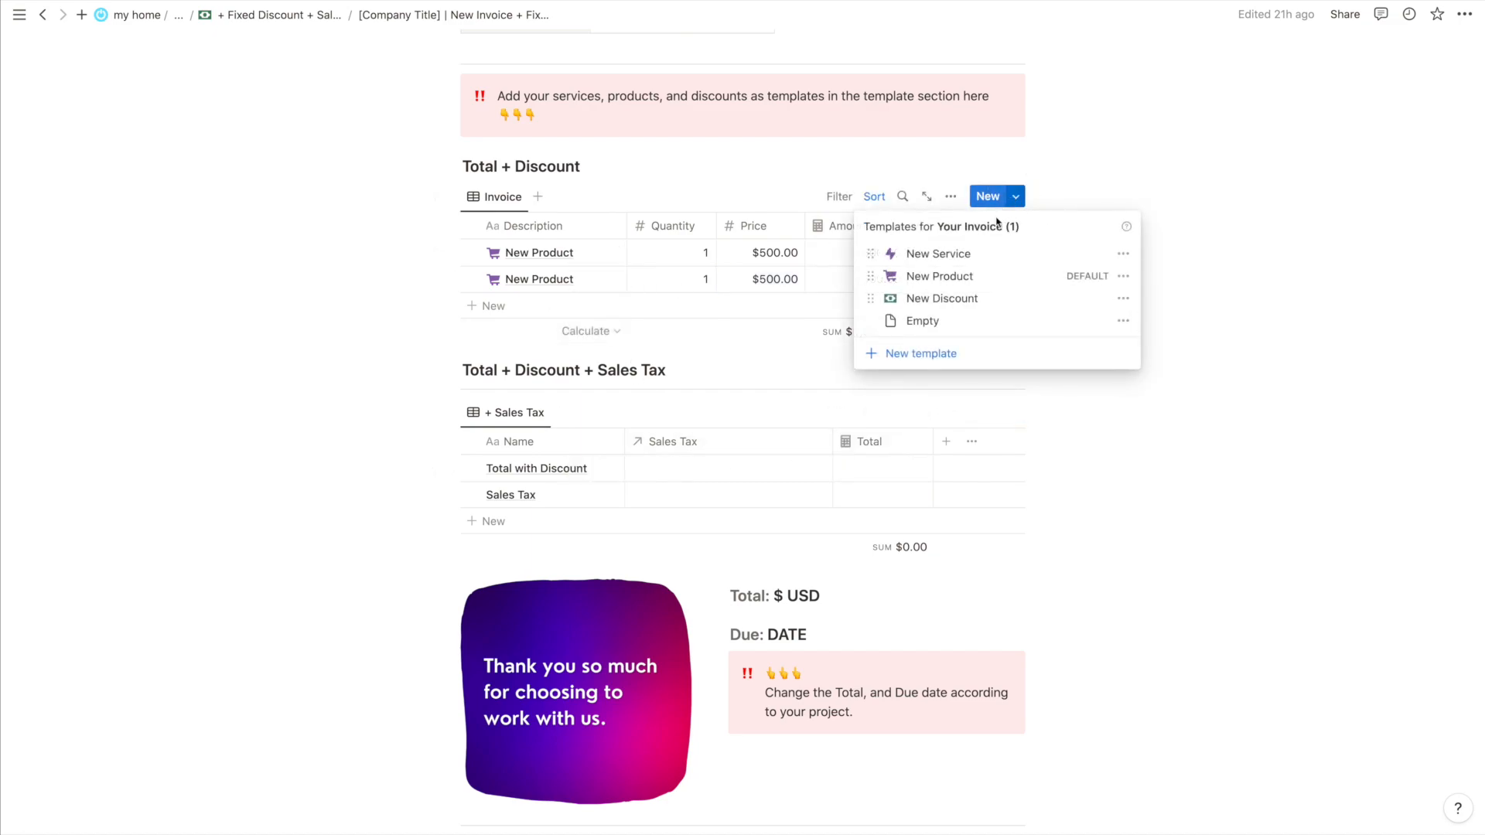
pyautogui.click(938, 299)
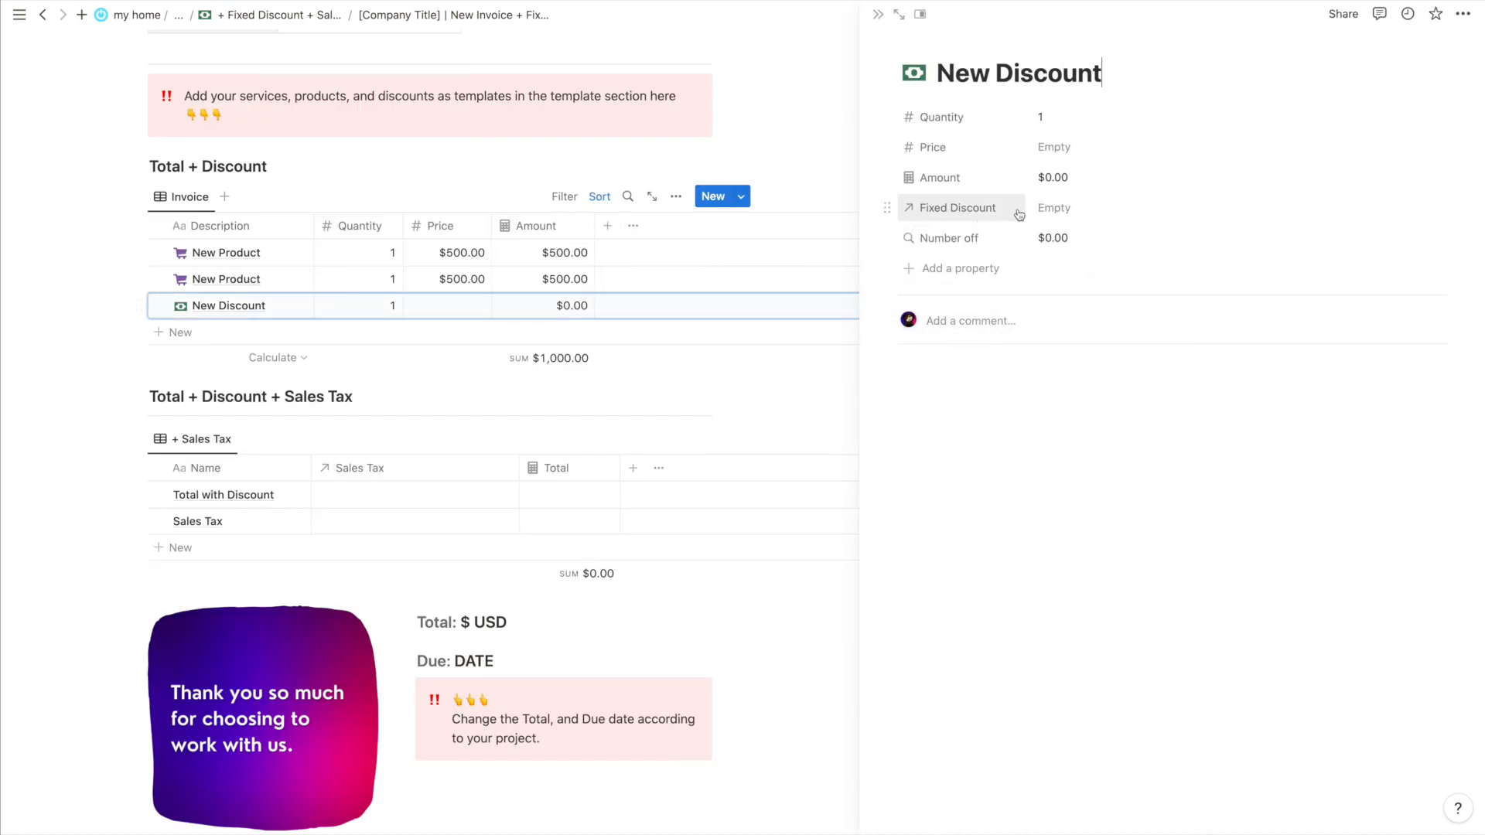
# Link the $100 off fixed discount to the New Discount row and clear the row's Quantity
pyautogui.click(1054, 207)
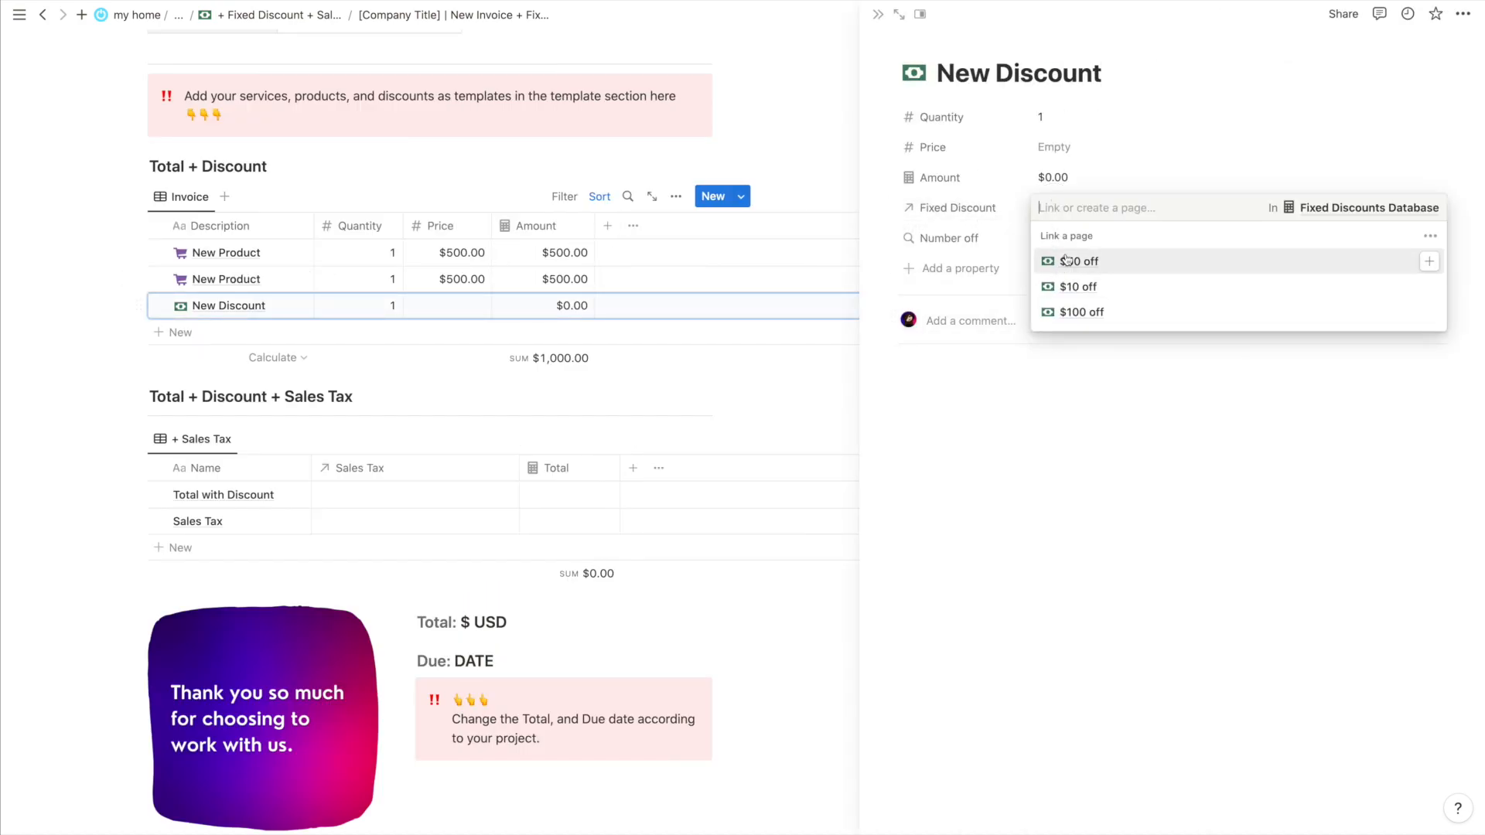
pyautogui.click(1076, 311)
pyautogui.click(891, 420)
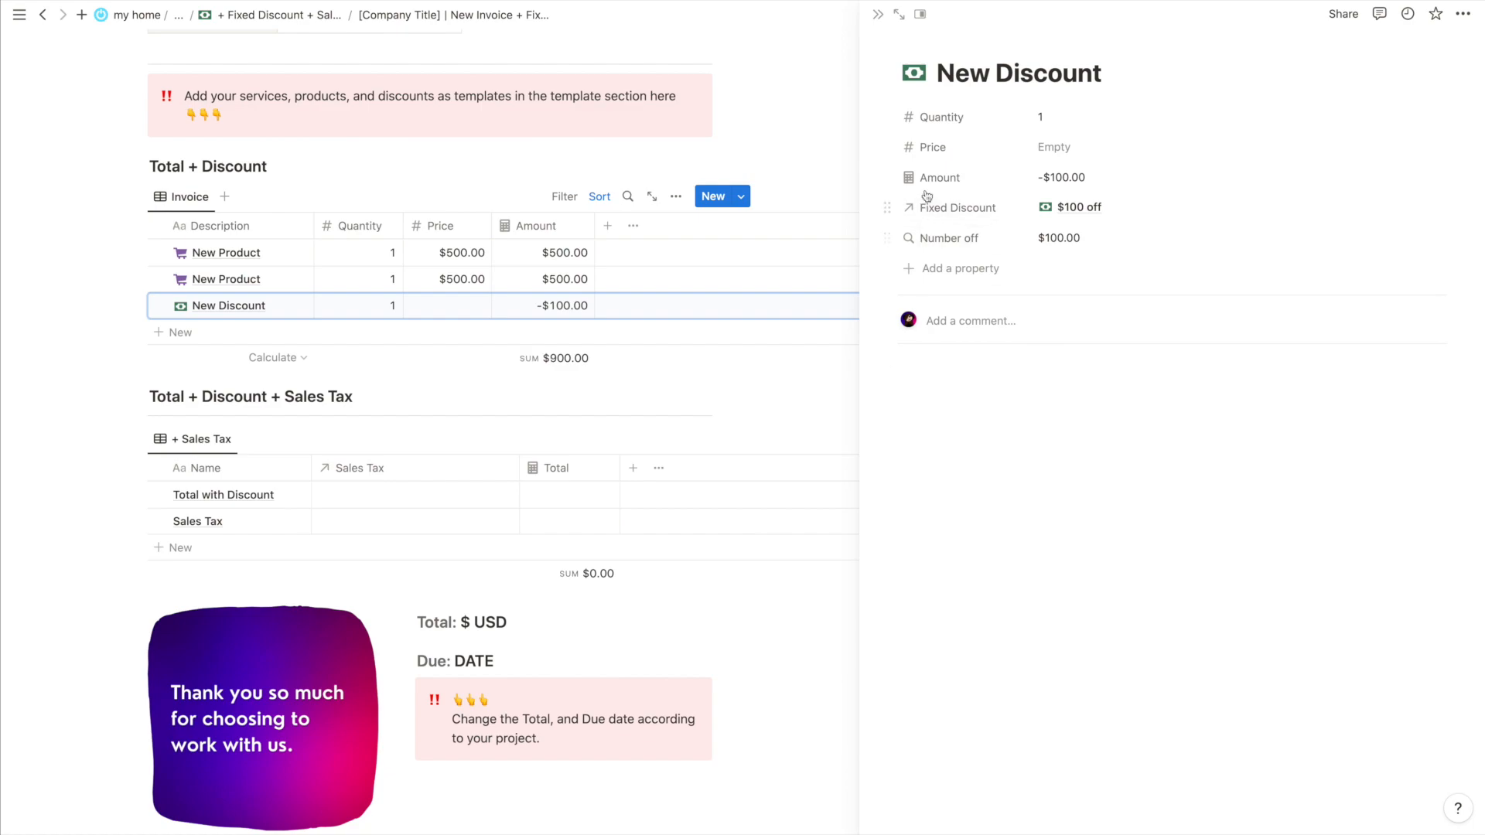
pyautogui.click(878, 14)
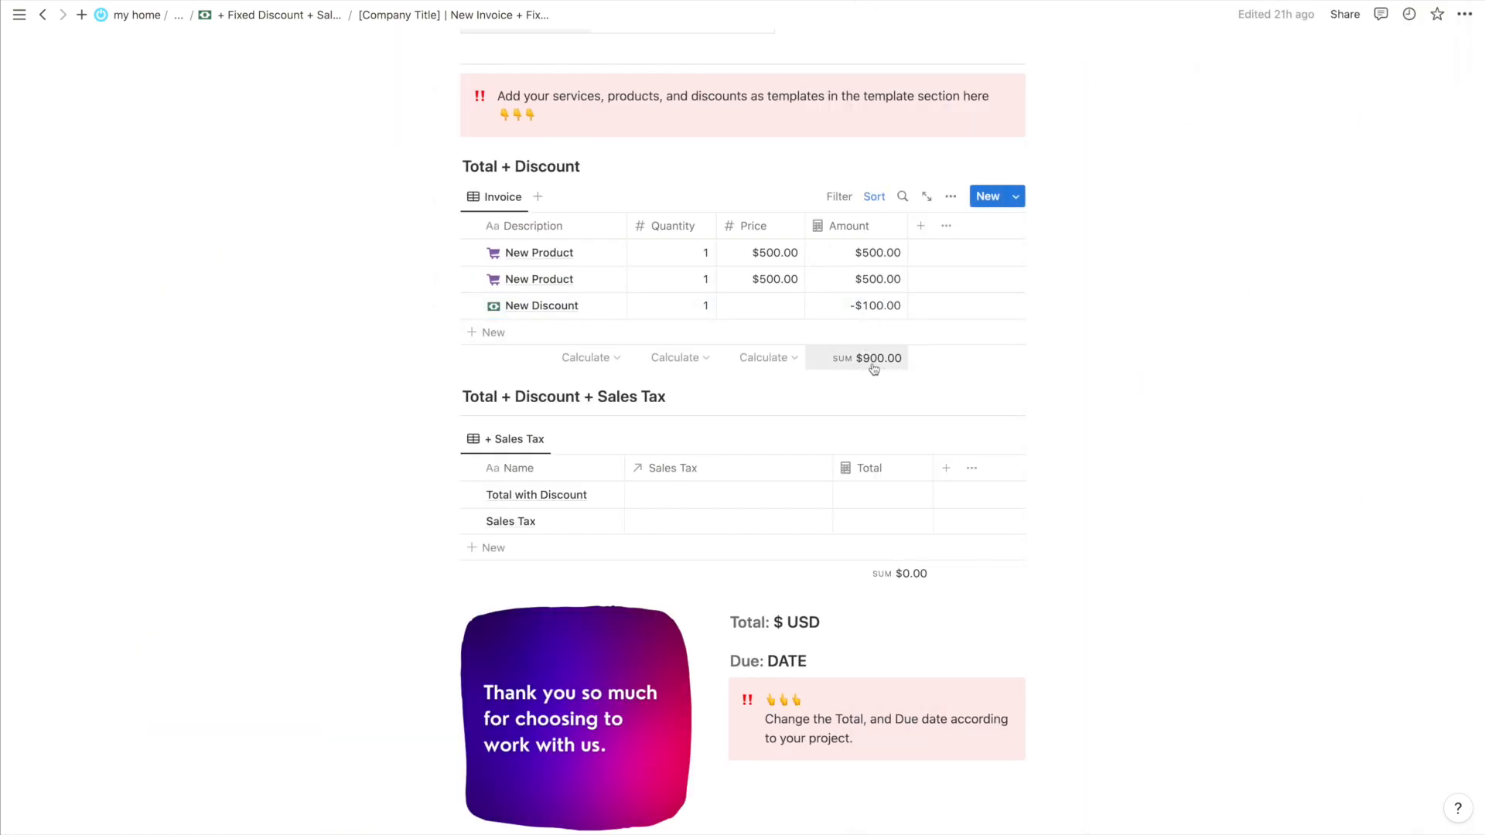
pyautogui.click(708, 306)
pyautogui.click(377, 347)
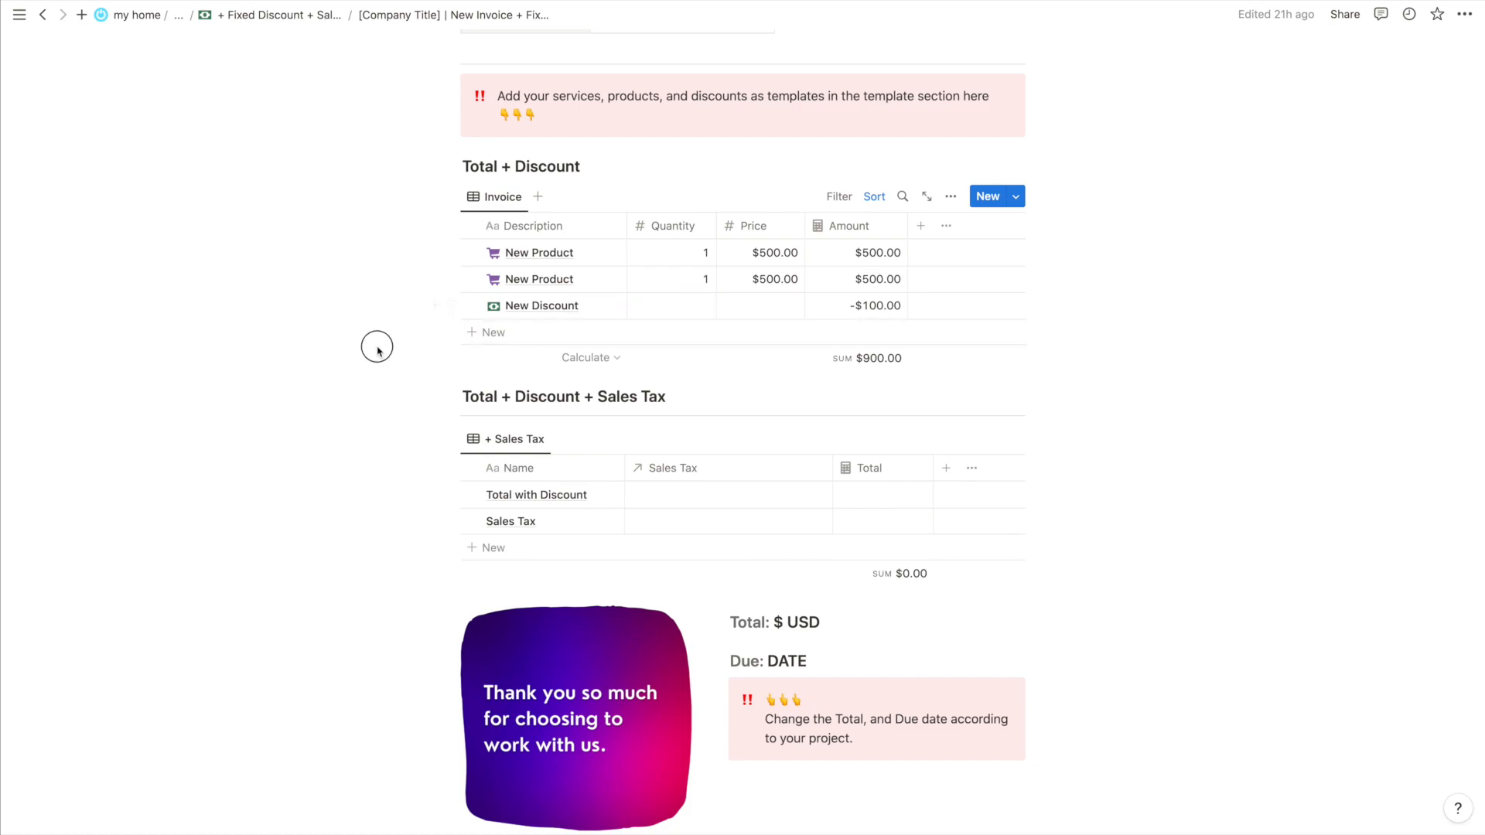
# Set the Previous Total on the Total with Discount row's page to 900 and close the page
pyautogui.scroll(-2, 904, 435)
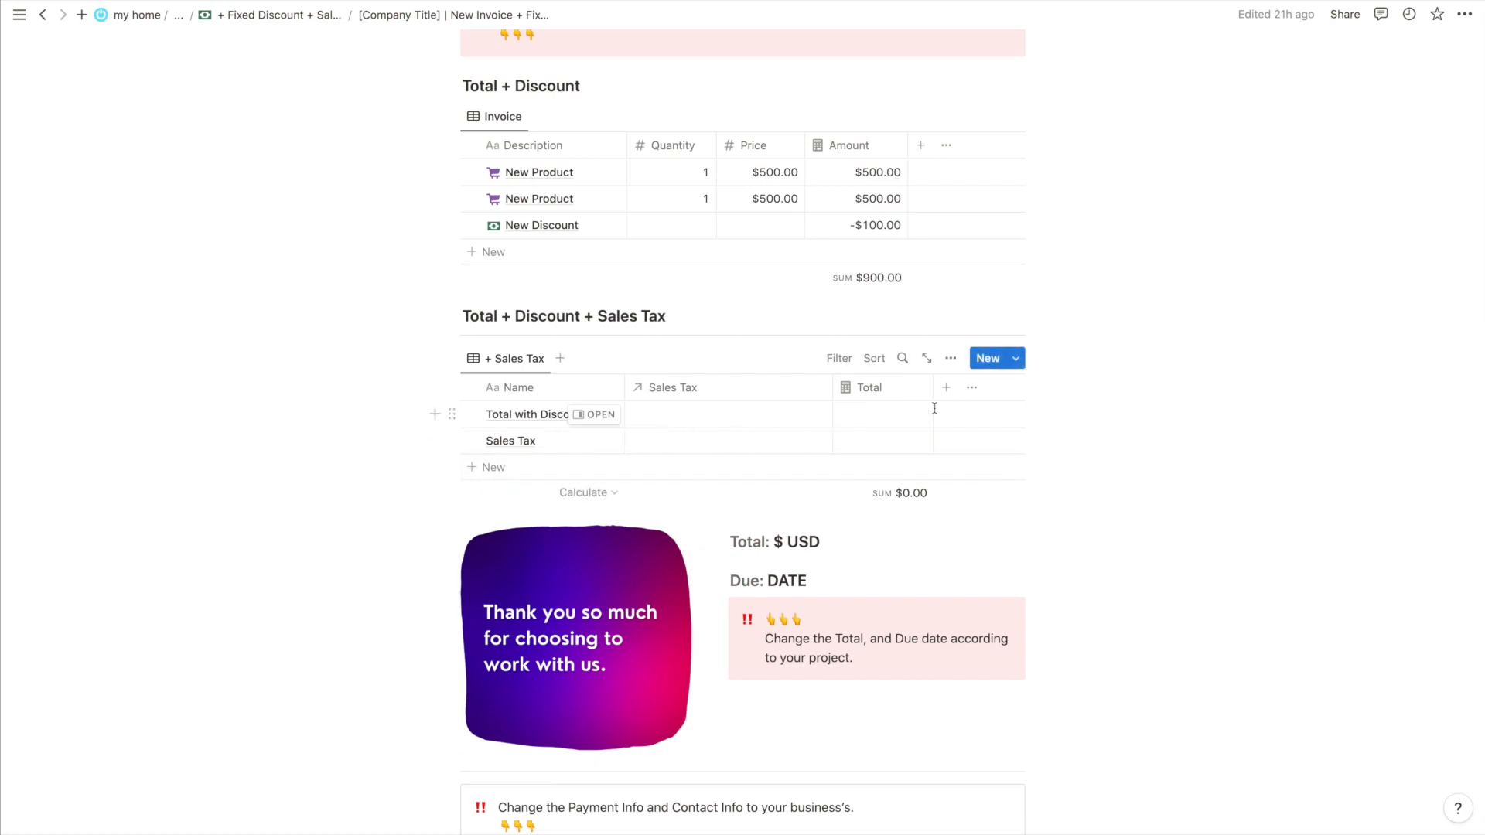
pyautogui.click(601, 416)
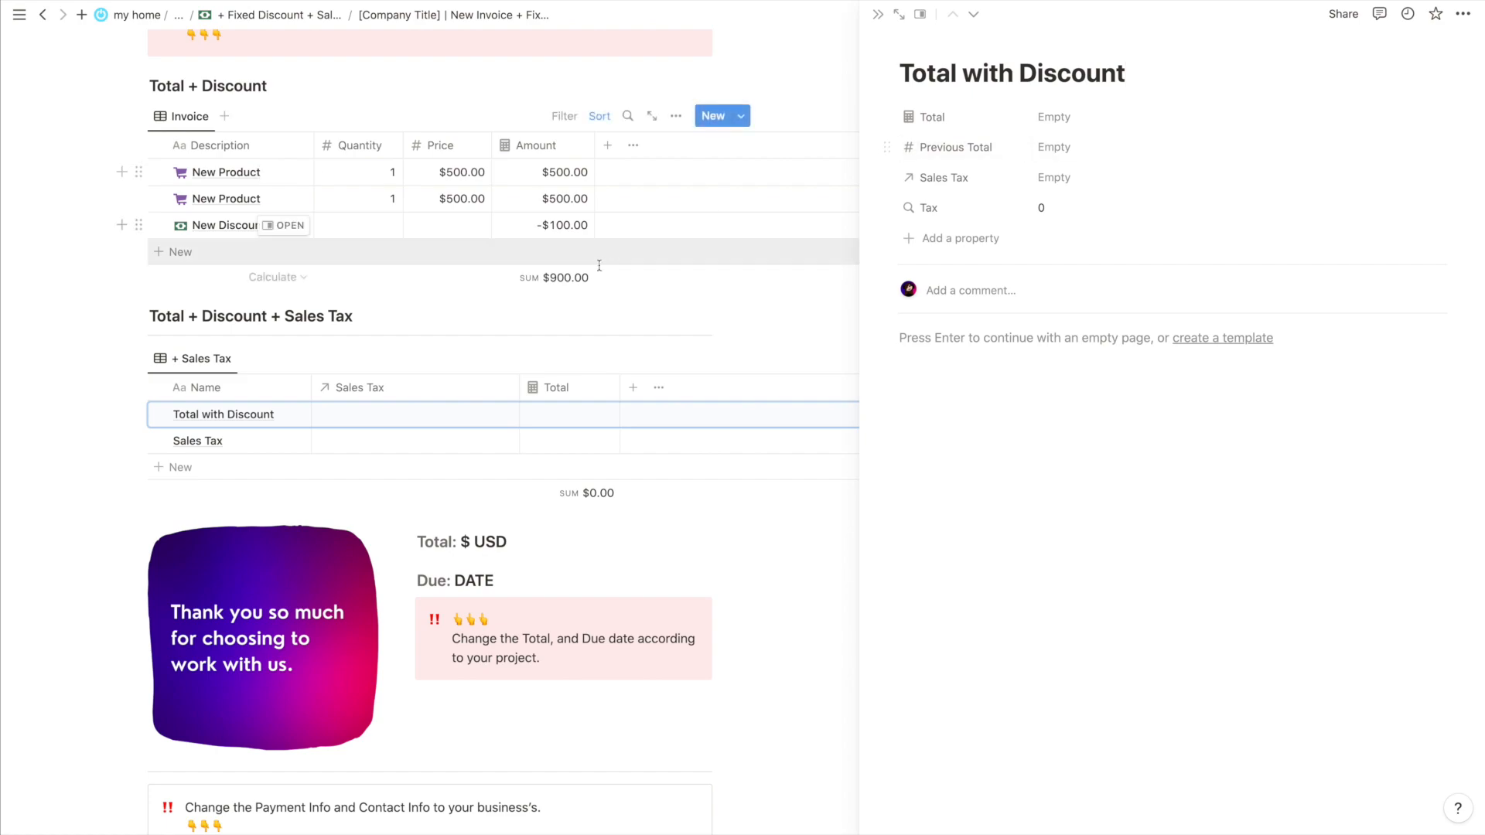
pyautogui.click(1085, 150)
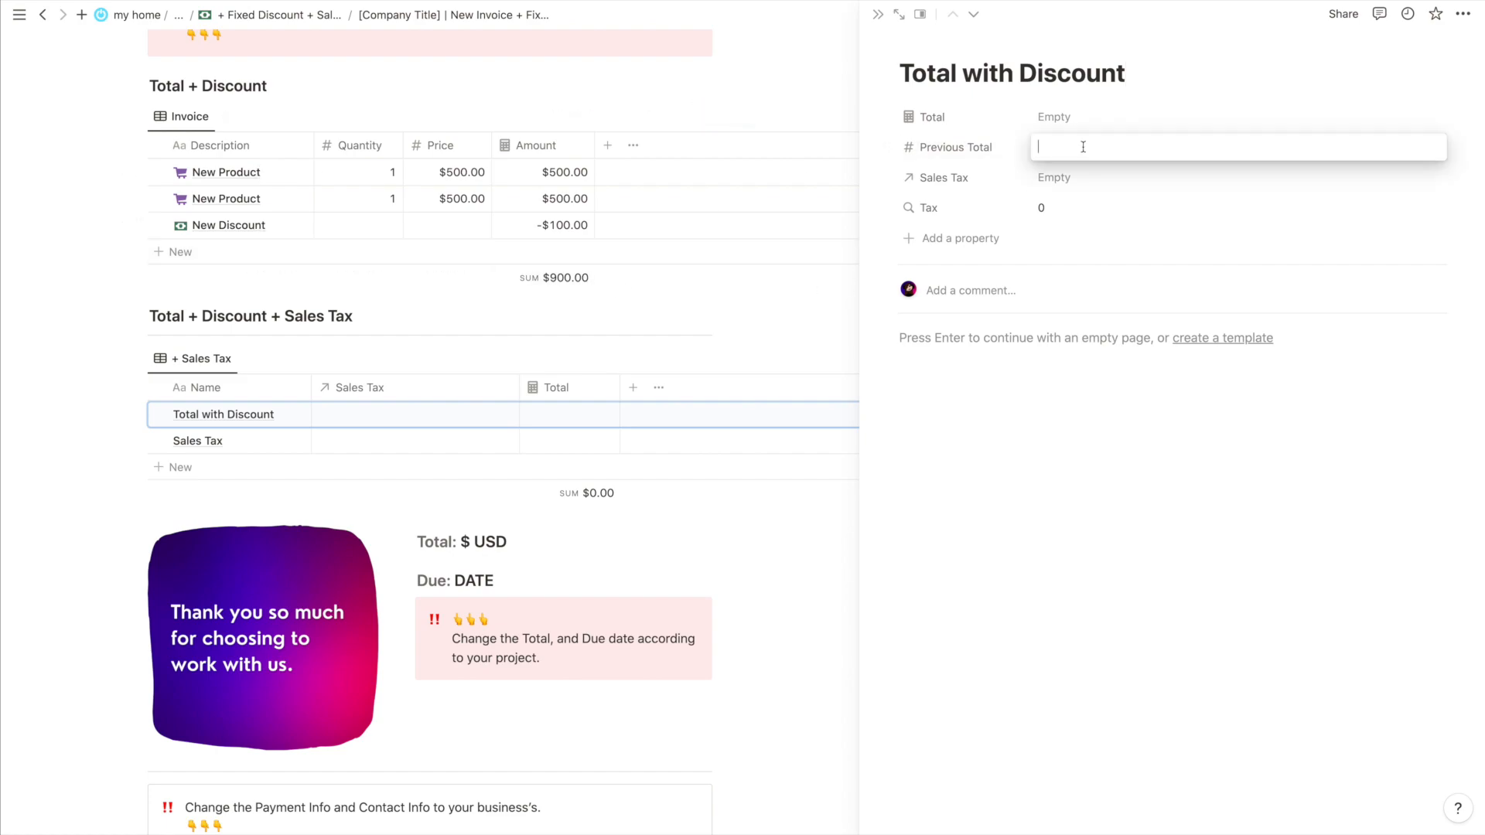
pyautogui.write('900')
pyautogui.press('Return')
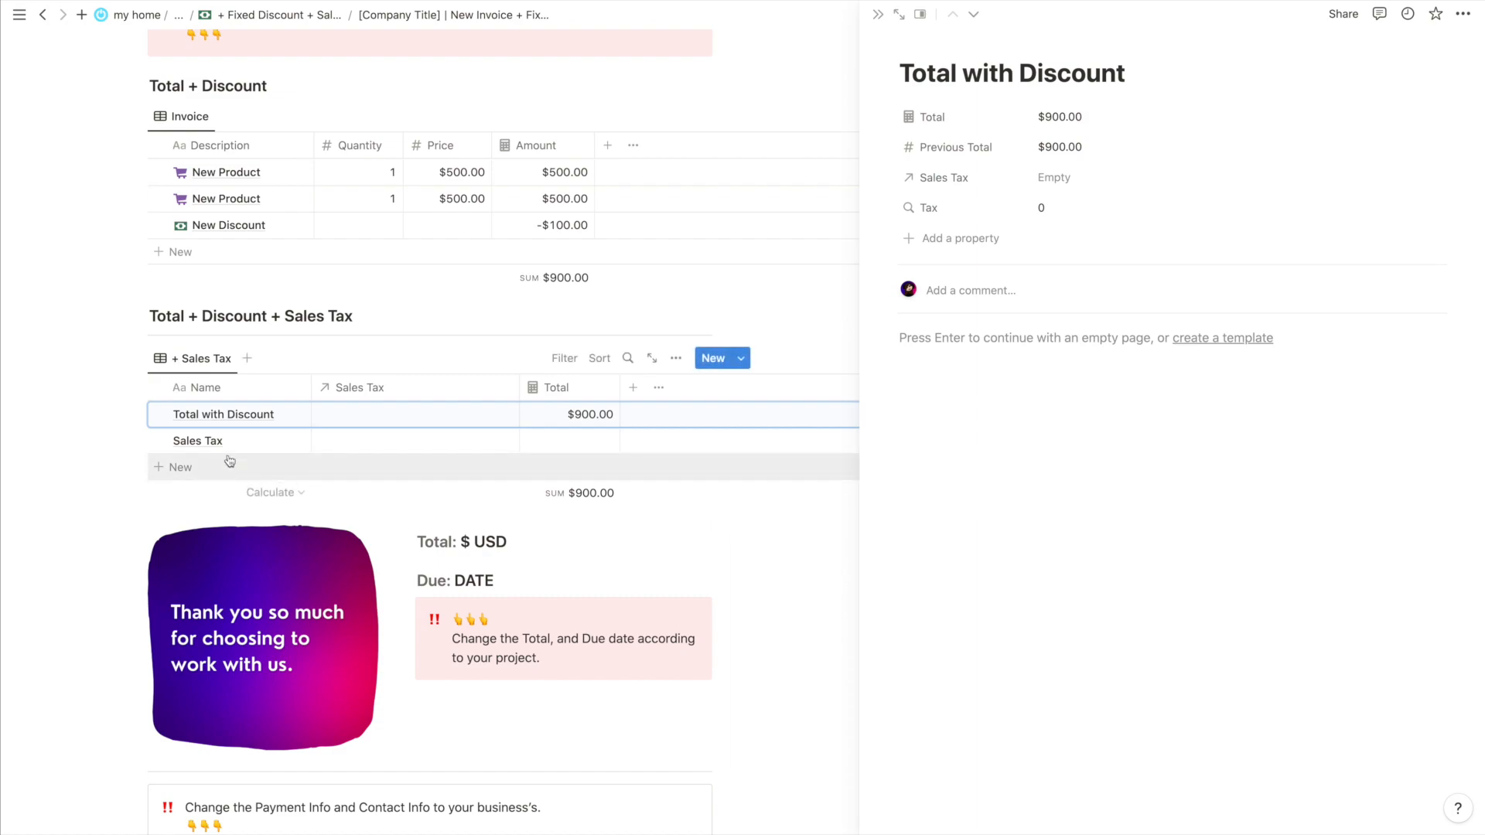
pyautogui.click(878, 14)
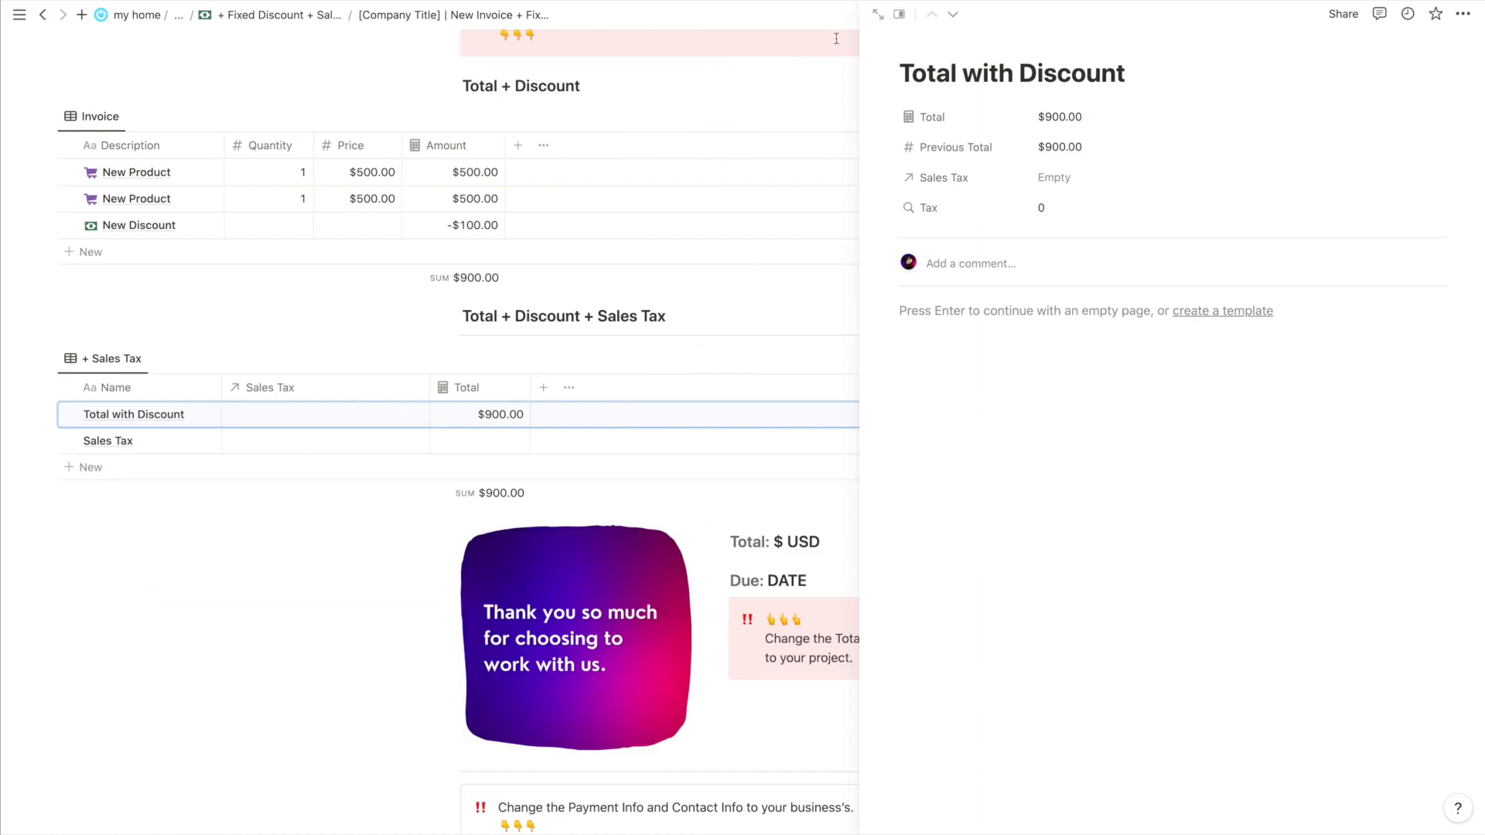
# Link the Sales Tax row to the Va. (b) entry of the Jan 2023 Sales Tax Calculator
pyautogui.click(727, 442)
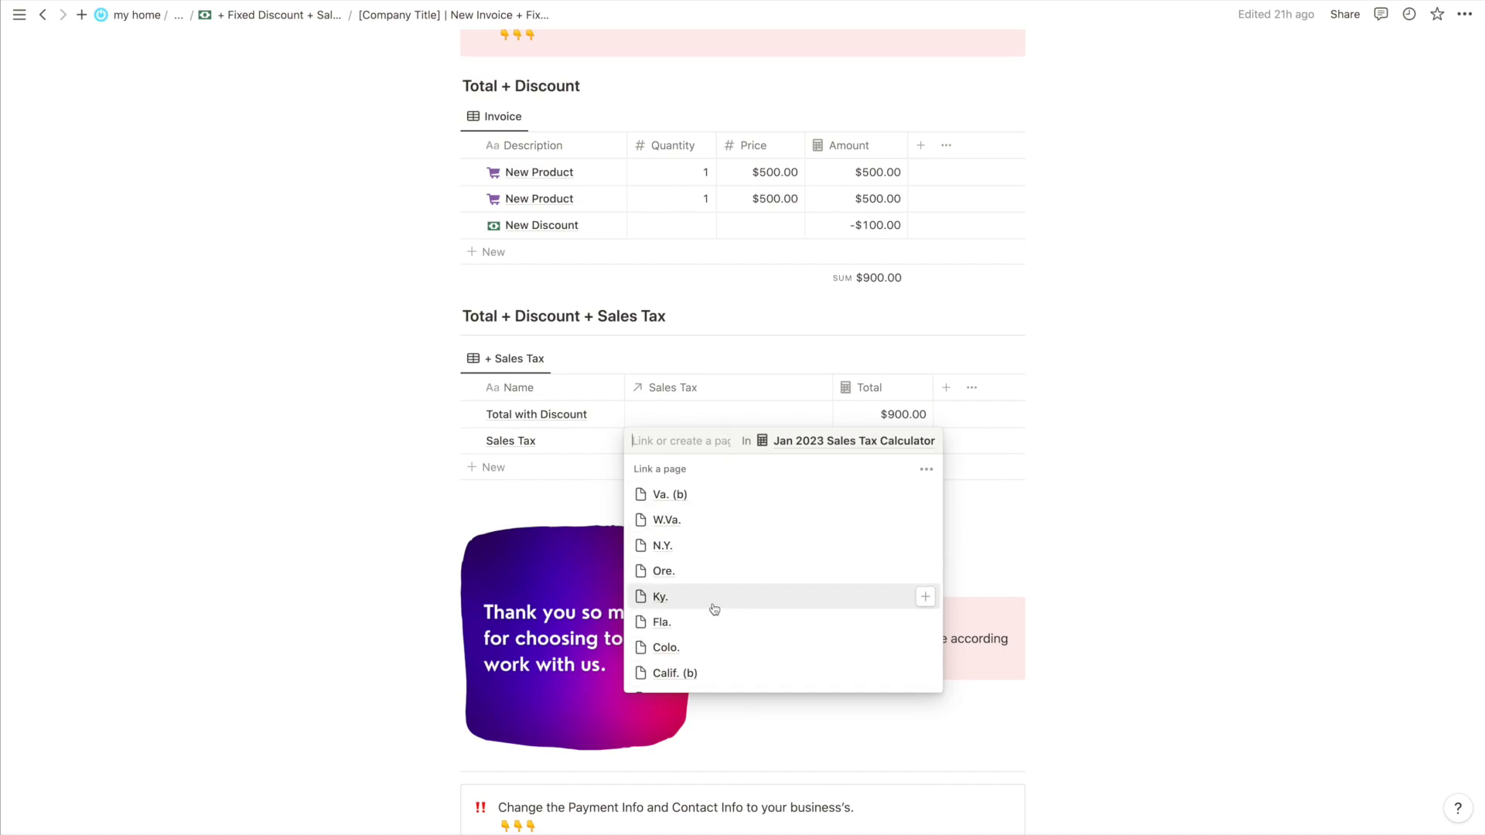
pyautogui.write('Va')
pyautogui.click(683, 493)
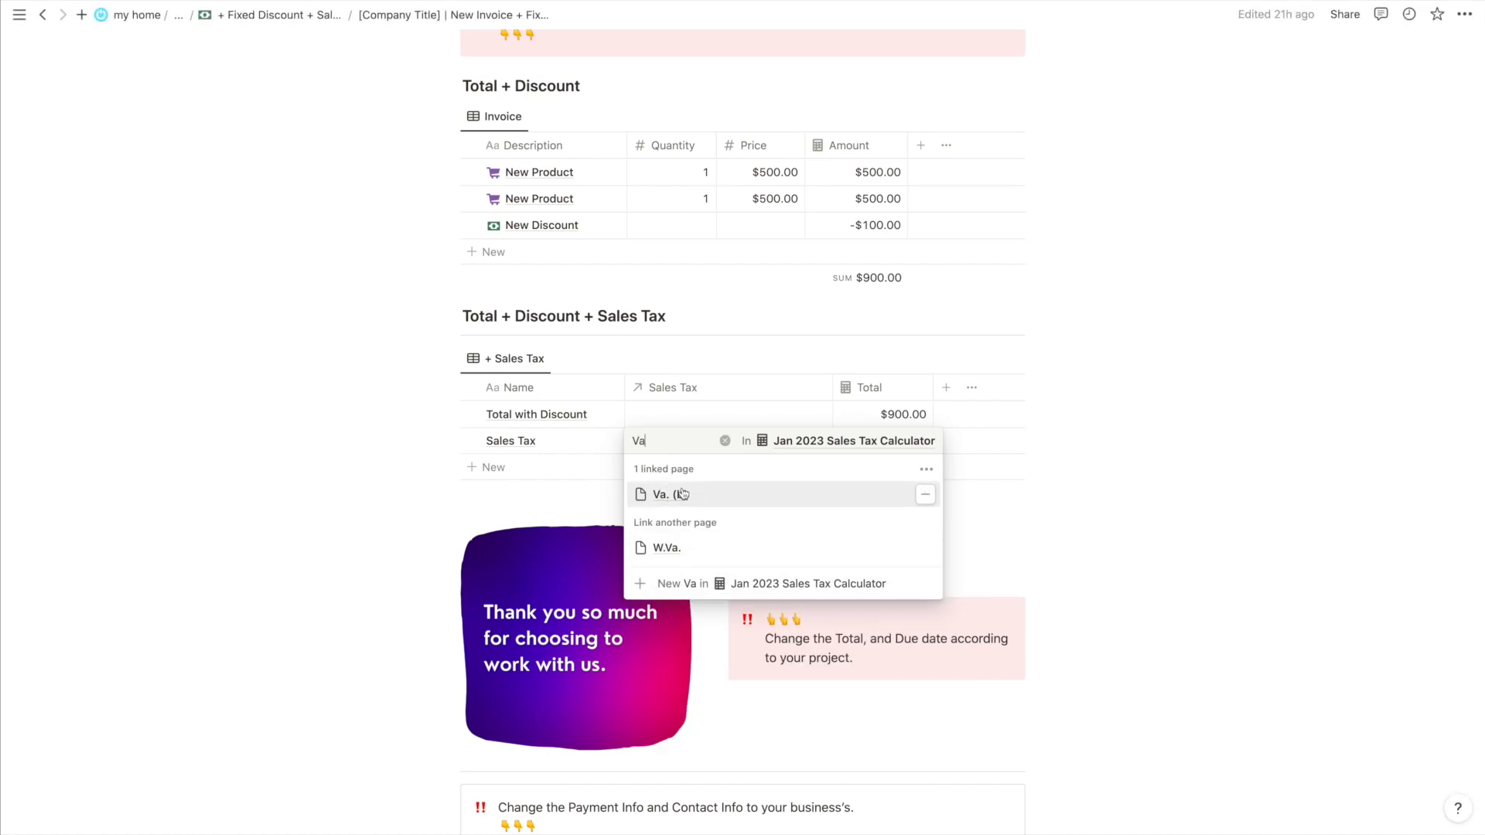
# Set the Previous Total on the Sales Tax row's page to 900 and close the page
pyautogui.click(339, 366)
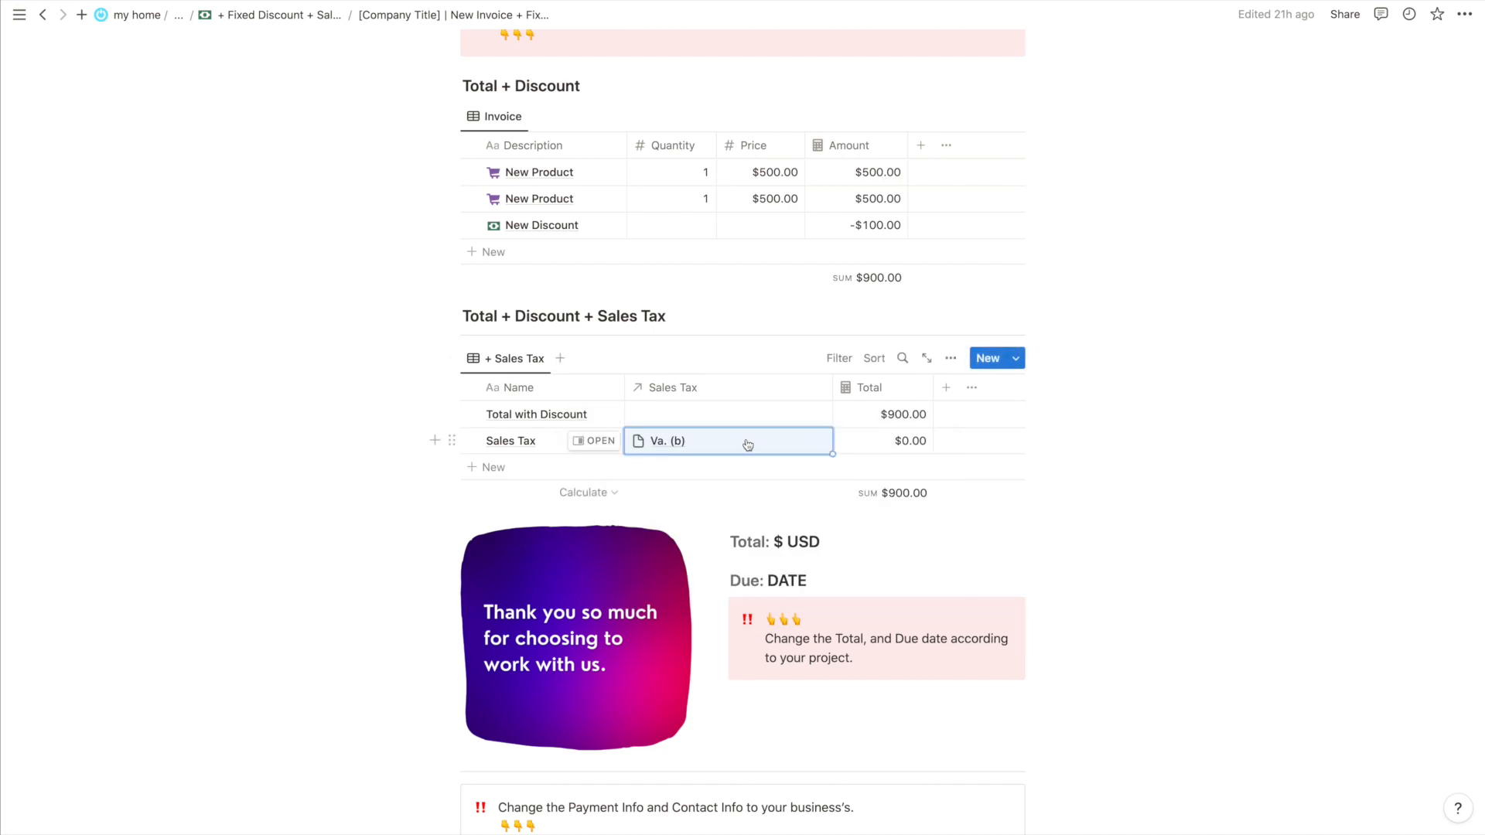
pyautogui.click(611, 447)
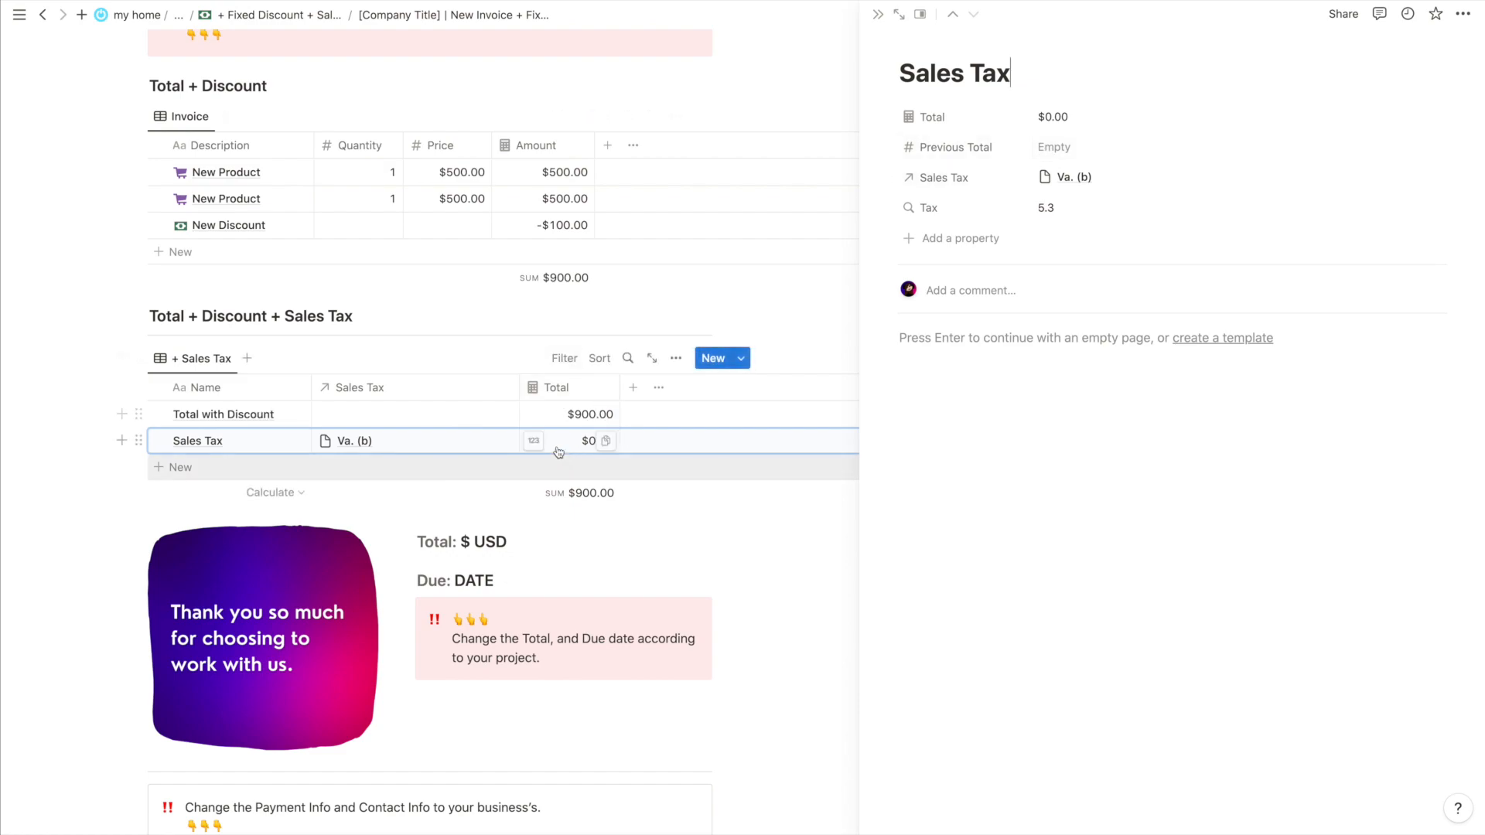
pyautogui.scroll(1, 590, 442)
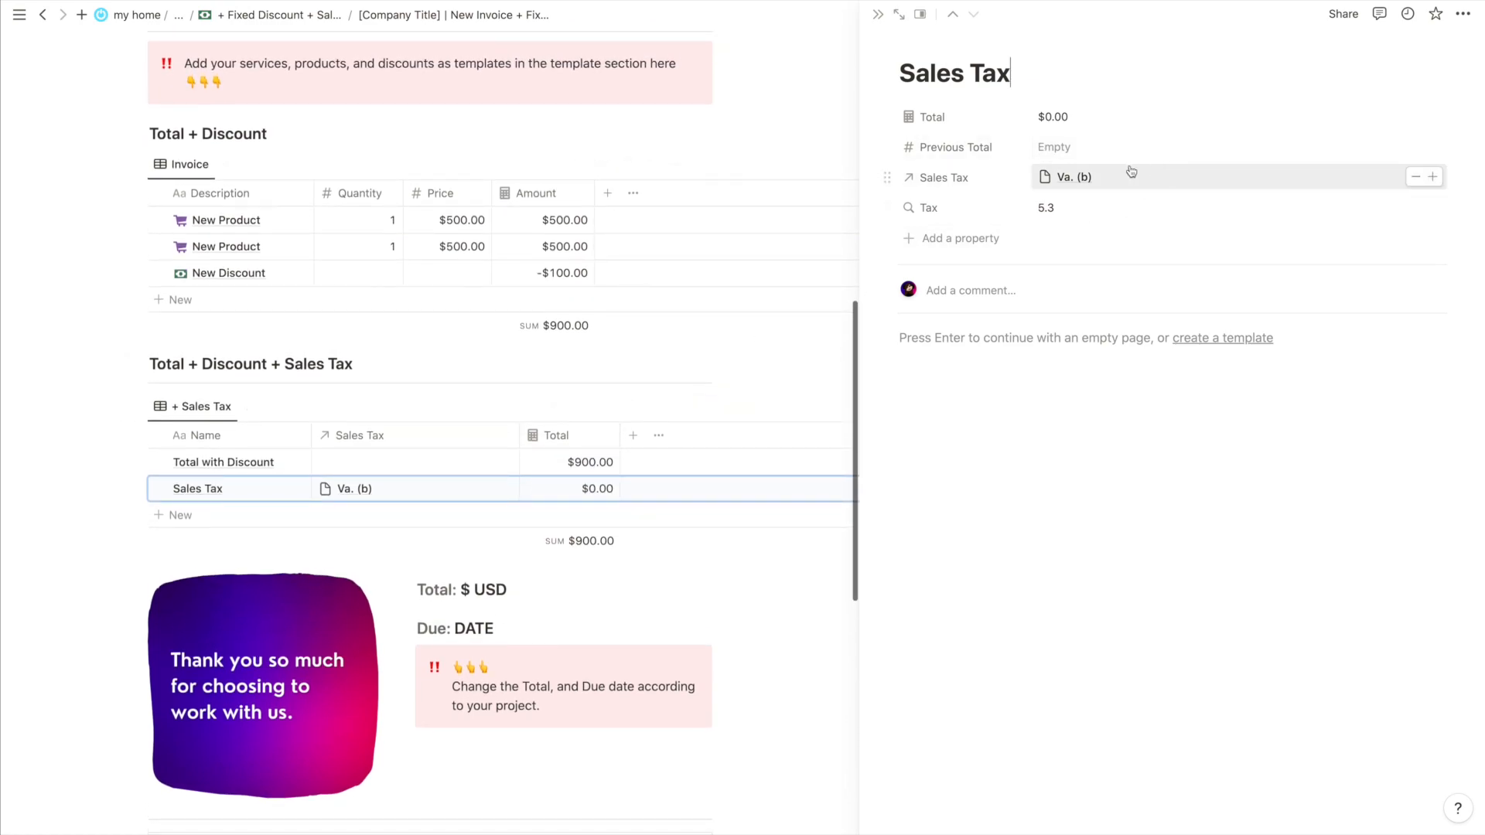
pyautogui.click(1092, 143)
pyautogui.write('900')
pyautogui.press('Return')
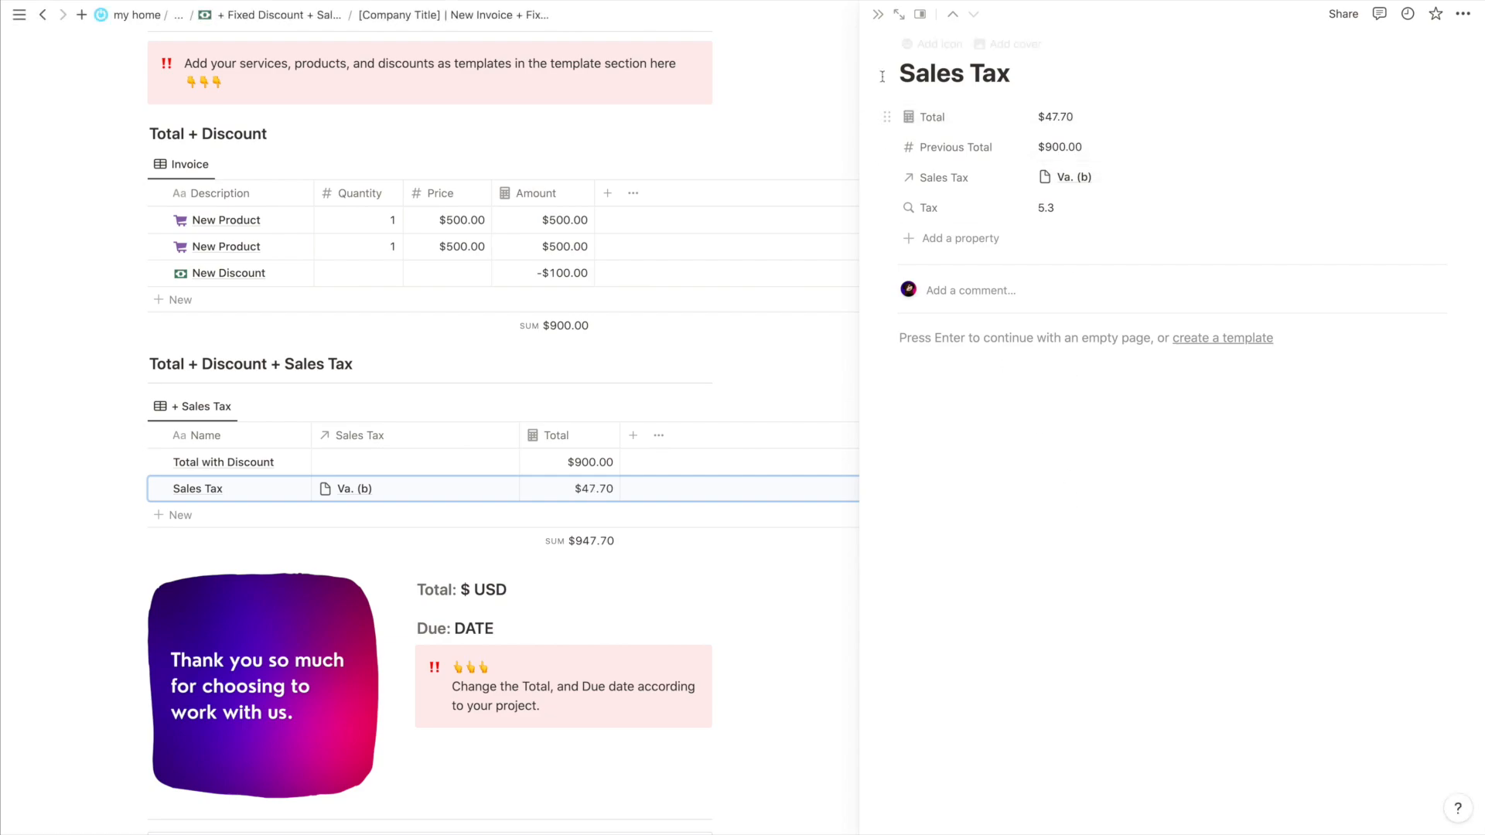
pyautogui.click(878, 17)
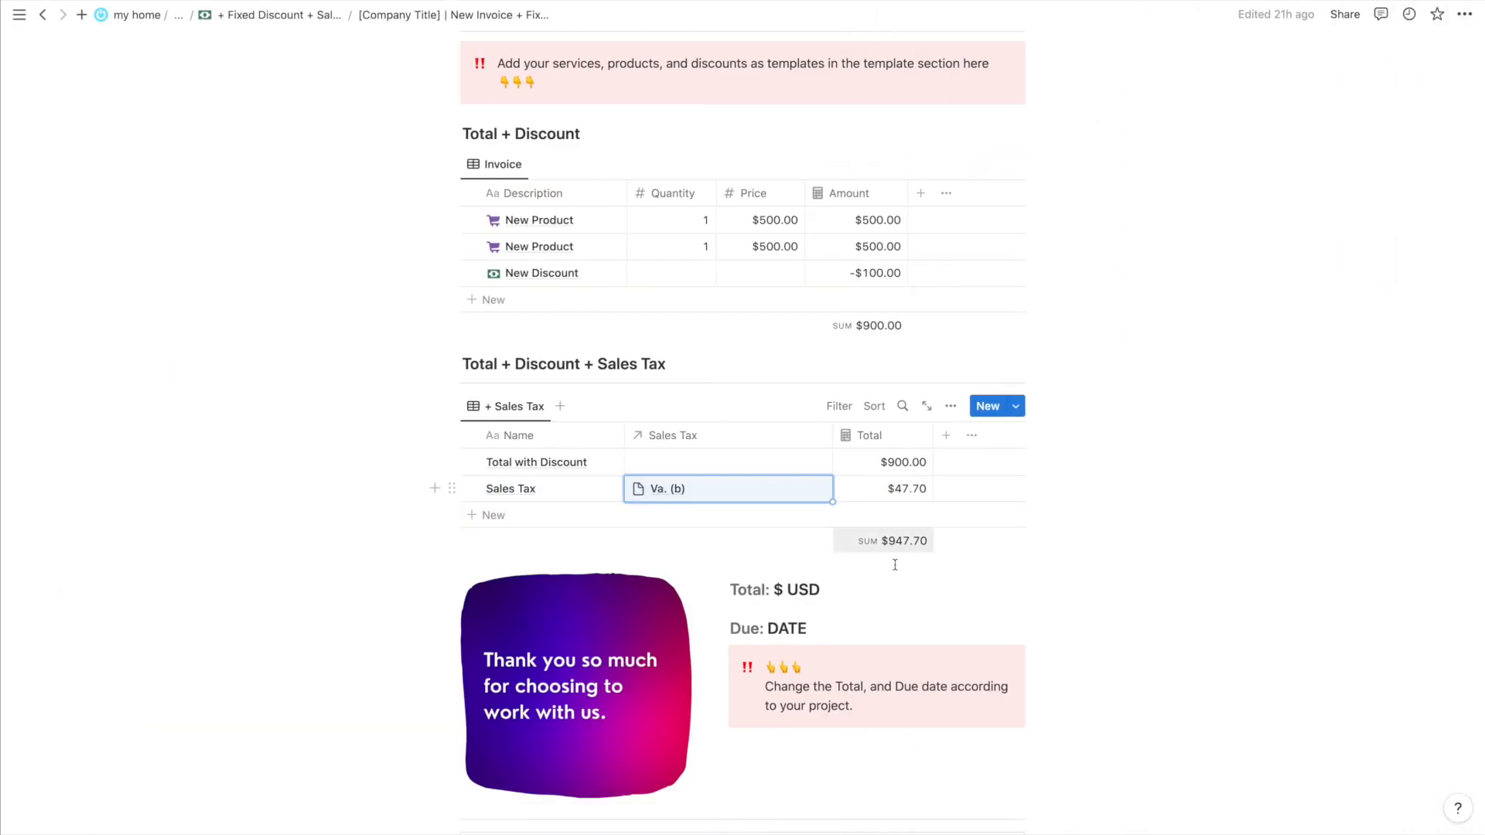
# Enter 947.70 as the USD amount in the invoice's Total line beside the thank-you image
pyautogui.scroll(-1, 894, 567)
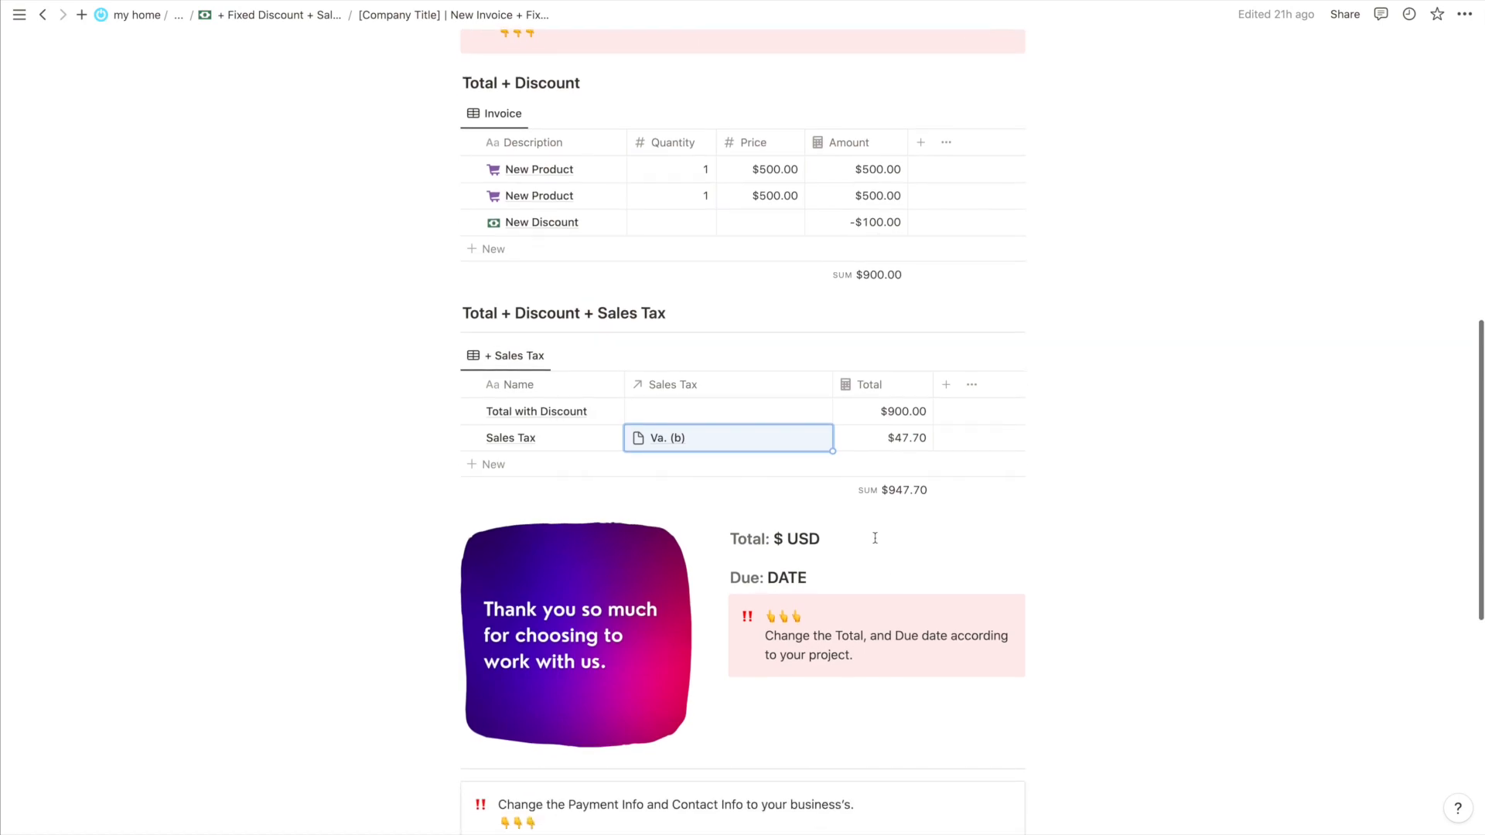
pyautogui.scroll(-1, 754, 433)
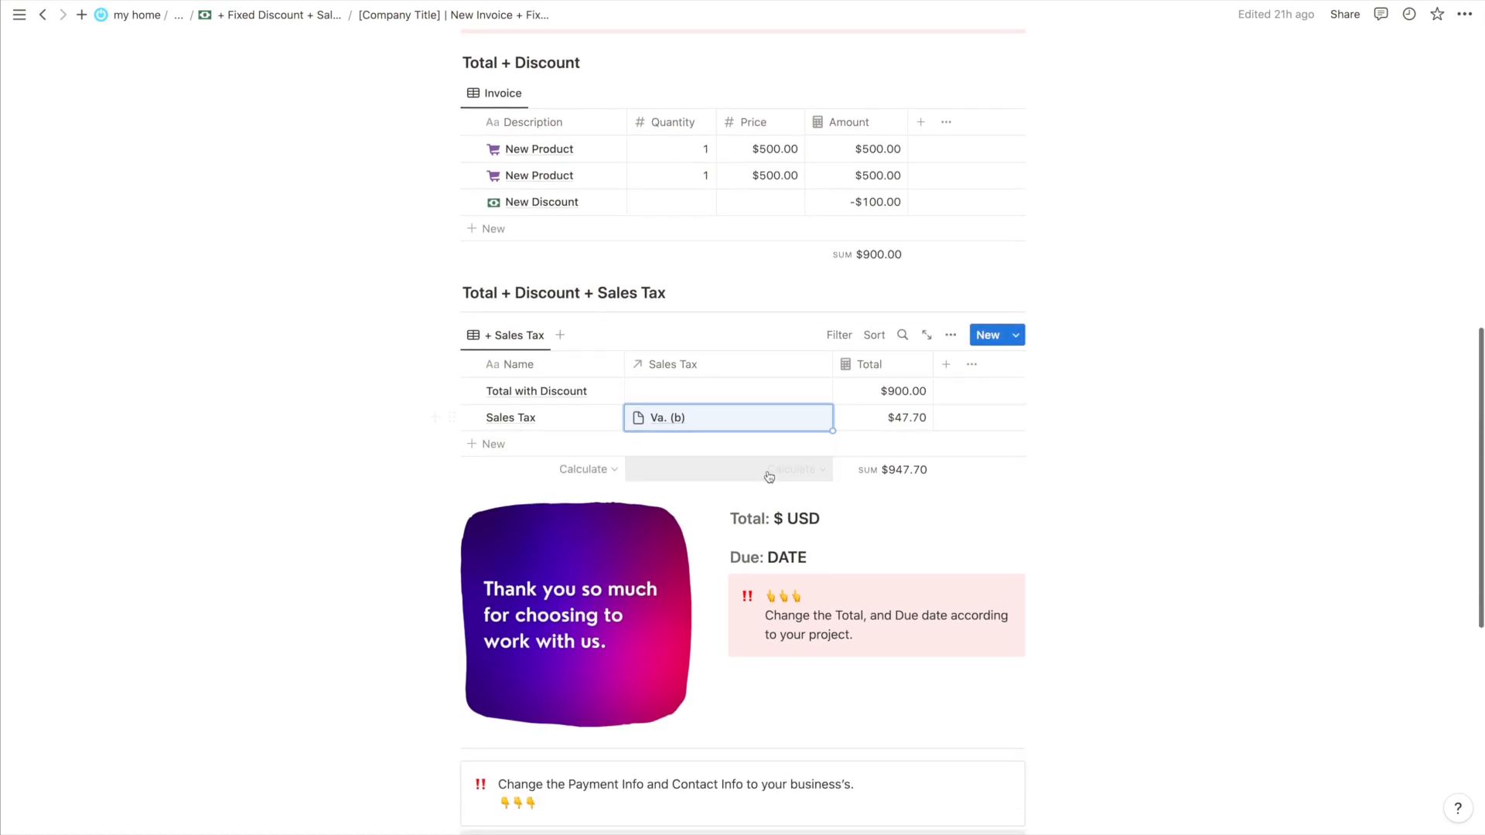
pyautogui.click(782, 516)
pyautogui.write('947')
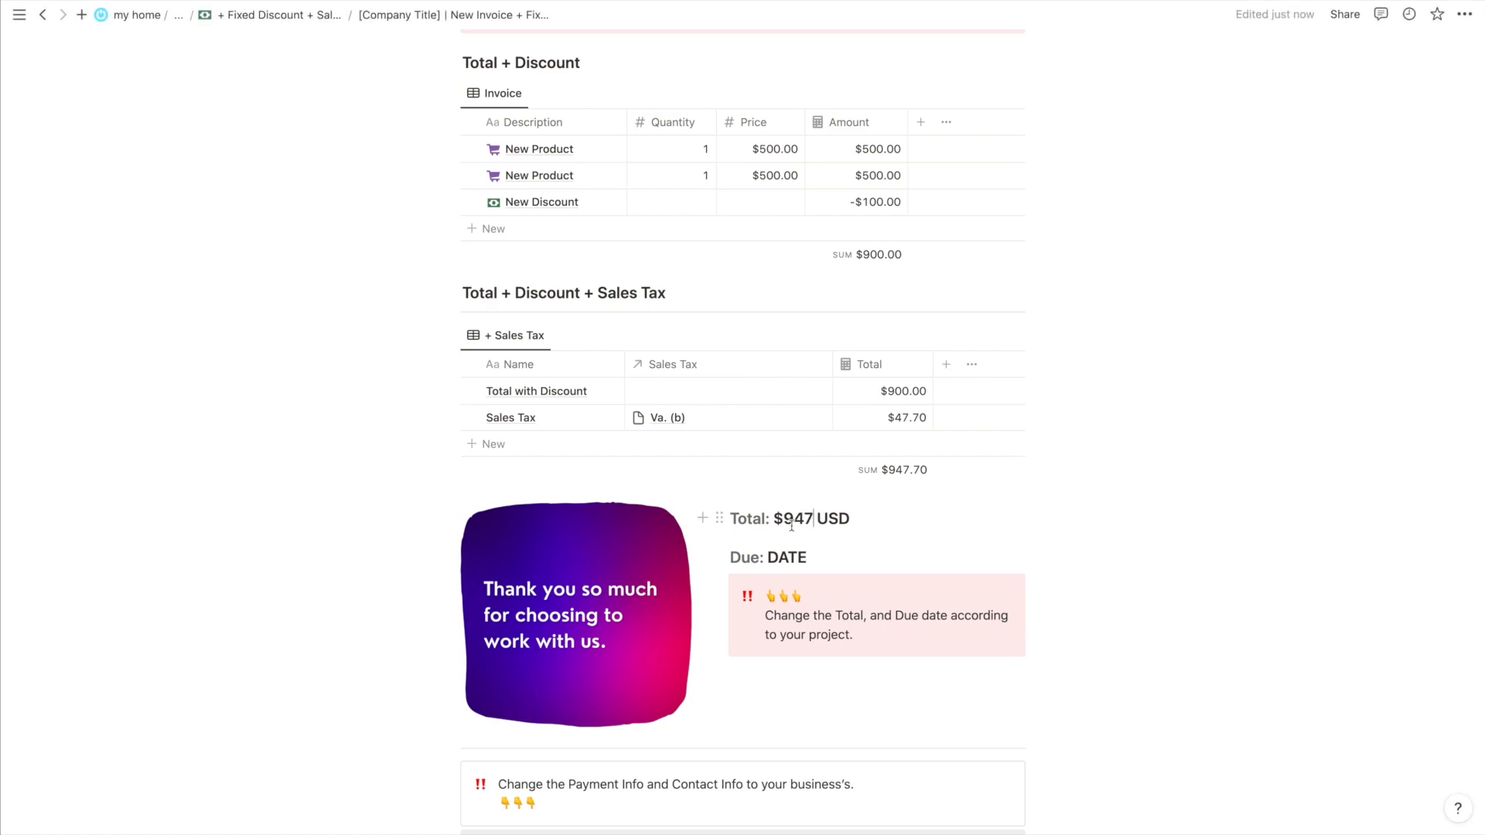
pyautogui.write('.70')
# Return to the main template page and open the + Percent Discount + Sales Tax invoice from the Invoices list
pyautogui.scroll(-4, 852, 544)
pyautogui.scroll(11, 854, 542)
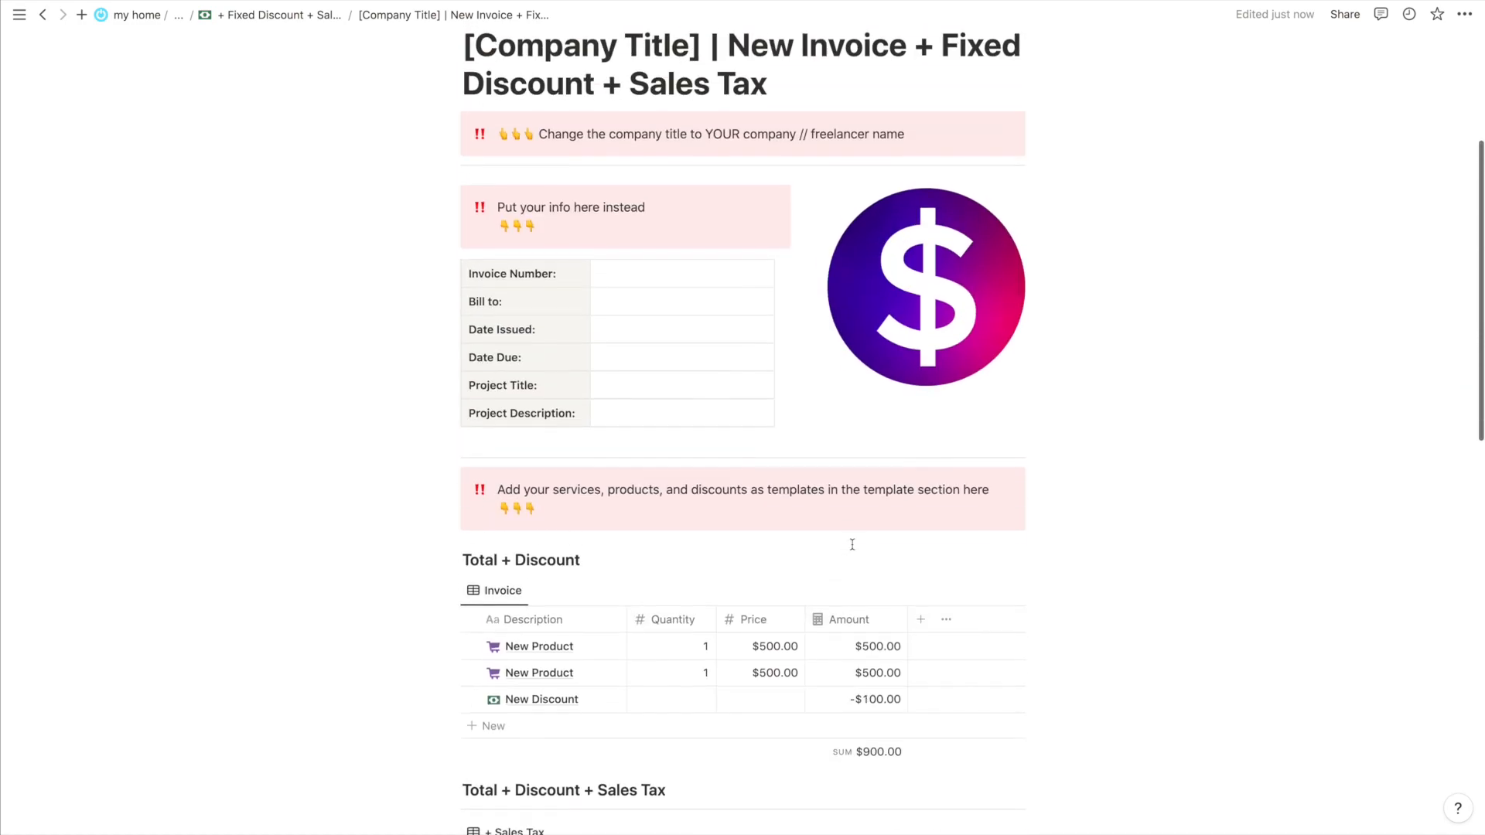
pyautogui.click(271, 14)
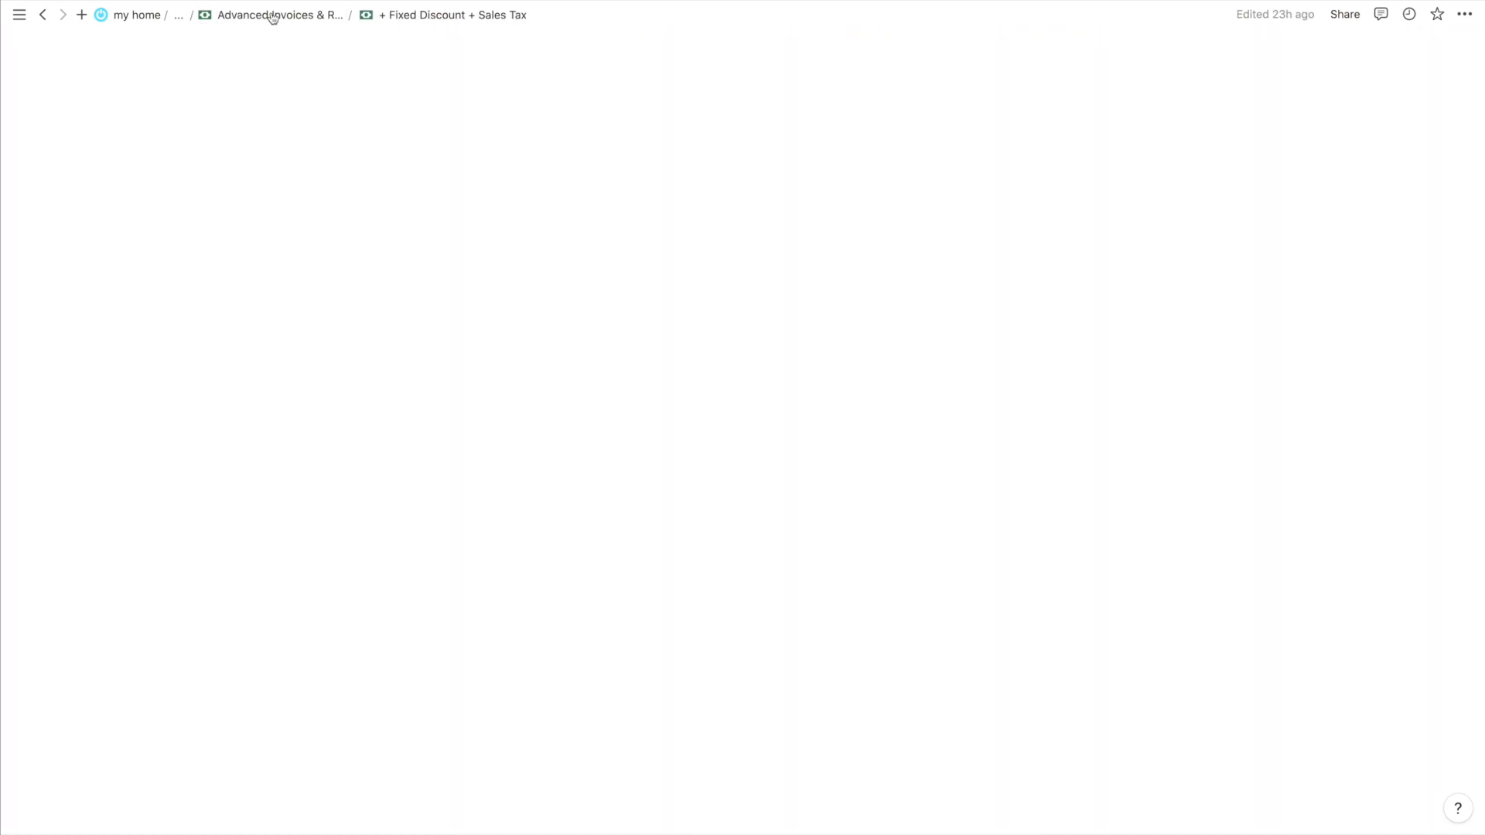
pyautogui.click(273, 15)
pyautogui.click(274, 23)
pyautogui.scroll(-5, 608, 618)
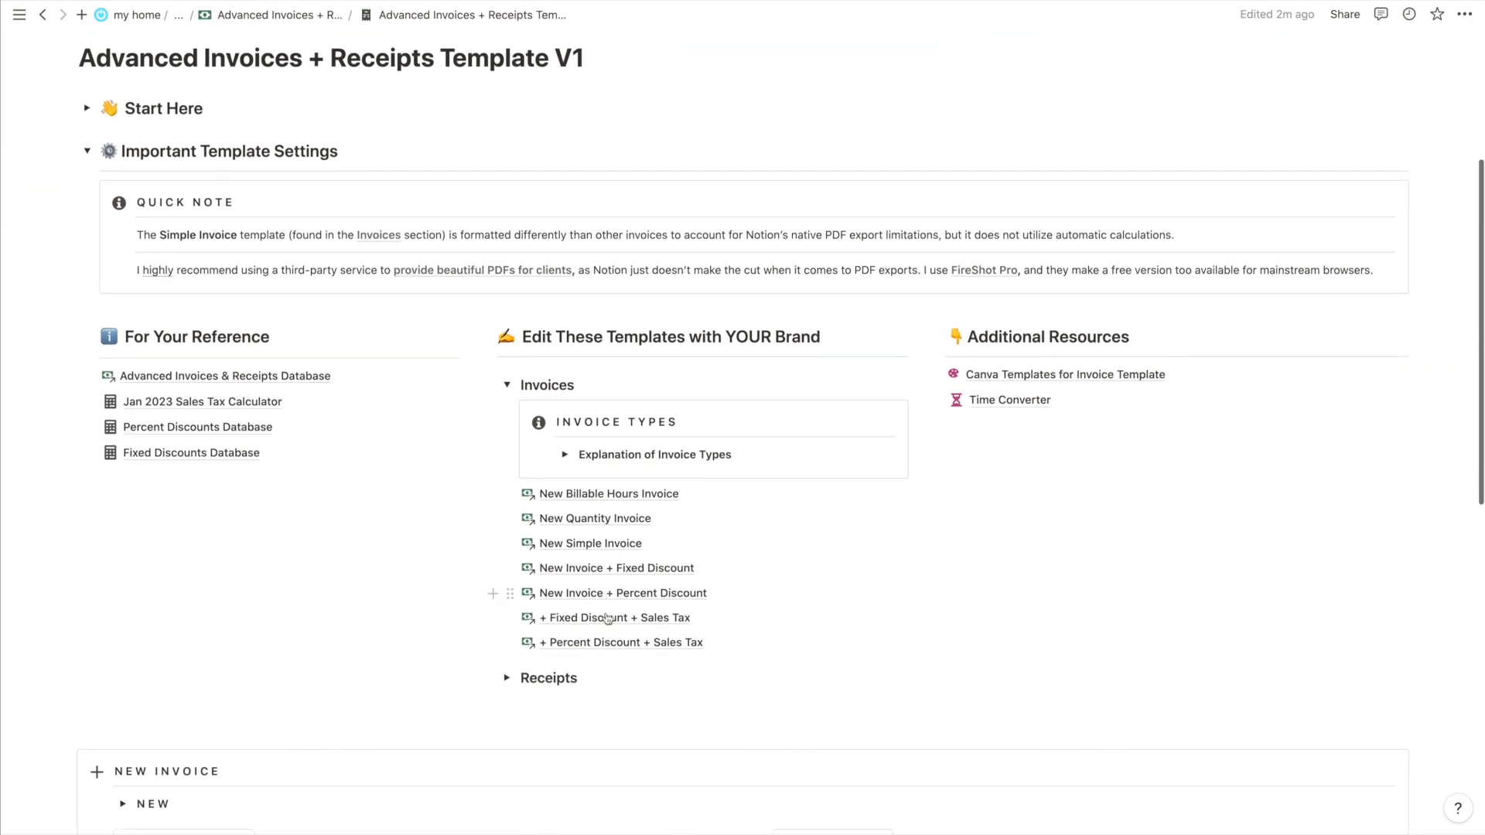
pyautogui.click(643, 647)
pyautogui.scroll(-10, 645, 647)
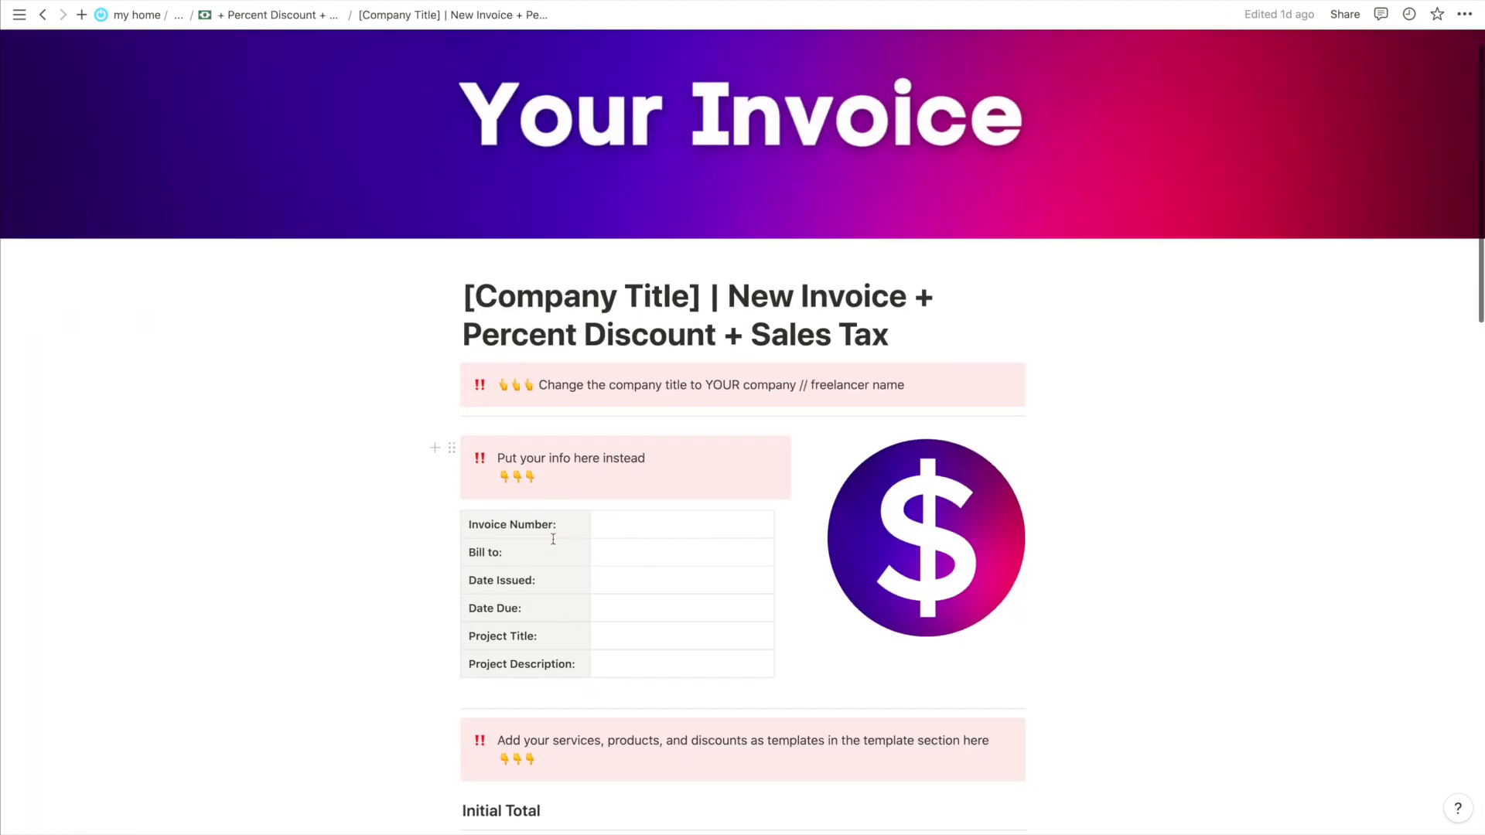
# Add two New Product rows to the Initial Total table and set the Price of each to 500
pyautogui.scroll(-10, 554, 547)
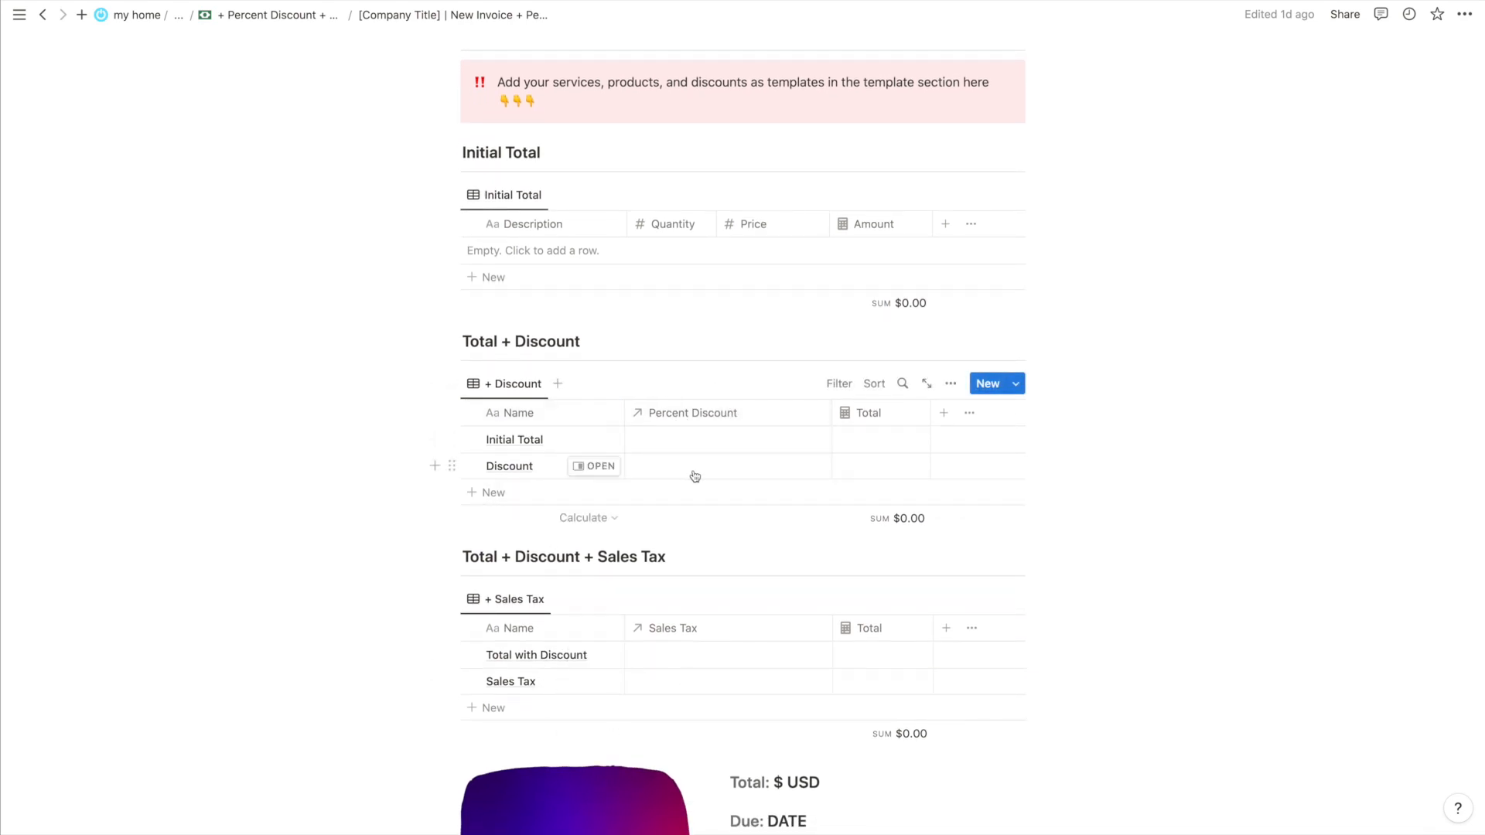
pyautogui.click(492, 276)
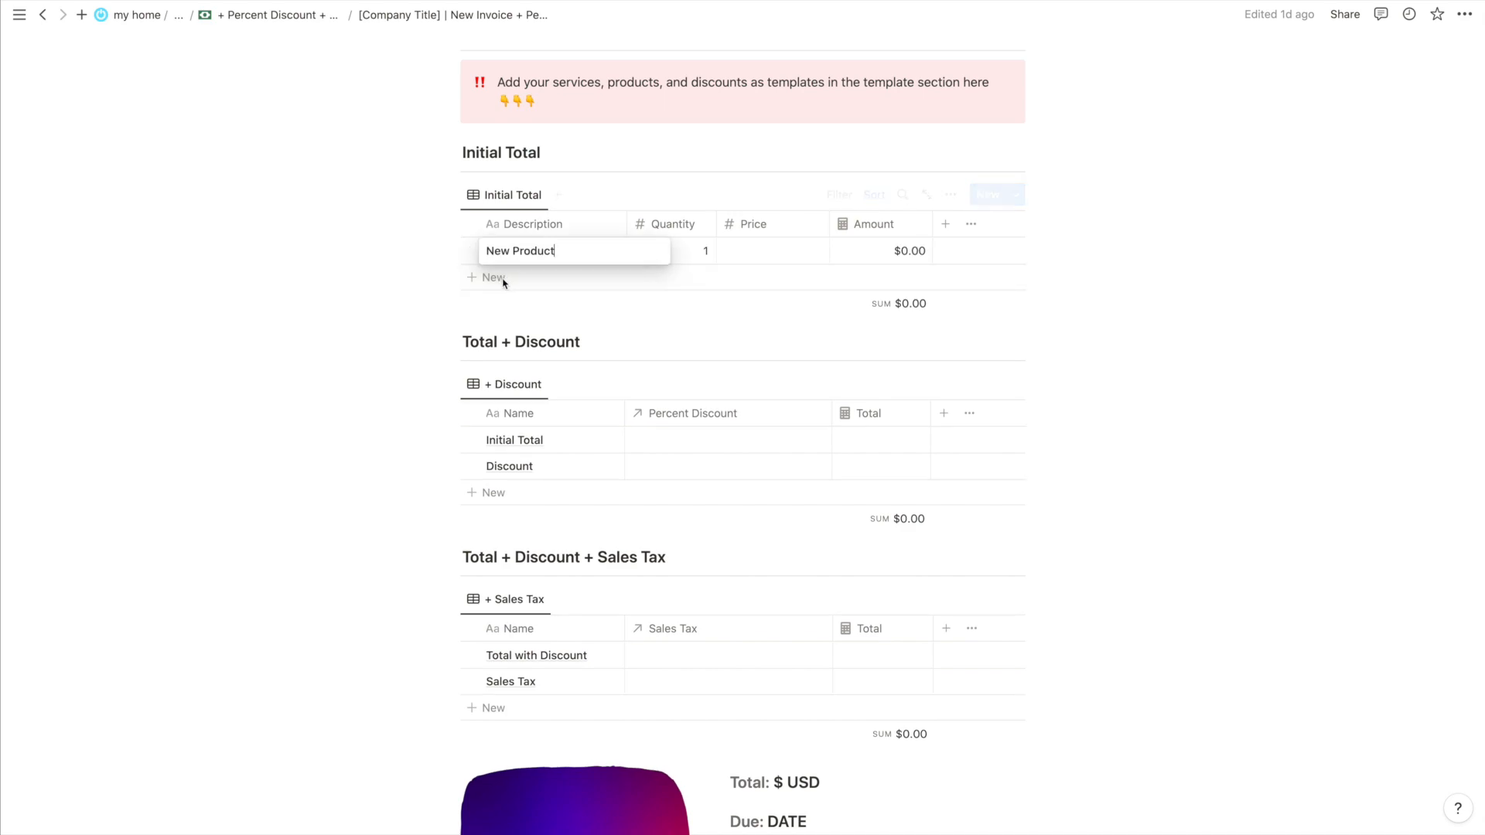
pyautogui.click(499, 277)
pyautogui.click(762, 251)
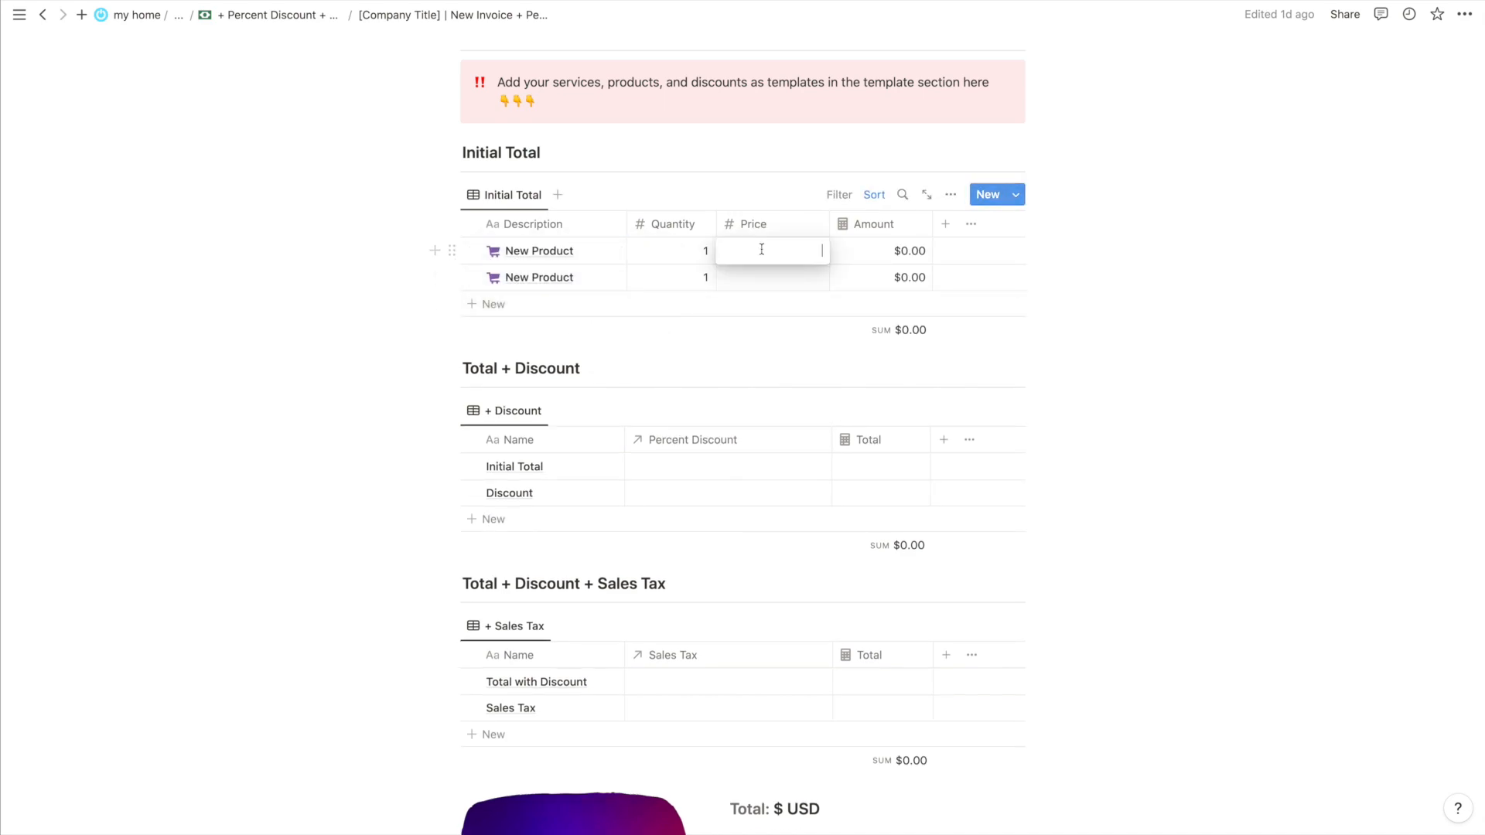
pyautogui.write('500')
pyautogui.press('Return')
pyautogui.click(753, 275)
pyautogui.write('500')
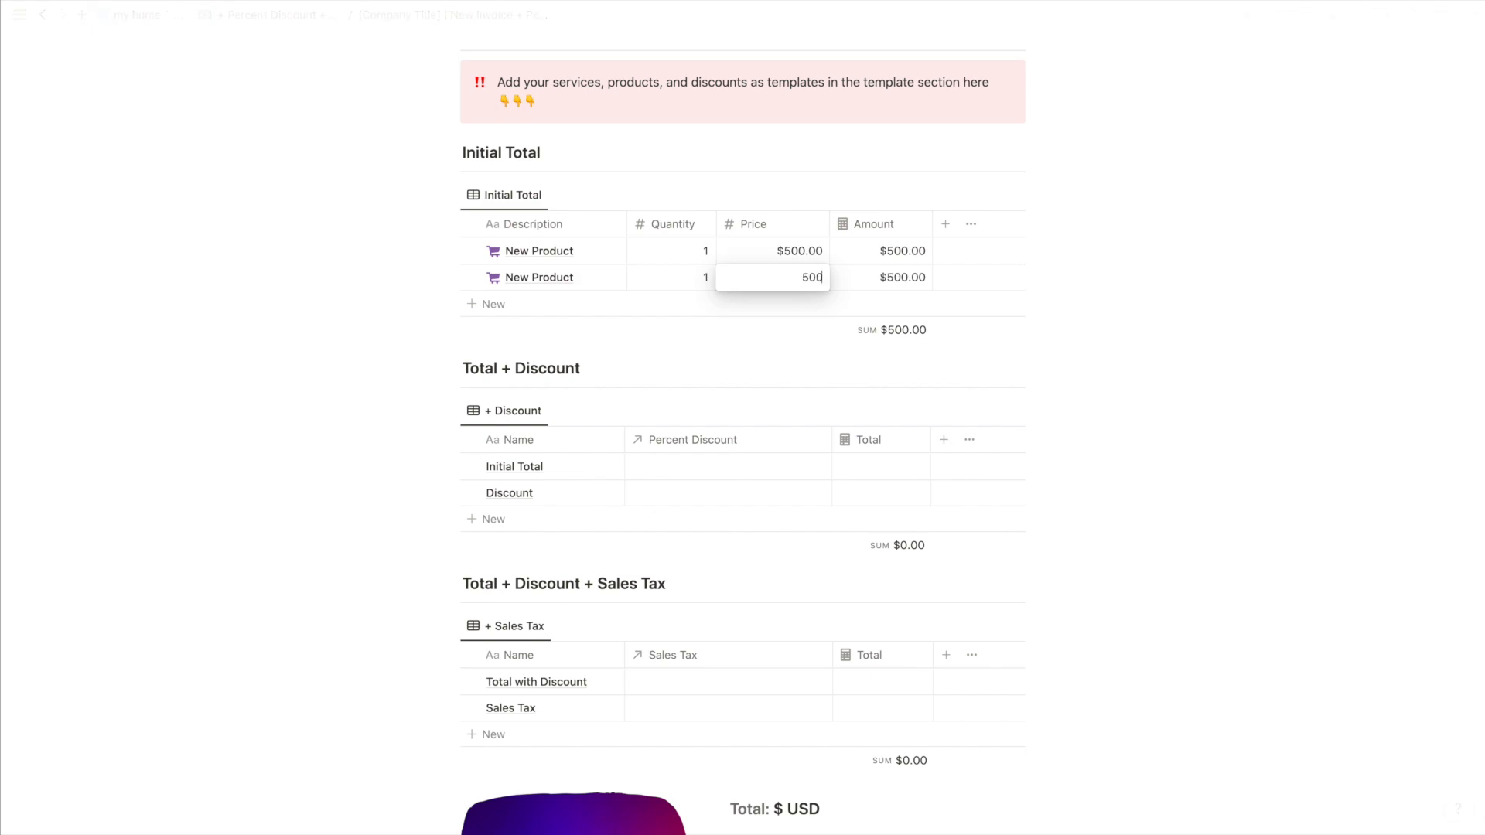
pyautogui.press('Return')
# Set the Previous Total on the Initial Total row's page in the Total + Discount table to 1000
pyautogui.scroll(-2, 617, 395)
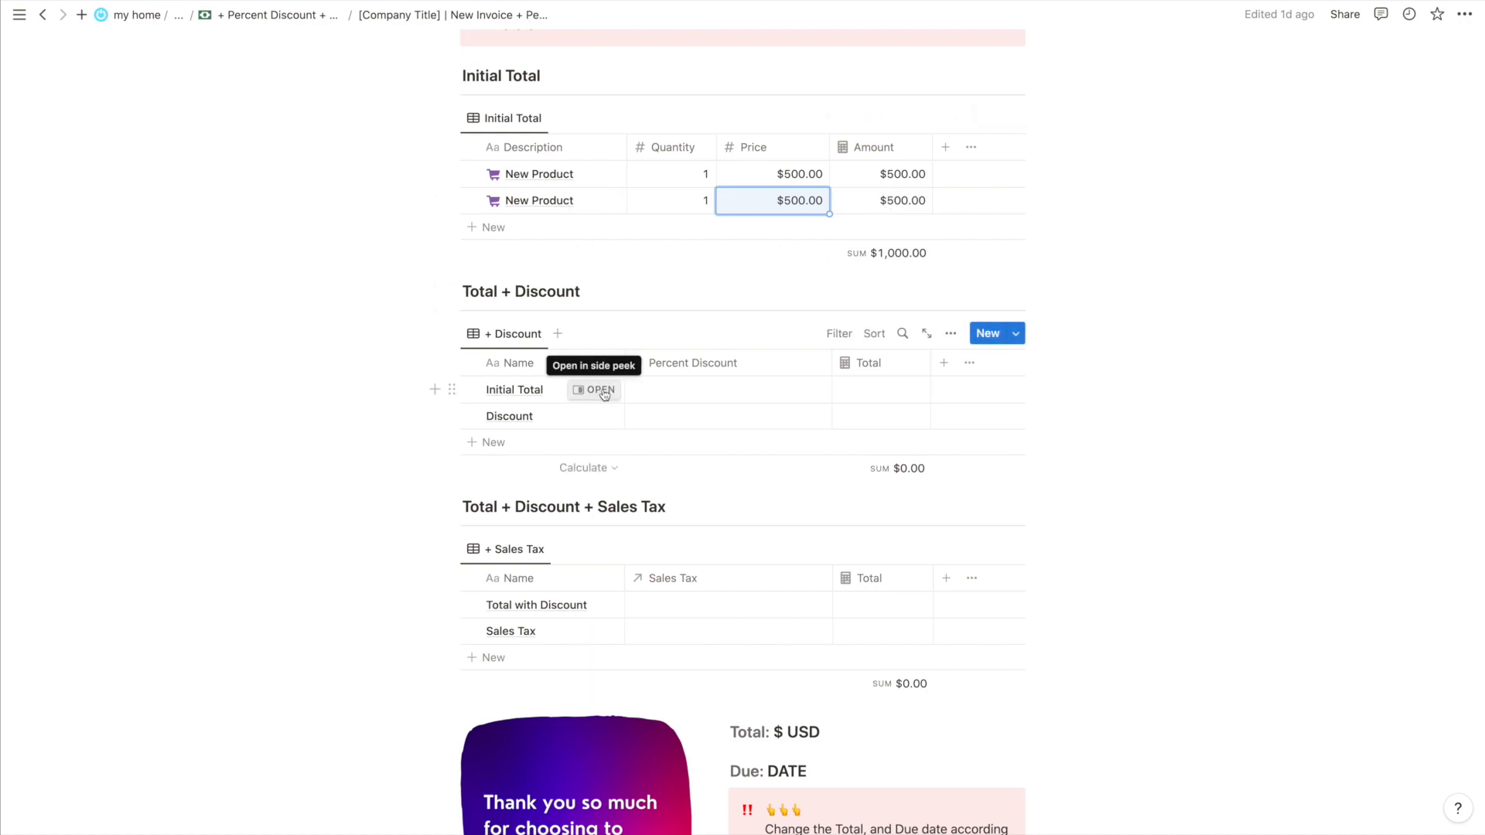
pyautogui.click(604, 390)
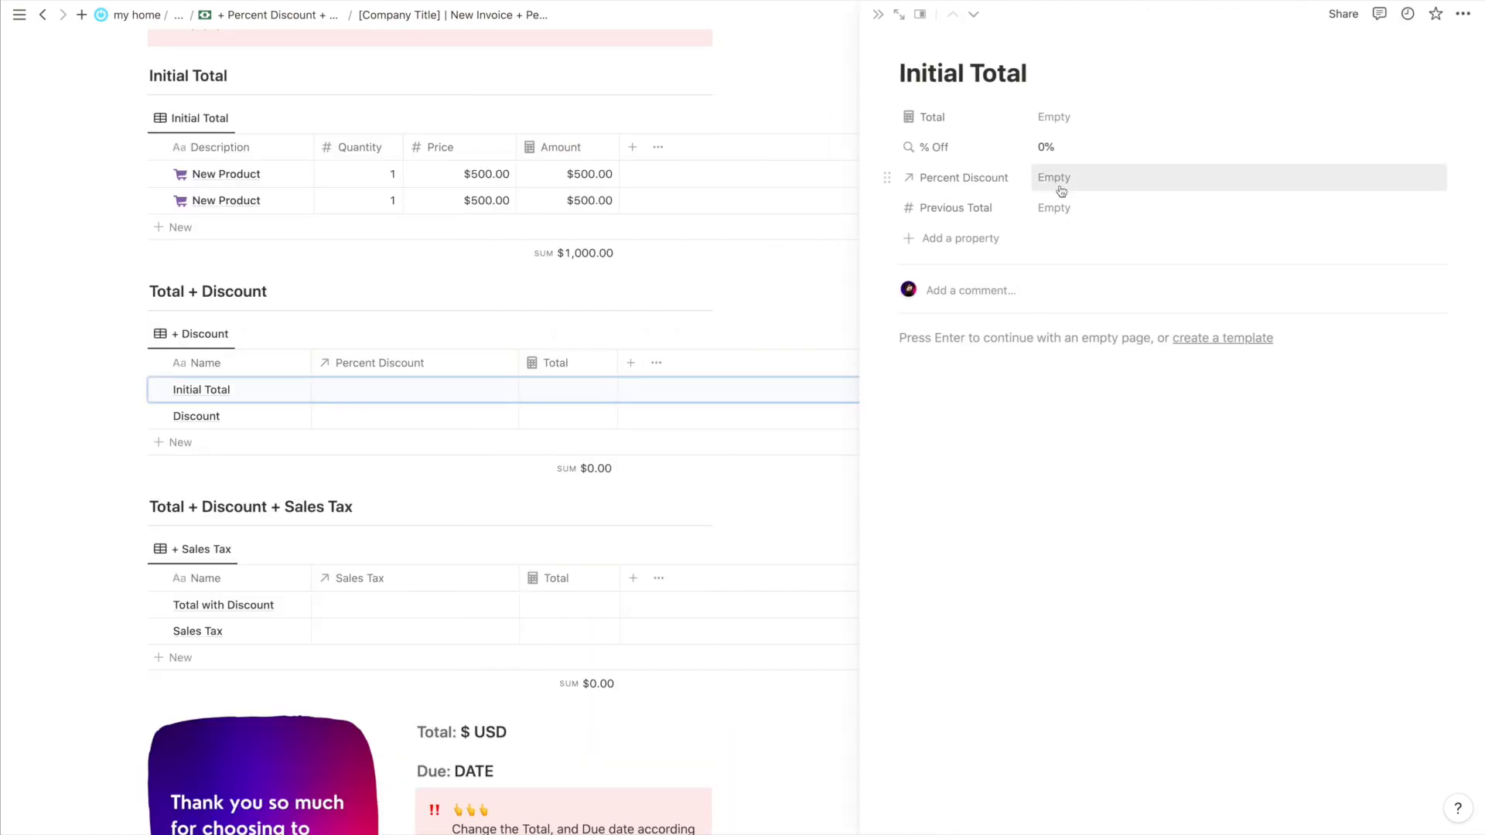
pyautogui.click(1066, 209)
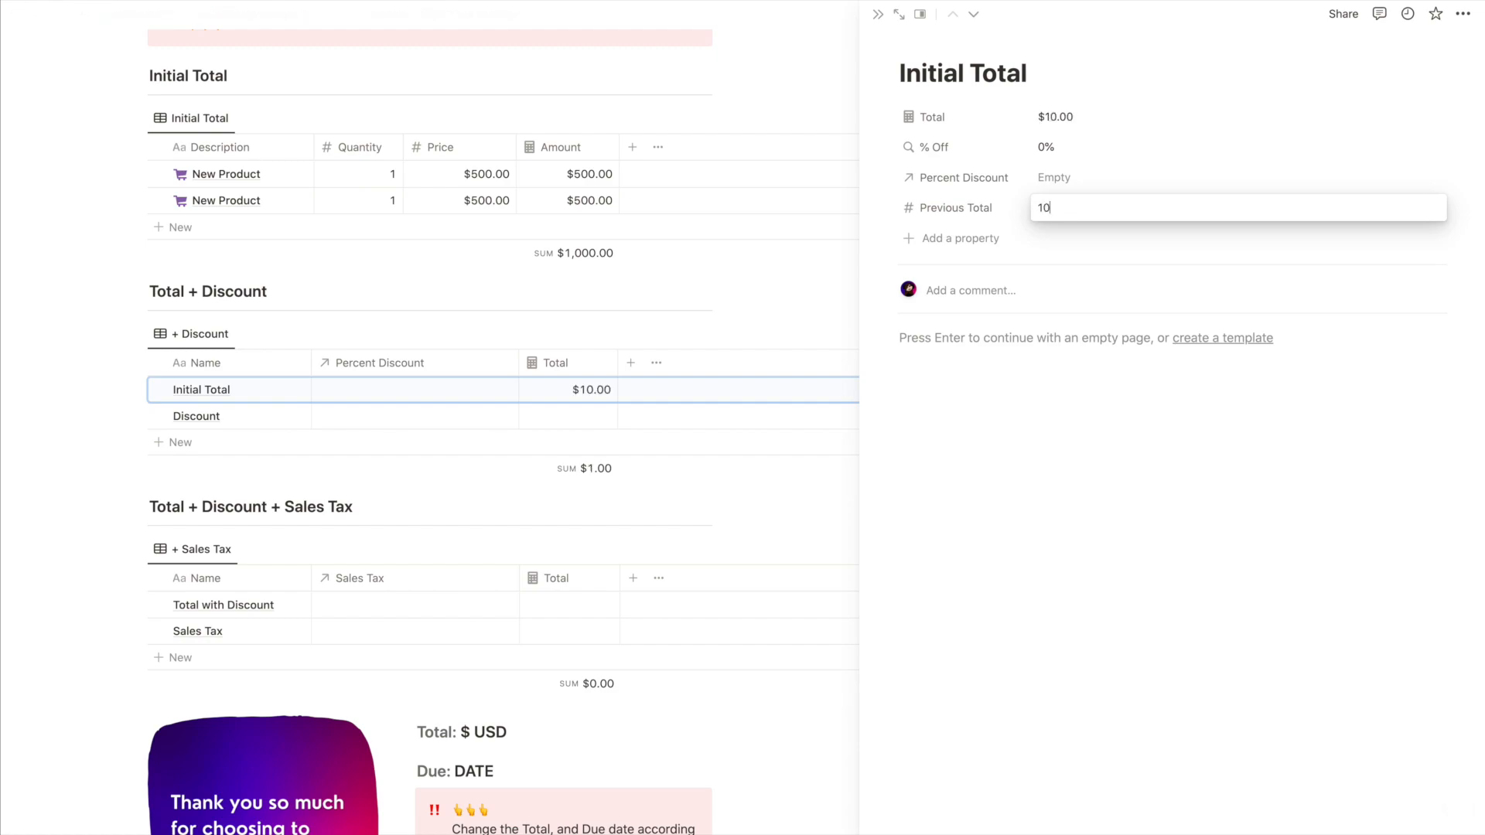
pyautogui.write('1000')
pyautogui.press('Return')
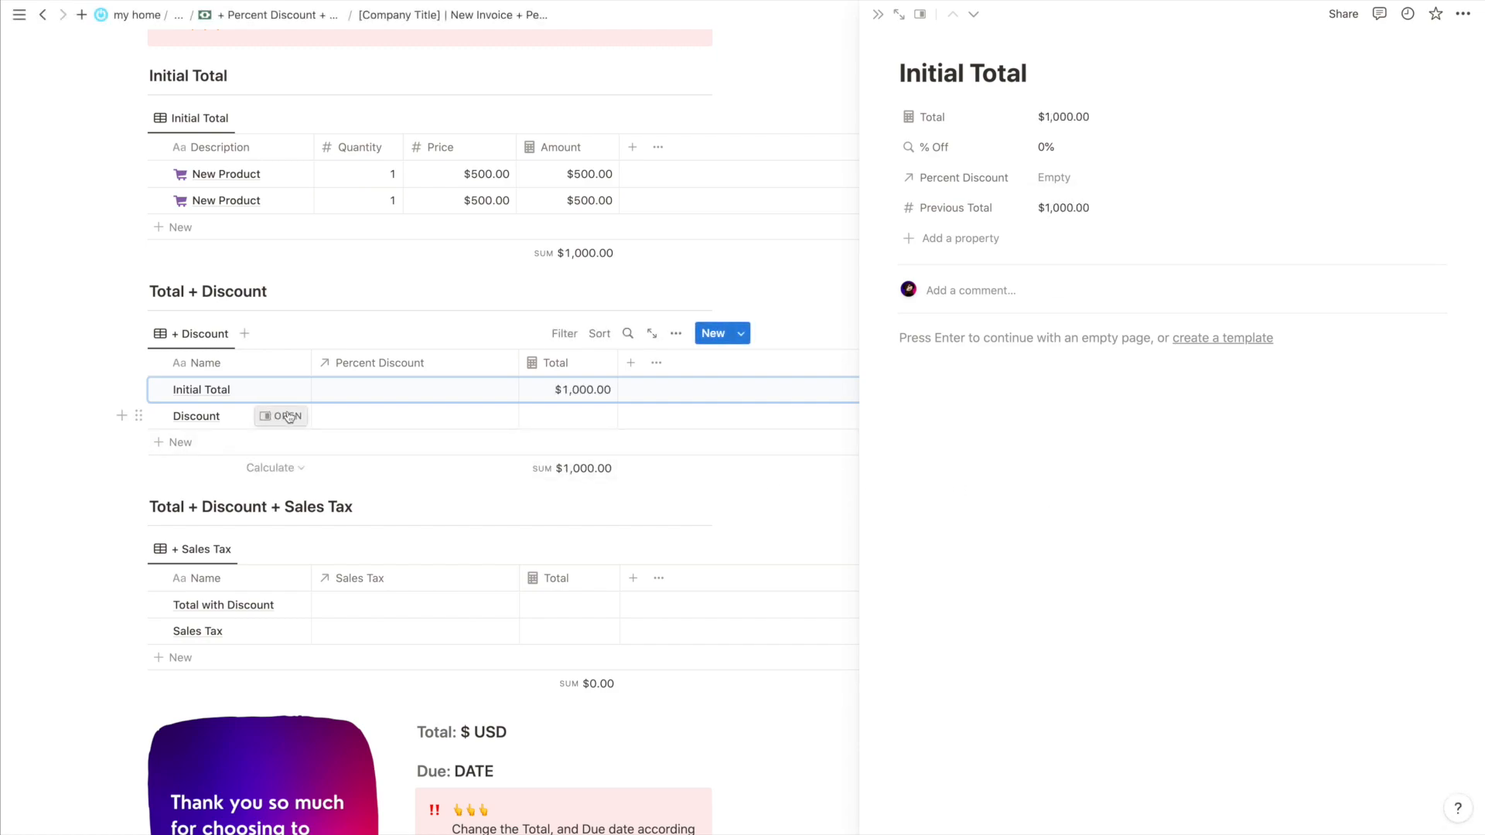
# Link the Discount row to the 20% Off entry of the Percent Discounts Database
pyautogui.click(369, 424)
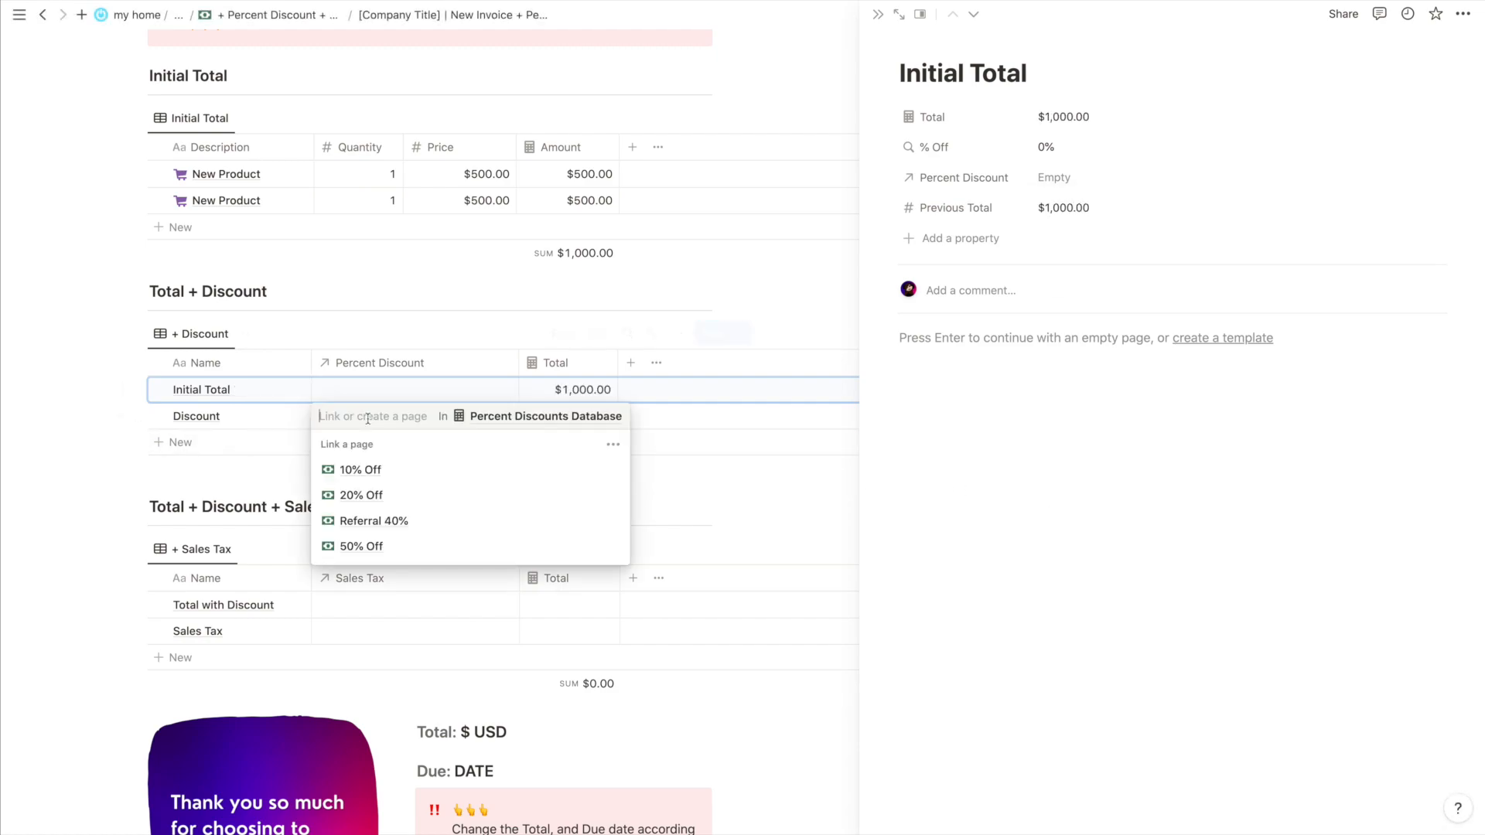
pyautogui.click(351, 502)
pyautogui.press('Escape')
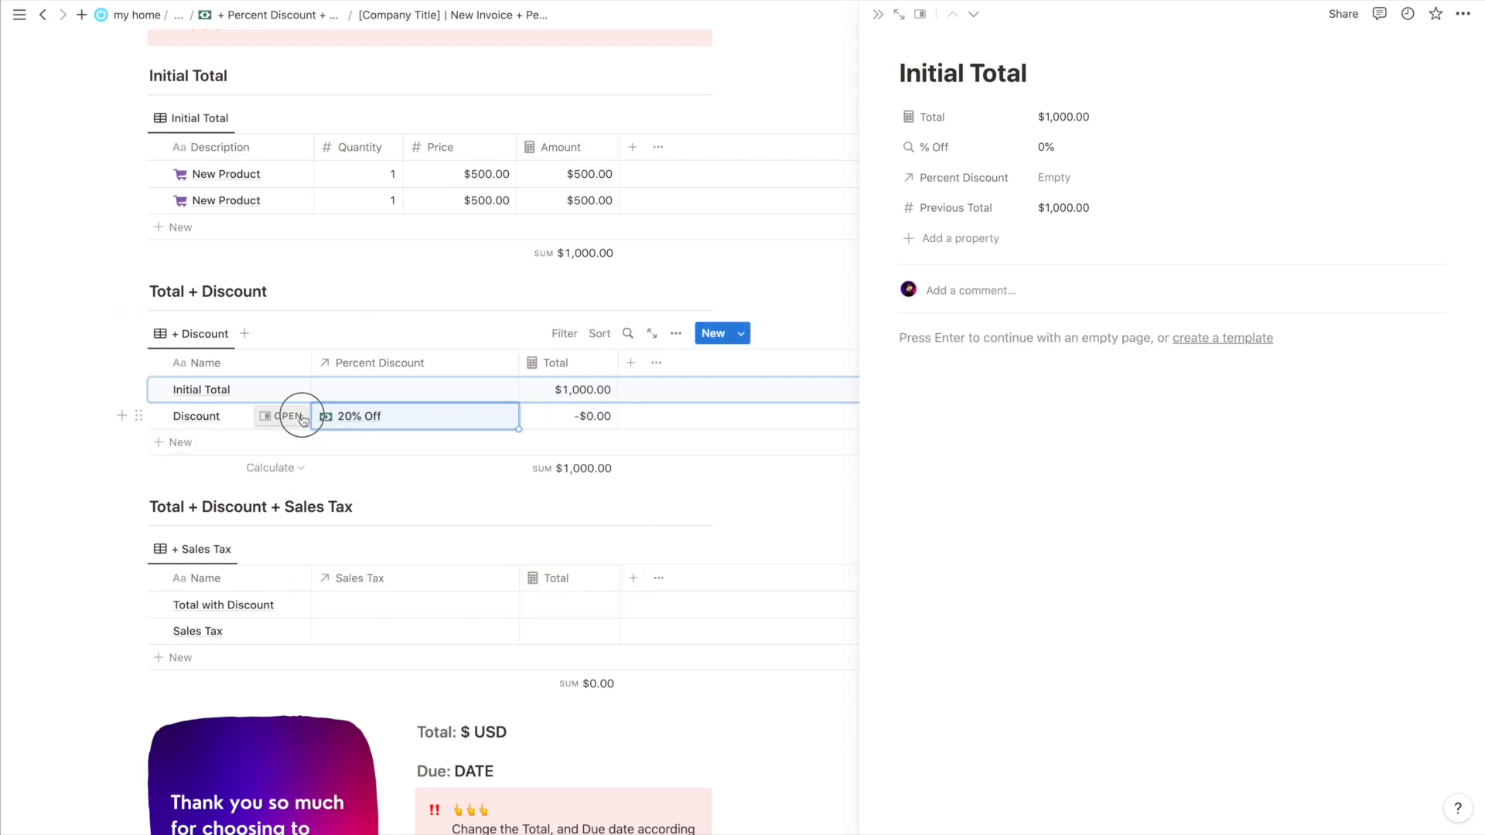
# Set the Previous Total on the Discount row's page to 1,000 and close the page
pyautogui.click(288, 416)
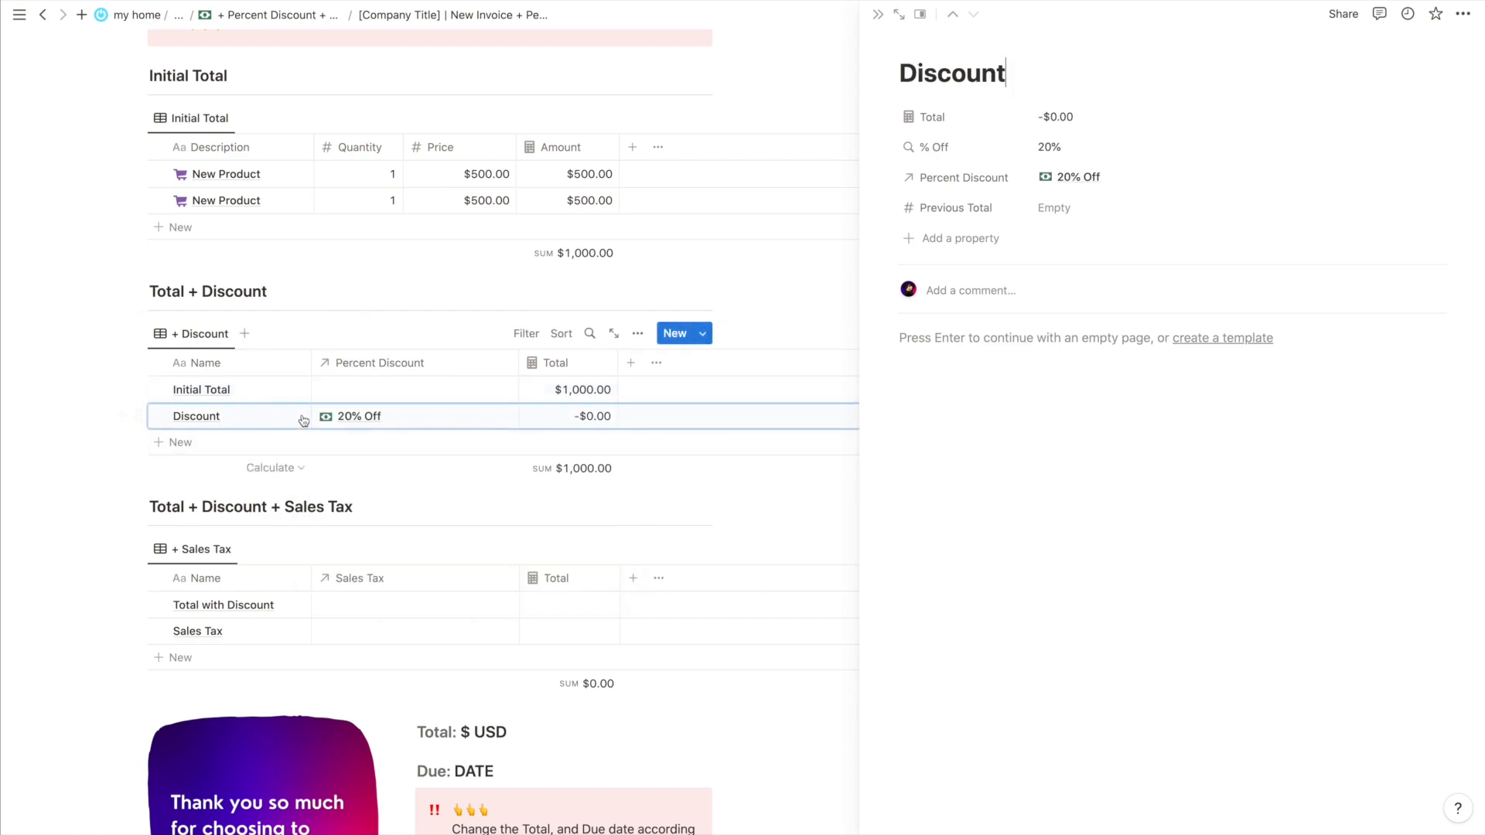
pyautogui.click(1083, 208)
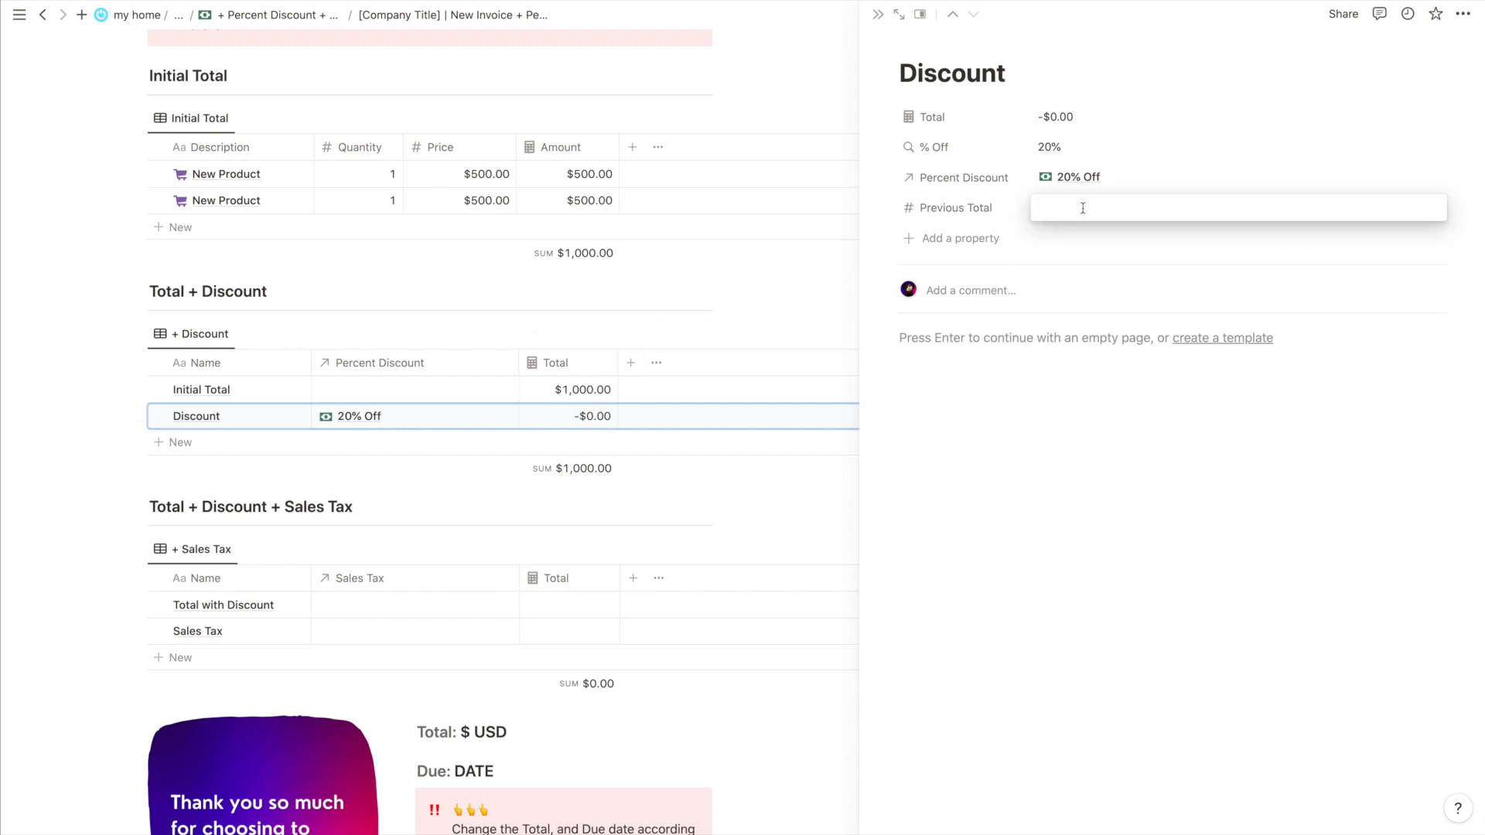
pyautogui.write('1,000')
pyautogui.click(1071, 461)
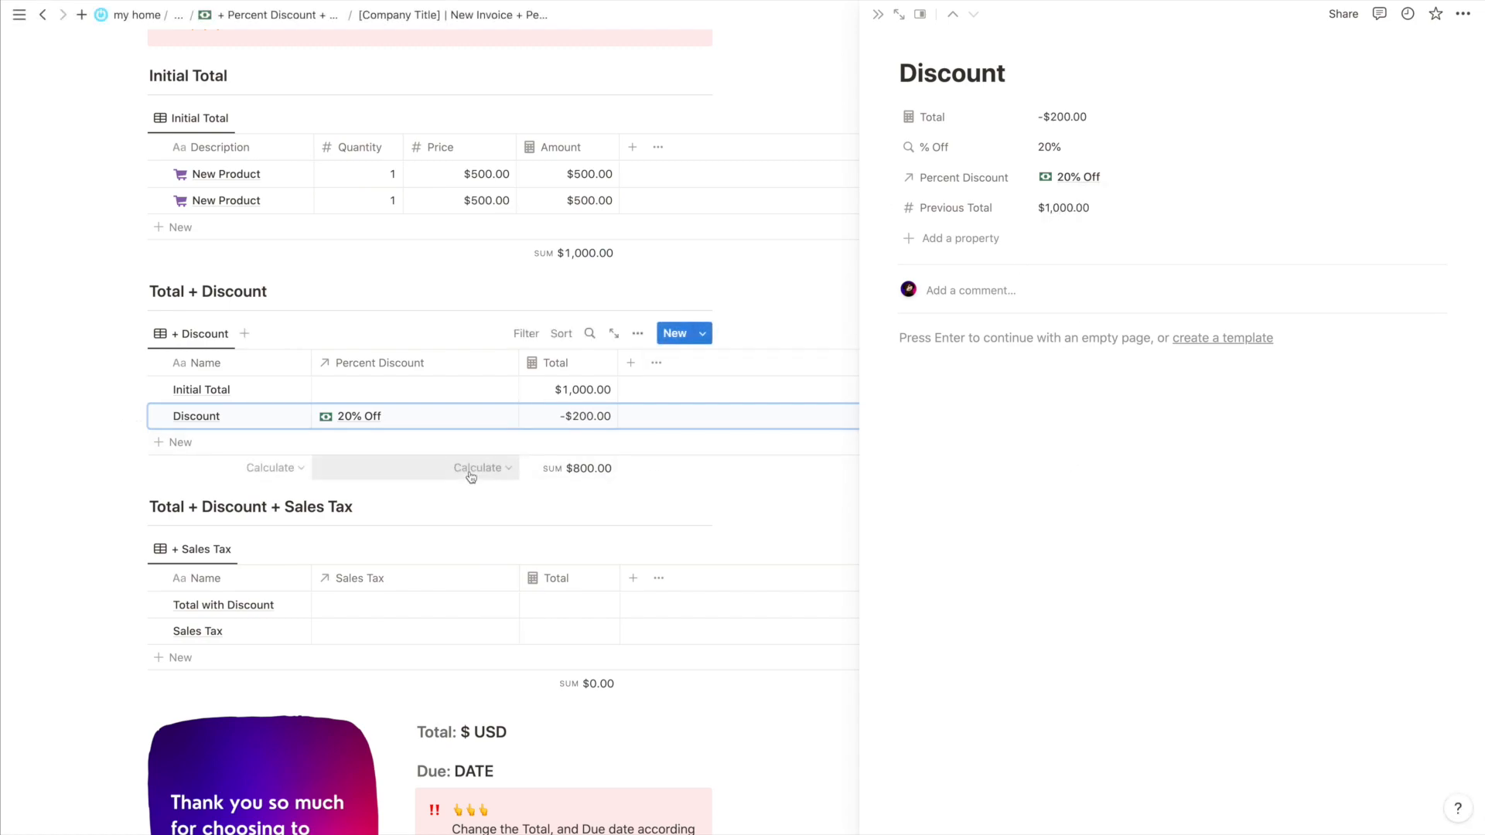
pyautogui.scroll(-2, 573, 391)
pyautogui.scroll(-1, 572, 391)
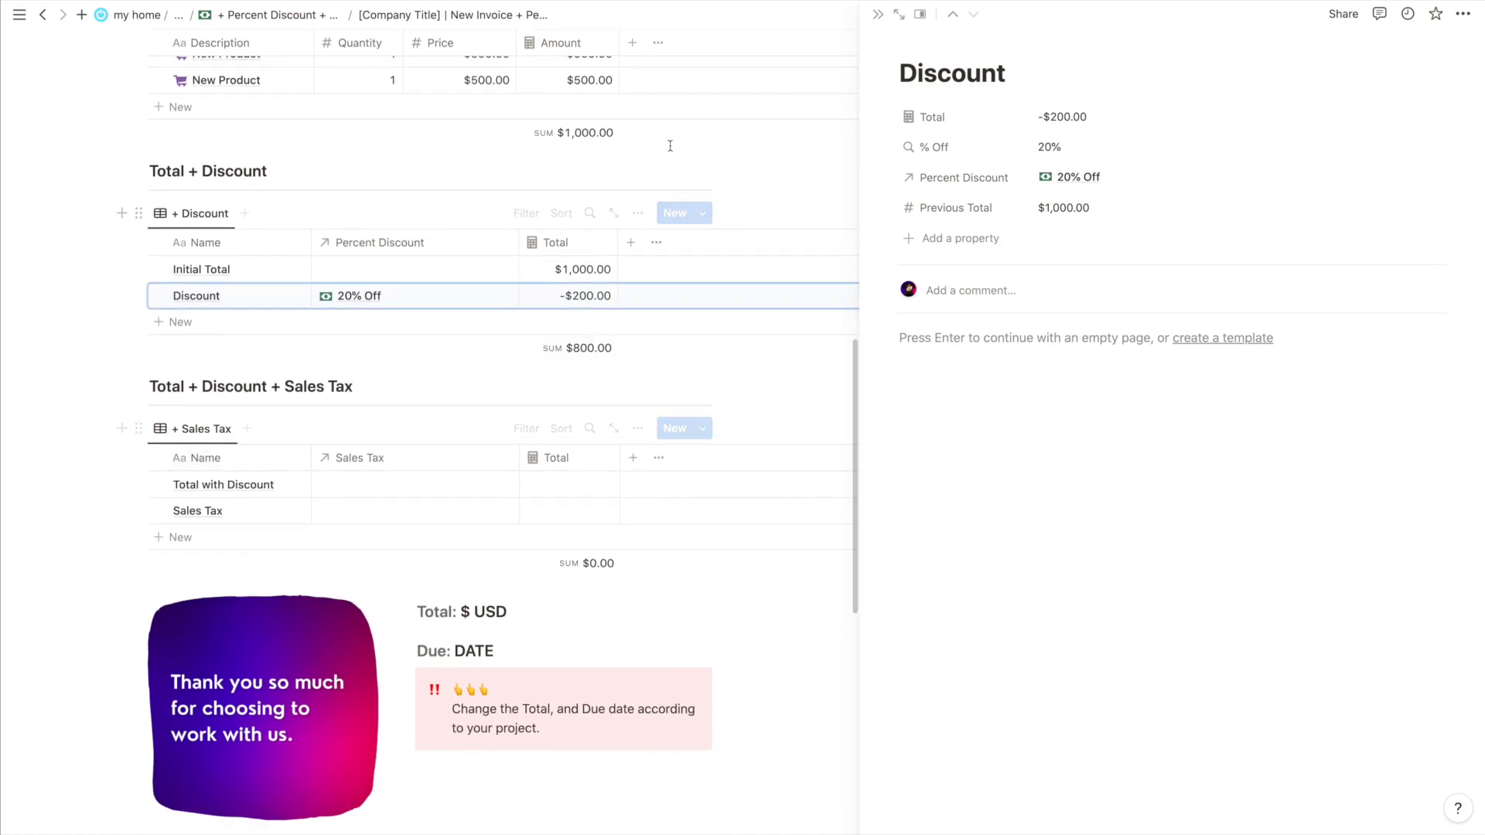
pyautogui.click(878, 16)
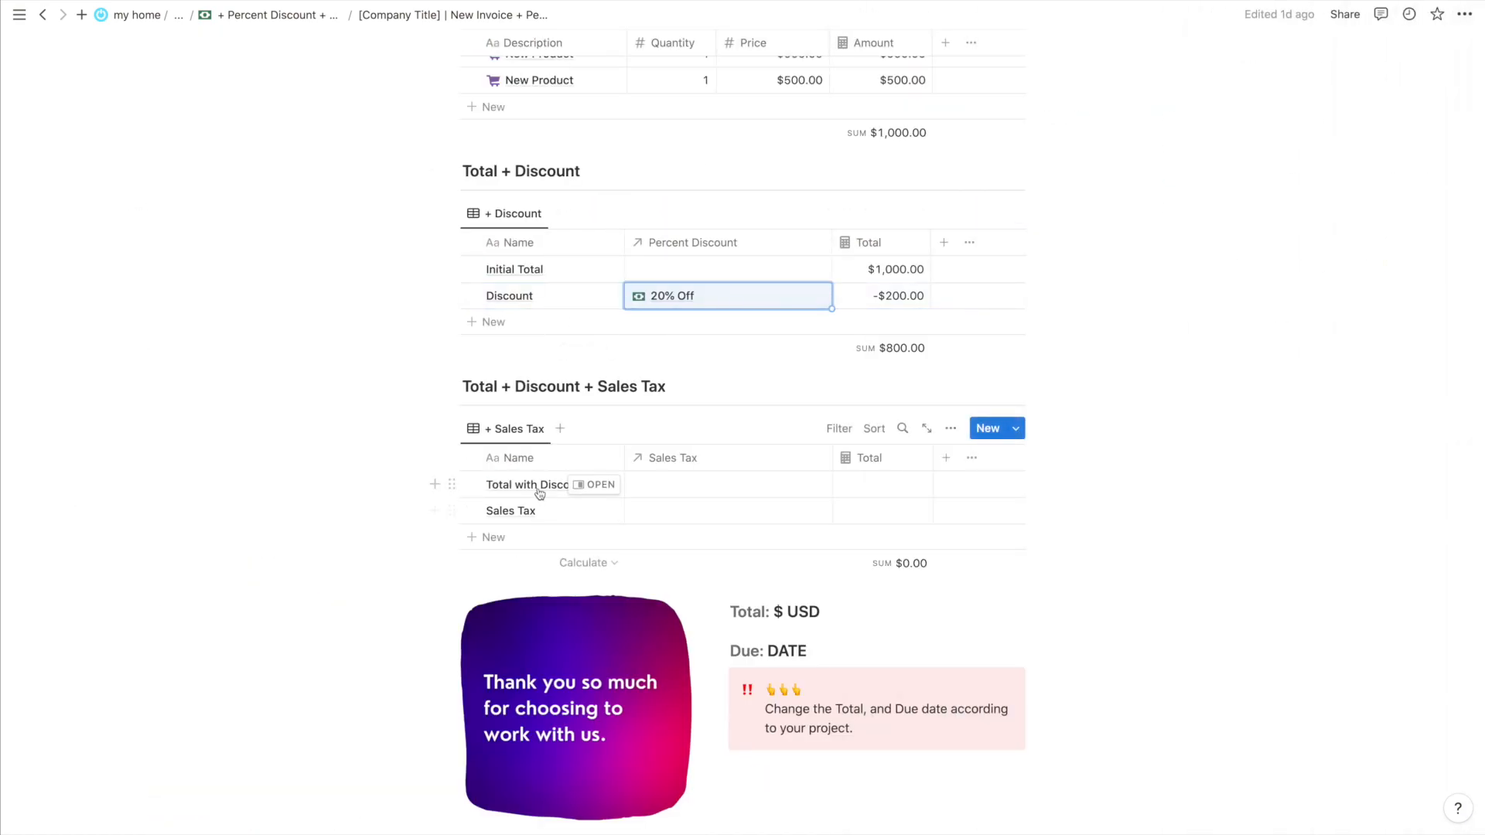
# Set the Previous Total on the Total with Discount row's page in the + Sales Tax table to 800
pyautogui.scroll(6, 894, 365)
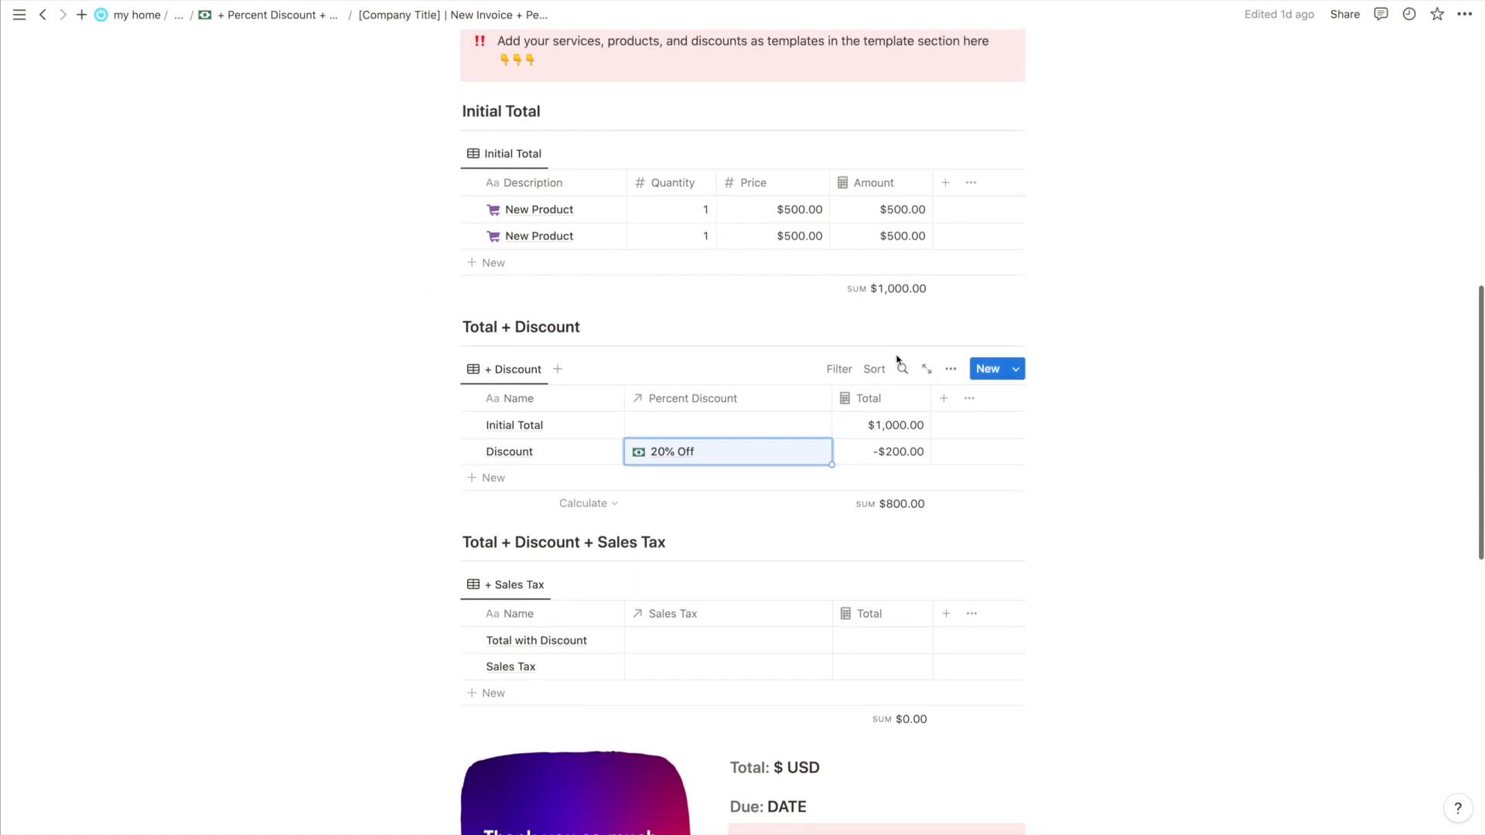
pyautogui.scroll(-9, 897, 437)
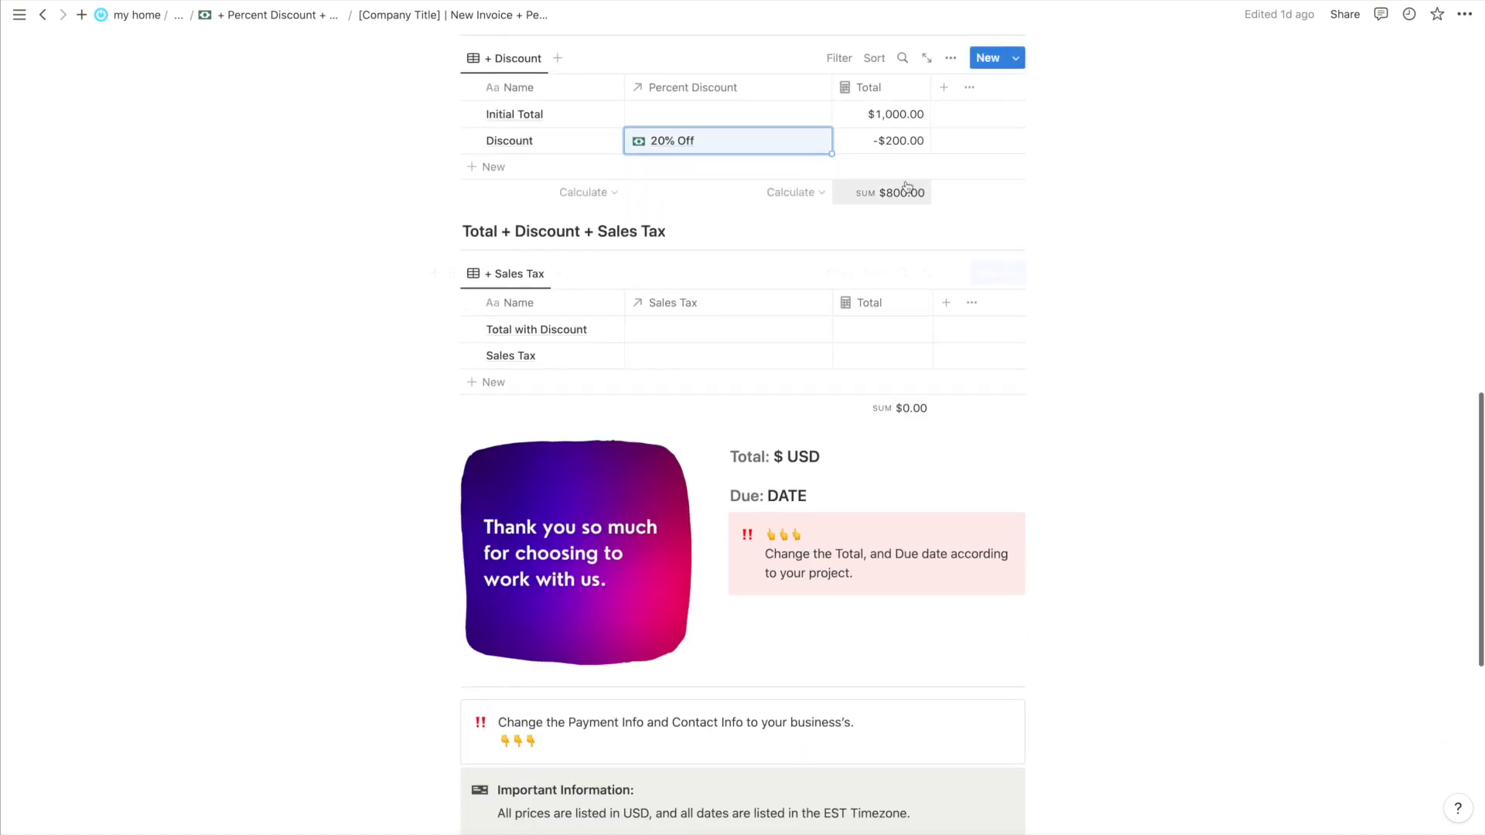
pyautogui.scroll(1, 920, 411)
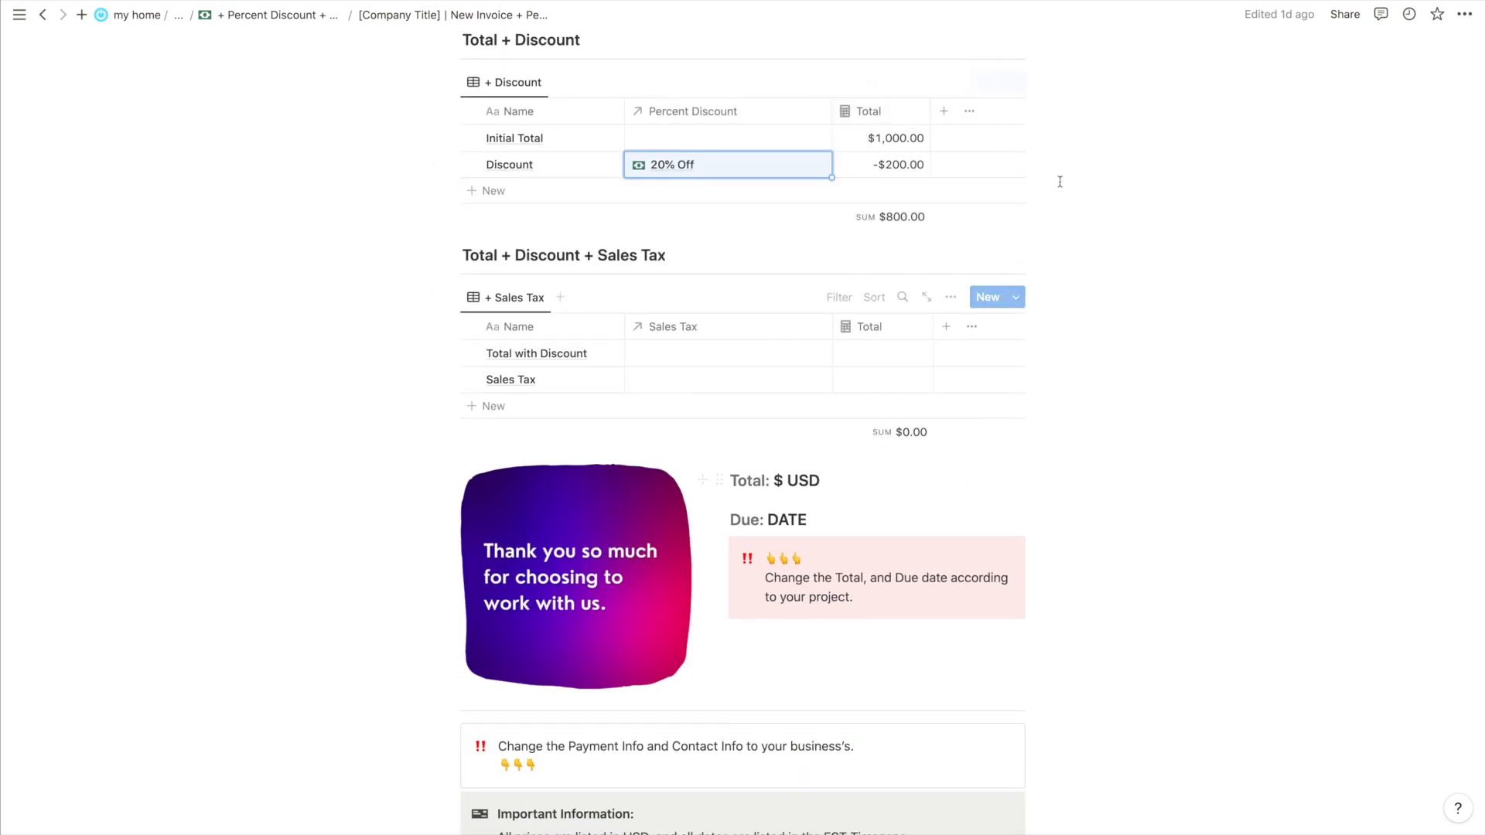
pyautogui.click(594, 360)
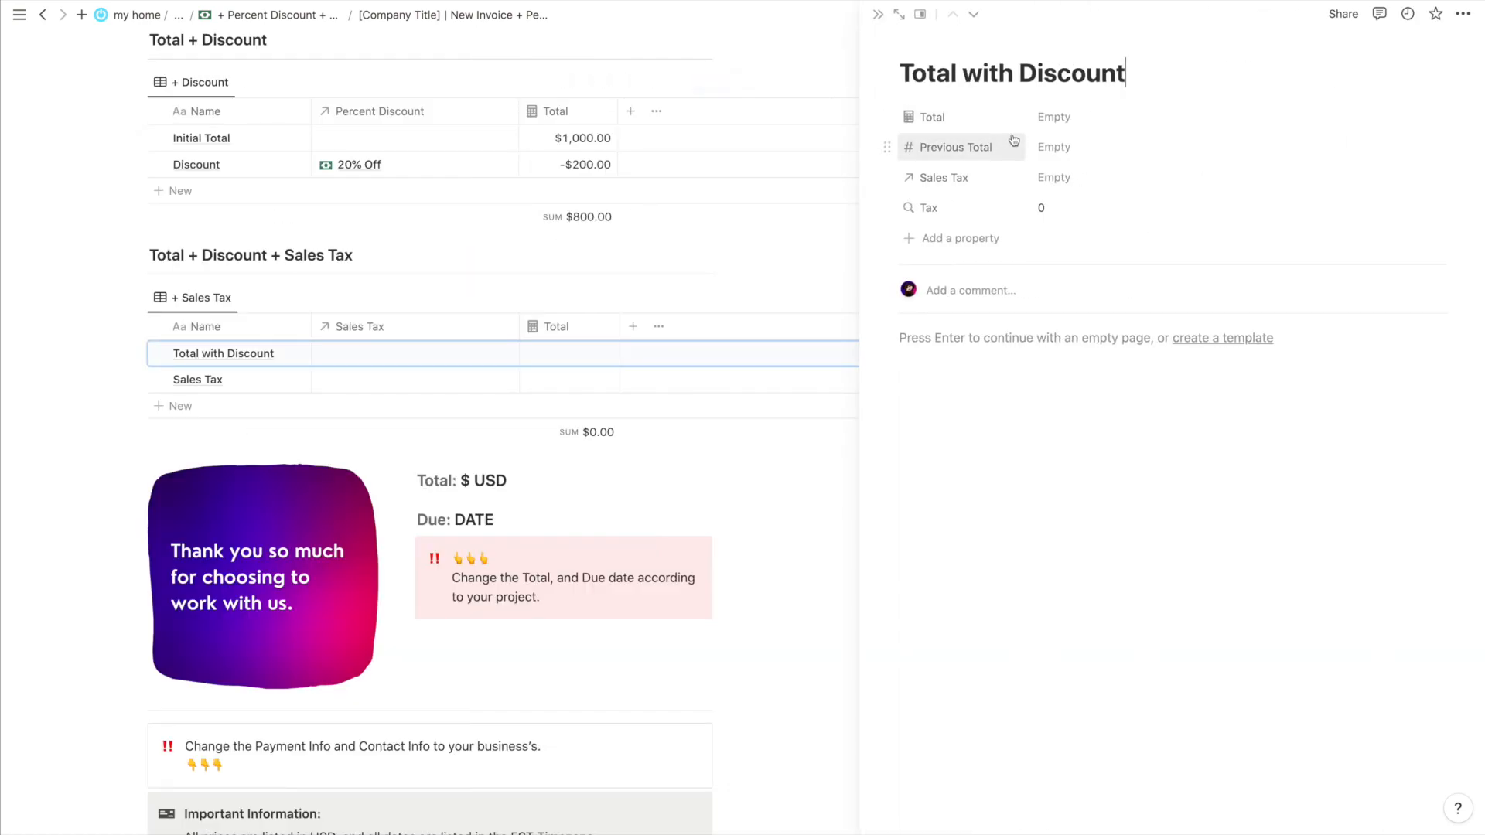
pyautogui.click(1060, 150)
pyautogui.write('800')
pyautogui.press('Return')
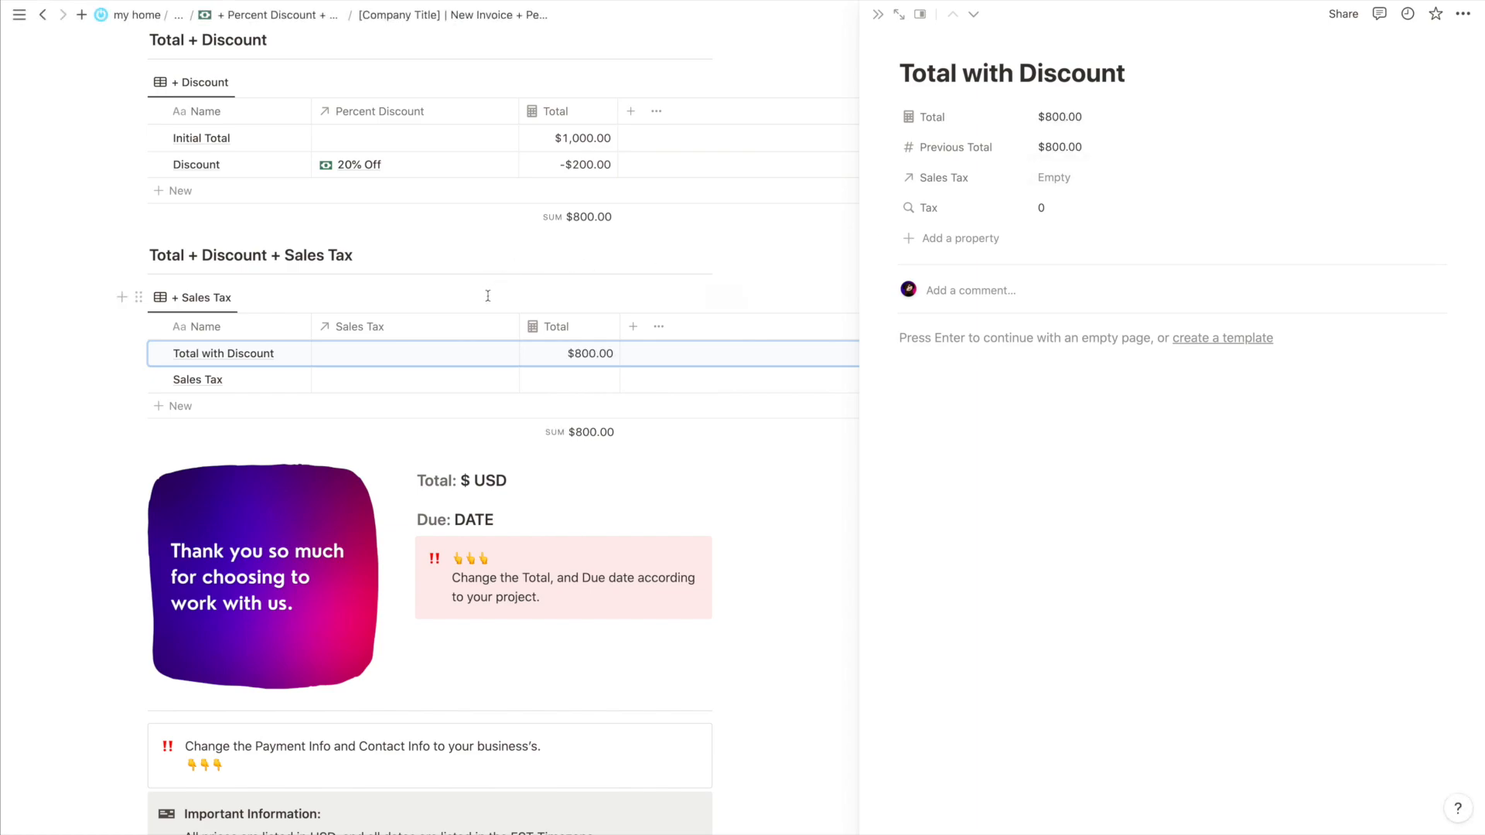
# Link this invoice's Sales Tax row to the Va. (b) entry of the Jan 2023 Sales Tax Calculator
pyautogui.click(378, 378)
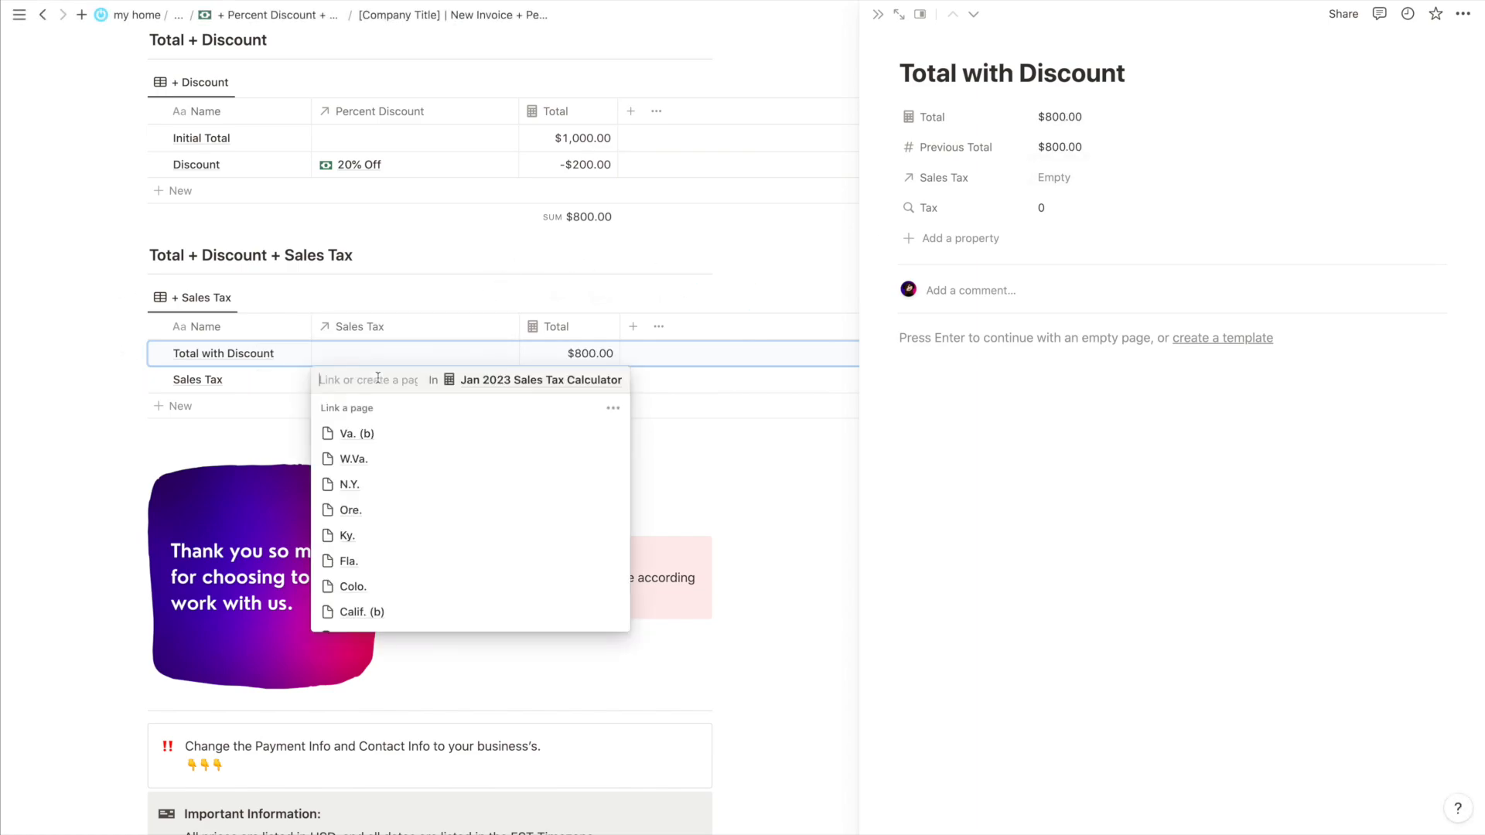
pyautogui.write('Va')
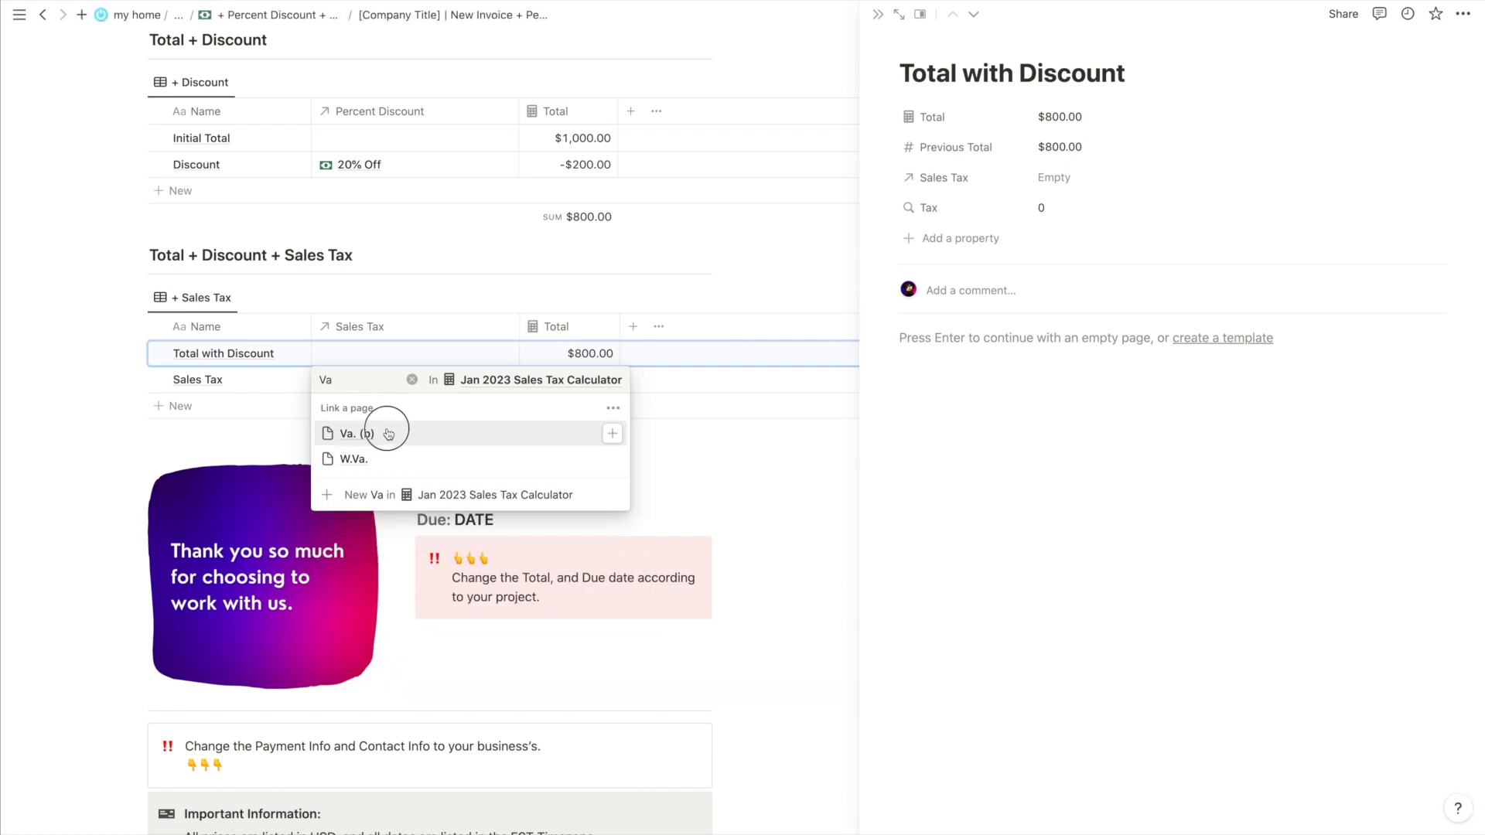
pyautogui.click(388, 434)
pyautogui.press('Escape')
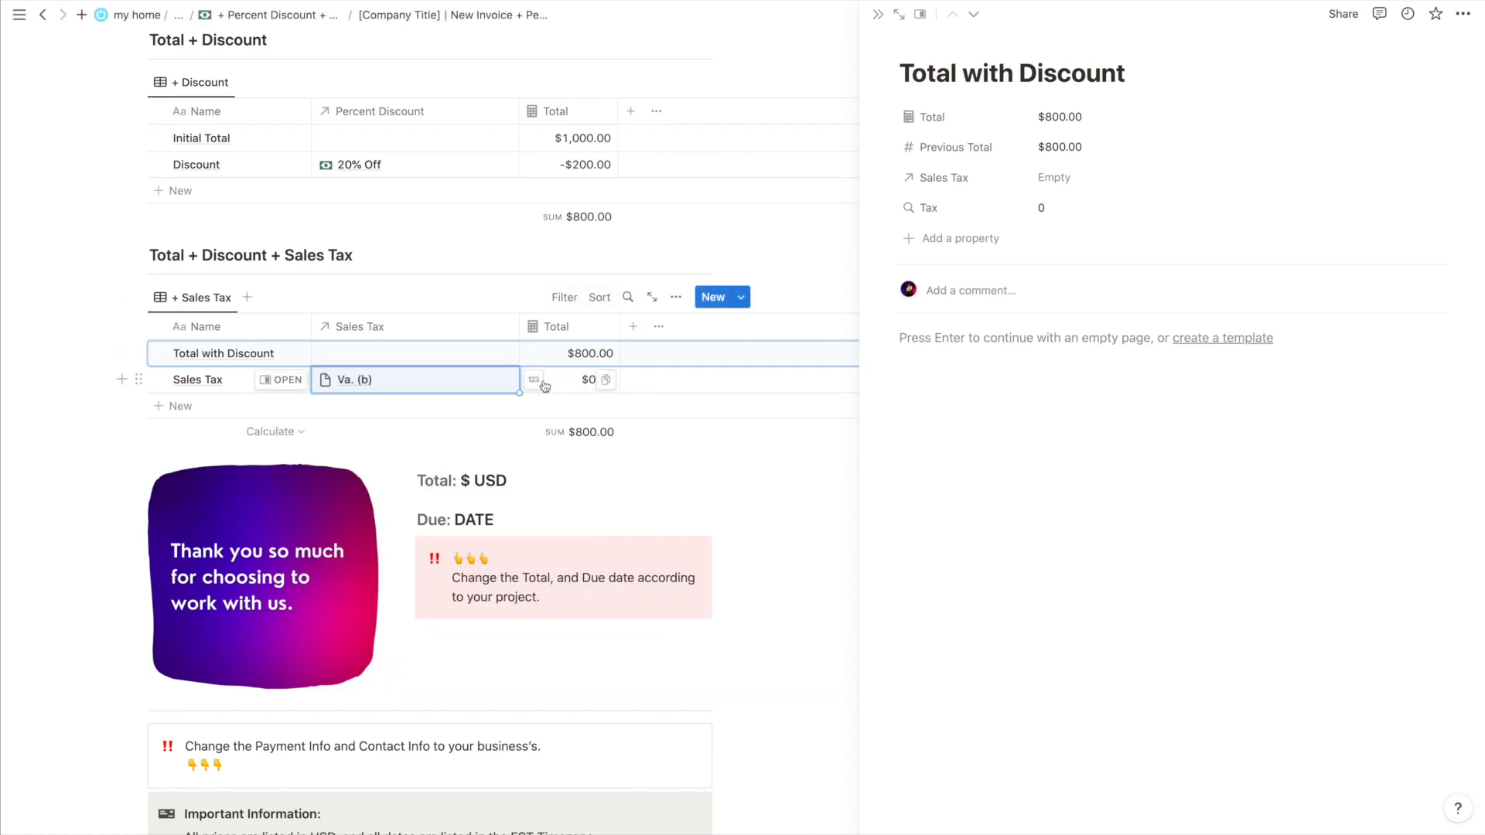
# Set the Previous Total on the Sales Tax row's page to 800 and close the page
pyautogui.click(287, 380)
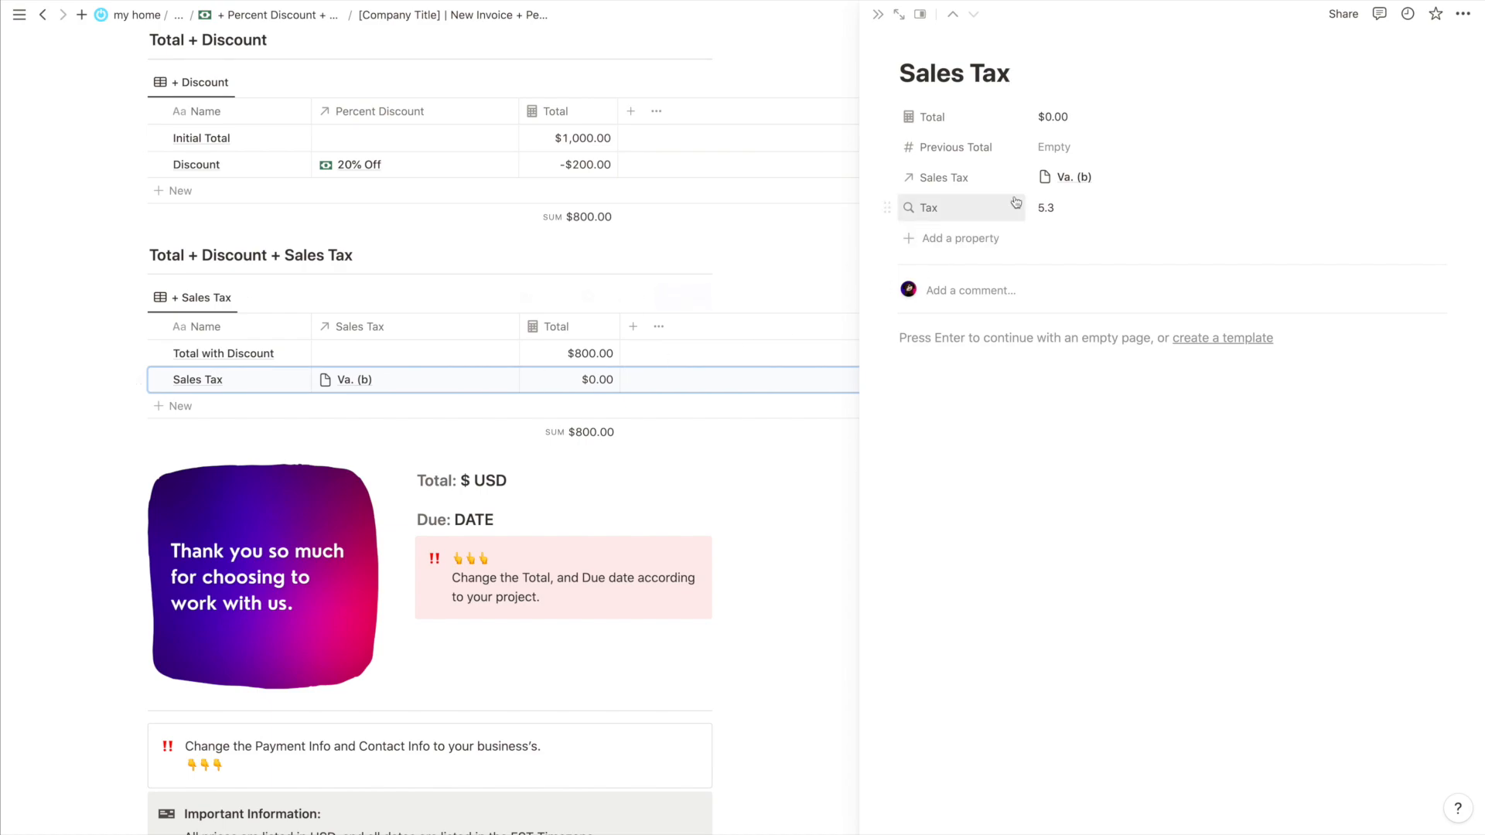
pyautogui.click(1062, 152)
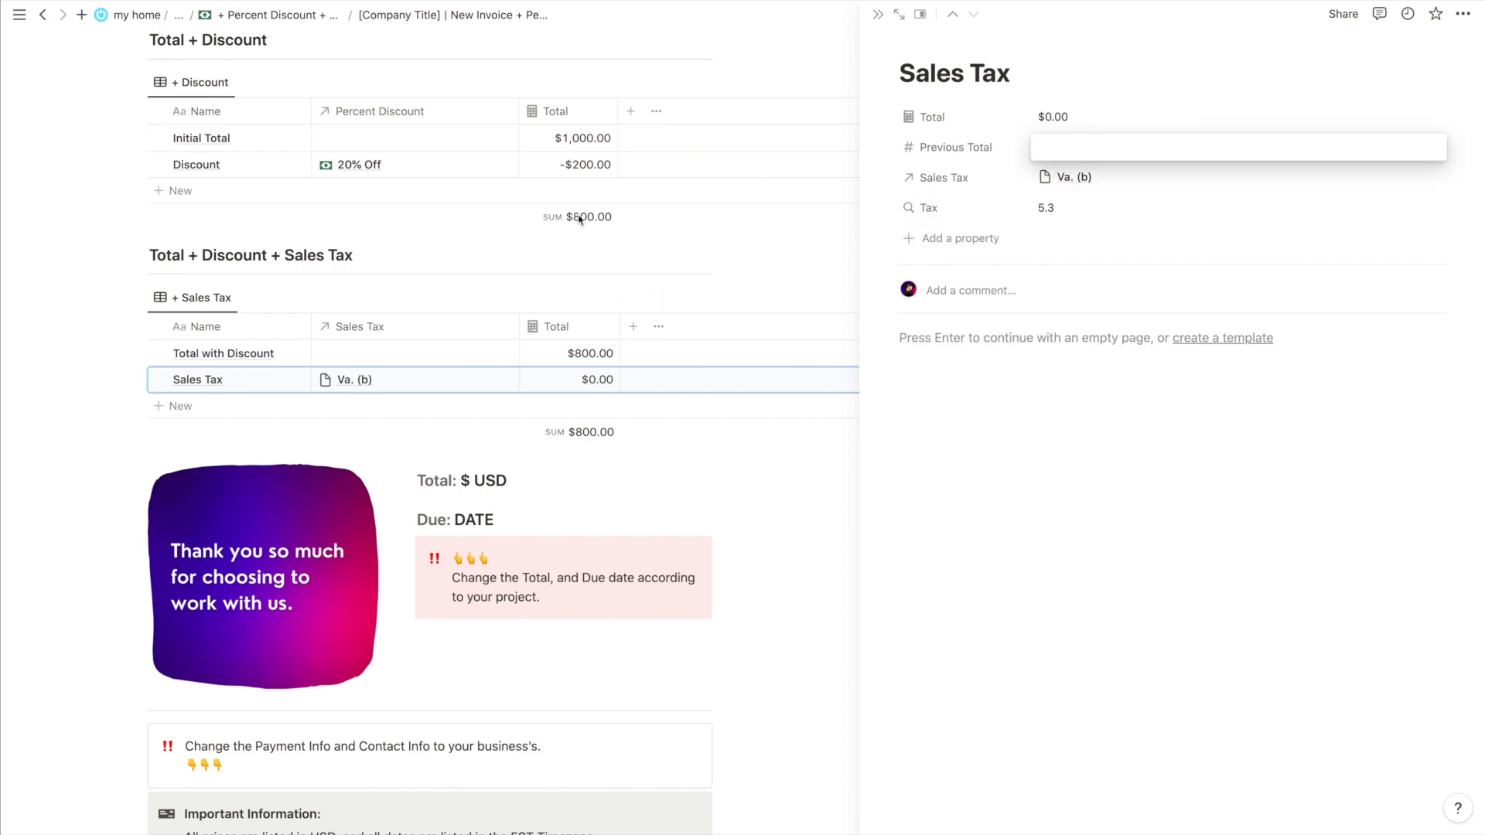
pyautogui.write('800')
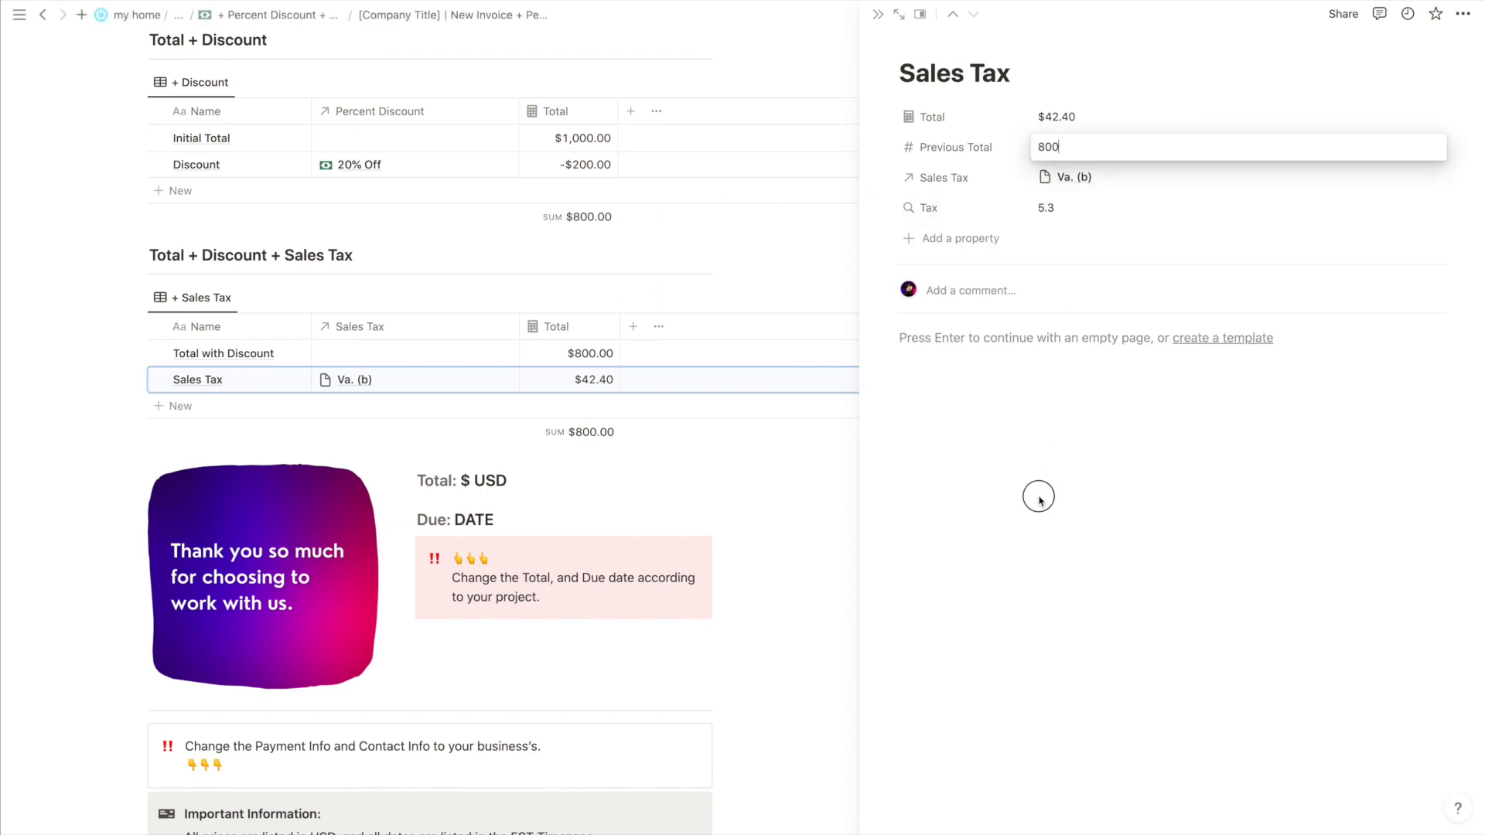
pyautogui.press('Return')
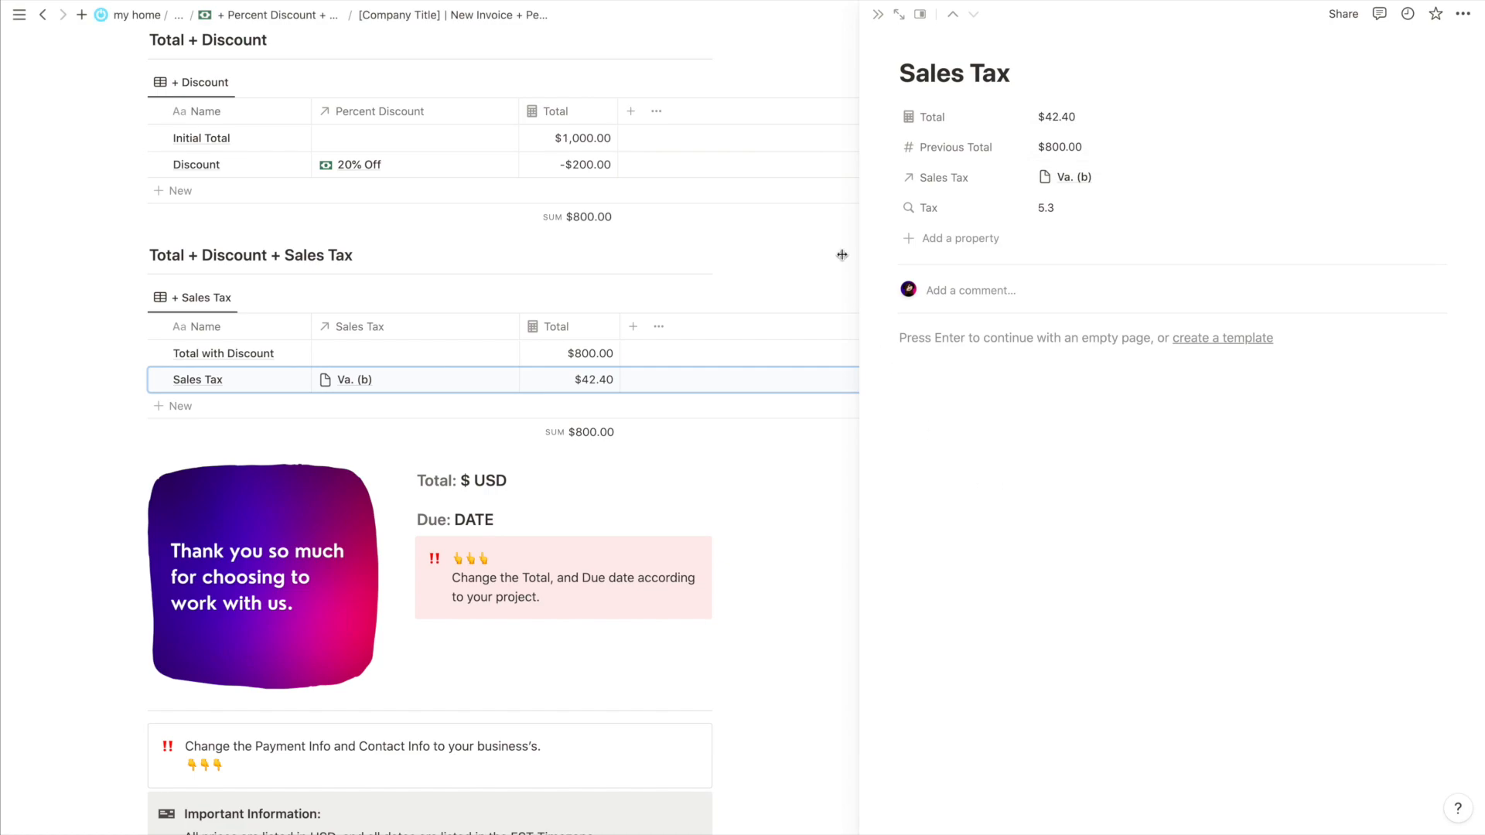
pyautogui.click(880, 15)
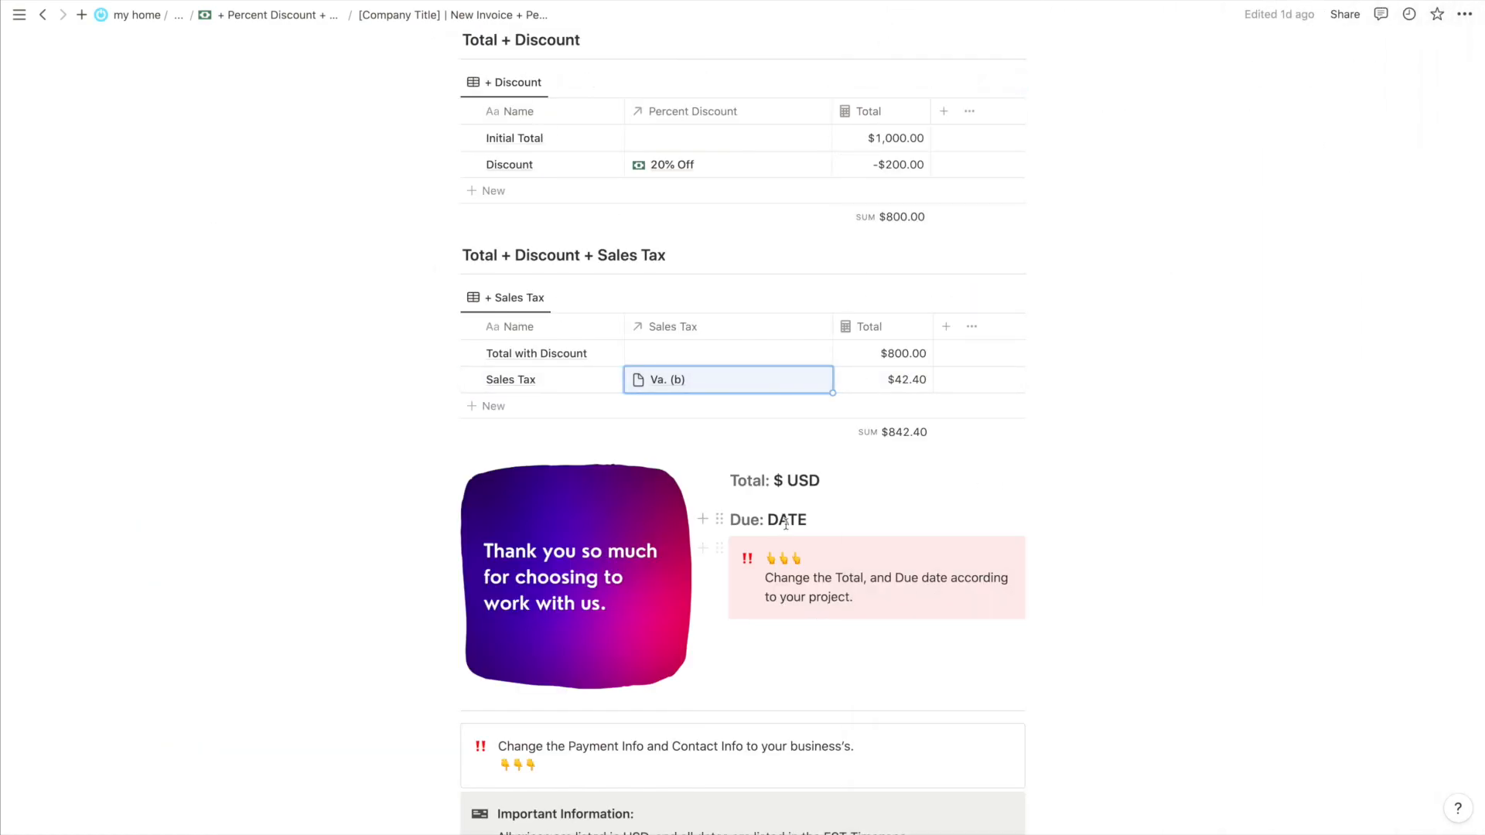
# Review the filled-in percent discount and sales tax invoice, including the page's sharing and Export options
pyautogui.scroll(-1, 786, 524)
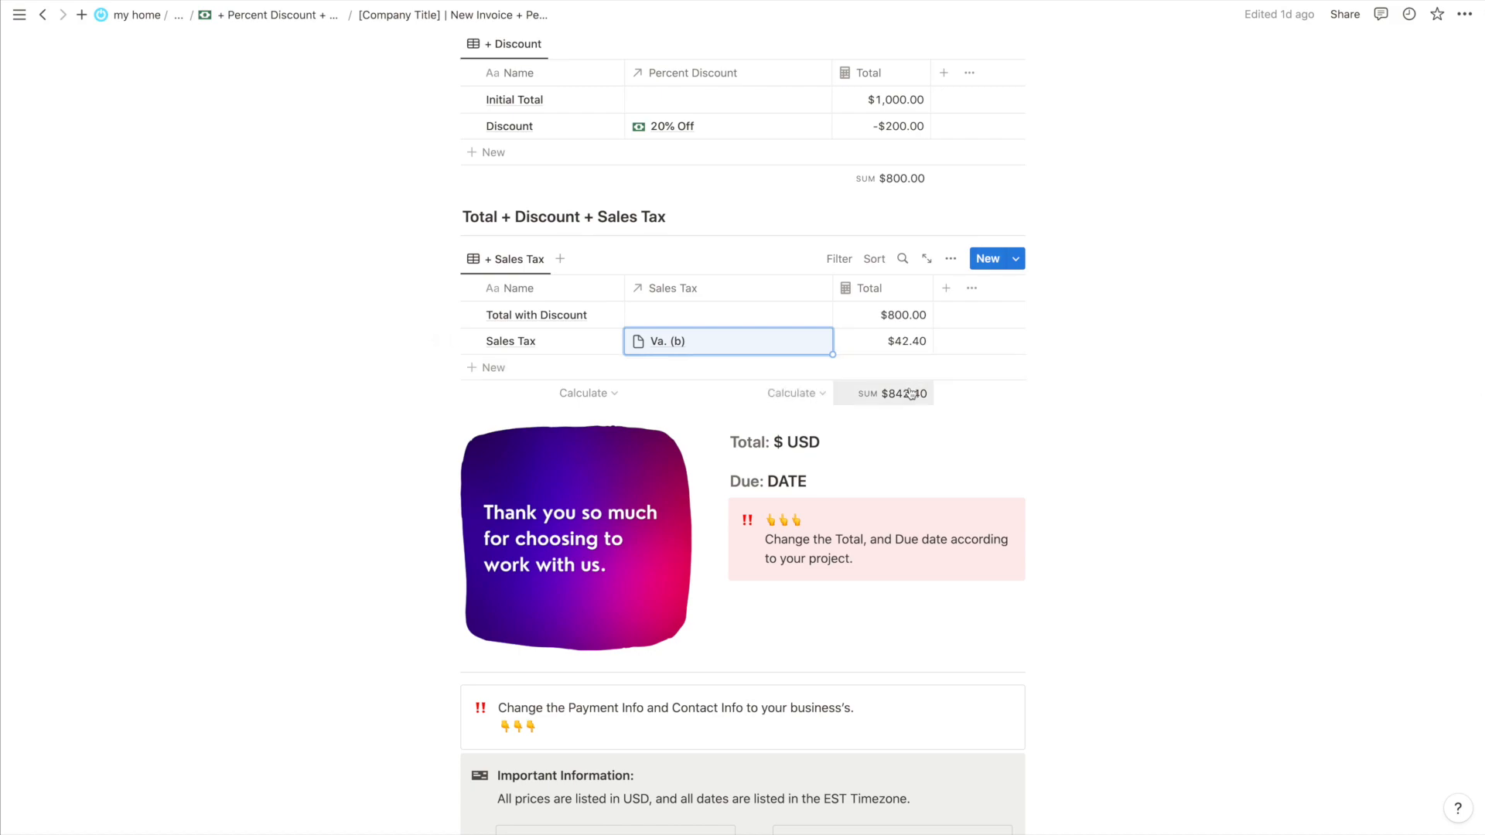
pyautogui.scroll(5, 914, 398)
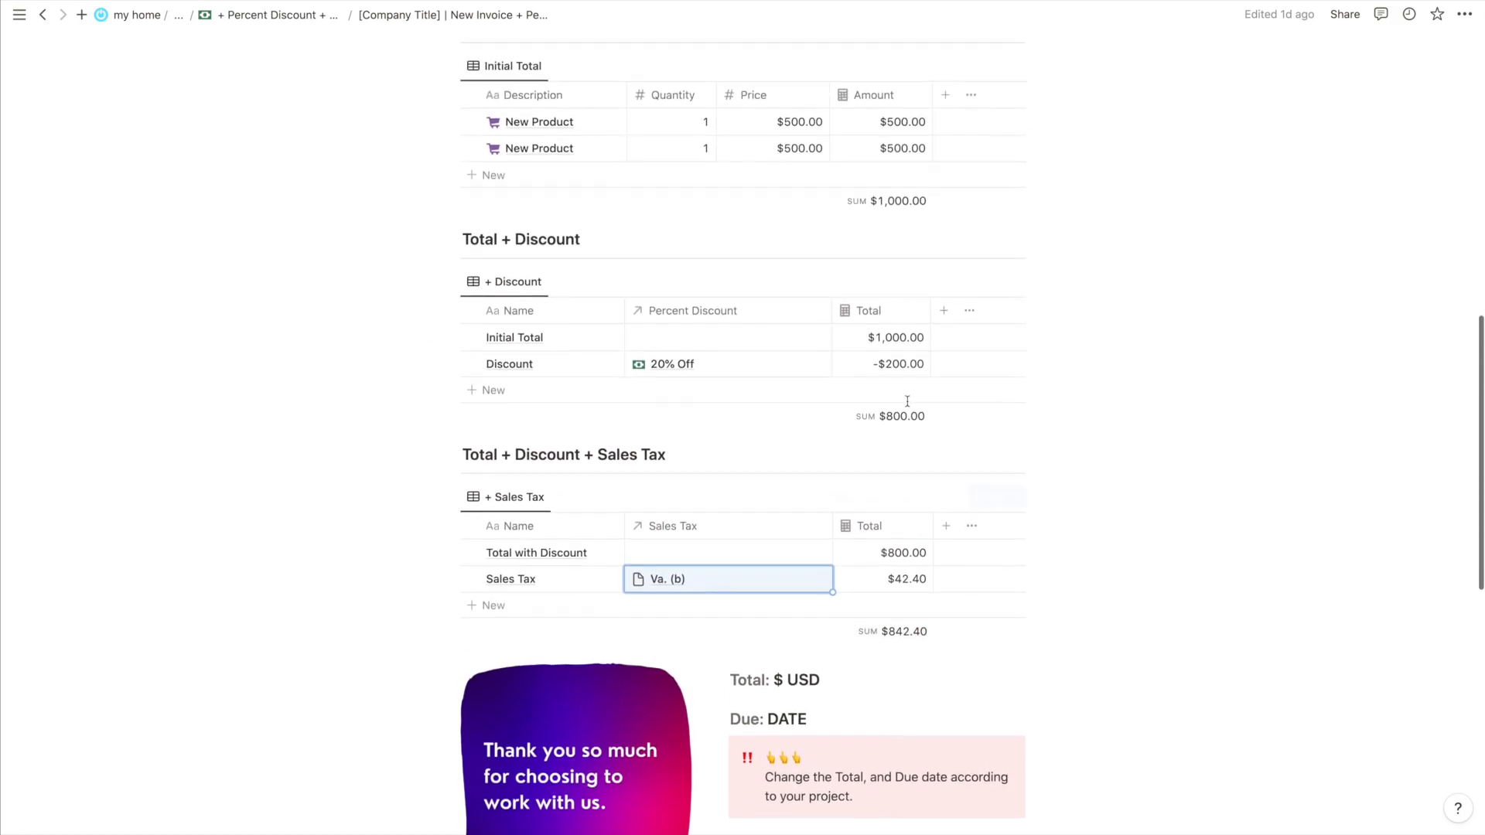
pyautogui.scroll(2, 735, 384)
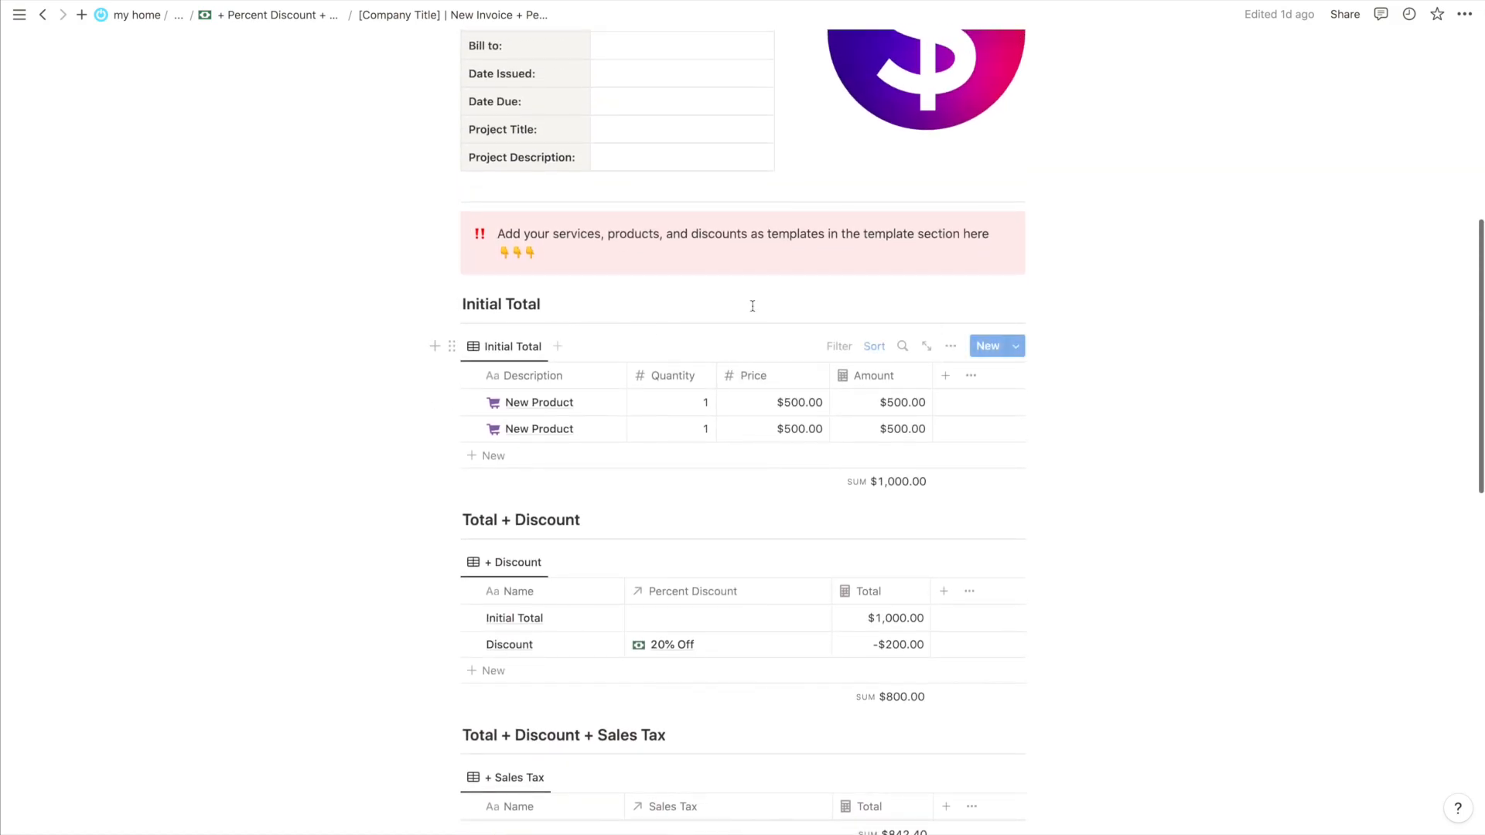
pyautogui.scroll(7, 750, 299)
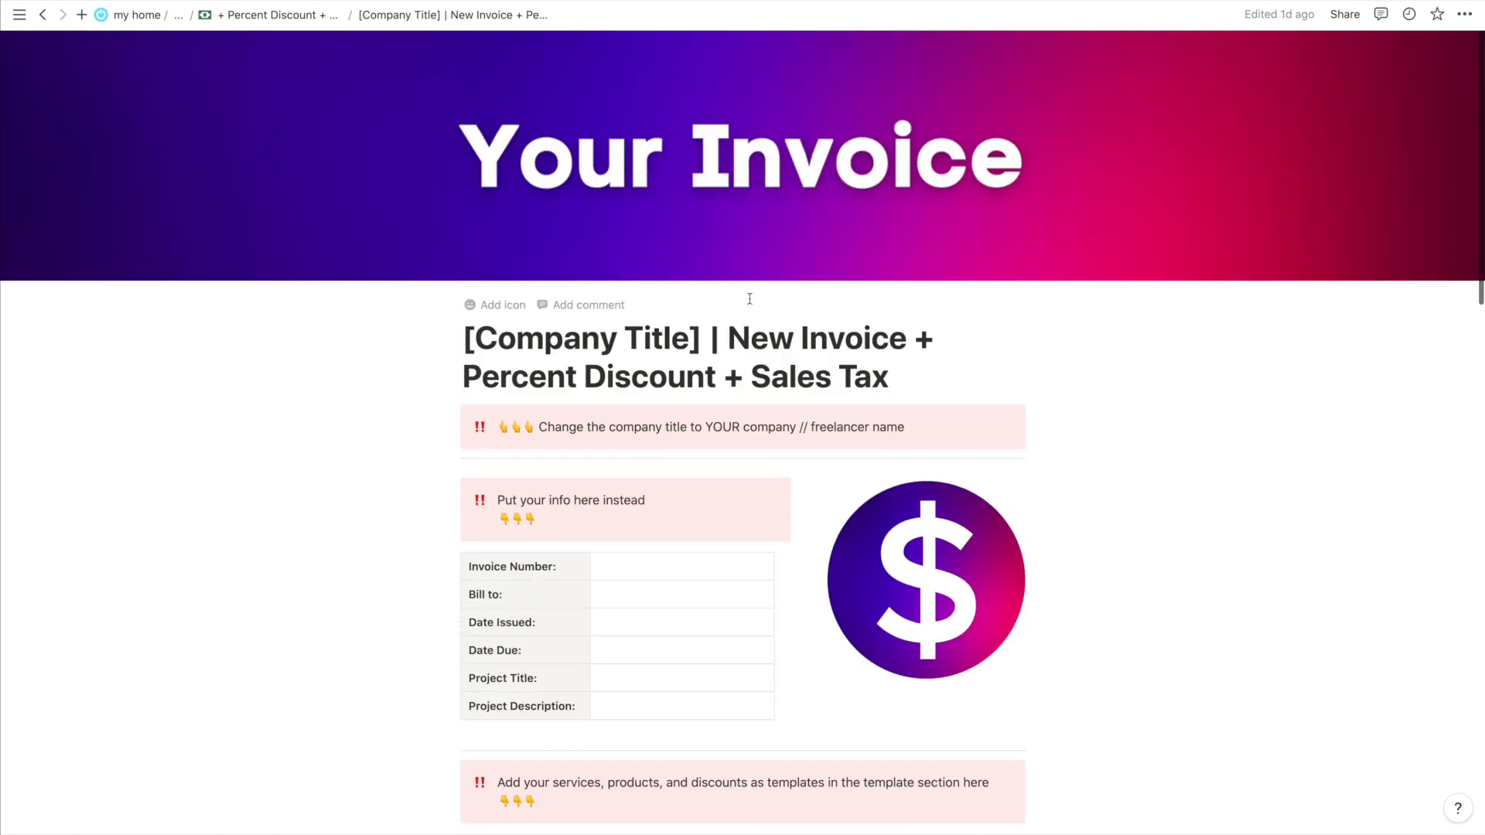
pyautogui.scroll(-4, 750, 298)
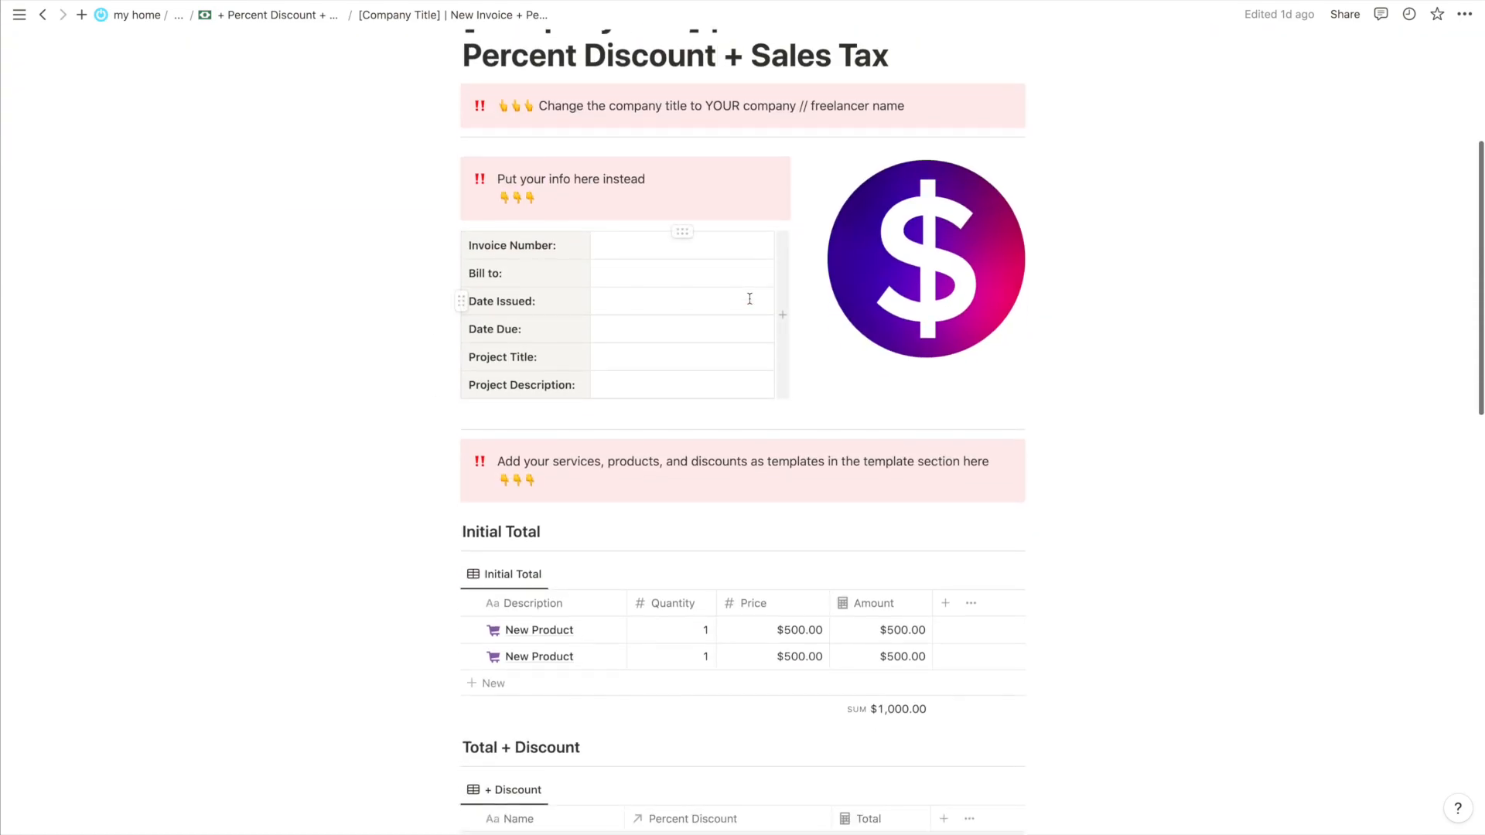
pyautogui.scroll(-9, 749, 298)
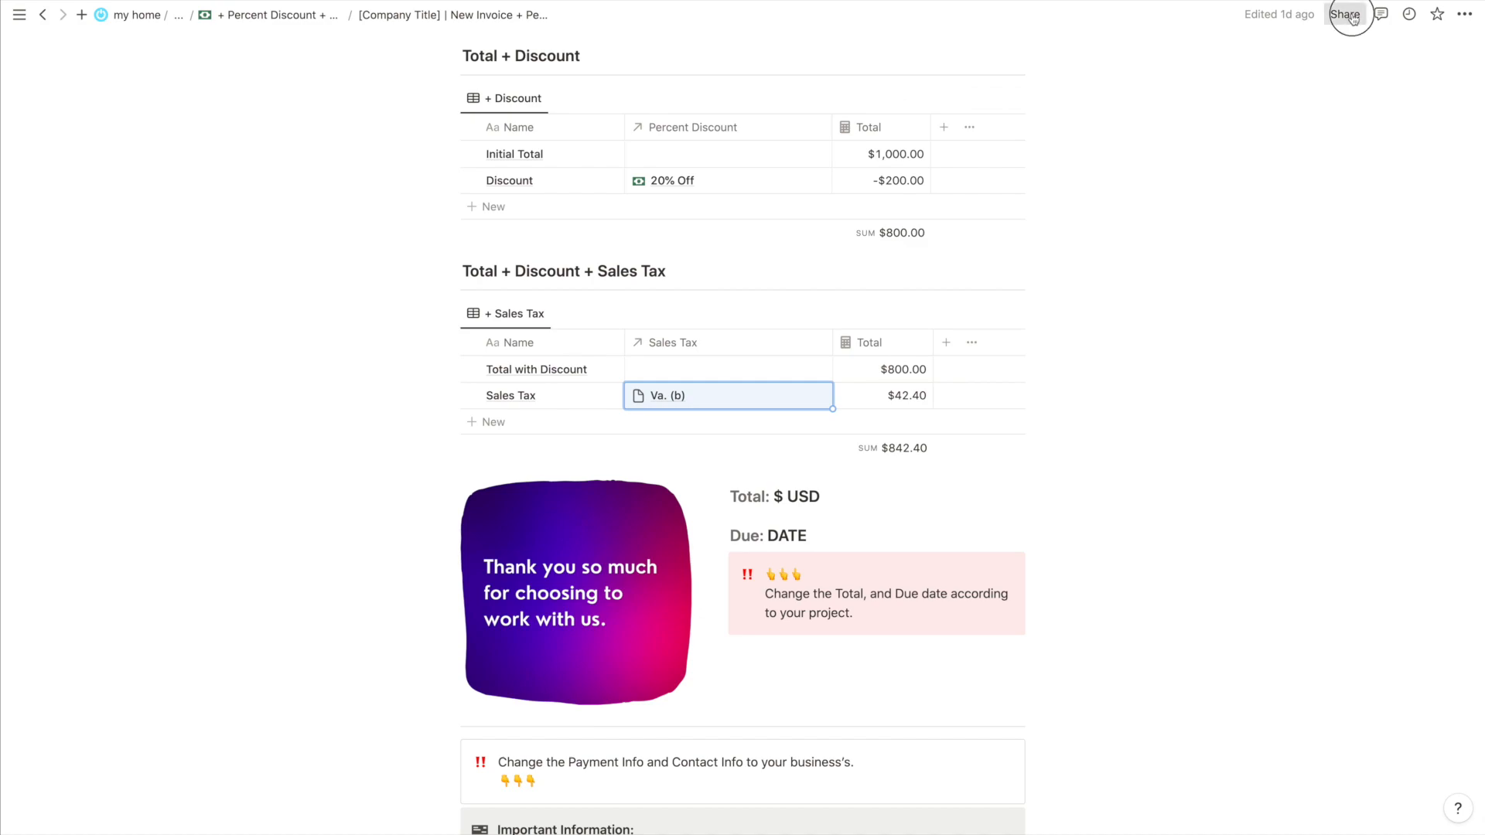
pyautogui.click(1349, 15)
pyautogui.click(1465, 14)
pyautogui.click(1465, 14)
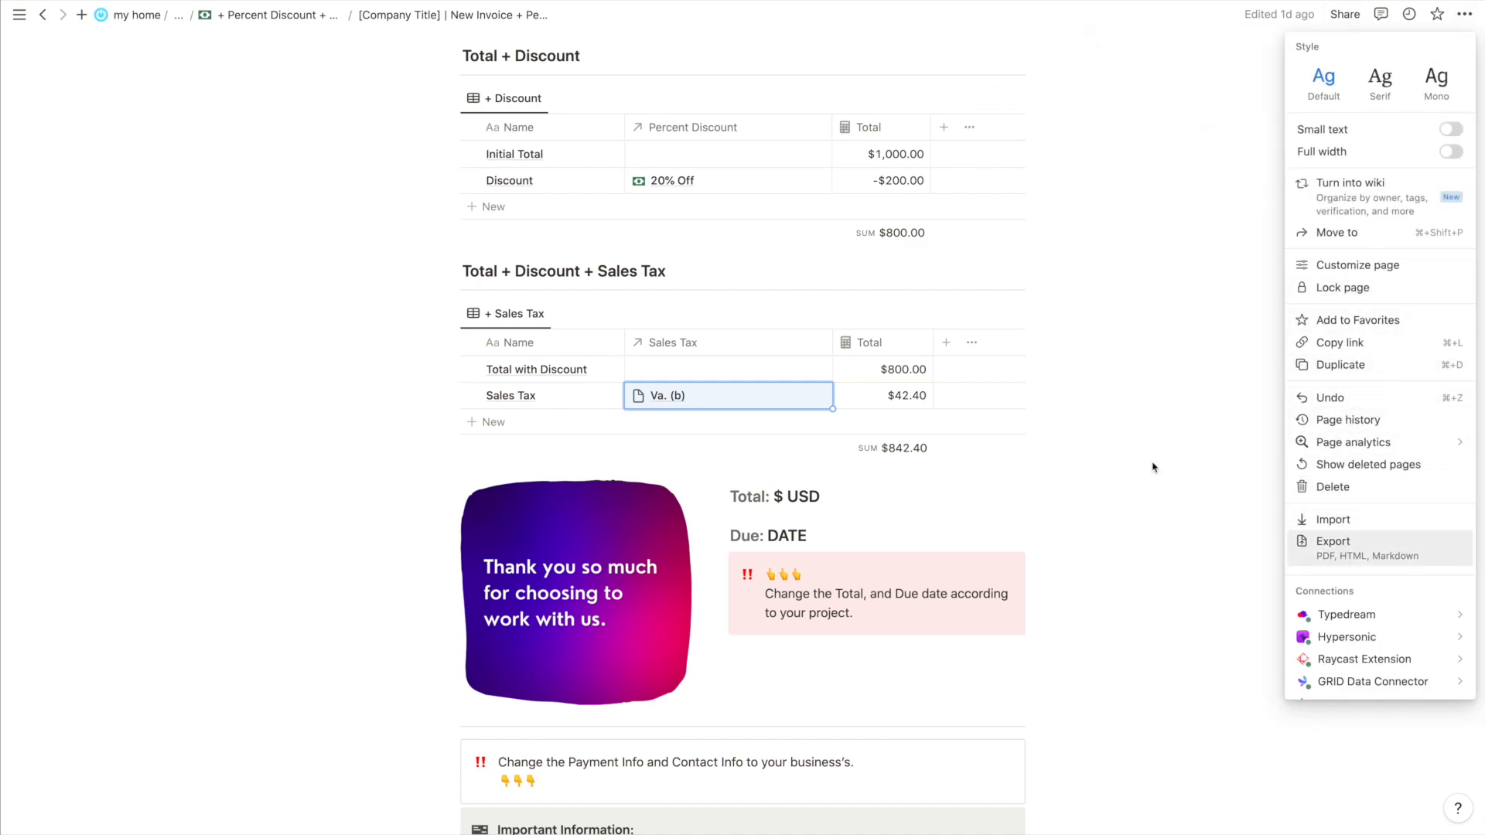
pyautogui.click(1128, 440)
# Compare the invoice's header, Initial Total, Total + Discount and Total + Discount + Sales Tax sections
pyautogui.scroll(13, 1128, 440)
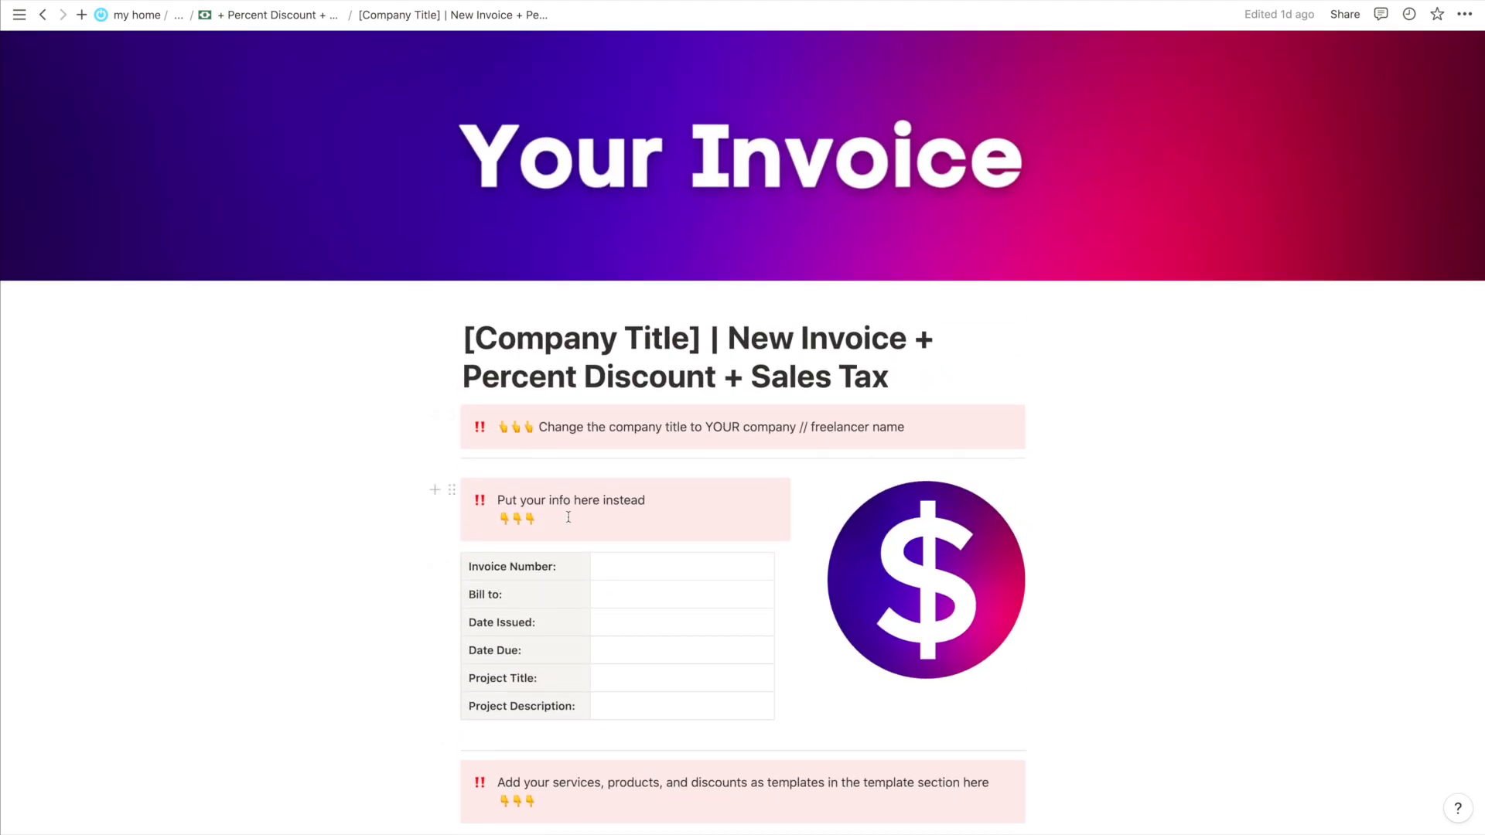
pyautogui.scroll(-12, 568, 516)
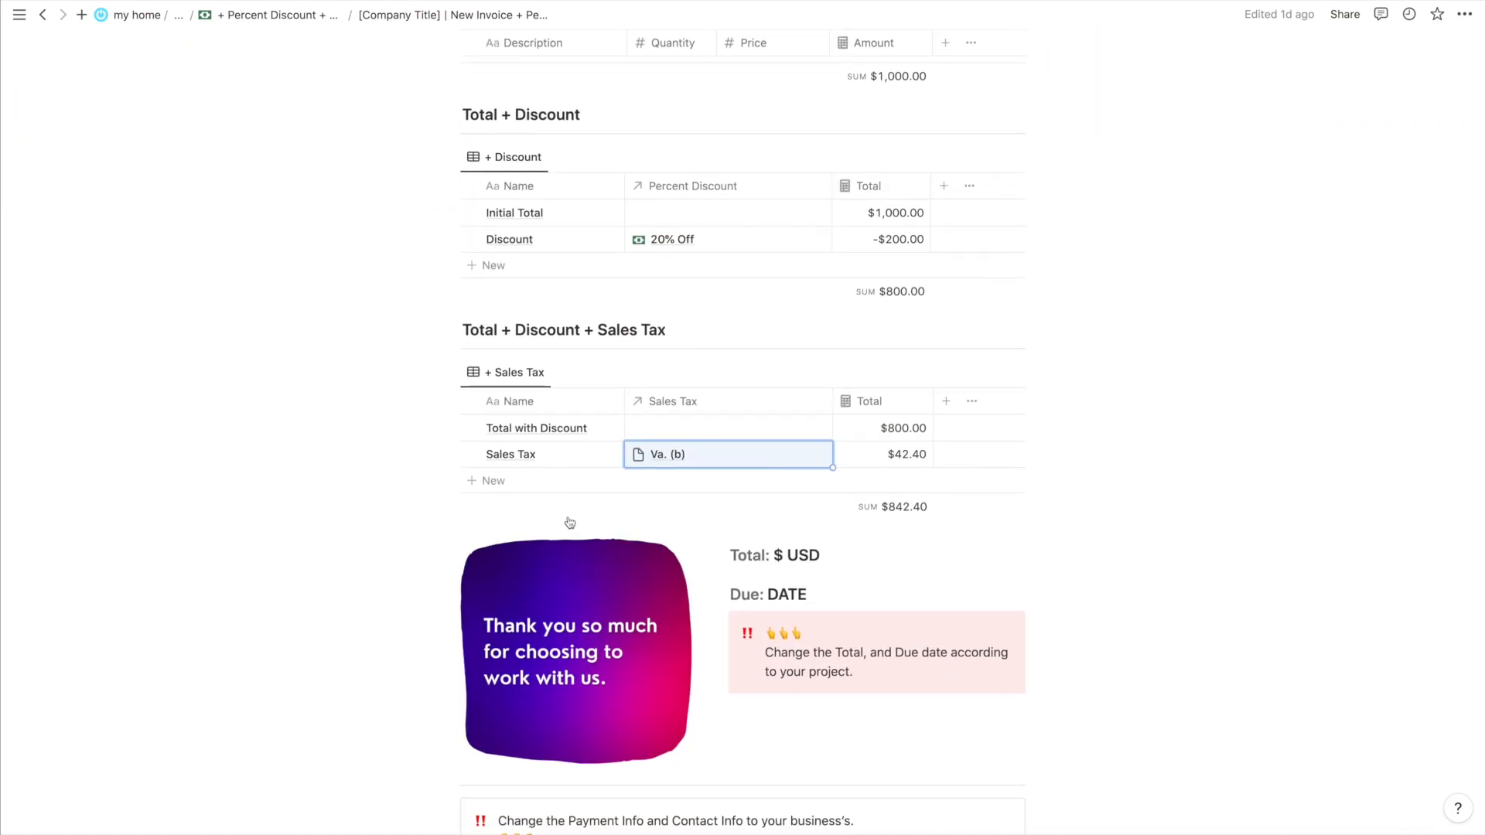
pyautogui.scroll(-2, 570, 523)
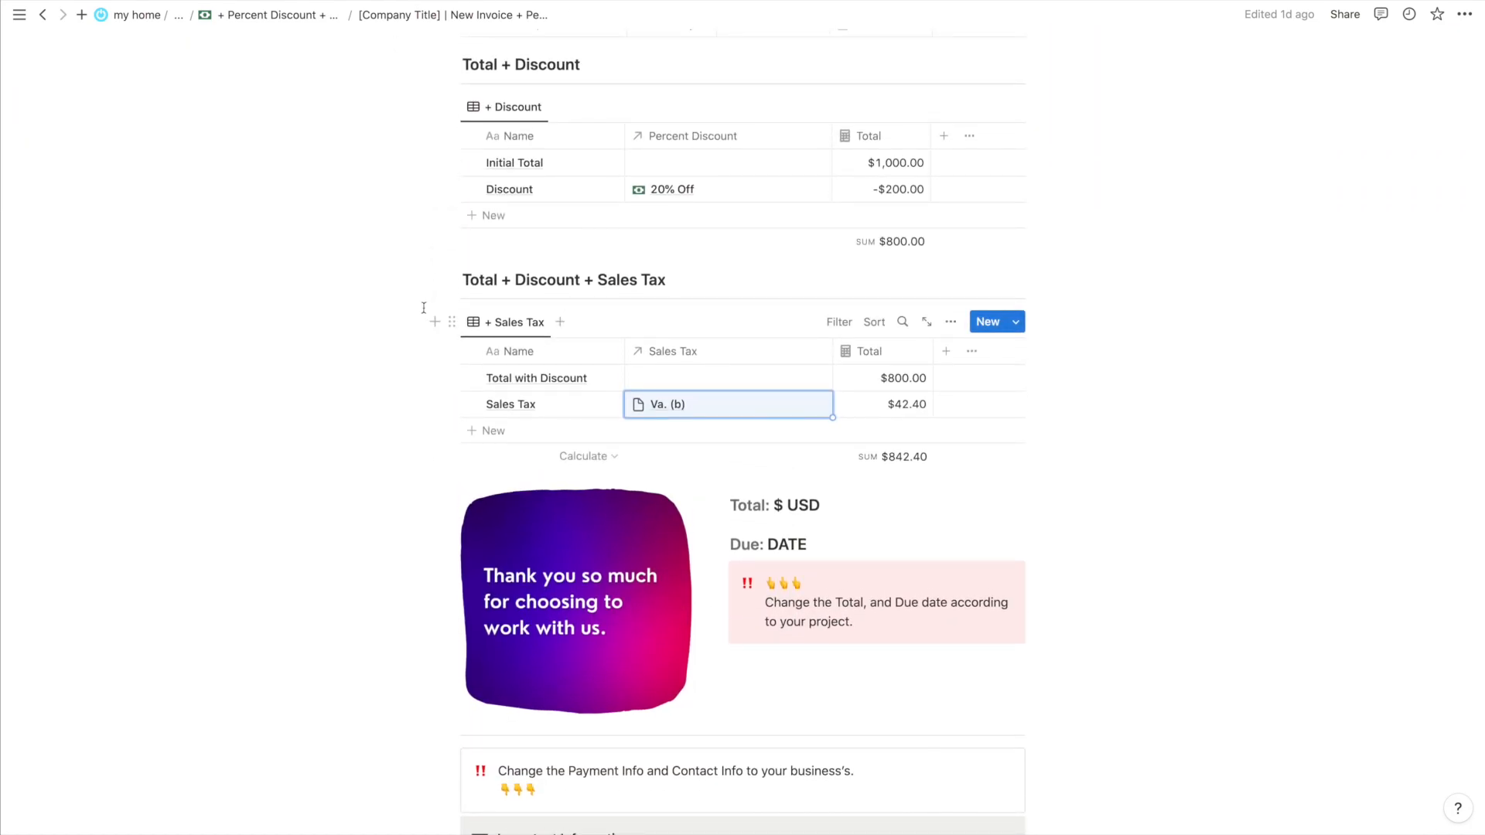
pyautogui.scroll(1, 433, 274)
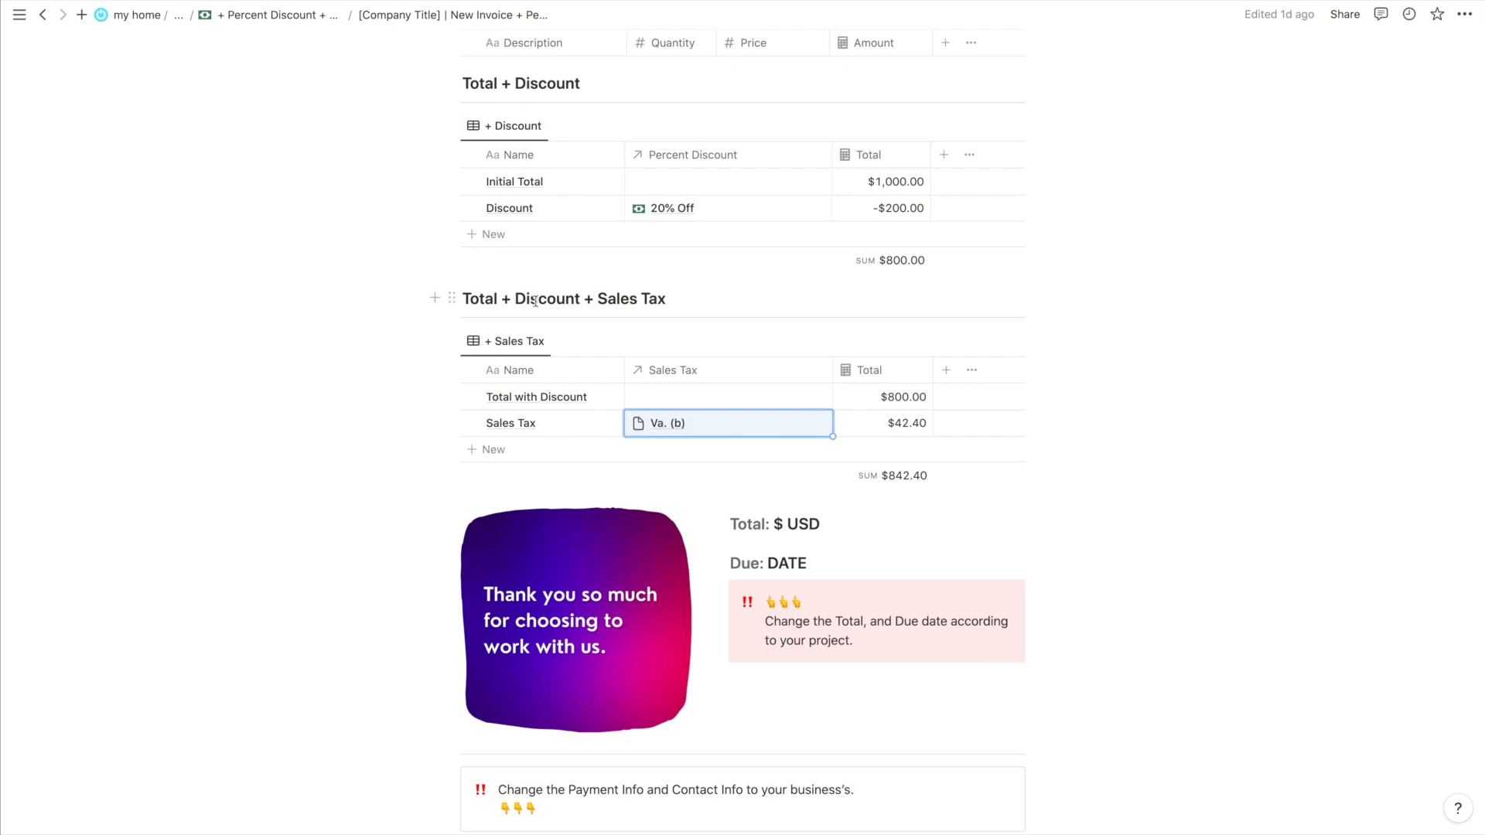
pyautogui.scroll(4, 693, 297)
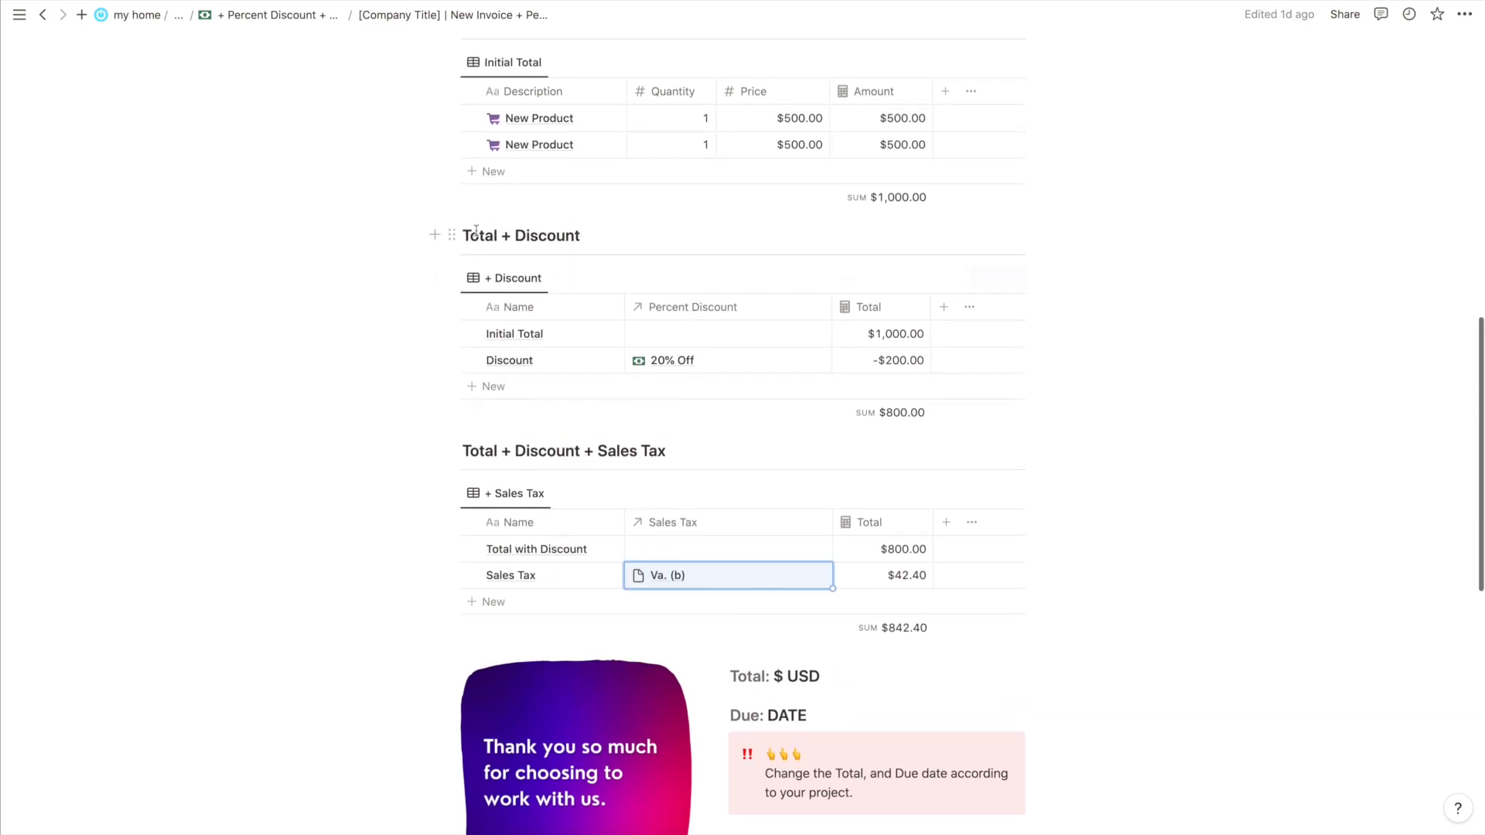
pyautogui.scroll(5, 576, 237)
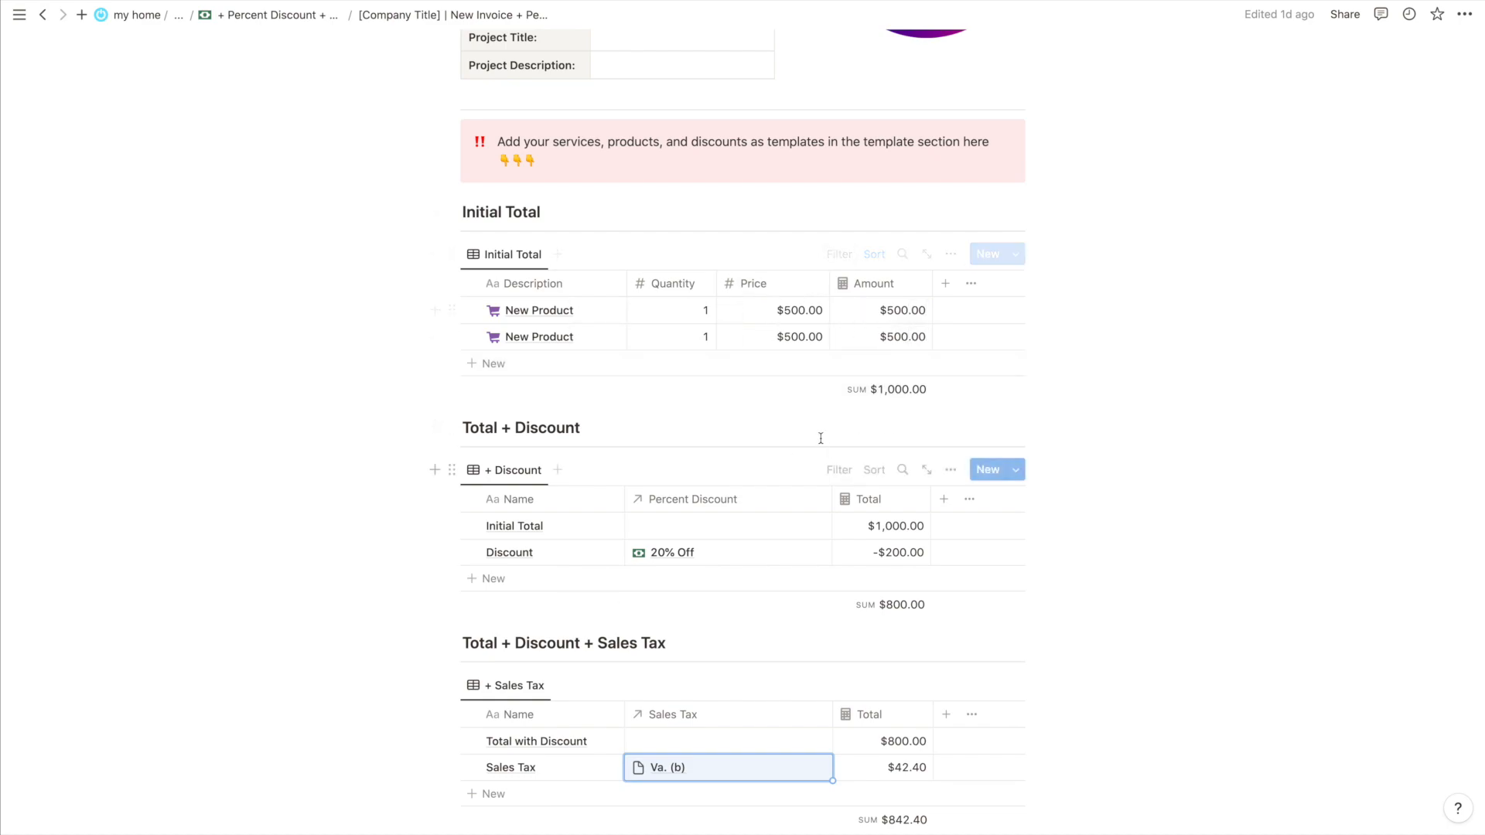
# Delete the whole Total + Discount section, including its heading and table, from the invoice
pyautogui.scroll(-4, 819, 437)
pyautogui.scroll(1, 898, 681)
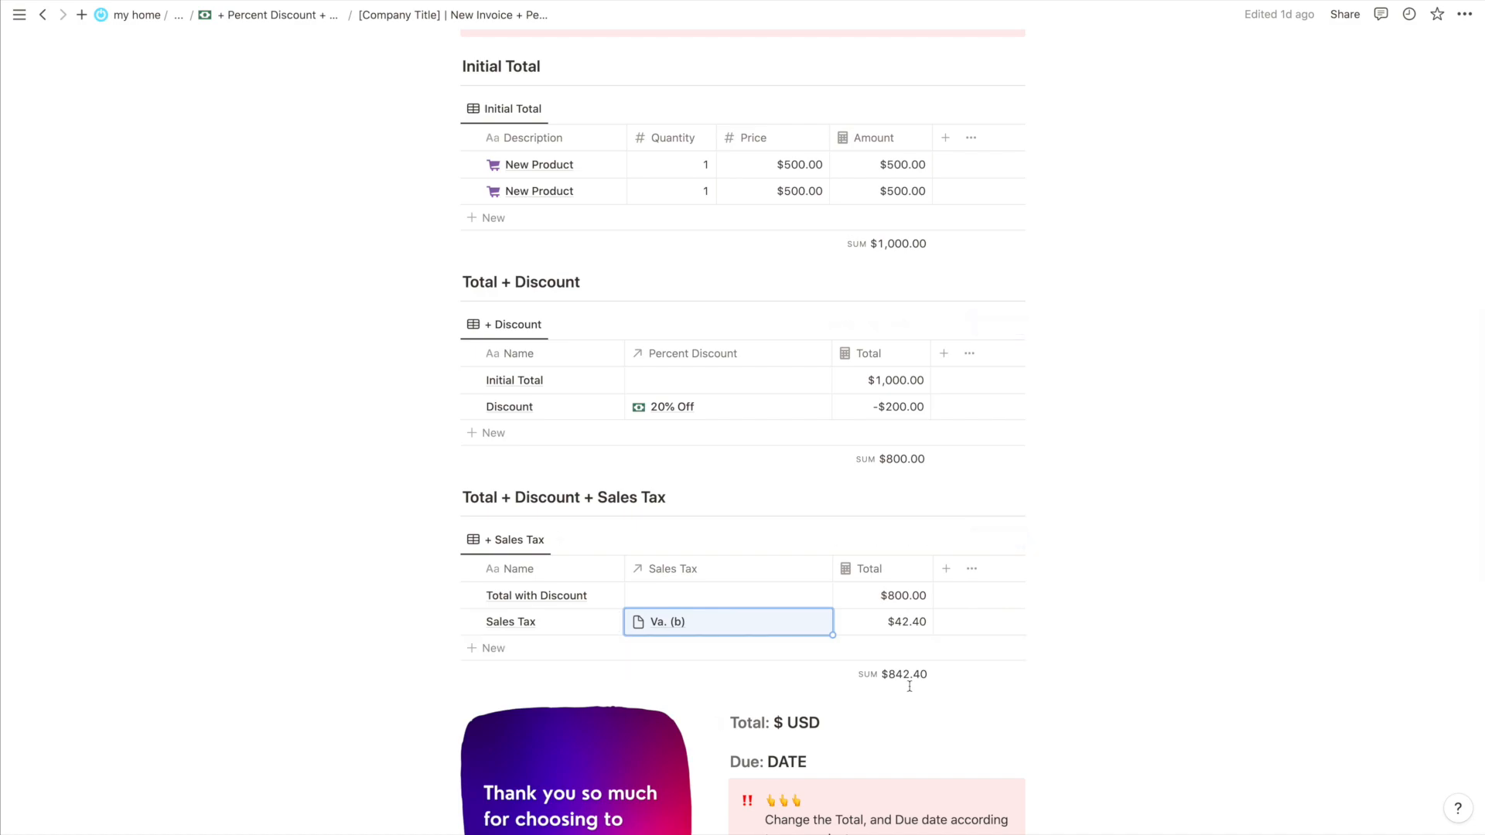
pyautogui.moveTo(318, 265); pyautogui.dragTo(696, 408)
pyautogui.press('BackSpace')
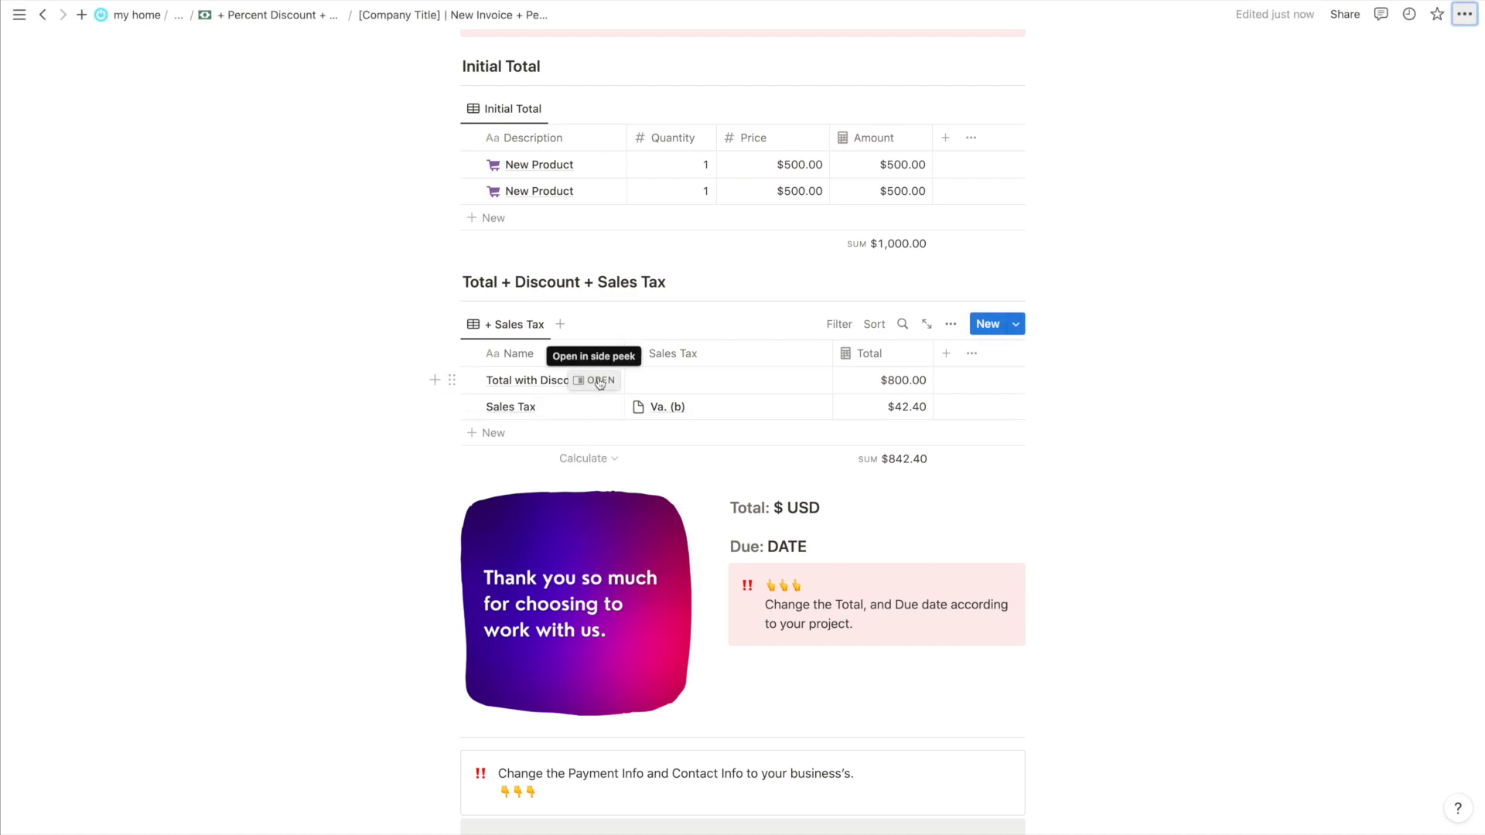
# Set the Previous Total on the Total with Discount row's page in the + Sales Tax table to 1,000
pyautogui.click(600, 382)
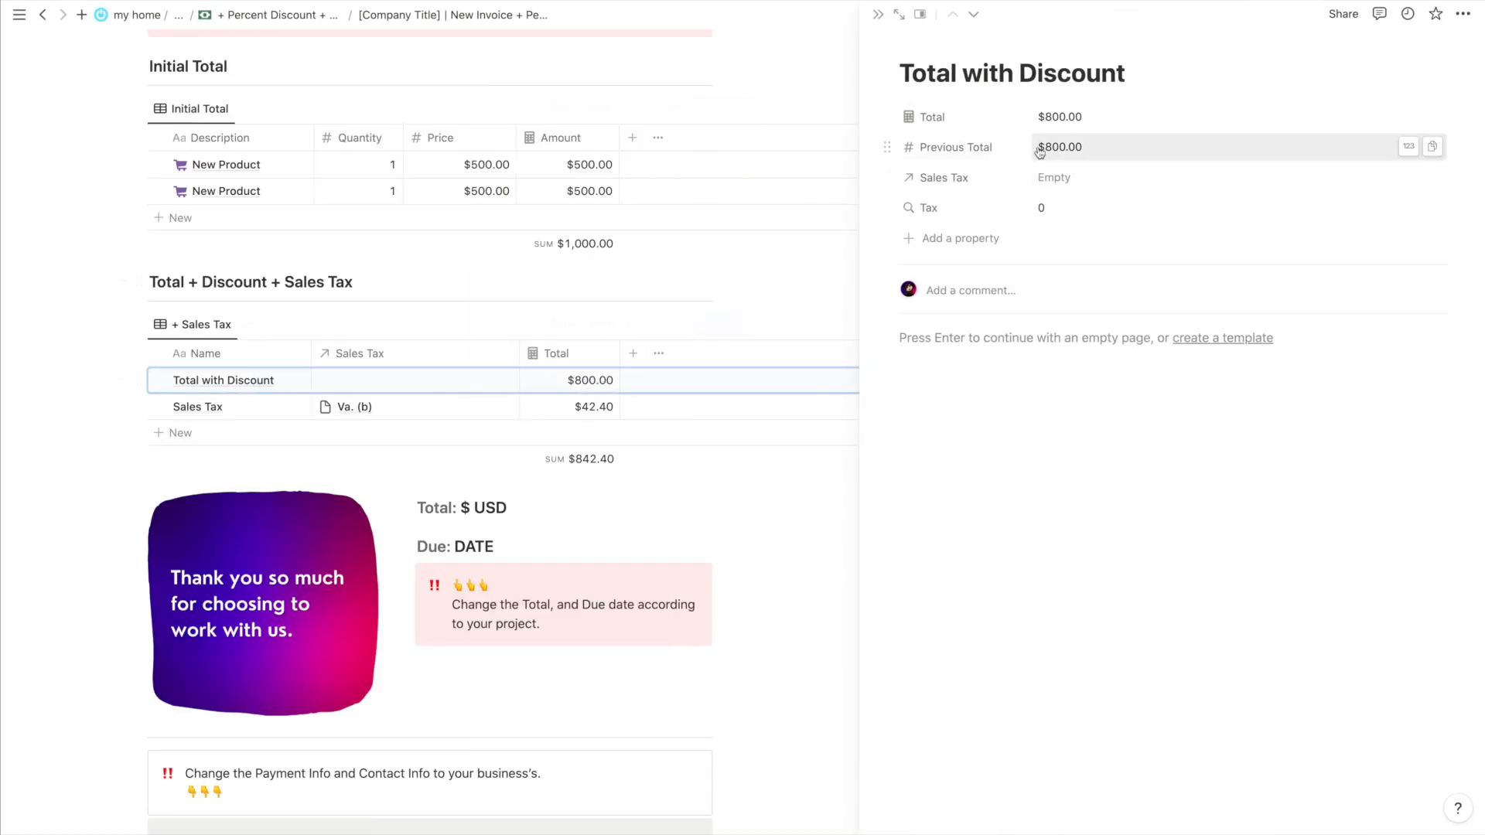
pyautogui.doubleClick(1052, 146)
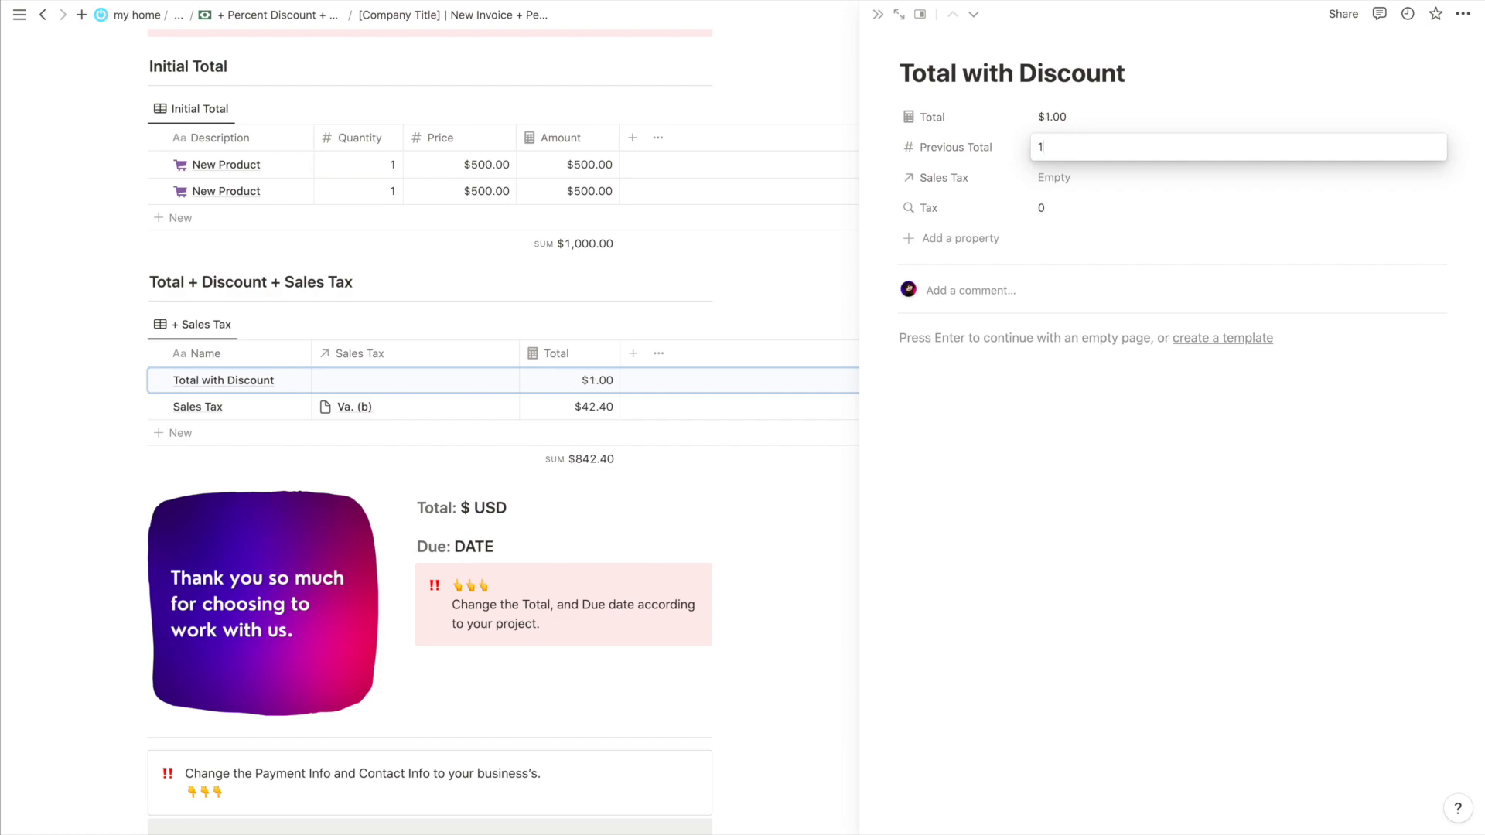
pyautogui.write('1000')
pyautogui.press('Return')
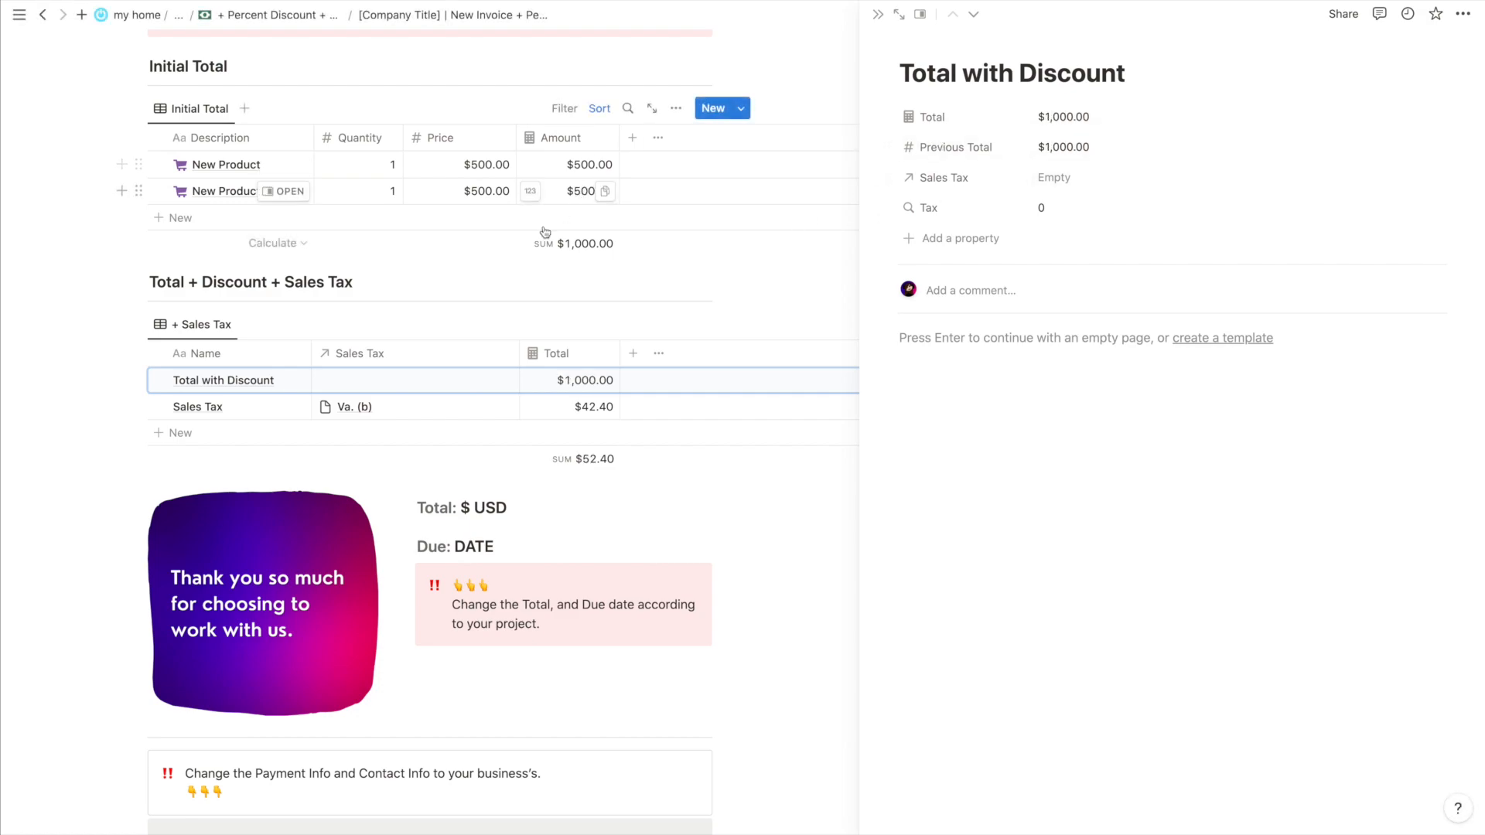
# Set the Previous Total on the Sales Tax row's page to 1,000 and close the page
pyautogui.click(276, 408)
pyautogui.click(1078, 145)
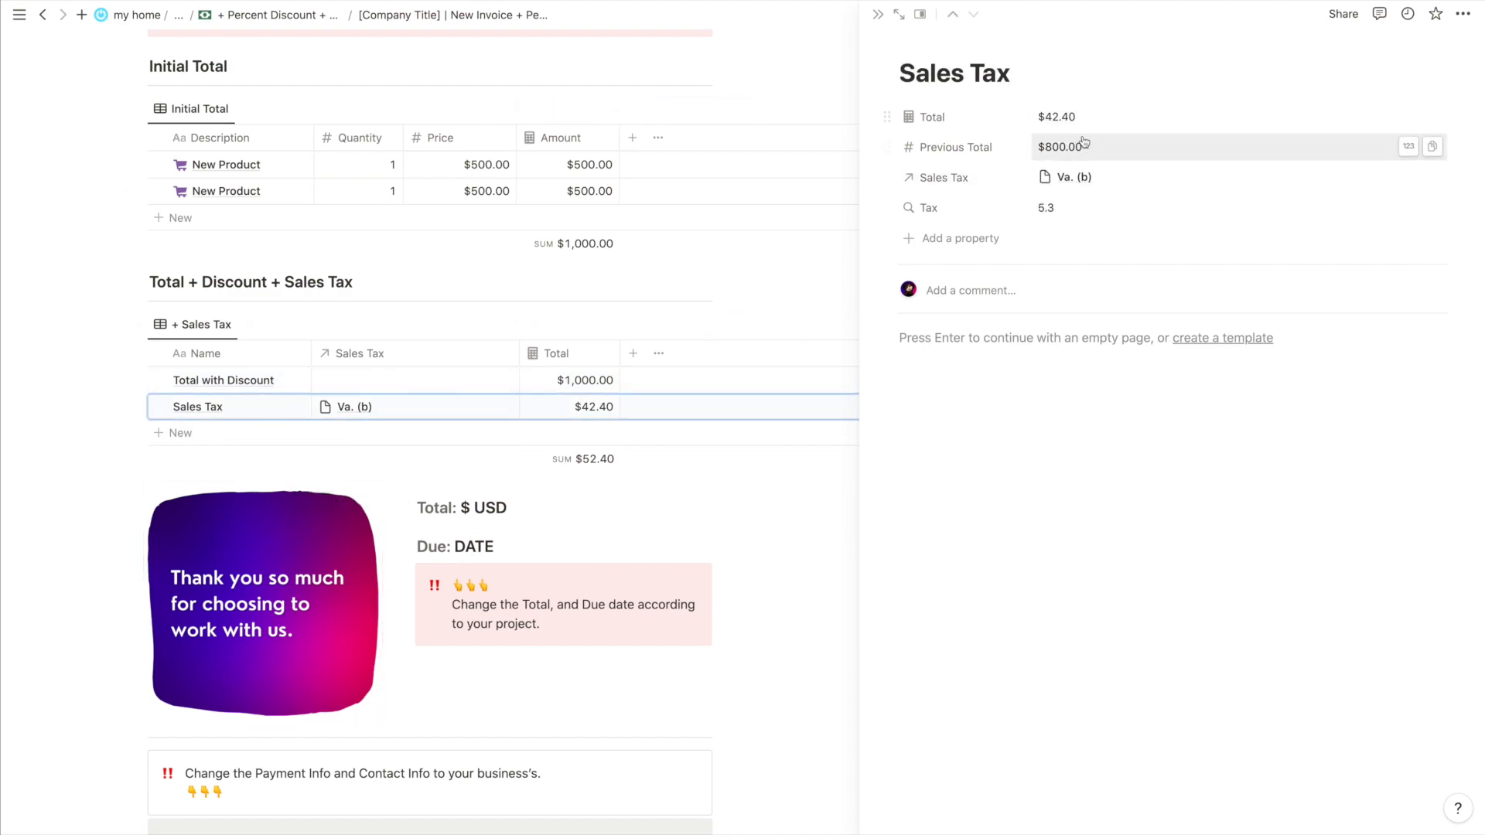
pyautogui.hotkey('ctrl', 'a')
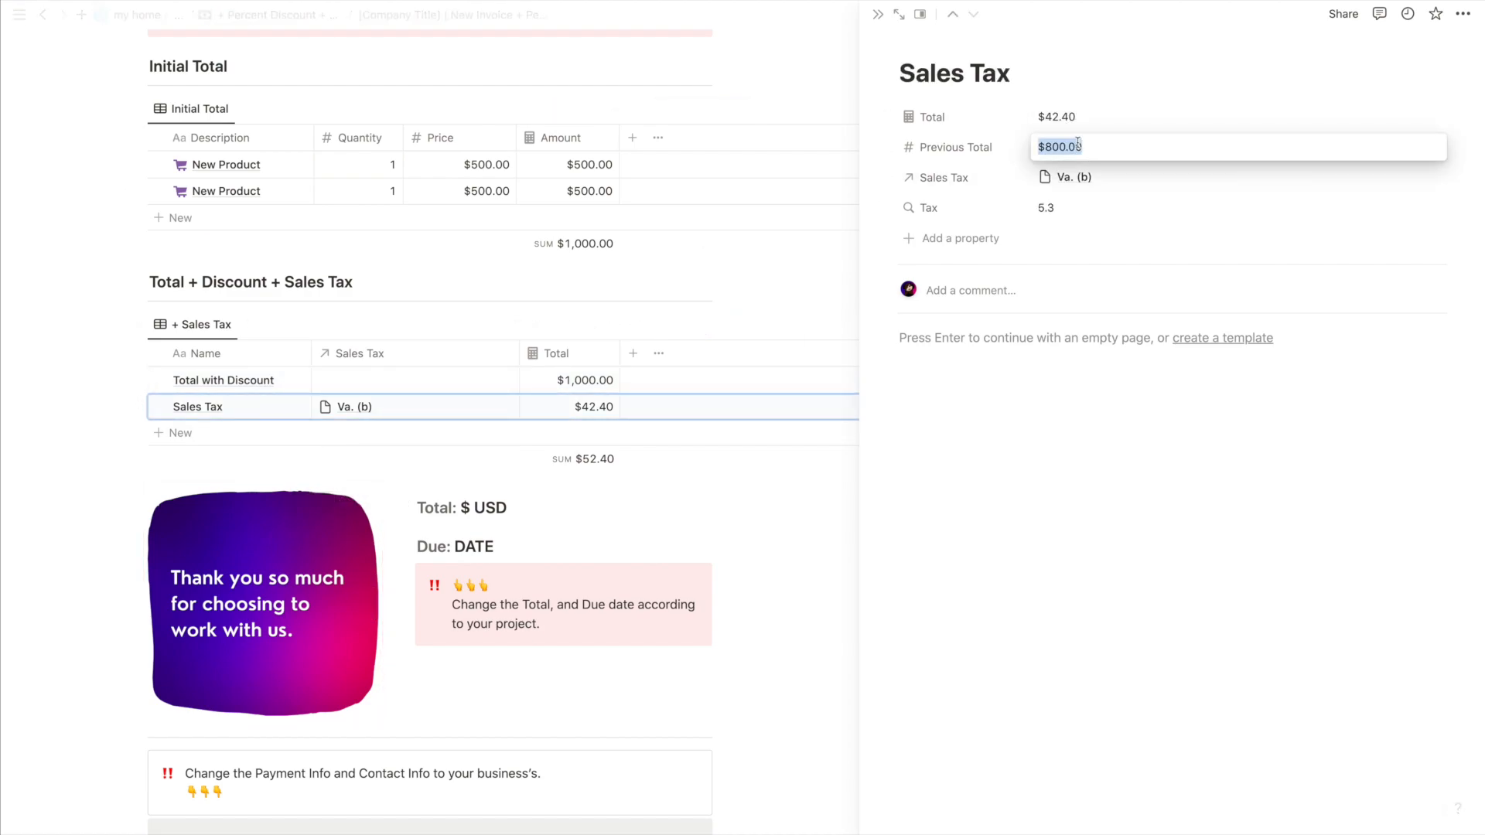
pyautogui.press('Return')
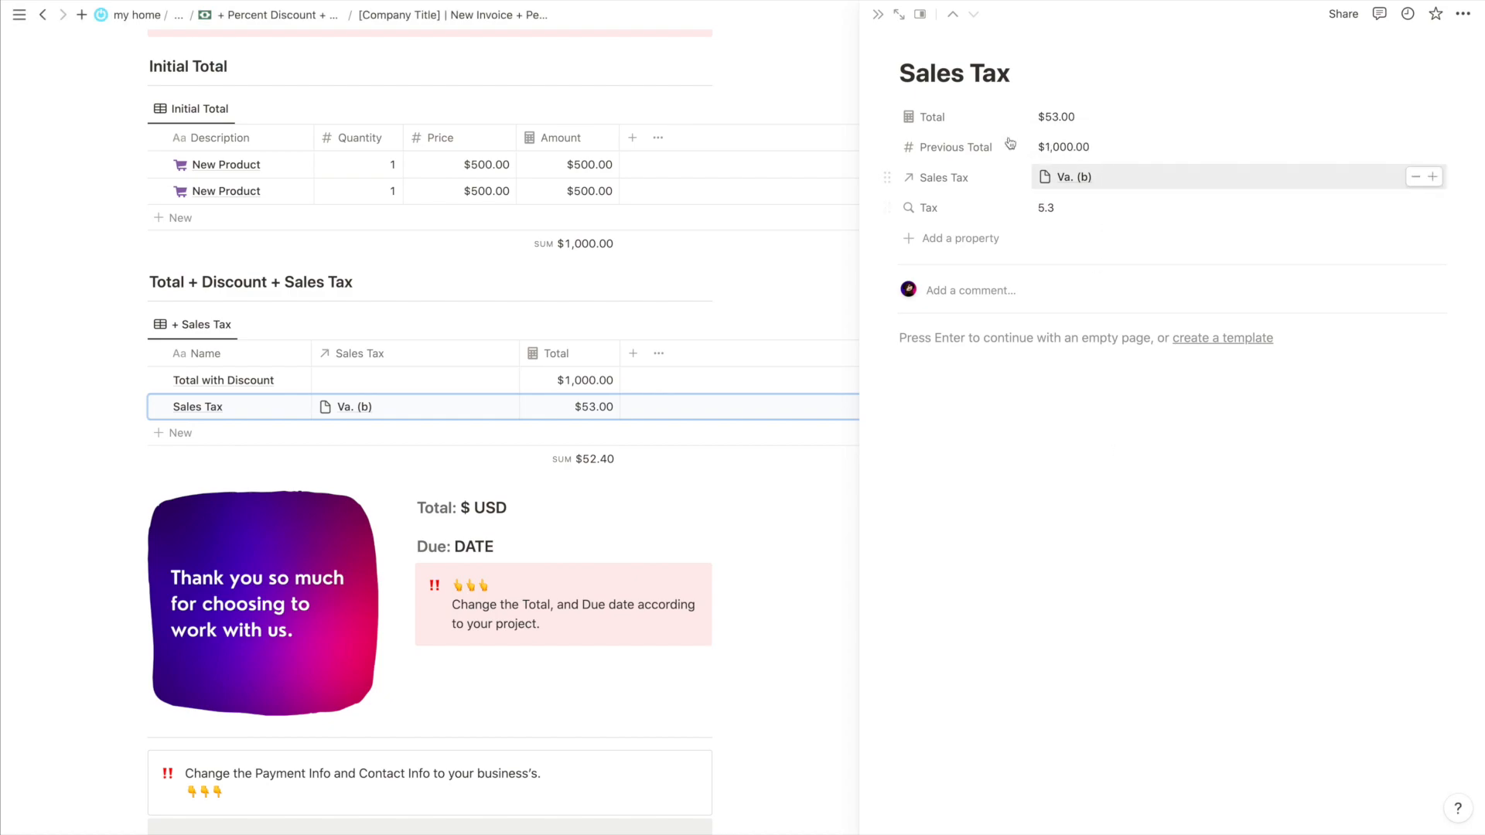
pyautogui.click(878, 14)
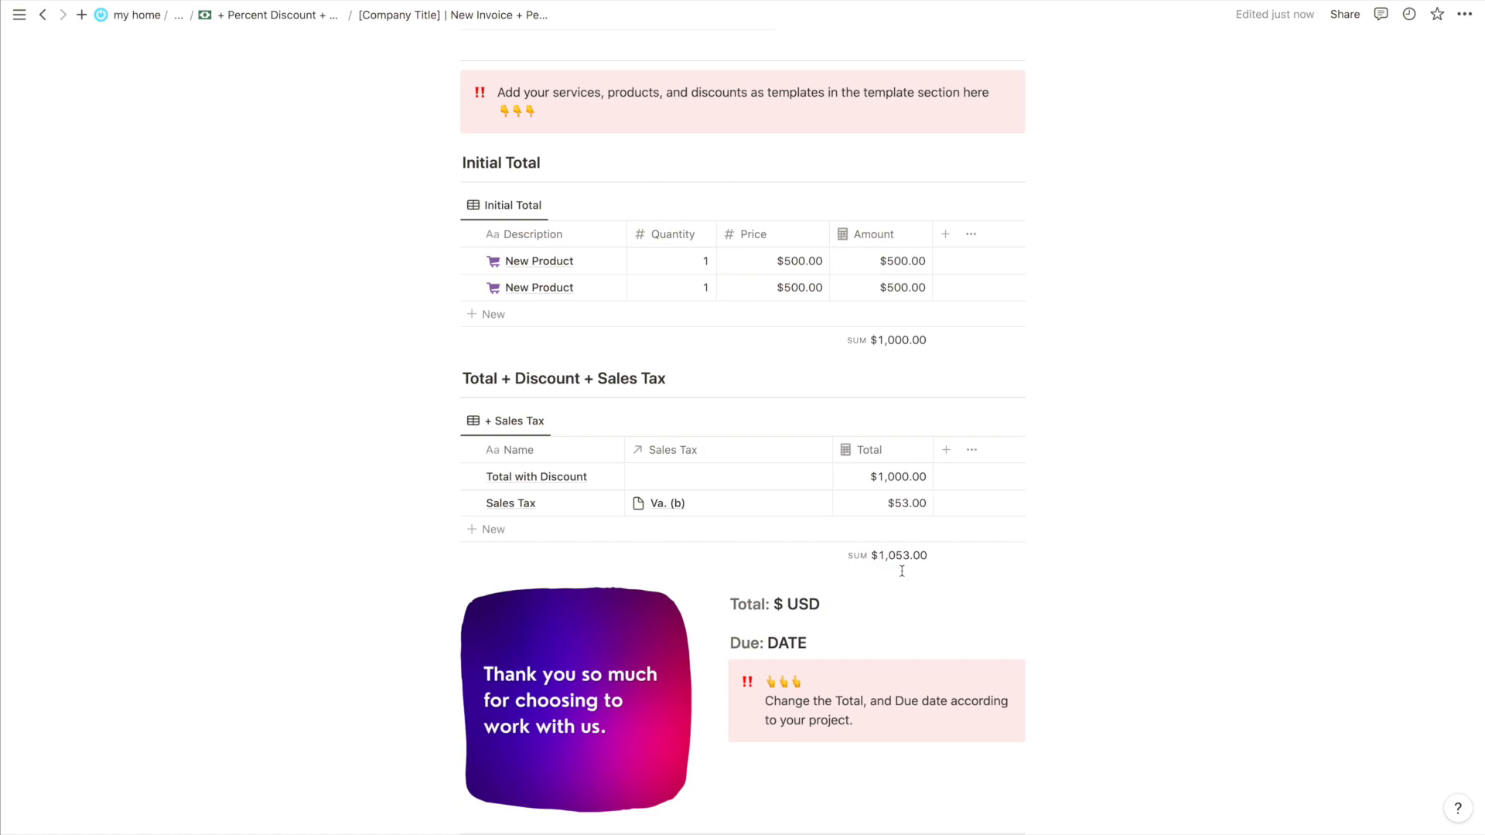
# Look over the invoice without its discount section, from the title and info table to the sales tax total
pyautogui.scroll(9, 902, 571)
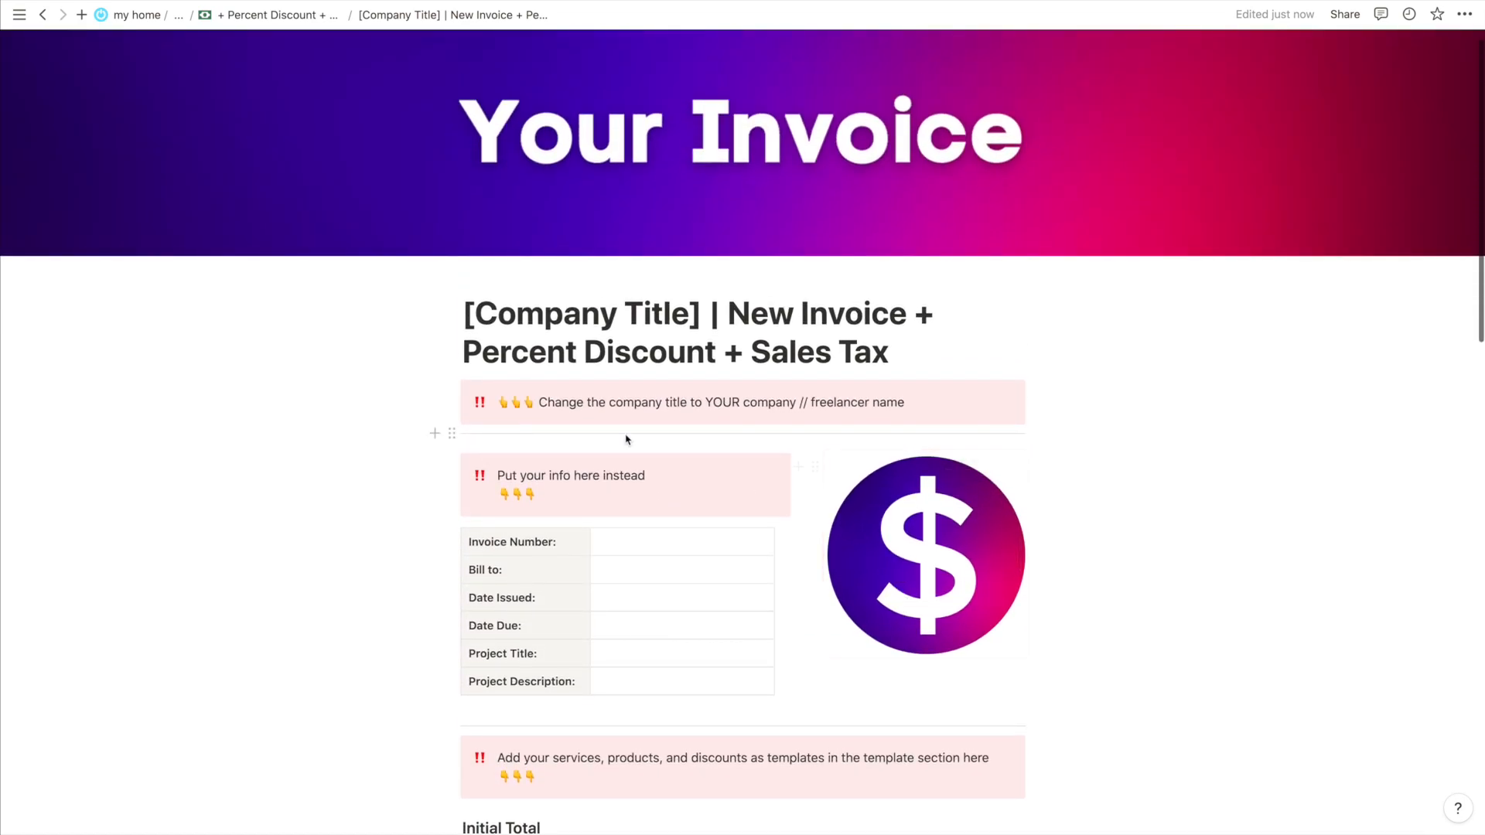
pyautogui.scroll(-10, 627, 439)
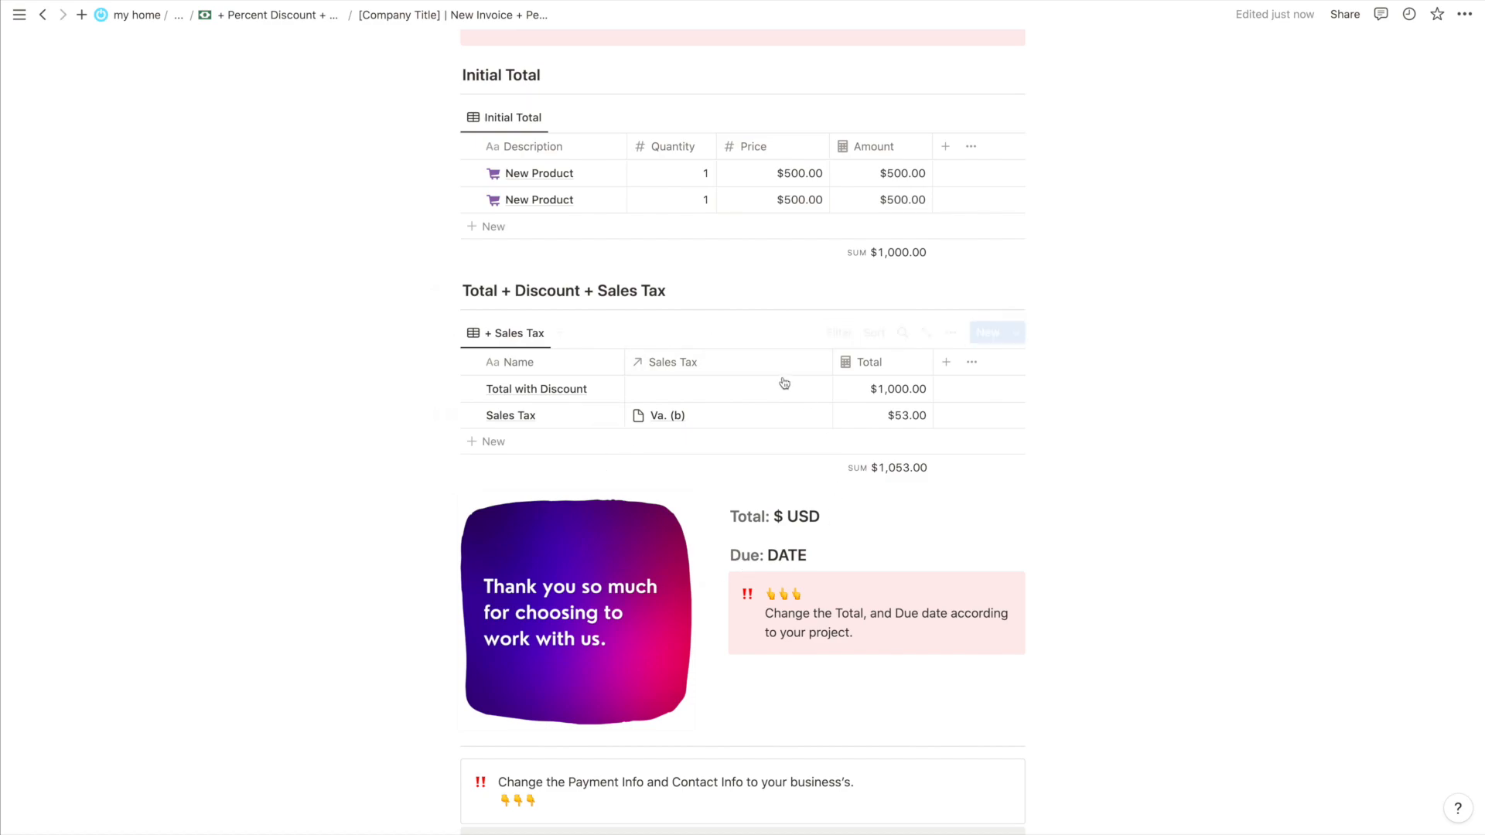
pyautogui.scroll(-2, 784, 384)
pyautogui.scroll(3, 612, 331)
pyautogui.scroll(6, 612, 331)
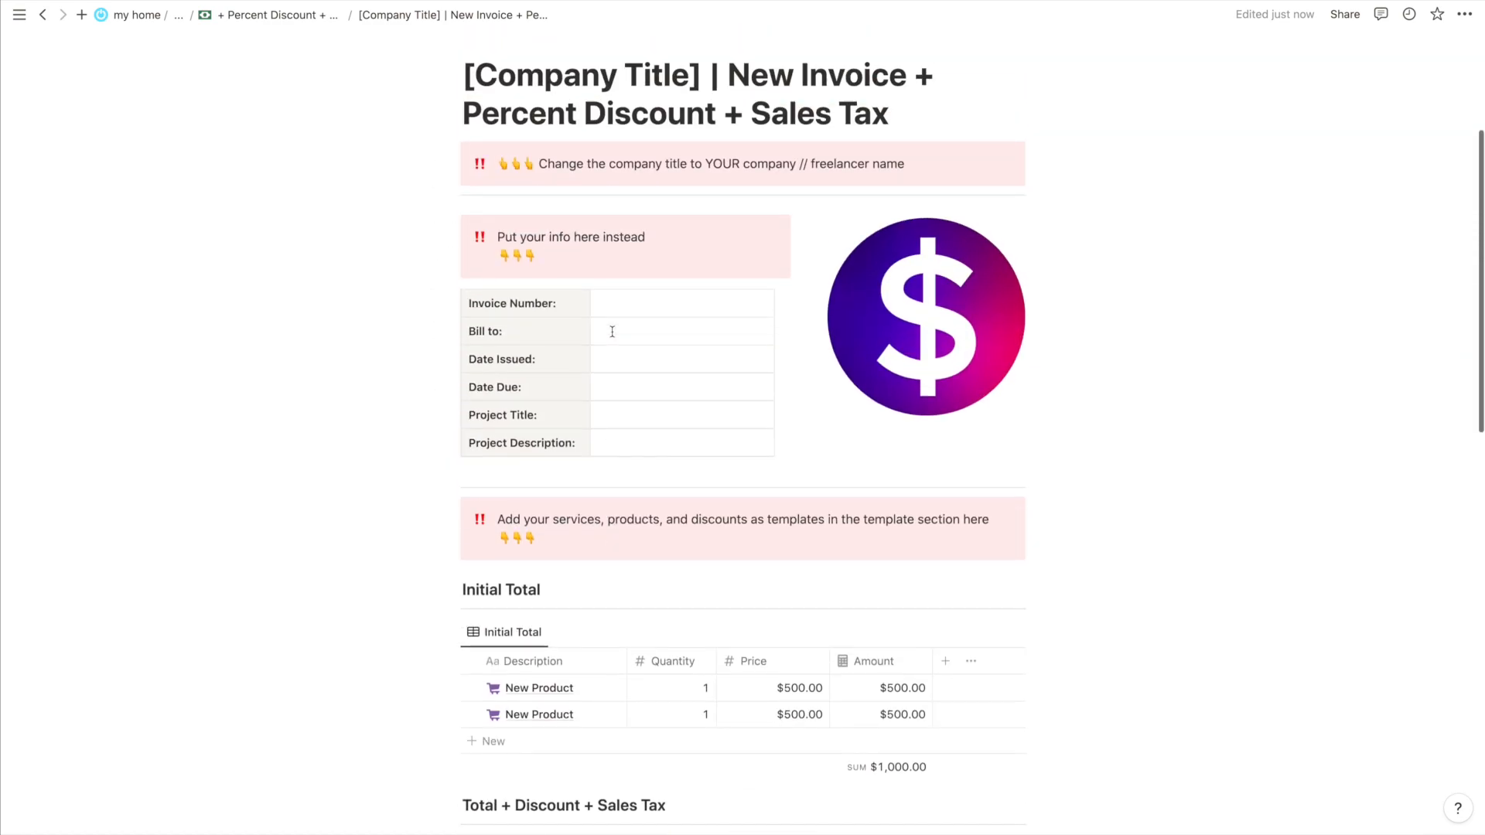
pyautogui.scroll(-4, 673, 703)
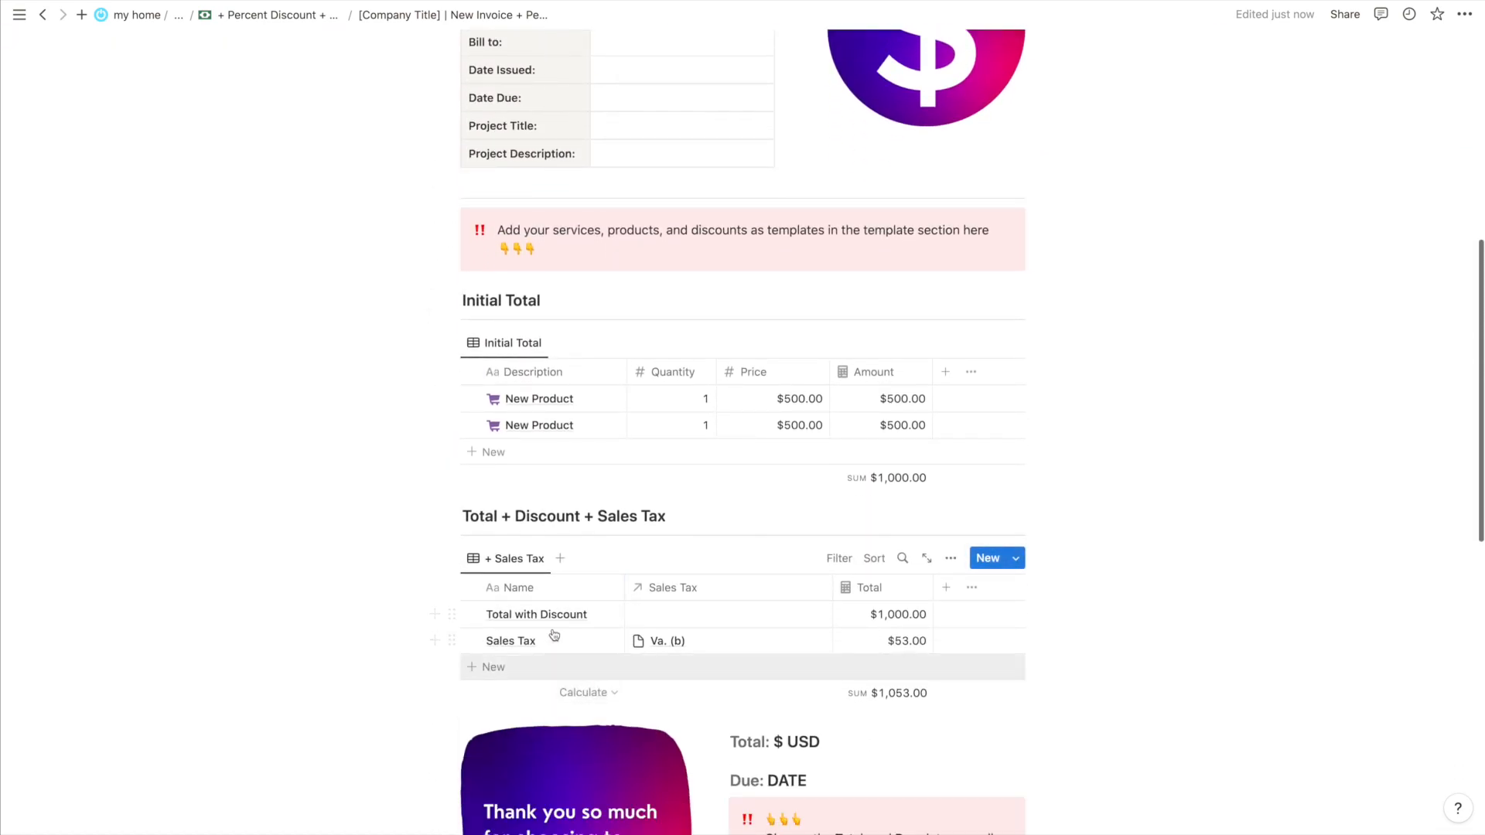
pyautogui.scroll(5, 588, 633)
pyautogui.scroll(2, 609, 335)
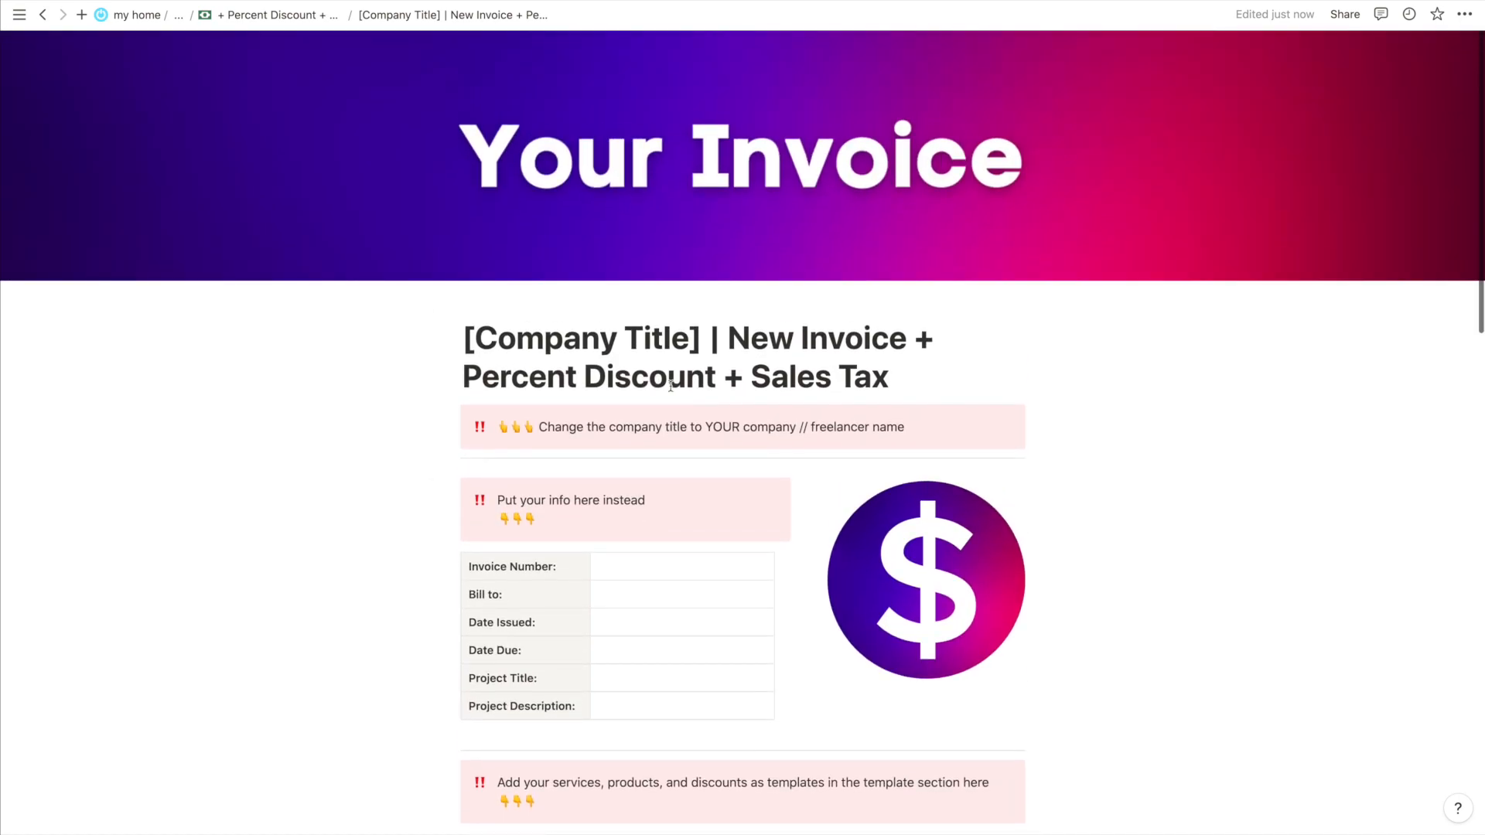
# Return to the Advanced Invoices + Receipts Template V1 page and find the For Your Reference links under Important Template Settings
pyautogui.click(275, 14)
pyautogui.click(273, 21)
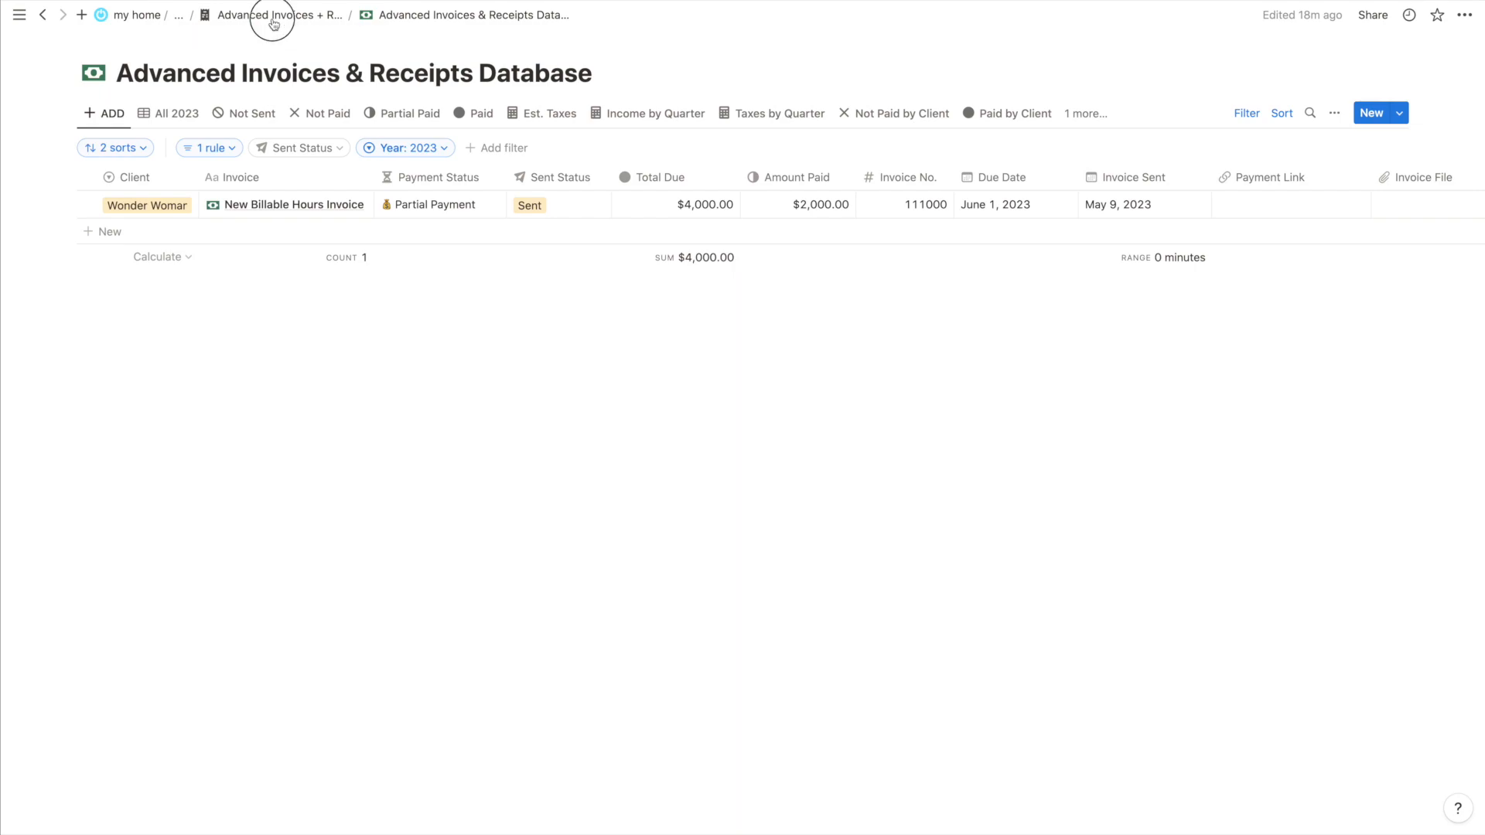
pyautogui.click(274, 21)
pyautogui.scroll(-3, 459, 574)
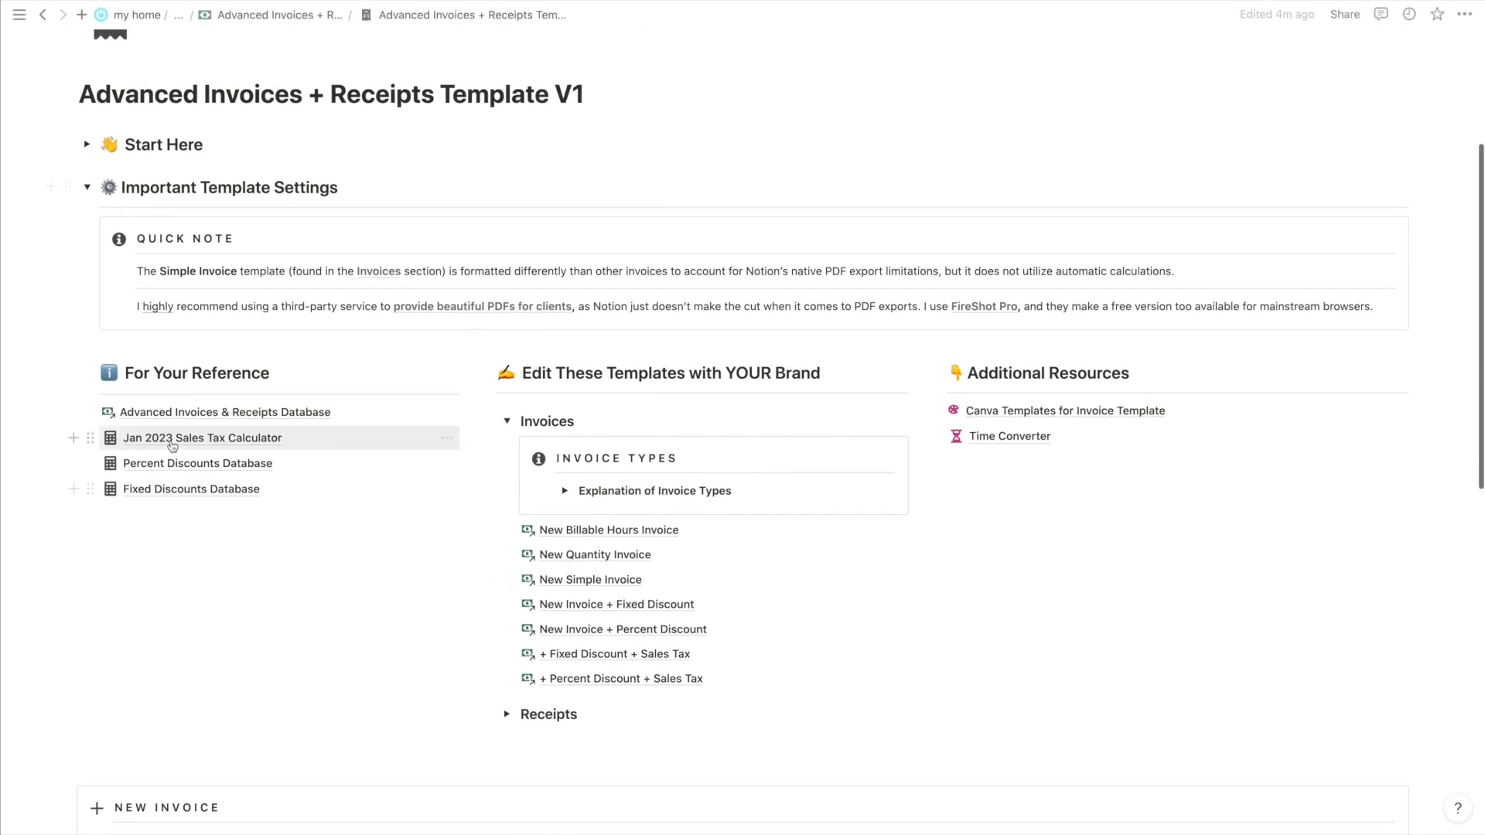
pyautogui.scroll(-1, 248, 588)
pyautogui.scroll(-2, 234, 464)
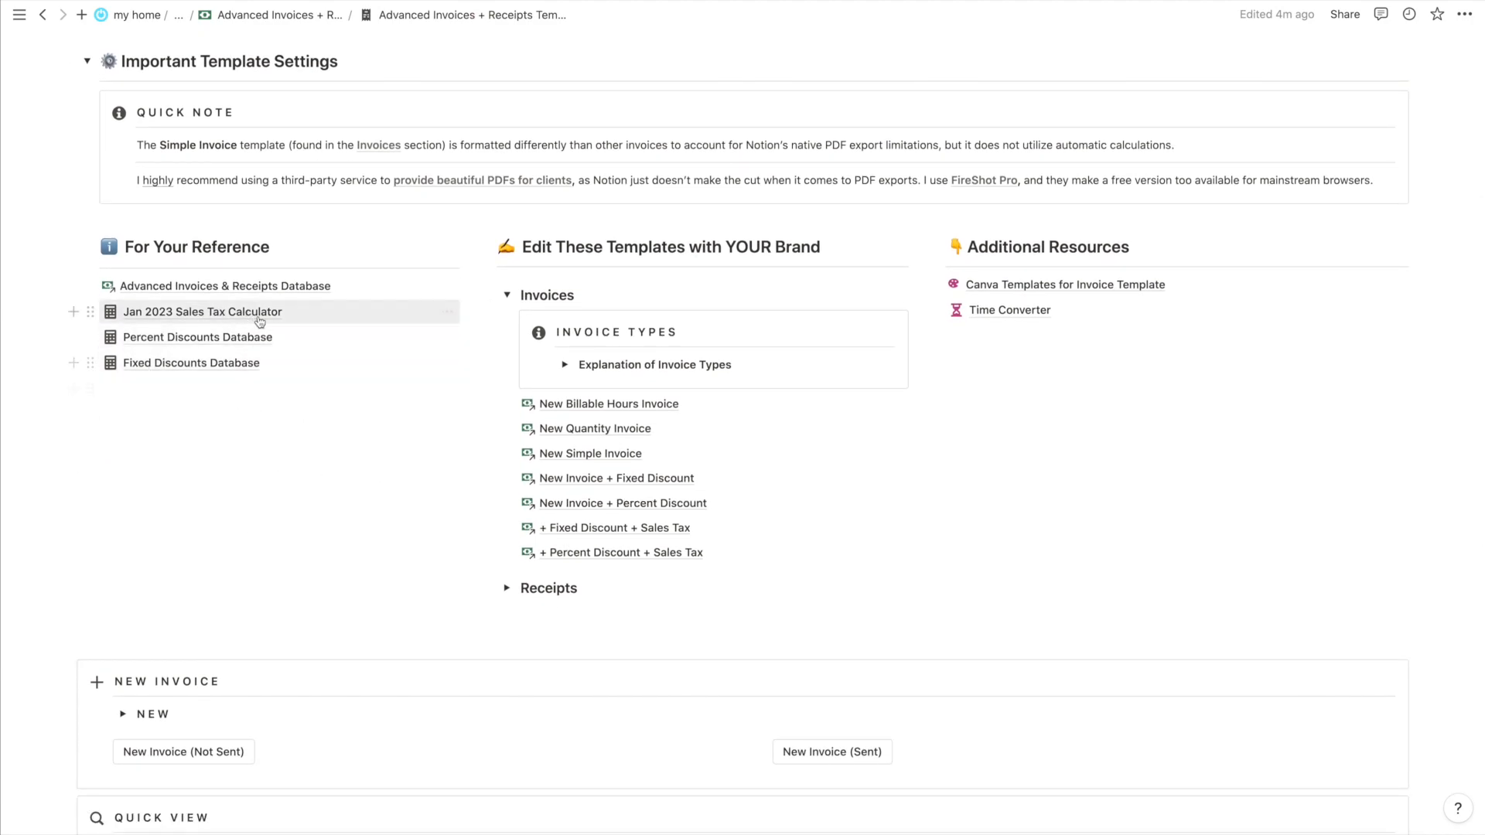
# Open the Jan 2023 Sales Tax Calculator and look over its source notes and the table of state tax rates
pyautogui.click(179, 311)
pyautogui.scroll(-2, 226, 279)
pyautogui.scroll(2, 226, 279)
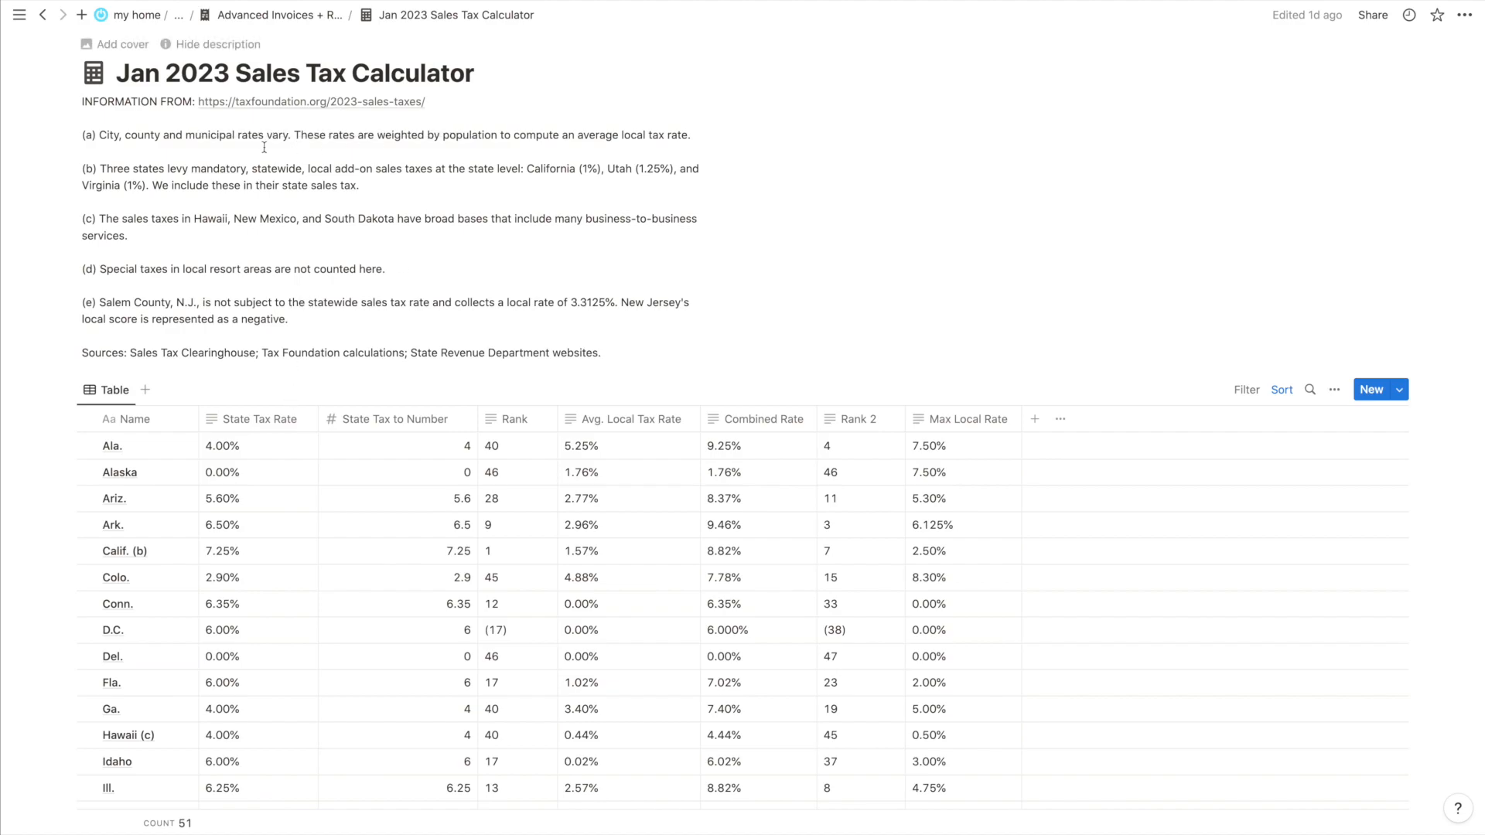
pyautogui.scroll(-6, 518, 241)
pyautogui.scroll(6, 457, 511)
pyautogui.scroll(-5, 314, 210)
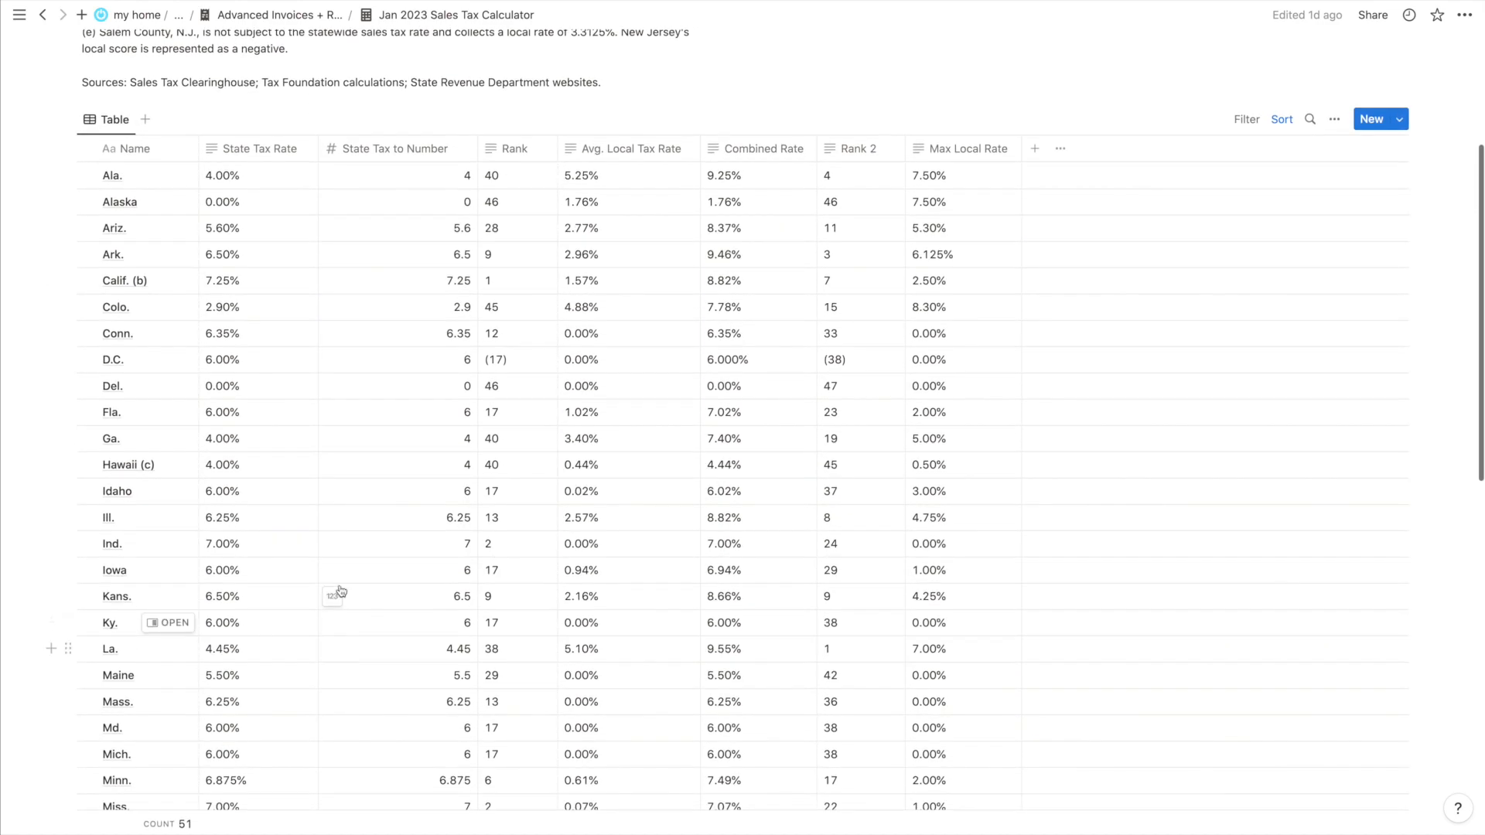
pyautogui.scroll(-3, 365, 259)
pyautogui.scroll(5, 258, 294)
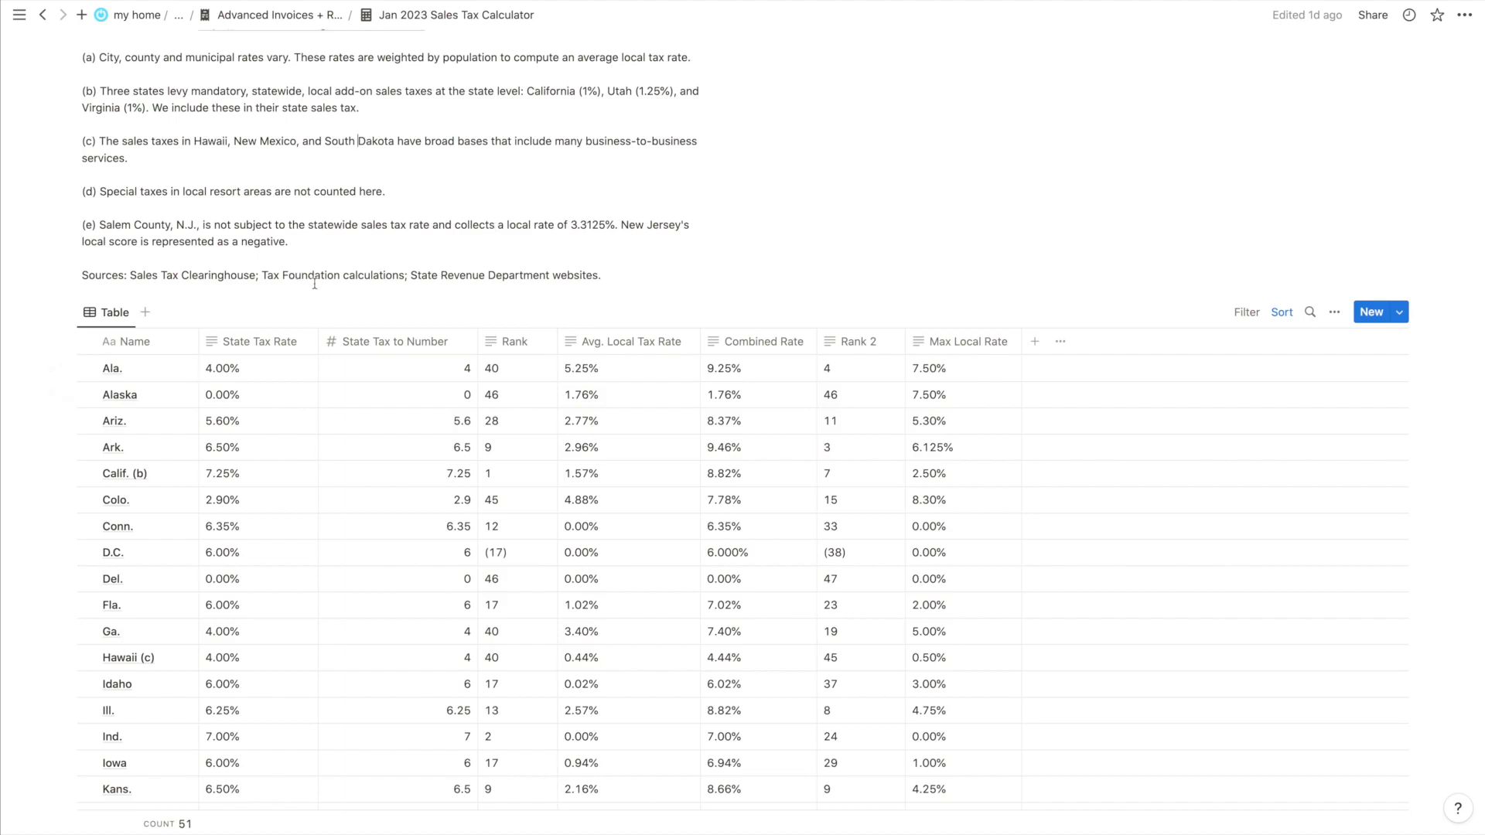
pyautogui.scroll(-1, 310, 478)
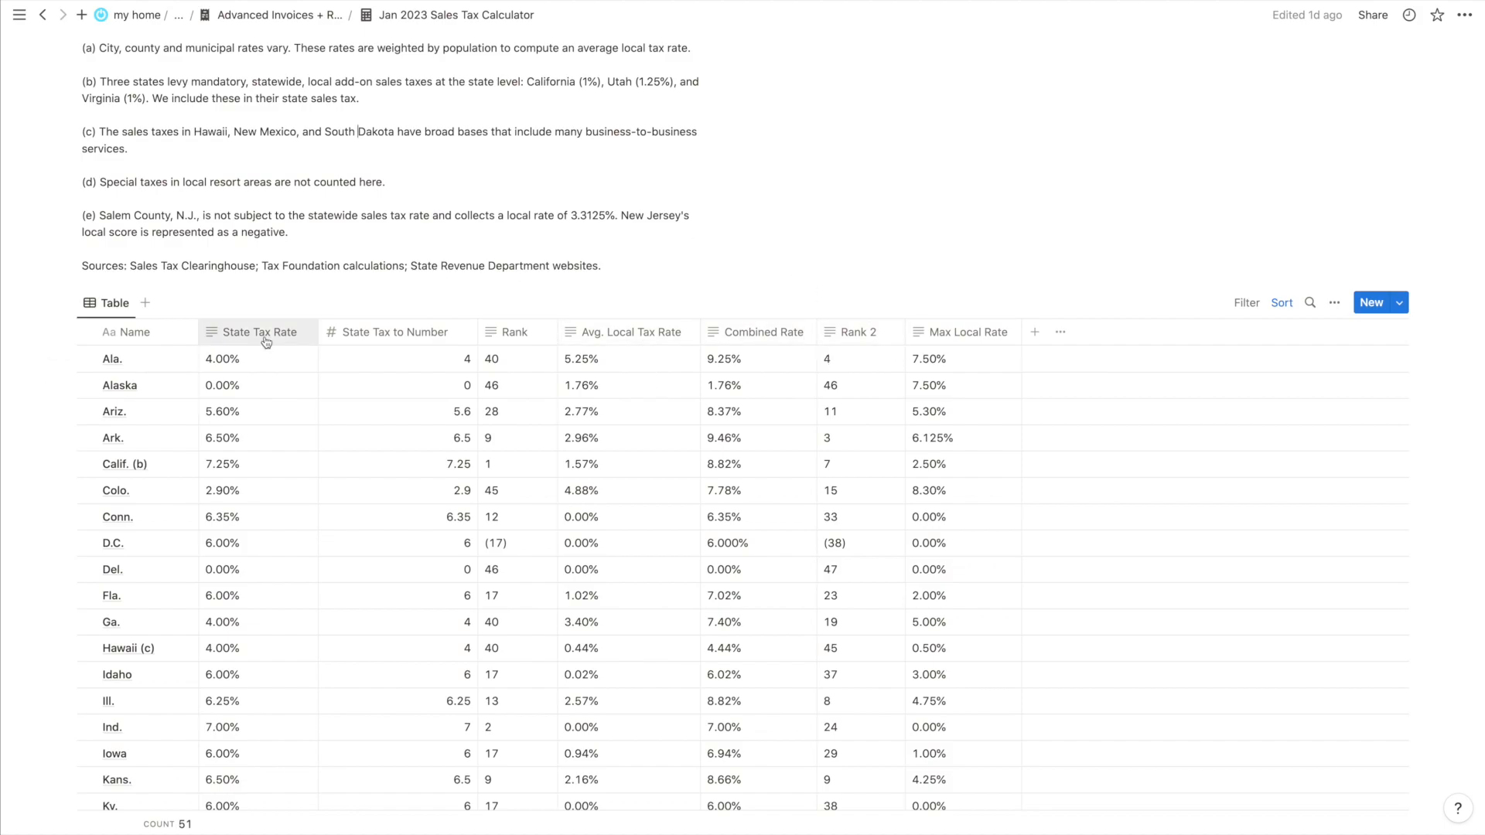
pyautogui.scroll(1, 213, 513)
pyautogui.scroll(3, 212, 513)
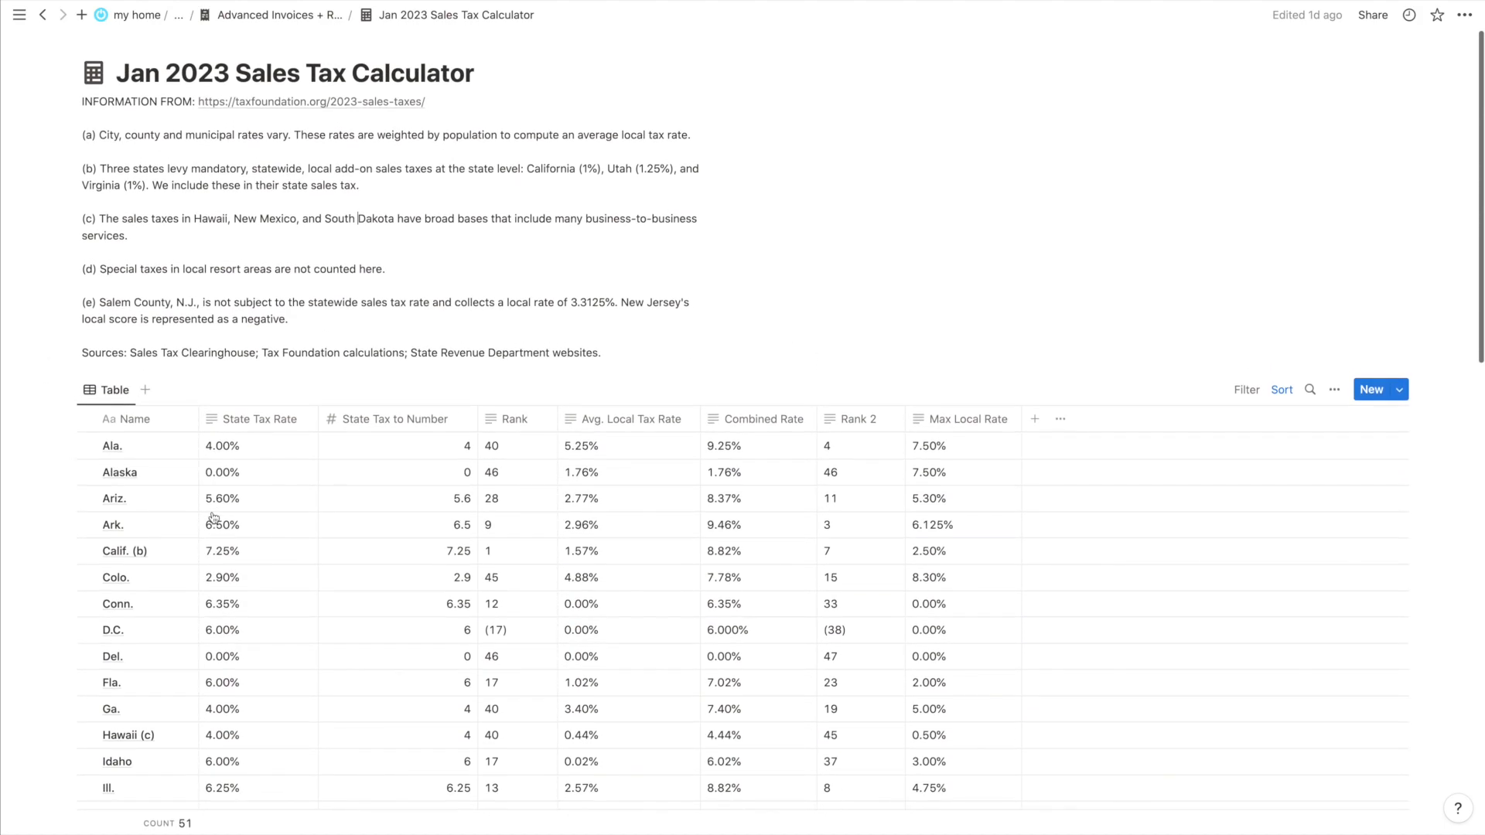
# Return to the Advanced Invoices + Receipts Template V1 page and view the Percent Discounts Database
pyautogui.click(273, 17)
pyautogui.scroll(-4, 188, 523)
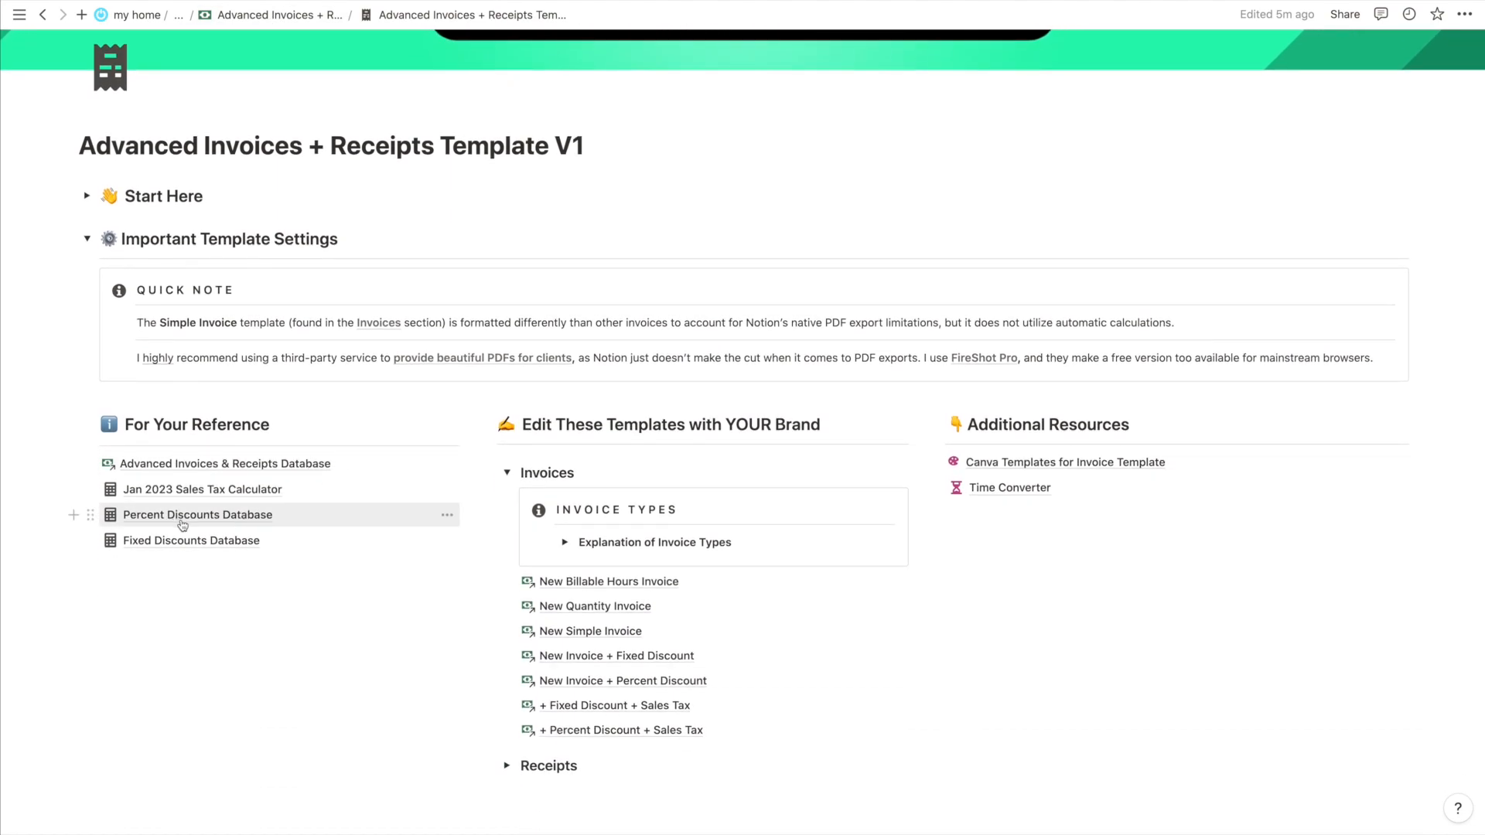
pyautogui.click(173, 516)
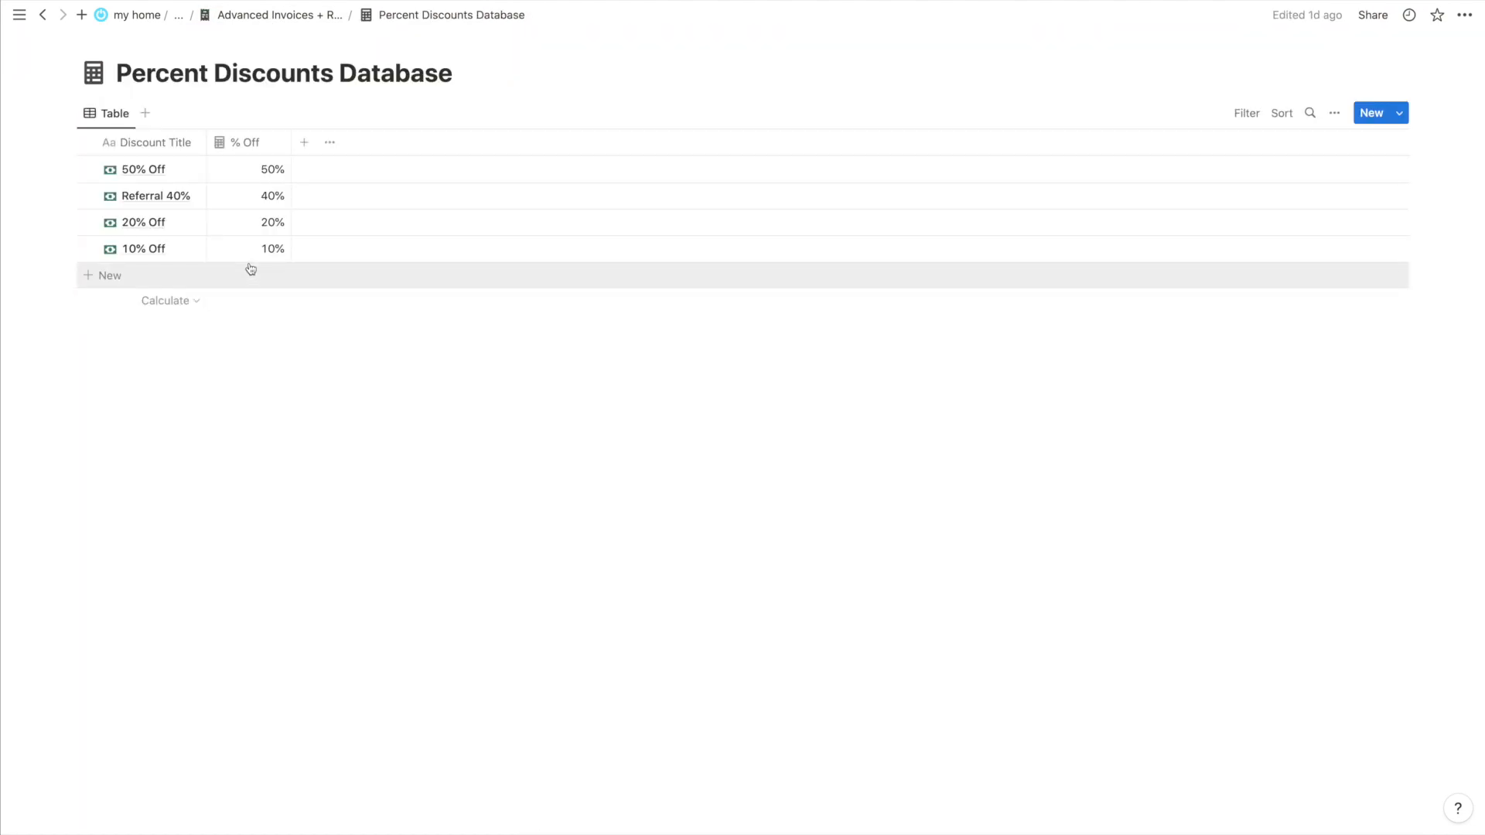
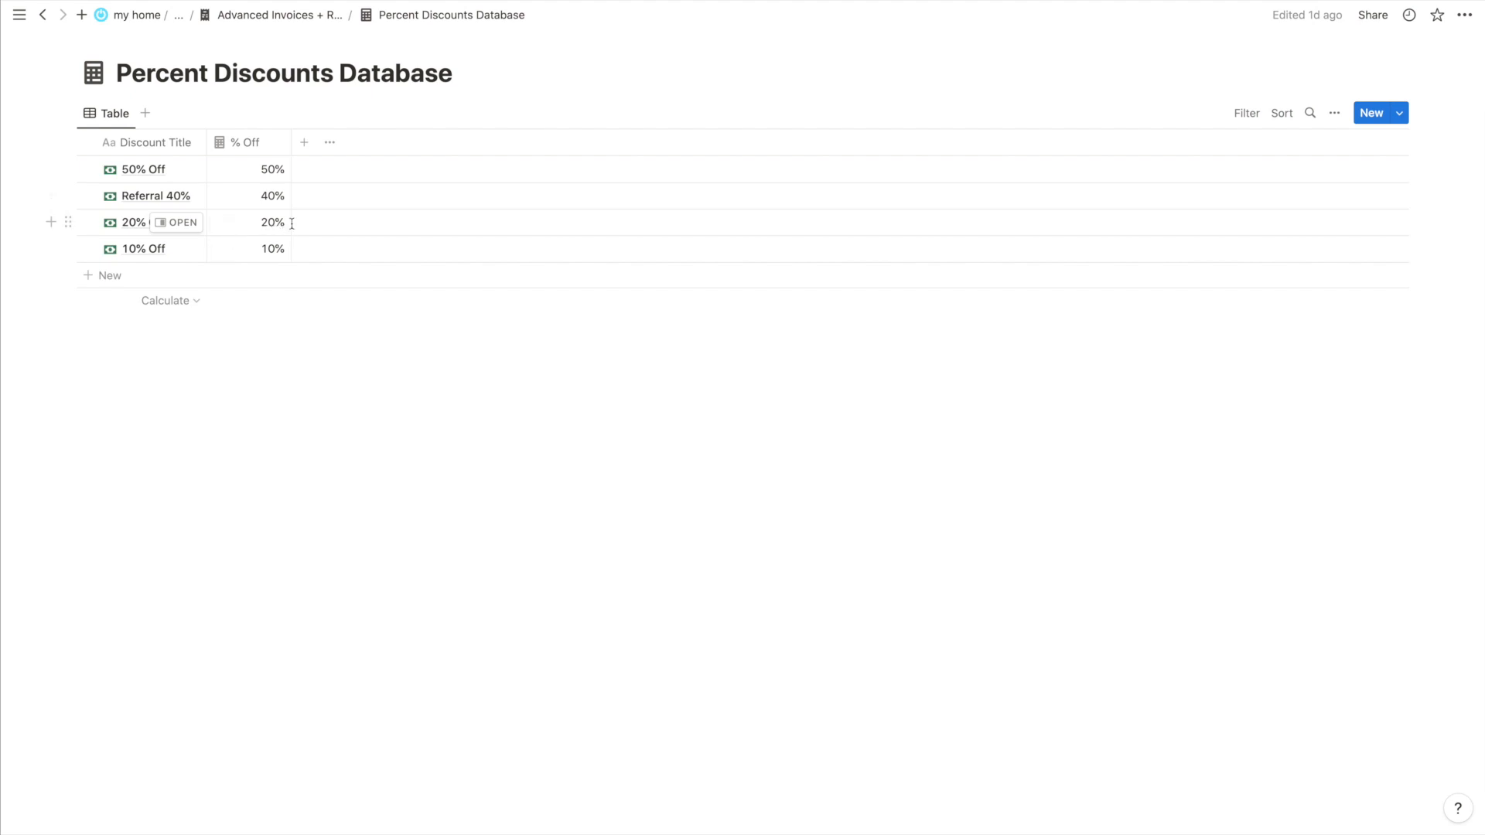
pyautogui.click(292, 223)
pyautogui.click(187, 417)
# Go back to the main template page and view the Fixed Discounts Database under For Your Reference
pyautogui.click(280, 15)
pyautogui.scroll(-5, 379, 357)
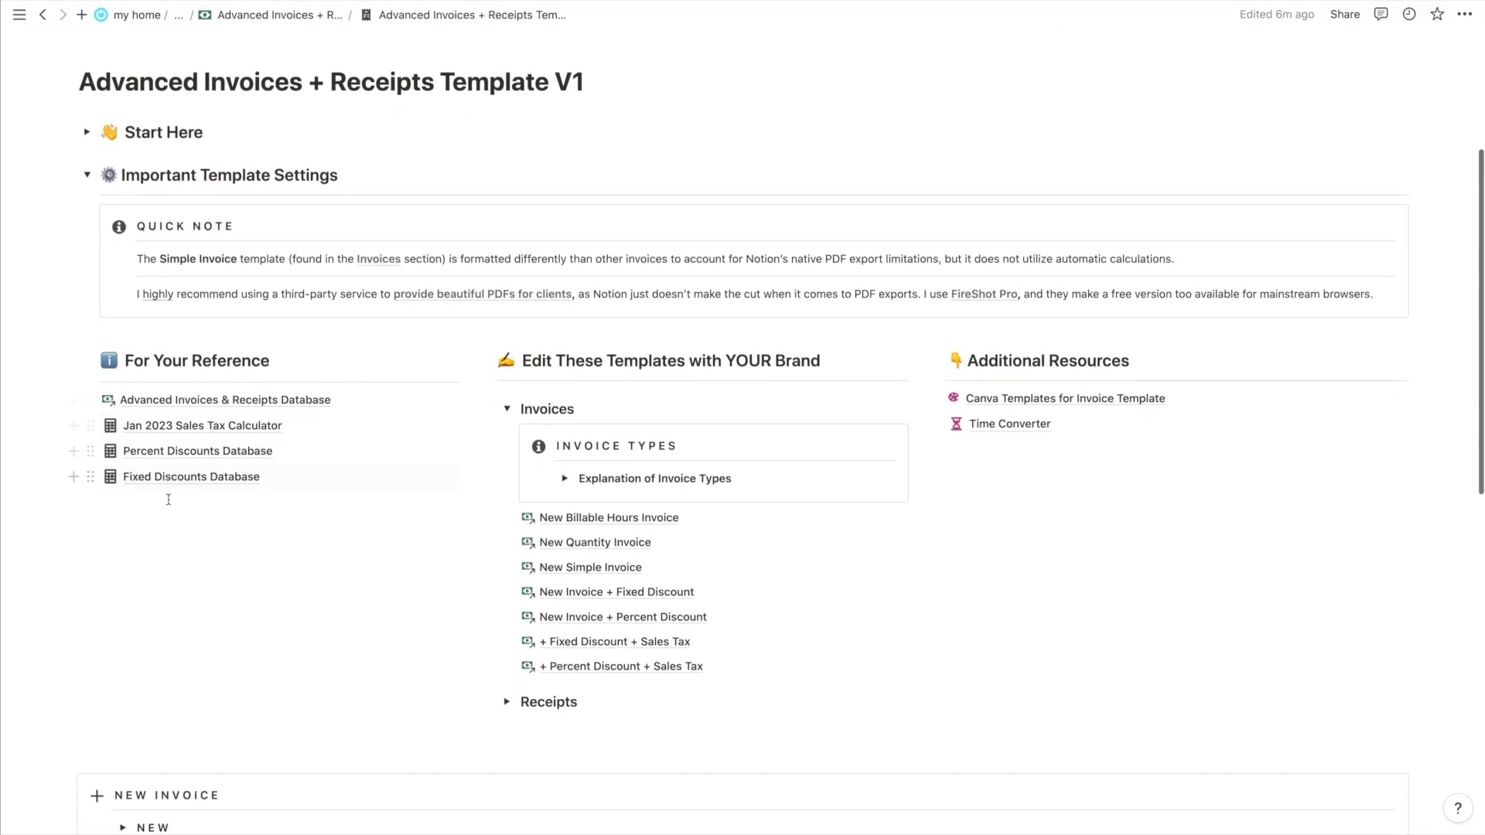
pyautogui.click(175, 478)
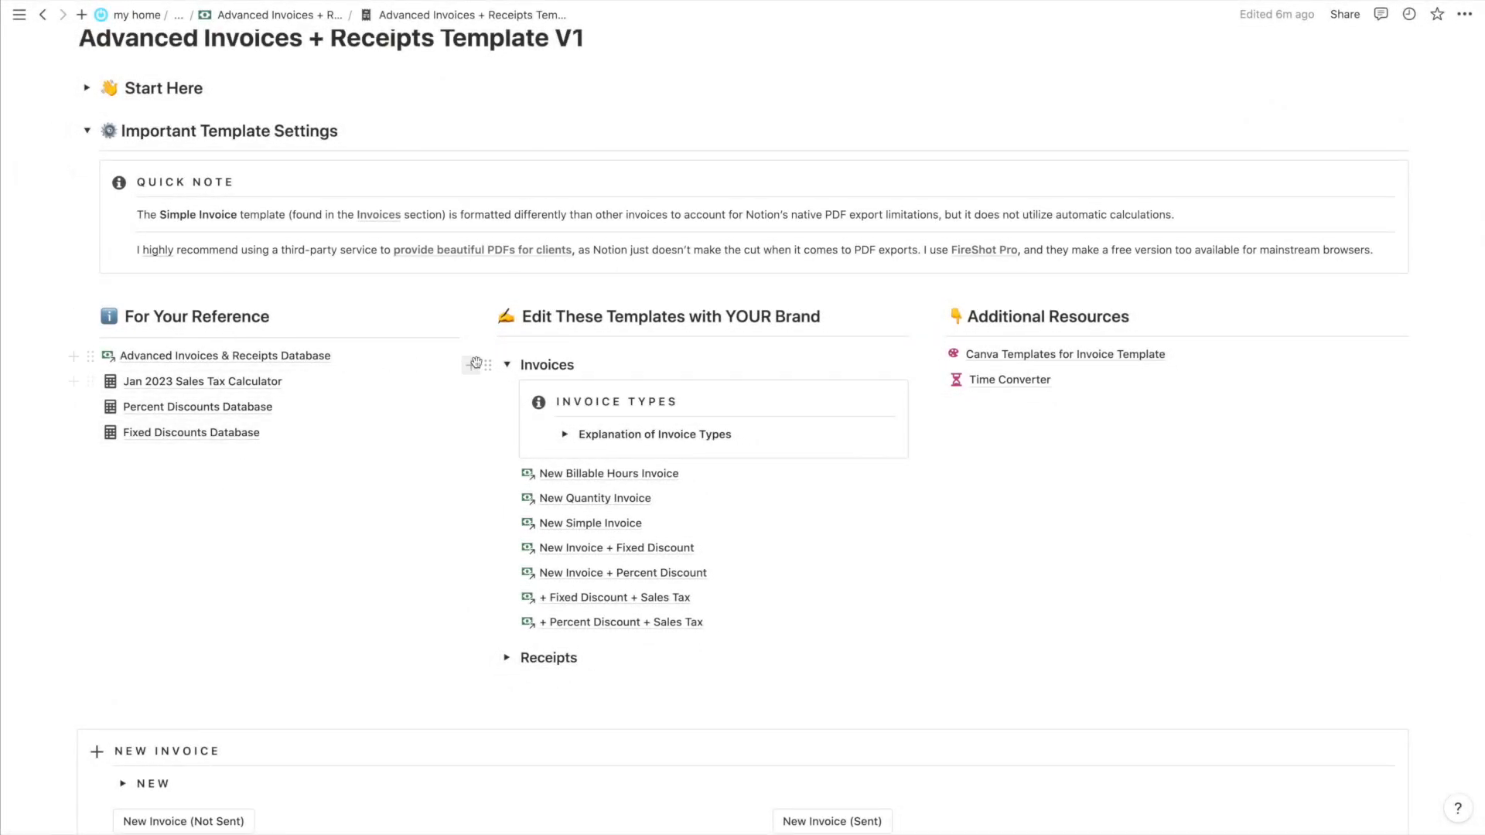
# Expand the Receipts list on the template page and find the invoice table in the Main View section
pyautogui.scroll(-4, 522, 384)
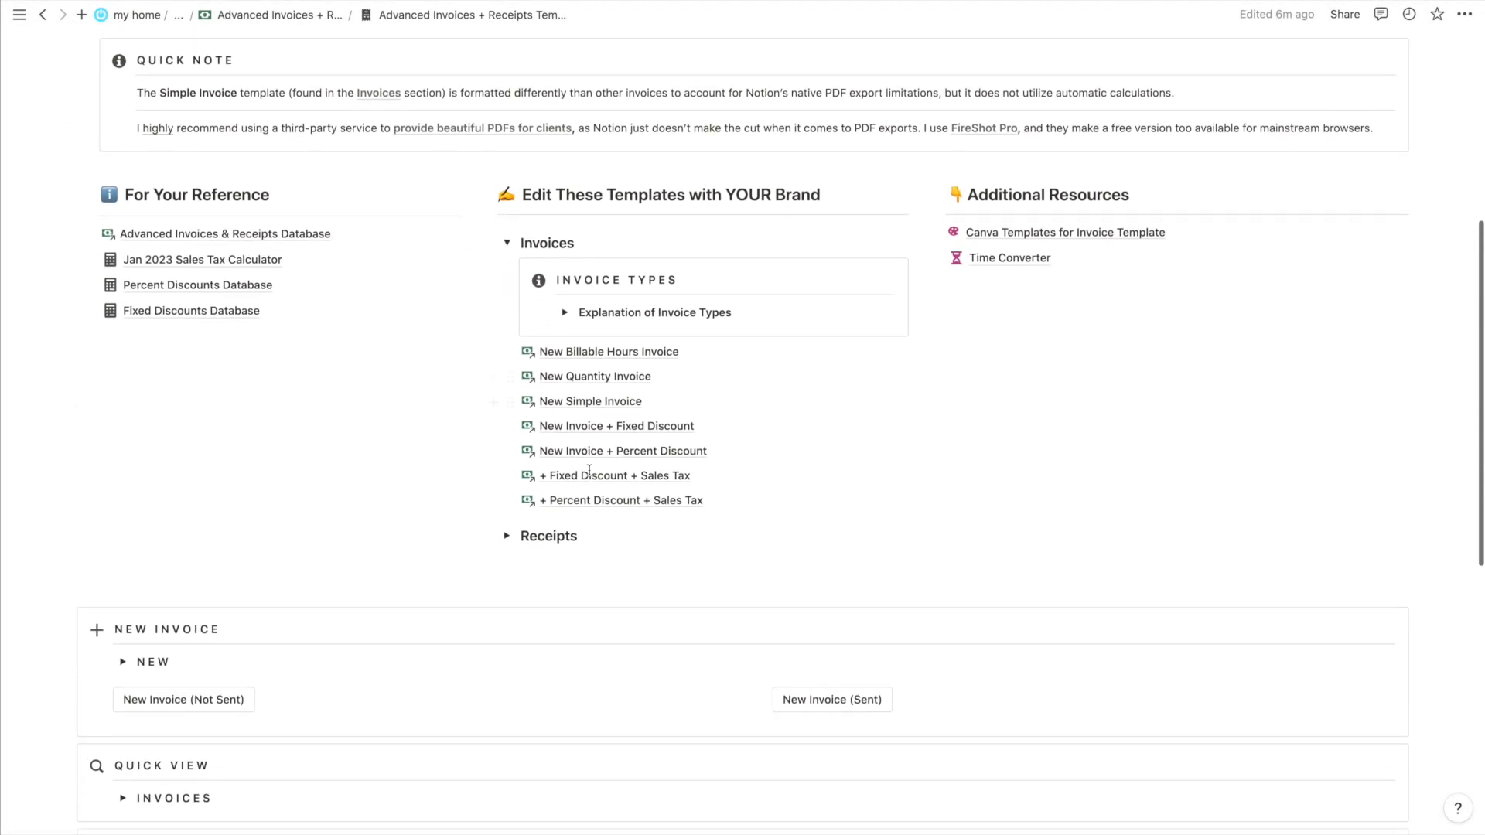
pyautogui.click(507, 506)
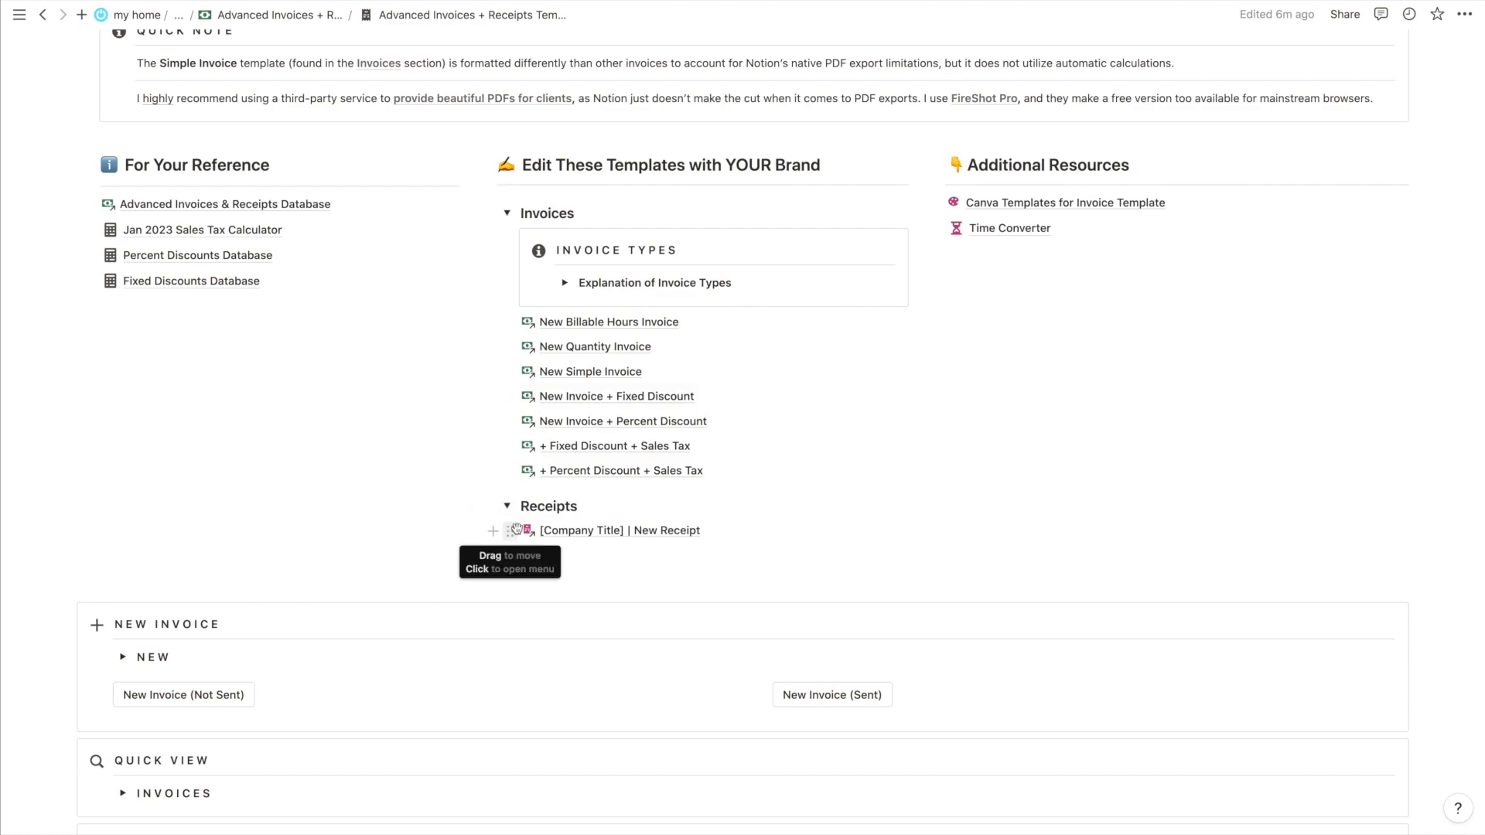
pyautogui.scroll(-1, 580, 375)
pyautogui.scroll(-13, 580, 322)
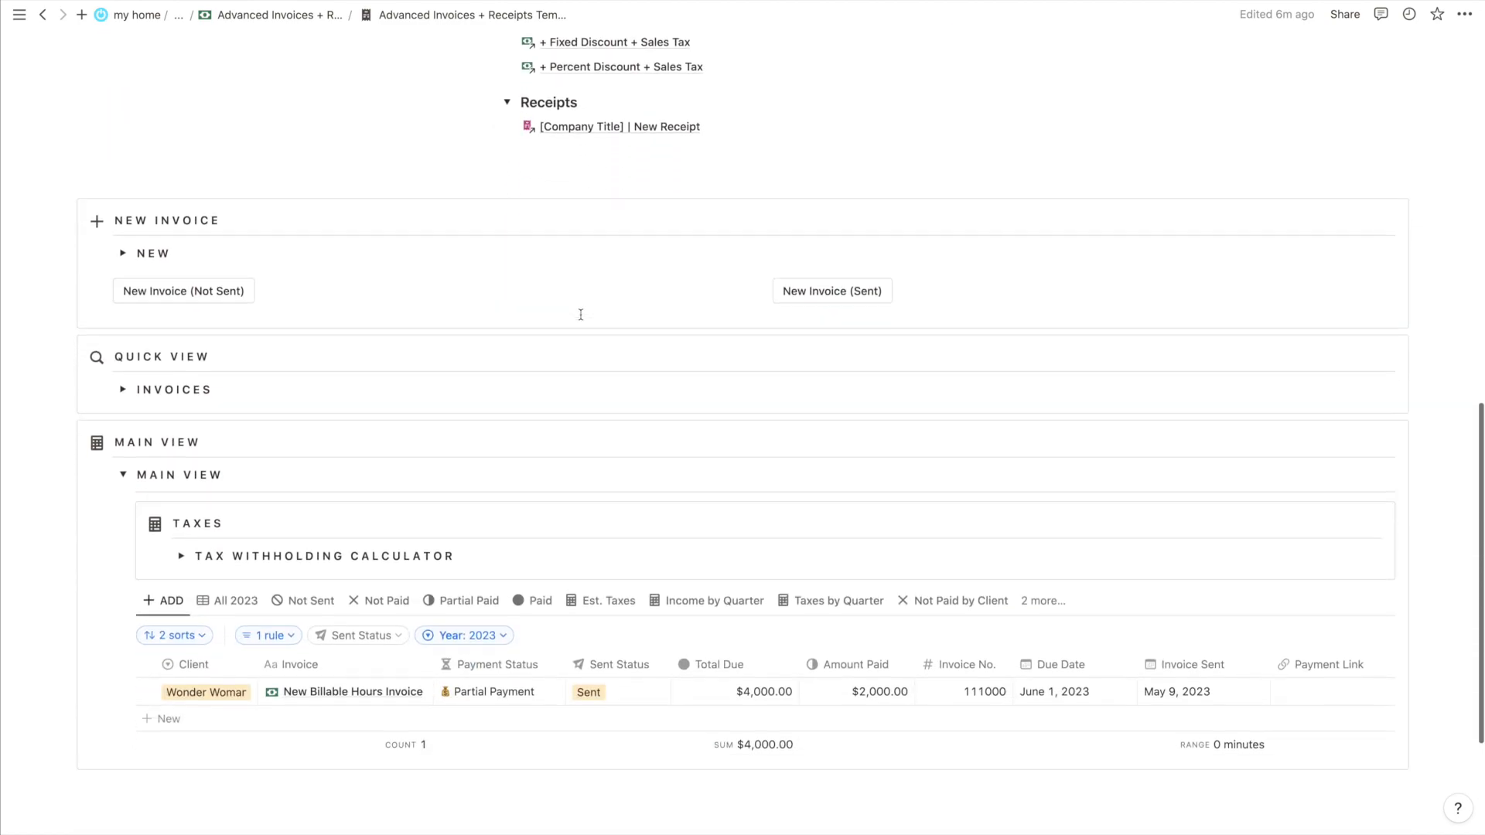
pyautogui.scroll(-1, 581, 314)
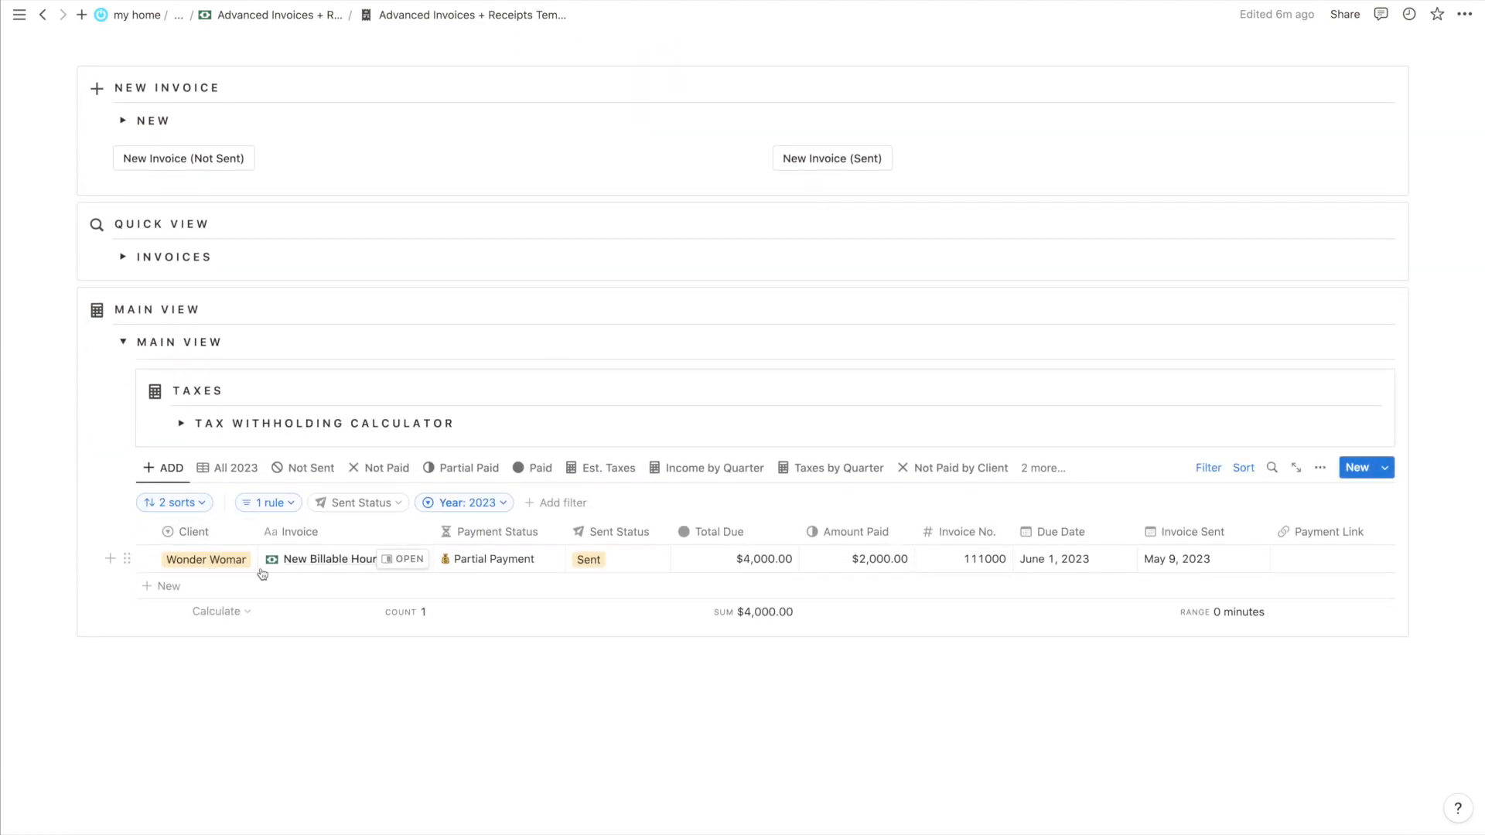
# Preview the New Billable Hours Invoice row down to its Invoice + Receipt Templates section, and close the preview
pyautogui.click(409, 559)
pyautogui.scroll(-6, 1058, 402)
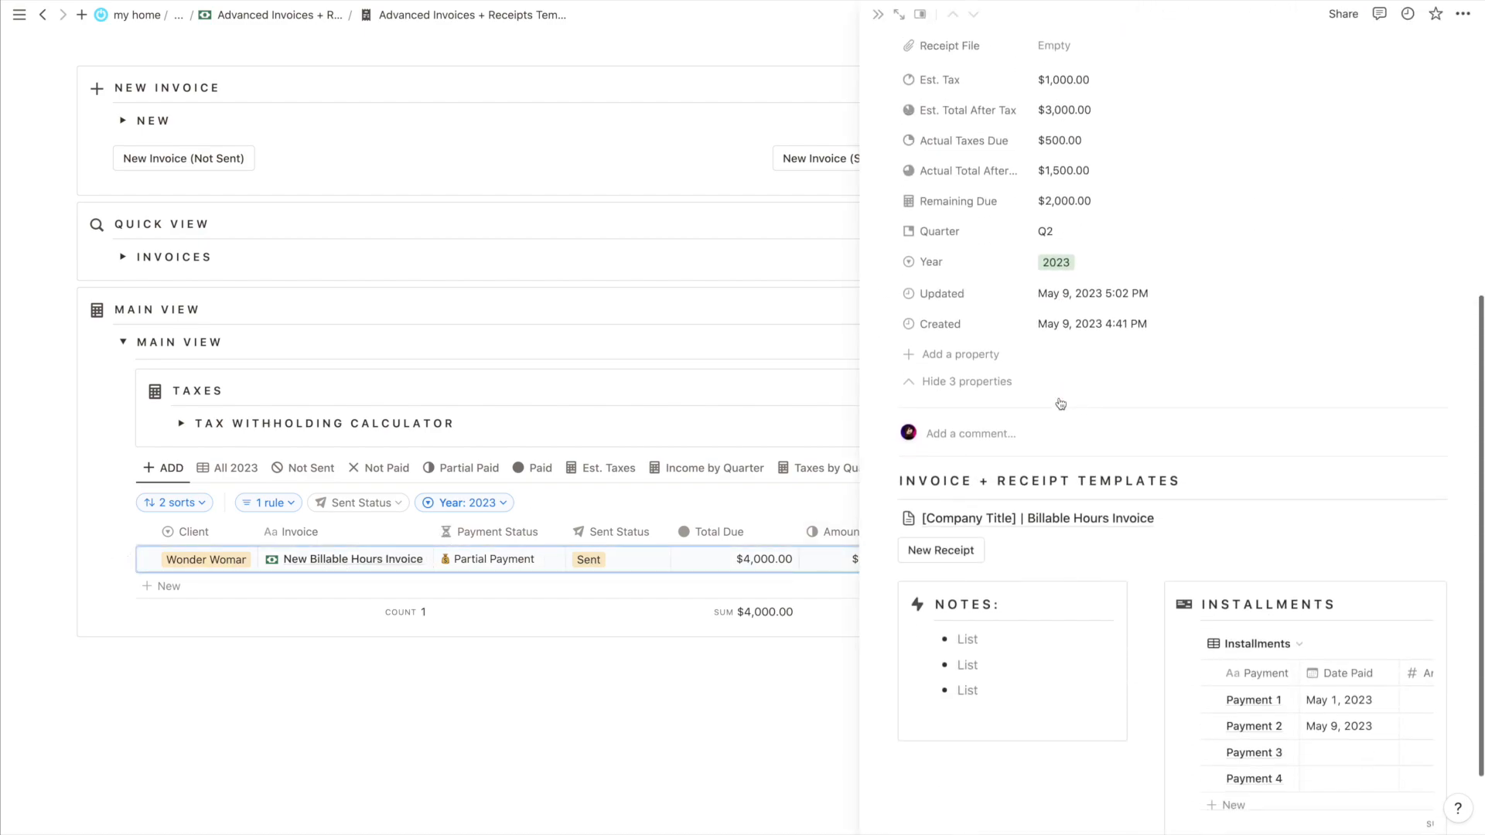
pyautogui.scroll(-2, 1061, 404)
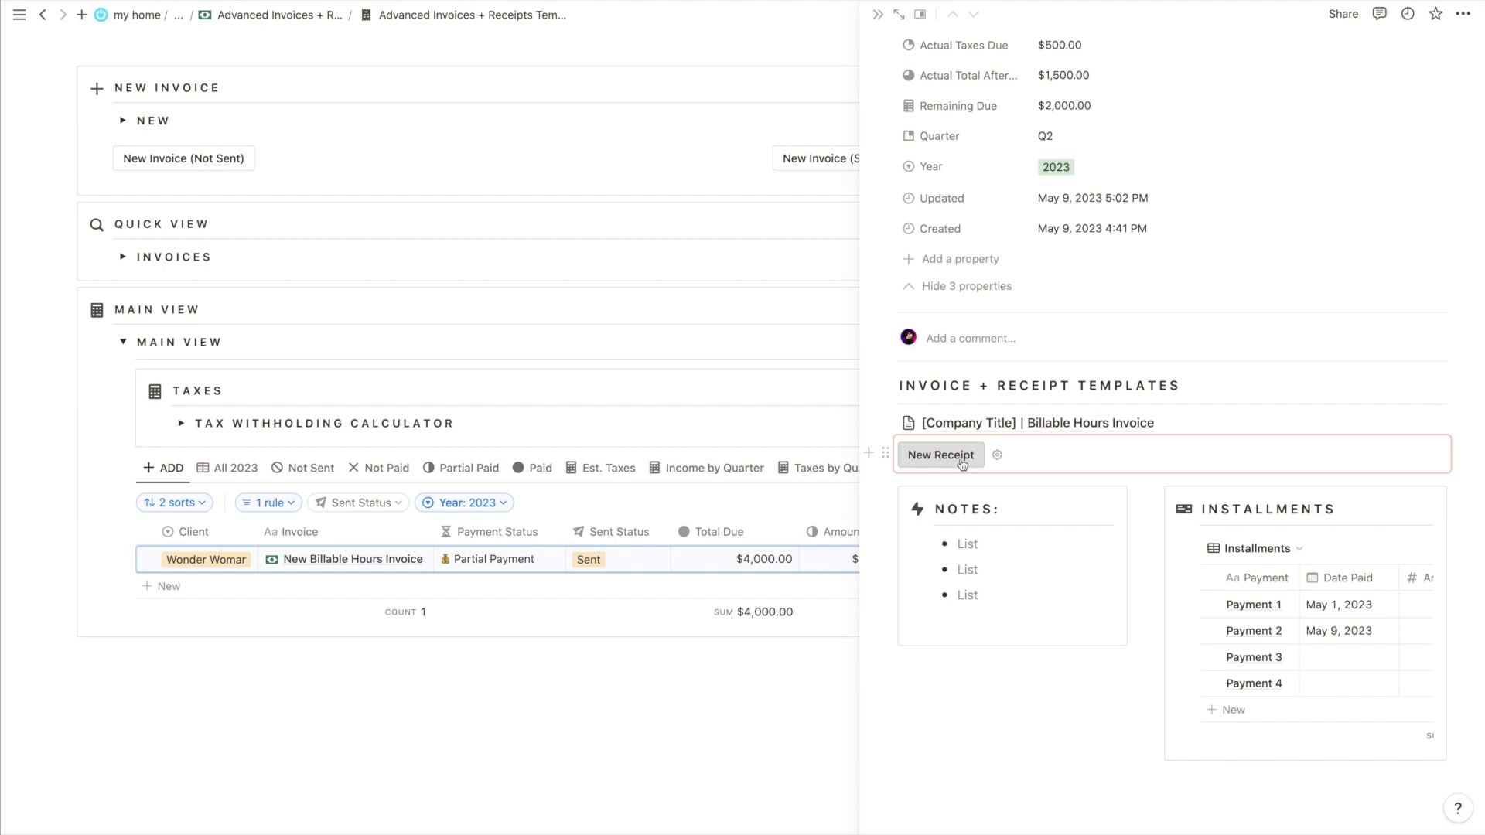
pyautogui.click(878, 14)
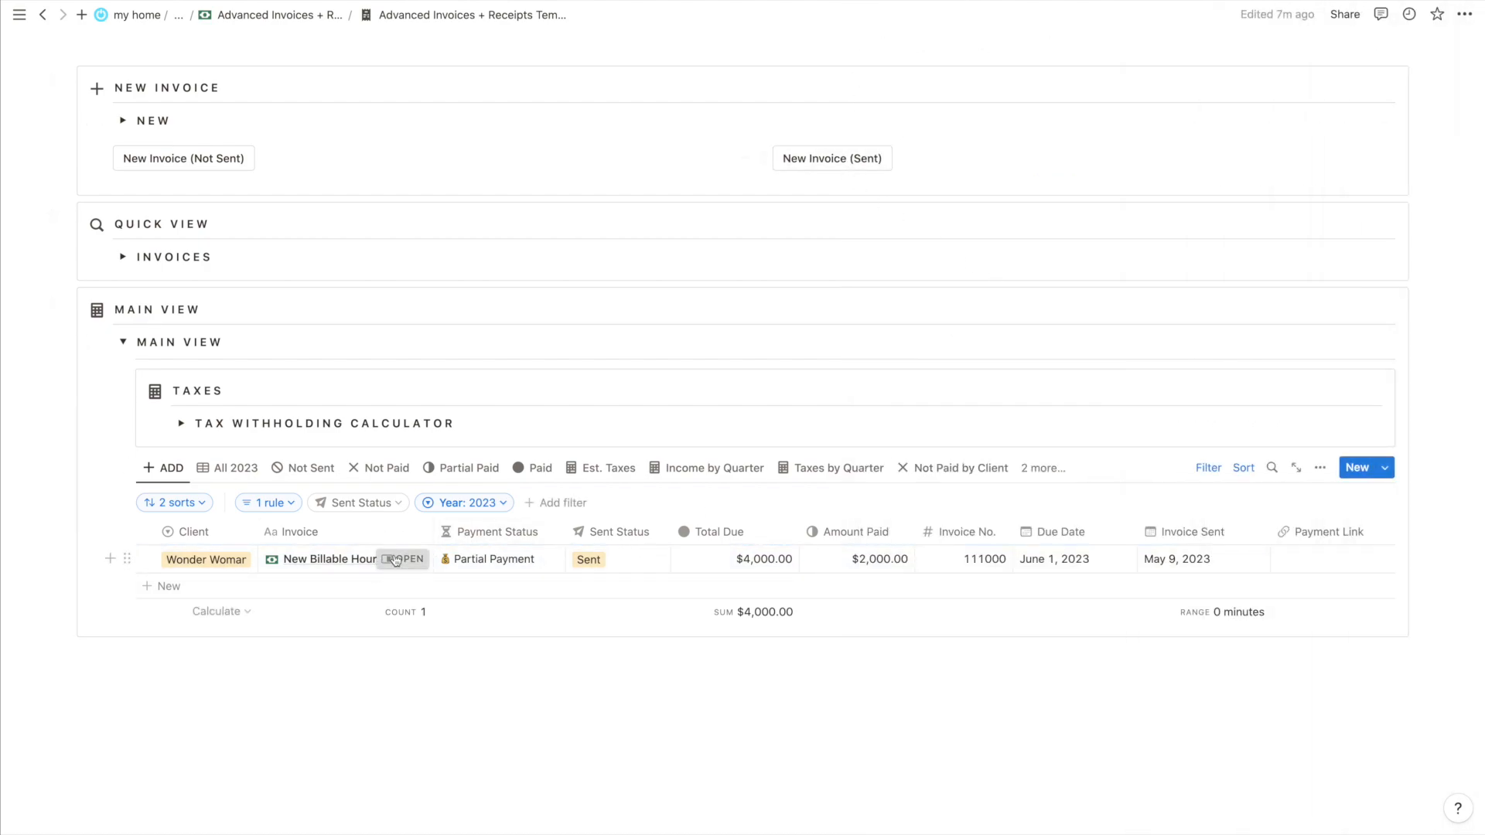
# Open the New Billable Hours Invoice as a full page and generate a new receipt under Invoice + Receipt Templates
pyautogui.click(402, 559)
pyautogui.click(900, 14)
pyautogui.scroll(-10, 487, 545)
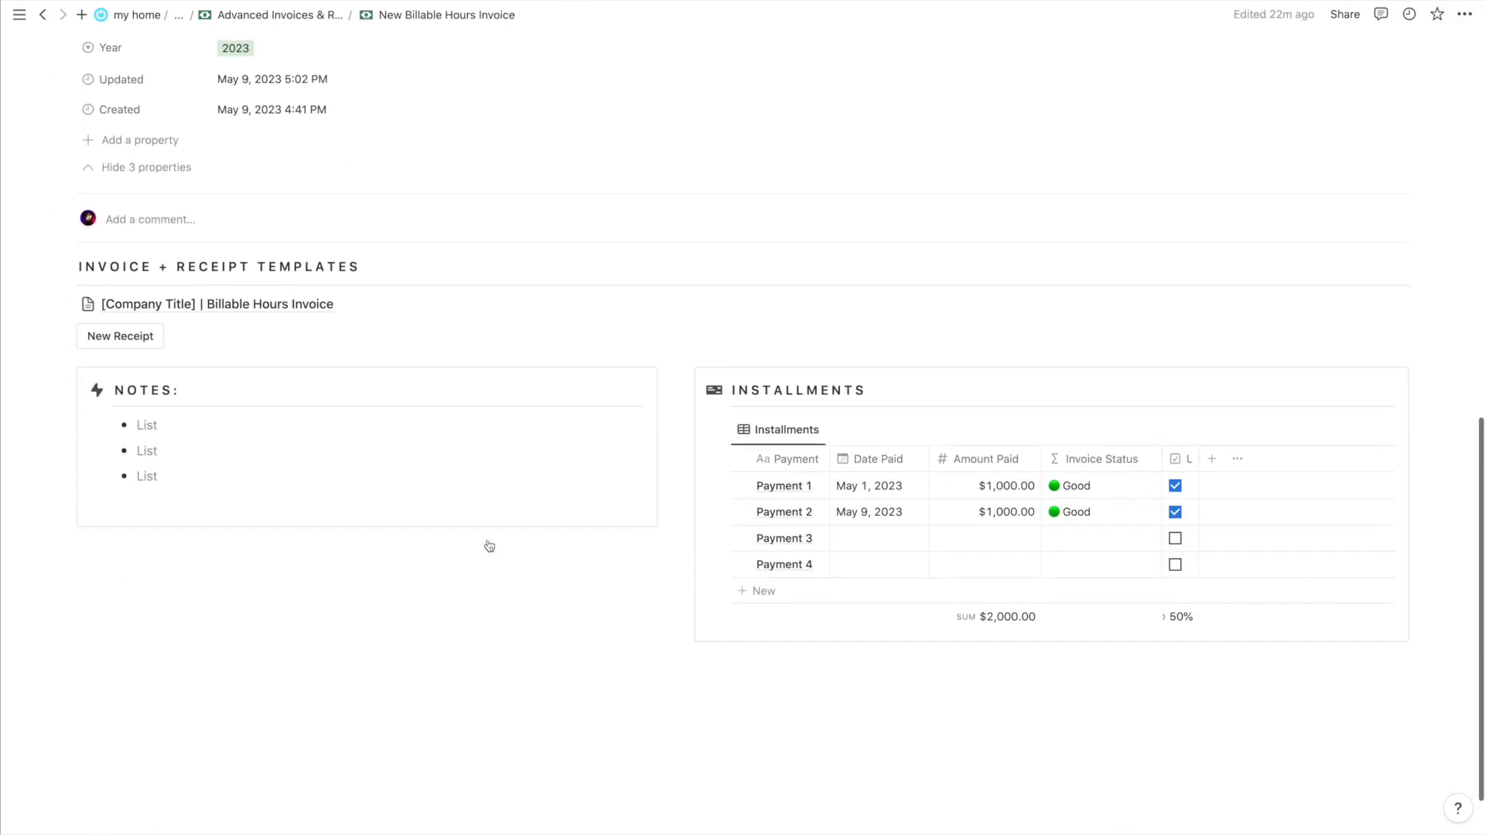
pyautogui.click(436, 508)
pyautogui.click(136, 319)
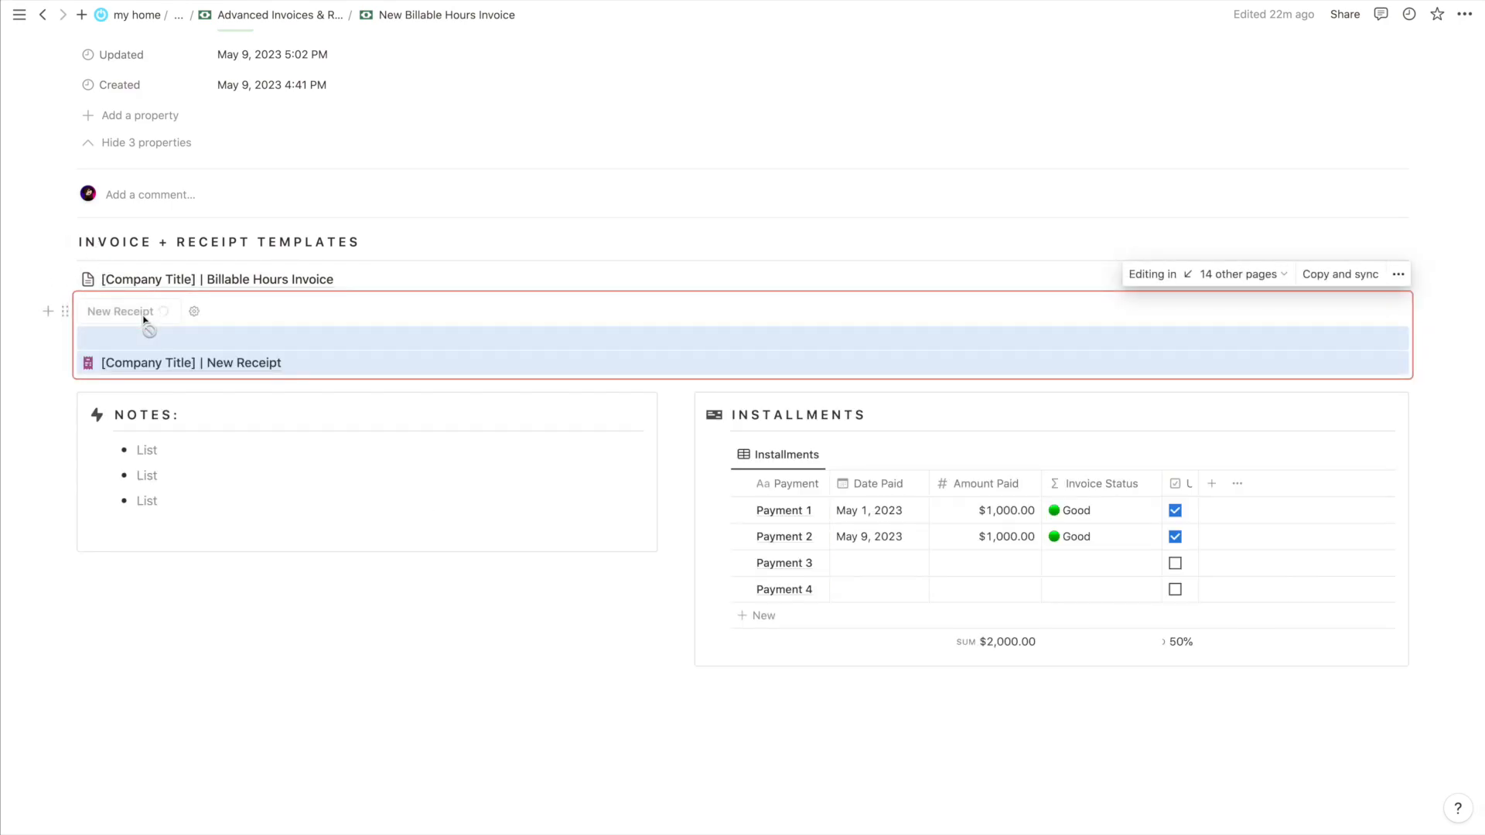
# Delete the blank line above the newly generated [Company Title] | New Receipt page
pyautogui.moveTo(67, 364); pyautogui.dragTo(100, 383)
pyautogui.click(119, 343)
pyautogui.press('BackSpace')
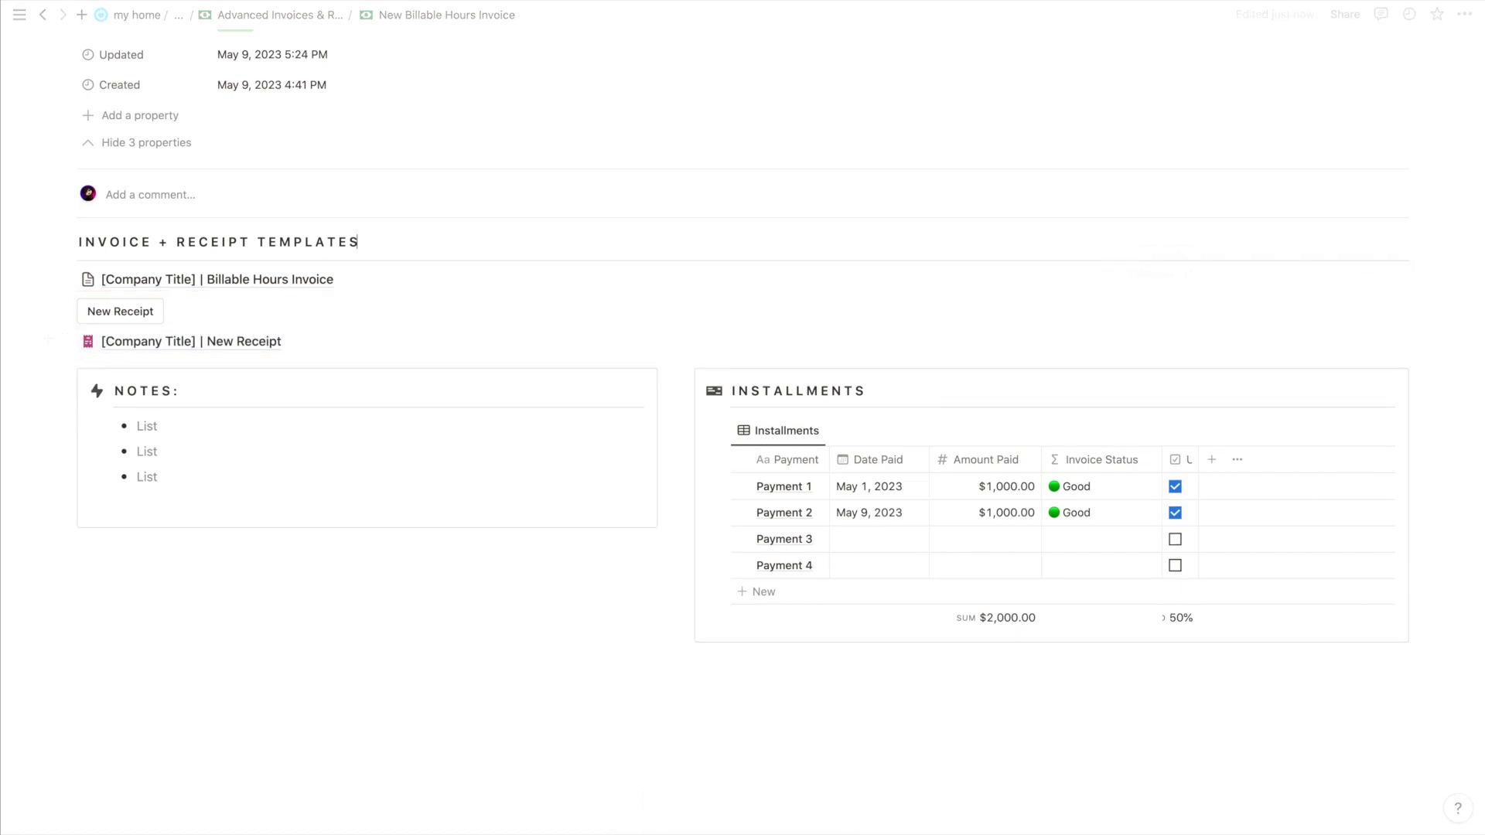
# Open the new receipt page and look over its cover, info table, thank-you image and payment acknowledgement text
pyautogui.click(204, 343)
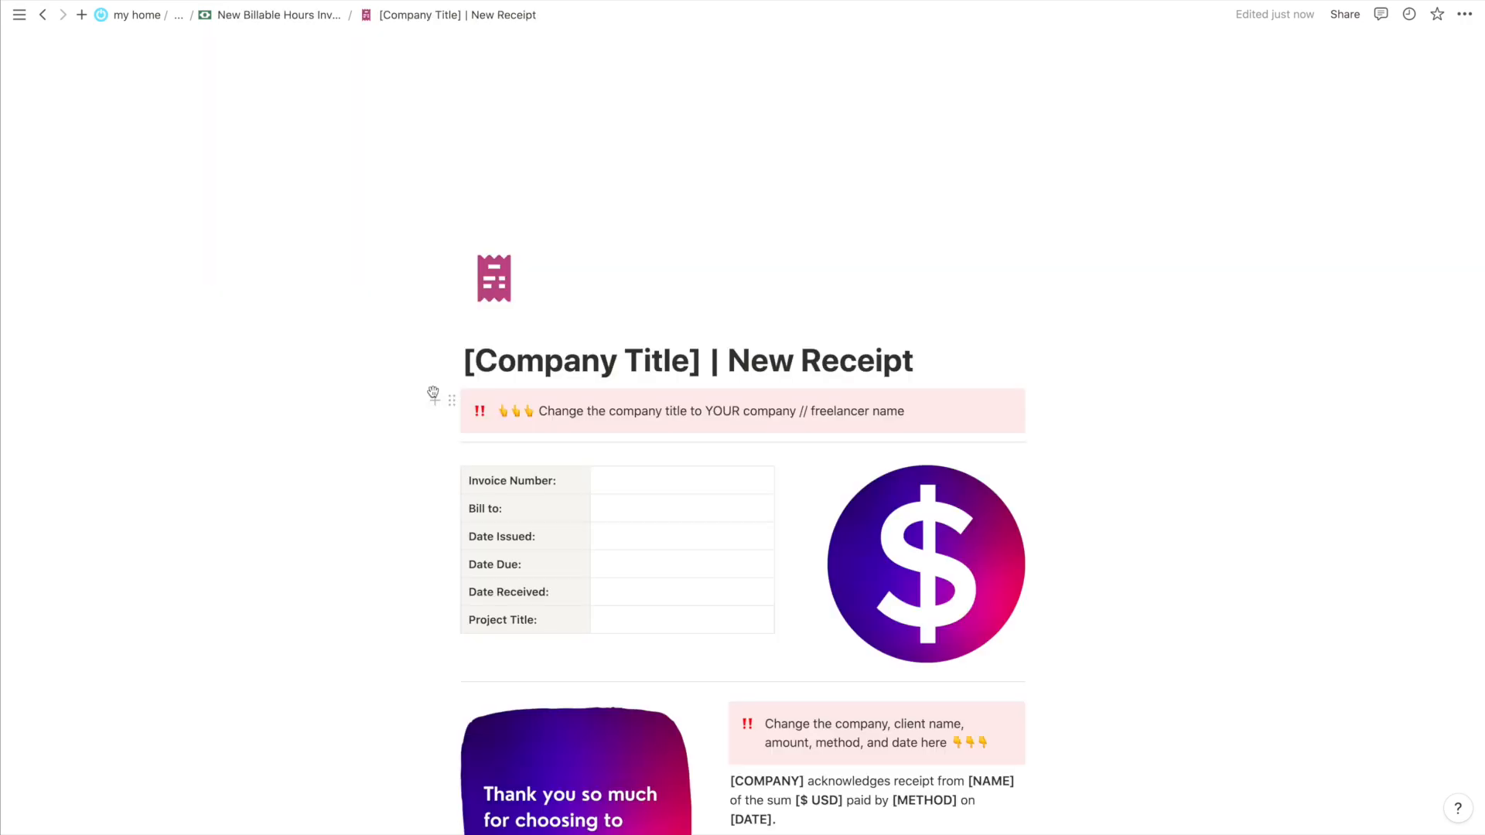
pyautogui.scroll(-3, 433, 393)
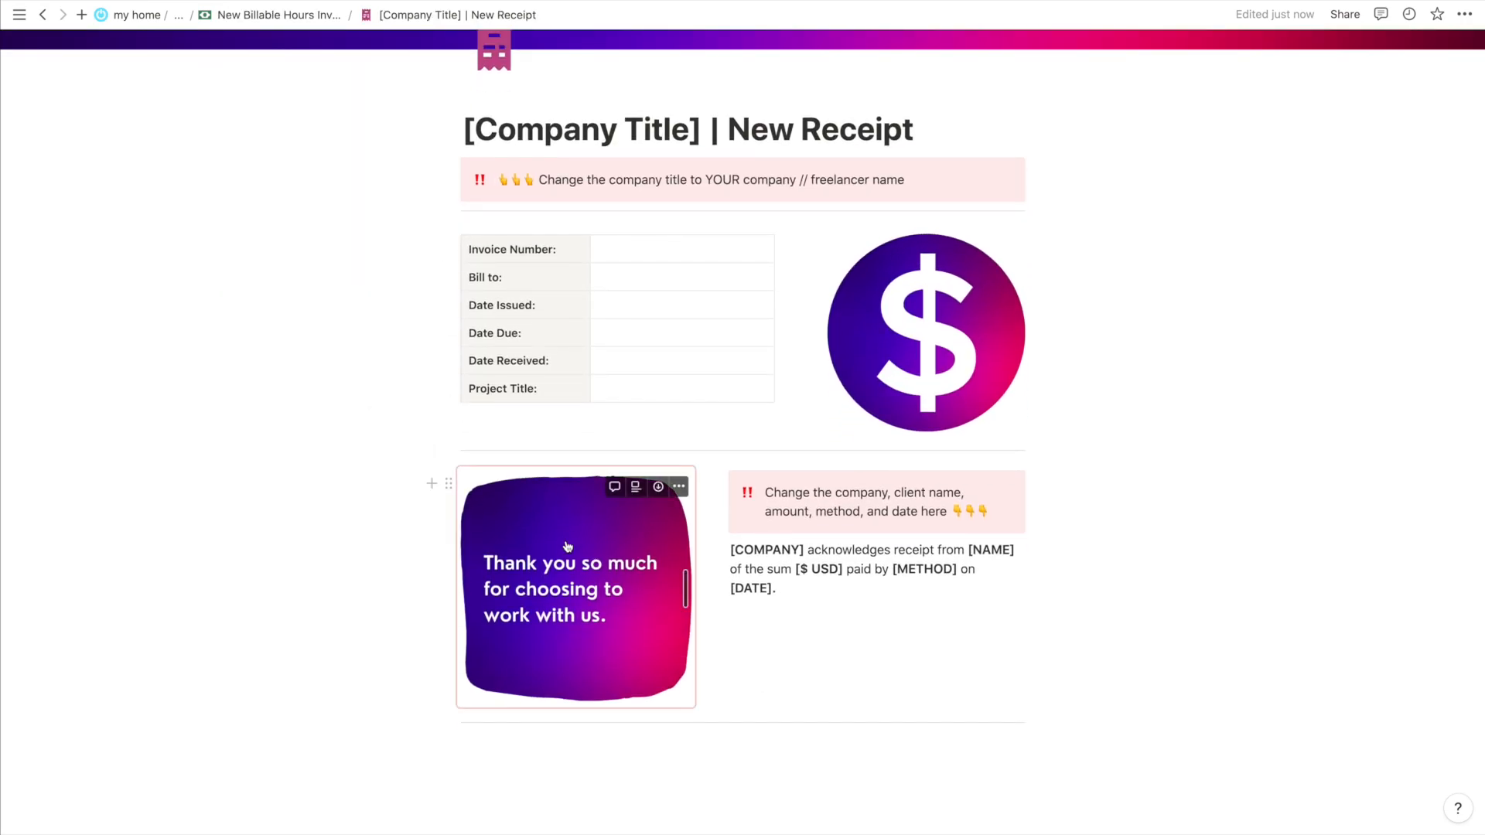
pyautogui.scroll(3, 568, 546)
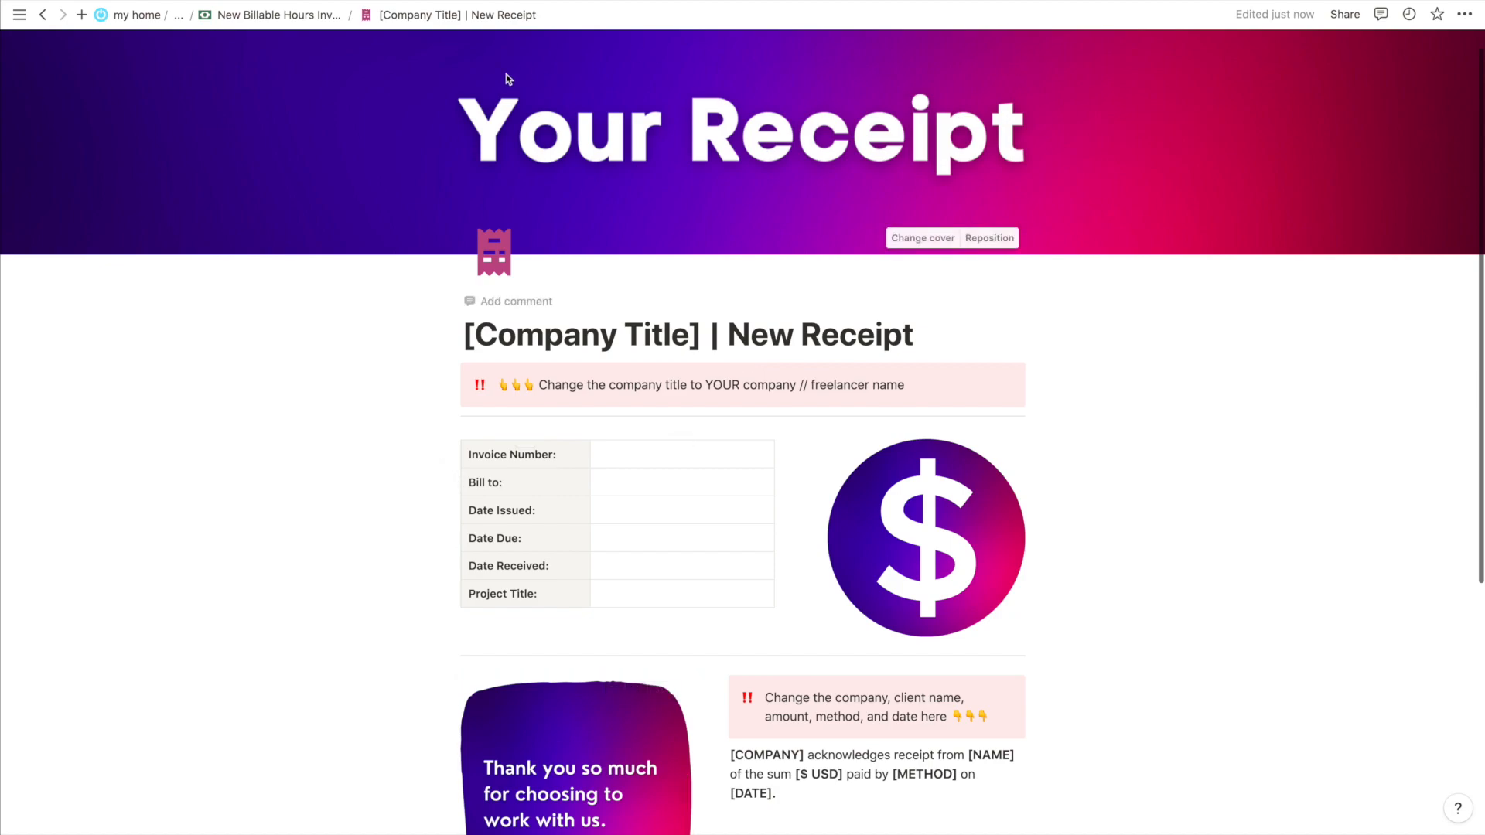
pyautogui.scroll(-3, 695, 158)
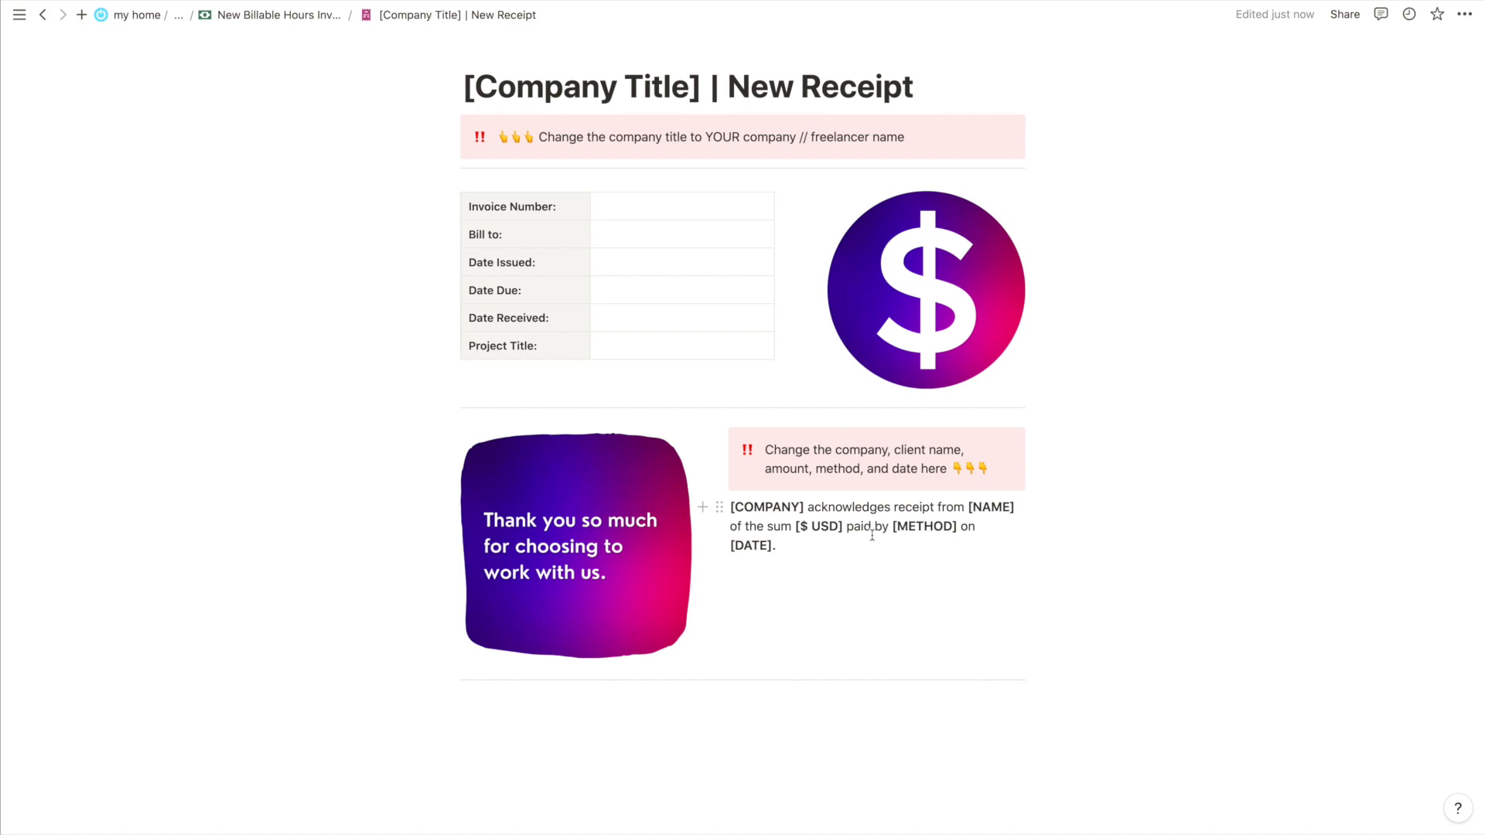
pyautogui.scroll(1, 872, 535)
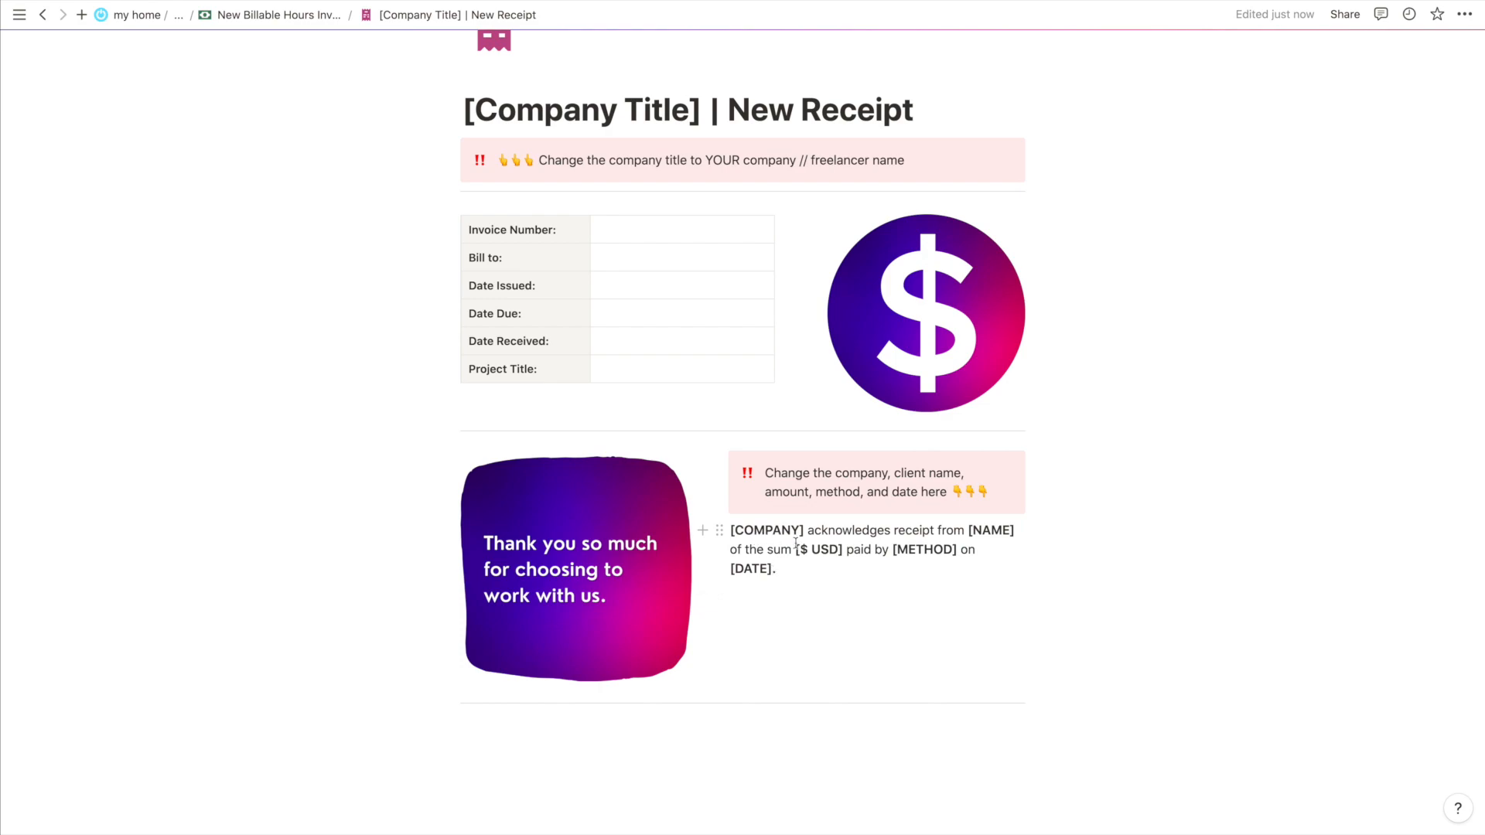
pyautogui.scroll(3, 796, 544)
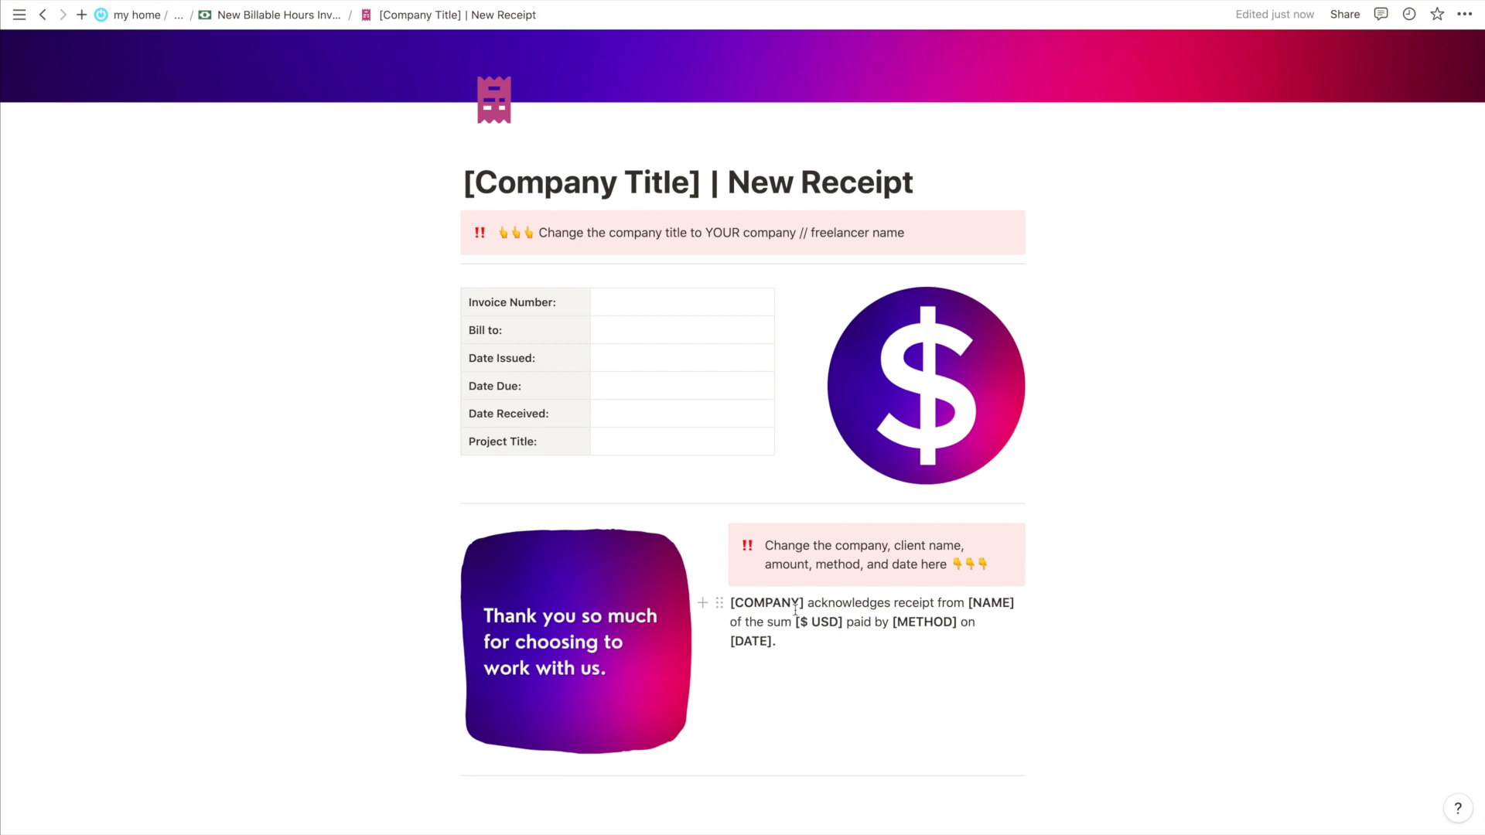
pyautogui.scroll(5, 796, 611)
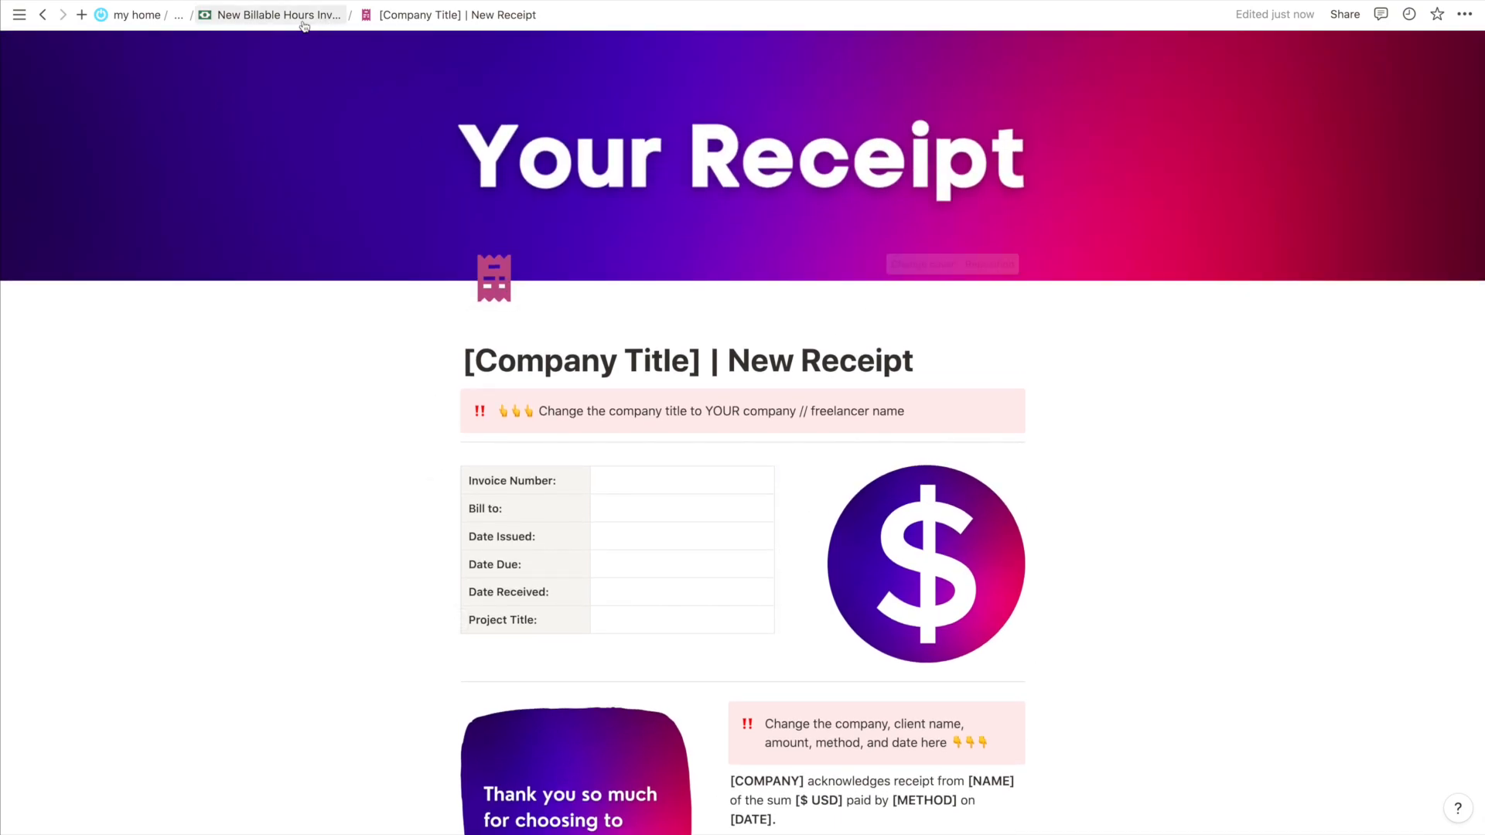
# Return to the New Billable Hours Invoice page and open the original receipt page stored in the New Receipt button's configuration
pyautogui.click(285, 24)
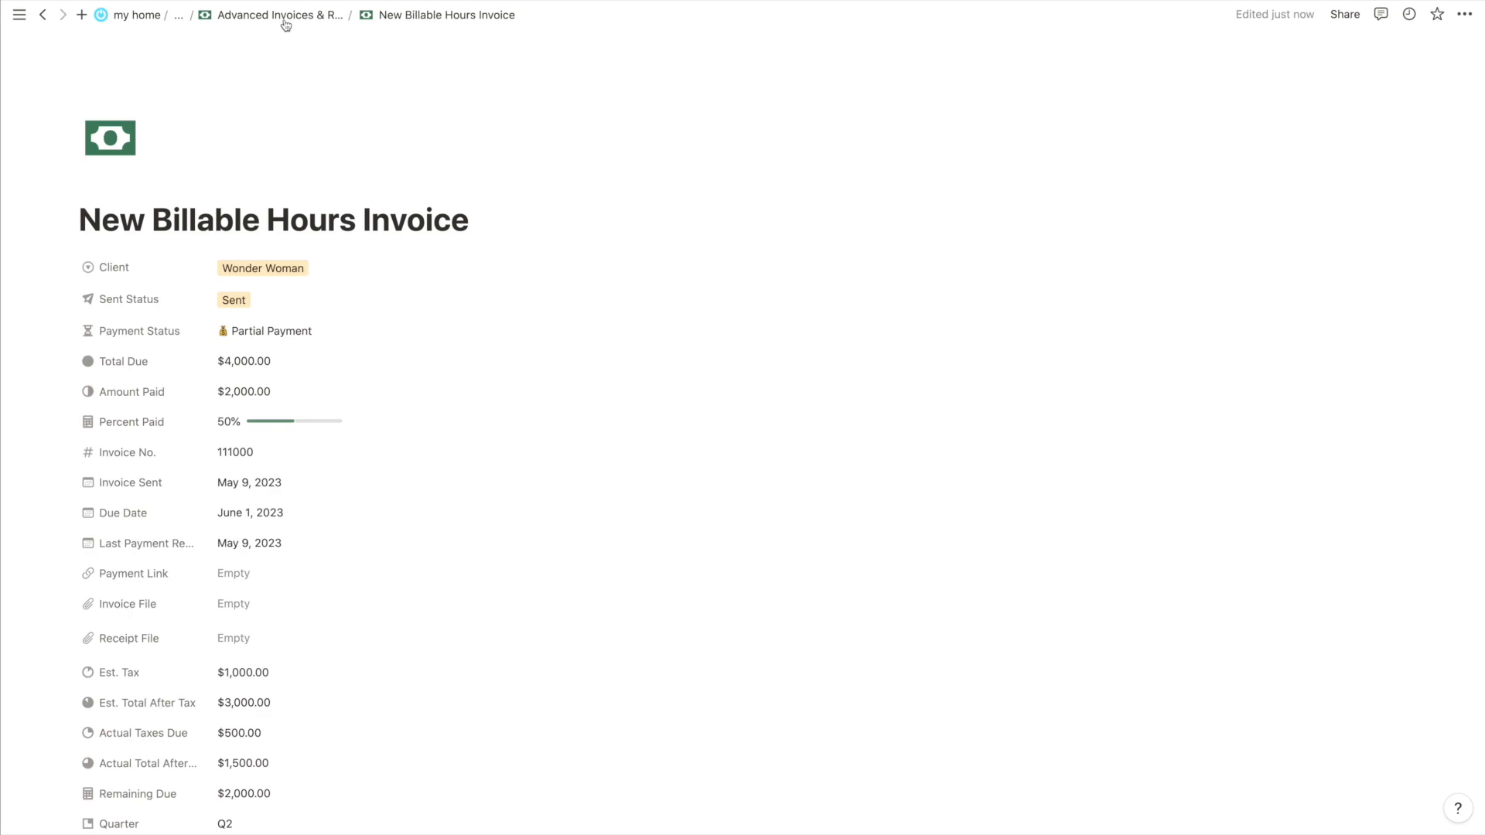
pyautogui.scroll(-10, 371, 487)
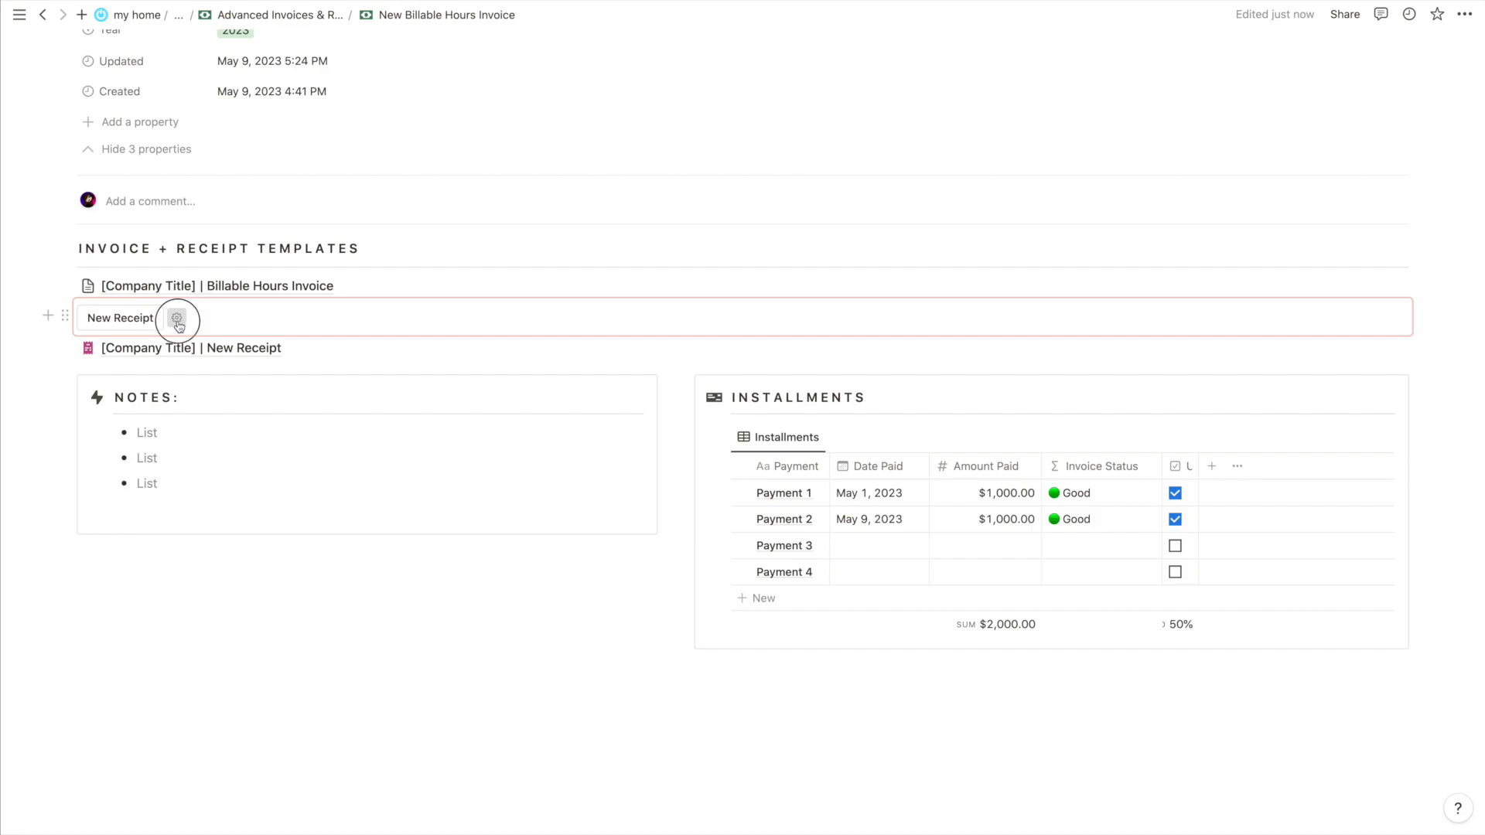
pyautogui.click(177, 318)
pyautogui.click(252, 477)
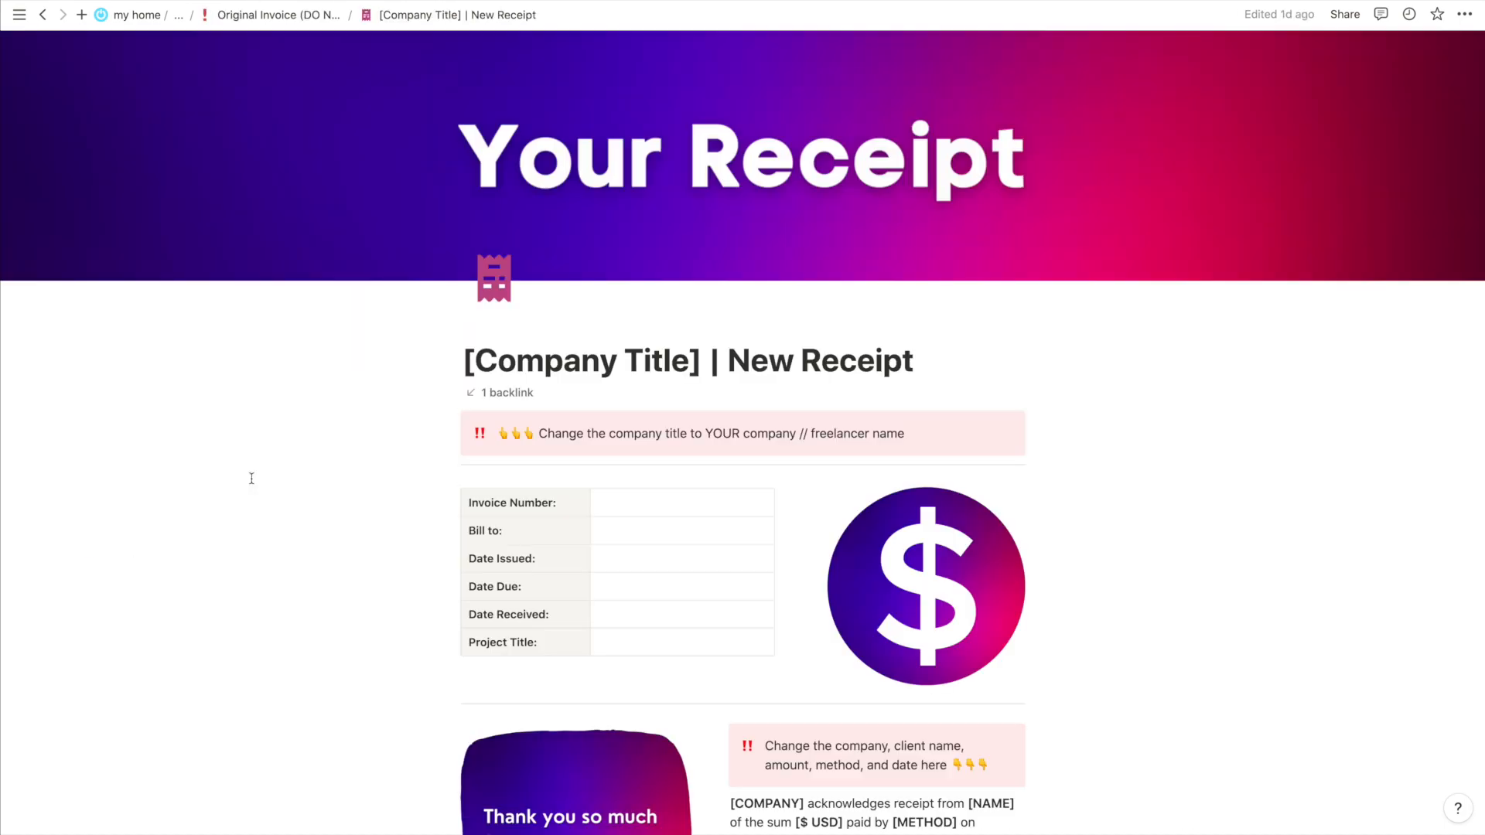
pyautogui.scroll(-3, 614, 309)
pyautogui.scroll(1, 614, 205)
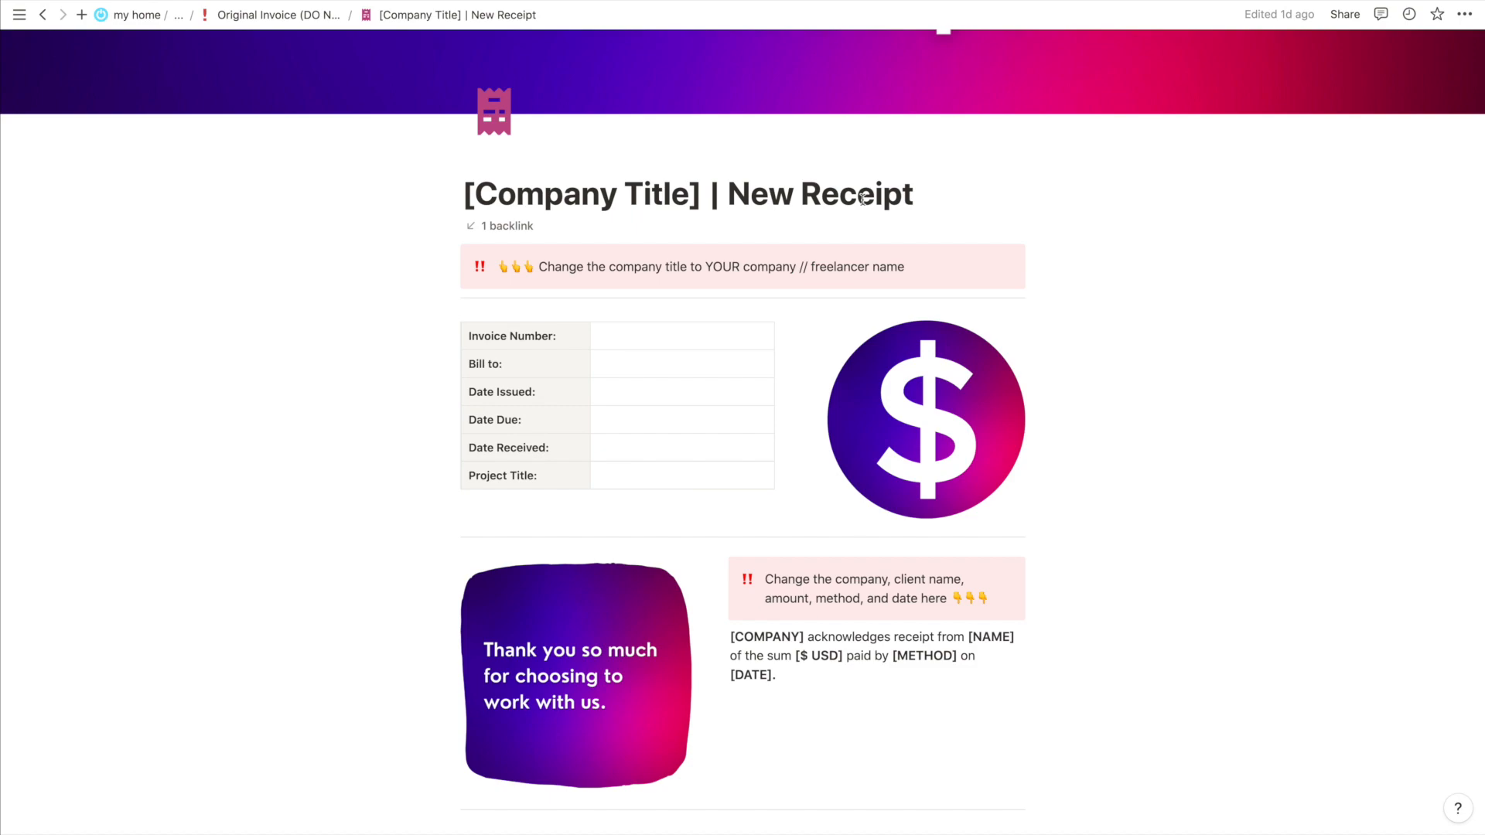
# Try to shorten the original receipt's title to "[Company Title] | Receipt", and undo the change
pyautogui.press('BackSpace')
pyautogui.press('BackSpace')
pyautogui.press('BackSpace')
pyautogui.press('BackSpace')
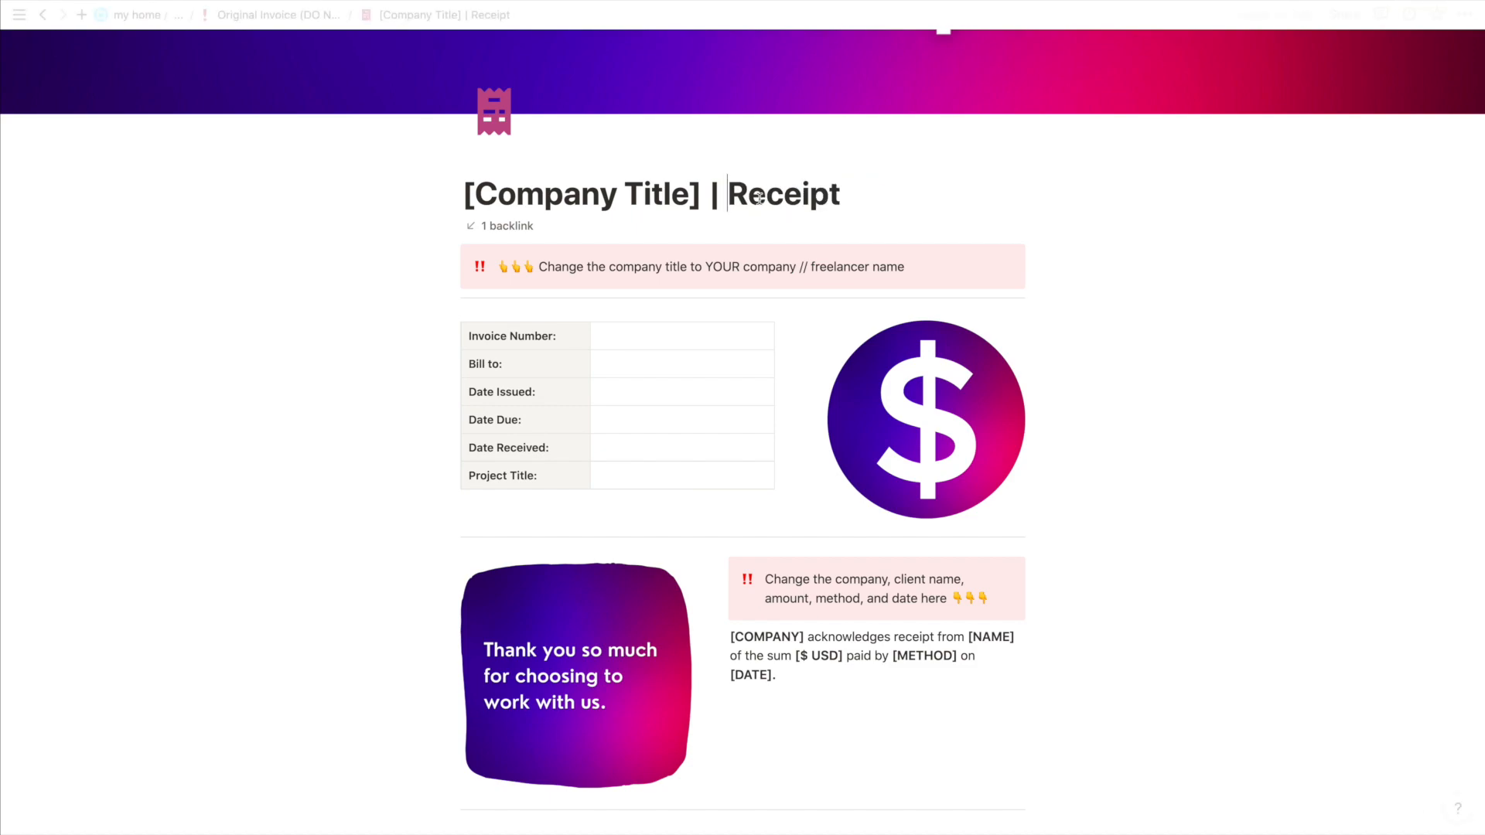
pyautogui.press('super+z')
# Return to the New Billable Hours Invoice page and inspect the blocks inserted by the New Receipt button, then close its configuration
pyautogui.click(44, 16)
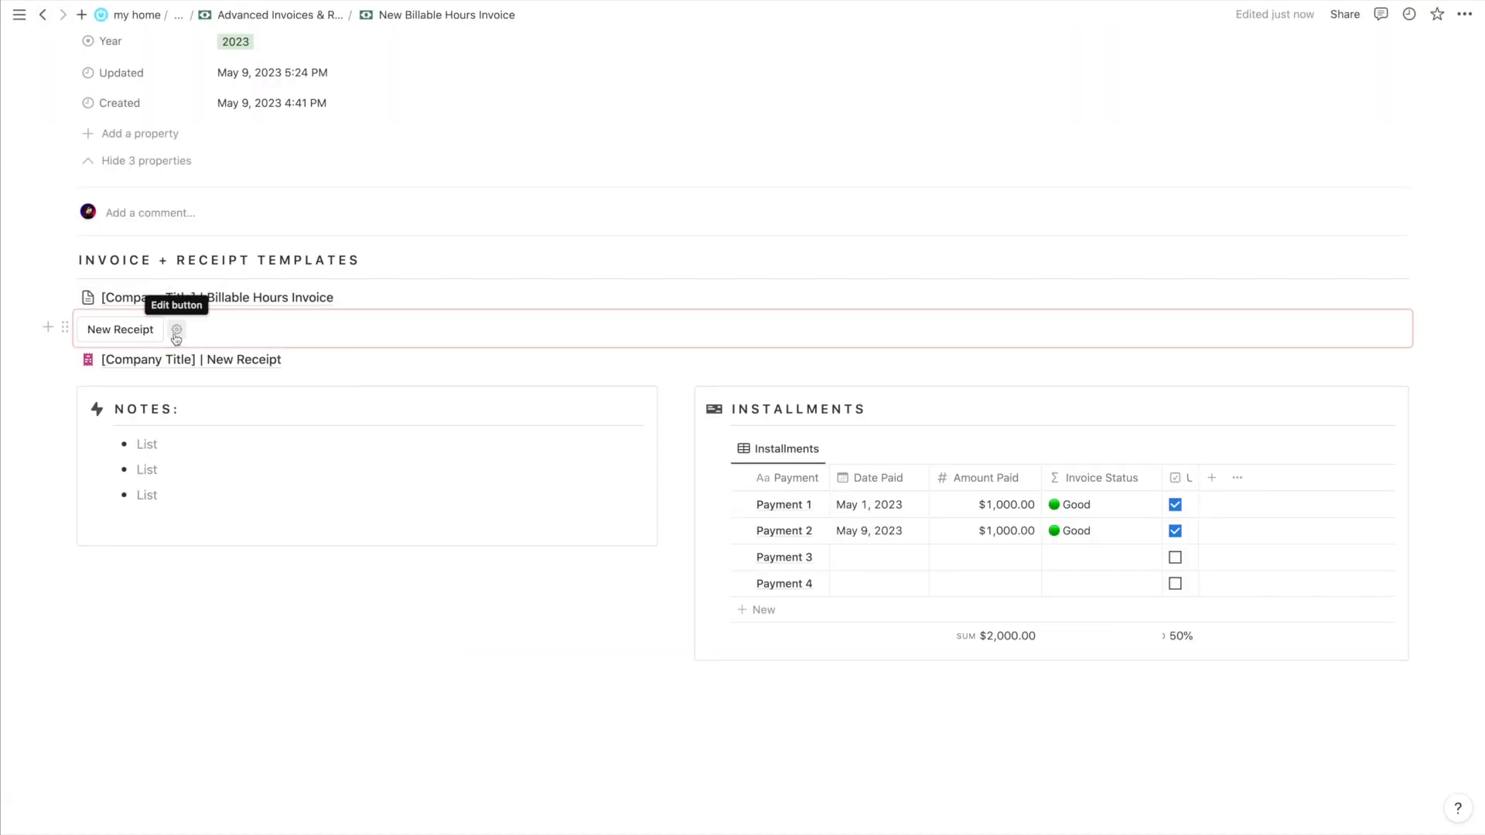
pyautogui.click(176, 331)
pyautogui.click(167, 470)
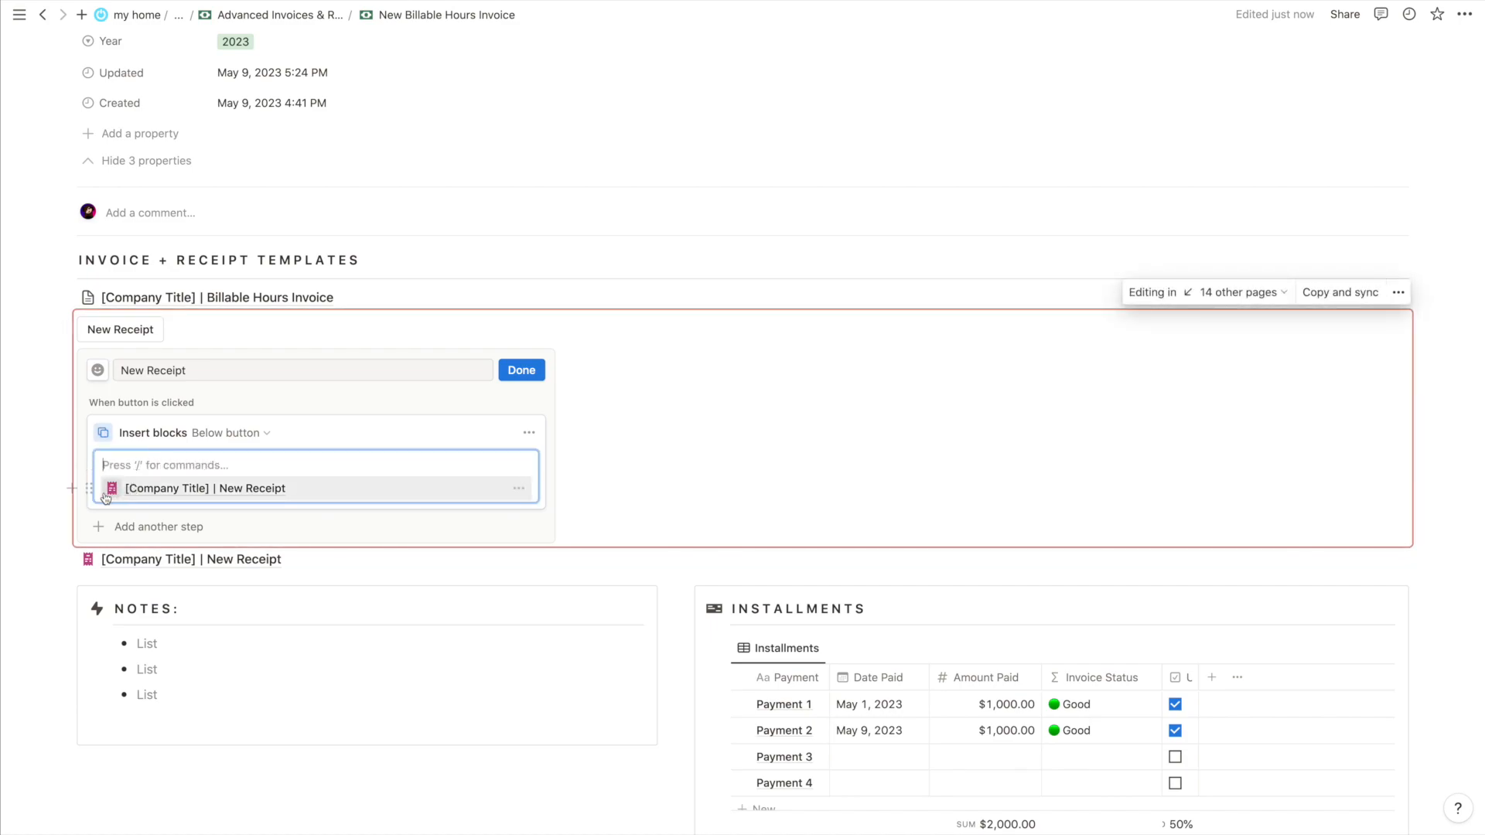
pyautogui.moveTo(94, 488); pyautogui.dragTo(123, 495)
pyautogui.click(147, 463)
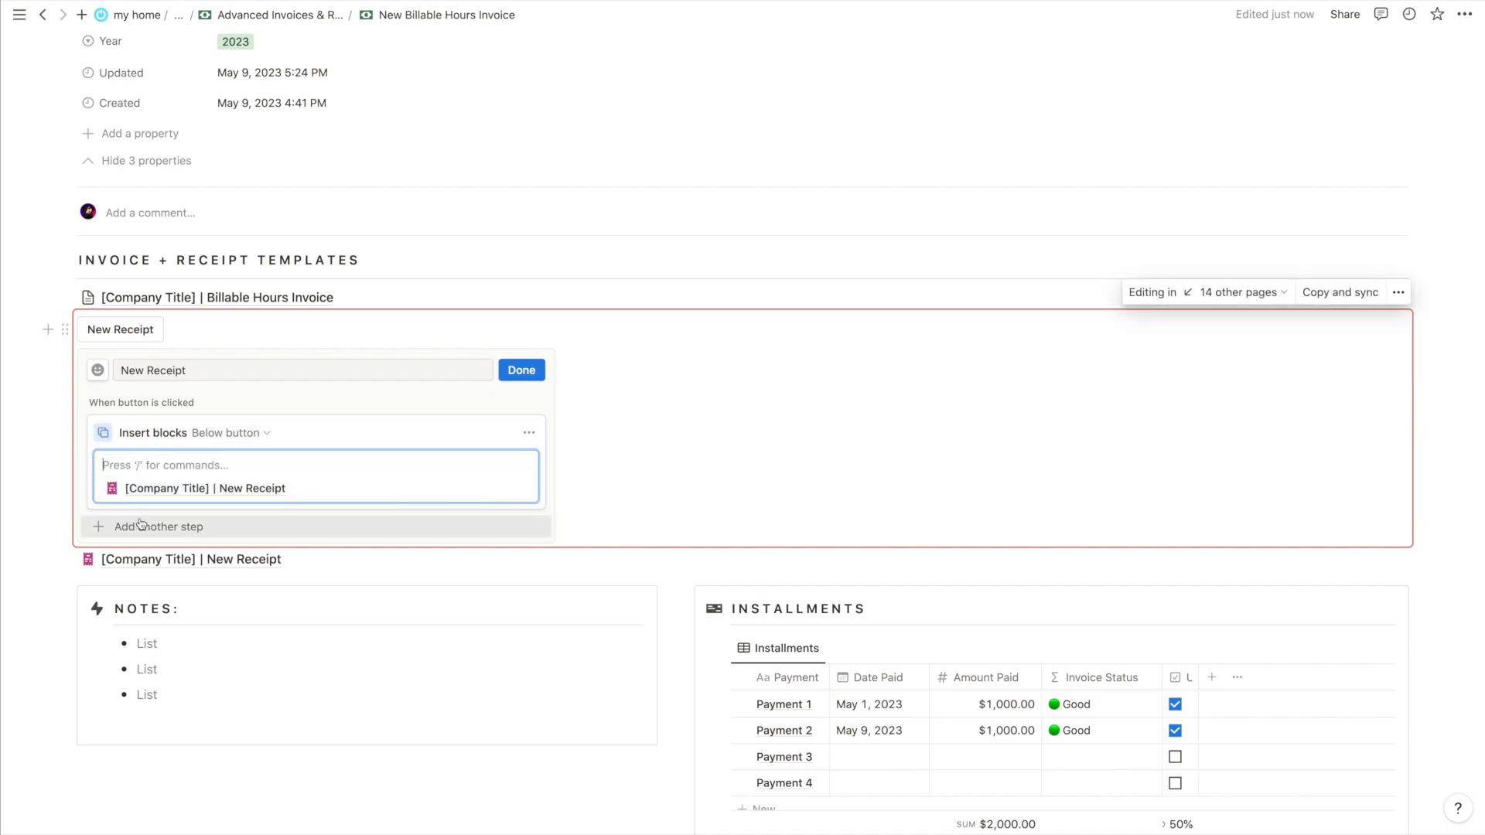
pyautogui.scroll(-1, 140, 523)
pyautogui.click(520, 365)
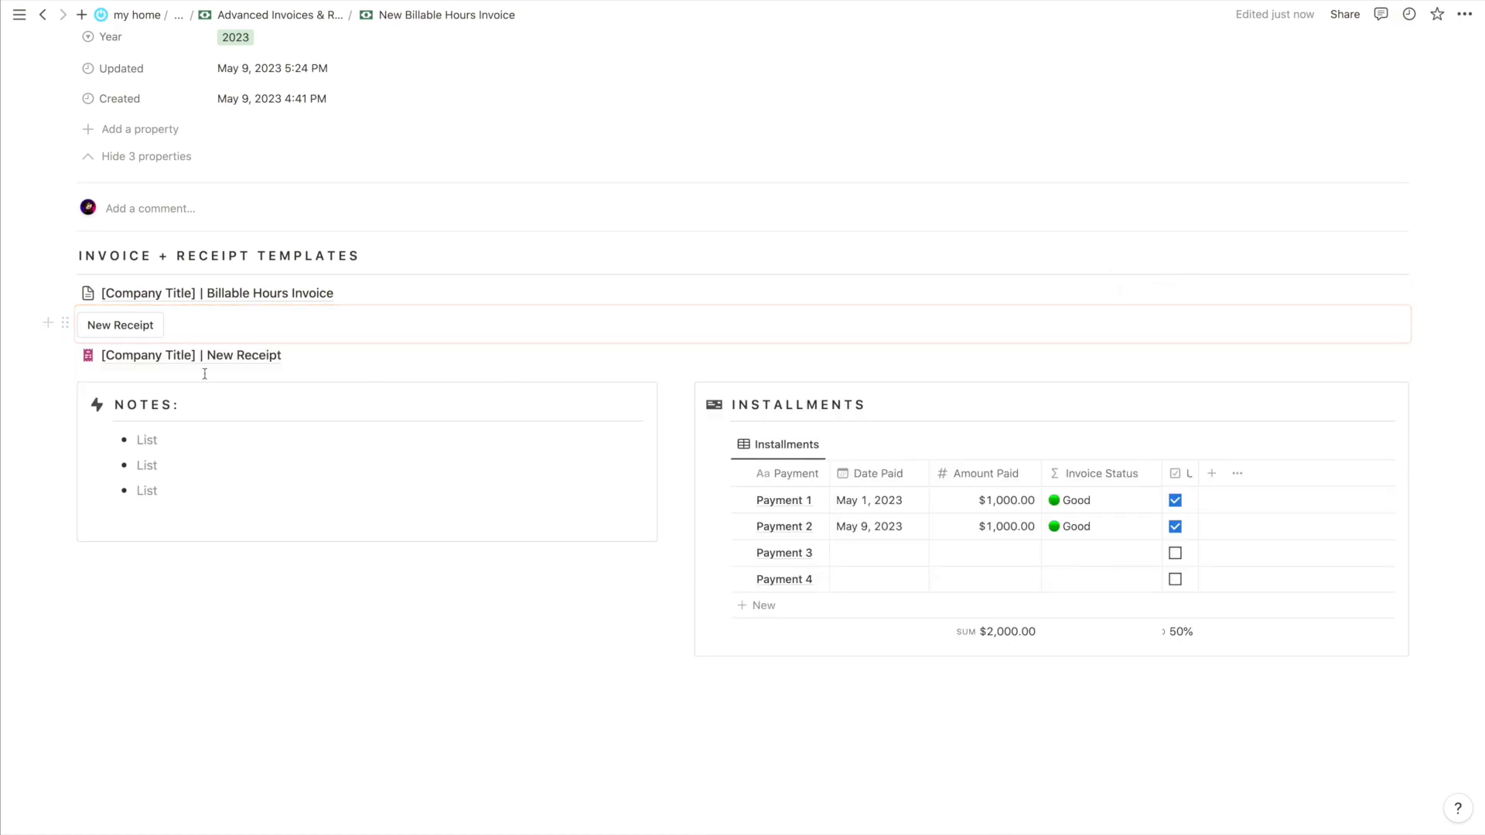
pyautogui.click(122, 326)
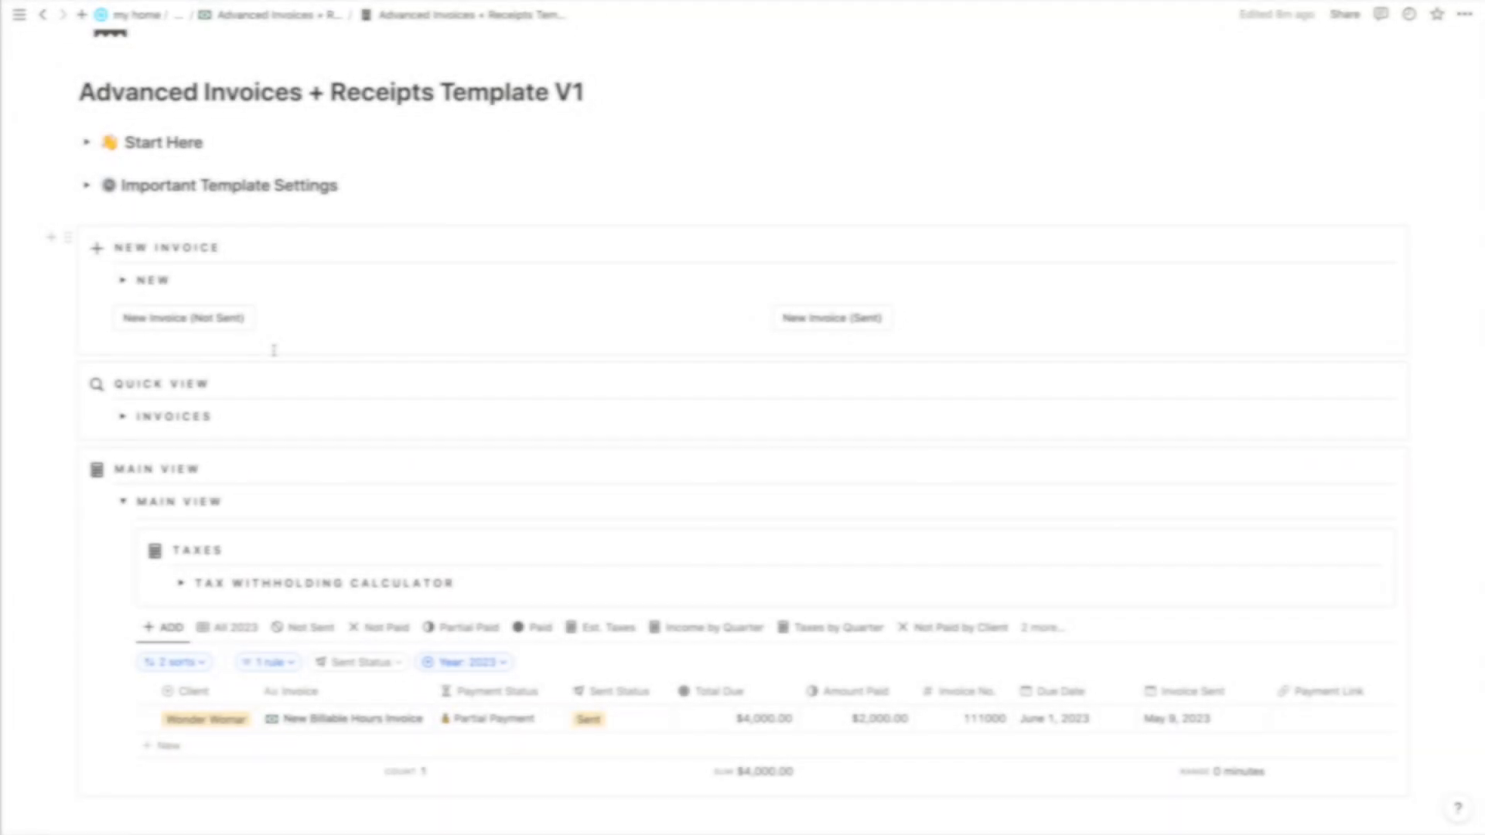
# On the main template page, look over the new-invoice table under the New toggle, then collapse New and Main View
pyautogui.scroll(-2, 274, 350)
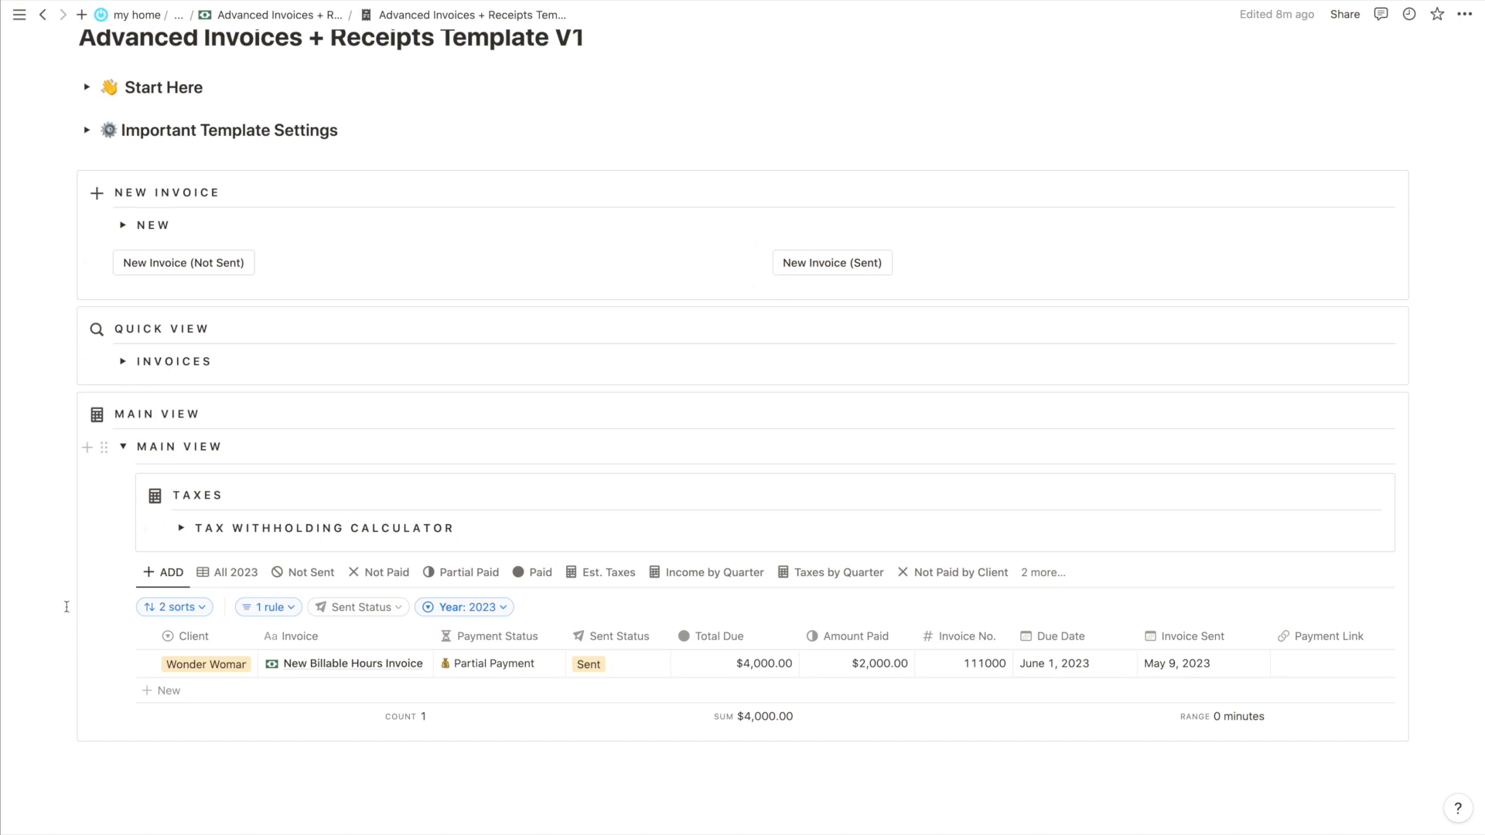
pyautogui.scroll(-2, 222, 485)
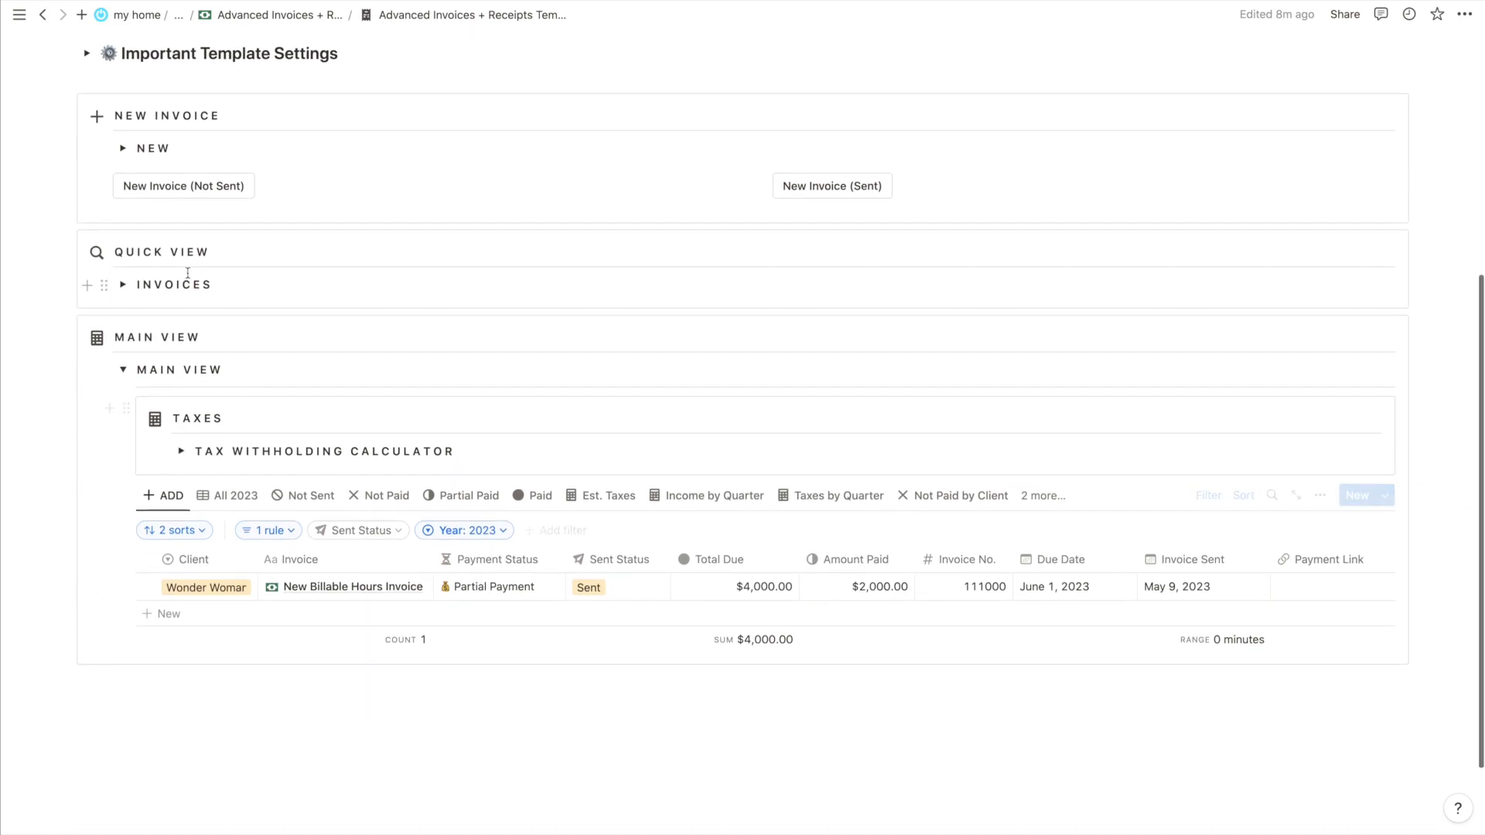
pyautogui.click(122, 146)
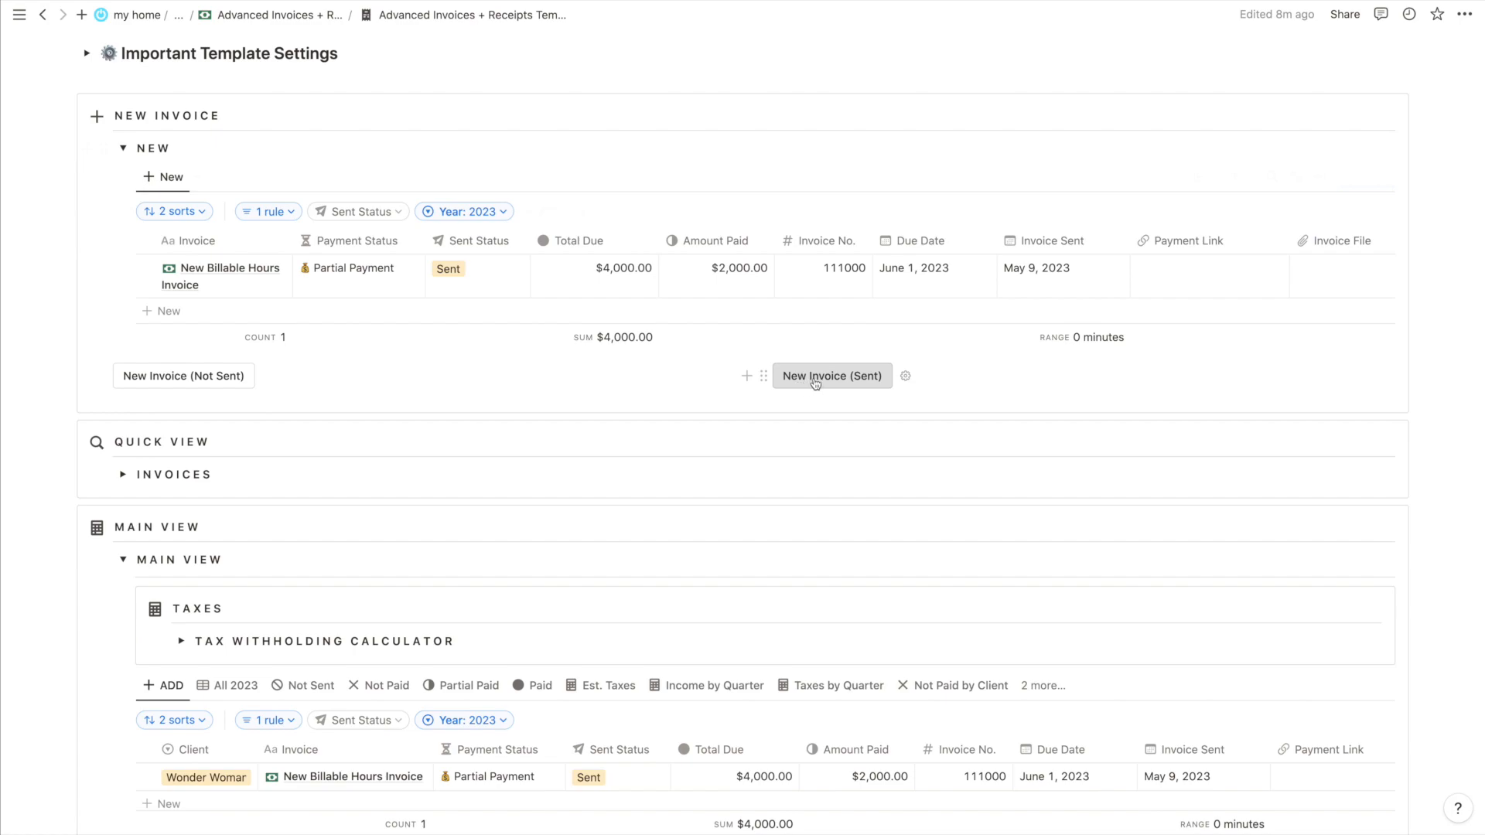
pyautogui.click(123, 149)
pyautogui.scroll(2, 270, 174)
pyautogui.click(125, 464)
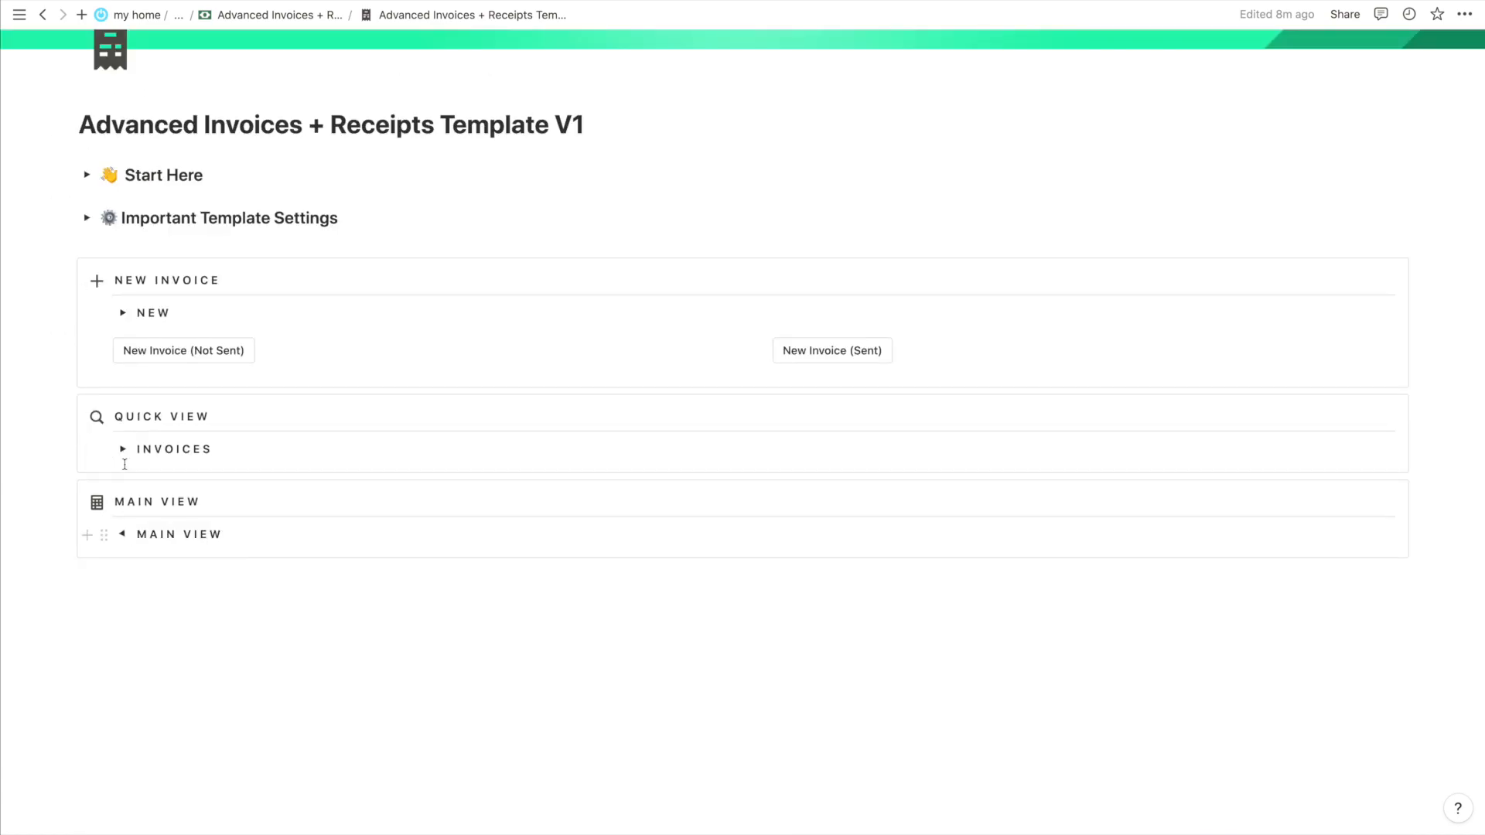
# Expand the Invoices toggle in Quick View and review the Not Paid and Recently Paid lists
pyautogui.click(121, 449)
pyautogui.scroll(-2, 114, 448)
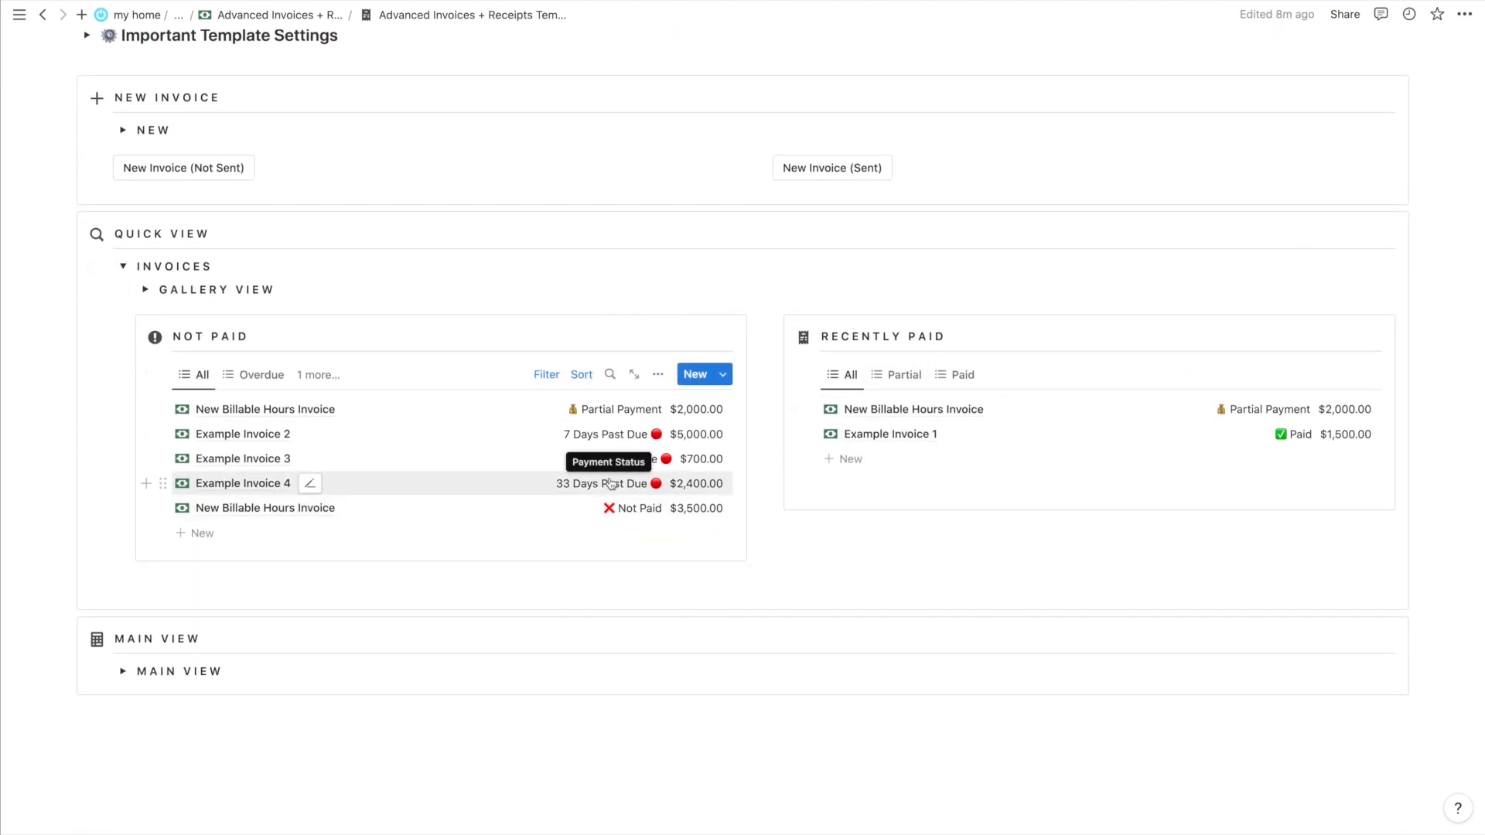
pyautogui.scroll(-1, 408, 327)
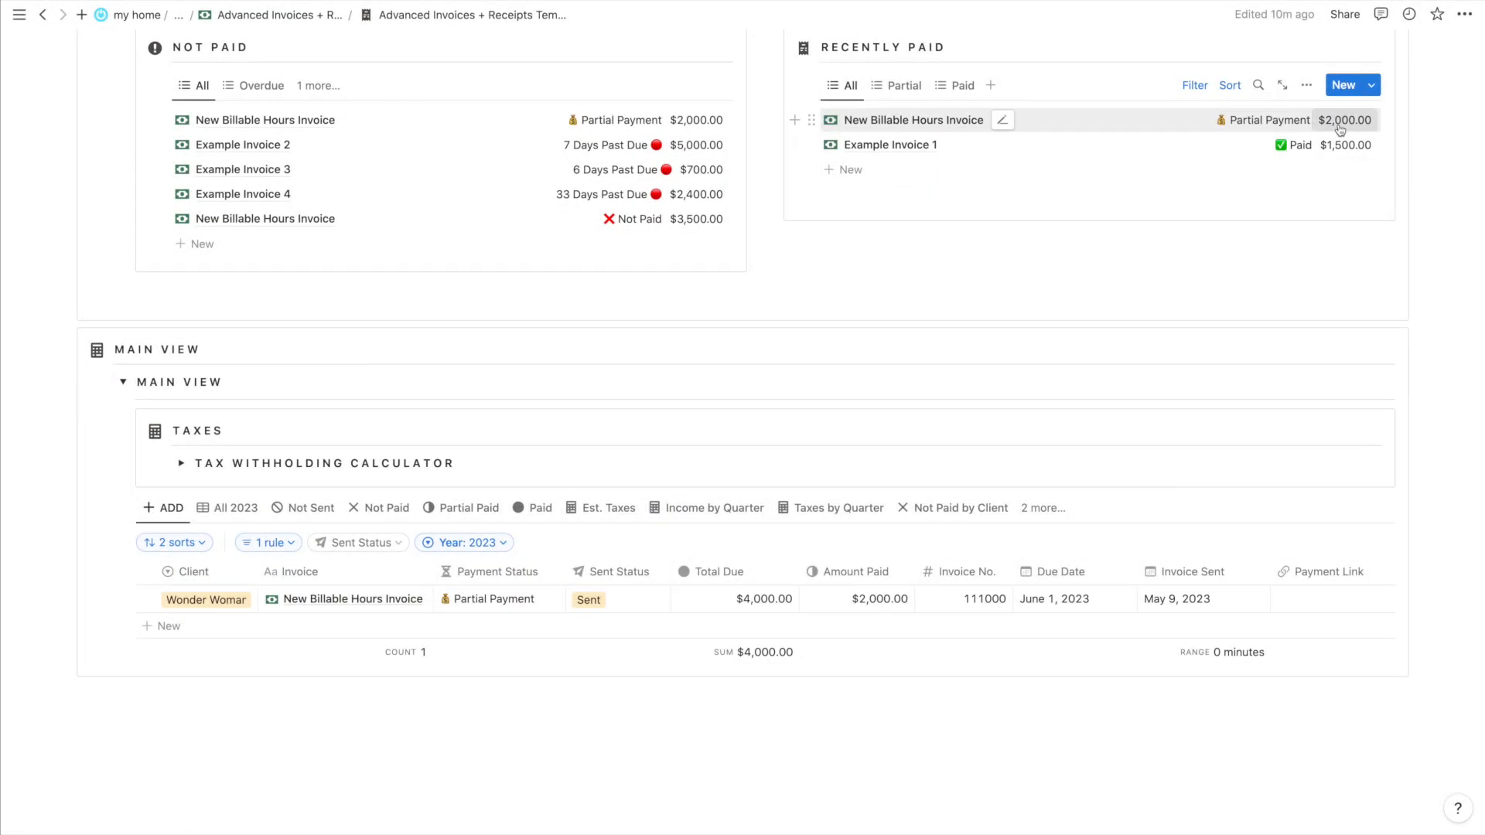
pyautogui.scroll(3, 1275, 293)
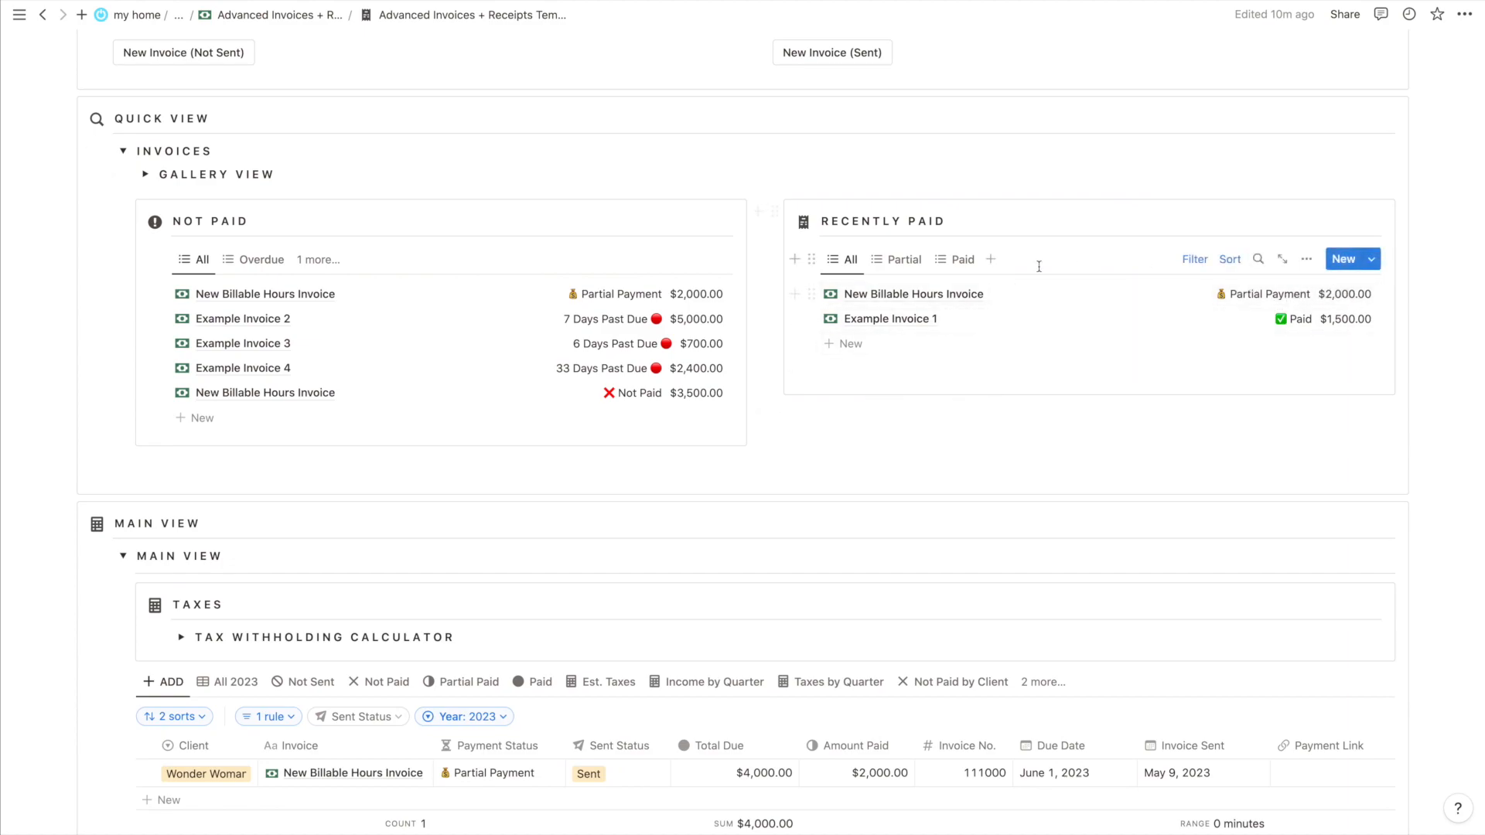
# Open the New Billable Hours Invoice from the Recently Paid list, check its payment properties and close it
pyautogui.click(951, 299)
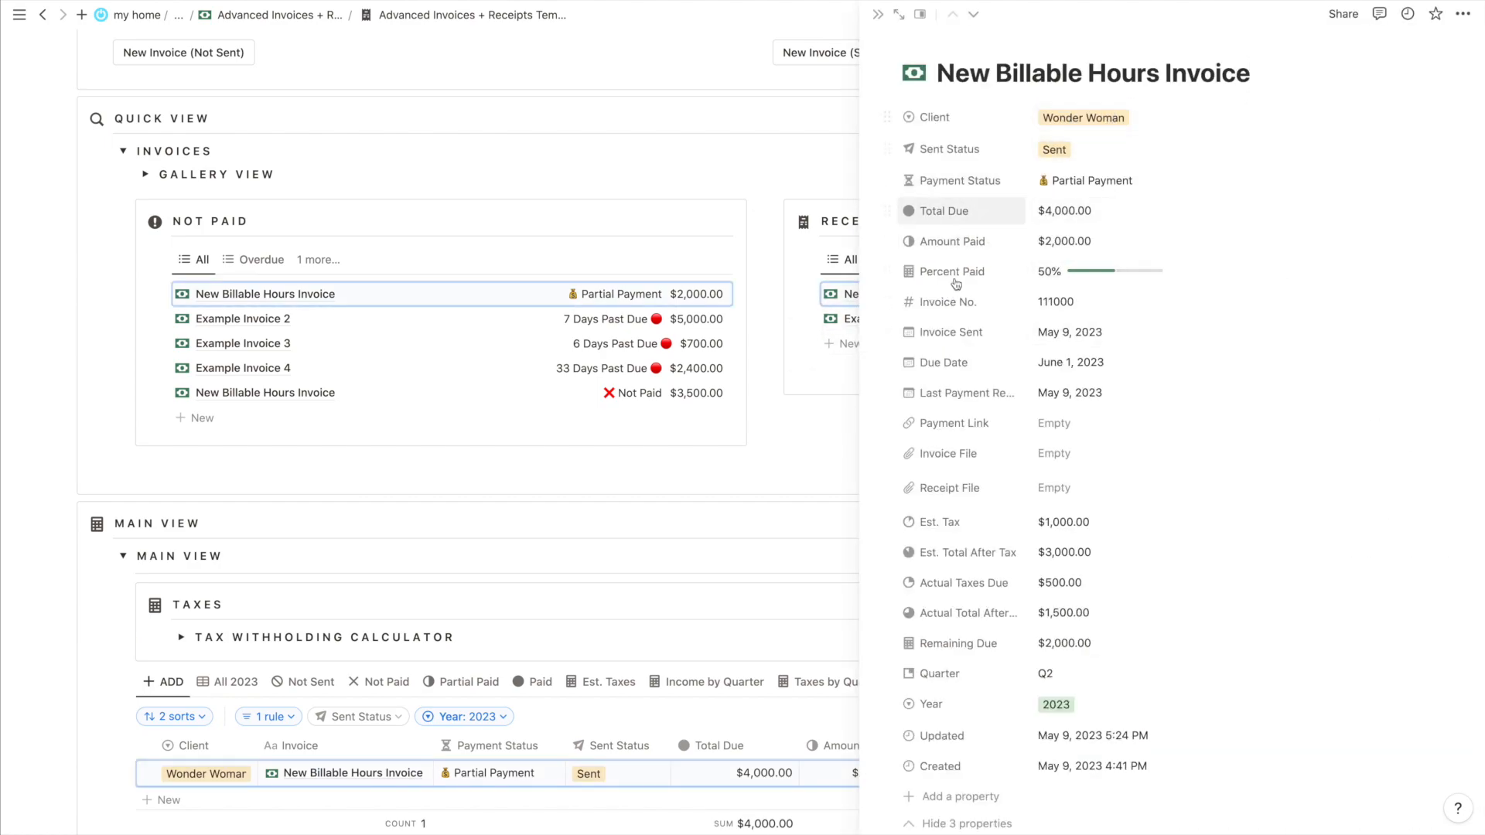
pyautogui.click(876, 15)
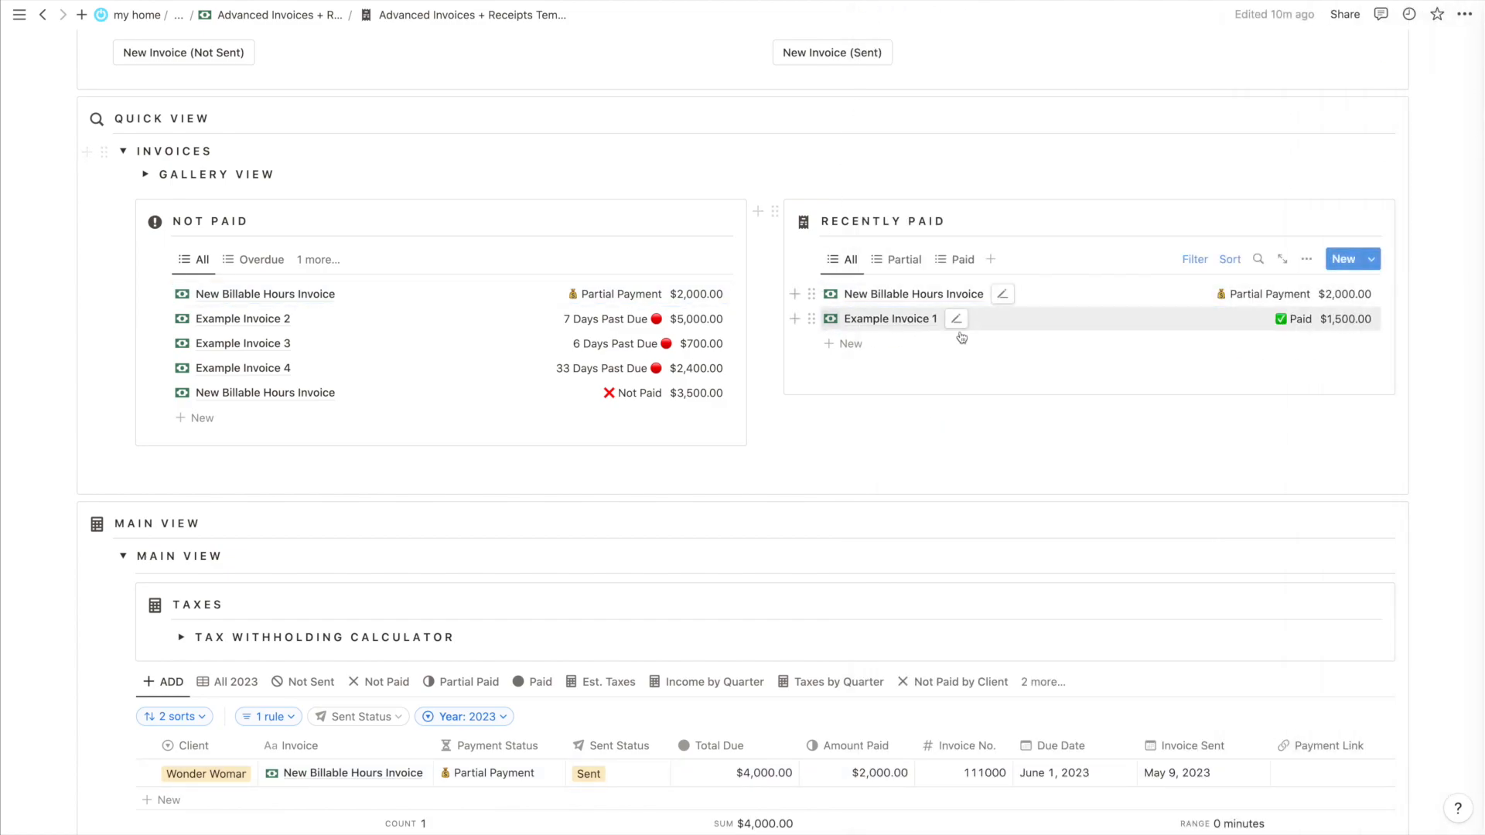
pyautogui.click(1113, 304)
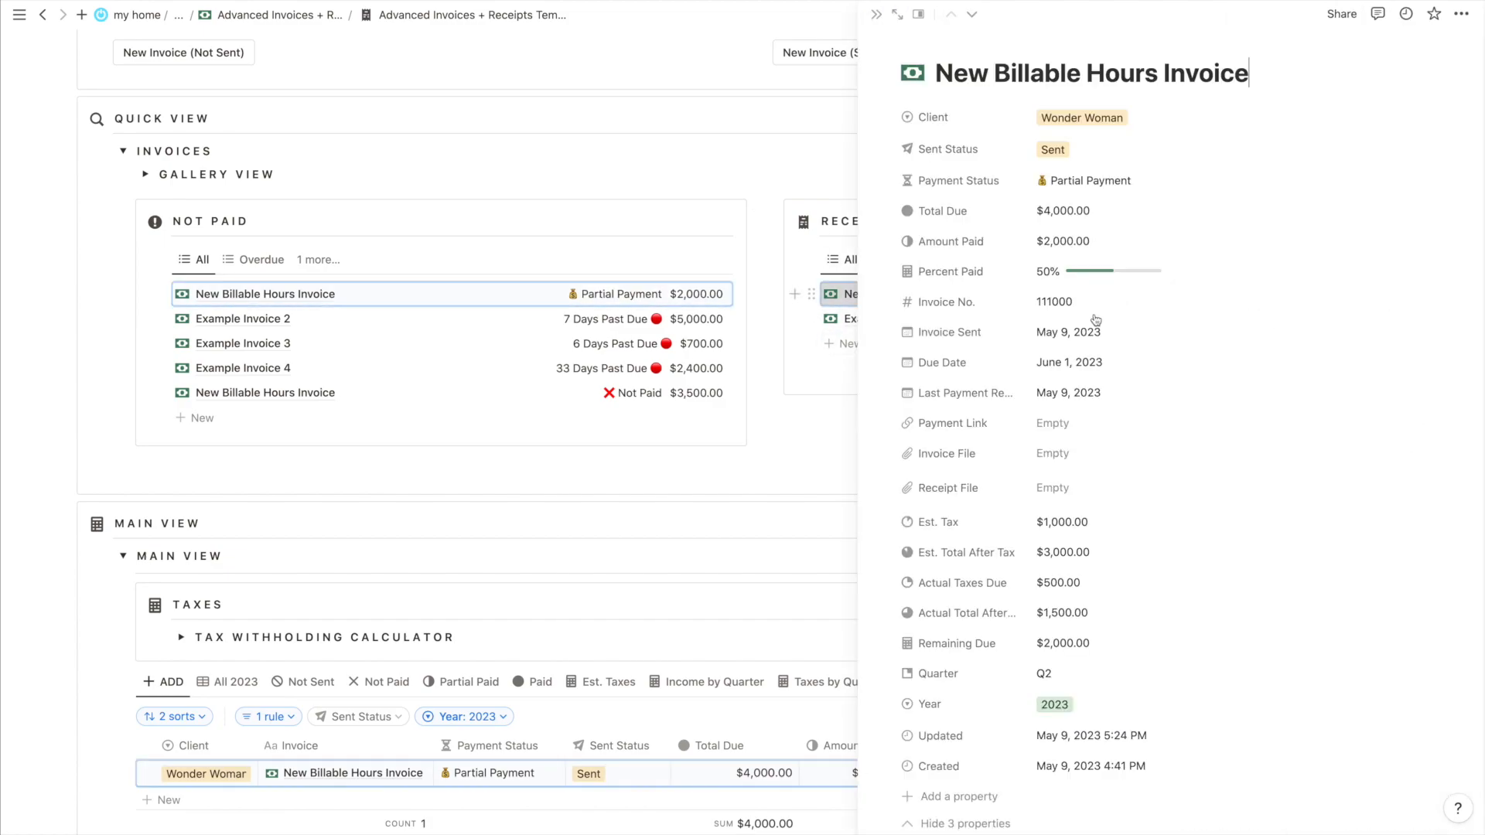
pyautogui.scroll(-1, 1090, 370)
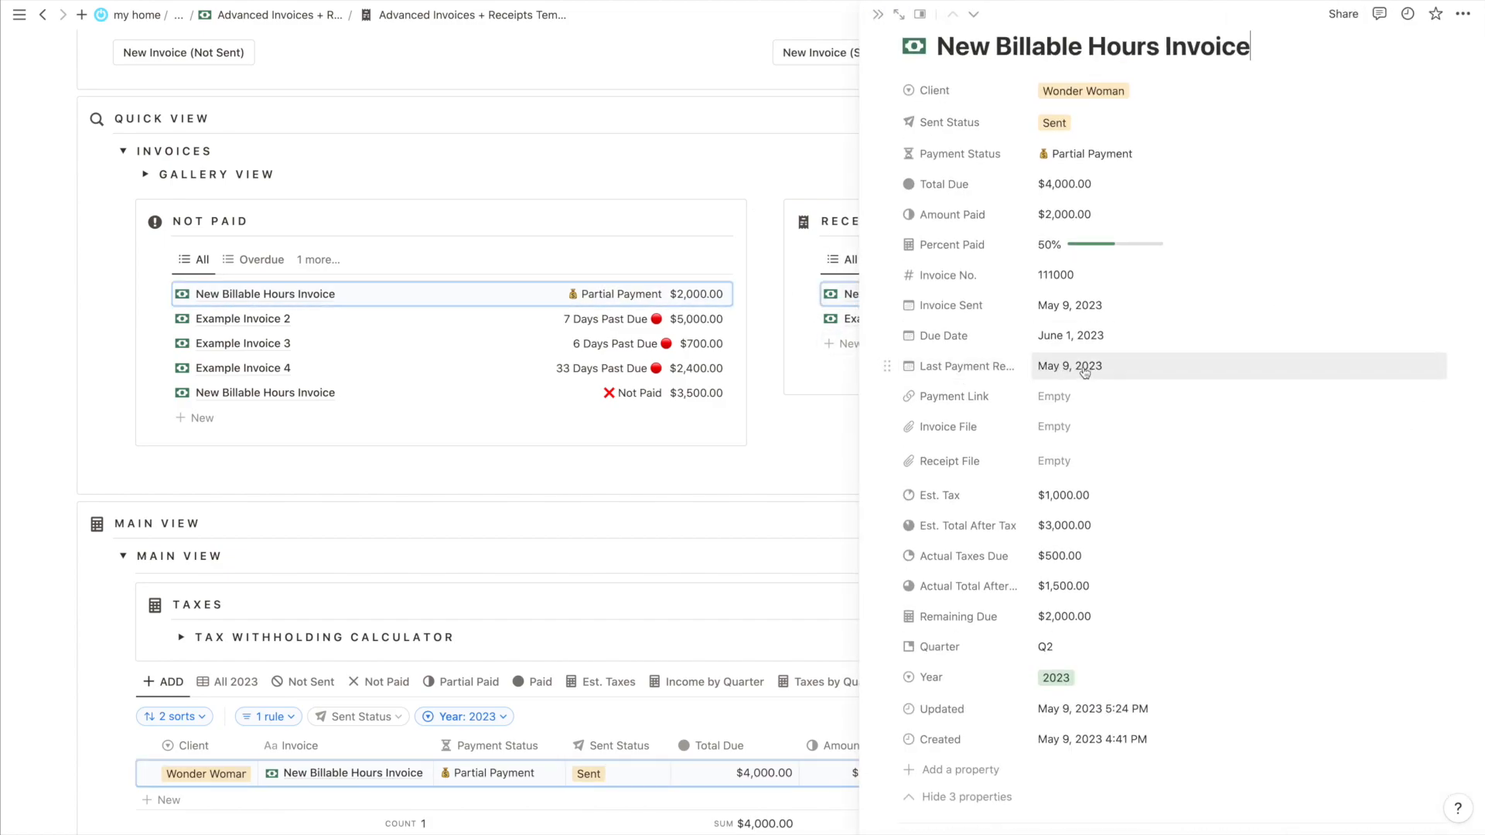
pyautogui.click(877, 15)
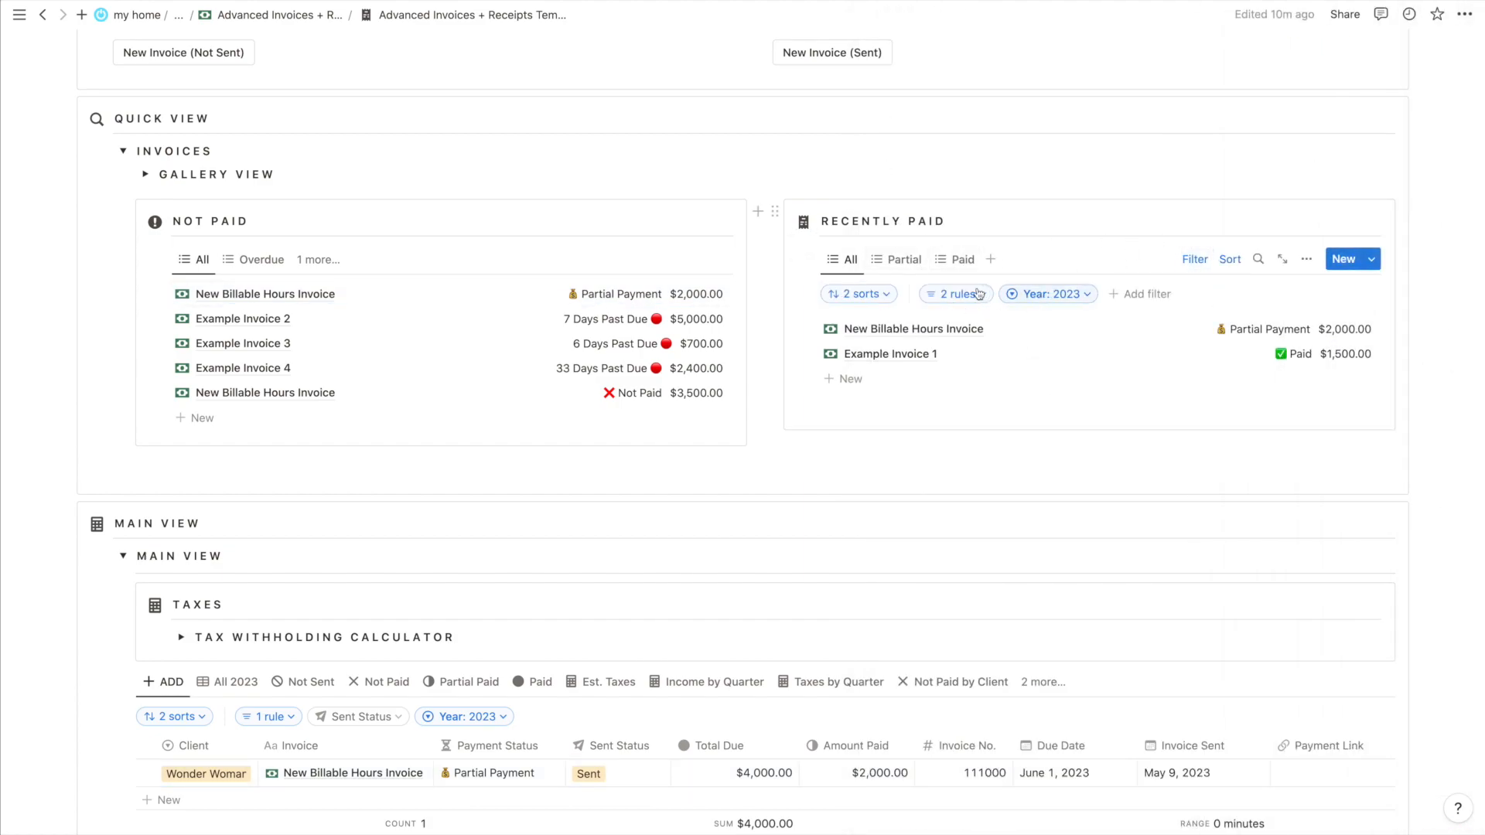
# Examine the filter rules behind the Recently Paid list and the Not Paid list without changing them
pyautogui.click(978, 294)
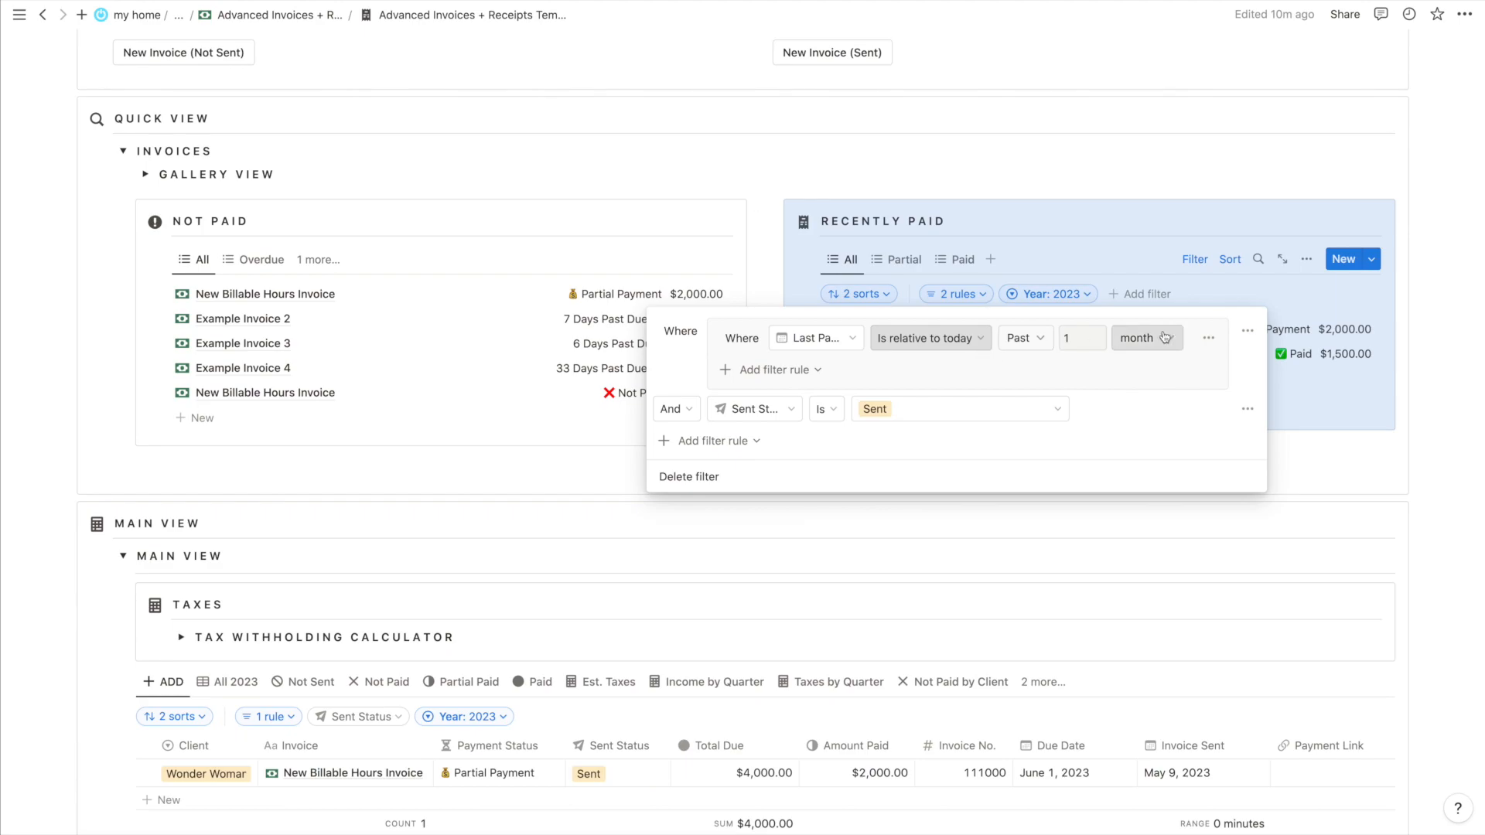
pyautogui.press('Escape')
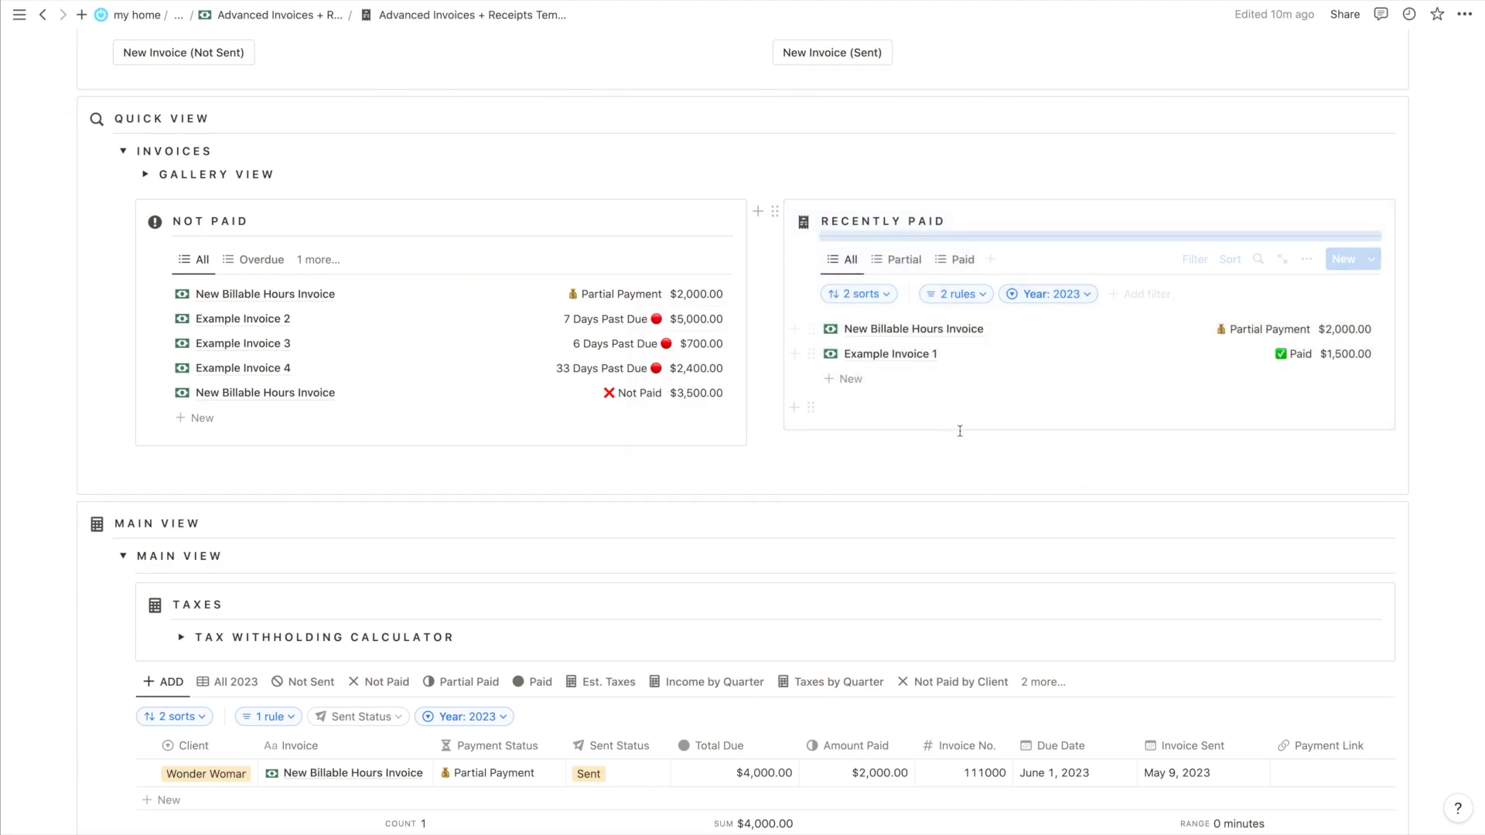
pyautogui.click(547, 259)
pyautogui.click(288, 294)
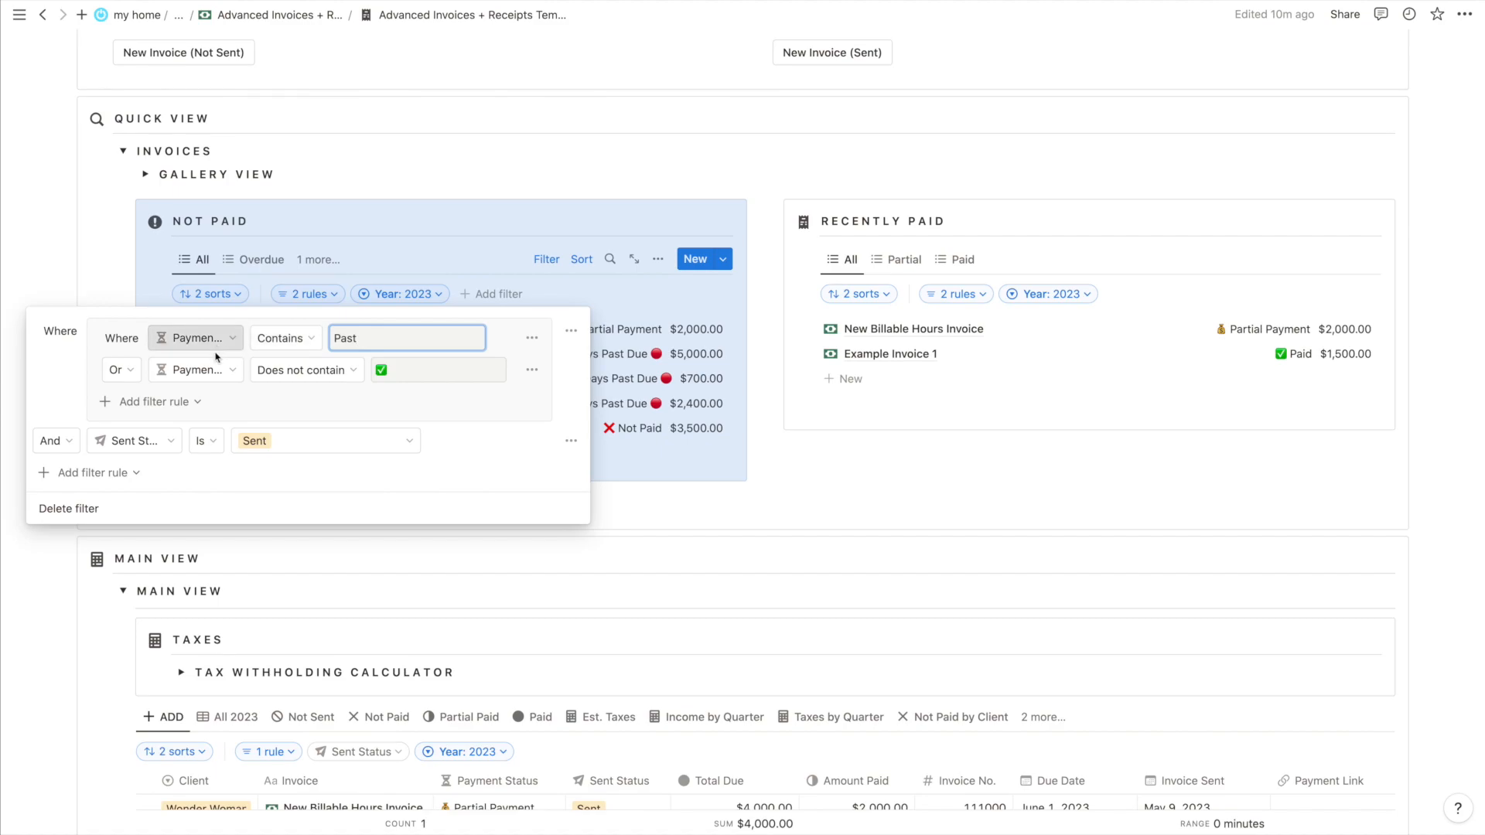
pyautogui.click(376, 369)
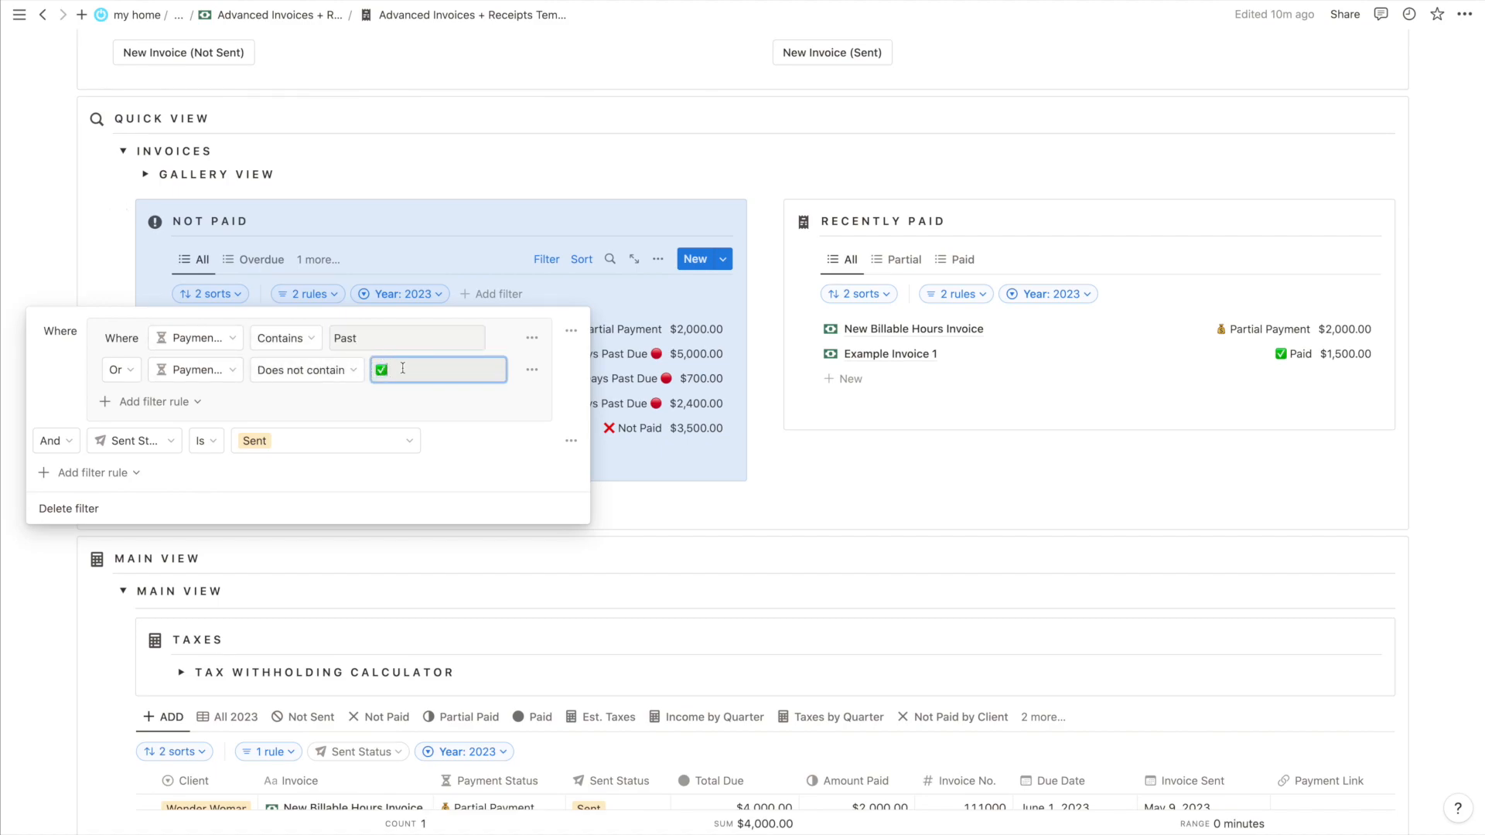
pyautogui.click(362, 259)
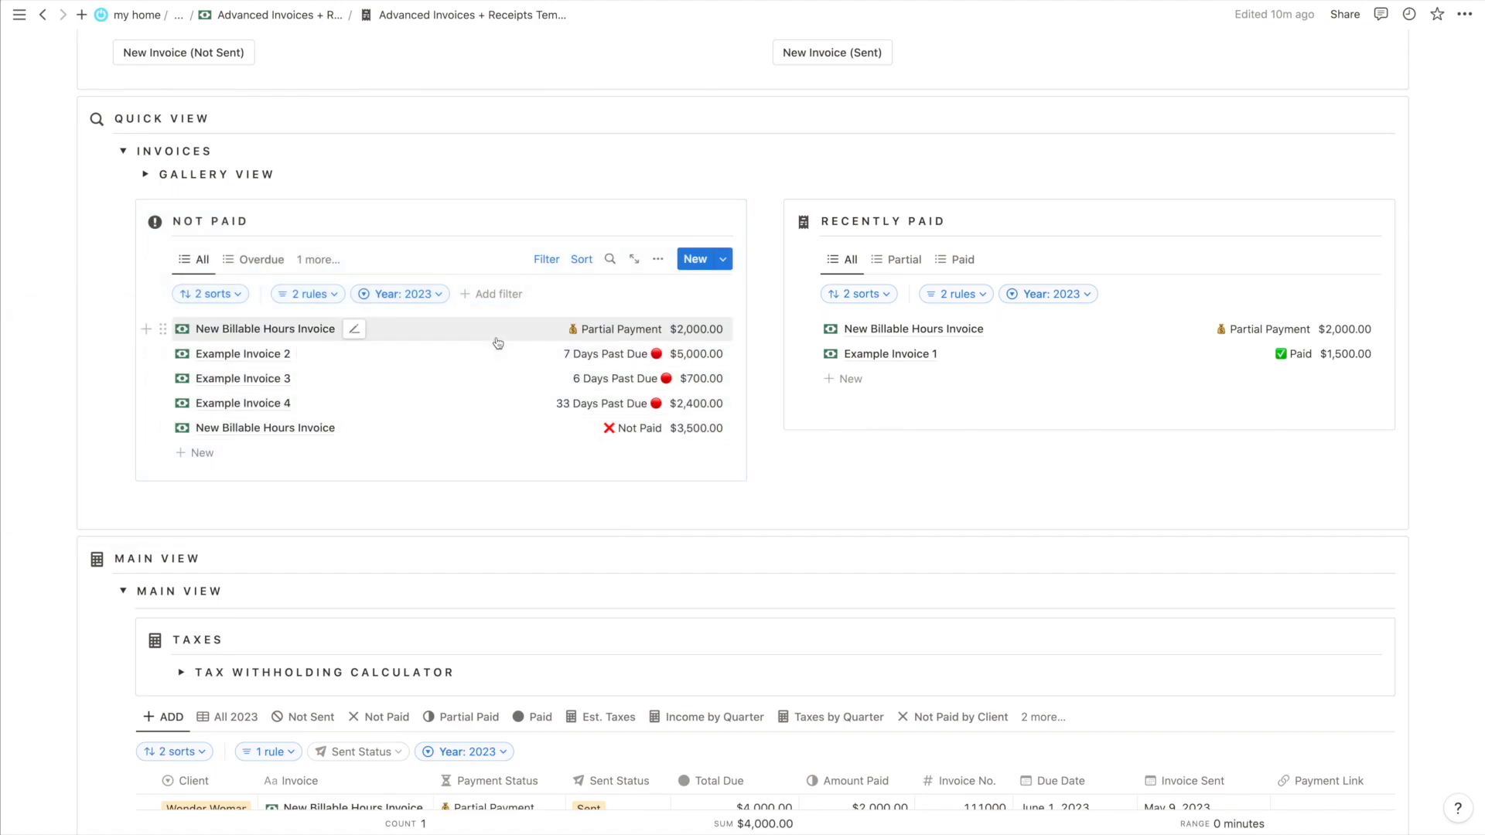
# Look through the Overdue and Due Soon views of the Not Paid list, then return to its All view
pyautogui.click(257, 272)
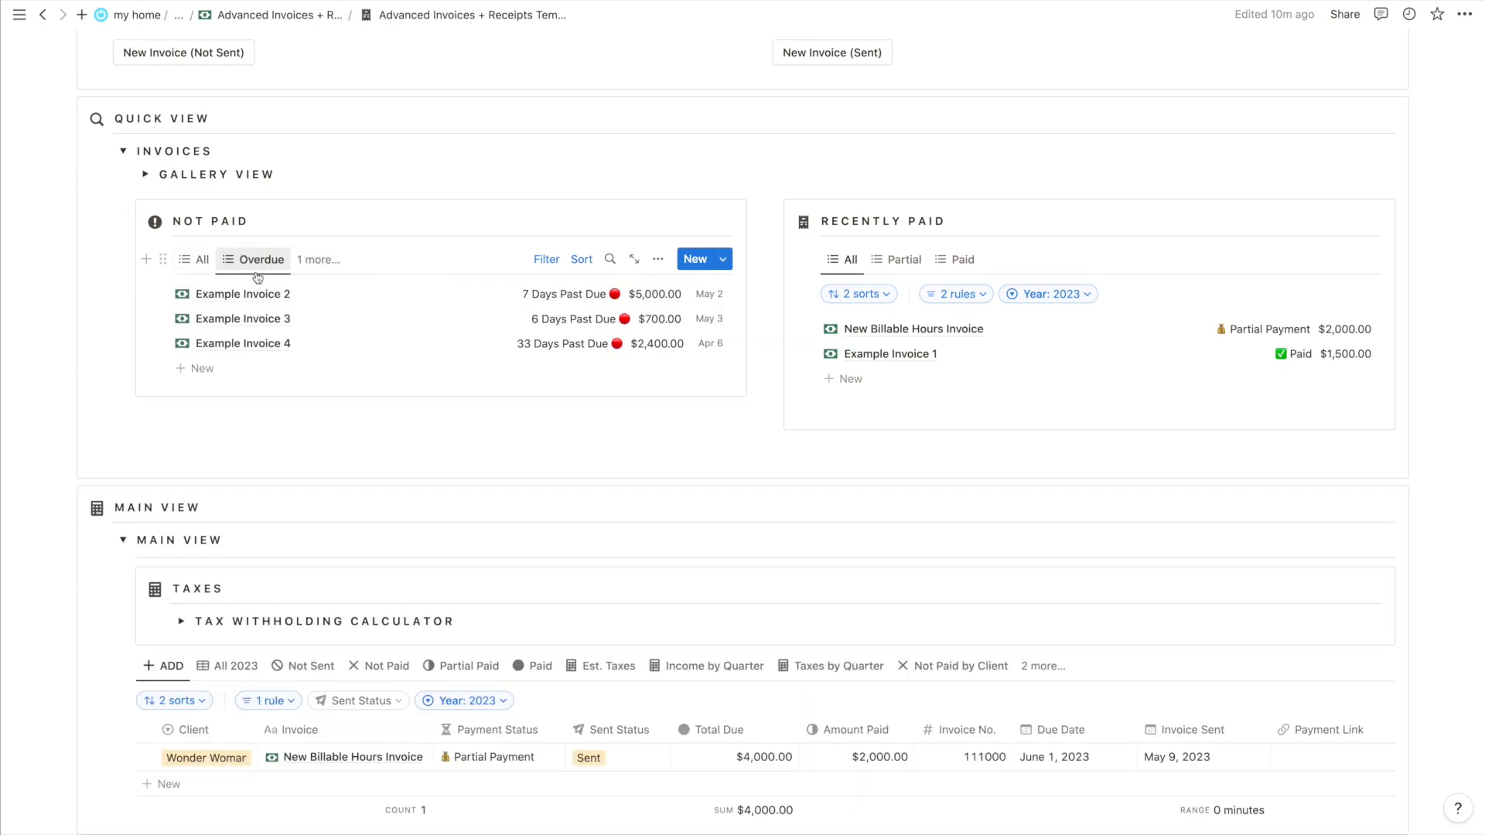
pyautogui.click(309, 262)
pyautogui.click(286, 367)
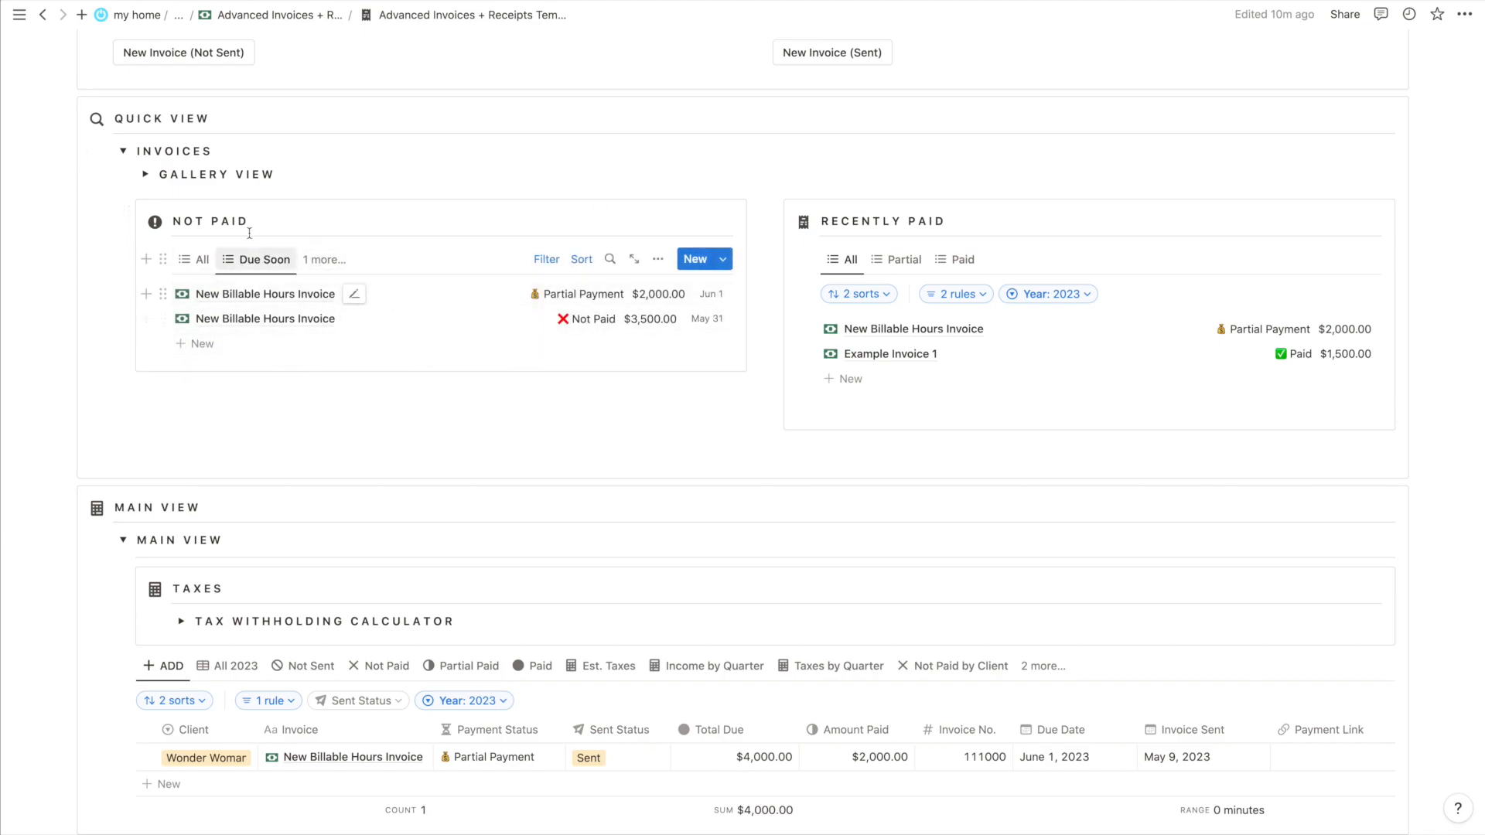
pyautogui.click(203, 260)
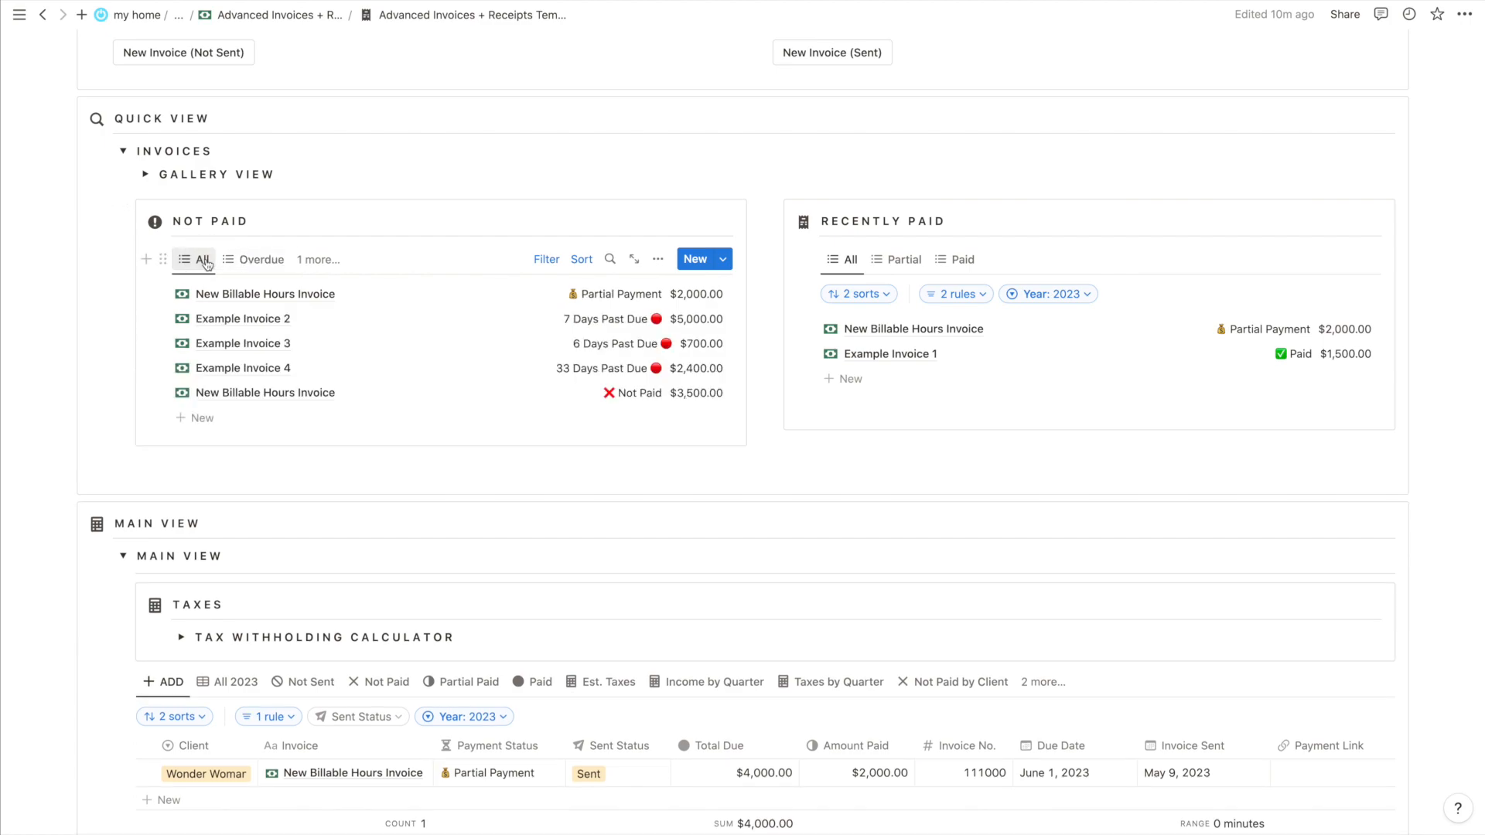
pyautogui.click(302, 260)
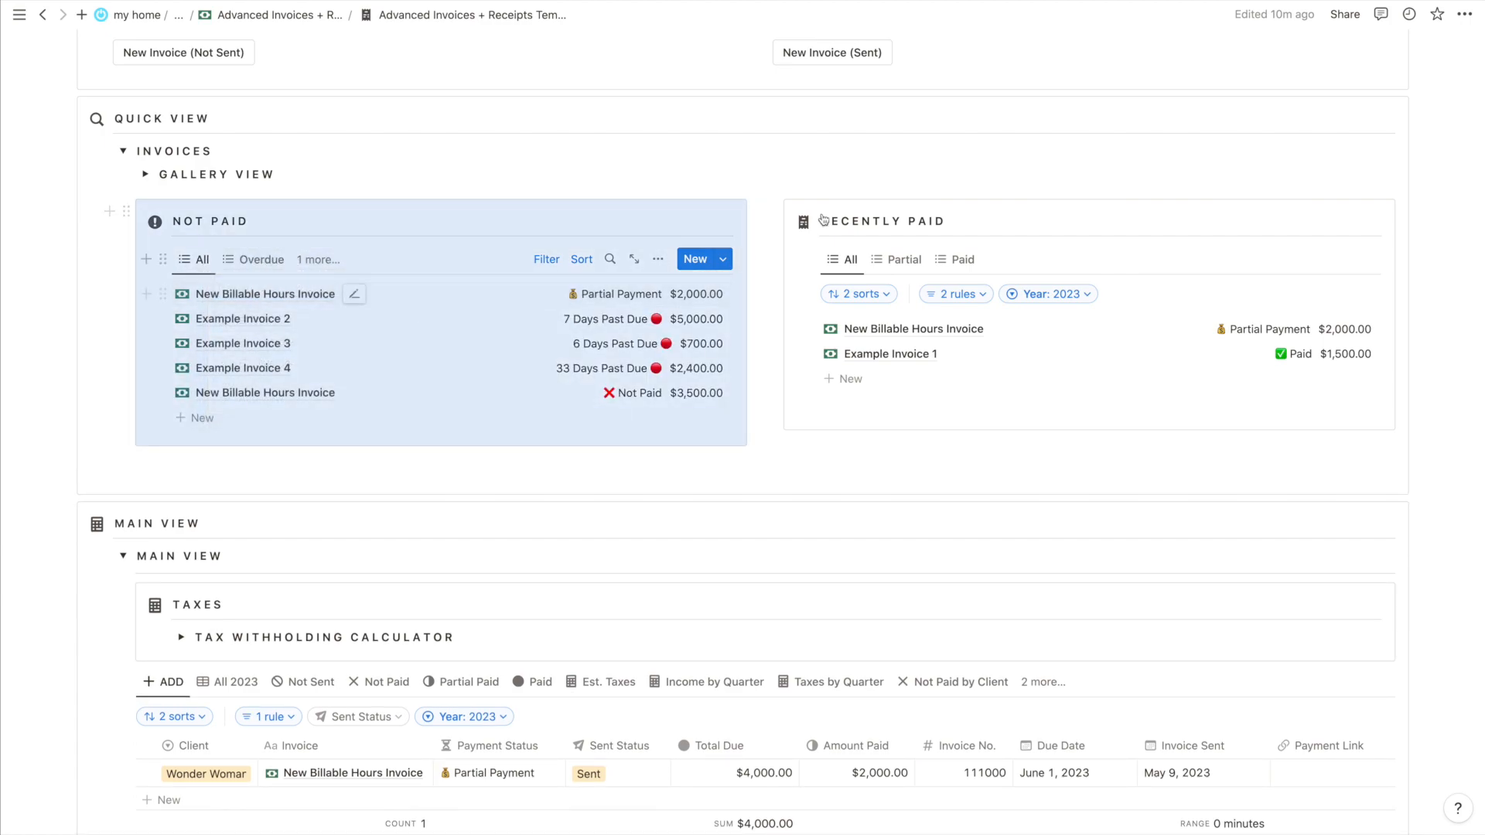
# Look through the Partial and Paid views of the Recently Paid list
pyautogui.scroll(1, 835, 255)
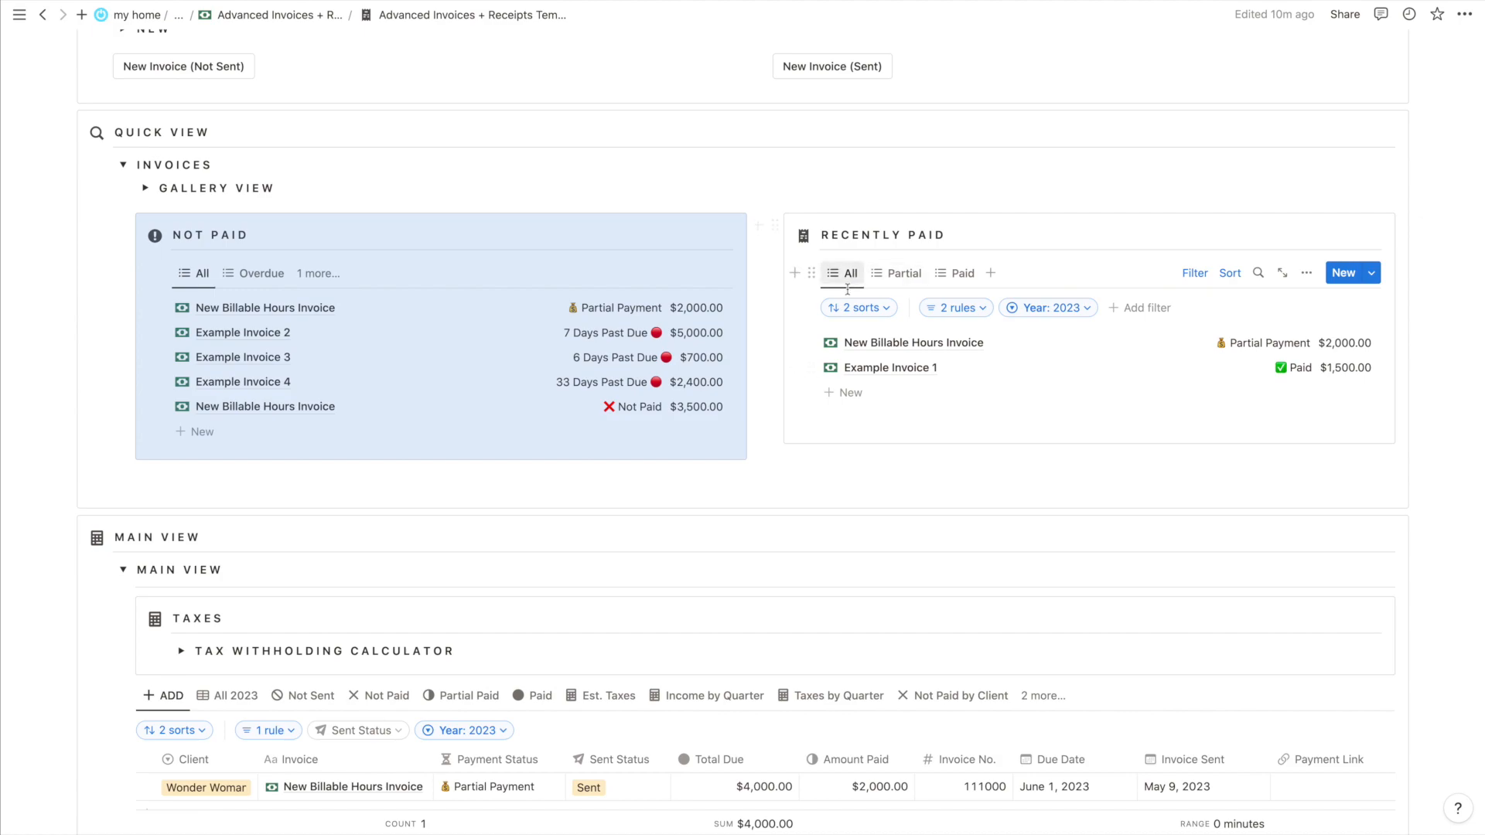
pyautogui.click(898, 273)
pyautogui.scroll(2, 963, 329)
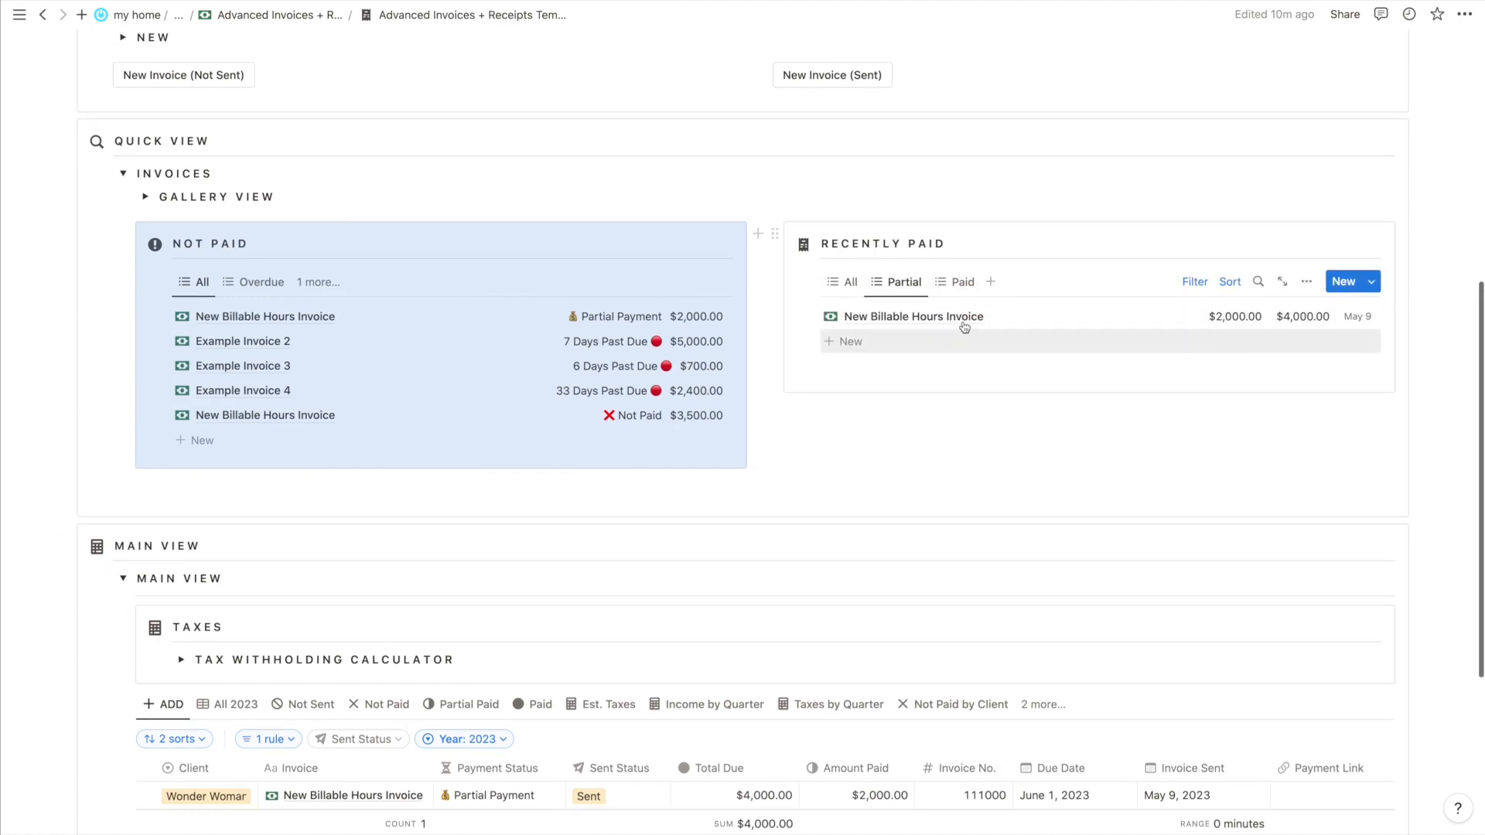
pyautogui.click(957, 297)
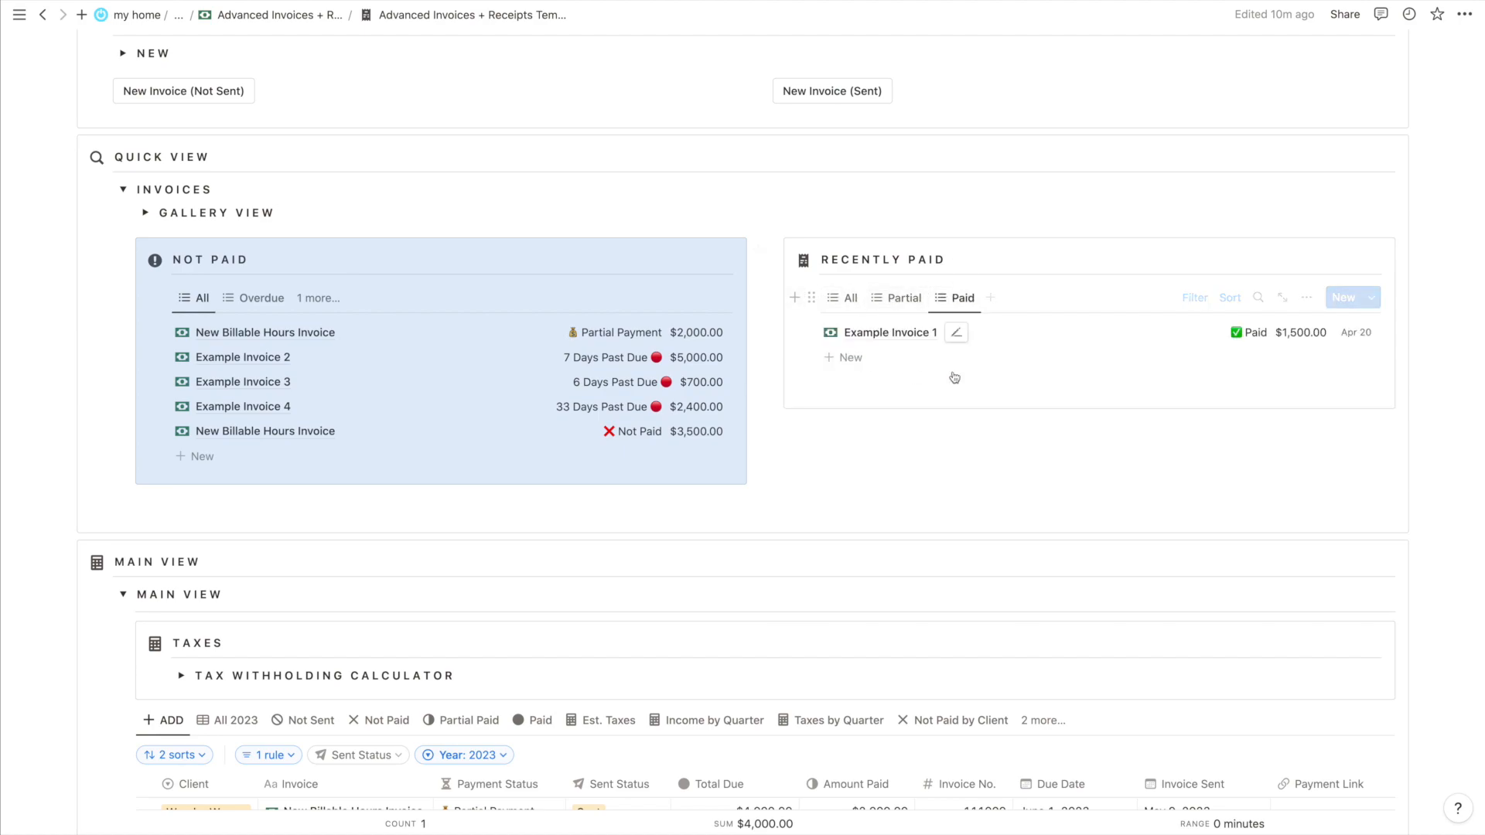
pyautogui.click(886, 304)
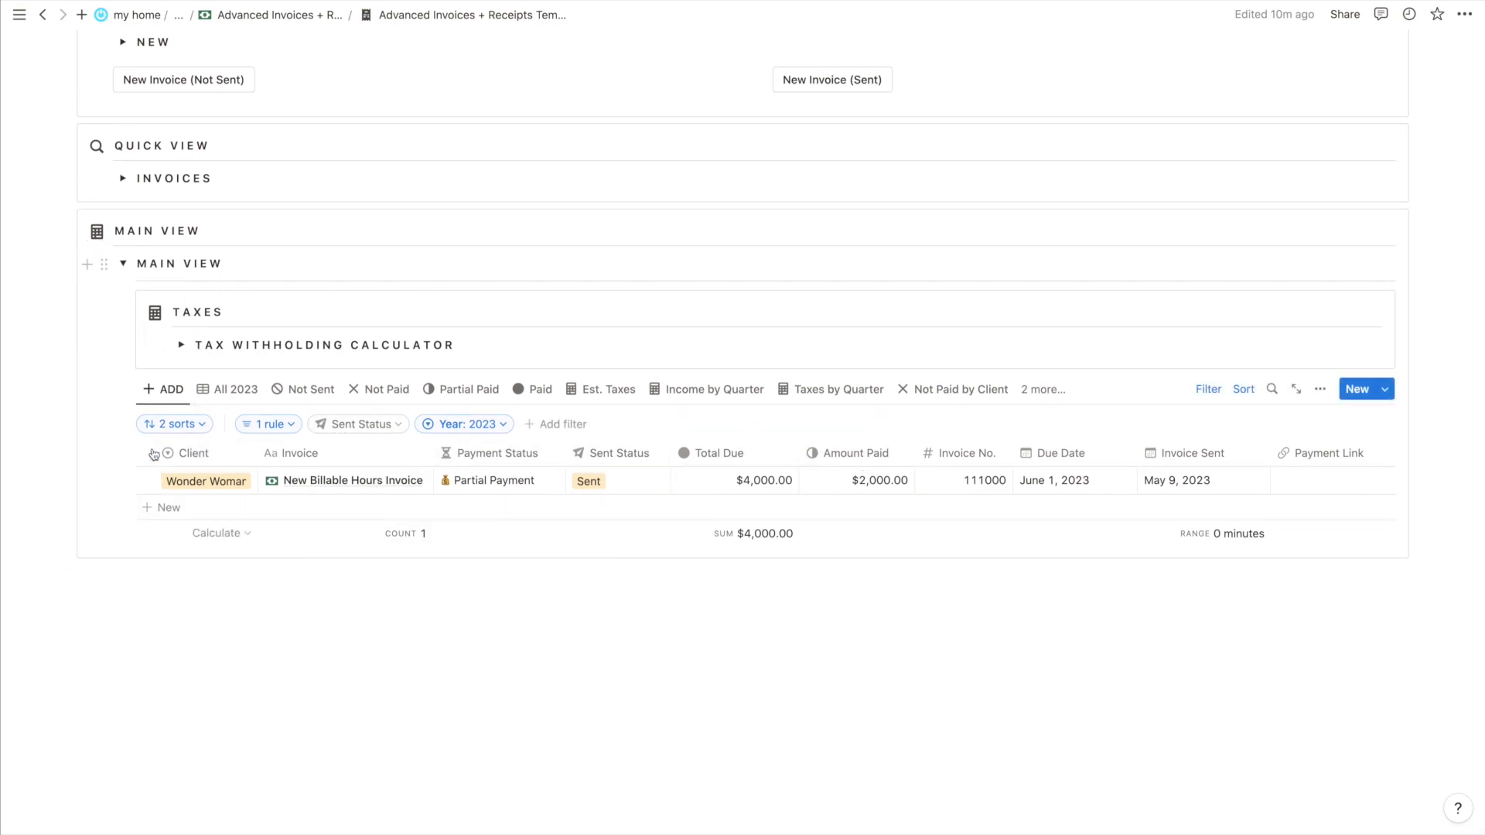
# Browse the Main View database's All 2023, Not Sent, Not Paid, Partial Paid and Paid views
pyautogui.click(221, 390)
pyautogui.click(303, 390)
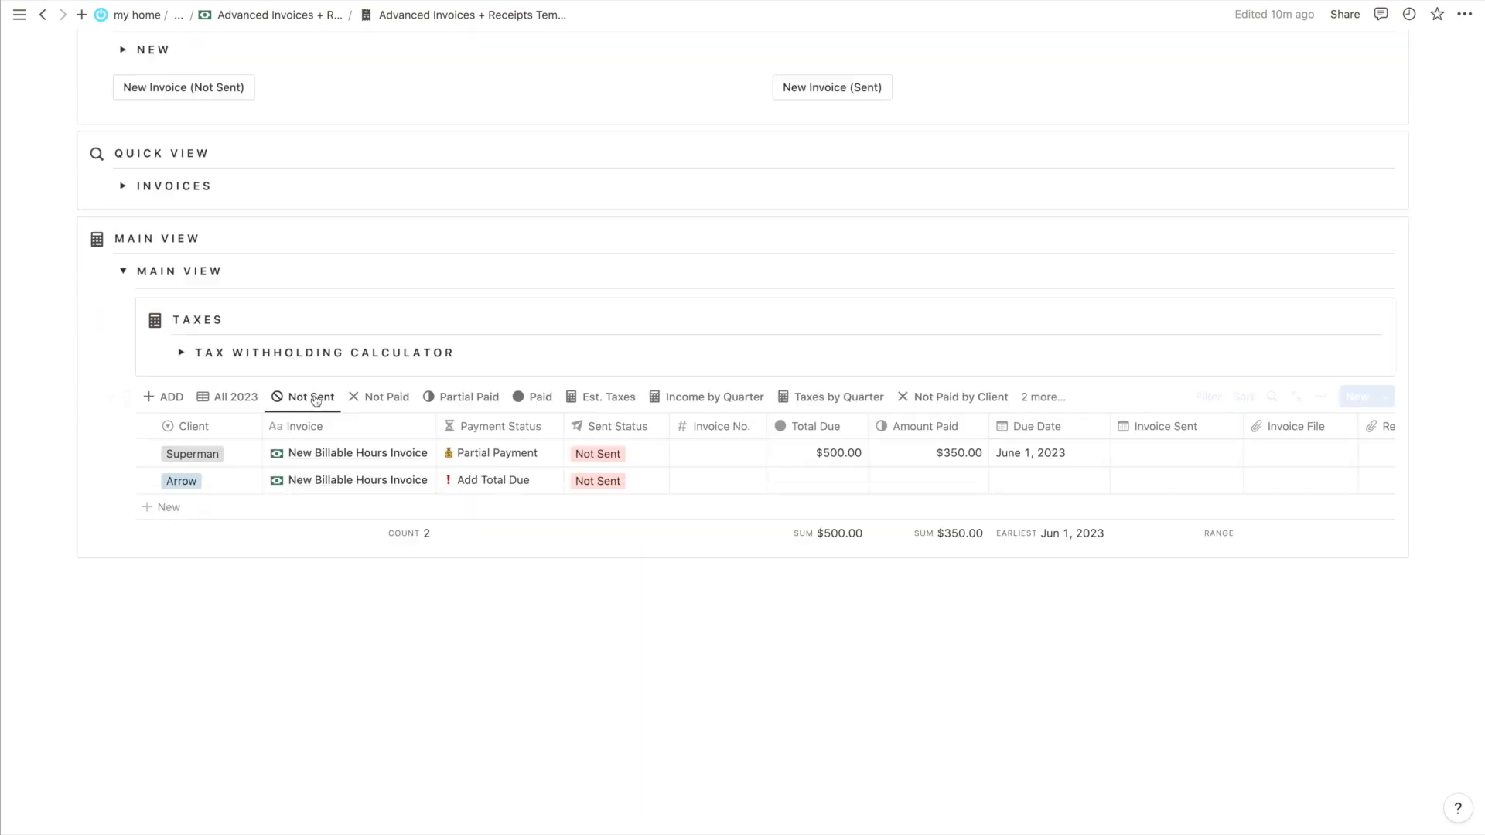
pyautogui.click(383, 390)
pyautogui.click(468, 424)
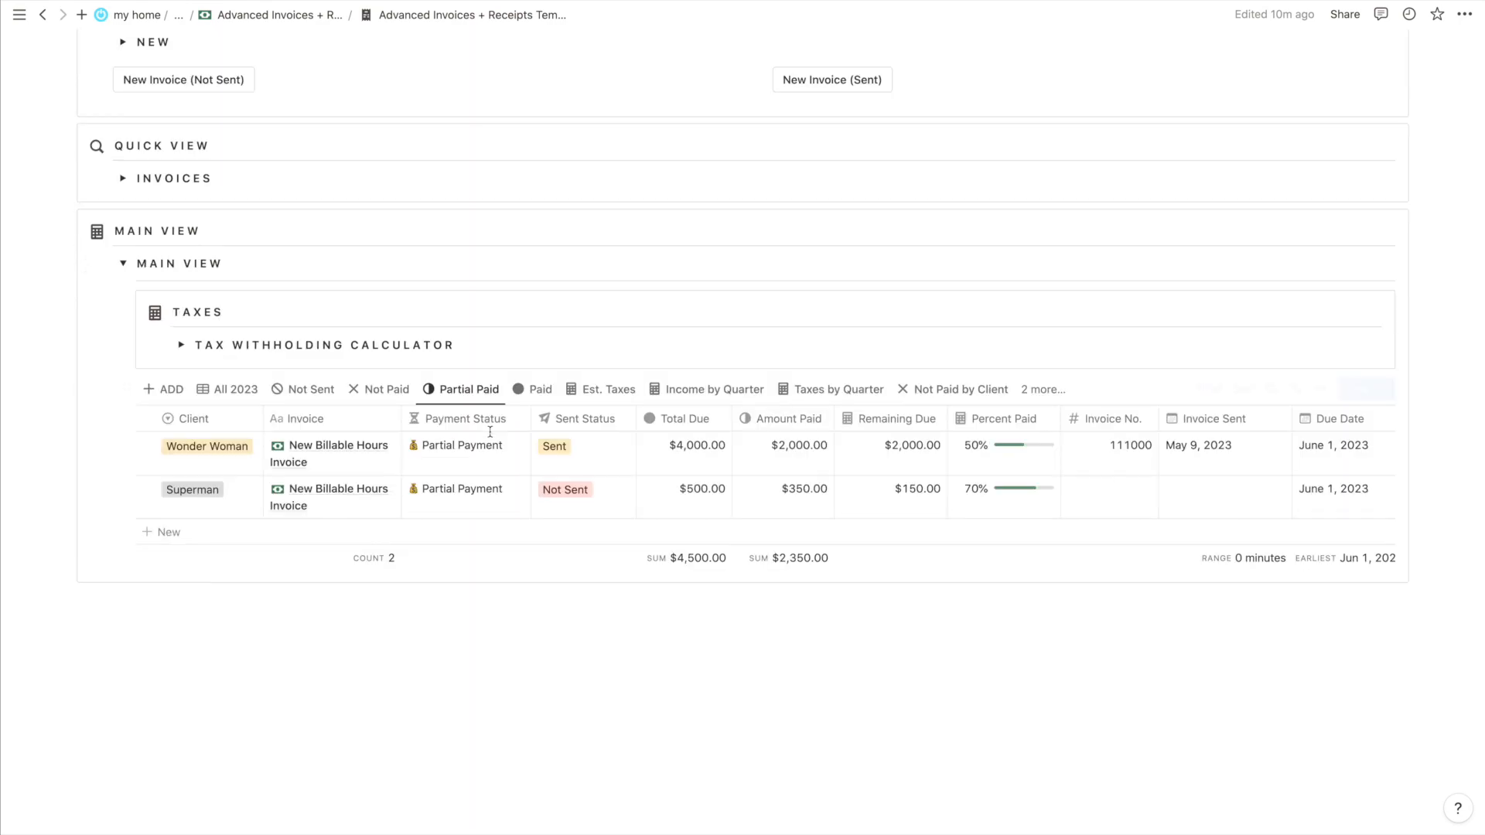
pyautogui.click(538, 388)
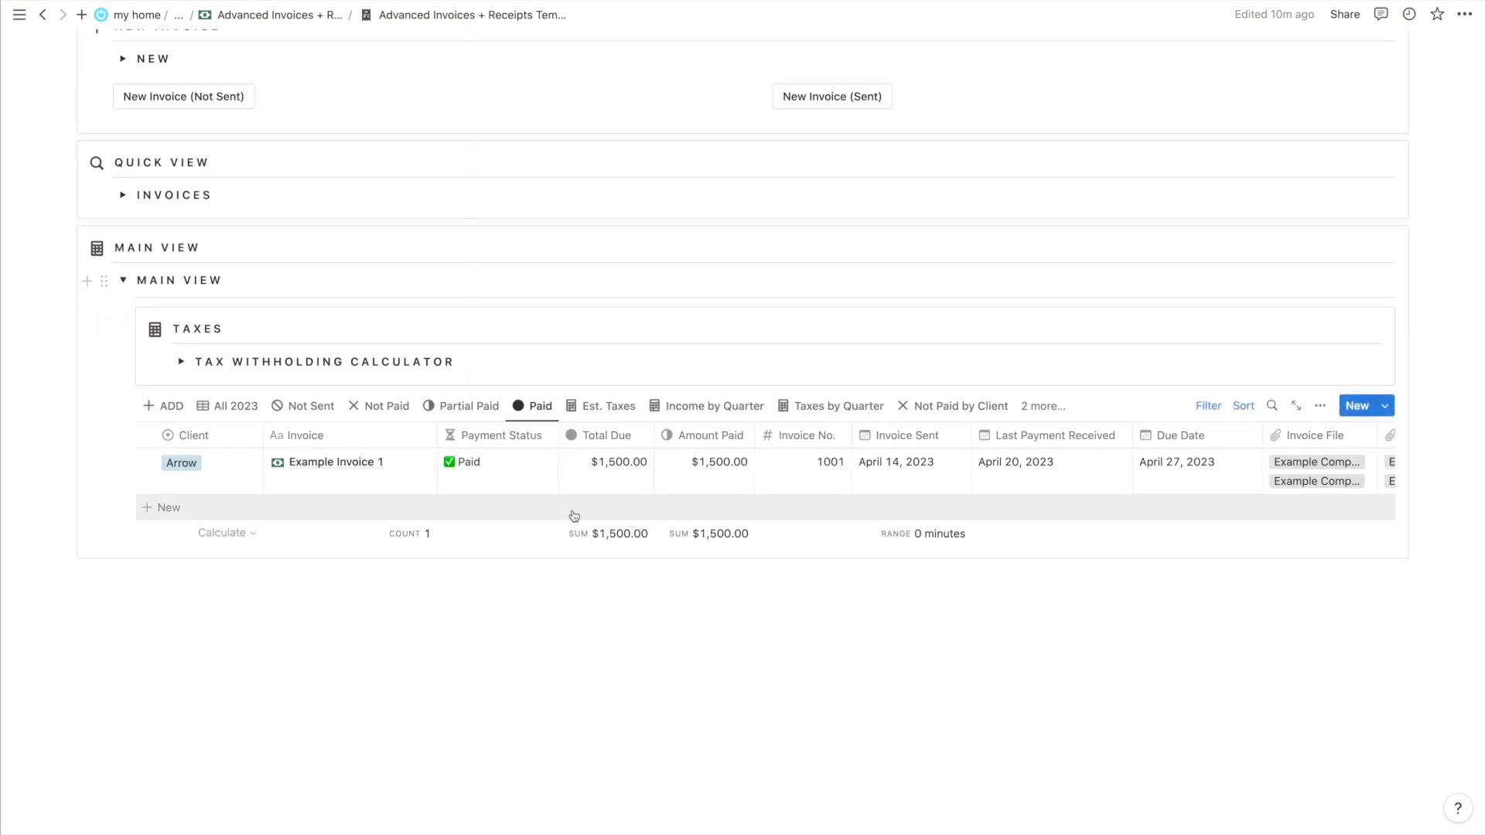
# Expand Important Template Settings and look over its reference databases, editable templates and additional resources
pyautogui.scroll(6, 479, 503)
pyautogui.scroll(-1, 90, 410)
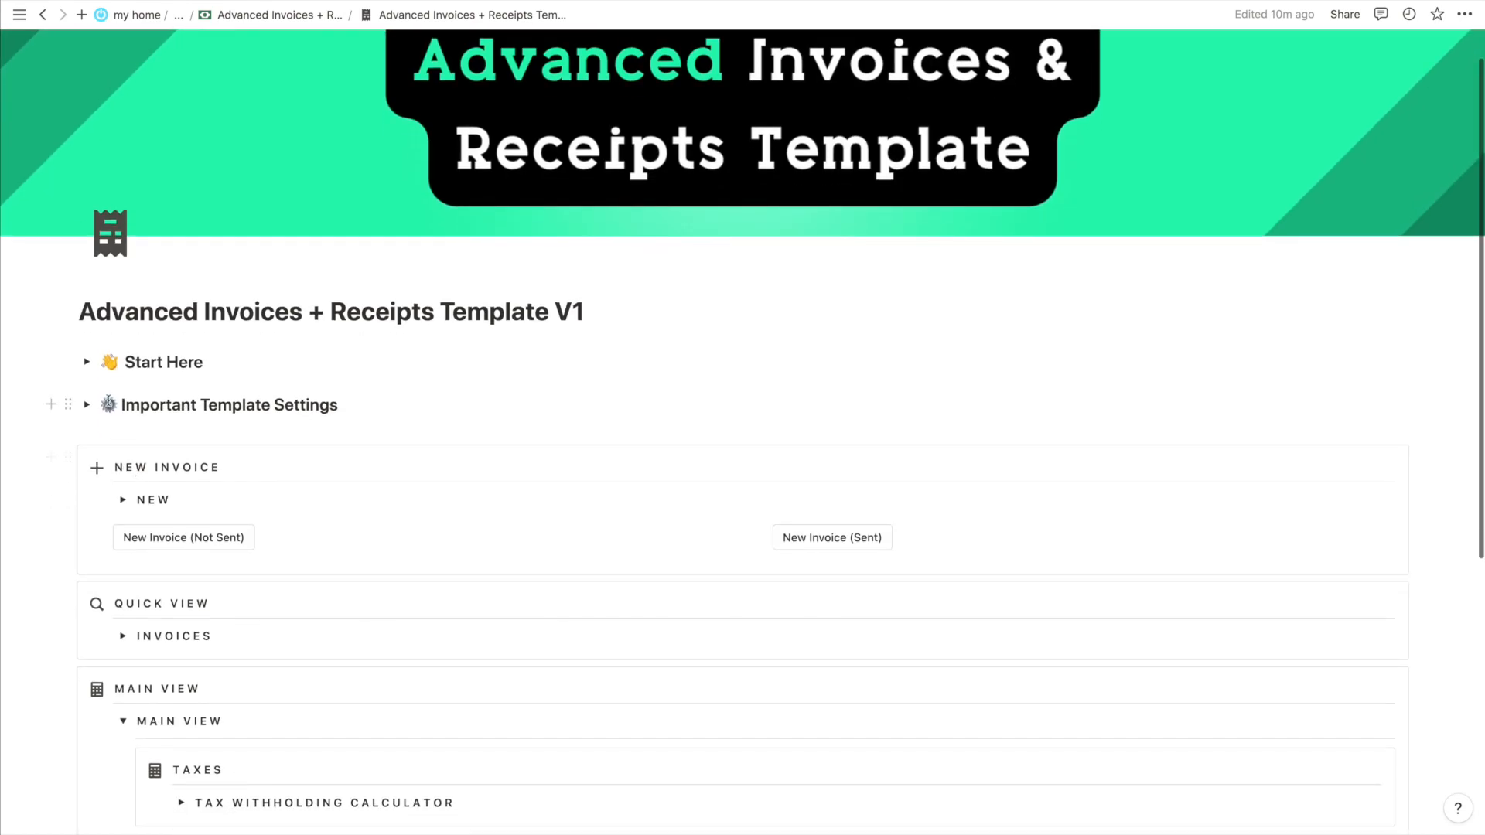
pyautogui.click(88, 410)
pyautogui.scroll(-4, 203, 379)
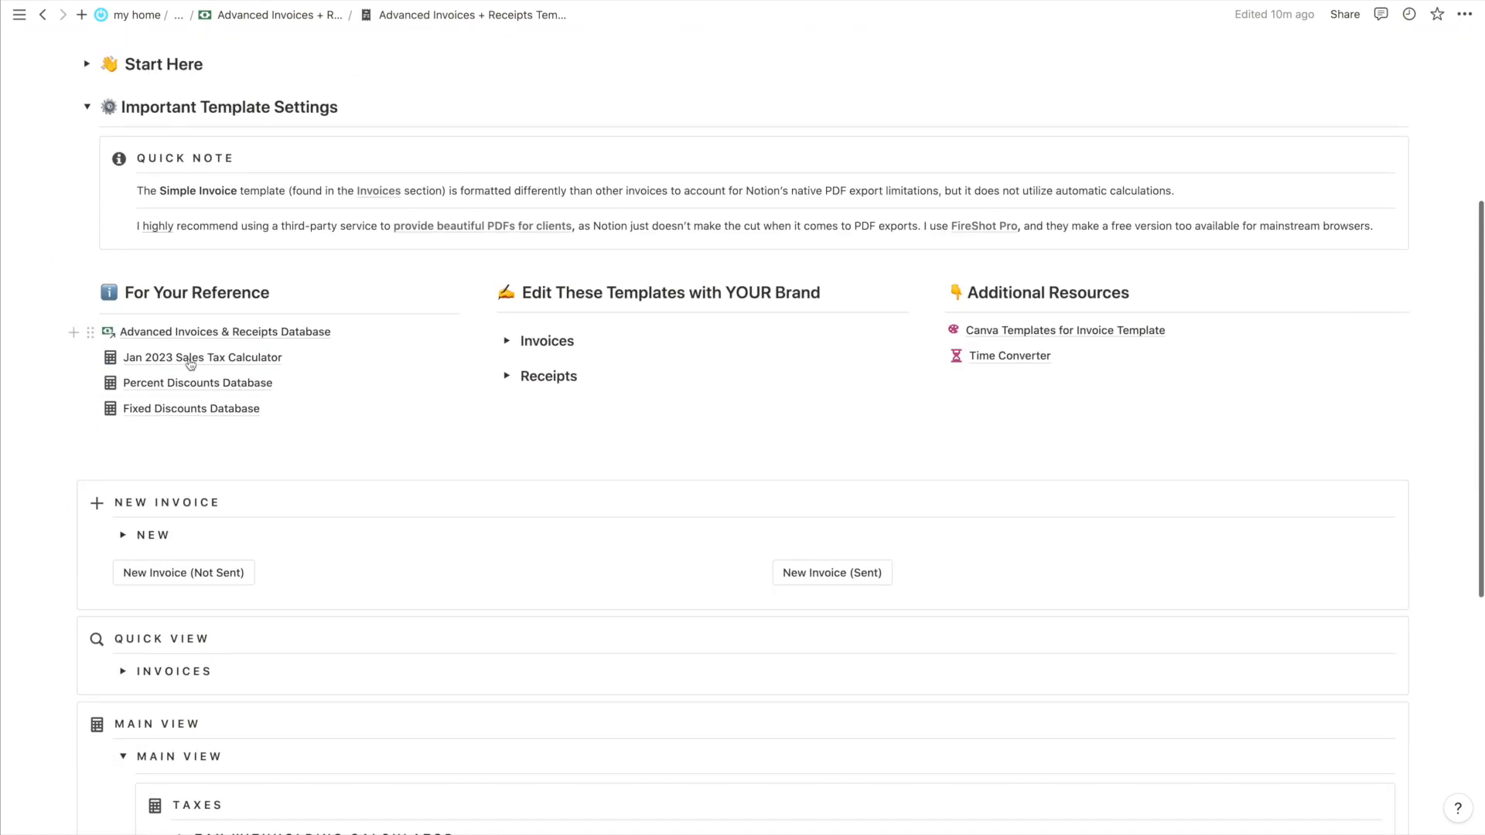
# Open the Advanced Invoices & Receipts Database listed under For Your Reference, look it over and return to the template page
pyautogui.scroll(-6, 192, 329)
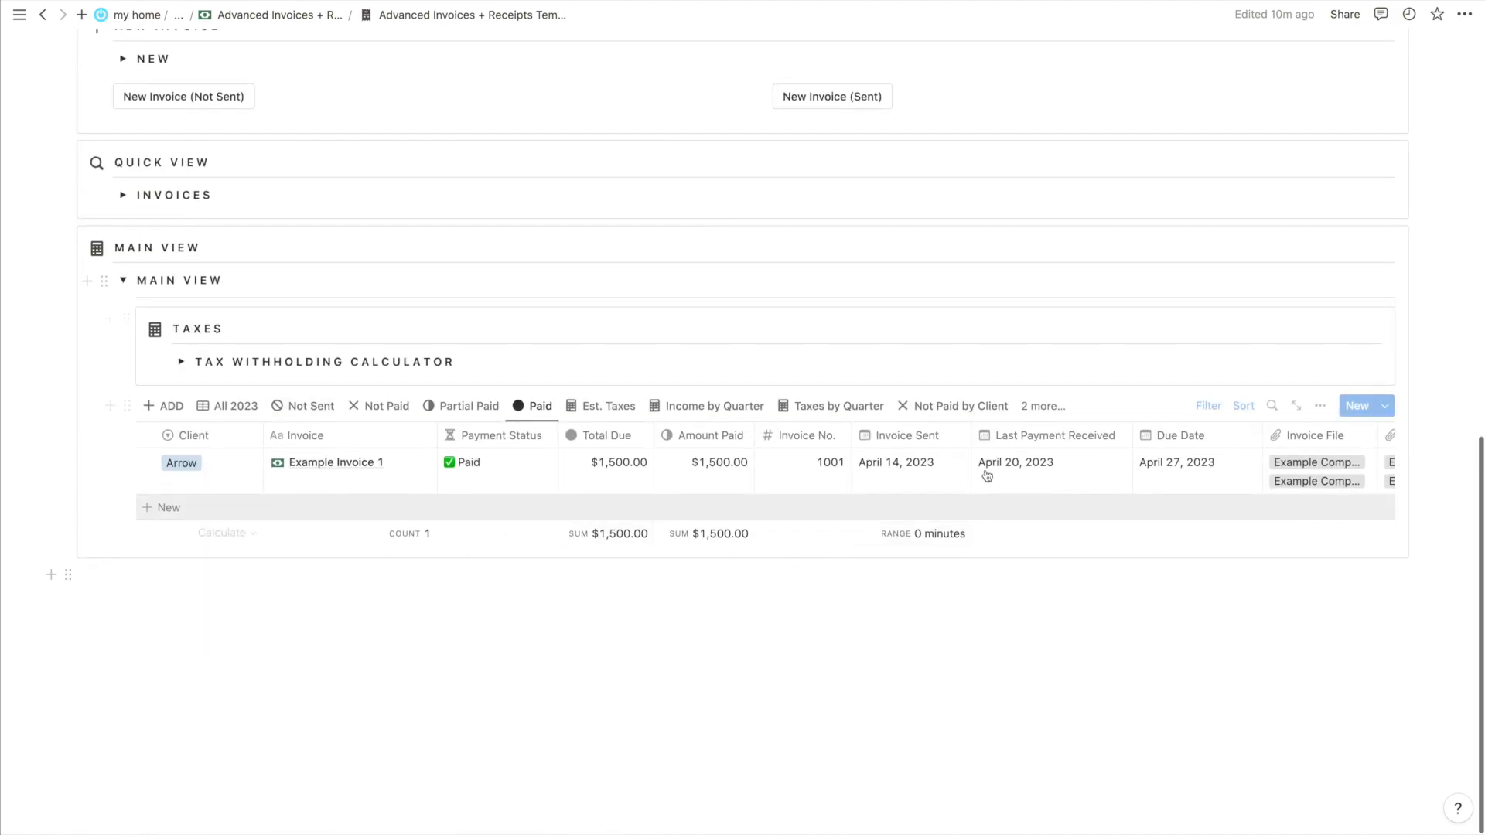
pyautogui.scroll(10, 764, 468)
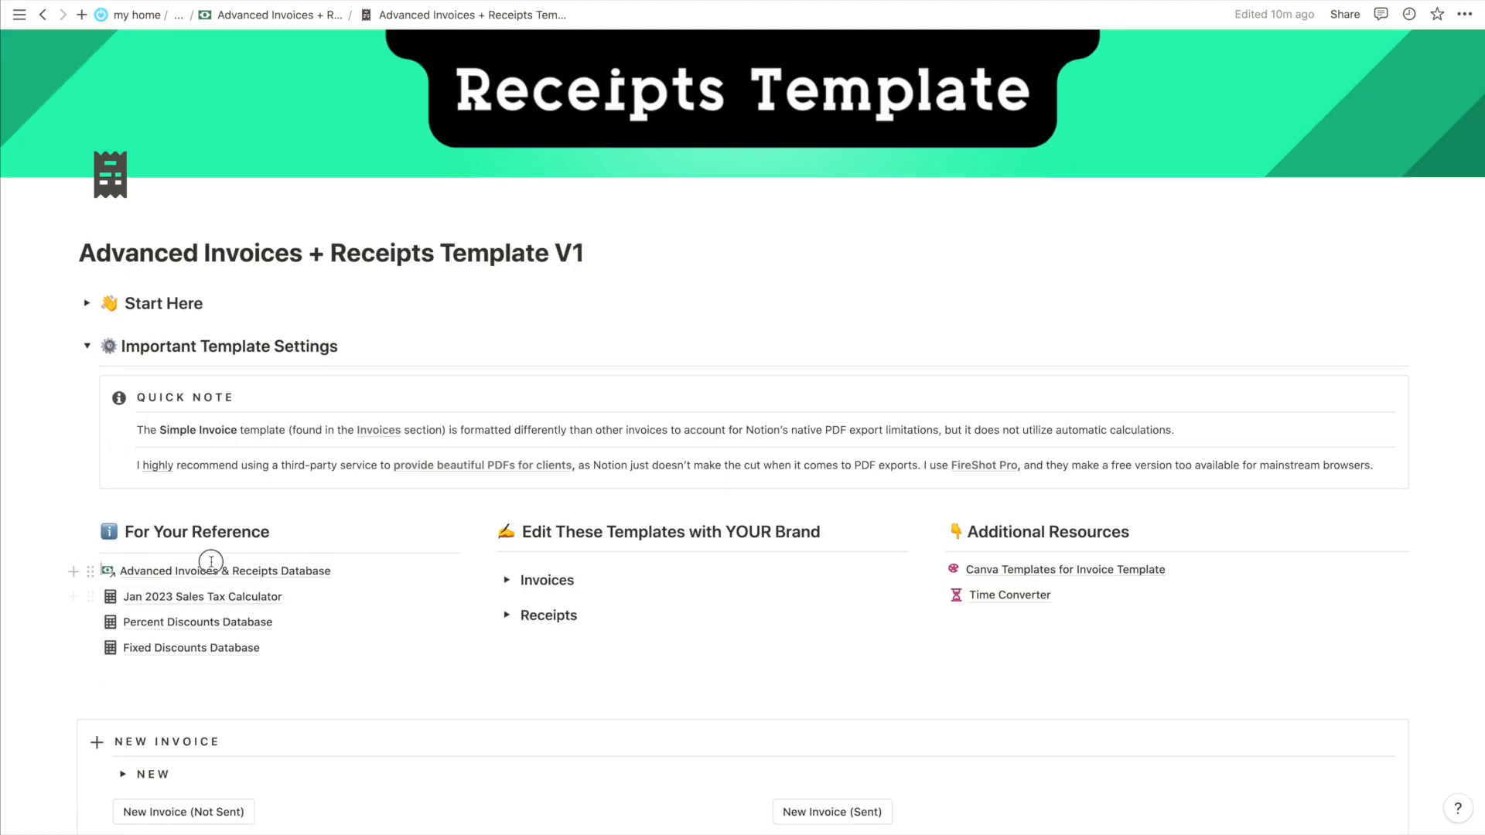
pyautogui.click(211, 569)
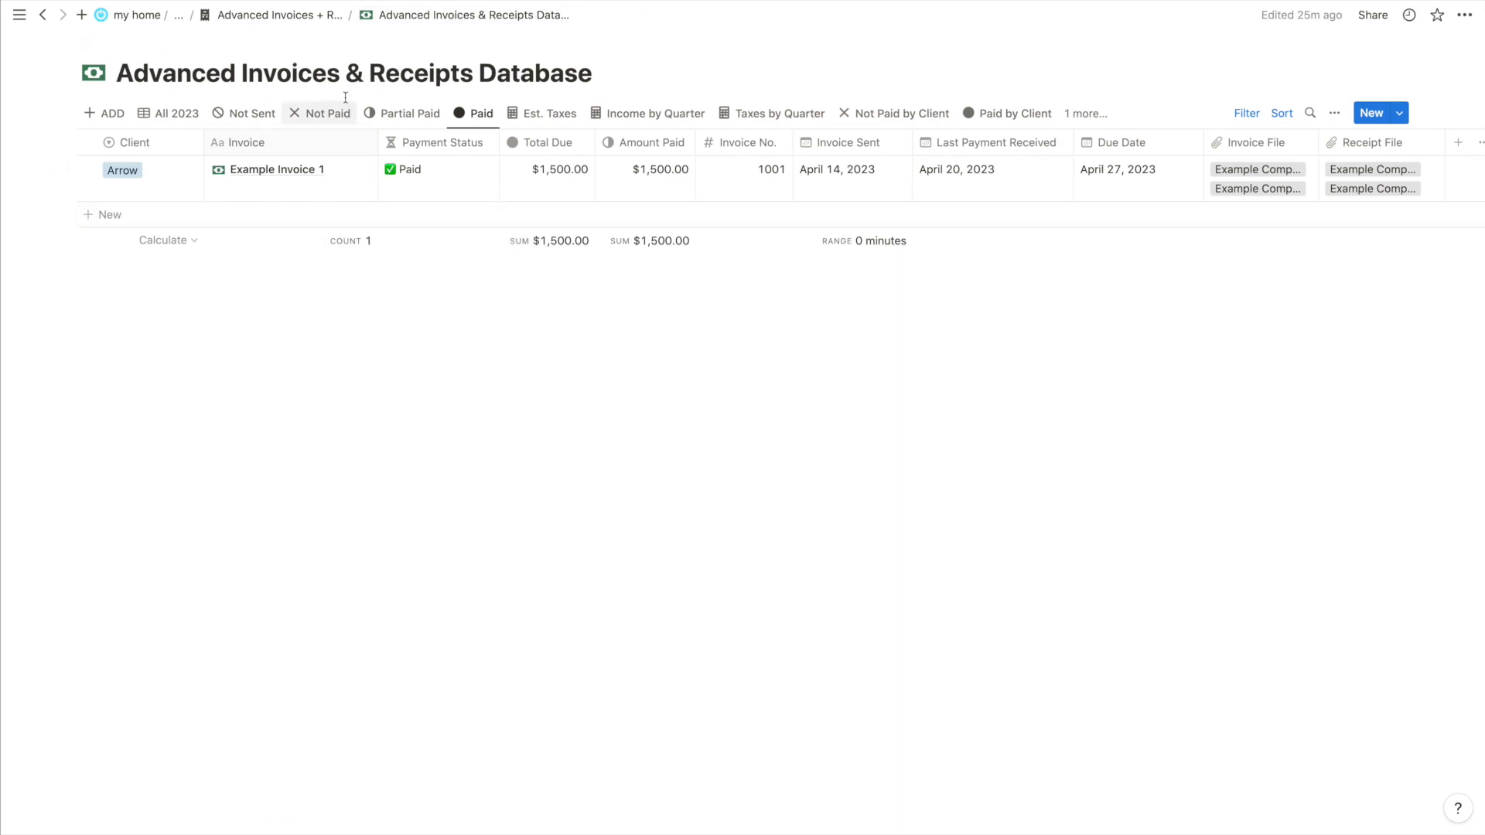
pyautogui.click(305, 22)
# Insert a linked view of the Advanced Invoices & Receipts Database below the Main View section
pyautogui.scroll(-10, 325, 521)
pyautogui.scroll(-2, 326, 524)
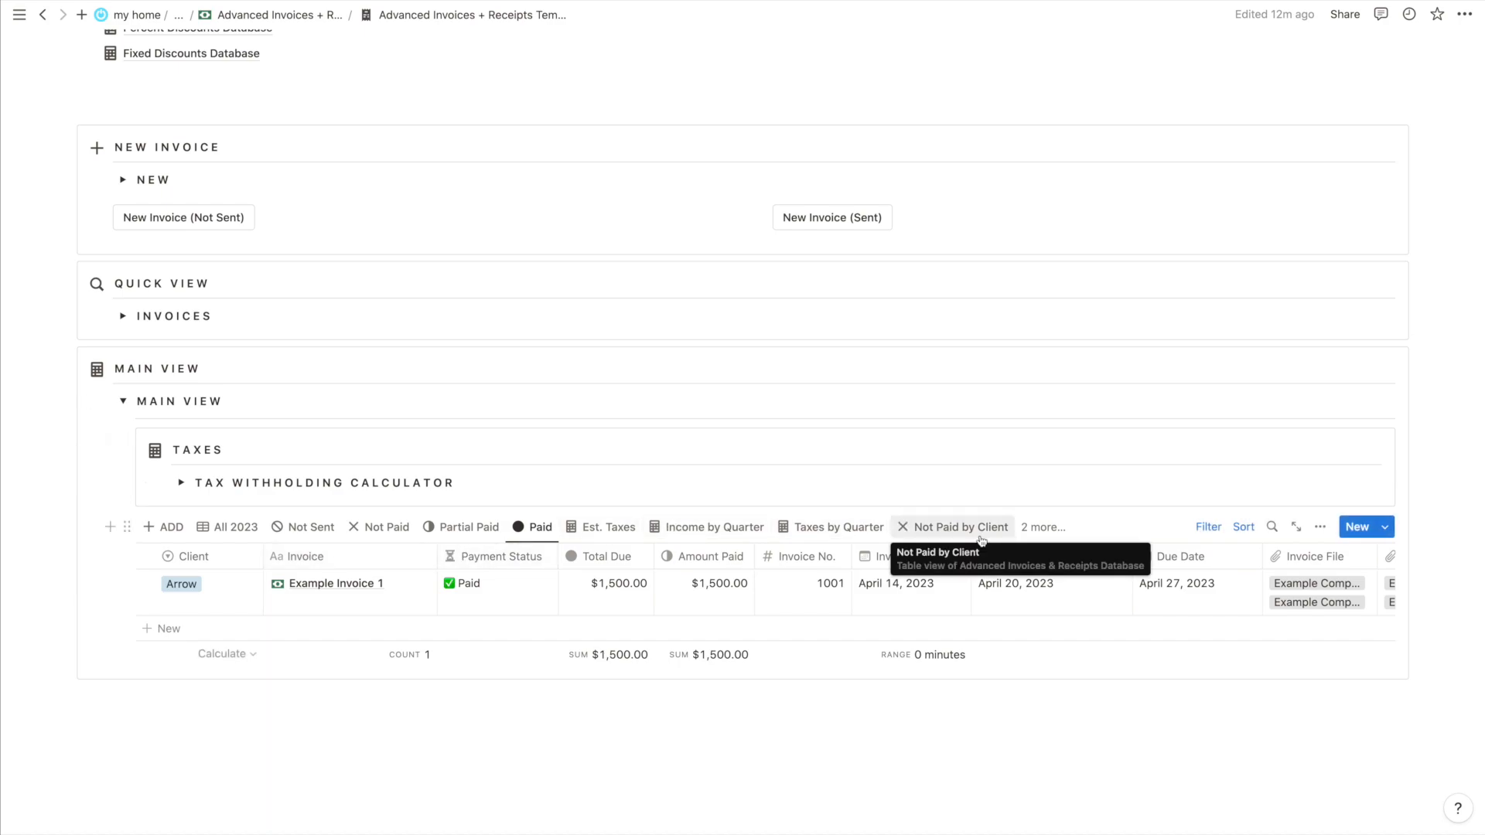
pyautogui.scroll(-2, 154, 696)
pyautogui.click(209, 633)
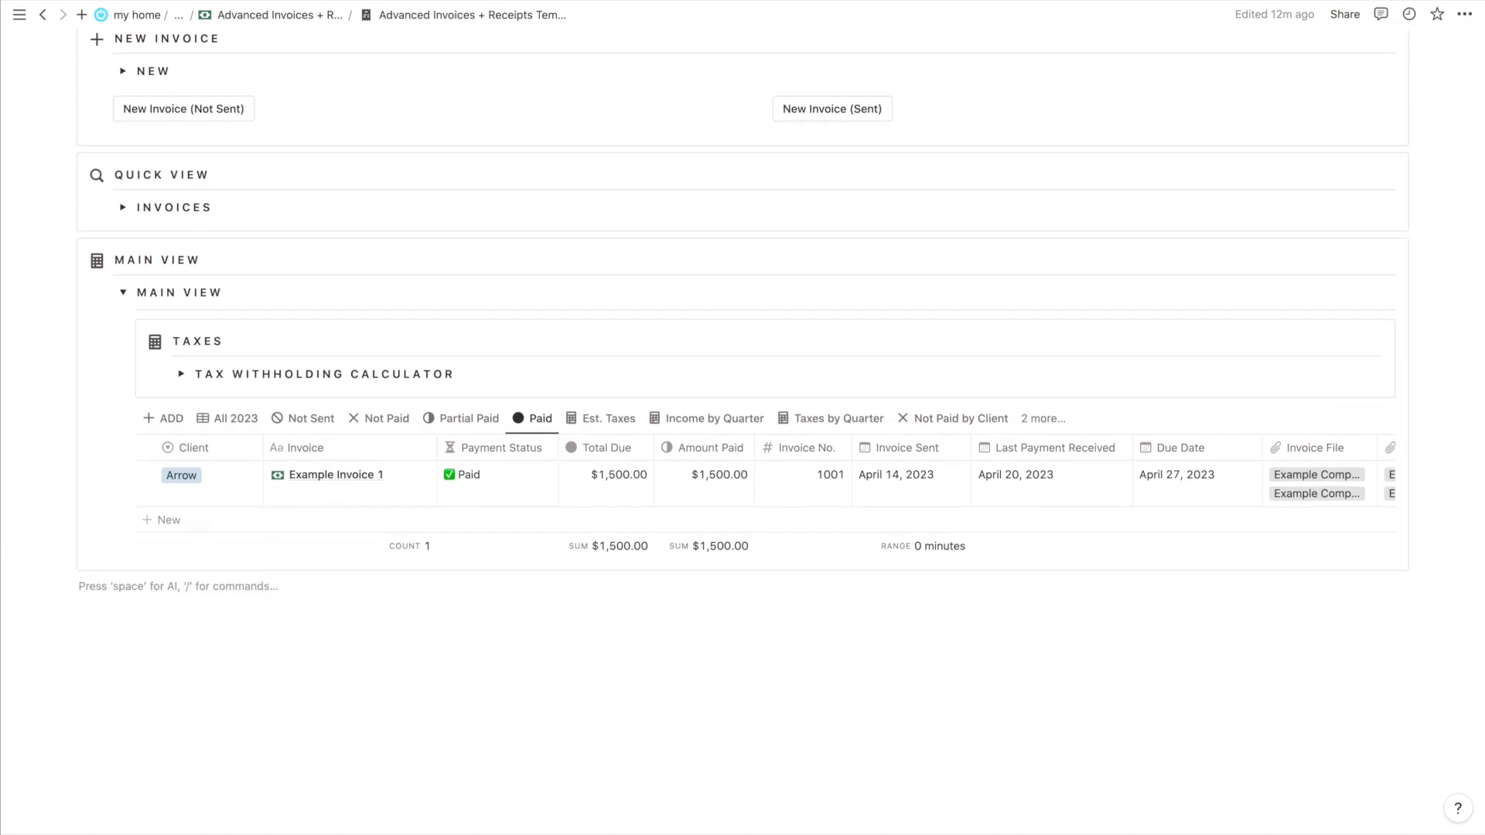
pyautogui.write('/cr')
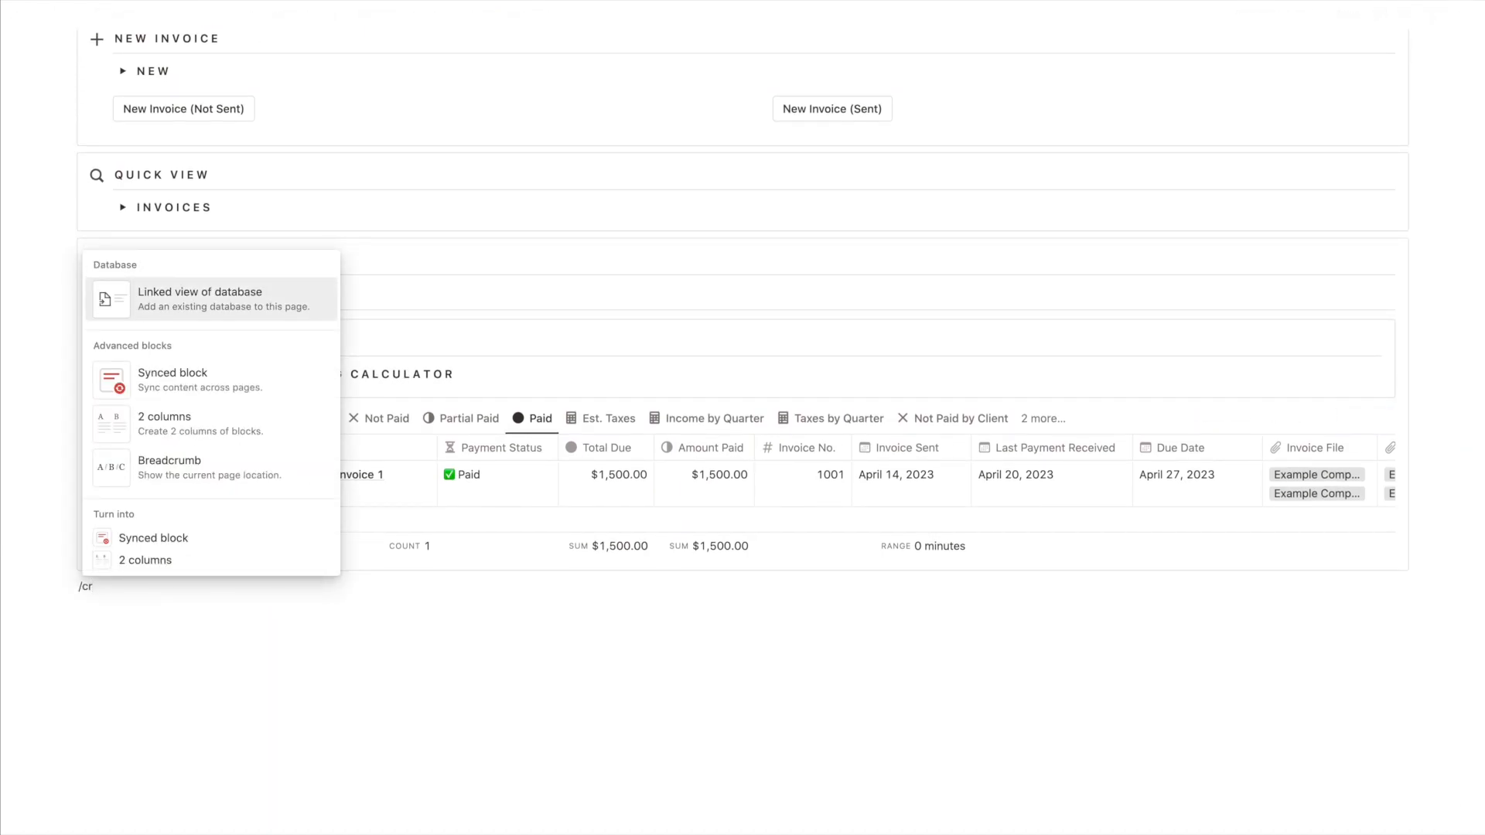
pyautogui.press('Return')
pyautogui.click(1298, 470)
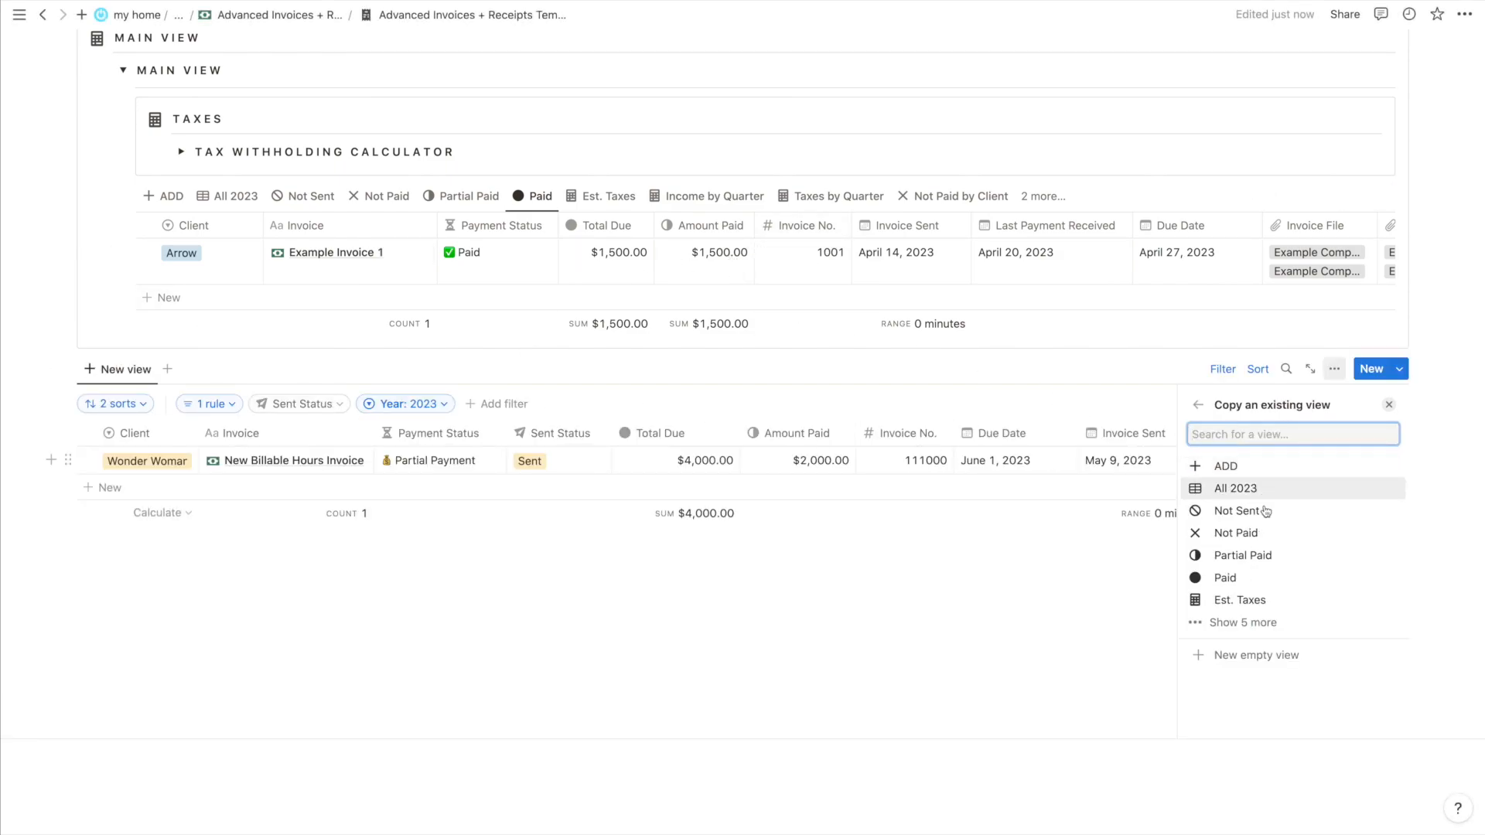
# Copy the existing Income by Quarter view into the linked database and delete that linked block
pyautogui.click(1240, 633)
pyautogui.scroll(-2, 1252, 577)
pyautogui.scroll(2, 1252, 573)
pyautogui.scroll(-2, 1246, 624)
pyautogui.scroll(2, 1247, 620)
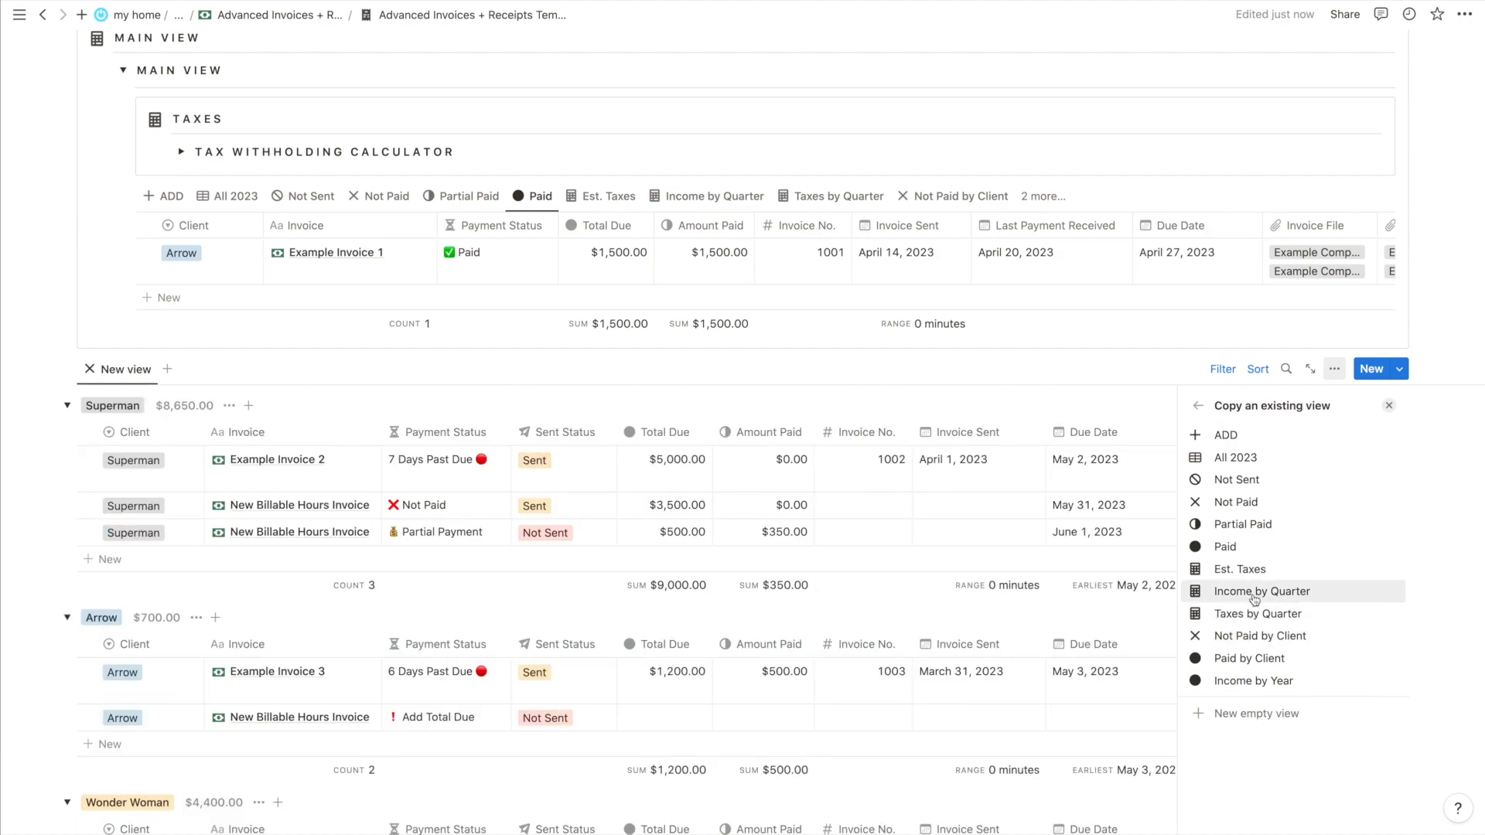
pyautogui.click(1254, 594)
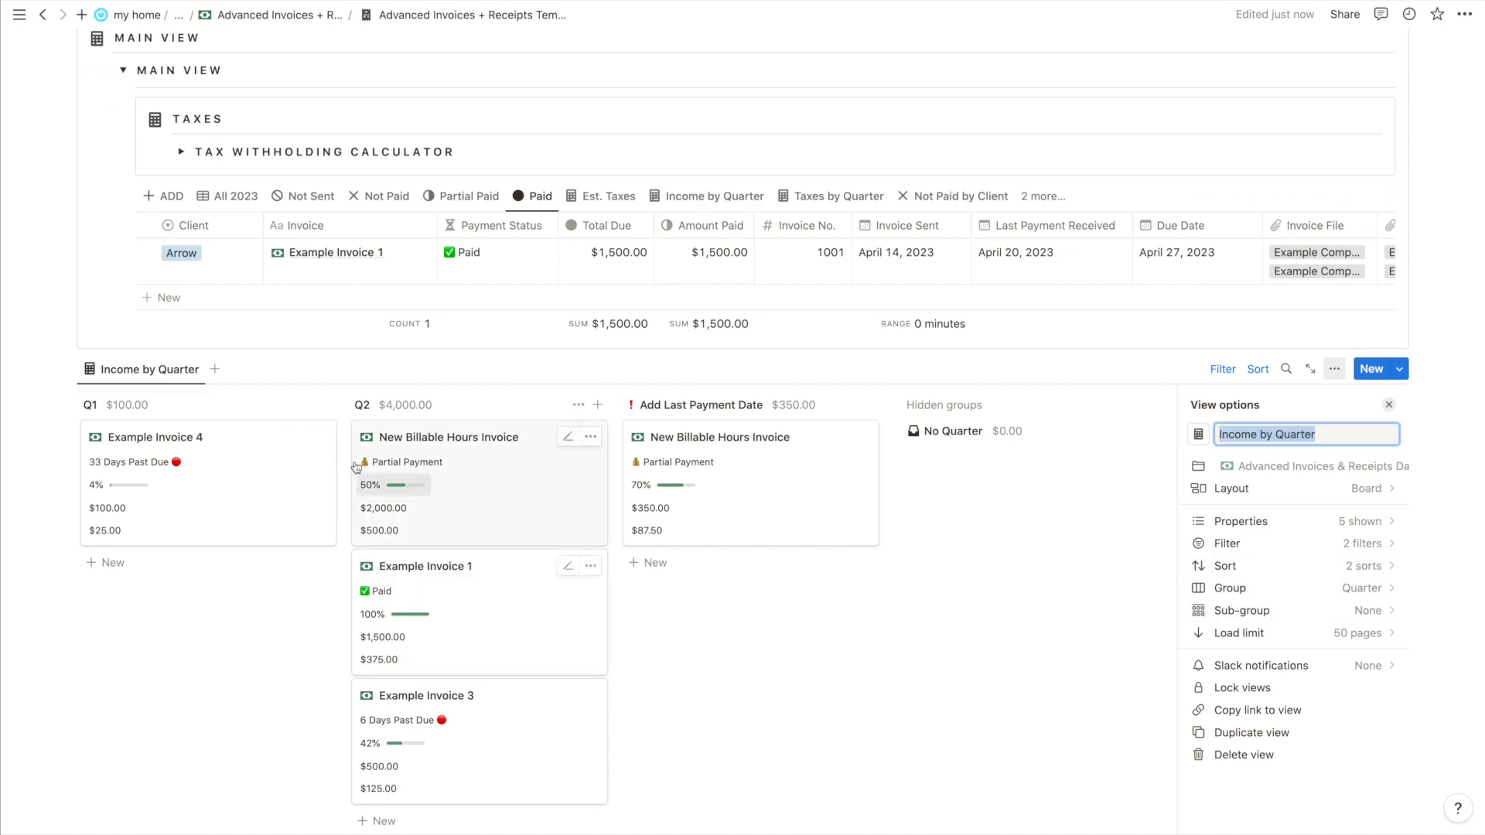
pyautogui.click(68, 369)
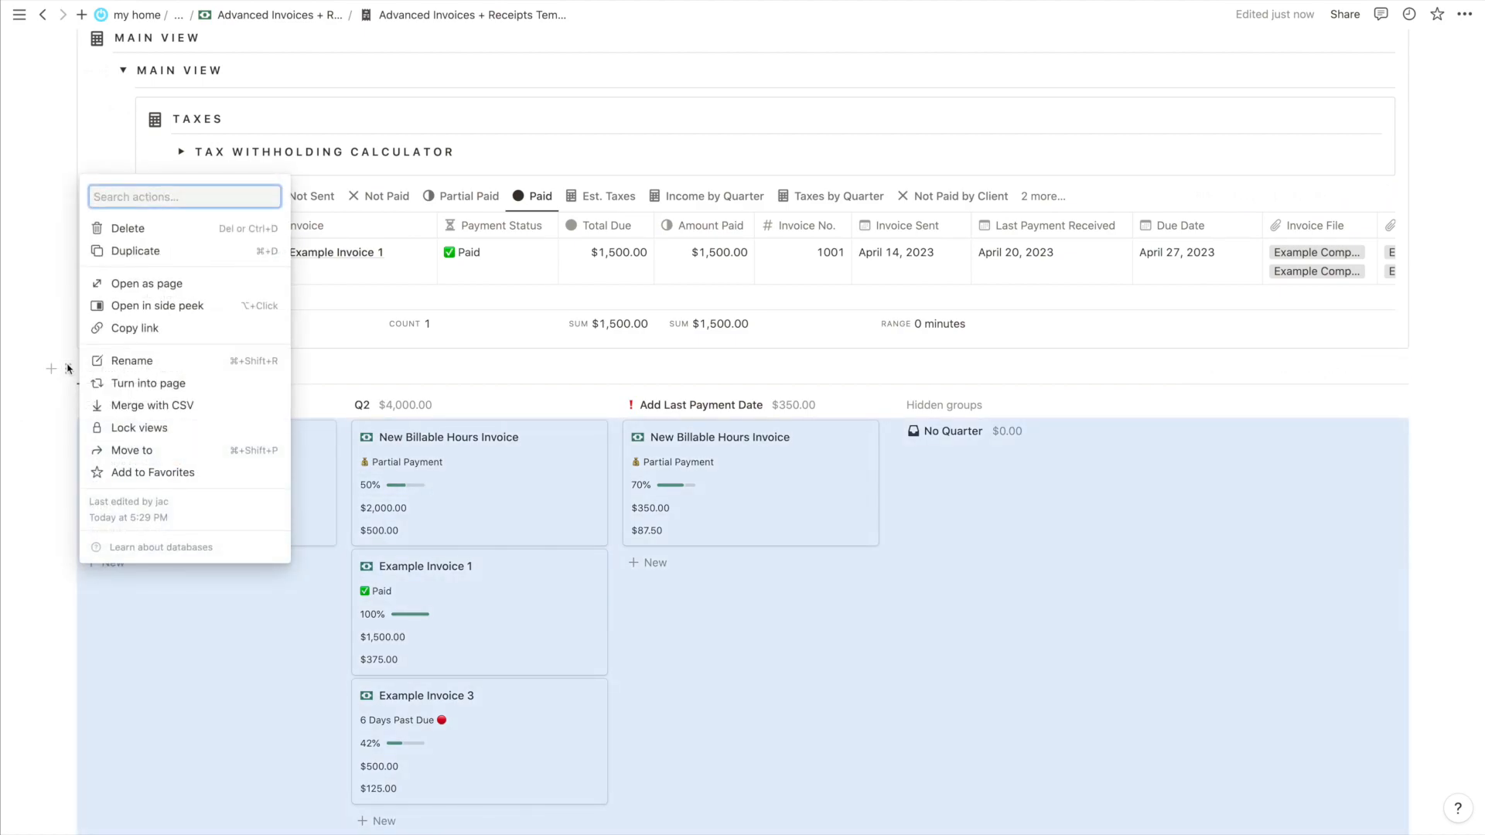
pyautogui.press('Delete')
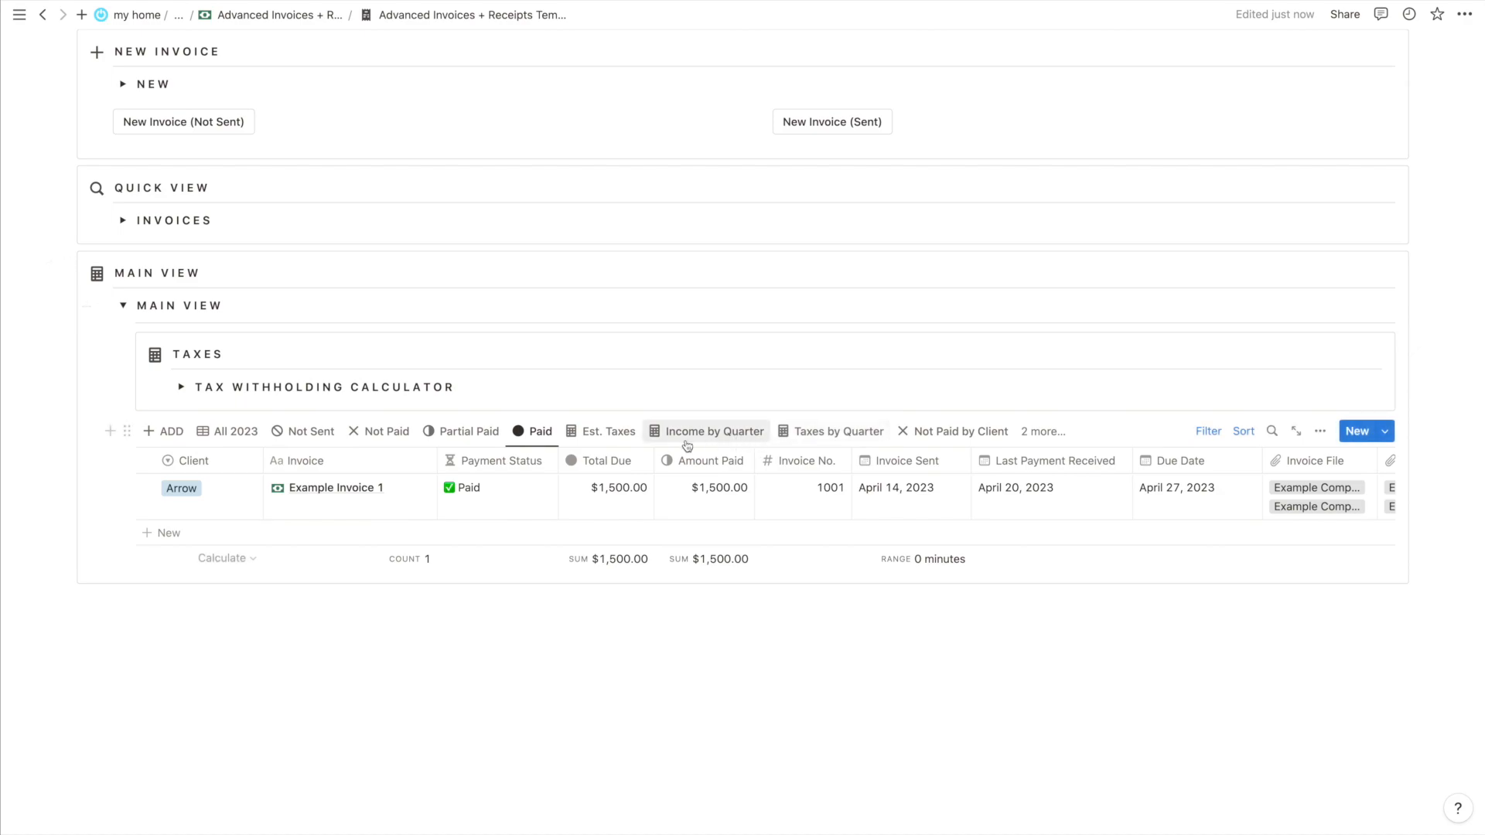
# Turn the inline Main View database into a page and move it into the For Your Reference list
pyautogui.click(126, 431)
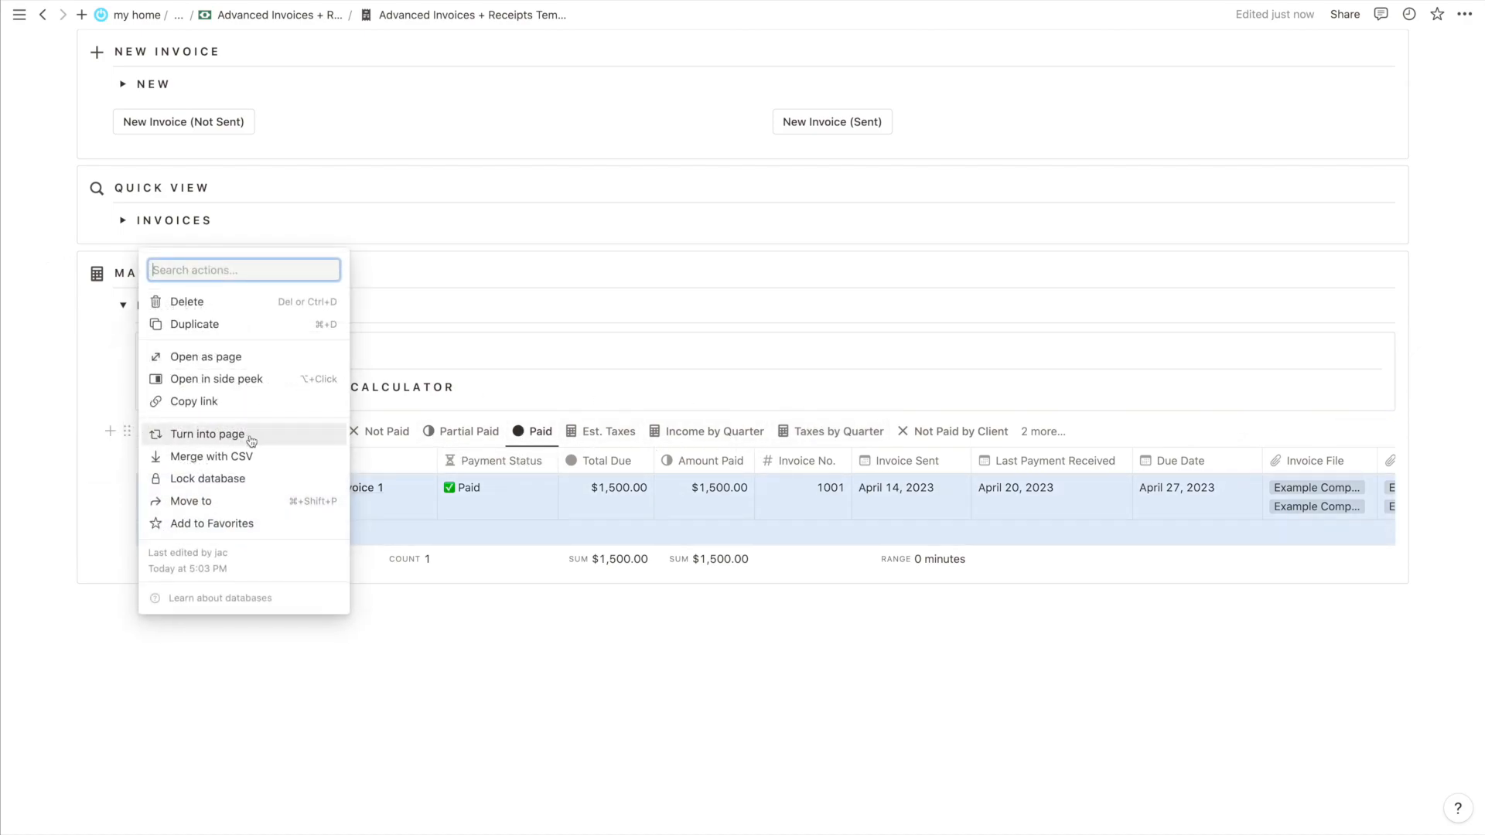
pyautogui.click(208, 435)
pyautogui.moveTo(126, 559); pyautogui.dragTo(246, 235)
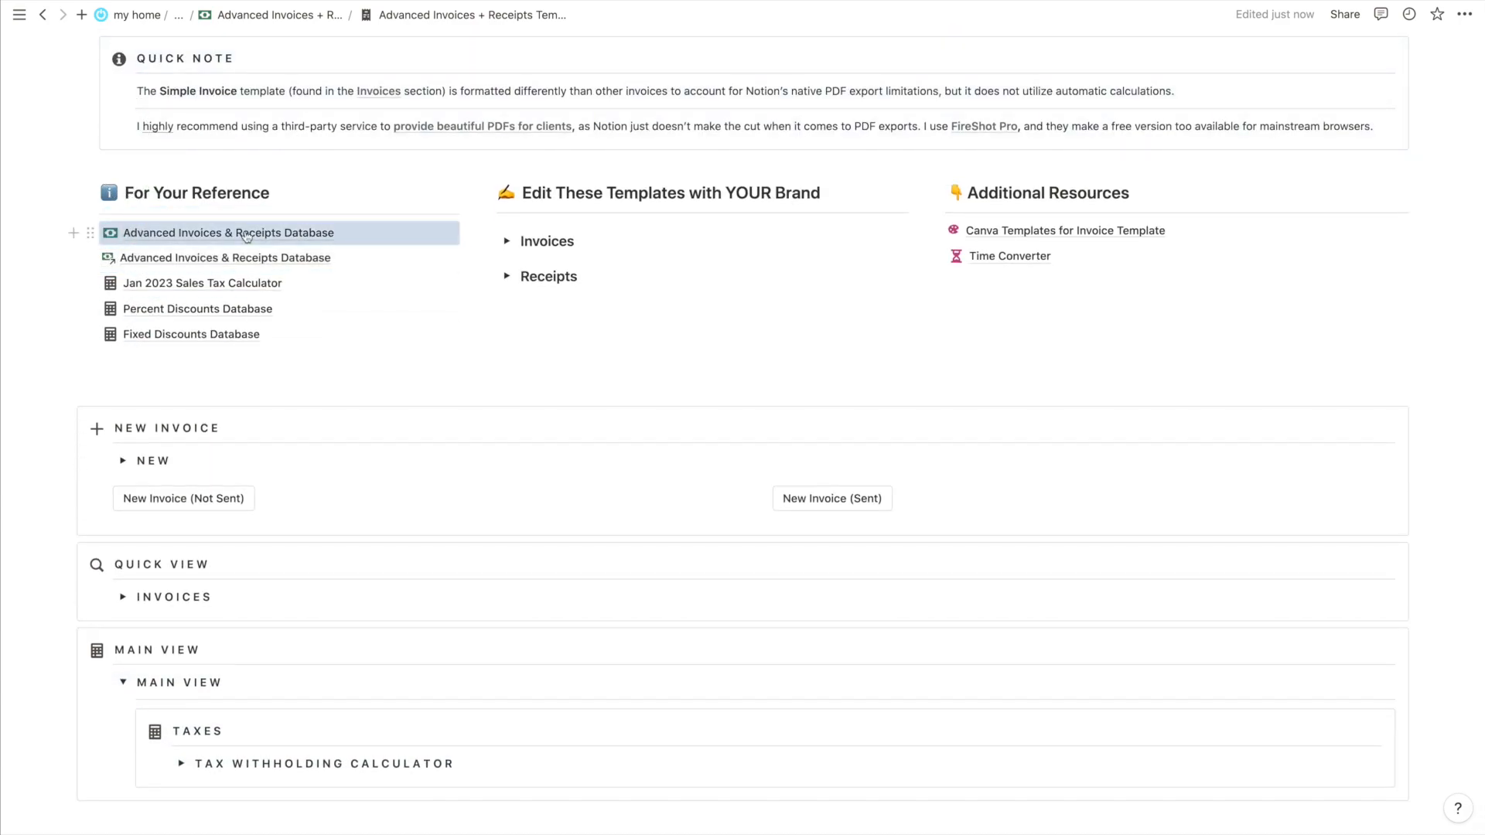
pyautogui.click(242, 193)
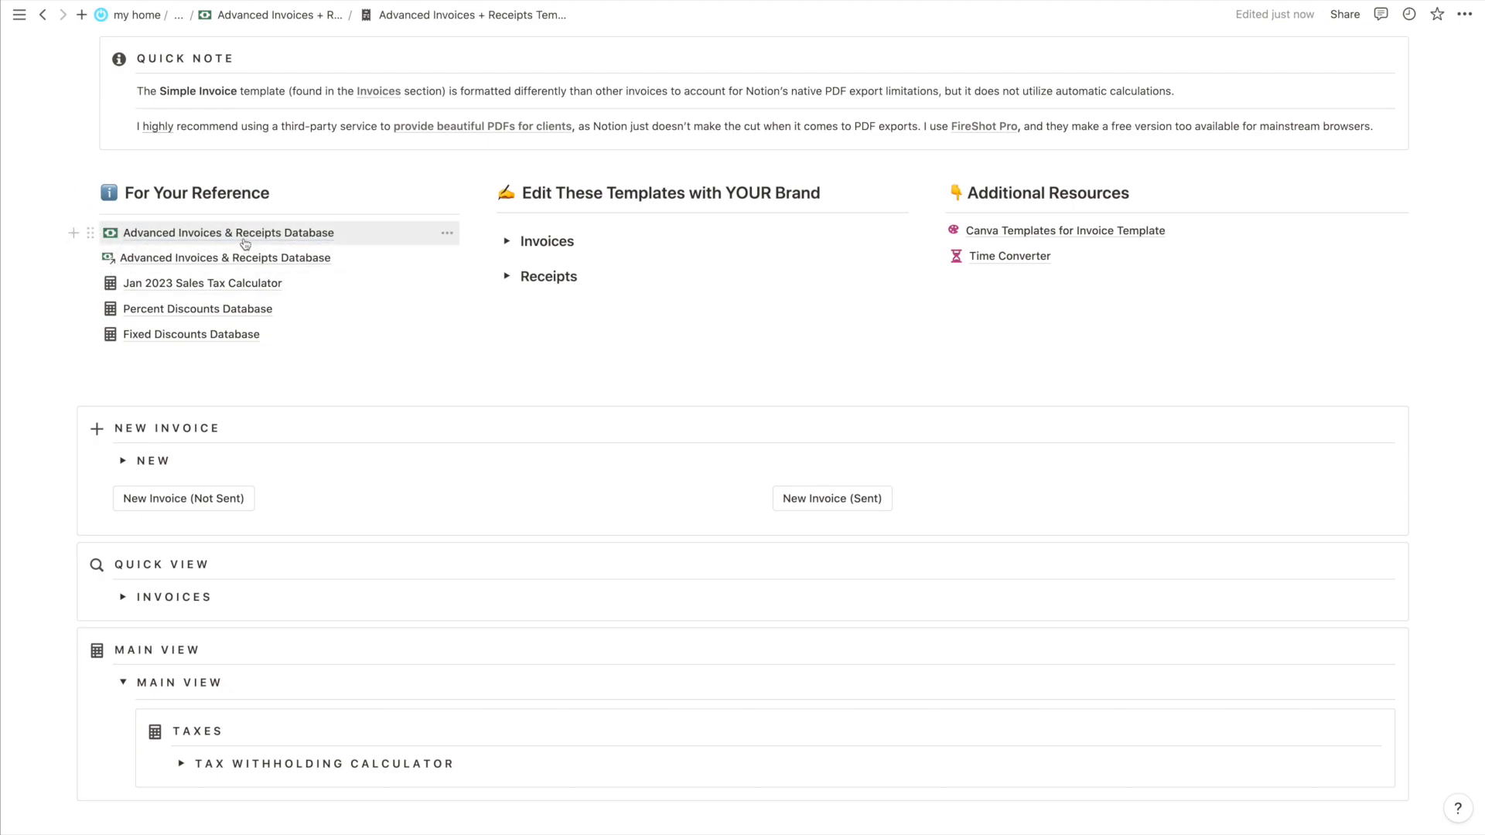
# Insert a linked view of the Advanced Invoices & Receipts Database in Main View, directly below the Taxes callout
pyautogui.scroll(-3, 297, 243)
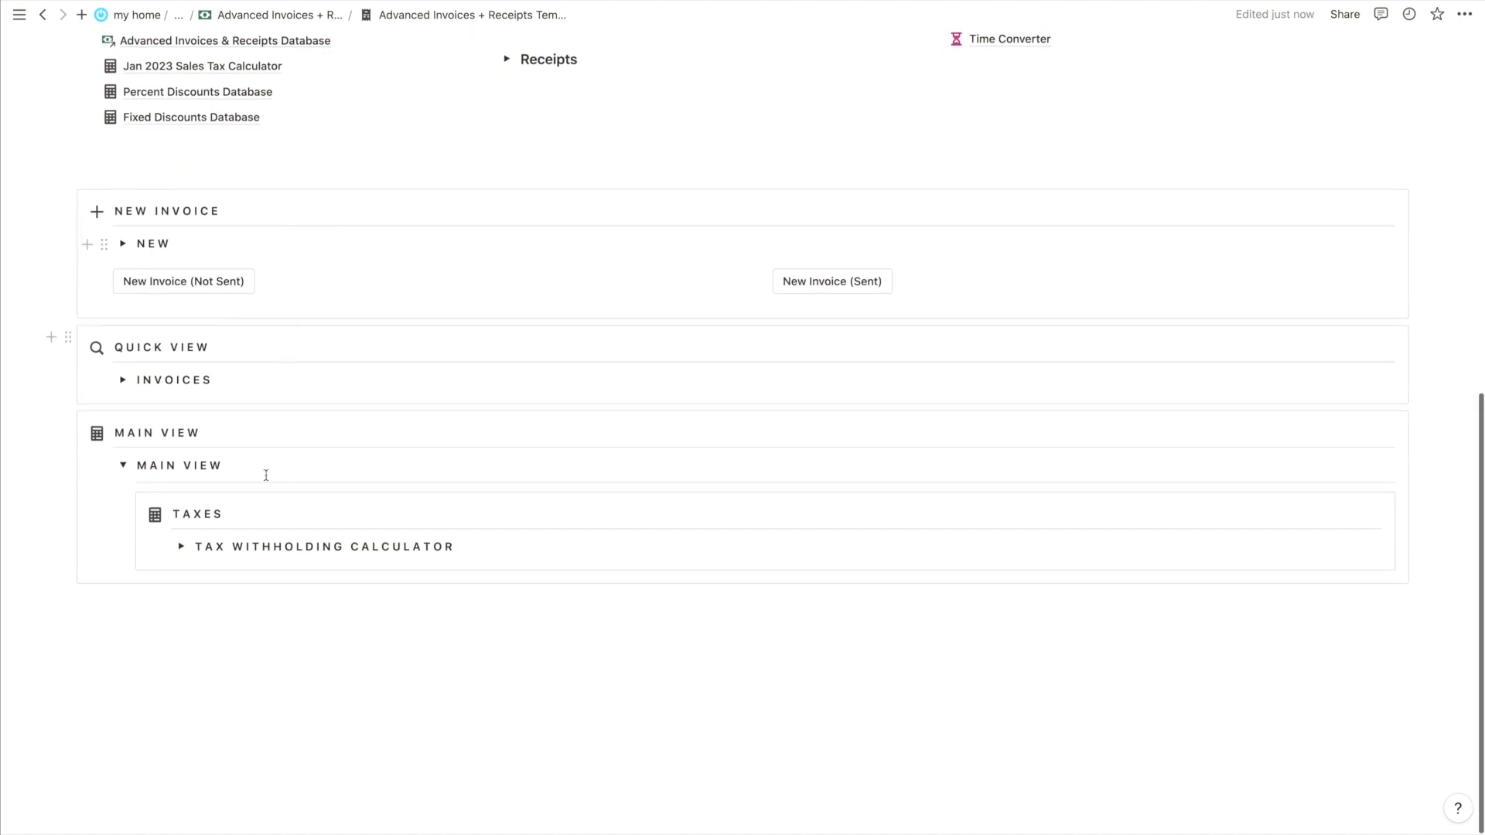
pyautogui.click(189, 641)
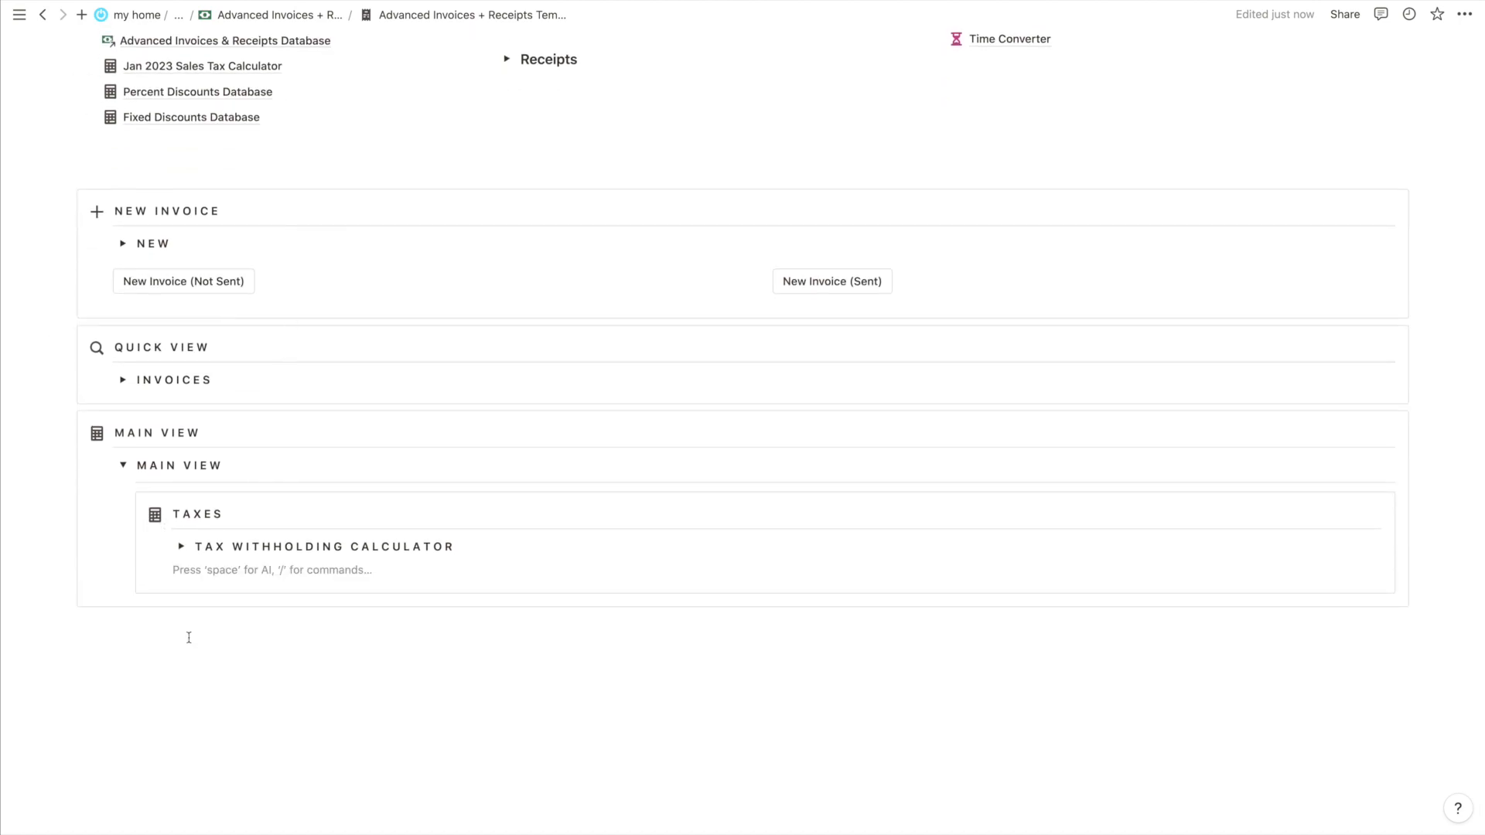
pyautogui.hotkey('shift', 'Tab')
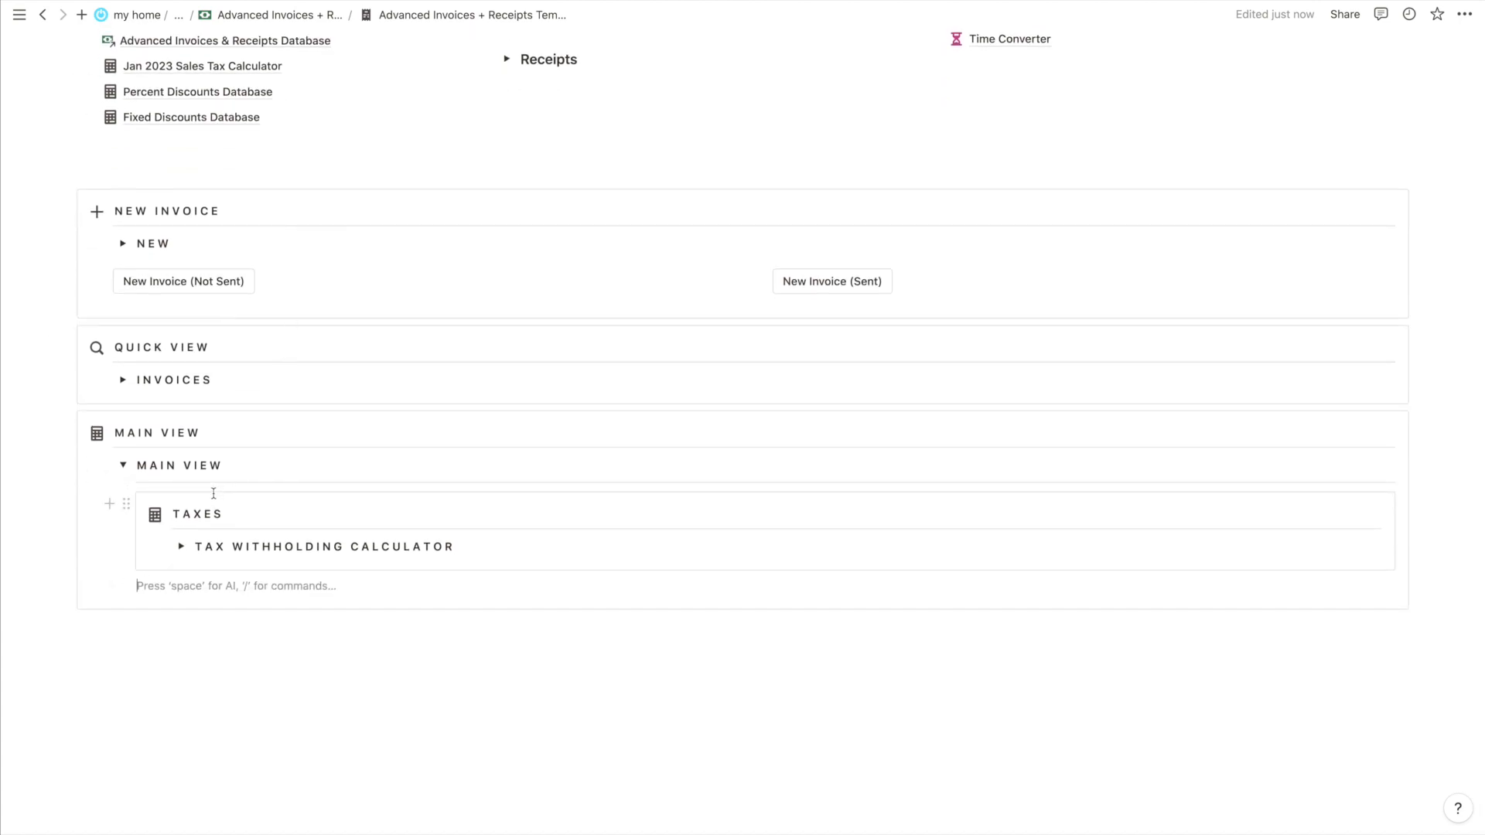
pyautogui.write('/cr')
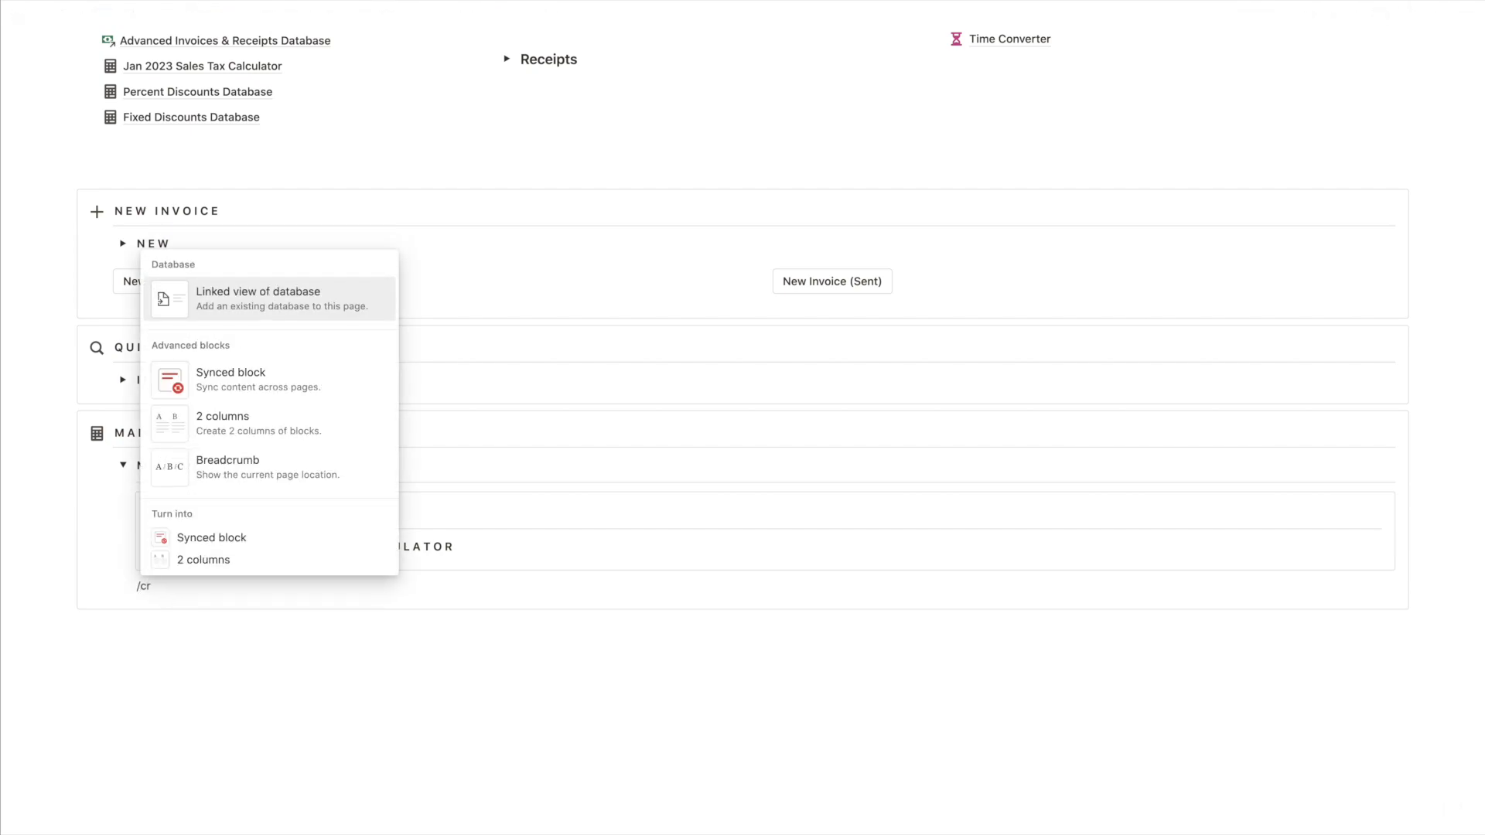
pyautogui.click(286, 307)
pyautogui.click(1281, 455)
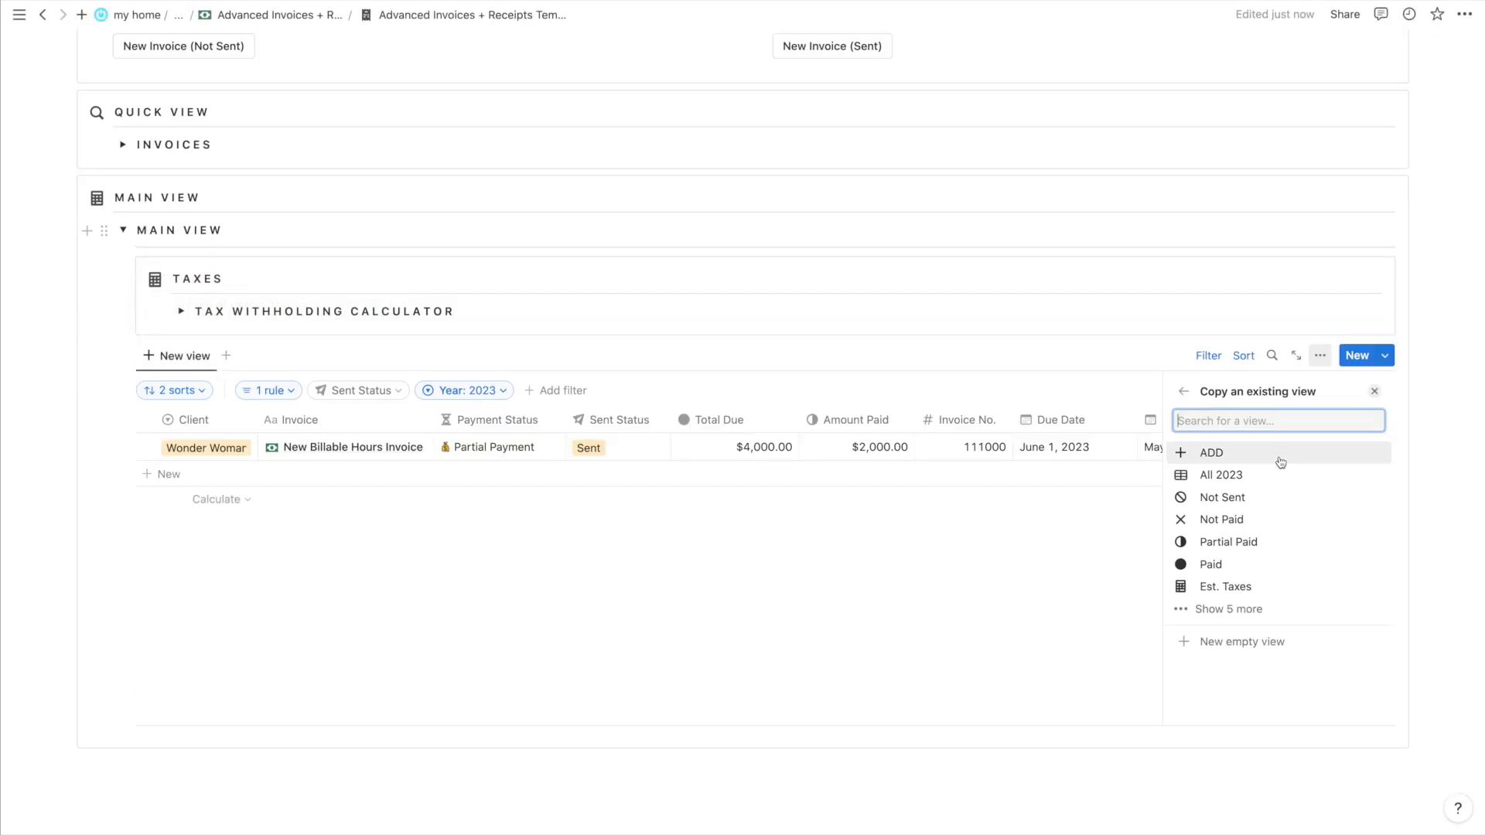
# Copy the existing Not Paid view into the linked database and look across its columns
pyautogui.click(1261, 522)
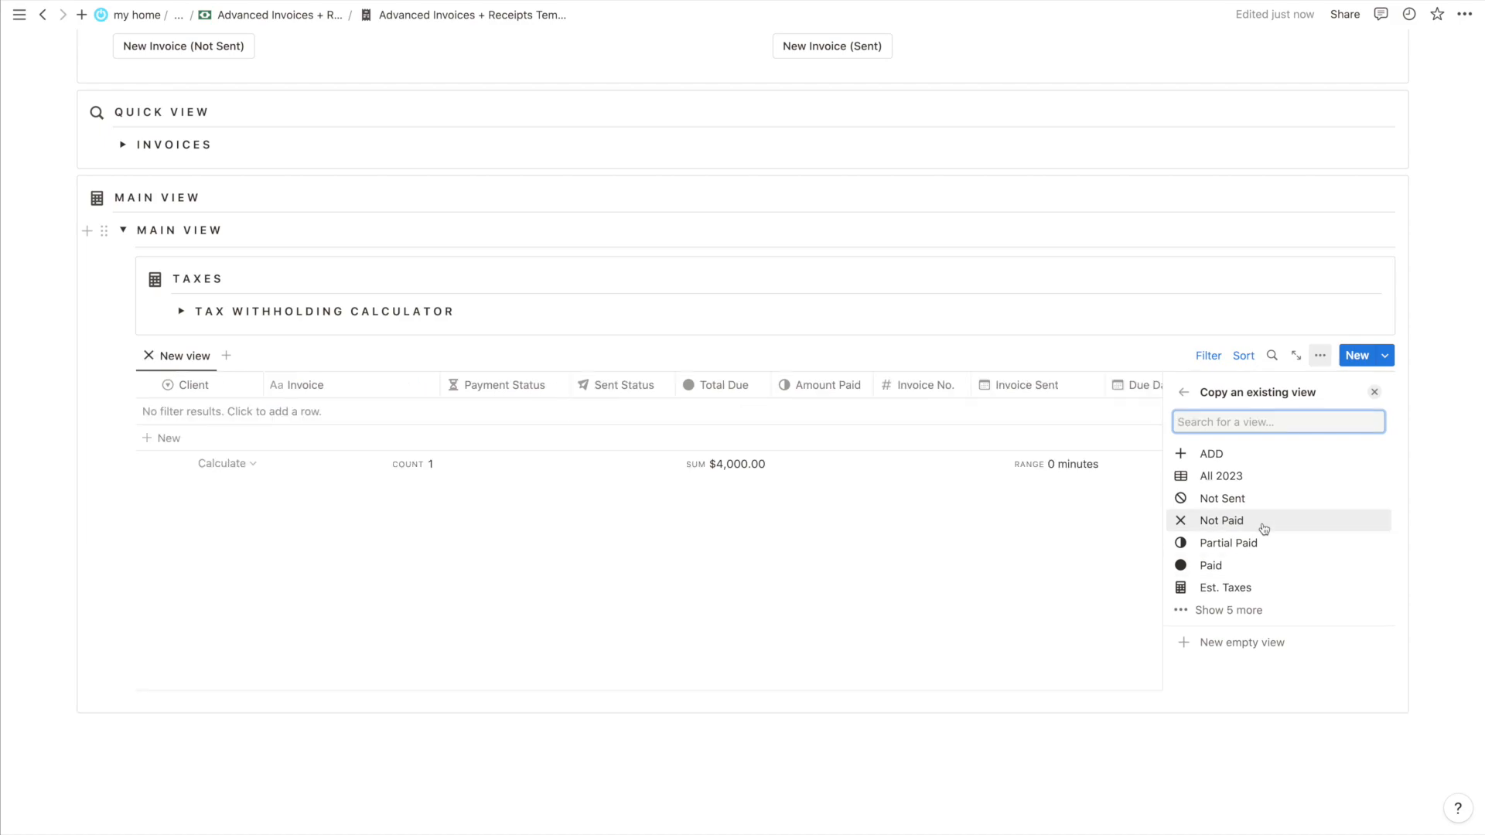
pyautogui.click(1251, 529)
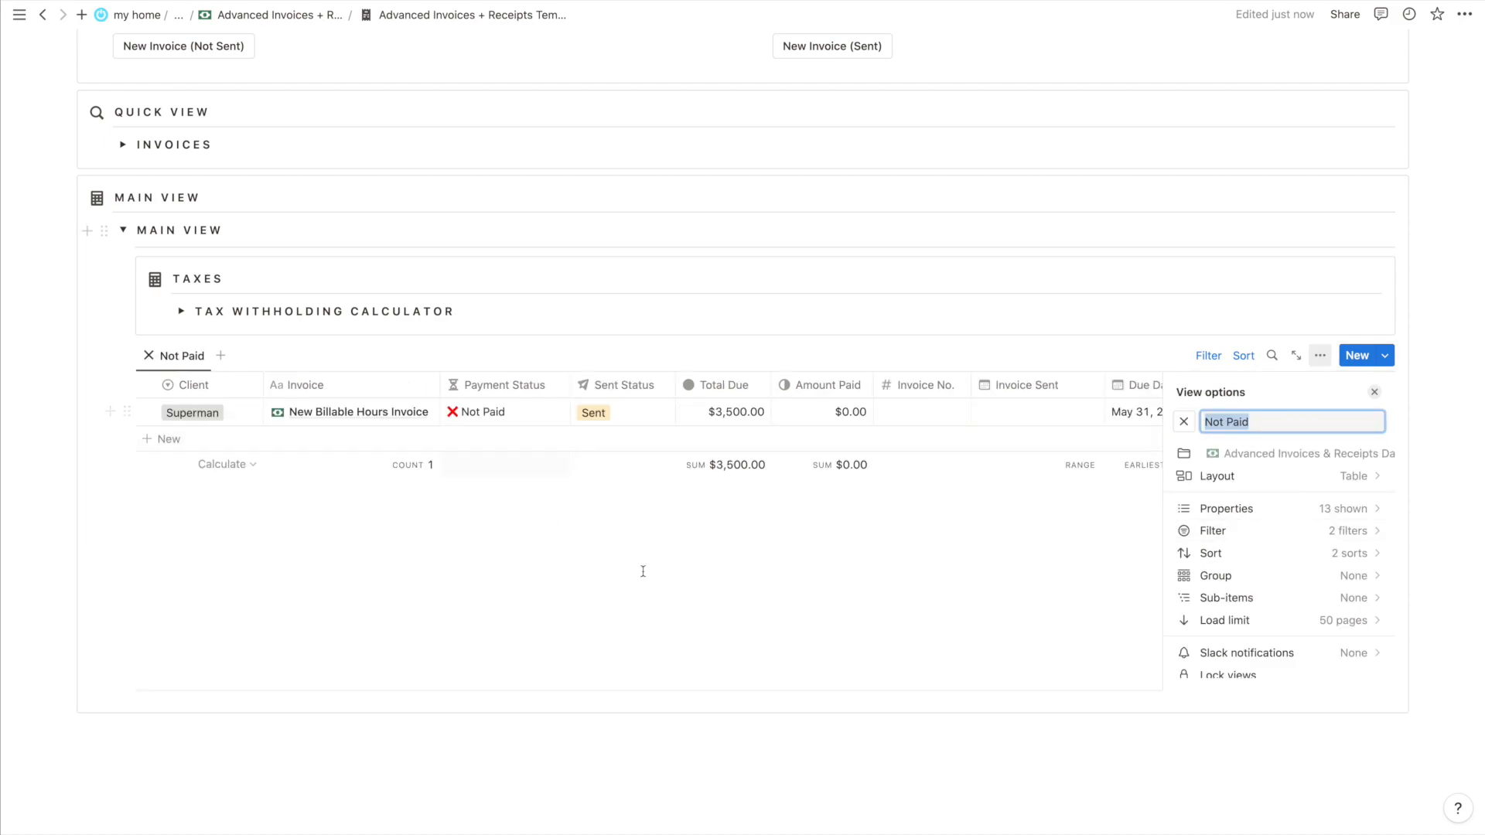
pyautogui.click(751, 633)
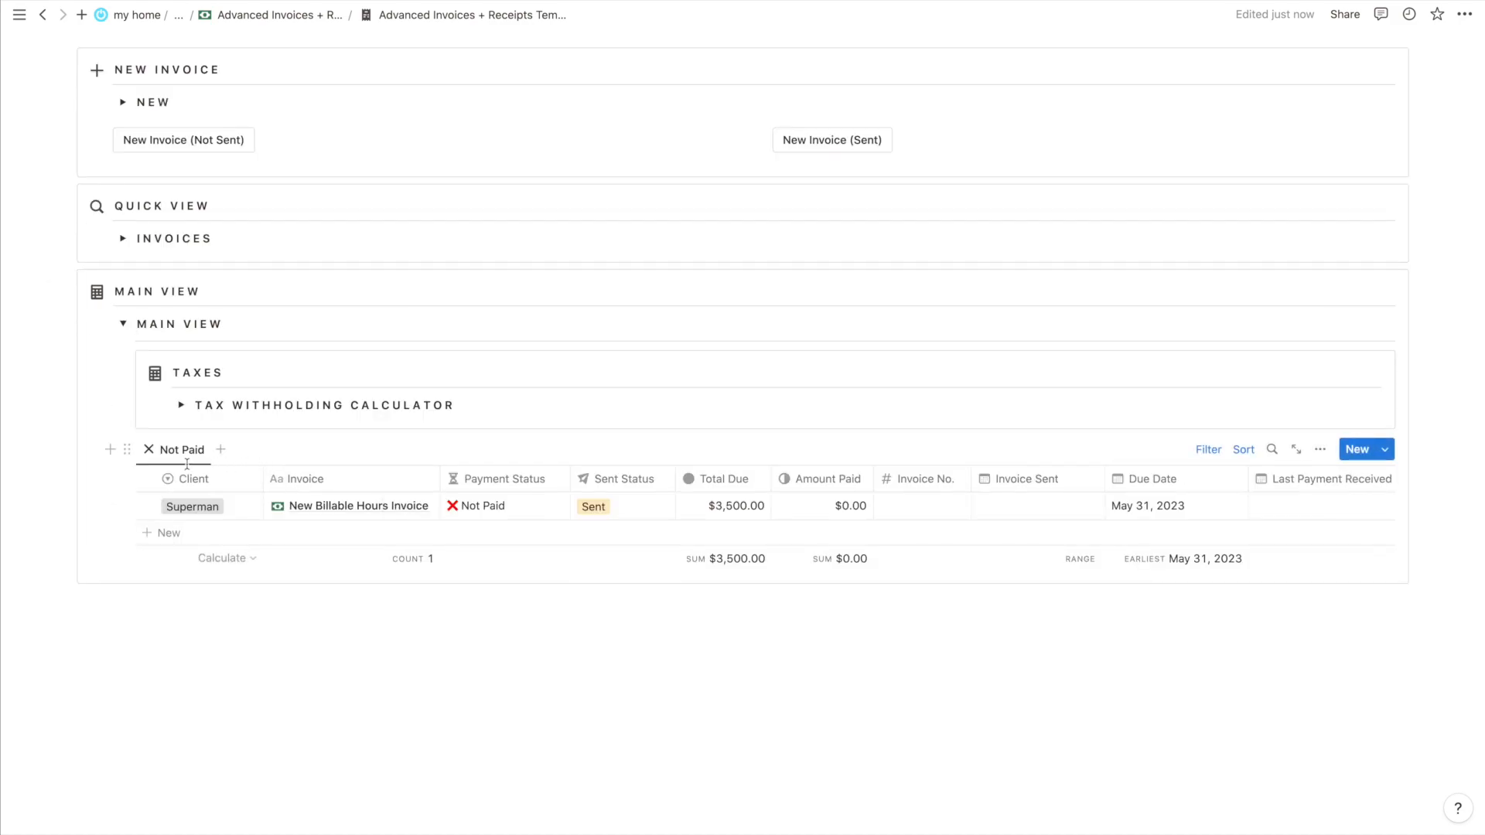
pyautogui.hscroll(3, 665, 479)
pyautogui.hscroll(-3, 677, 492)
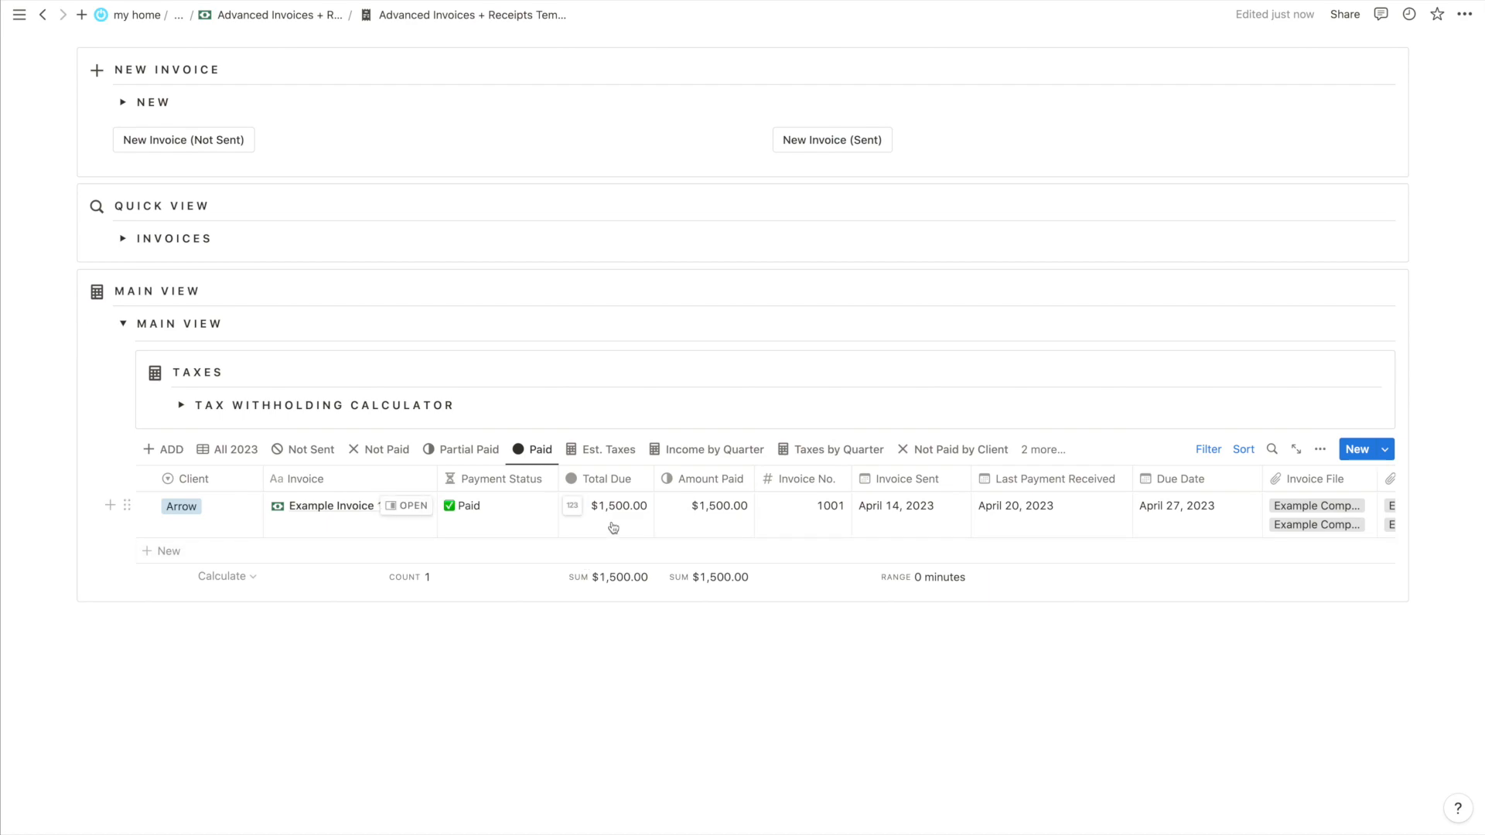
# Expand the Tax Withholding Calculator in the Taxes callout and look over its Est. Taxes view
pyautogui.scroll(2, 613, 528)
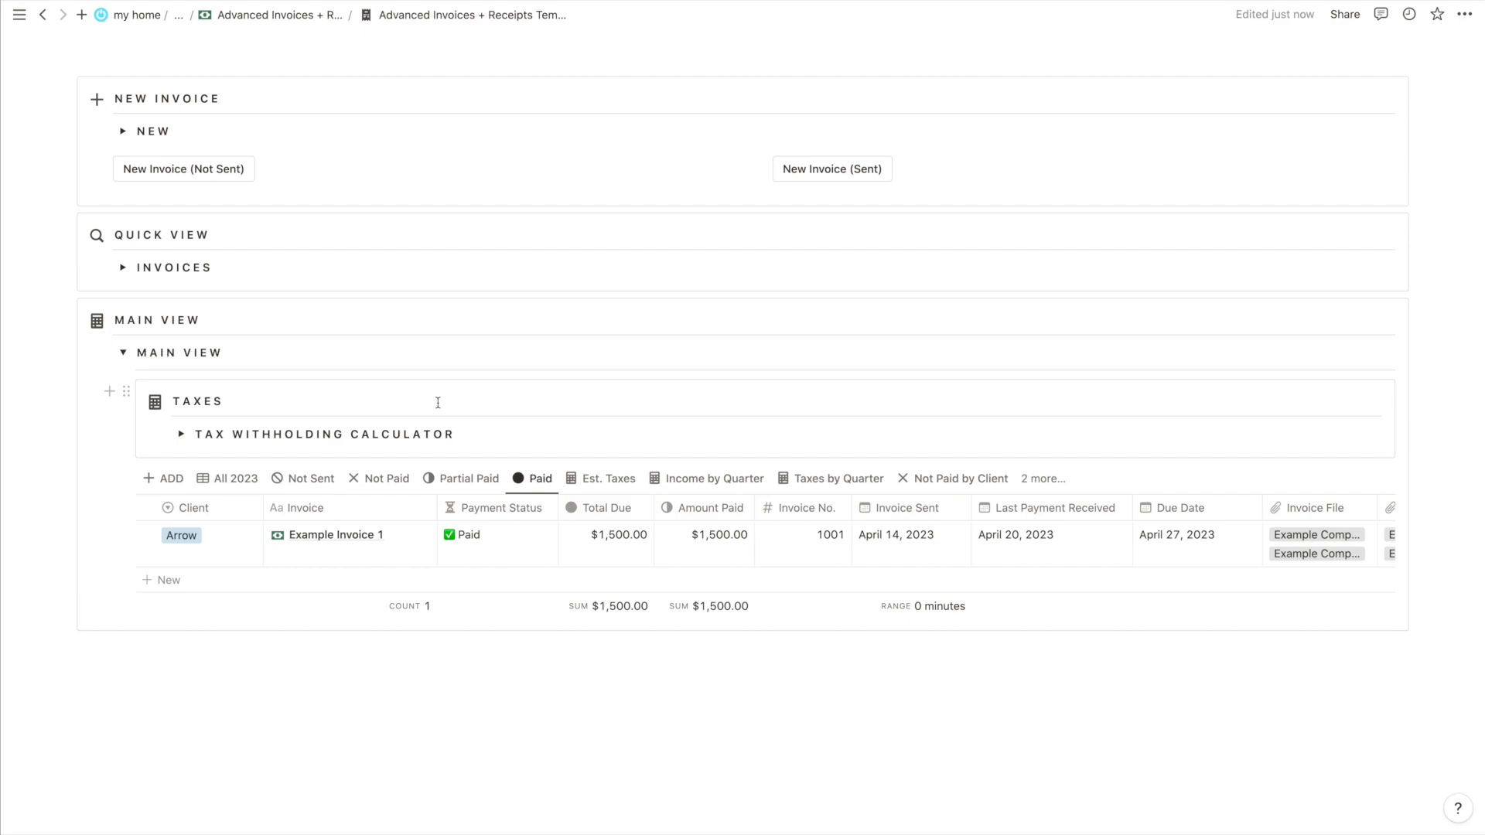
pyautogui.click(182, 435)
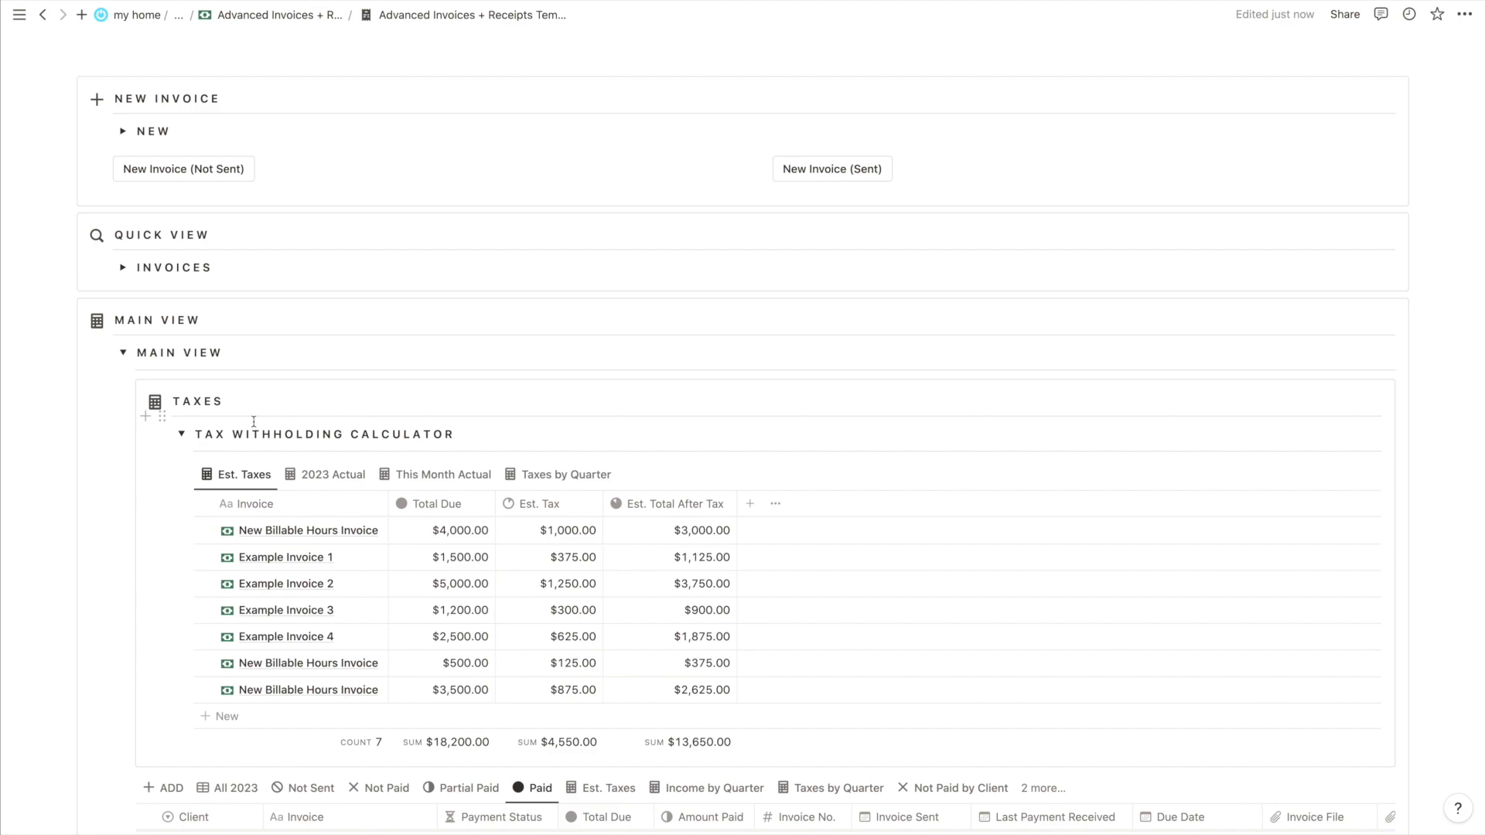
pyautogui.scroll(-2, 254, 421)
pyautogui.scroll(-1, 345, 567)
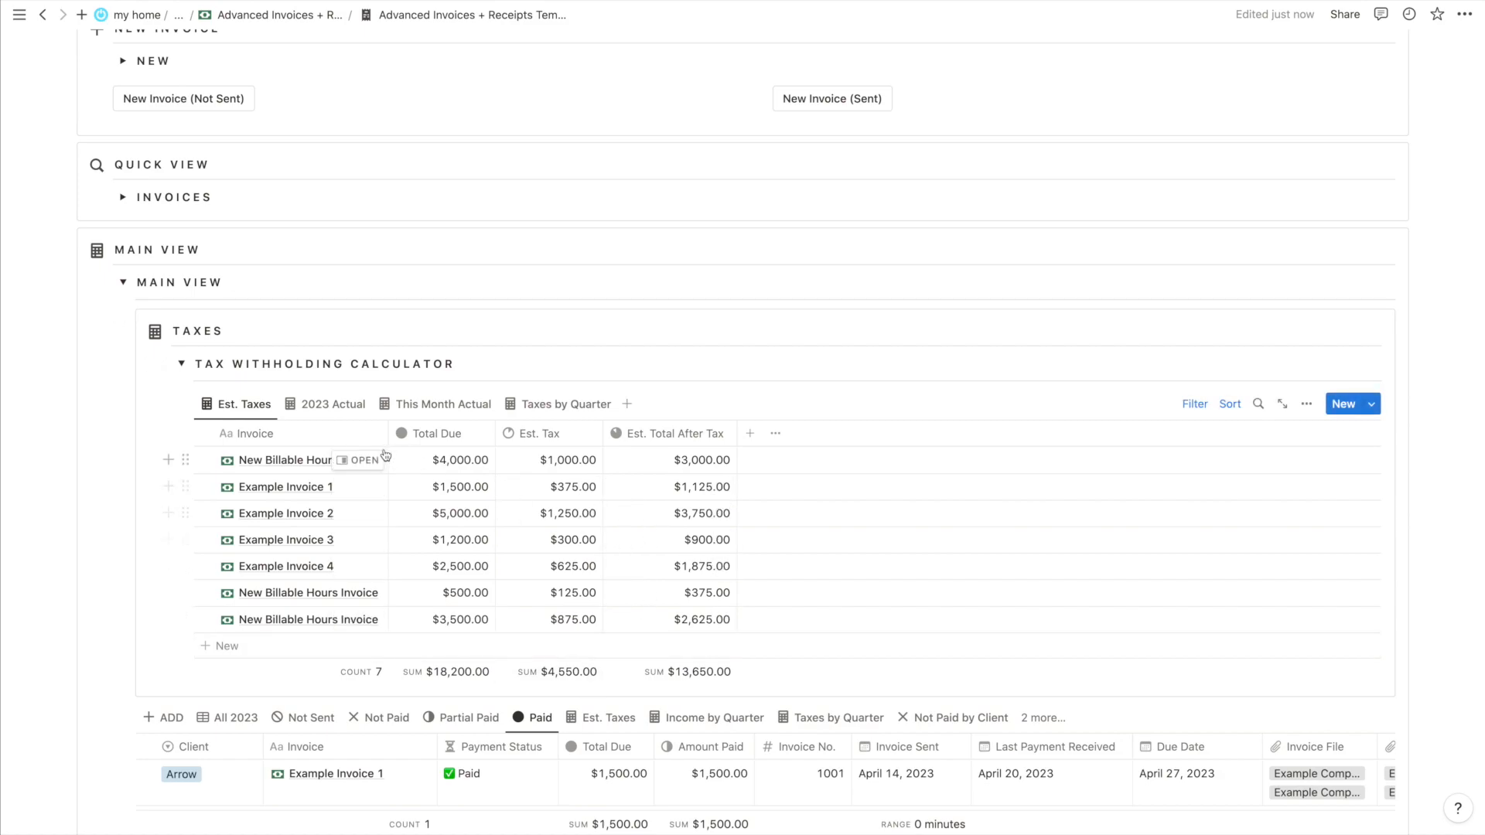
pyautogui.scroll(-2, 438, 460)
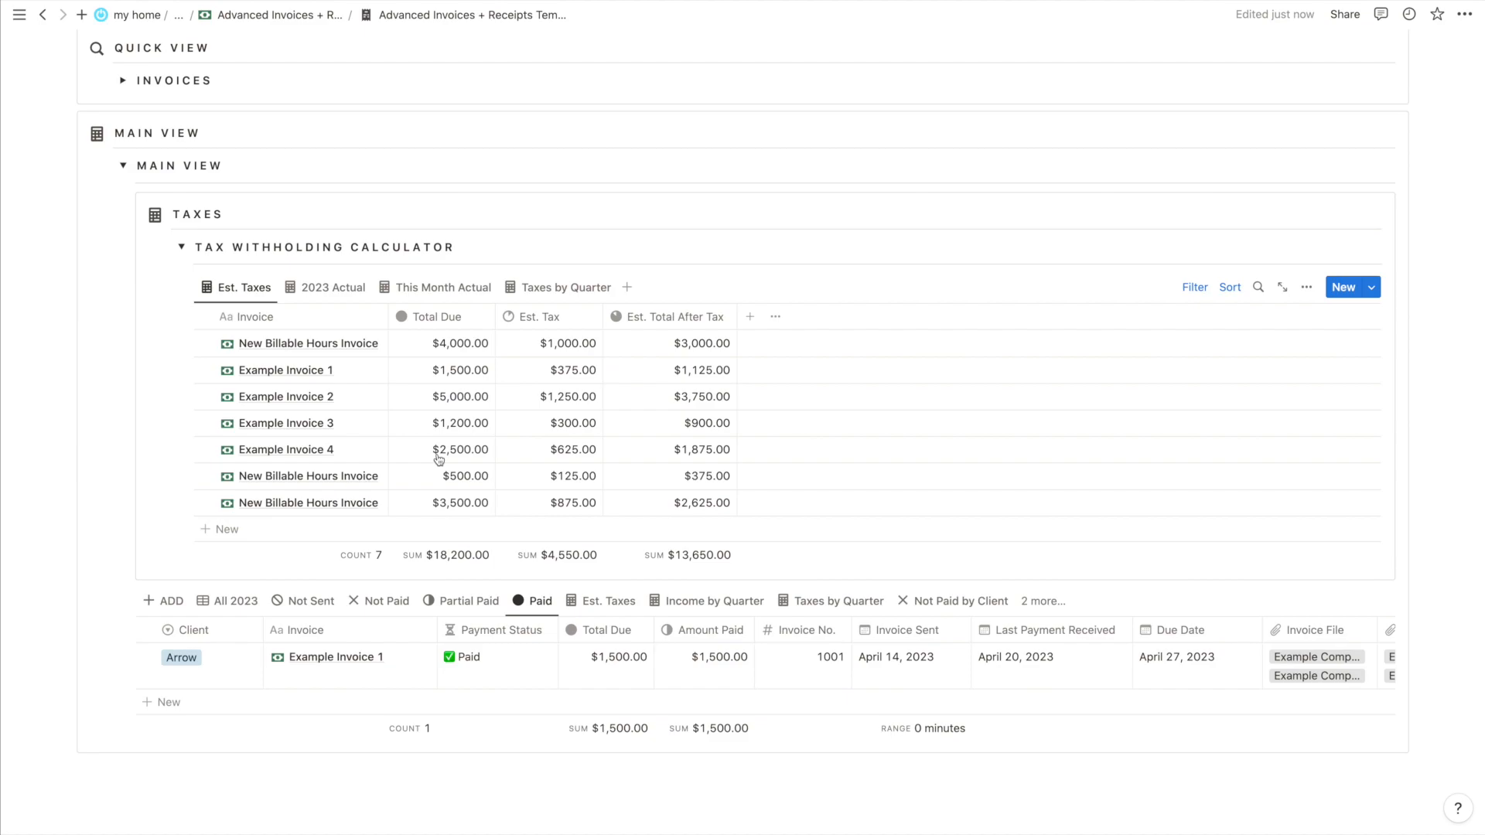
# Compare the calculator's 2023 Actual view with its Est. Taxes view, ending on Est. Taxes
pyautogui.click(323, 287)
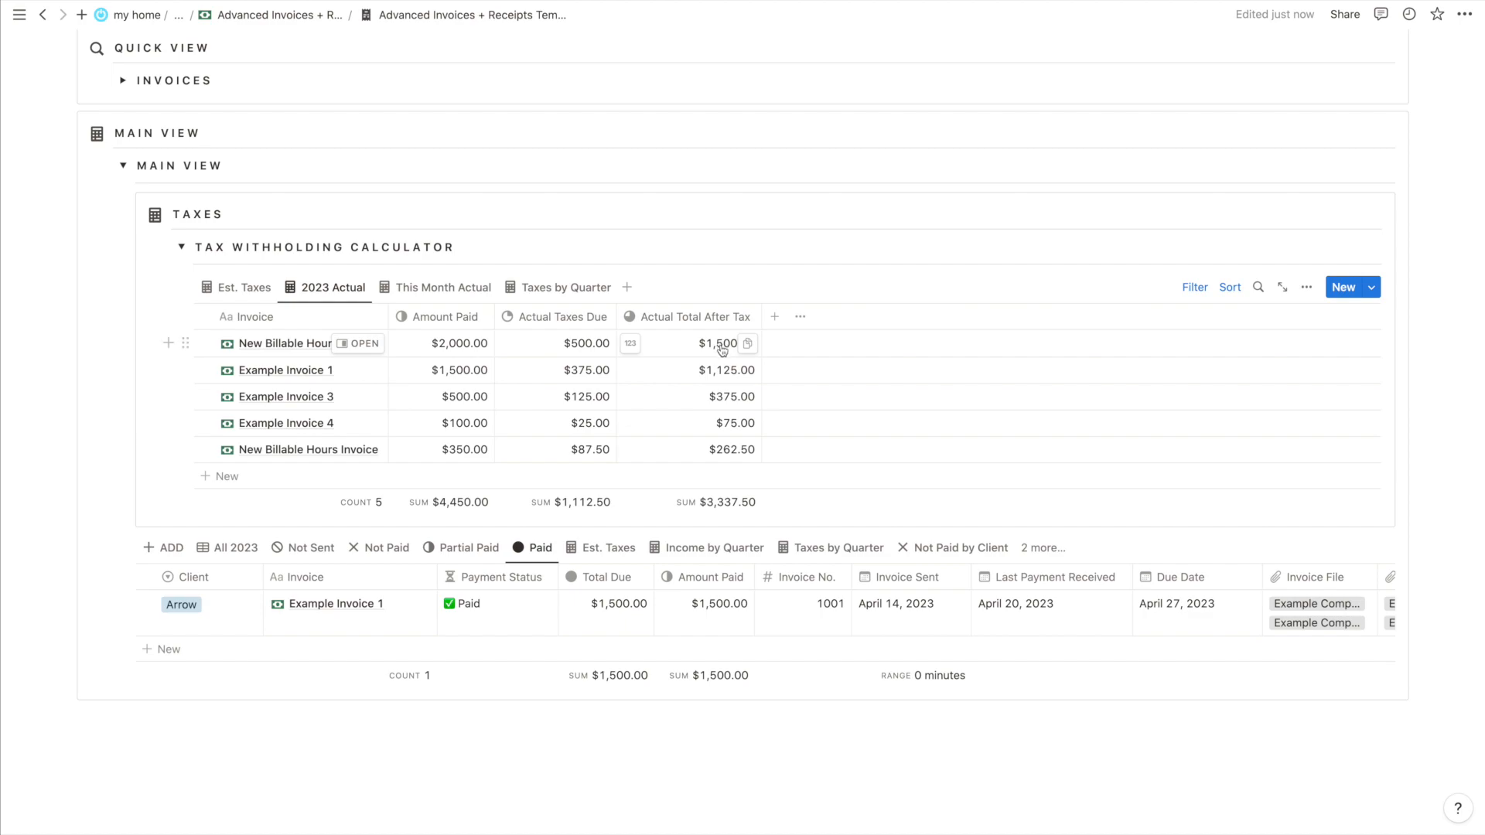
pyautogui.click(245, 289)
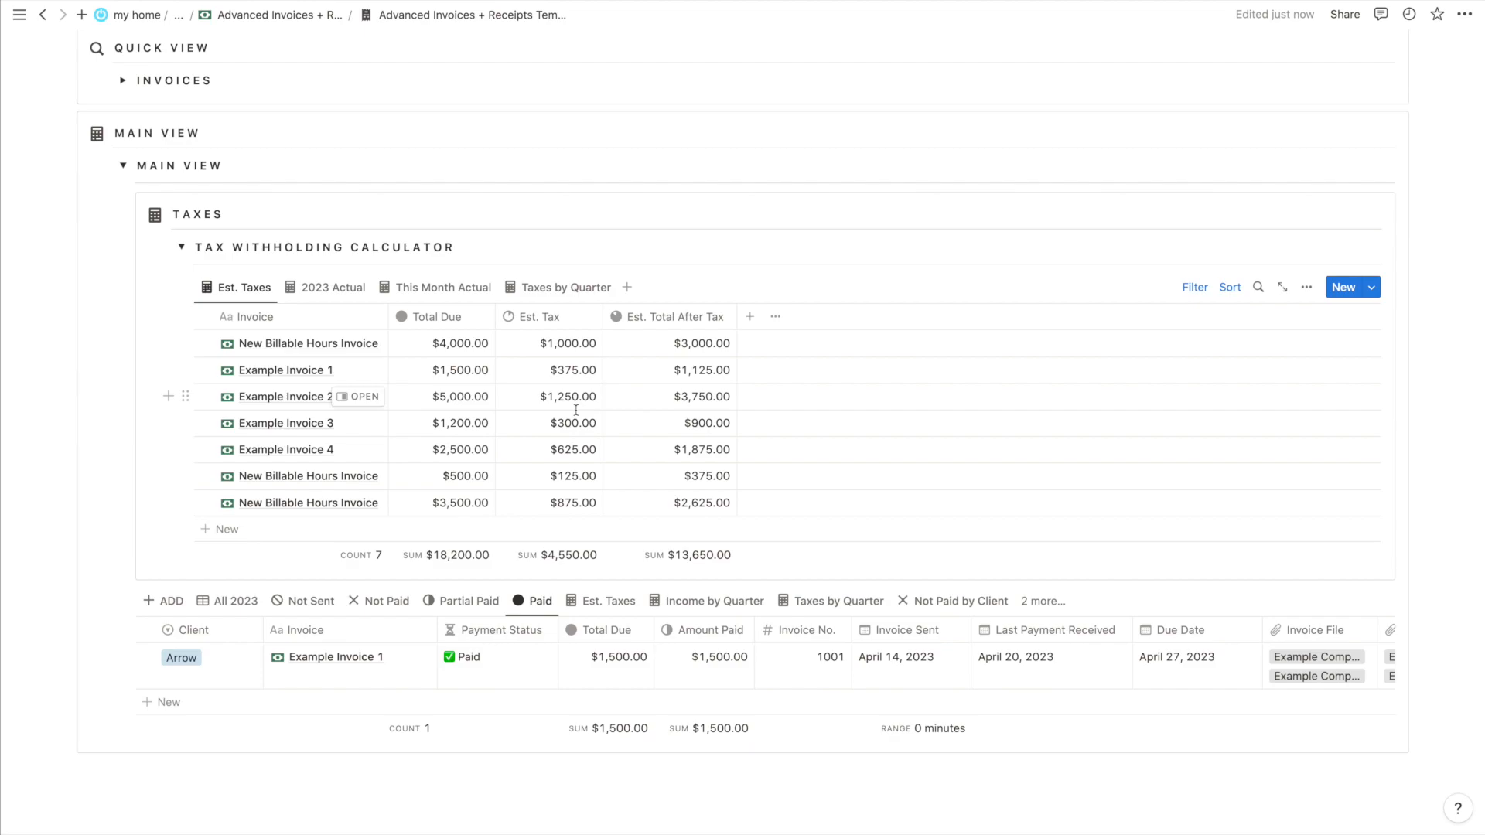
pyautogui.click(339, 287)
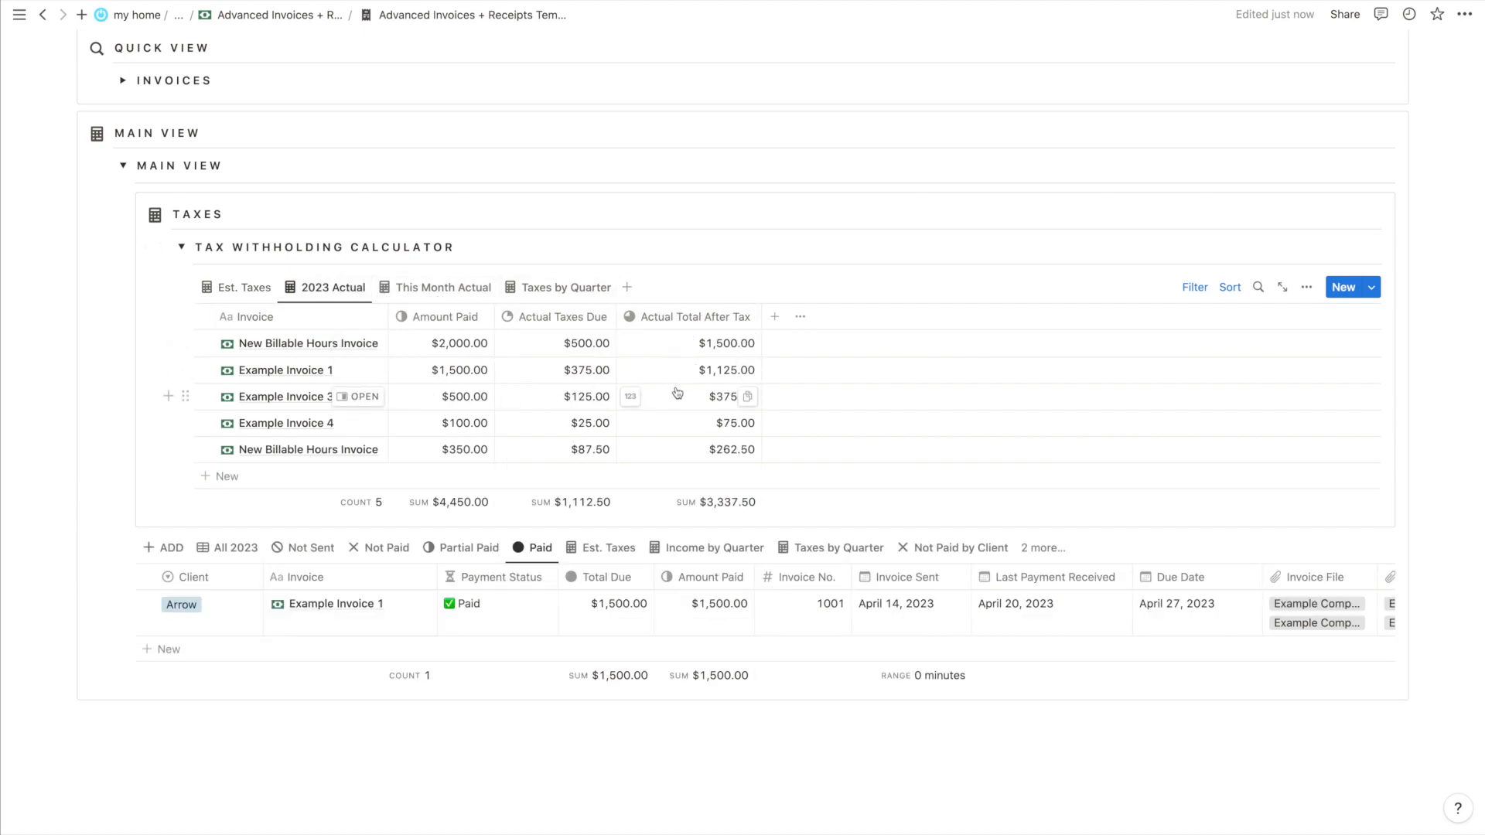
pyautogui.click(244, 287)
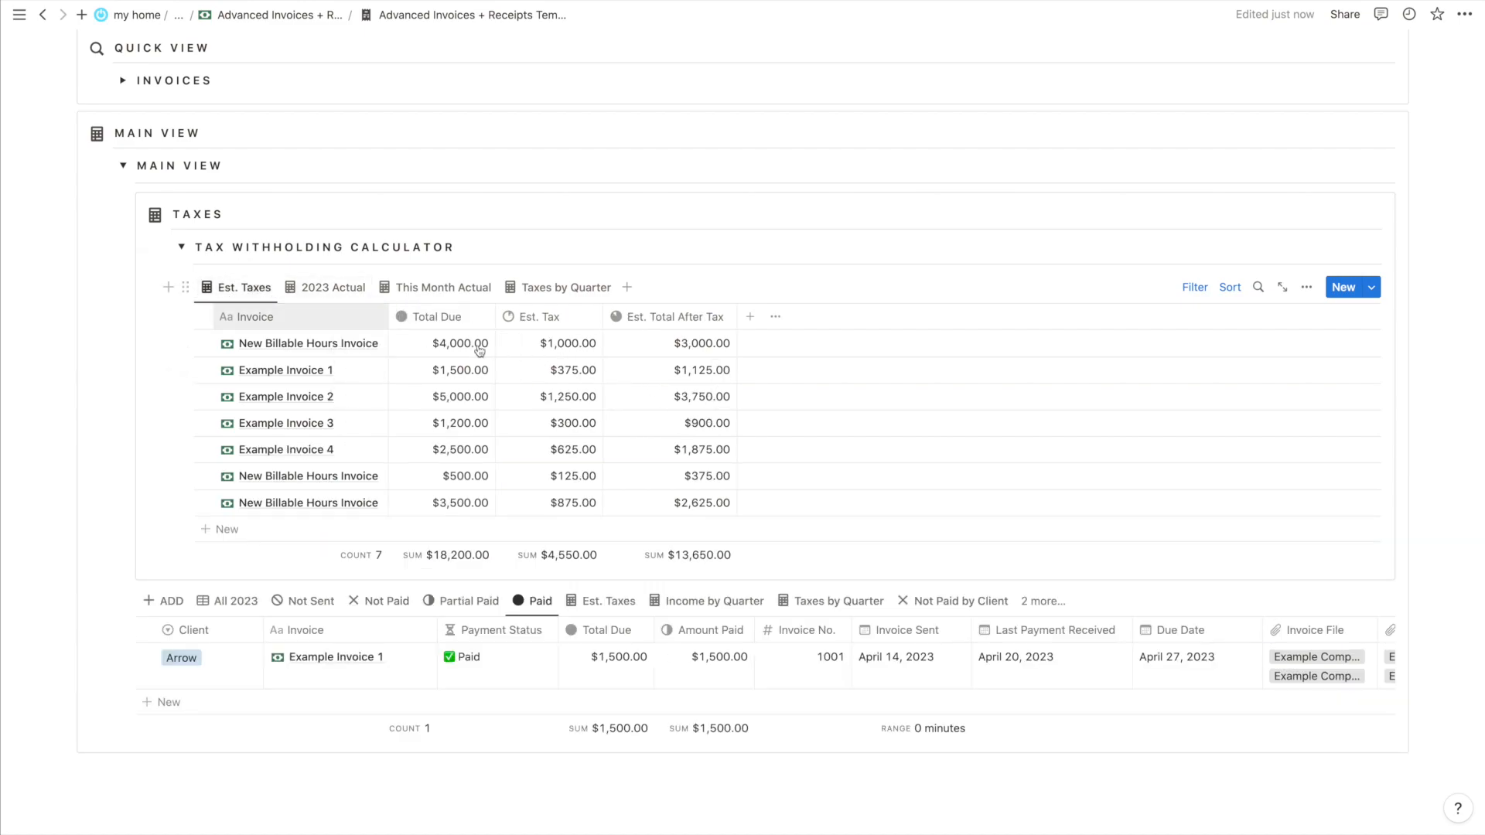
# Set the tax multiplier to 0.3 in the Est. Tax and Est. Total After Tax formulas of the Tax Withholding Calculator
pyautogui.click(554, 350)
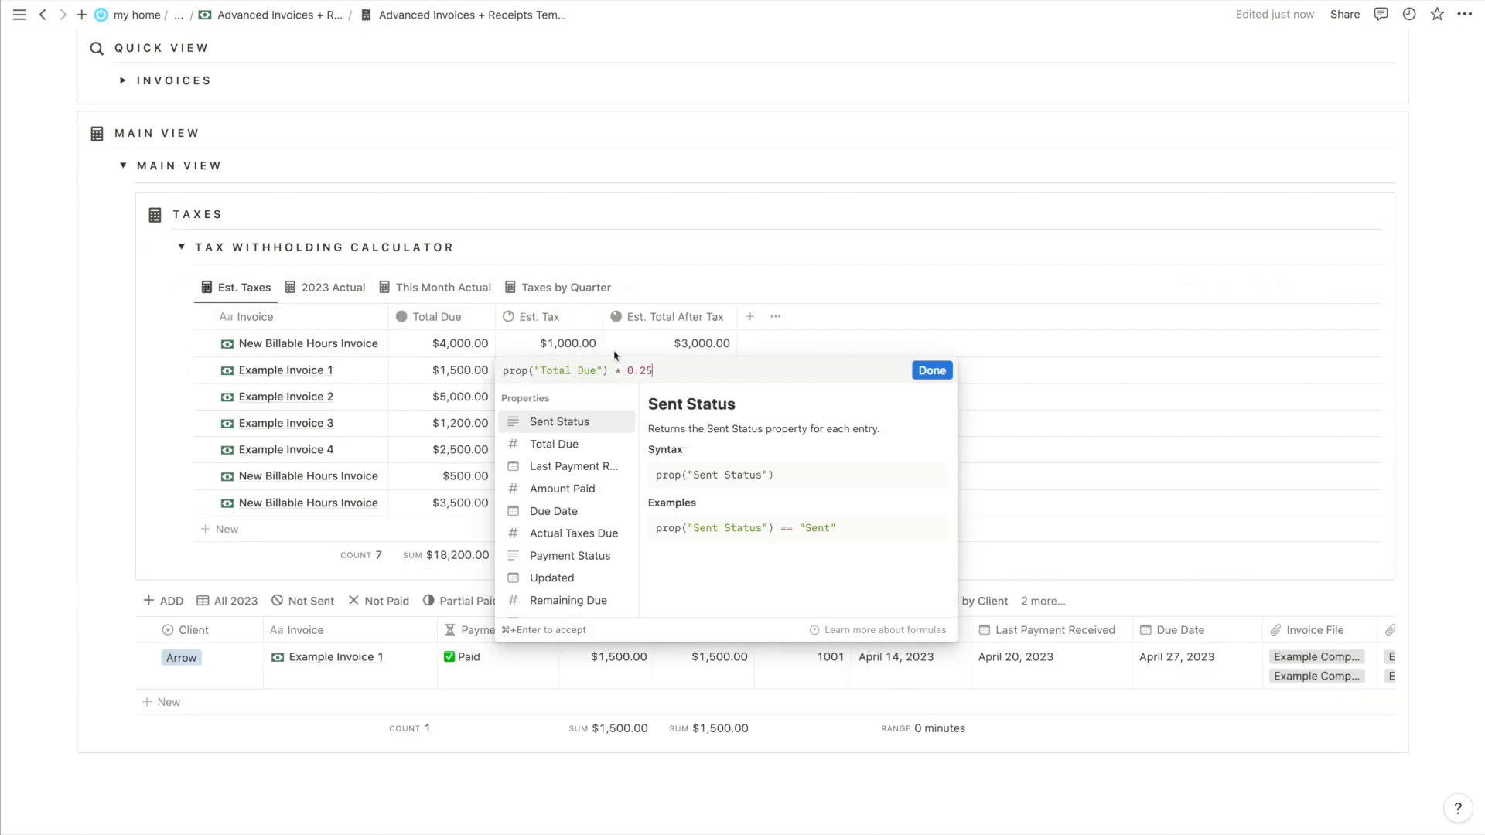
pyautogui.doubleClick(649, 372)
pyautogui.write('30')
pyautogui.click(669, 313)
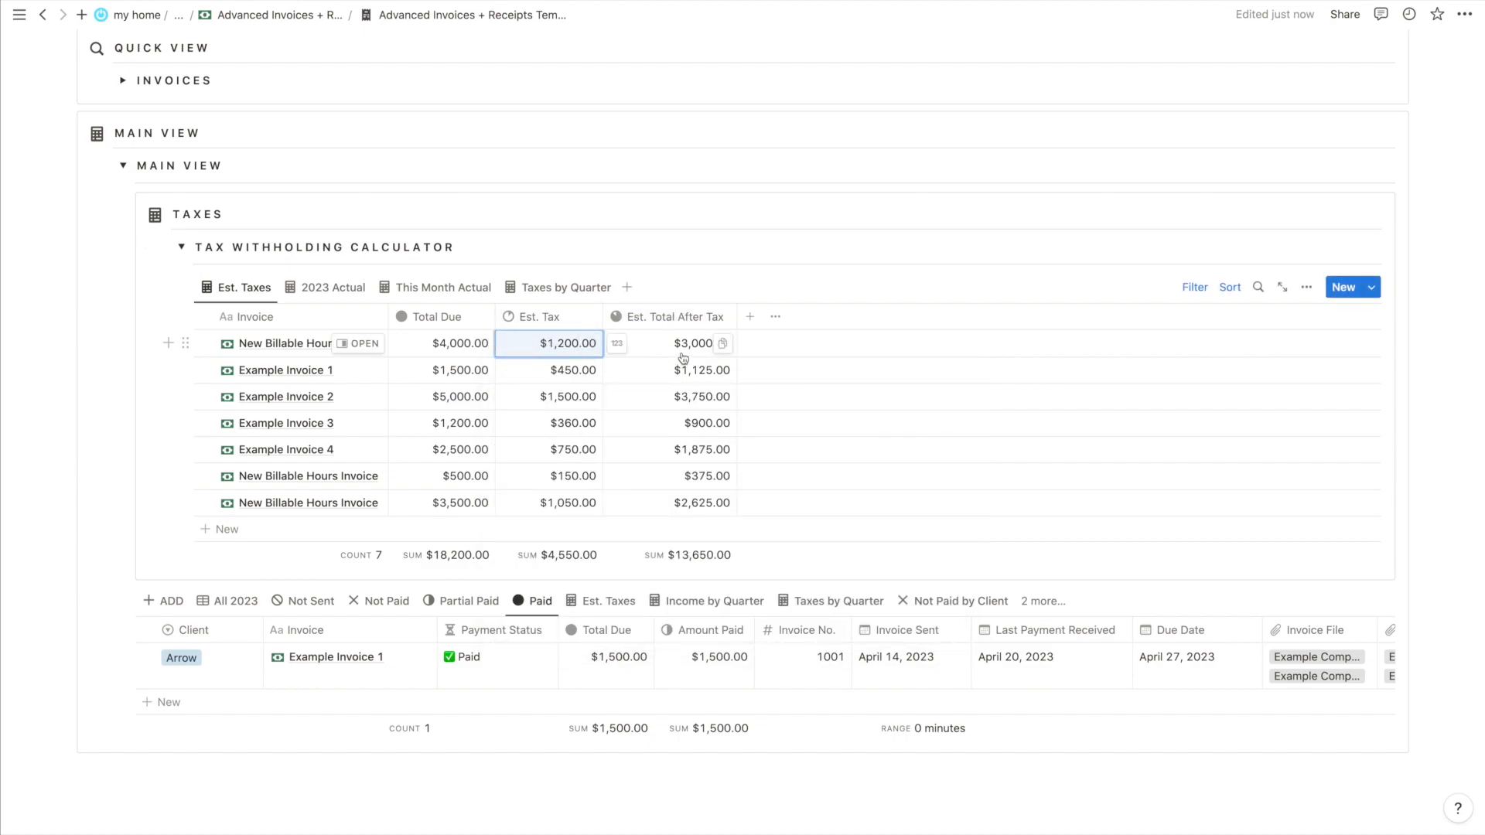
pyautogui.click(679, 343)
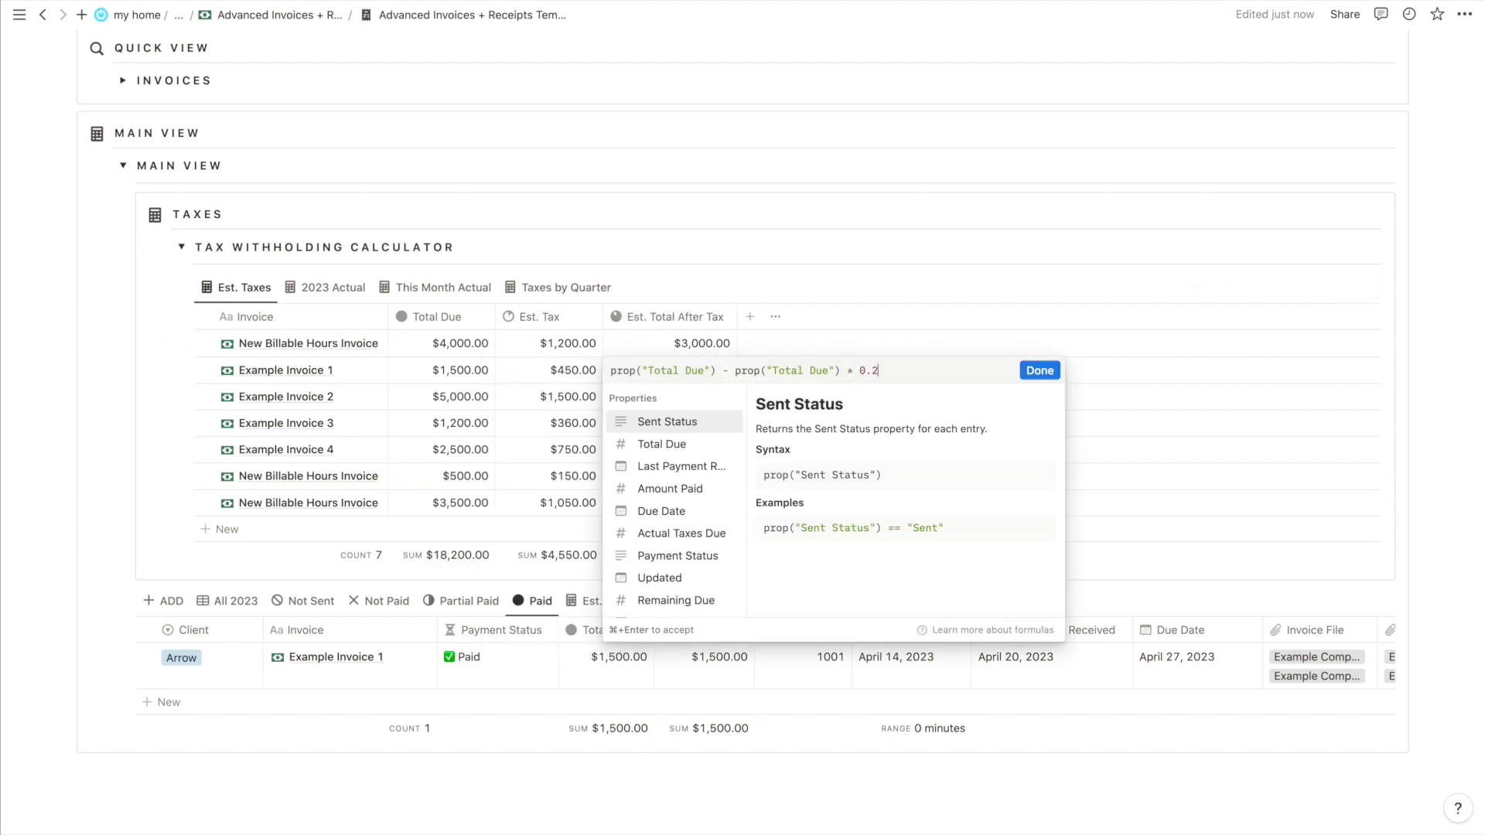
pyautogui.click(456, 317)
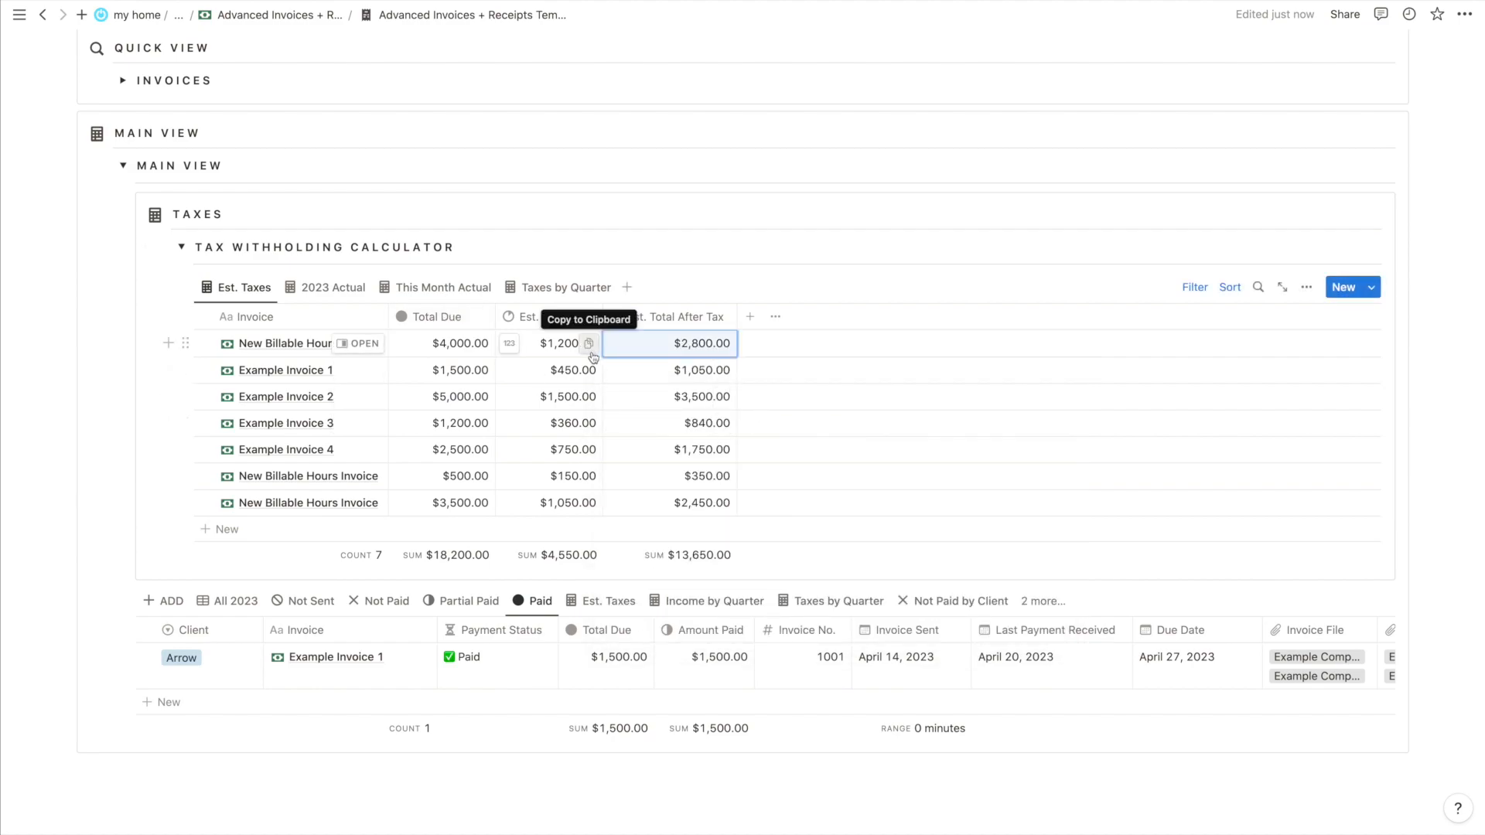
# Compare the calculator's Est. Taxes view with its 2023 Actual view, finishing on Est. Taxes
pyautogui.click(313, 287)
pyautogui.click(245, 287)
pyautogui.click(329, 287)
pyautogui.click(245, 287)
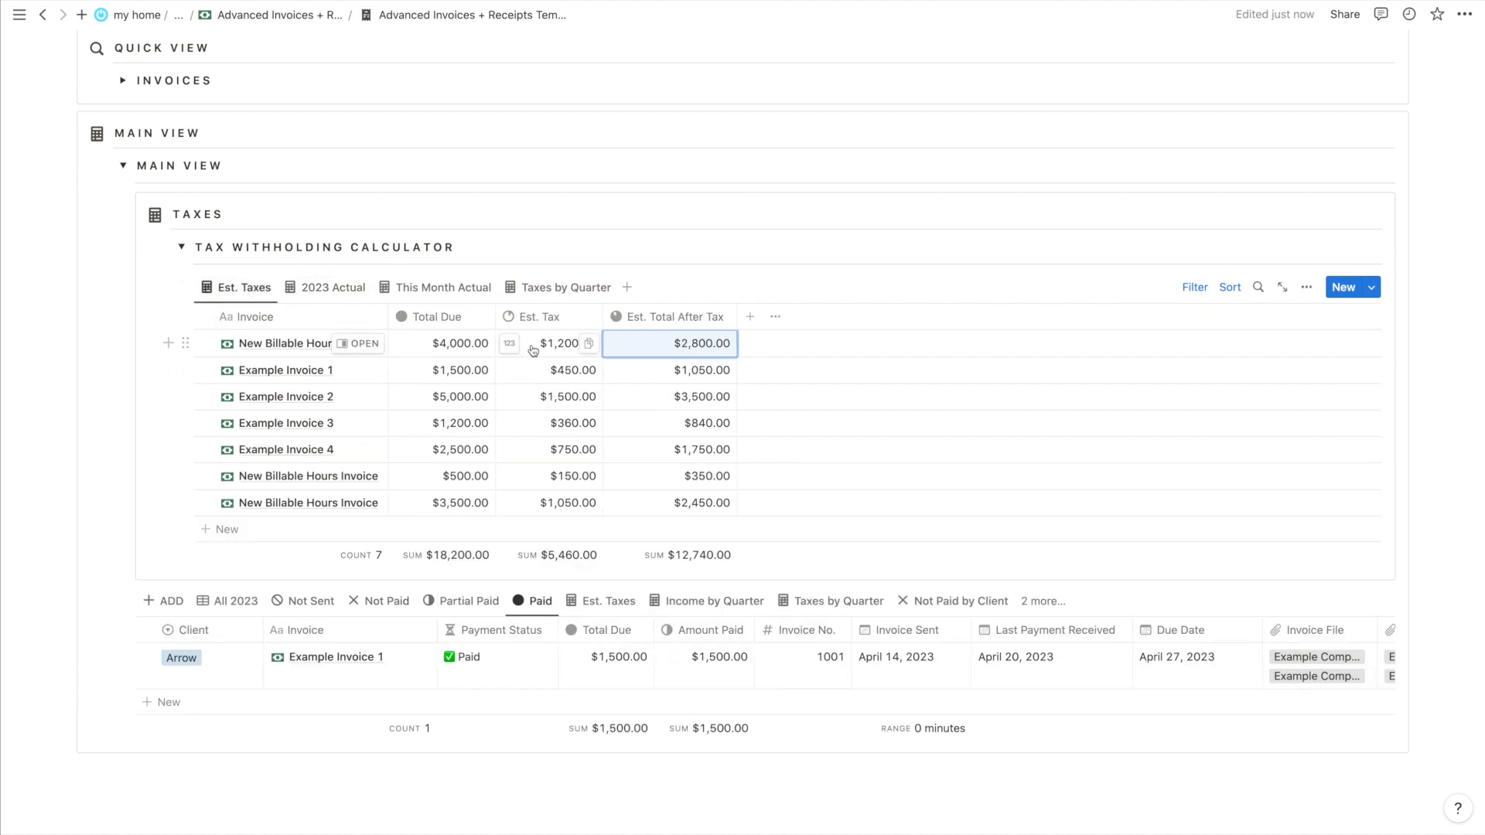
# Set the tax multiplier to 0.25 in the Est. Tax and Est. Total After Tax formulas of the Est. Taxes view
pyautogui.click(533, 350)
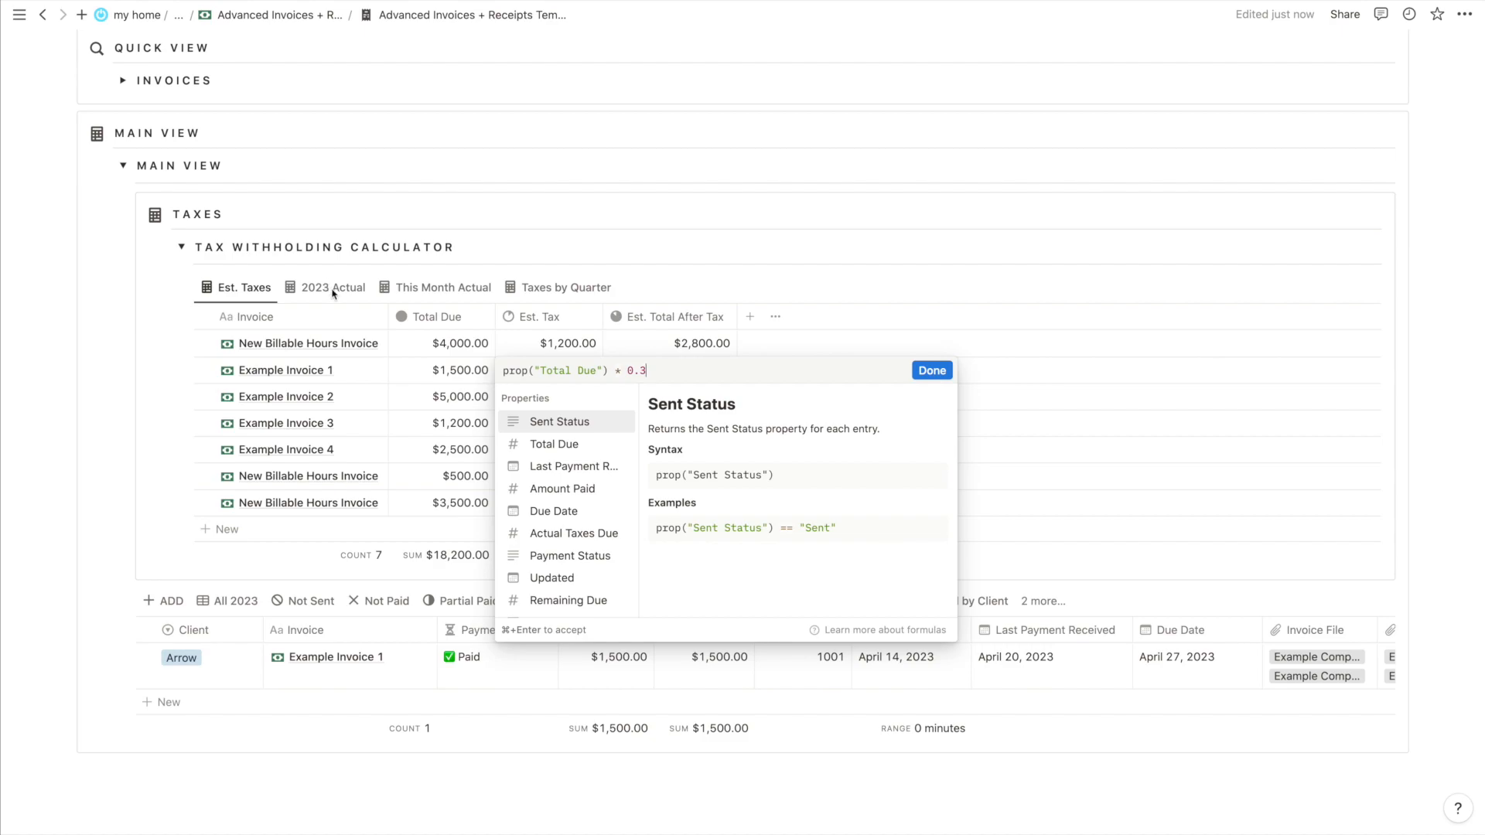
pyautogui.press('BackSpace')
pyautogui.write('25')
pyautogui.click(391, 352)
pyautogui.click(317, 288)
pyautogui.click(264, 290)
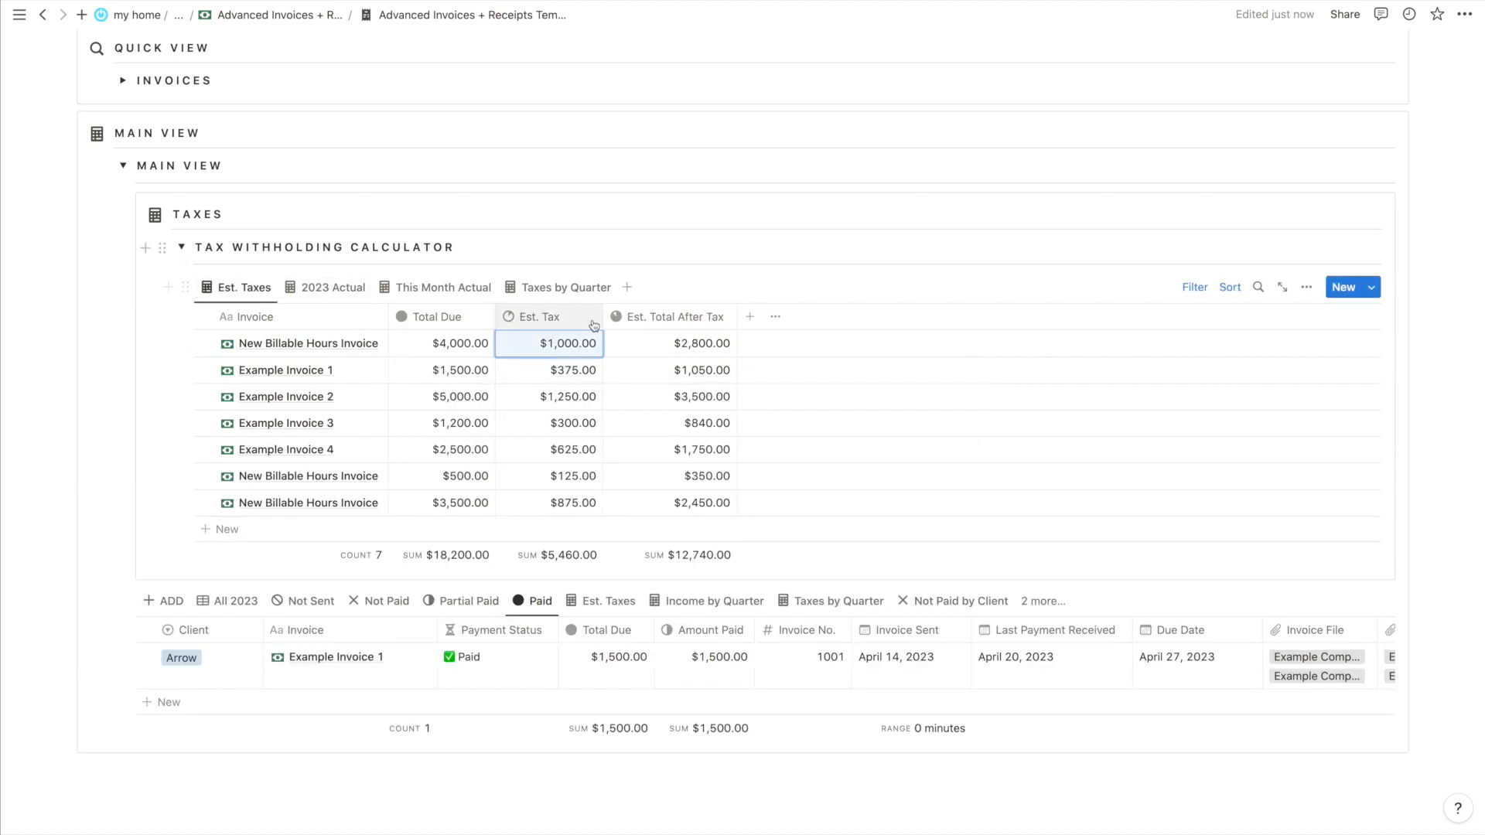
pyautogui.click(660, 345)
pyautogui.press('BackSpace')
pyautogui.click(467, 400)
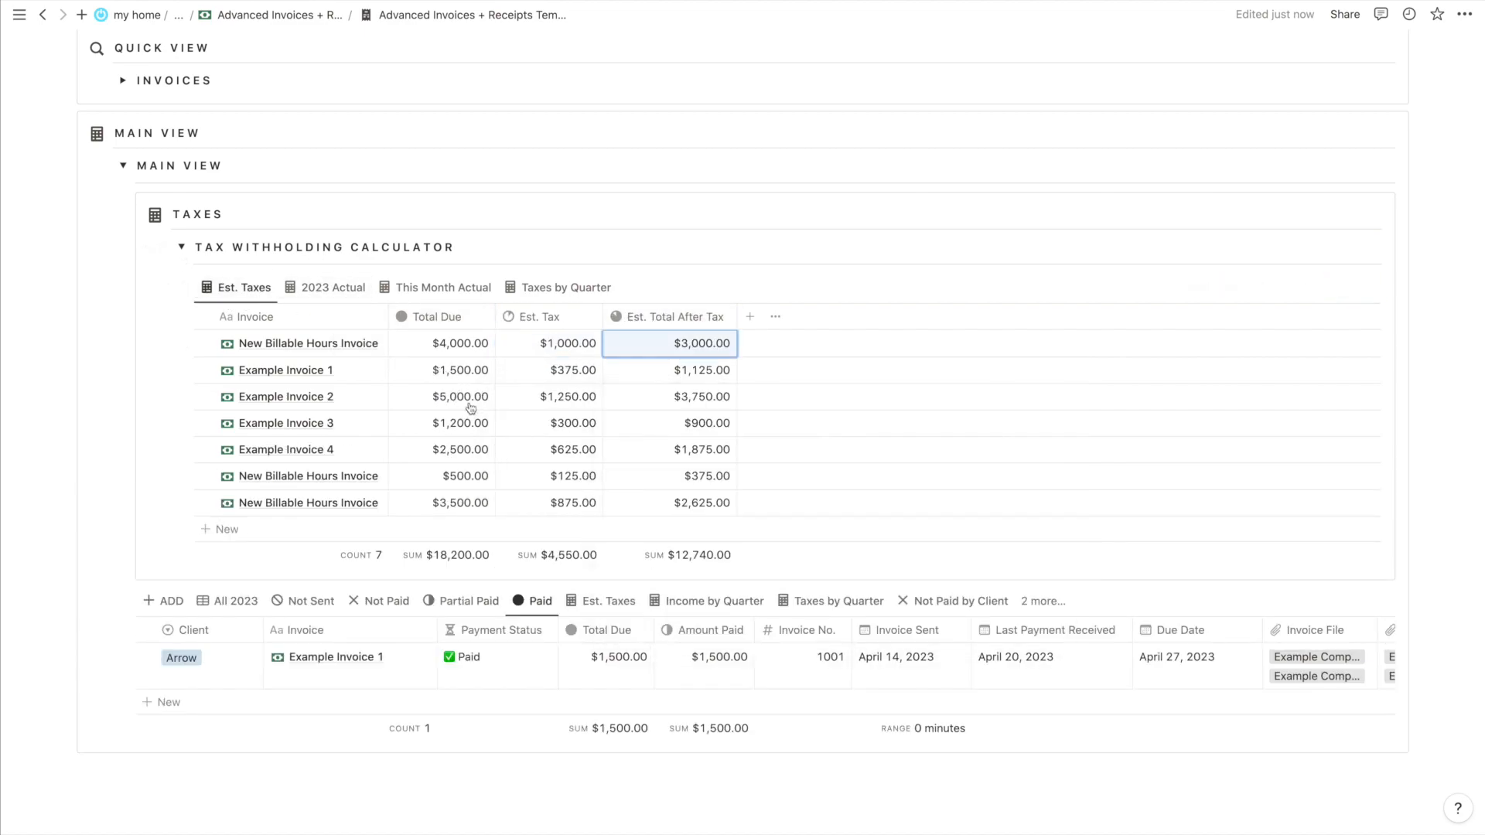
# Inspect the Actual Taxes Due and Actual Total After Tax formulas in the 2023 Actual view
pyautogui.click(325, 287)
pyautogui.click(570, 345)
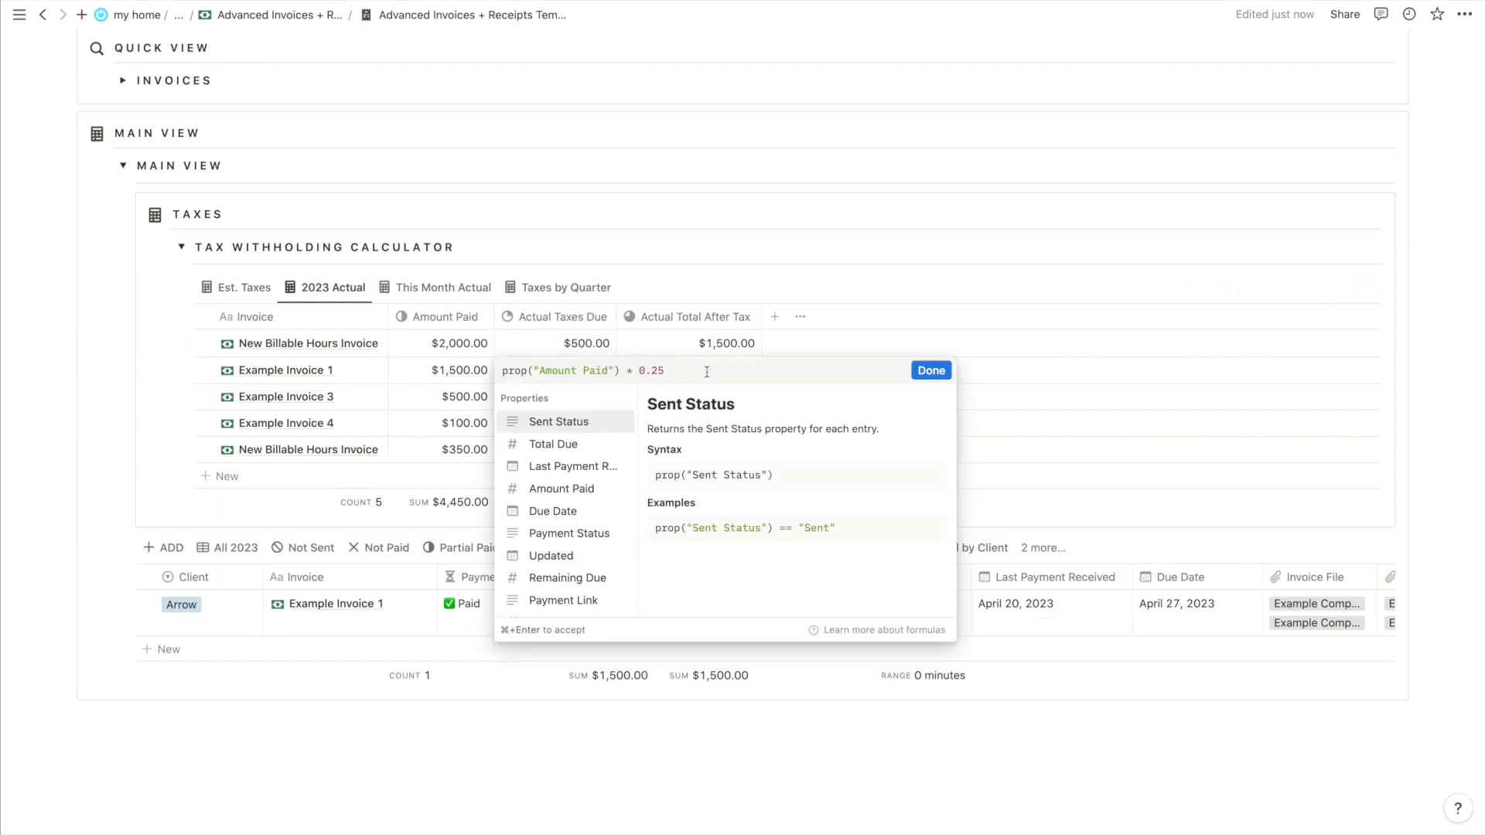
pyautogui.click(724, 344)
pyautogui.click(726, 345)
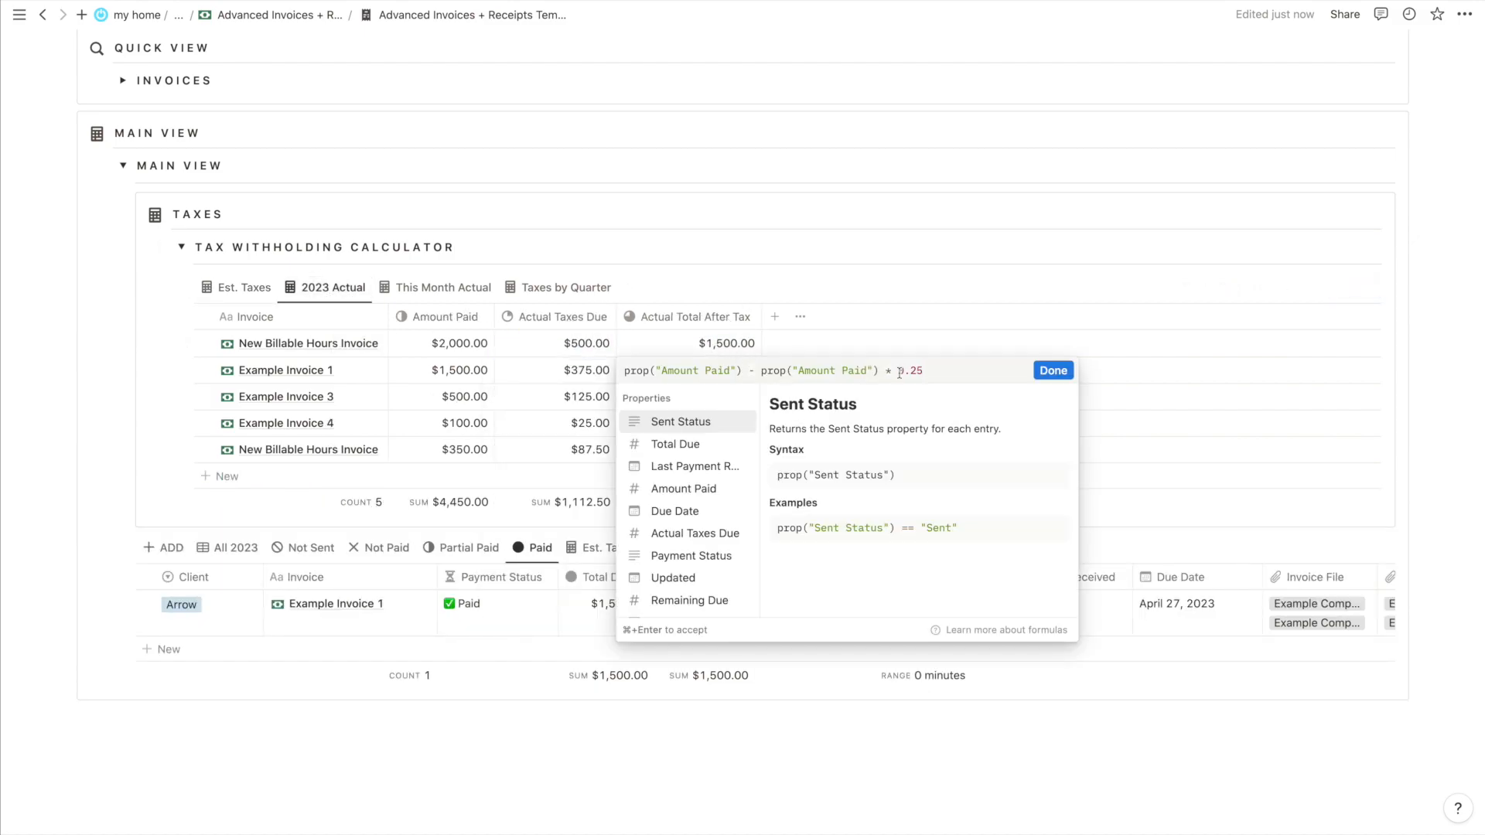
pyautogui.click(657, 342)
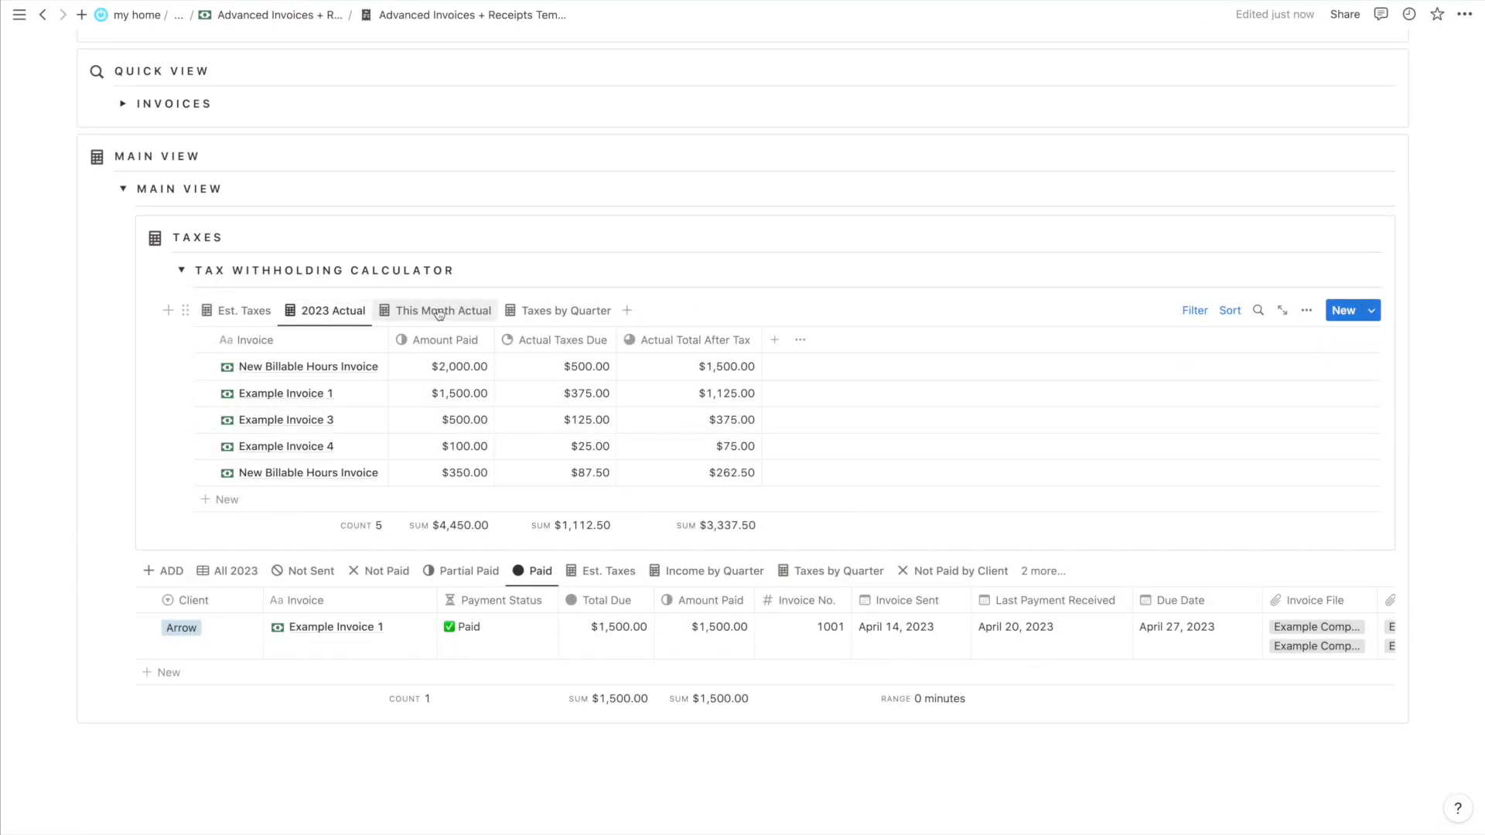
# Examine the This Month Actual view's last-payment date rules and its Year and Amount Paid filters, glancing at Taxes by Quarter
pyautogui.click(443, 310)
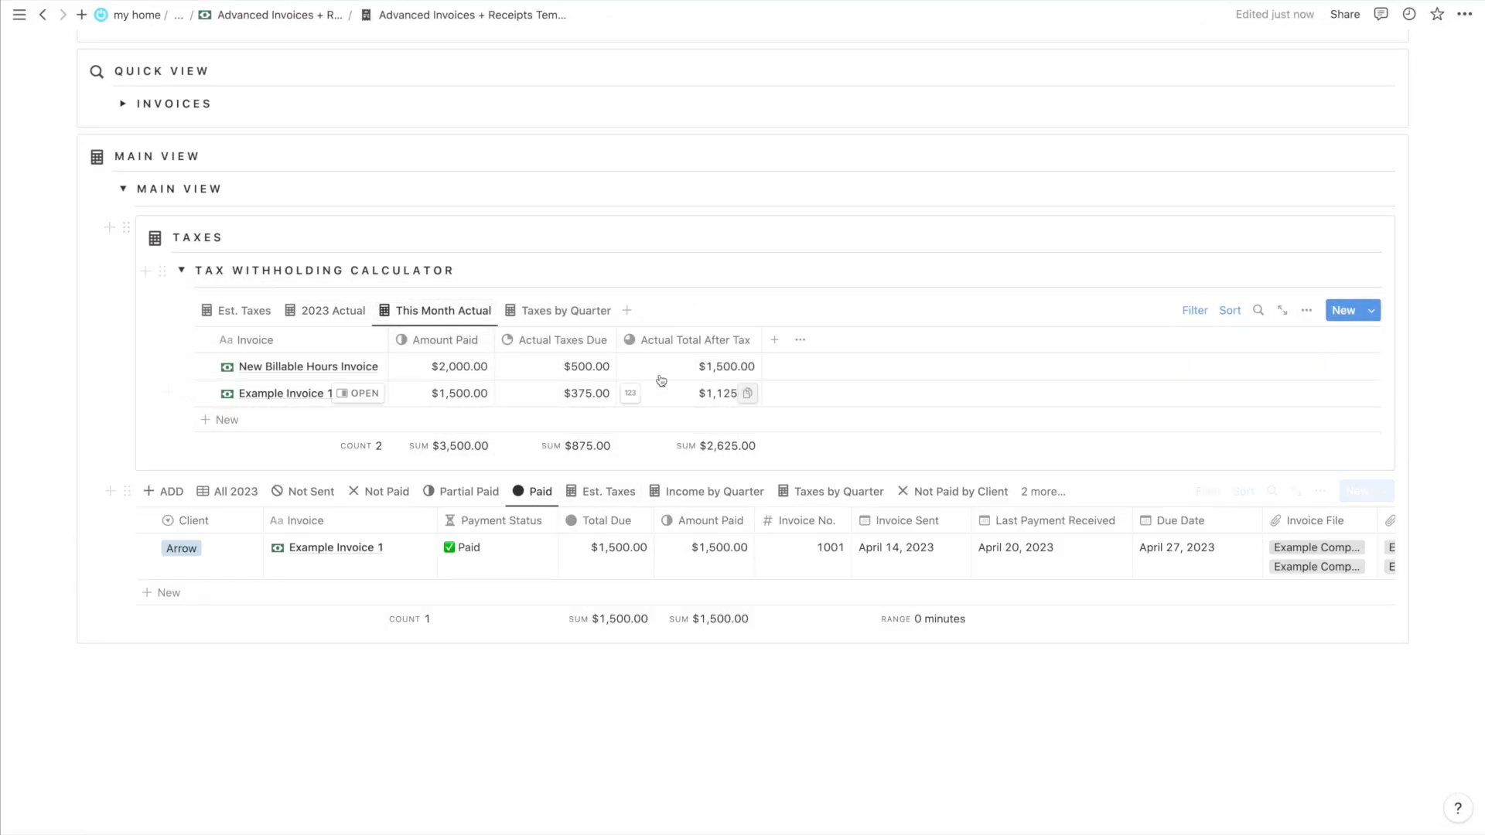
pyautogui.click(1195, 311)
pyautogui.click(352, 346)
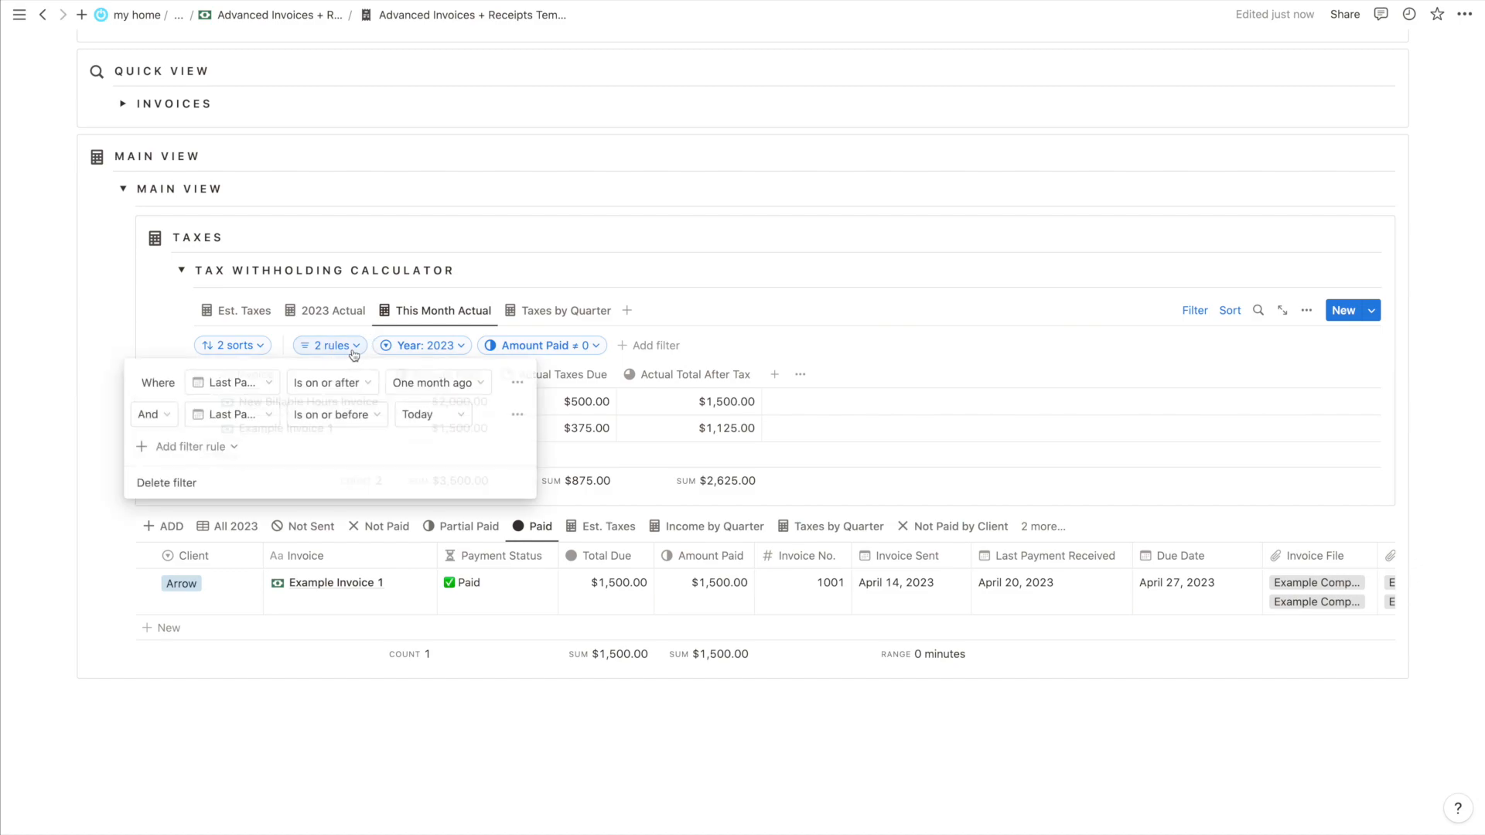
pyautogui.click(382, 346)
pyautogui.click(348, 345)
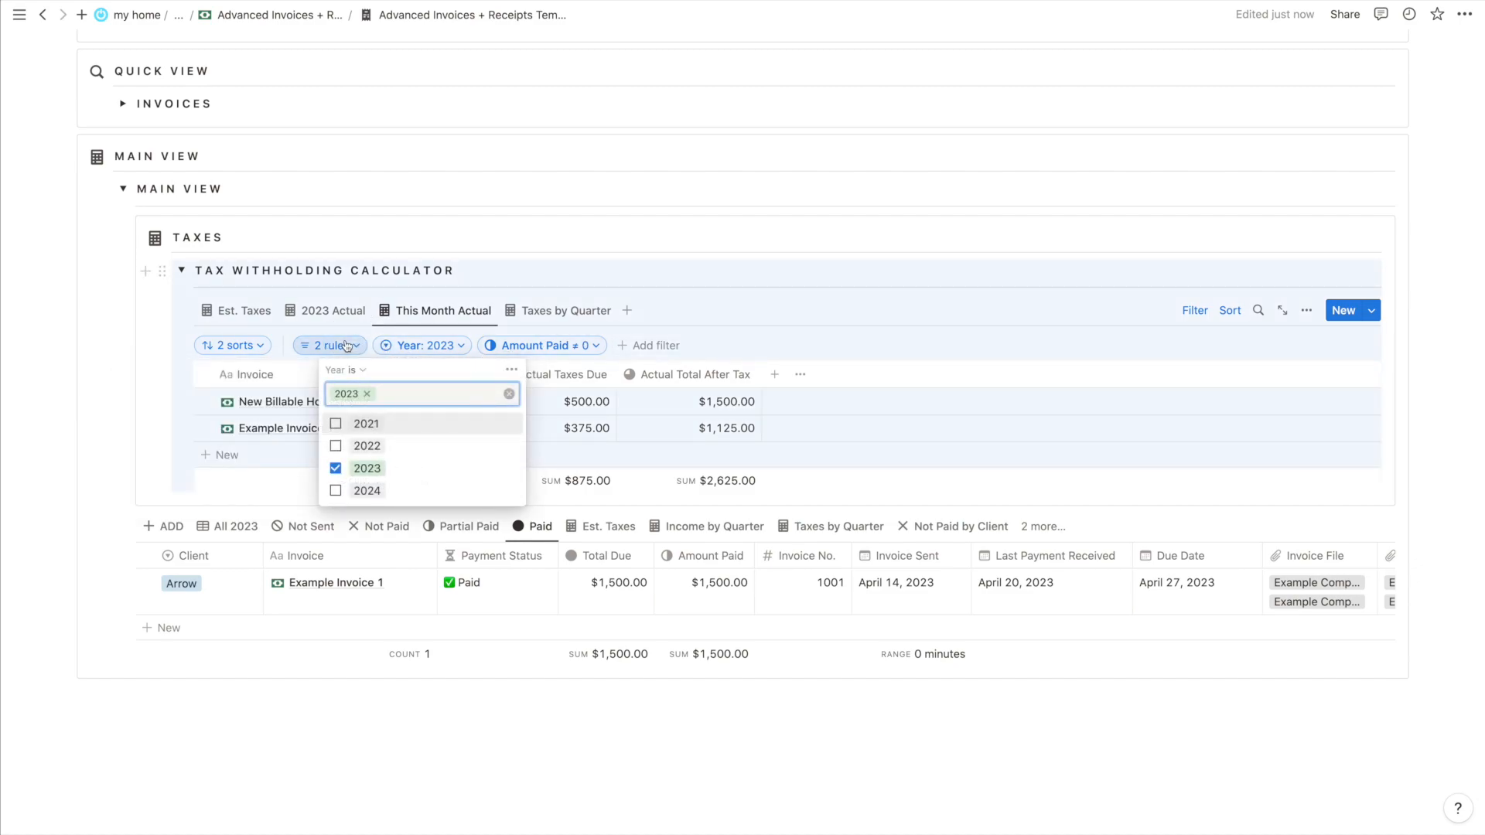
pyautogui.click(140, 345)
pyautogui.click(719, 291)
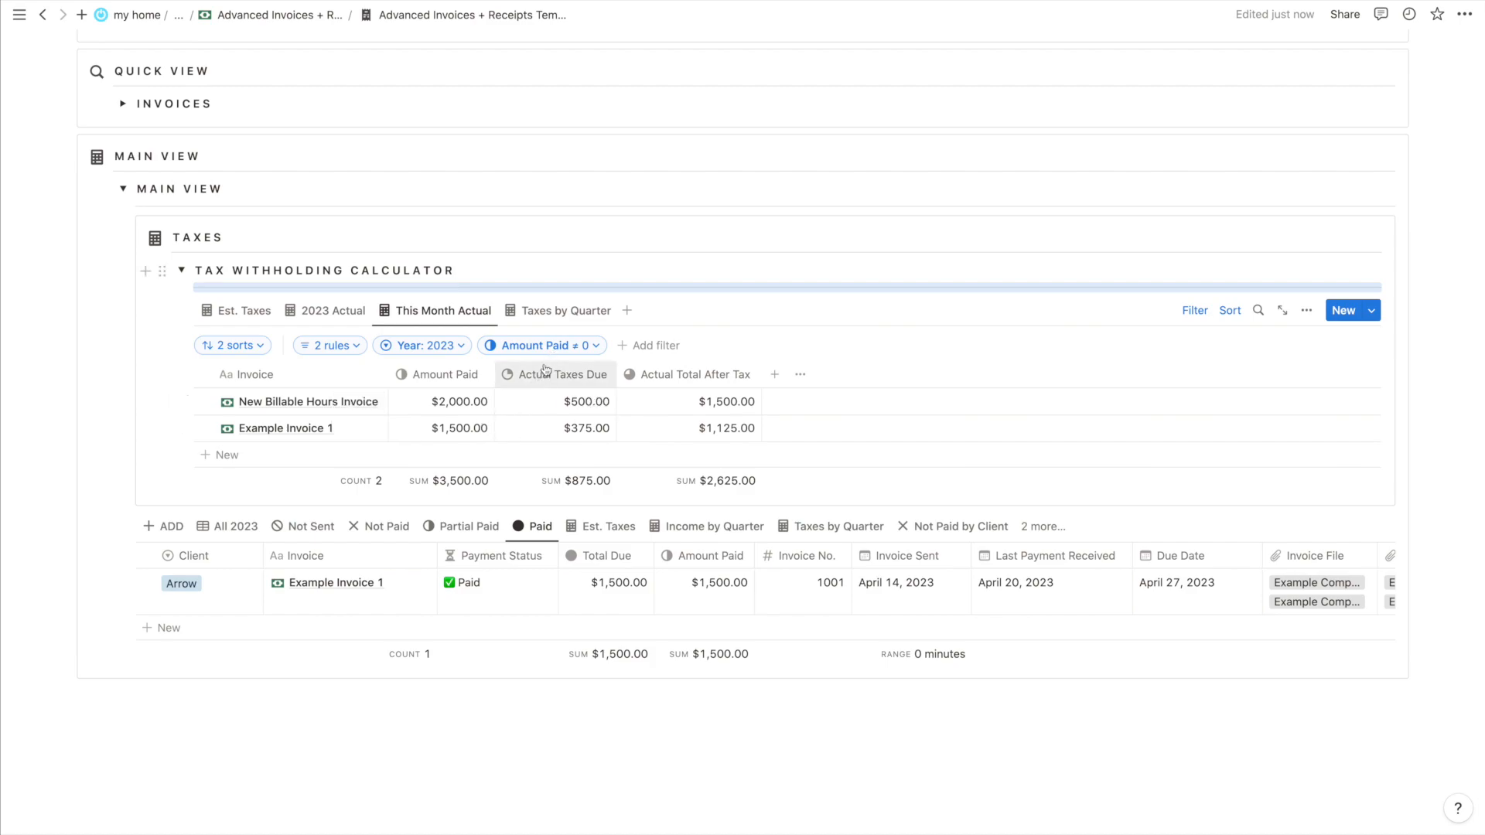
pyautogui.click(515, 345)
pyautogui.click(540, 312)
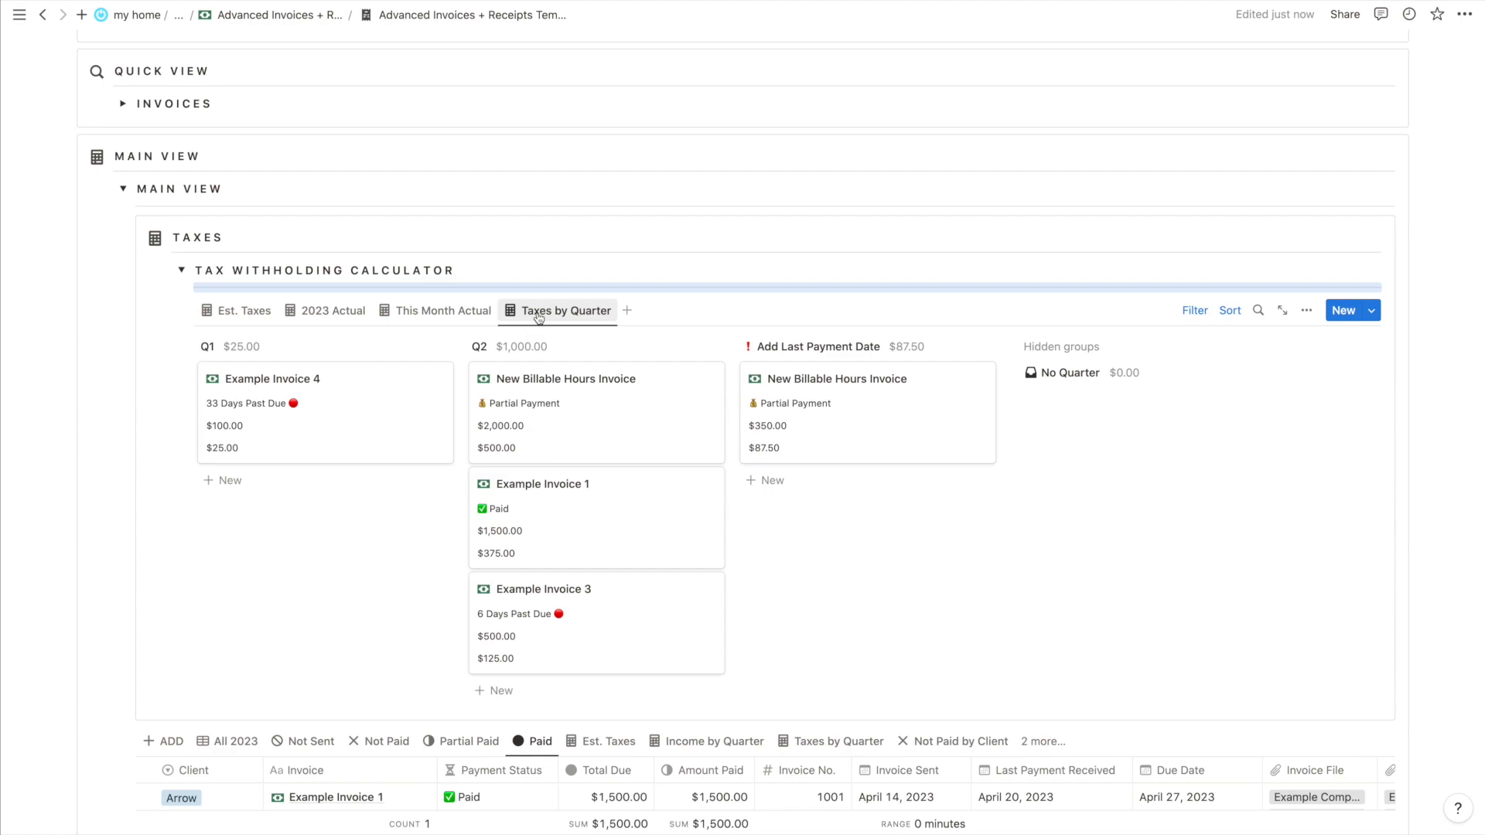
pyautogui.click(431, 311)
pyautogui.click(1191, 310)
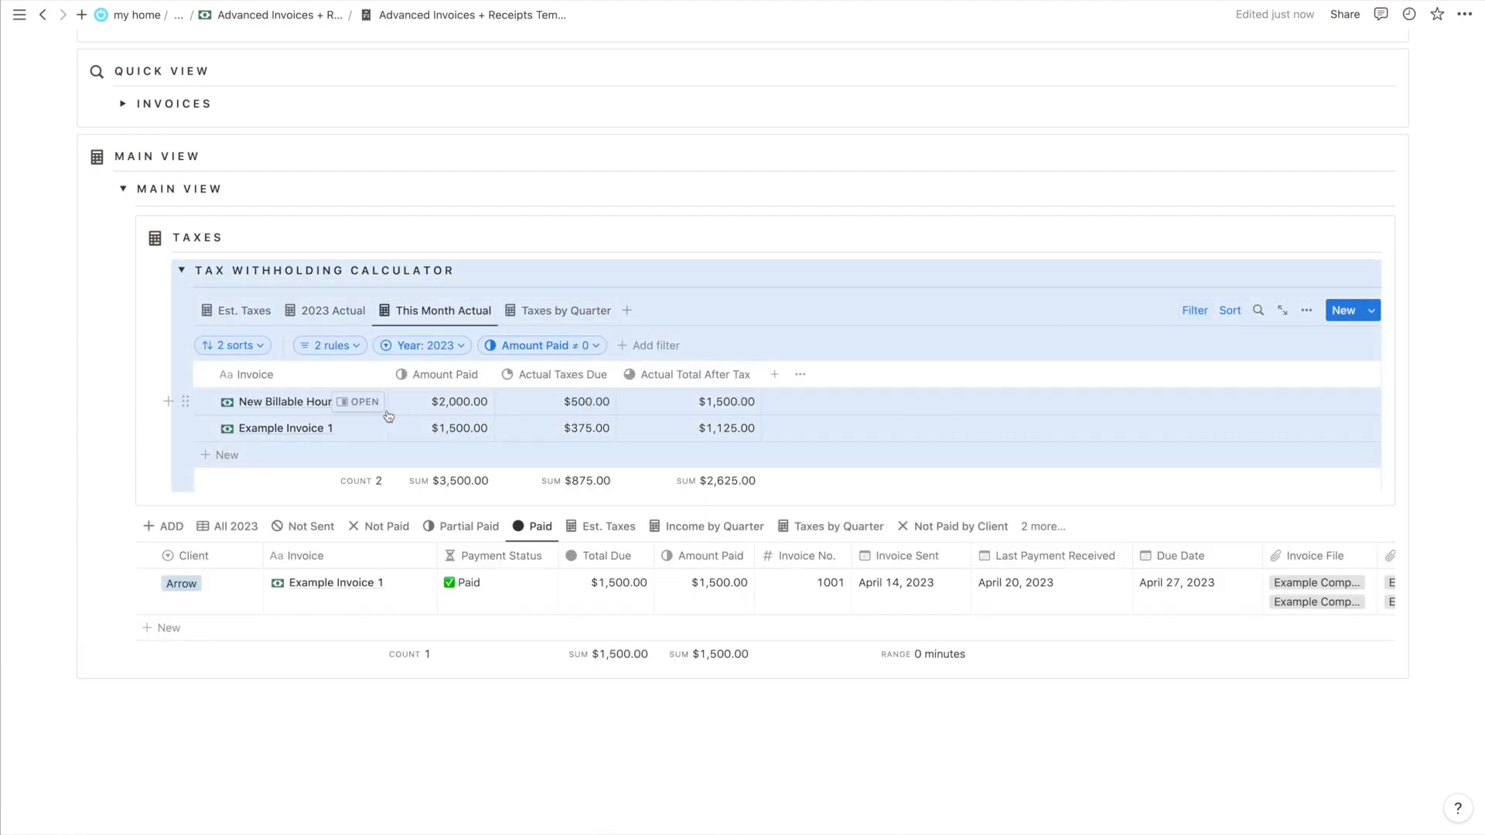
pyautogui.click(90, 386)
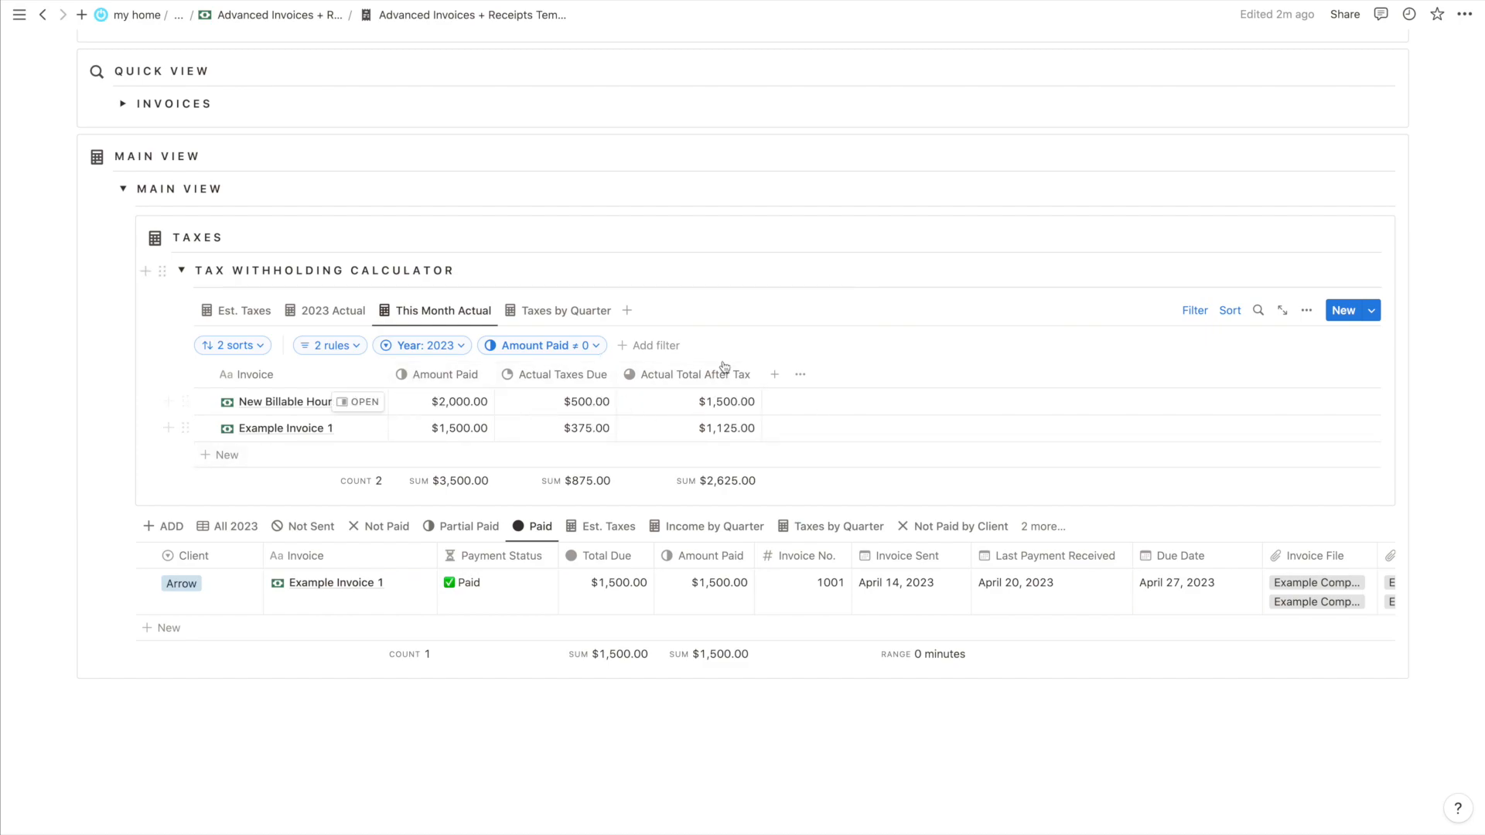
# Look over the invoices grouped by quarter in the calculator's Taxes by Quarter board
pyautogui.click(563, 313)
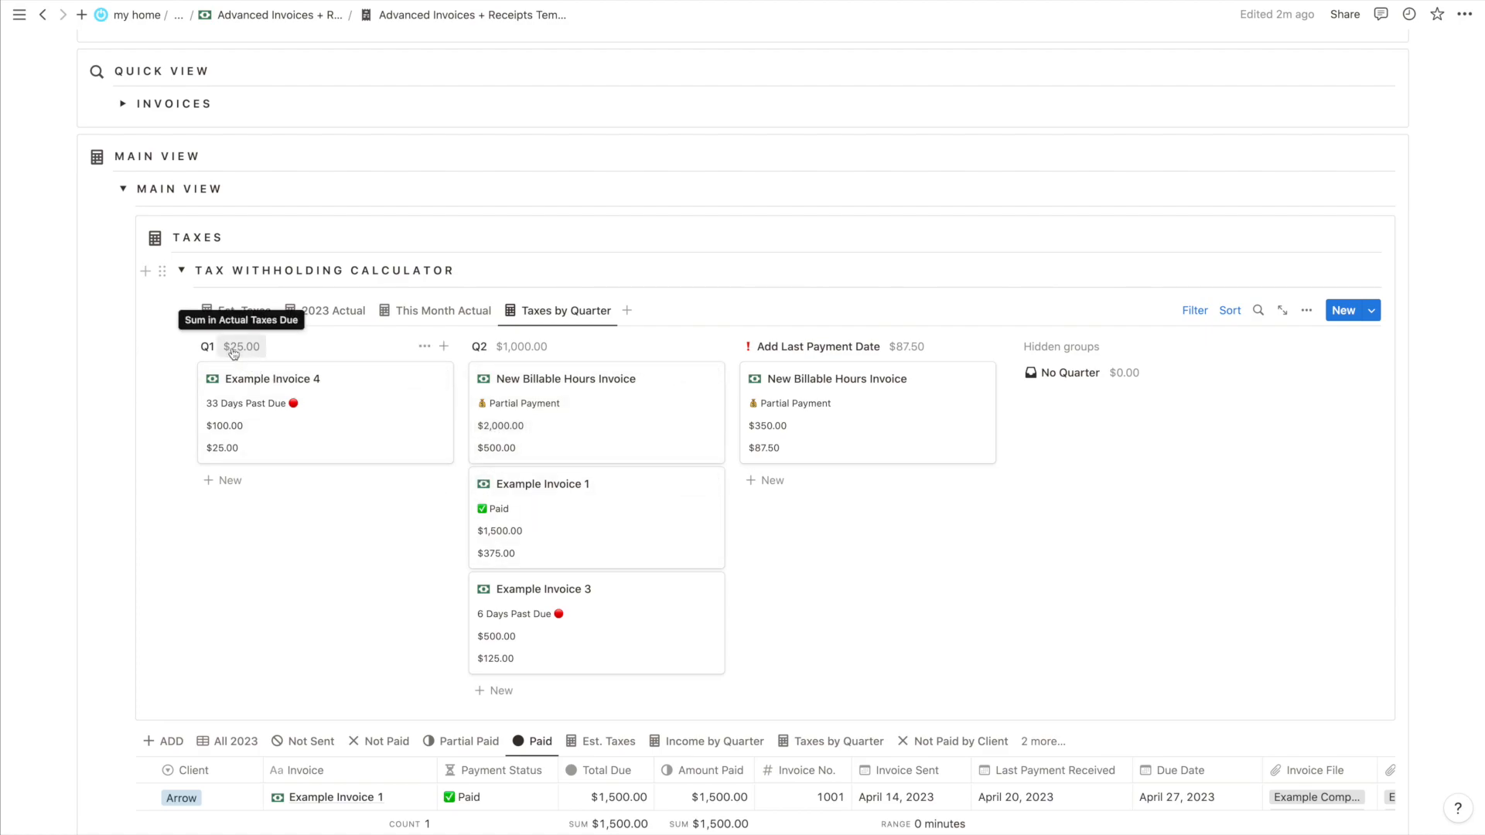
pyautogui.scroll(-1, 241, 476)
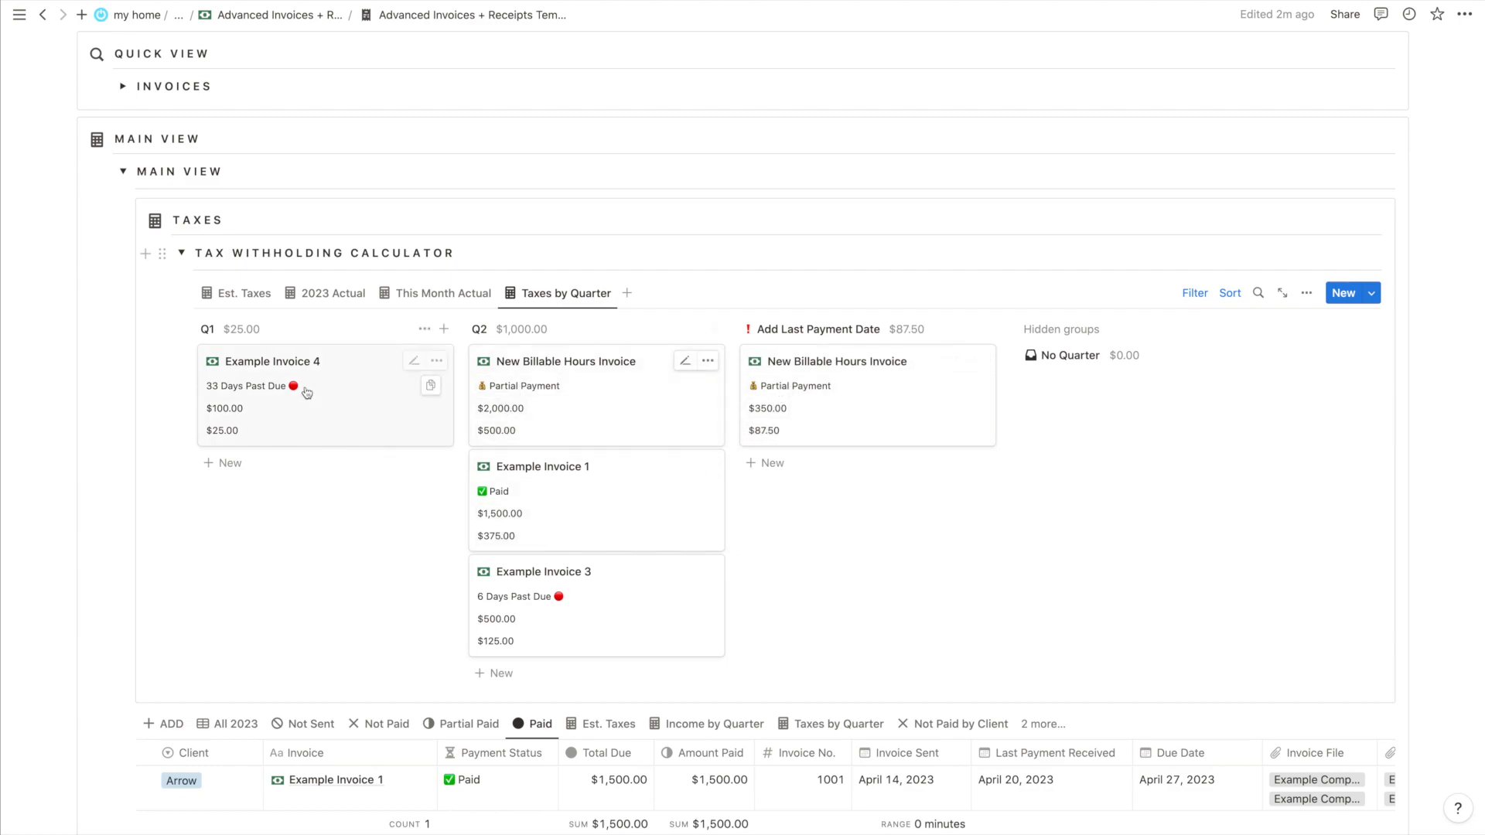
pyautogui.scroll(1, 262, 391)
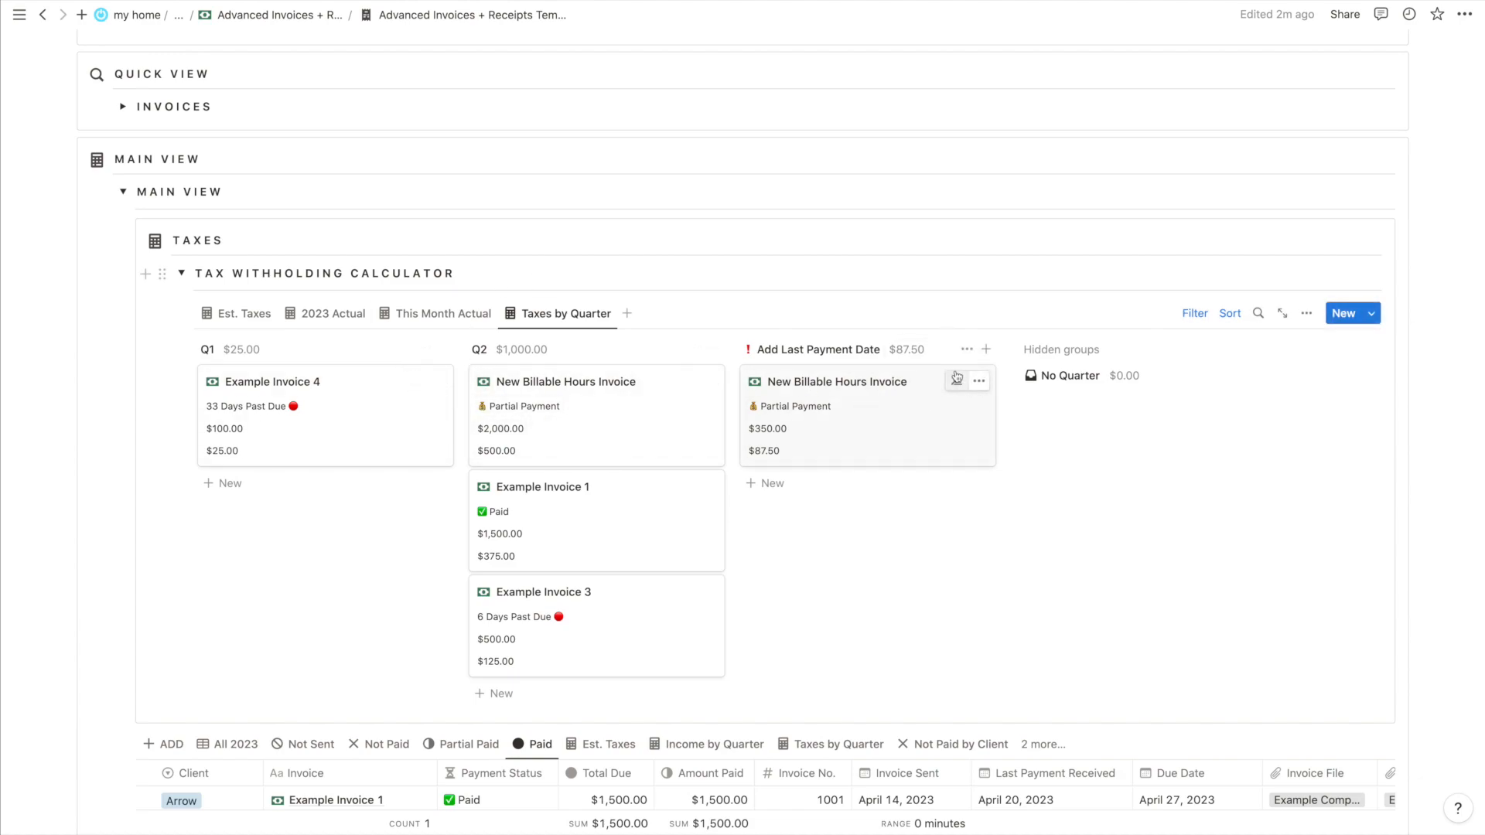
# Open the New Billable Hours Invoice under Add Last Payment Date and set its last payment received date to May 1, 2023
pyautogui.click(958, 381)
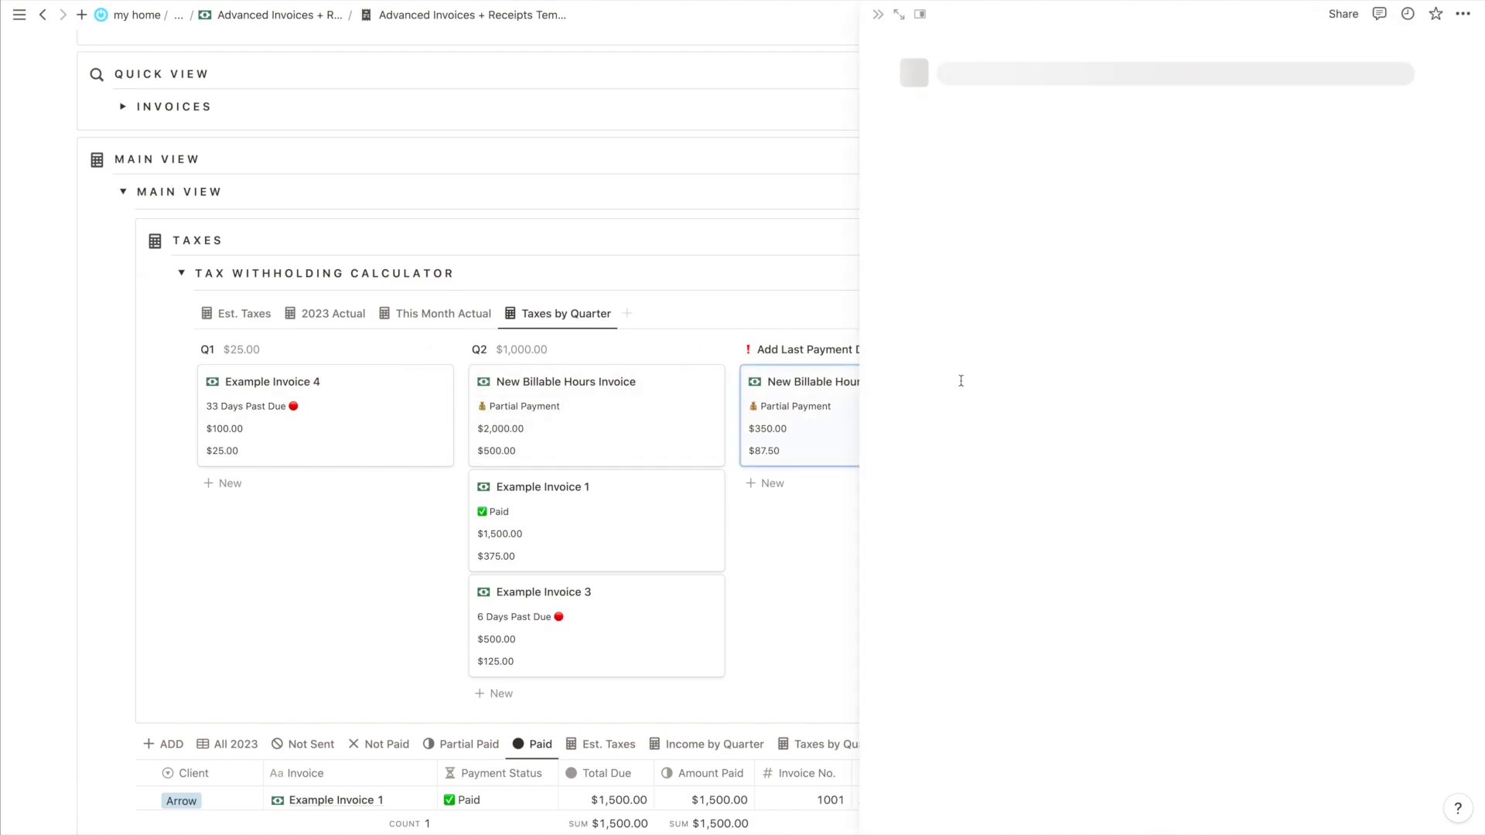
pyautogui.click(1066, 376)
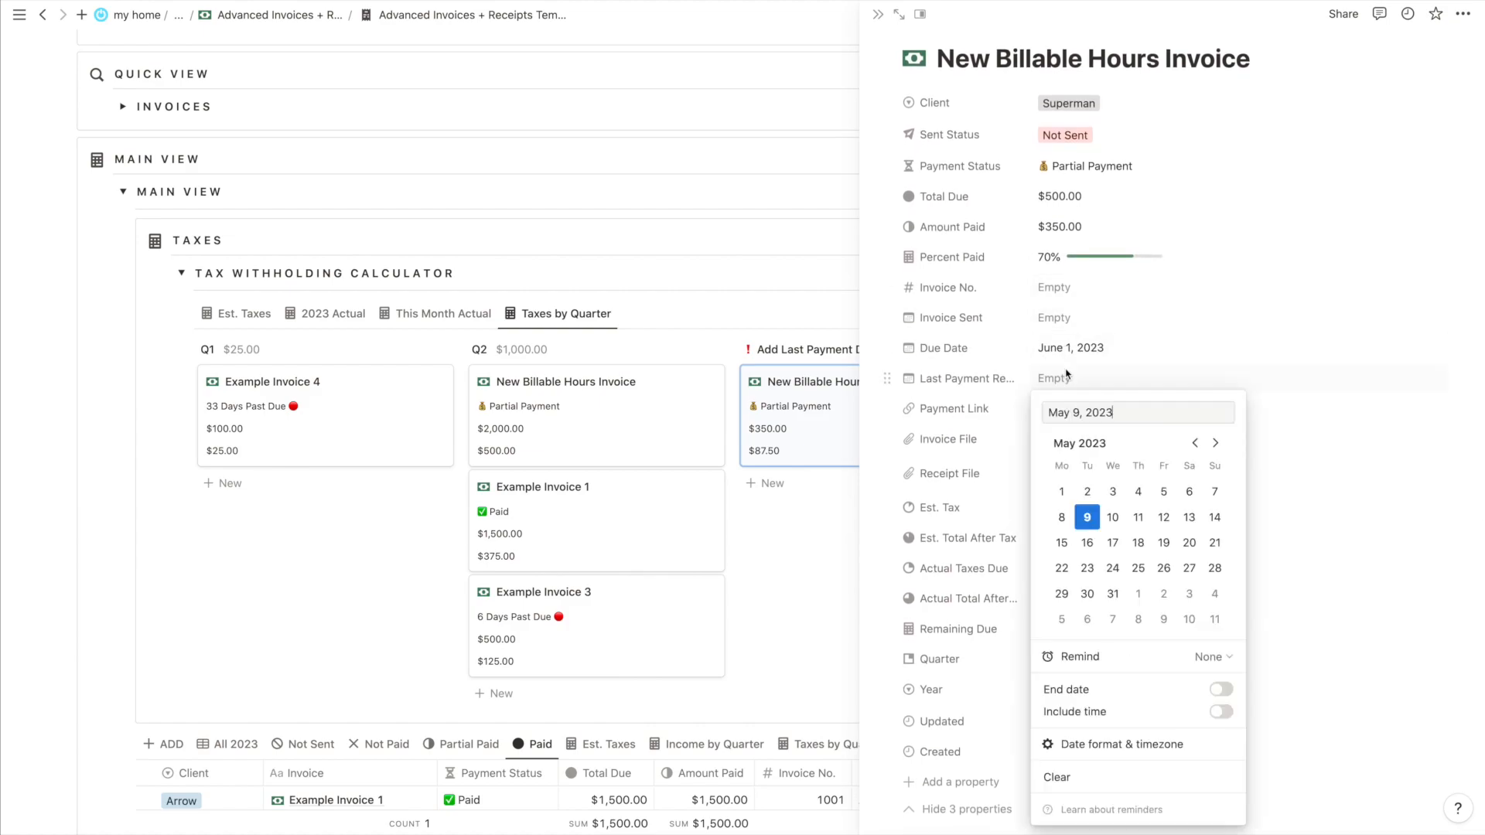
pyautogui.click(1061, 492)
pyautogui.click(723, 319)
pyautogui.scroll(-2, 572, 487)
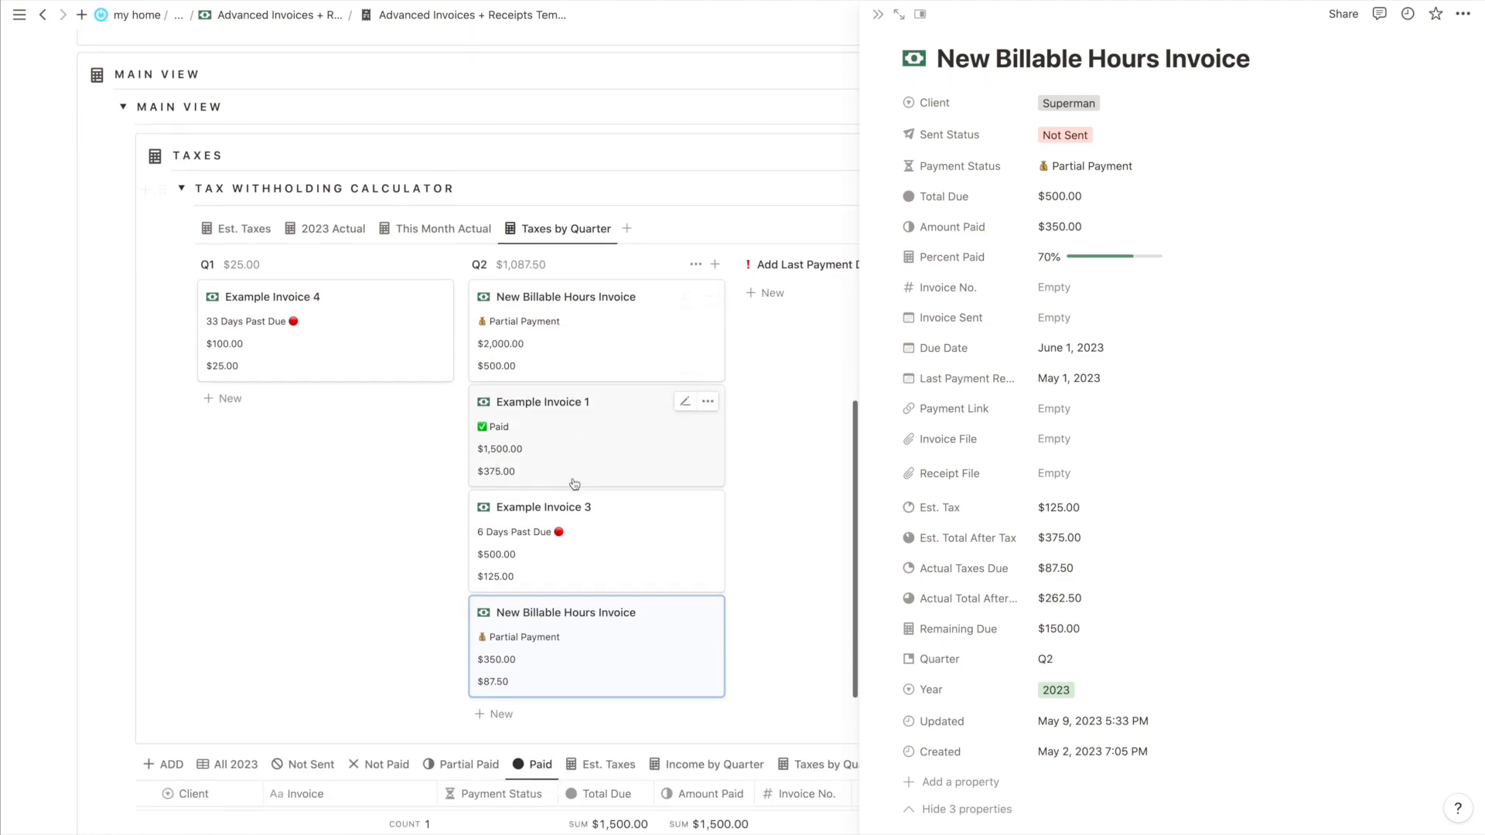
# Change the open invoice's last payment received date to January 1, 2023, and close the invoice
pyautogui.click(1078, 379)
pyautogui.click(1194, 443)
pyautogui.click(1194, 443)
pyautogui.click(1195, 443)
pyautogui.click(1194, 443)
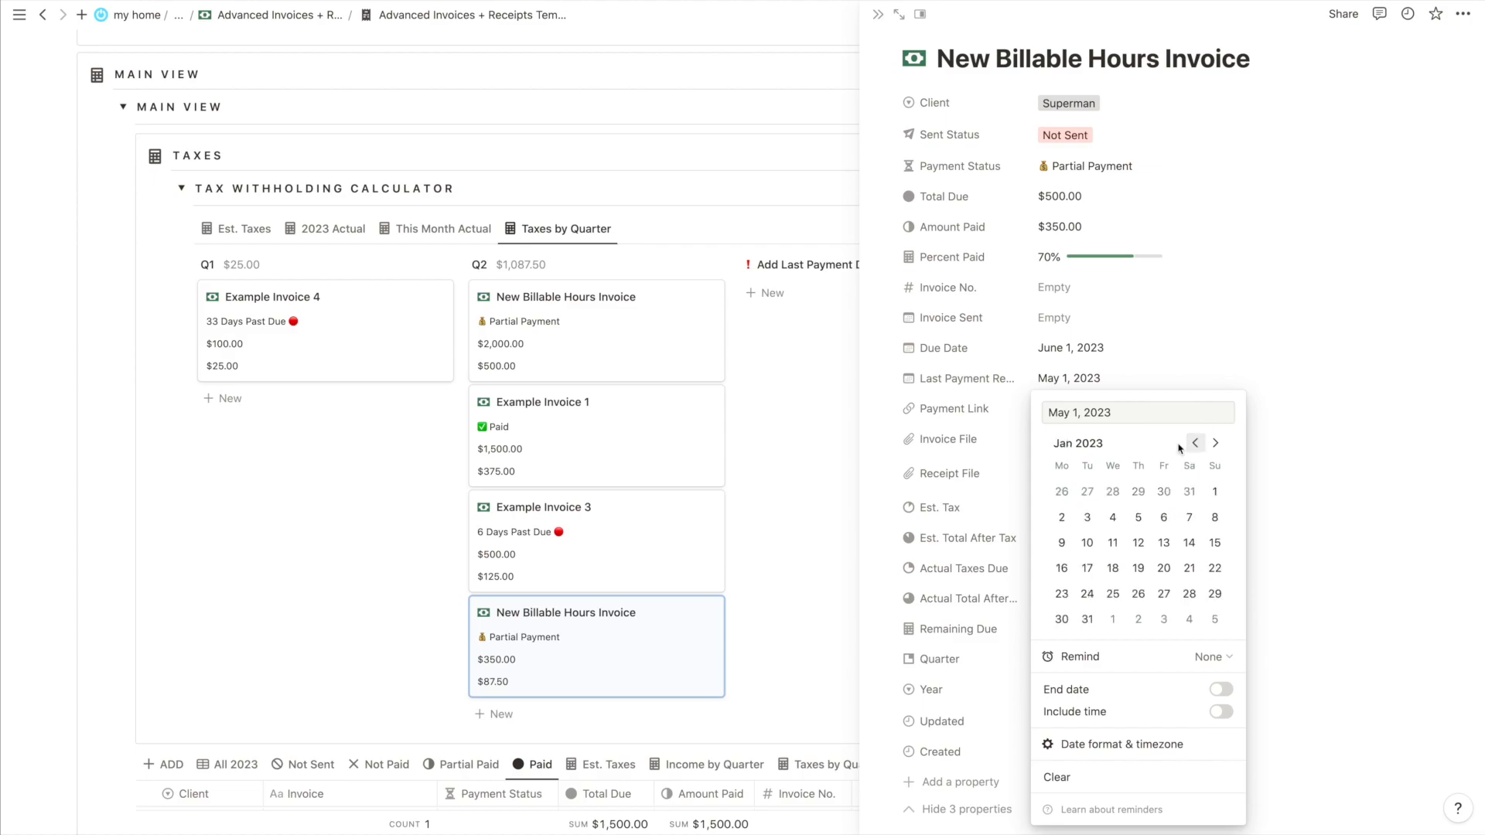
pyautogui.click(1215, 492)
pyautogui.click(135, 394)
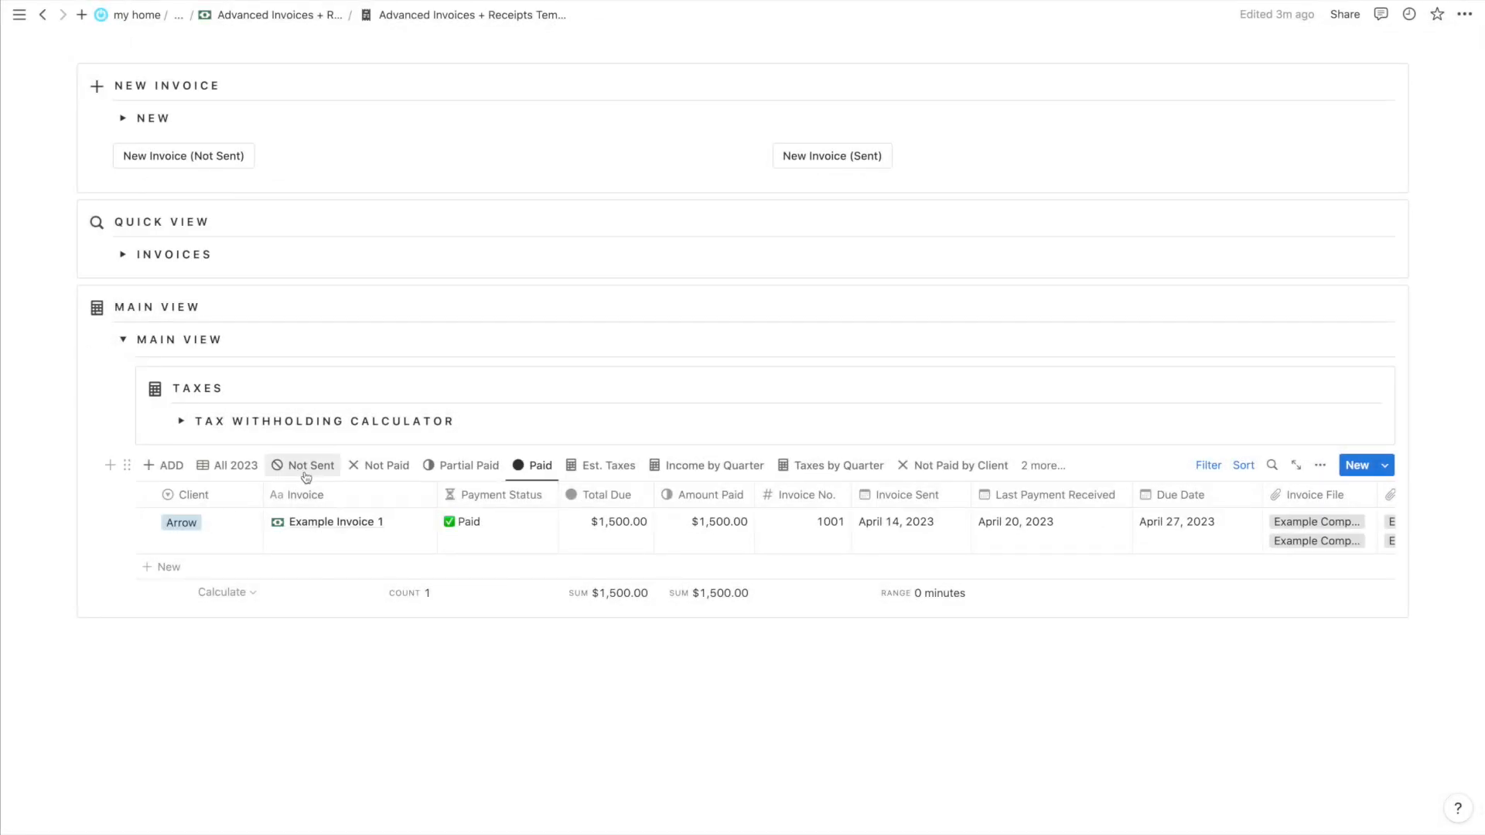
# Collapse the Main View and Important Template Settings toggles and return to the page's cover
pyautogui.scroll(1, 191, 329)
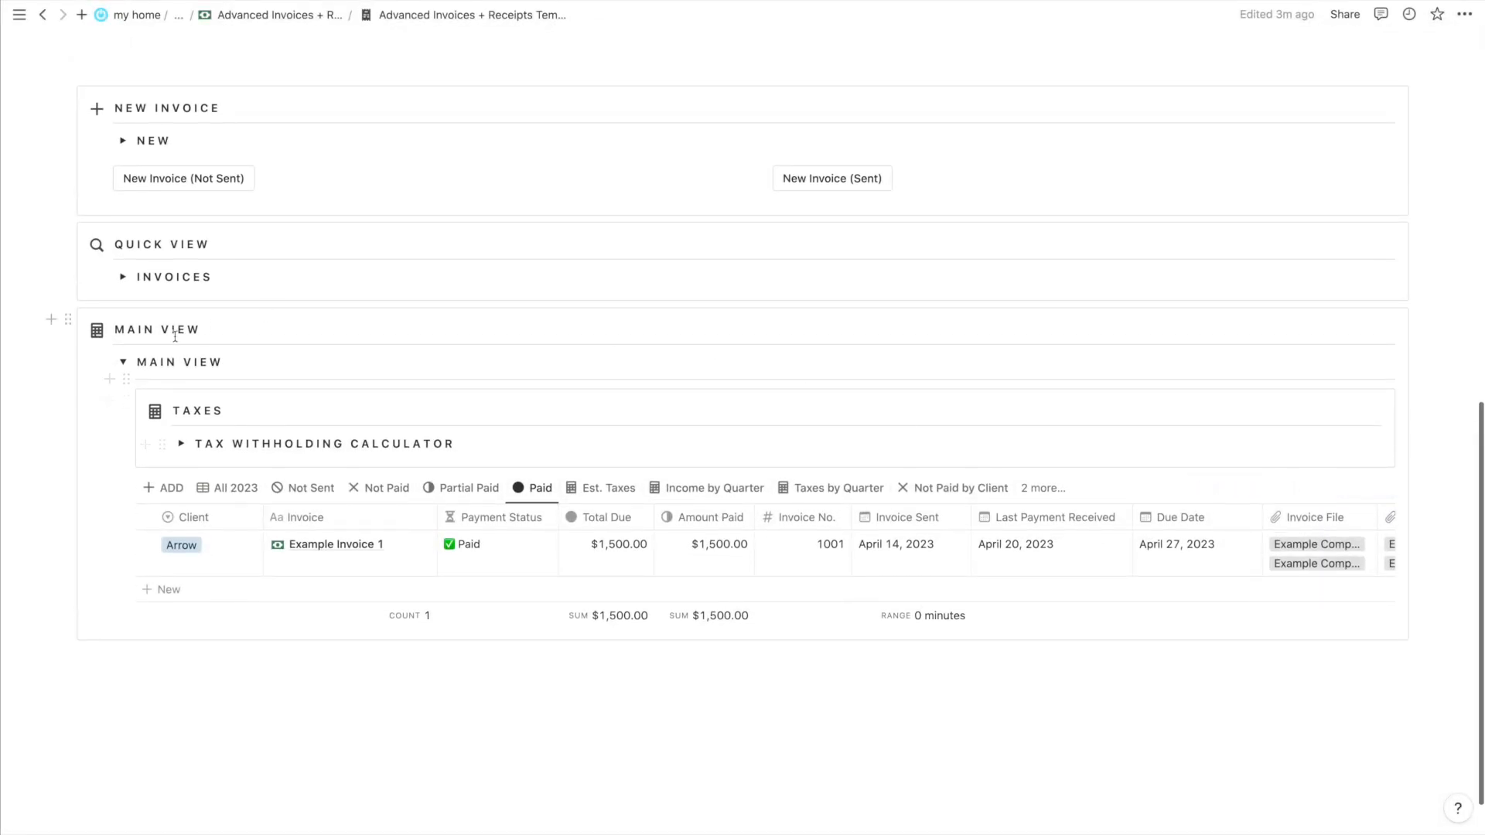
pyautogui.click(123, 360)
pyautogui.scroll(5, 293, 338)
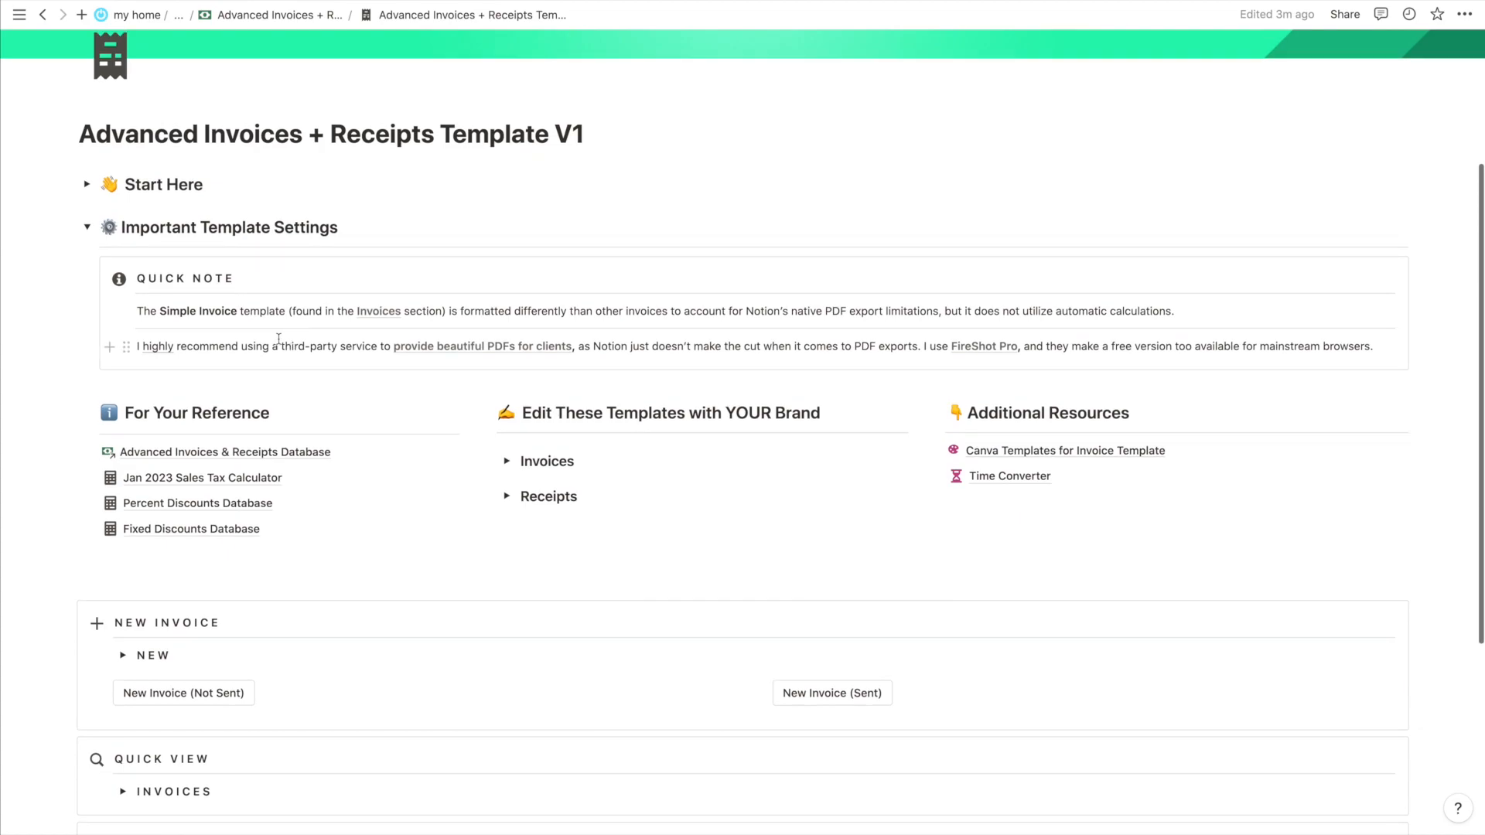
pyautogui.scroll(-5, 217, 312)
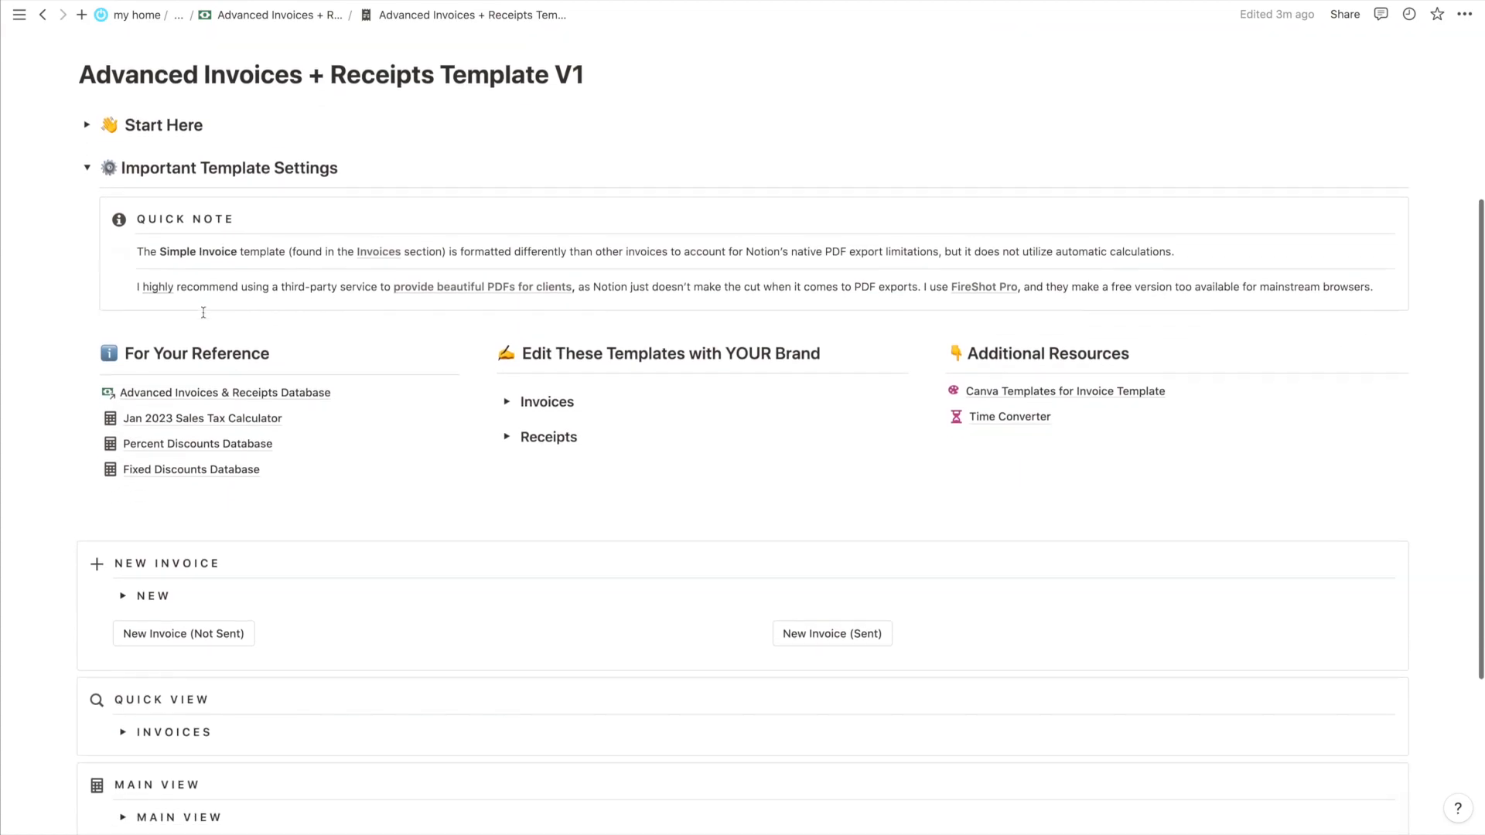
pyautogui.scroll(5, 309, 480)
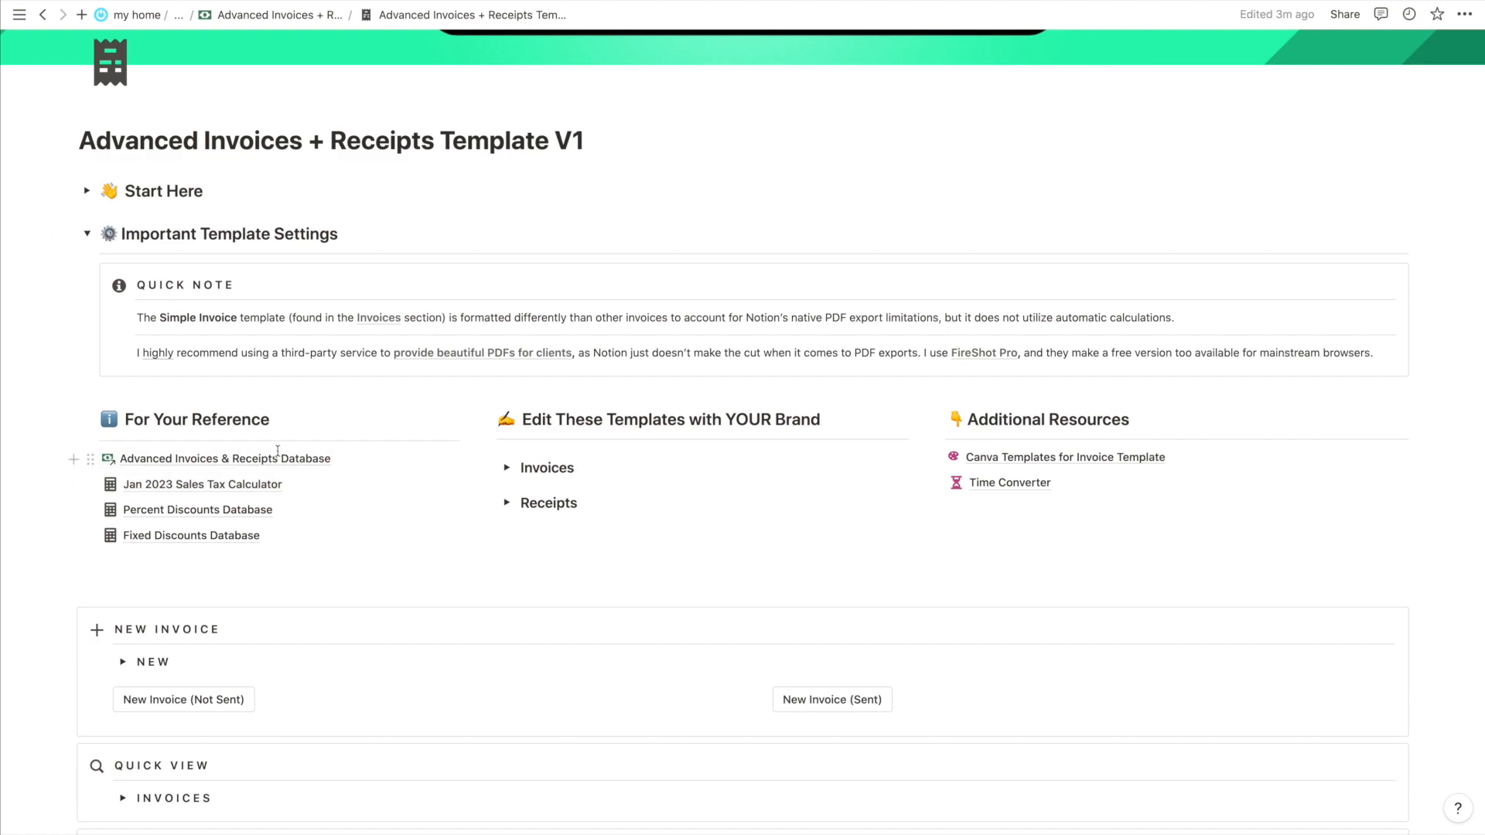
pyautogui.click(87, 233)
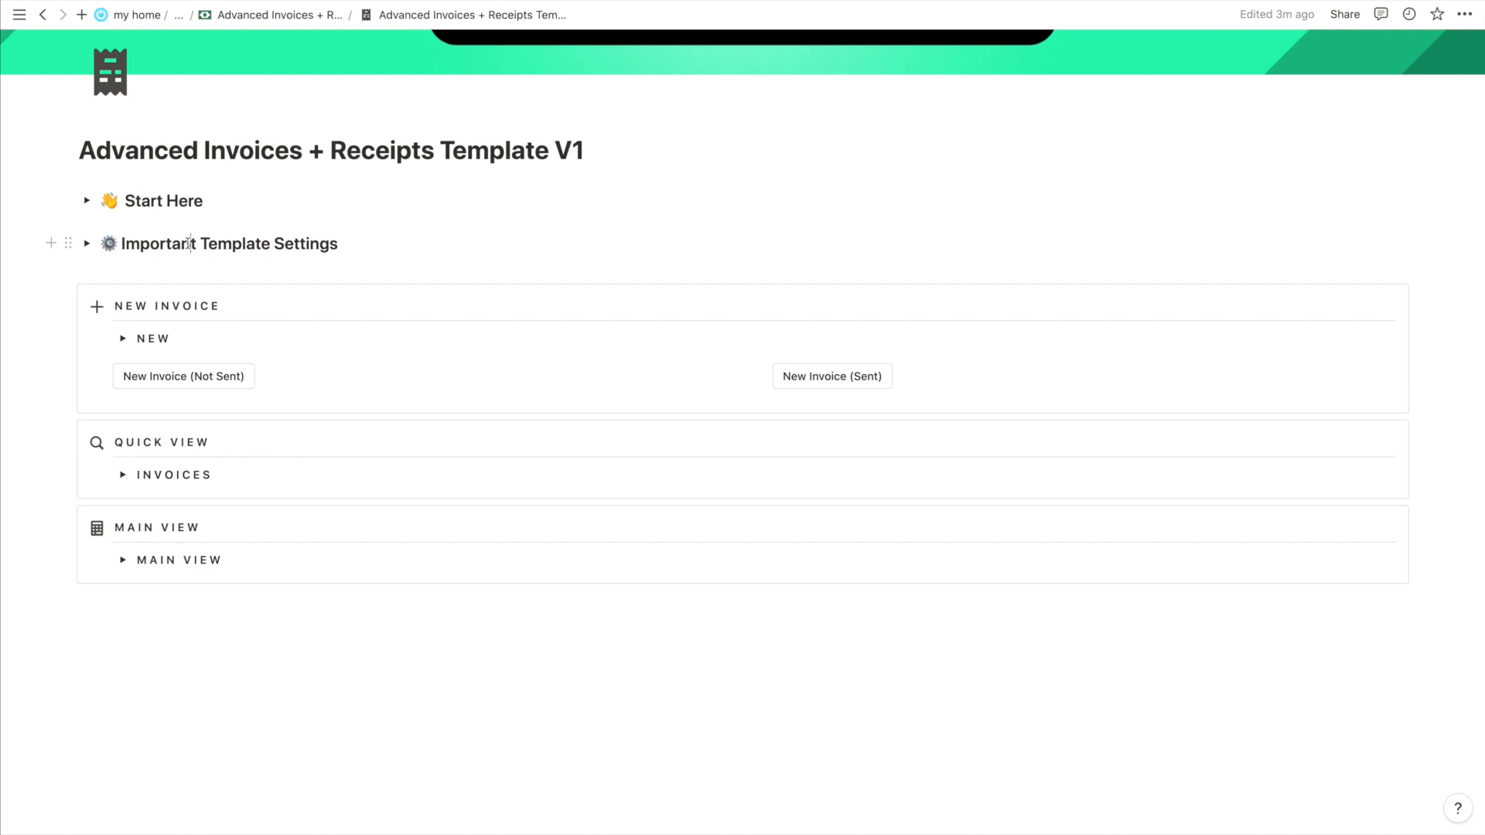
pyautogui.scroll(3, 464, 309)
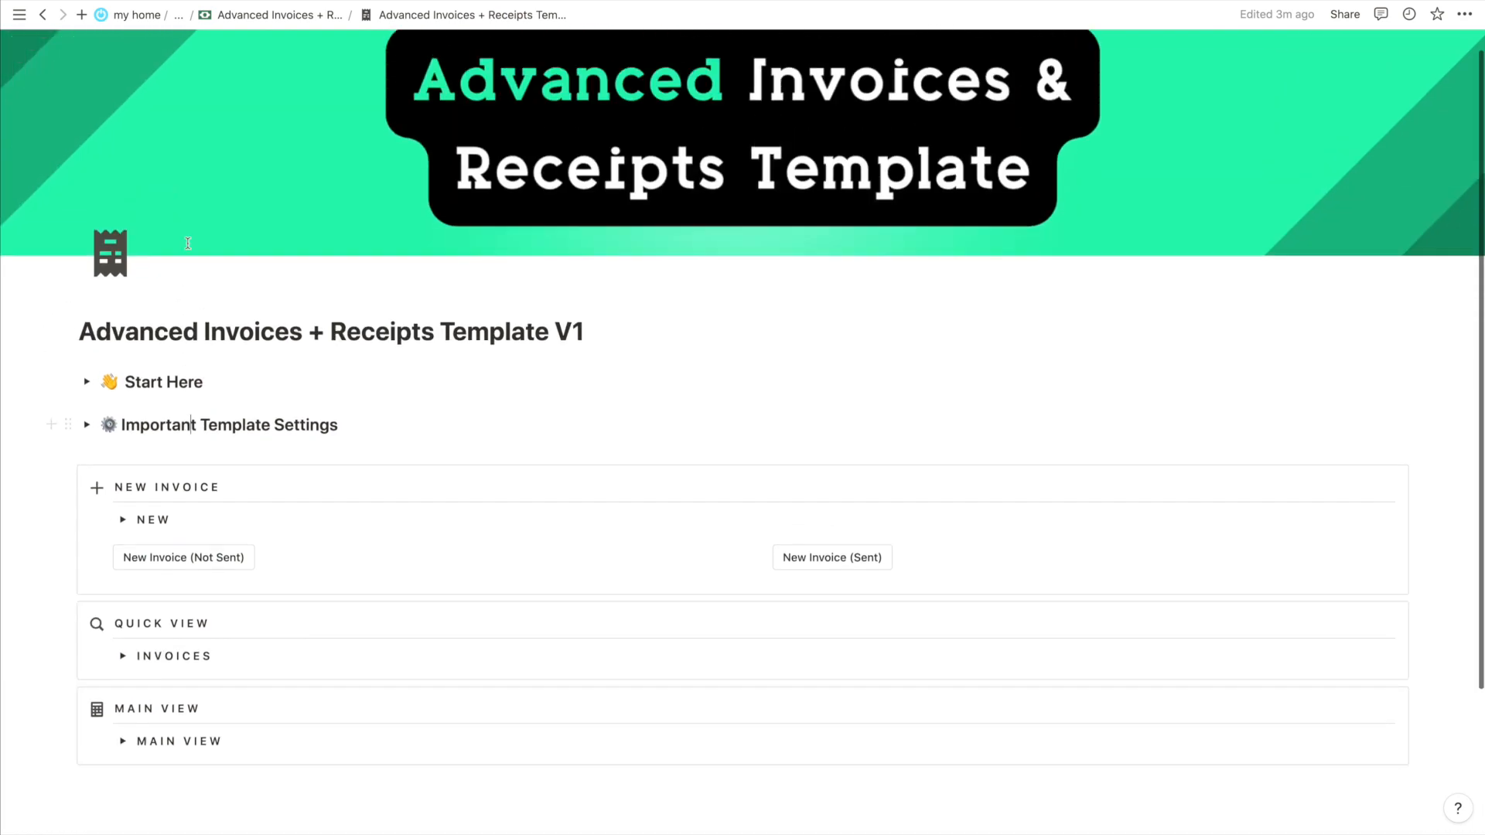